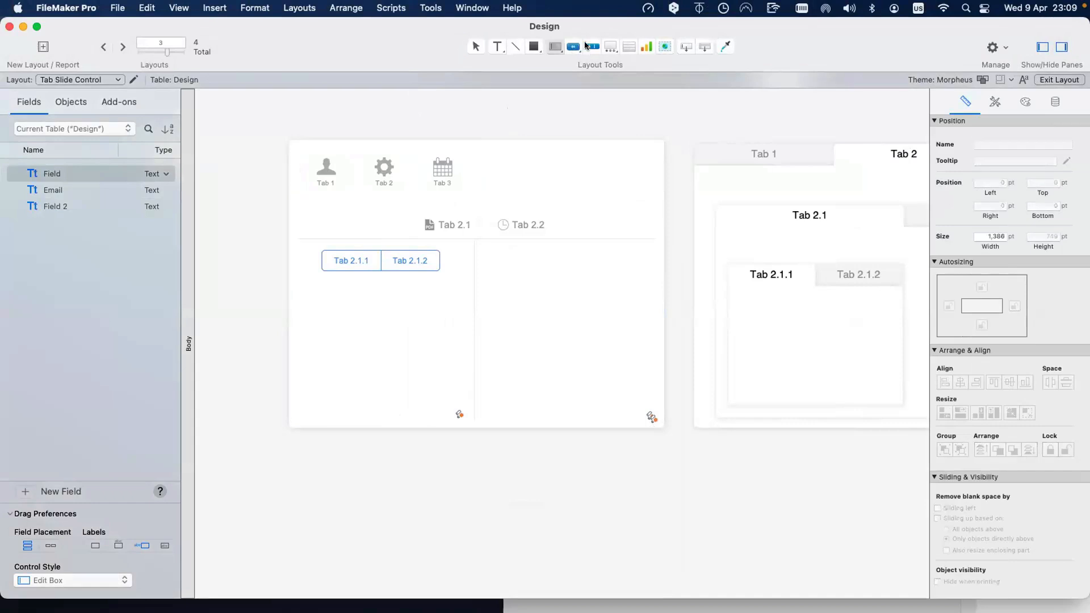
# Draw a three-segment button bar about 348 × 50 pt above the slide control with the icon tabs
pyautogui.click(588, 46)
pyautogui.moveTo(327, 99); pyautogui.dragTo(387, 127)
pyautogui.moveTo(560, 132); pyautogui.dragTo(562, 126)
# Give the new bar's first segment a single-step action, Go to Object, with the object name "Tab_1"
pyautogui.click(642, 306)
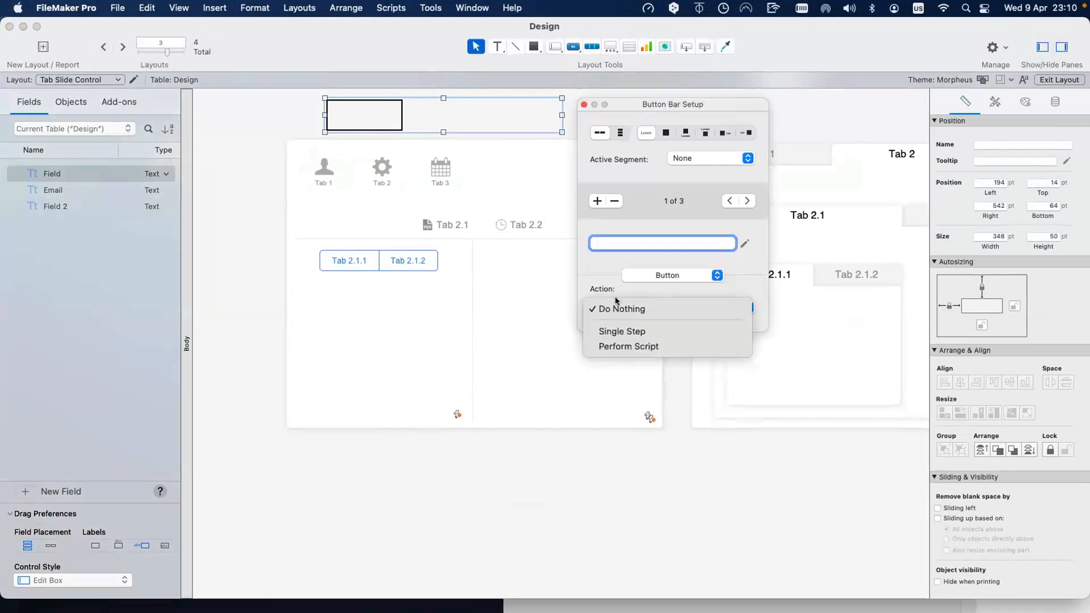
pyautogui.click(653, 332)
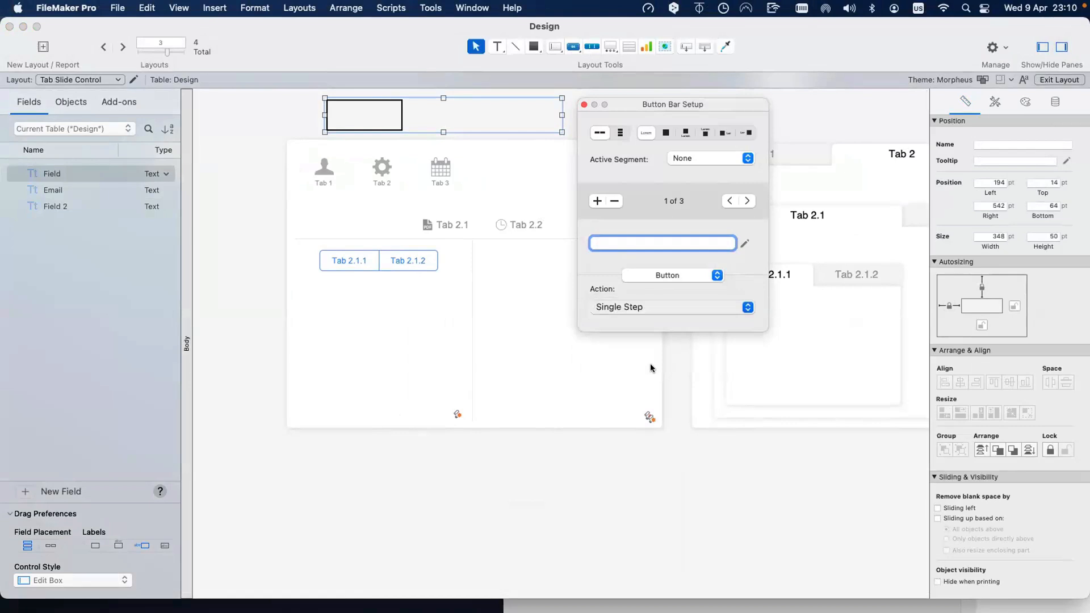
pyautogui.moveTo(166, 28); pyautogui.dragTo(210, 69)
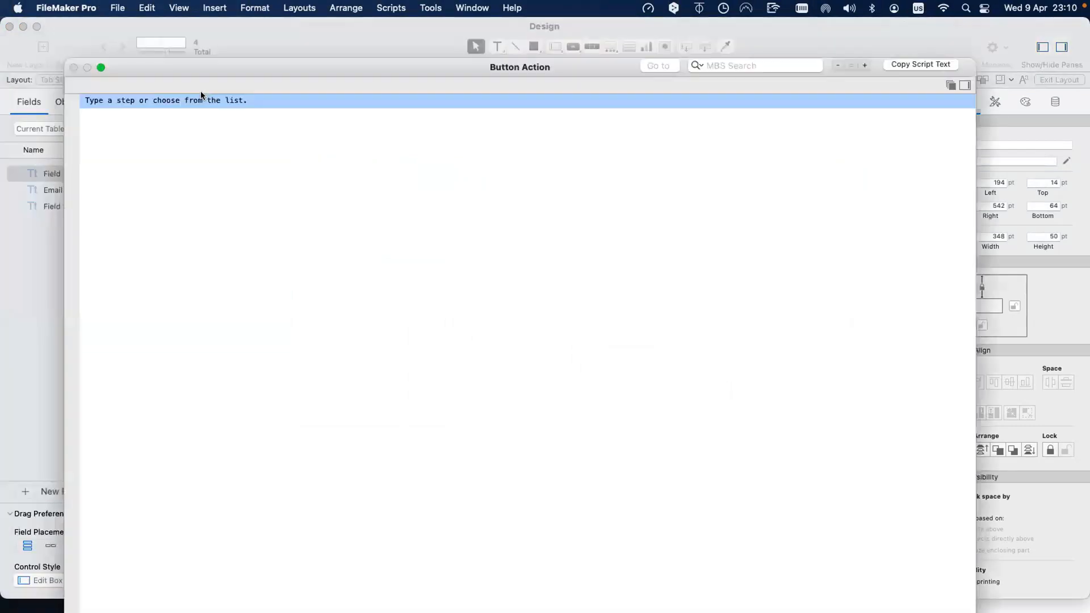
pyautogui.write('gto')
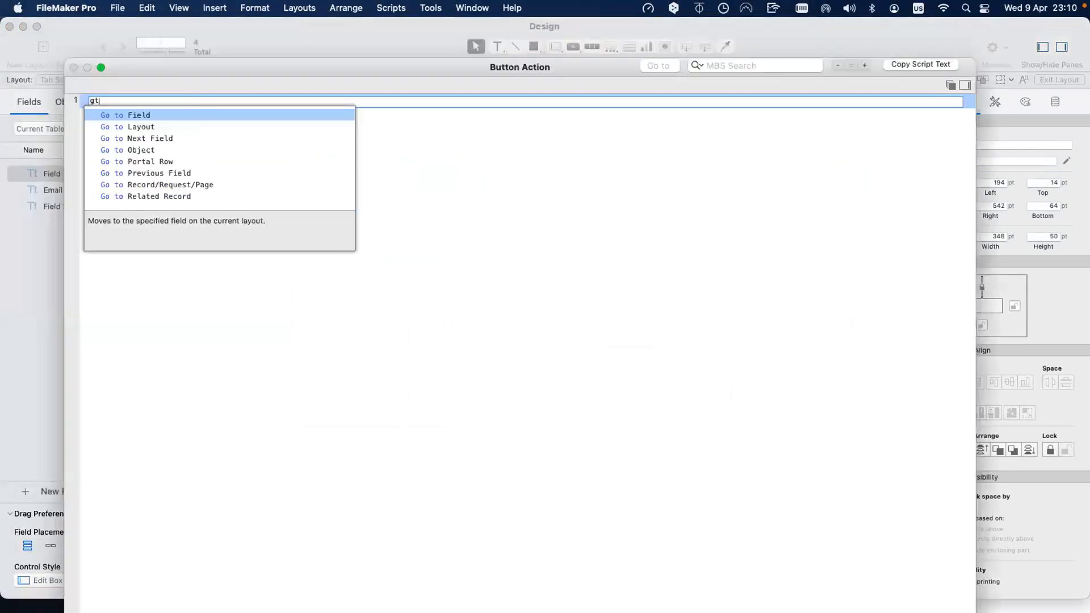
pyautogui.press('Return')
pyautogui.write('T')
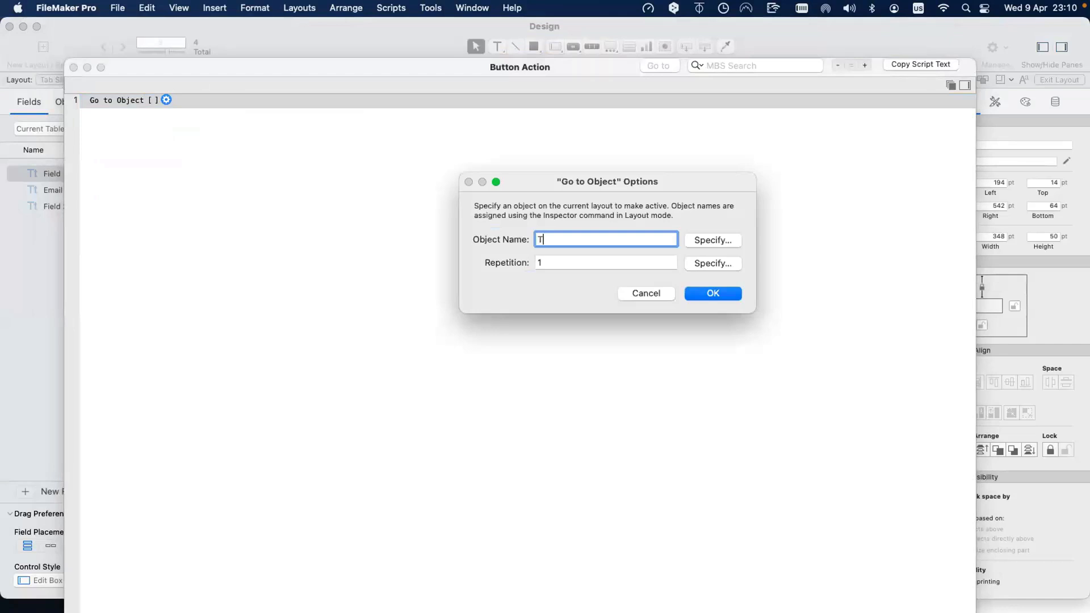
pyautogui.write('ab_1')
pyautogui.press('Return')
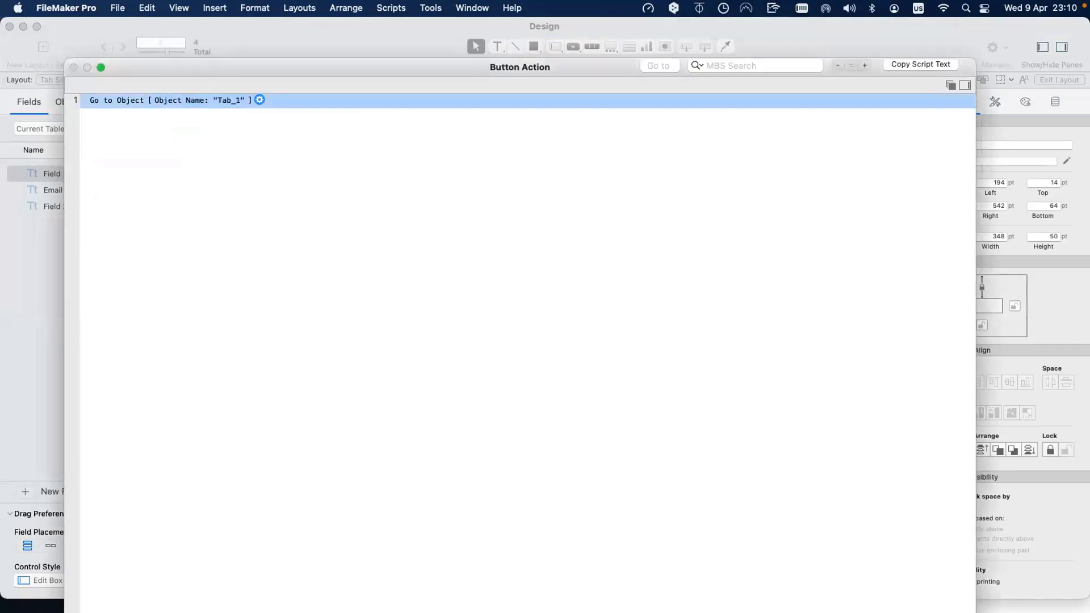
pyautogui.press('Escape')
# Label the new bar's first segment "Tab 1"
pyautogui.click(640, 246)
pyautogui.write('Tab 1')
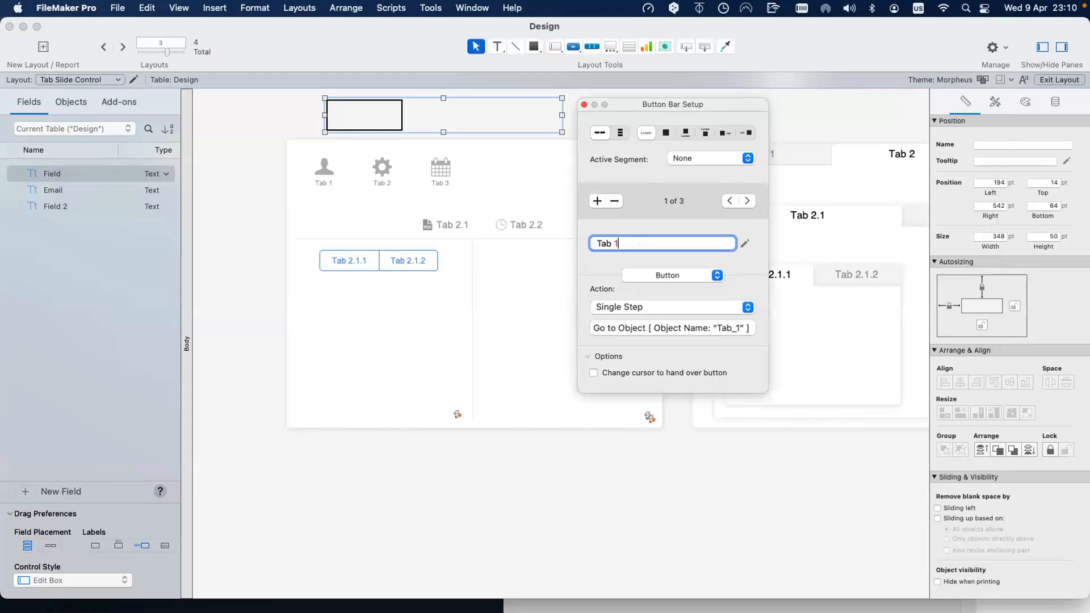
pyautogui.press('Return')
# Give the bar's second segment the single step Go to Object with object name "Tab_2" and label it "Tab 2"
pyautogui.click(451, 122)
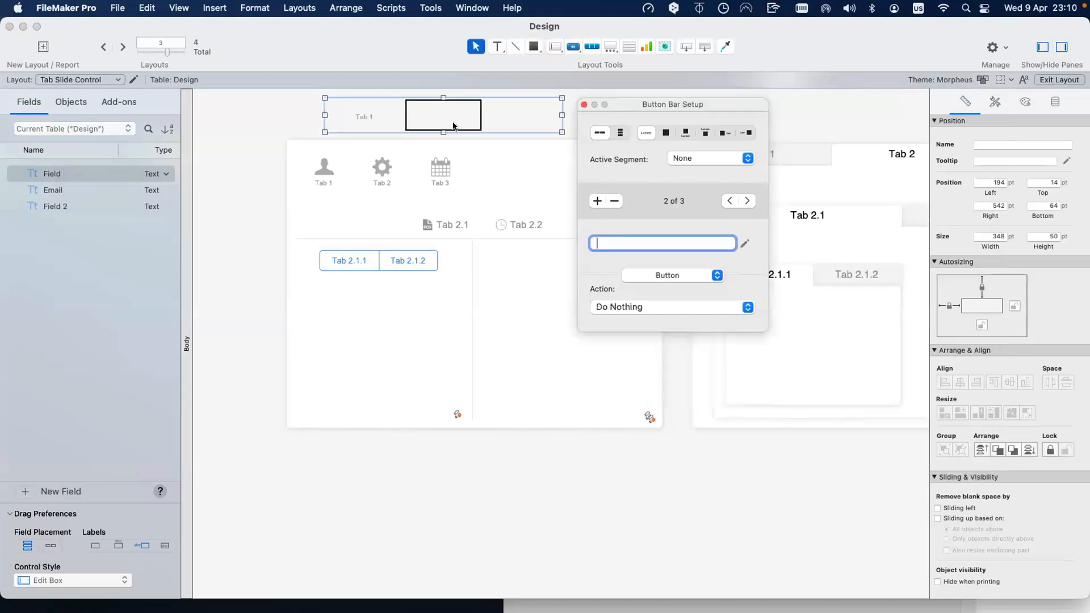
pyautogui.click(625, 312)
pyautogui.click(628, 332)
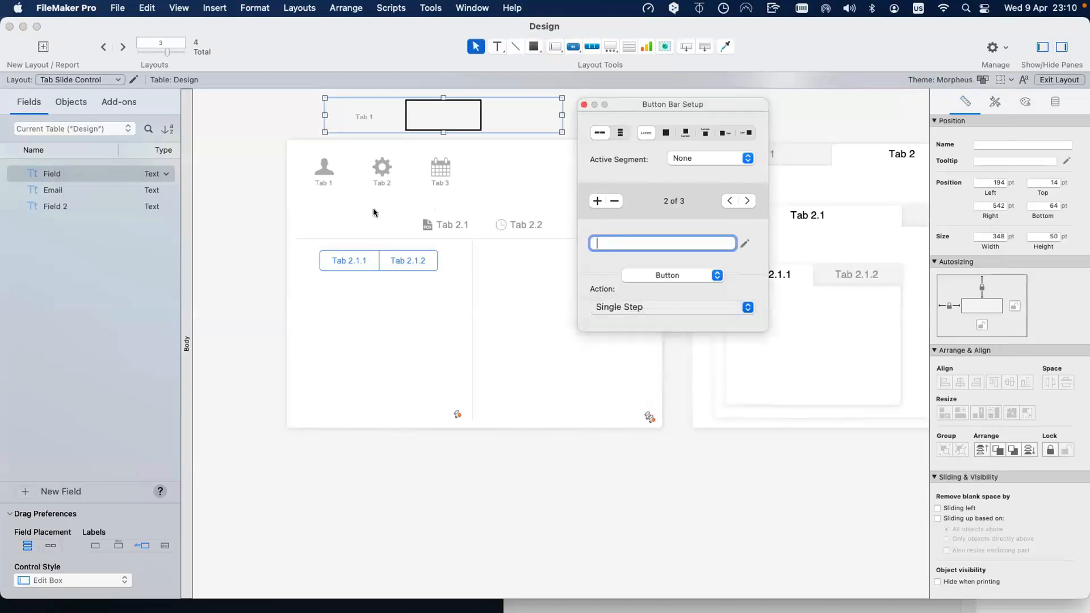
pyautogui.click(223, 60)
pyautogui.write('gto')
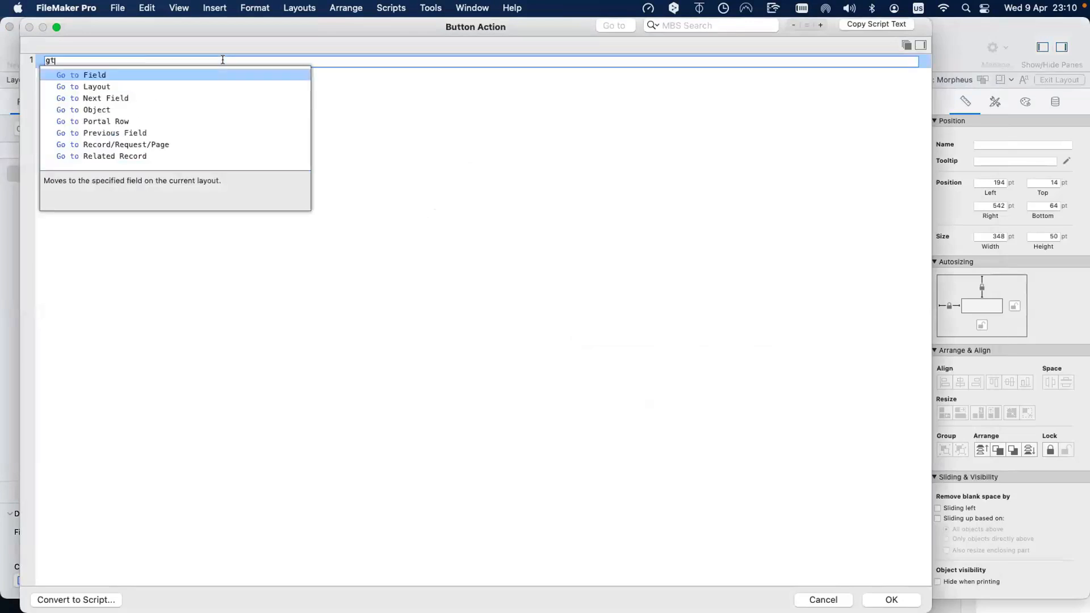
pyautogui.press('Return')
pyautogui.press('Return')
pyautogui.write('T')
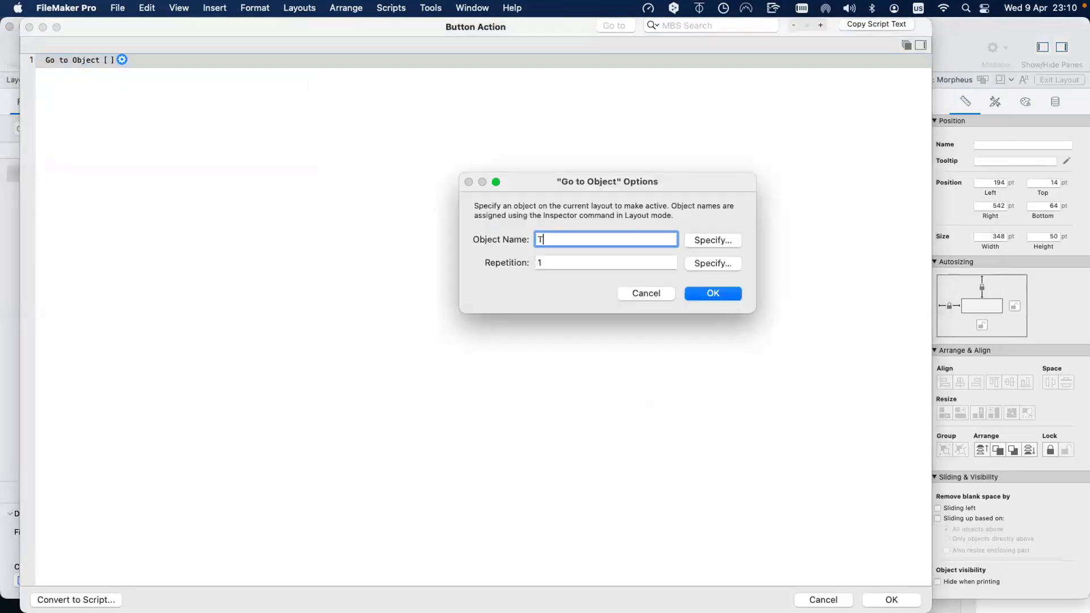
pyautogui.write('ab_2')
pyautogui.press('Return')
pyautogui.press('Return')
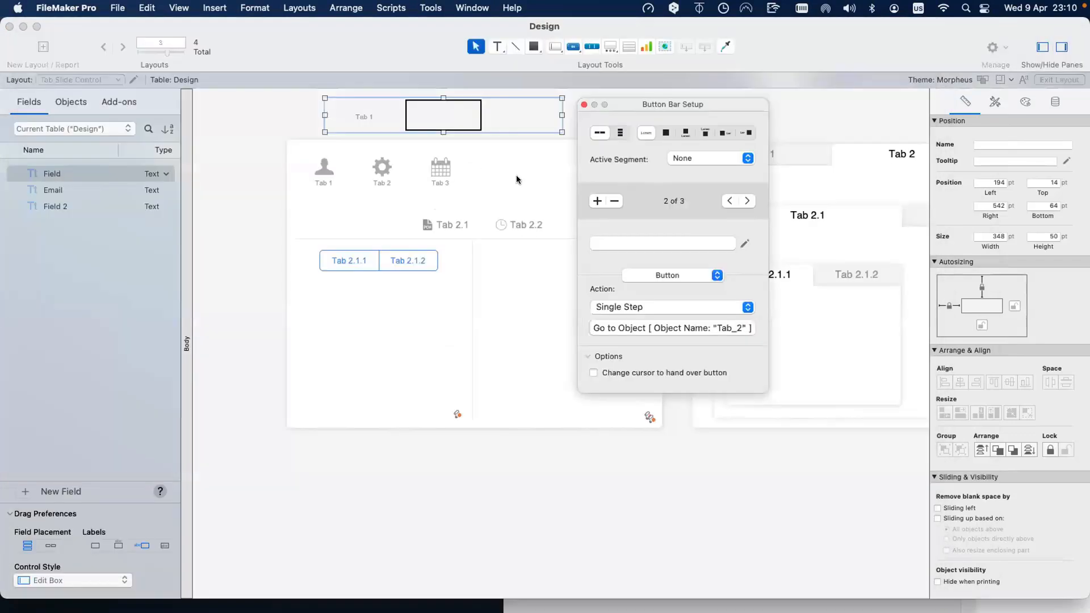
pyautogui.click(696, 246)
pyautogui.write('Tab 2')
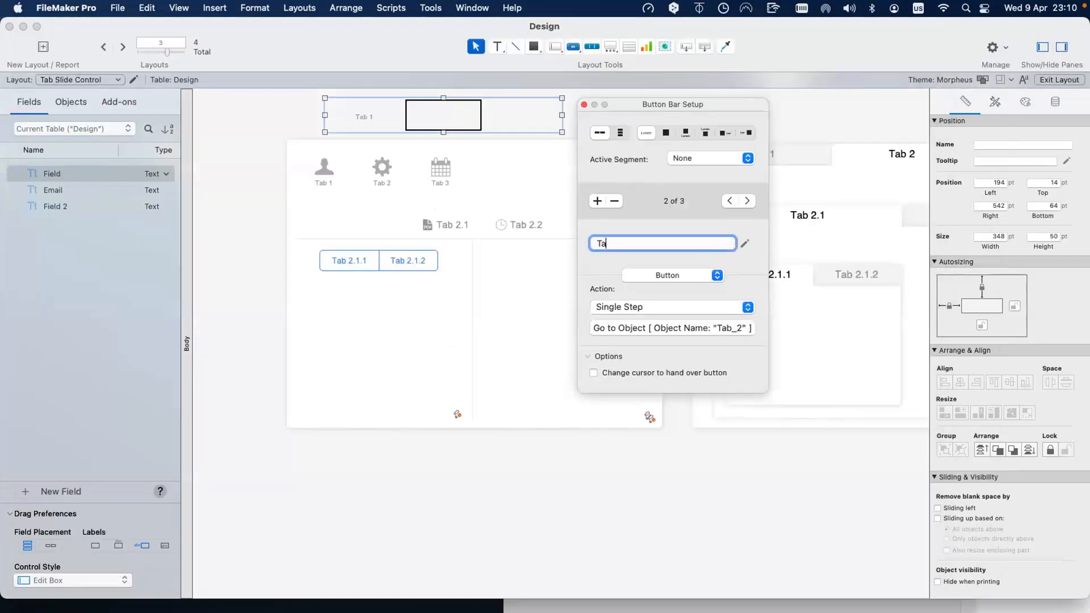
# Give the bar's third segment a single-step action, Go to Object, with the object name "Tab_3"
pyautogui.click(509, 115)
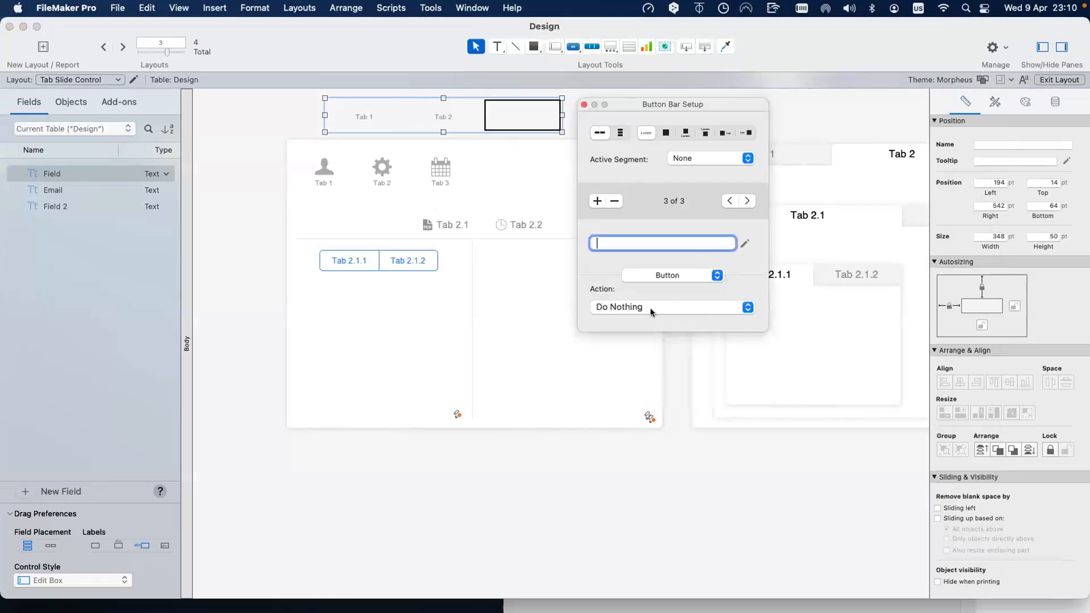
pyautogui.click(649, 308)
pyautogui.click(649, 333)
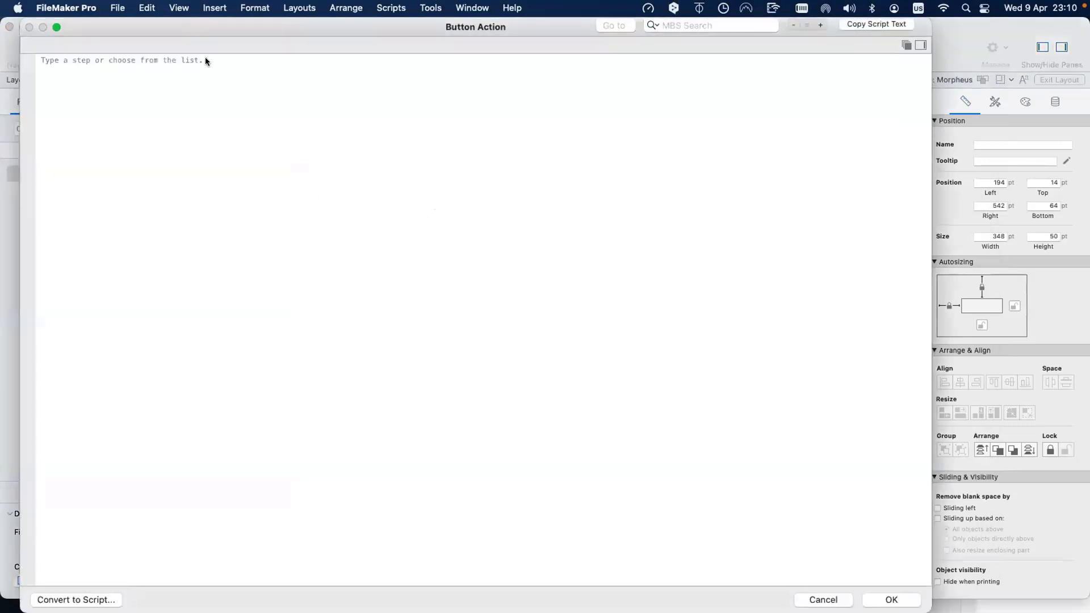
pyautogui.click(205, 59)
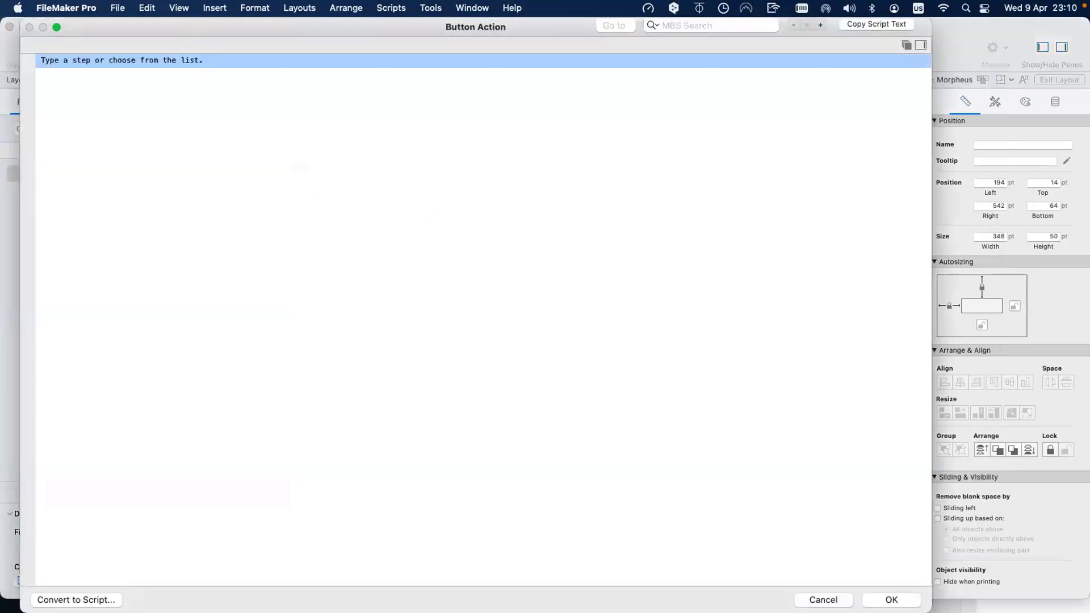
pyautogui.write('gotoo')
pyautogui.press('Return')
pyautogui.press('Return')
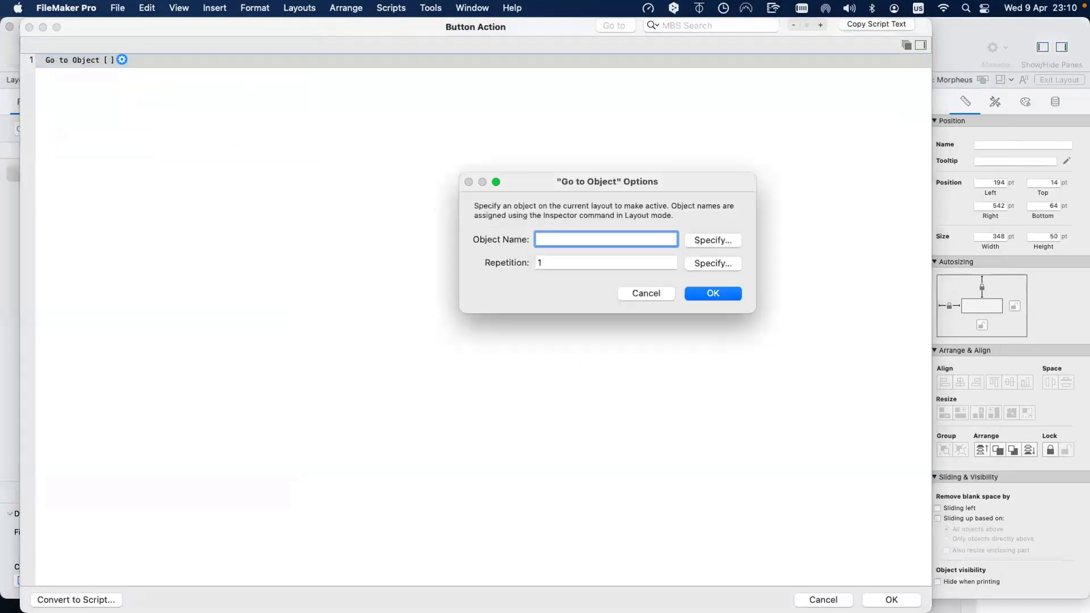
pyautogui.write('Tab_3')
pyautogui.press('Return')
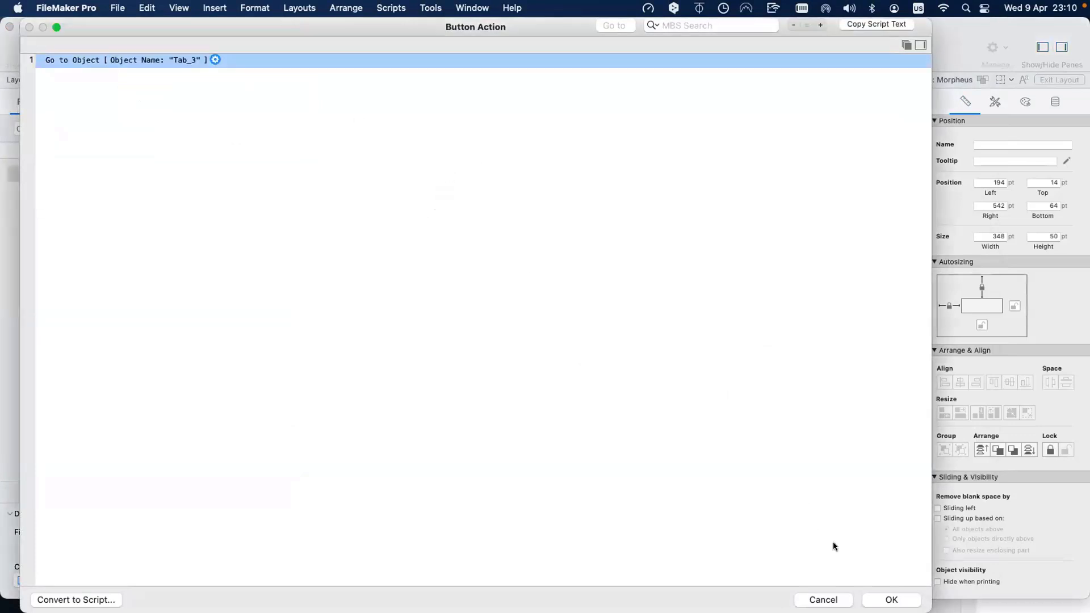
pyautogui.click(887, 600)
# Label the third segment "Tab 3" and close the button bar setup
pyautogui.click(618, 242)
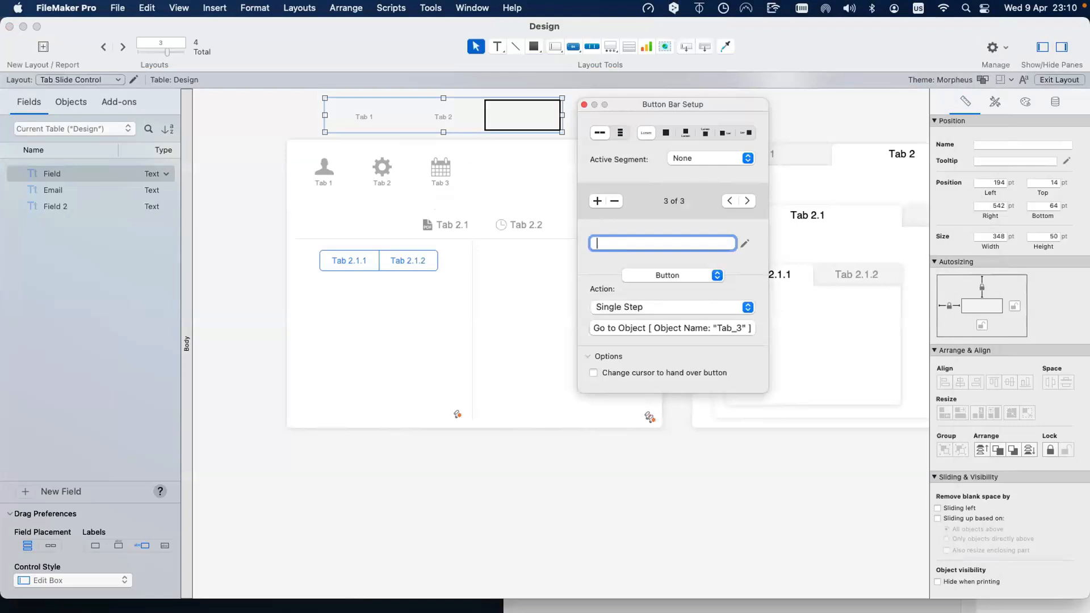
pyautogui.write('Tab 3')
pyautogui.press('Return')
pyautogui.click(585, 105)
pyautogui.click(577, 109)
pyautogui.click(396, 109)
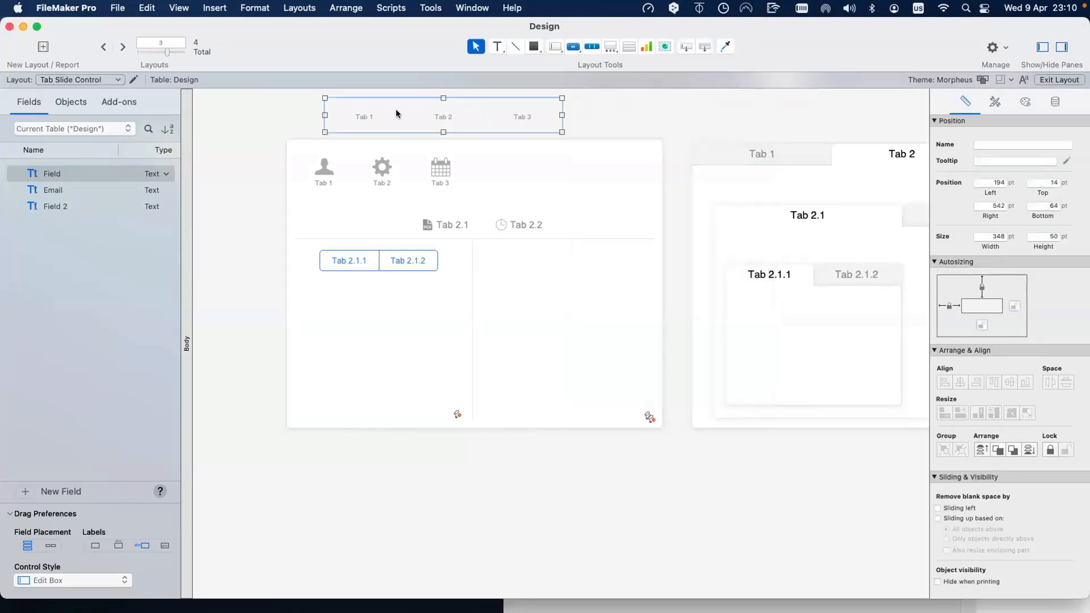
# Test the new button bar in Browse mode by switching between Tab 1, Tab 2 and Tab 3
pyautogui.press('super+b')
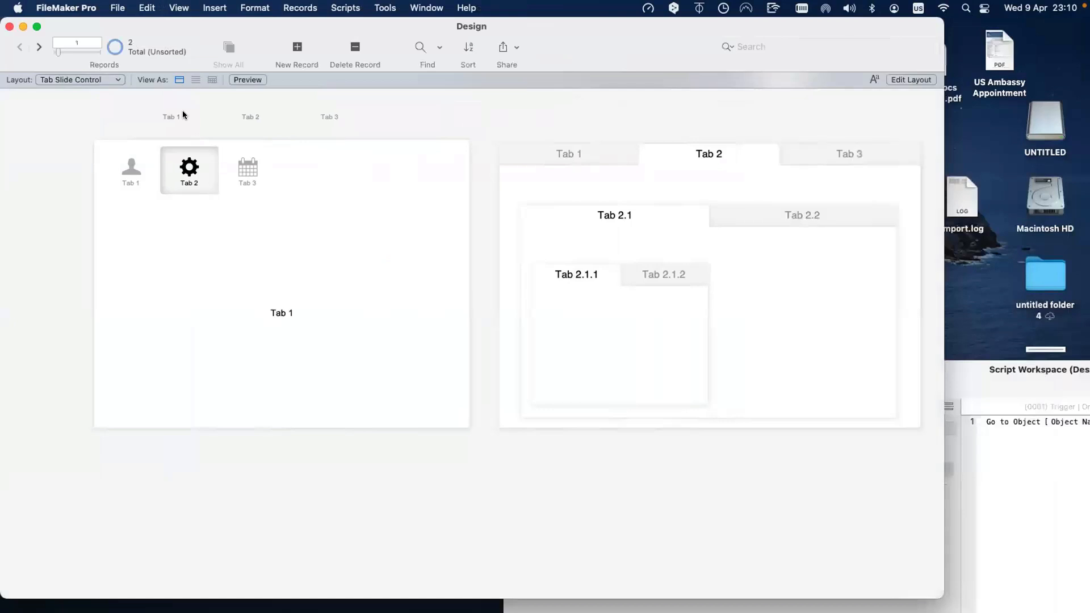
pyautogui.click(183, 115)
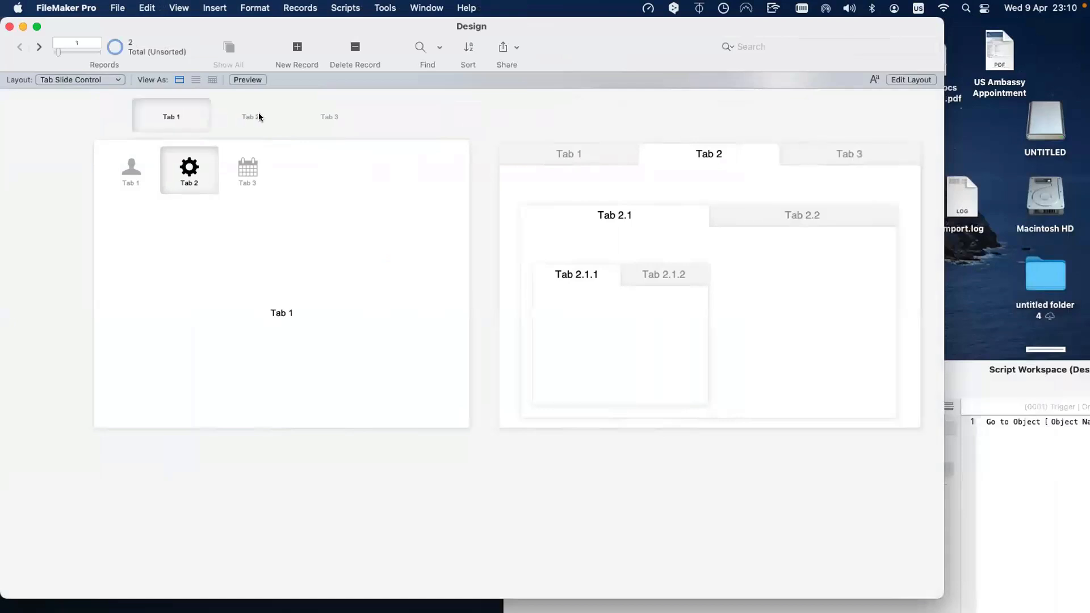
pyautogui.click(258, 115)
pyautogui.click(327, 116)
pyautogui.click(250, 115)
pyautogui.click(146, 111)
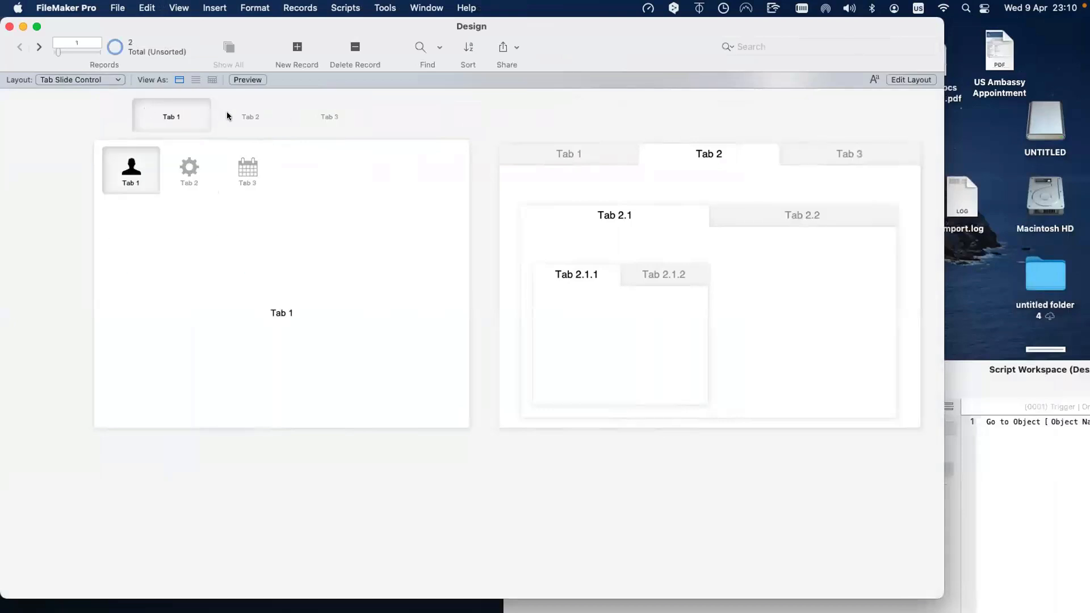
pyautogui.click(271, 112)
# Return to Layout mode and delete the new button bar above the slide control
pyautogui.press('super+l')
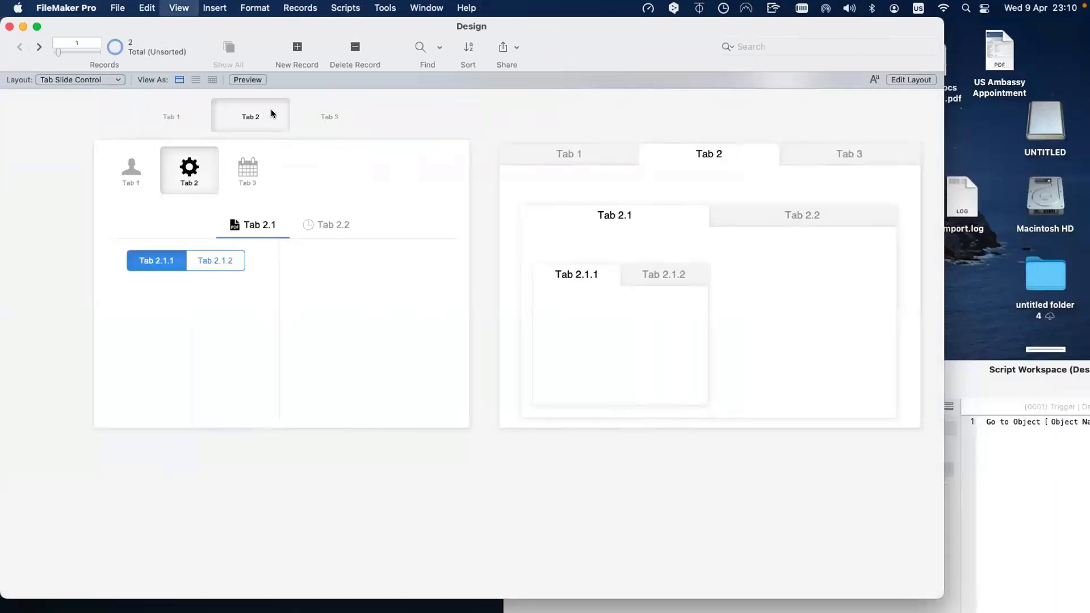
pyautogui.click(451, 118)
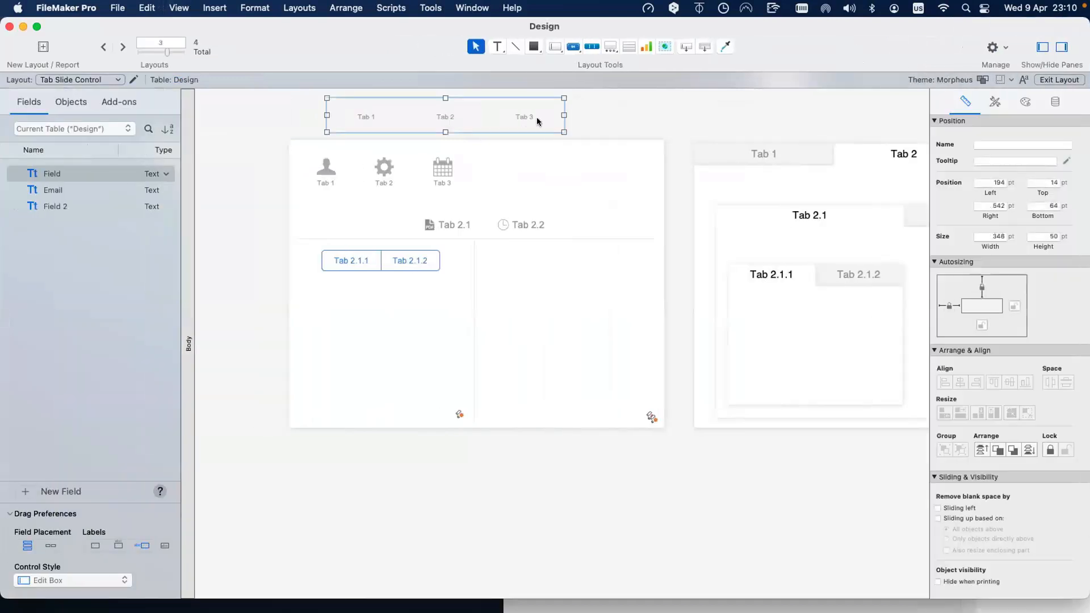
pyautogui.click(591, 124)
# Open the Script Workspace and examine the Go to Object step in the script "(0002) Go to Tab [parameter]"
pyautogui.press('super+shift+s')
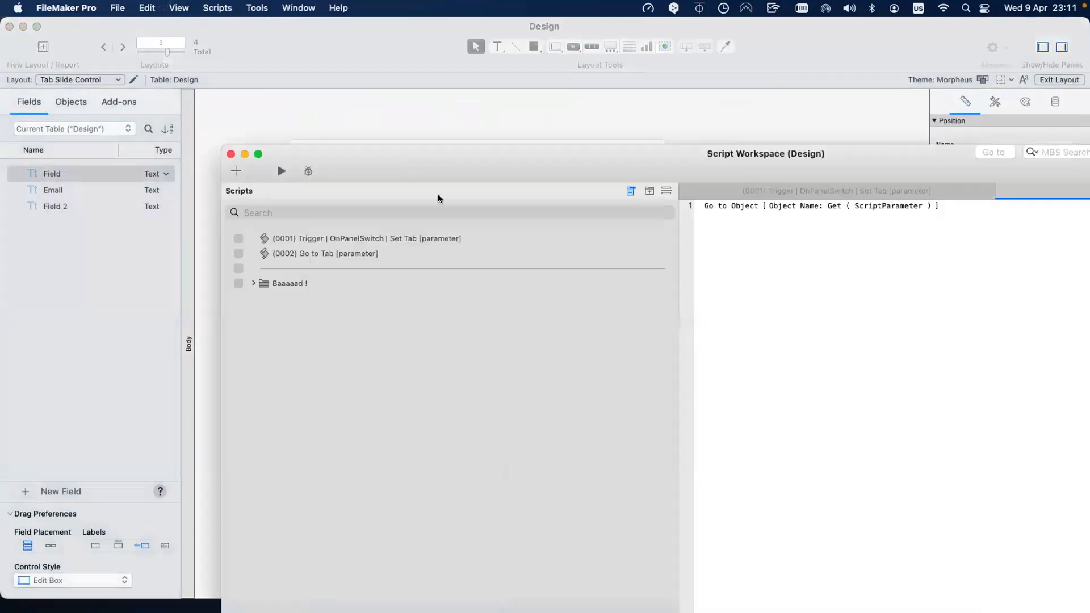
pyautogui.click(362, 253)
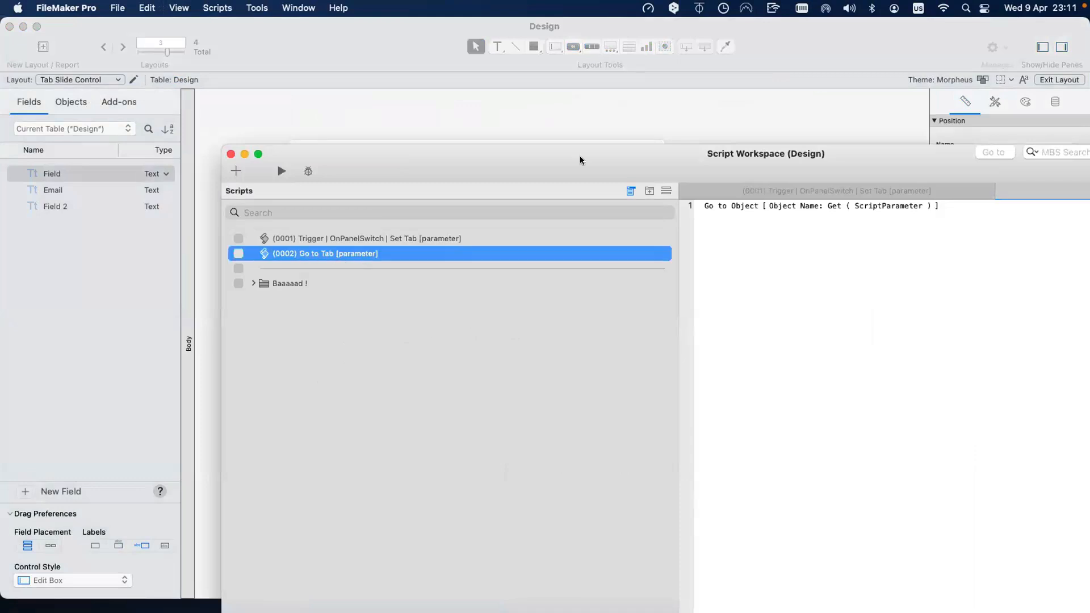
pyautogui.moveTo(593, 158); pyautogui.dragTo(453, 180)
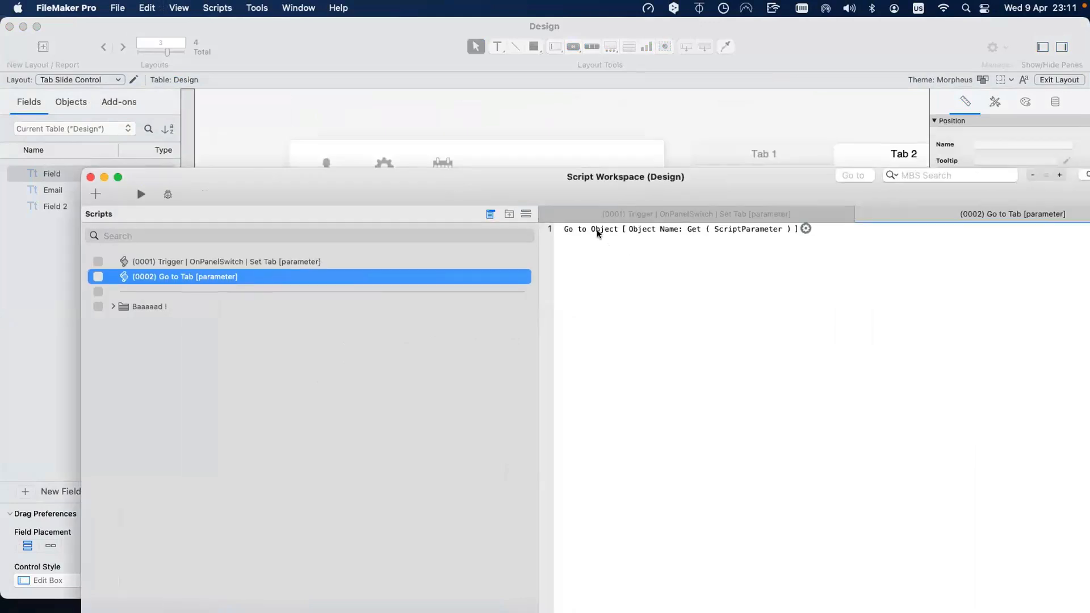
pyautogui.click(598, 233)
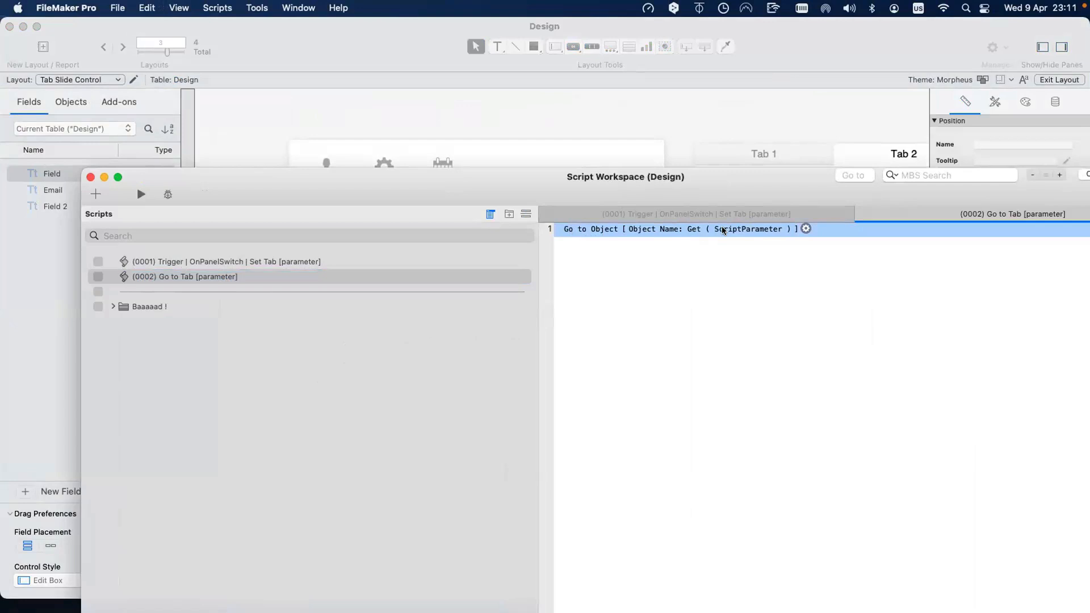
pyautogui.moveTo(594, 197); pyautogui.dragTo(828, 450)
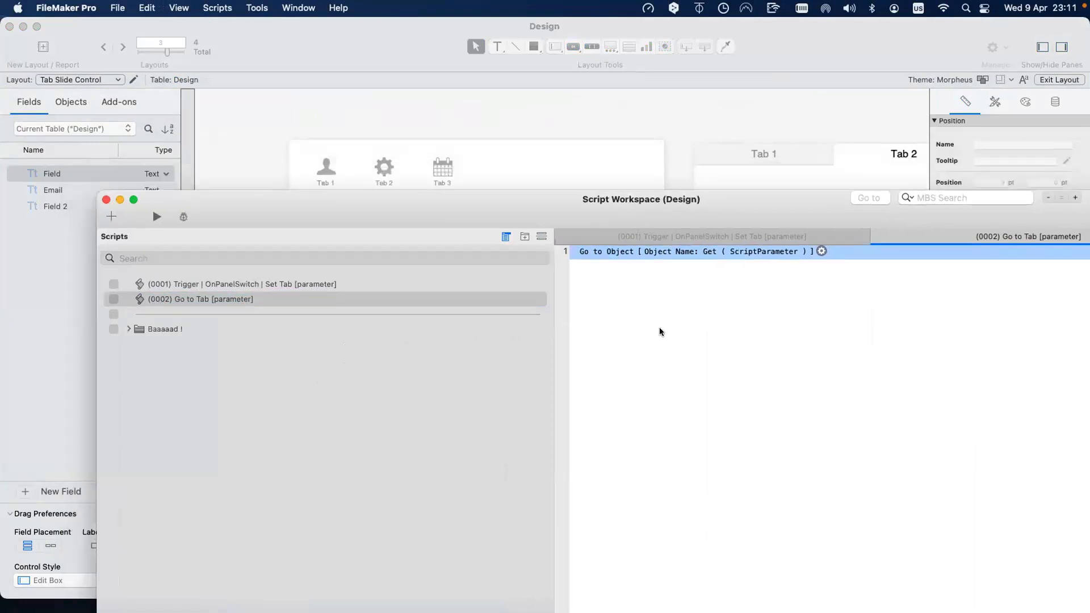
# Set the Tab 1 segment of the icon button bar to perform the script "(0002) Go to Tab [parameter]" with parameter "Tab_1"
pyautogui.click(329, 168)
pyautogui.click(328, 166)
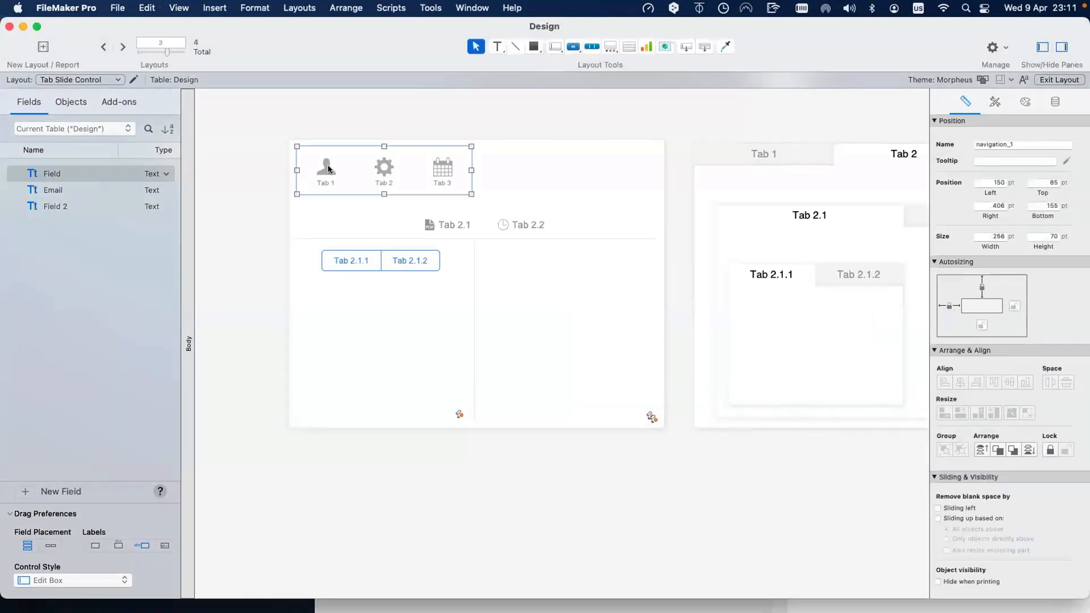
pyautogui.doubleClick(329, 165)
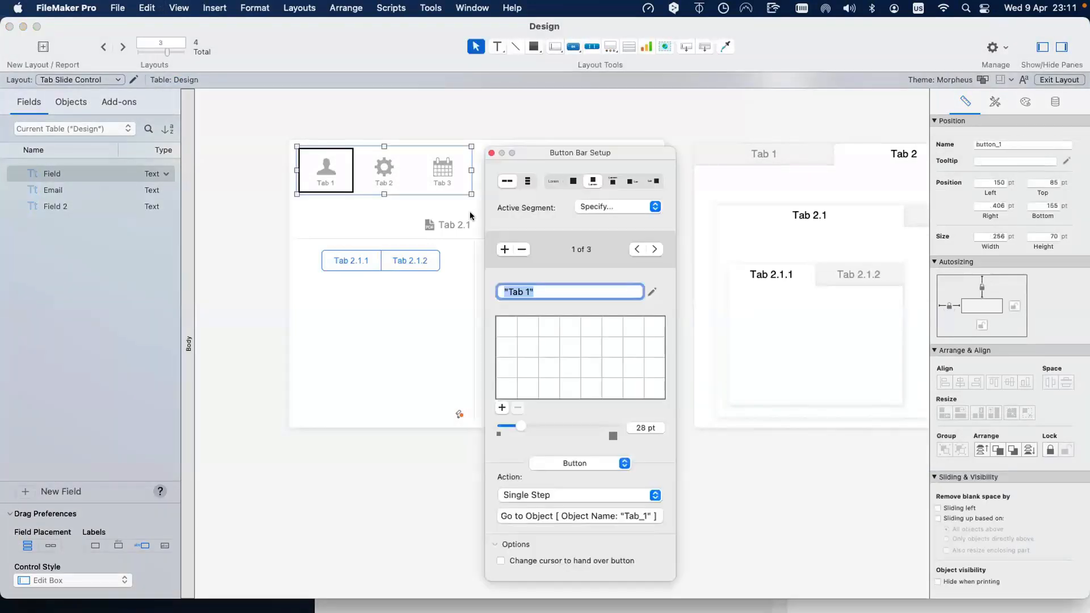
pyautogui.click(569, 500)
pyautogui.click(572, 507)
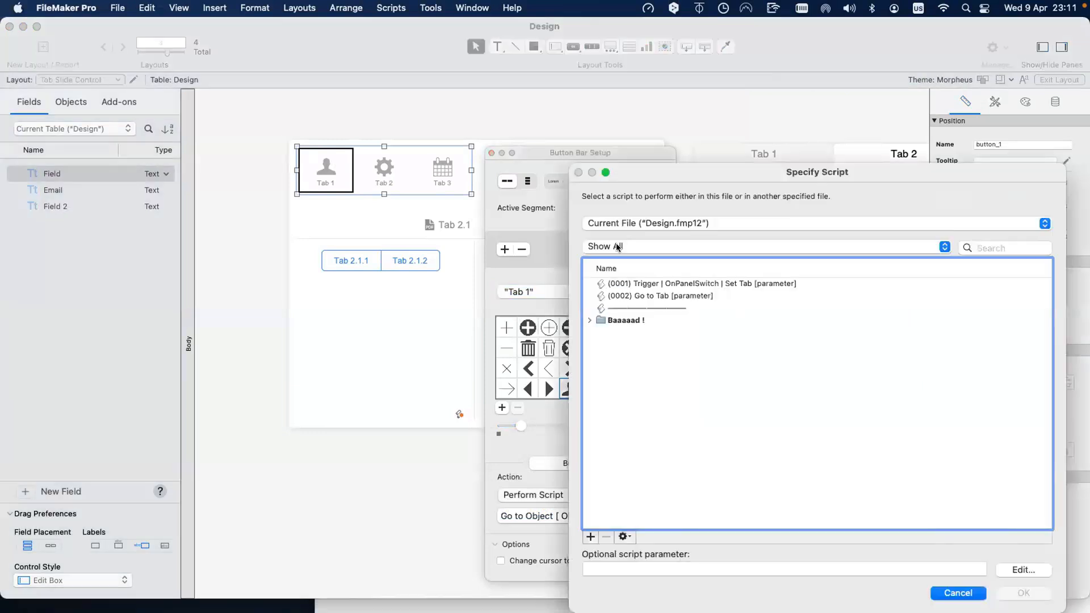
pyautogui.click(649, 297)
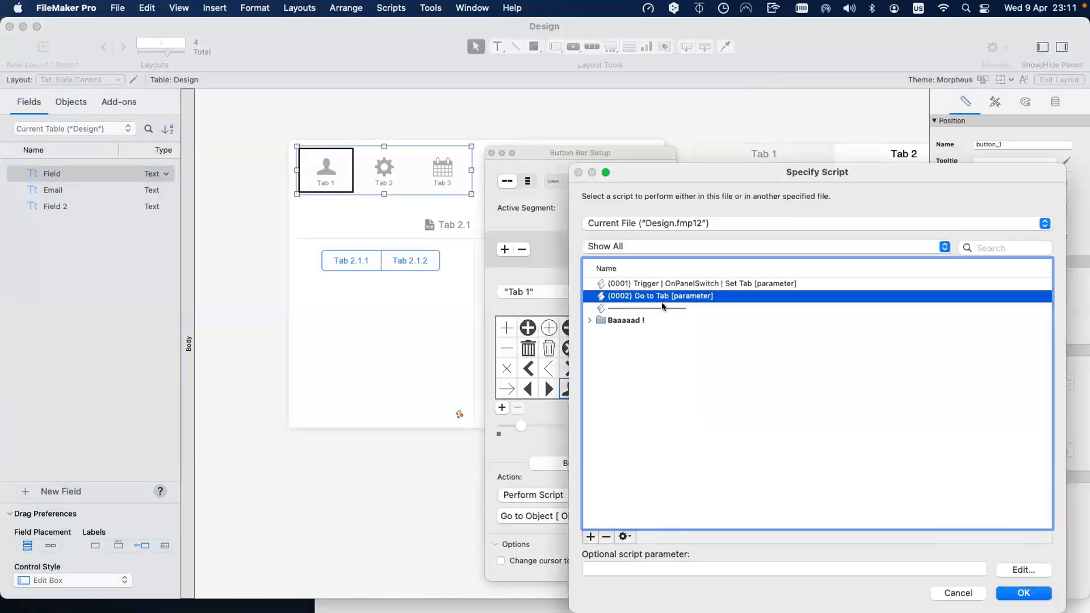
pyautogui.click(639, 566)
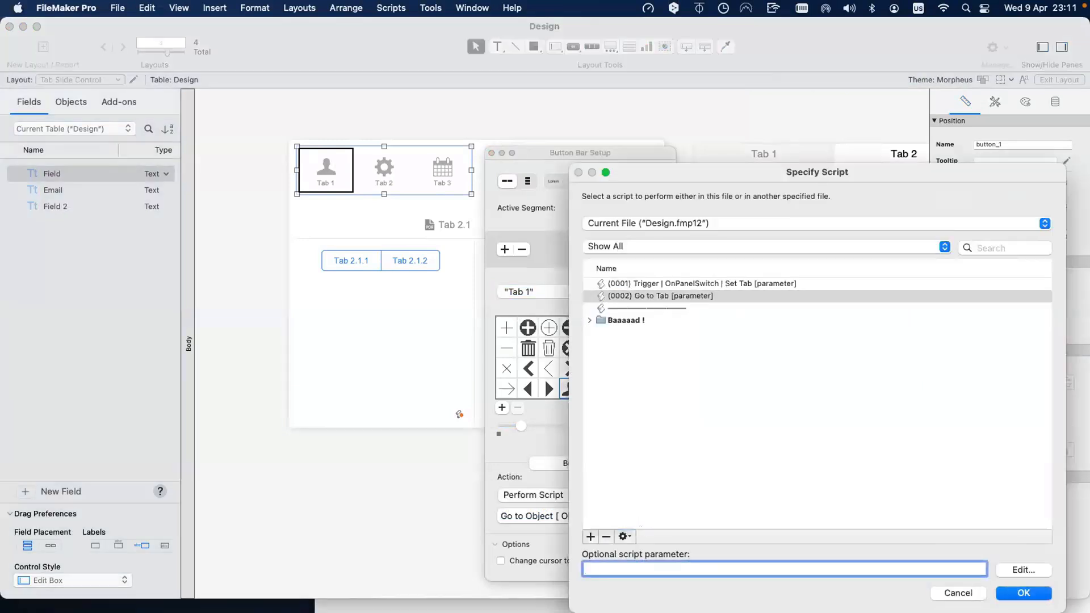
pyautogui.write('"Tab_1"')
pyautogui.press('Return')
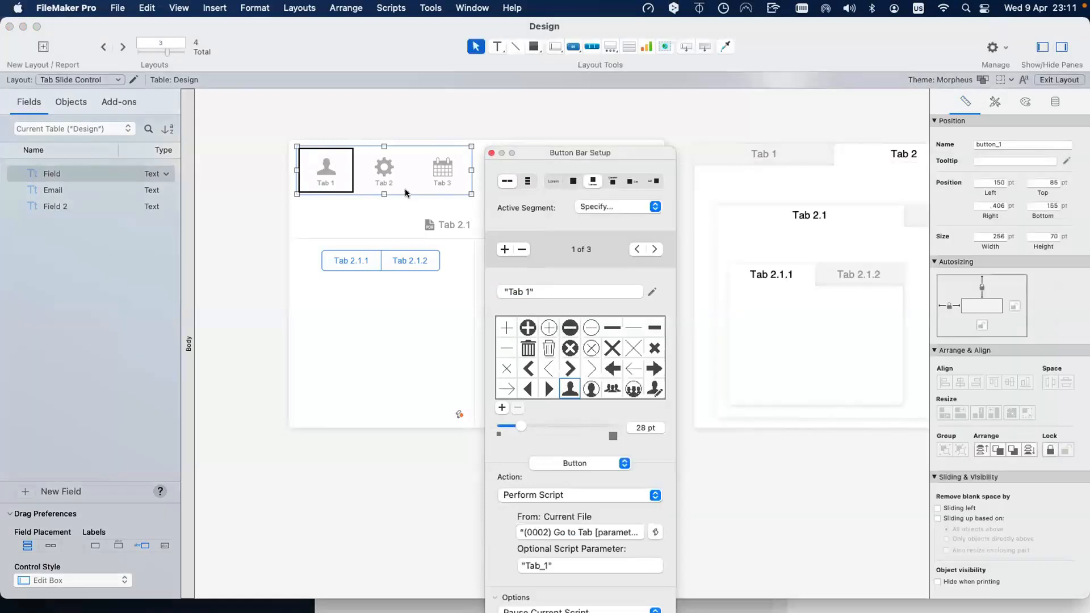
# Set the Tab 2 segment to perform the script "(0002) Go to Tab [parameter]" with parameter Tab_2
pyautogui.click(385, 172)
pyautogui.click(604, 498)
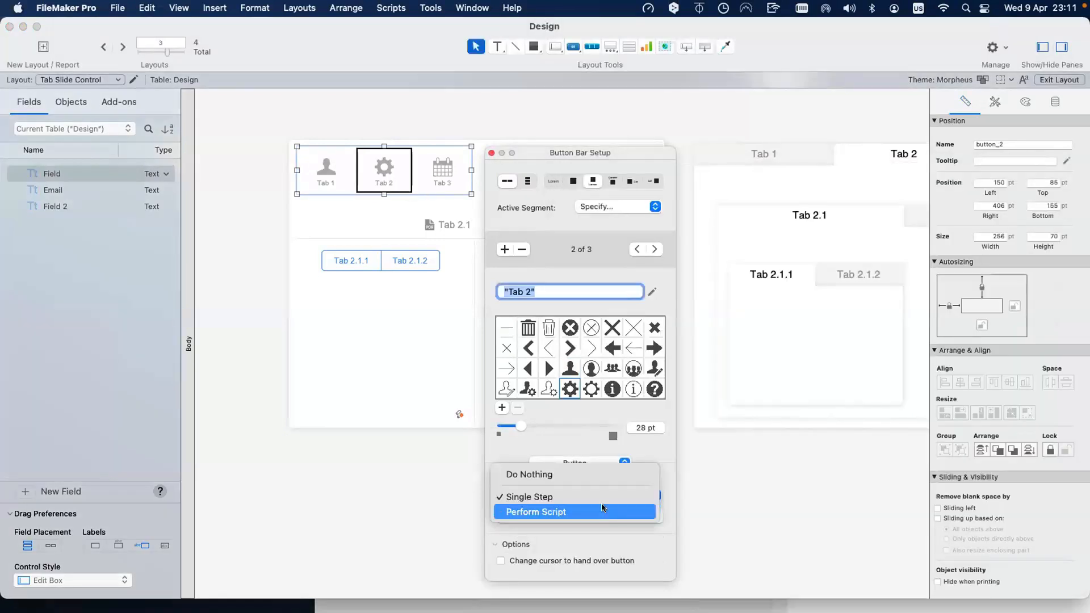
pyautogui.click(603, 511)
pyautogui.click(656, 296)
pyautogui.click(612, 570)
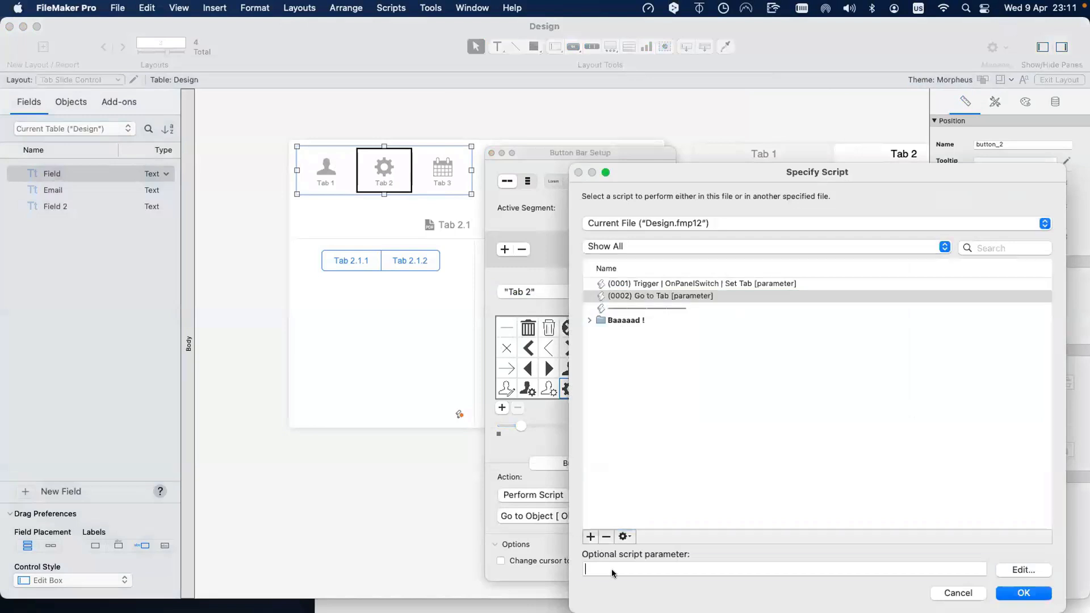
pyautogui.write('Tab_2')
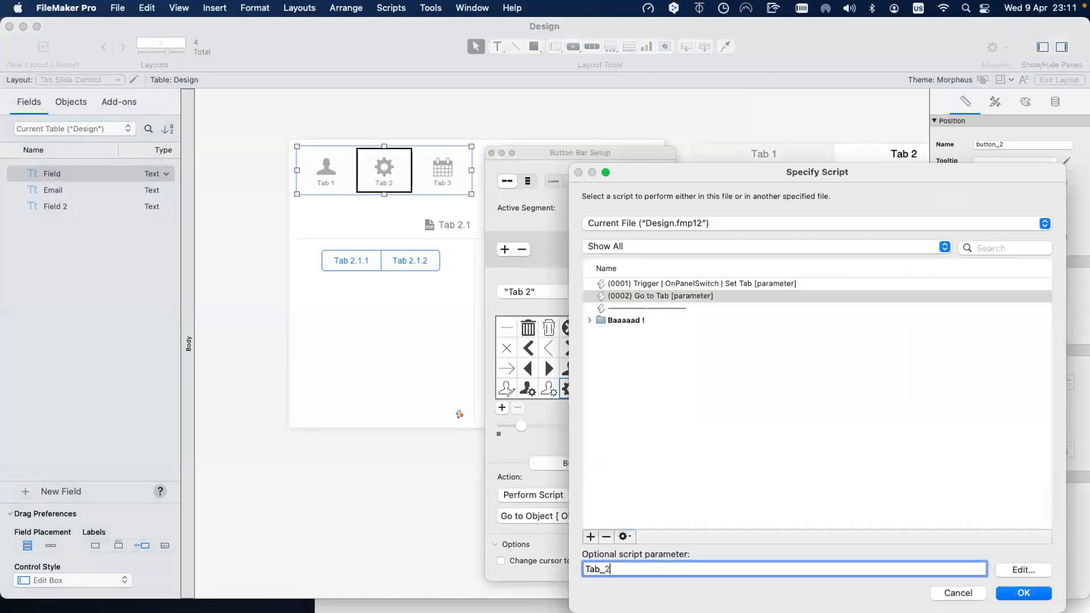
pyautogui.press('Return')
# Set the Tab 3 segment to perform "(0002) Go to Tab [parameter]" with parameter Tab_3, and close the button bar setup
pyautogui.click(449, 170)
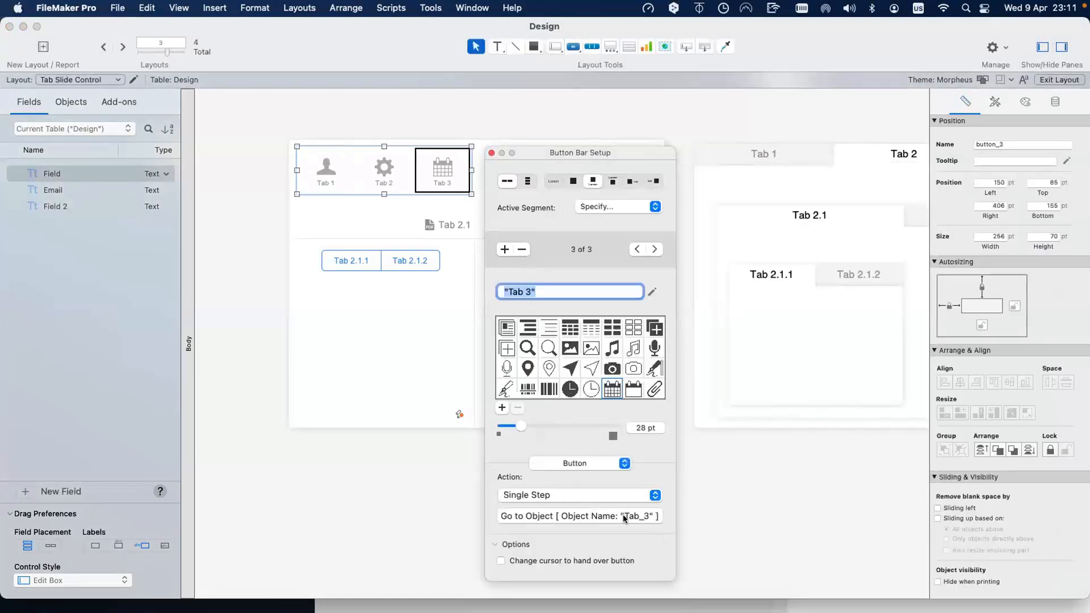
pyautogui.click(622, 496)
pyautogui.click(614, 466)
pyautogui.click(633, 294)
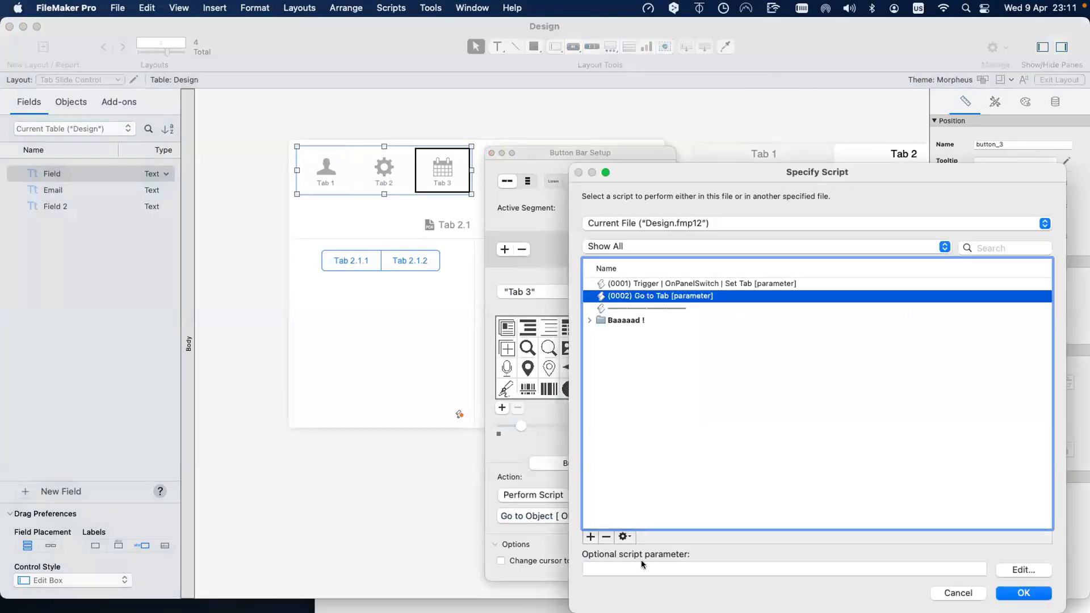
pyautogui.click(642, 565)
pyautogui.write('Tab_3')
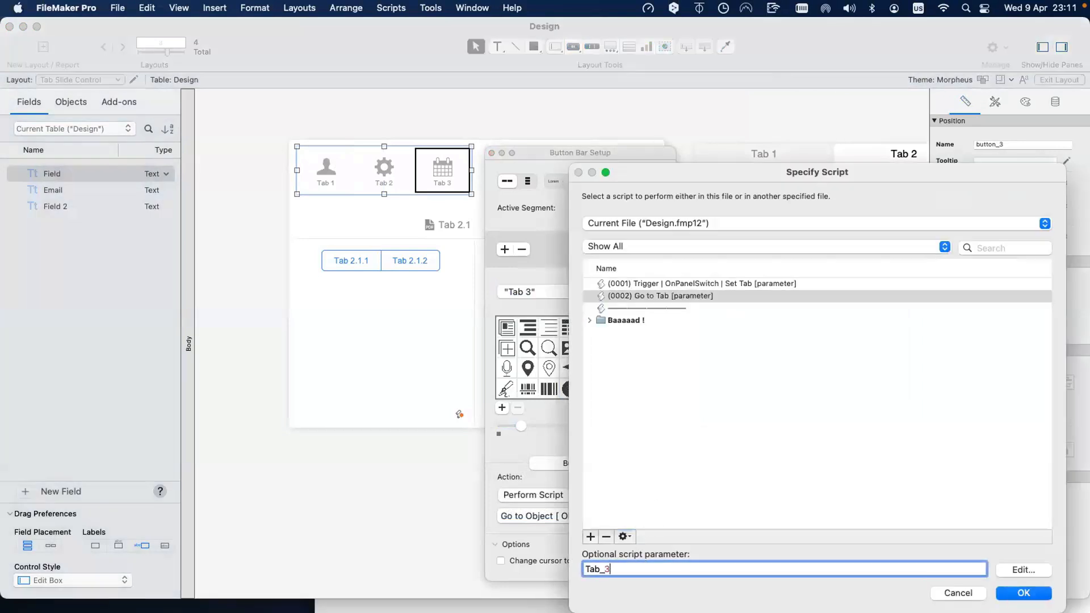
pyautogui.press('Return')
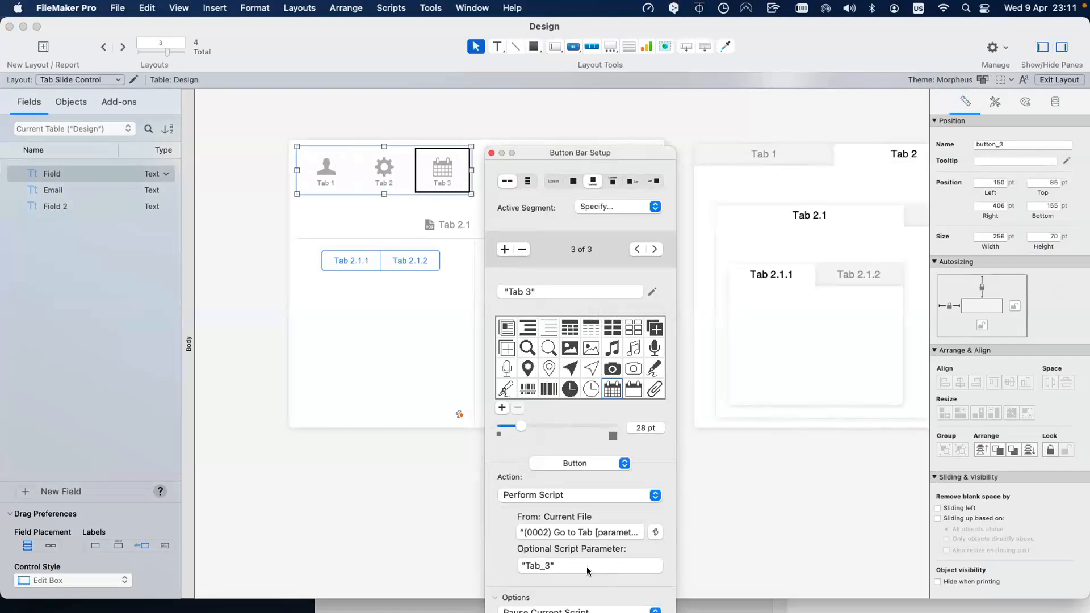
pyautogui.click(492, 152)
pyautogui.click(504, 152)
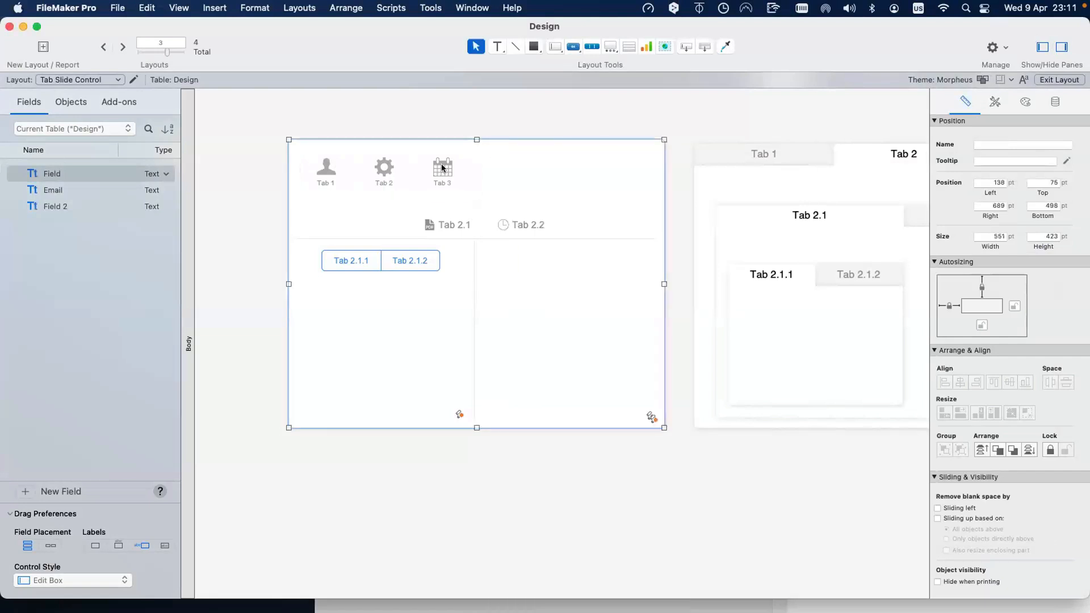
# Duplicate the three-icon button bar above the slide control and open the copy's Tab 1 segment setup
pyautogui.click(358, 165)
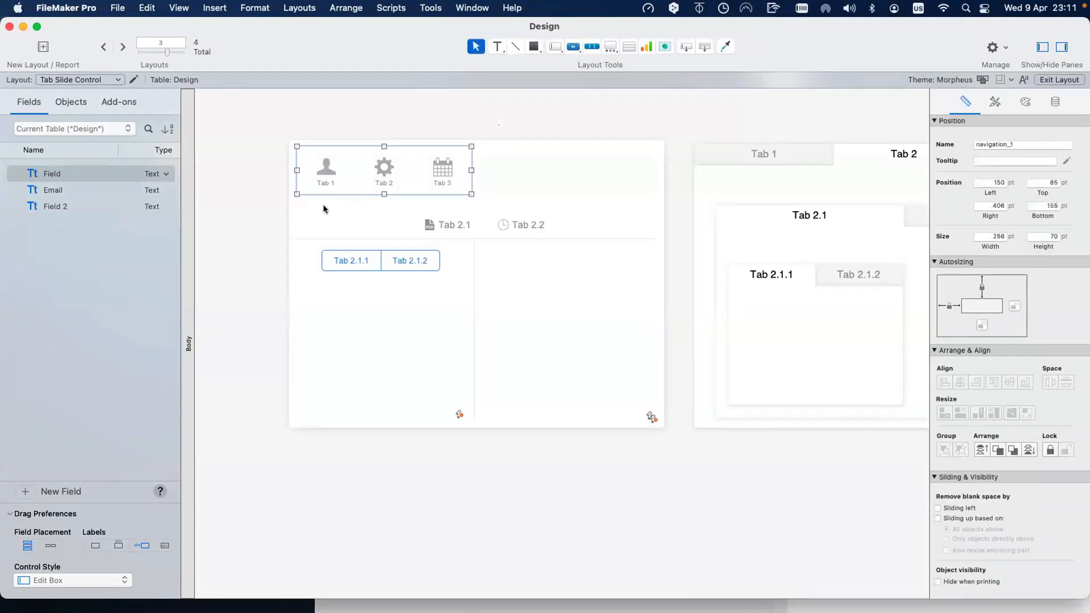
pyautogui.moveTo(326, 168); pyautogui.dragTo(513, 111)
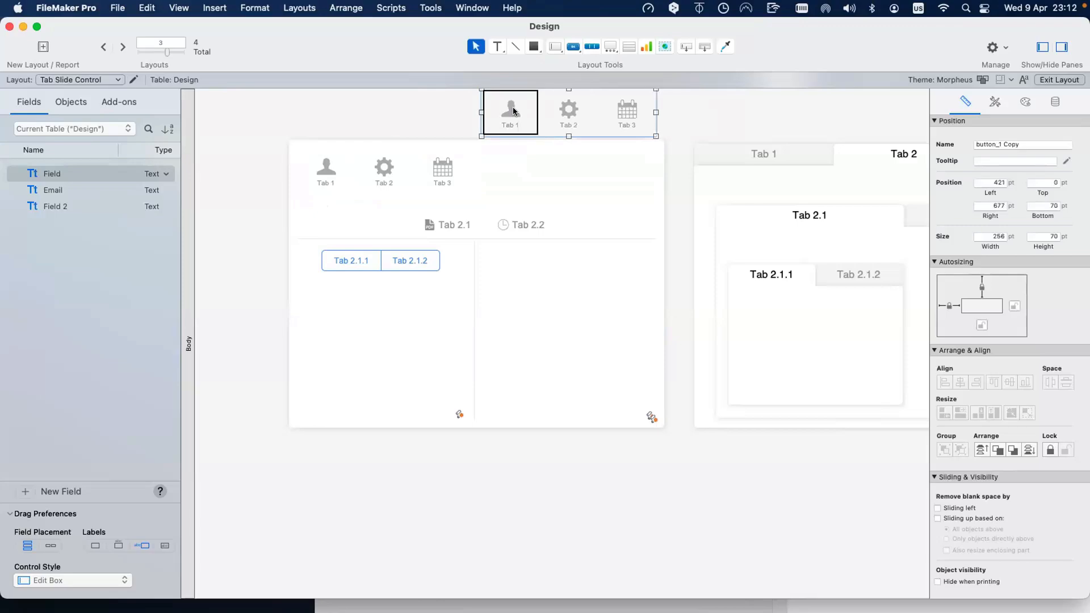
pyautogui.doubleClick(513, 110)
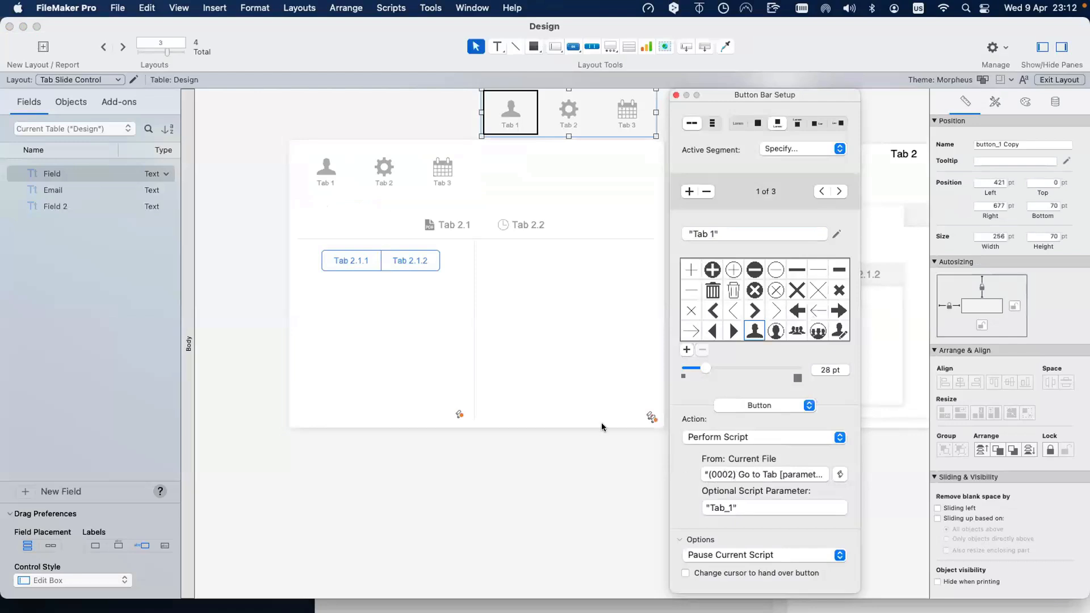
# Examine the Go to Object options in the Tab 2.1 segment's single-step action, and close the button bar setup
pyautogui.doubleClick(452, 225)
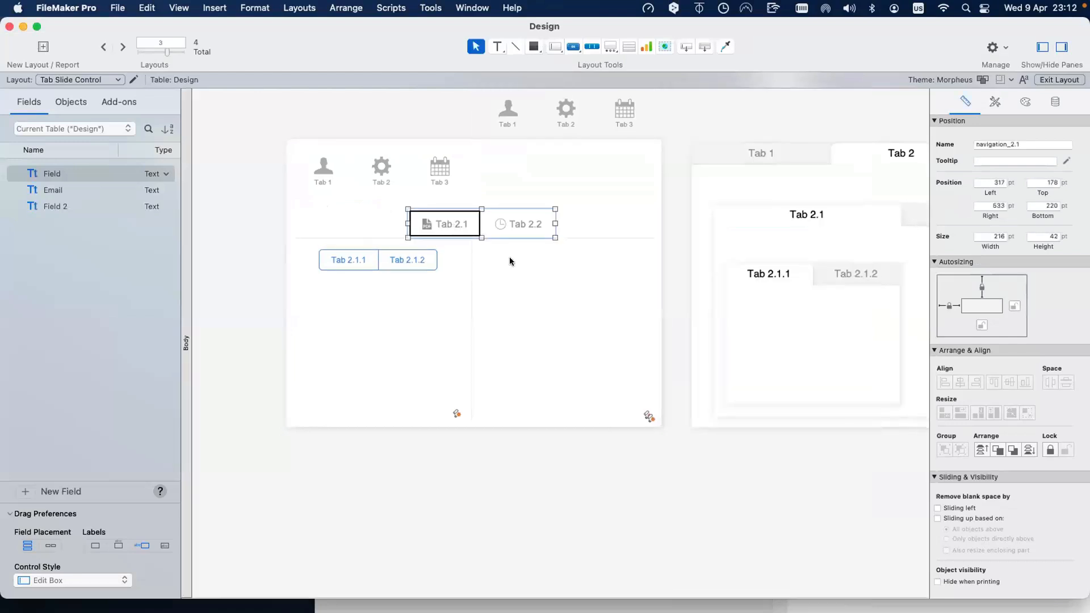
pyautogui.click(646, 545)
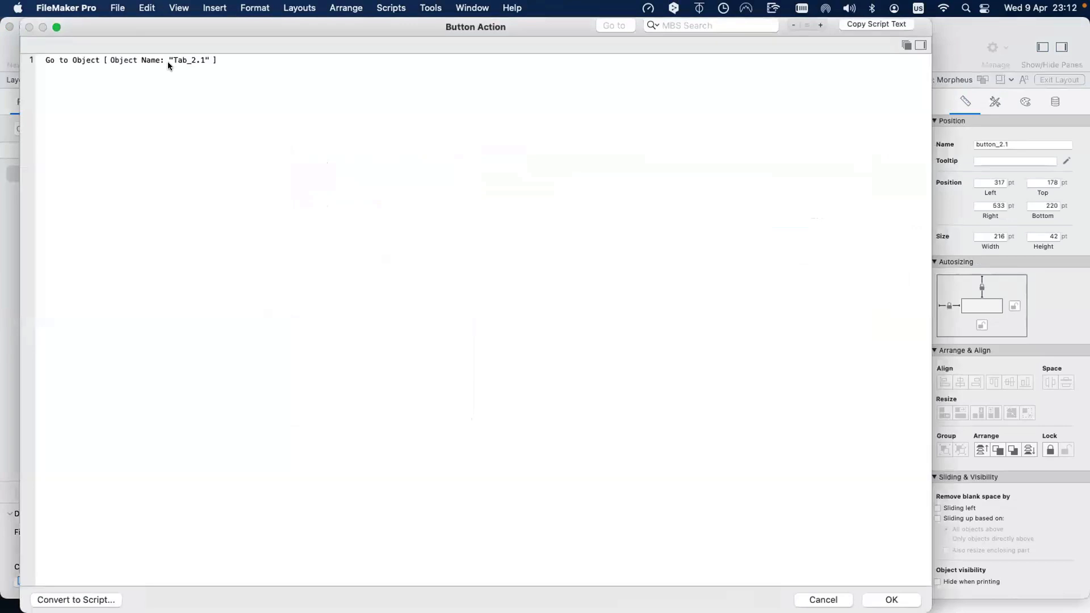
pyautogui.doubleClick(168, 61)
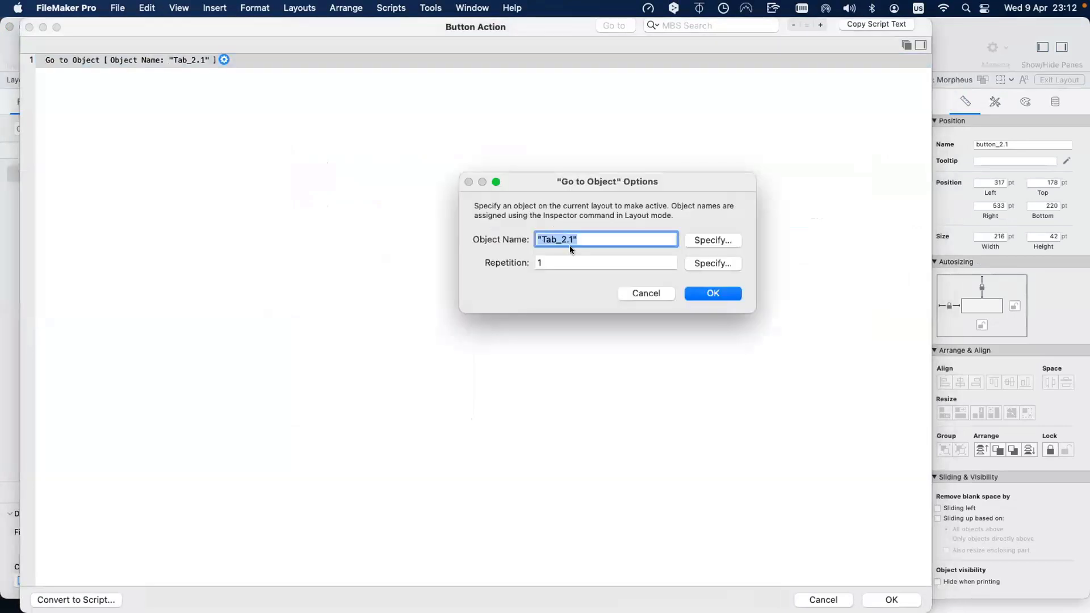
pyautogui.press('Return')
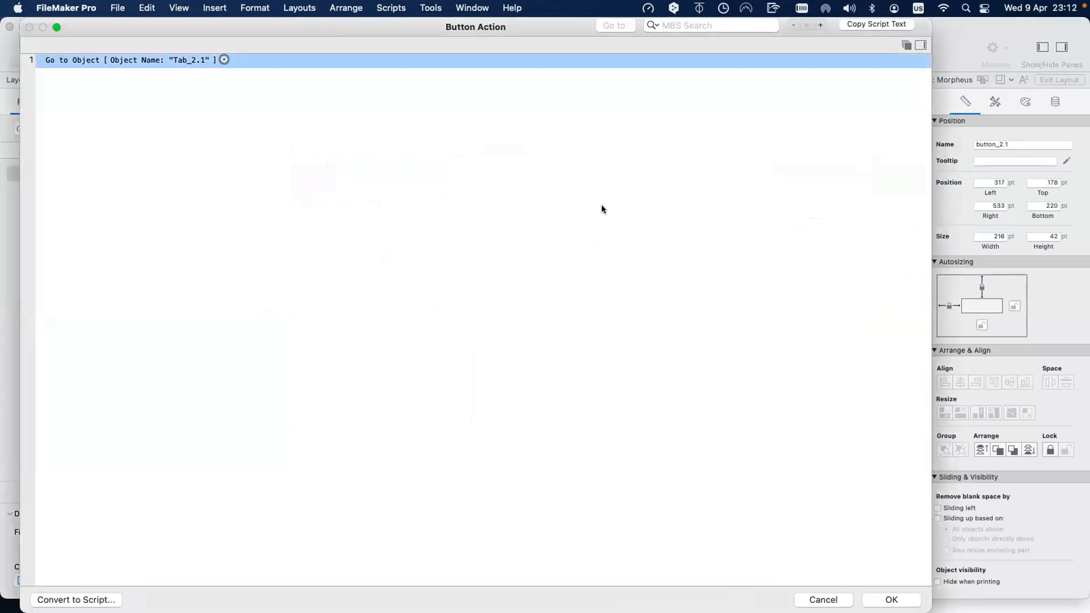
pyautogui.press('Return')
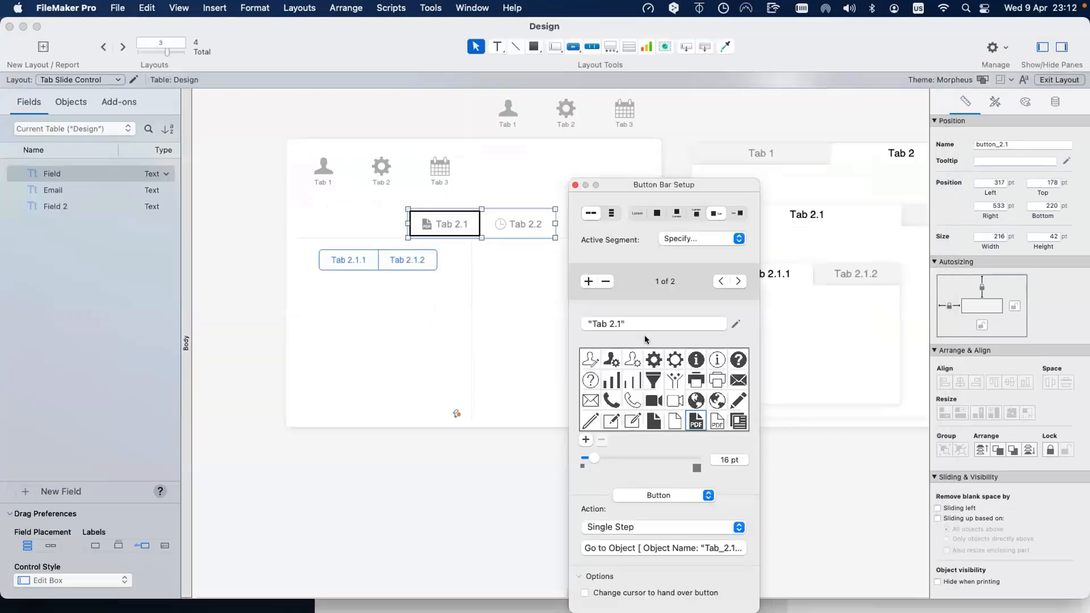
pyautogui.click(574, 184)
# Delete the duplicated button bar above the slide control and review the original bar's Tab 1 script parameter
pyautogui.click(505, 111)
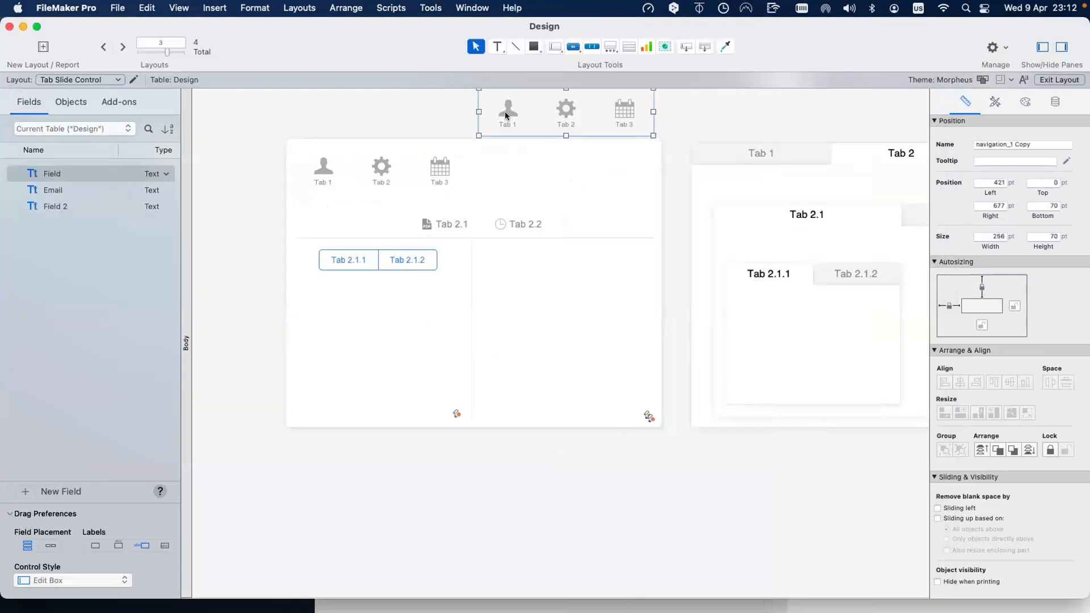
pyautogui.press('Delete')
pyautogui.click(297, 166)
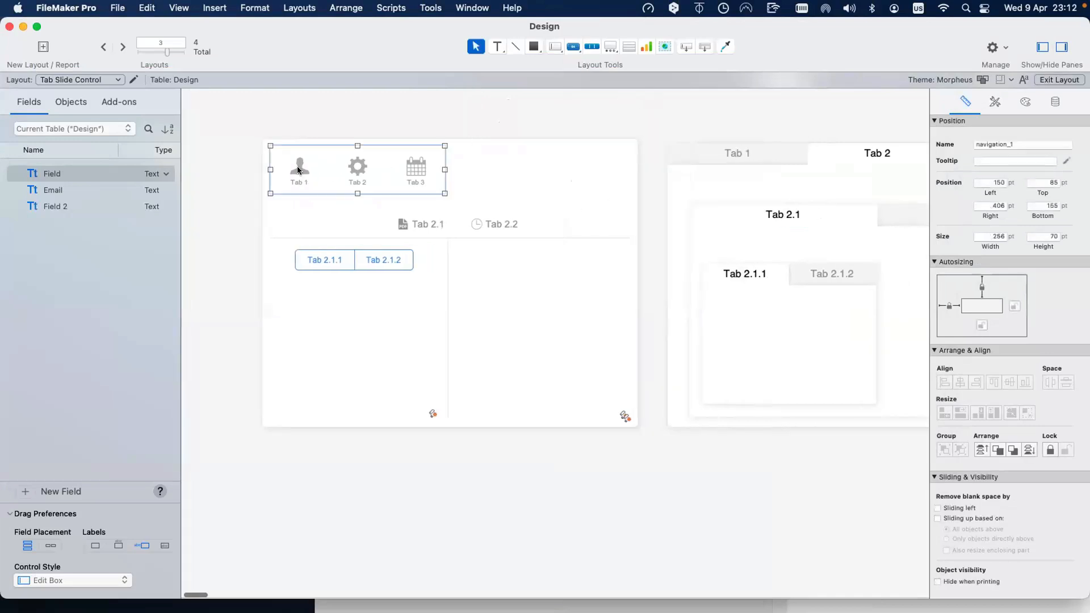
pyautogui.doubleClick(297, 166)
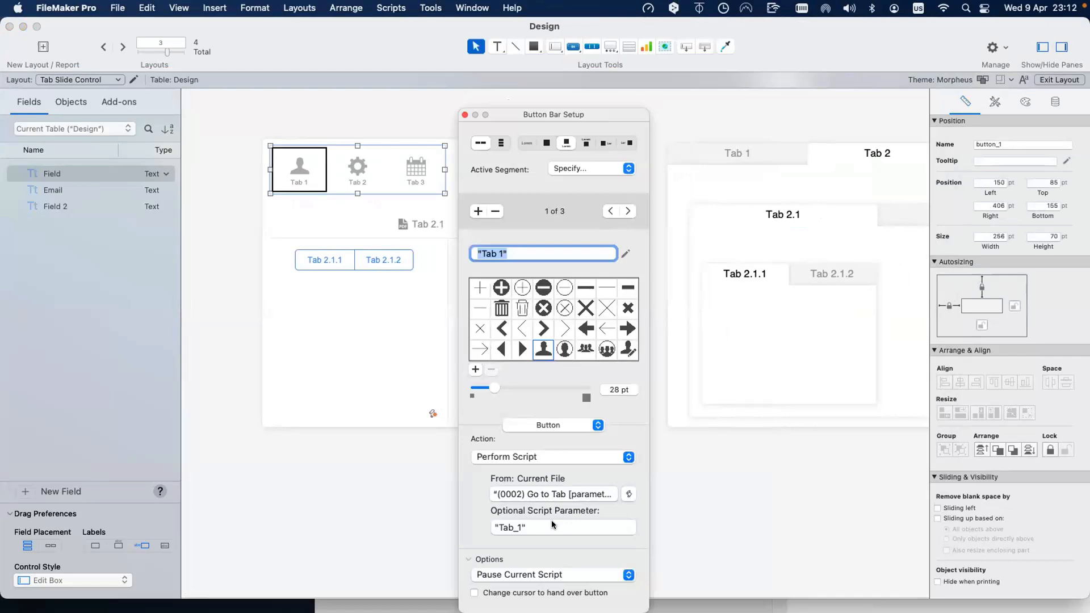
# Open the Tab 2.1 segment's setup and check the object name in its single-step action without changing it
pyautogui.click(427, 214)
pyautogui.doubleClick(427, 213)
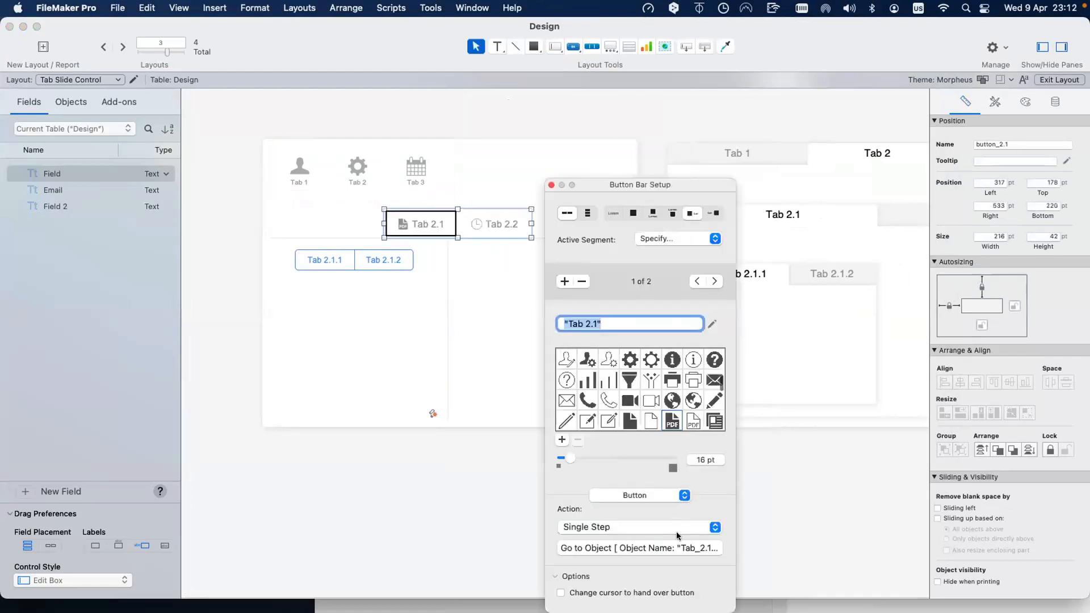
pyautogui.click(653, 527)
pyautogui.click(625, 541)
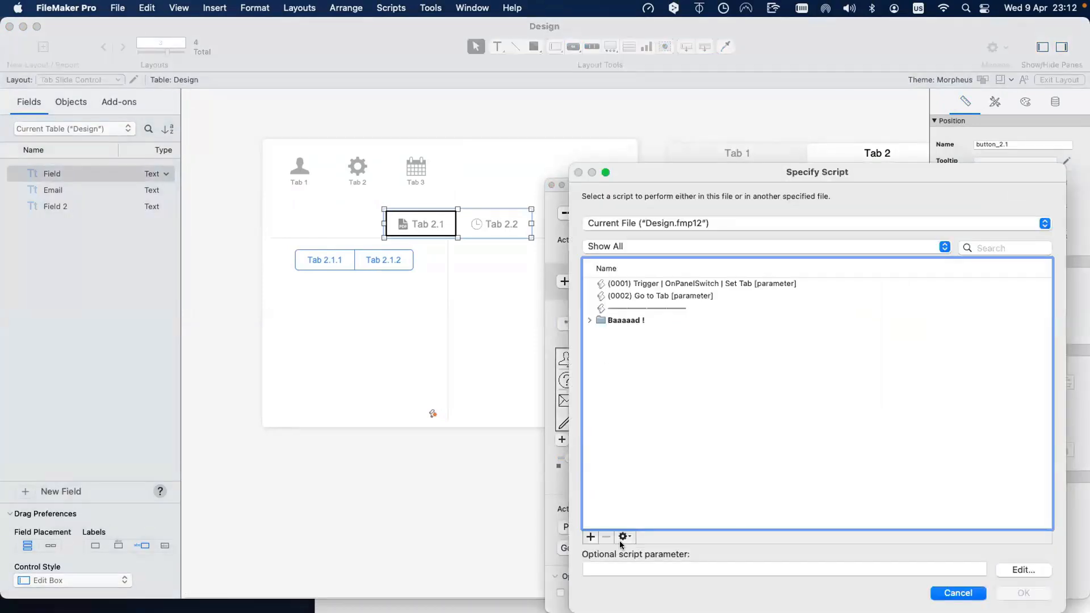
pyautogui.press('Escape')
pyautogui.click(637, 546)
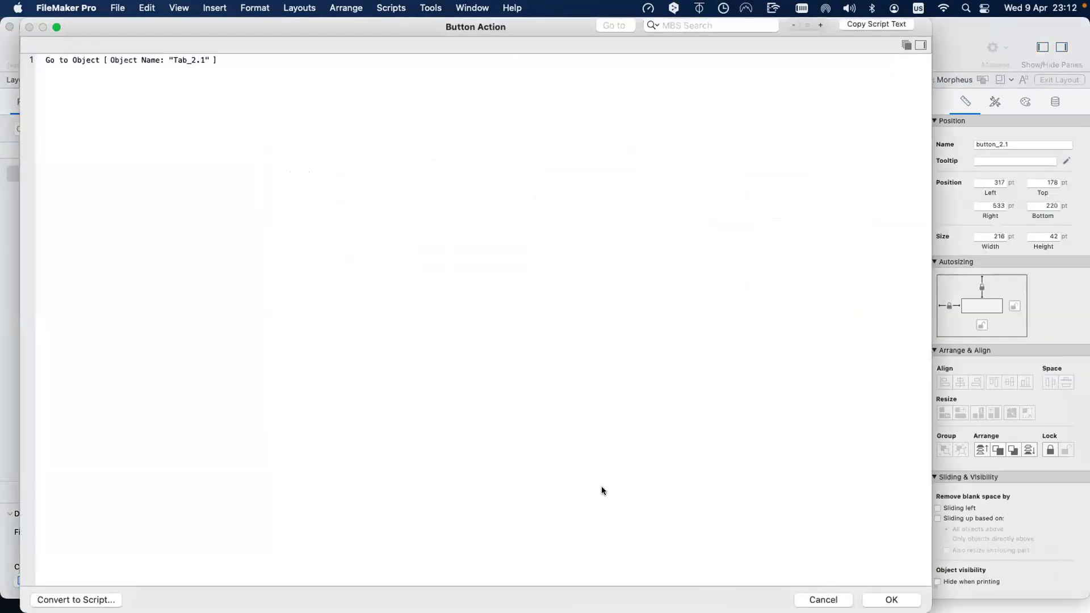
pyautogui.press('Escape')
# Set the Tab 2.1 segment to perform the script "(0002) Go to Tab [parameter]" with parameter Tab_2.1
pyautogui.click(622, 527)
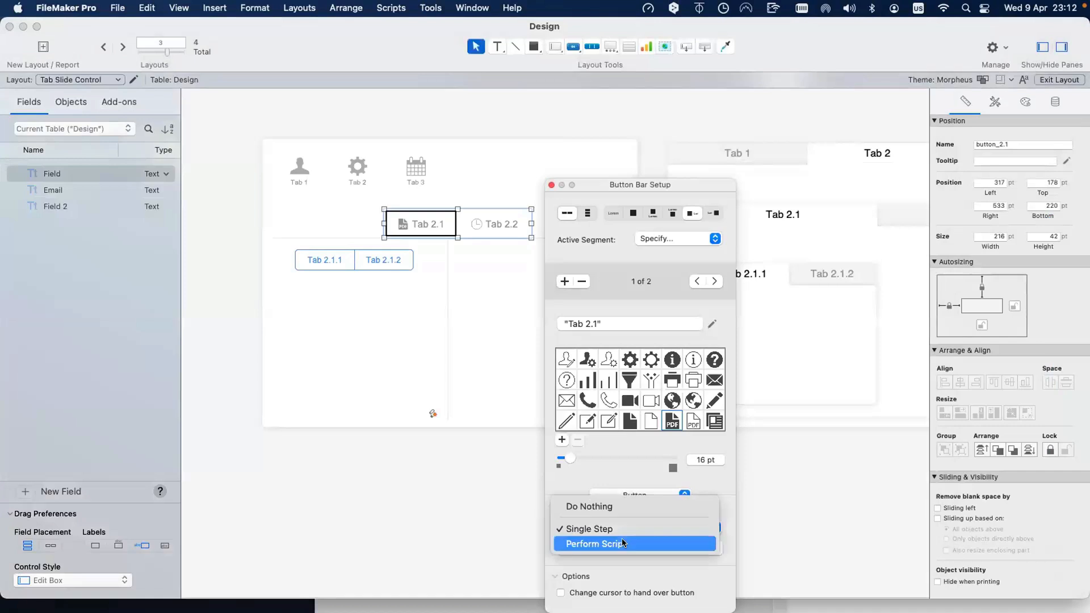
pyautogui.click(613, 542)
pyautogui.click(618, 294)
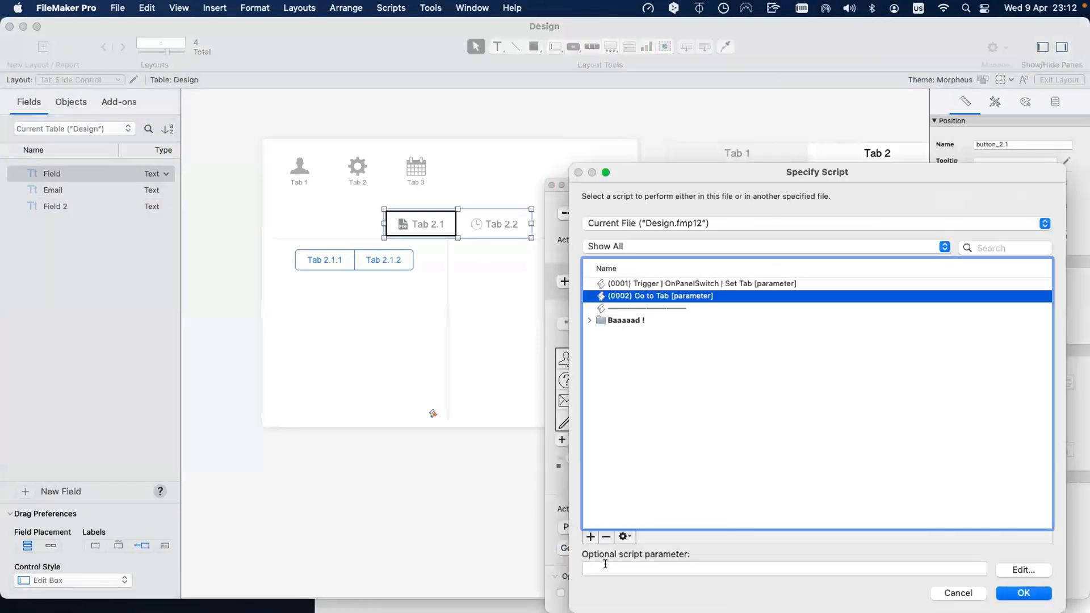
pyautogui.click(604, 569)
pyautogui.write('Tab_2.1')
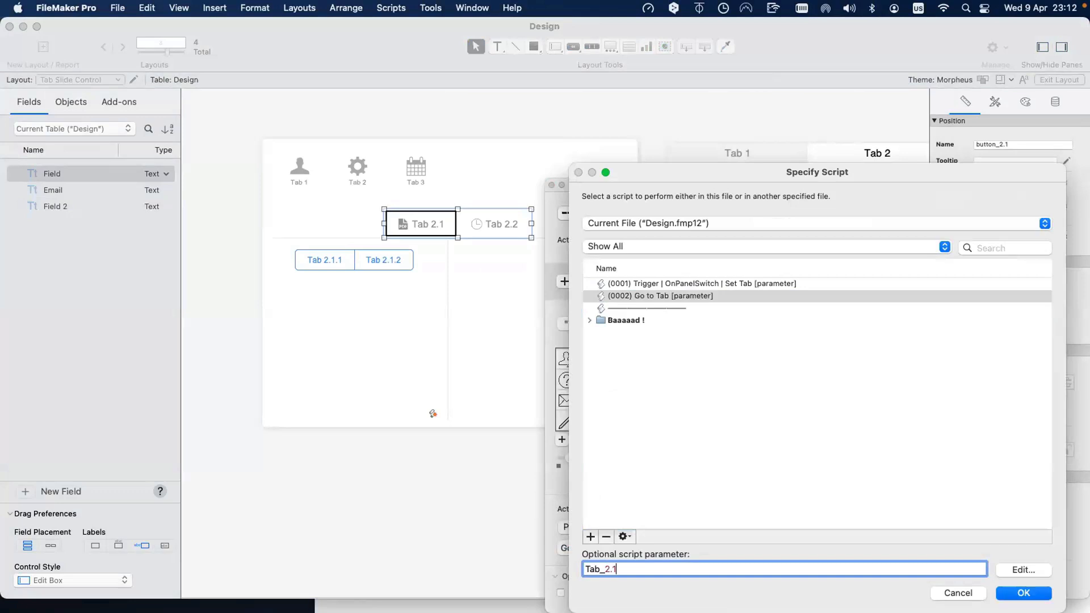
pyautogui.press('Return')
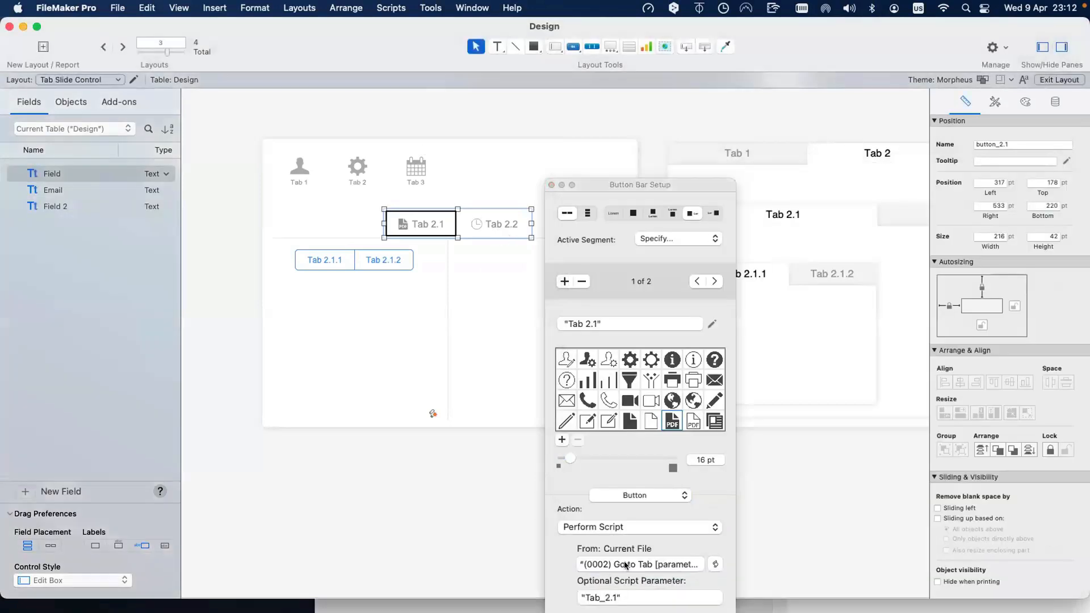
# Set the Tab 2.2 segment to perform the script "(0002) Go to Tab [parameter]" with parameter Tab_2.2
pyautogui.click(714, 282)
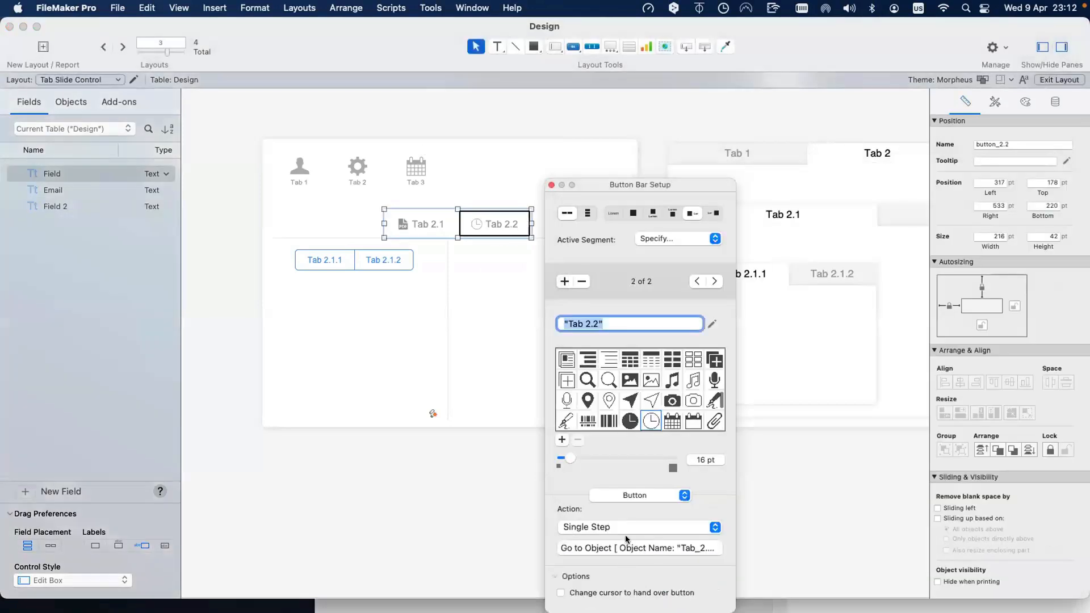
pyautogui.click(625, 531)
pyautogui.click(625, 543)
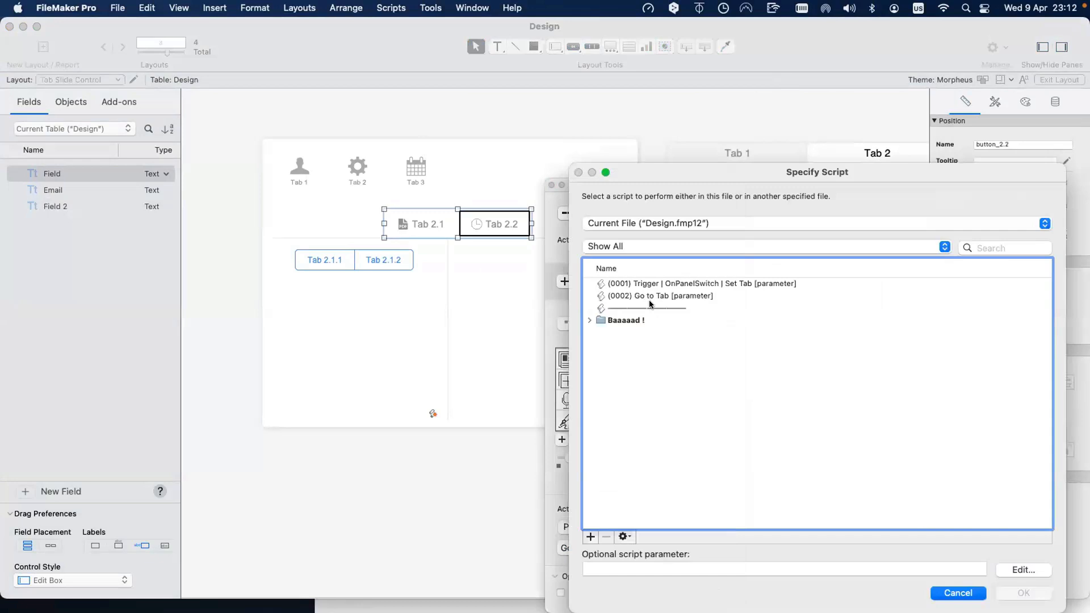
pyautogui.click(650, 296)
pyautogui.click(625, 569)
pyautogui.write('Tab_2.1')
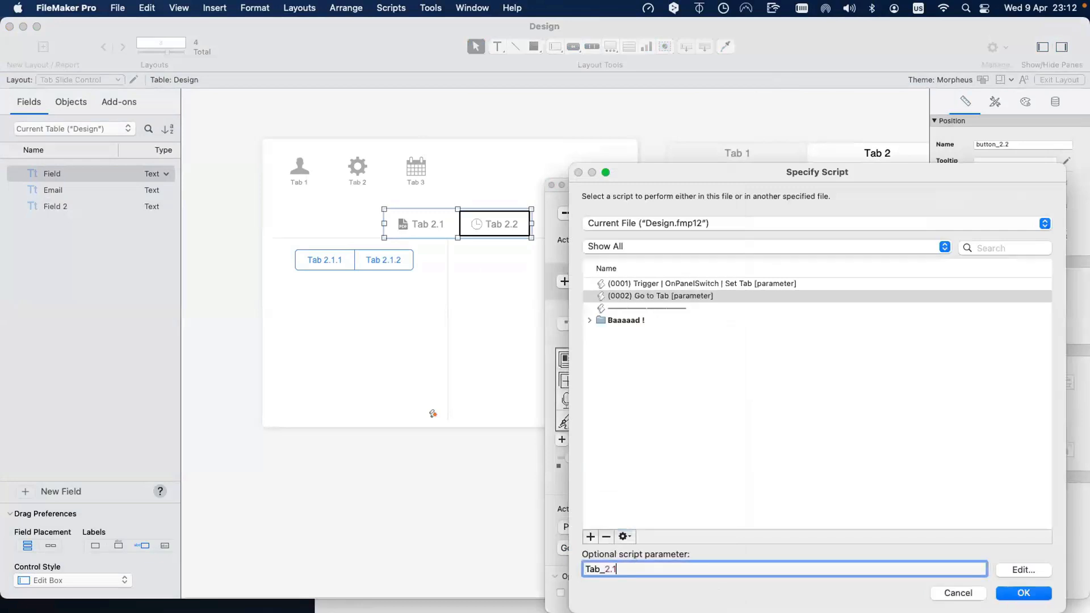
pyautogui.press('BackSpace')
pyautogui.write('2')
pyautogui.press('Return')
# Set the Tab 2.1.1 segment of the nested button bar to perform "(0002) Go to Tab [parameter]" with parameter Tab_2.1.1
pyautogui.click(333, 262)
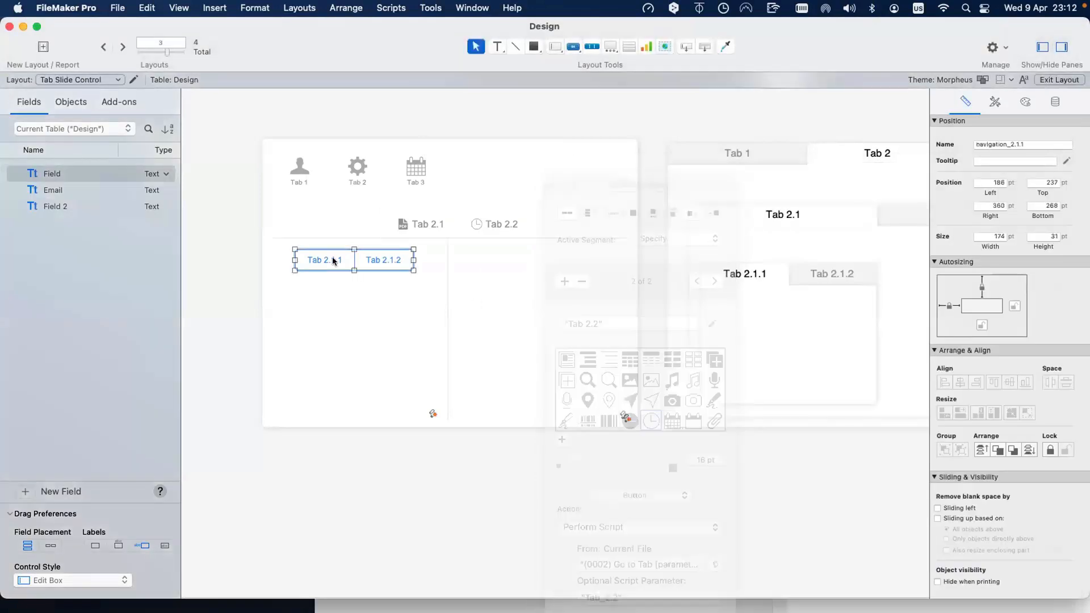
pyautogui.doubleClick(332, 260)
pyautogui.click(551, 454)
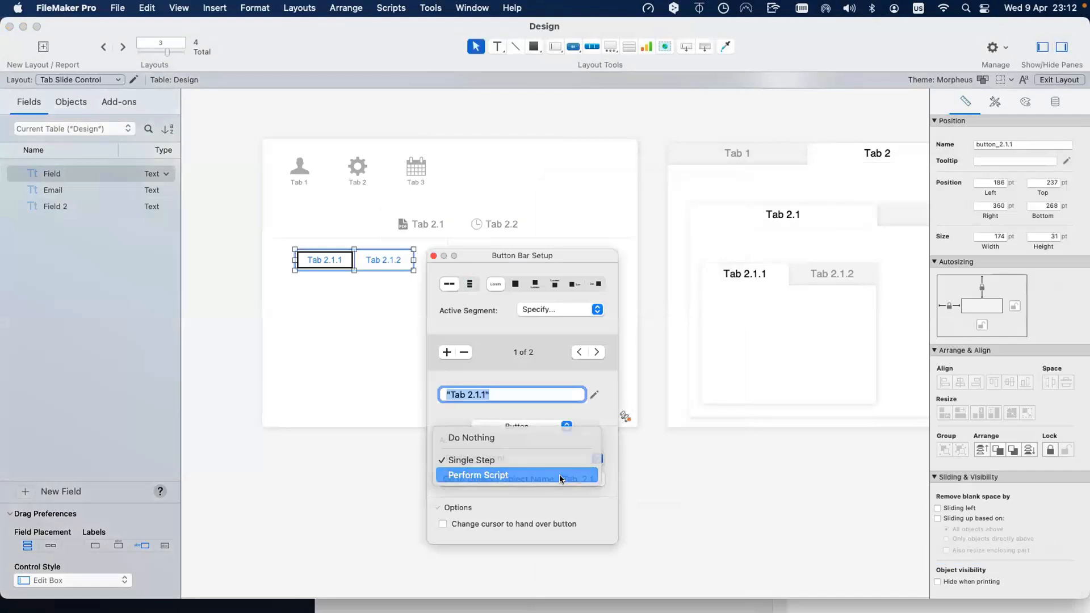
pyautogui.click(550, 476)
pyautogui.click(625, 295)
pyautogui.click(657, 568)
pyautogui.write('Tab_2.1.1')
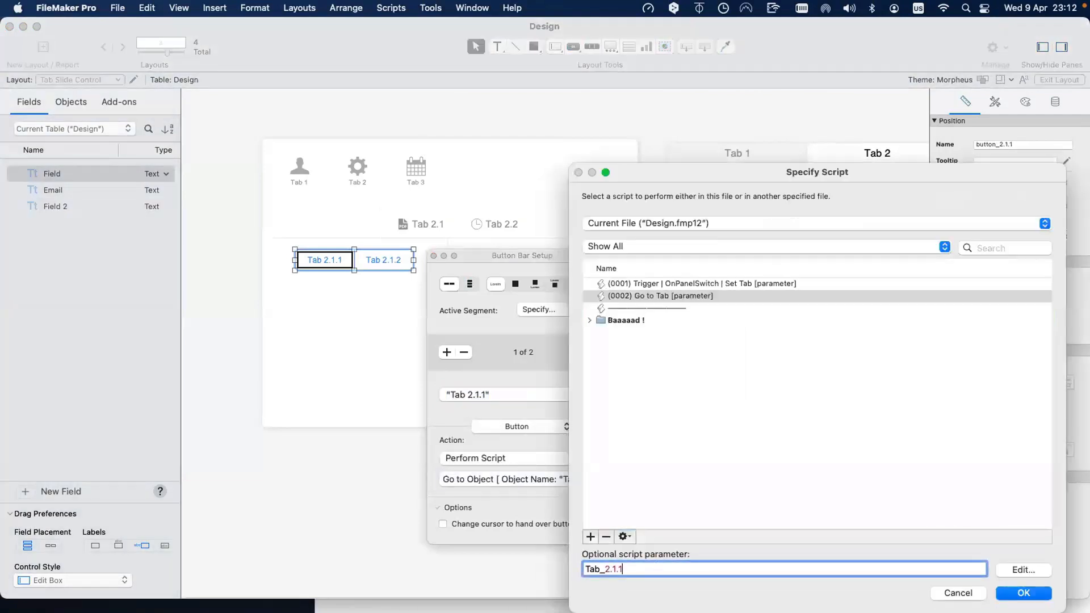
pyautogui.press('Return')
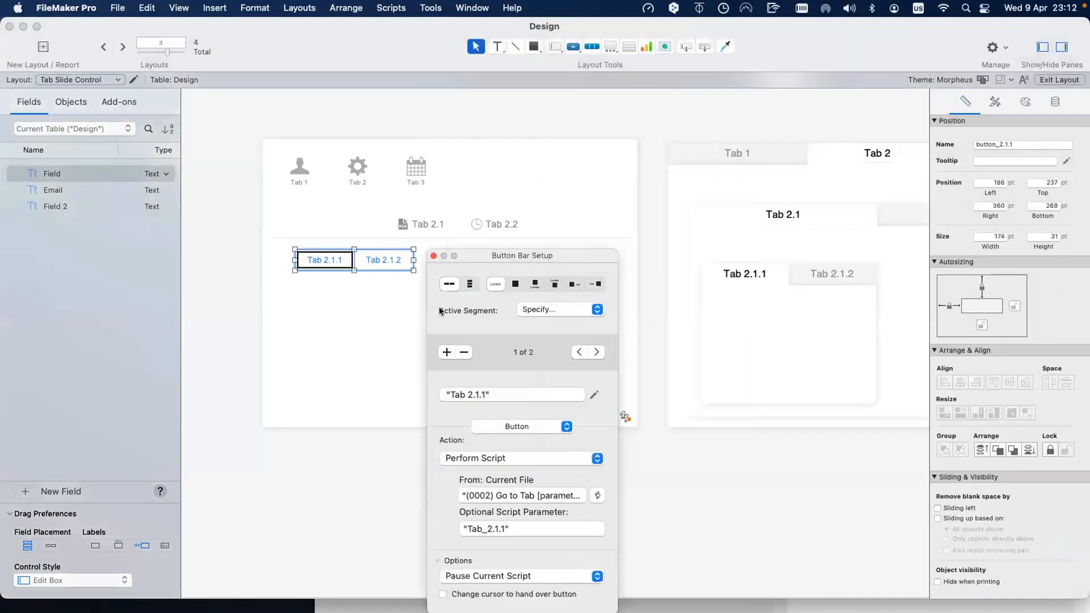
# Set the Tab 2.1.2 segment to perform "(0002) Go to Tab [parameter]" with parameter Tab_2.1.2, and close the button bar setup
pyautogui.click(396, 261)
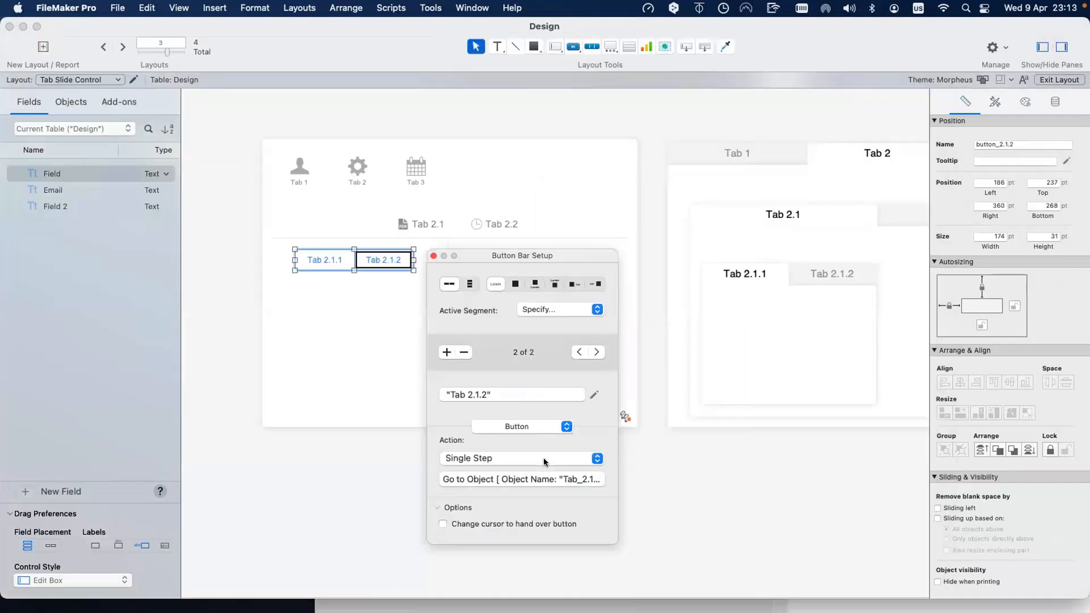
pyautogui.click(543, 458)
pyautogui.click(543, 475)
pyautogui.click(628, 296)
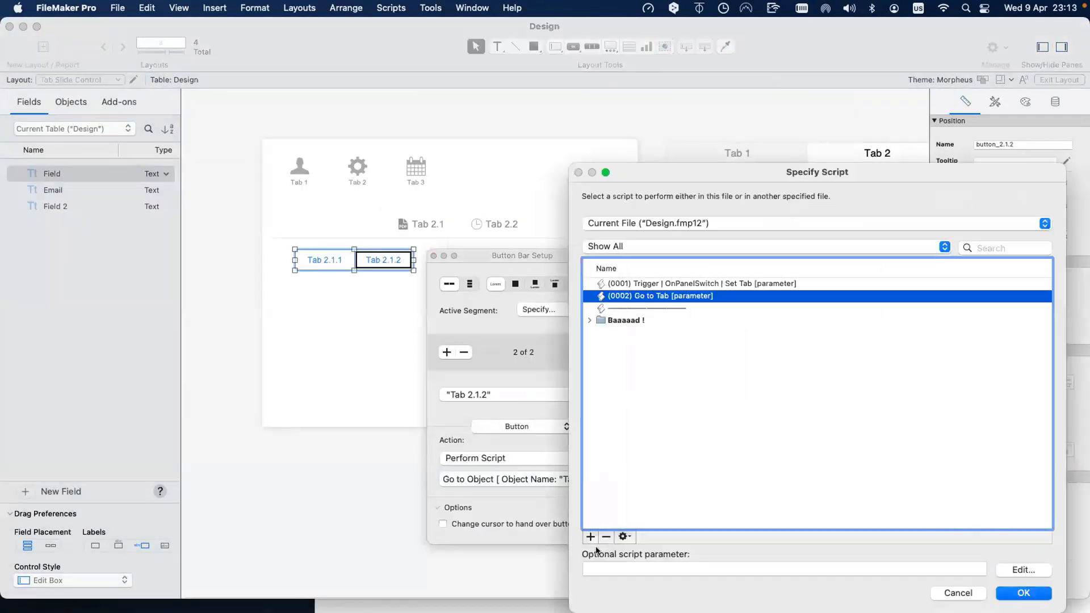
pyautogui.click(602, 569)
pyautogui.write('Tab_2.1')
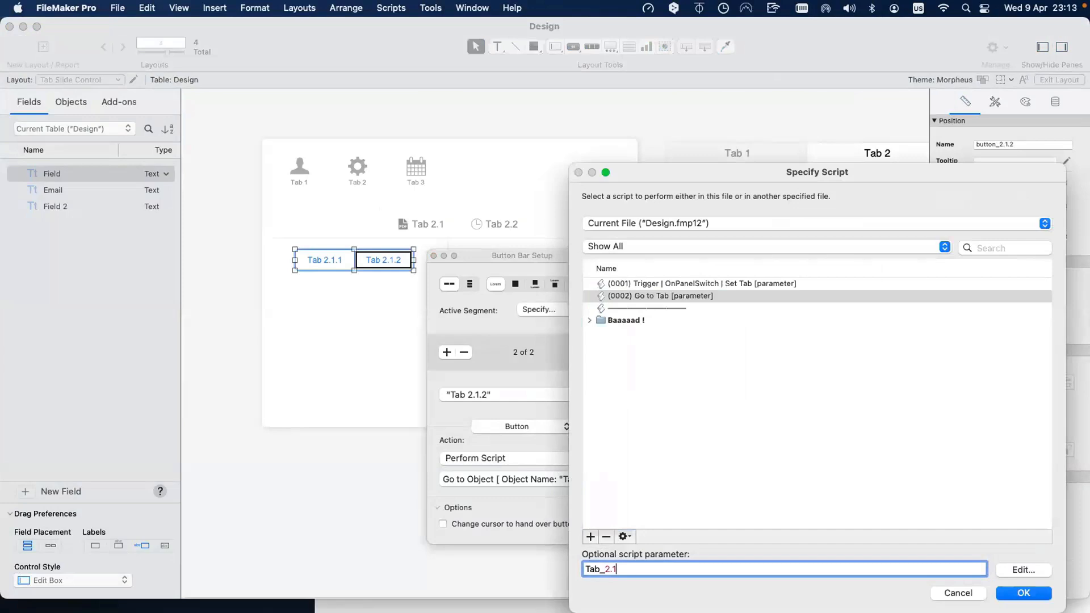
pyautogui.write('.2')
pyautogui.press('Return')
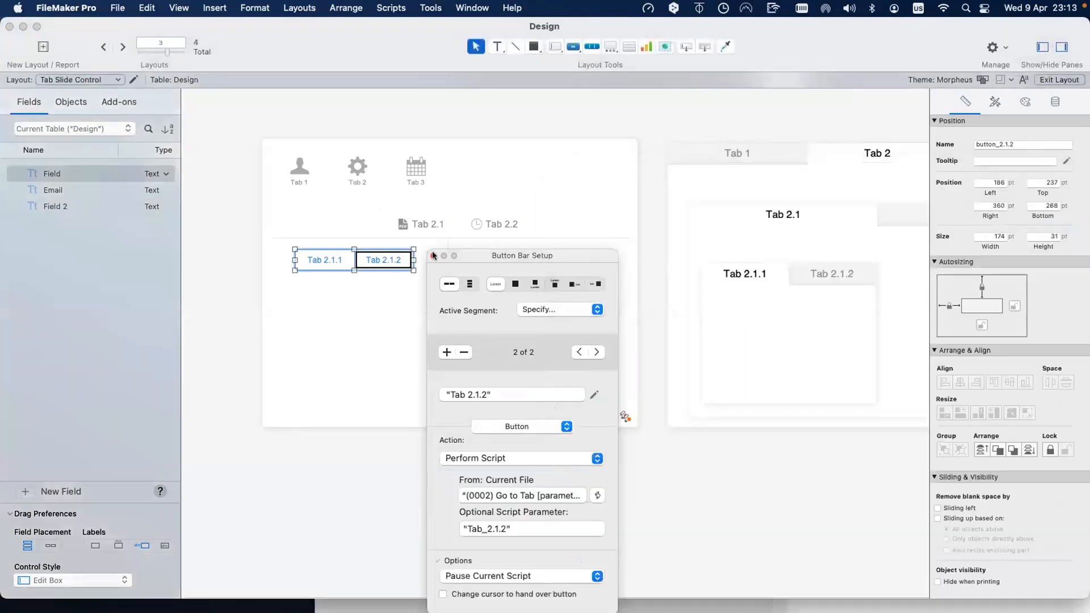
pyautogui.click(433, 256)
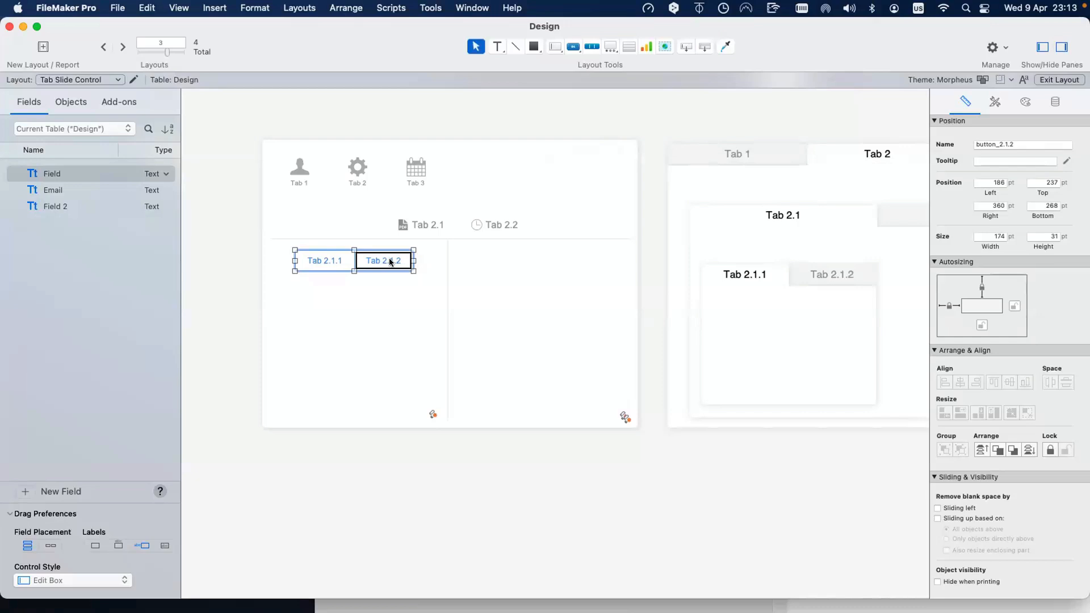
# Test the button bars in Browse mode by switching among Tabs 1, 2 and 3, then Tabs 2.1, 2.2 and the nested tabs
pyautogui.hscroll(1, 392, 263)
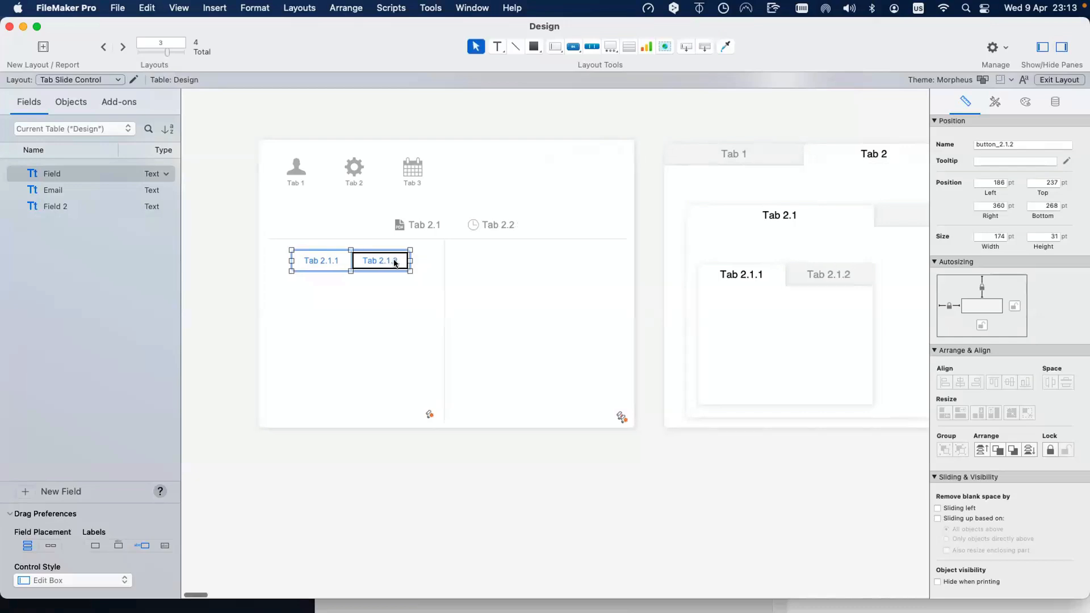
pyautogui.press('super+b')
pyautogui.click(243, 177)
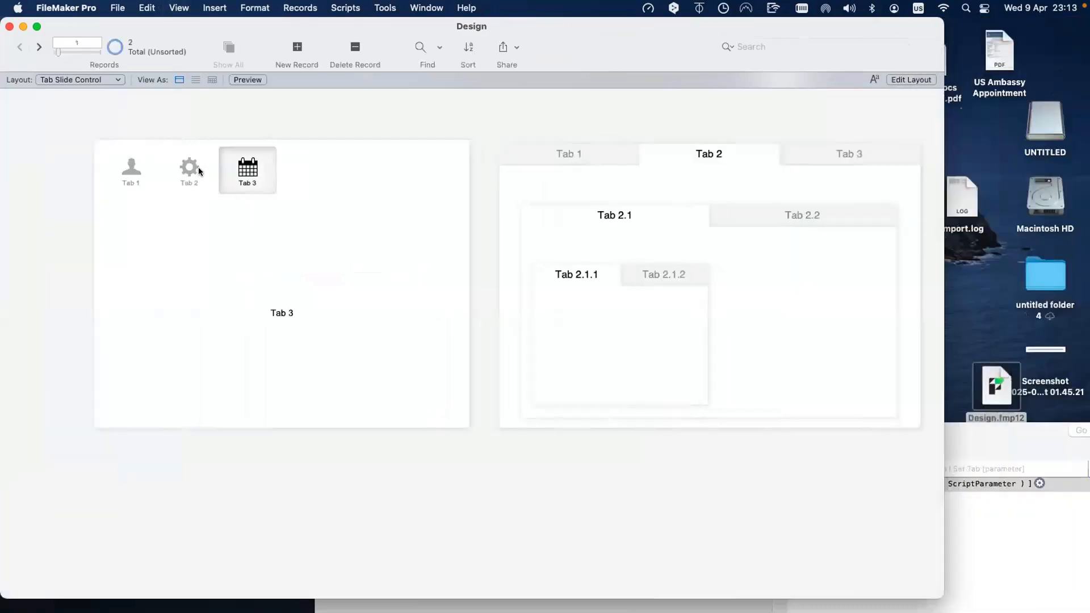
pyautogui.click(199, 165)
pyautogui.click(127, 160)
pyautogui.click(186, 167)
pyautogui.click(328, 226)
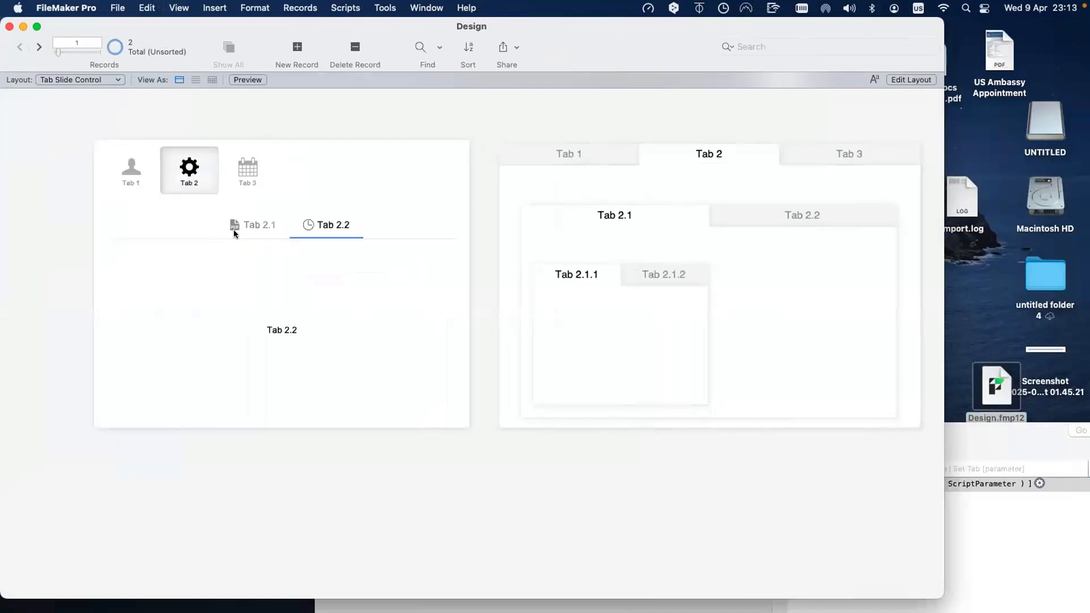
pyautogui.click(235, 228)
pyautogui.click(201, 266)
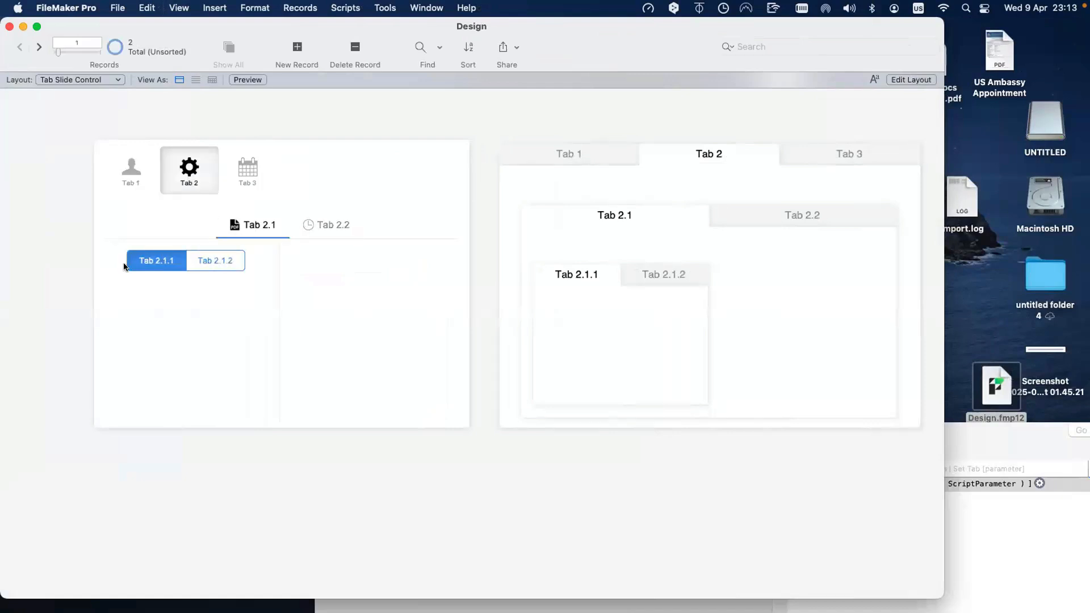
pyautogui.click(166, 263)
# Review the Go to Object step of the "(0002) Go to Tab [parameter]" script and return to the Design window
pyautogui.press('super+shift+s')
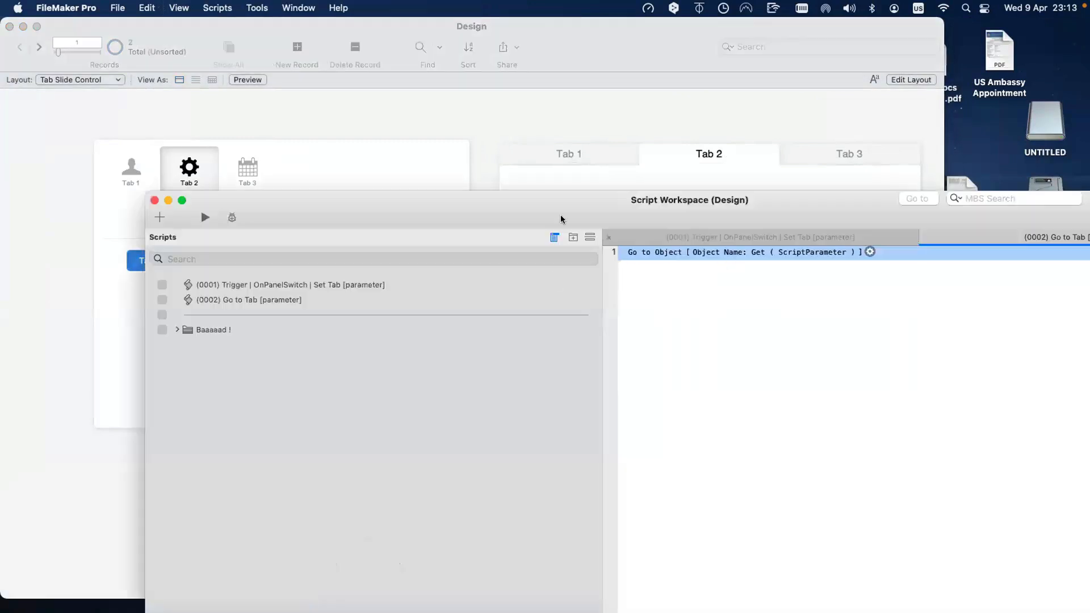
pyautogui.moveTo(559, 216); pyautogui.dragTo(726, 420)
pyautogui.click(376, 220)
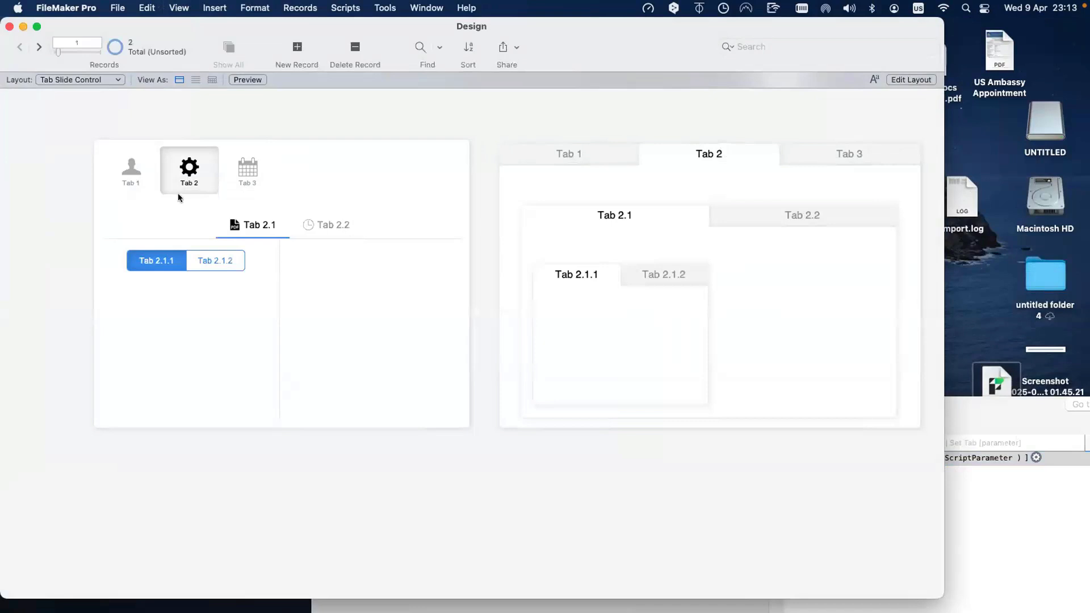
# Enable navigation dots on the outer slide control in Layout mode and close its setup
pyautogui.press('super+l')
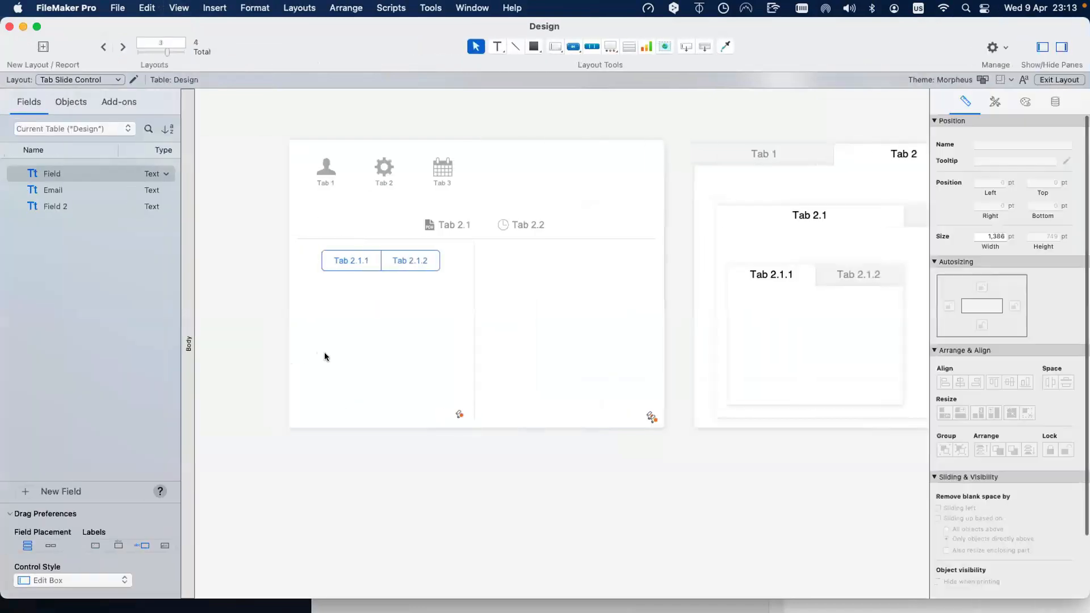
pyautogui.click(326, 356)
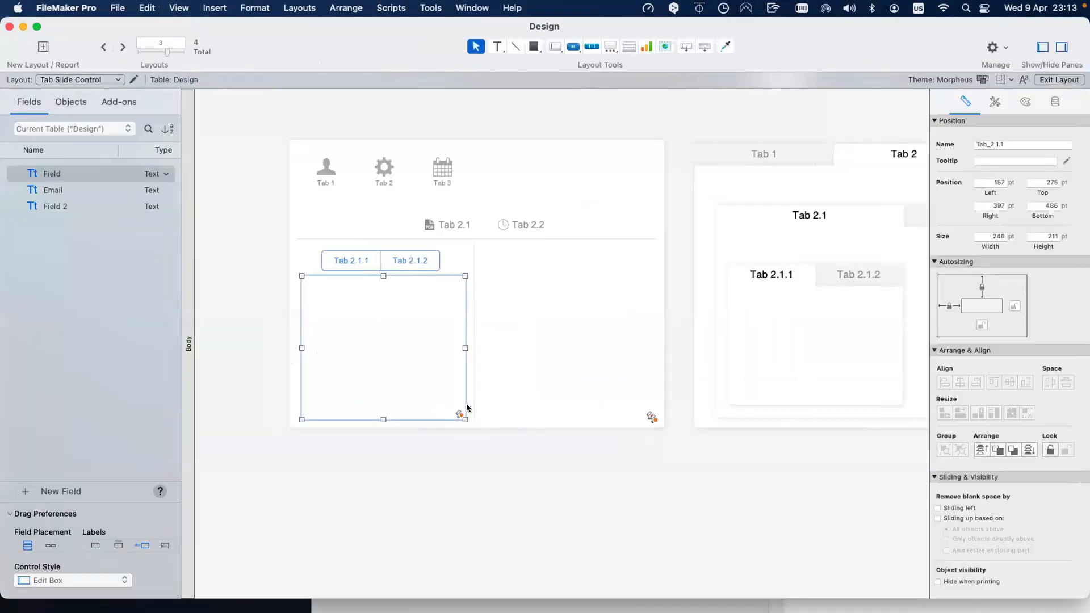
pyautogui.click(468, 405)
pyautogui.click(584, 211)
pyautogui.doubleClick(635, 259)
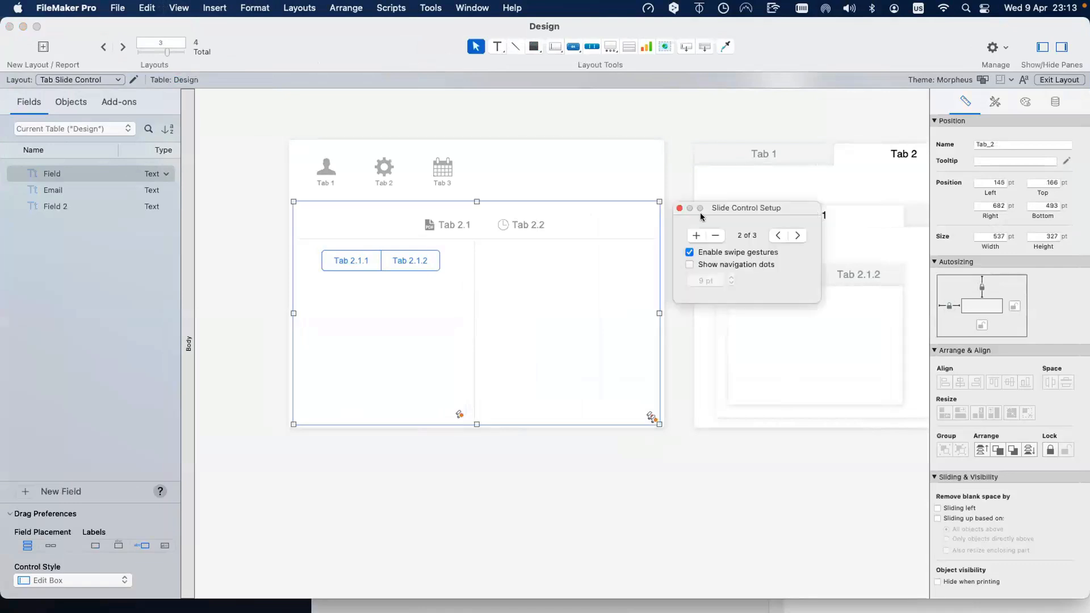
pyautogui.click(689, 265)
pyautogui.click(680, 208)
# Test the slide animation in Browse mode by moving among the three outer panels with the navigation dots
pyautogui.press('super+b')
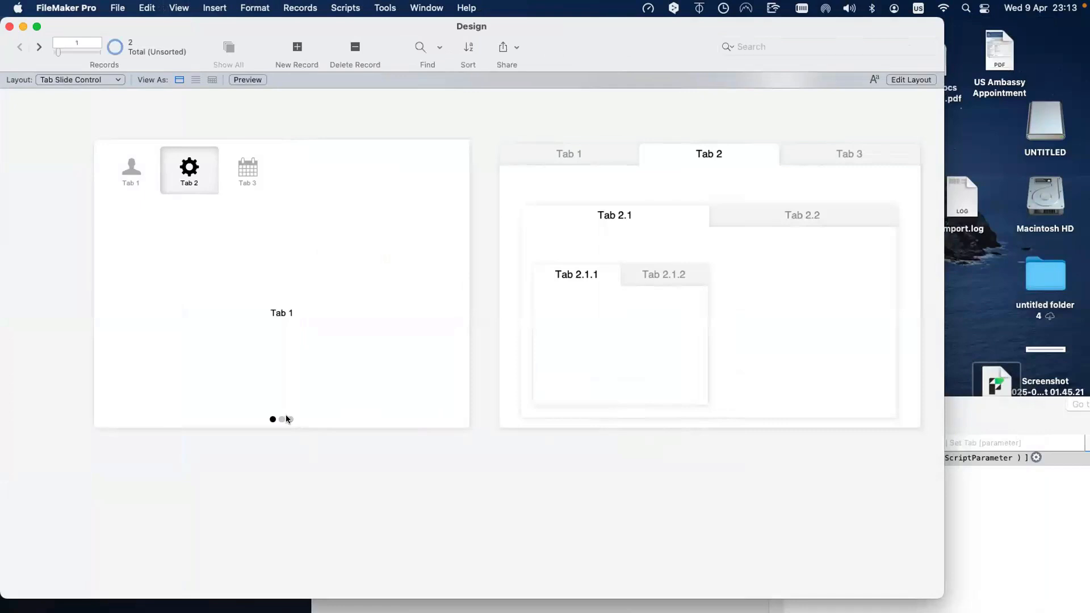
pyautogui.click(290, 420)
pyautogui.click(280, 420)
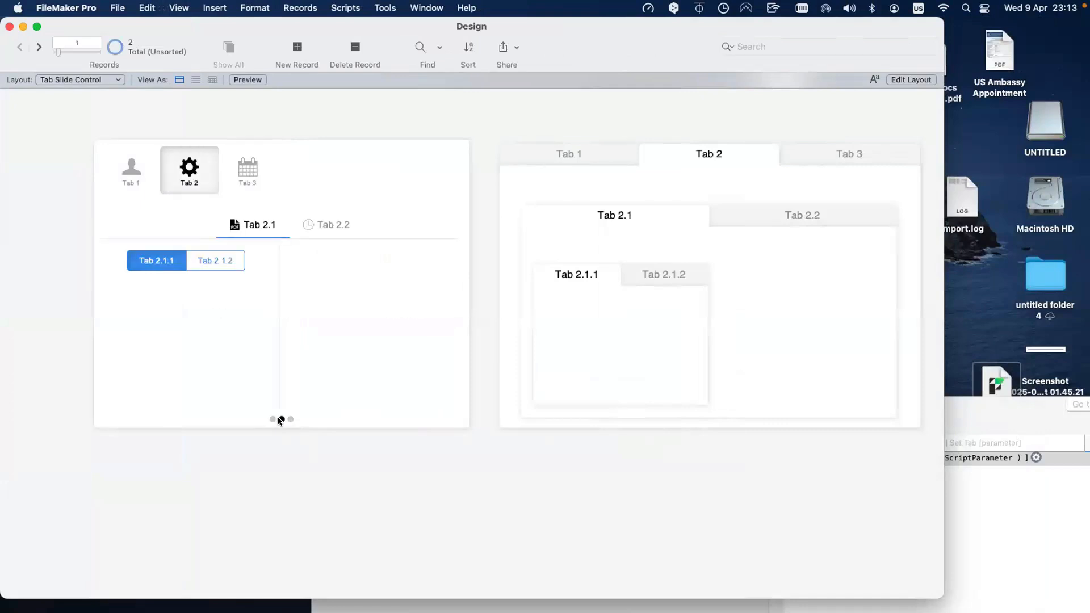
pyautogui.click(272, 419)
pyautogui.click(282, 420)
pyautogui.click(289, 420)
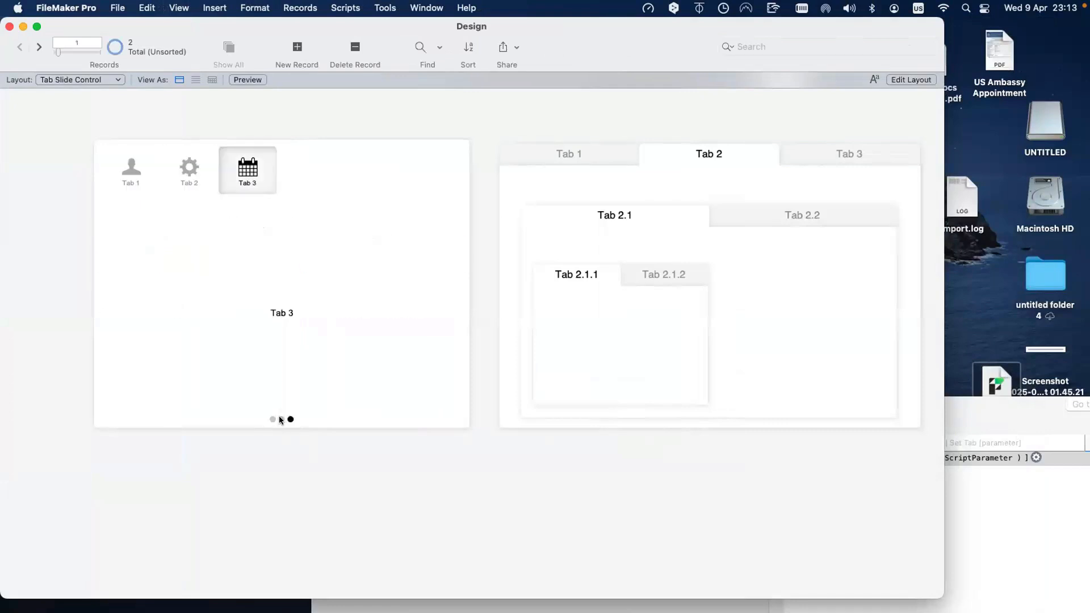
pyautogui.click(281, 420)
pyautogui.click(273, 419)
pyautogui.click(281, 420)
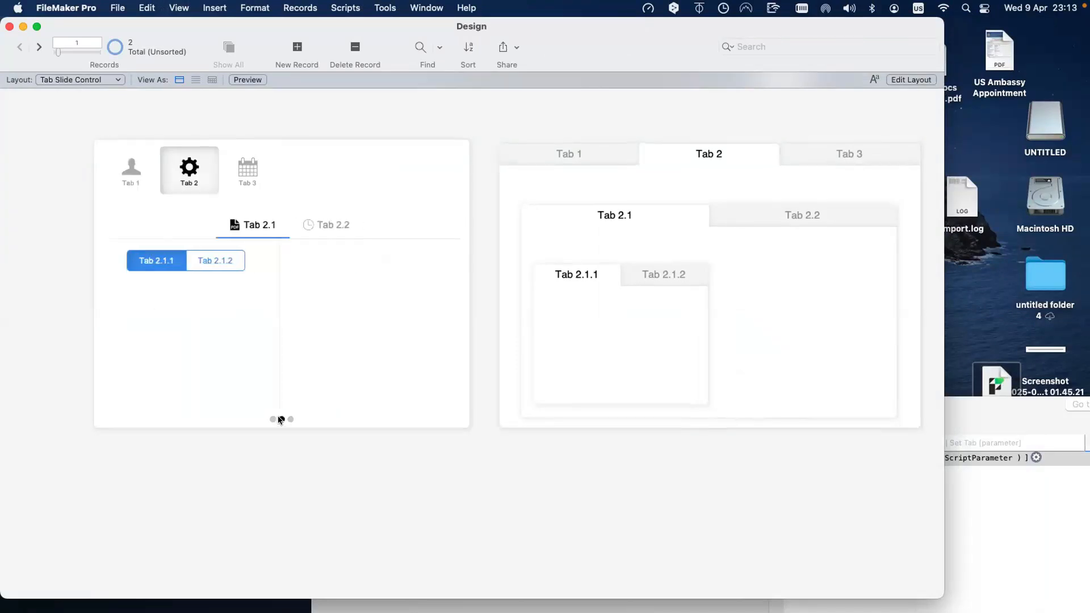
# Turn off the outer slide control's navigation dots in Layout mode and return to Browse mode
pyautogui.press('super+l')
pyautogui.doubleClick(571, 202)
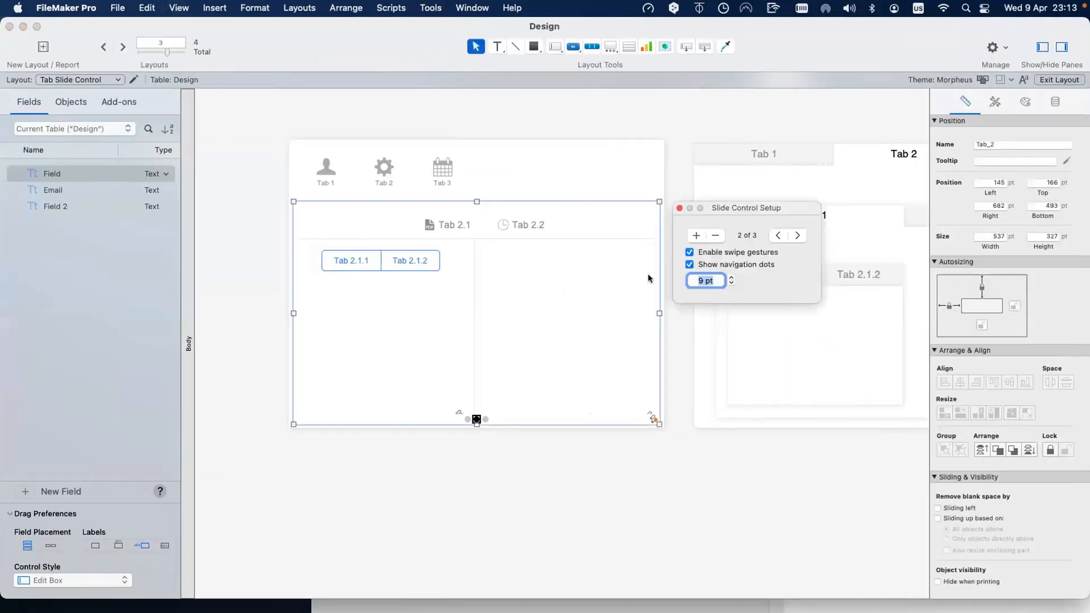
pyautogui.click(690, 264)
pyautogui.click(630, 589)
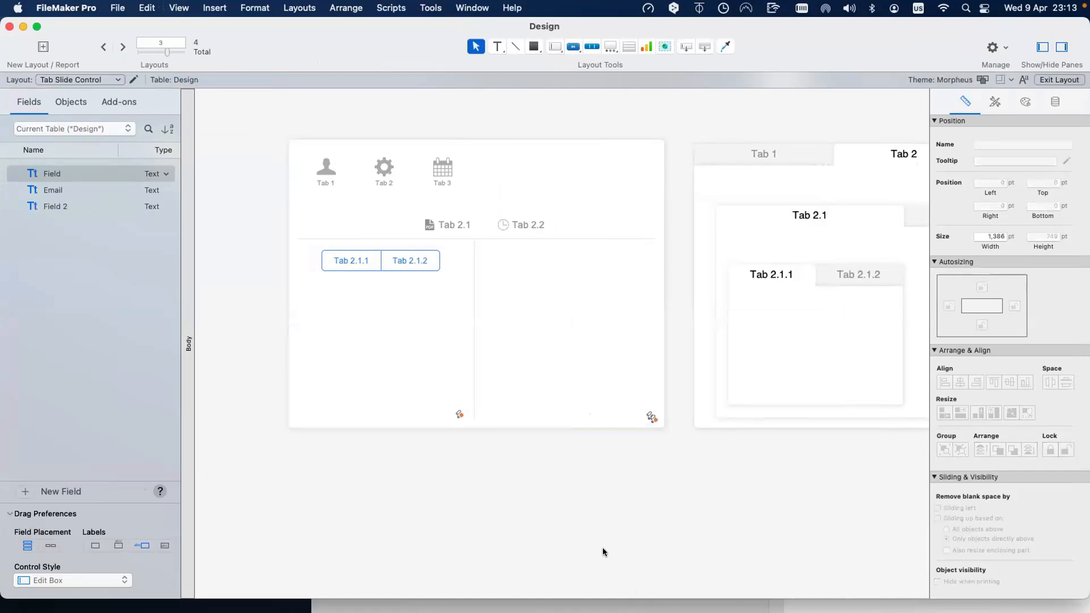
pyautogui.press('super+b')
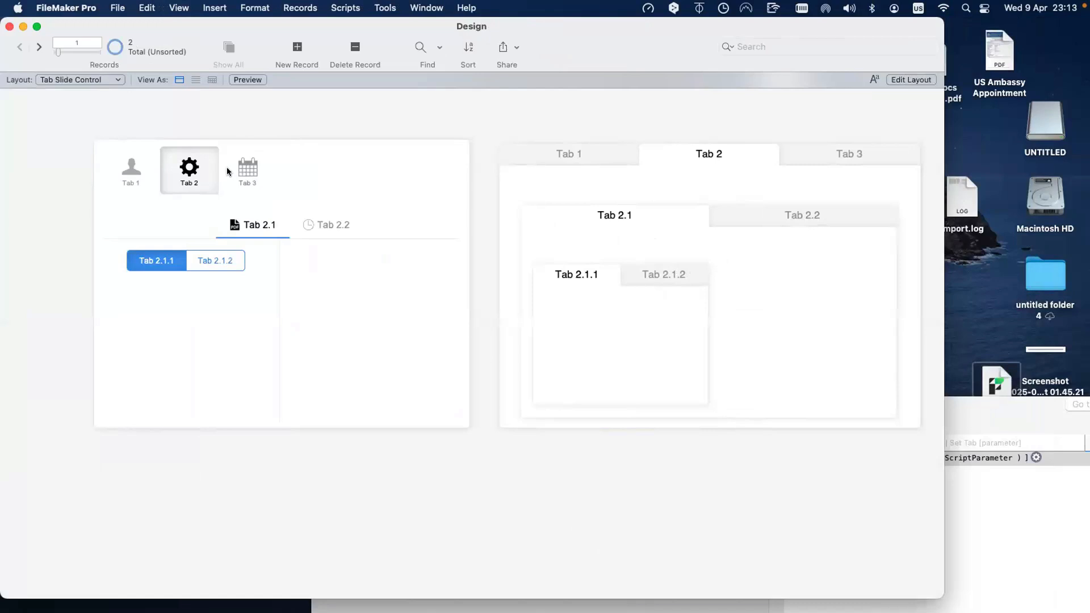
# Add a Set Layout Object Animation [On] step above Go to Object in the "(0002) Go to Tab [parameter]" script
pyautogui.press('super+shift+s')
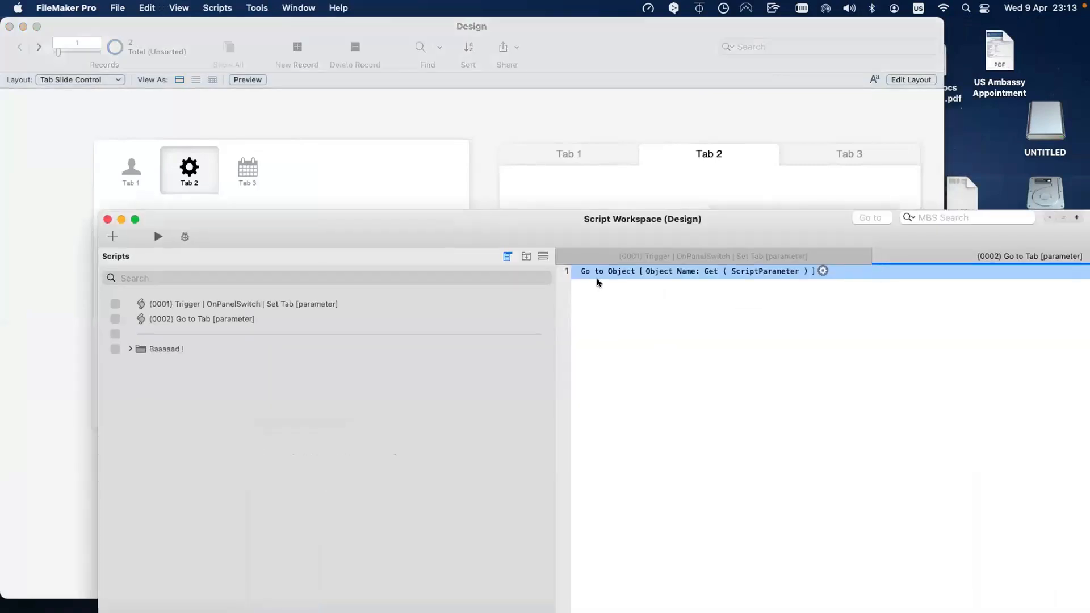
pyautogui.click(598, 281)
pyautogui.click(597, 274)
pyautogui.press('Return')
pyautogui.write('anim')
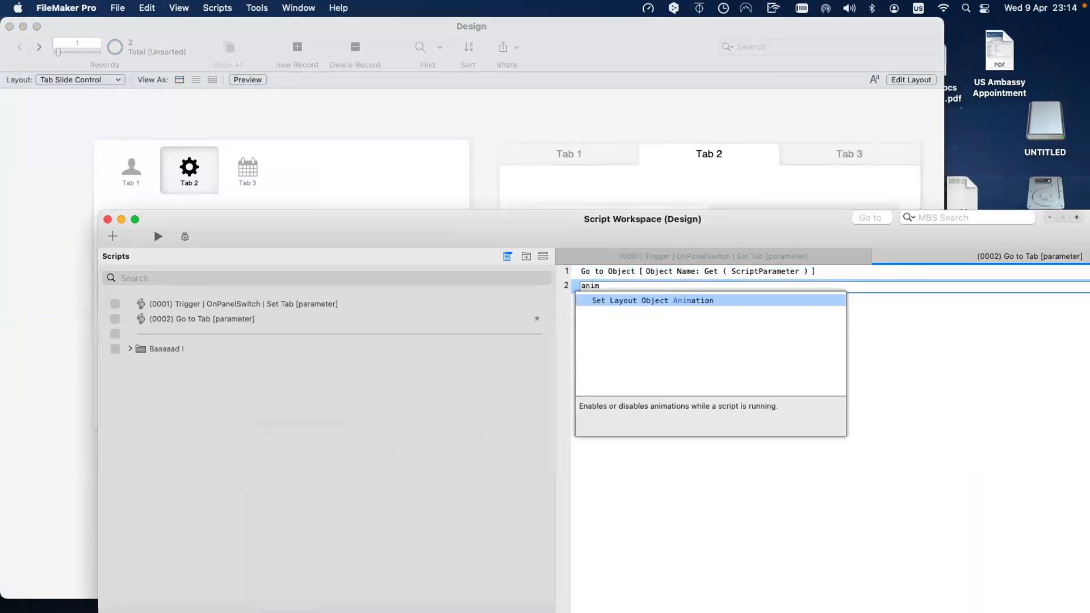
pyautogui.press('Return')
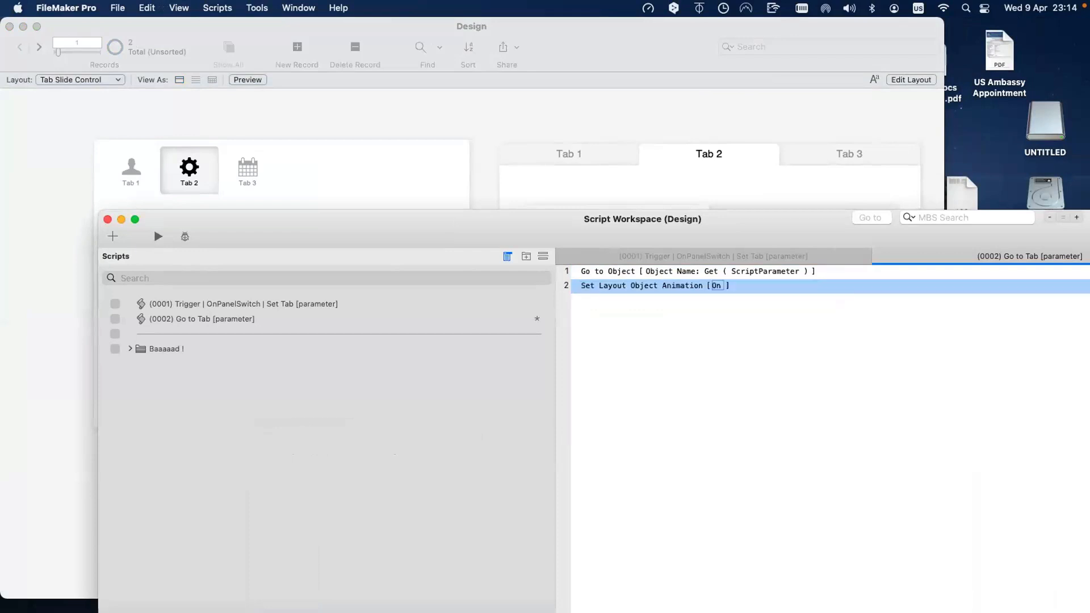
pyautogui.moveTo(646, 291); pyautogui.dragTo(647, 269)
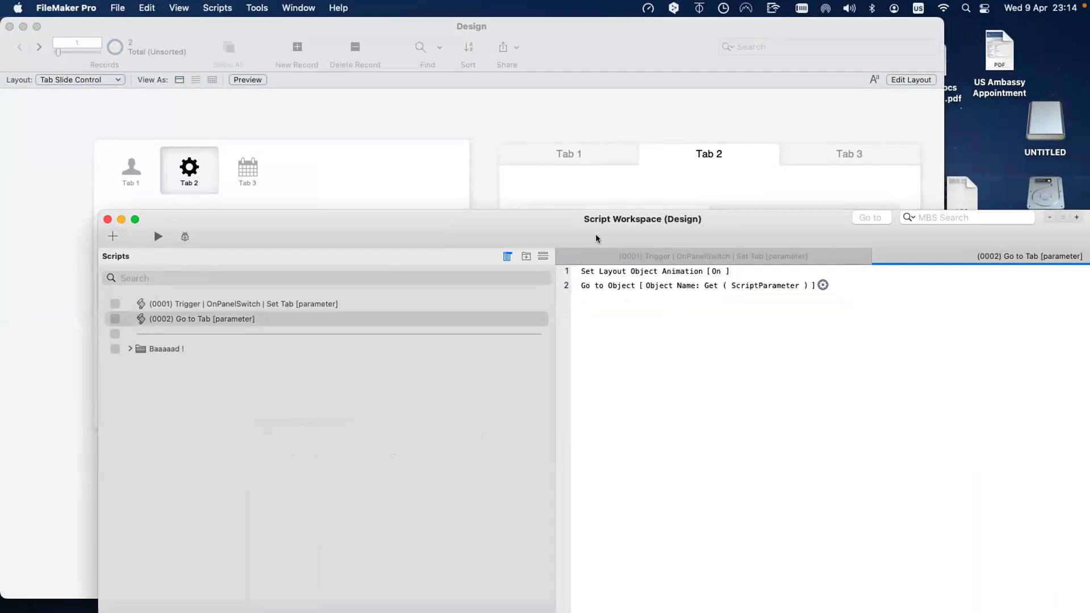
# Return to the Design window and test the panel animation by switching among Tabs 1, 2 and 3 with the button bar
pyautogui.moveTo(549, 227); pyautogui.dragTo(750, 372)
pyautogui.click(365, 138)
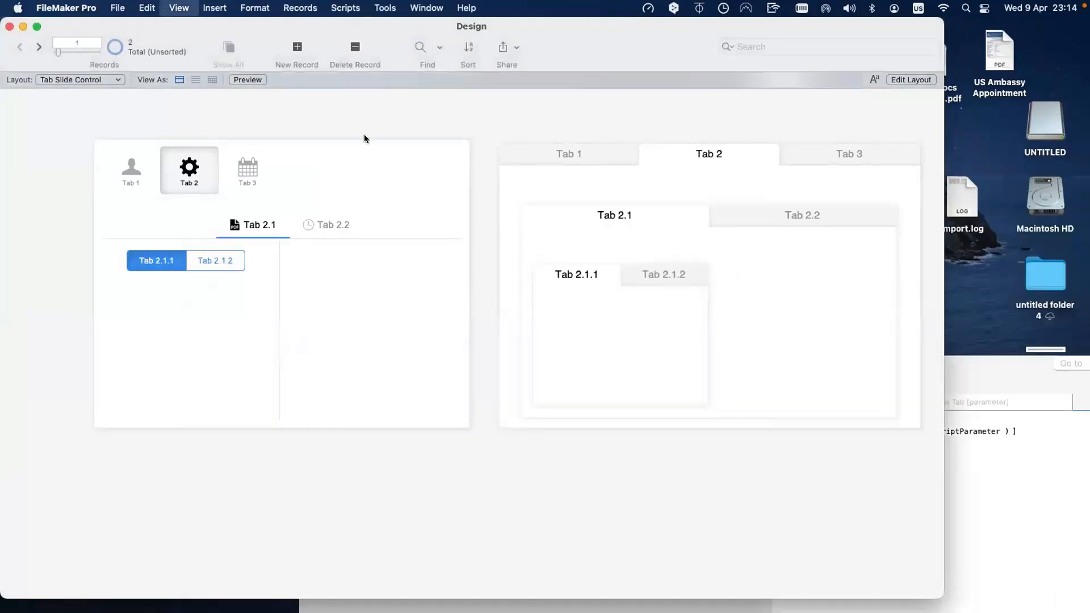
pyautogui.click(244, 166)
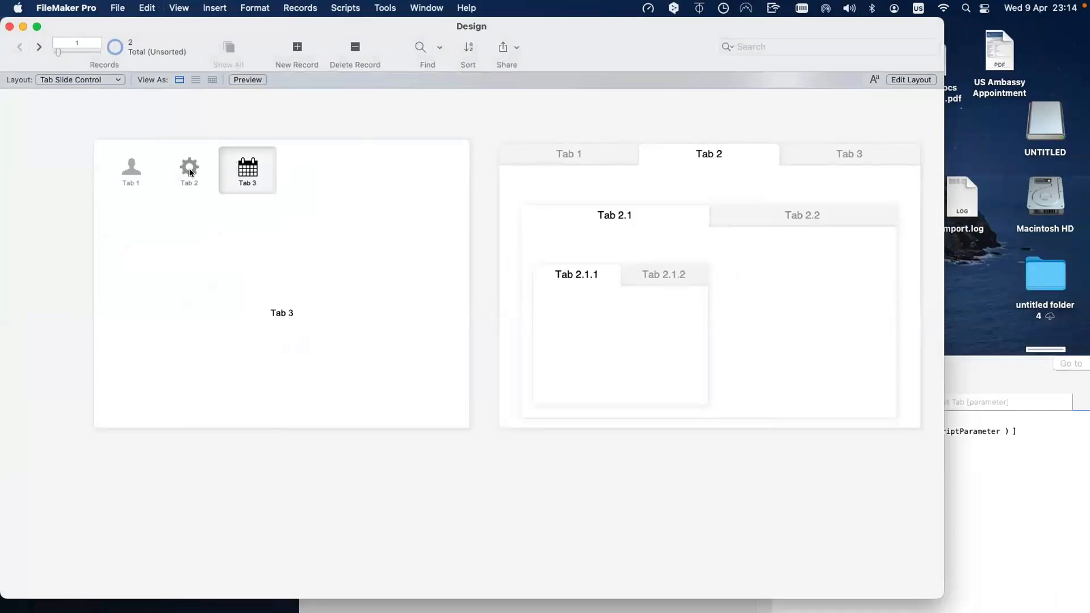
pyautogui.click(189, 169)
pyautogui.click(131, 168)
pyautogui.click(189, 168)
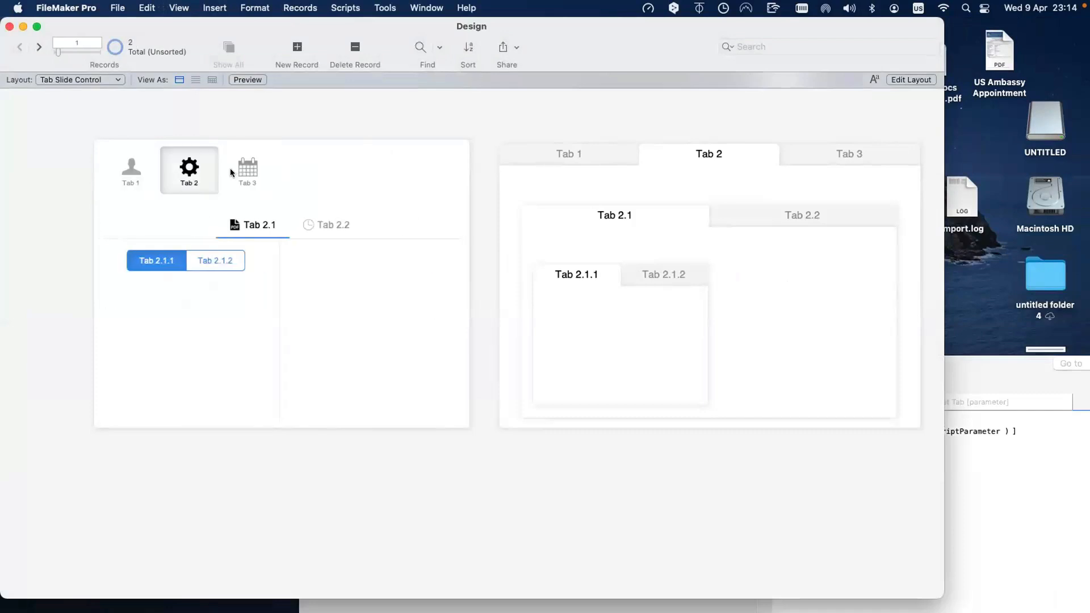
# Compare the Set Layout Object Animation [On] script step with the outer panel transitions, switching between Script Workspace and the Design window
pyautogui.click(234, 170)
pyautogui.click(189, 169)
pyautogui.click(1017, 470)
pyautogui.click(872, 420)
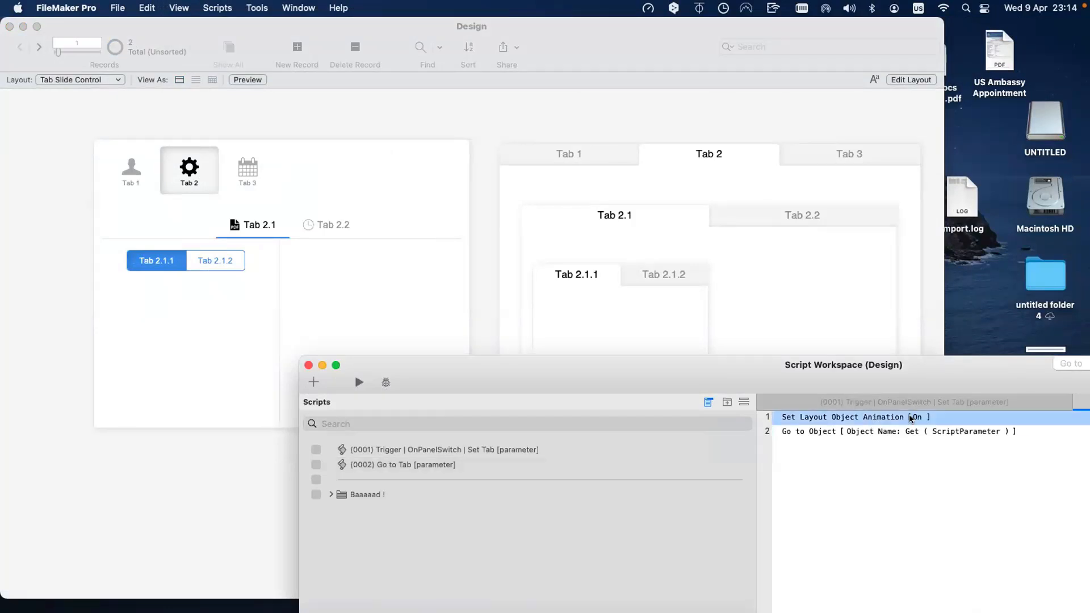
pyautogui.click(290, 171)
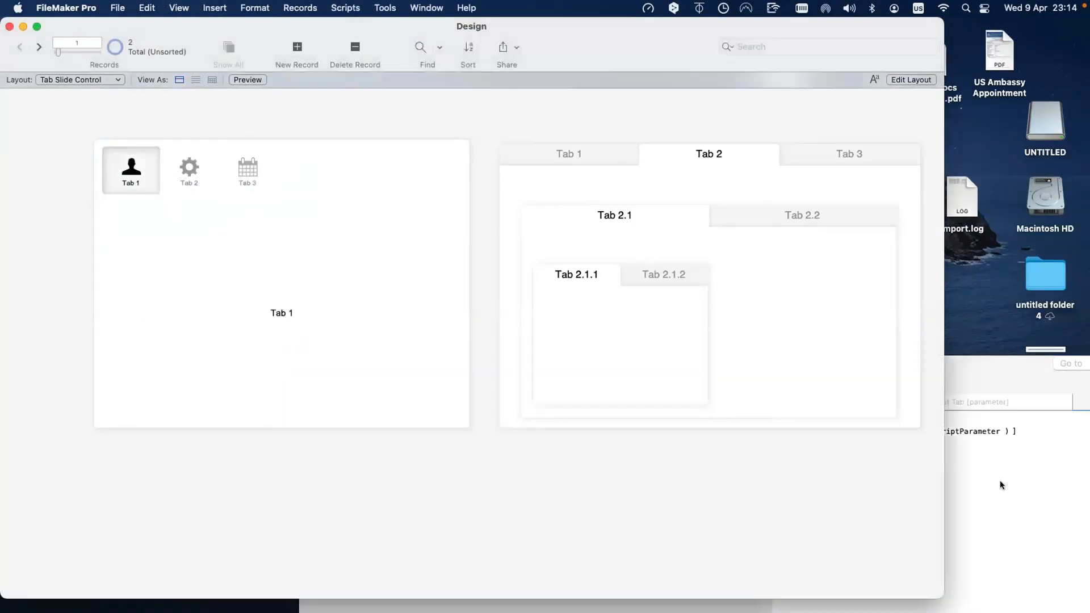
pyautogui.click(949, 435)
pyautogui.click(923, 418)
pyautogui.click(581, 280)
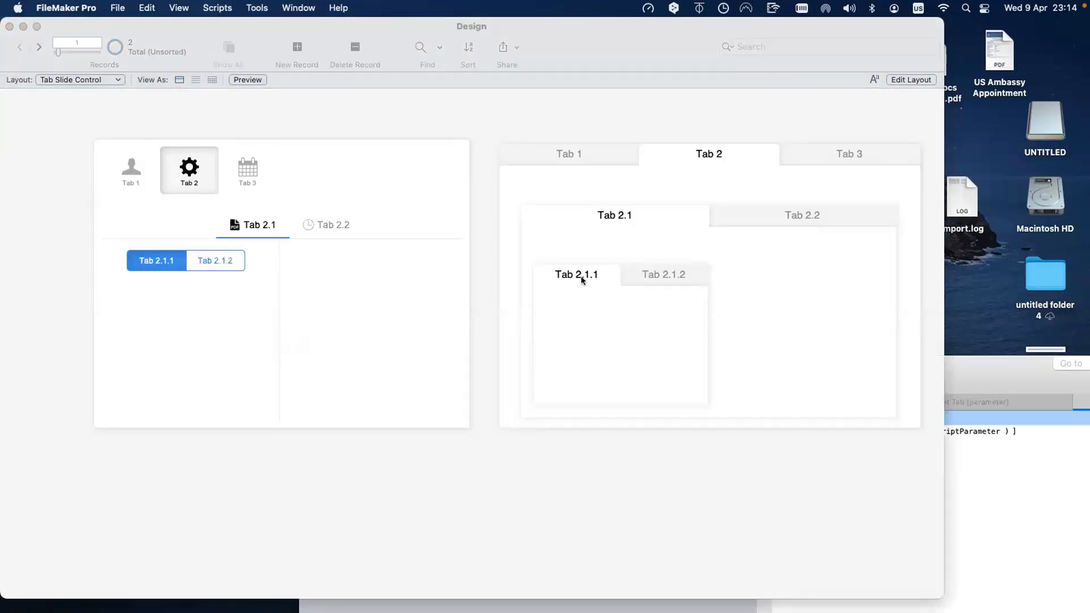
# Test the animated transitions between Tab 1 and Tab 2 with the outer button bar
pyautogui.click(268, 164)
pyautogui.click(190, 167)
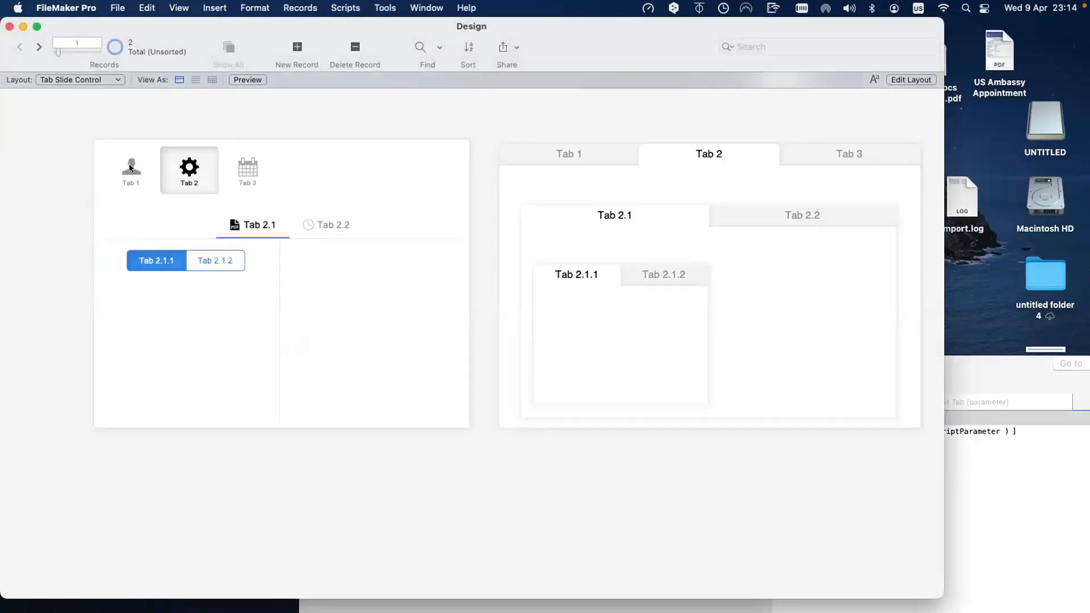
pyautogui.click(130, 168)
pyautogui.click(164, 167)
pyautogui.click(150, 170)
pyautogui.click(190, 170)
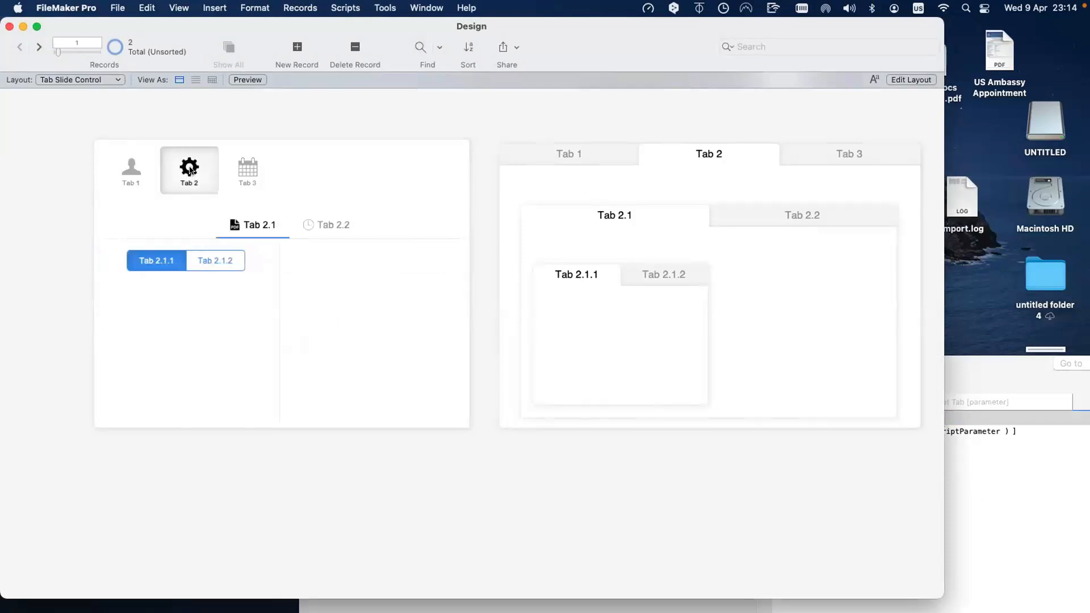
# Test the nested button bars by switching between Tab 2.1 and Tab 2.2 and between Tab 2.1.1 and Tab 2.1.2
pyautogui.click(327, 225)
pyautogui.click(259, 224)
pyautogui.click(216, 263)
pyautogui.click(146, 265)
pyautogui.click(322, 226)
pyautogui.click(271, 226)
# Cycle repeatedly through Tabs 1, 2 and 3 to check the outer panels' slide animation in both directions
pyautogui.click(253, 172)
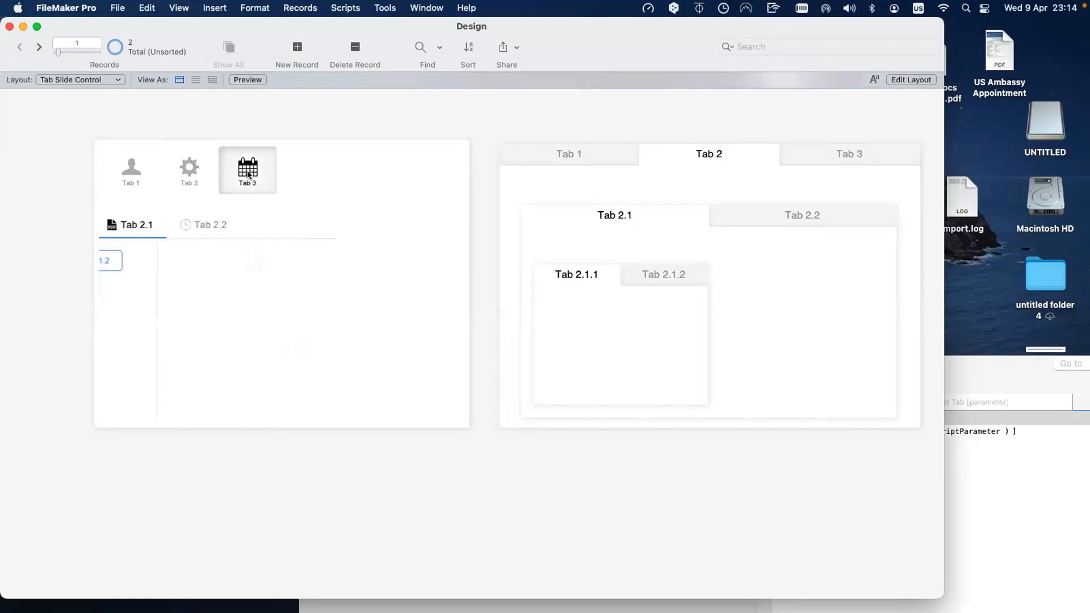
pyautogui.click(189, 167)
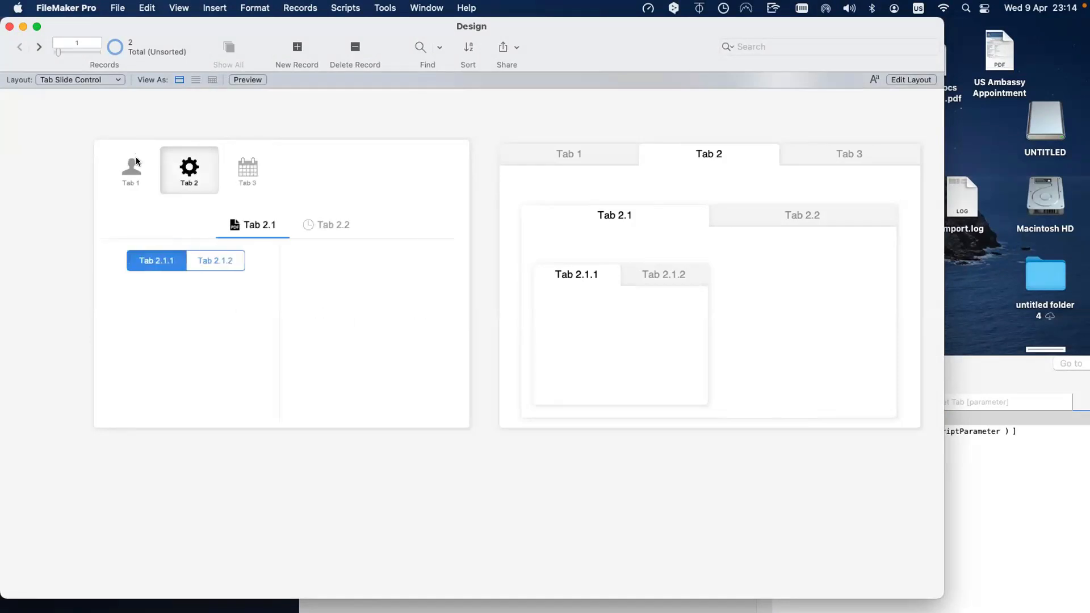
pyautogui.click(130, 169)
pyautogui.click(189, 166)
pyautogui.click(228, 166)
pyautogui.click(187, 169)
pyautogui.click(136, 169)
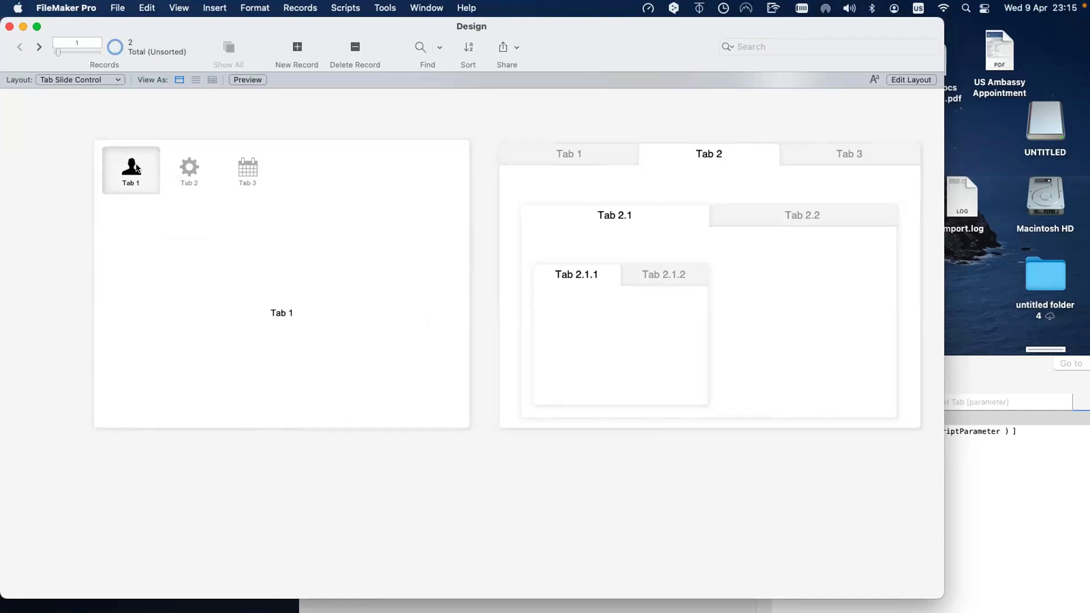
pyautogui.click(188, 170)
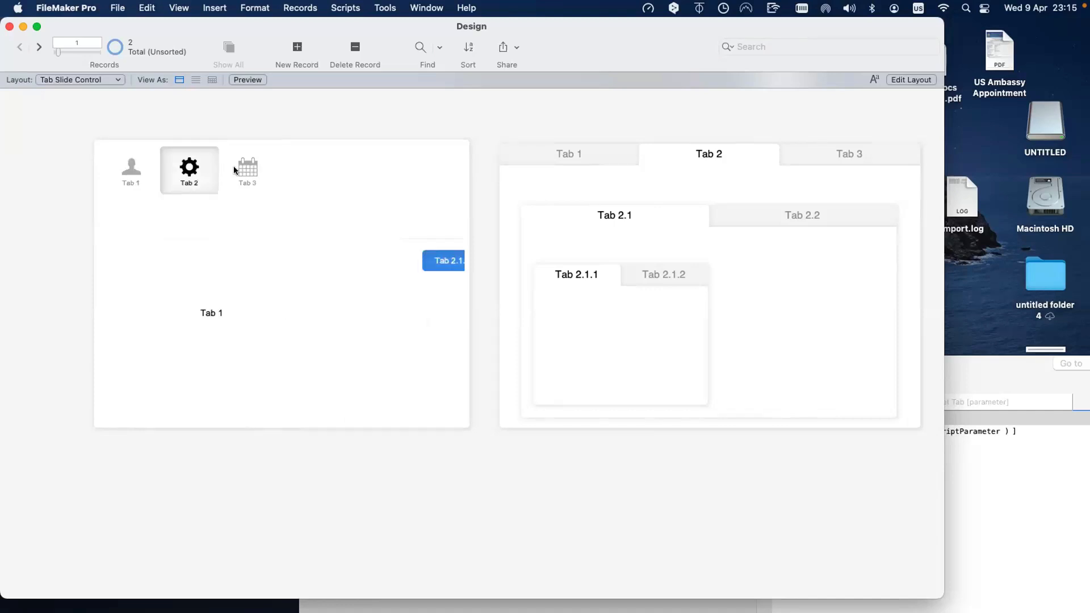
pyautogui.click(233, 166)
pyautogui.click(189, 168)
pyautogui.click(140, 172)
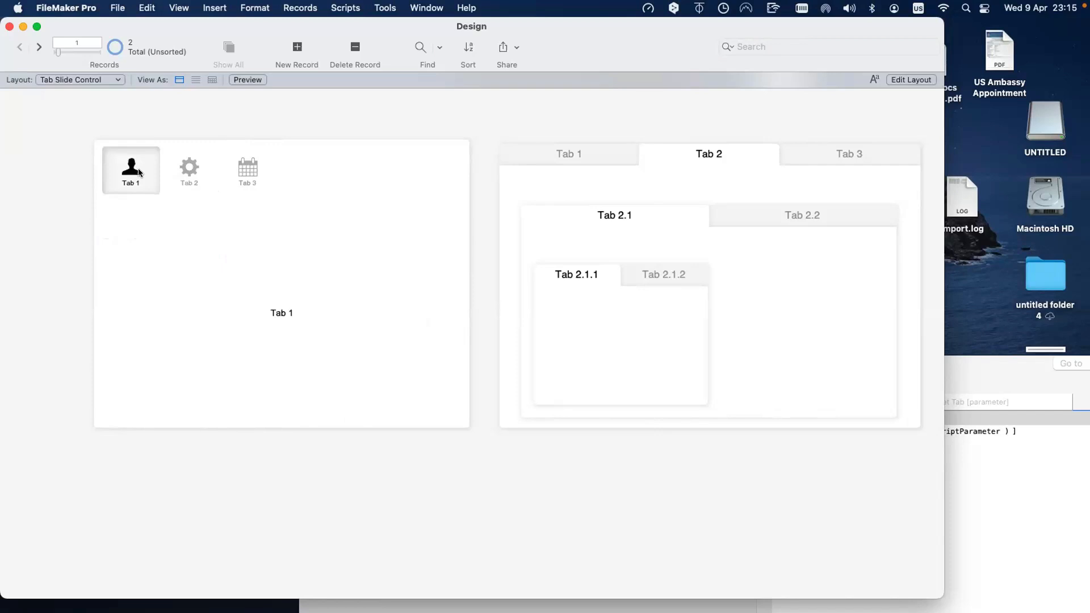
# Return to Tab 2 and check the transition between Tab 2.2 and Tab 2.1
pyautogui.click(177, 170)
pyautogui.click(312, 222)
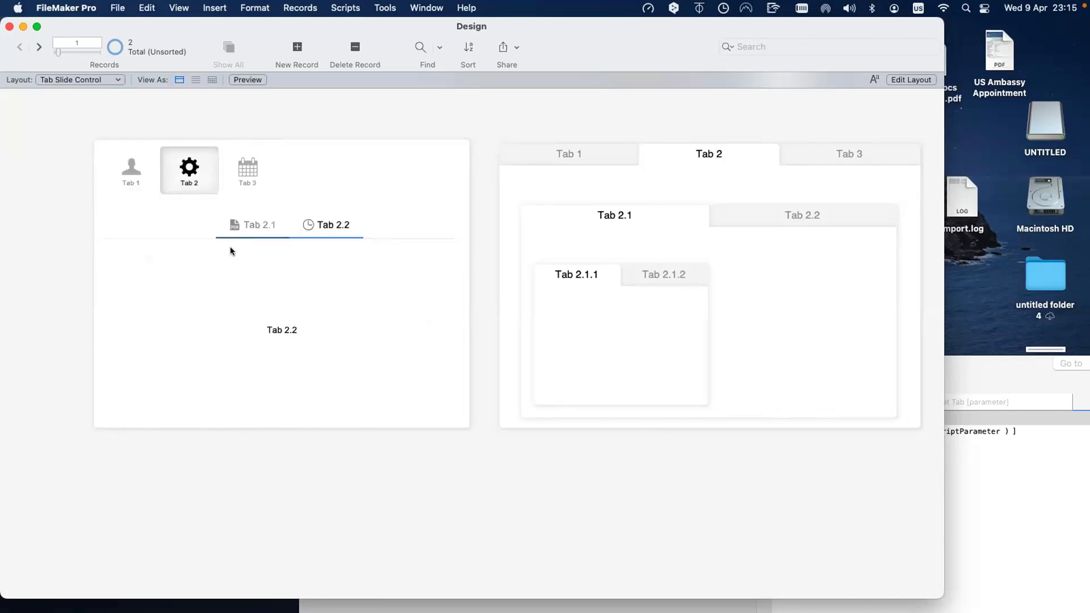
pyautogui.click(214, 258)
pyautogui.click(151, 257)
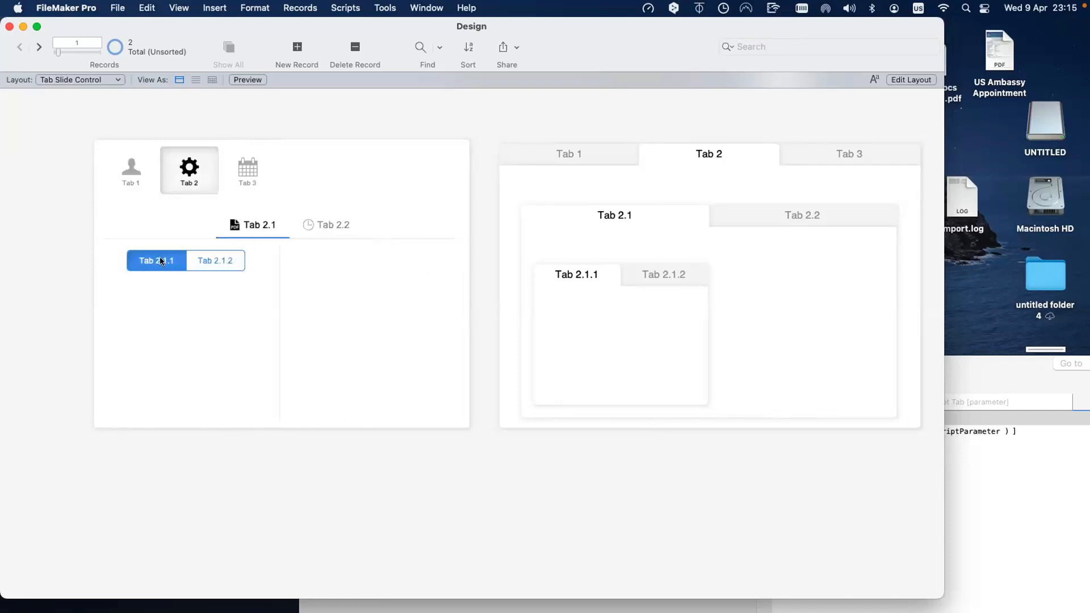
# Check the outer slide animation again by moving through Tabs 1, 2 and 3 and back to Tab 1
pyautogui.click(141, 181)
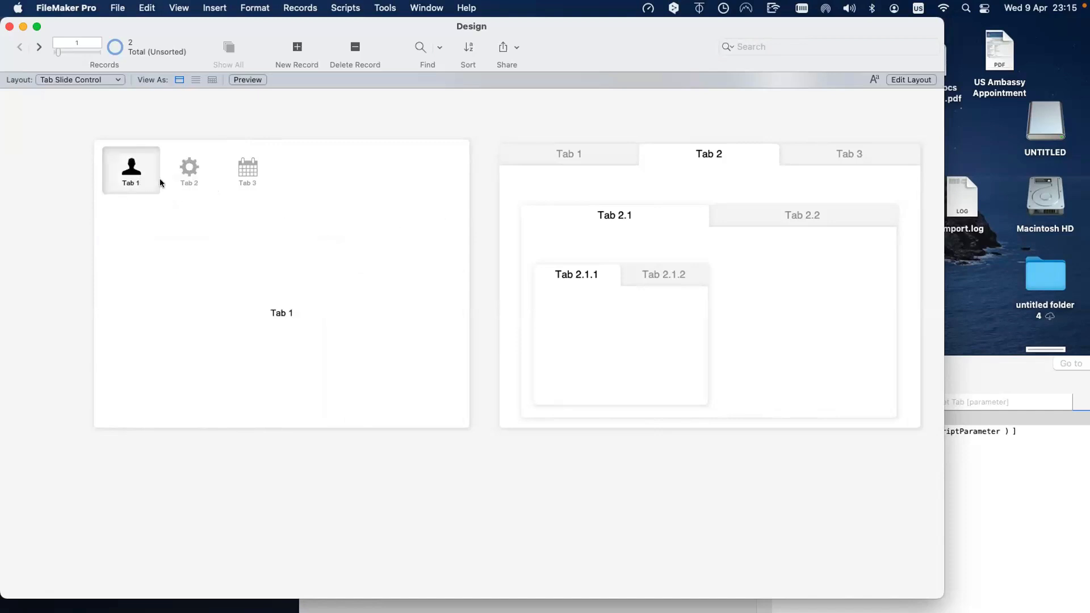
pyautogui.click(214, 174)
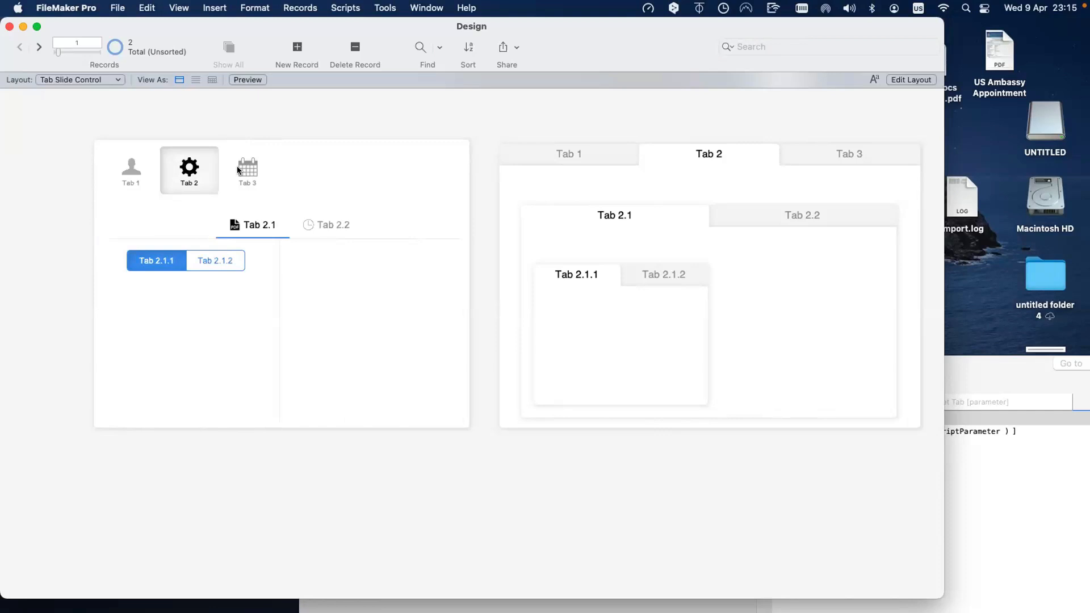
pyautogui.click(237, 166)
pyautogui.click(193, 172)
pyautogui.click(134, 170)
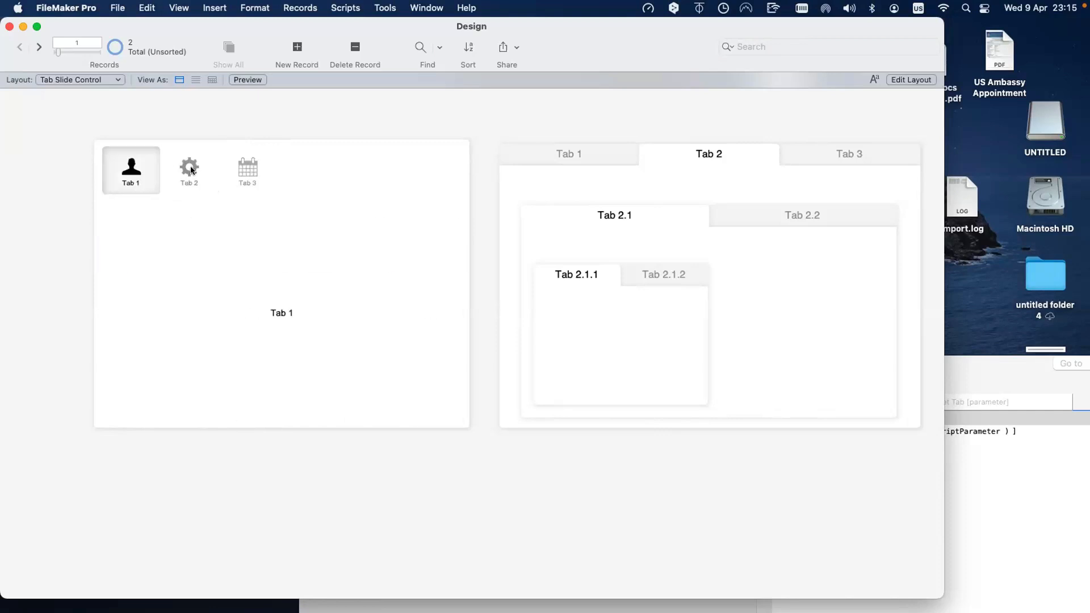
# Open Tab 2 and switch rapidly between Tab 2.1 and Tab 2.2 to stress-test the nested animation
pyautogui.click(189, 169)
pyautogui.click(321, 224)
pyautogui.click(270, 224)
pyautogui.click(303, 225)
pyautogui.click(280, 225)
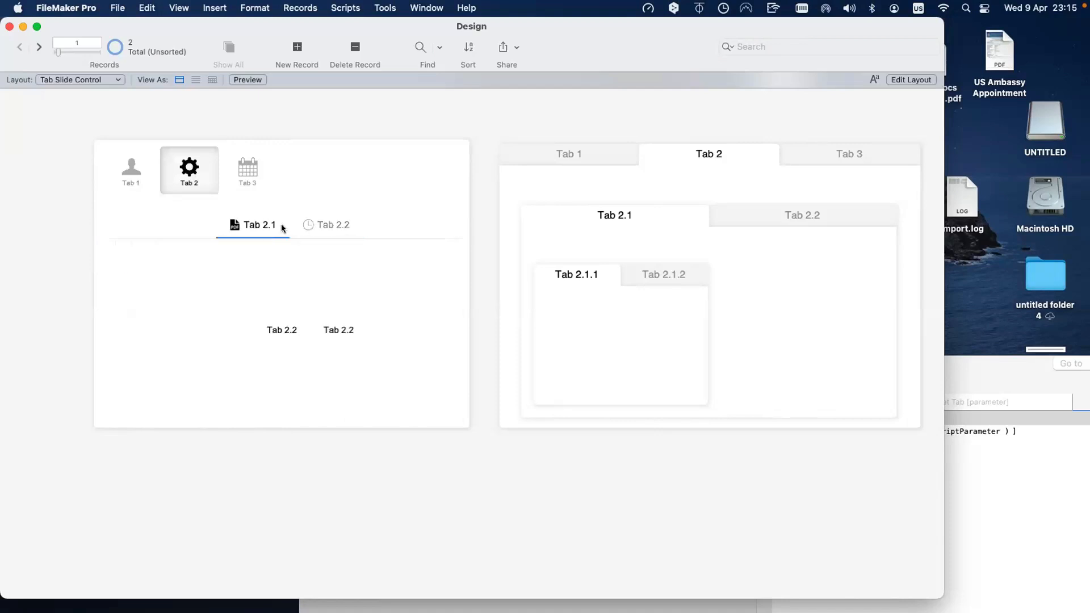
pyautogui.click(301, 225)
pyautogui.click(277, 226)
pyautogui.click(321, 225)
pyautogui.click(271, 225)
pyautogui.click(306, 224)
# Leave Tab 2 for Tab 3, return to it, and test switching from Tab 2.2 to Tab 2.1
pyautogui.click(251, 162)
pyautogui.click(198, 168)
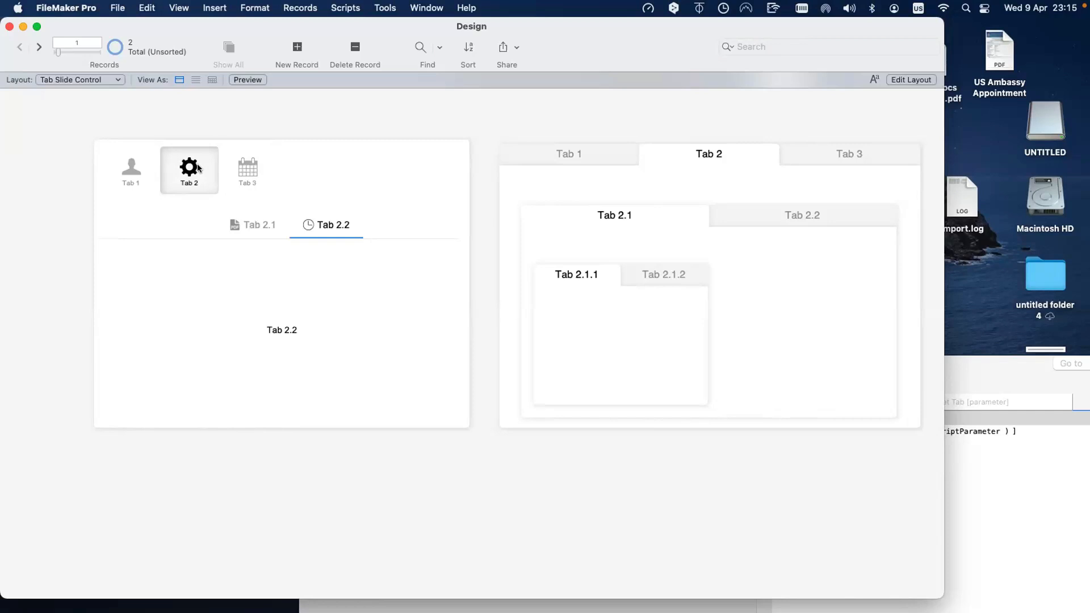
pyautogui.click(265, 228)
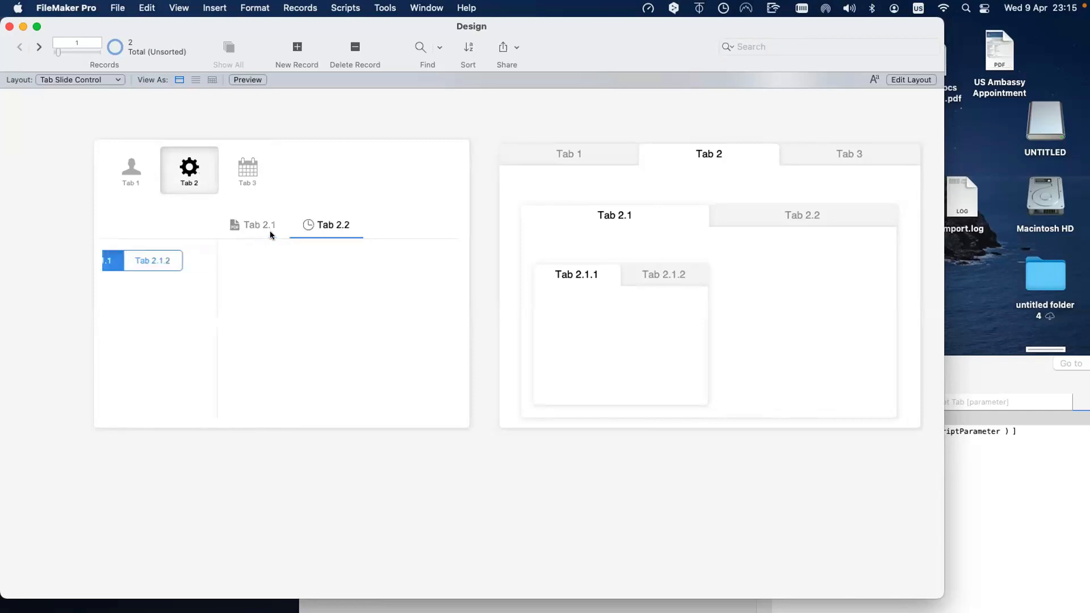
pyautogui.click(257, 227)
pyautogui.click(256, 226)
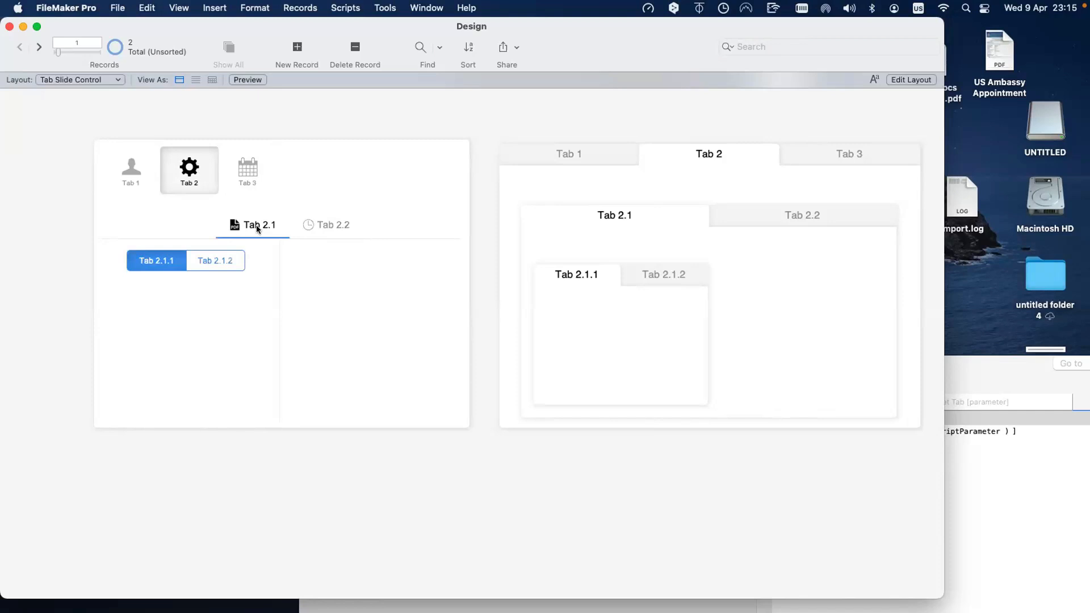
# Add a Set Variable step named $param at the end of the "(0002) Go to Tab [parameter]" script
pyautogui.click(980, 471)
pyautogui.moveTo(901, 388); pyautogui.dragTo(779, 345)
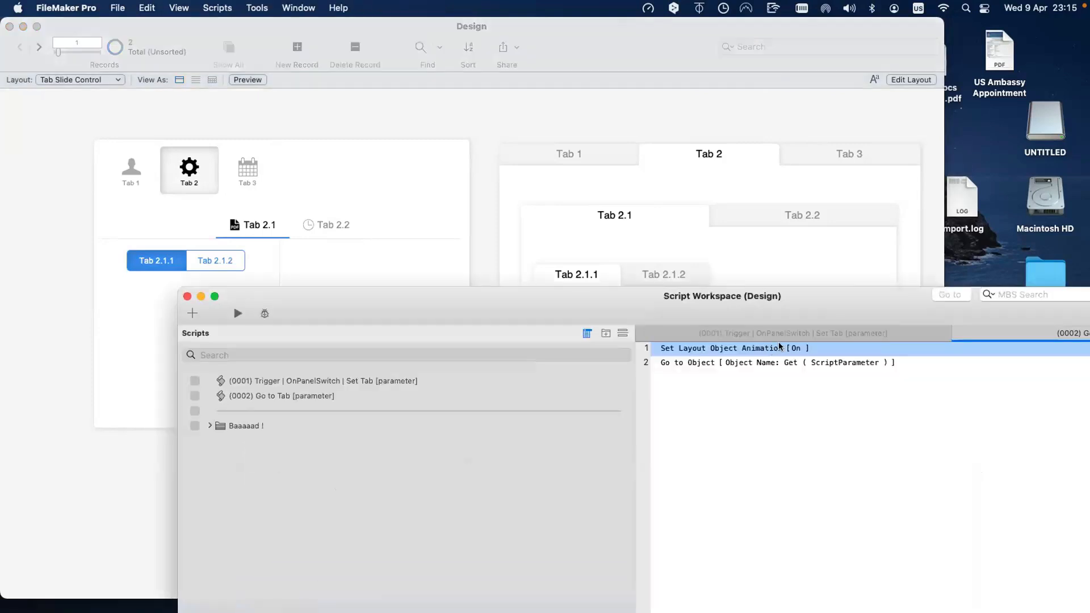
pyautogui.press('Down')
pyautogui.press('Down')
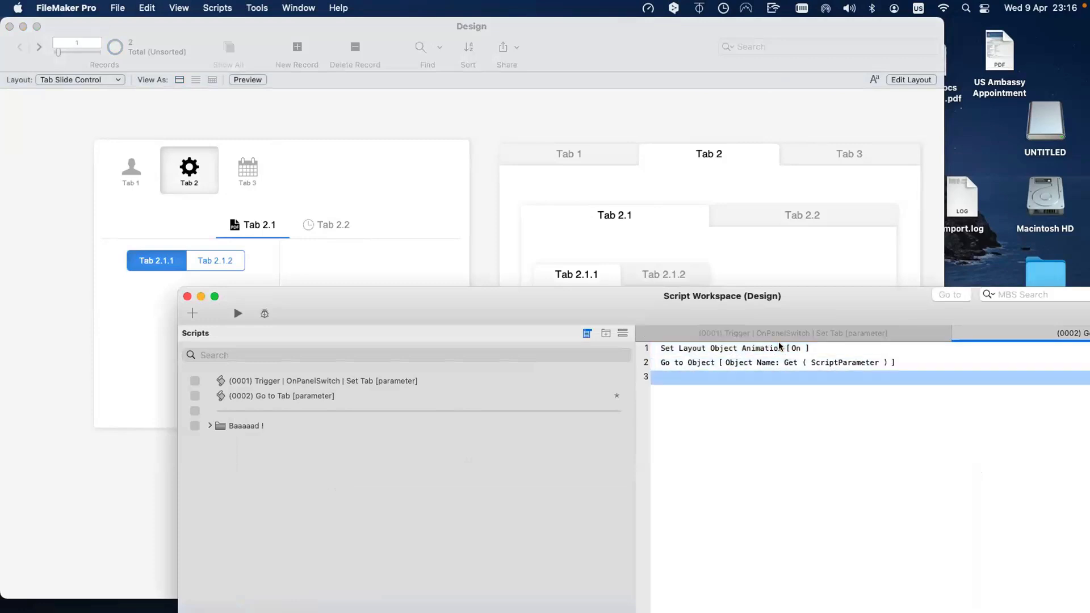
pyautogui.write('Set v')
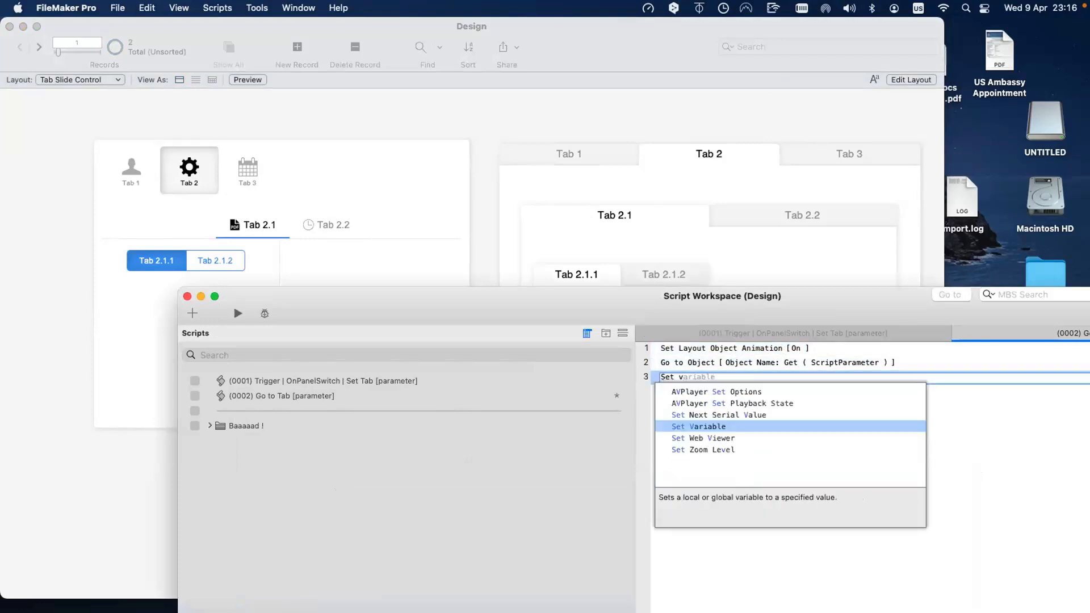
pyautogui.press('Return')
pyautogui.write('$apar')
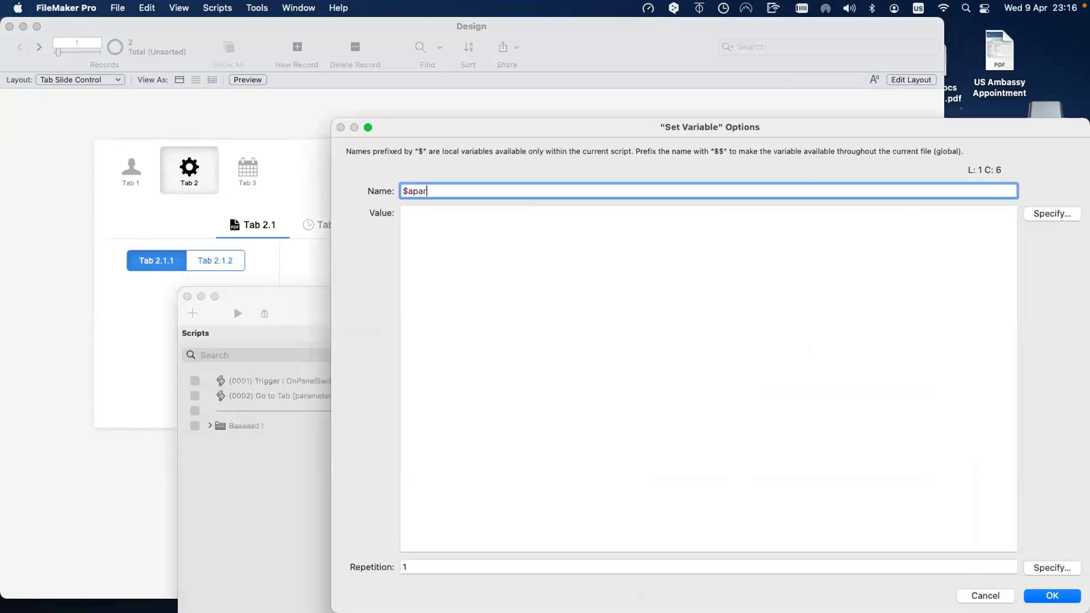
pyautogui.press('BackSpace')
pyautogui.press('BackSpace')
pyautogui.press('BackSpace')
pyautogui.press('BackSpace')
pyautogui.write('param')
pyautogui.press('Return')
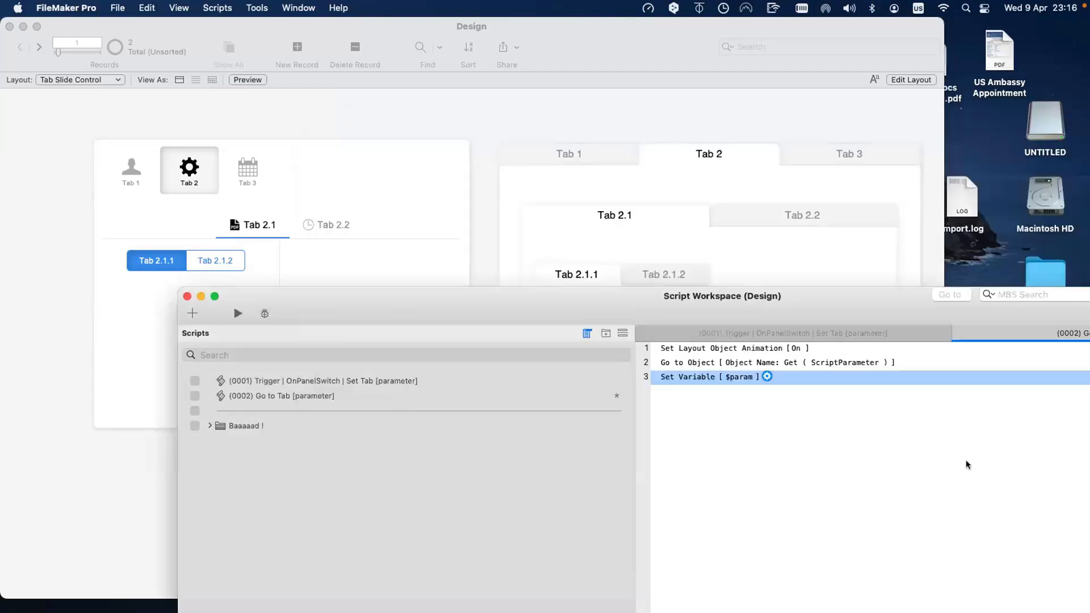
# Move the $param Set Variable step to the start of the script and set its value to Get ( ScriptParameter )
pyautogui.moveTo(679, 381); pyautogui.dragTo(682, 348)
pyautogui.doubleClick(732, 353)
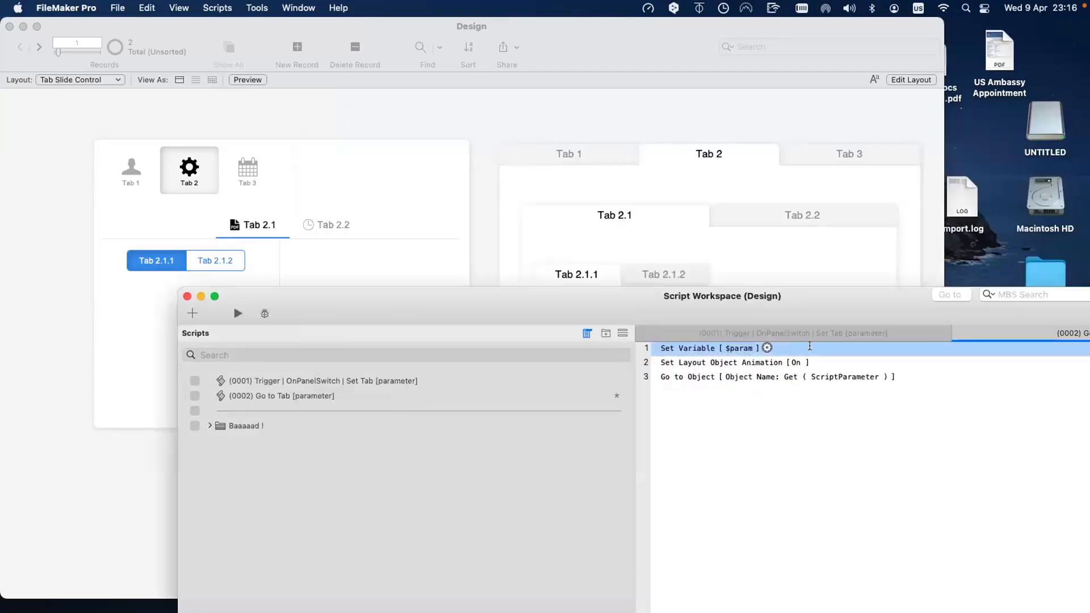
pyautogui.click(895, 219)
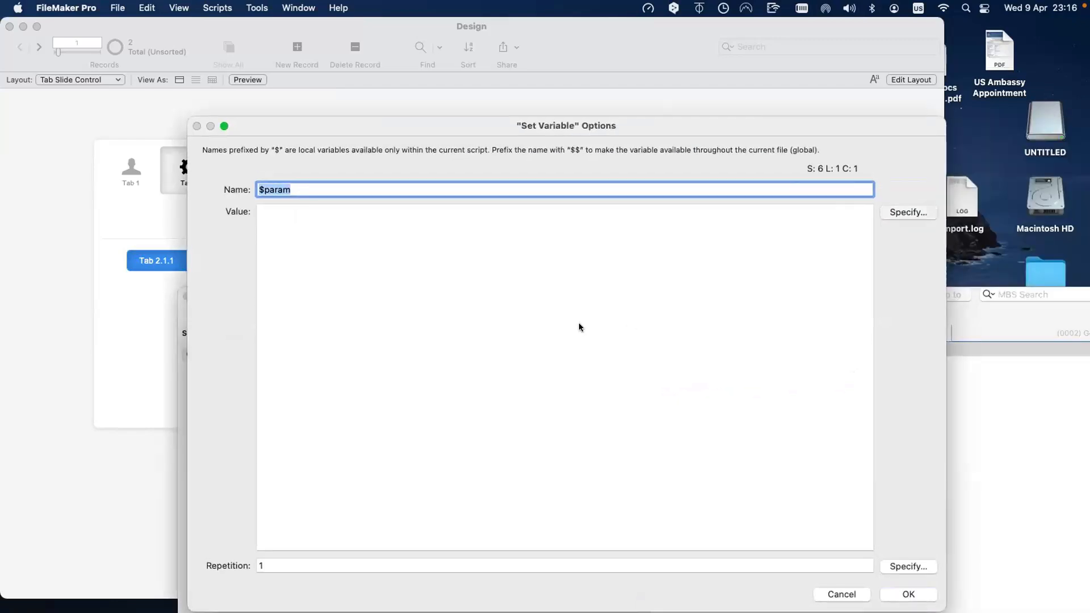
pyautogui.write('Get ( ScriptParameter )')
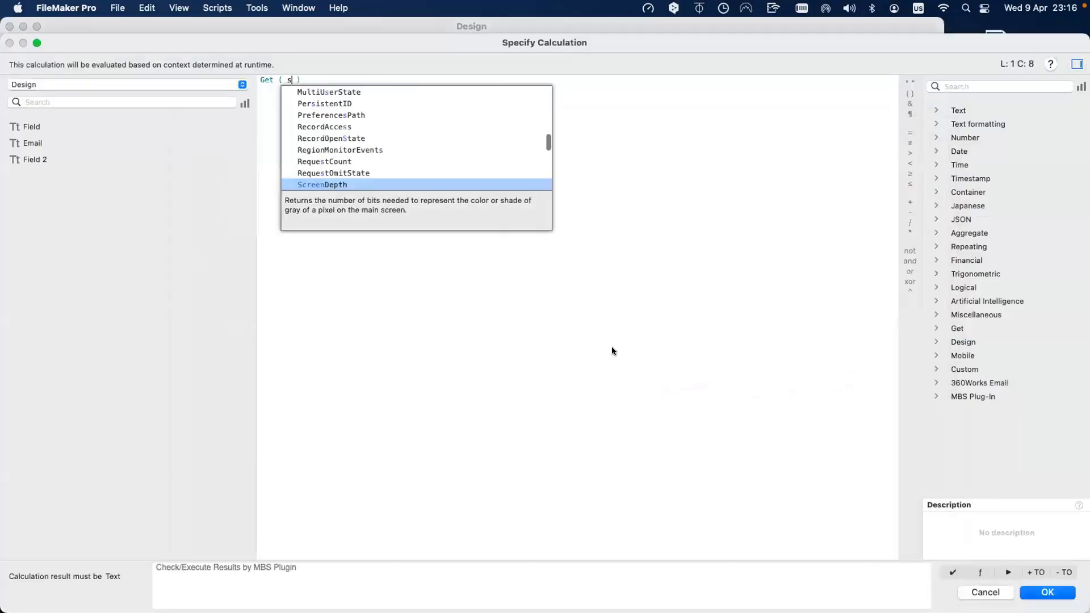
pyautogui.press('Return')
pyautogui.press('Return')
pyautogui.press('Return')
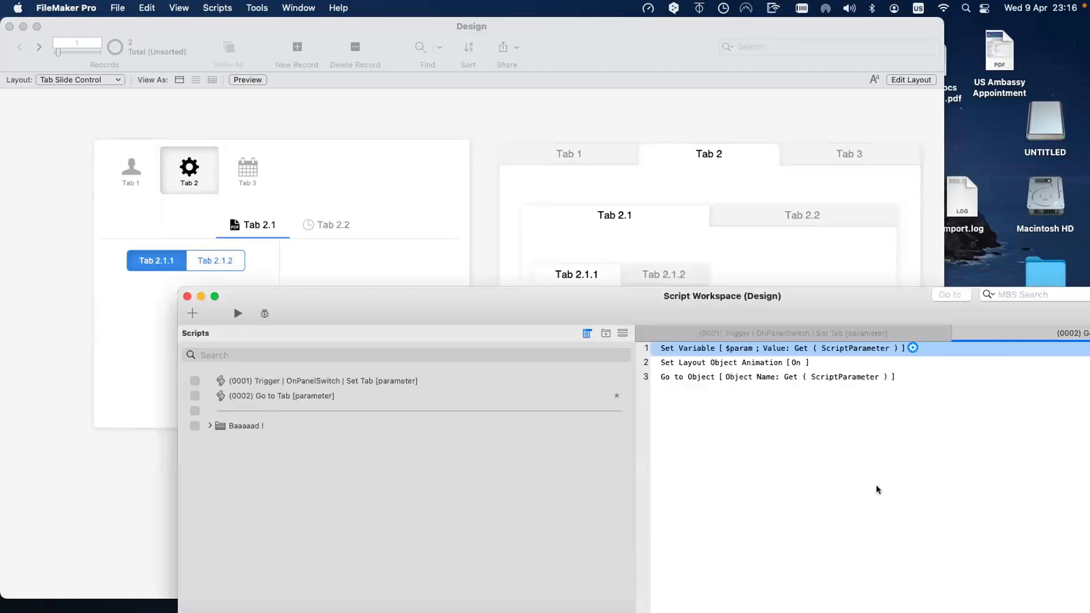
# Insert a blank second Set Variable step directly below the $param step and open its options
pyautogui.click(869, 483)
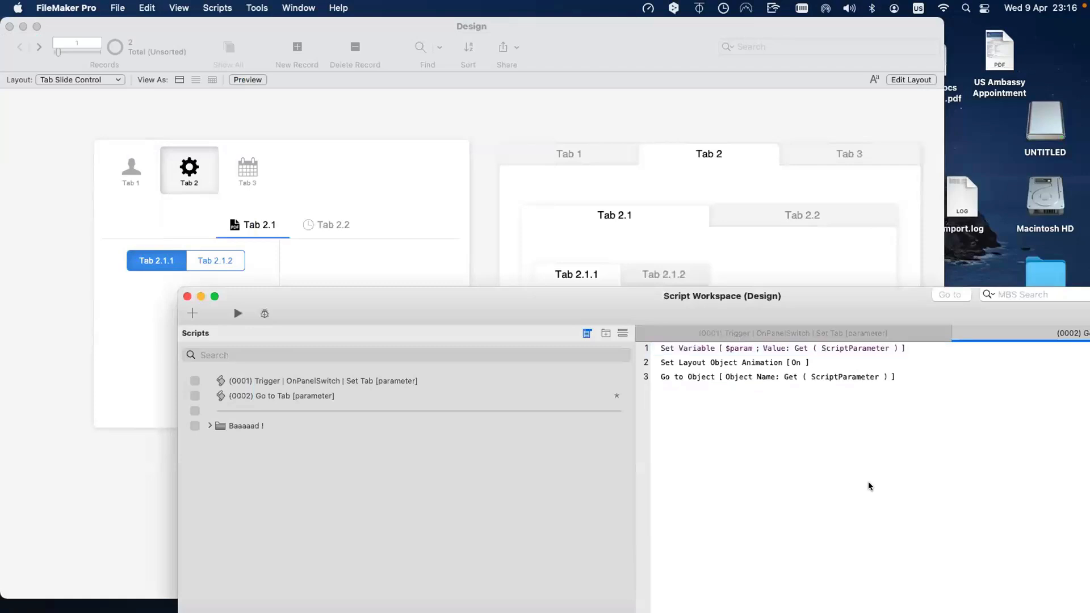
pyautogui.click(711, 353)
pyautogui.press('Return')
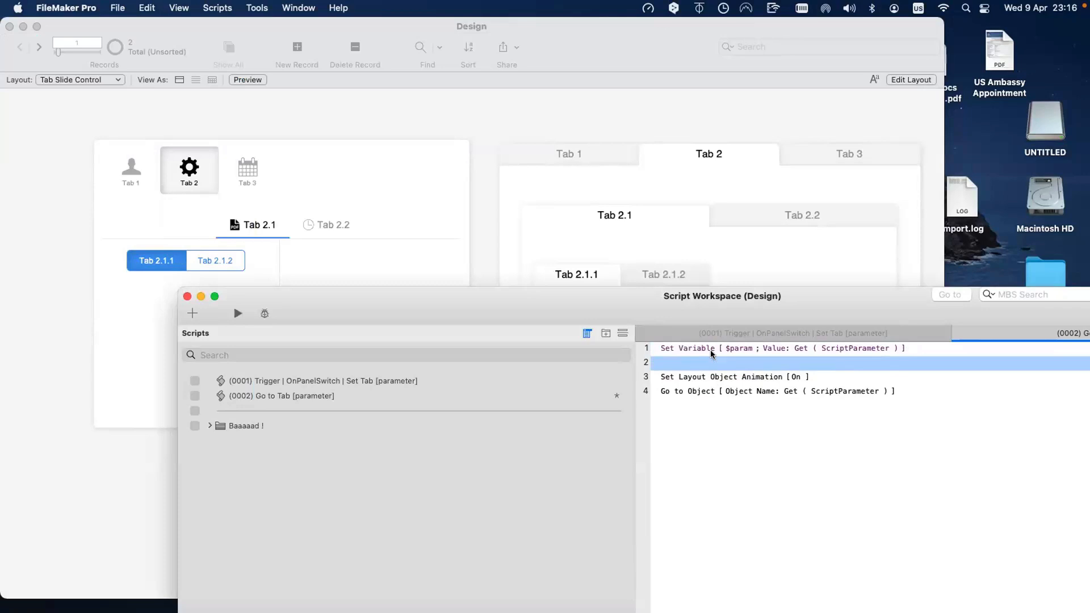
pyautogui.write('set v')
pyautogui.press('Return')
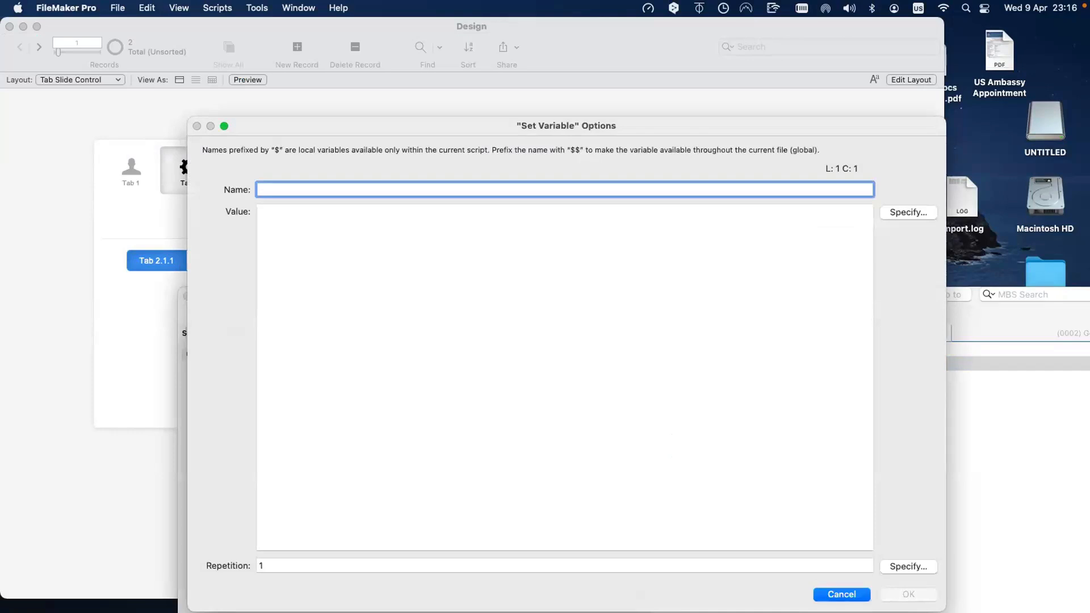
pyautogui.press('Escape')
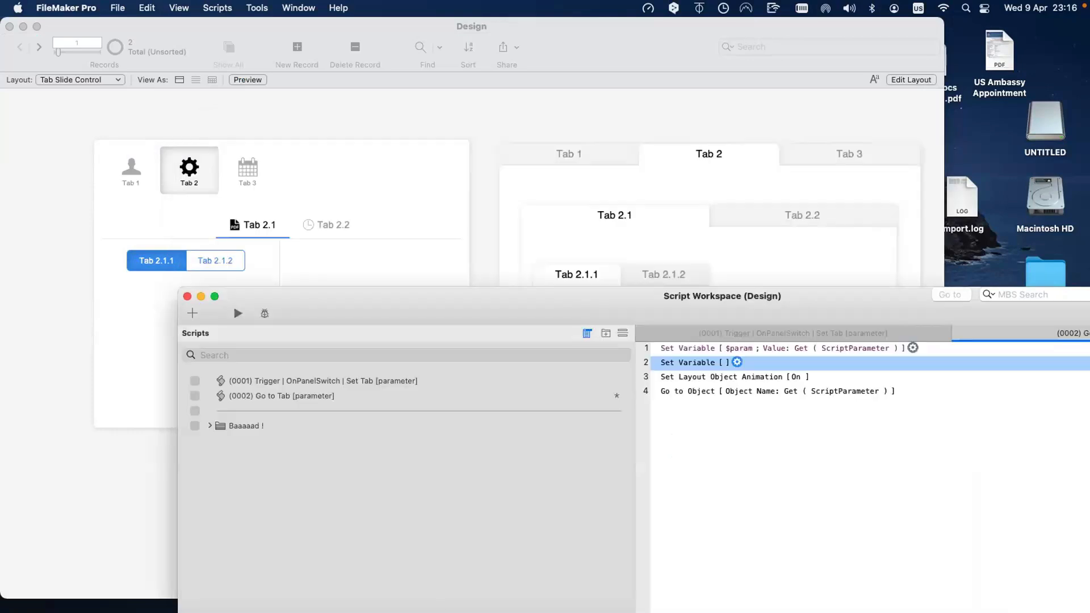
pyautogui.click(737, 362)
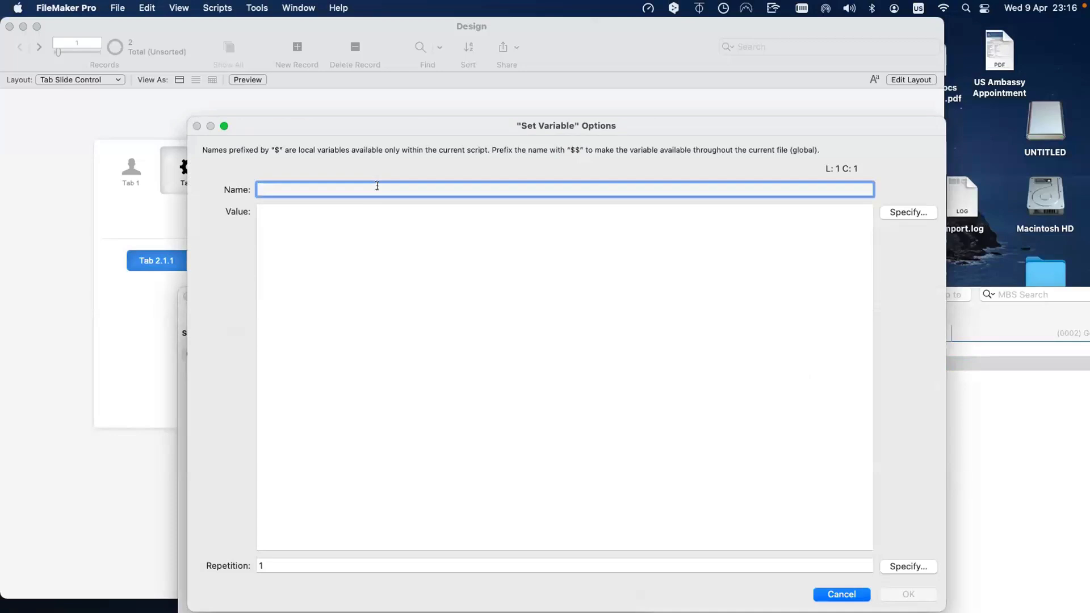
# Name the new Set Variable step's variable $animation and leave its value empty
pyautogui.write('animat')
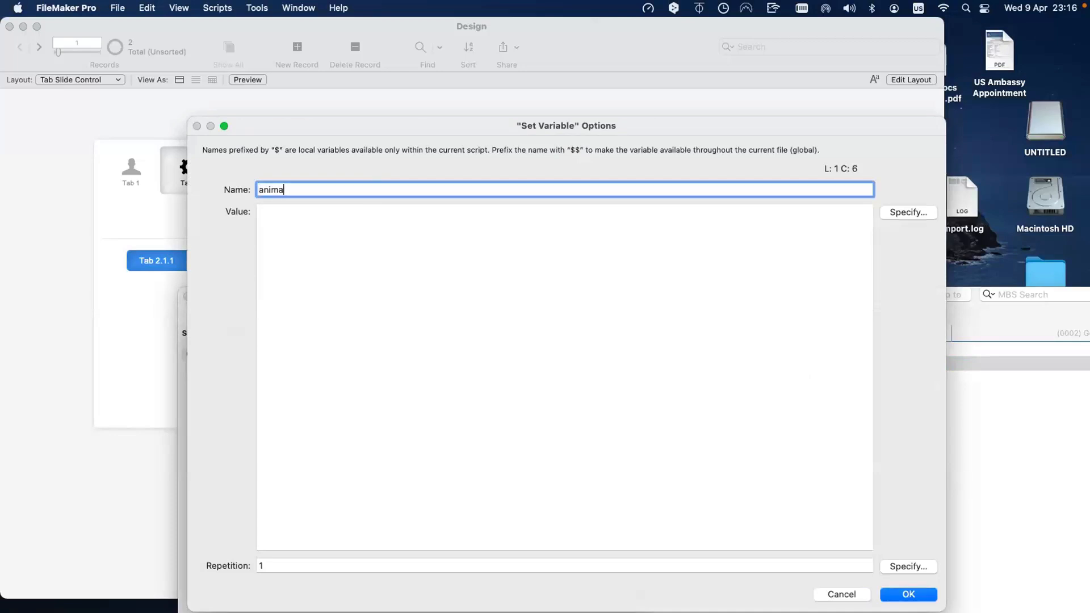
pyautogui.press('BackSpace')
pyautogui.press('BackSpace')
pyautogui.press('BackSpace')
pyautogui.press('BackSpace')
pyautogui.press('BackSpace')
pyautogui.press('BackSpace')
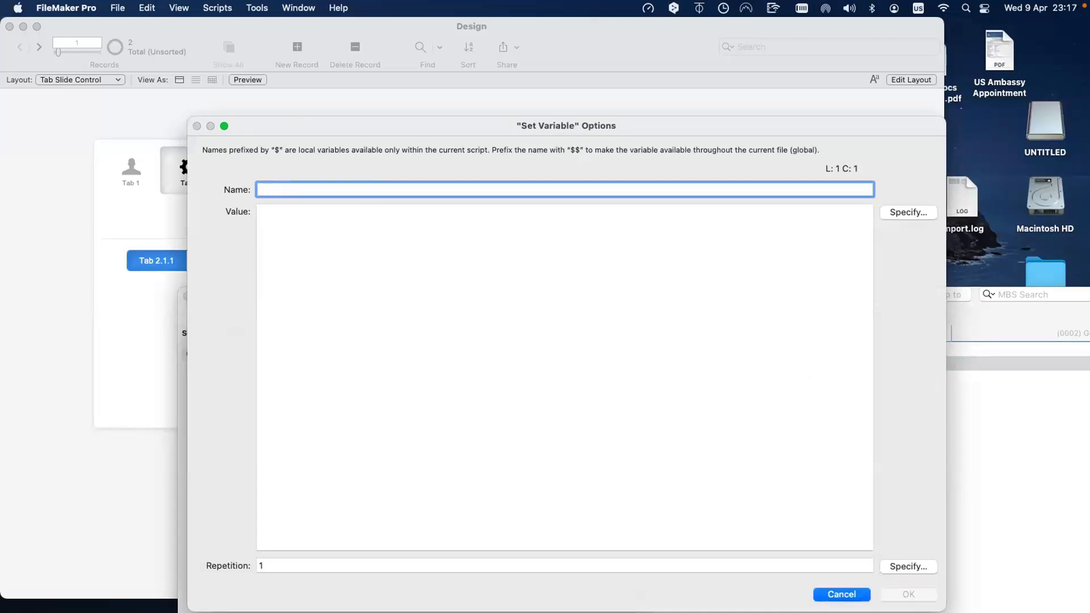
pyautogui.write('$animatiopn')
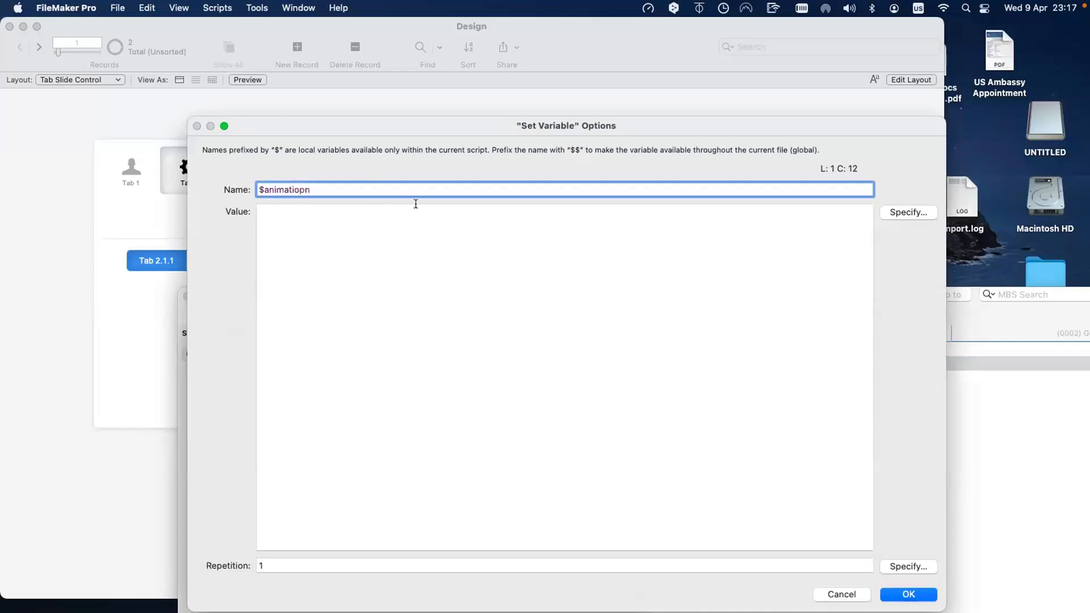
pyautogui.press('BackSpace')
pyautogui.press('BackSpace')
pyautogui.write('n')
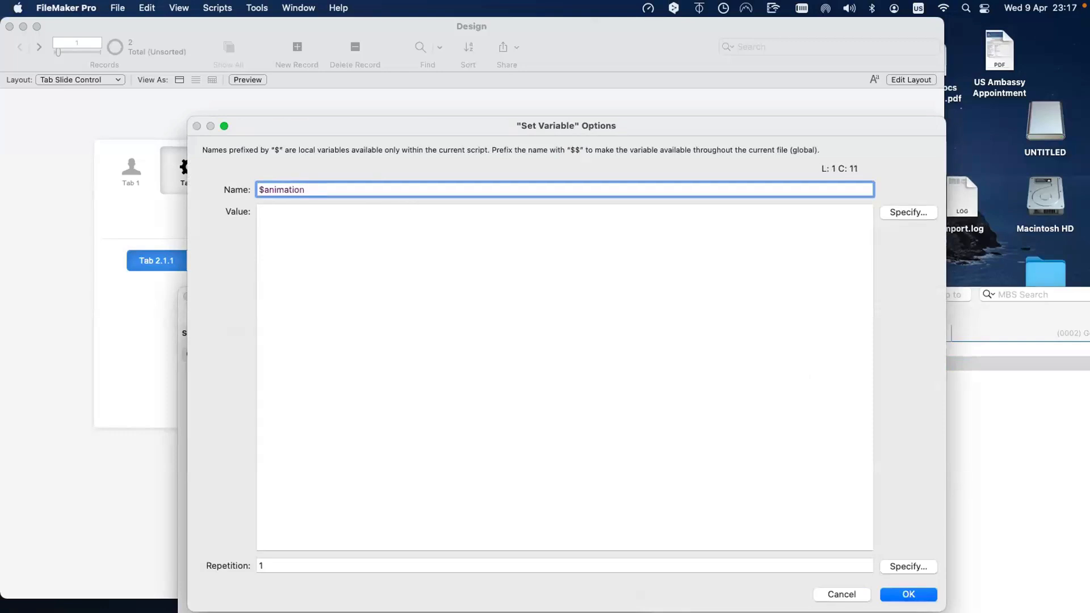
pyautogui.press('Return')
# Duplicate the $animation step, place the copy directly above it, and rename the copy's variable to $object
pyautogui.press('super+d')
pyautogui.moveTo(716, 373); pyautogui.dragTo(729, 358)
pyautogui.doubleClick(728, 362)
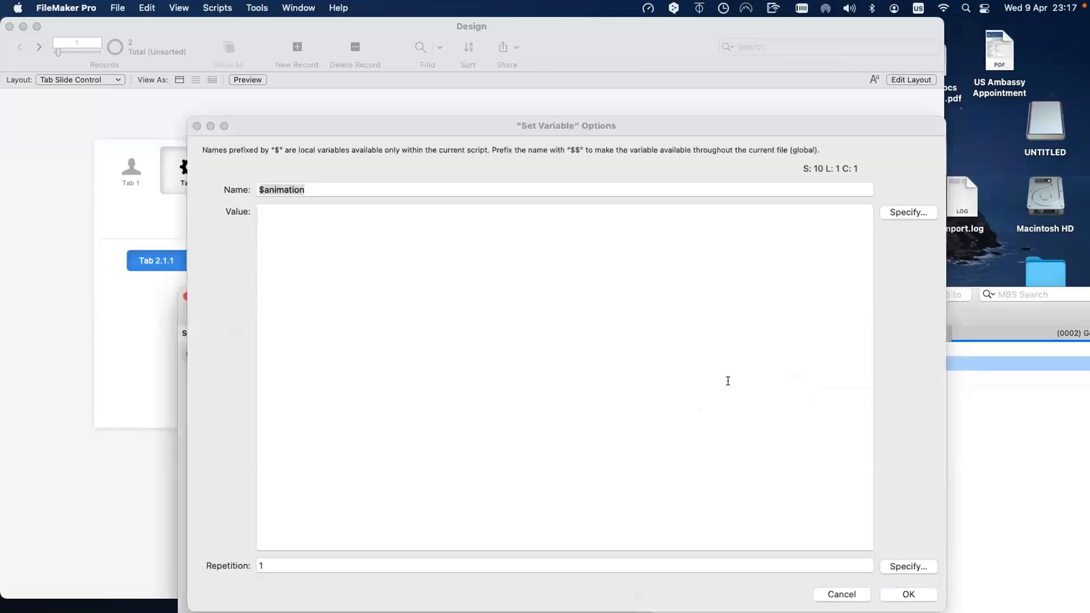
pyautogui.doubleClick(290, 189)
pyautogui.write('object')
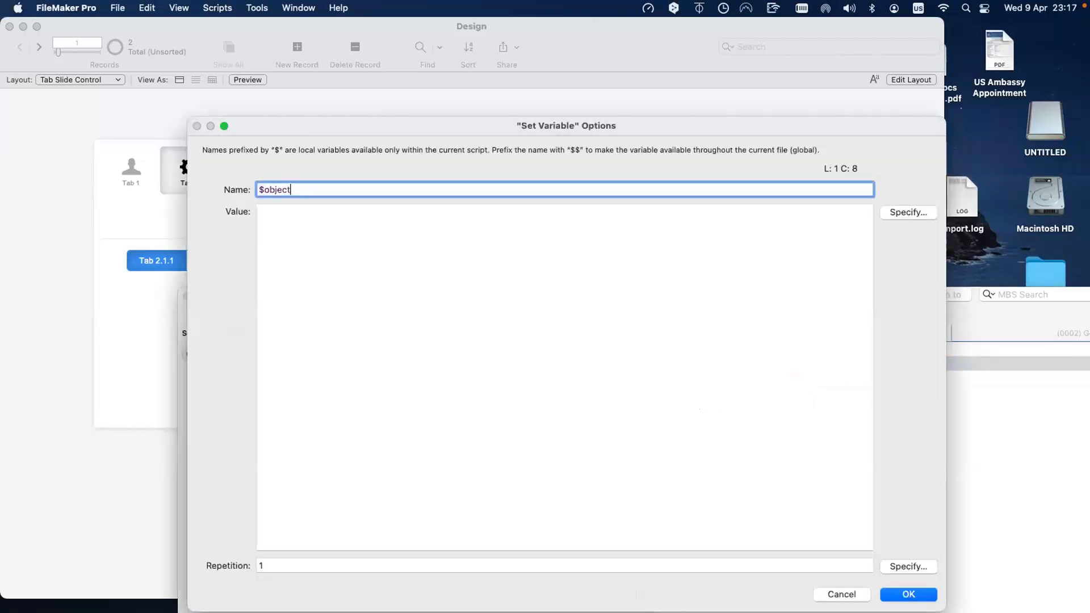
pyautogui.press('Return')
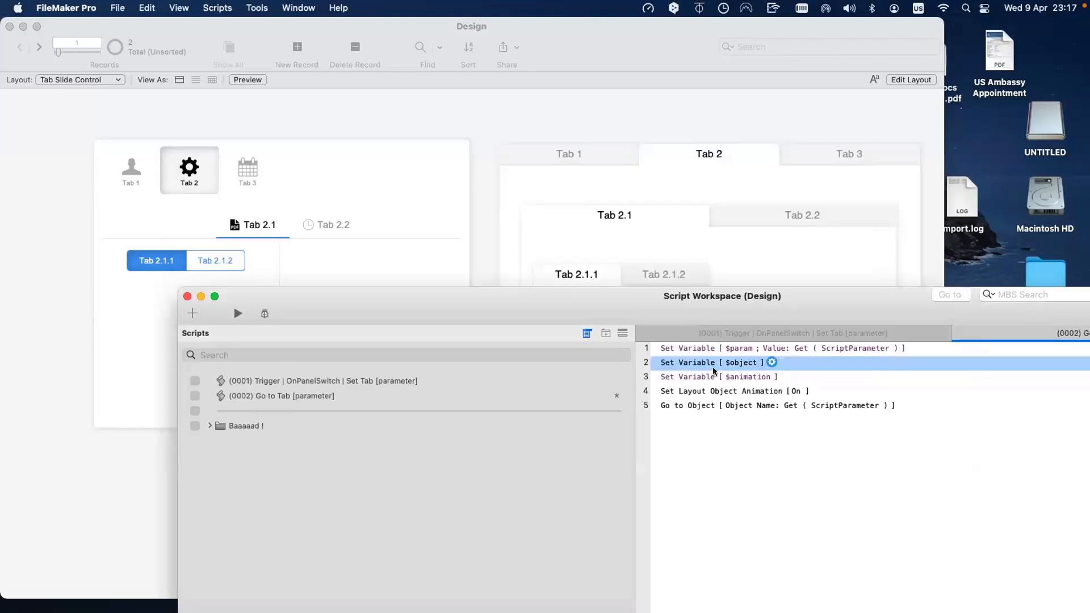
# Set the value of the $object variable to GetValue ( $param ; 1 ) and copy the formula
pyautogui.keyDown('shift'); pyautogui.click(714, 377); pyautogui.keyUp('shift')
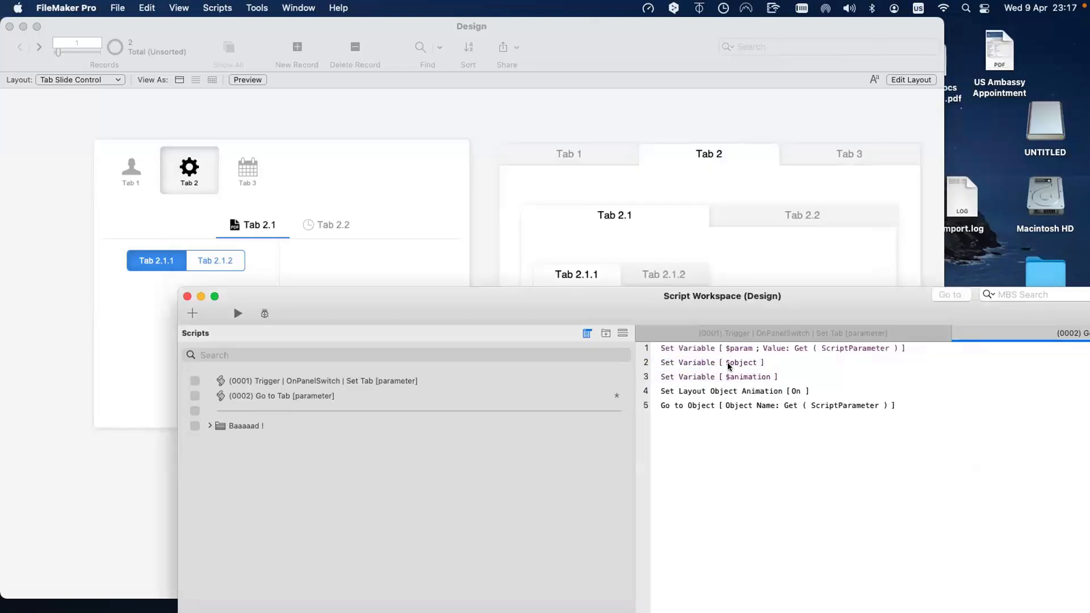
pyautogui.click(772, 362)
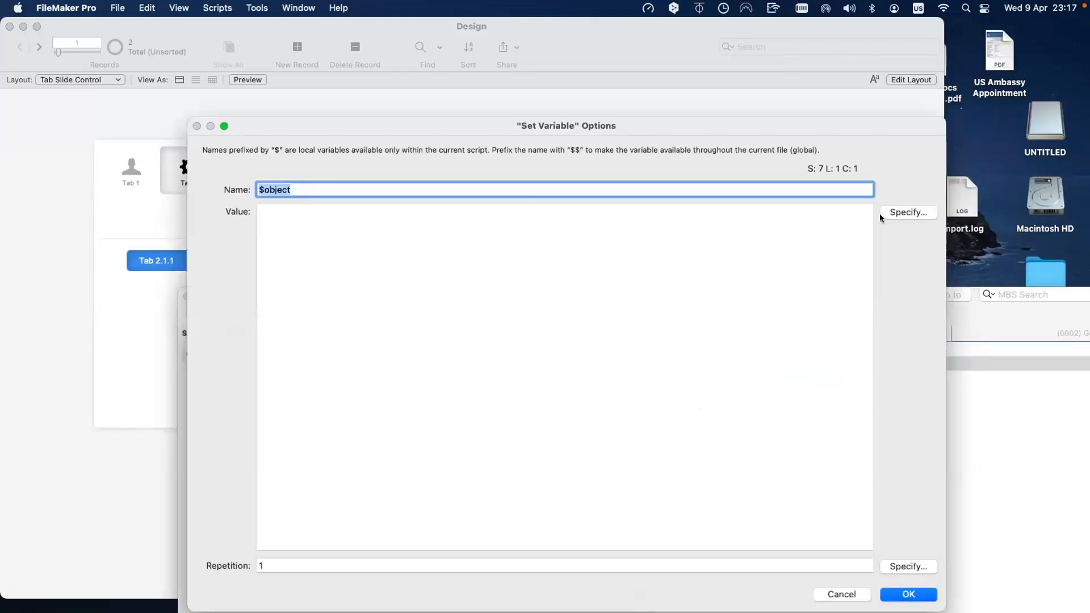
pyautogui.click(908, 213)
pyautogui.write('getva')
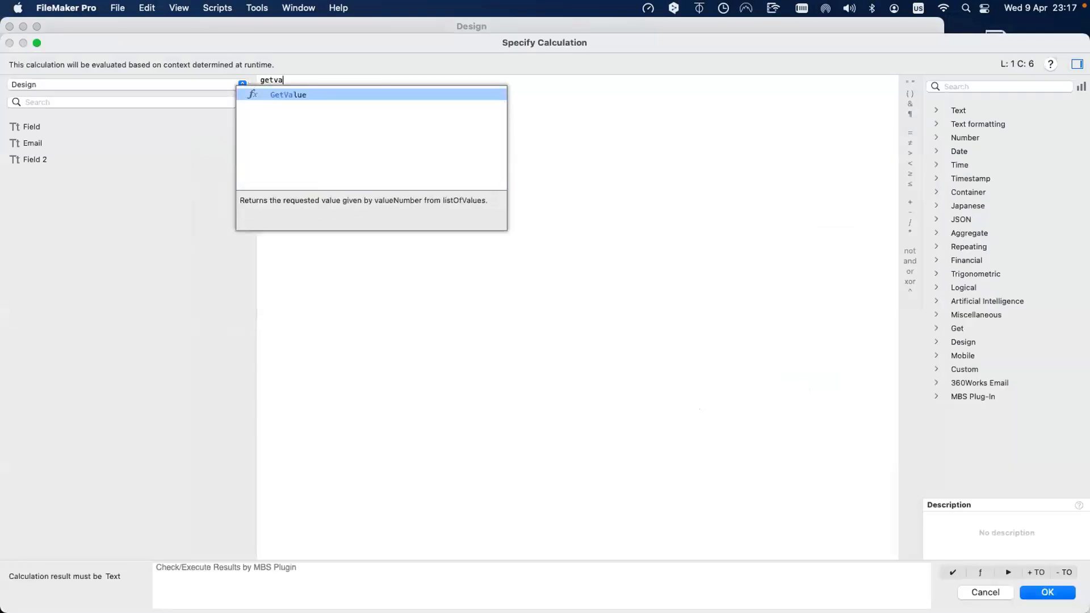
pyautogui.press('Return')
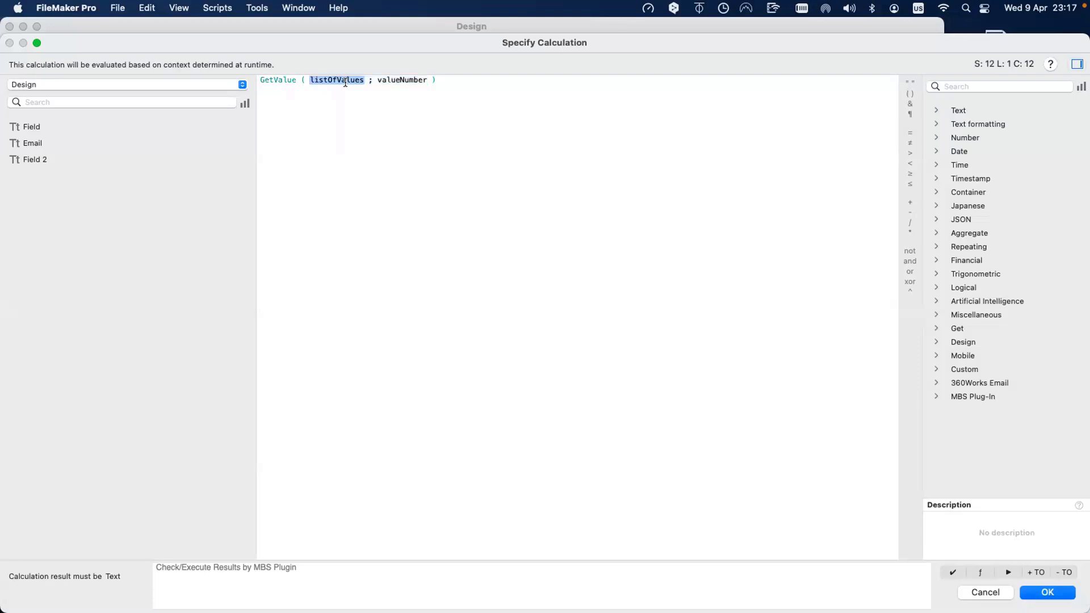
pyautogui.write('$')
pyautogui.press('Return')
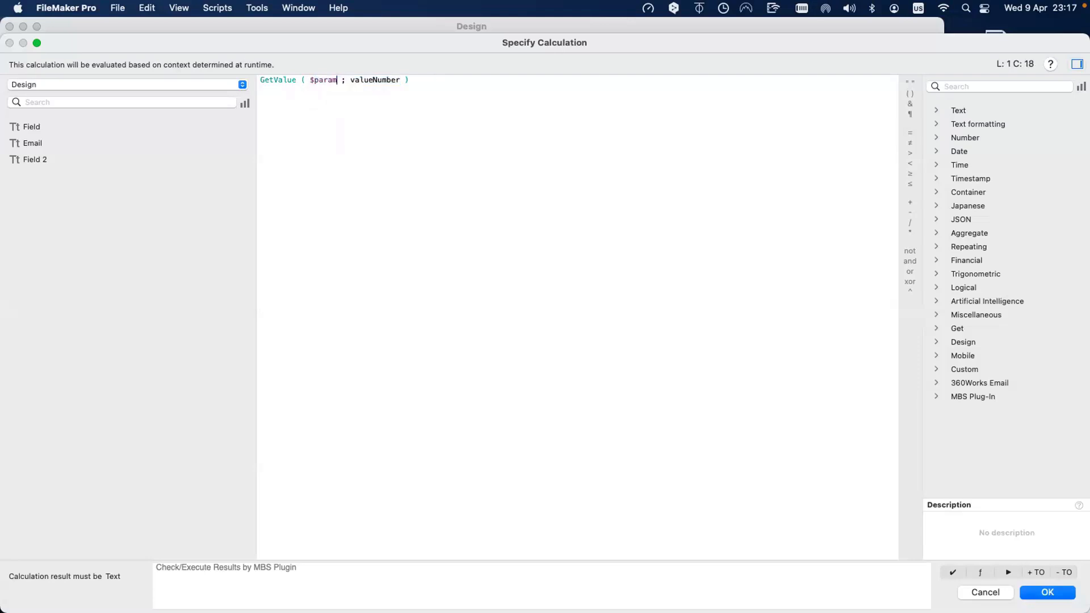
pyautogui.doubleClick(369, 79)
pyautogui.write('1')
pyautogui.press('super+a')
pyautogui.press('super+c')
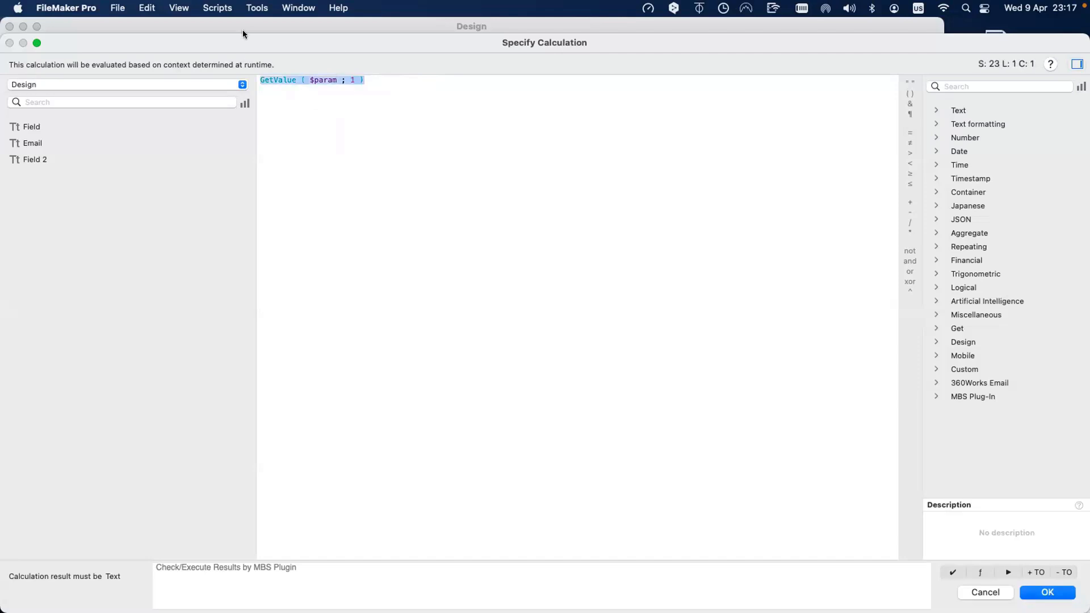
pyautogui.press('Return')
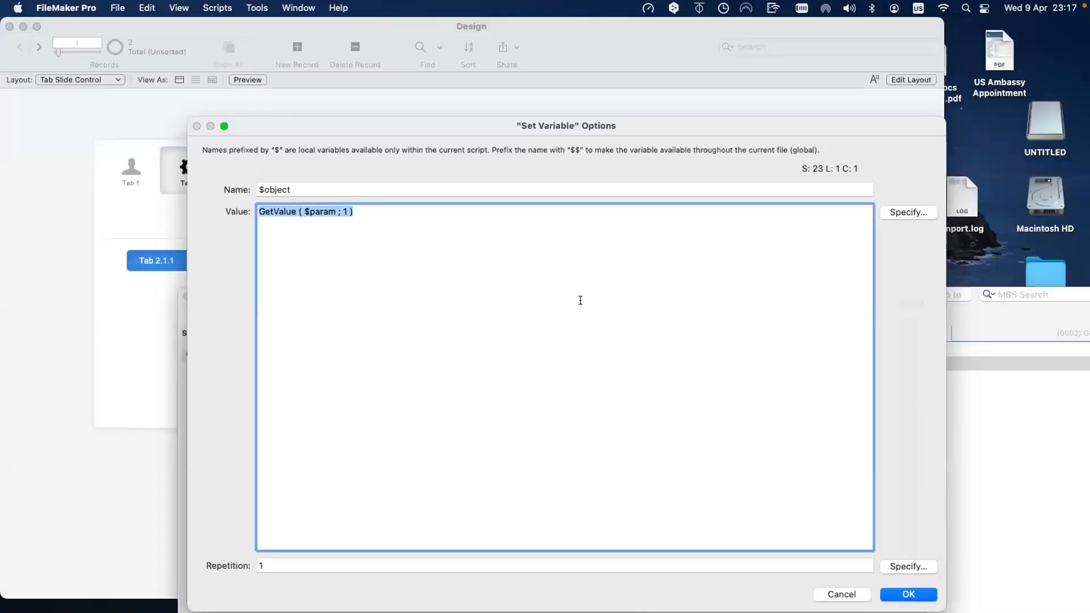
pyautogui.click(912, 594)
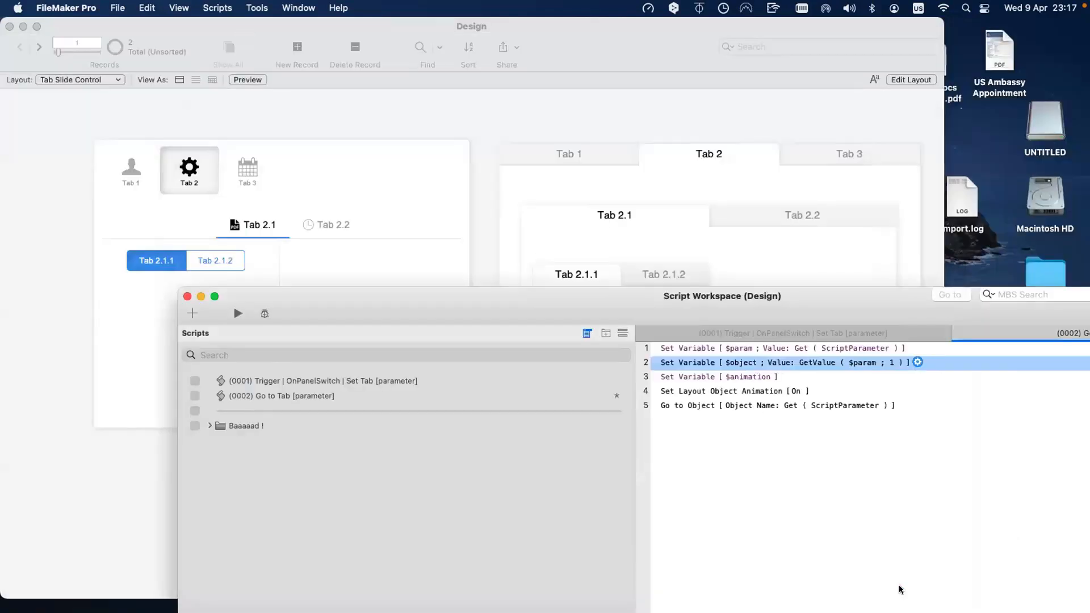
# Paste the copied formula as the $animation variable's value and change it to GetValue ( $param ; 2 )
pyautogui.doubleClick(749, 373)
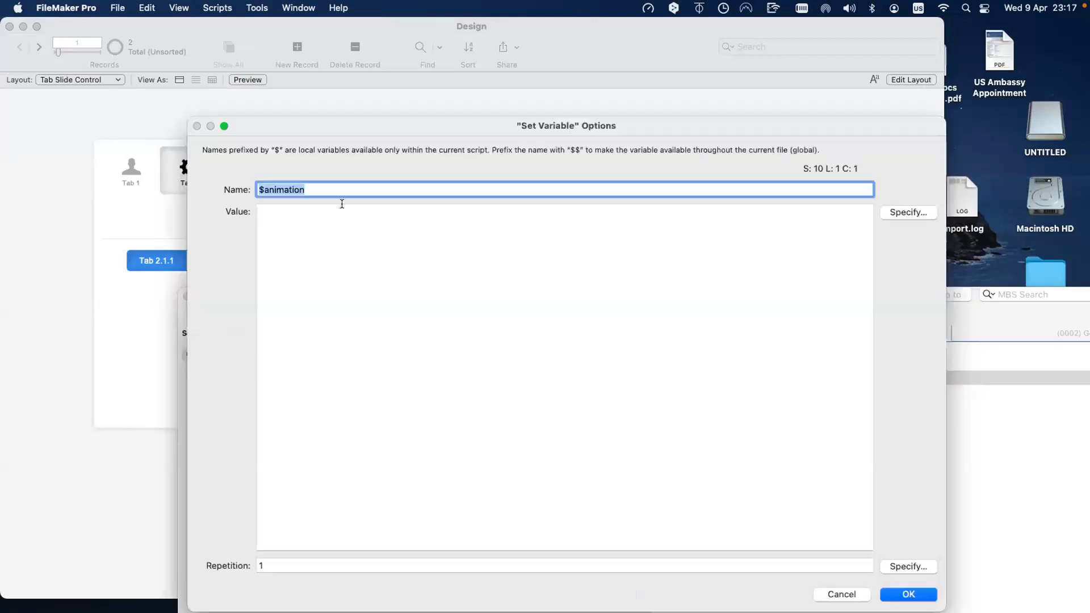
pyautogui.click(314, 246)
pyautogui.press('super+v')
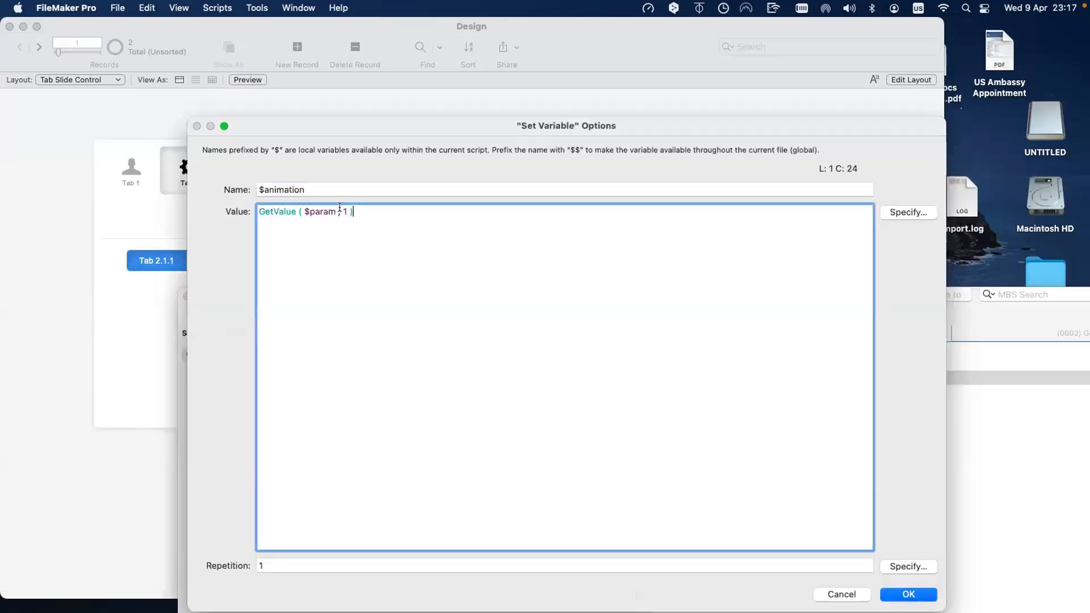
pyautogui.doubleClick(345, 211)
pyautogui.write('2')
pyautogui.press('Return')
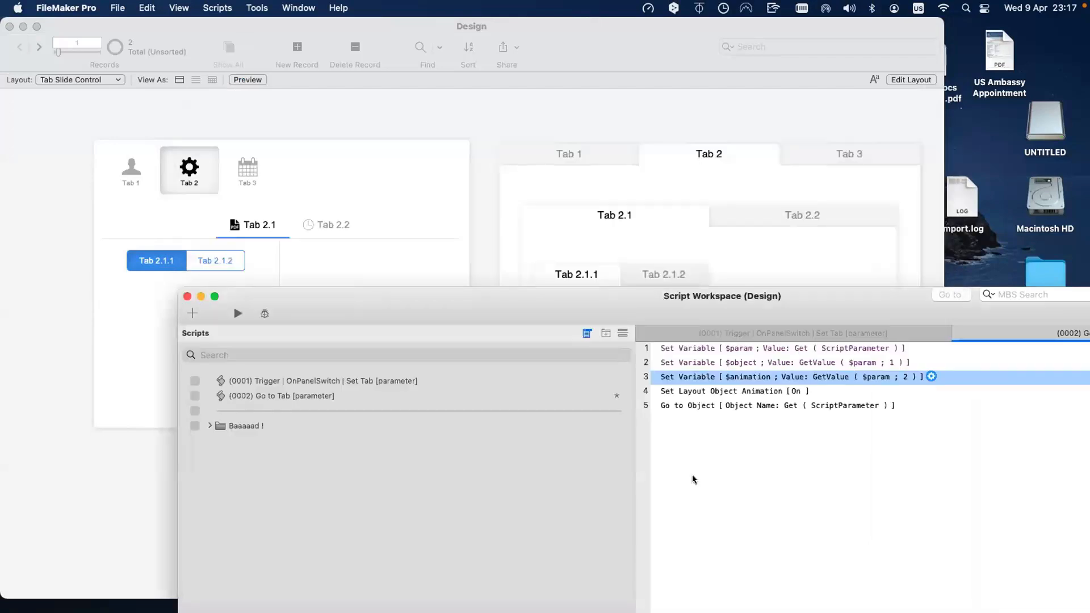
# Insert an empty line below the $animation step and save the script
pyautogui.click(695, 479)
pyautogui.click(701, 379)
pyautogui.press('Return')
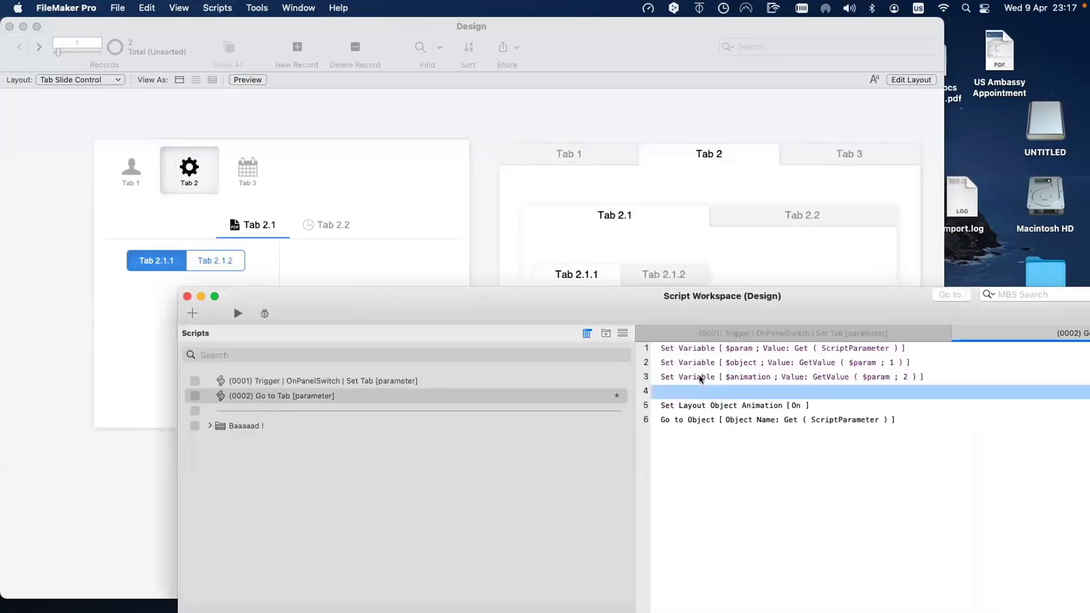
pyautogui.press('super+s')
# In Layout mode, set the upper button bar's Tab 1 segment script parameter to List ( "Tab_1" ; True ) and copy the expression
pyautogui.moveTo(536, 305); pyautogui.dragTo(682, 377)
pyautogui.click(329, 146)
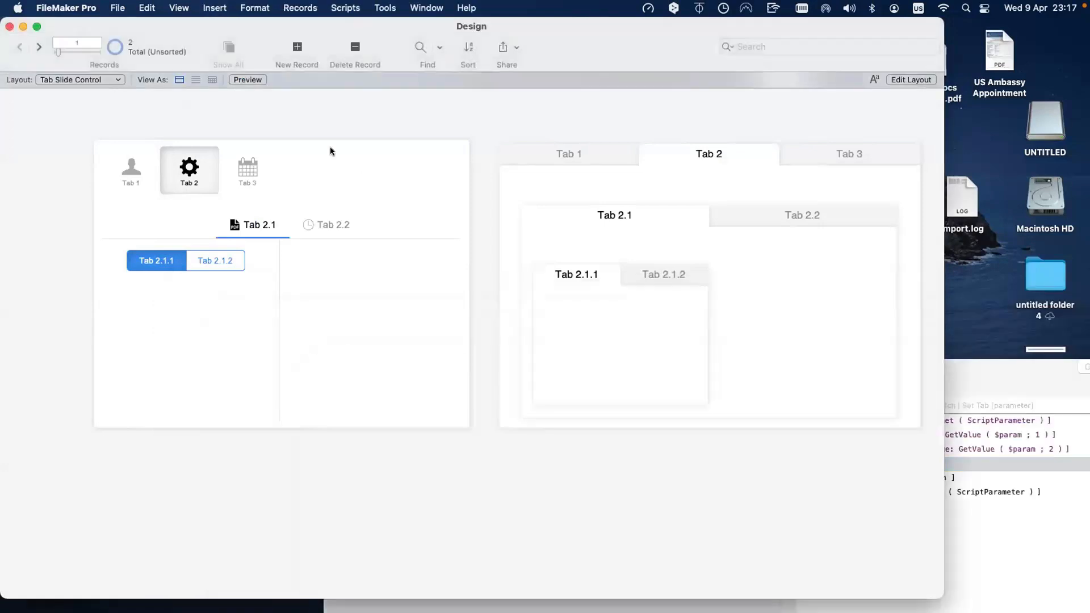
pyautogui.press('super+l')
pyautogui.doubleClick(307, 173)
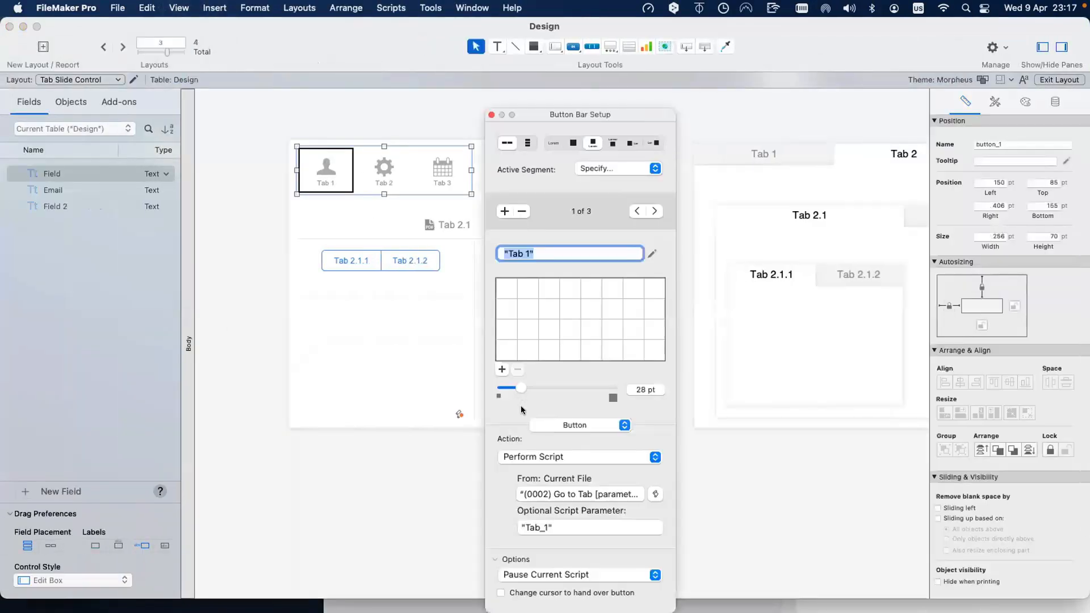
pyautogui.click(591, 528)
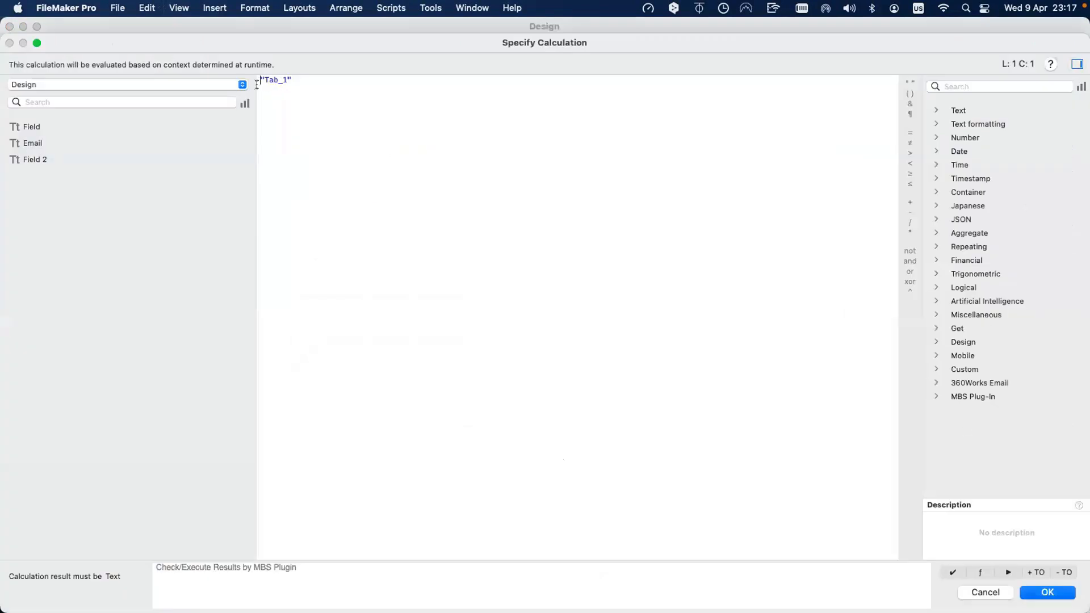
pyautogui.write('lu')
pyautogui.press('BackSpace')
pyautogui.press('BackSpace')
pyautogui.write('List (')
pyautogui.click(344, 85)
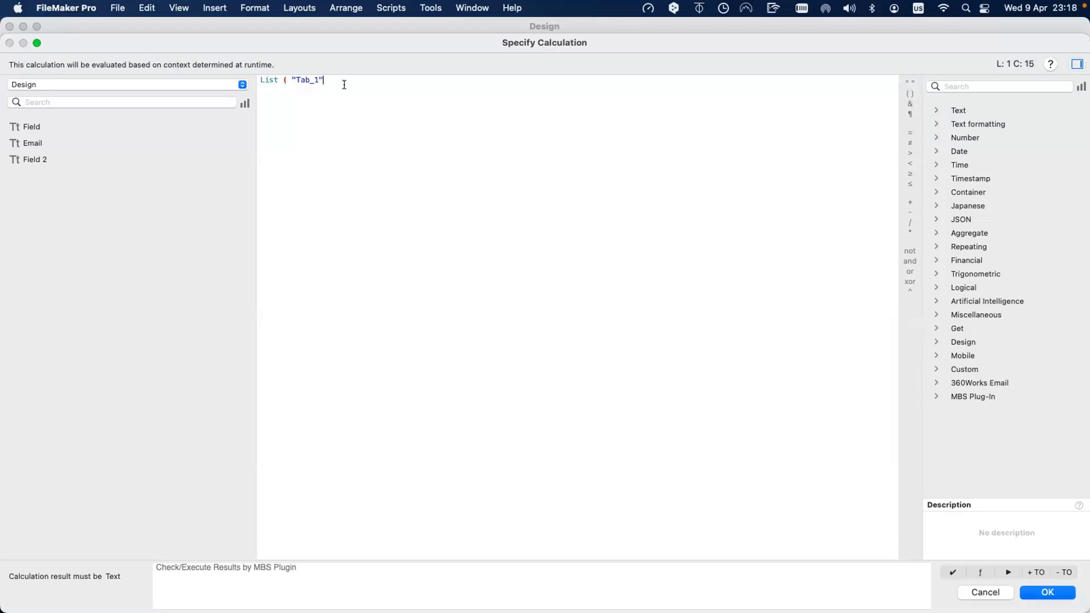
pyautogui.write(';')
pyautogui.write('True )')
pyautogui.press('super+a')
pyautogui.press('super+c')
pyautogui.press('Return')
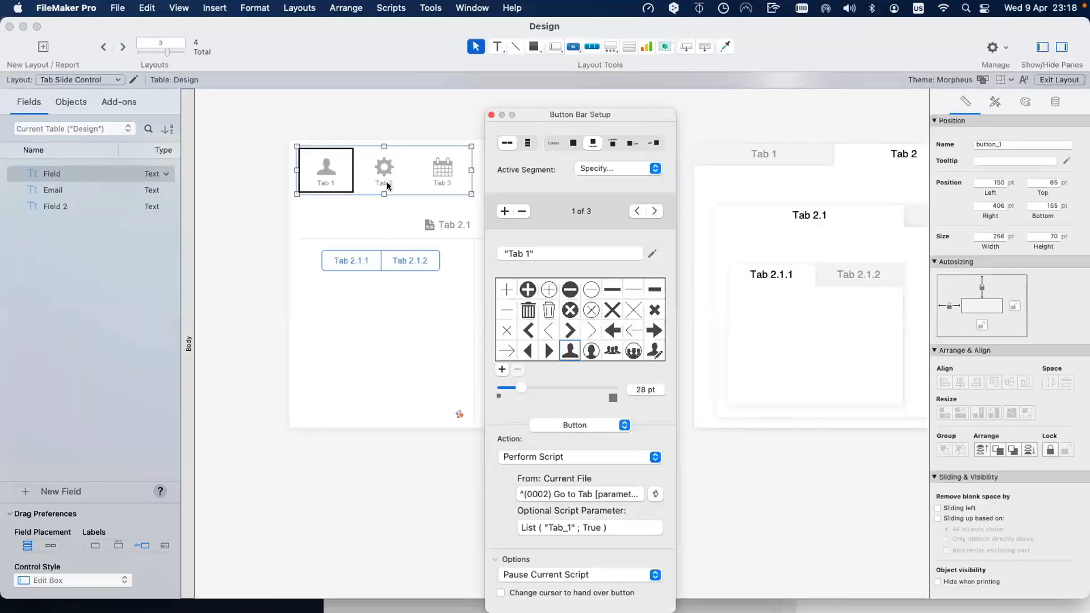
# Replace the Tab 2 segment's script parameter with the copied expression, changed to List ( "Tab_2" ; True )
pyautogui.click(386, 184)
pyautogui.click(562, 529)
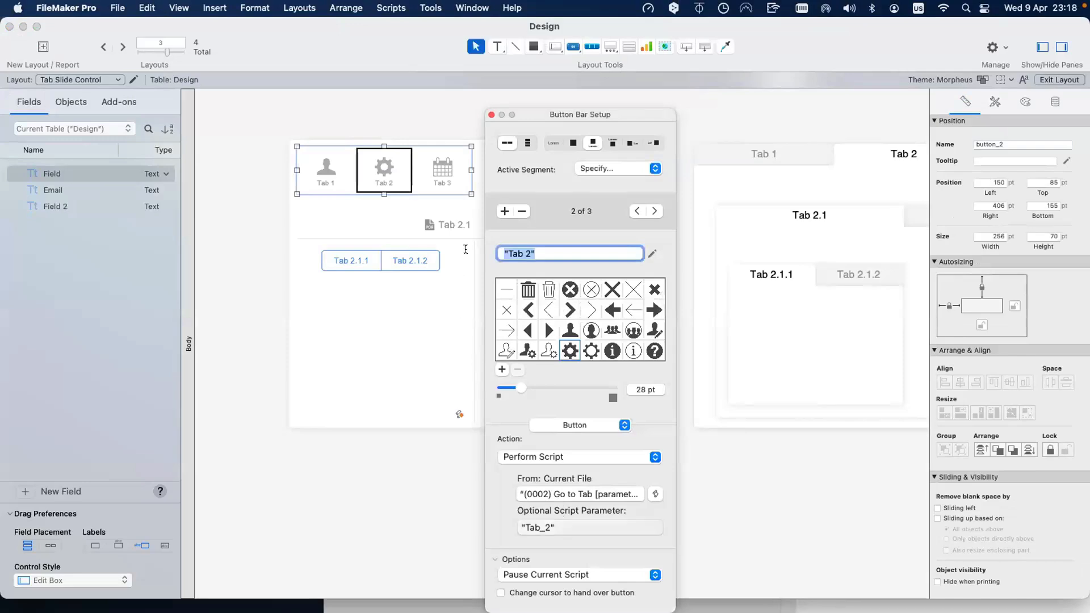
pyautogui.press('super+a')
pyautogui.press('super+v')
pyautogui.moveTo(319, 78); pyautogui.dragTo(313, 78)
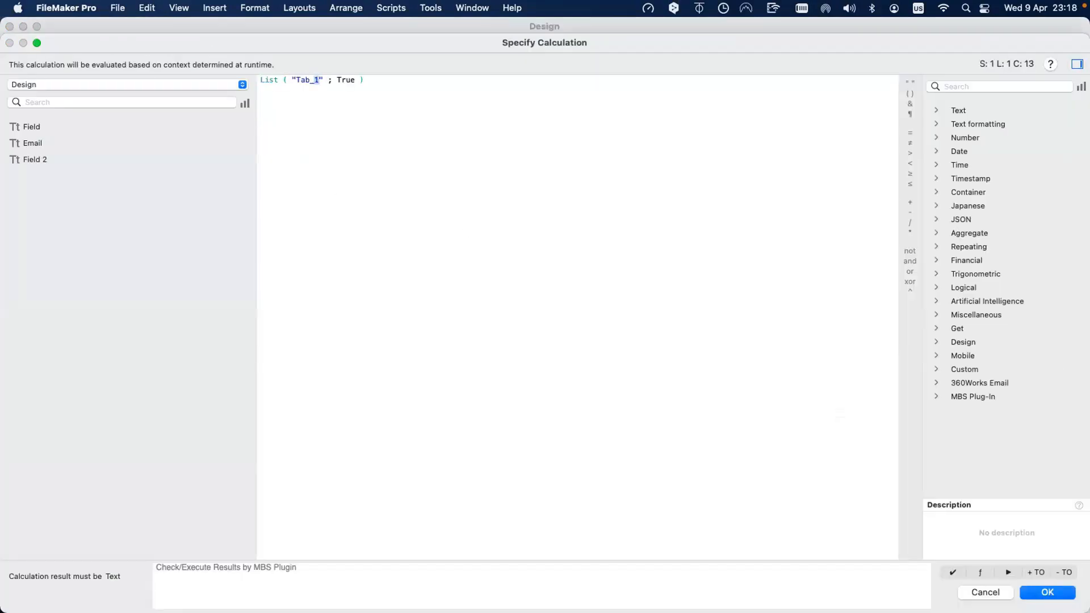
pyautogui.write('2')
pyautogui.press('Return')
# Replace the Tab 3 segment's script parameter with List ( "Tab_3" ; True ) and close the button bar setup
pyautogui.click(441, 170)
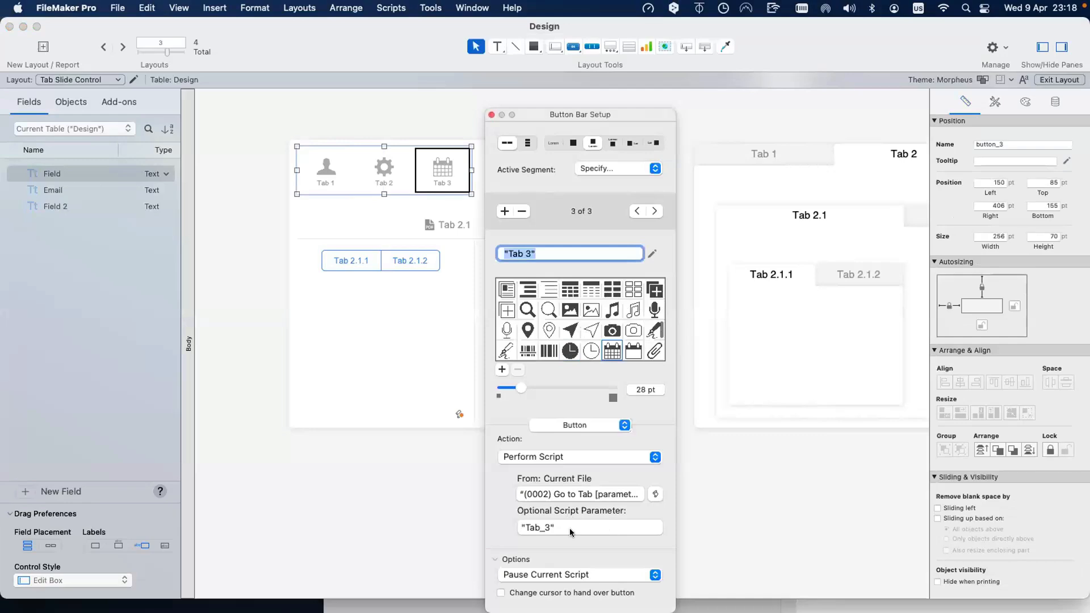
pyautogui.click(563, 529)
pyautogui.press('super+a')
pyautogui.press('super+v')
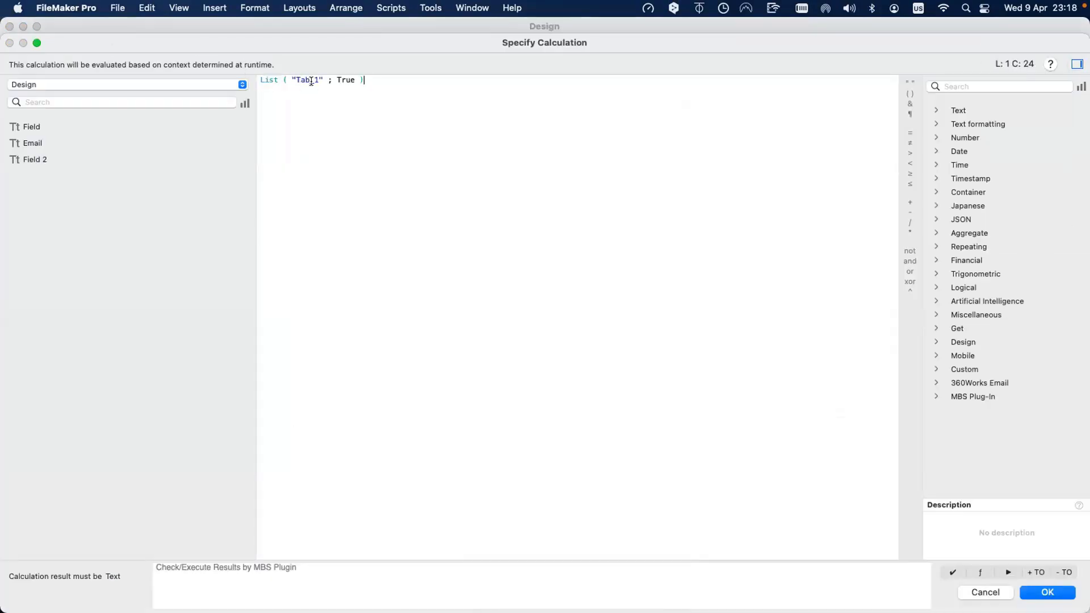
pyautogui.moveTo(314, 78); pyautogui.dragTo(319, 80)
pyautogui.write('3')
pyautogui.press('Return')
pyautogui.click(486, 113)
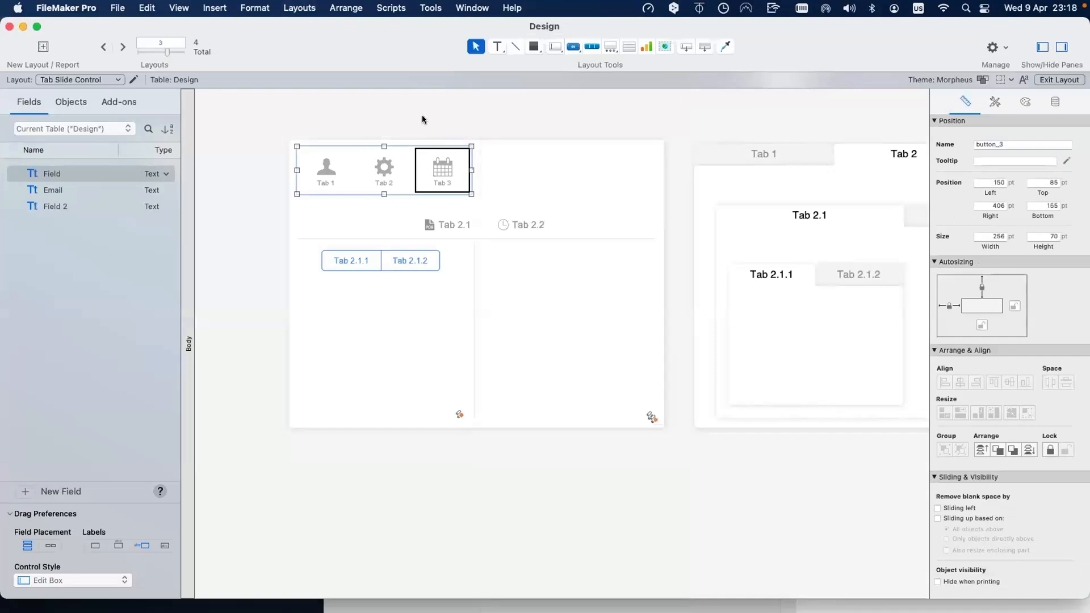
# Compare the $object and $animation steps in the Go to Tab script with the parameters of the Tab 1 and Tab 2 segments
pyautogui.click(423, 117)
pyautogui.press('super+shift+s')
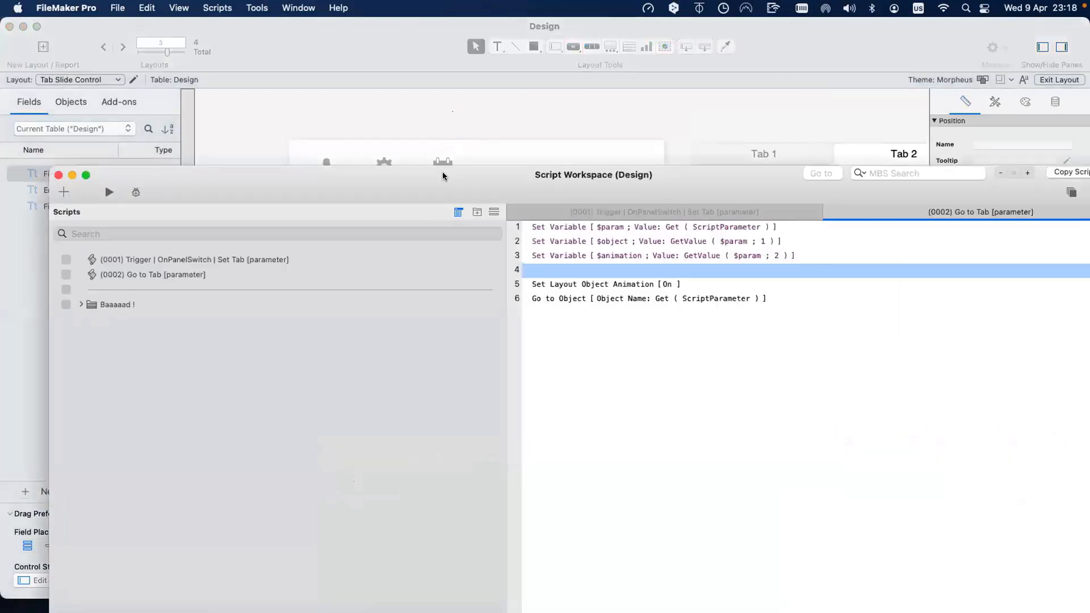
pyautogui.doubleClick(707, 239)
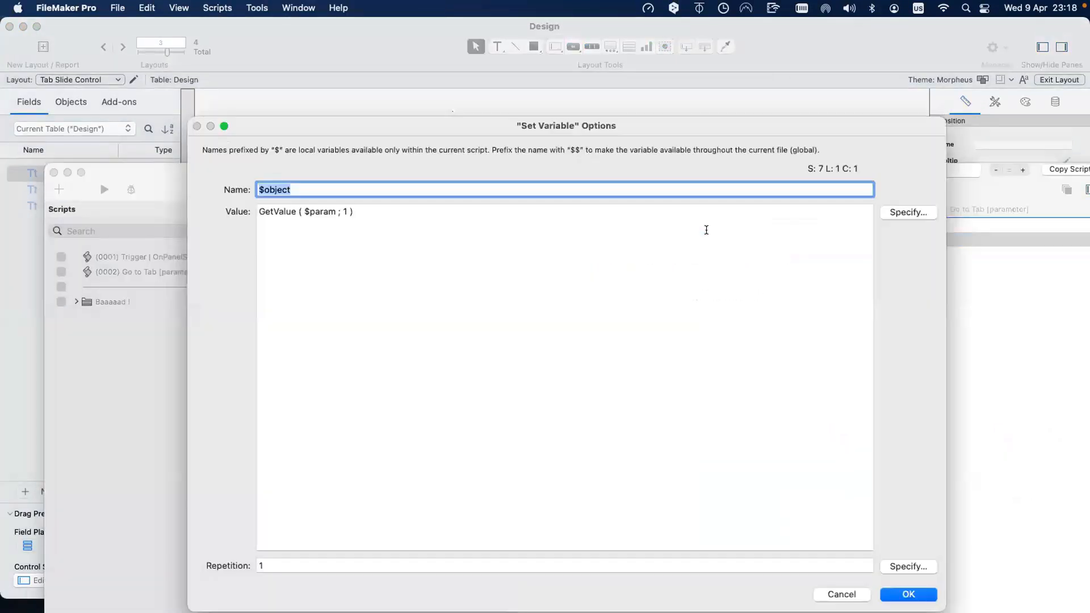
pyautogui.press('Escape')
pyautogui.click(364, 105)
pyautogui.doubleClick(381, 163)
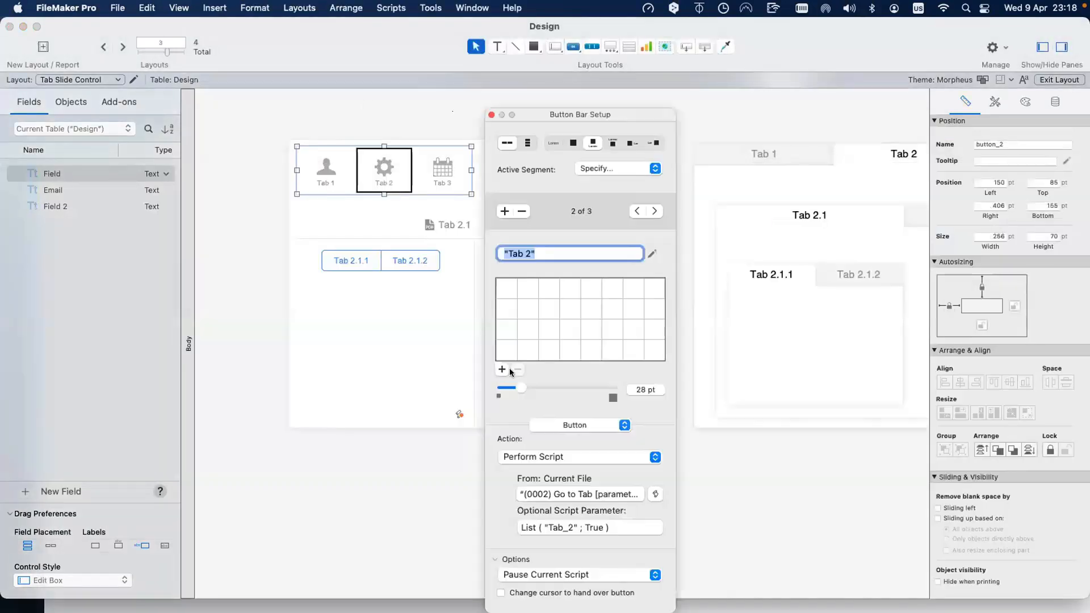
pyautogui.doubleClick(333, 168)
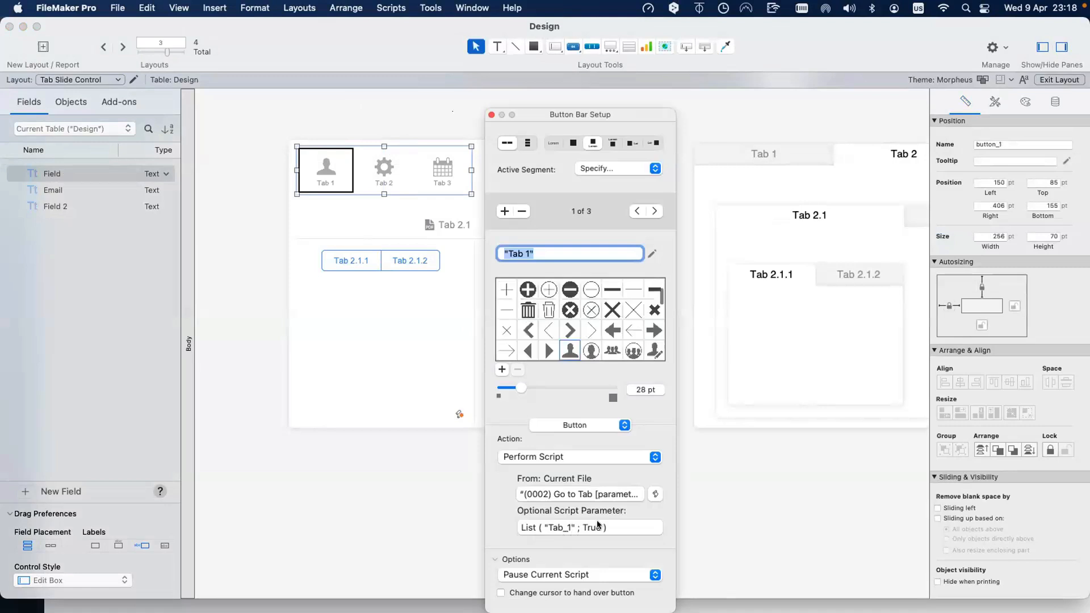
pyautogui.moveTo(444, 70); pyautogui.dragTo(427, 556)
pyautogui.click(617, 258)
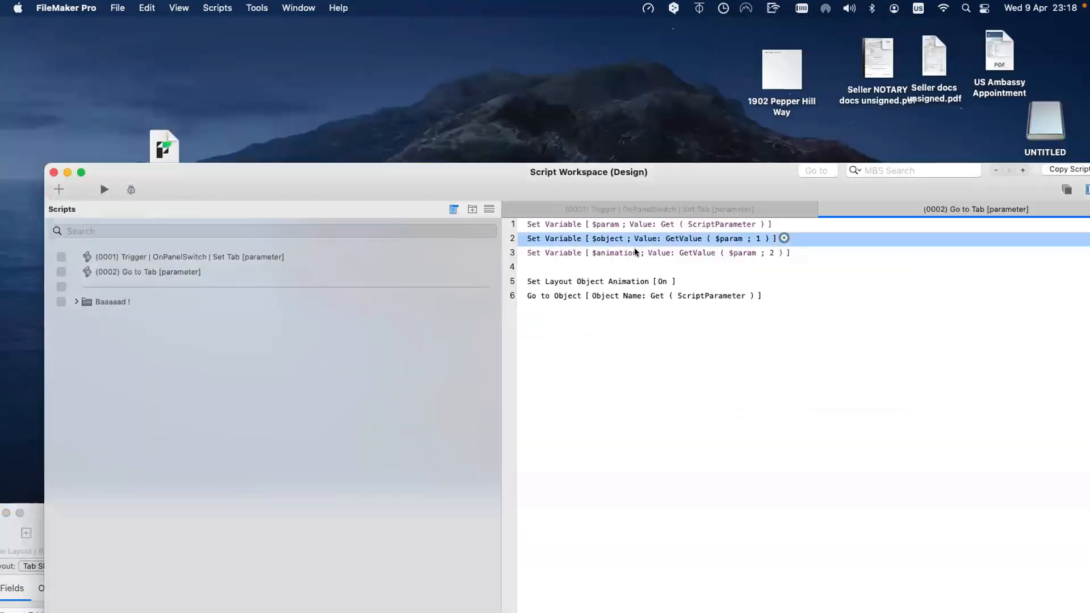
pyautogui.click(635, 252)
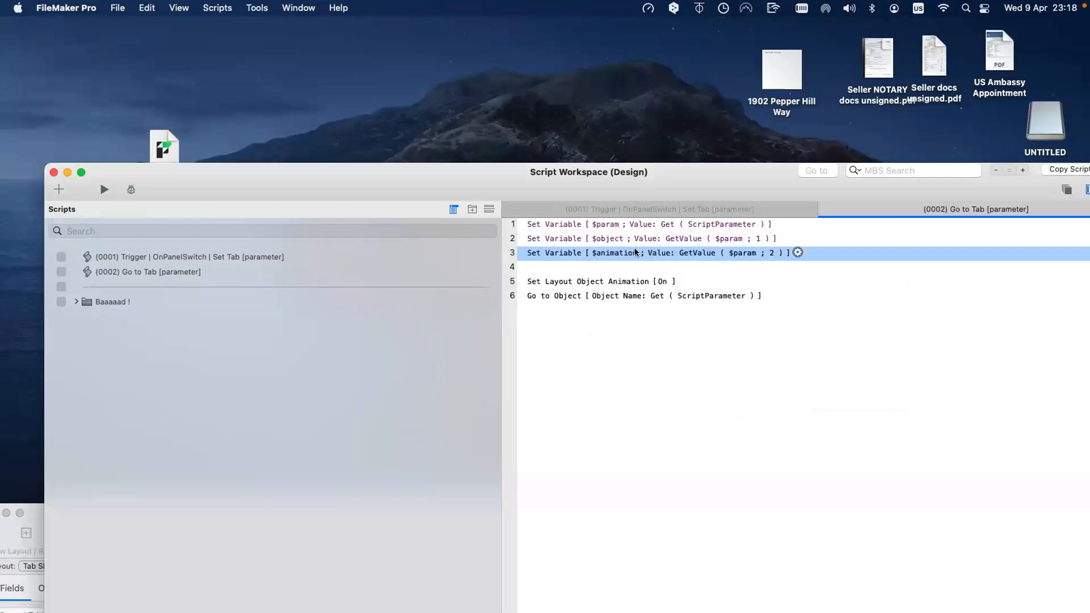
# Wrap the Set Layout Object Animation [ On ] step in an If [ $animation ] block and save the Go to Tab script
pyautogui.click(571, 270)
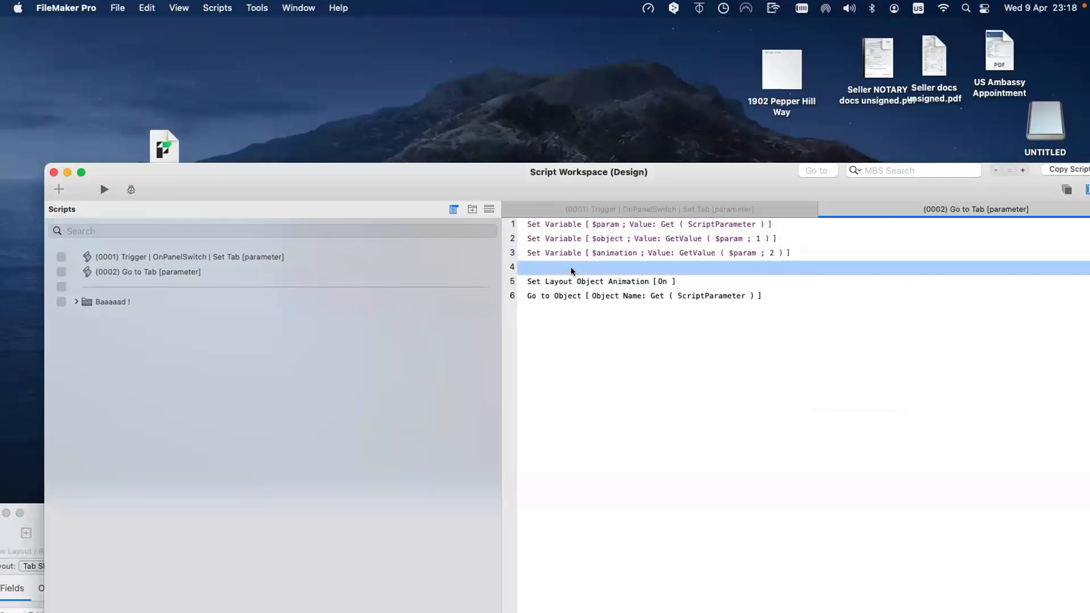
pyautogui.write('if')
pyautogui.press('Return')
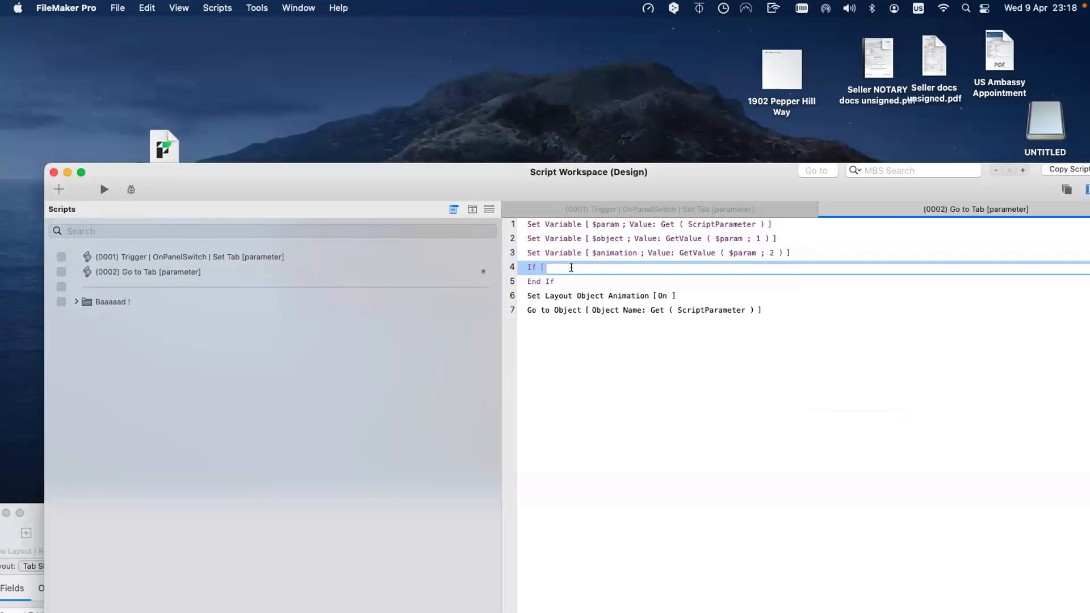
pyautogui.write('$animation')
pyautogui.moveTo(553, 294); pyautogui.dragTo(556, 277)
pyautogui.press('super+s')
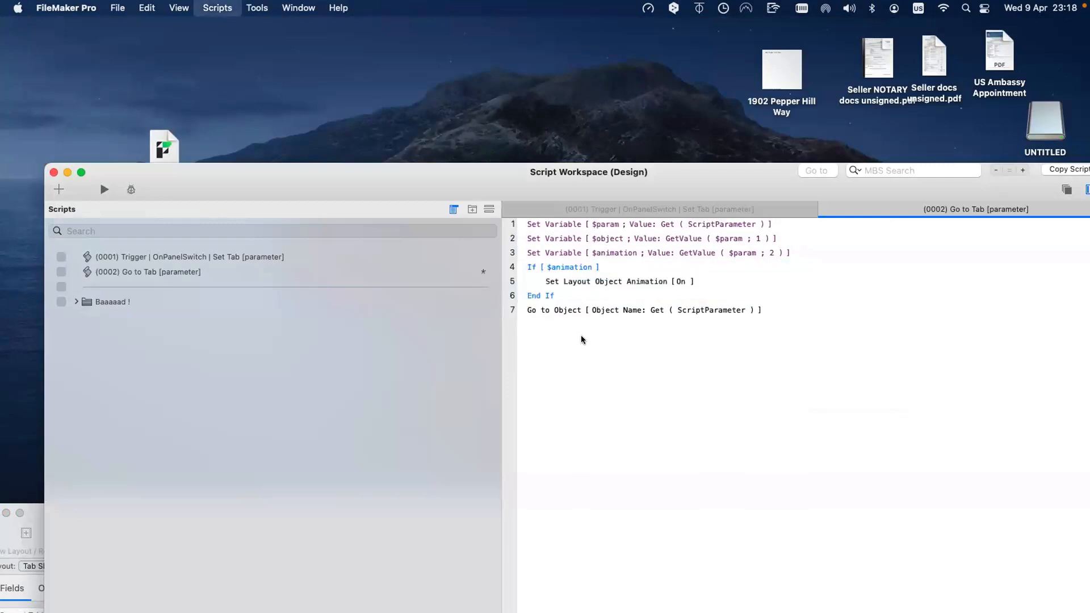
# Insert a blank line before and after the If [ $animation ] block and save the script
pyautogui.click(563, 296)
pyautogui.press('Return')
pyautogui.click(576, 254)
pyautogui.press('Return')
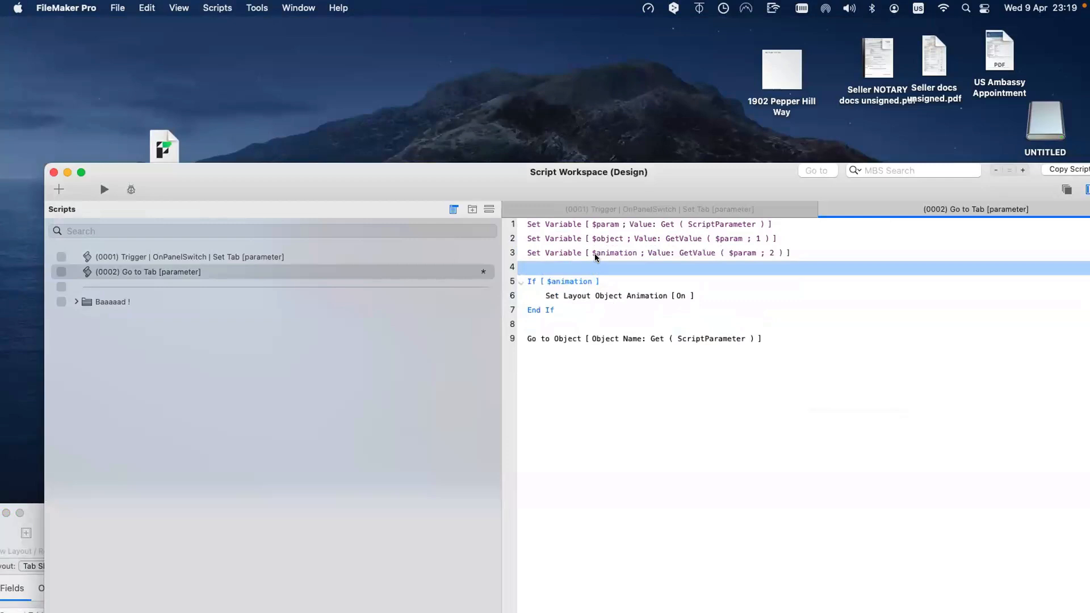
pyautogui.press('super+s')
# Set the object name of the Go to Object step to $object and save the script
pyautogui.click(565, 281)
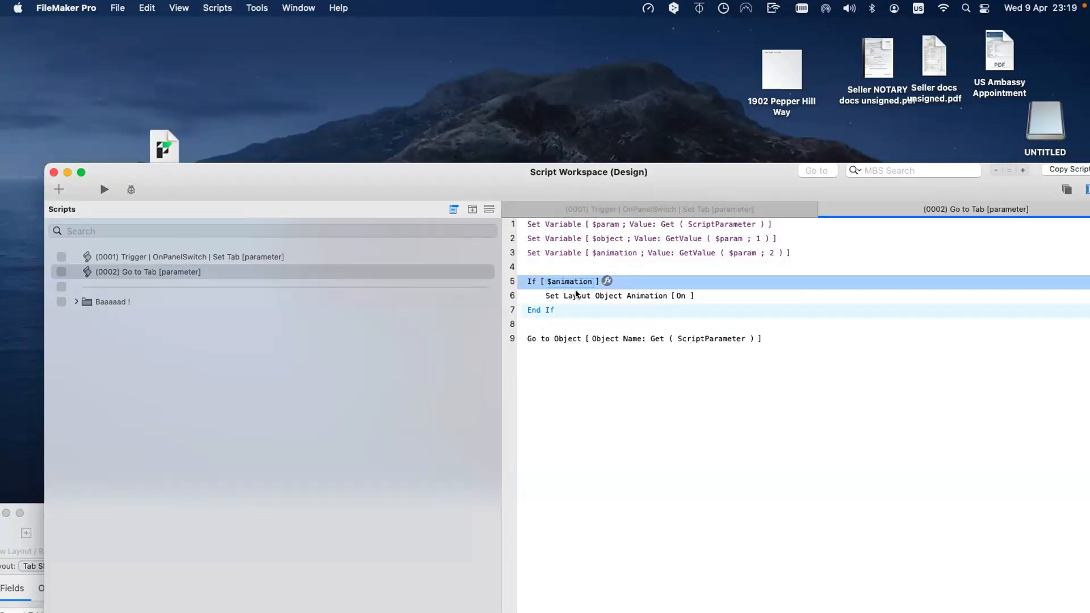
pyautogui.click(576, 294)
pyautogui.doubleClick(588, 337)
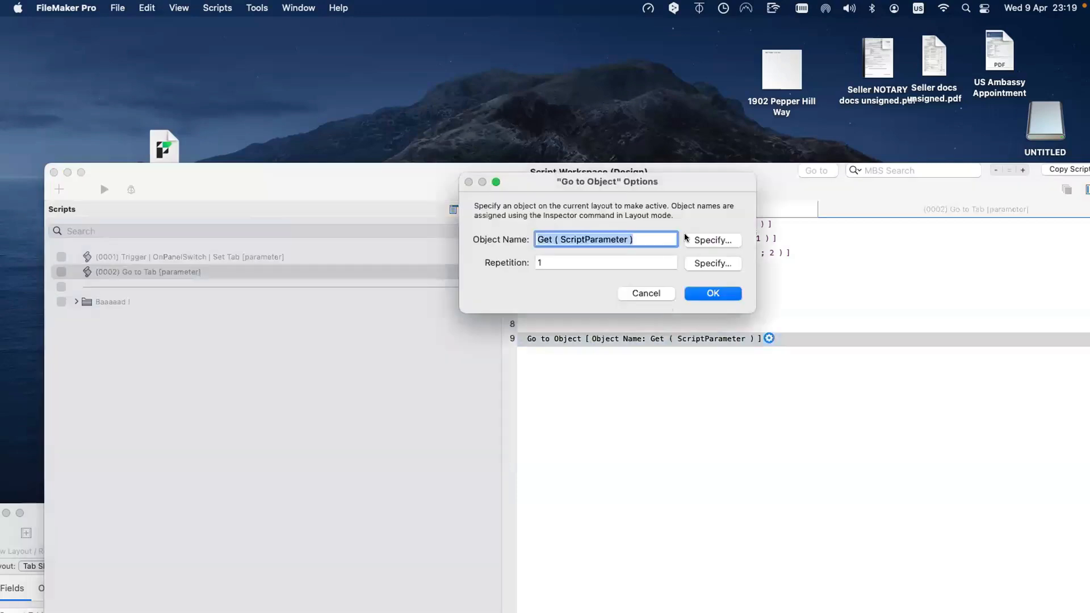
pyautogui.click(713, 241)
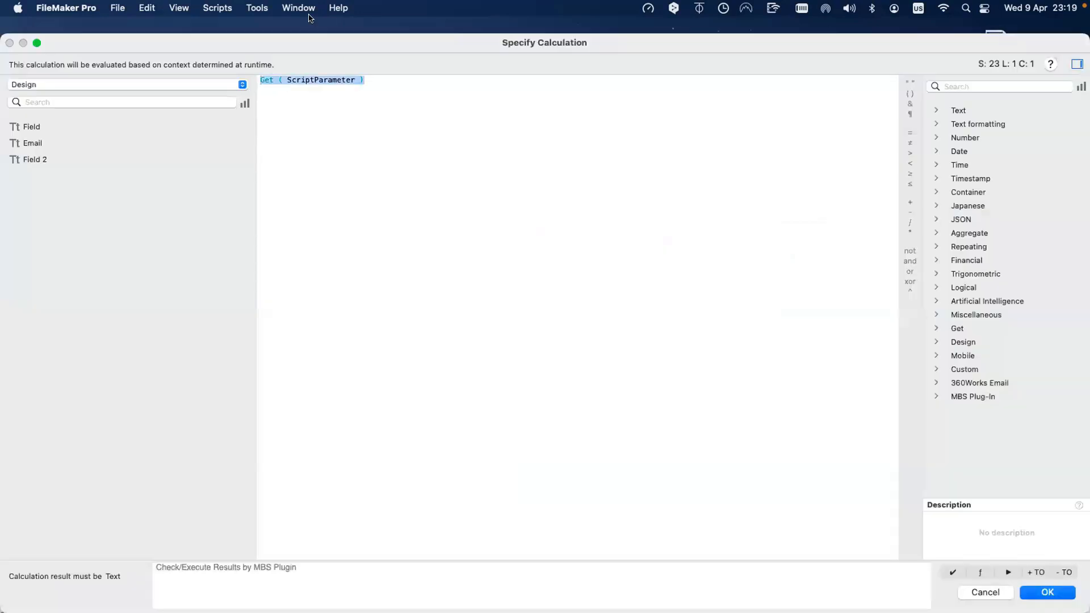
pyautogui.write('$ob')
pyautogui.press('Return')
pyautogui.press('Return')
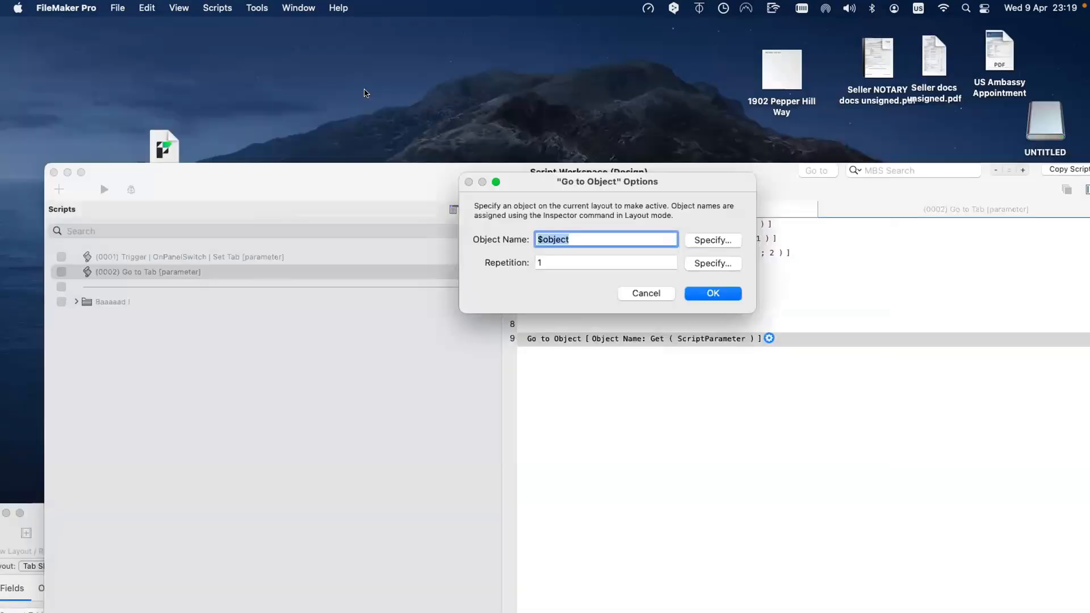
pyautogui.click(717, 294)
pyautogui.click(727, 426)
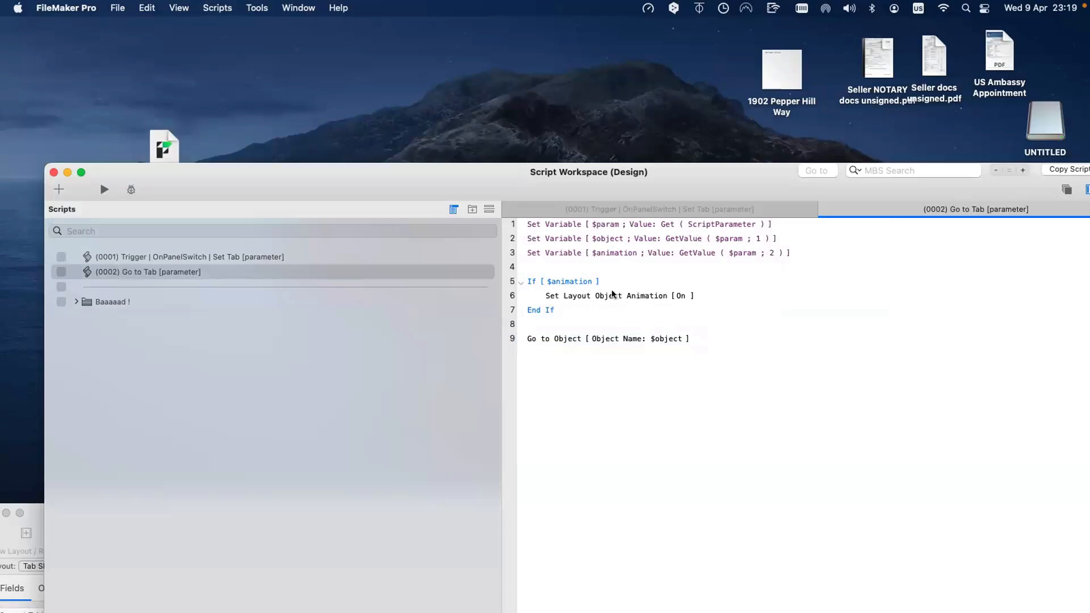
# Switch the layout to Browse mode, open the Script Debugger and run the script from the Tab 1 segment
pyautogui.moveTo(421, 179); pyautogui.dragTo(742, 367)
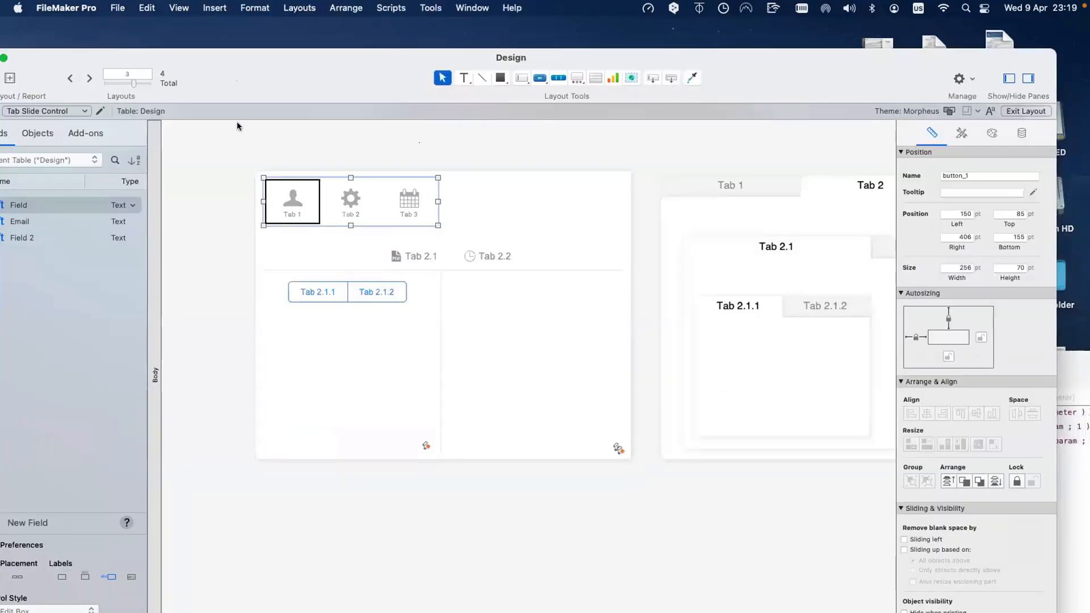
pyautogui.press('super+b')
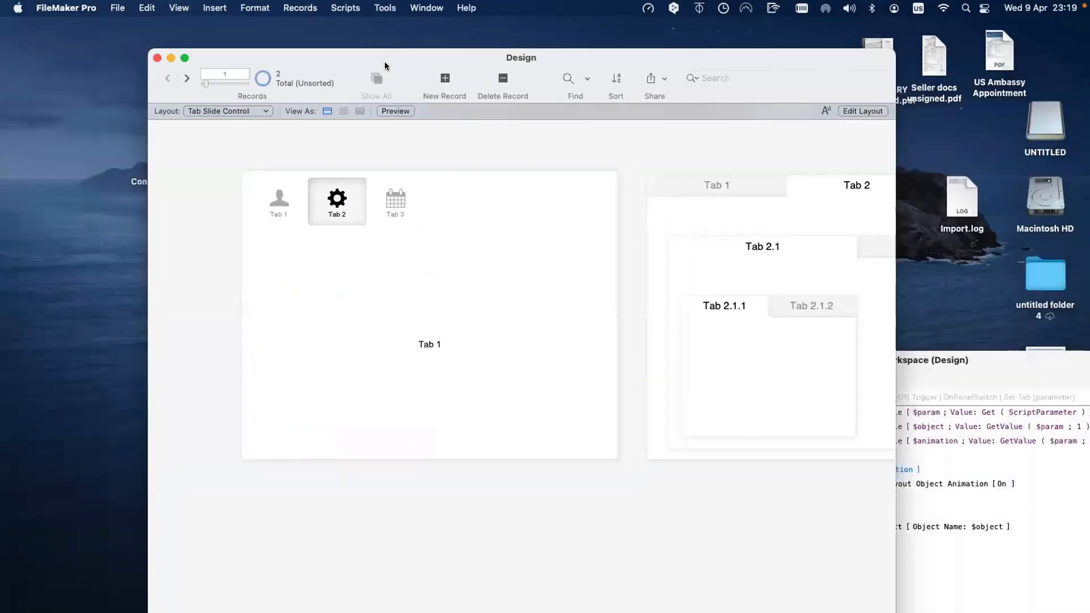
pyautogui.click(385, 7)
pyautogui.click(398, 29)
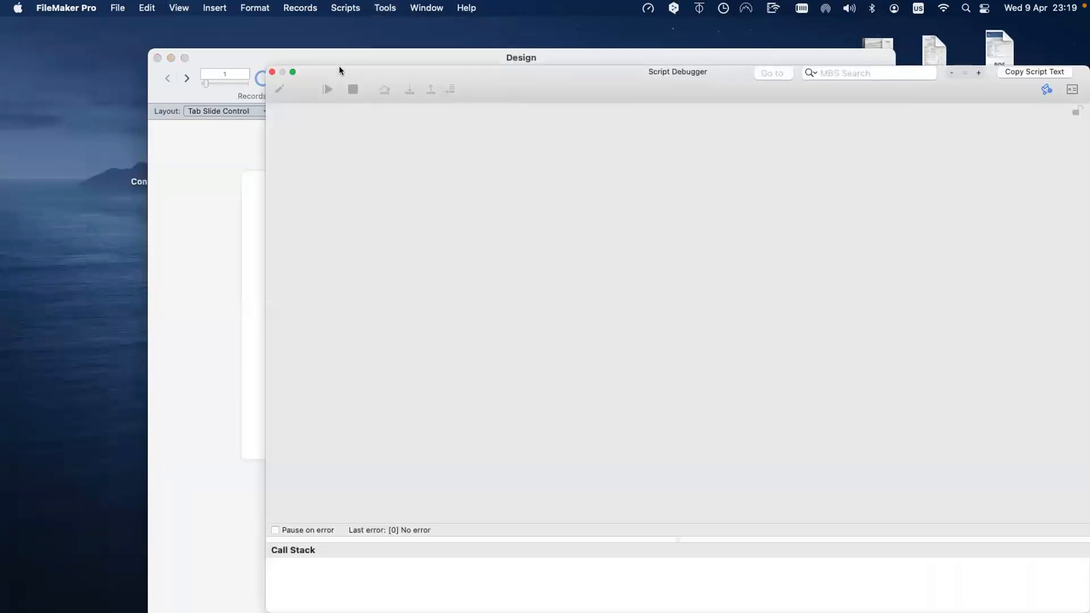
pyautogui.moveTo(339, 69); pyautogui.dragTo(444, 69)
pyautogui.click(279, 201)
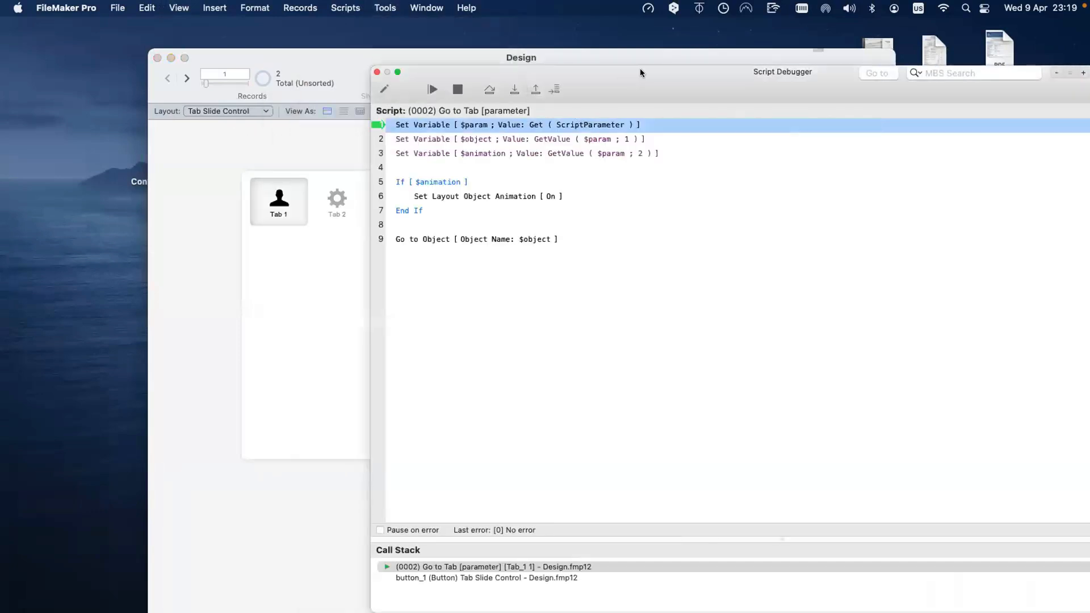
# Step through the three Set Variable steps up to the If step and open the Data Viewer
pyautogui.moveTo(640, 72); pyautogui.dragTo(379, 99)
pyautogui.click(324, 67)
pyautogui.click(324, 68)
pyautogui.click(325, 68)
pyautogui.click(887, 105)
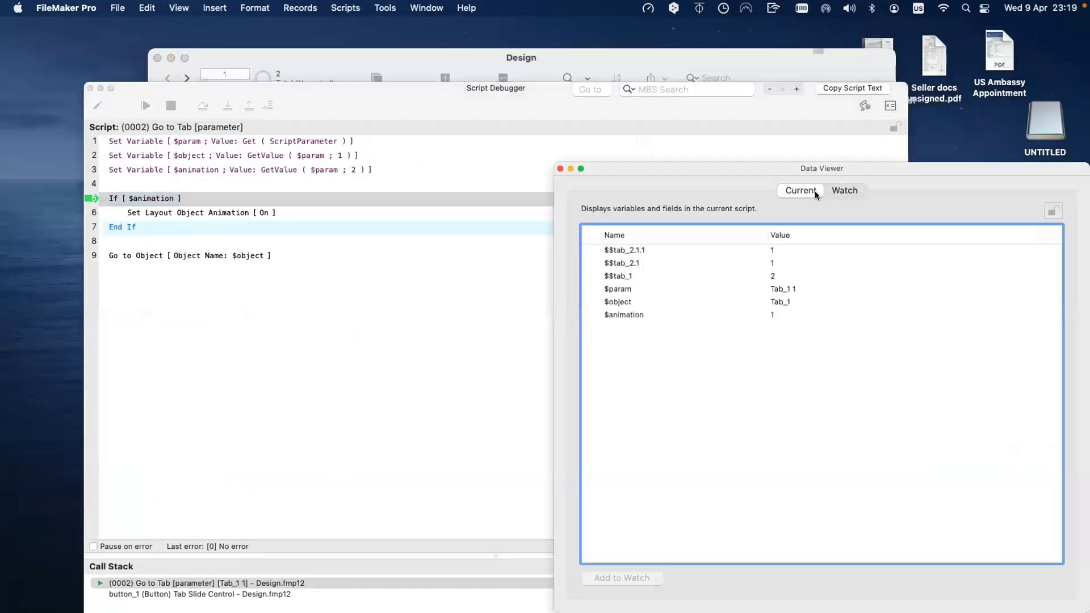
# Inspect the full value of $param and compare it with $object and $animation in the Data Viewer
pyautogui.doubleClick(799, 288)
pyautogui.click(49, 97)
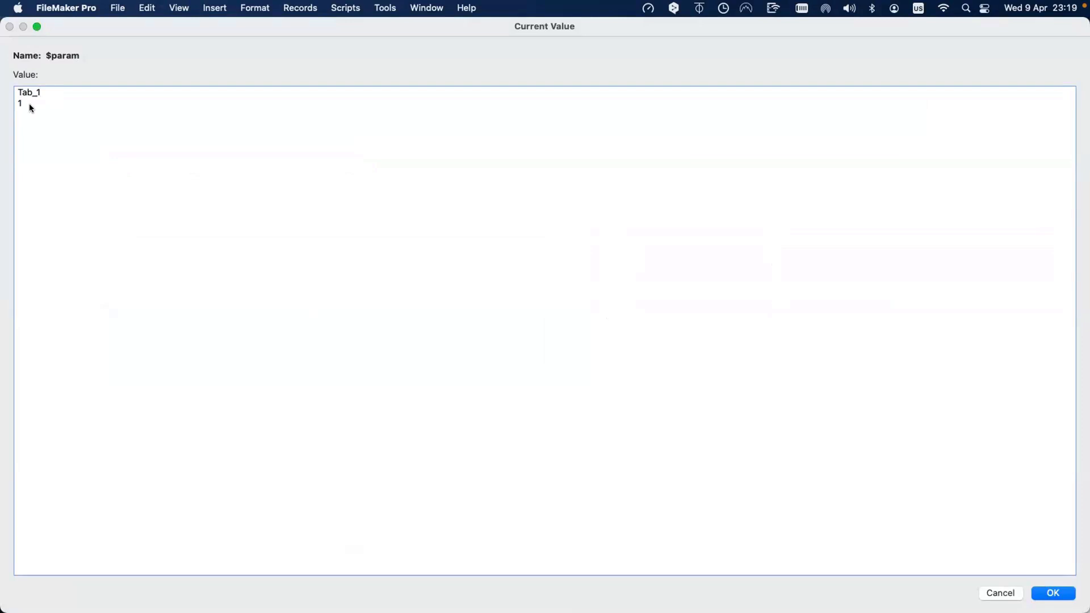
pyautogui.press('Escape')
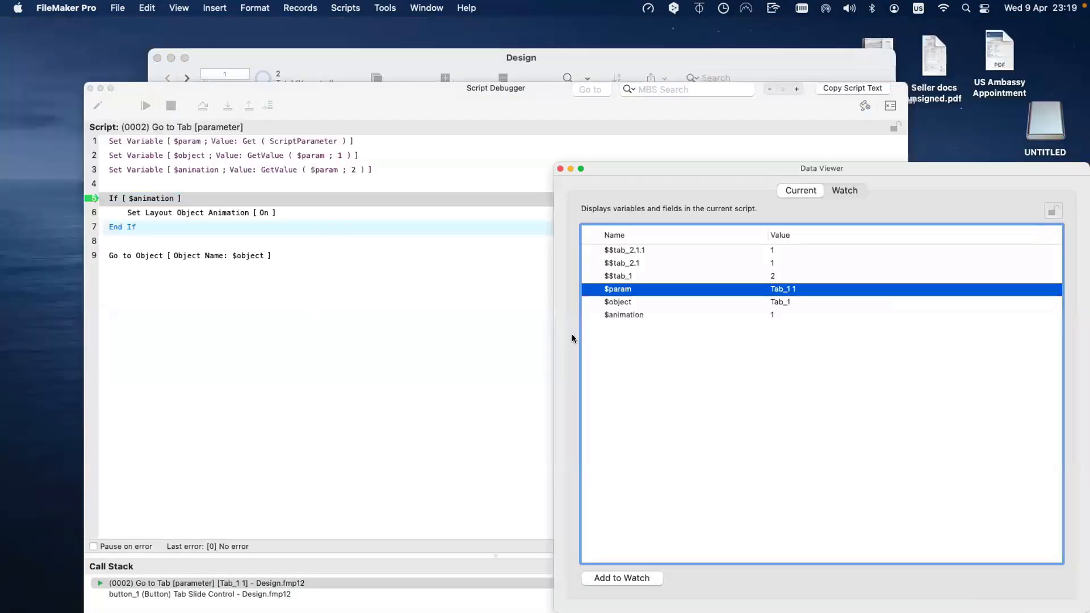
pyautogui.click(658, 302)
pyautogui.click(661, 315)
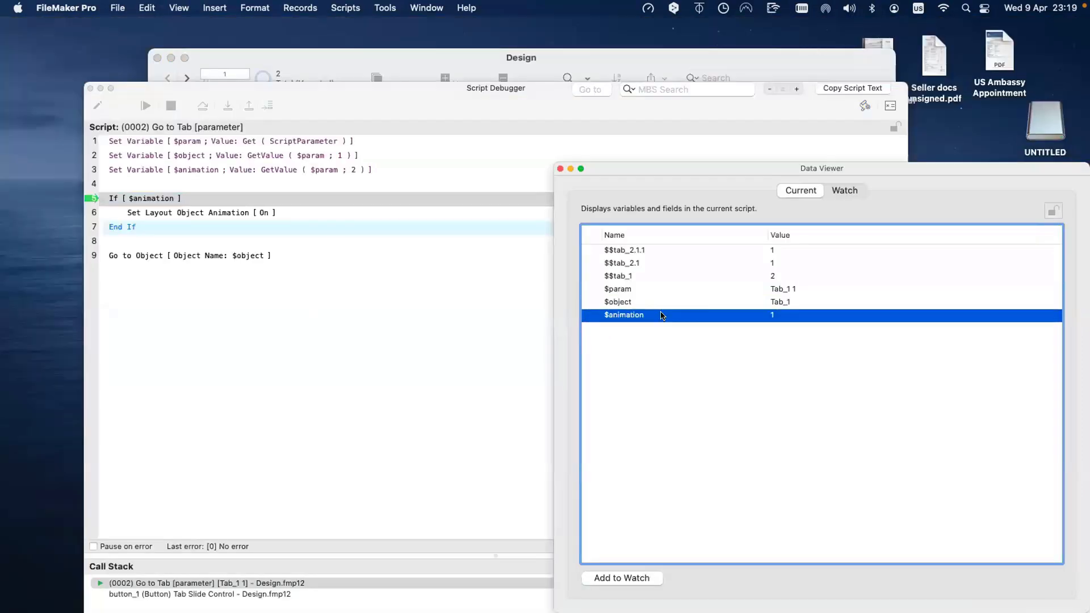
pyautogui.click(659, 315)
pyautogui.click(652, 303)
pyautogui.click(649, 315)
pyautogui.click(649, 290)
pyautogui.click(649, 315)
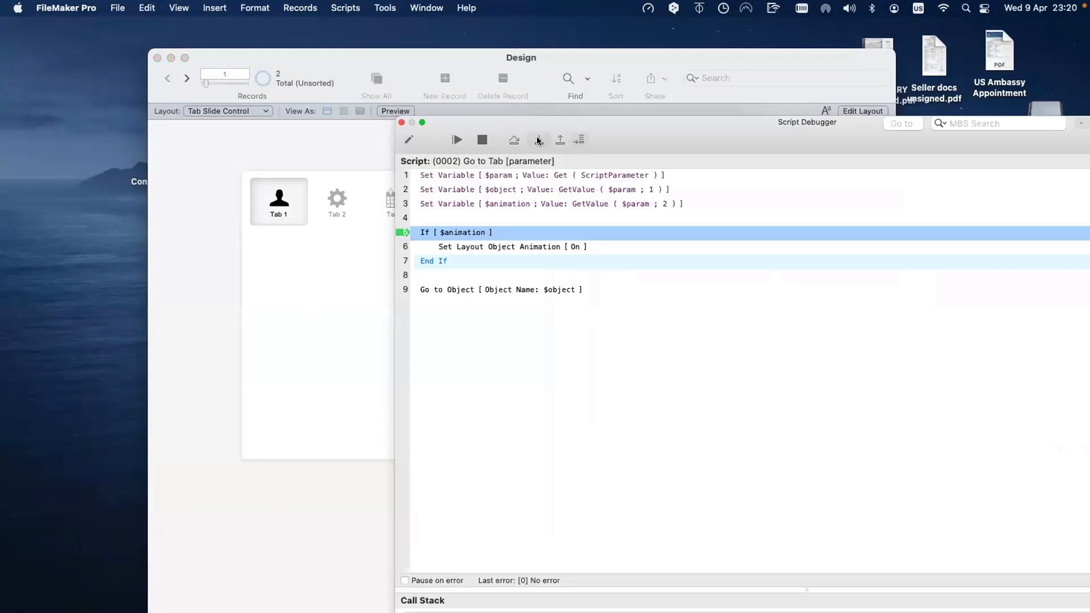
# Step through the rest of the Go to Tab script and close the Script Debugger
pyautogui.click(539, 140)
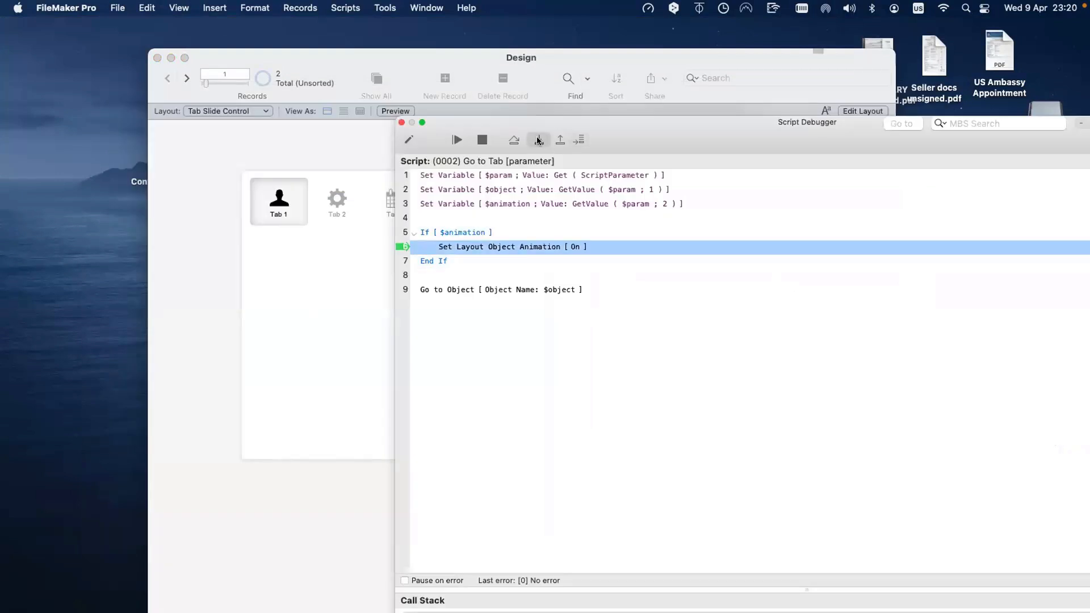
pyautogui.click(539, 140)
pyautogui.click(538, 141)
pyautogui.click(538, 140)
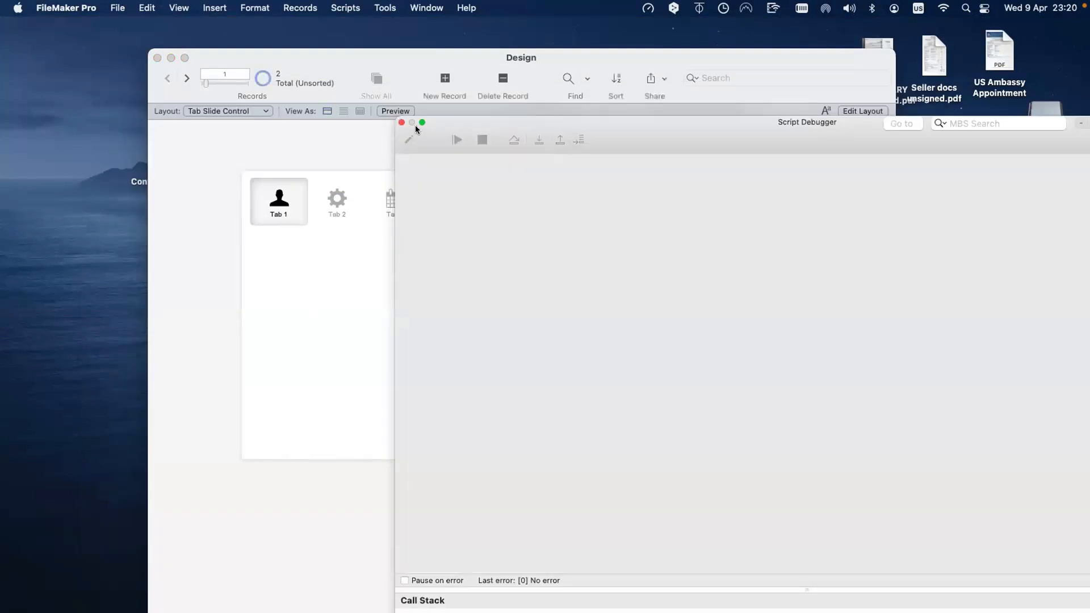
pyautogui.click(401, 121)
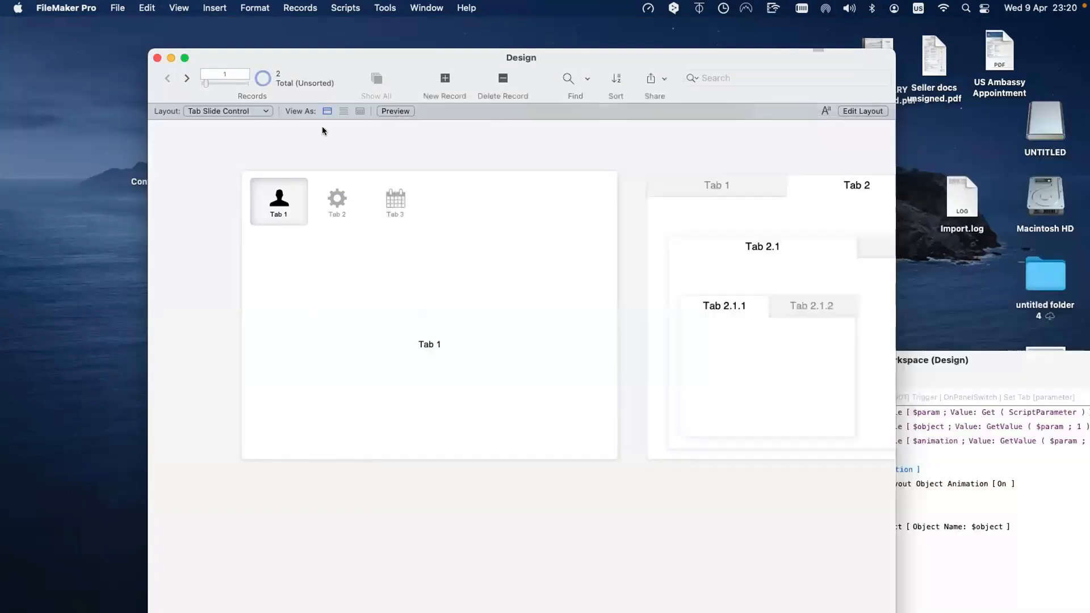
# Test tab switching with the Tab 1, Tab 2 and Tab 3 segments and with the nested Tab 2.1 and Tab 2.2 segments
pyautogui.click(330, 194)
pyautogui.click(391, 200)
pyautogui.click(340, 202)
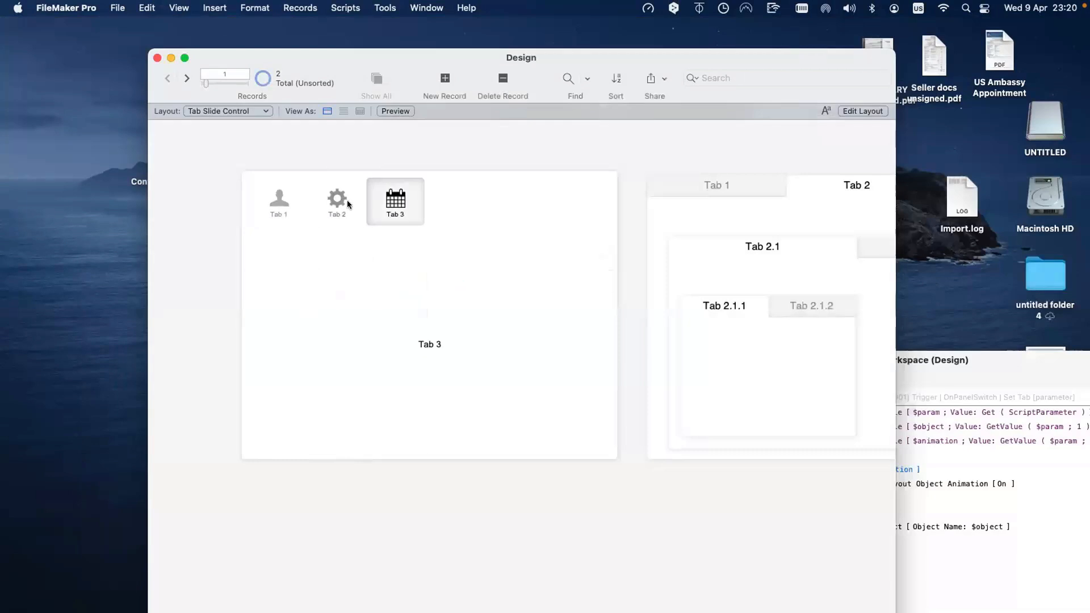
pyautogui.click(286, 202)
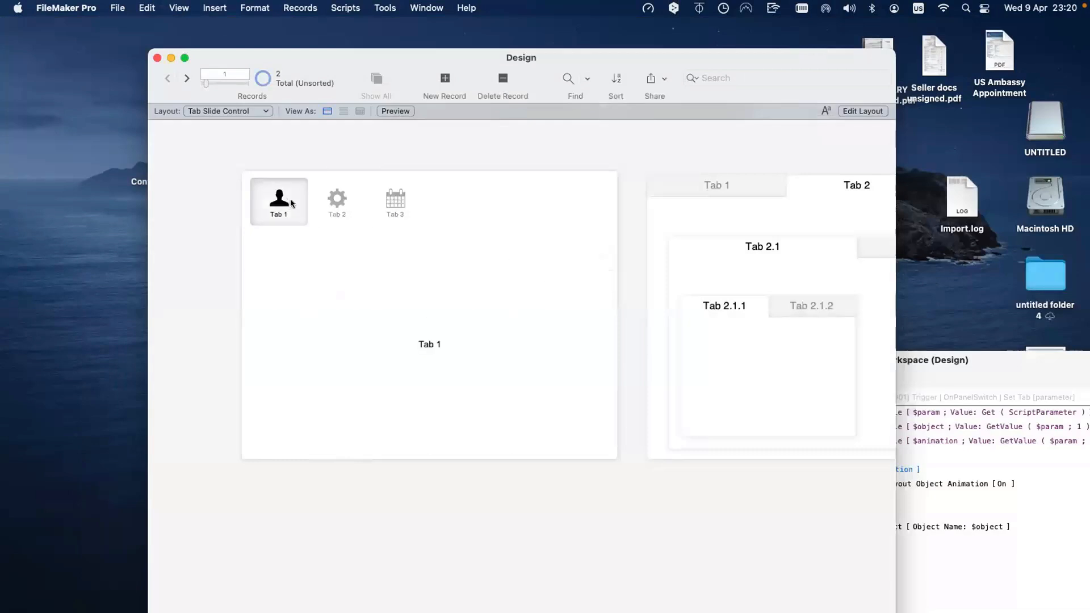
pyautogui.click(332, 200)
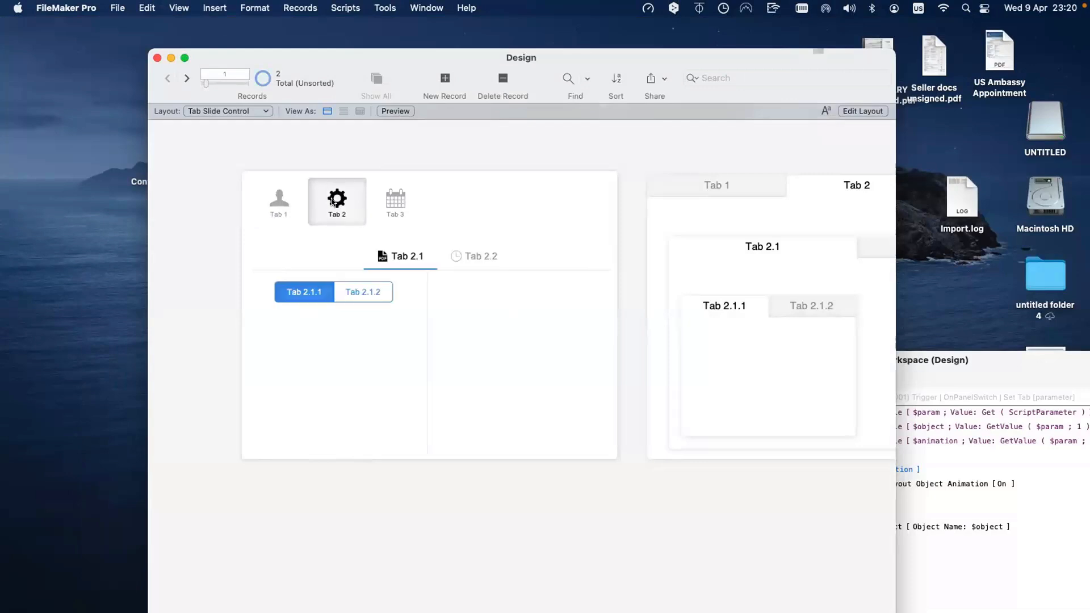
pyautogui.click(473, 257)
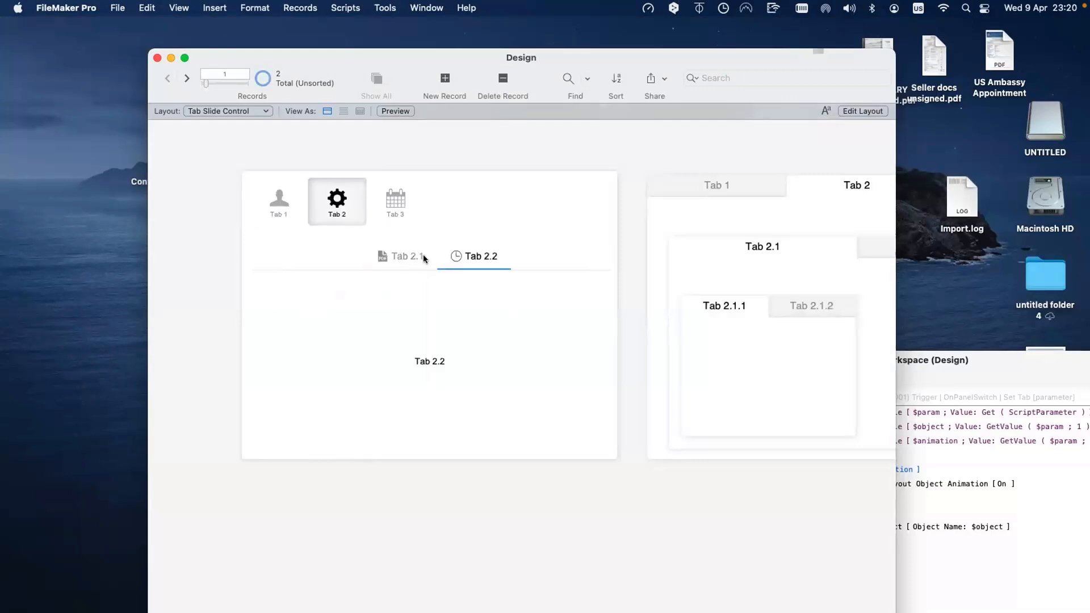
pyautogui.click(420, 255)
pyautogui.click(460, 254)
pyautogui.click(407, 252)
# In Layout mode, compare the script parameters of the Tab 2.1 and Tab 2 segments and bring up the Go to Tab script
pyautogui.press('super+l')
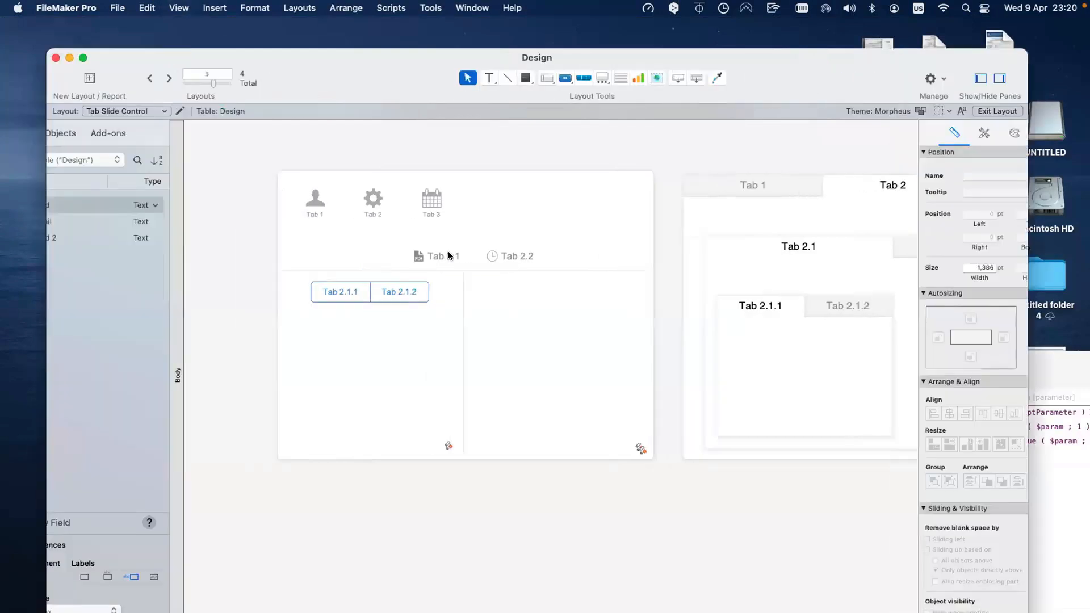
pyautogui.click(449, 255)
pyautogui.doubleClick(448, 256)
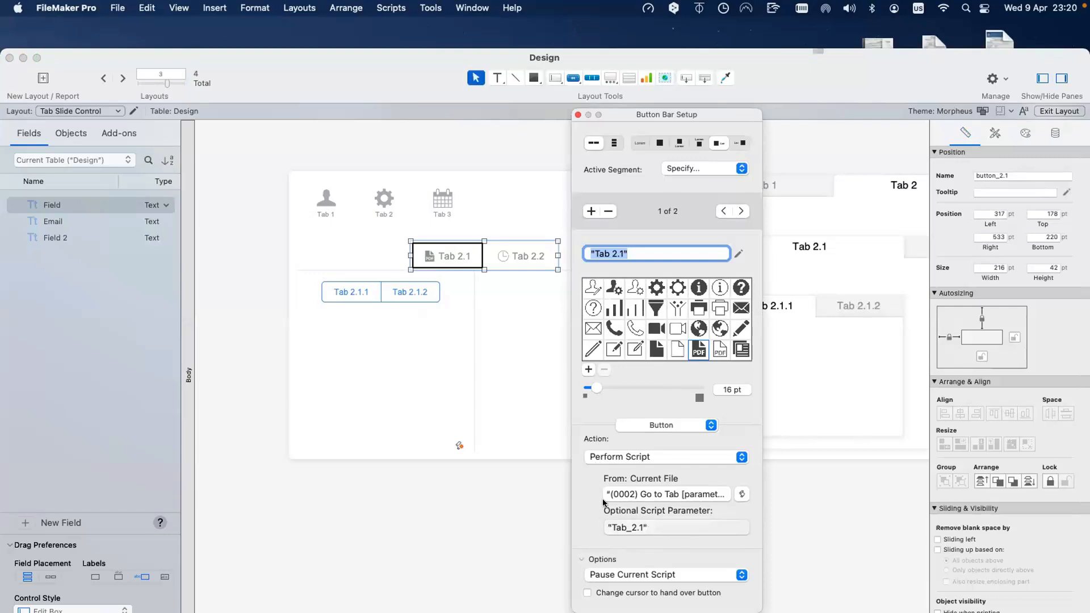
pyautogui.click(379, 195)
pyautogui.doubleClick(386, 194)
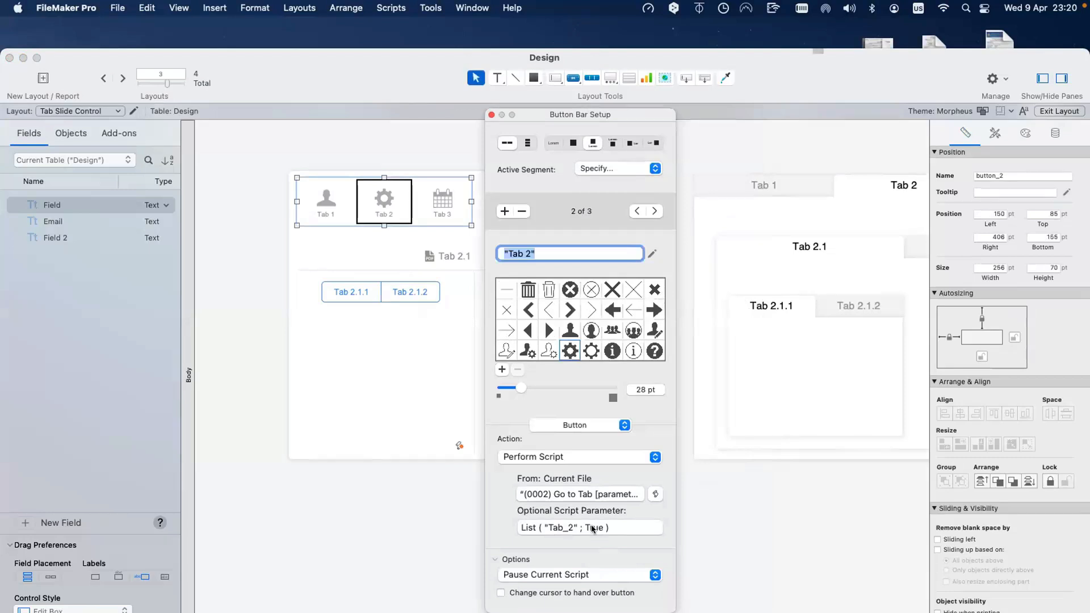
pyautogui.press('Escape')
pyautogui.press('super+shift+s')
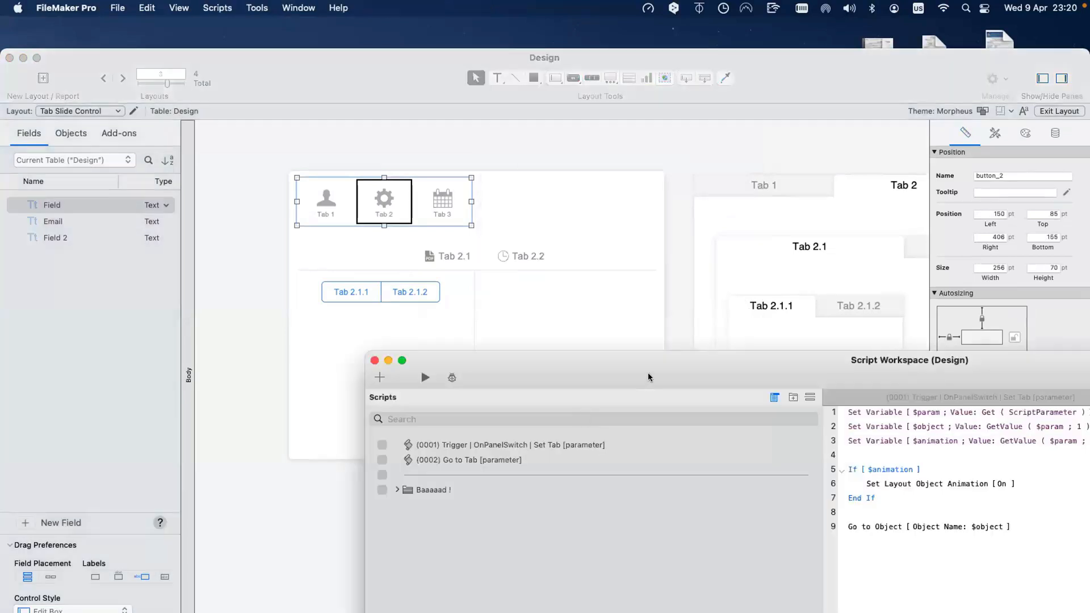
# Return to Browse mode, open the Script Debugger and run the script from the Tab 2.2 segment
pyautogui.click(570, 258)
pyautogui.press('super+b')
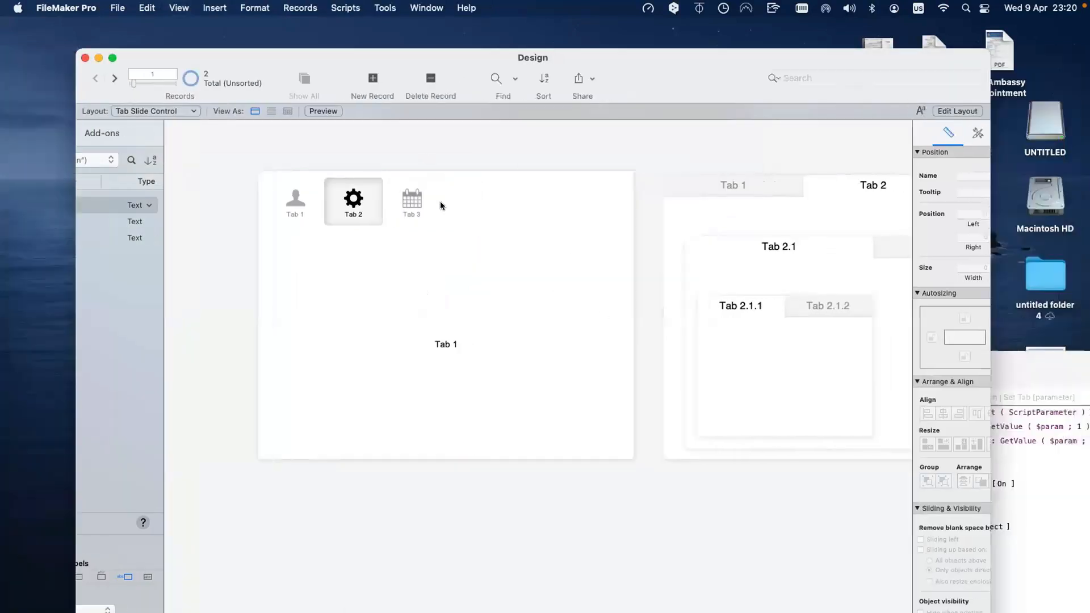
pyautogui.click(423, 7)
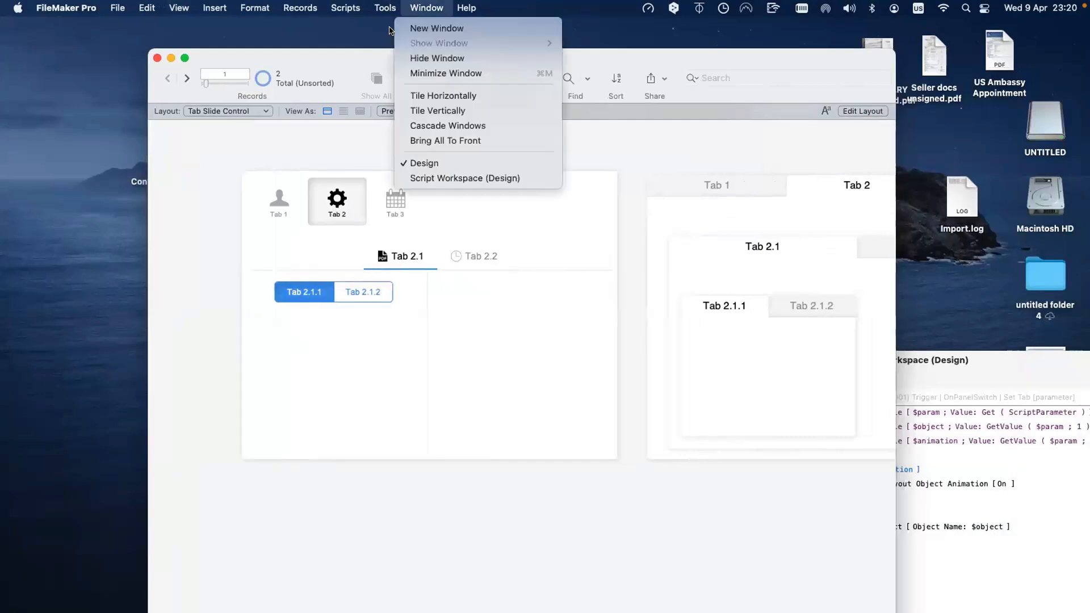
pyautogui.click(398, 27)
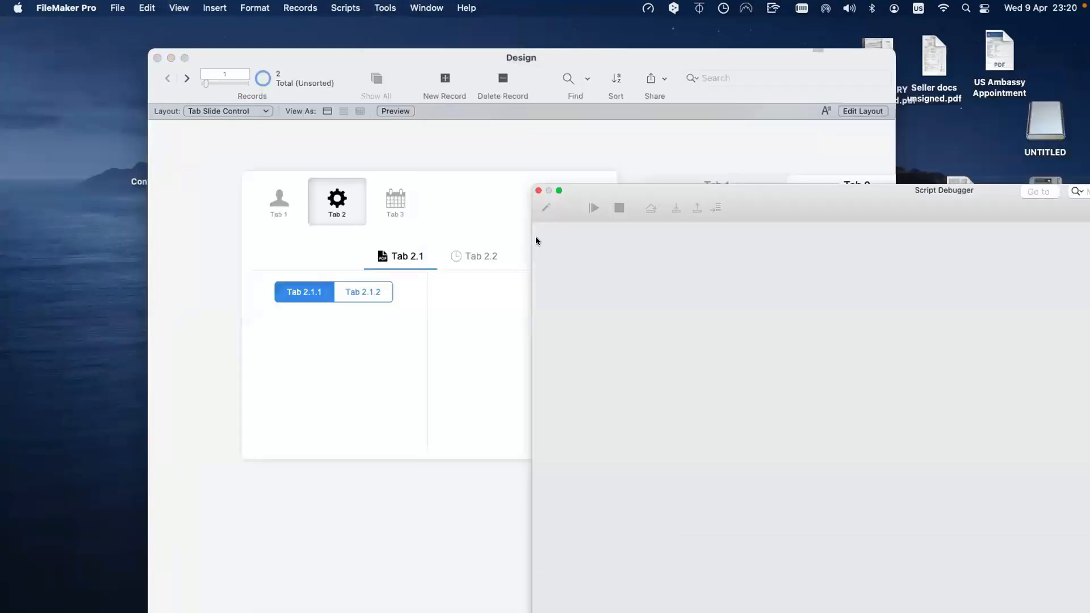
pyautogui.click(482, 256)
pyautogui.moveTo(632, 192); pyautogui.dragTo(480, 163)
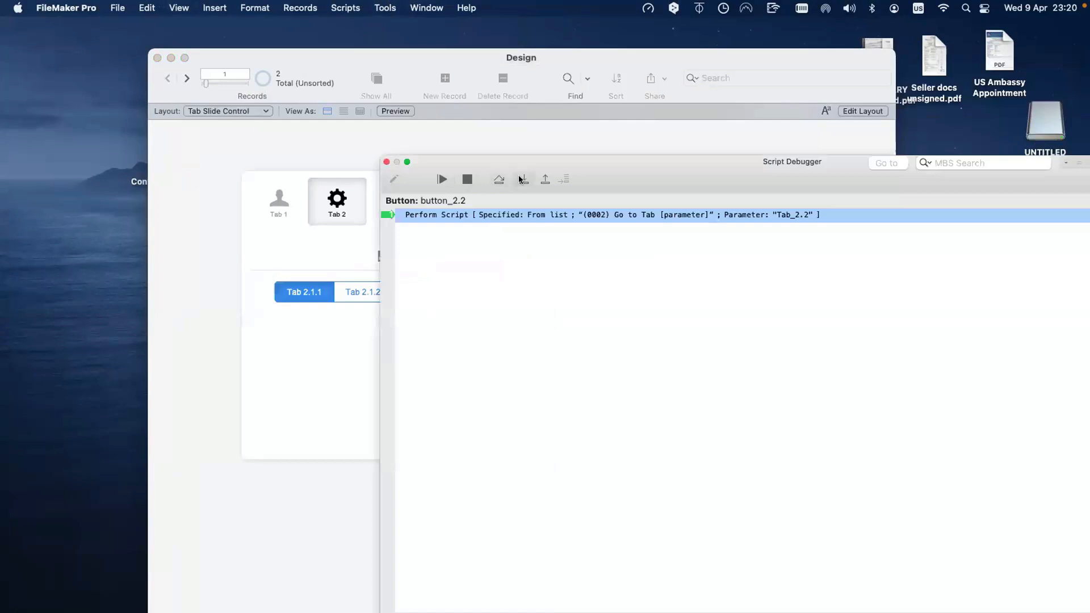
# Step the Tab 2.2 run up to the If [ $animation ] step, examine its variables in the Data Viewer and close the viewer
pyautogui.click(520, 180)
pyautogui.click(521, 180)
pyautogui.click(525, 179)
pyautogui.moveTo(643, 170); pyautogui.dragTo(323, 184)
pyautogui.click(206, 194)
pyautogui.click(867, 193)
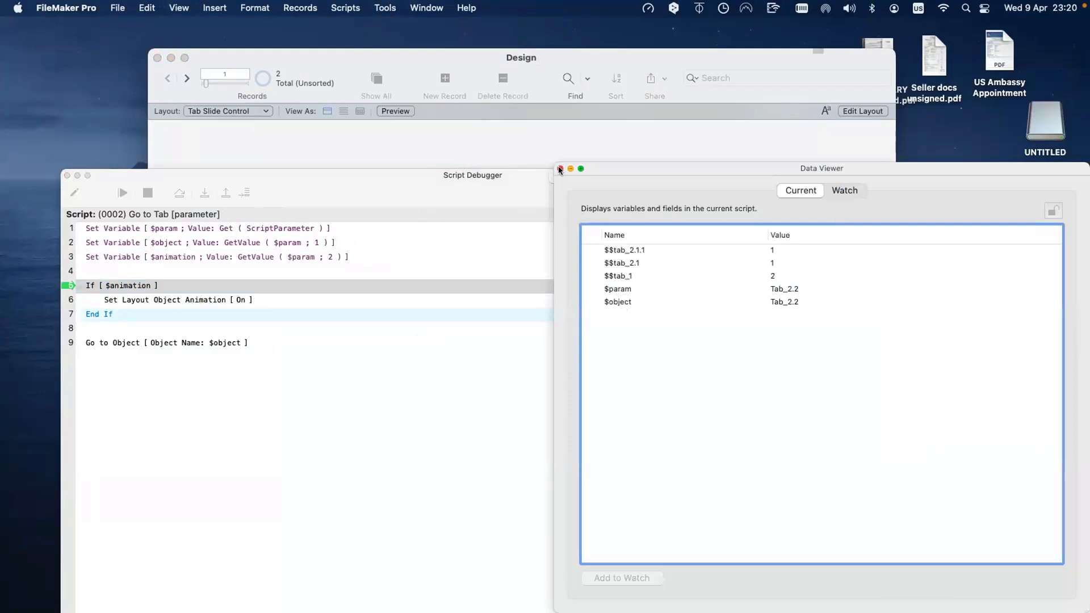
pyautogui.press('super+w')
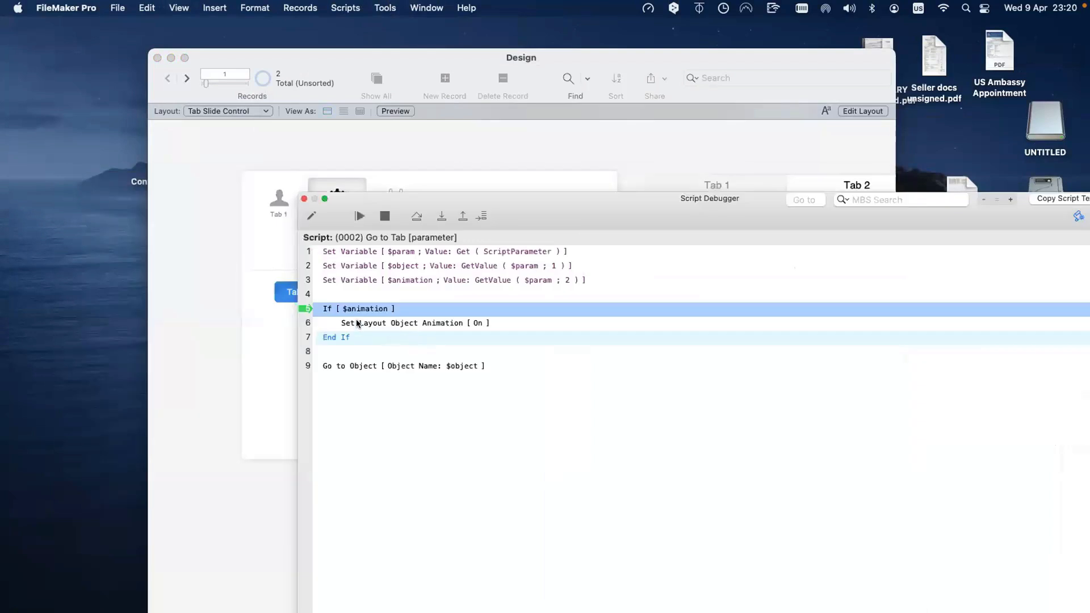
# Step the Go to Tab run past the If block, review its animation steps against the layout and close the Script Debugger
pyautogui.click(442, 217)
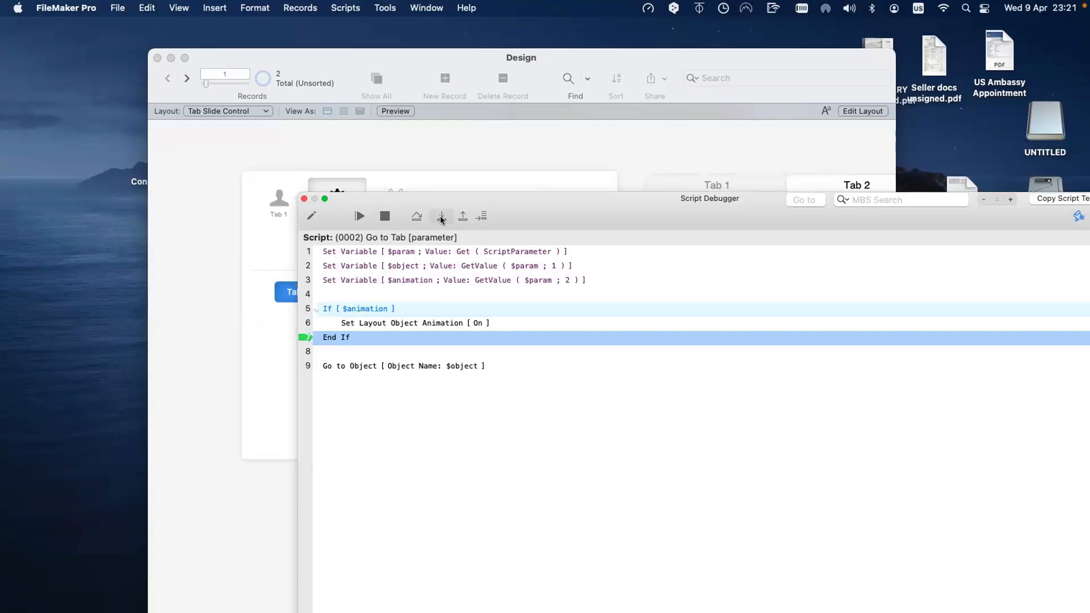
pyautogui.click(452, 218)
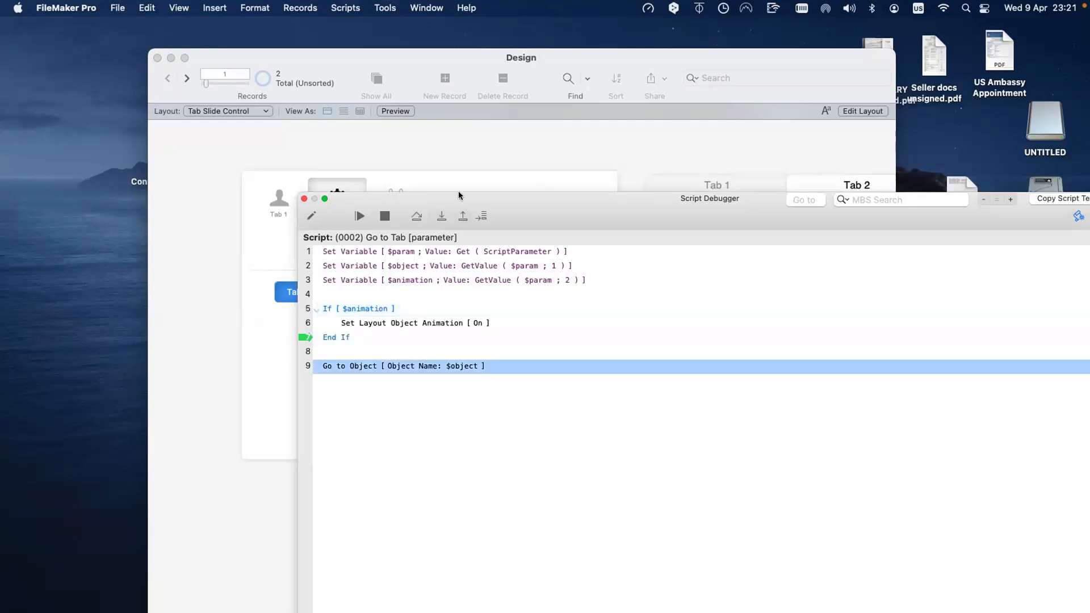
pyautogui.moveTo(460, 197); pyautogui.dragTo(680, 204)
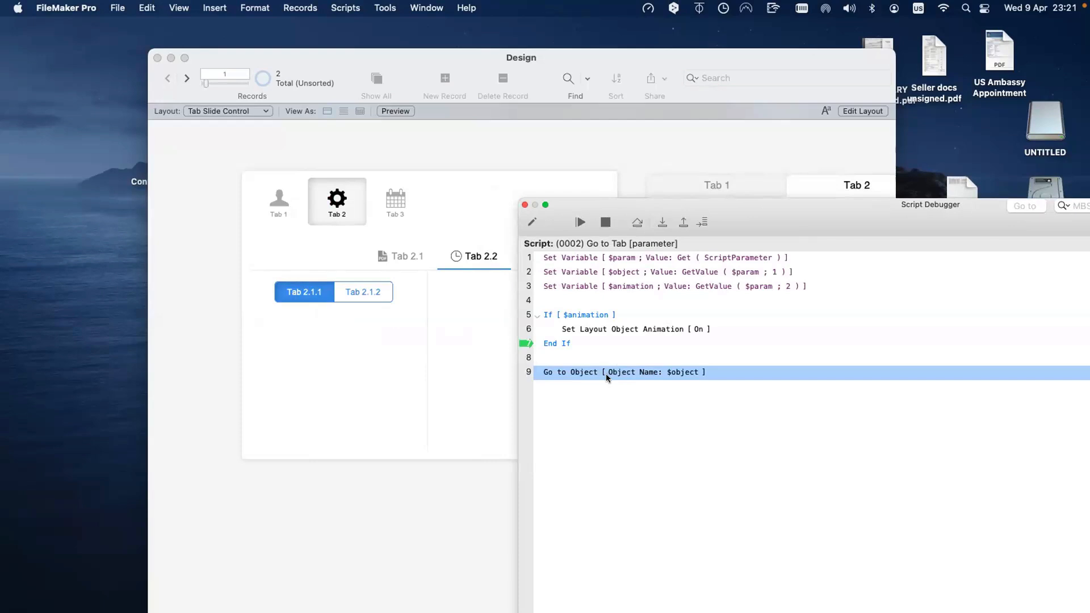
pyautogui.click(574, 329)
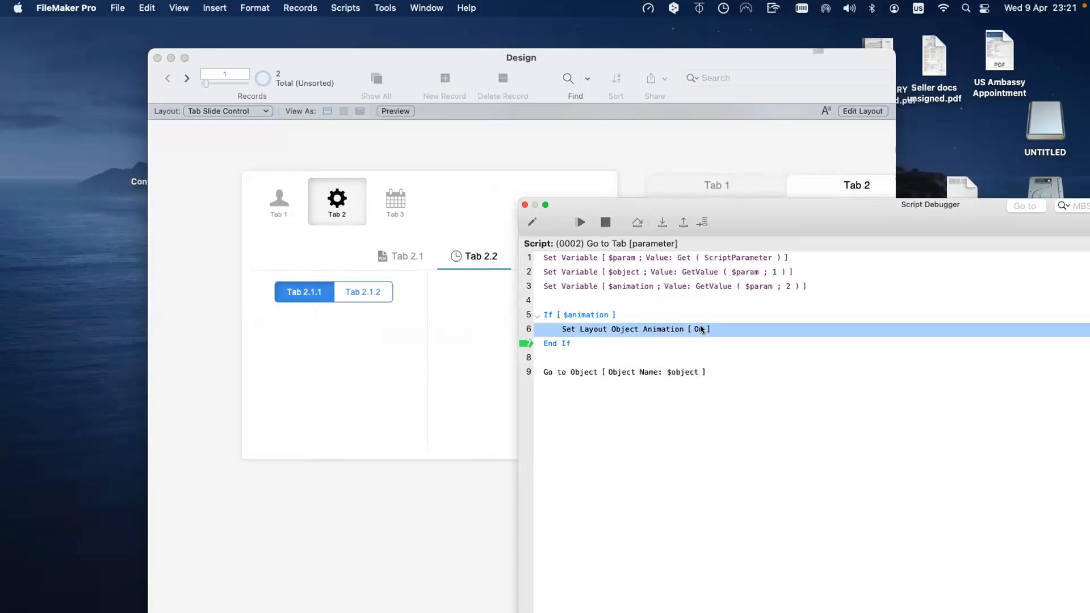
pyautogui.click(550, 315)
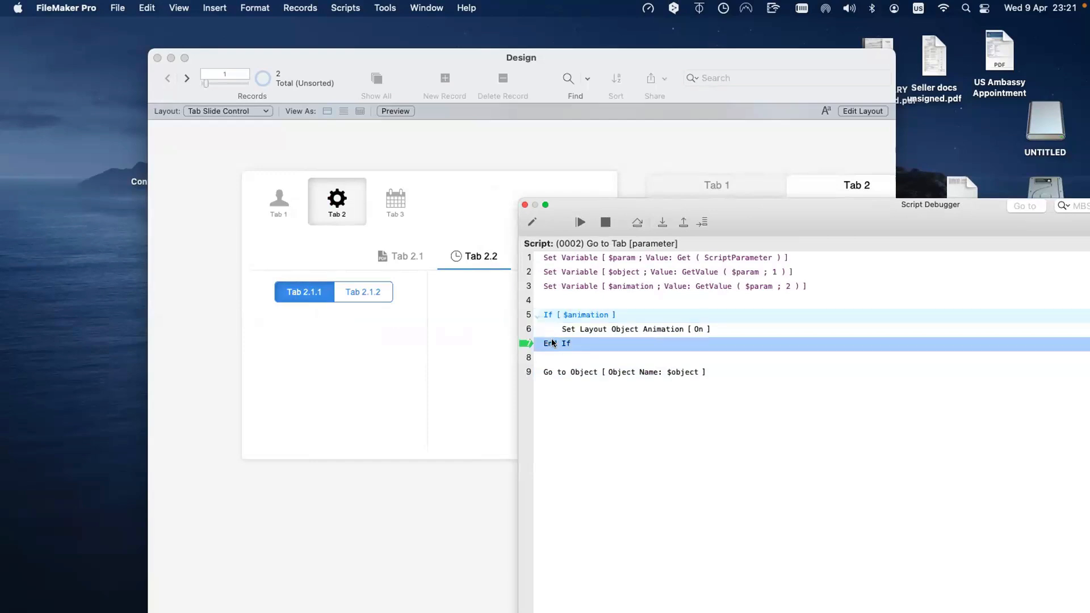
pyautogui.click(580, 286)
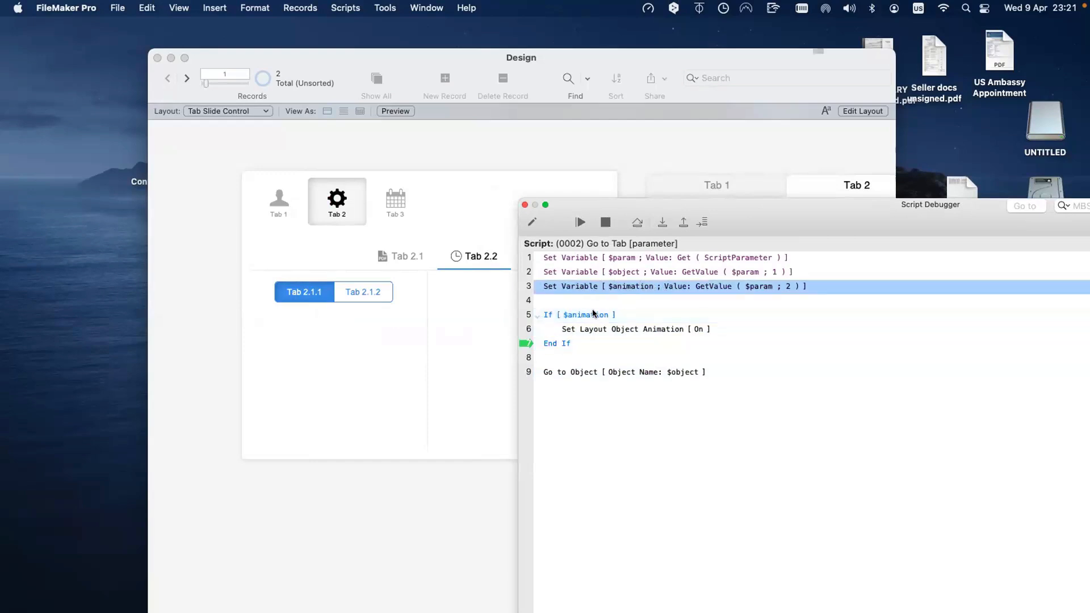
pyautogui.click(525, 204)
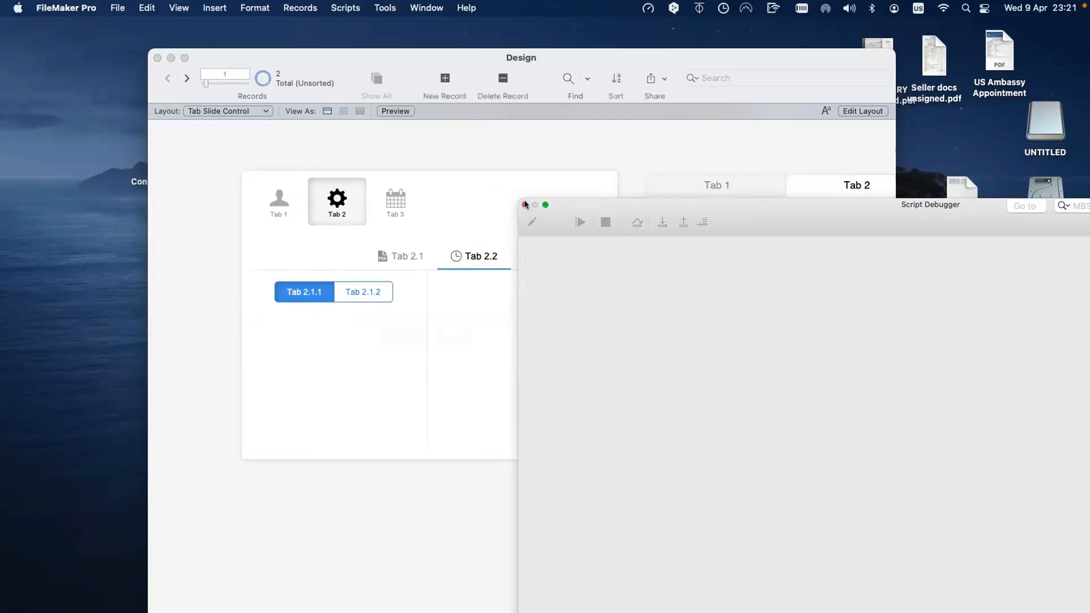
# Test the slide animation by switching among the main tabs and between Tab 2.1 and Tab 2.2, ending on Tab 2
pyautogui.click(397, 190)
pyautogui.click(313, 202)
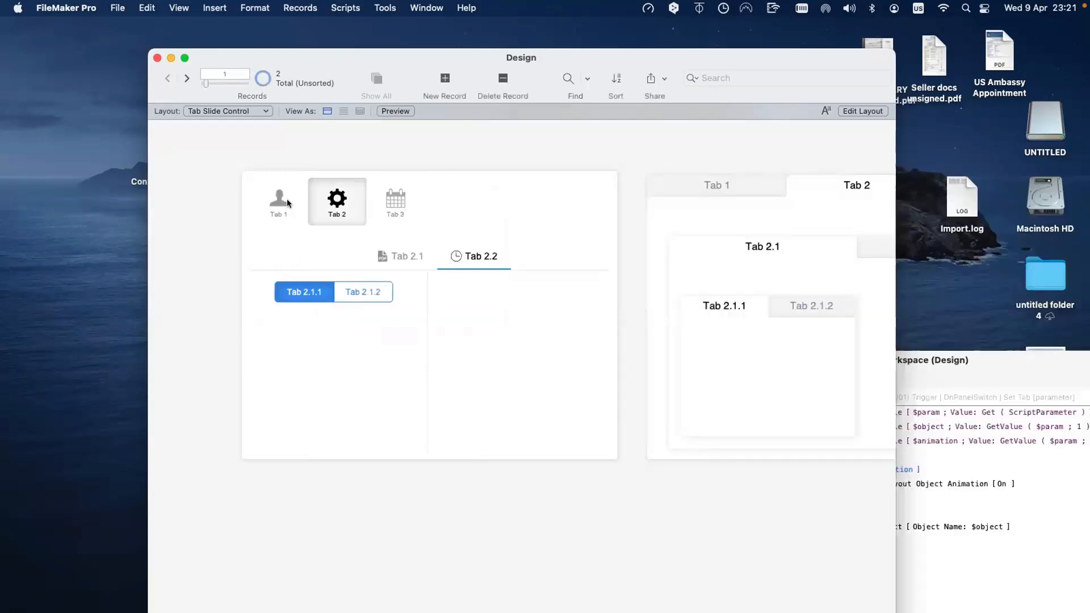
pyautogui.click(303, 202)
pyautogui.click(313, 202)
pyautogui.click(405, 255)
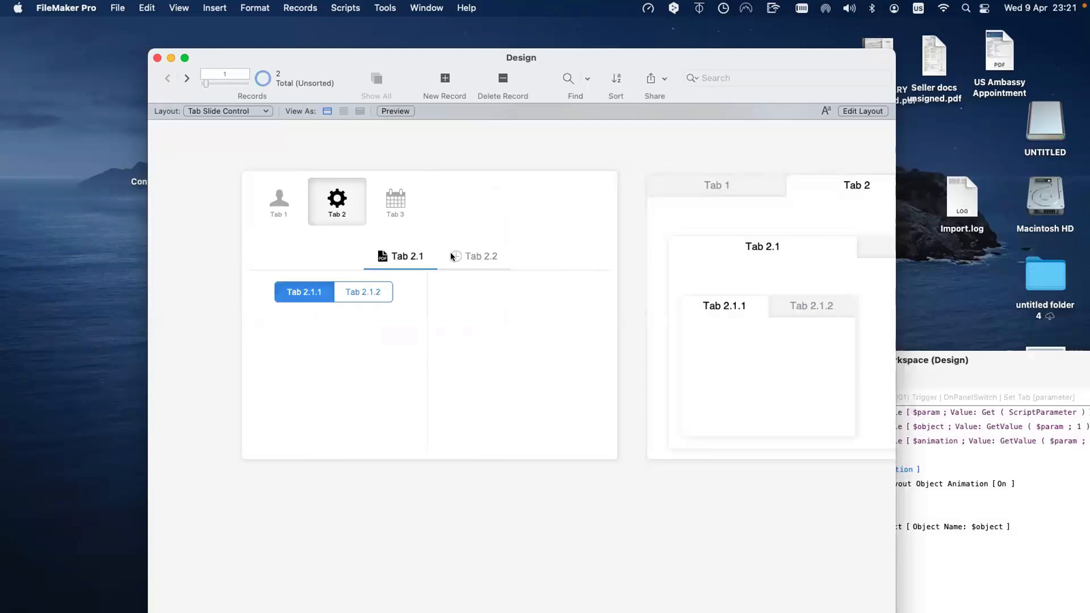
pyautogui.click(465, 254)
pyautogui.click(411, 256)
pyautogui.click(476, 255)
pyautogui.click(398, 210)
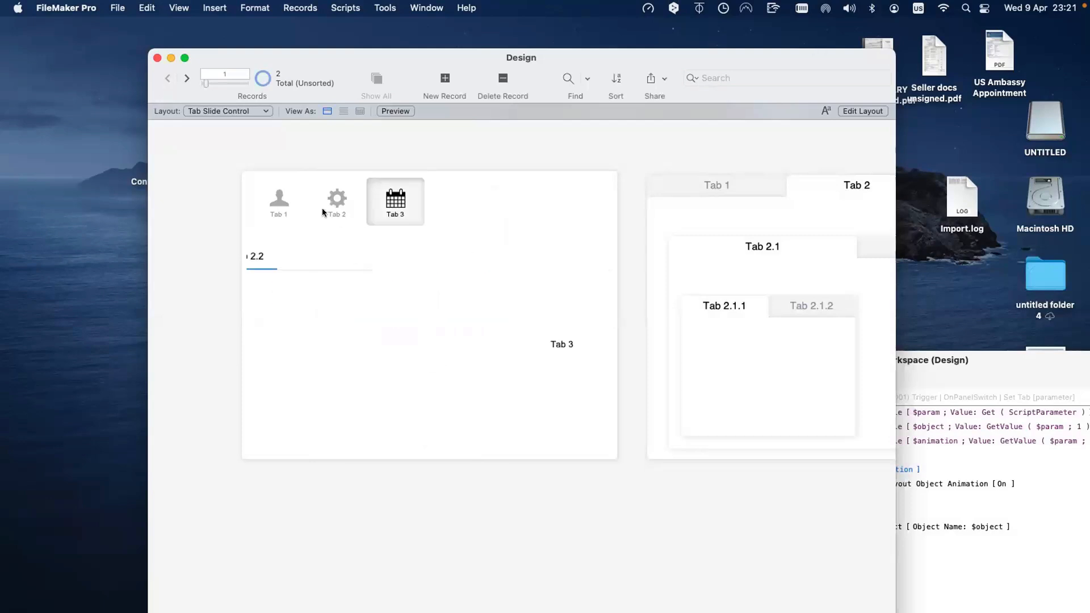
pyautogui.click(322, 208)
# Bring the Script Workspace in front of the layout and examine the If [ $animation ] block of the Go to Tab script
pyautogui.moveTo(917, 366); pyautogui.dragTo(649, 210)
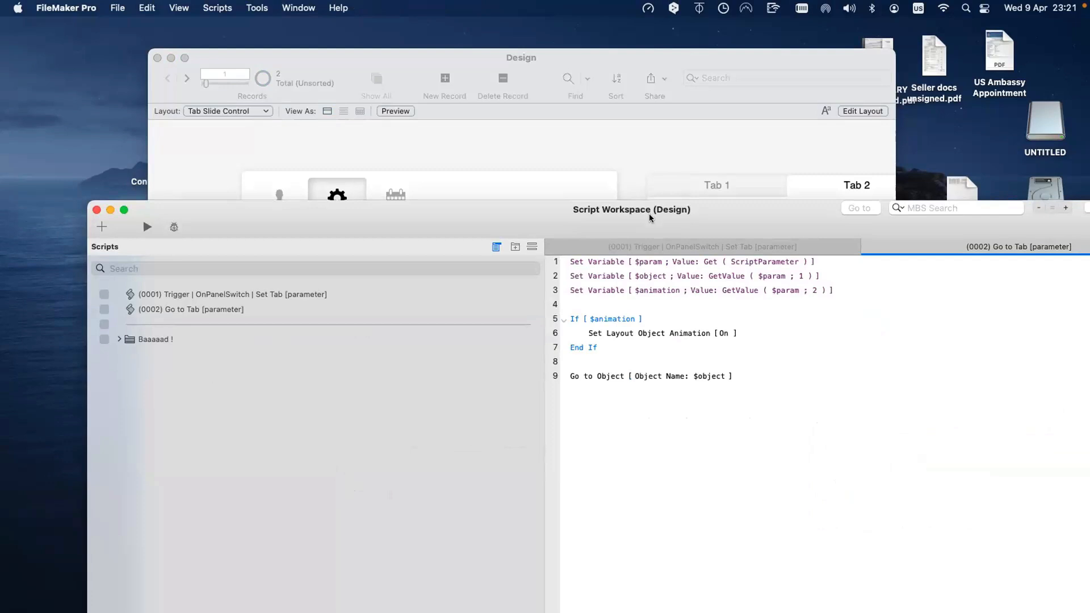
pyautogui.moveTo(649, 213); pyautogui.dragTo(677, 248)
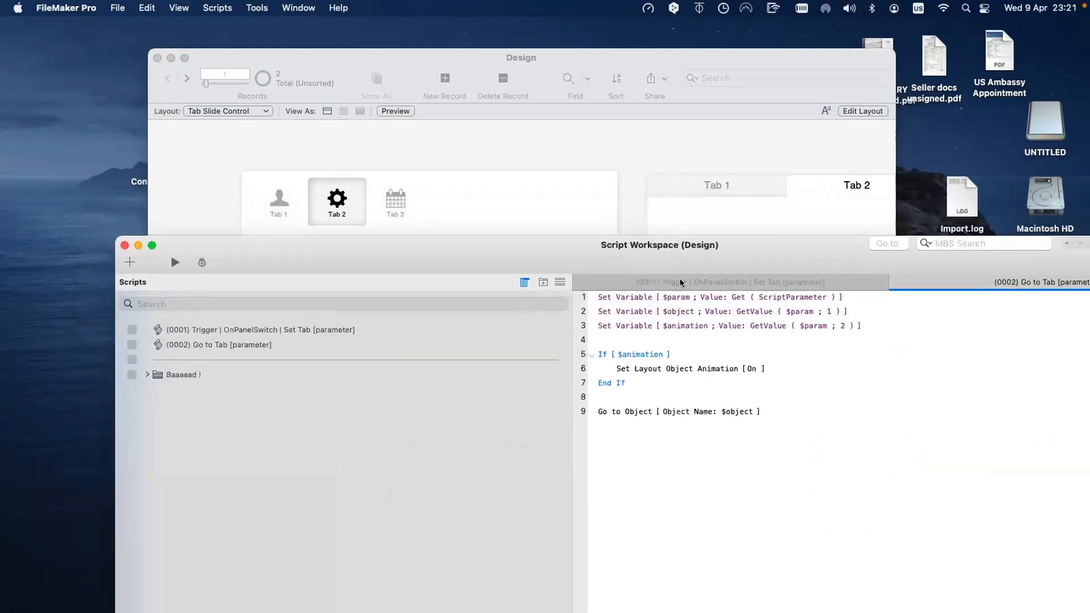
pyautogui.click(605, 385)
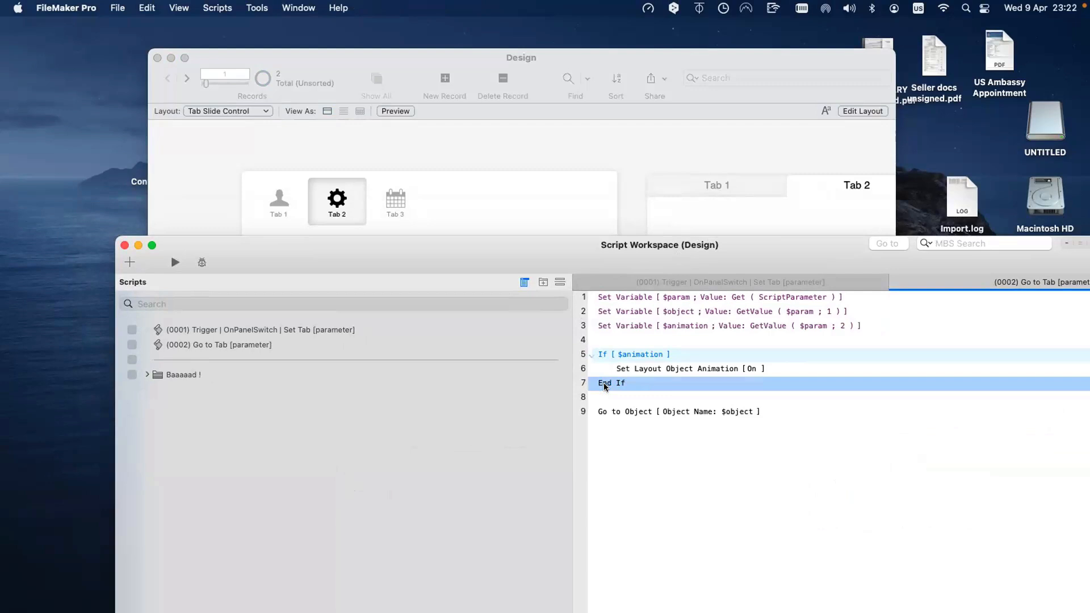
# Start a new watch expression in the Data Viewer using the If function
pyautogui.click(257, 7)
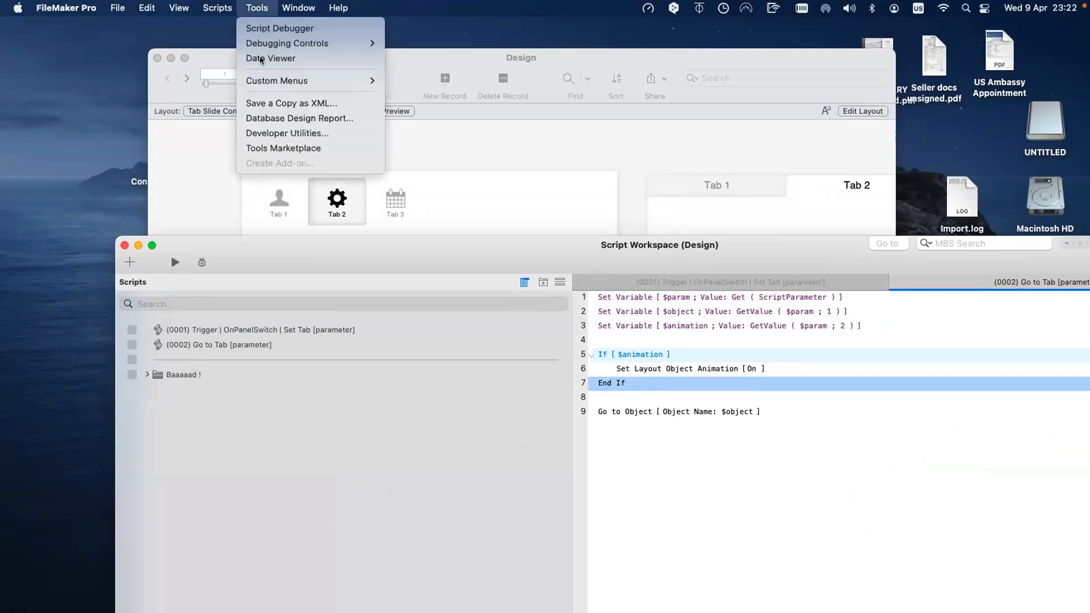
pyautogui.click(261, 59)
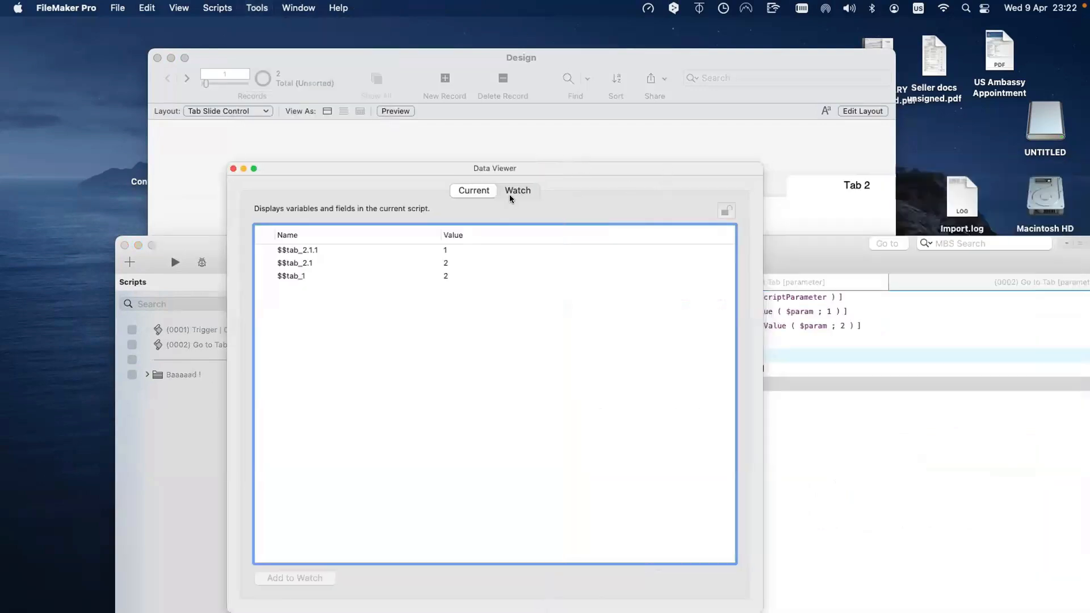
pyautogui.click(512, 193)
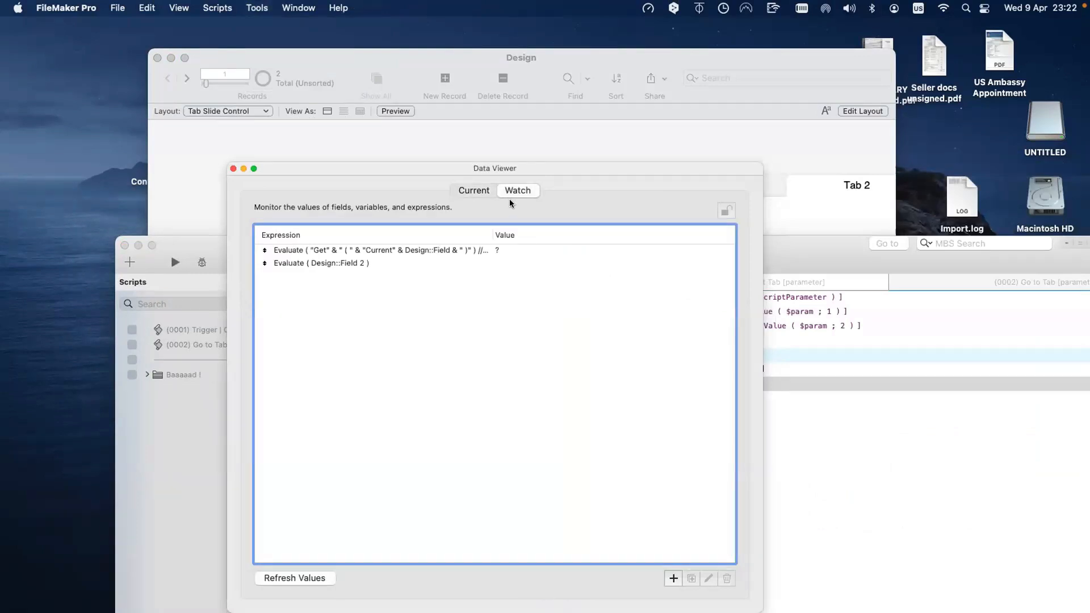
pyautogui.click(674, 578)
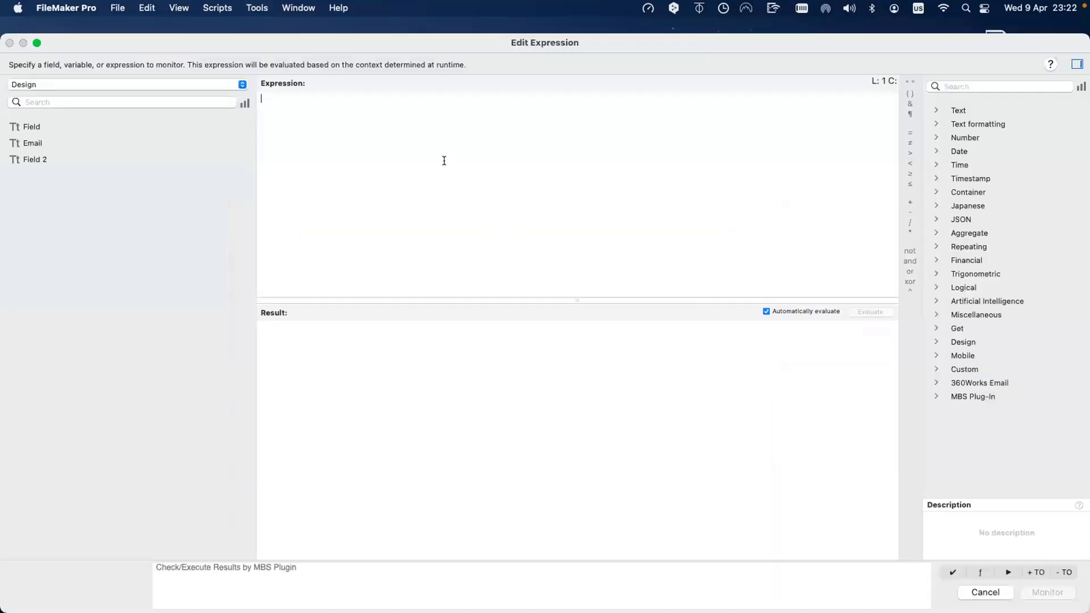
pyautogui.write('if')
pyautogui.press('Return')
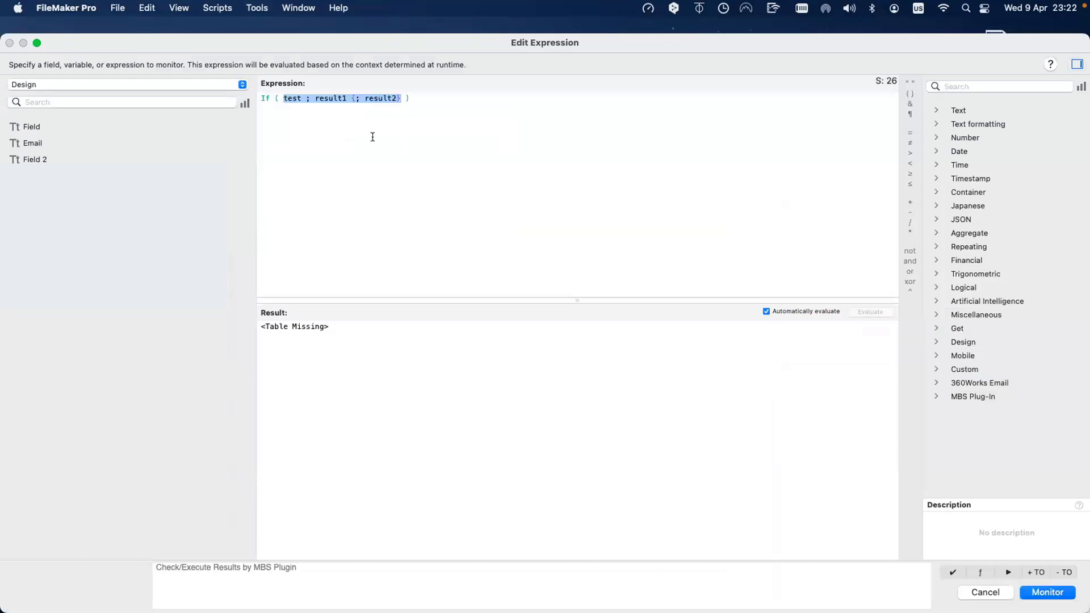
# Replace the If function's test placeholder with $animantion = 1
pyautogui.doubleClick(287, 98)
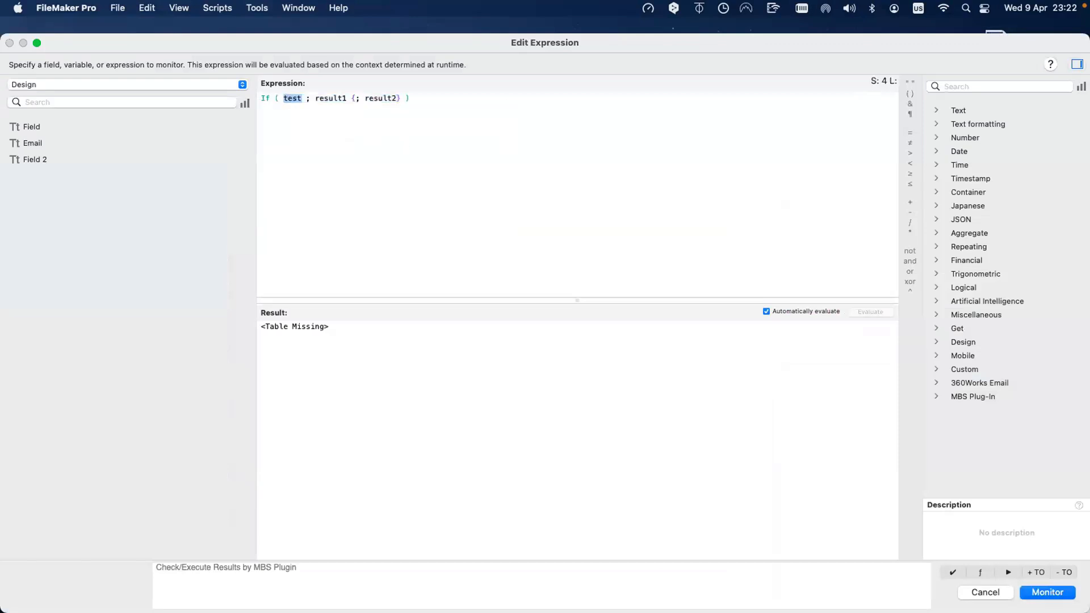
pyautogui.write('$aniumation')
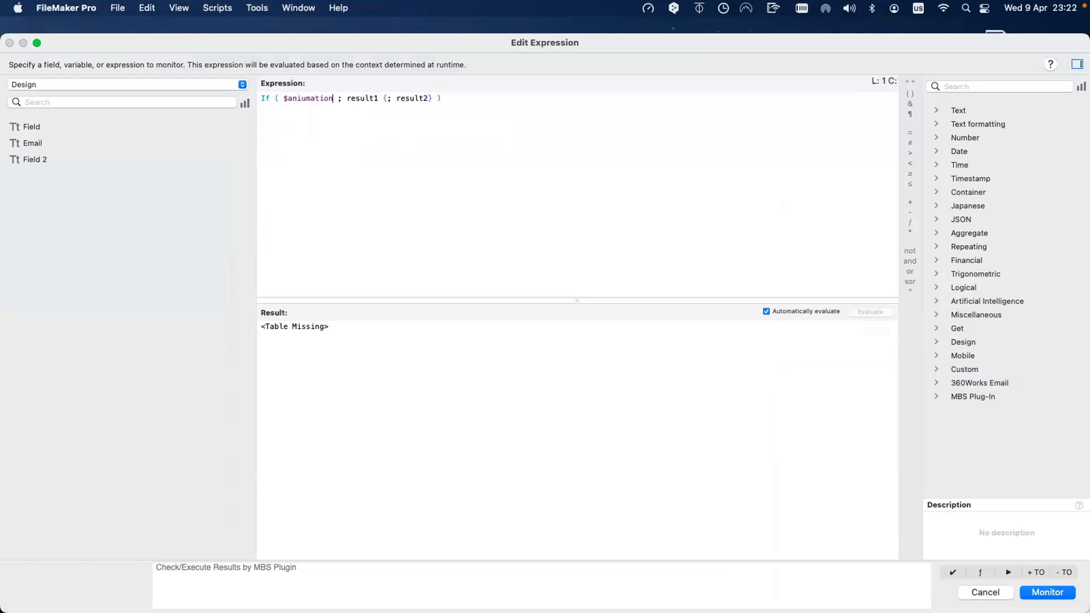
pyautogui.press('BackSpace')
pyautogui.press('BackSpace')
pyautogui.press('BackSpace')
pyautogui.press('BackSpace')
pyautogui.press('BackSpace')
pyautogui.press('BackSpace')
pyautogui.press('BackSpace')
pyautogui.write('ma')
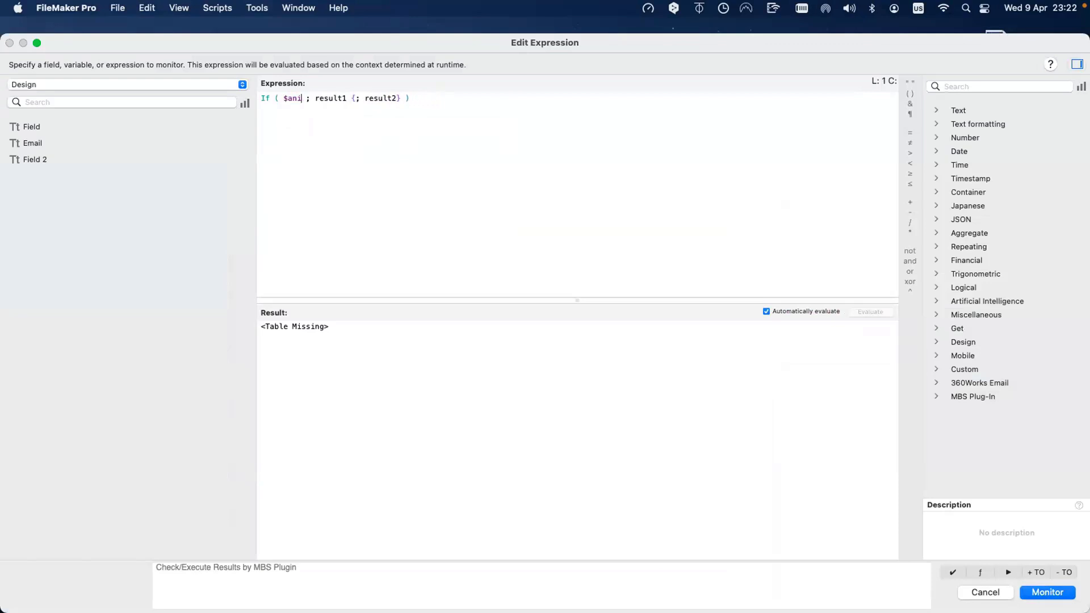
pyautogui.write('ntion')
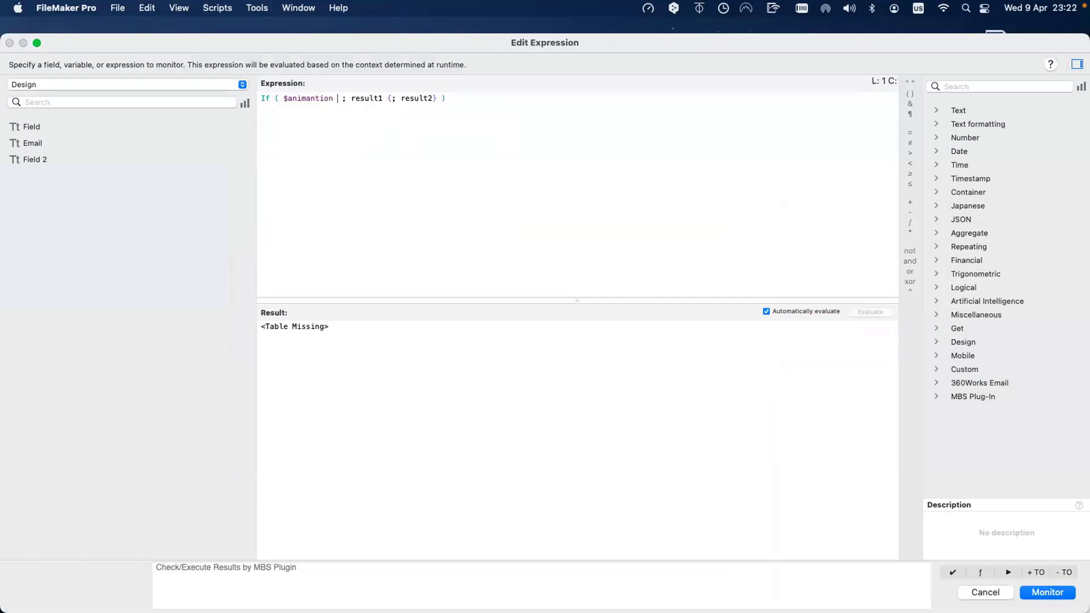
pyautogui.write(' = 1')
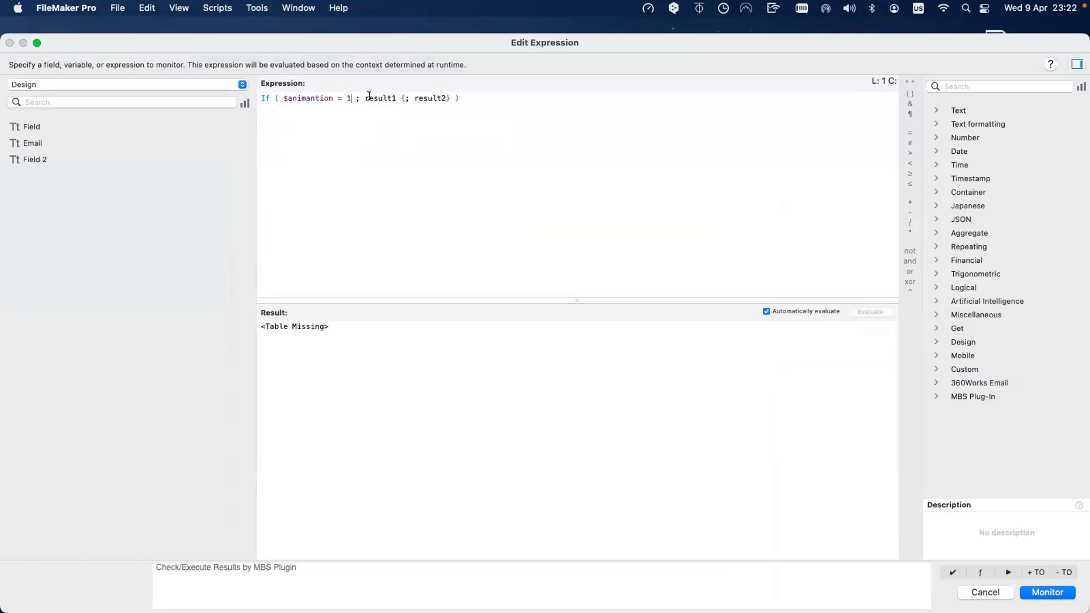
# Fill in true and False as the If function's results, then discard the expression and close the Data Viewer
pyautogui.moveTo(365, 96); pyautogui.dragTo(446, 95)
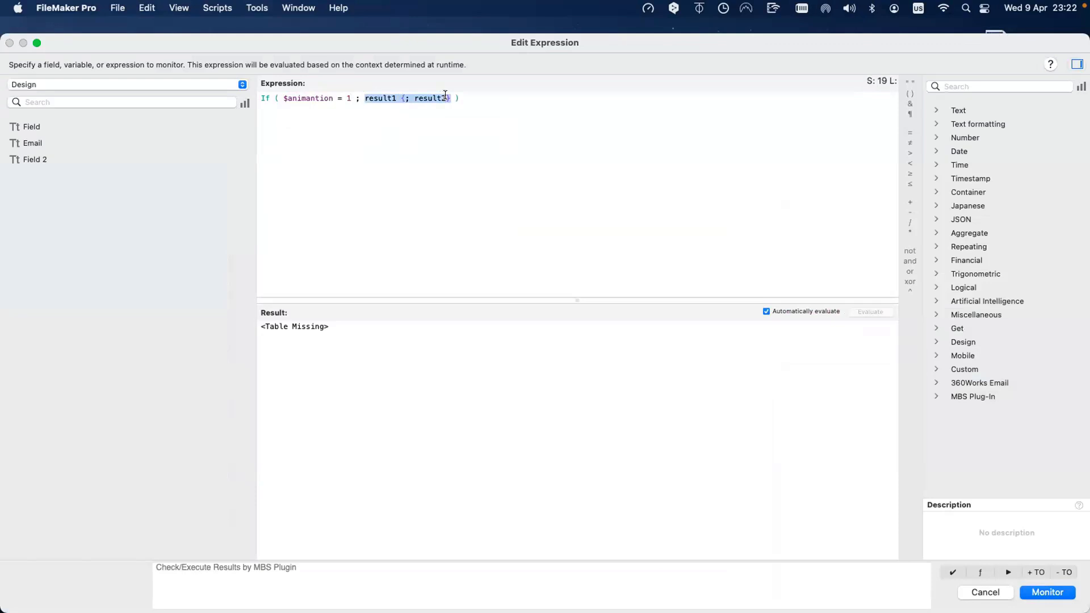
pyautogui.write('true ; F')
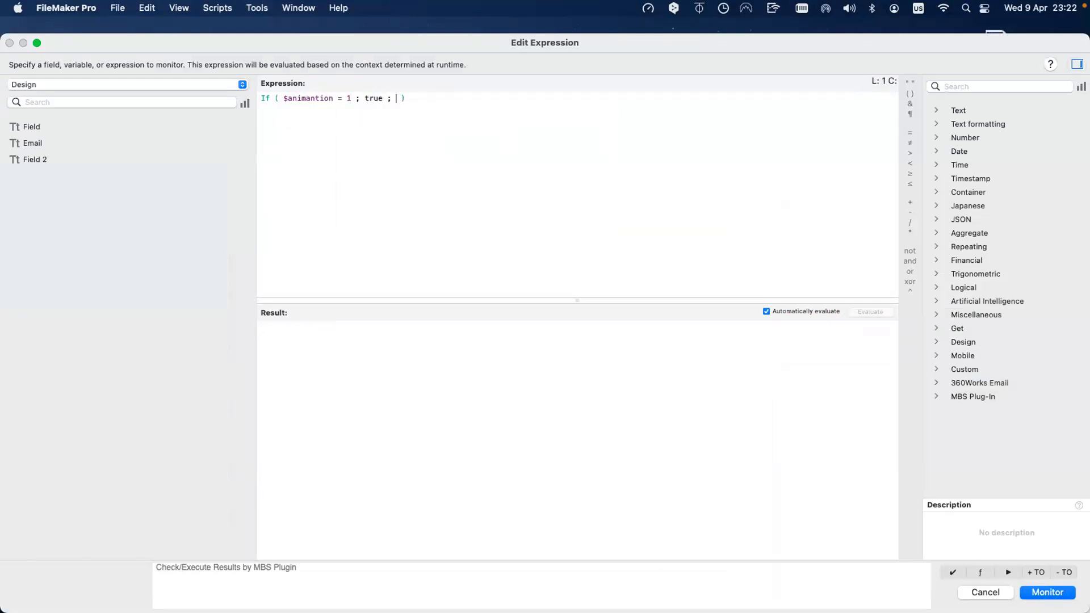
pyautogui.write('alse')
pyautogui.press('super+a')
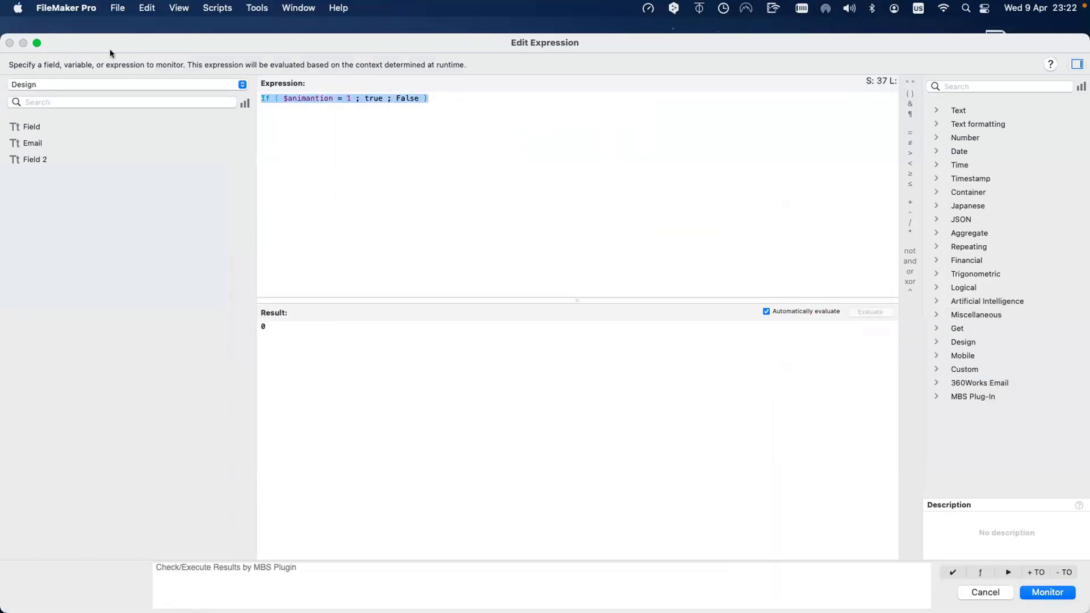
pyautogui.press('Escape')
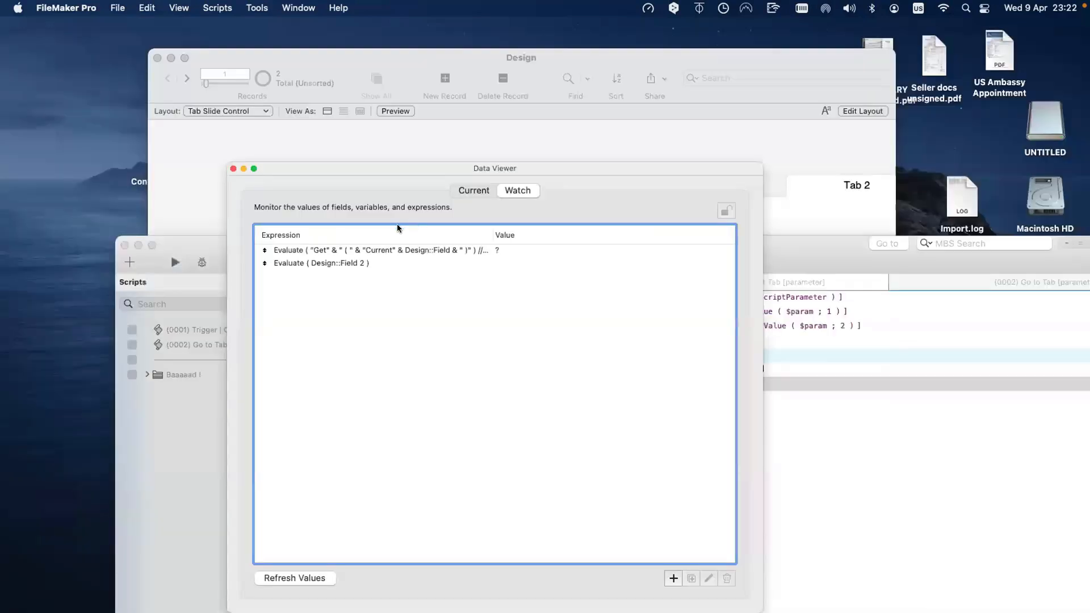
pyautogui.moveTo(272, 170); pyautogui.dragTo(349, 171)
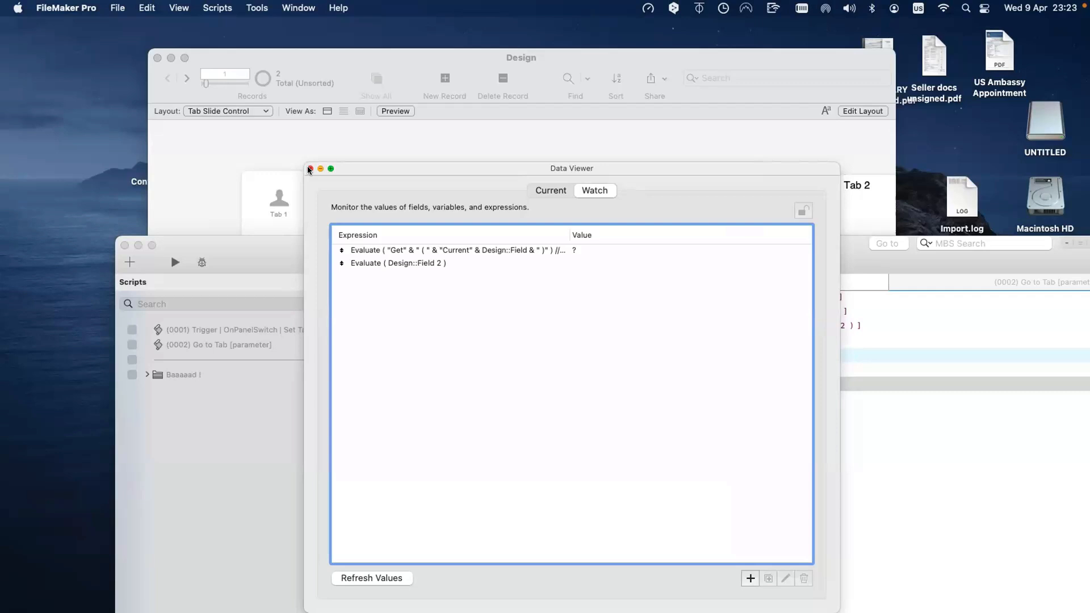
pyautogui.click(310, 169)
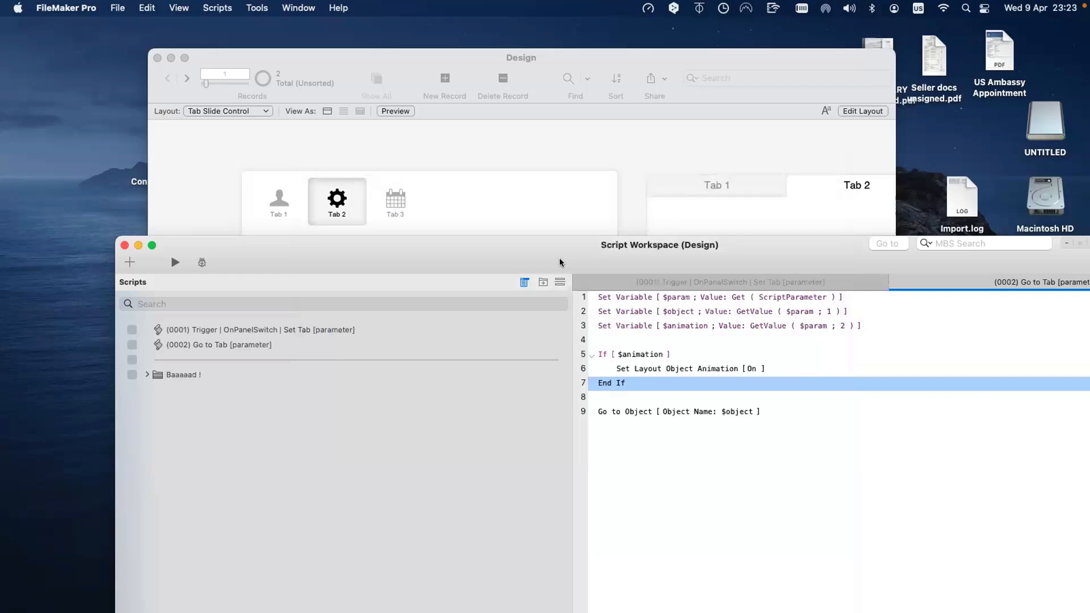
# Examine the $animation condition of the If step in the Go to Tab script without changing it
pyautogui.moveTo(559, 259); pyautogui.dragTo(482, 233)
pyautogui.moveTo(519, 329)
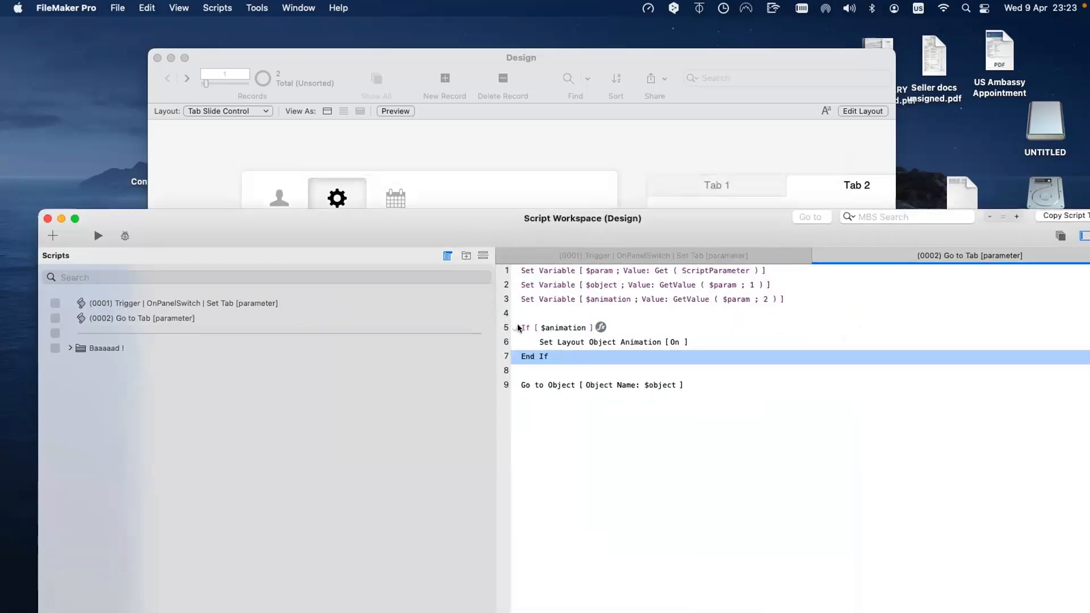
pyautogui.click(524, 328)
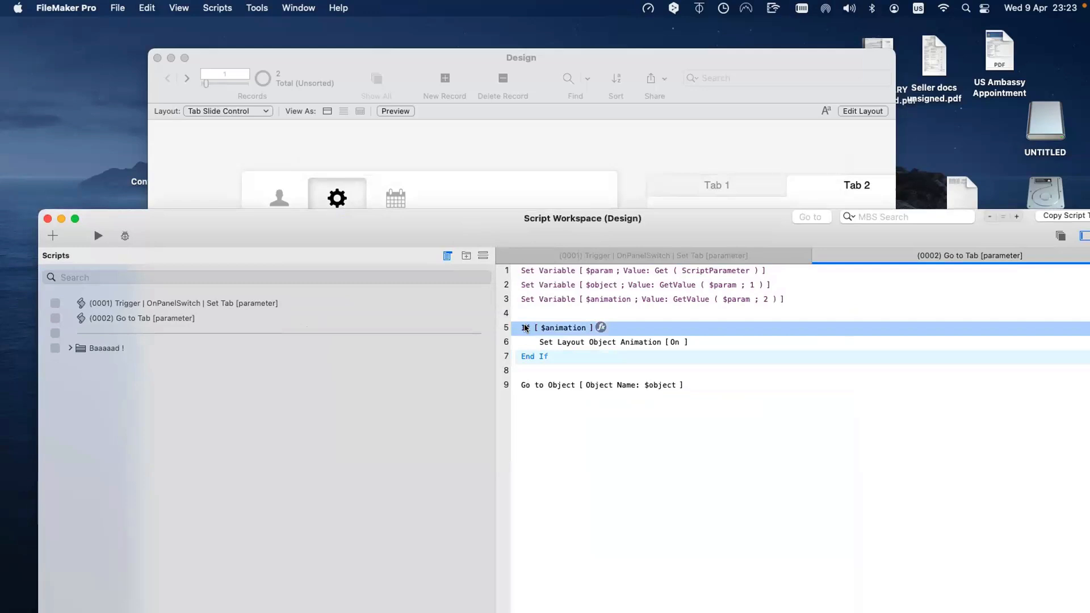
pyautogui.click(552, 327)
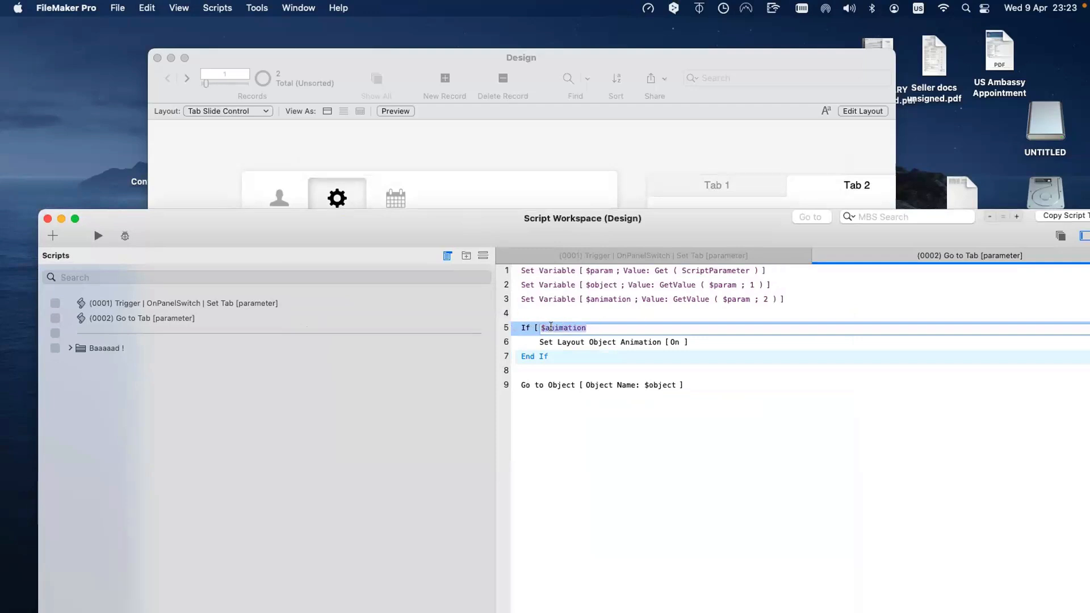
pyautogui.click(566, 433)
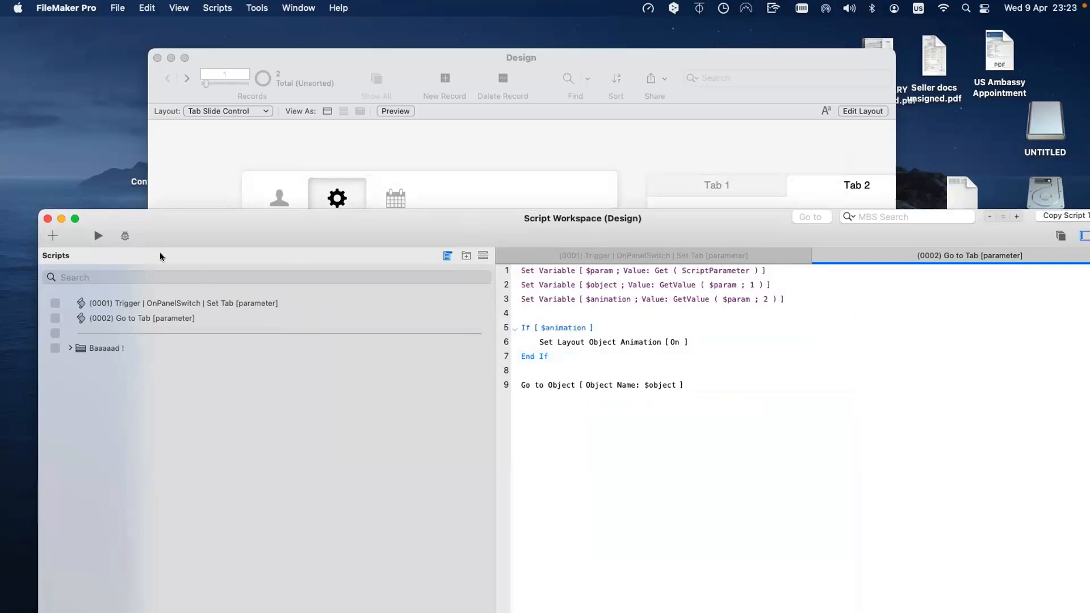
# Evaluate 1 + 1 = 2 in a new Data Viewer watch expression and highlight its result
pyautogui.click(257, 8)
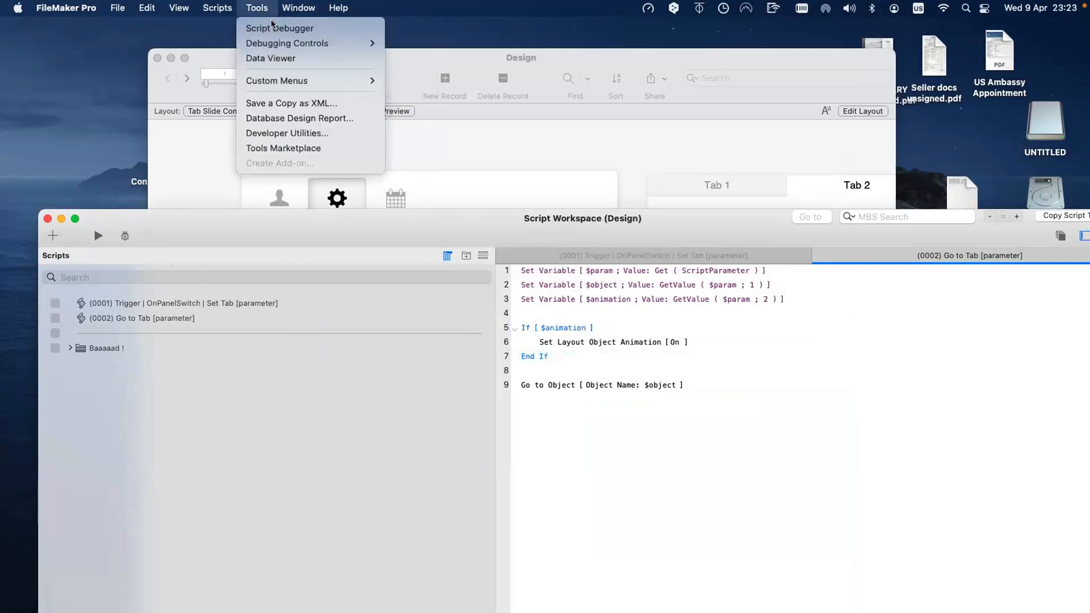
pyautogui.click(318, 58)
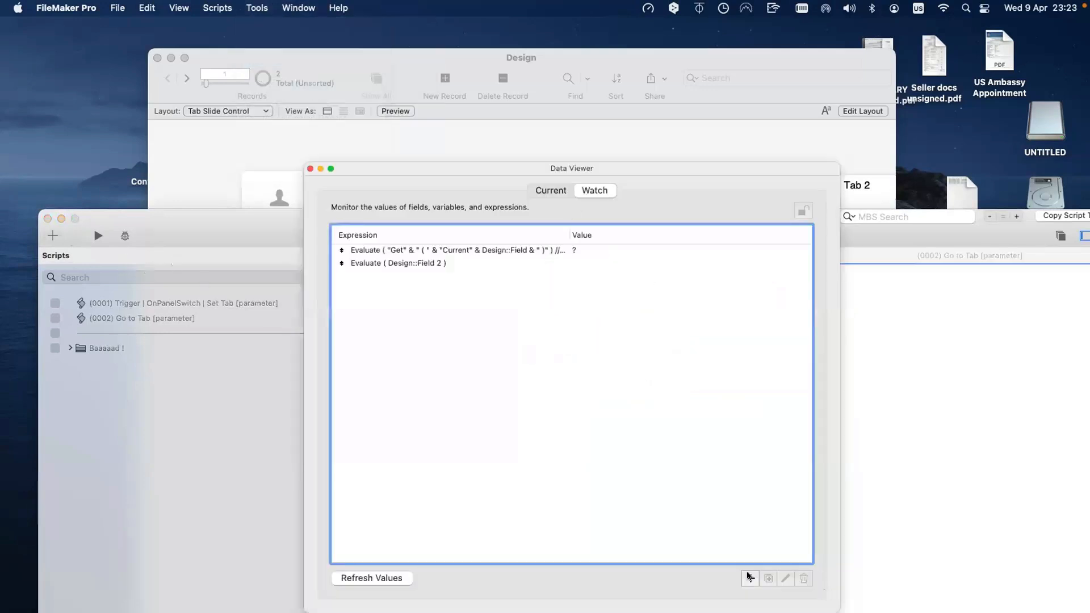
pyautogui.doubleClick(503, 290)
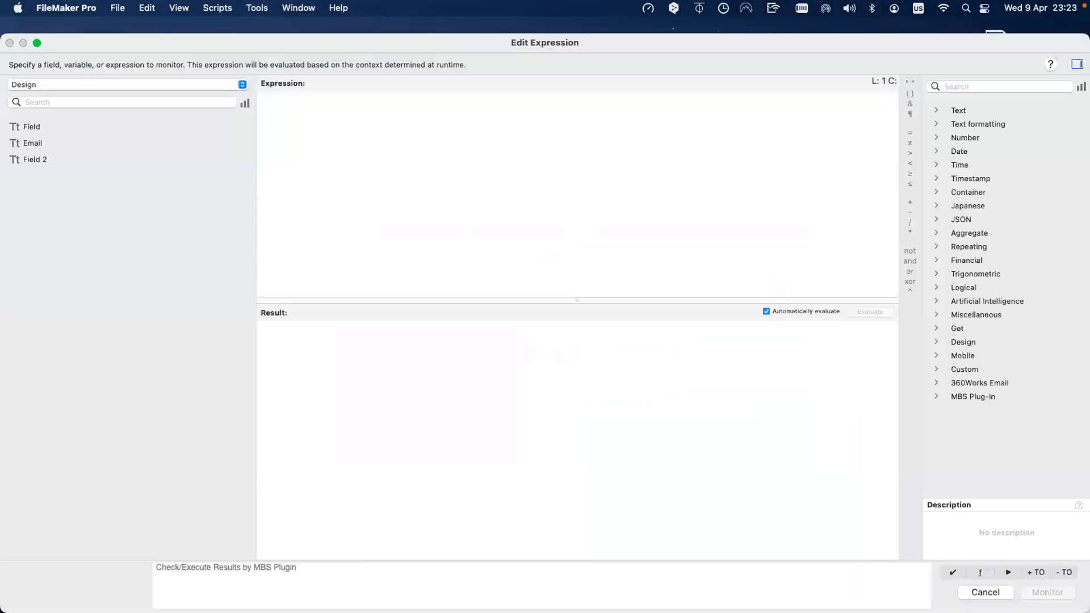
pyautogui.write('= ')
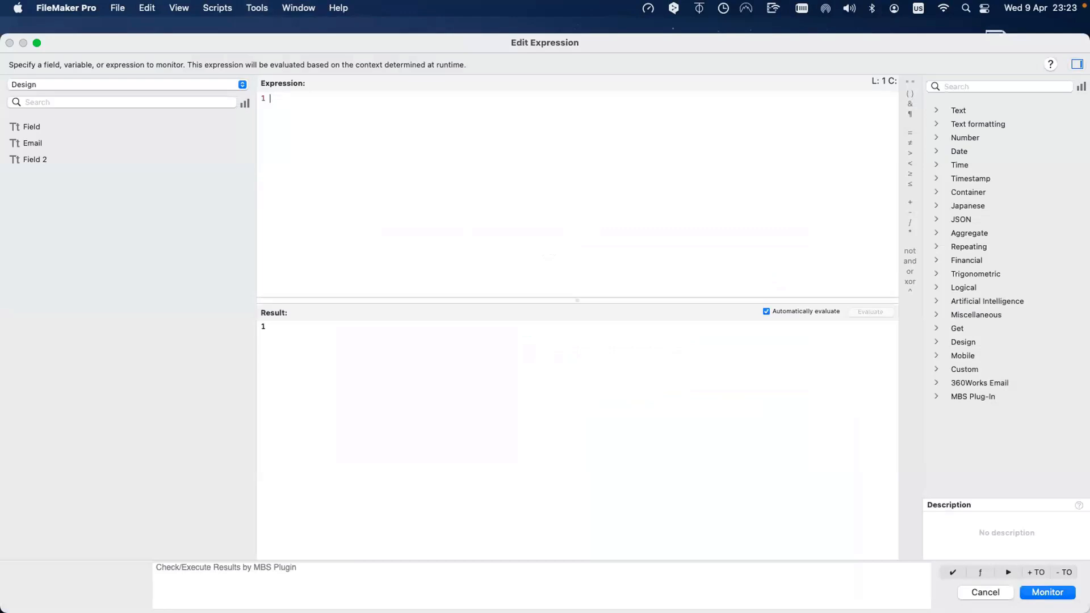
pyautogui.write('+ 1 = 2')
pyautogui.moveTo(336, 323); pyautogui.dragTo(244, 338)
pyautogui.moveTo(285, 98); pyautogui.dragTo(265, 98)
# Change the watch expression to 1 + 1 = 3 and highlight its result
pyautogui.click(323, 126)
pyautogui.press('BackSpace')
pyautogui.write('3')
pyautogui.moveTo(268, 326); pyautogui.dragTo(233, 325)
pyautogui.moveTo(302, 98); pyautogui.dragTo(222, 90)
# Move the expression editor and Data Viewer aside to uncover the Go to Tab script, and discard the expression
pyautogui.doubleClick(253, 46)
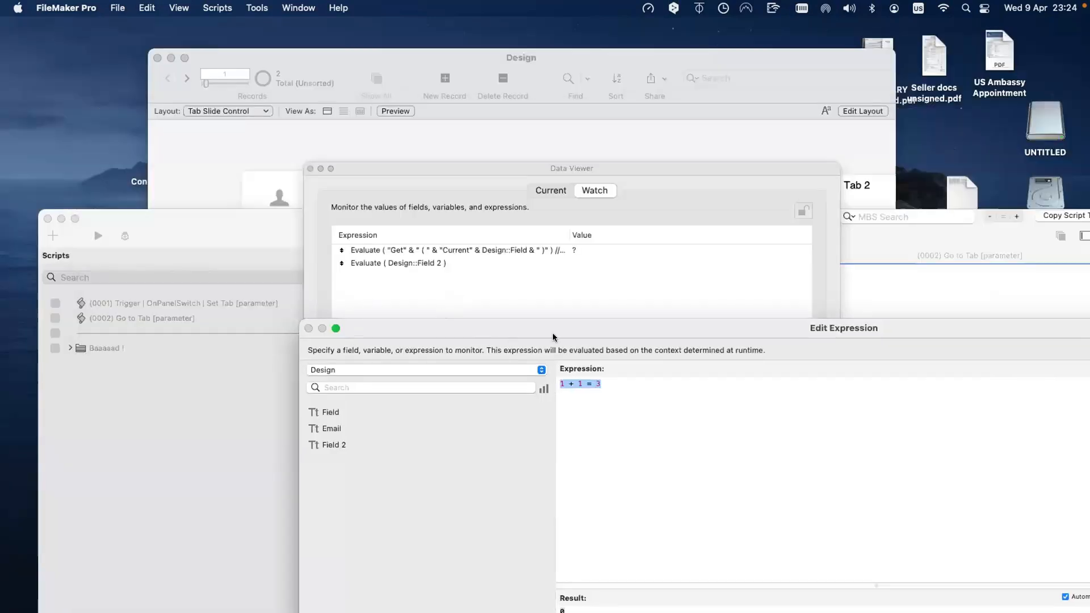
pyautogui.moveTo(417, 169); pyautogui.dragTo(748, 170)
pyautogui.moveTo(568, 332); pyautogui.dragTo(649, 402)
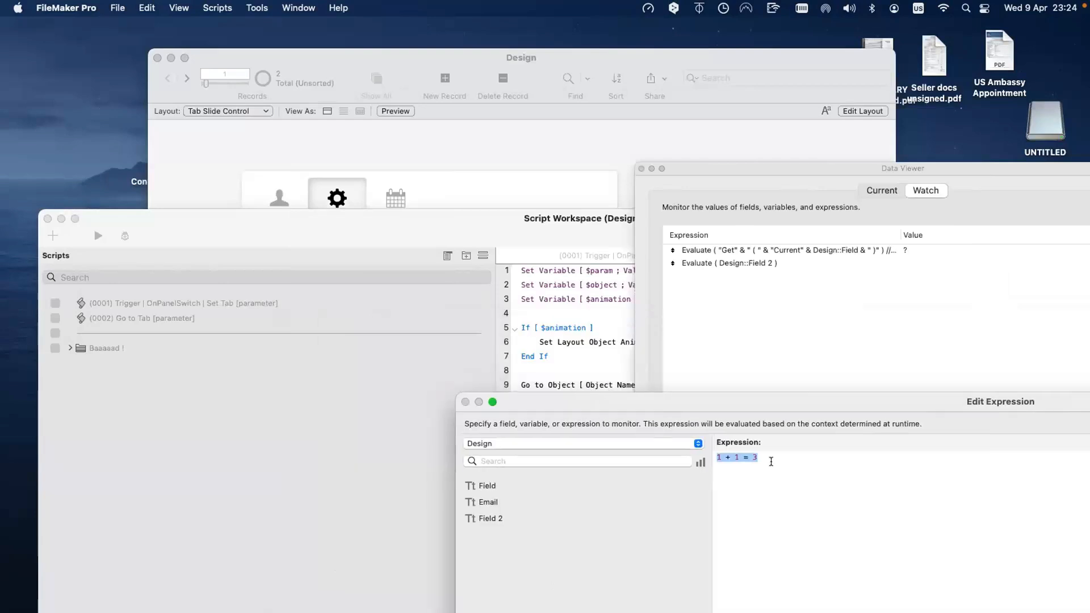
pyautogui.press('Escape')
# Examine the If step's $animation condition and its matching End If line in the Go to Tab script
pyautogui.click(556, 327)
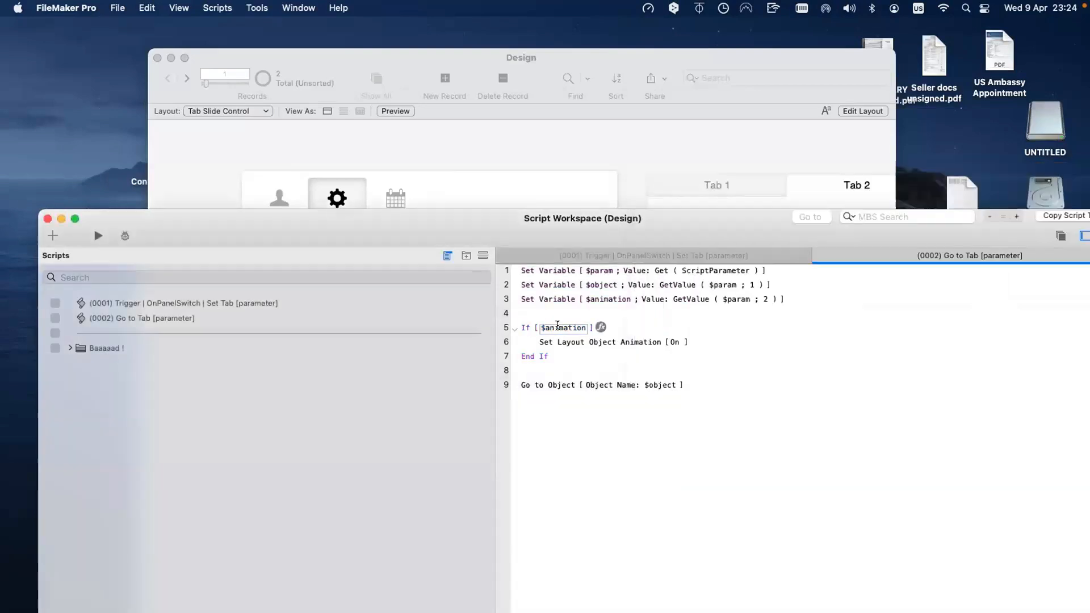
pyautogui.click(558, 329)
pyautogui.moveTo(592, 330); pyautogui.dragTo(508, 334)
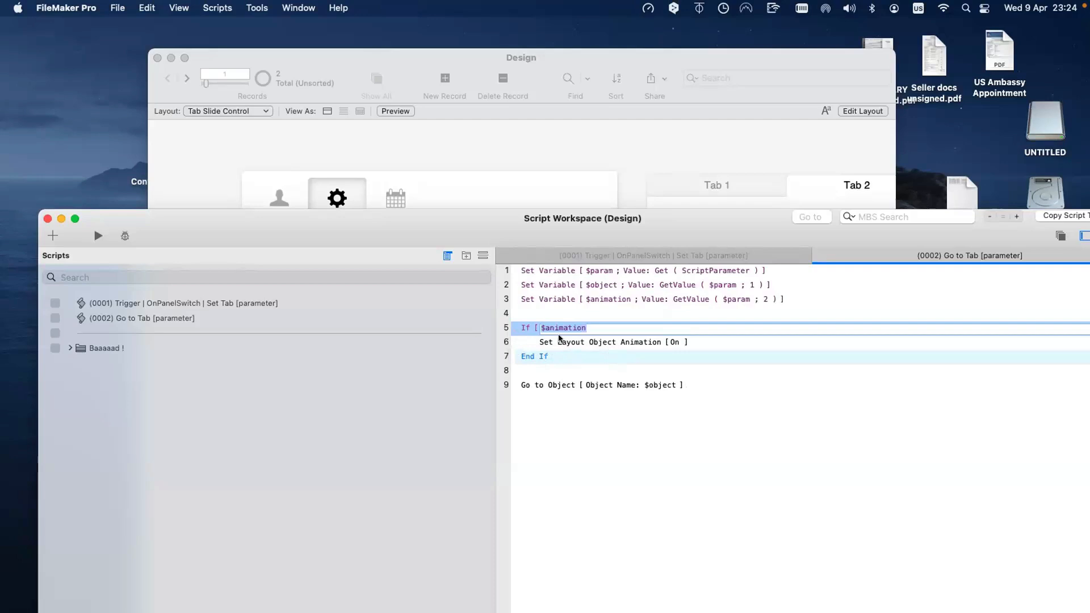
pyautogui.click(551, 346)
pyautogui.click(550, 356)
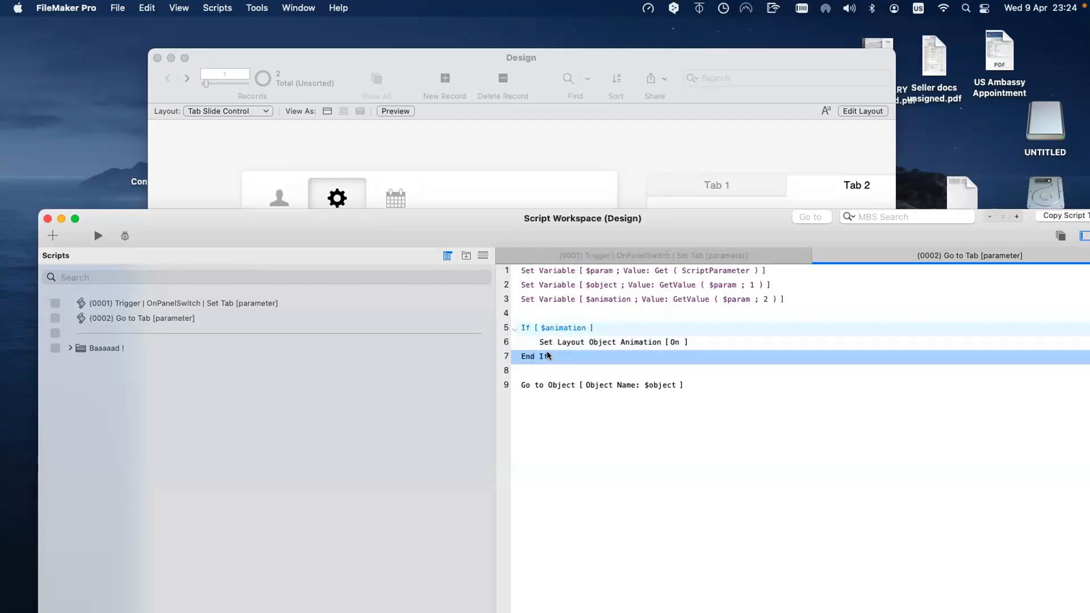
pyautogui.click(561, 328)
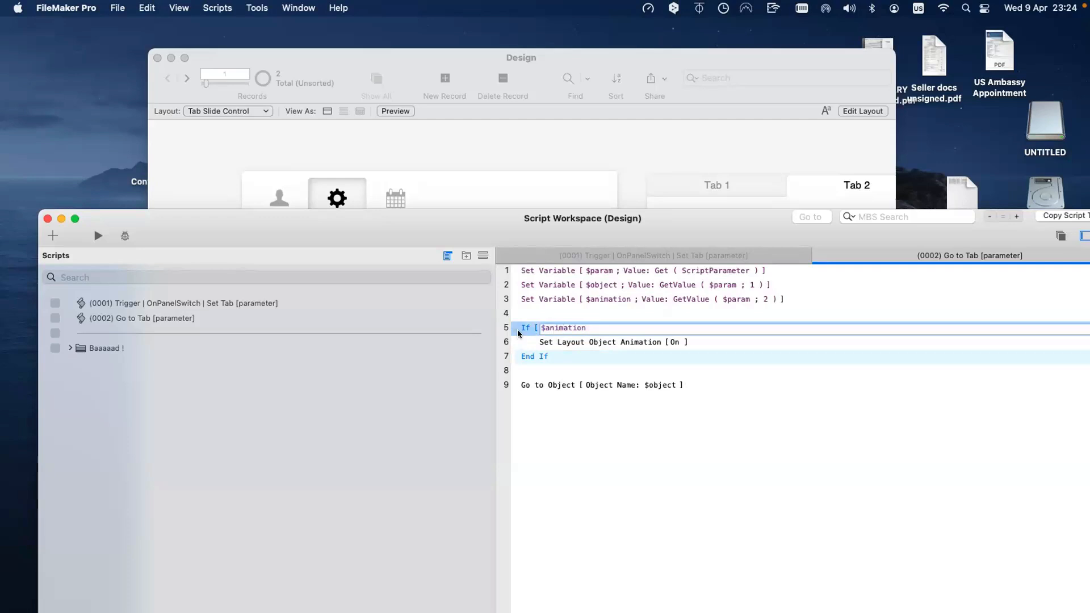
pyautogui.click(528, 357)
# Evaluate IsValid ( 0 ) in a new Data Viewer watch expression
pyautogui.click(259, 7)
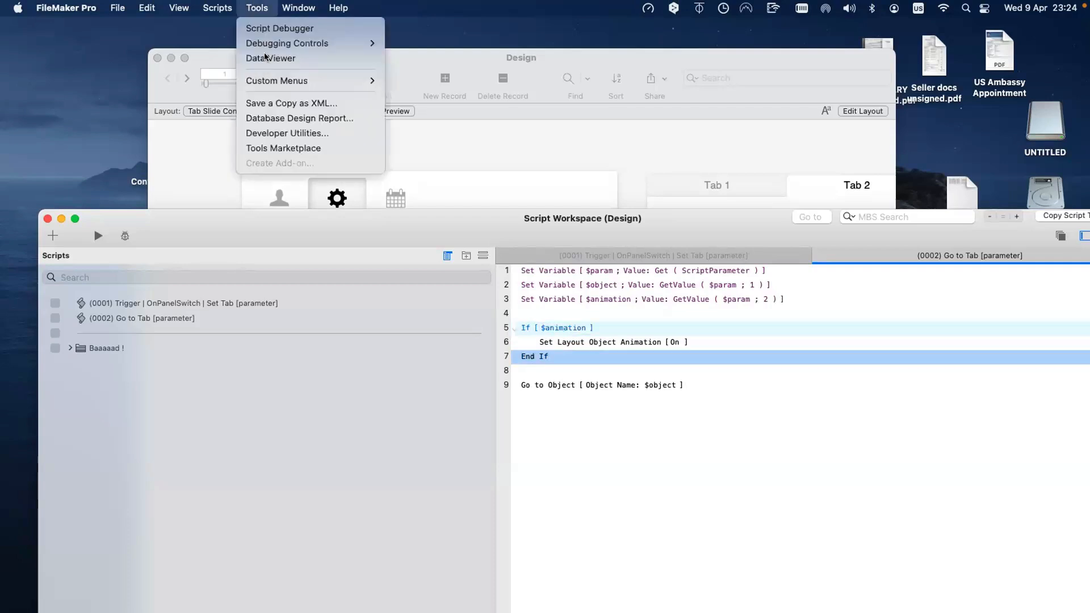
pyautogui.click(275, 57)
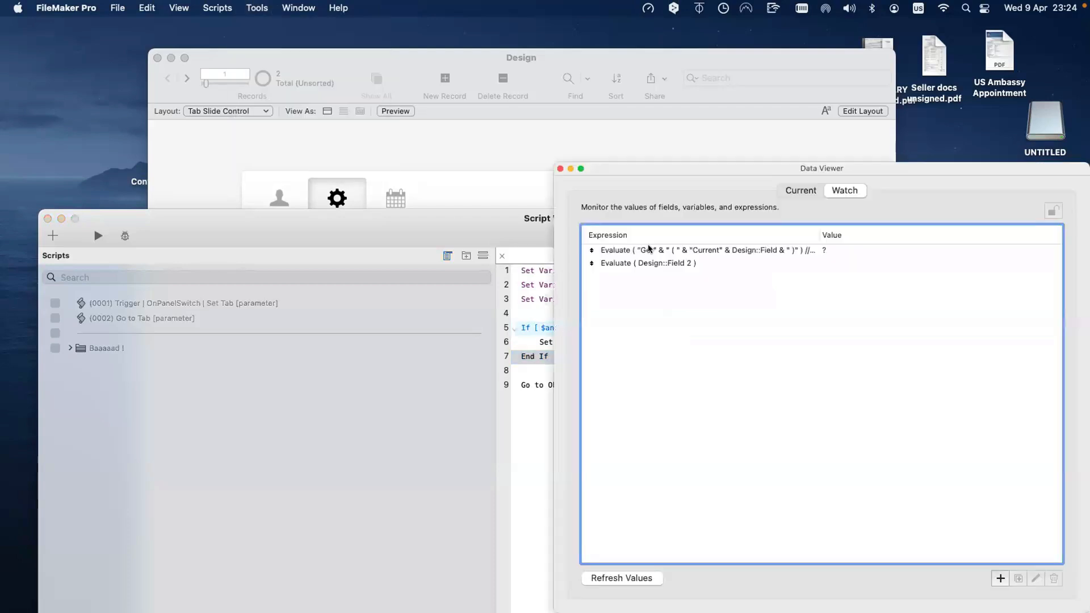
pyautogui.click(1000, 578)
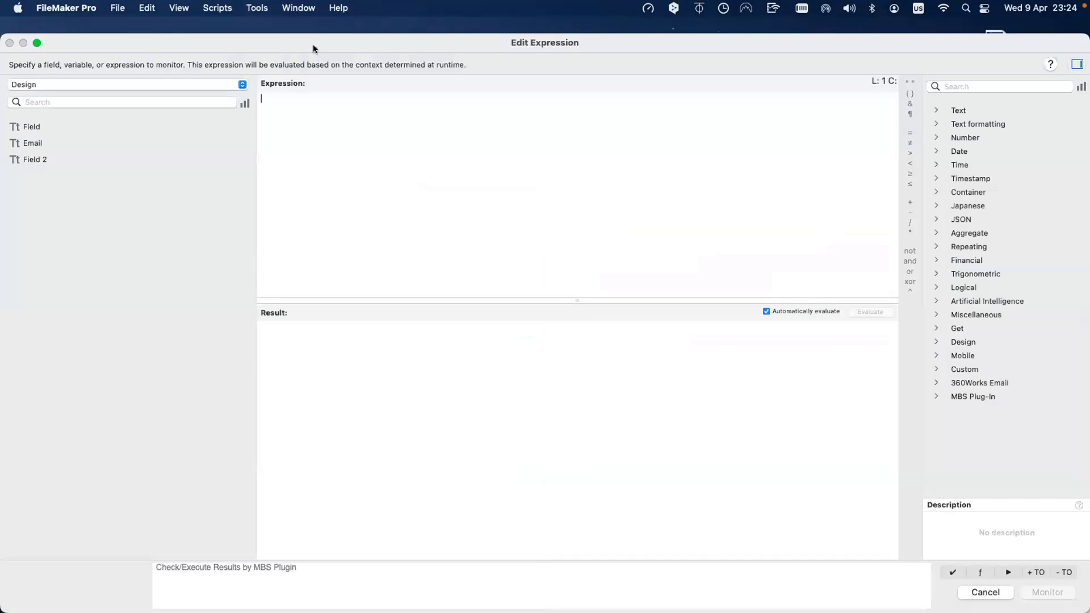
pyautogui.moveTo(312, 44); pyautogui.dragTo(392, 160)
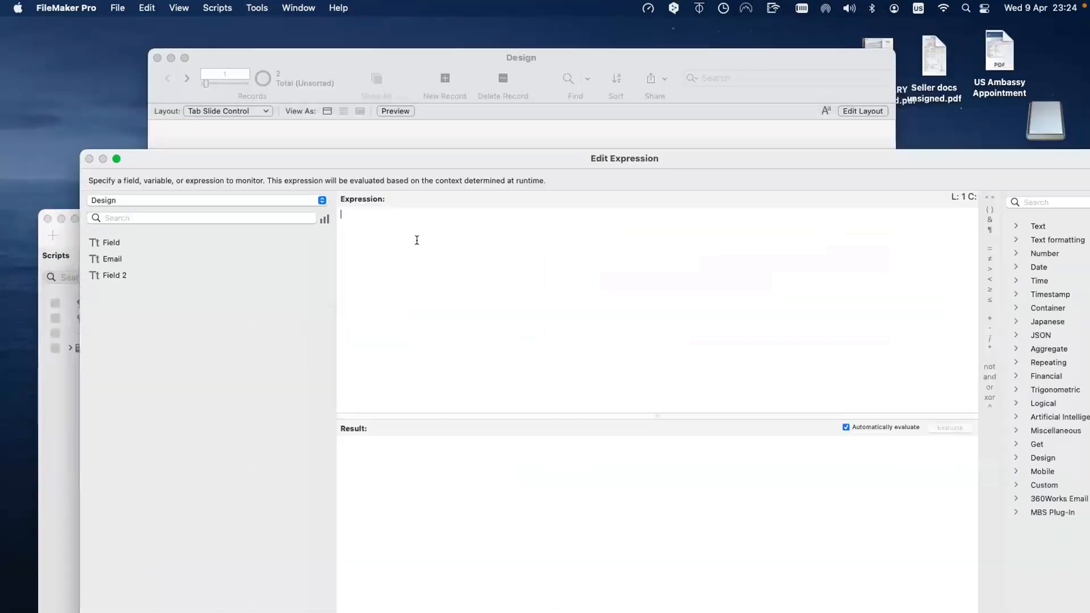
pyautogui.write('isv')
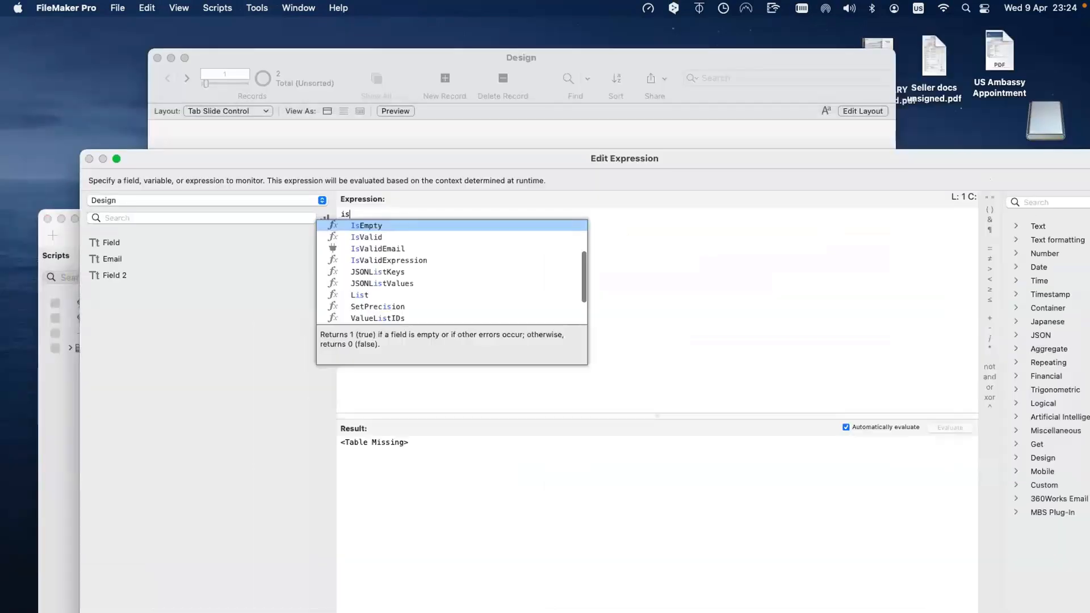
pyautogui.press('Return')
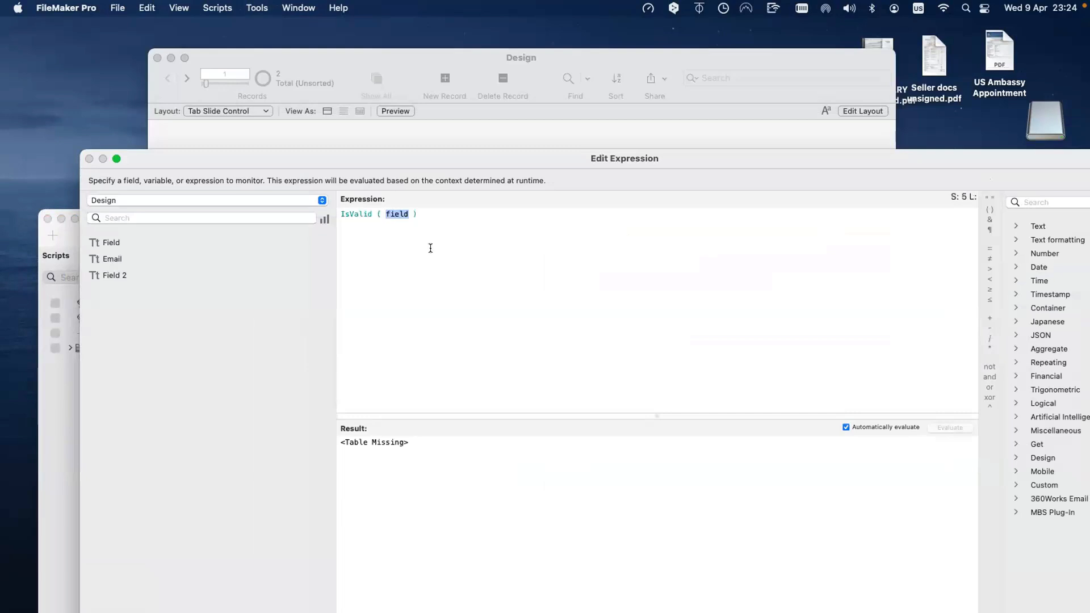
pyautogui.write('0')
# Replace the watch expression with IsValidExpression ( 0 )
pyautogui.press('super+a')
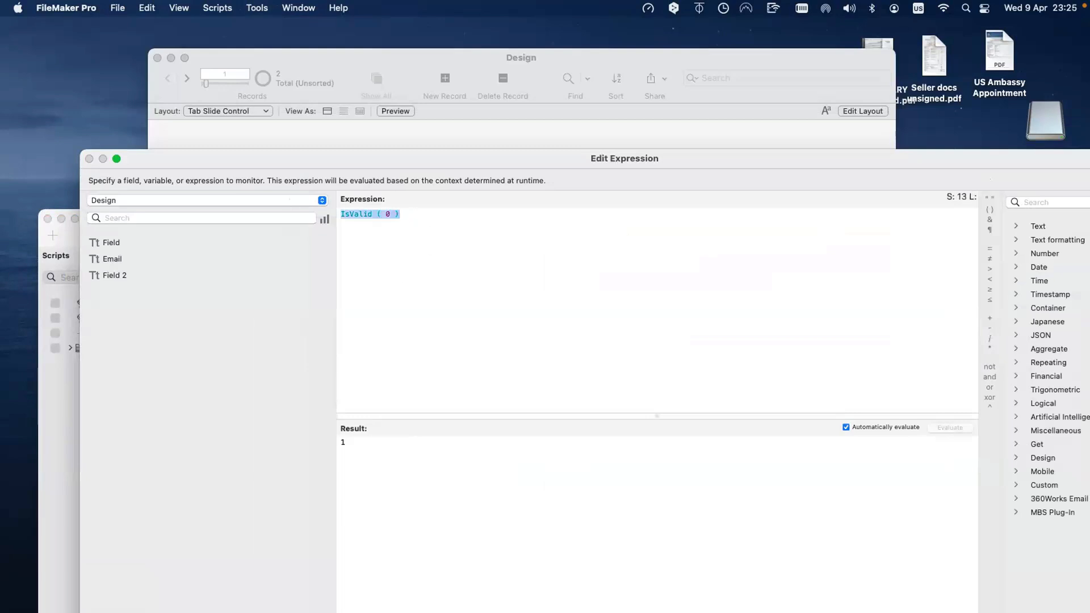
pyautogui.press('BackSpace')
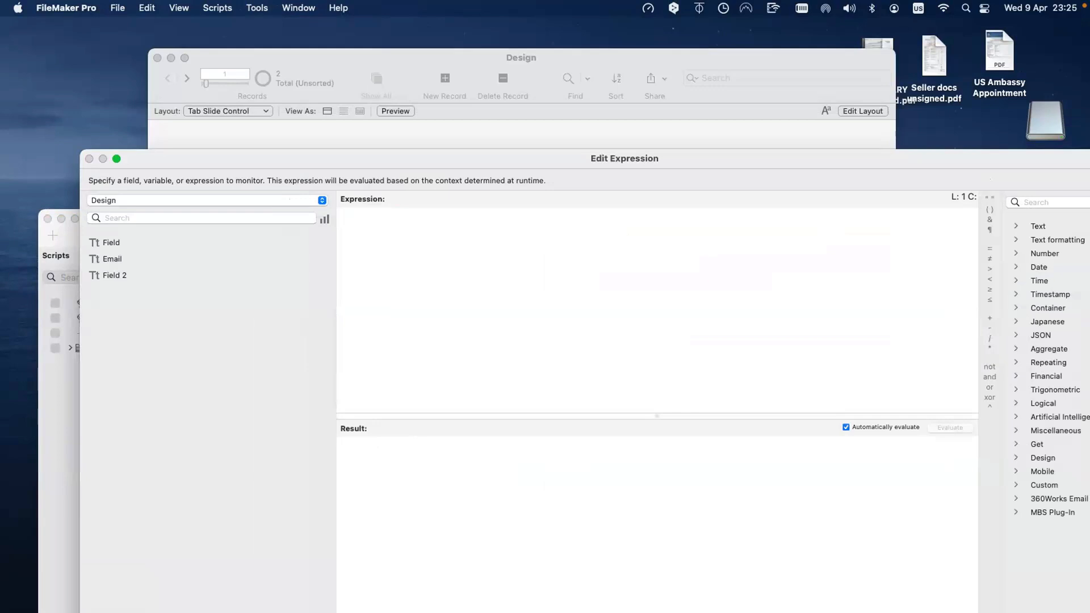
pyautogui.write('is')
pyautogui.press('Down')
pyautogui.press('Down')
pyautogui.press('Down')
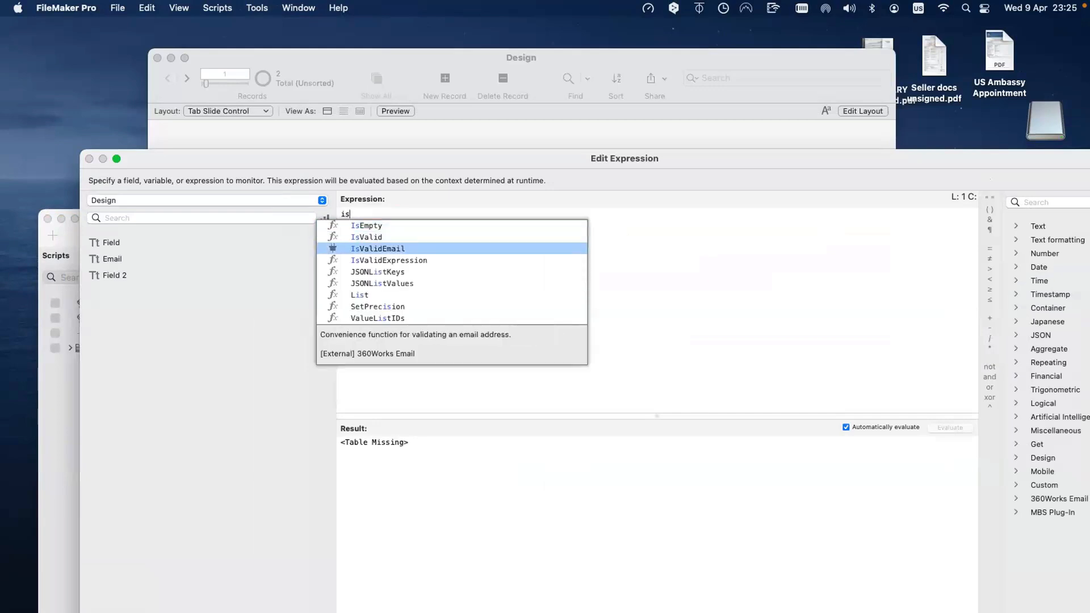
pyautogui.press('Return')
pyautogui.write('0')
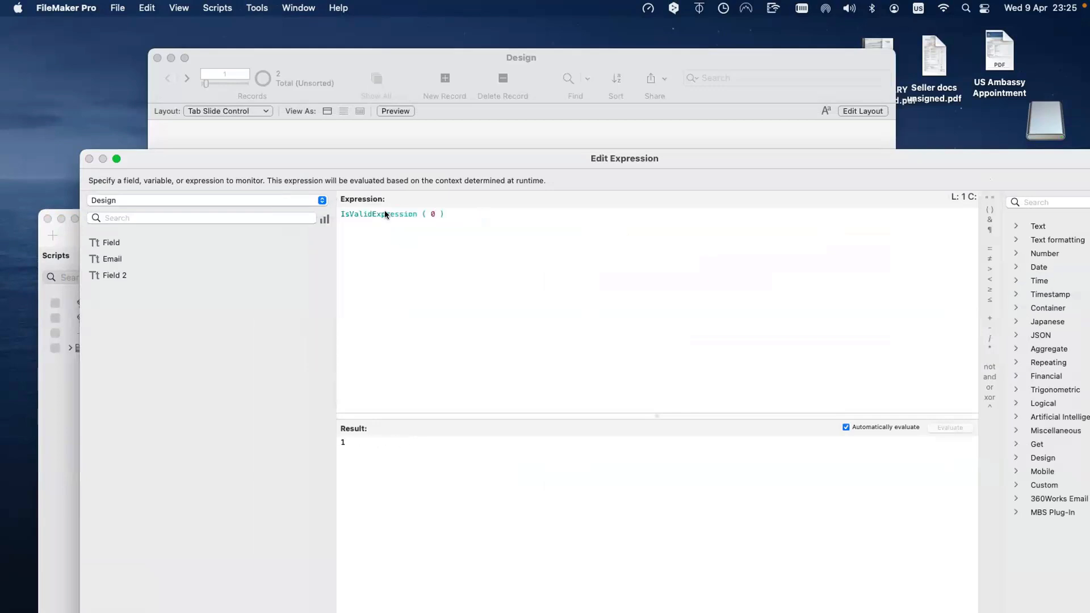
# Clear and discard the watch expression, and close the Data Viewer
pyautogui.press('super+a')
pyautogui.press('BackSpace')
pyautogui.press('Escape')
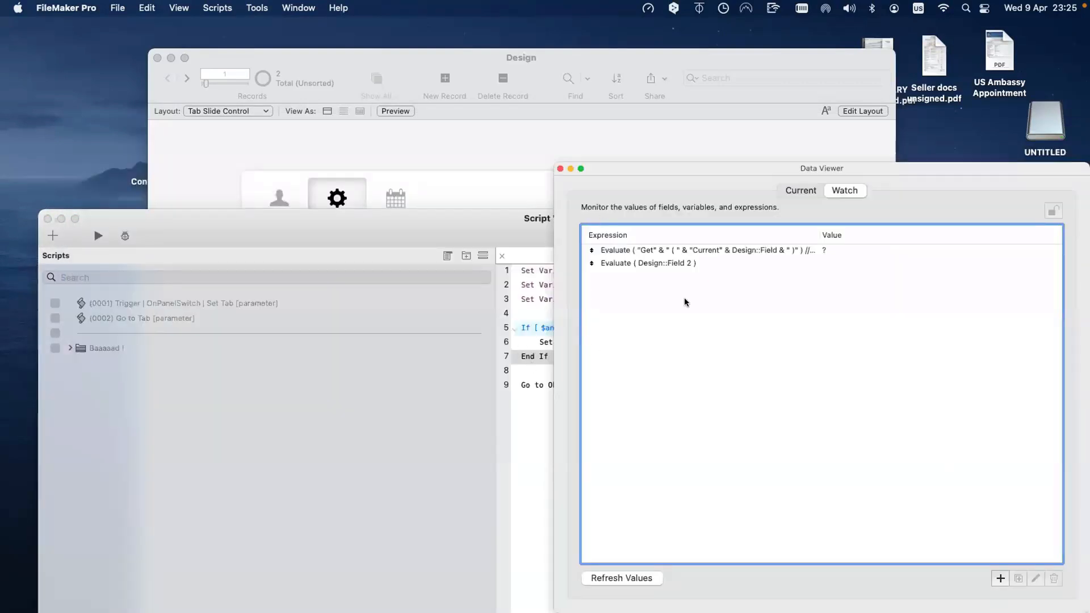
pyautogui.press('super+w')
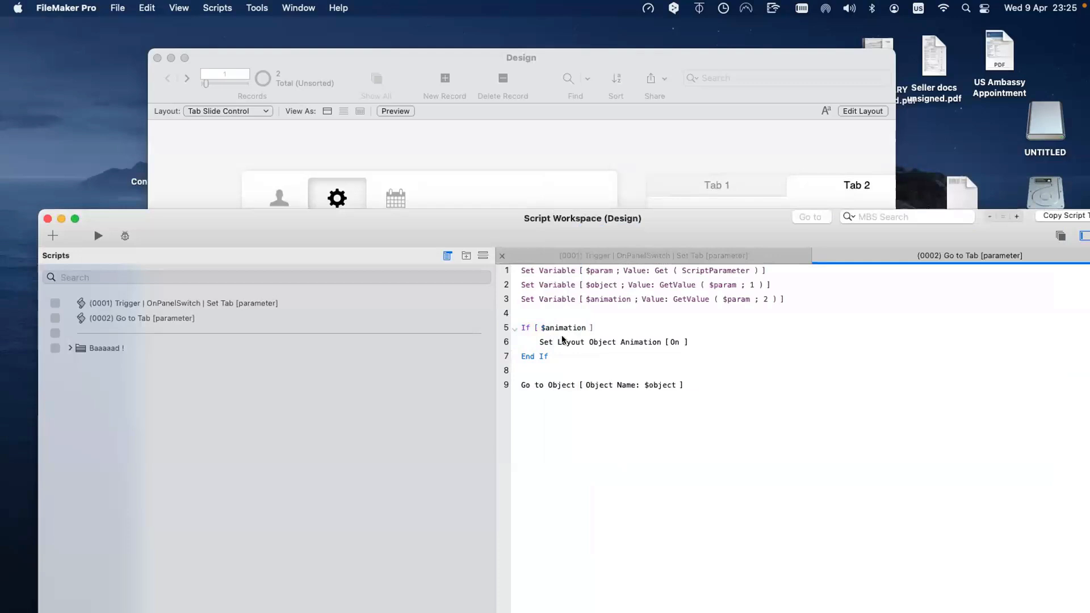
# Clear the $animation condition from the If step of the Go to Tab script and save the script
pyautogui.click(558, 328)
pyautogui.press('super+a')
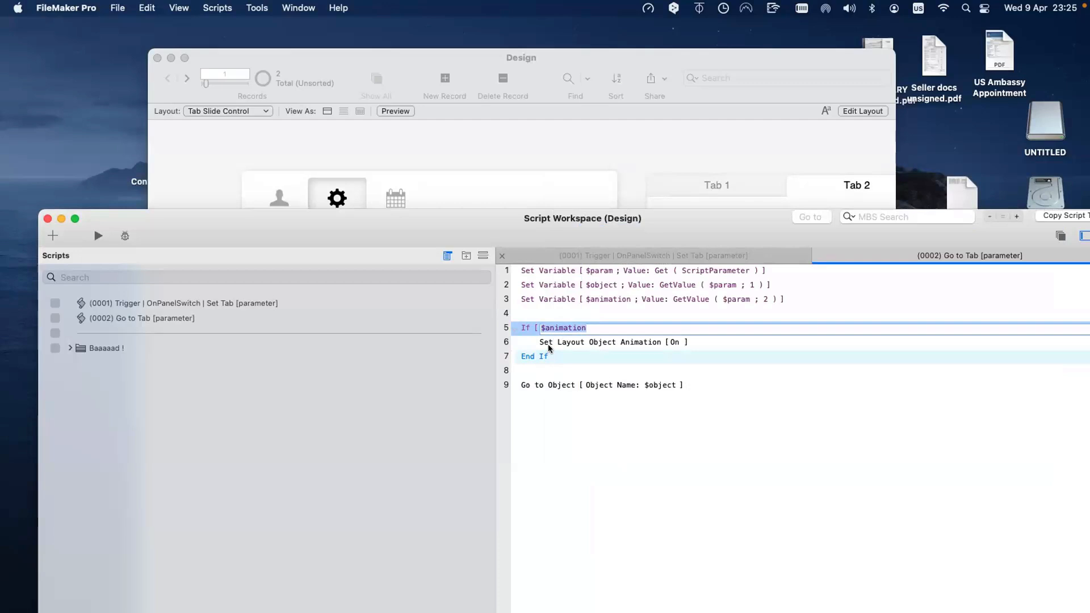
pyautogui.press('BackSpace')
pyautogui.click(606, 447)
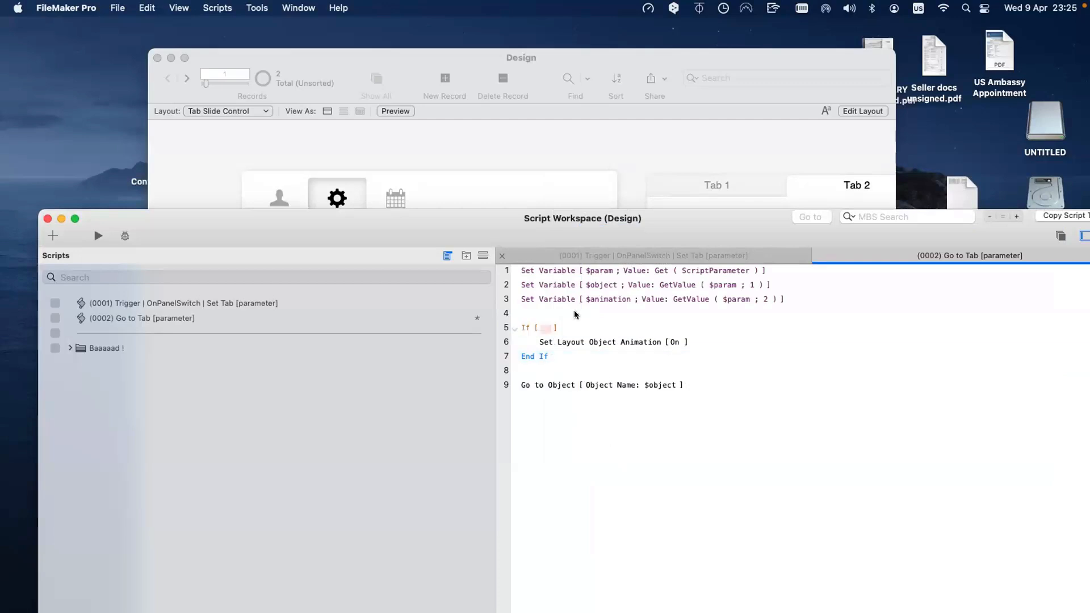
pyautogui.press('super+s')
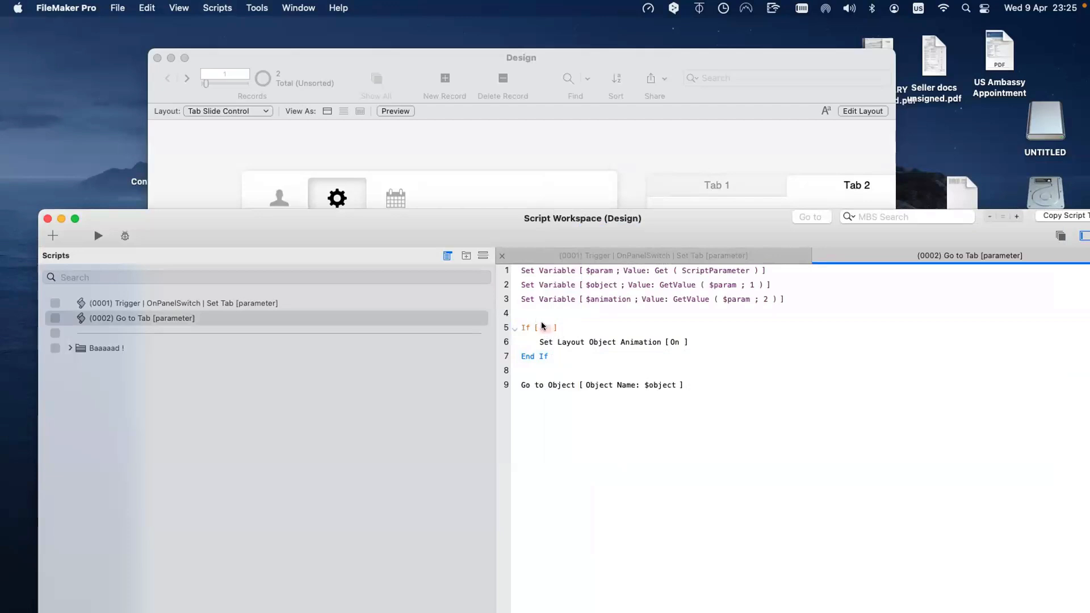
# Set the If step's condition to an empty string ("")
pyautogui.click(550, 332)
pyautogui.write('""')
pyautogui.press('Return')
# Open the Script Debugger and trigger the Tab 1 segment of the slide control's button bar on the Design layout
pyautogui.click(369, 140)
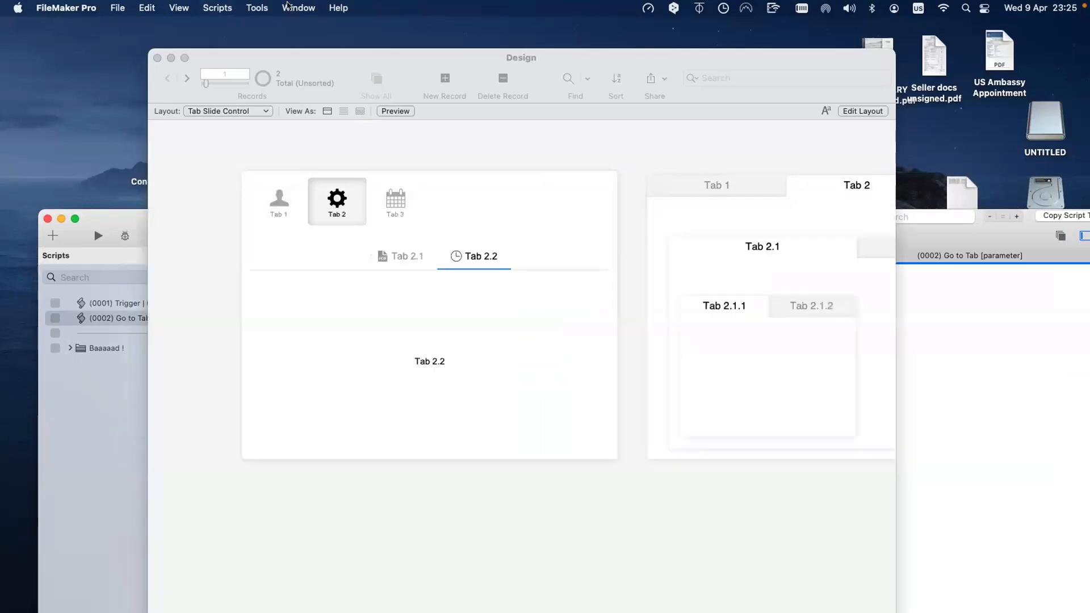
pyautogui.click(385, 7)
pyautogui.click(408, 28)
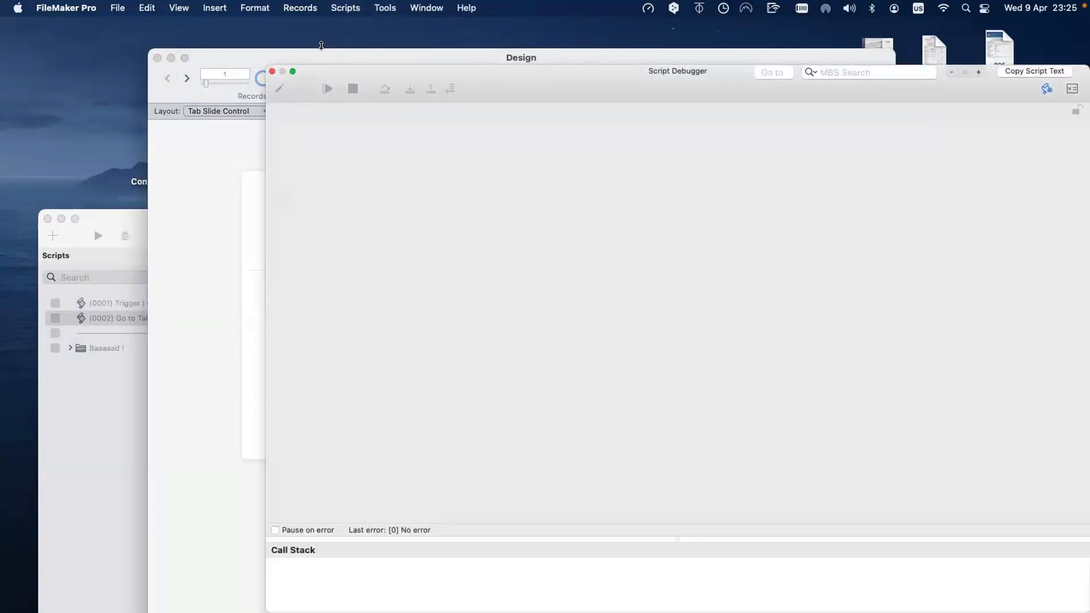
pyautogui.click(287, 204)
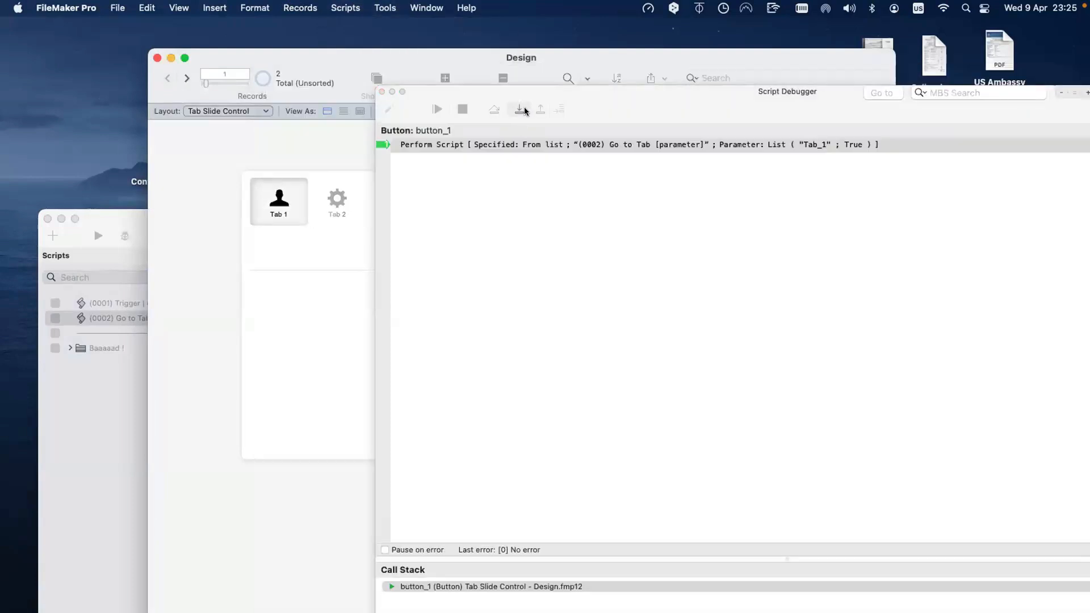
# Step through the Go to Tab script to the End If line, check the If [ "" ] line, and close the Script Debugger
pyautogui.click(521, 109)
pyautogui.click(522, 109)
pyautogui.click(521, 109)
pyautogui.click(521, 110)
pyautogui.click(521, 109)
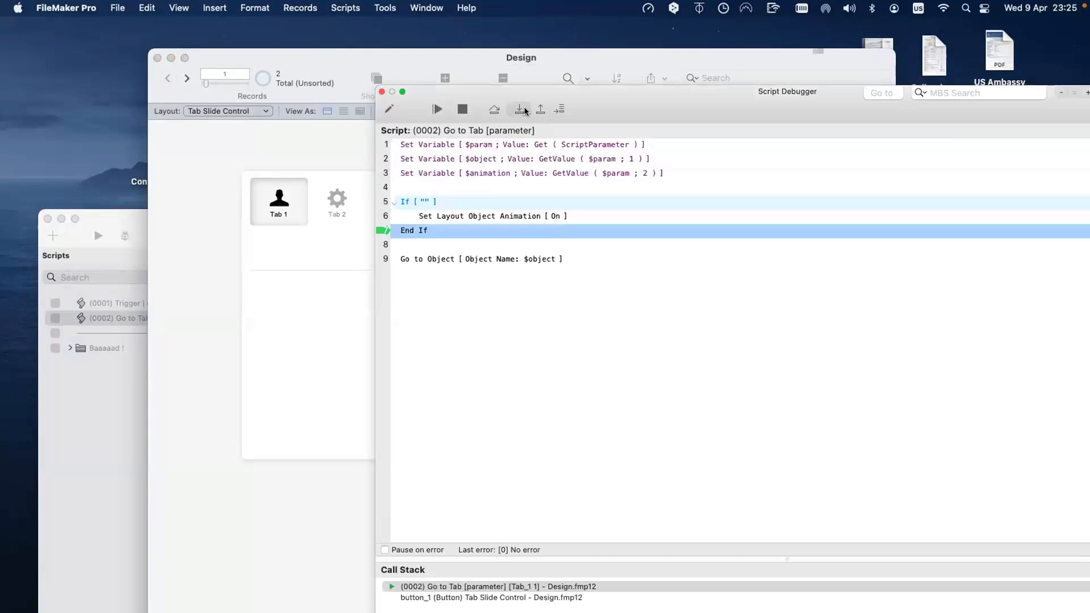
pyautogui.click(422, 202)
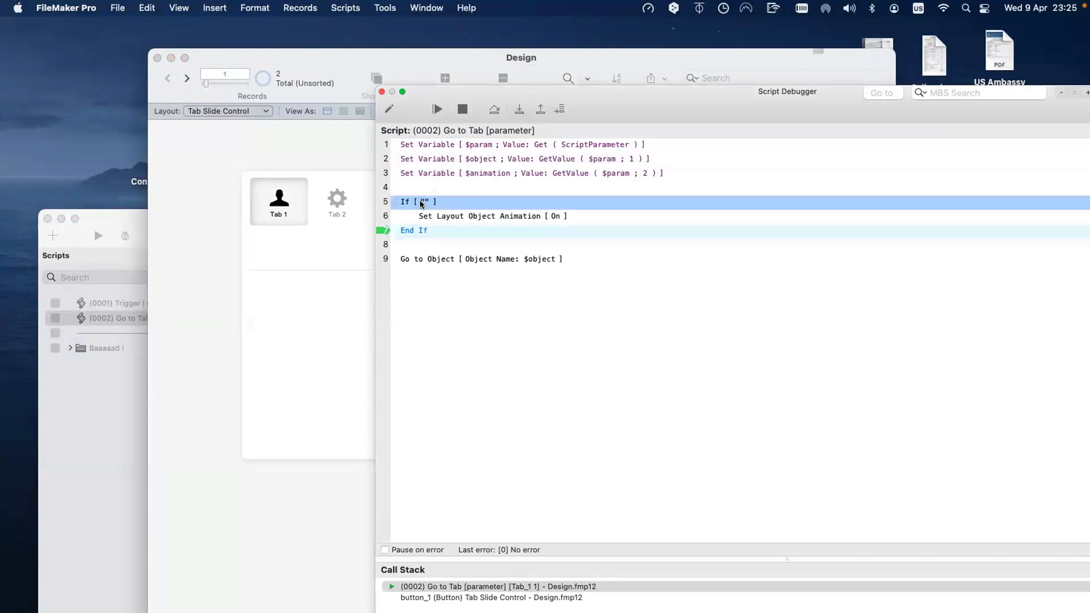
pyautogui.click(382, 92)
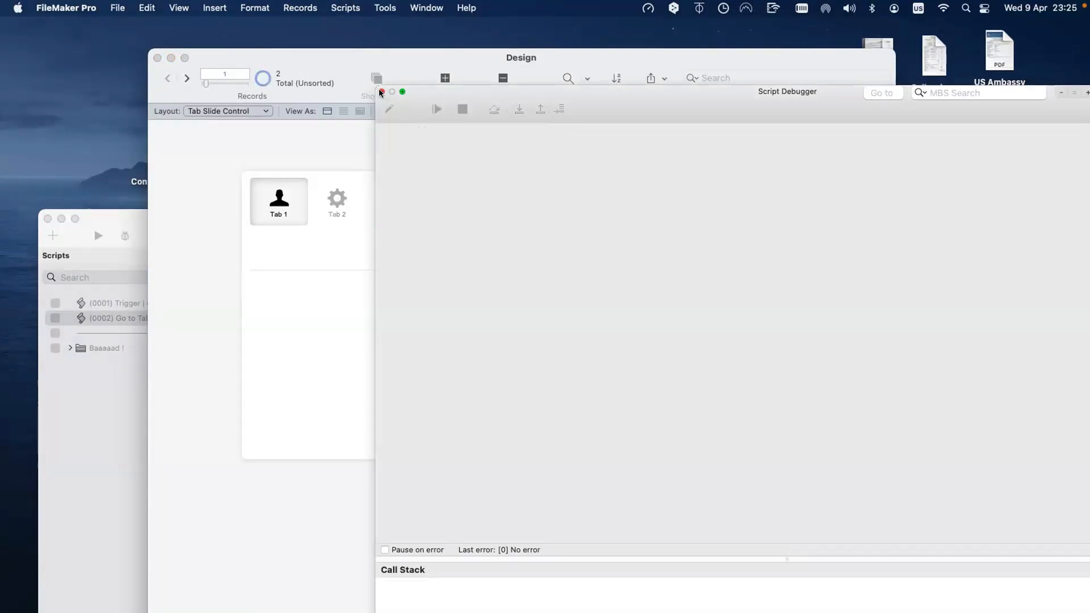
pyautogui.click(382, 92)
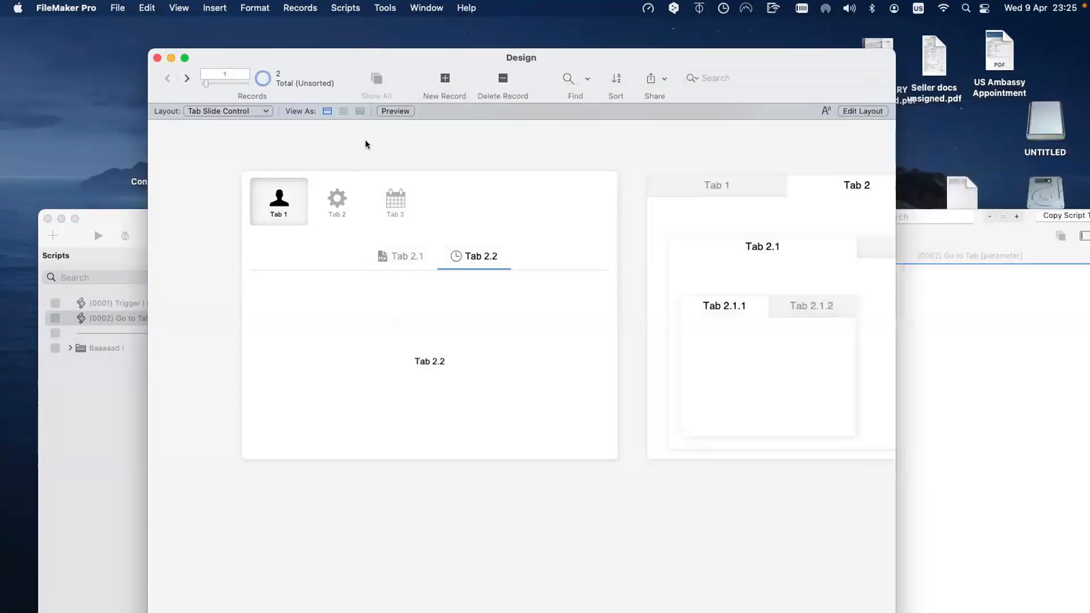
# Set the If step's condition in the Go to Tab script back to $animation
pyautogui.click(976, 427)
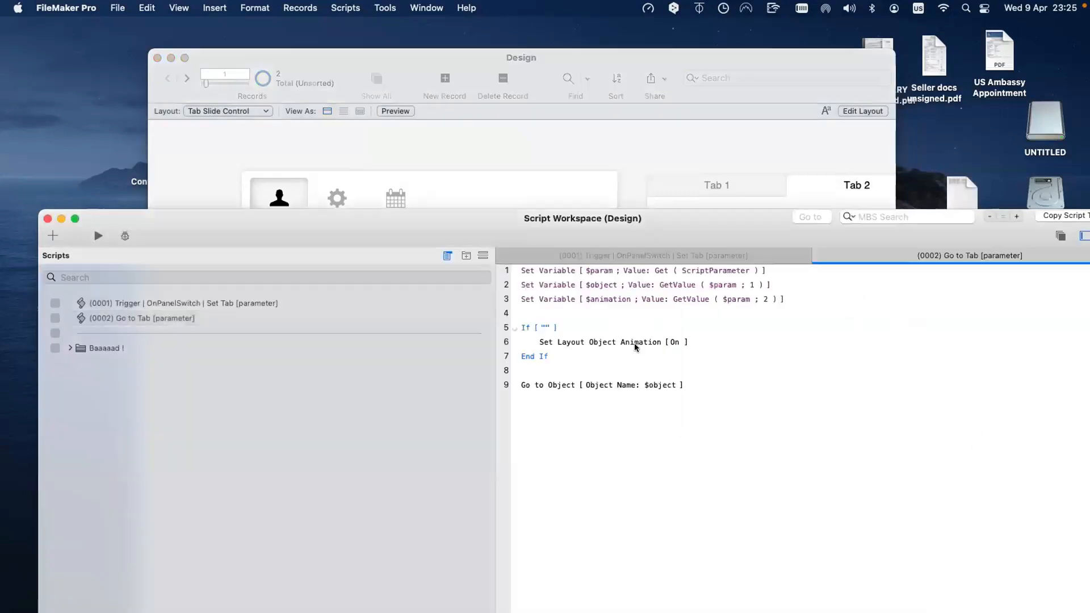
pyautogui.click(547, 327)
pyautogui.write('$animation')
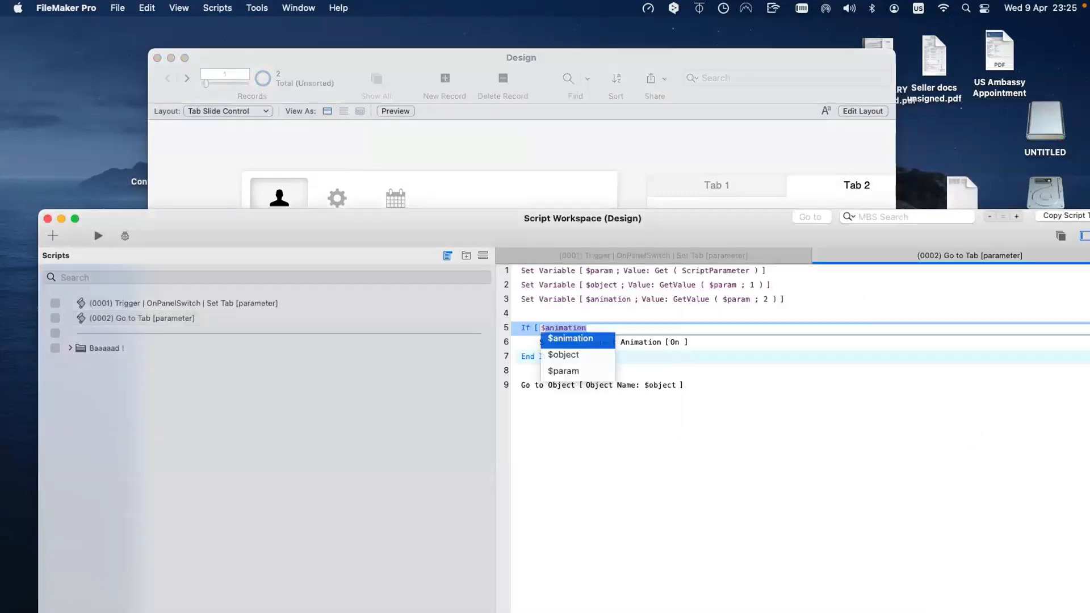
pyautogui.press('Return')
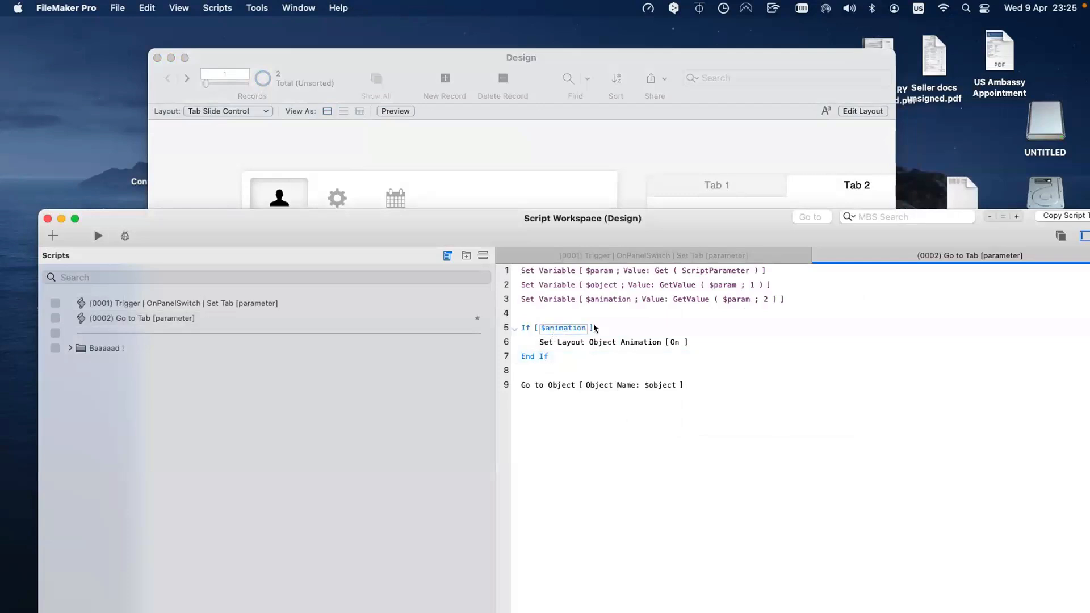
# Try an empty string ("") as the If step's condition in the Go to Tab script and undo the change
pyautogui.click(640, 302)
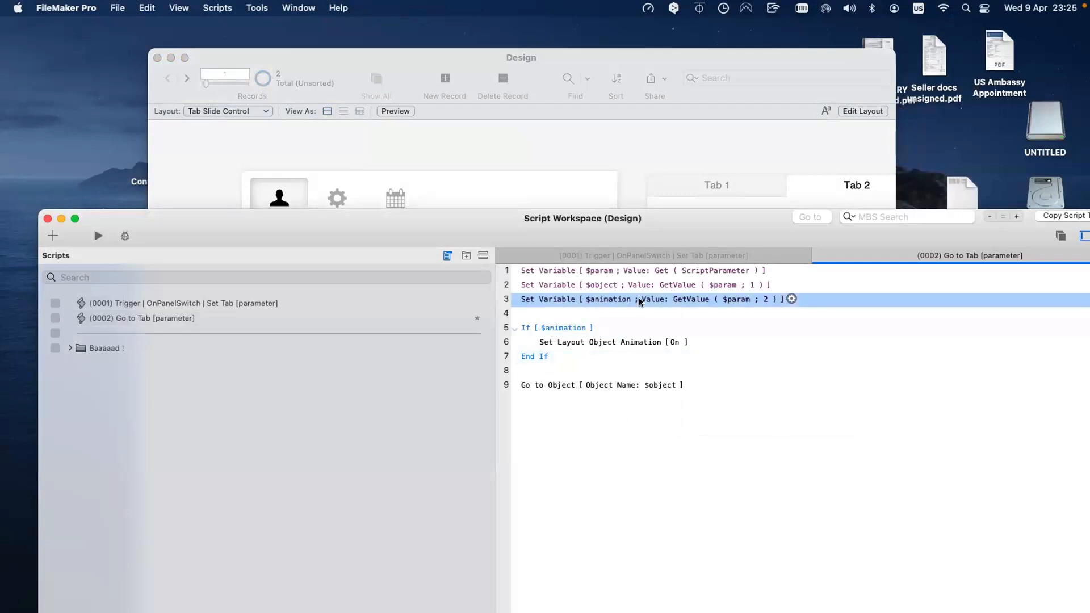
pyautogui.doubleClick(580, 327)
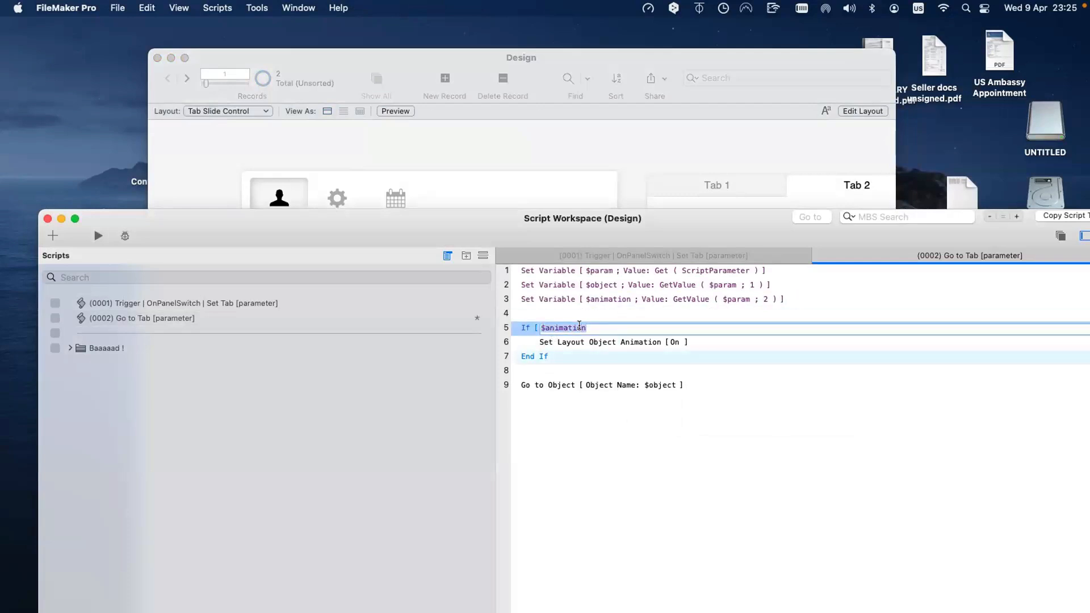
pyautogui.write('""')
pyautogui.press('super+z')
pyautogui.click(616, 435)
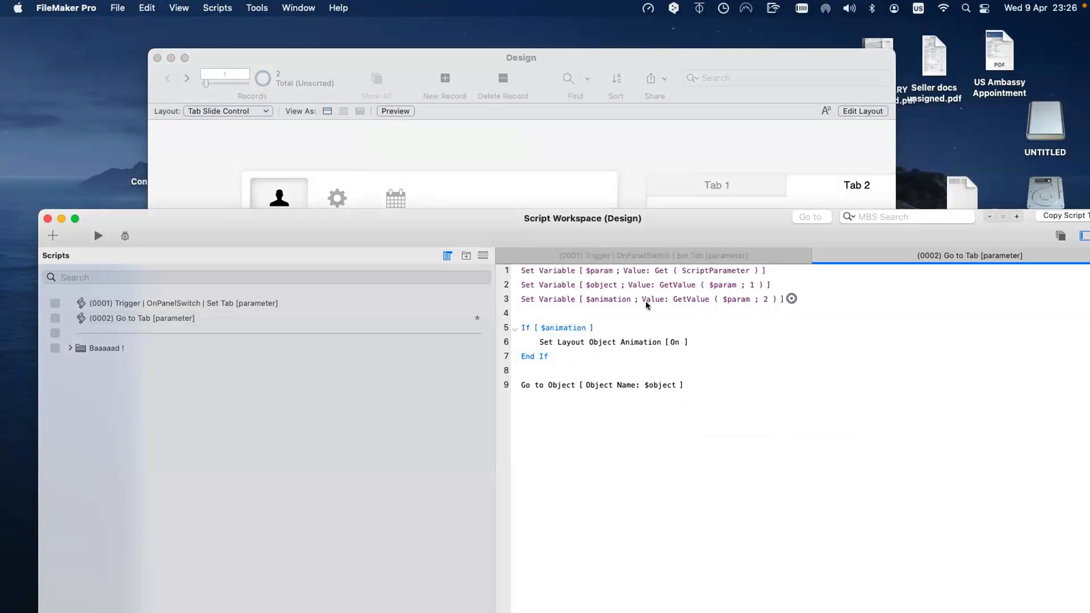
# Check the If condition against the $animation variable step, and save the Go to Tab script
pyautogui.click(518, 328)
pyautogui.click(591, 303)
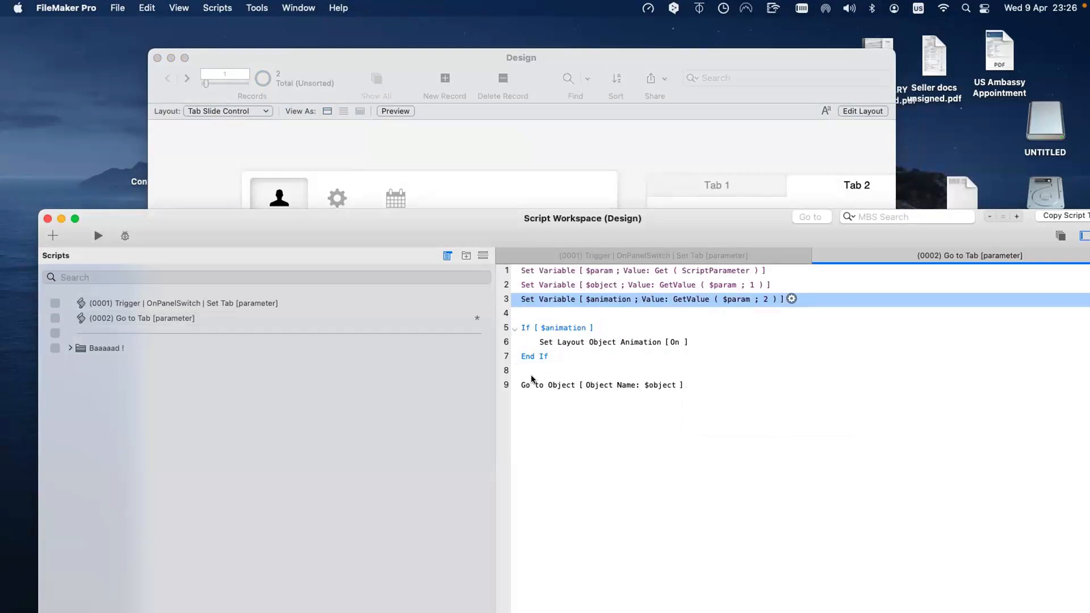
pyautogui.click(559, 329)
pyautogui.click(531, 324)
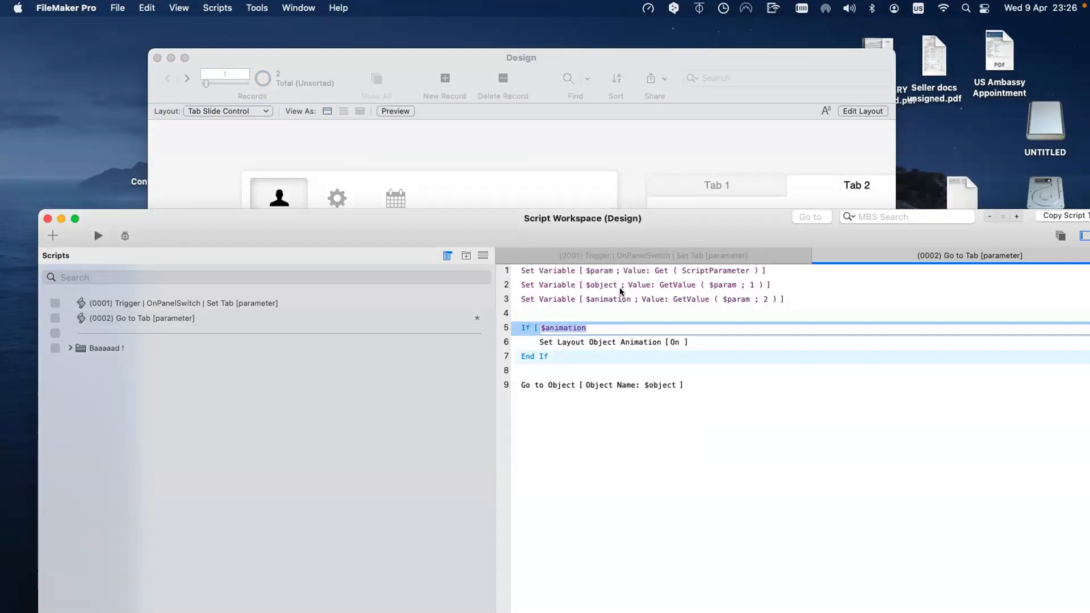
pyautogui.click(625, 409)
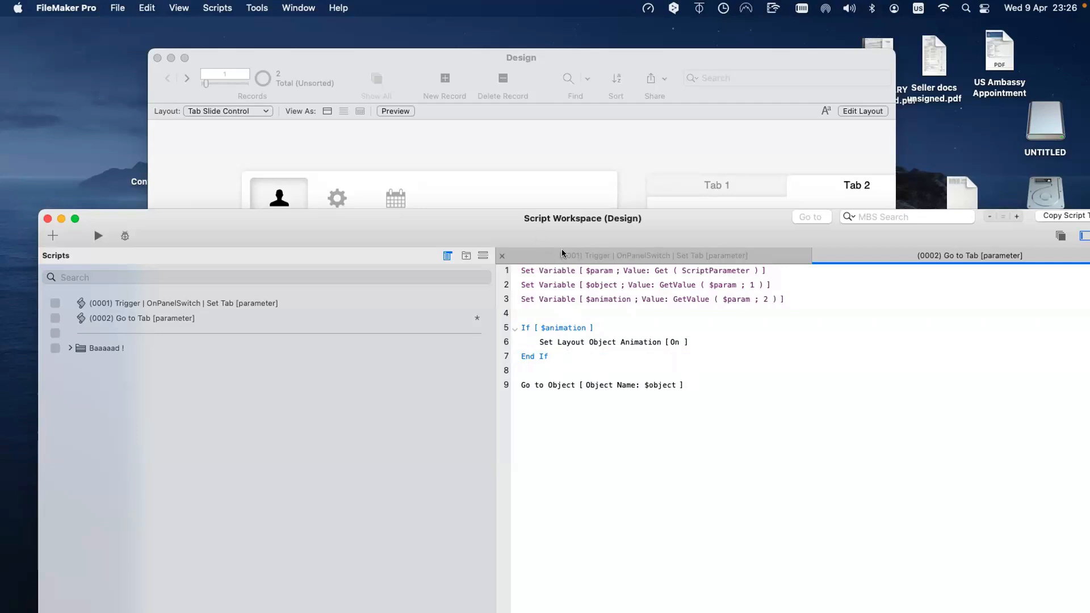
pyautogui.moveTo(538, 239); pyautogui.dragTo(562, 253)
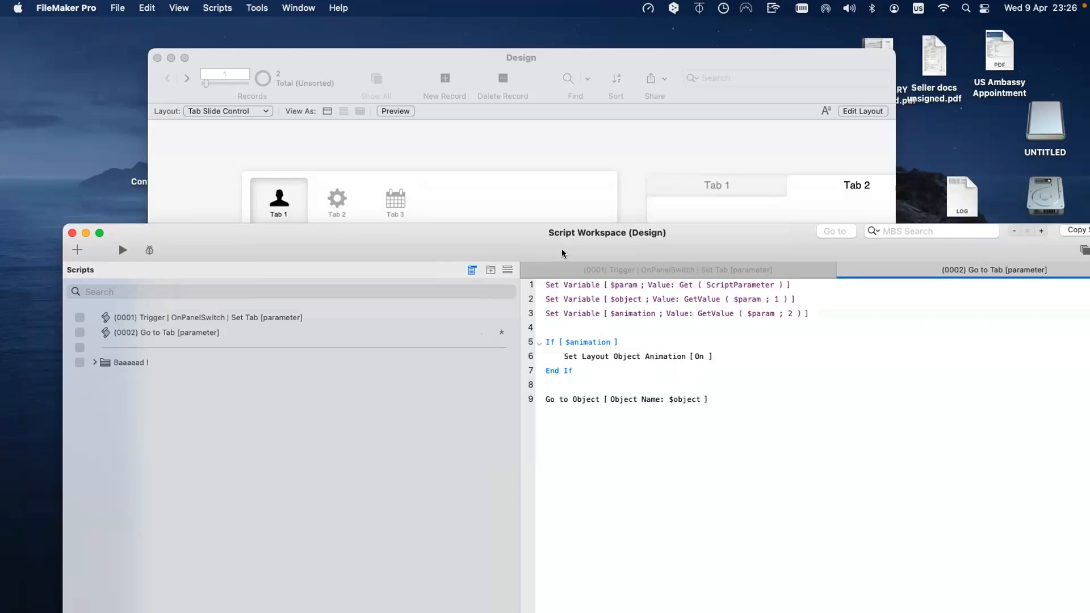
pyautogui.press('super+s')
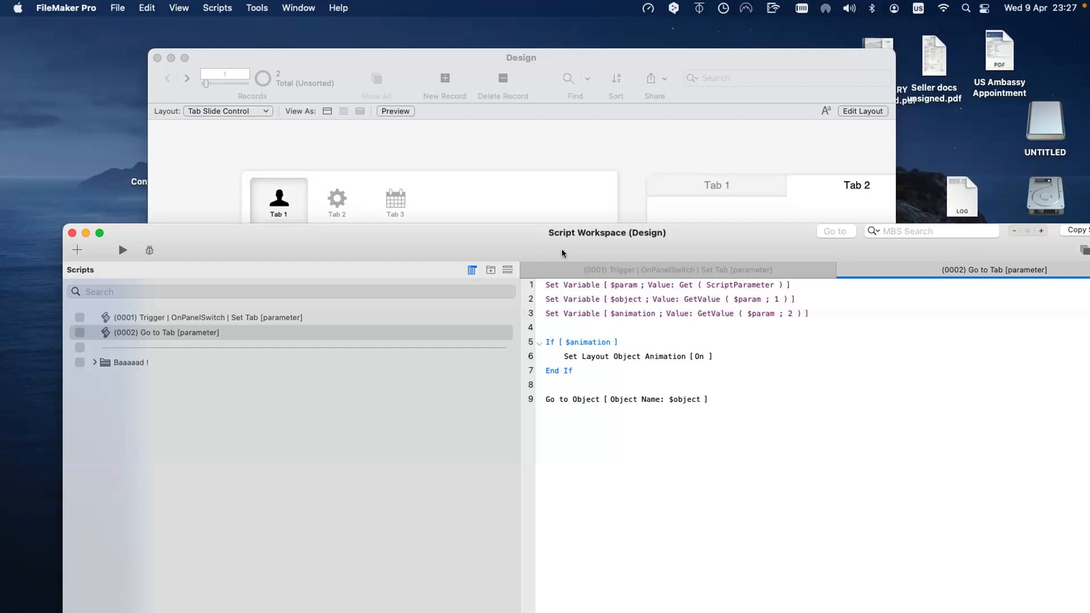
# Look at the slide control on the Design layout, and examine the Go to Object step in the Go to Tab script
pyautogui.click(516, 156)
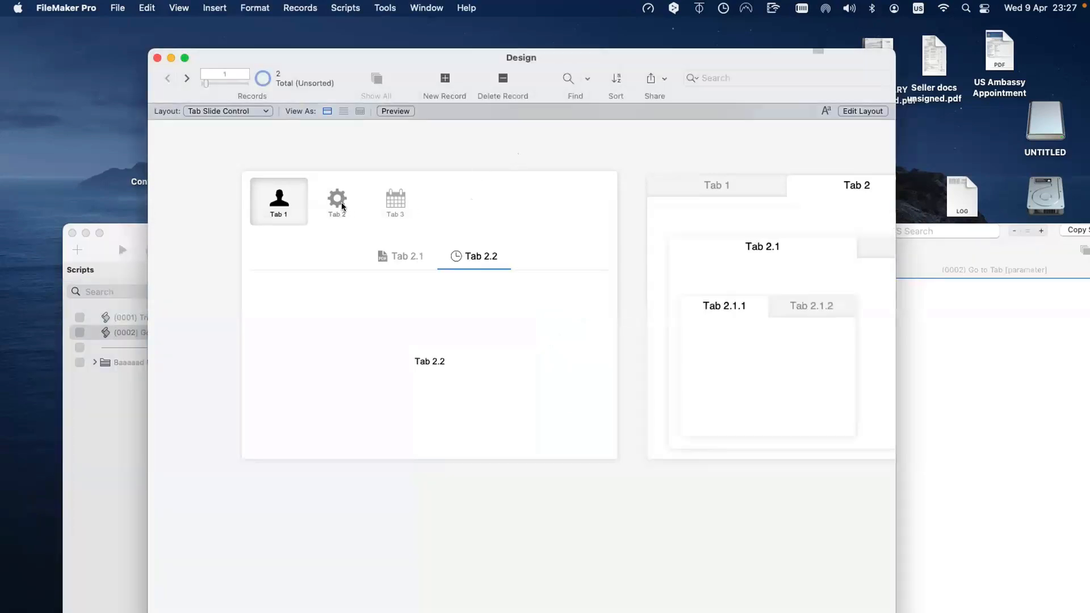
pyautogui.hscroll(1, 342, 206)
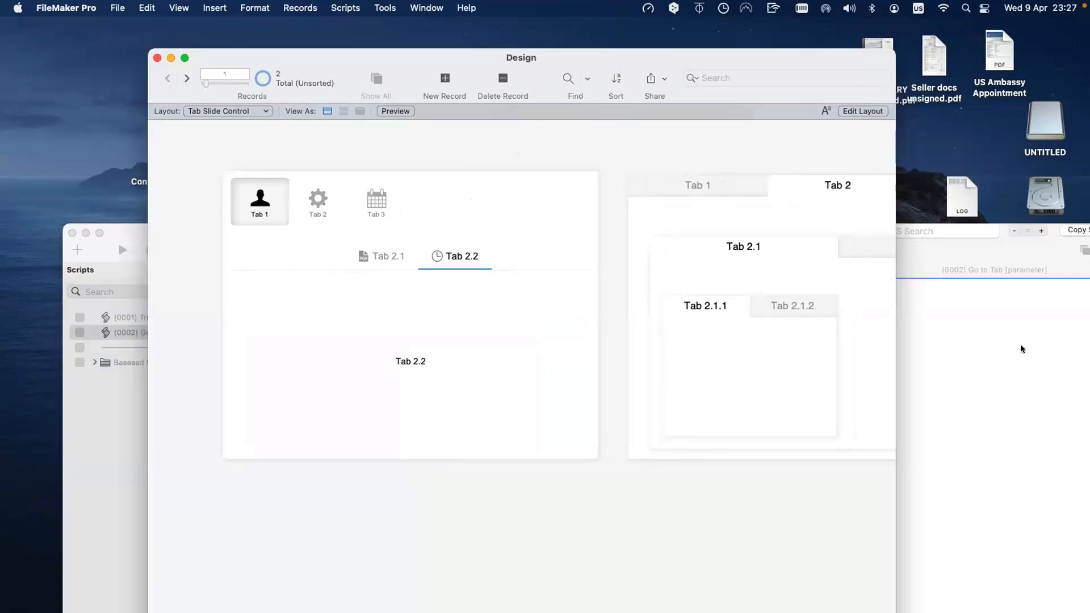
pyautogui.click(1020, 348)
pyautogui.click(226, 332)
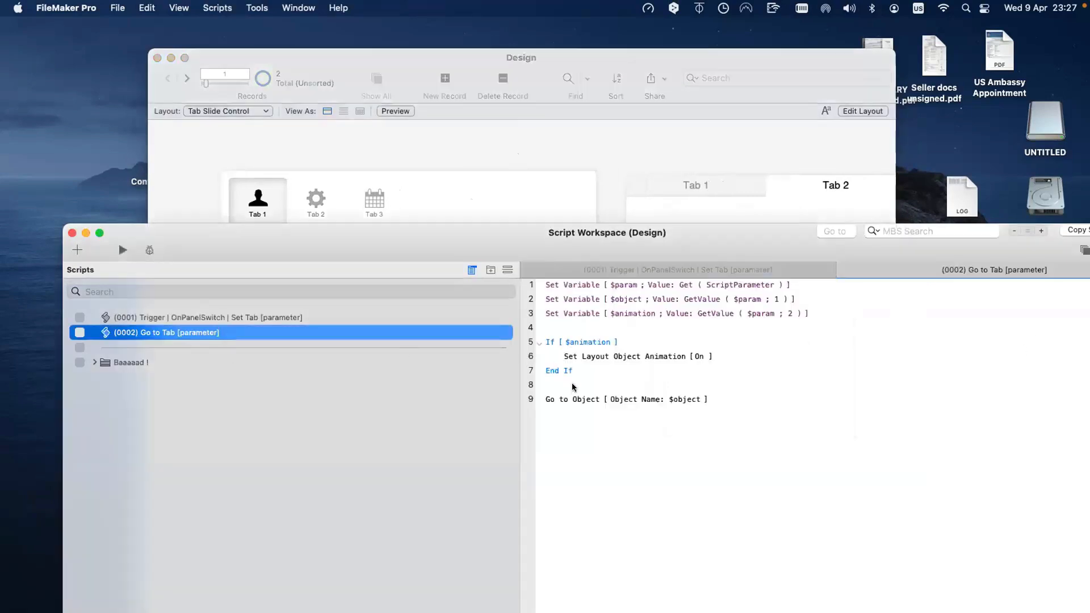
pyautogui.click(579, 400)
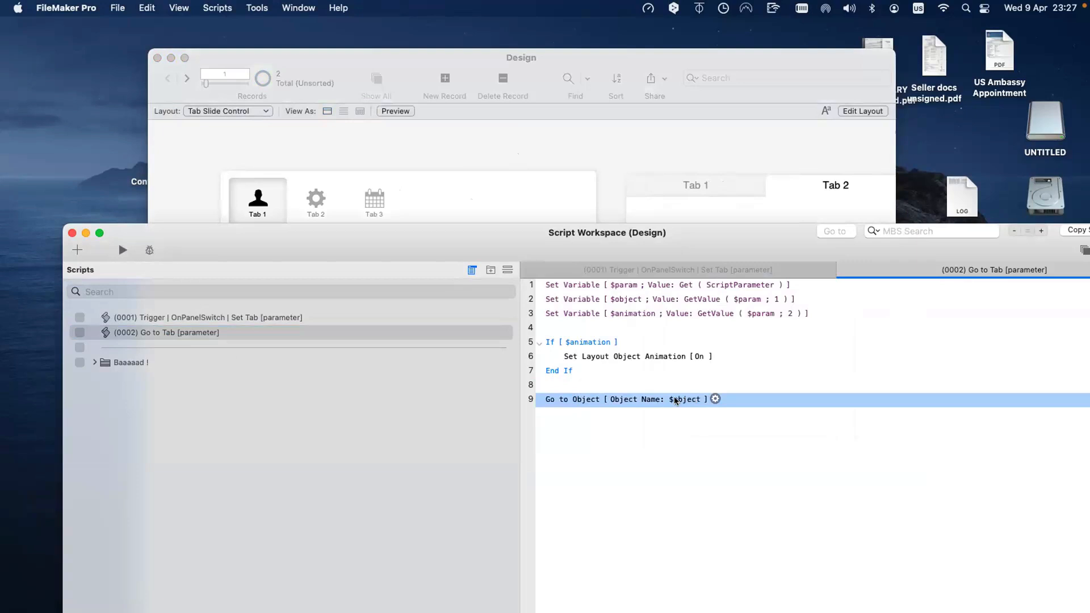
# Open the Tab Slide Control layout for editing and compare the Tab_2 slide panel's object name with the script's Go to Object step
pyautogui.click(496, 155)
pyautogui.press('super+l')
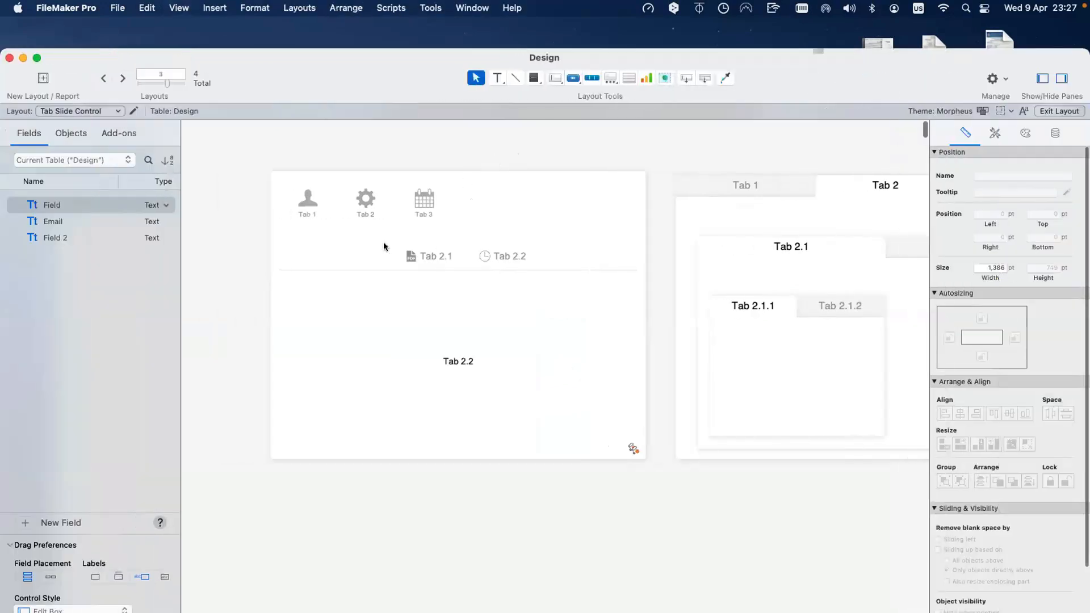
pyautogui.click(383, 247)
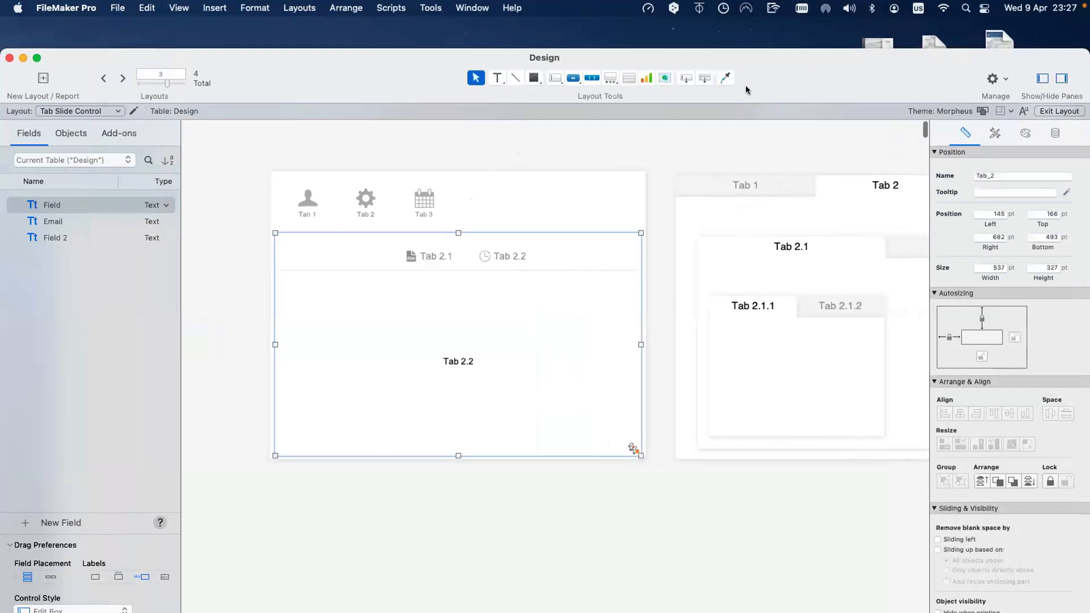
pyautogui.moveTo(749, 90); pyautogui.dragTo(537, 97)
pyautogui.click(762, 183)
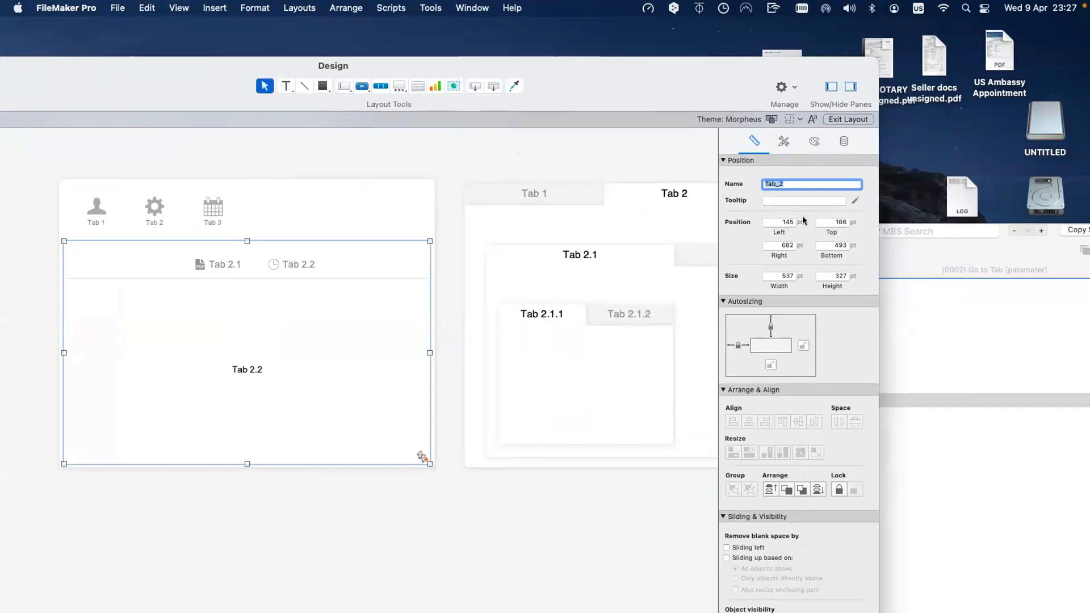
pyautogui.click(945, 319)
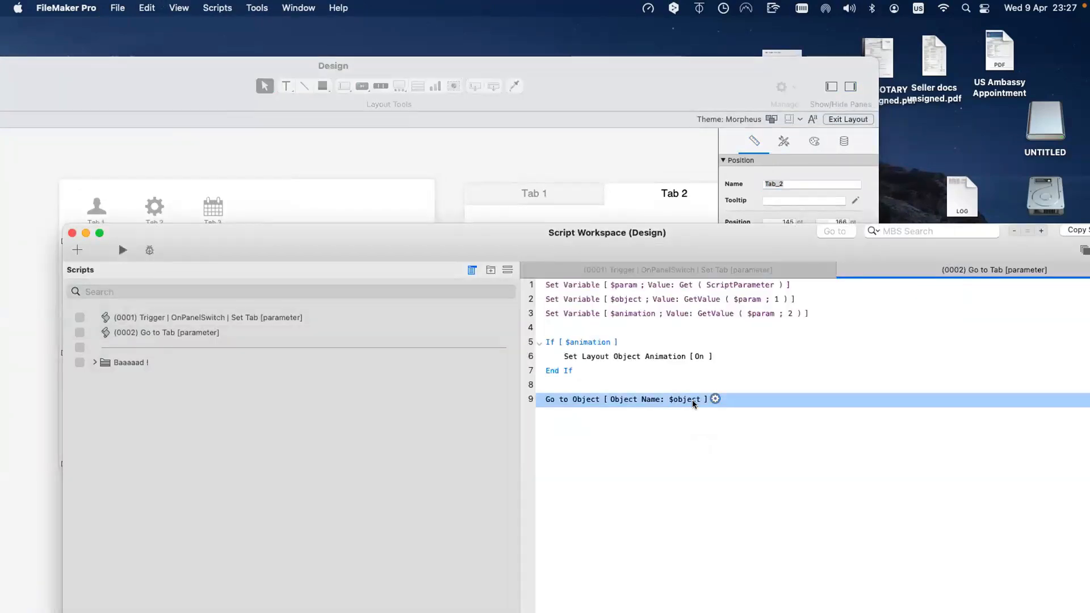
pyautogui.click(538, 148)
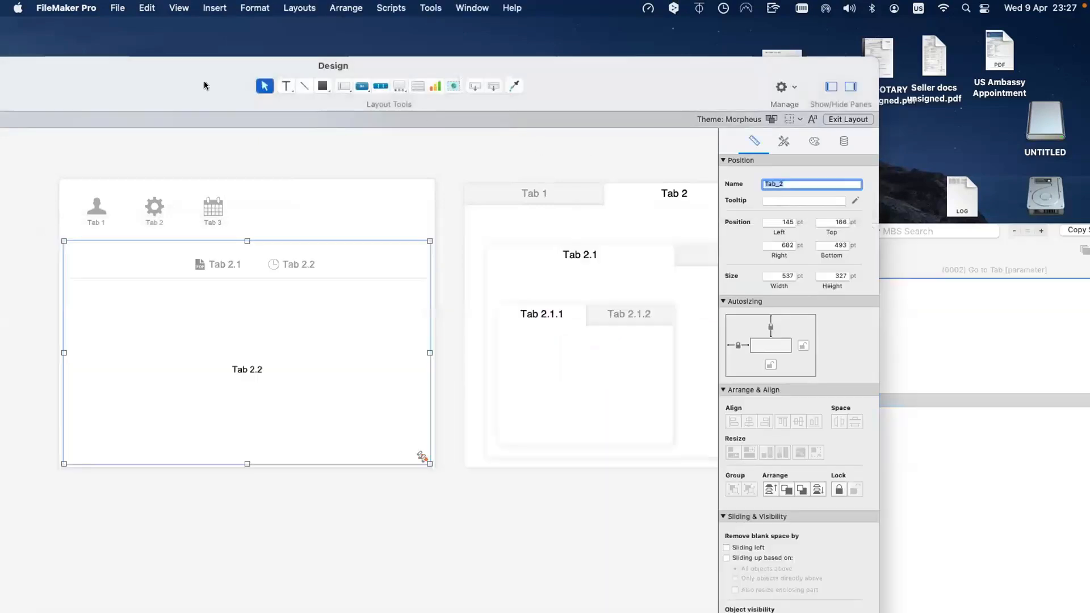
pyautogui.moveTo(190, 78); pyautogui.dragTo(310, 89)
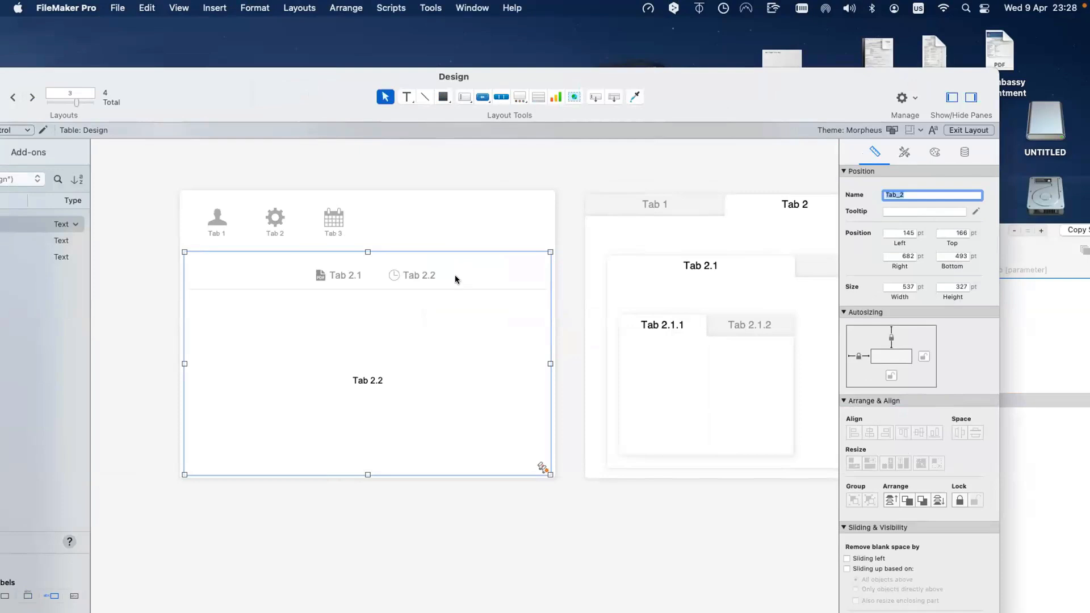
pyautogui.doubleClick(476, 277)
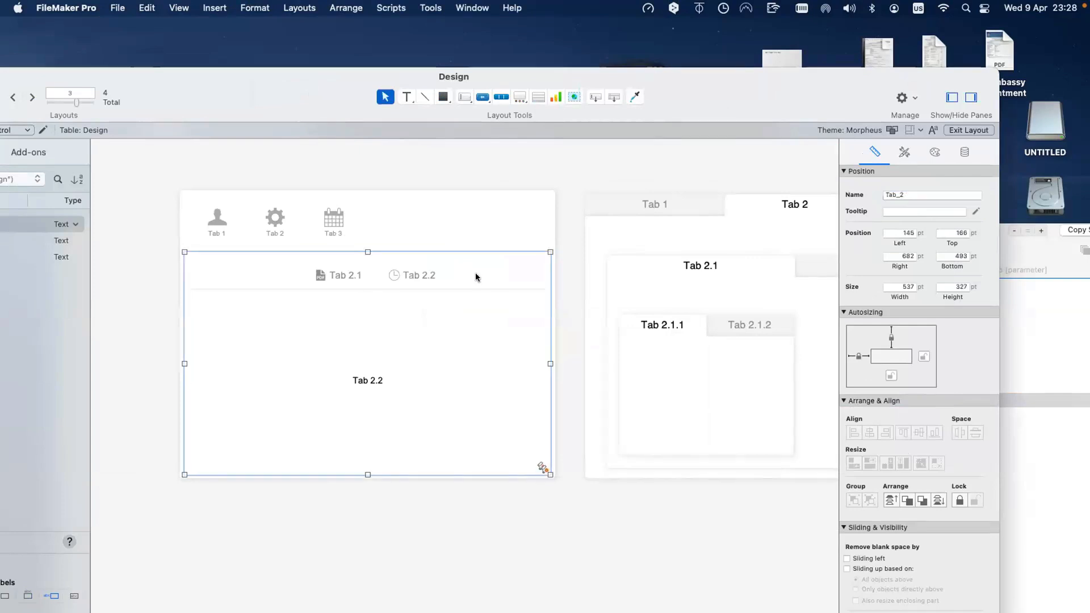
pyautogui.press('Escape')
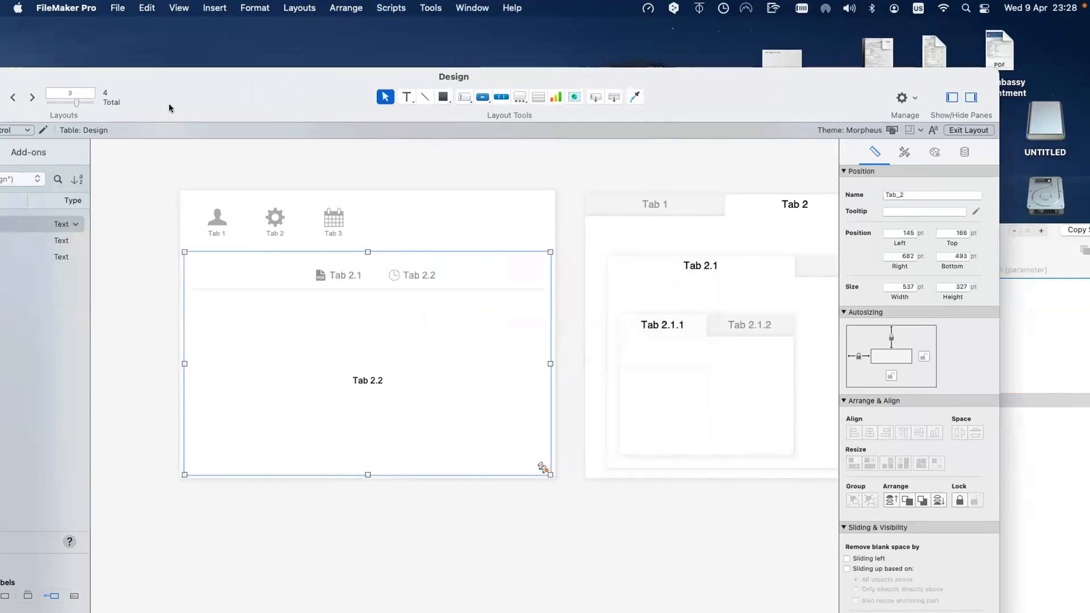
# List the layout's objects and expand Tab_1, Tab_2, Tab_3, Tab_2.1 and its nested slide control to examine the panel names
pyautogui.moveTo(170, 106); pyautogui.dragTo(410, 104)
pyautogui.click(218, 173)
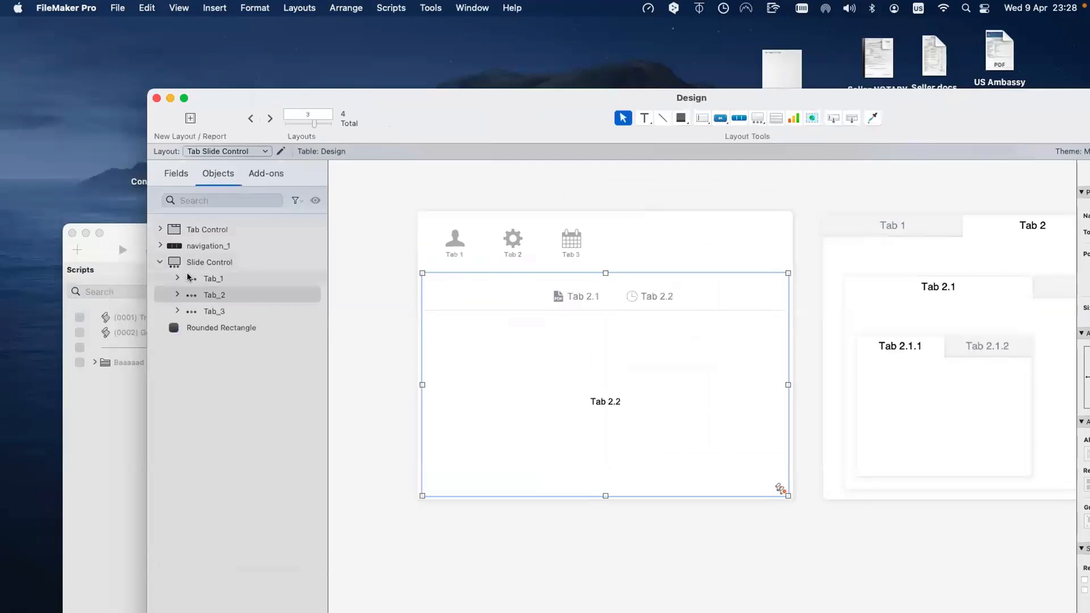
pyautogui.click(172, 277)
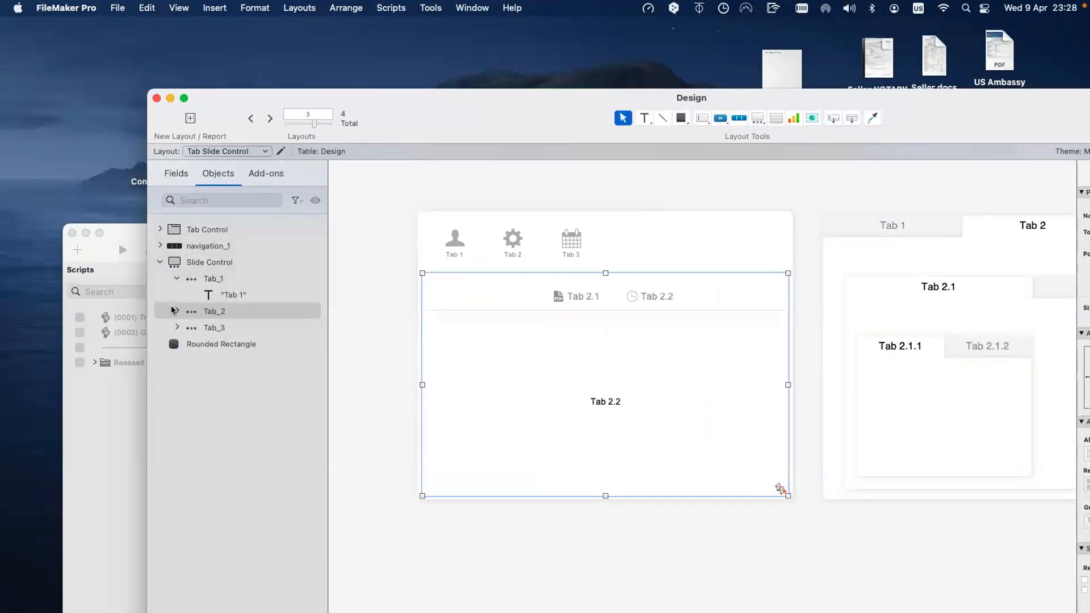
pyautogui.click(172, 308)
pyautogui.click(195, 344)
pyautogui.click(177, 377)
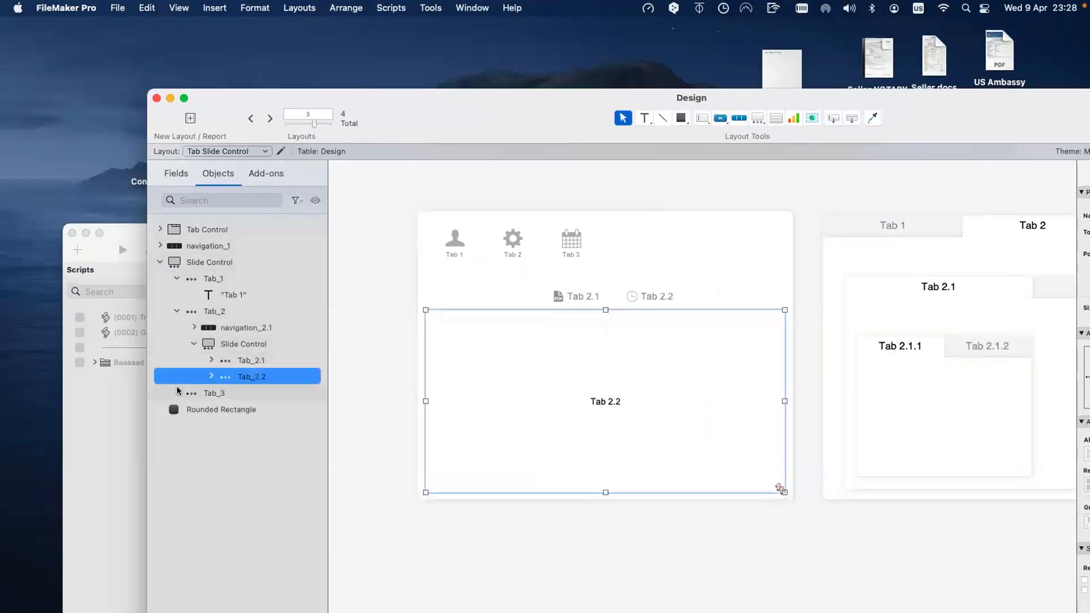
pyautogui.click(177, 393)
pyautogui.click(238, 485)
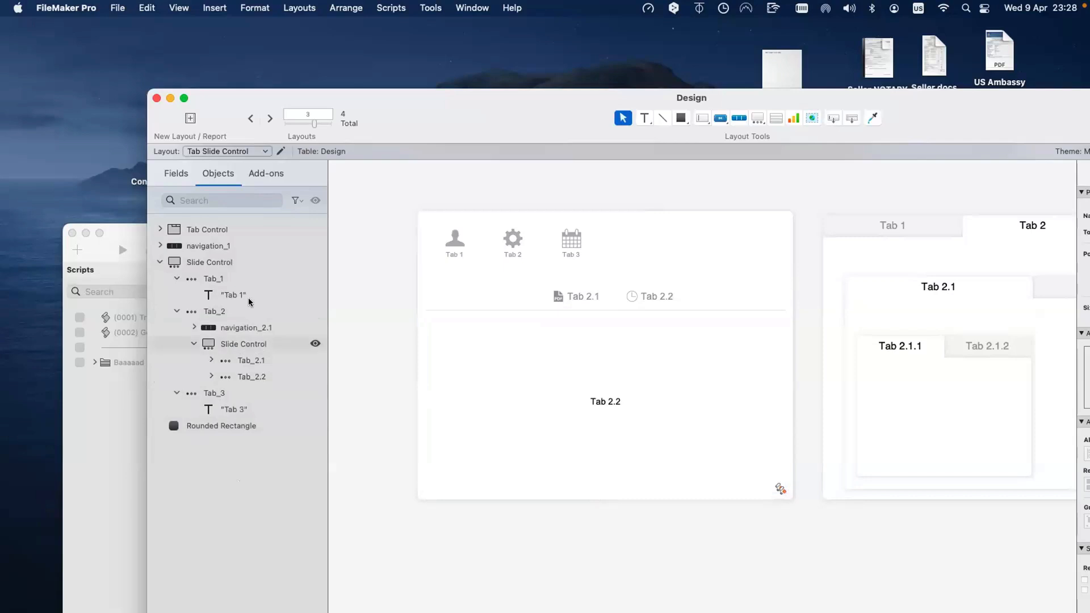
pyautogui.click(211, 361)
pyautogui.click(228, 408)
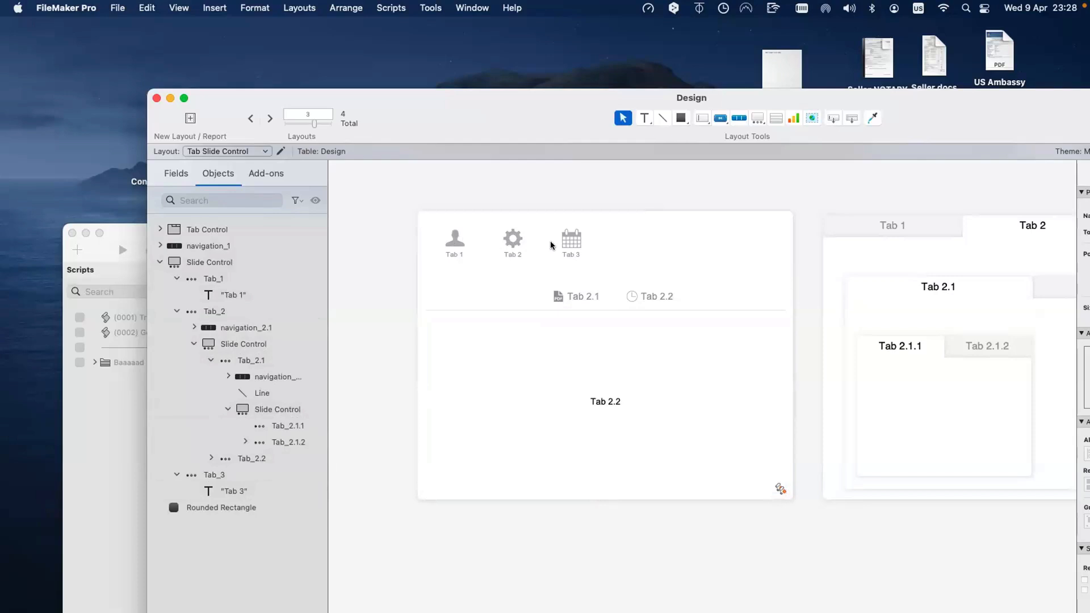
# Identify the navigation_2.1 button bar and the Tab_2 panel containing it by selecting each on the layout
pyautogui.scroll(-2, 562, 290)
pyautogui.click(564, 290)
pyautogui.click(573, 249)
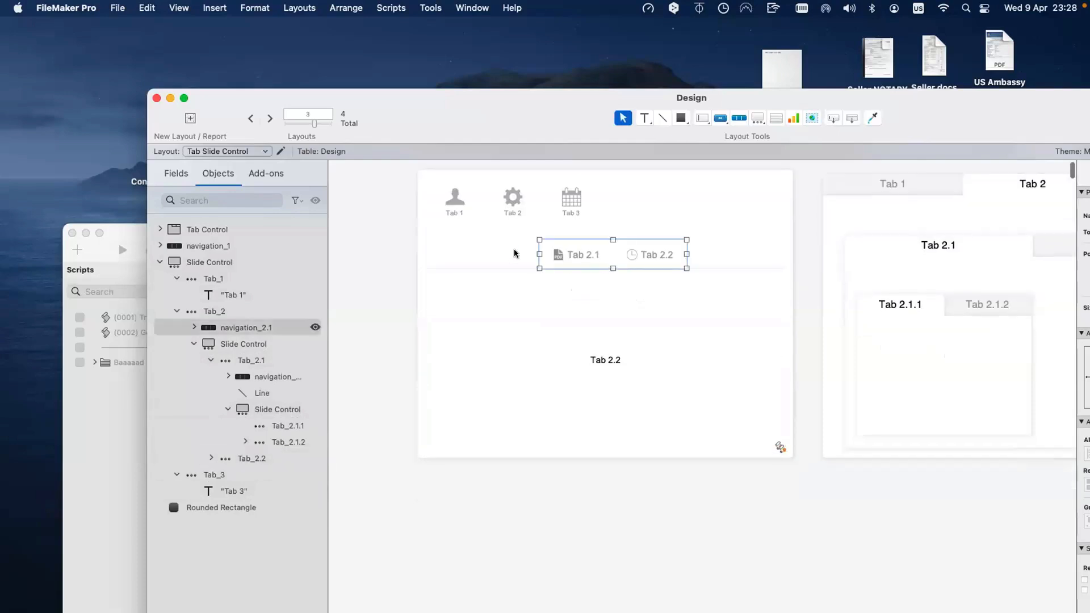
pyautogui.click(514, 252)
pyautogui.scroll(2, 508, 250)
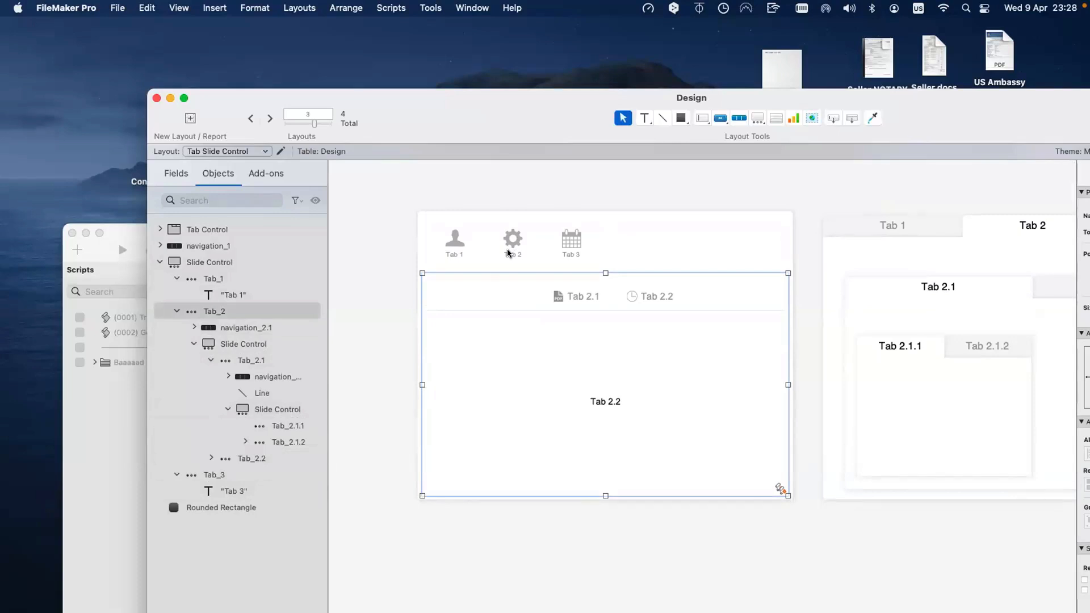
pyautogui.hscroll(1, 505, 253)
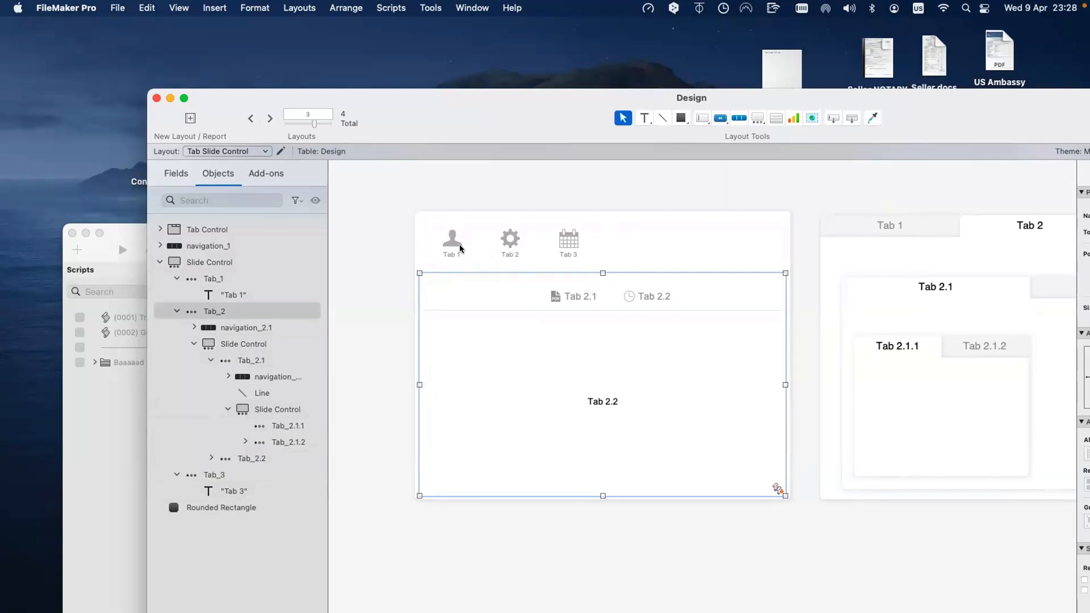
# Switch to Browse mode and go to Tab 2 with the slide control's main button bar
pyautogui.press('super+b')
pyautogui.click(503, 234)
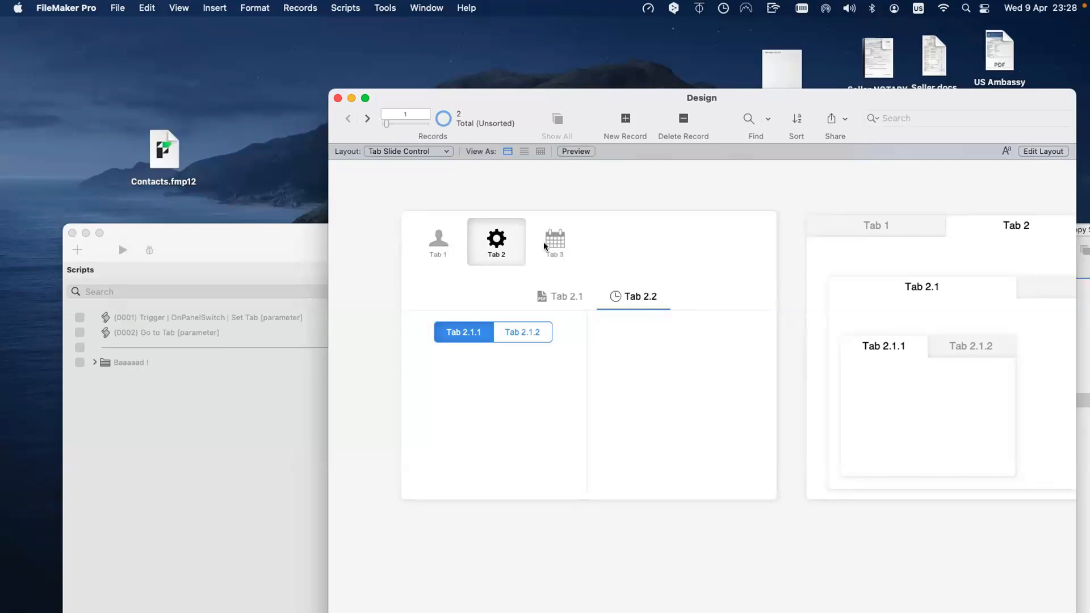
pyautogui.moveTo(522, 99); pyautogui.dragTo(373, 79)
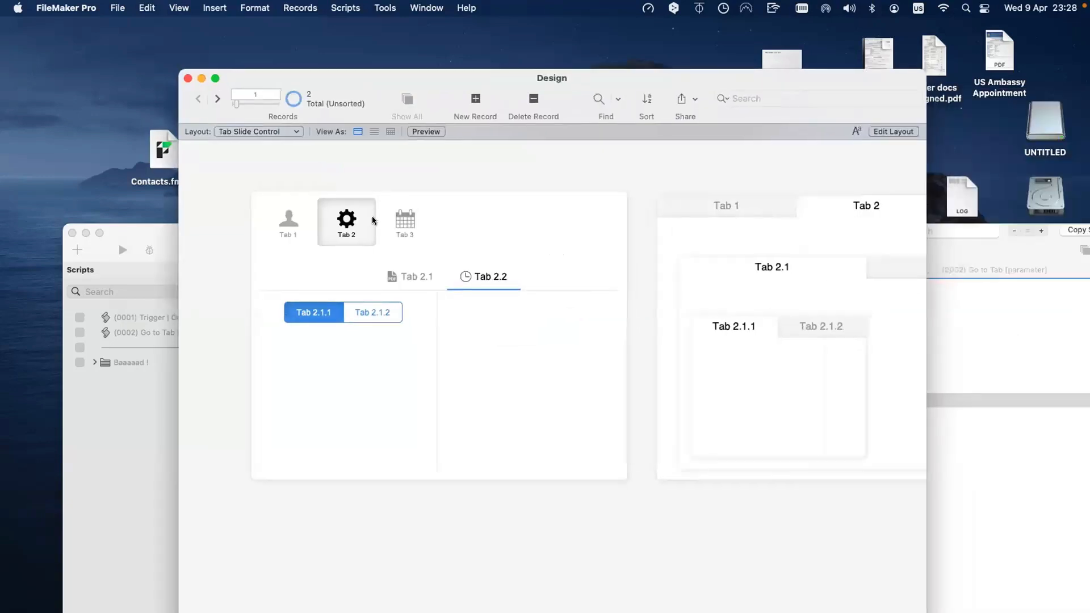
# Return to Layout mode and examine the script and parameter assigned to the main button bar's Tab 2 segment
pyautogui.press('super+l')
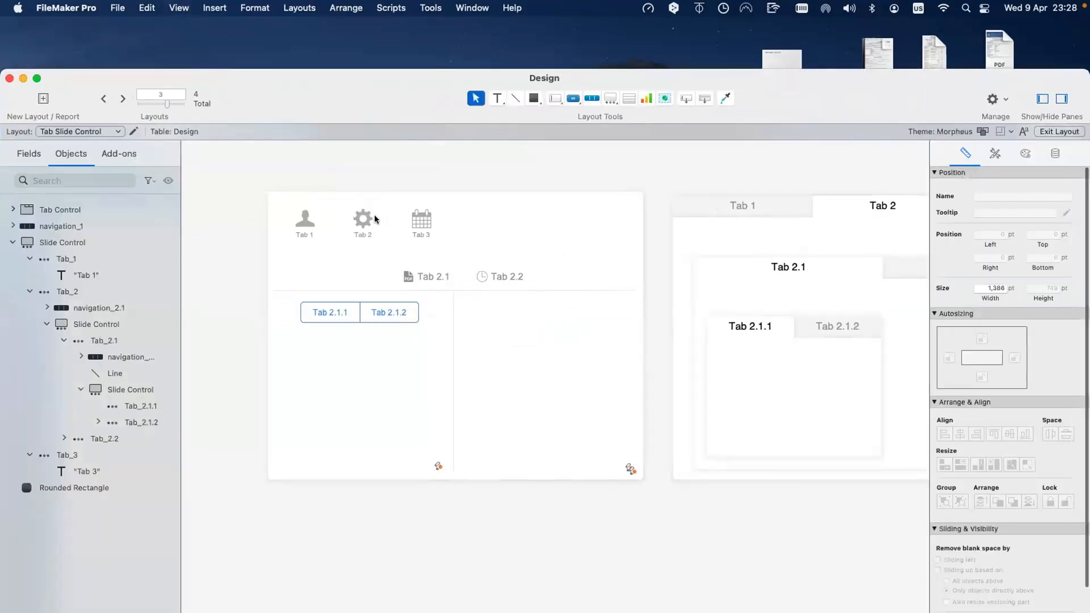
pyautogui.doubleClick(374, 219)
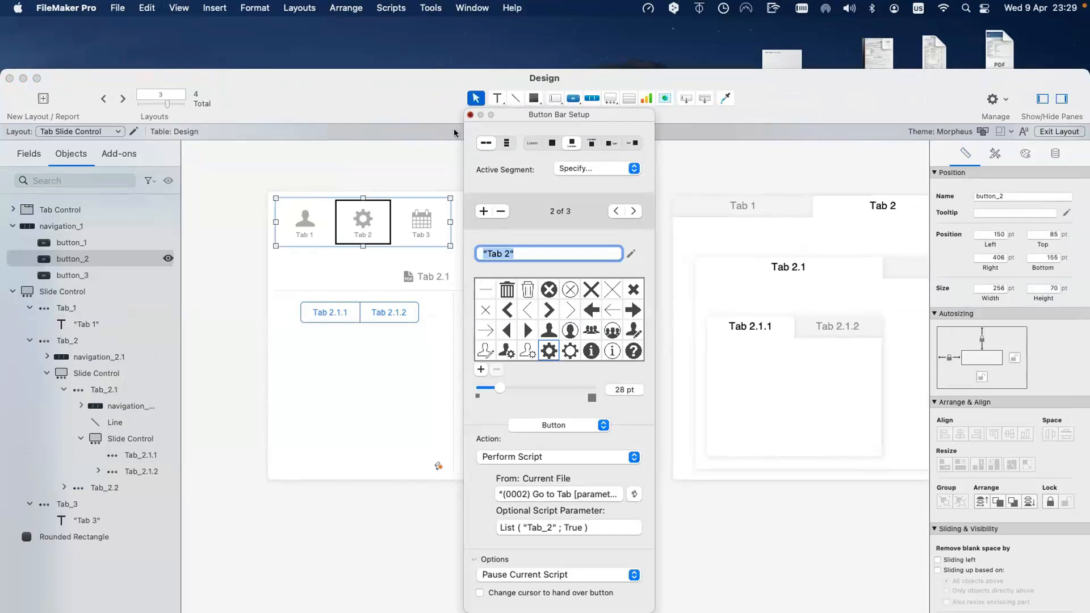
pyautogui.click(470, 116)
pyautogui.click(366, 223)
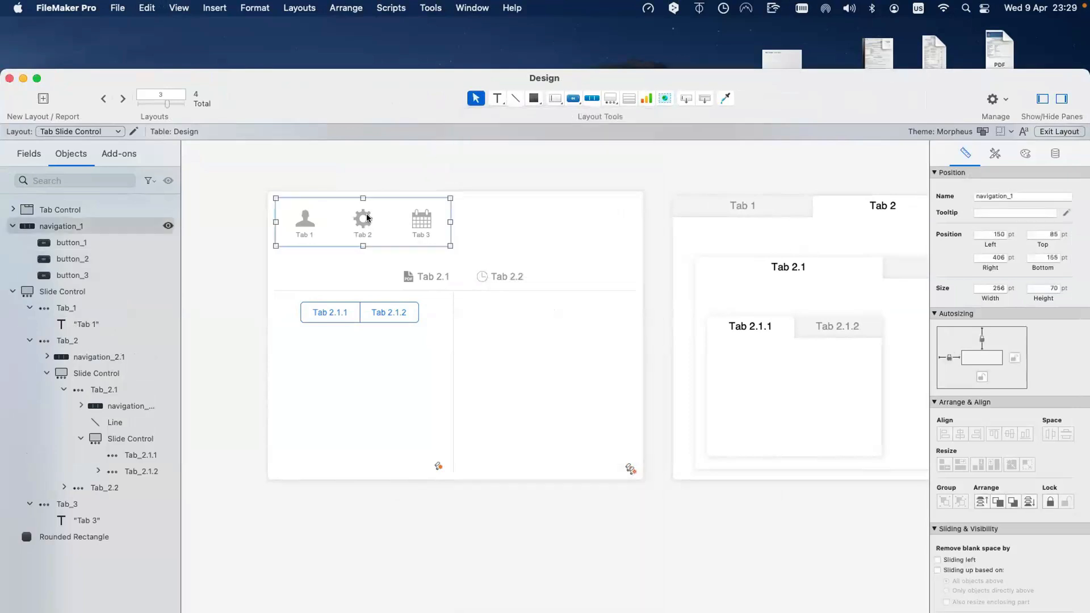
pyautogui.click(366, 221)
pyautogui.doubleClick(366, 221)
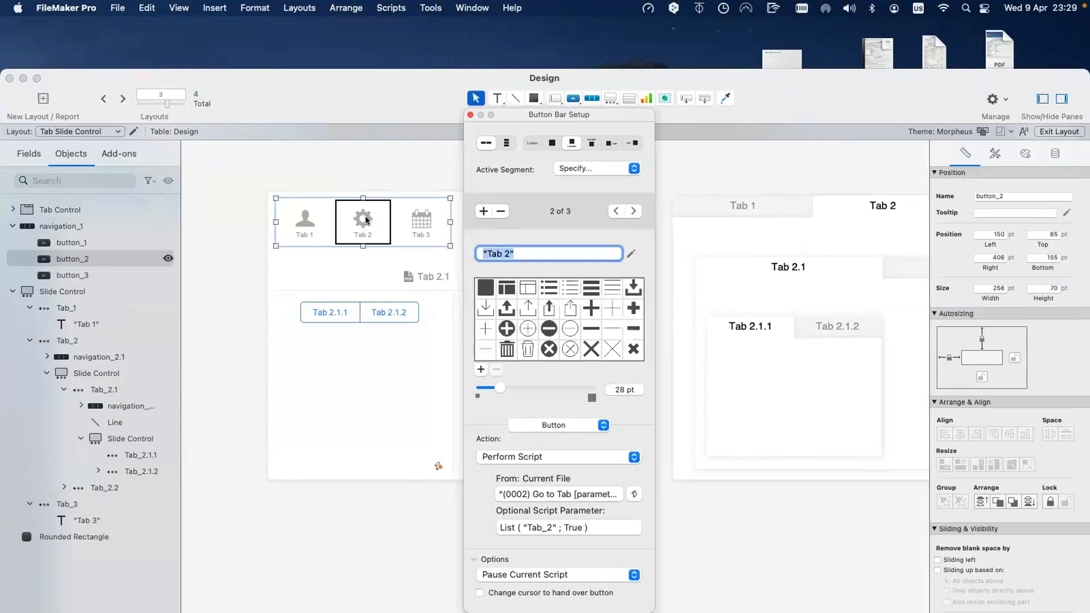
pyautogui.click(437, 159)
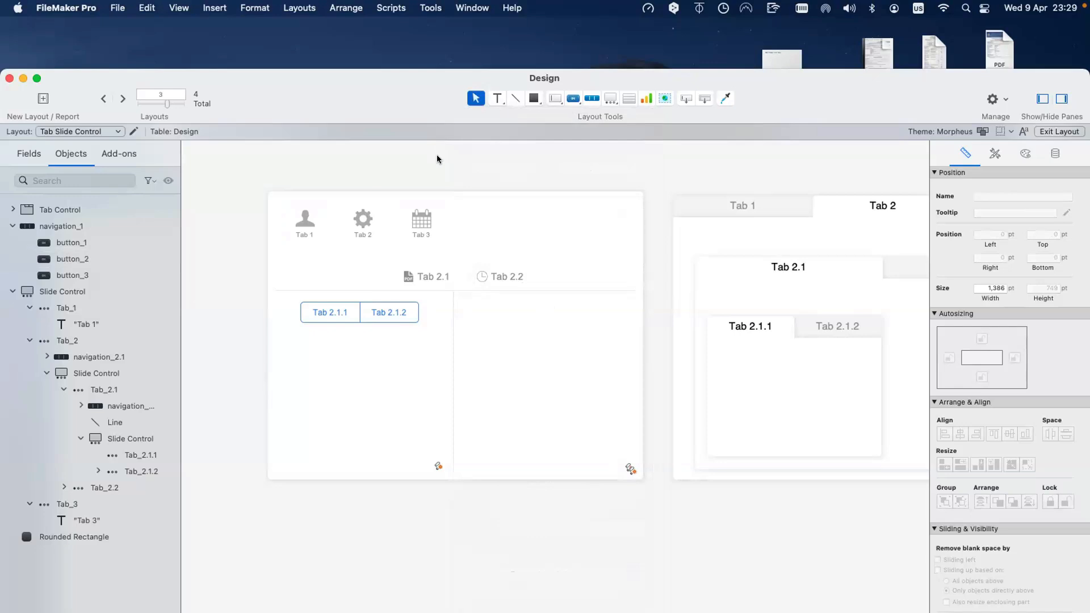
# Open the Go to Tab script in the Script Workspace and examine its If [ $animation ] condition
pyautogui.press('super+shift+s')
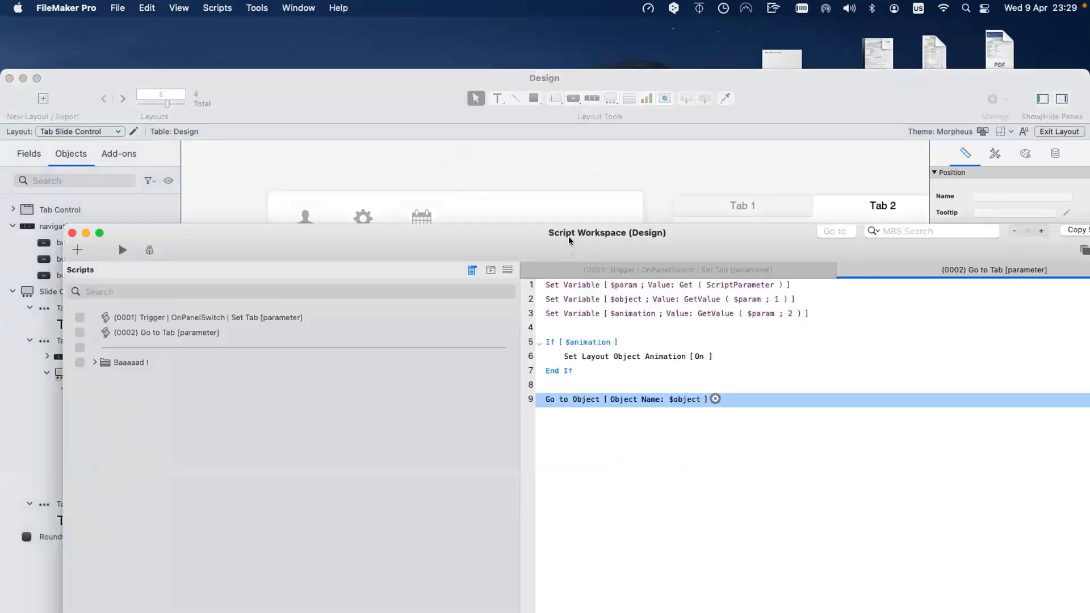
pyautogui.click(573, 290)
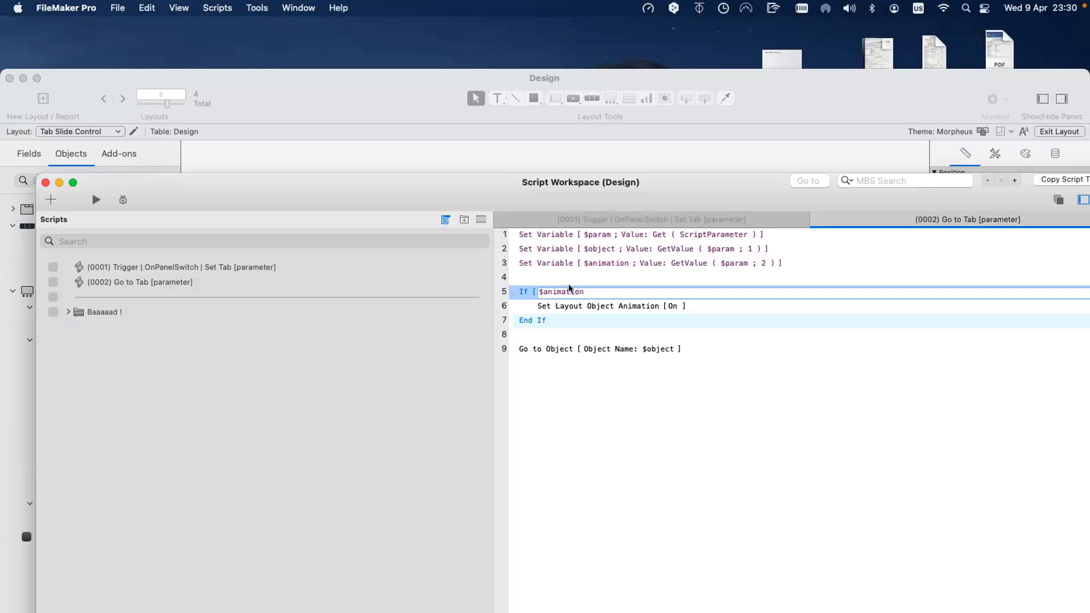
pyautogui.moveTo(421, 182); pyautogui.dragTo(452, 150)
pyautogui.click(256, 7)
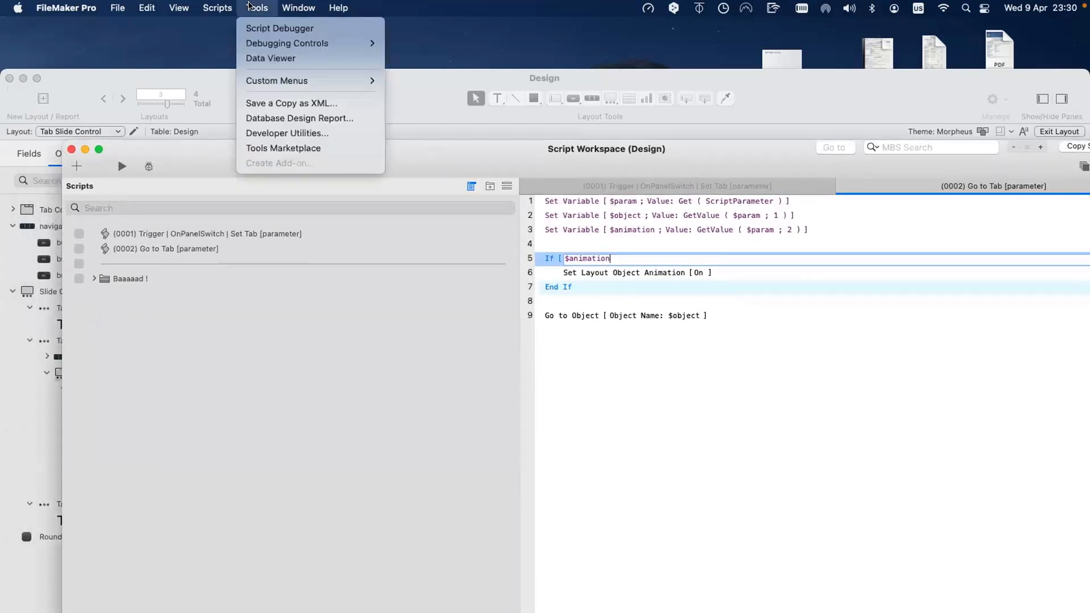
pyautogui.click(250, 58)
pyautogui.click(565, 301)
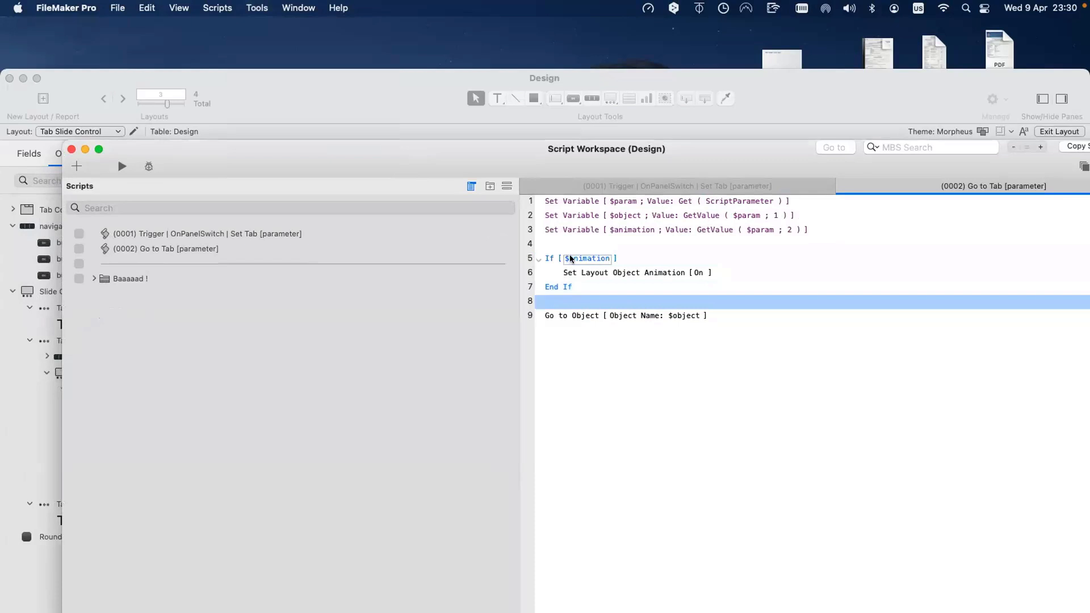
pyautogui.click(572, 259)
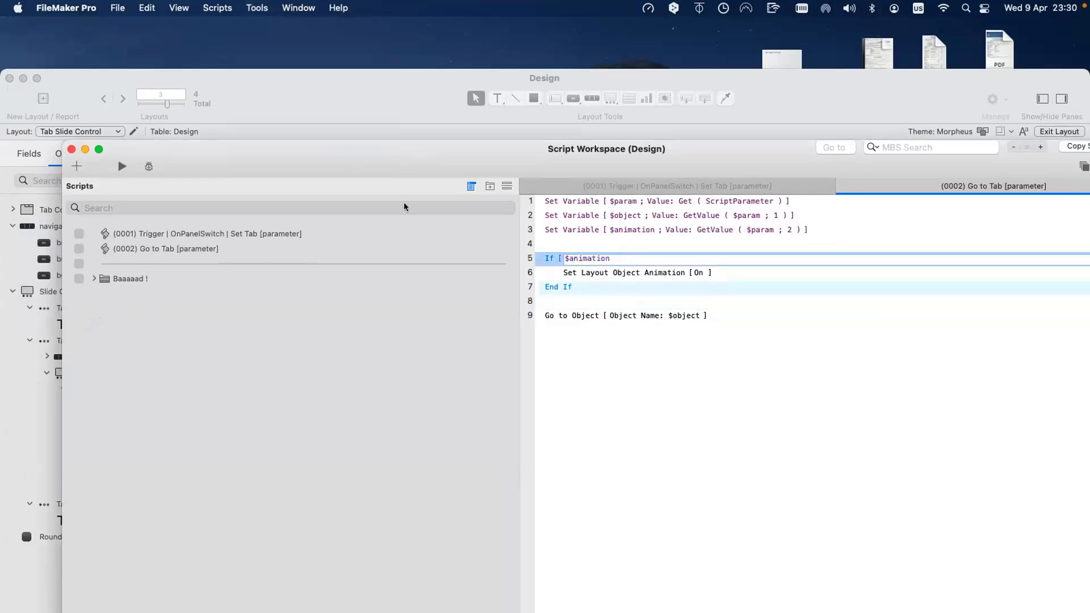
# Switch the Tab Slide Control layout to Browse mode, turn on the Script Debugger, and run the main bar's Tab 1 and Tab 2 buttons
pyautogui.click(368, 114)
pyautogui.press('super+b')
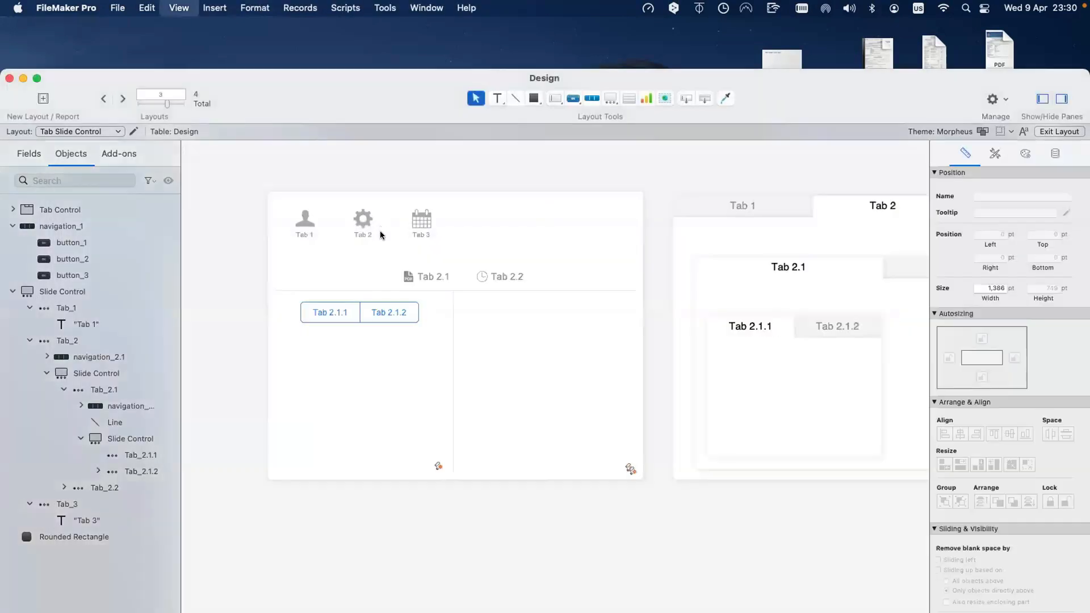
pyautogui.click(386, 8)
pyautogui.click(384, 31)
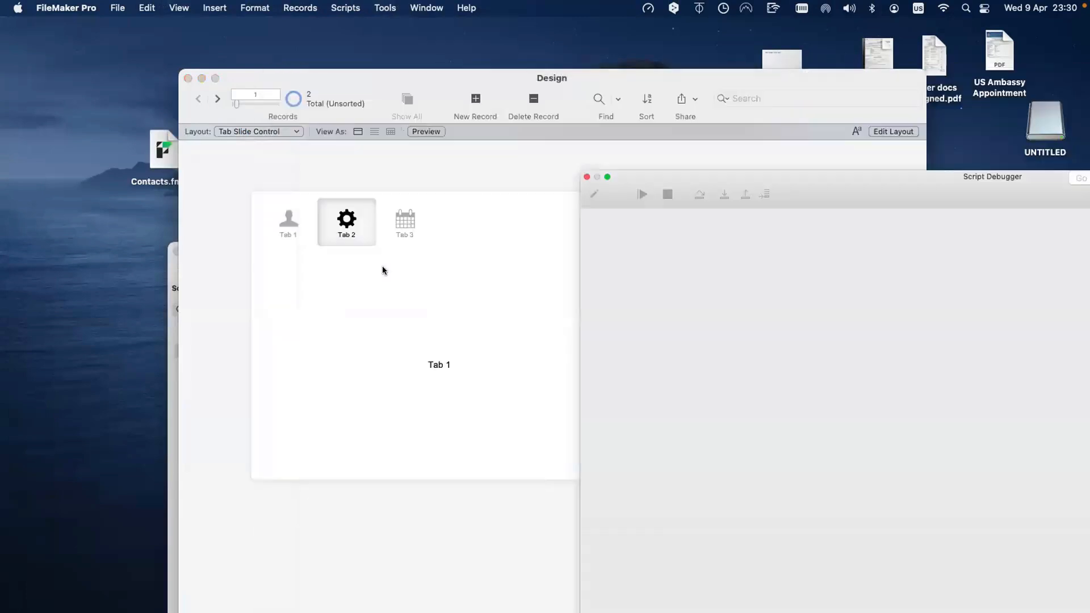
pyautogui.click(282, 221)
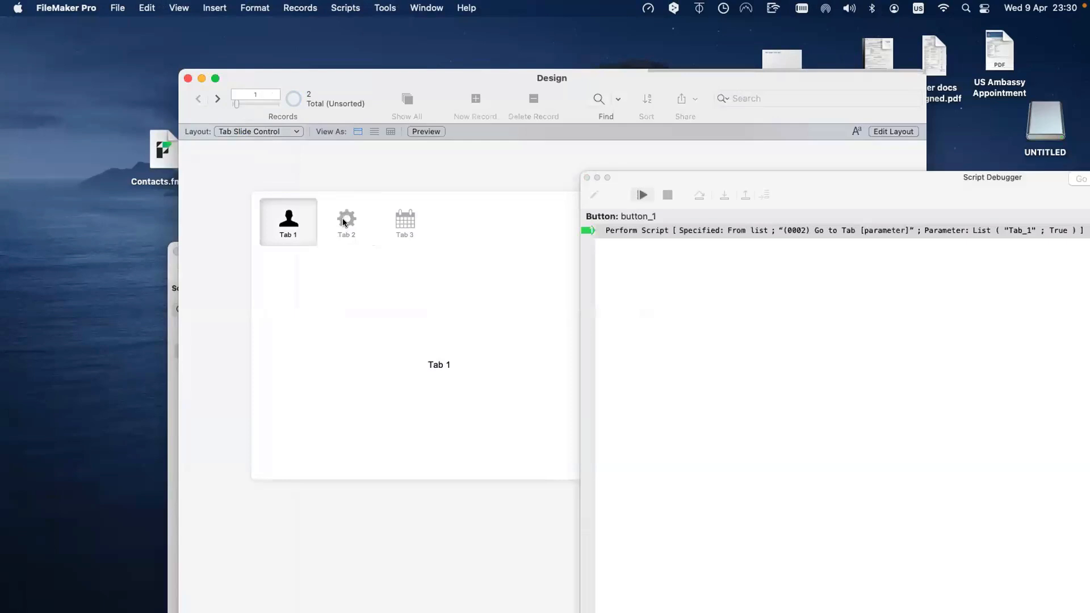
pyautogui.click(352, 224)
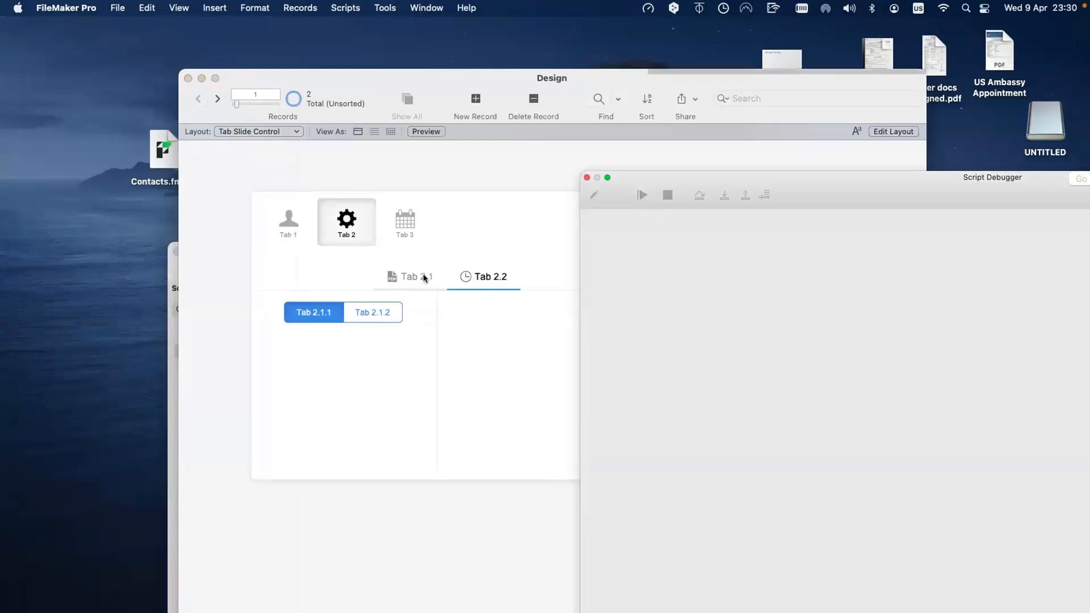
# Run the Tab 2.1 button and step through the Go to Tab script in the debugger up to If [ $animation ]
pyautogui.click(424, 275)
pyautogui.moveTo(710, 170); pyautogui.dragTo(519, 146)
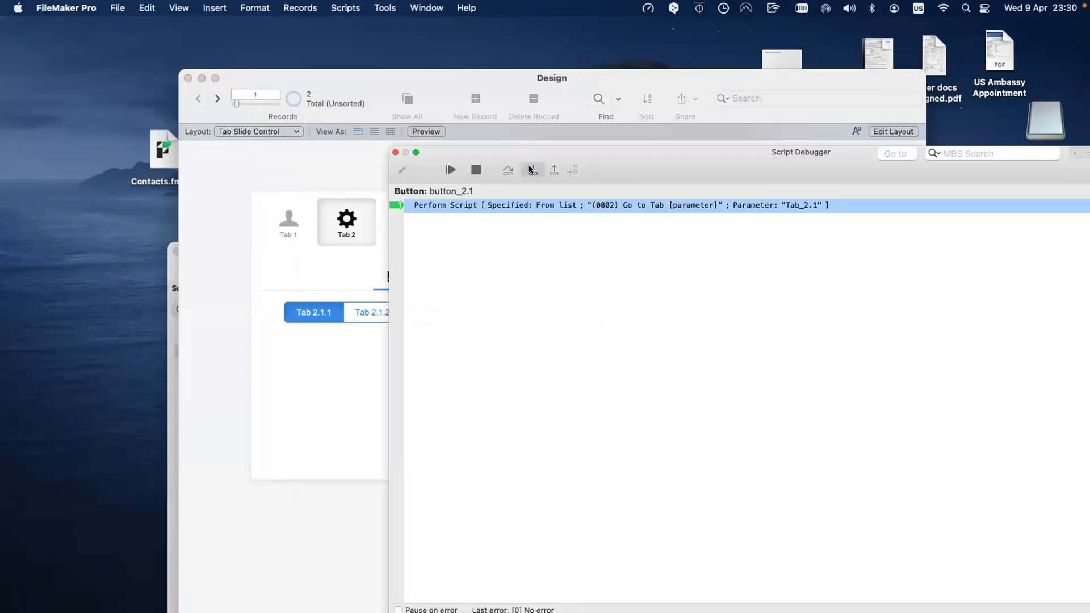
pyautogui.click(531, 170)
pyautogui.click(531, 170)
pyautogui.click(531, 169)
pyautogui.click(531, 170)
# Open the Data Viewer on the current script's variables and examine $param and $object
pyautogui.moveTo(623, 156); pyautogui.dragTo(360, 162)
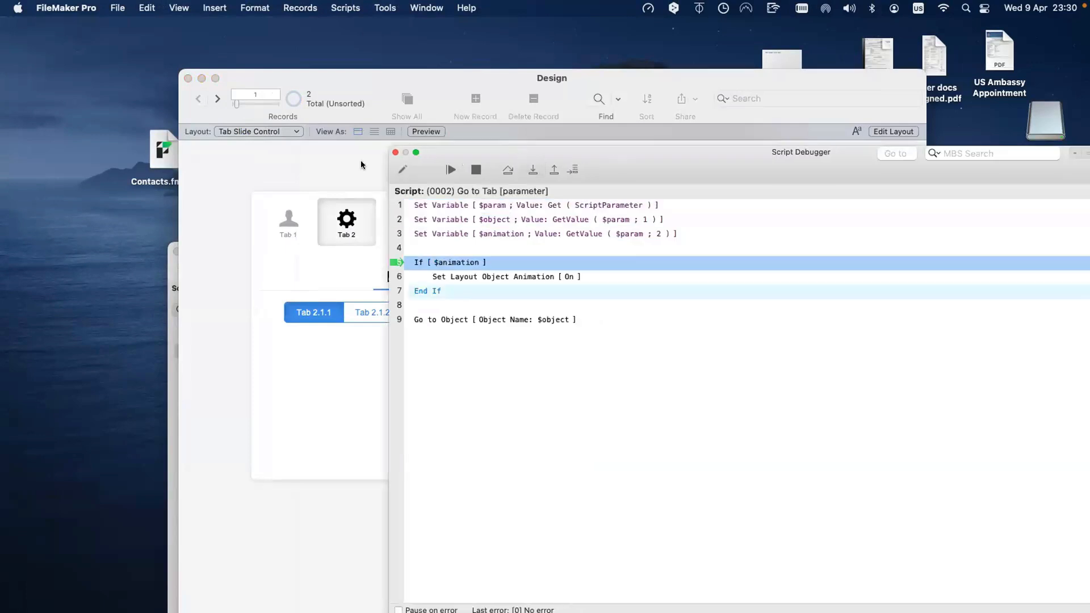
pyautogui.moveTo(842, 188); pyautogui.dragTo(707, 185)
pyautogui.click(795, 174)
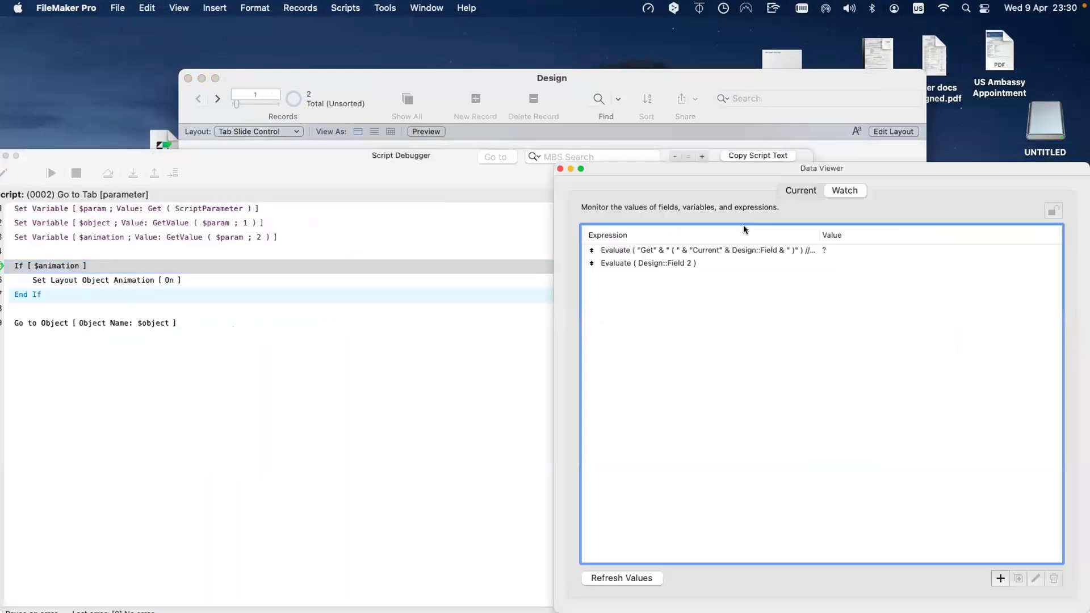
pyautogui.click(799, 192)
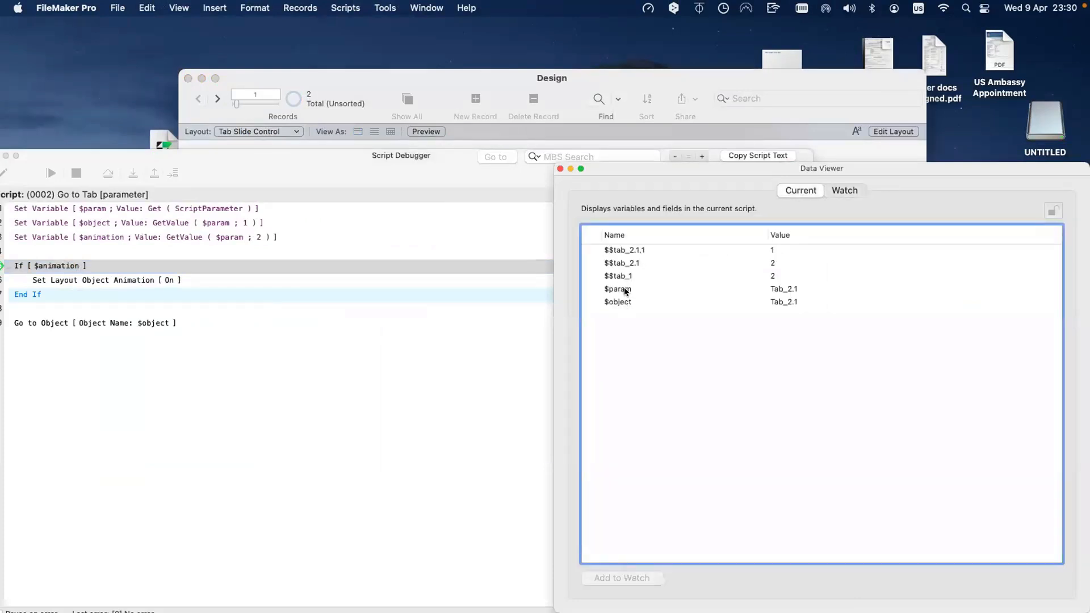
pyautogui.click(624, 302)
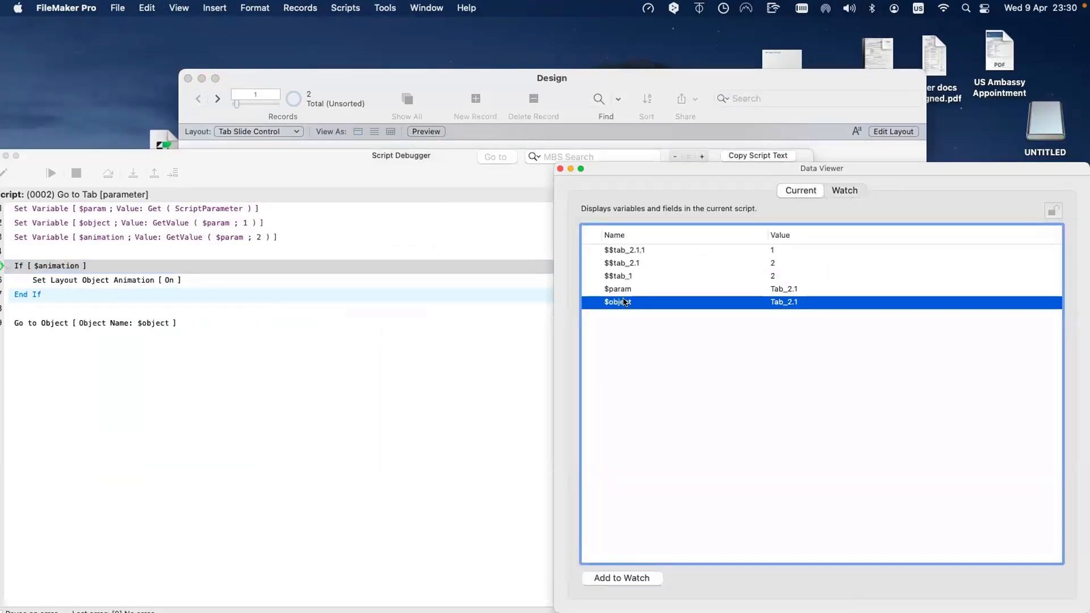
# Step past the If [ $animation ] line to see the branch taken without an animation parameter, and halt the script
pyautogui.moveTo(257, 159); pyautogui.dragTo(518, 138)
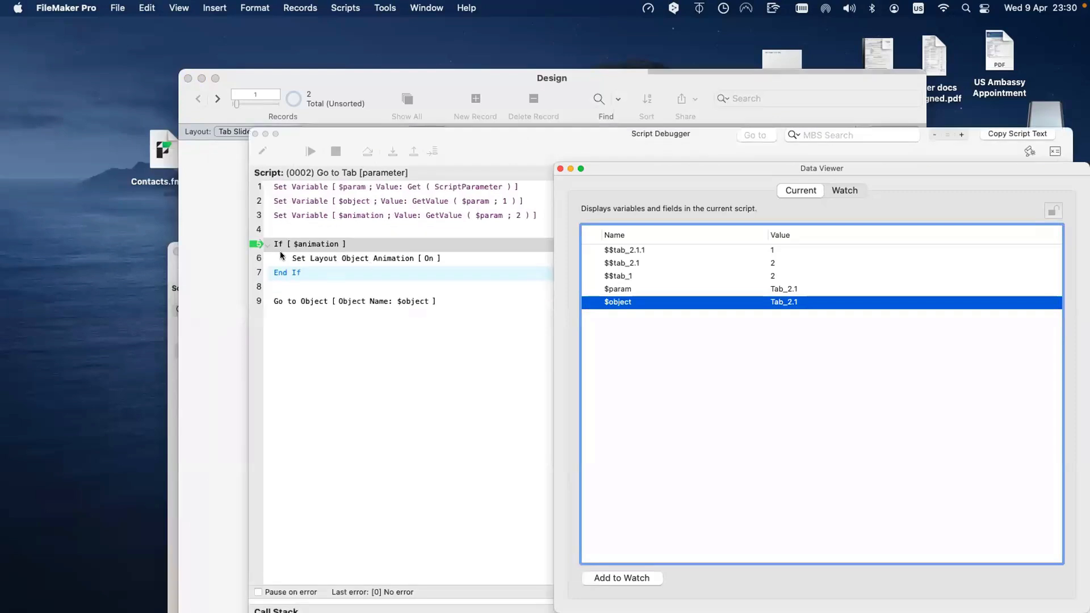
pyautogui.click(367, 152)
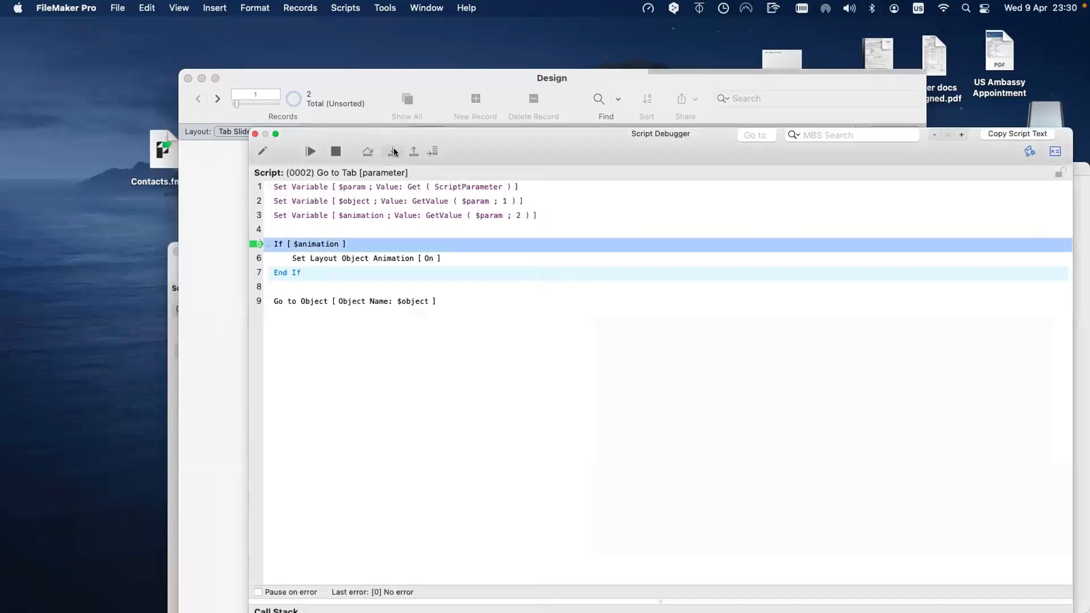
pyautogui.click(394, 151)
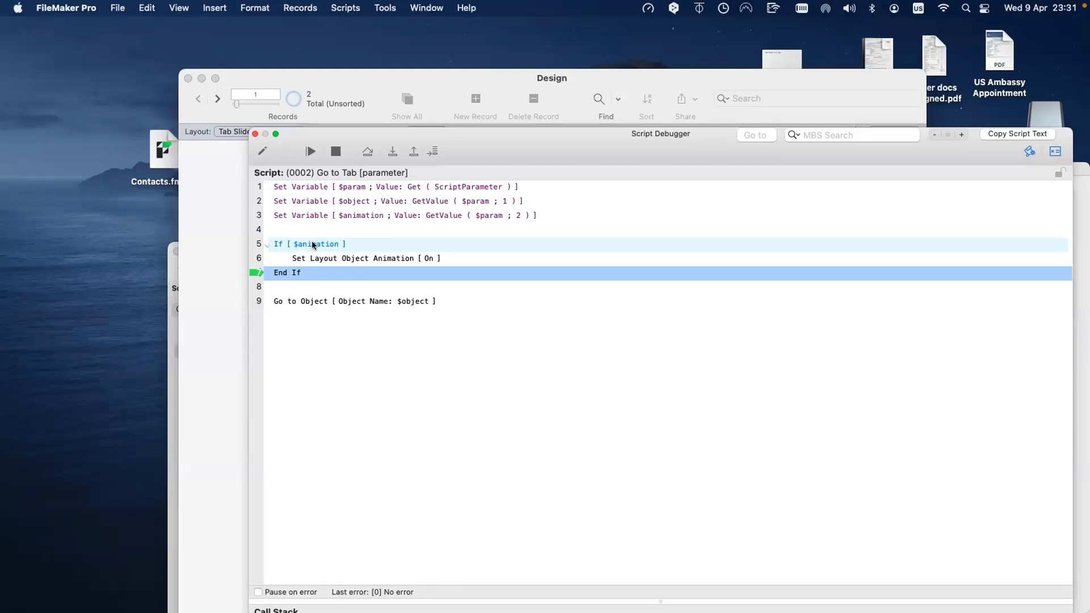
pyautogui.click(336, 152)
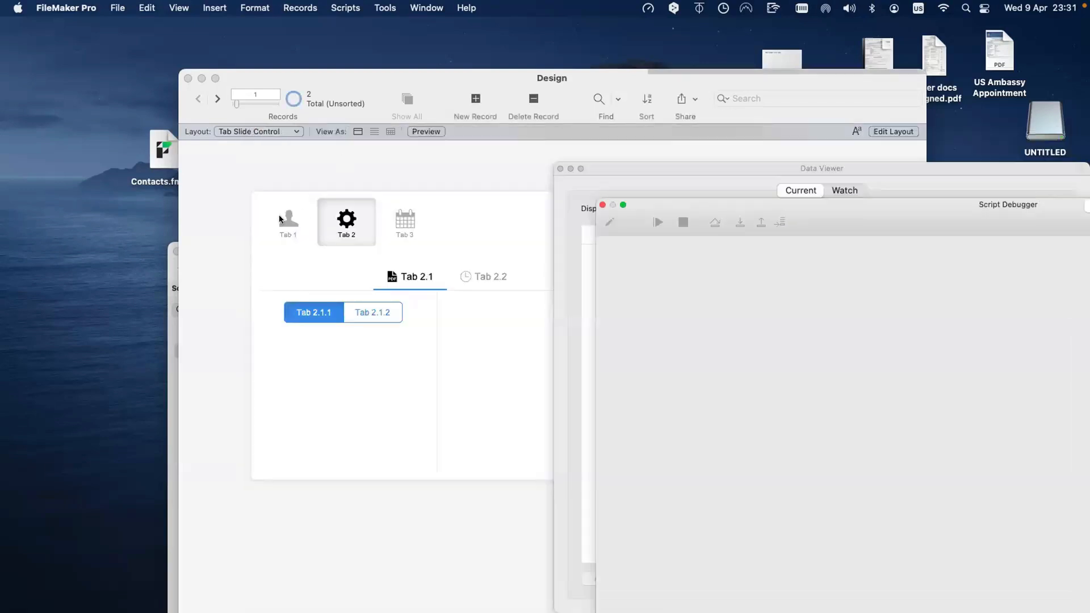
# Run the main bar's Tab 1 button and step through the three Set Variable lines to If [ $animation ]
pyautogui.click(279, 219)
pyautogui.click(736, 221)
pyautogui.click(733, 219)
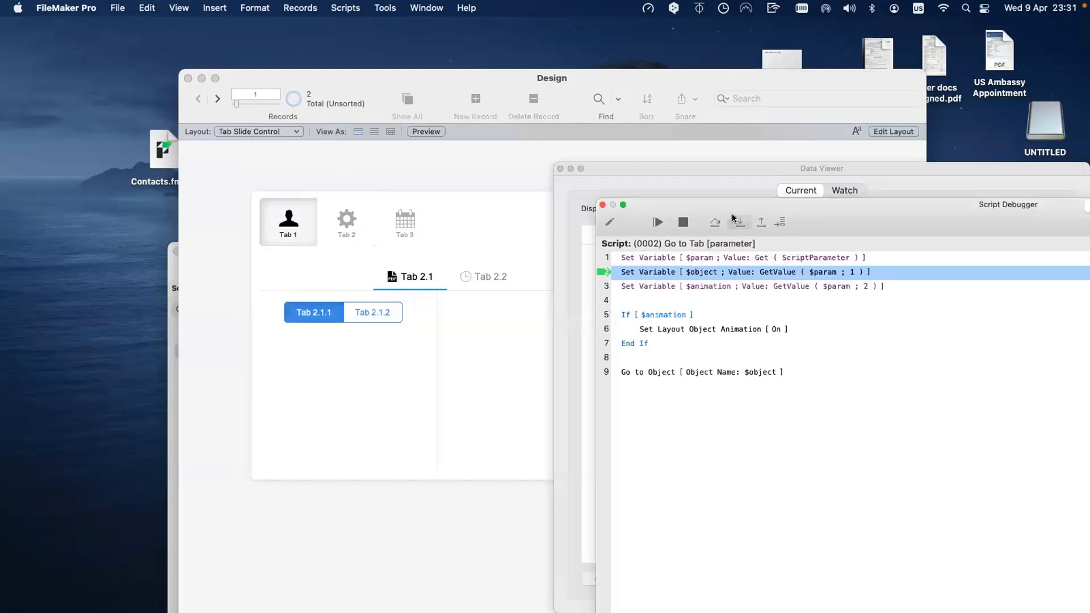
pyautogui.click(733, 220)
pyautogui.click(734, 220)
# Show the Data Viewer for the paused Tab 1 run and examine the $animation variable
pyautogui.moveTo(1000, 211); pyautogui.dragTo(511, 204)
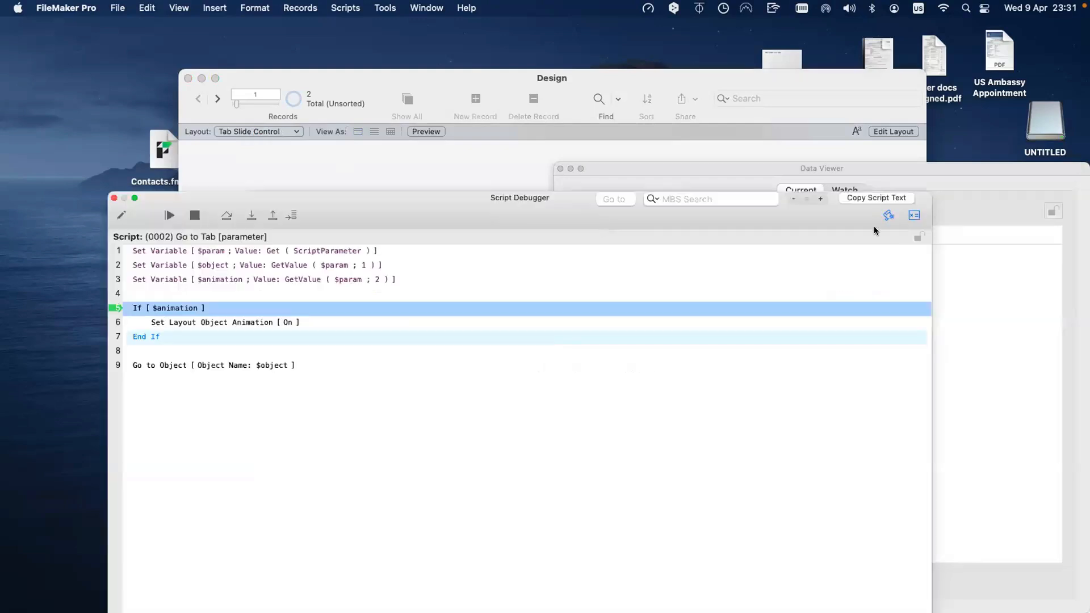
pyautogui.click(911, 215)
pyautogui.click(805, 316)
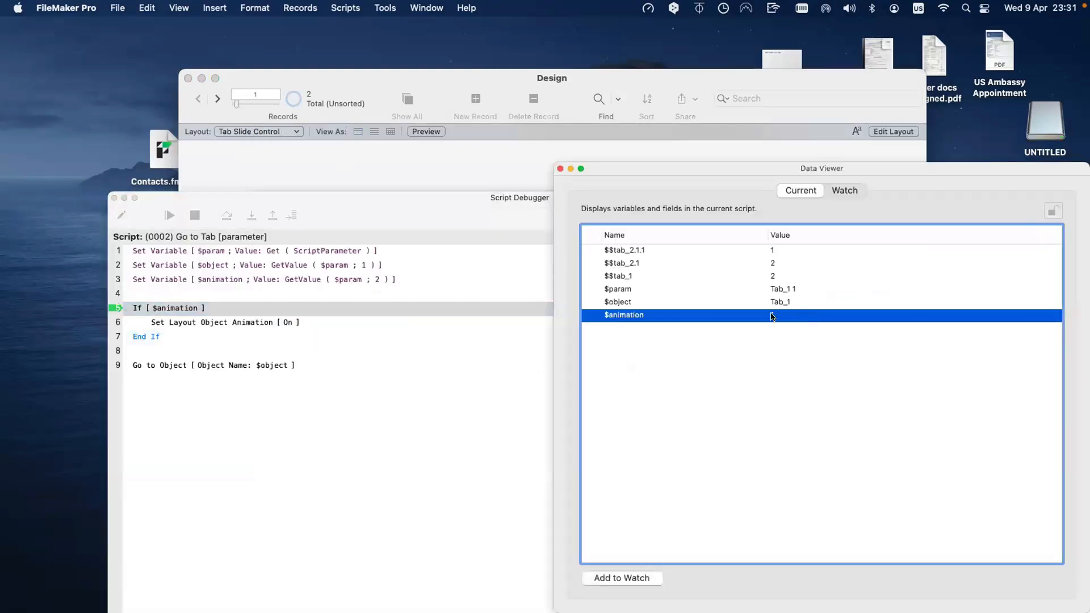
# Step through Set Layout Object Animation and Go to Object to finish the script and land on Tab 1
pyautogui.click(356, 217)
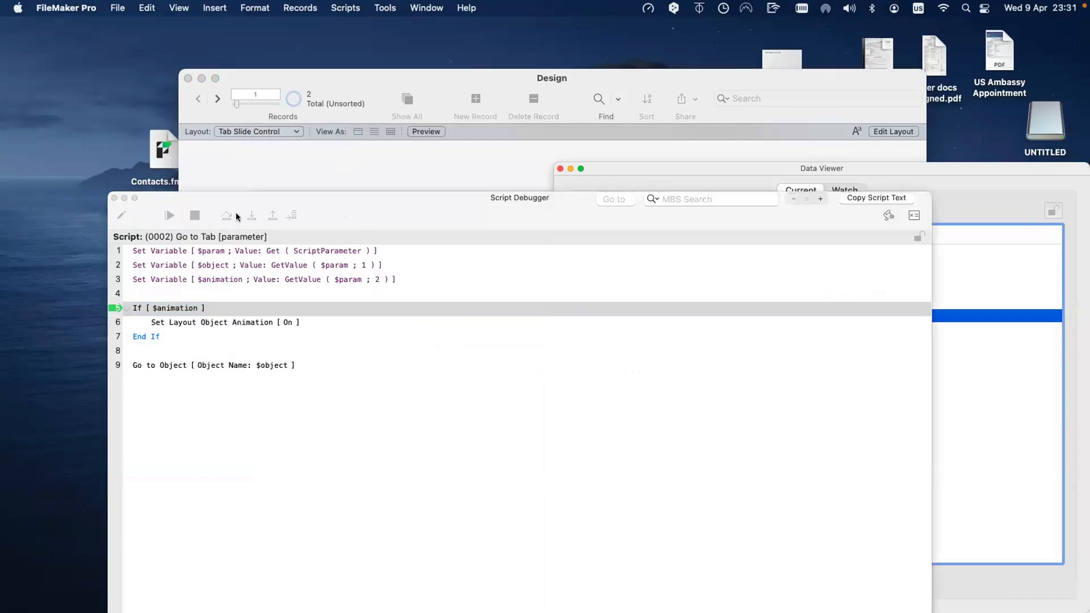
pyautogui.click(248, 216)
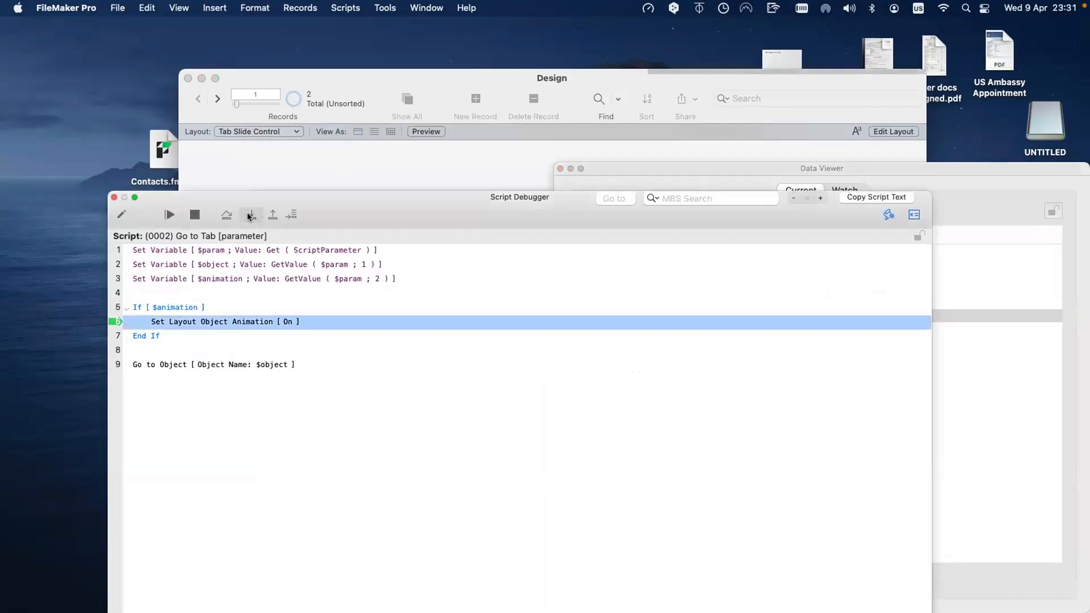
pyautogui.click(248, 216)
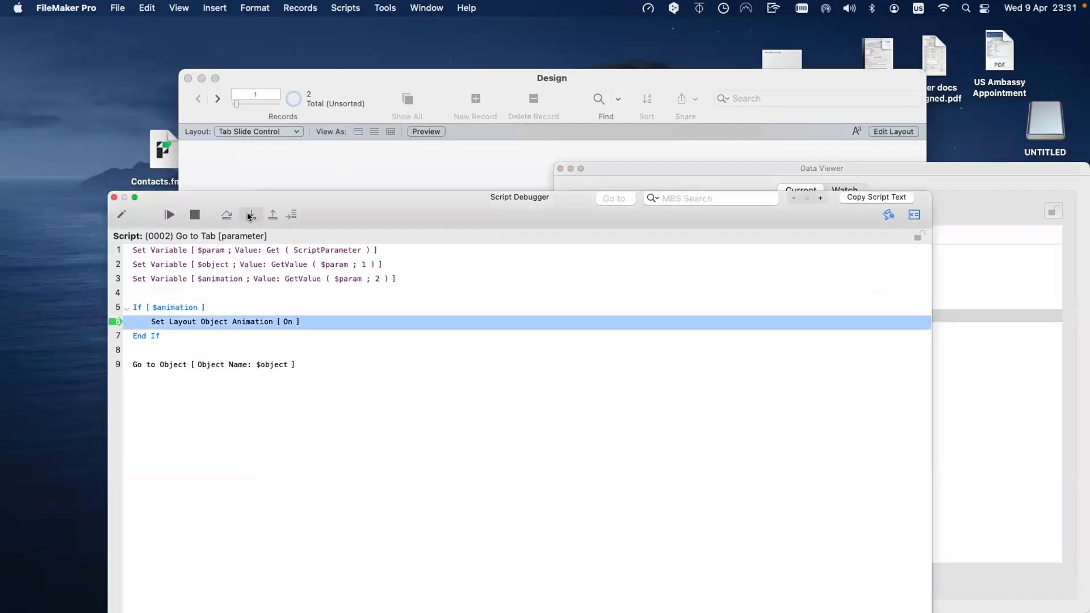
pyautogui.click(248, 216)
pyautogui.moveTo(247, 194); pyautogui.dragTo(556, 232)
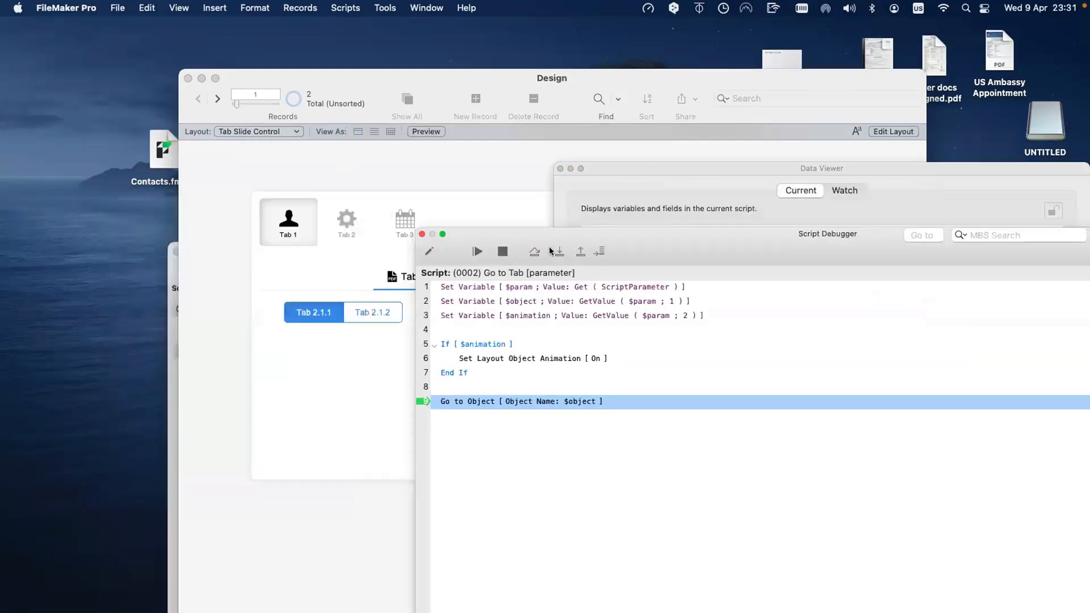
pyautogui.click(558, 250)
# Close the Script Debugger and Data Viewer, and bring the Go to Tab script back up in the Script Workspace
pyautogui.click(422, 234)
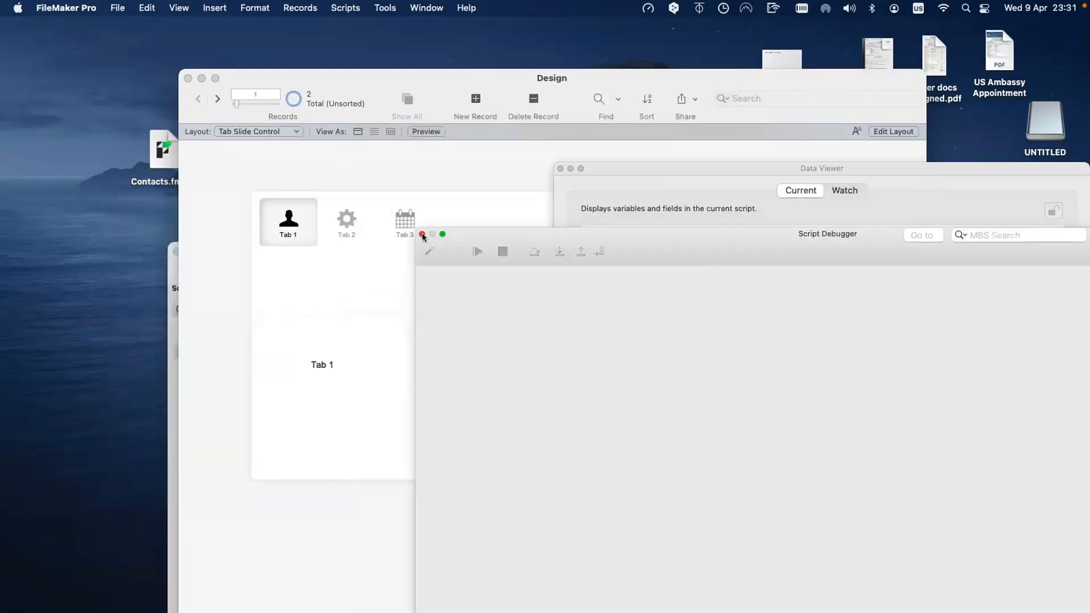
pyautogui.click(560, 168)
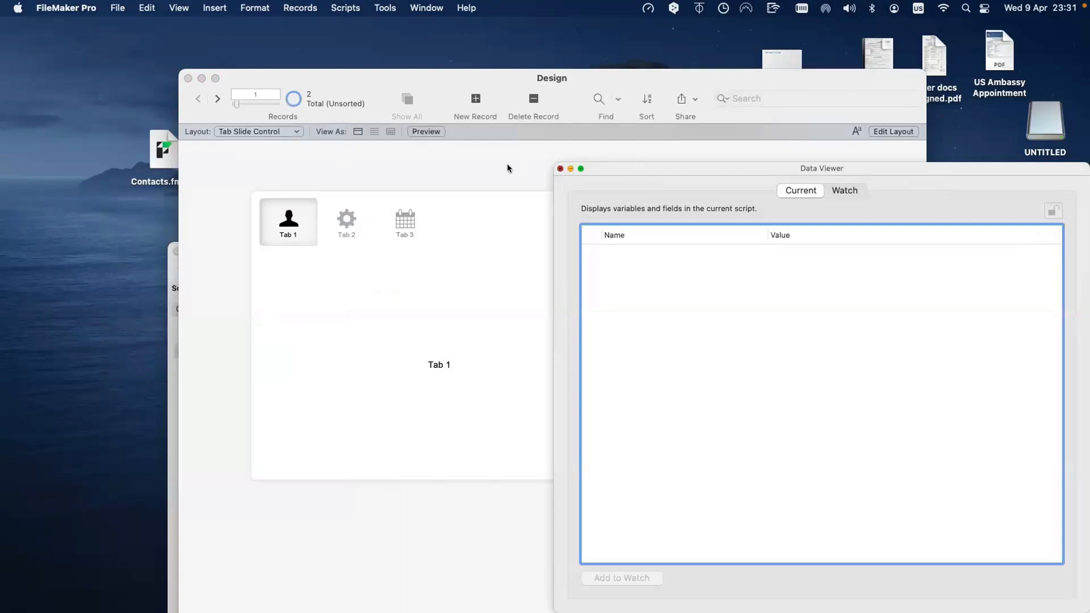
pyautogui.press('super+shift+s')
pyautogui.moveTo(595, 248); pyautogui.dragTo(528, 127)
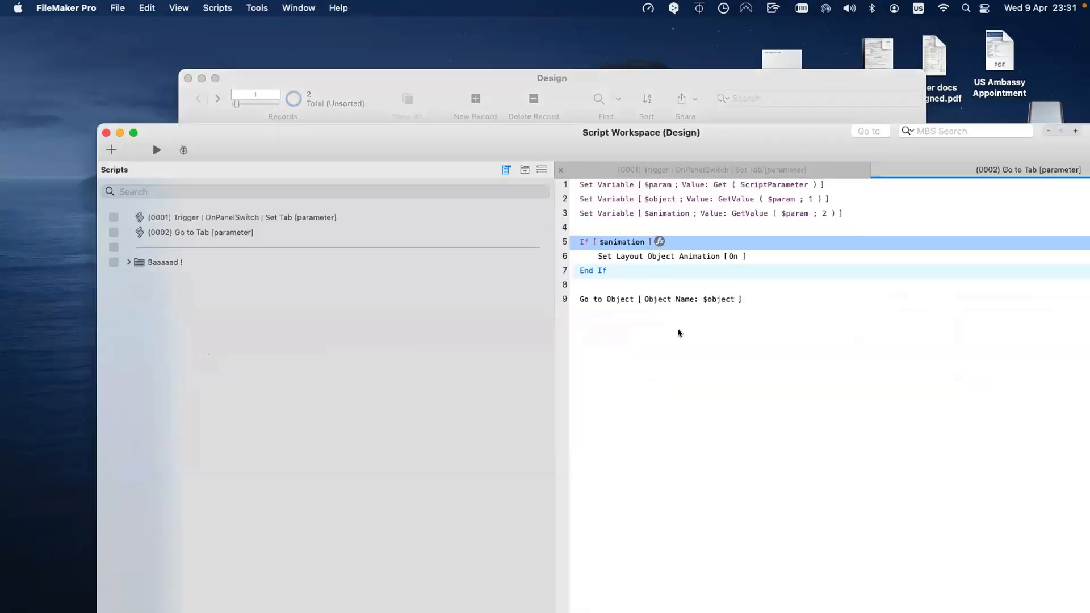
pyautogui.click(677, 329)
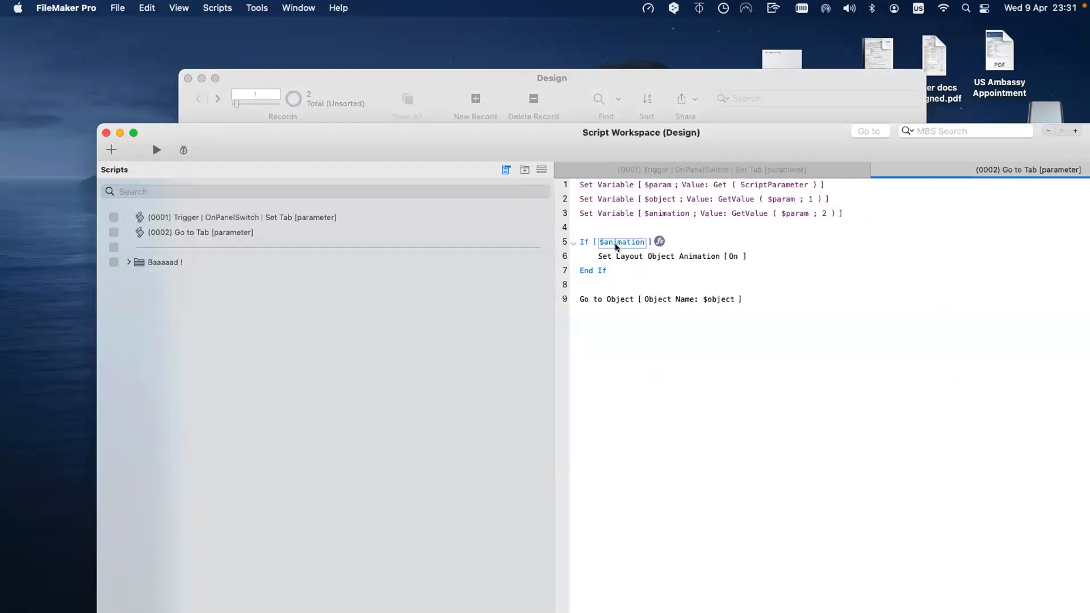
# Try rewriting the script's If condition as If ( IsEmpty ( $animation ) ; 0 ; 1 )
pyautogui.click(615, 243)
pyautogui.press('super+x')
pyautogui.write('if')
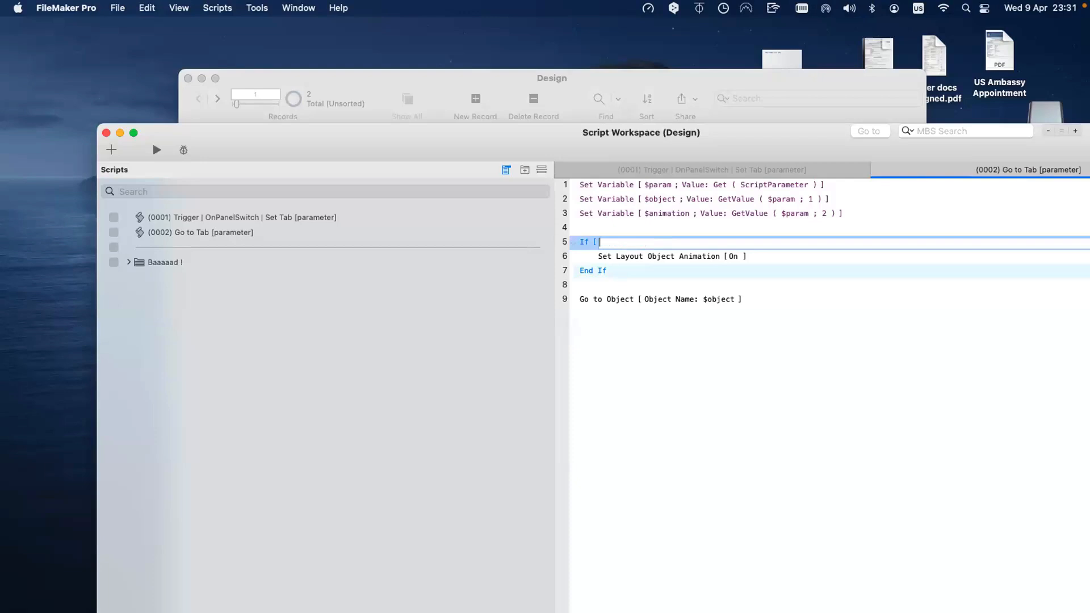
pyautogui.press('Return')
pyautogui.write('ise')
pyautogui.press('Return')
pyautogui.press('super+v')
pyautogui.write(';')
pyautogui.press('BackSpace')
pyautogui.press('BackSpace')
pyautogui.write('; False')
pyautogui.press('BackSpace')
pyautogui.press('BackSpace')
pyautogui.press('BackSpace')
pyautogui.press('BackSpace')
pyautogui.press('BackSpace')
pyautogui.press('BackSpace')
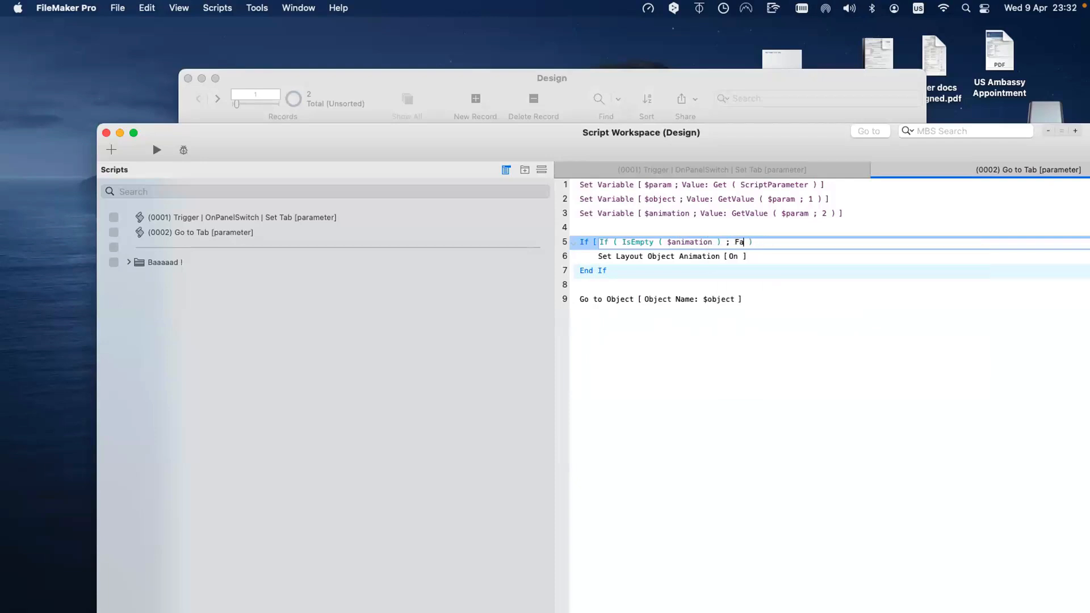
pyautogui.write('0 ; 1')
# Reduce the If condition to just $animation again
pyautogui.moveTo(665, 241); pyautogui.dragTo(678, 311)
pyautogui.press('BackSpace')
pyautogui.press('BackSpace')
pyautogui.click(718, 376)
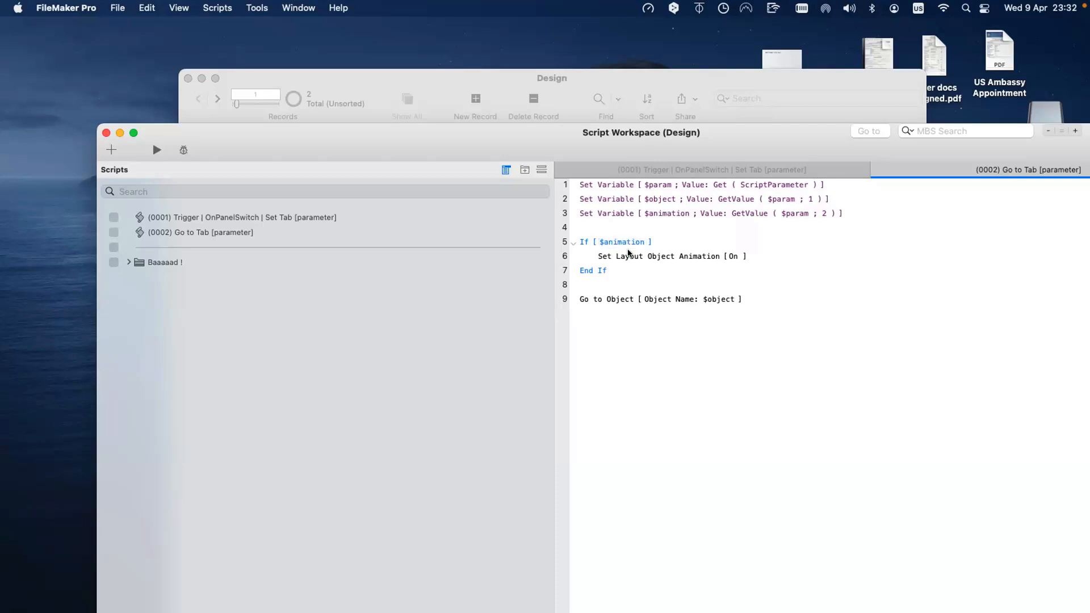
# Review the Set Layout Object Animation, If [ $animation ] and Go to Object lines of the Go to Tab script
pyautogui.click(629, 254)
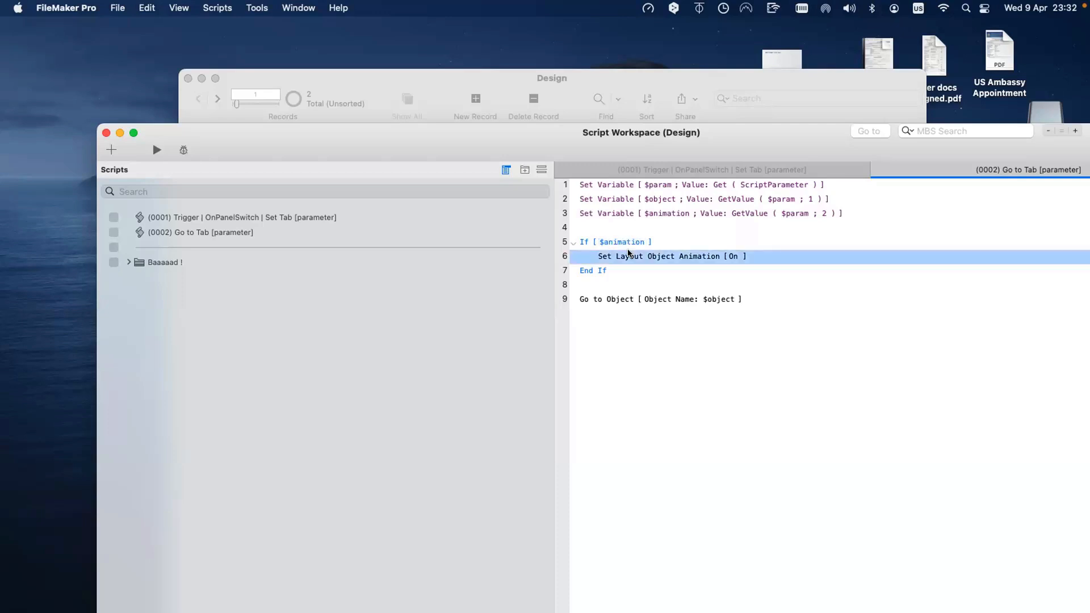
pyautogui.click(582, 244)
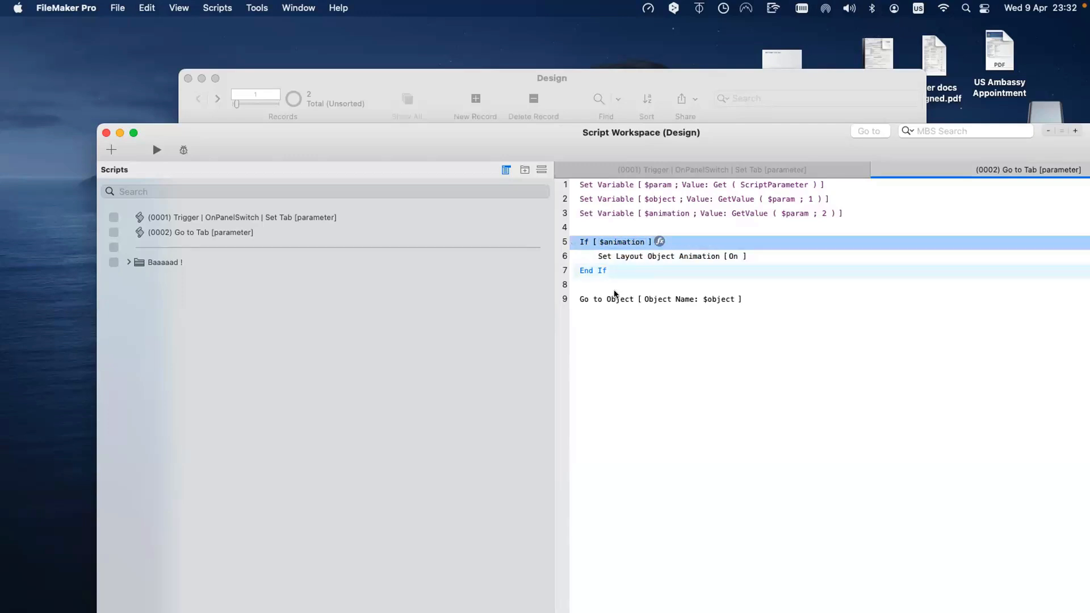
pyautogui.click(706, 302)
pyautogui.click(734, 400)
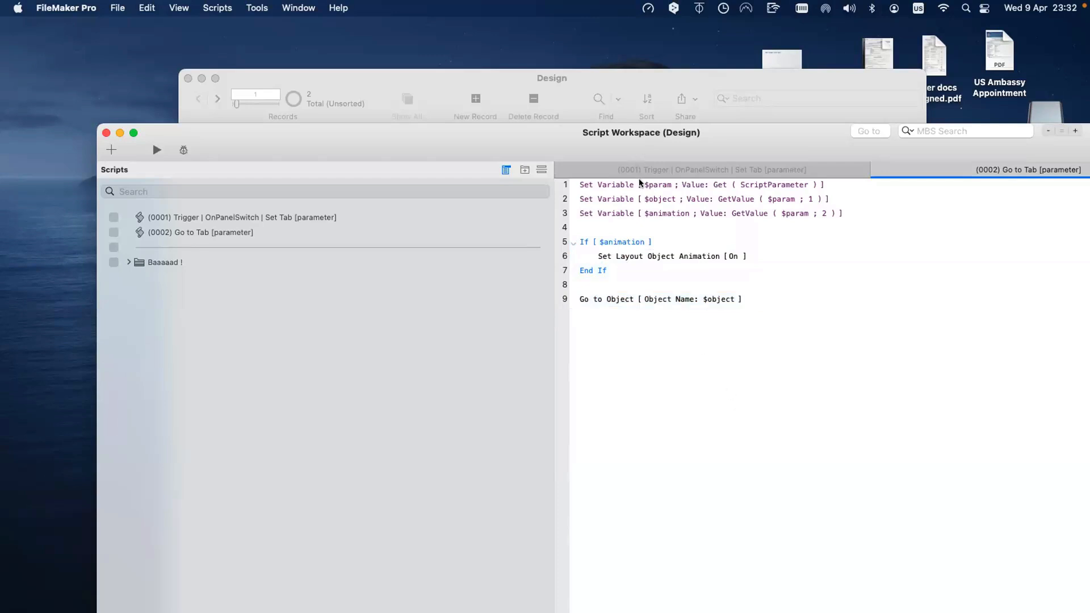
# Move the Script Workspace window down until the Tab Slide Control layout is exposed behind it
pyautogui.moveTo(568, 137); pyautogui.dragTo(747, 197)
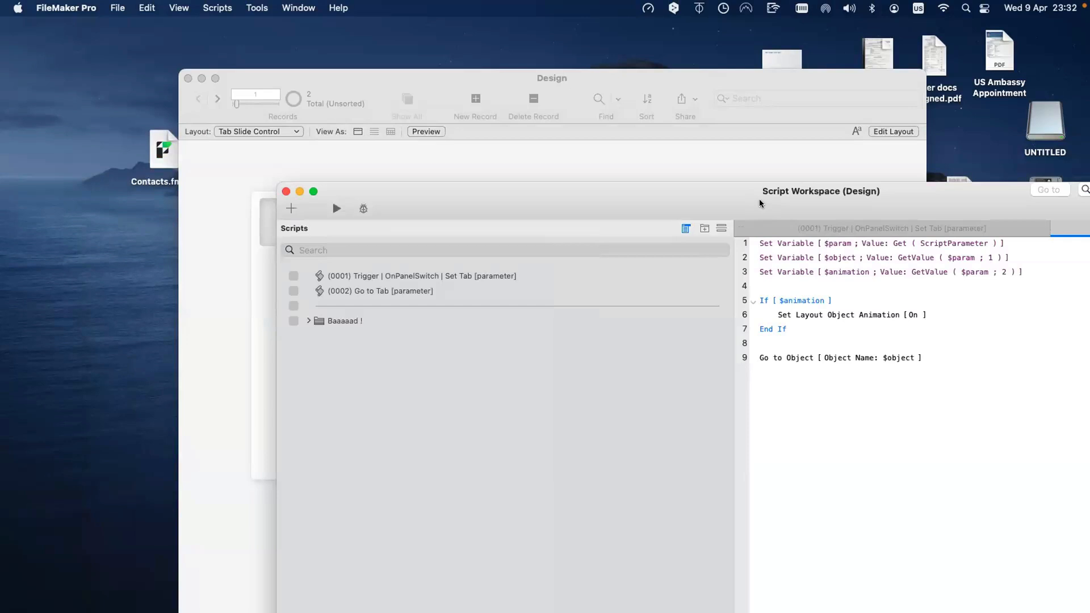
pyautogui.moveTo(731, 199); pyautogui.dragTo(549, 202)
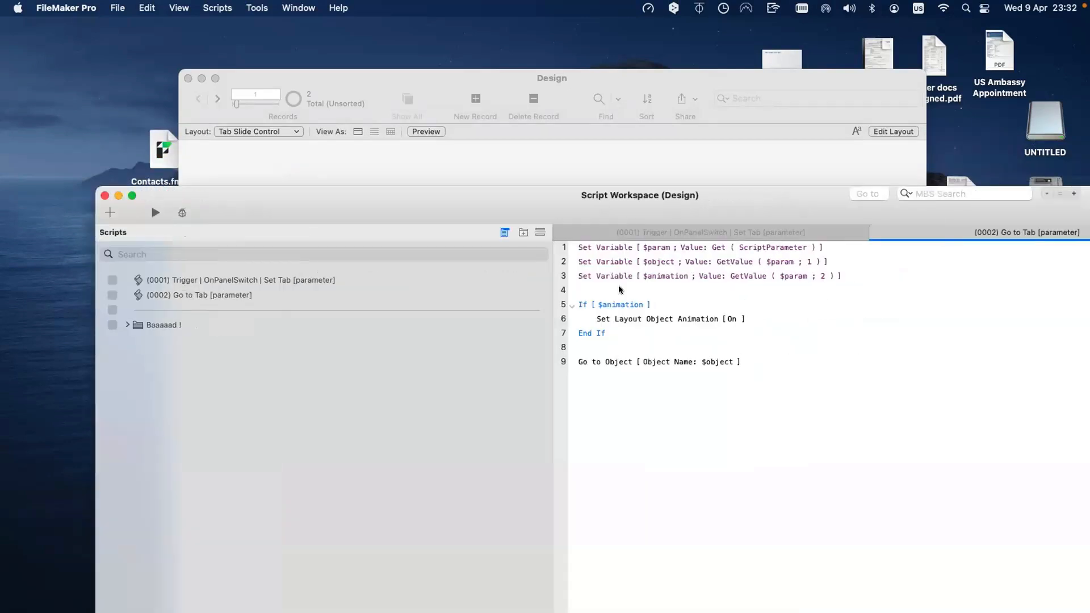
pyautogui.click(605, 276)
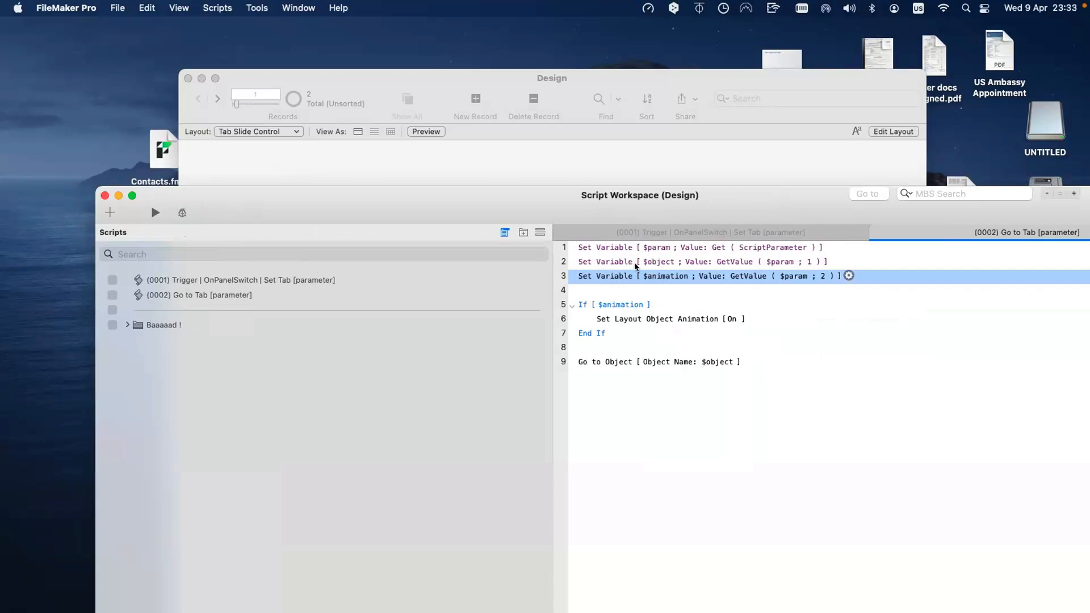
pyautogui.moveTo(655, 276); pyautogui.dragTo(711, 372)
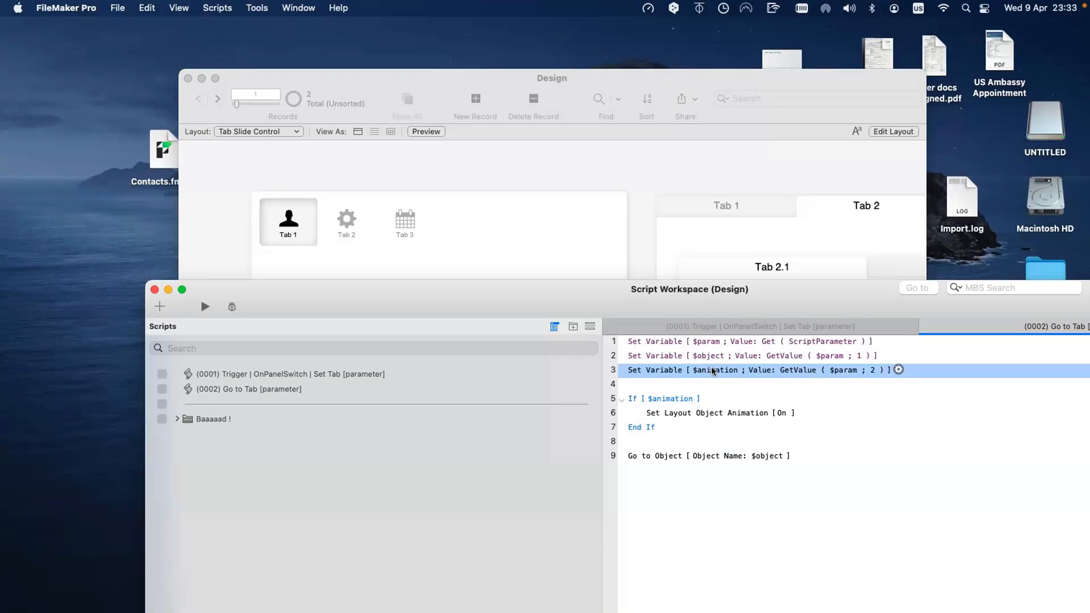
# Place the Field field with its label above the slide control on the Tab Slide Control layout, and return to Browse mode
pyautogui.click(543, 166)
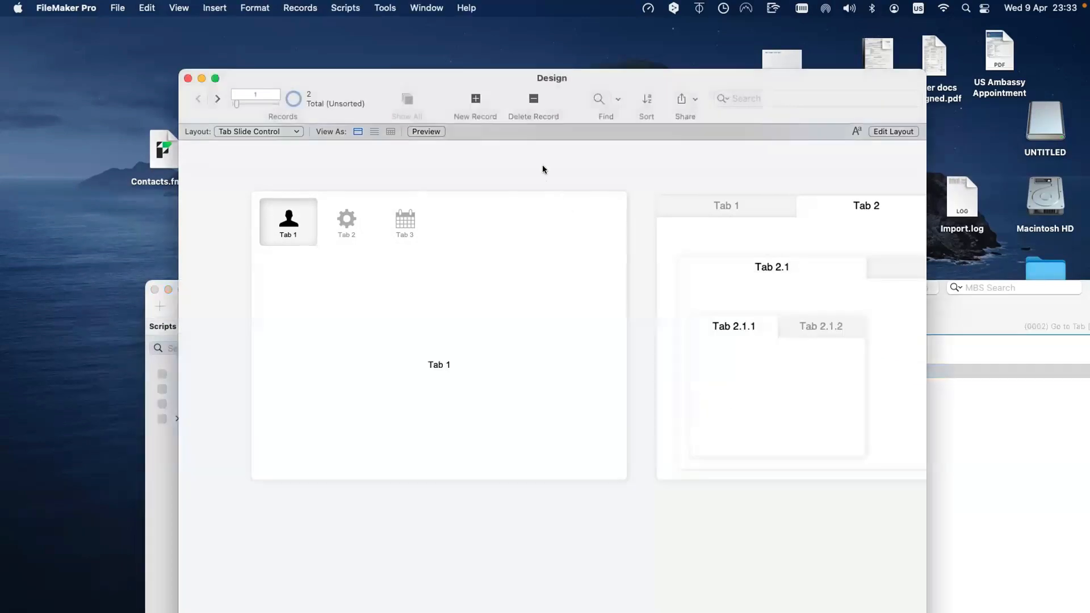
pyautogui.press('super+l')
pyautogui.moveTo(687, 98); pyautogui.dragTo(496, 144)
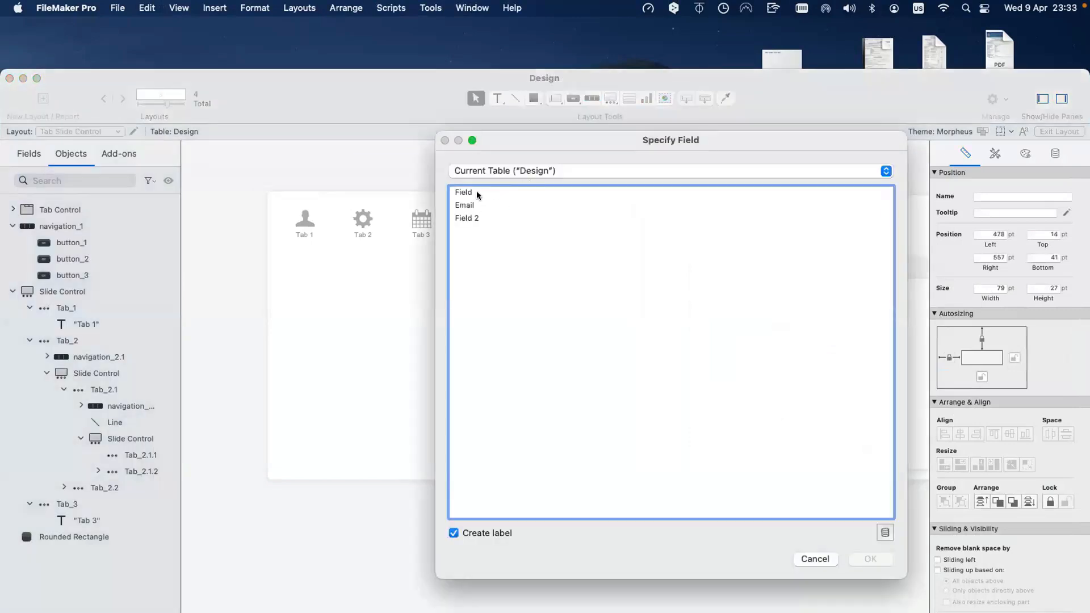
pyautogui.doubleClick(476, 192)
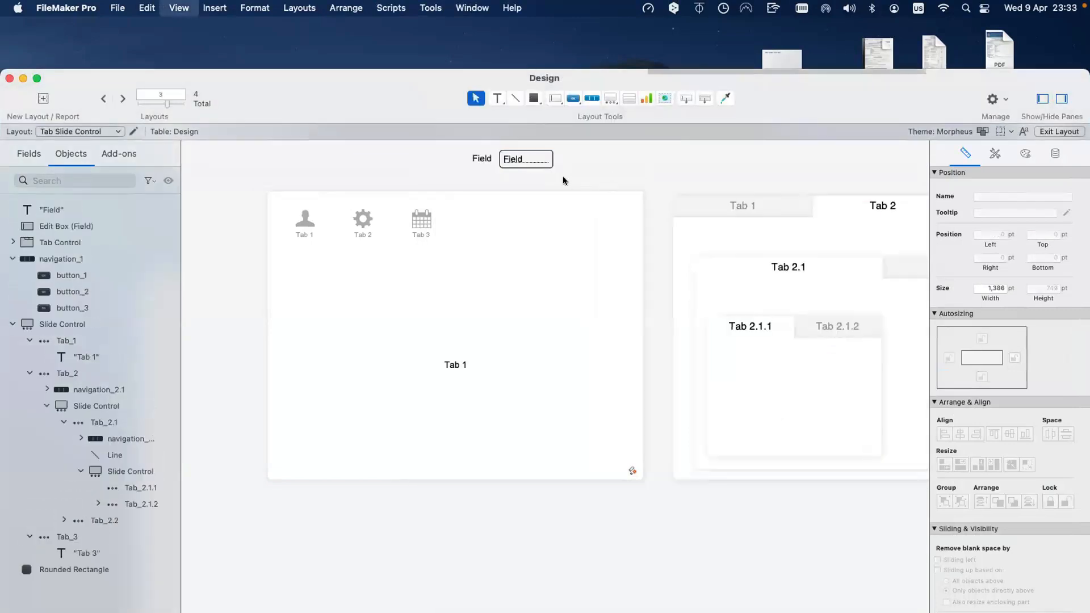
pyautogui.press('super+b')
# Enter a first name in the new Field box of the current record and commit it
pyautogui.click(506, 159)
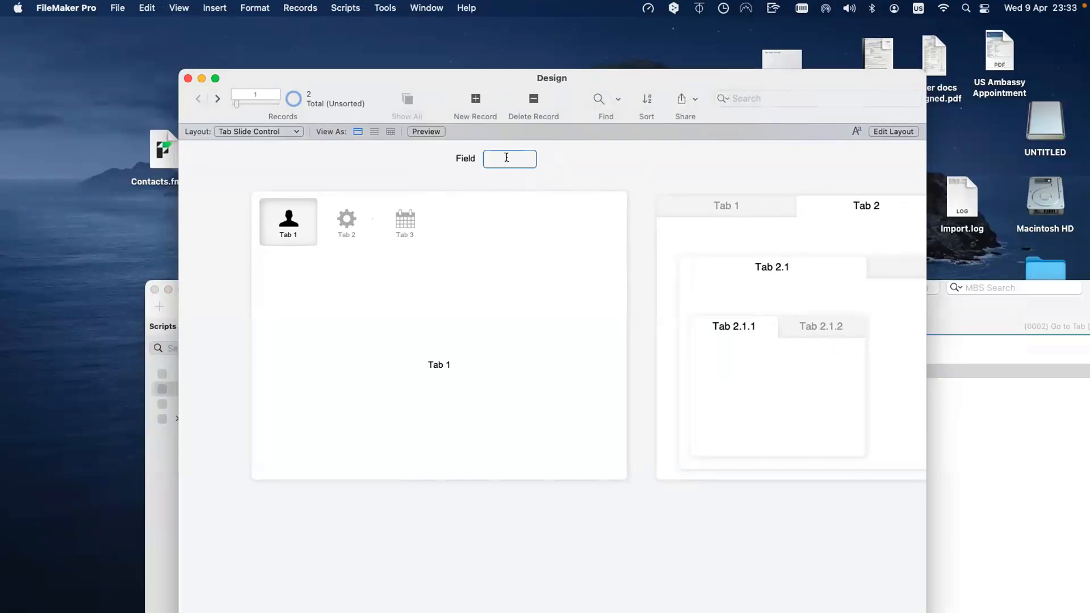
pyautogui.write('Nick')
pyautogui.click(581, 151)
pyautogui.click(526, 159)
pyautogui.hscroll(1, 539, 159)
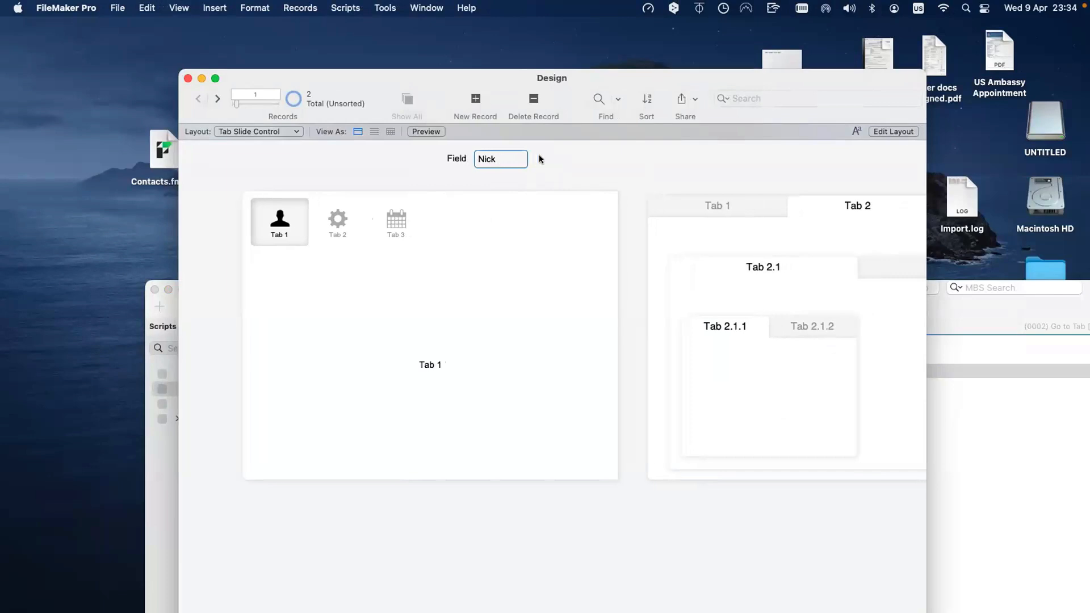
pyautogui.click(540, 159)
# Move the Design window up beside the Script Workspace, and test entering and leaving the Field box to see how focus and committing behave
pyautogui.moveTo(448, 74); pyautogui.dragTo(348, 61)
pyautogui.click(398, 141)
pyautogui.click(345, 140)
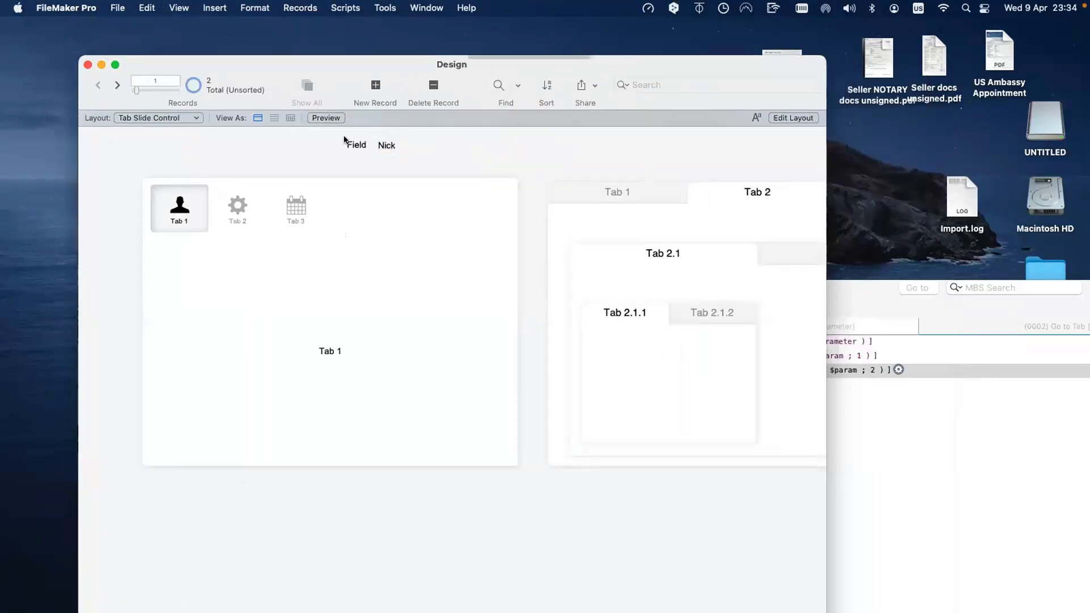
pyautogui.press('Tab')
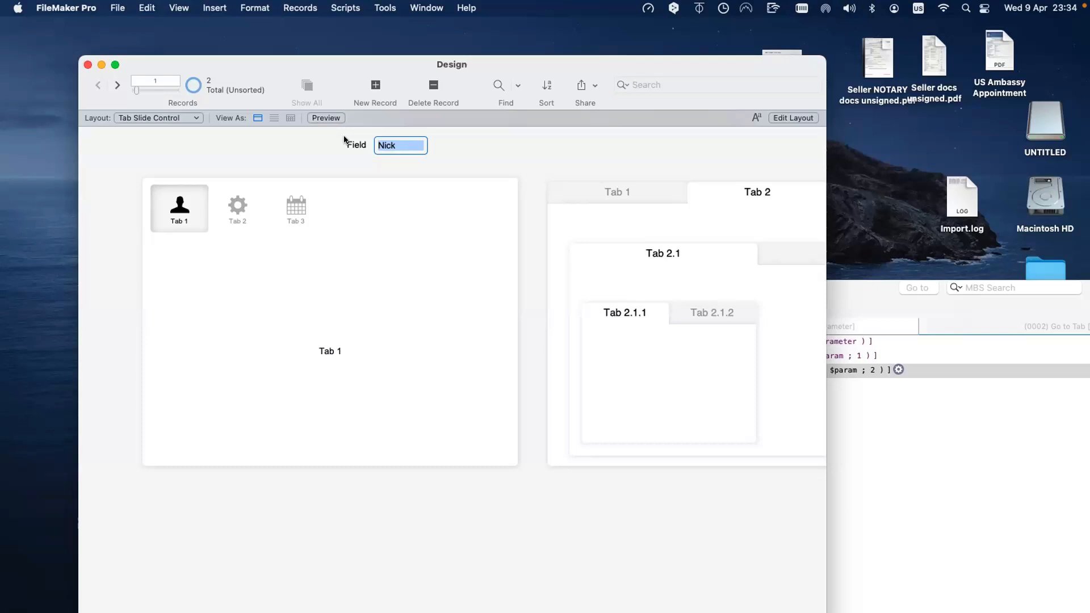
pyautogui.click(444, 147)
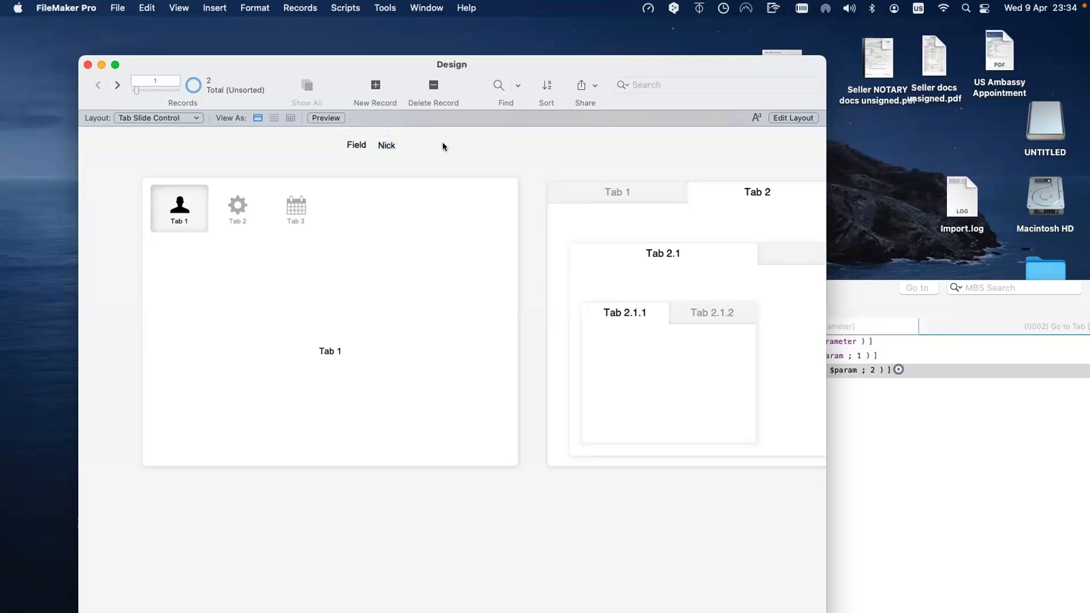
pyautogui.click(401, 147)
pyautogui.click(443, 139)
# Remove Field and its label from the layout in Layout mode, and save the layout
pyautogui.press('super+l')
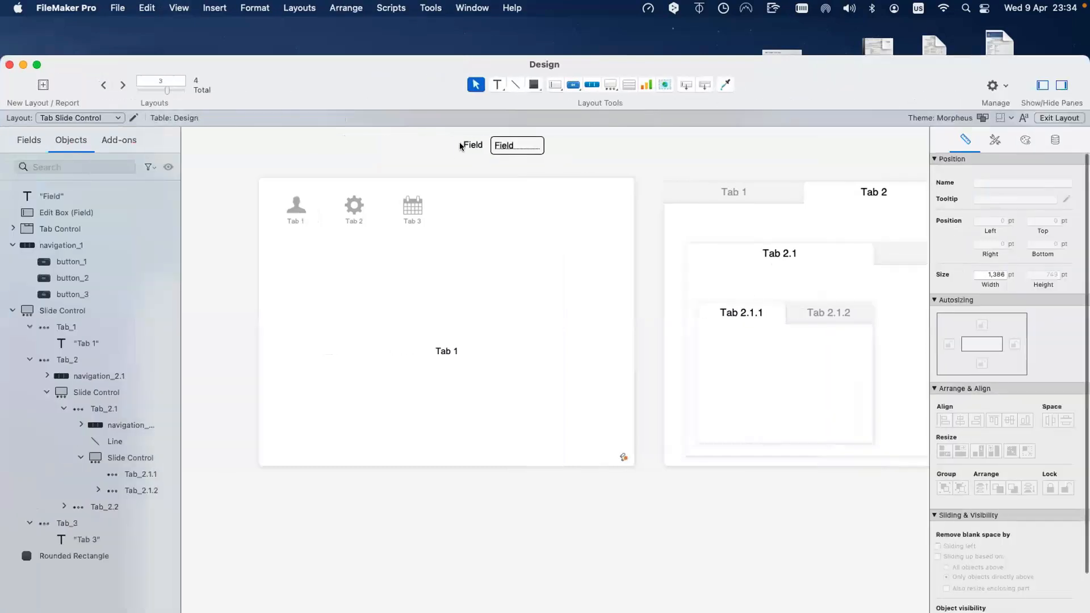
pyautogui.press('Delete')
pyautogui.press('super+s')
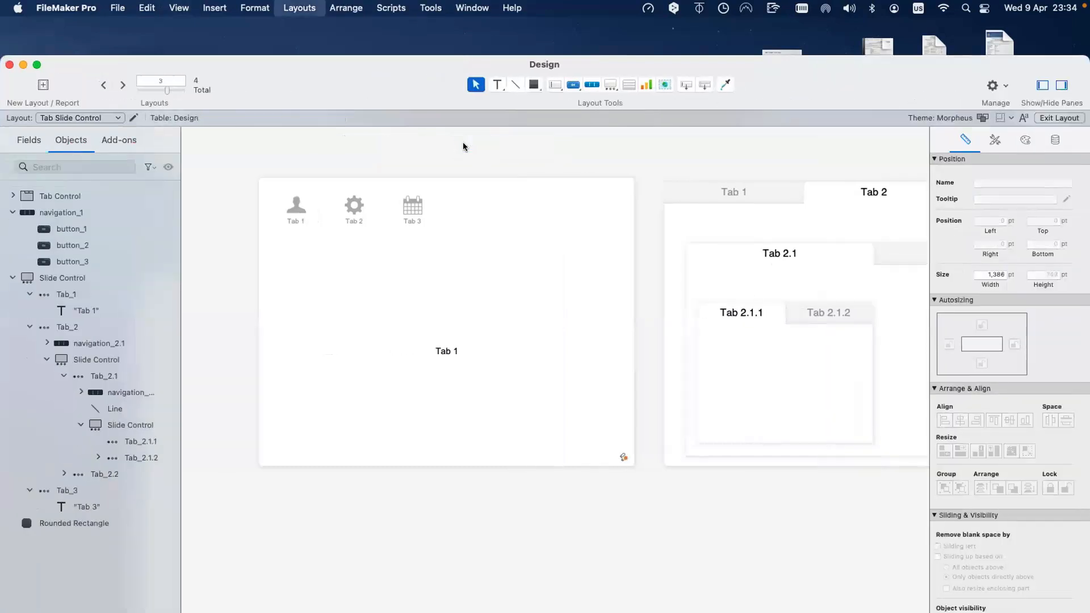
# Examine the Tab_1 slide panel and its "Tab 1" text as selectable layout objects, and return to the Script Workspace
pyautogui.click(470, 346)
pyautogui.click(460, 324)
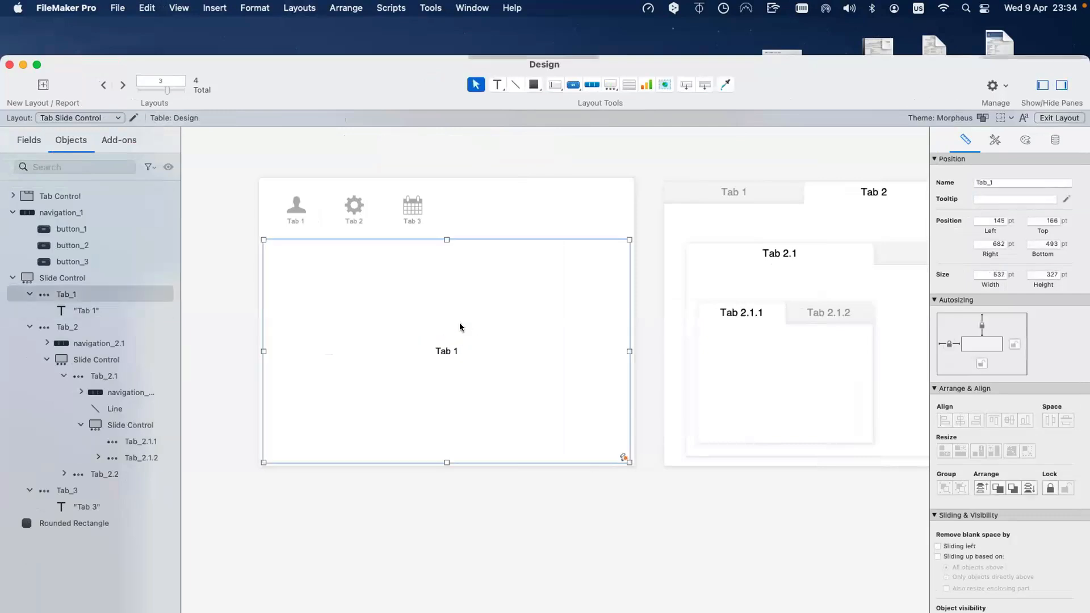
pyautogui.click(456, 343)
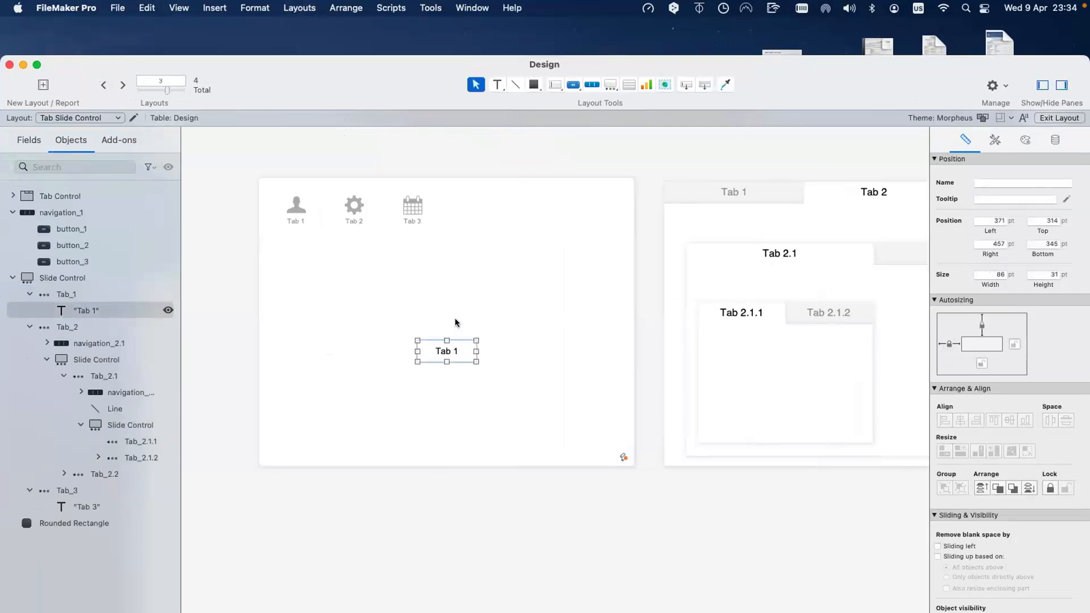
pyautogui.keyDown('shift'); pyautogui.click(455, 323); pyautogui.keyUp('shift')
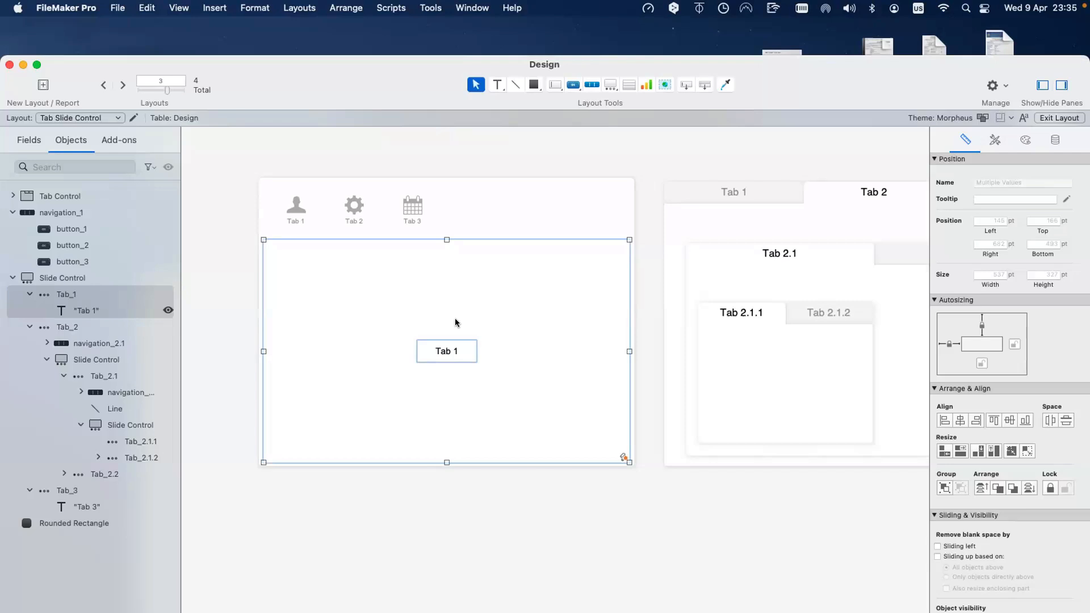
pyautogui.click(474, 493)
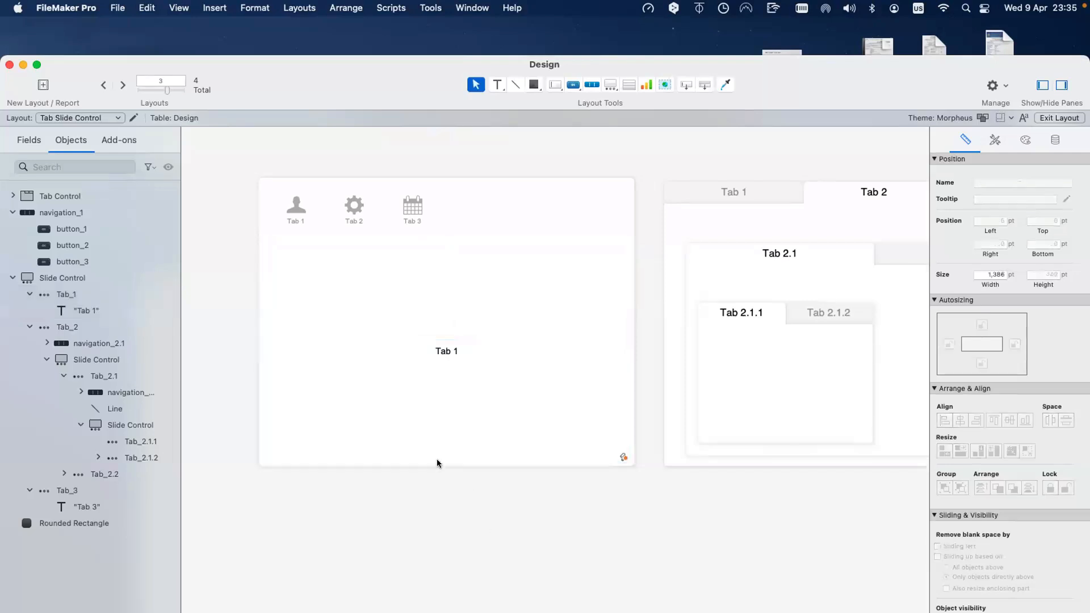
pyautogui.click(437, 459)
pyautogui.moveTo(444, 460); pyautogui.dragTo(444, 457)
pyautogui.click(463, 497)
pyautogui.press('super+shift+s')
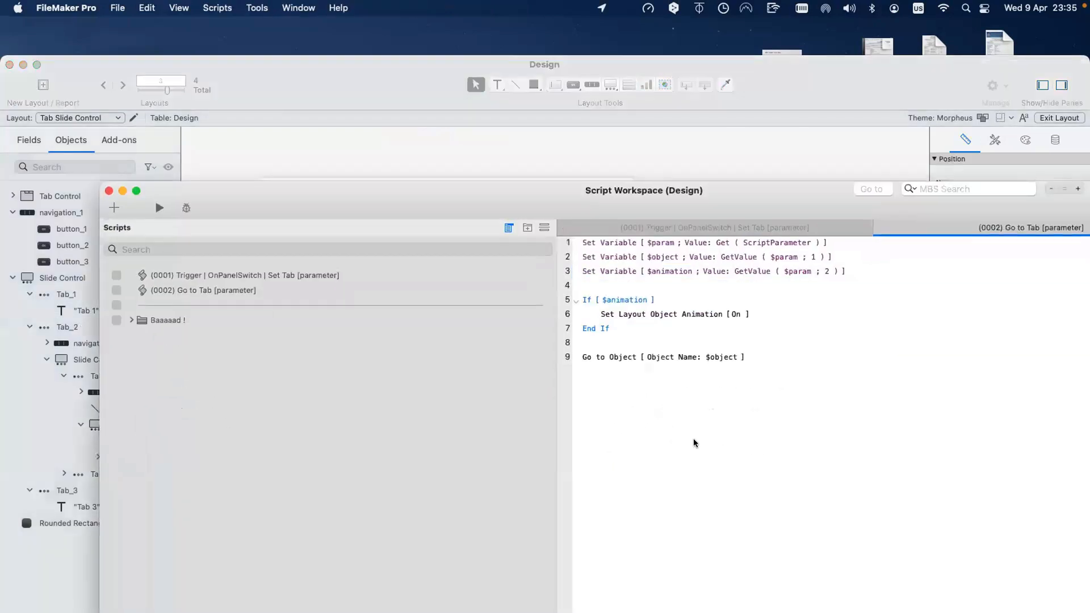
# Try removing the If [ $animation ] block from the Go to Tab script, and undo the removal
pyautogui.click(618, 360)
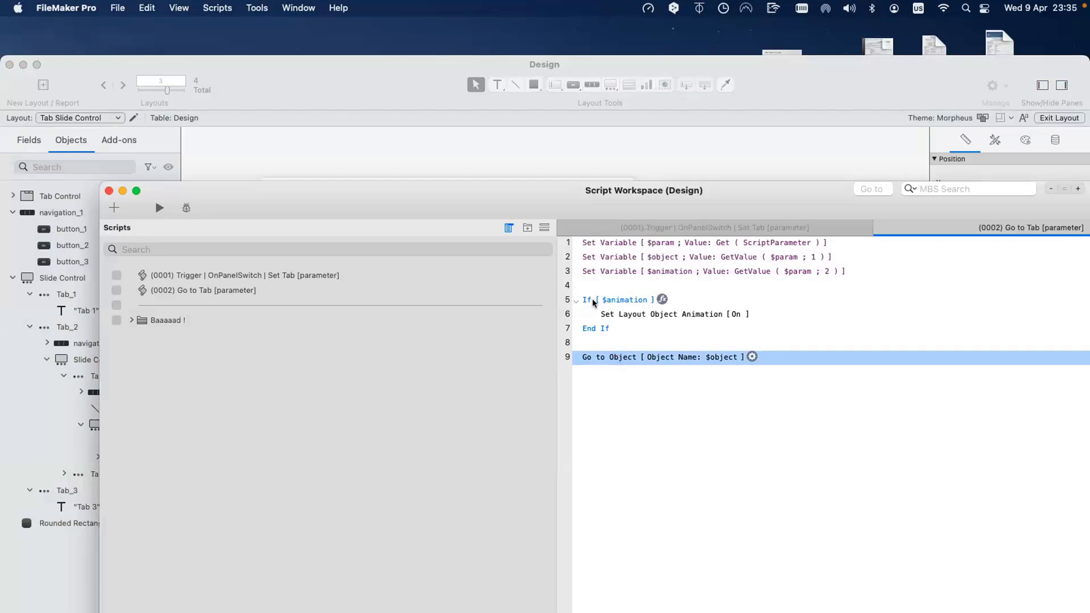
pyautogui.moveTo(593, 301); pyautogui.dragTo(594, 328)
pyautogui.press('Delete')
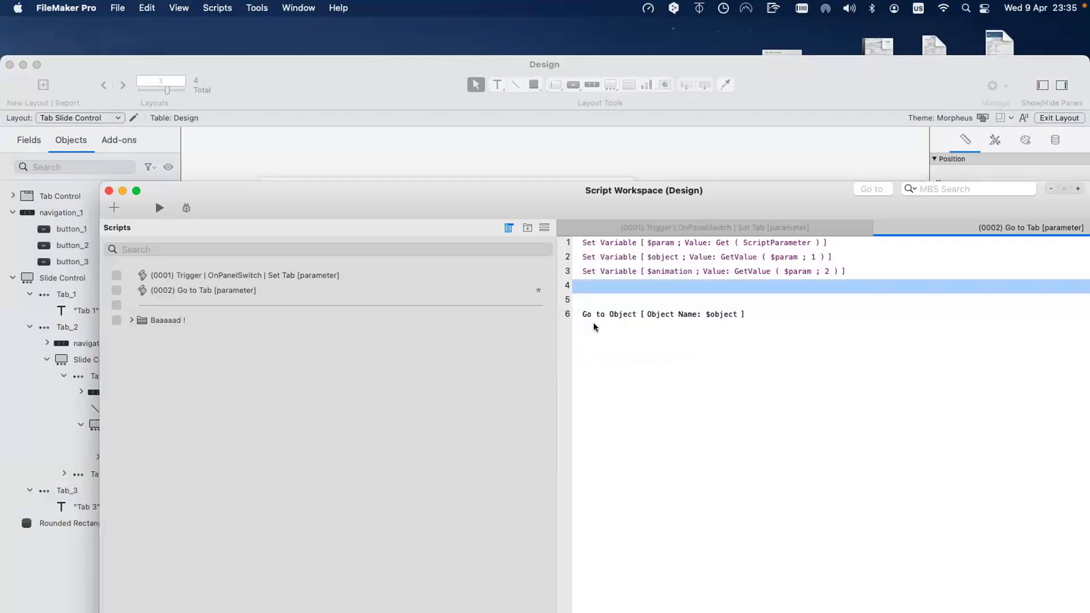
pyautogui.press('super+z')
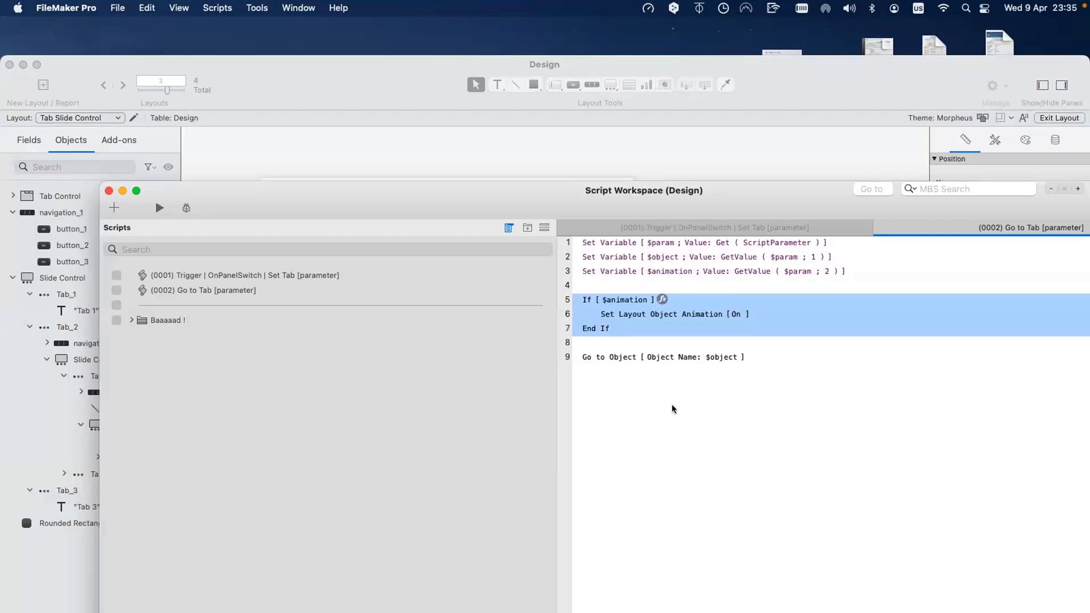
# Add a Set Error Capture [ On ] step on the empty line above If [ $animation ] in the Go to Tab script
pyautogui.click(705, 317)
pyautogui.click(735, 314)
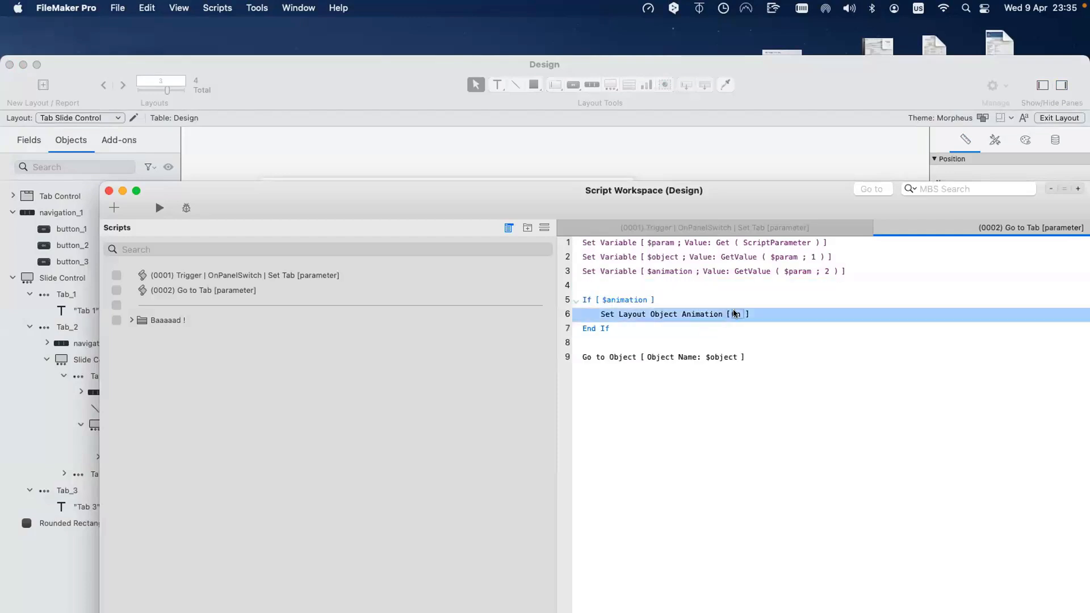
pyautogui.click(625, 287)
pyautogui.write('Set')
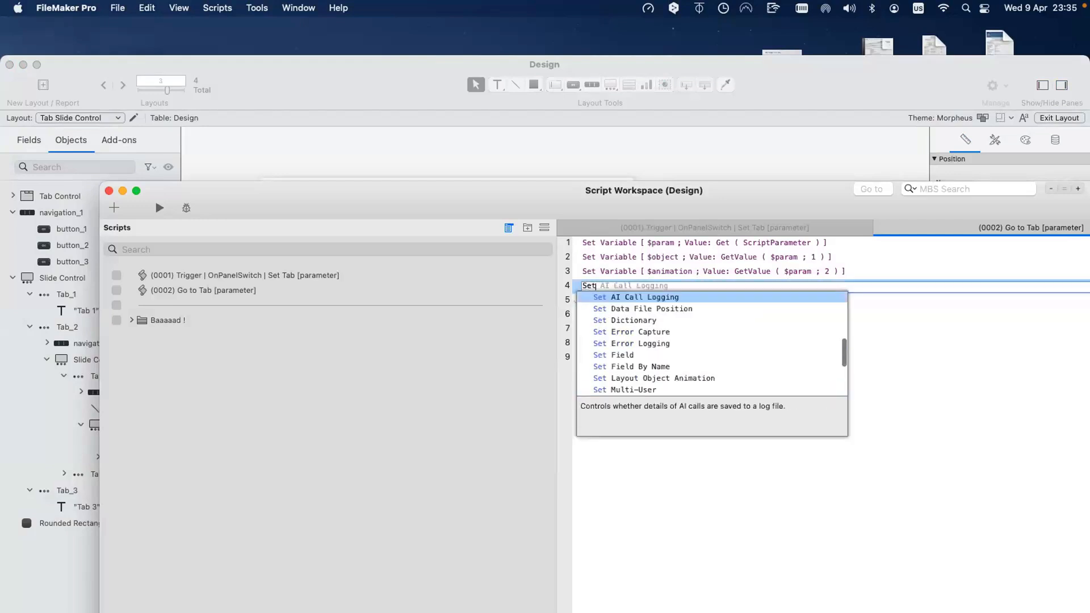
pyautogui.press('Down')
pyautogui.press('Down')
pyautogui.press('Down')
pyautogui.press('Down')
pyautogui.press('Down')
pyautogui.press('Down')
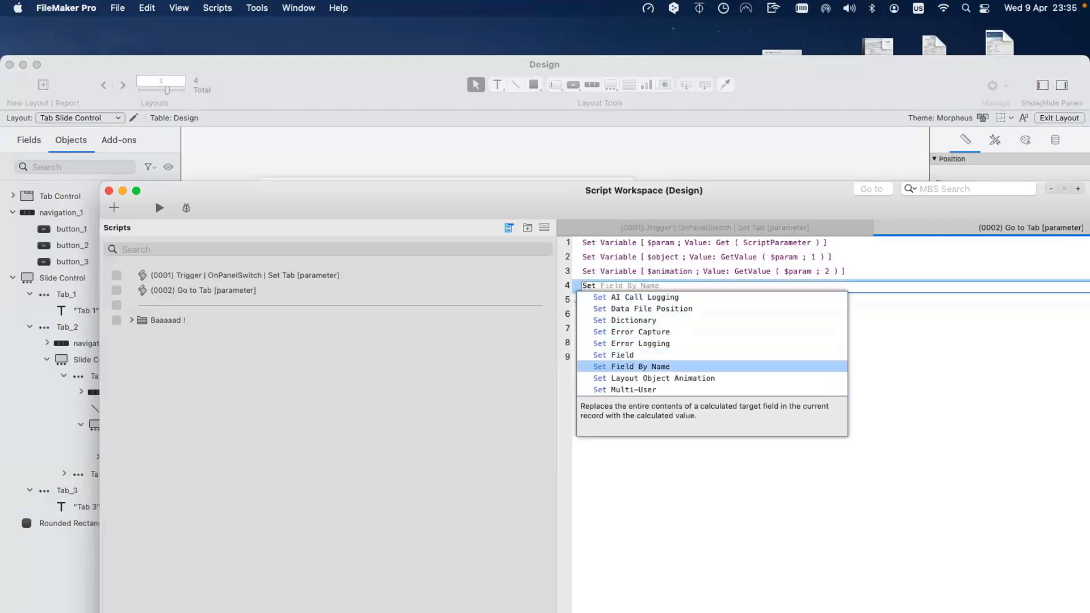
pyautogui.write('e')
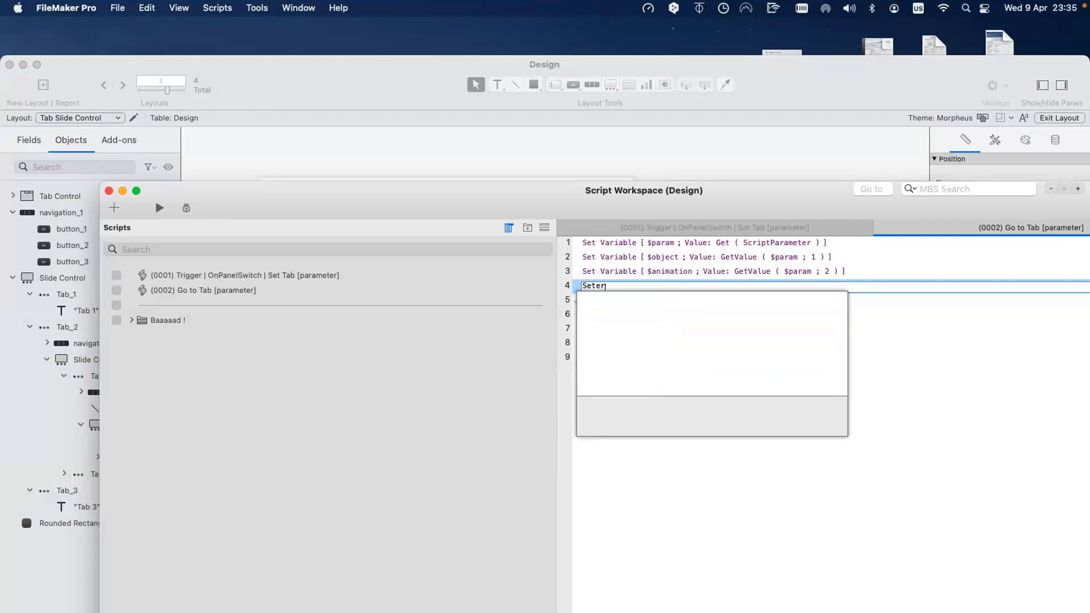
pyautogui.write('rr')
pyautogui.press('Return')
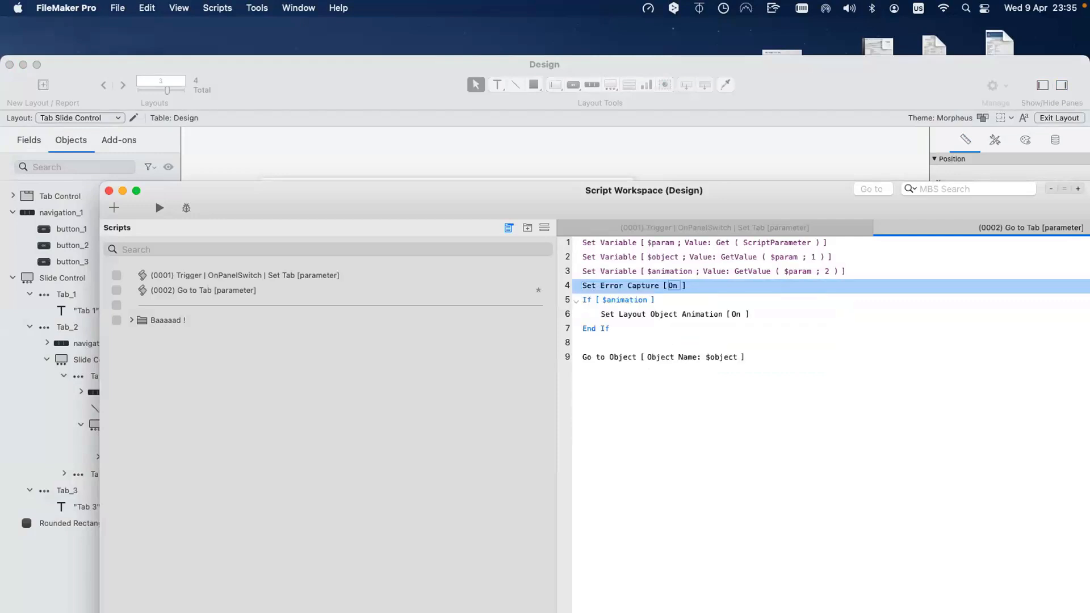
pyautogui.press('super+x')
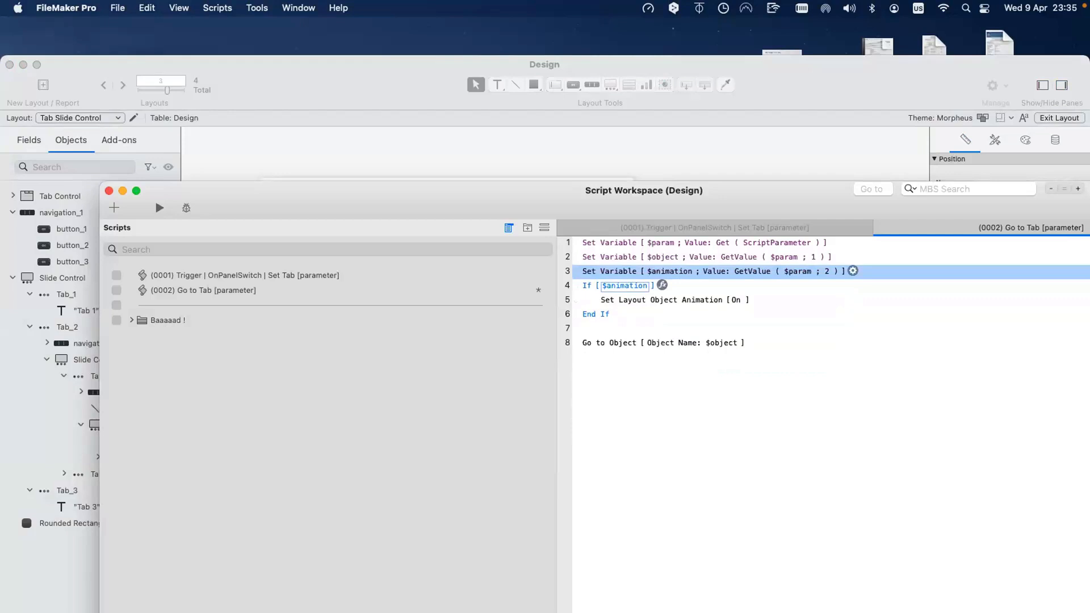
pyautogui.press('super+v')
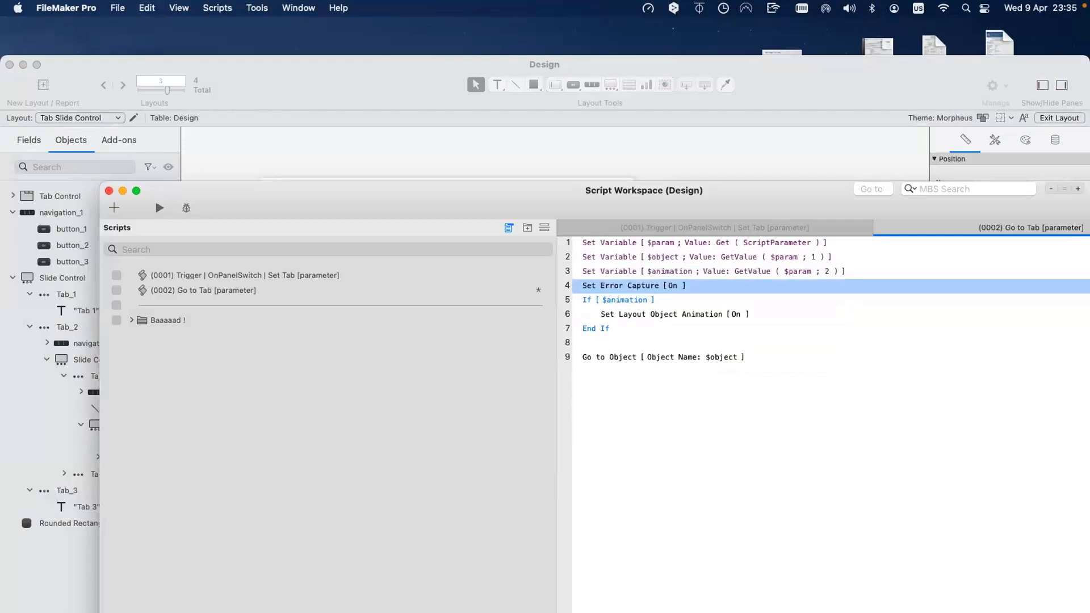
# Insert an Allow User Abort step below Set Error Capture and switch it to On
pyautogui.press('Down')
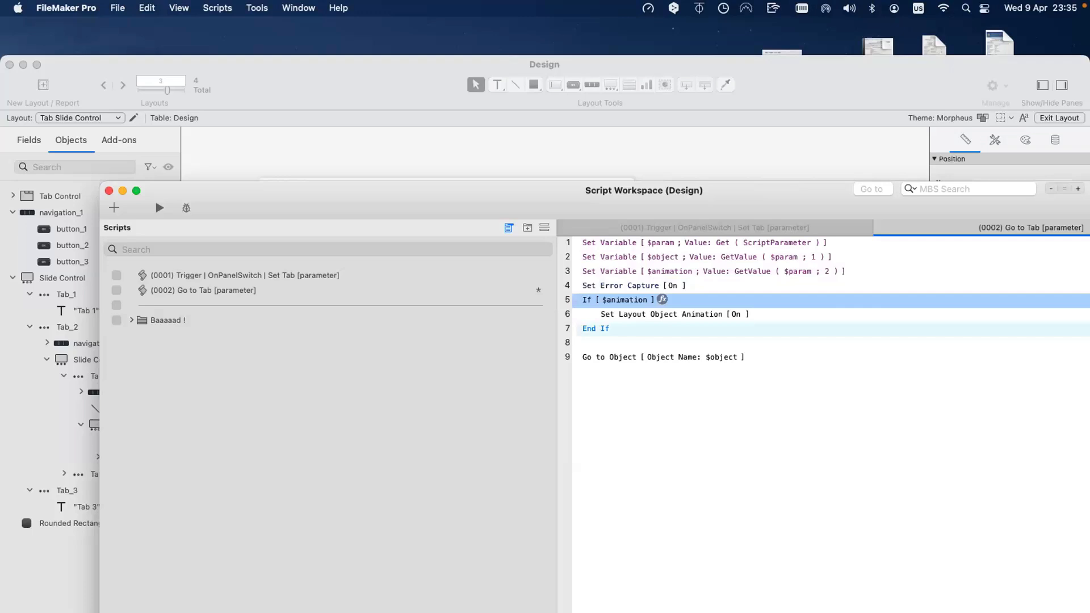
pyautogui.press('Up')
pyautogui.press('Return')
pyautogui.write('al')
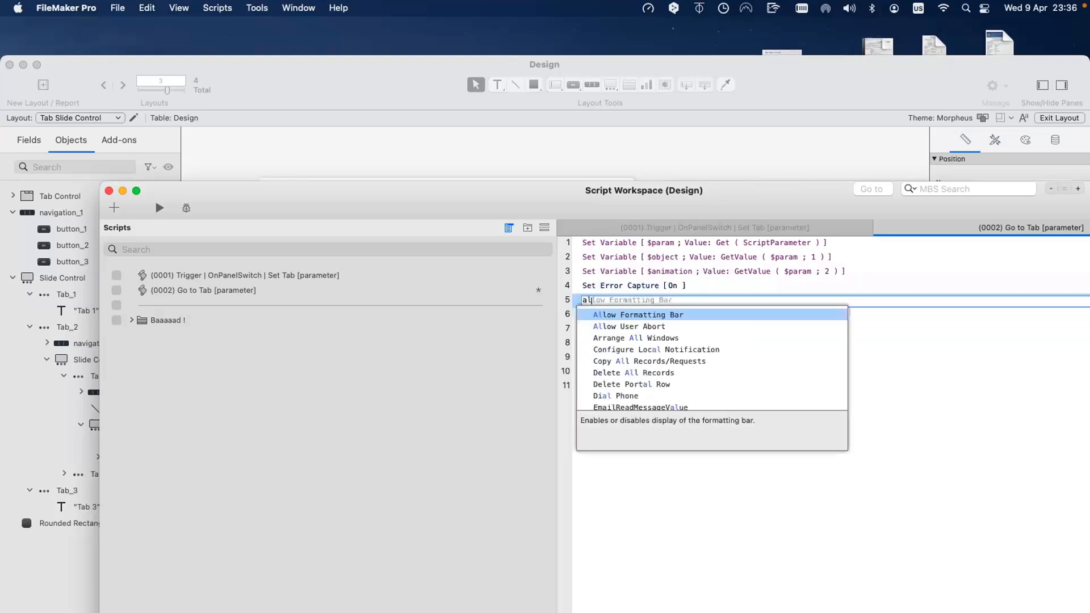
pyautogui.press('Down')
pyautogui.press('Return')
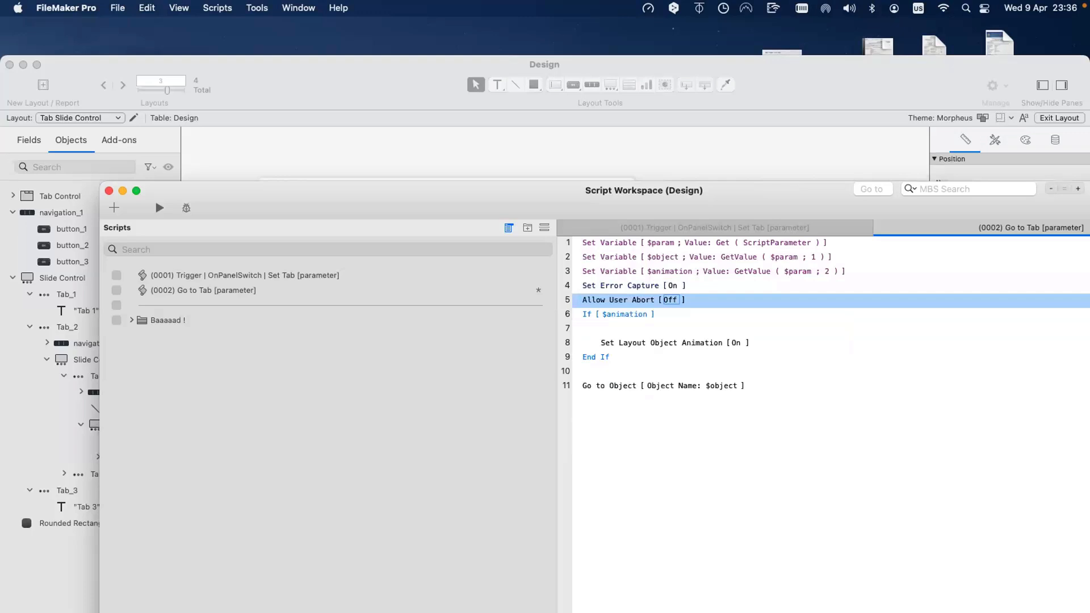
pyautogui.press('space')
pyautogui.click(660, 343)
# Delete the Set Error Capture and Allow User Abort steps, leave one blank line there, and remove the blank line inside the If block
pyautogui.click(619, 285)
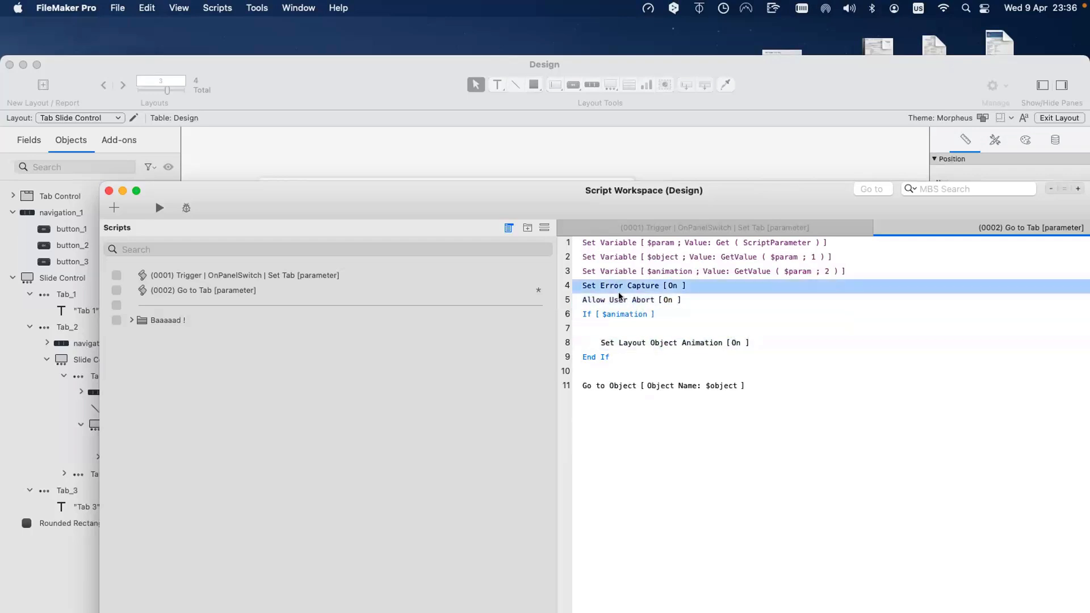
pyautogui.keyDown('shift'); pyautogui.click(619, 299); pyautogui.keyUp('shift')
pyautogui.press('Delete')
pyautogui.press('Return')
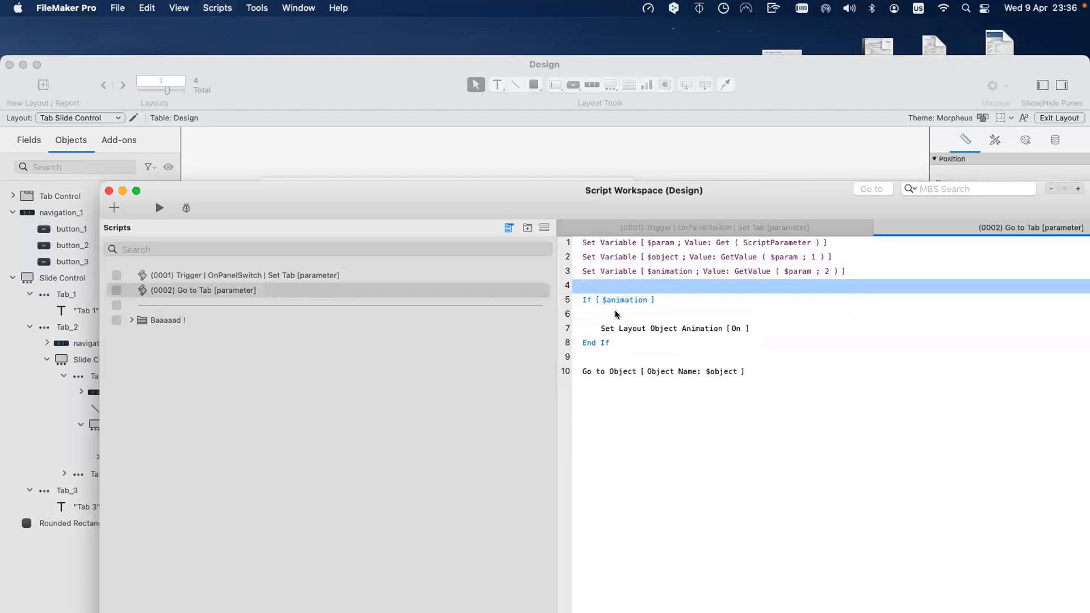
pyautogui.click(617, 314)
pyautogui.press('Delete')
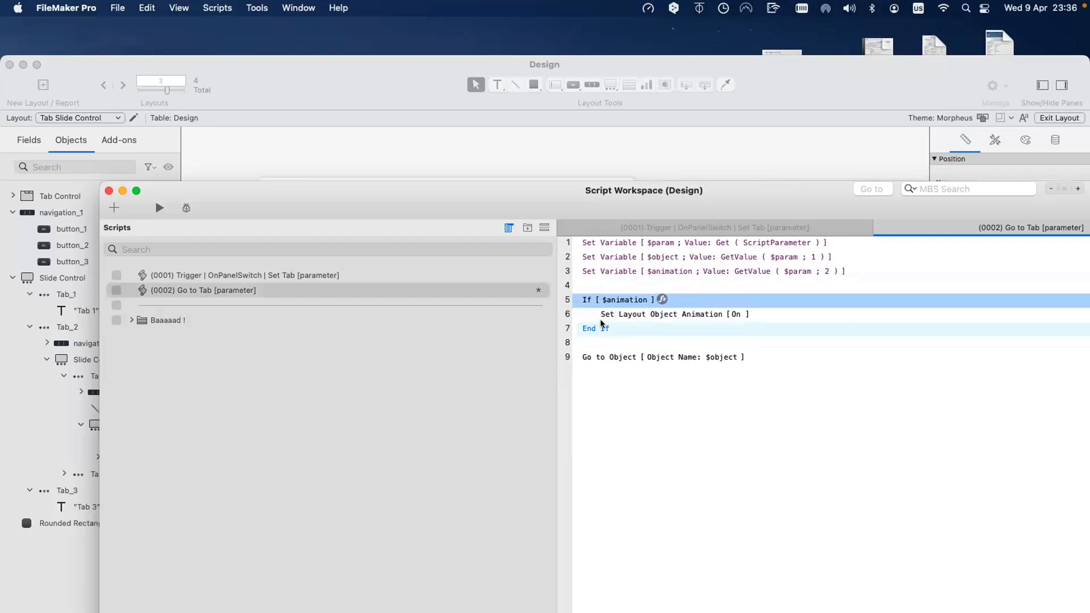
# Examine the If [ $animation ] block and the variable steps above it in the Go to Tab script
pyautogui.click(619, 387)
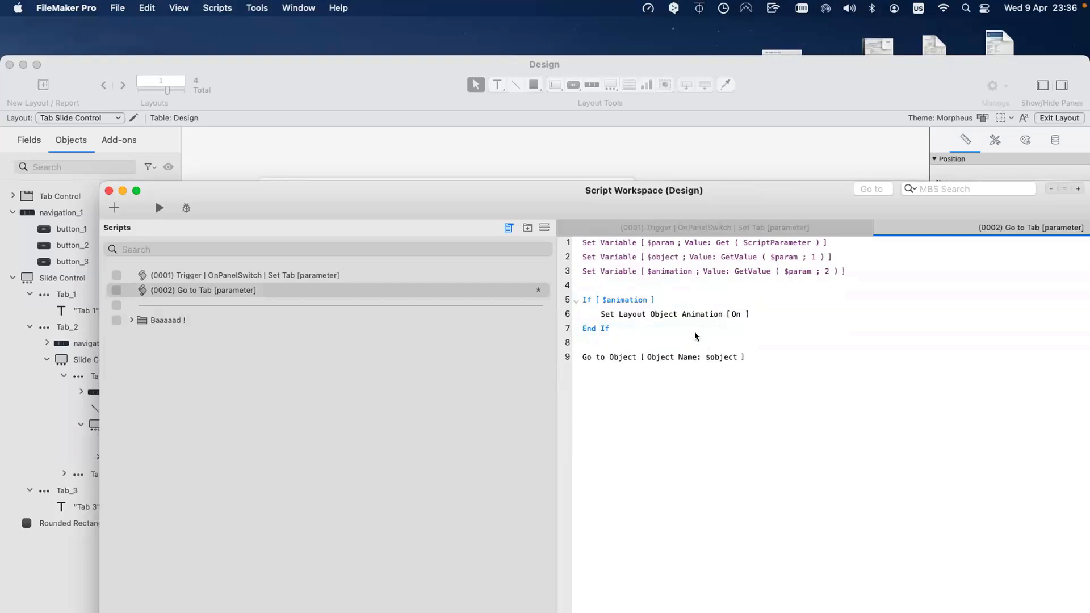
pyautogui.click(729, 313)
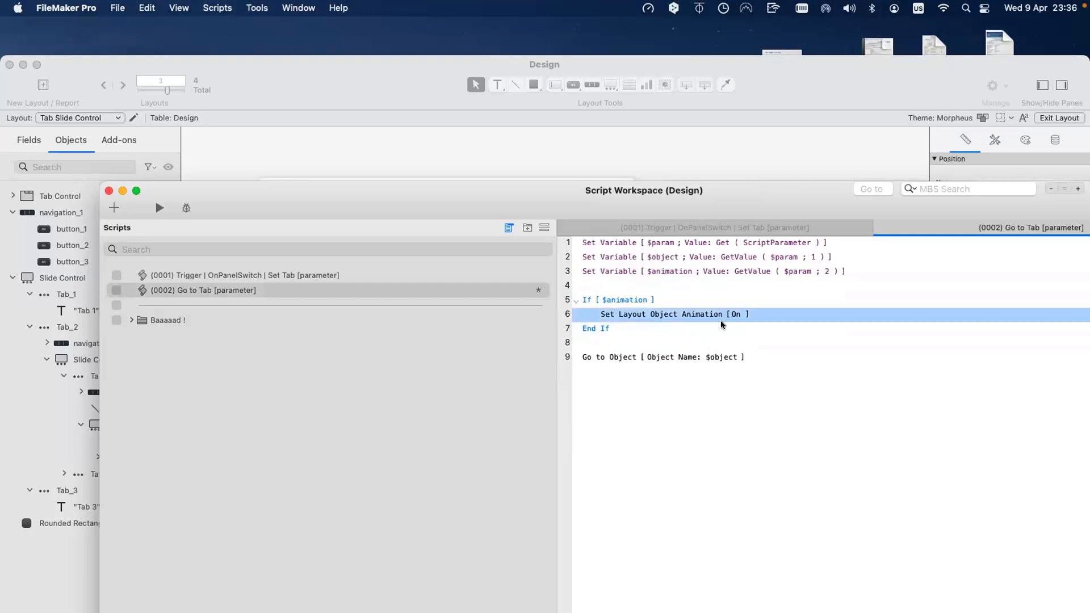
pyautogui.click(735, 412)
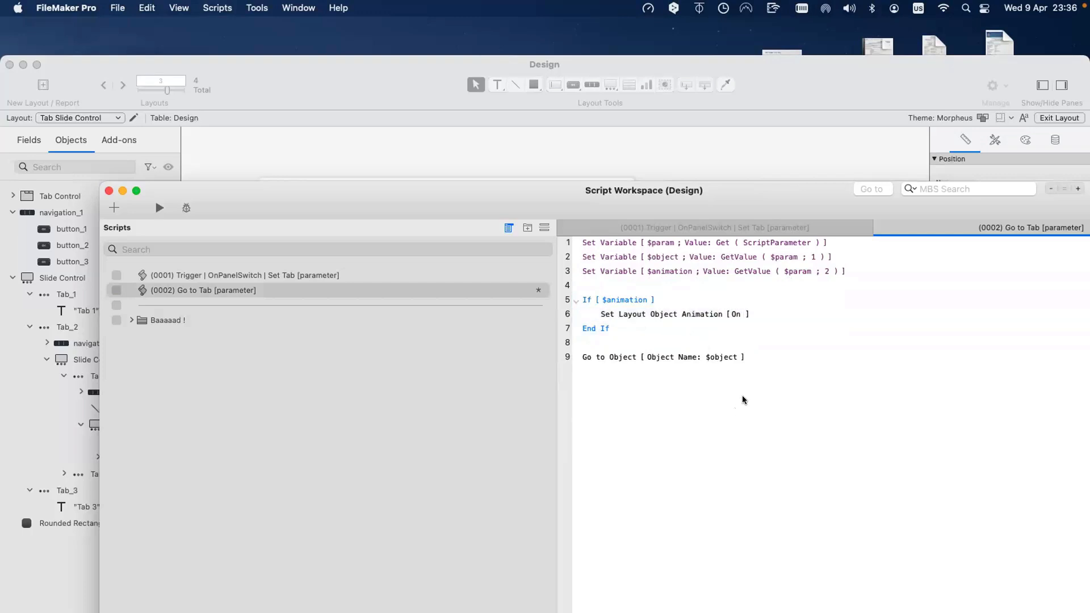
pyautogui.click(585, 301)
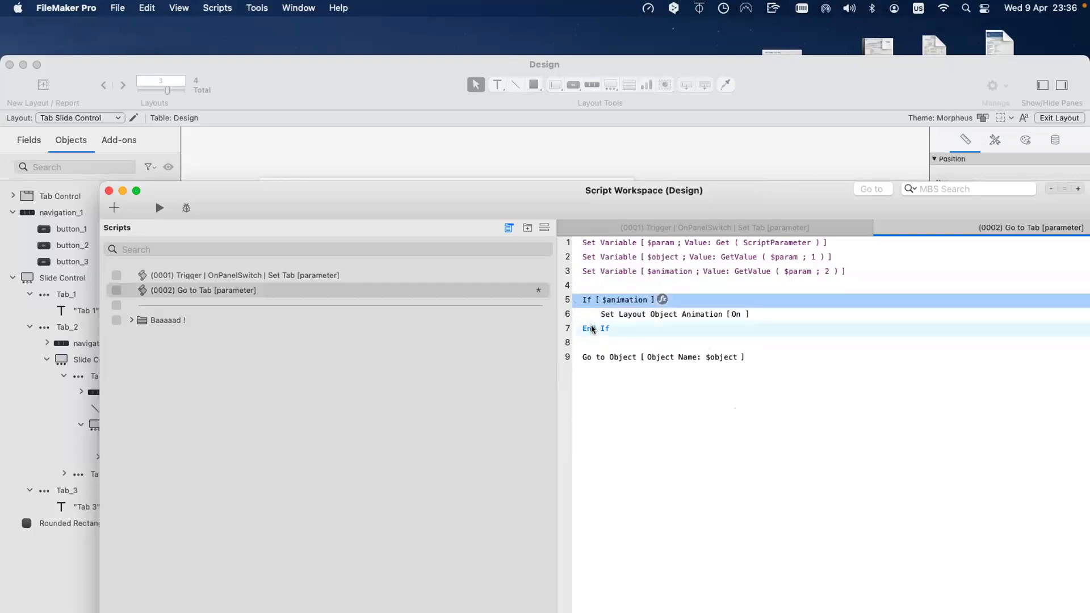
pyautogui.keyDown('super'); pyautogui.click(592, 329); pyautogui.keyUp('super')
pyautogui.keyDown('super'); pyautogui.click(593, 310); pyautogui.keyUp('super')
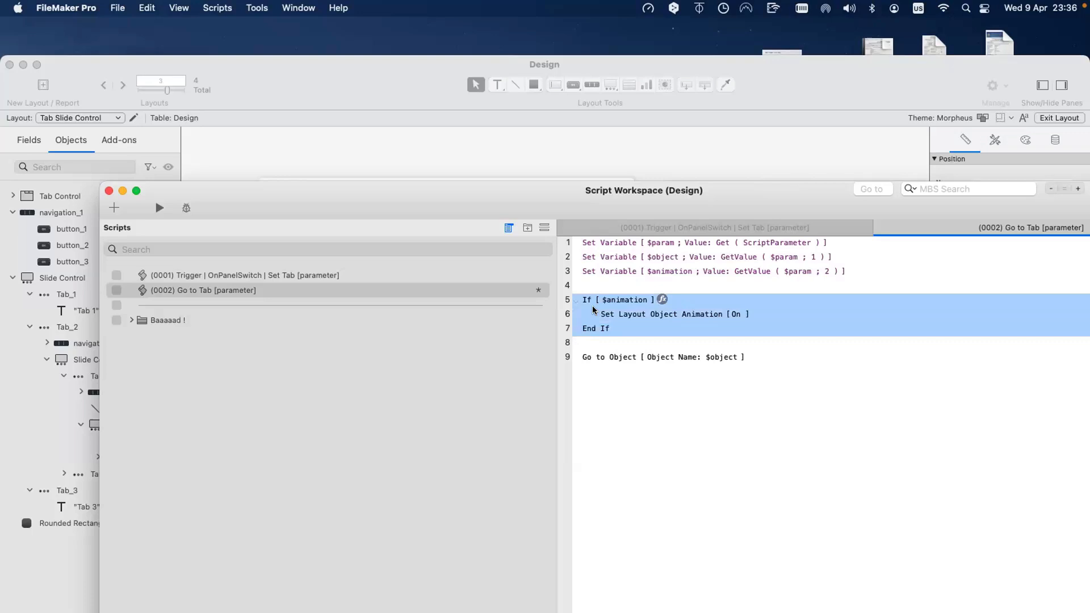
pyautogui.click(634, 437)
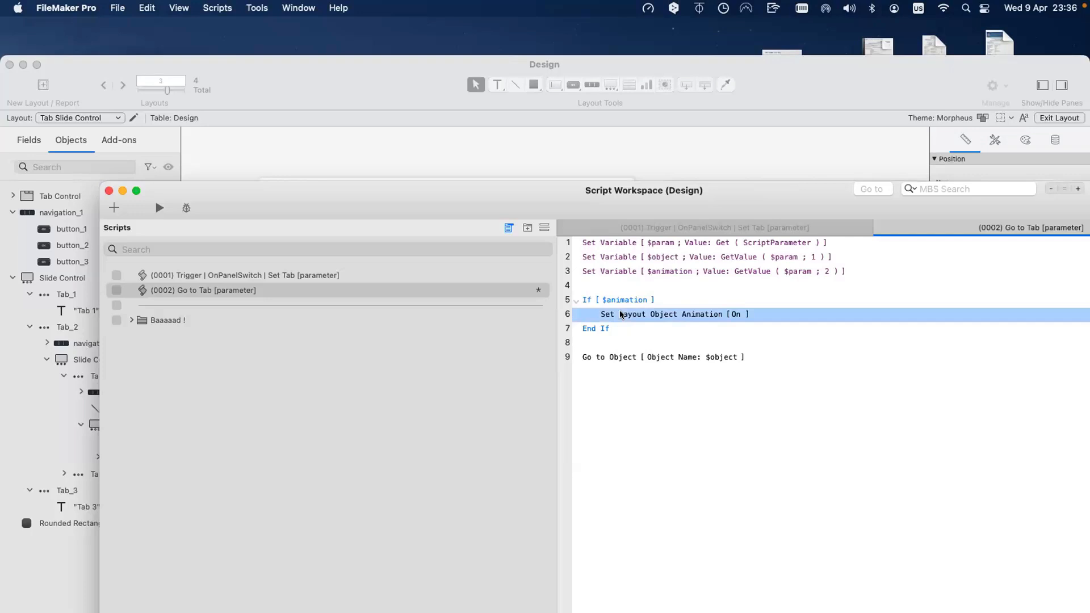
pyautogui.click(616, 243)
pyautogui.keyDown('shift'); pyautogui.click(615, 257); pyautogui.keyUp('shift')
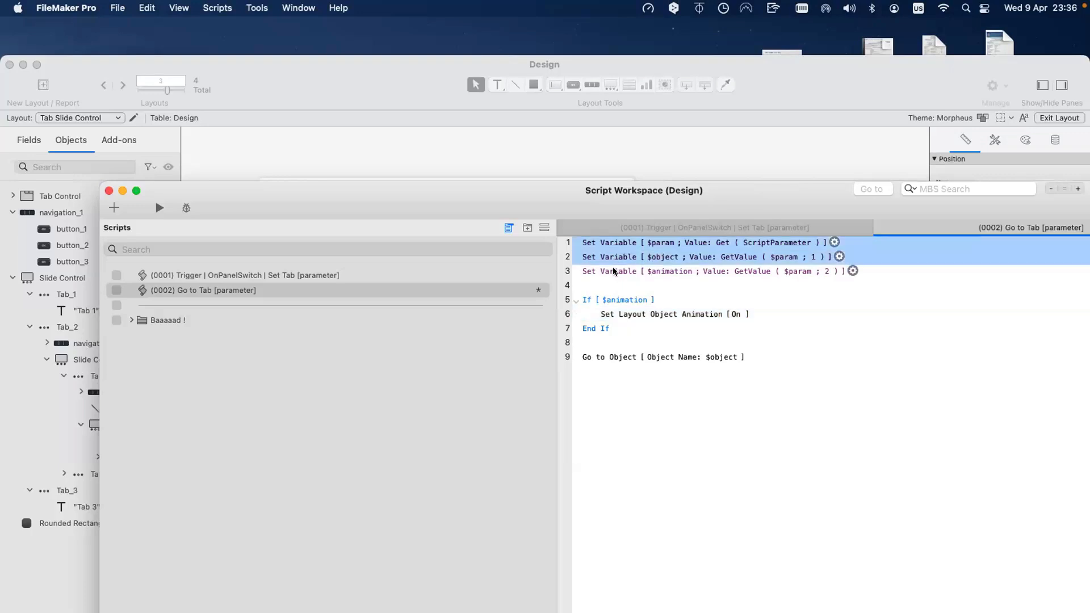
pyautogui.keyDown('shift'); pyautogui.click(613, 271); pyautogui.keyUp('shift')
pyautogui.keyDown('shift'); pyautogui.click(588, 301); pyautogui.keyUp('shift')
pyautogui.keyDown('shift'); pyautogui.click(596, 314); pyautogui.keyUp('shift')
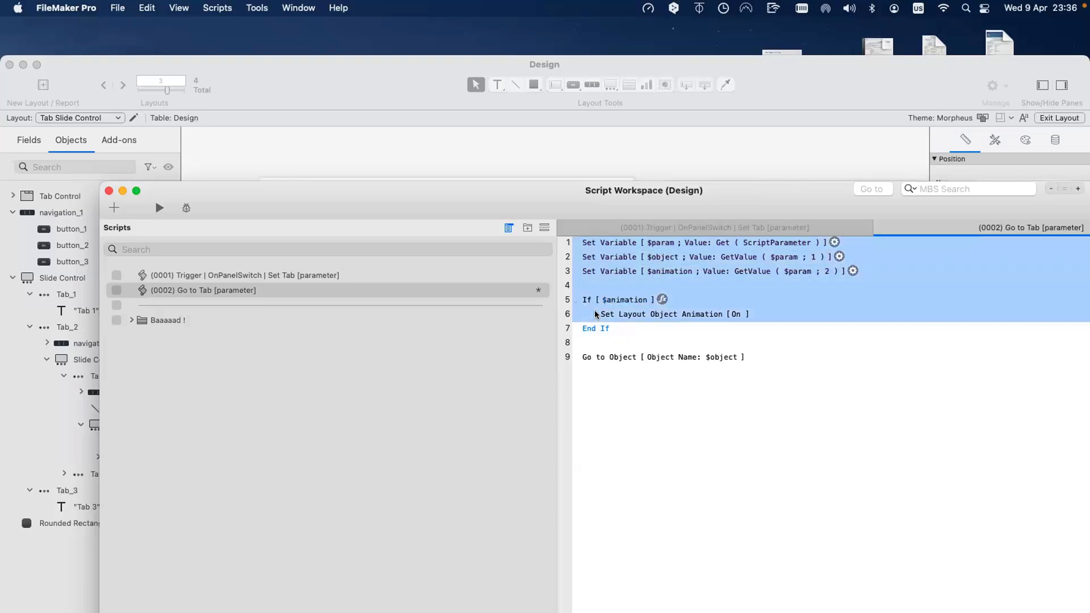
pyautogui.click(608, 344)
# Add 14 blank lines below the Go to Object step at the end of the Go to Tab script
pyautogui.click(605, 357)
pyautogui.press('Return')
pyautogui.press('Return')
pyautogui.press('Return')
pyautogui.press('Return')
pyautogui.press('Return')
pyautogui.press('Return')
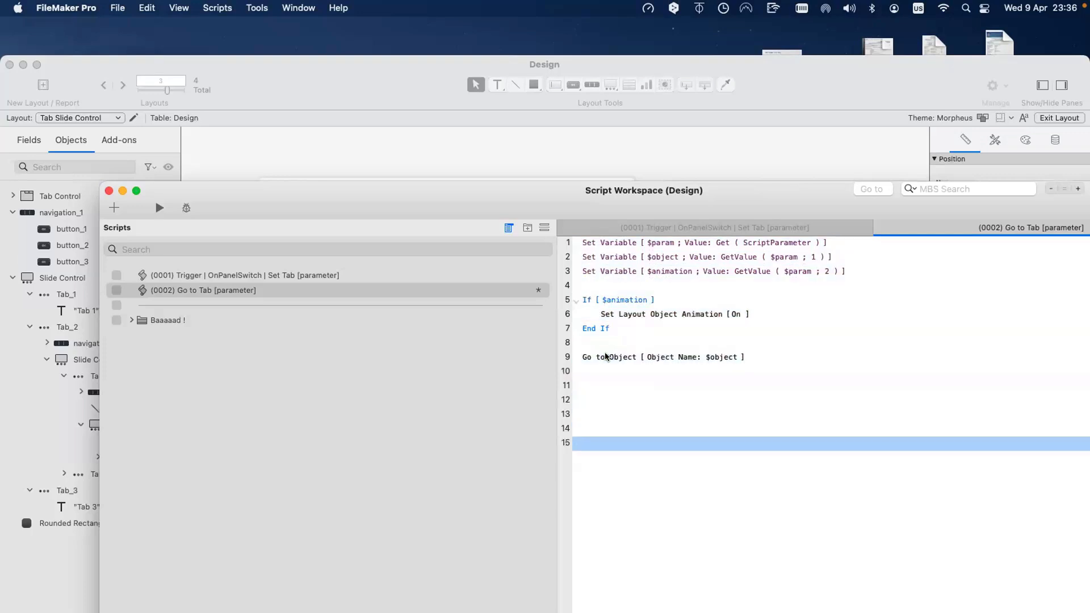
pyautogui.press('Return')
pyautogui.press('Return')
pyautogui.press('Return')
pyautogui.press('Return')
pyautogui.press('Return')
pyautogui.press('Return')
pyautogui.press('Return')
pyautogui.press('Return')
# Duplicate the Set Layout Object Animation step, move the copy to line 12 below Go to Object, and switch it to Off
pyautogui.click(624, 305)
pyautogui.click(628, 315)
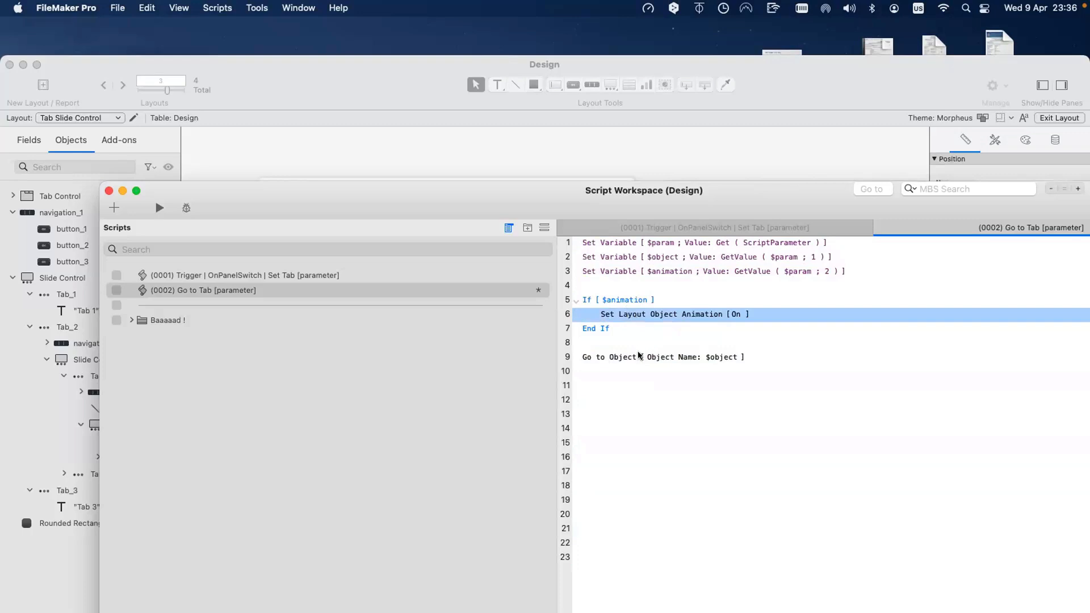
pyautogui.press('super+d')
pyautogui.moveTo(636, 329); pyautogui.dragTo(638, 397)
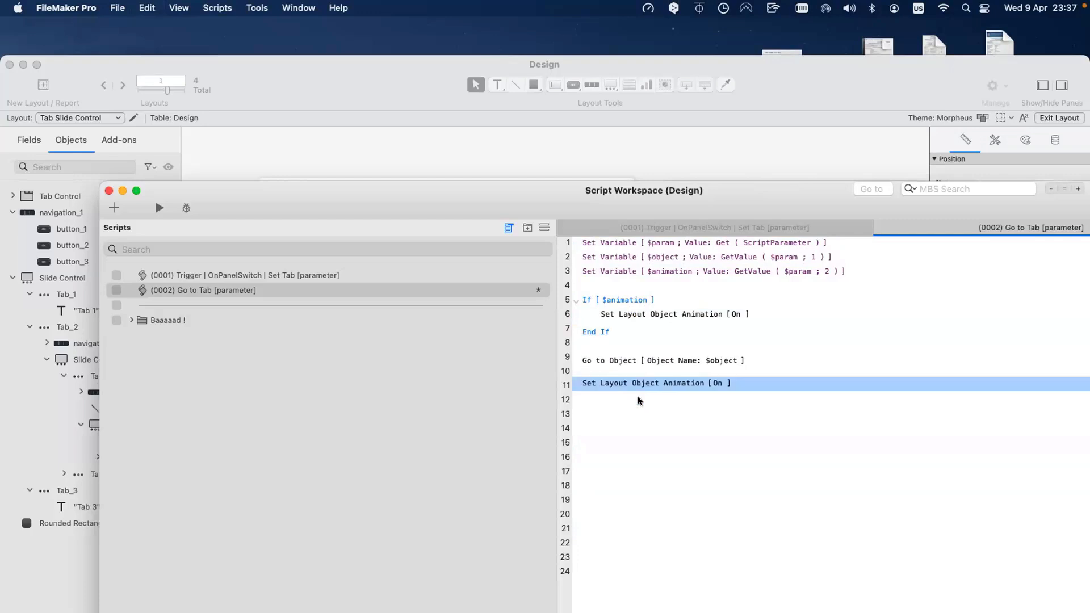
pyautogui.click(722, 398)
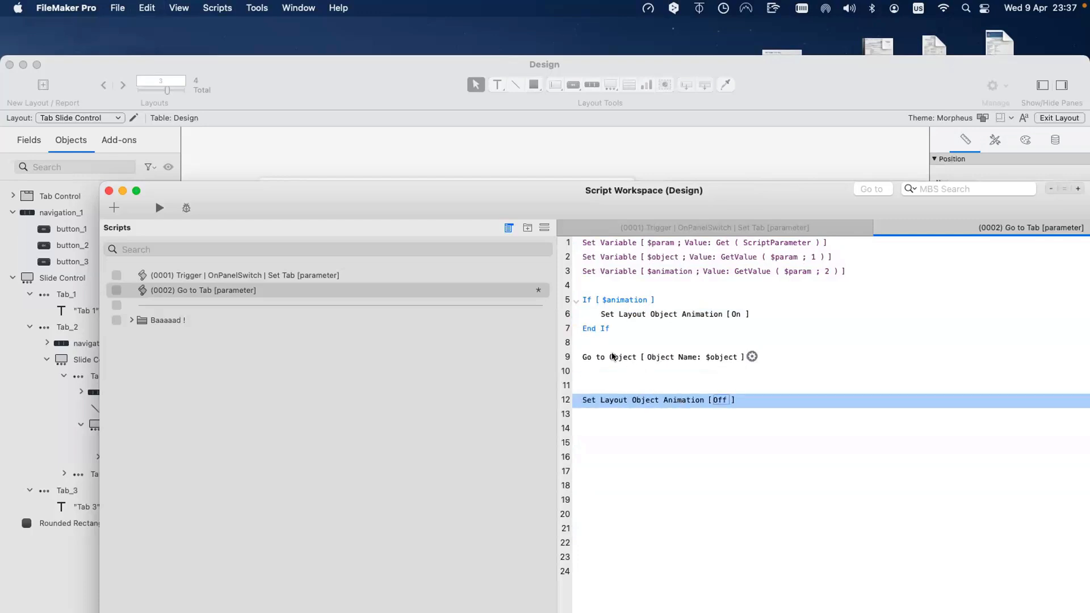
# Duplicate the Go to Object [ $object ] step and move the copy to line 14, below Set Layout Object Animation [ Off ]
pyautogui.click(614, 358)
pyautogui.press('super+d')
pyautogui.moveTo(636, 372); pyautogui.dragTo(630, 423)
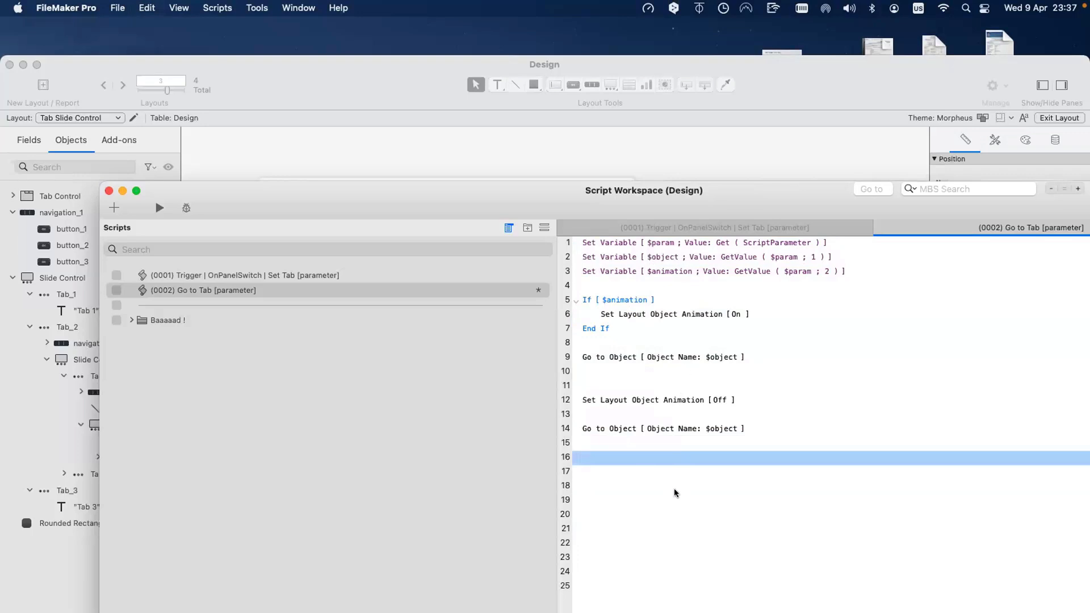
# Select all lines from the Set Layout Object Animation [ Off ] step on line 12 through the last blank line 25
pyautogui.click(672, 316)
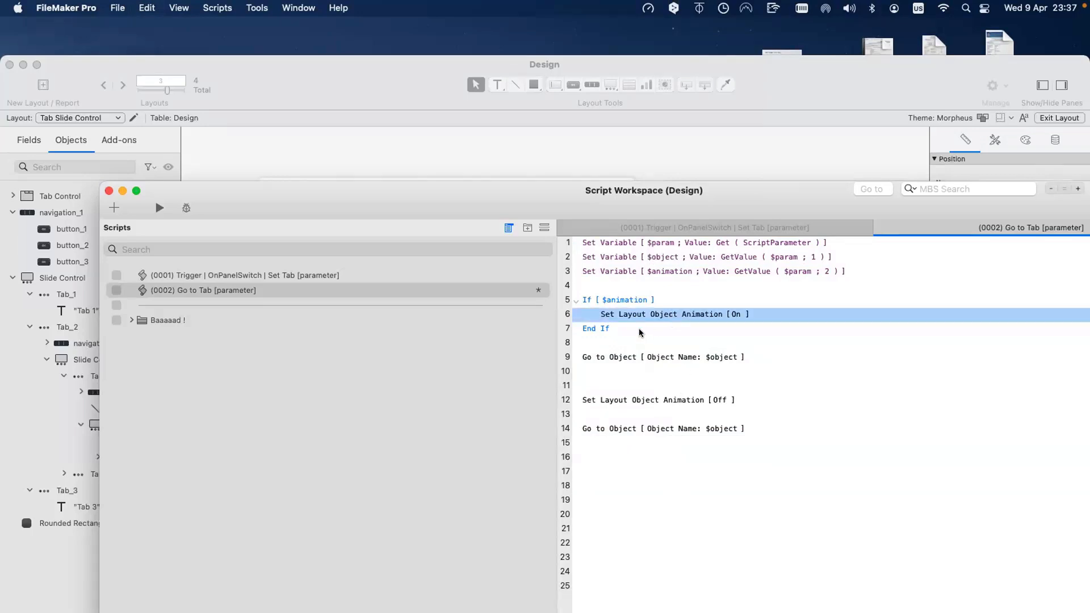
pyautogui.click(596, 586)
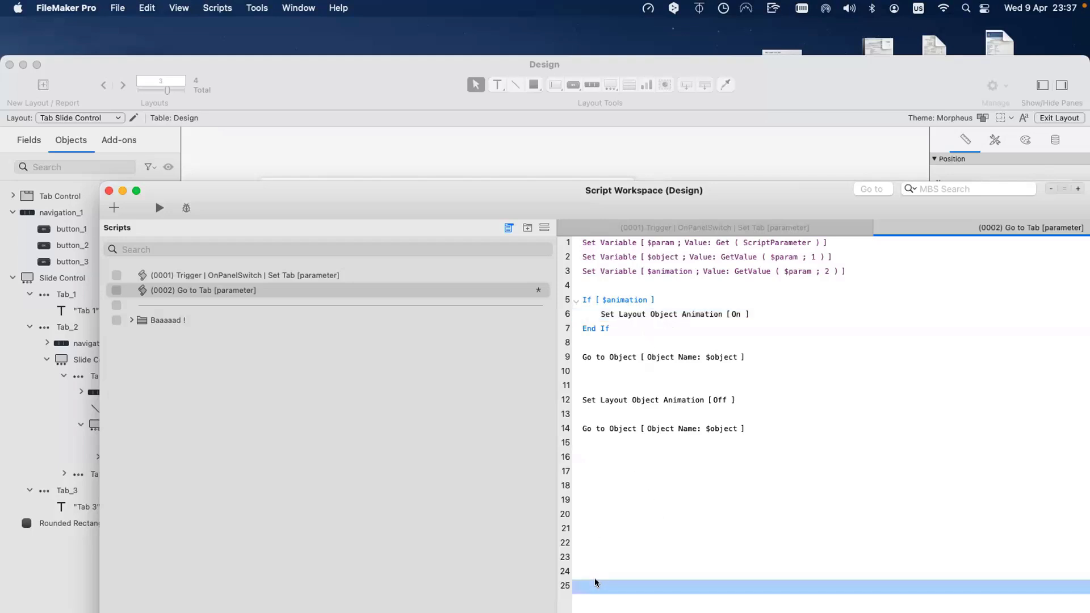
pyautogui.keyDown('shift'); pyautogui.click(594, 402); pyautogui.keyUp('shift')
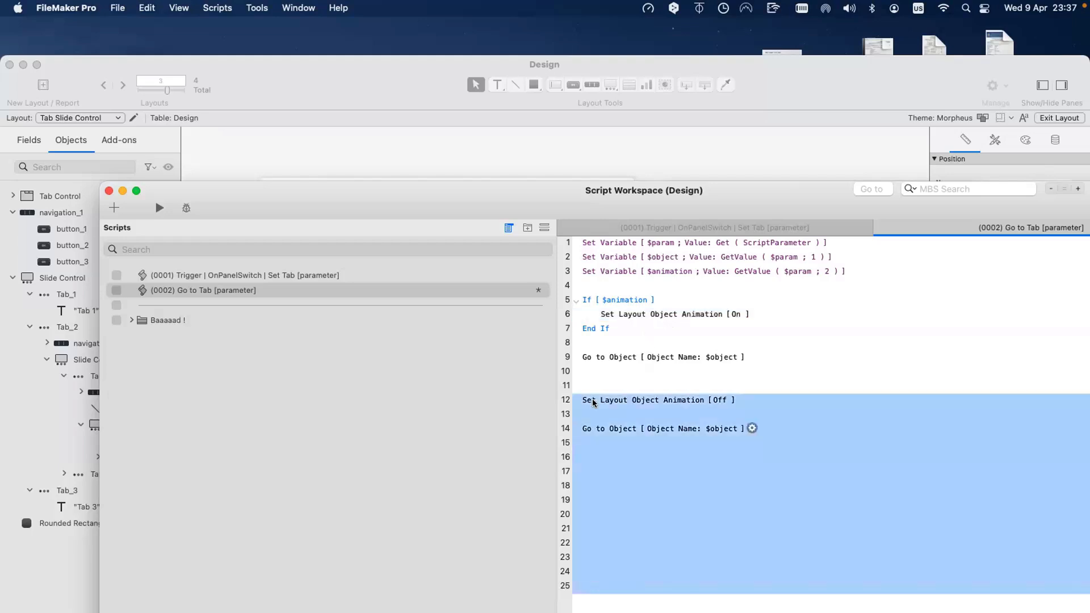
# Delete the leftover animation and Go to Object steps after line 9 of the Go to Tab script and review its animation condition
pyautogui.press('Delete')
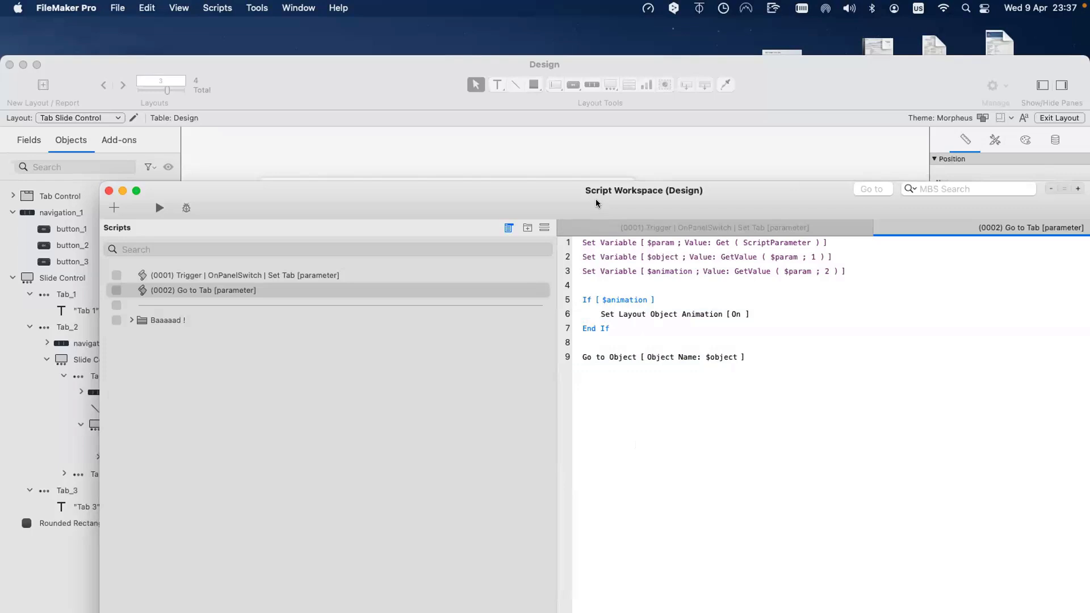
pyautogui.click(660, 316)
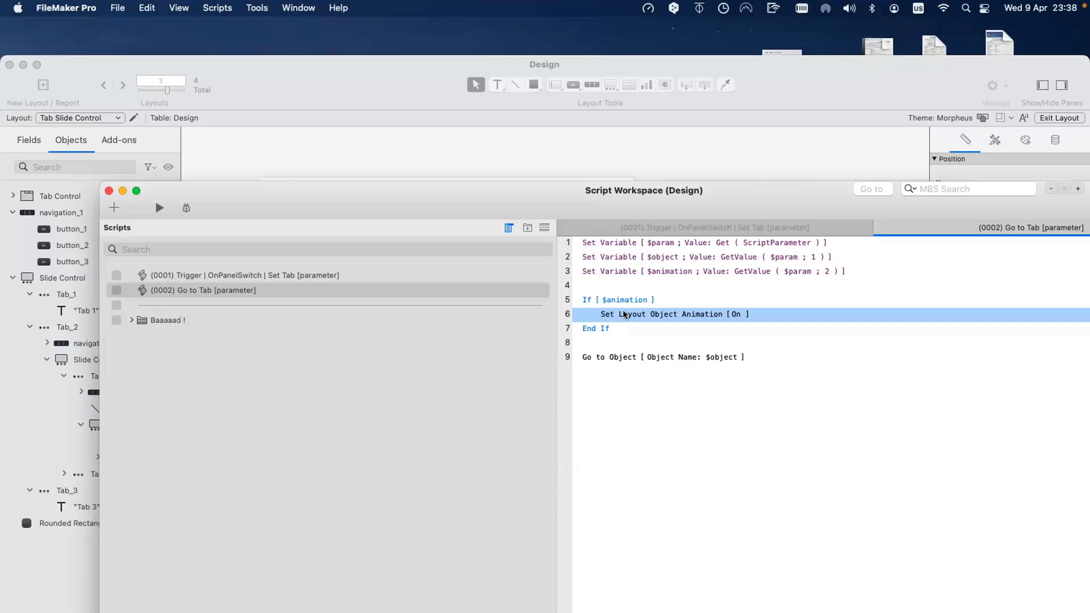
pyautogui.click(620, 275)
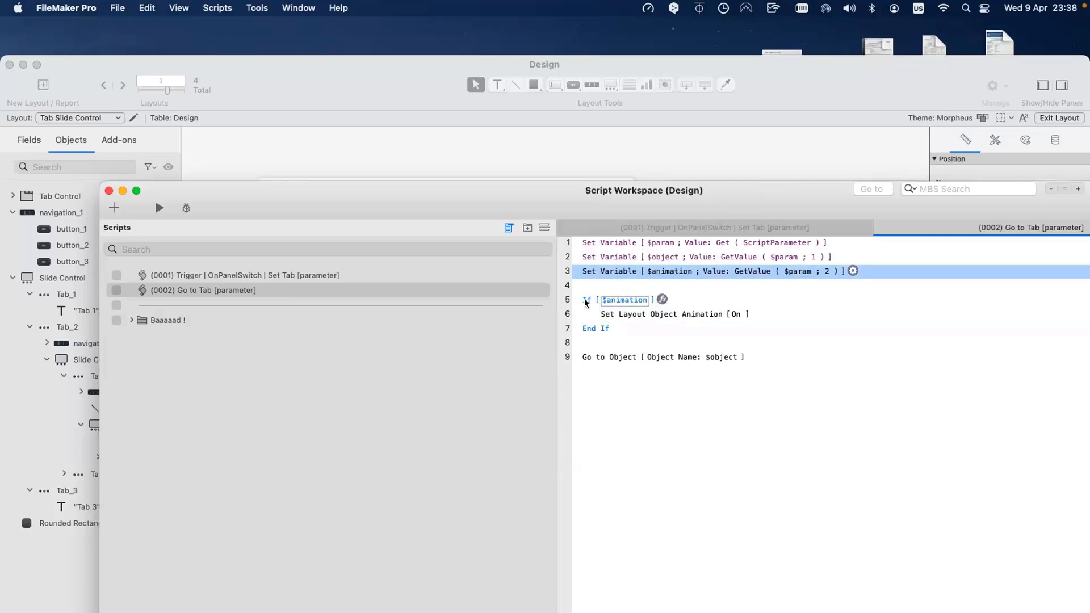
pyautogui.click(607, 301)
pyautogui.click(660, 418)
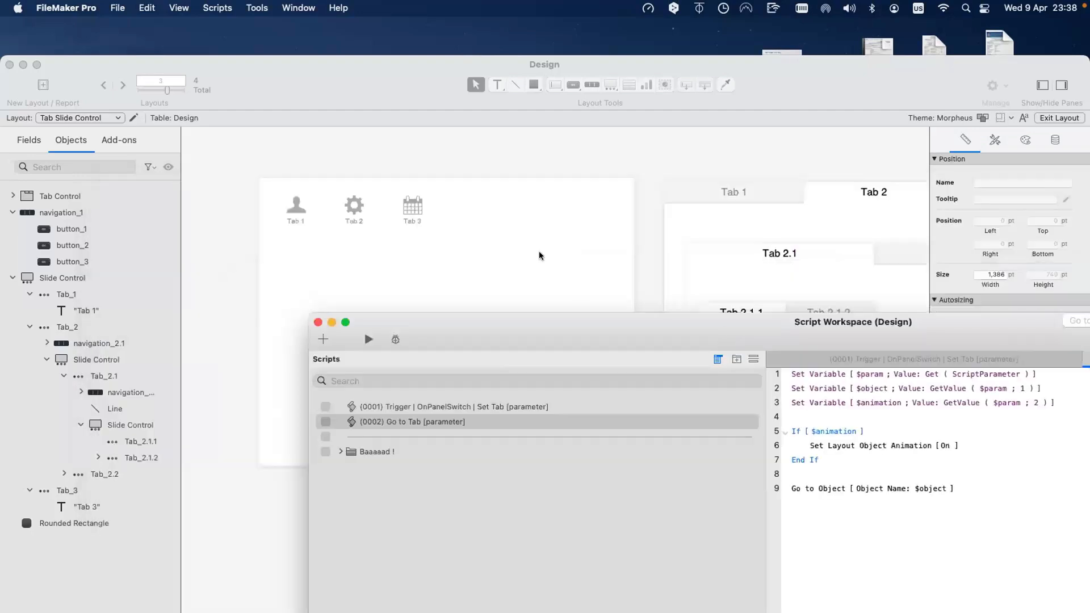
# Return to the Tab Slide Control layout and page through the three panels of the main slide control
pyautogui.click(539, 257)
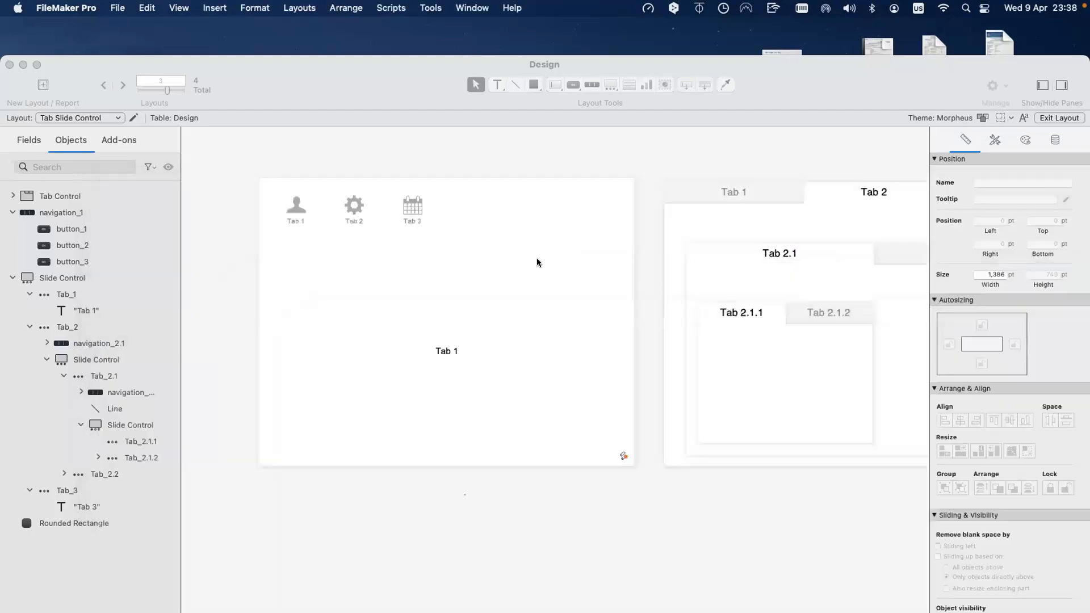
pyautogui.click(342, 209)
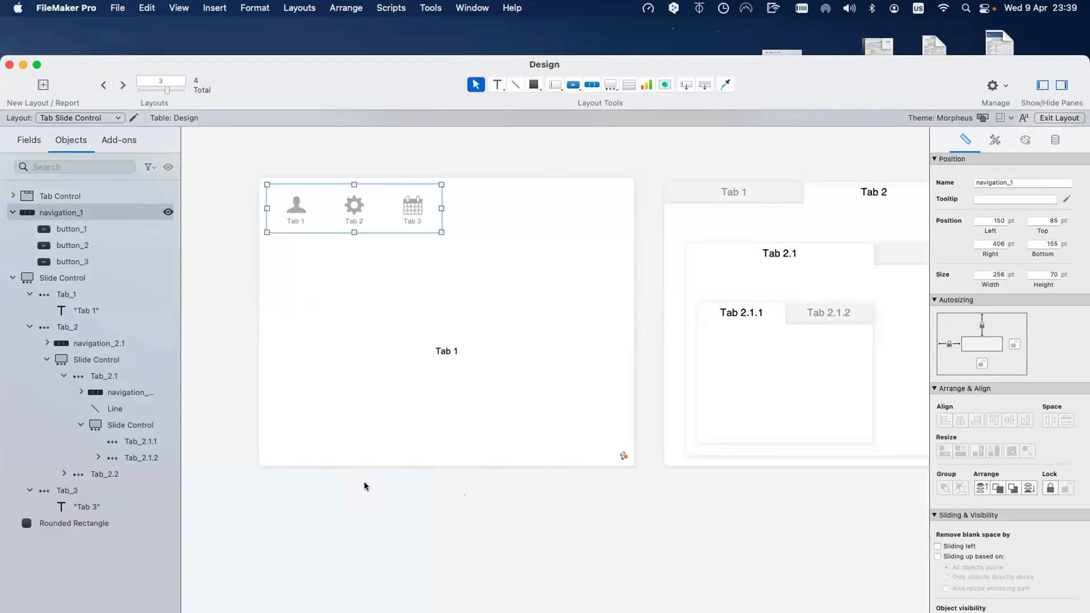
pyautogui.doubleClick(416, 277)
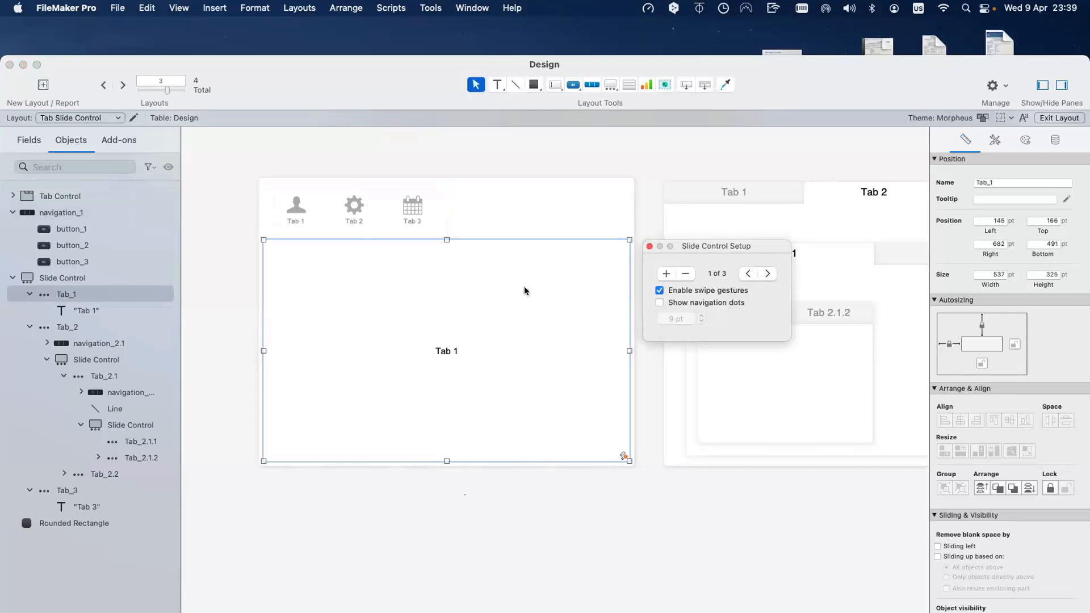
pyautogui.click(770, 274)
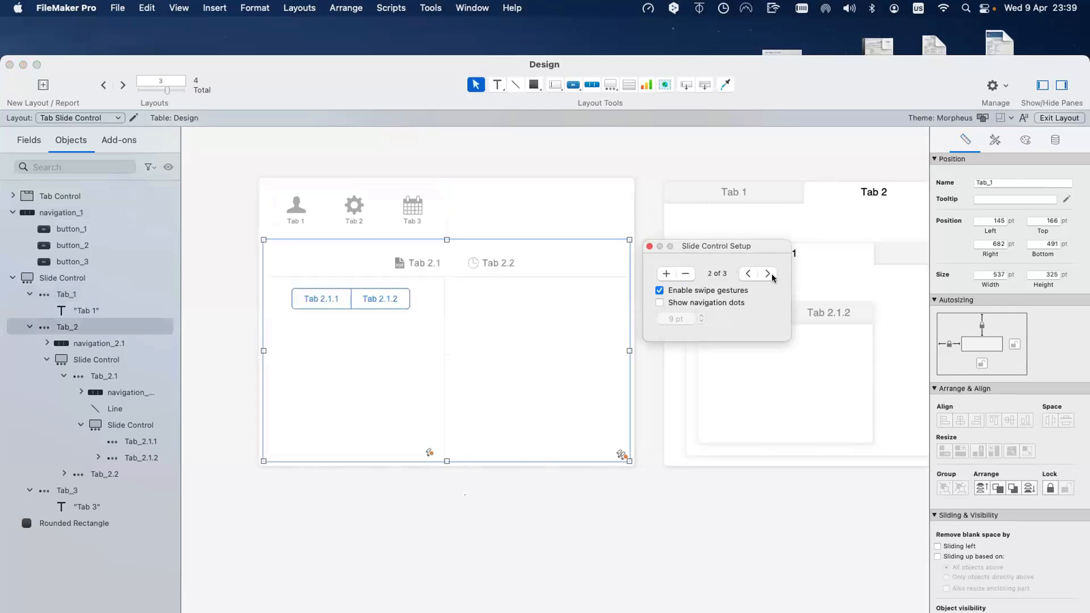
pyautogui.click(768, 273)
pyautogui.click(748, 274)
pyautogui.click(748, 274)
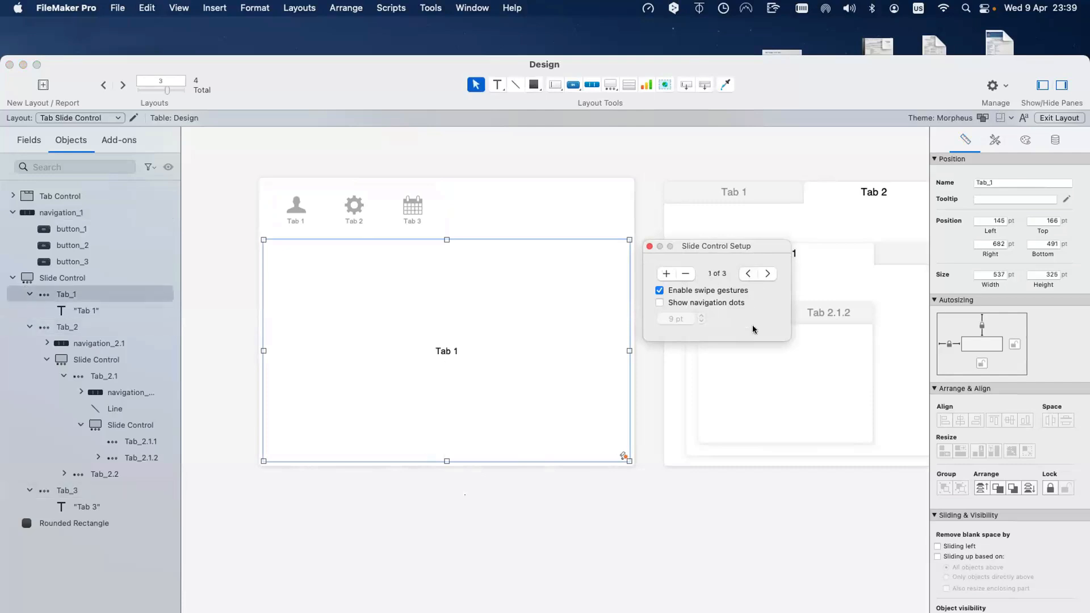
pyautogui.click(648, 247)
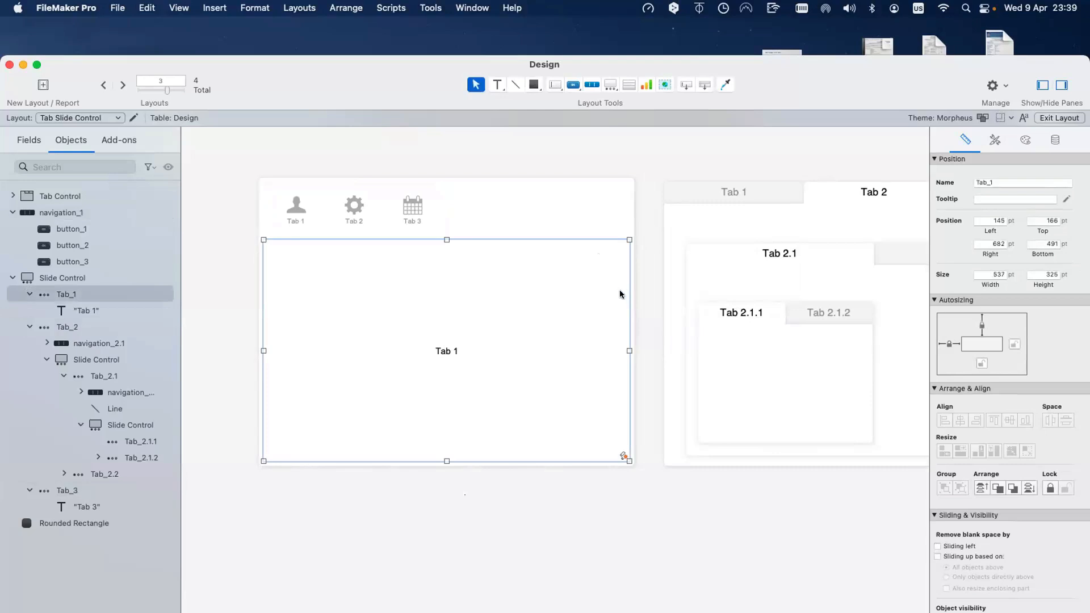
# Go to the Acordion layout and move its slide control outside the body's right edge, about 1,161 pt left and 69 pt top
pyautogui.moveTo(435, 90); pyautogui.dragTo(432, 82)
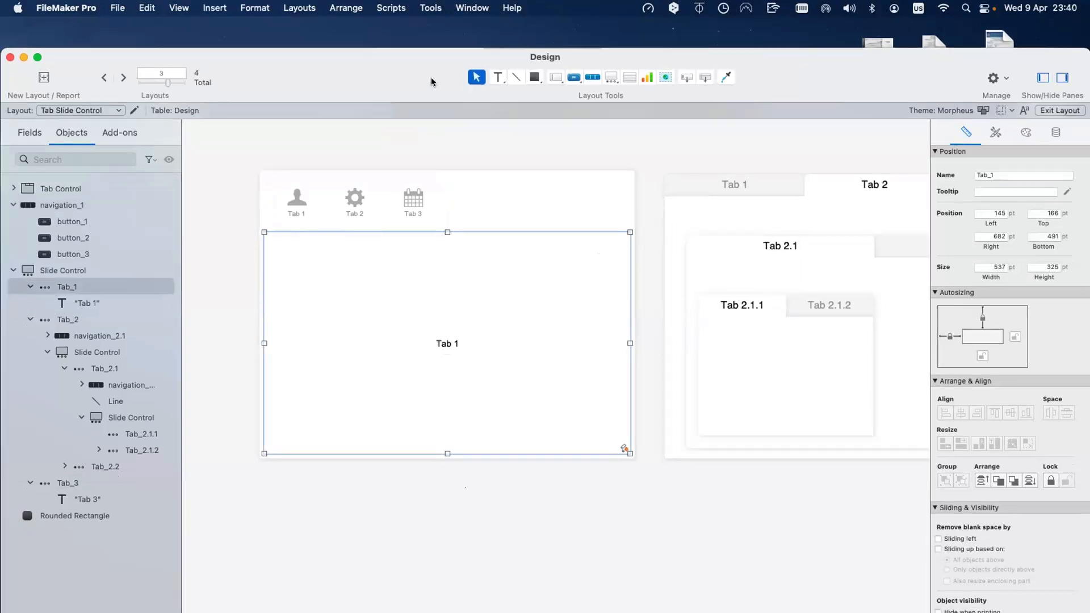
pyautogui.click(121, 78)
pyautogui.click(281, 233)
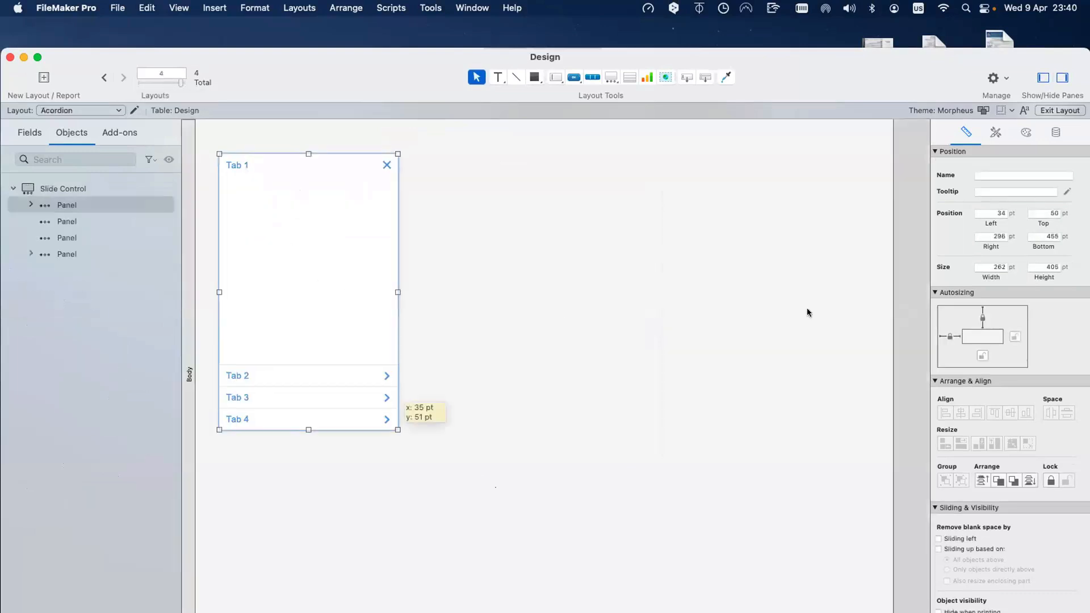
pyautogui.moveTo(806, 307); pyautogui.dragTo(875, 301)
pyautogui.hscroll(5, 781, 293)
pyautogui.moveTo(694, 310); pyautogui.dragTo(873, 266)
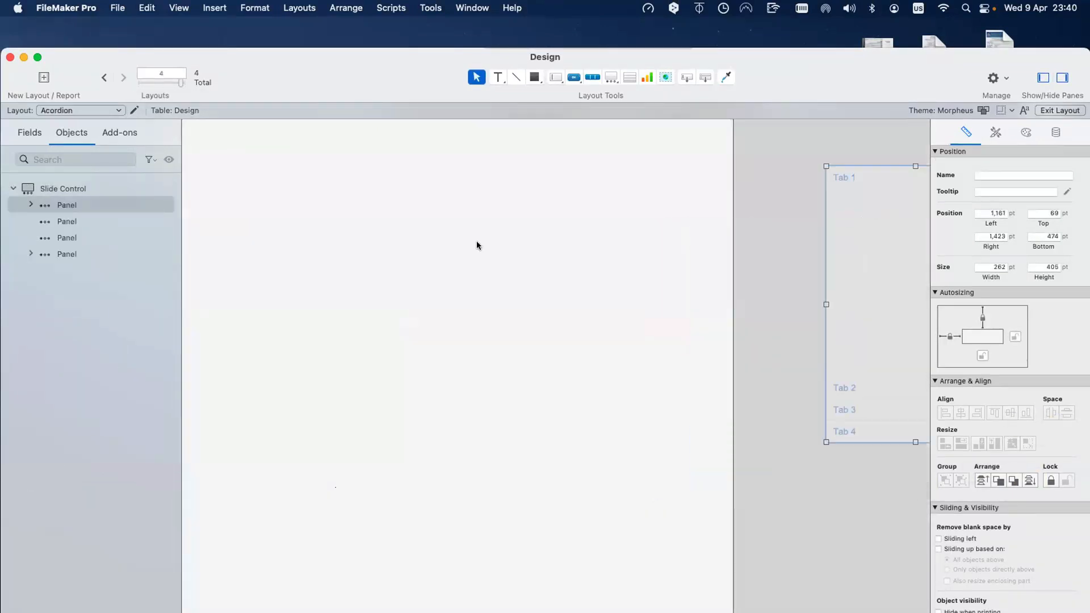
pyautogui.hscroll(-5, 476, 241)
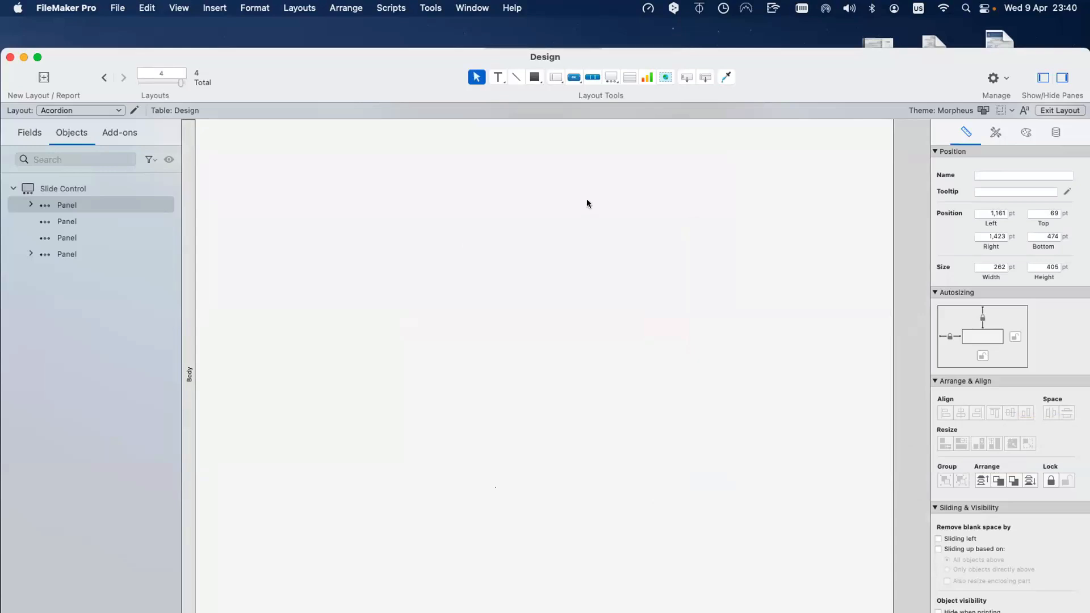
# Draw a chart about 612 by 385 pt on the empty layout body and show its chart type and axis settings
pyautogui.click(646, 77)
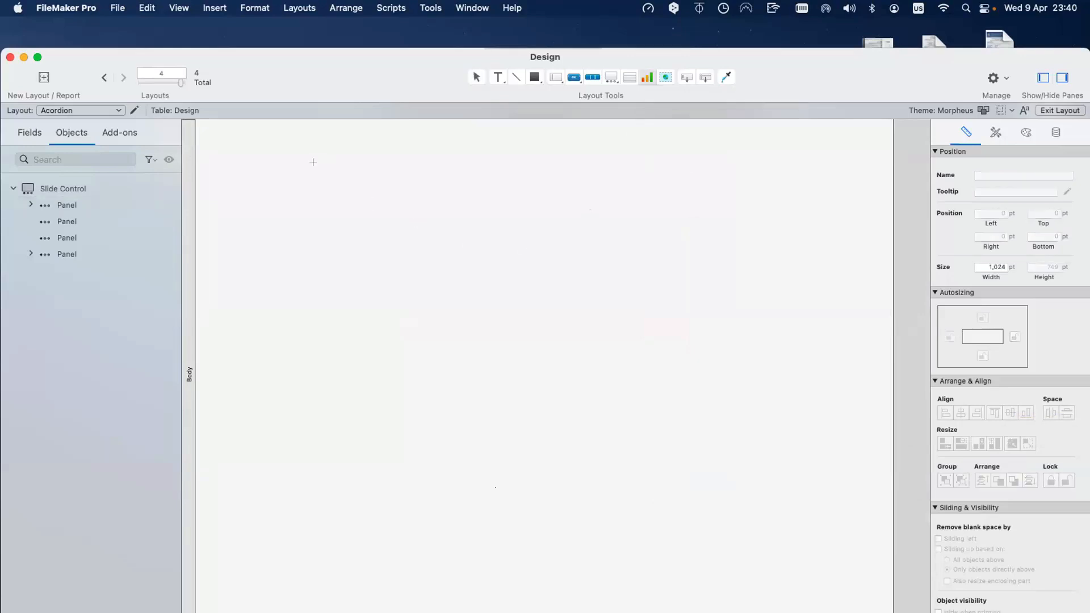
pyautogui.moveTo(313, 162); pyautogui.dragTo(713, 422)
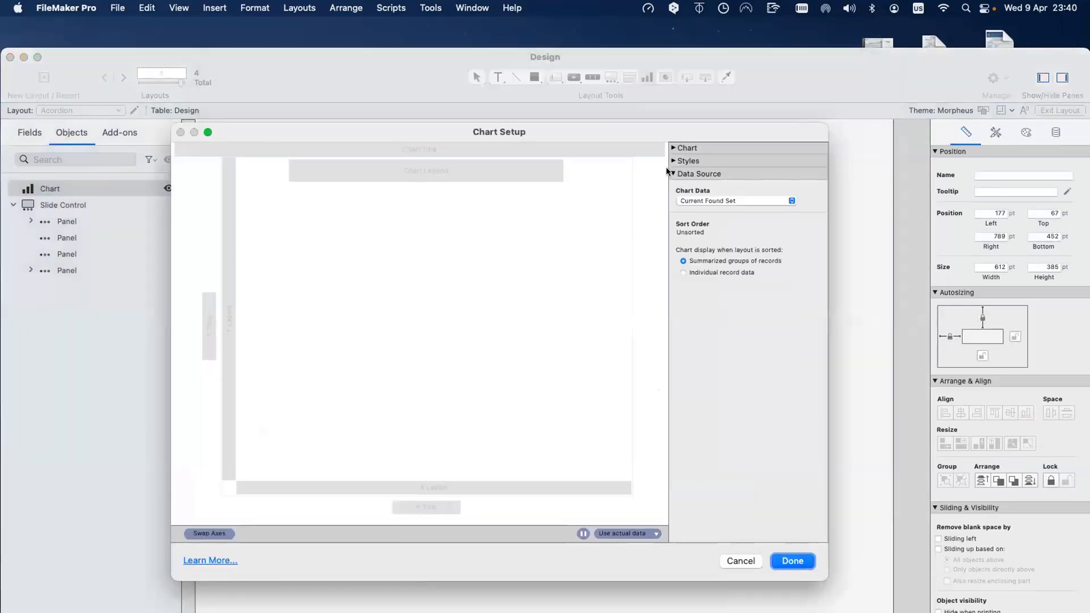
pyautogui.click(674, 148)
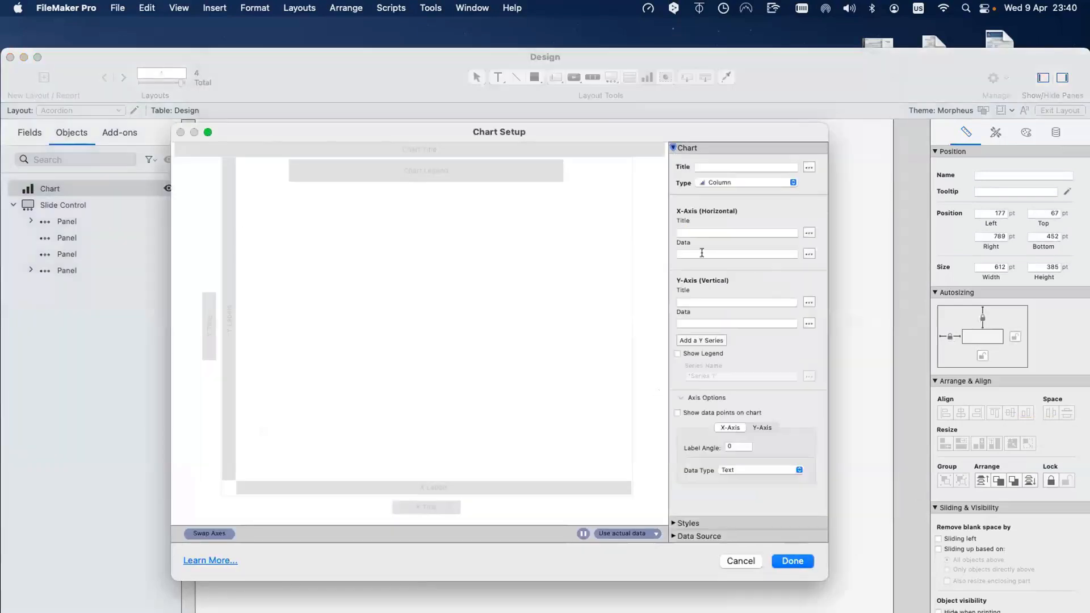
# Examine how the Chart, Styles and Data Source sections expand and collapse in the chart setup
pyautogui.click(691, 523)
pyautogui.click(692, 535)
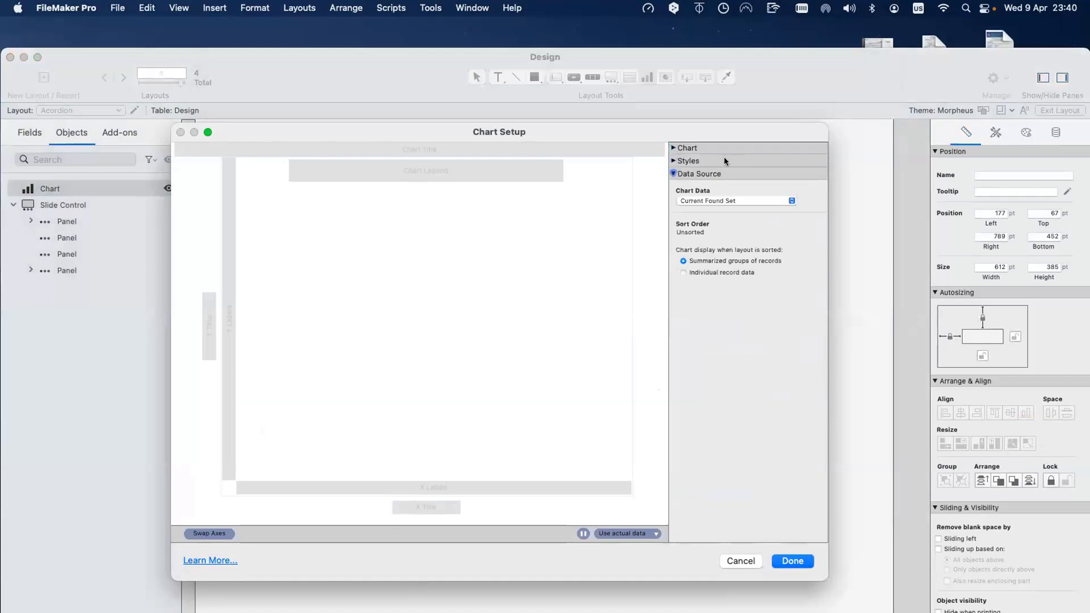
pyautogui.click(725, 161)
pyautogui.click(724, 146)
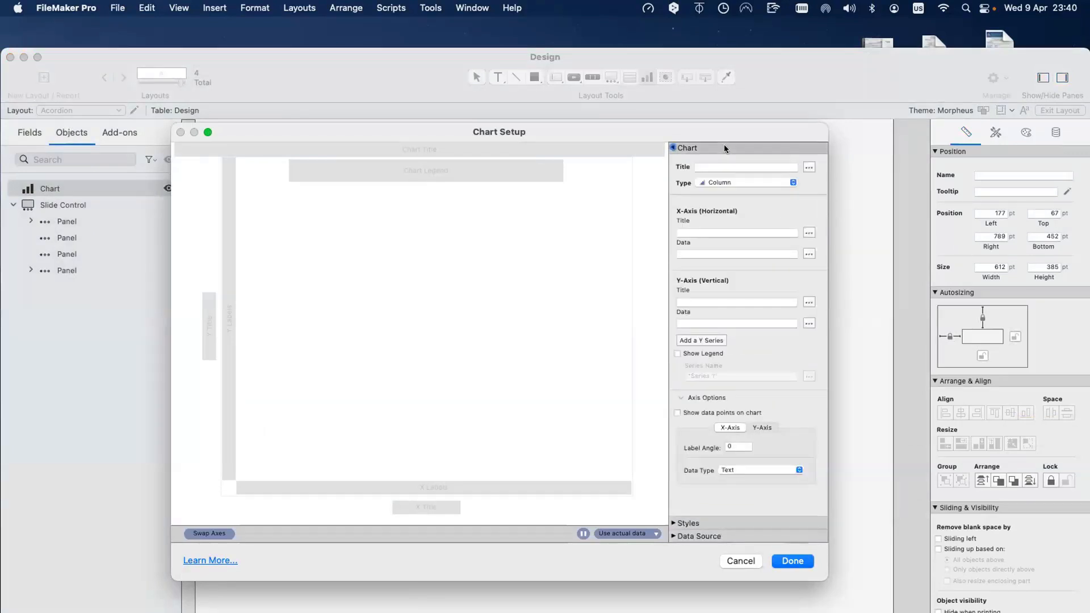
pyautogui.click(704, 520)
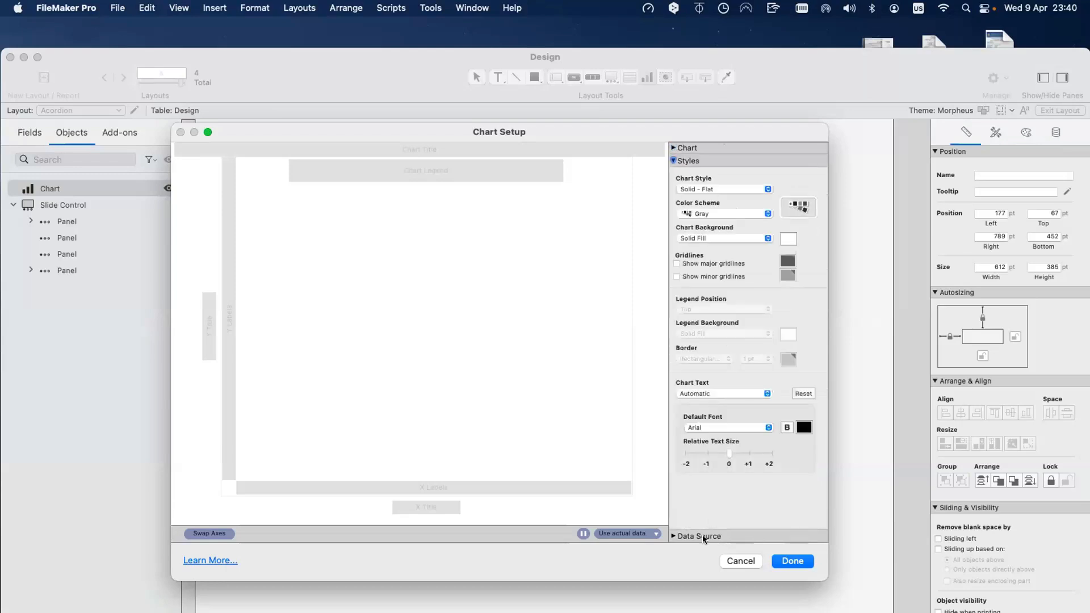
pyautogui.click(703, 534)
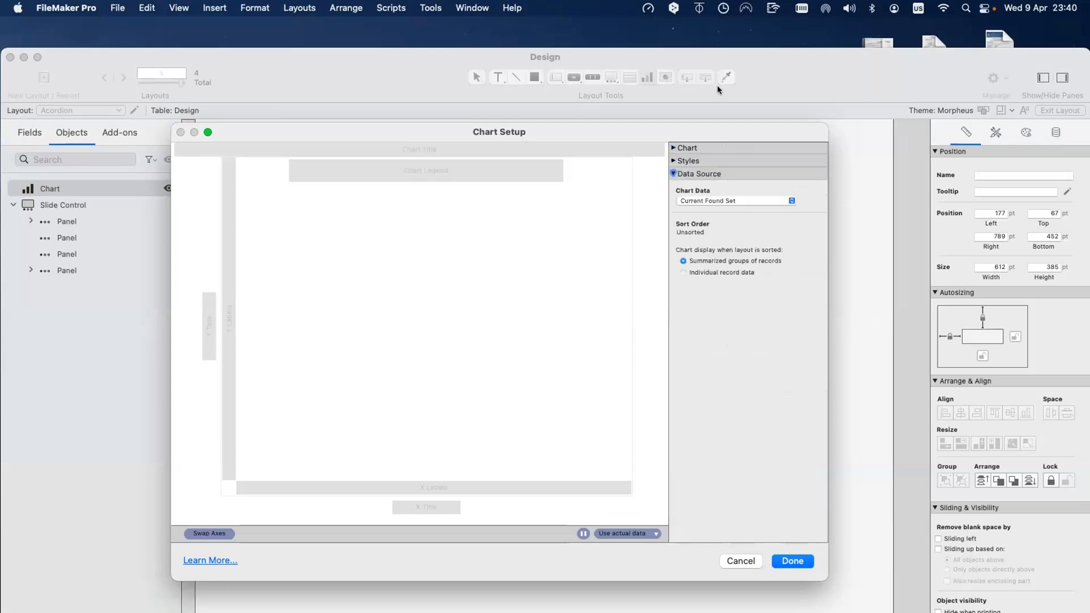
pyautogui.click(700, 161)
pyautogui.click(698, 147)
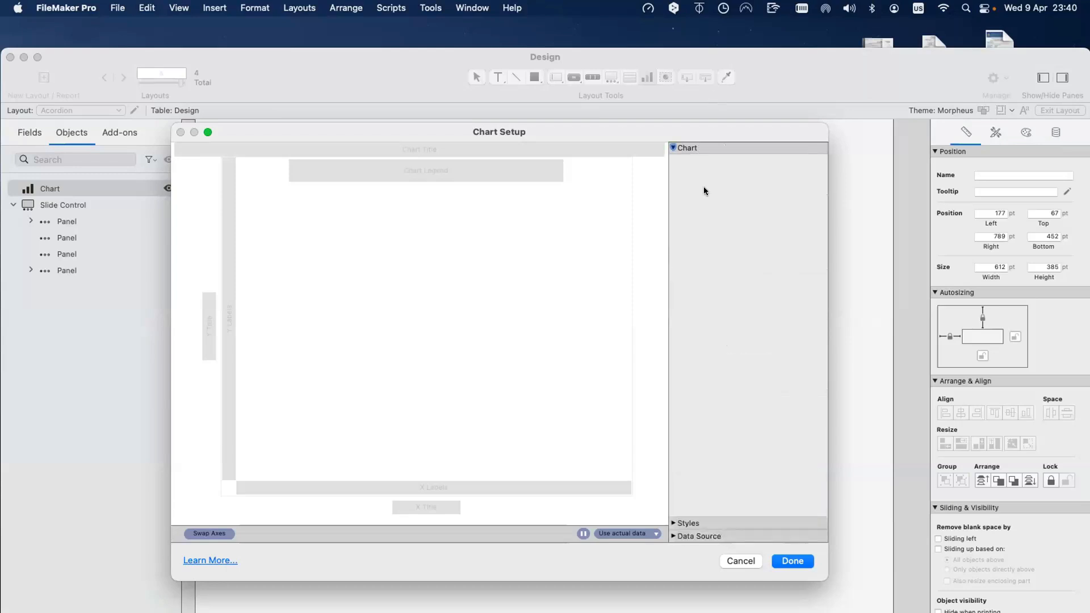
pyautogui.click(714, 536)
pyautogui.click(699, 148)
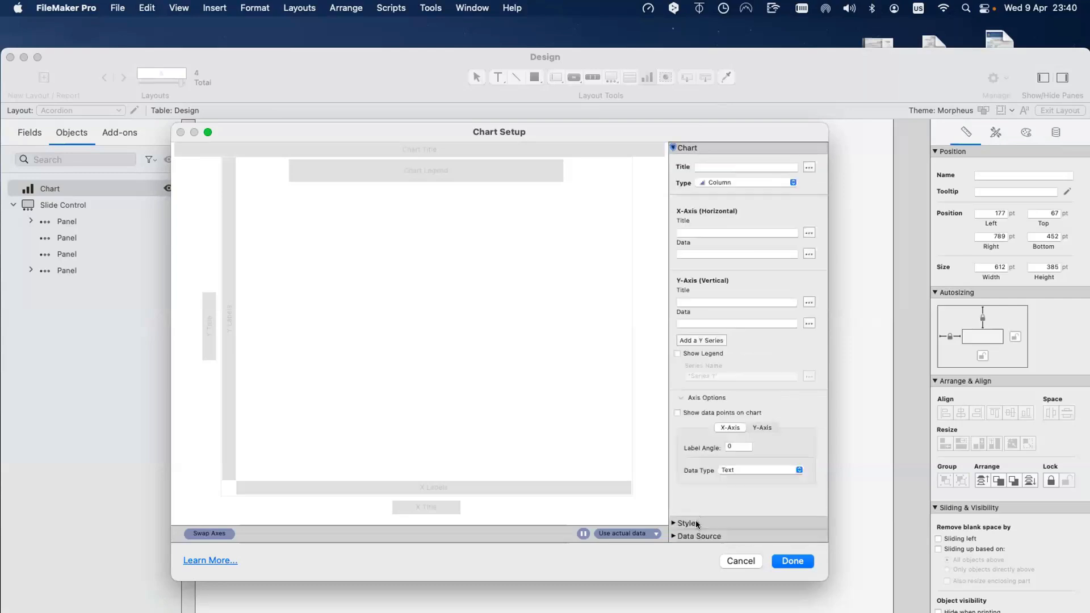
pyautogui.click(698, 520)
pyautogui.click(695, 149)
pyautogui.click(705, 536)
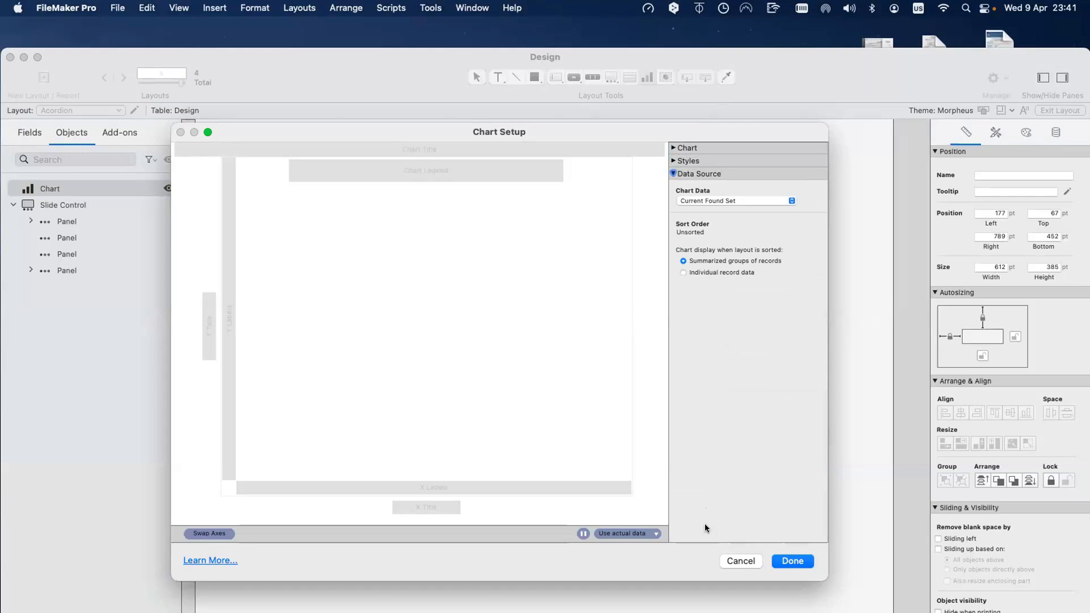
pyautogui.click(725, 161)
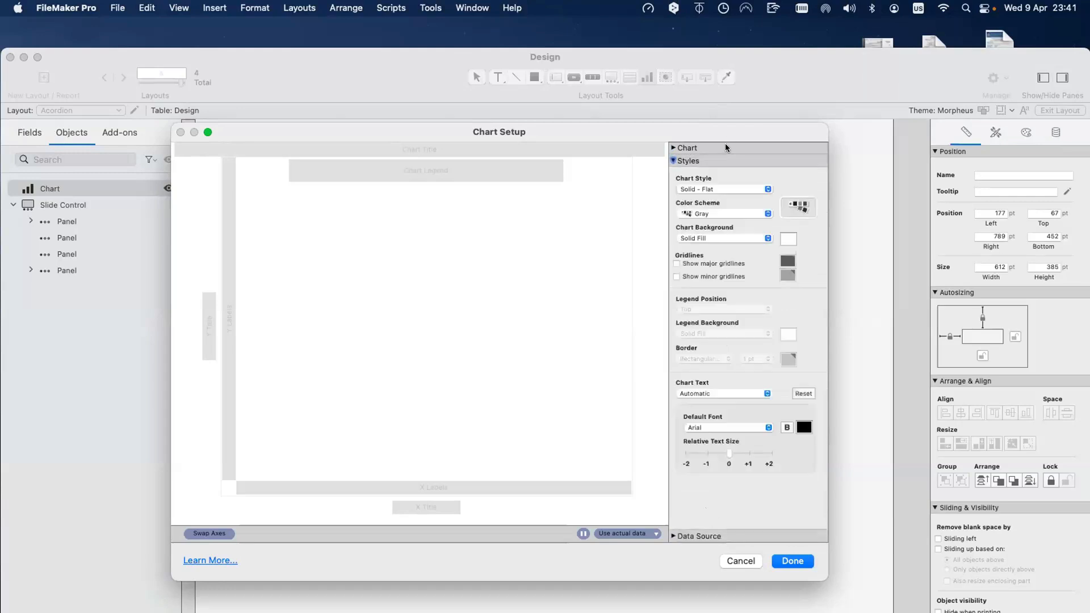
pyautogui.click(725, 147)
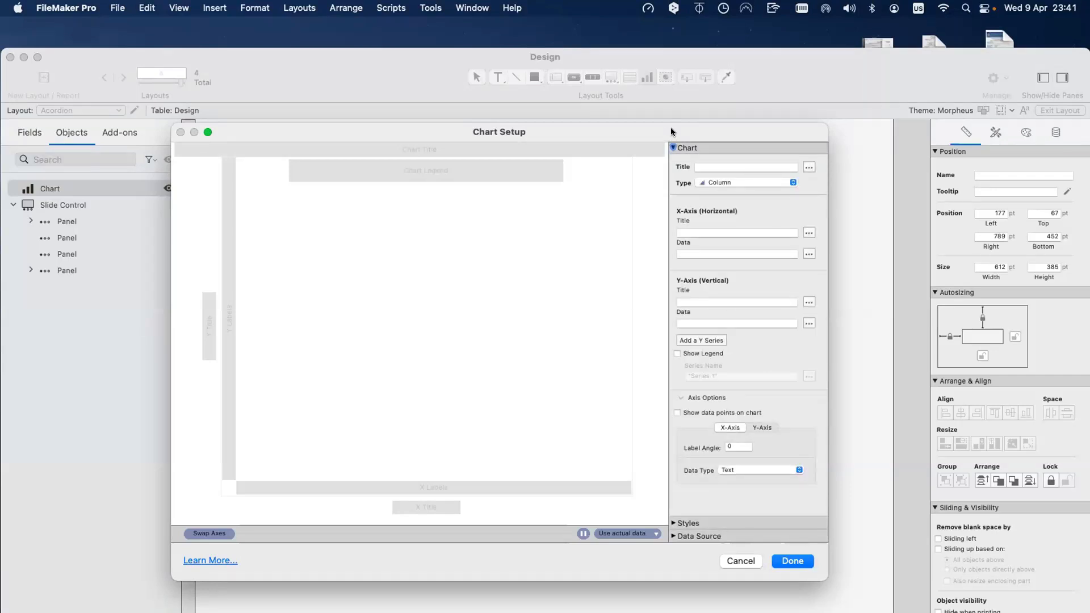
pyautogui.moveTo(753, 136); pyautogui.dragTo(750, 135)
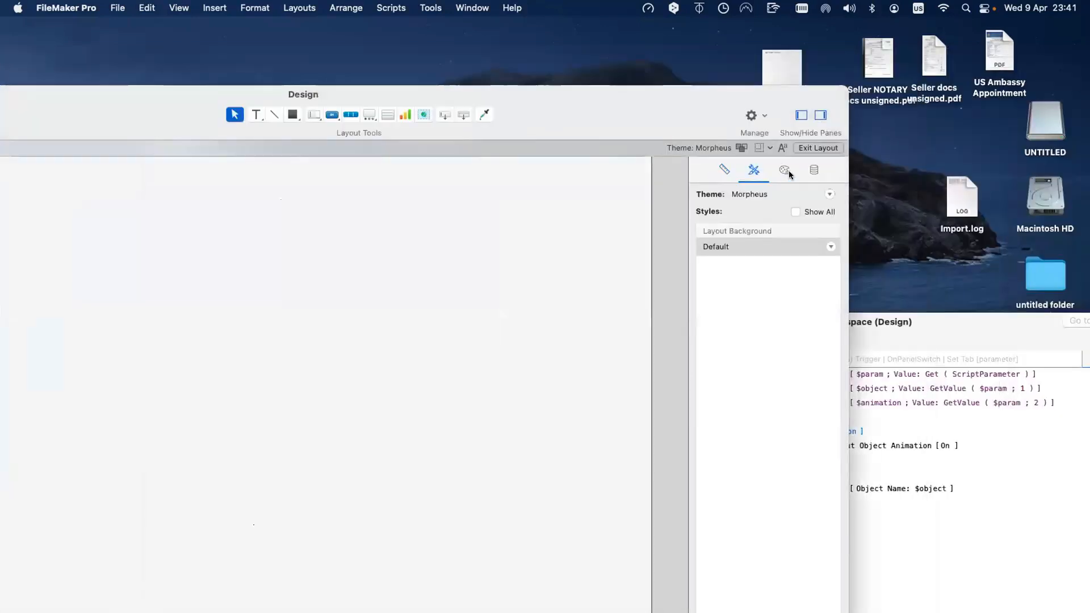
# Look through the position, style and appearance settings of the layout background
pyautogui.click(786, 172)
pyautogui.click(749, 174)
pyautogui.click(725, 170)
pyautogui.click(752, 172)
pyautogui.moveTo(142, 135); pyautogui.dragTo(266, 121)
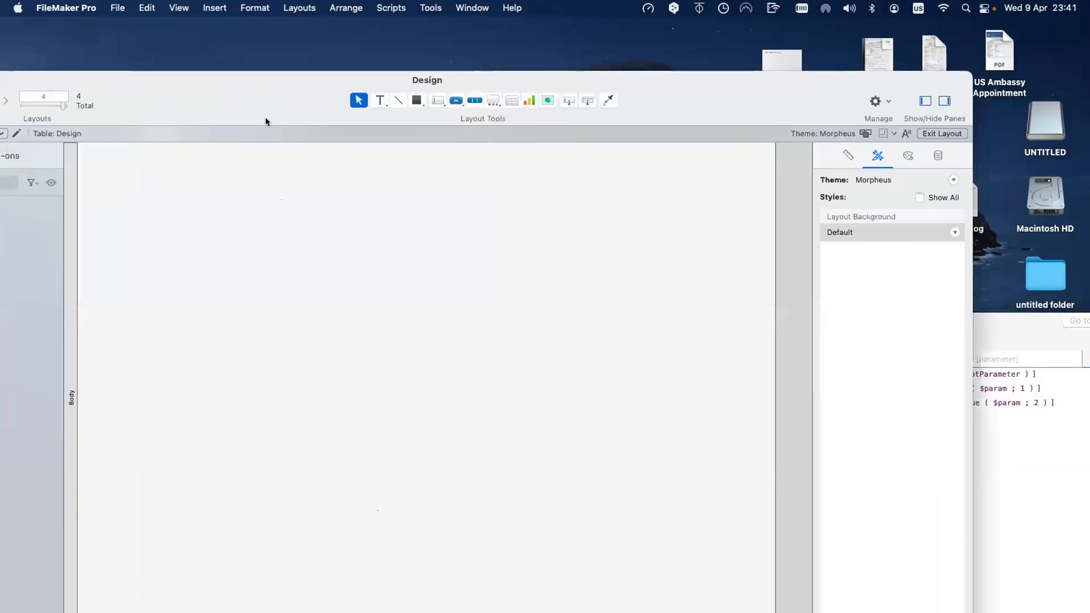
pyautogui.moveTo(144, 86); pyautogui.dragTo(208, 129)
# Return to the Tab Slide Control layout and show the slide control's second panel with its nested navigation and slide control
pyautogui.hotkey('ctrl', 'Up')
pyautogui.click(274, 248)
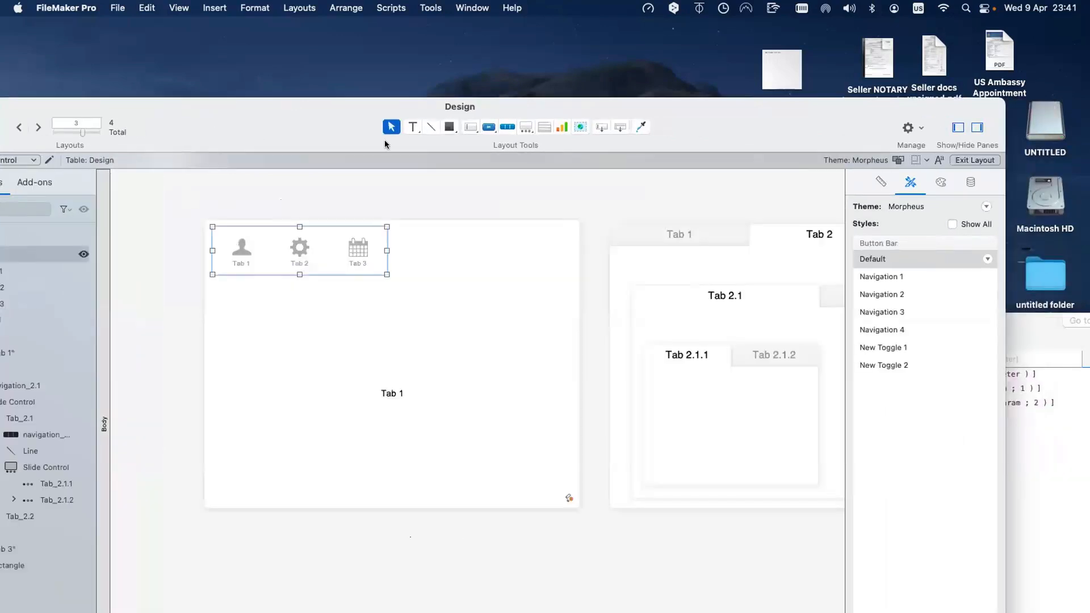
pyautogui.moveTo(385, 141); pyautogui.dragTo(259, 161)
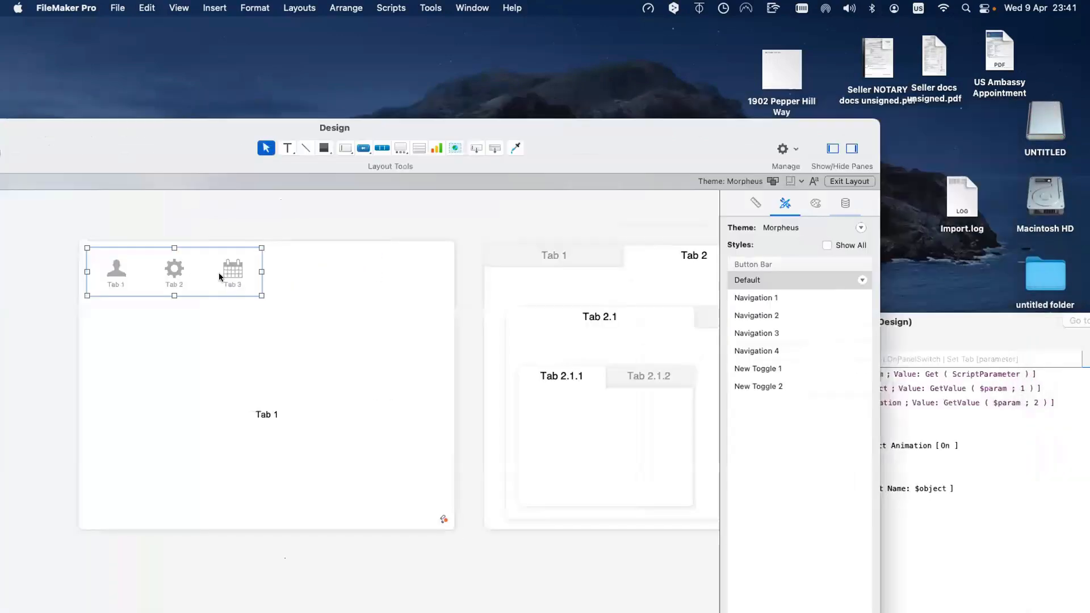
pyautogui.doubleClick(206, 314)
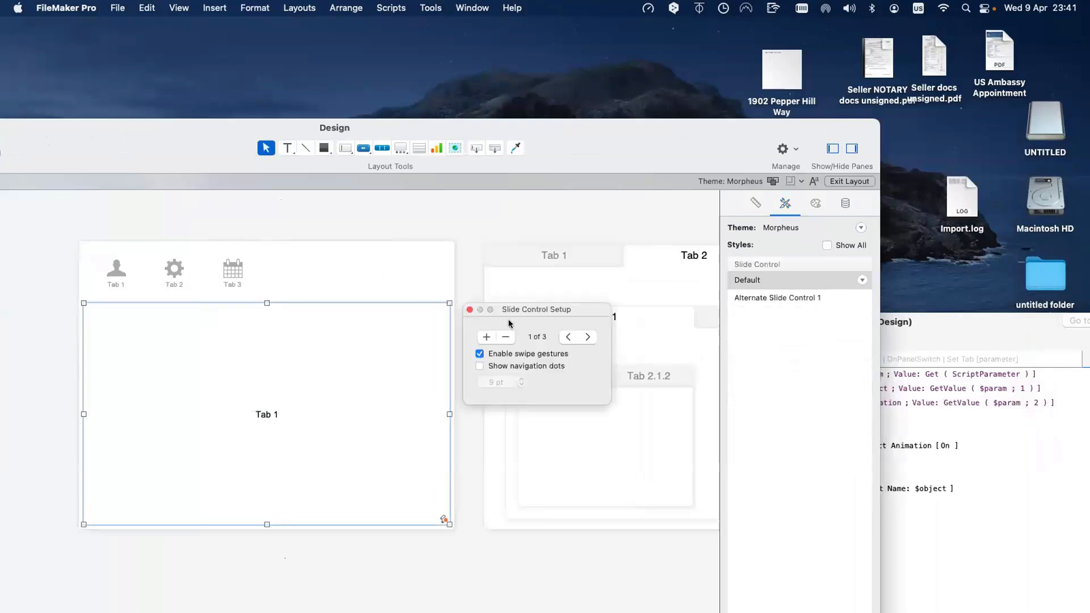
pyautogui.click(581, 335)
pyautogui.click(227, 322)
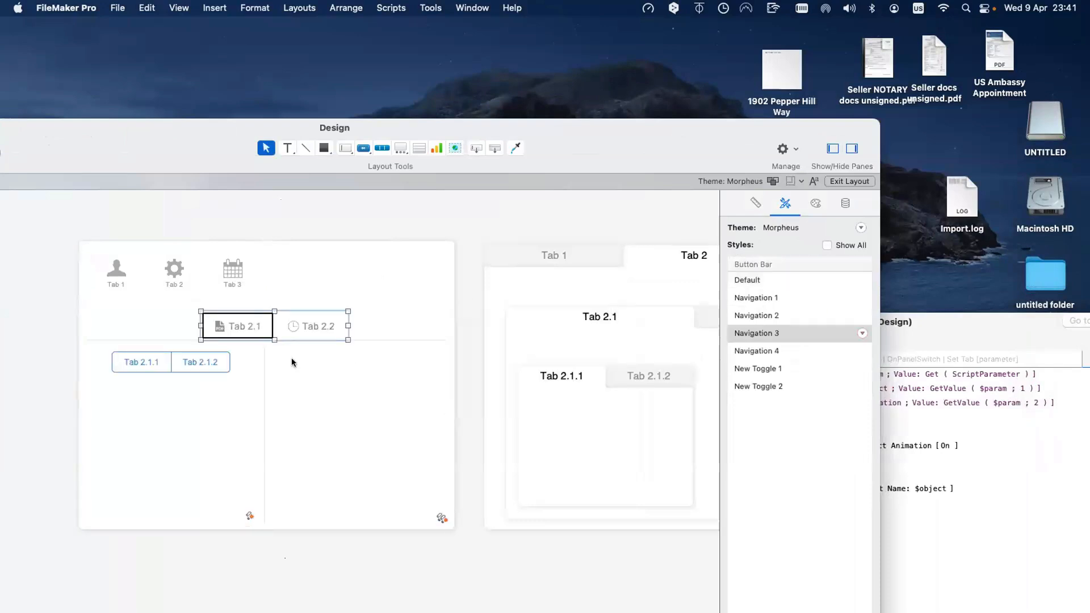
pyautogui.click(322, 378)
# Switch to Browse mode and test the navigation by opening Tab 2 and its nested Tab 2.1
pyautogui.press('super+b')
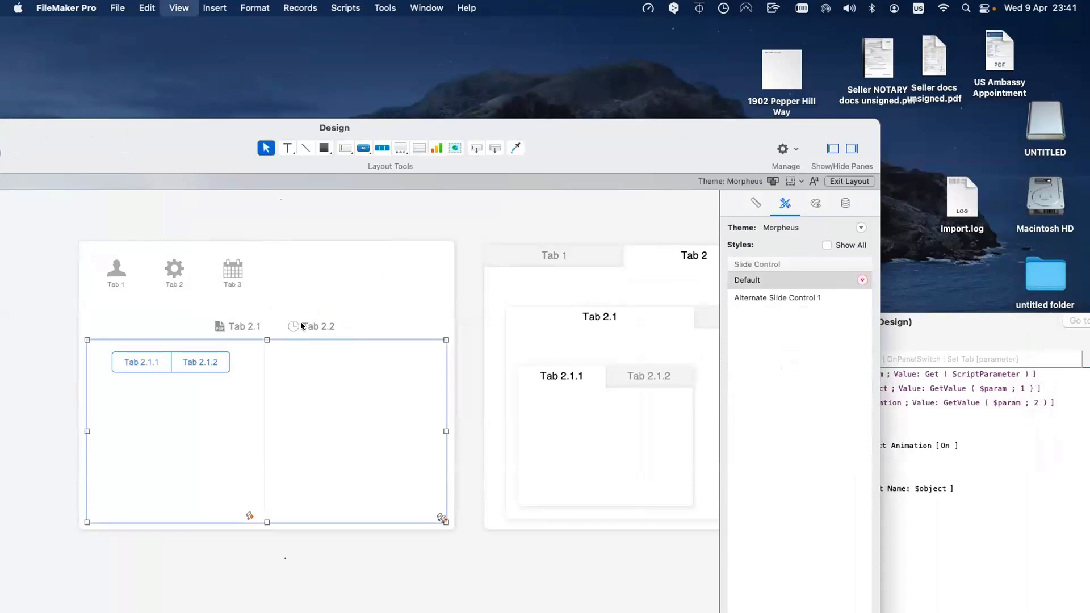
pyautogui.click(158, 263)
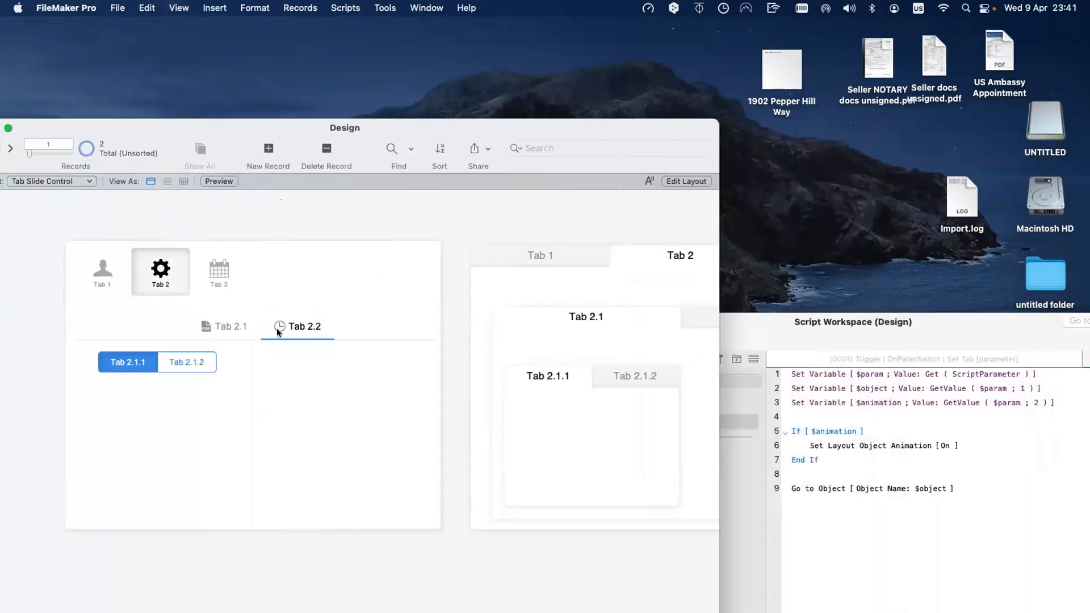
pyautogui.click(224, 339)
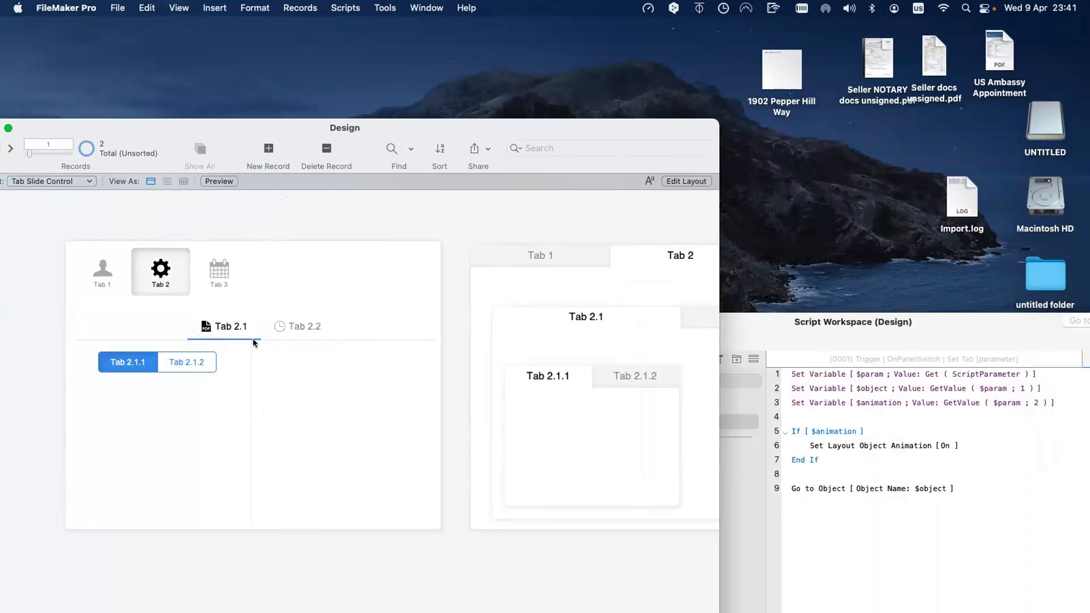
# Return to Layout mode and switch from the Tab Slide Control layout to the Acordion layout
pyautogui.press('super+l')
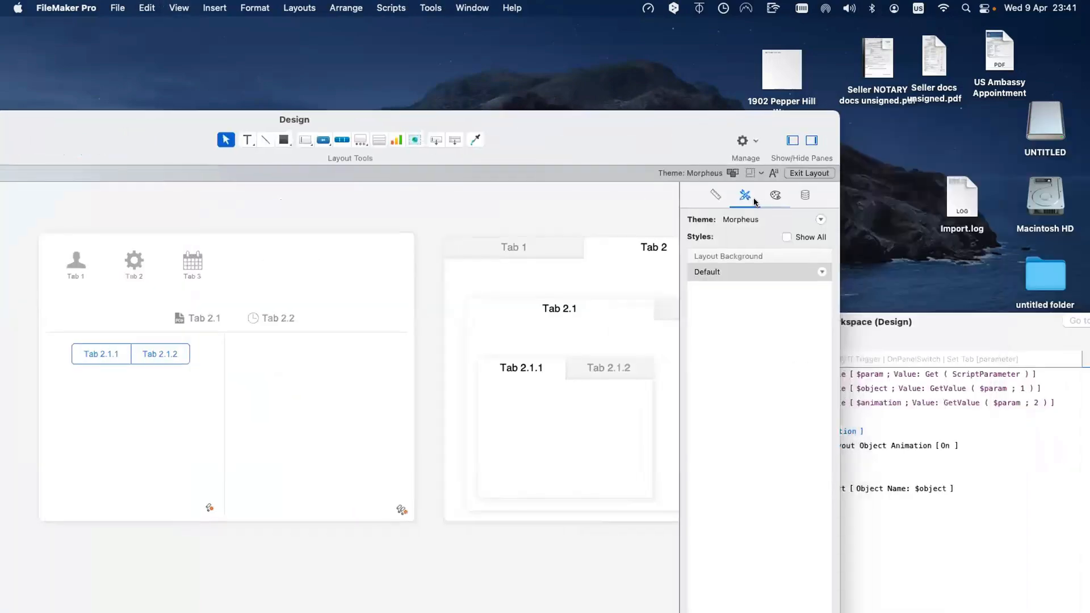
pyautogui.moveTo(442, 121); pyautogui.dragTo(759, 136)
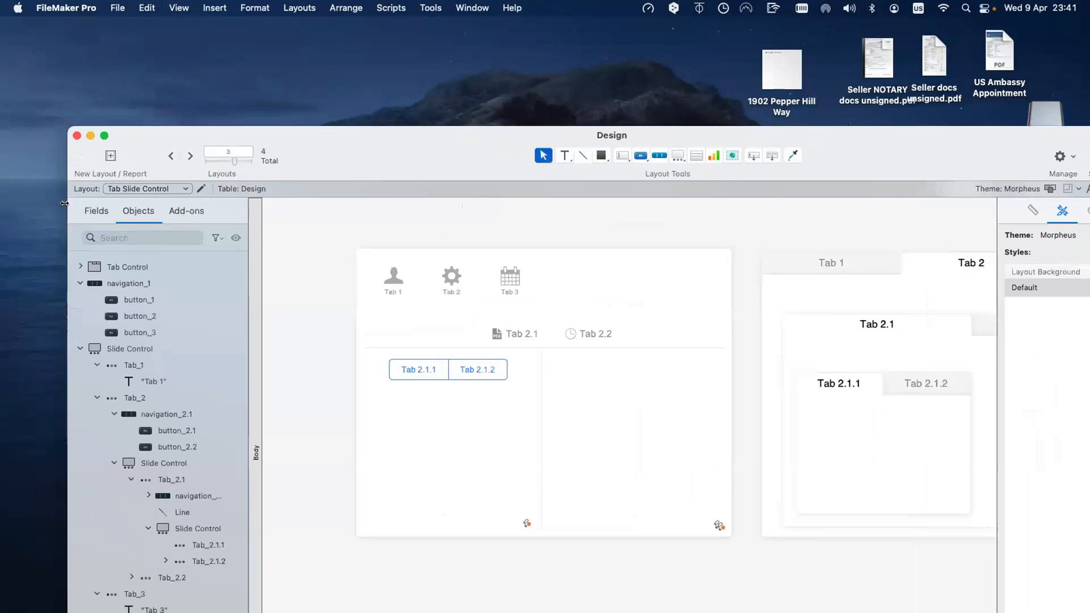
pyautogui.click(193, 216)
pyautogui.click(100, 212)
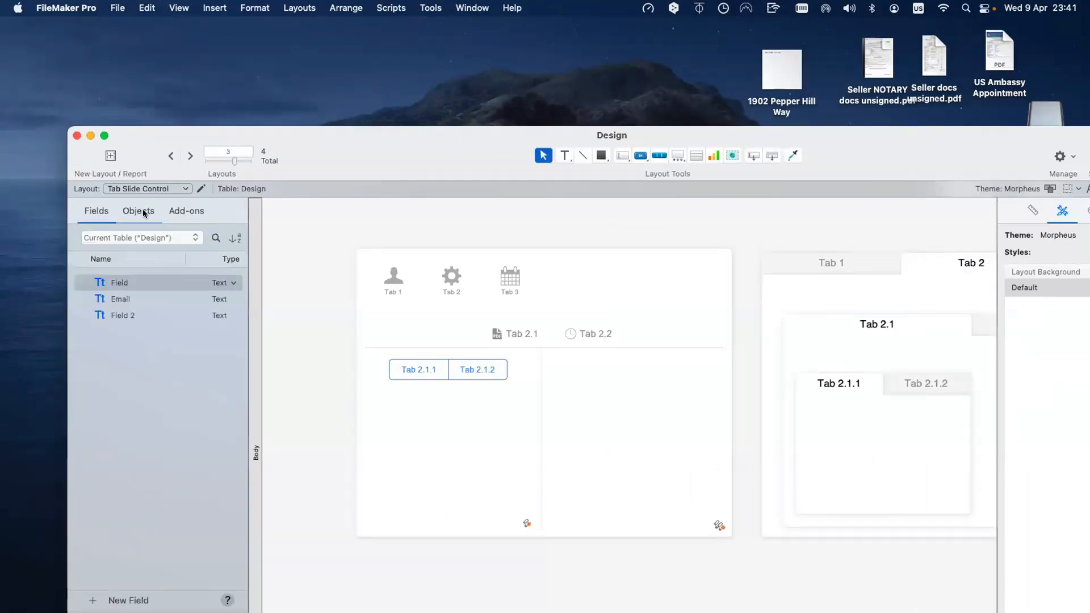
pyautogui.click(141, 211)
pyautogui.moveTo(285, 137); pyautogui.dragTo(178, 110)
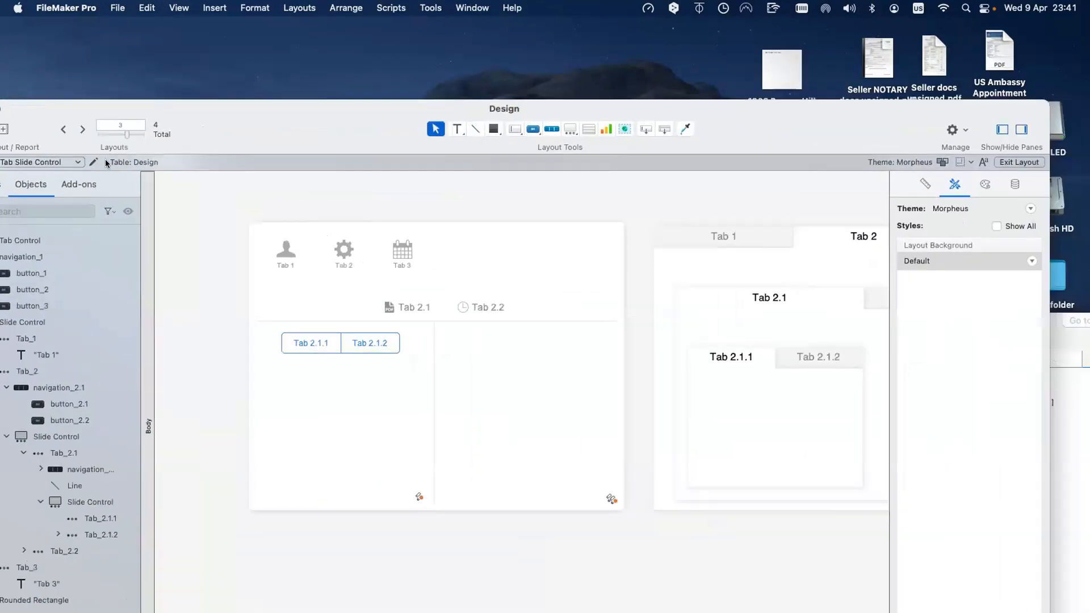
pyautogui.click(82, 129)
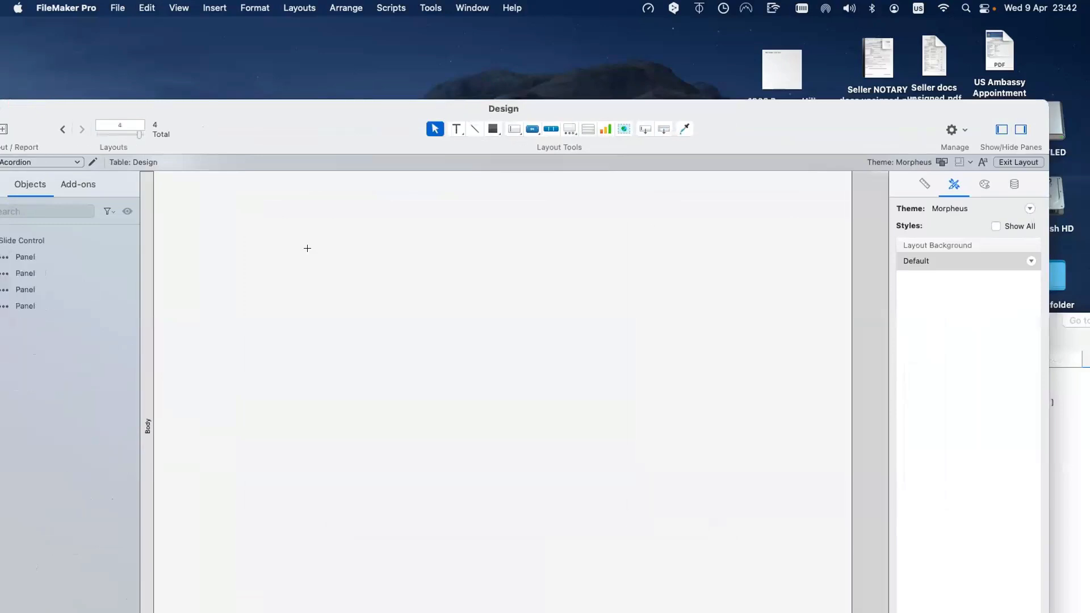
# Place a trial chart and switch its setup between the Styles, Data Source and Chart sections, cancelling without saving
pyautogui.moveTo(266, 204); pyautogui.dragTo(626, 472)
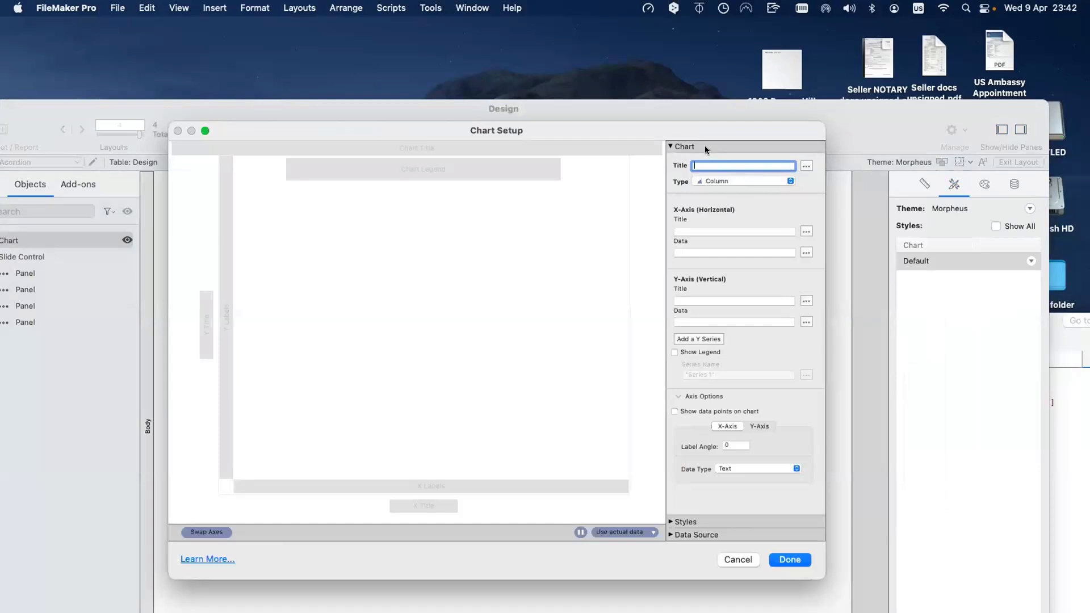
pyautogui.click(690, 518)
pyautogui.click(706, 534)
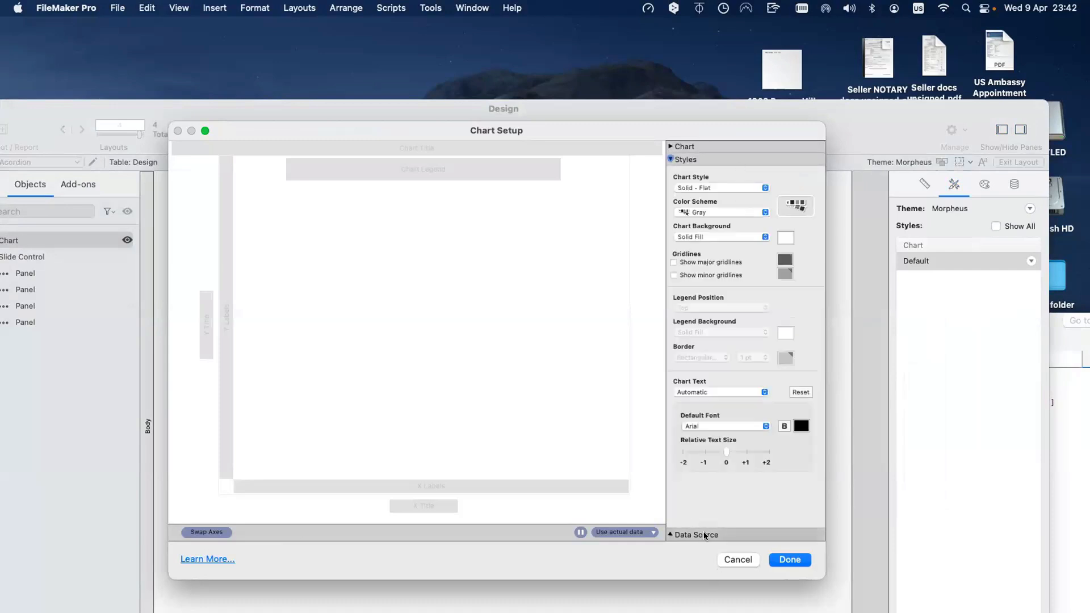
pyautogui.click(685, 161)
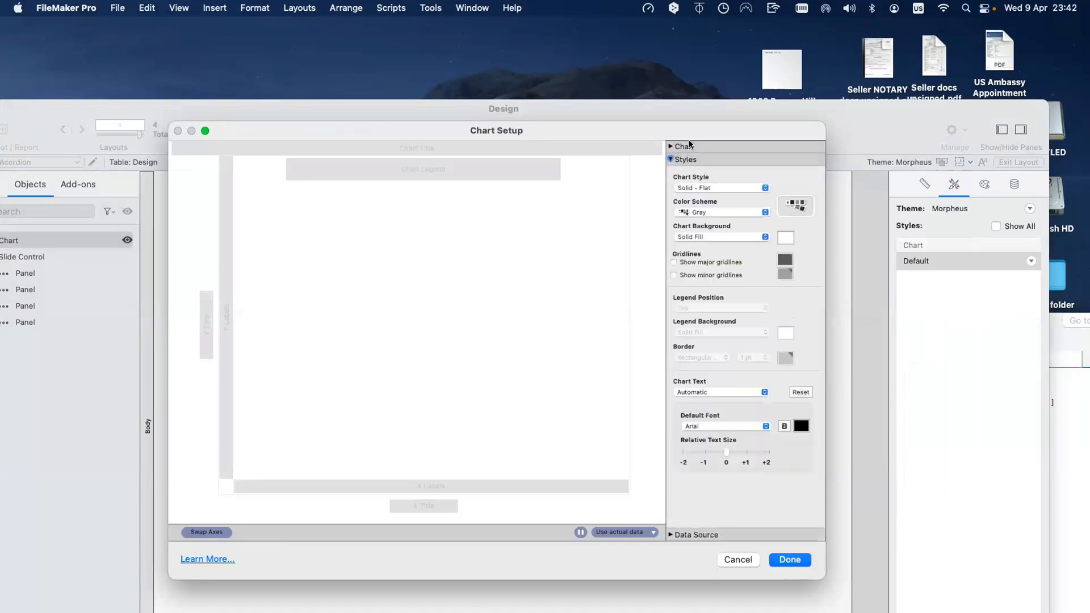
pyautogui.click(689, 146)
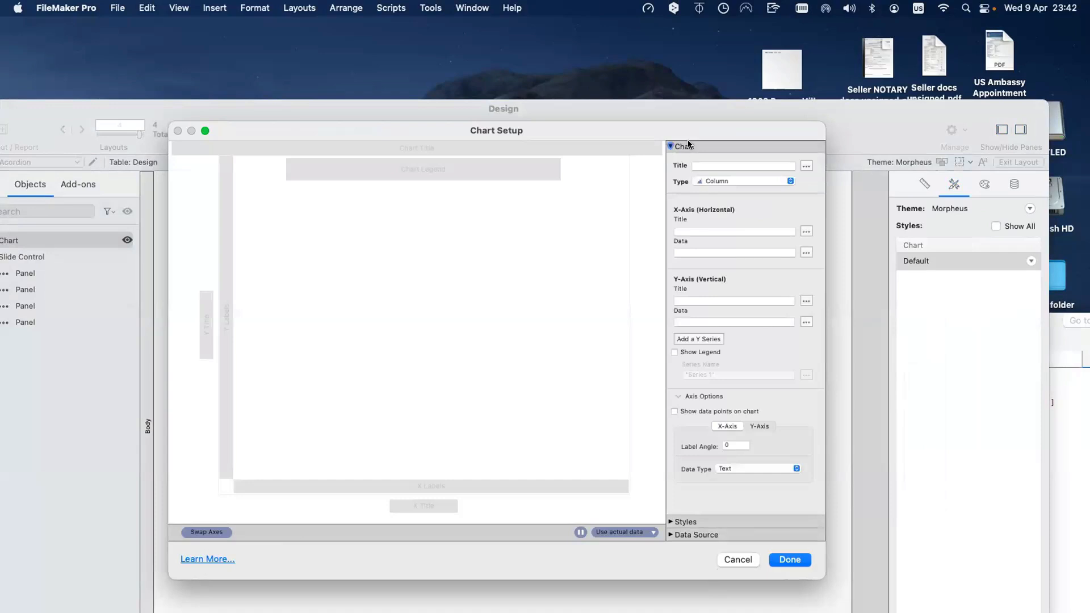
pyautogui.click(738, 559)
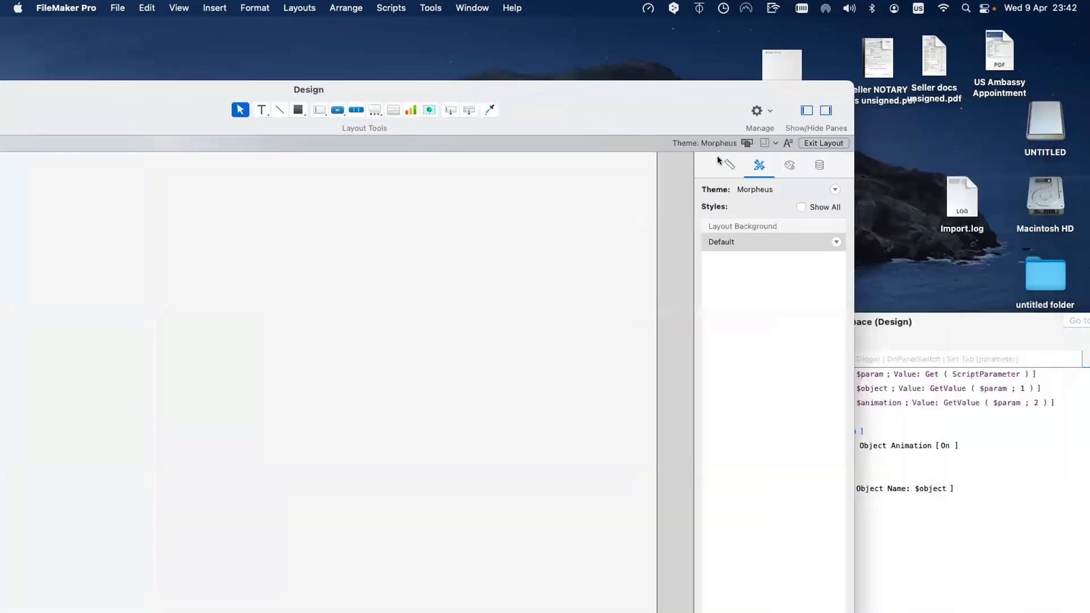
# Show the layout background's appearance settings and collapse the Graphic, Advanced Graphic, Text, Paragraph and Tabs sections
pyautogui.click(769, 166)
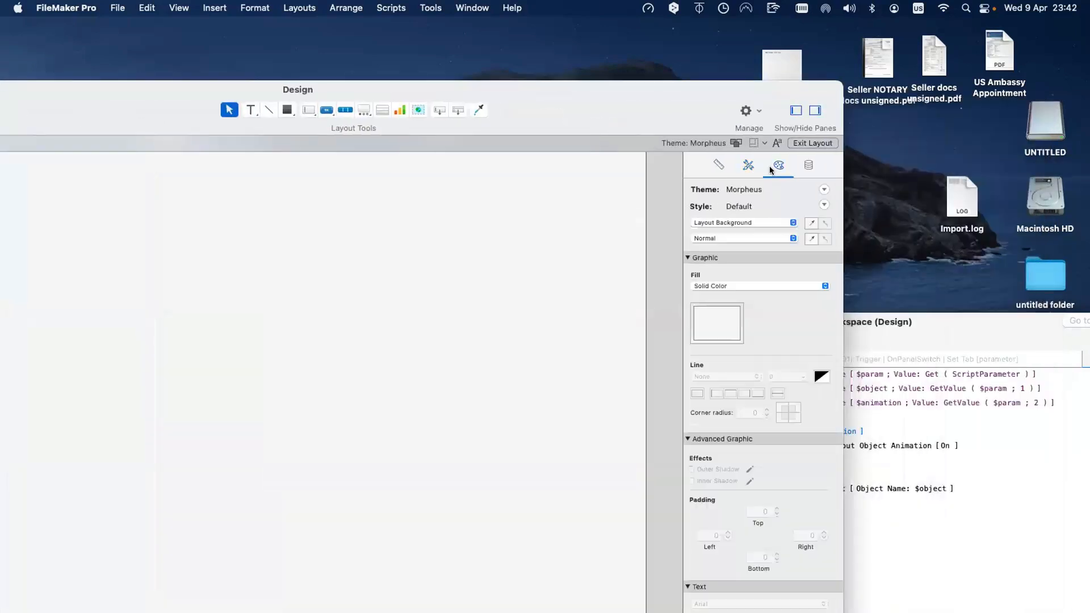
pyautogui.click(688, 258)
pyautogui.click(688, 269)
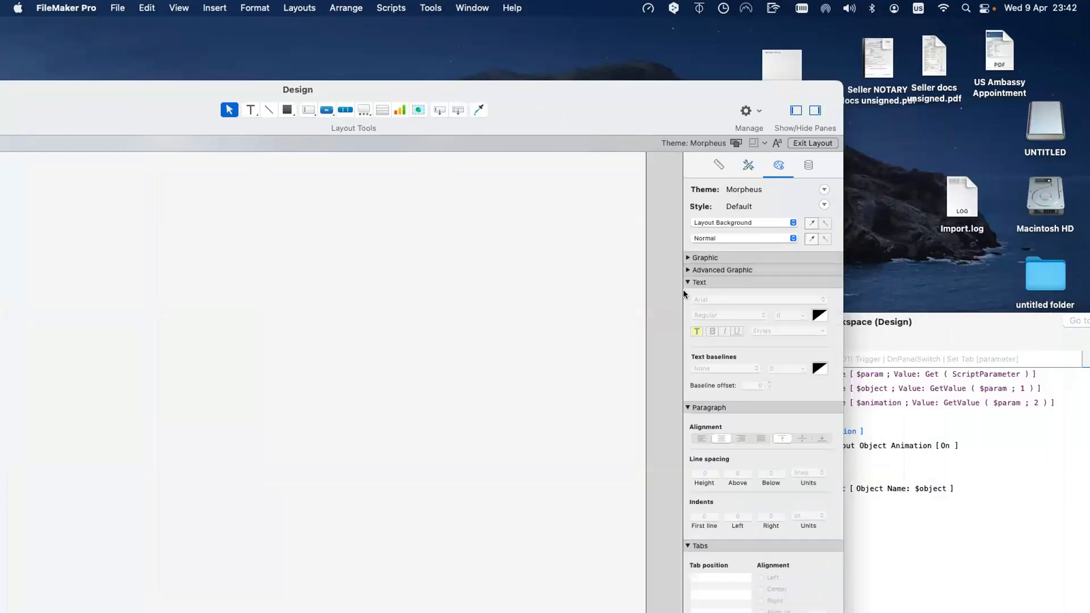
pyautogui.click(685, 293)
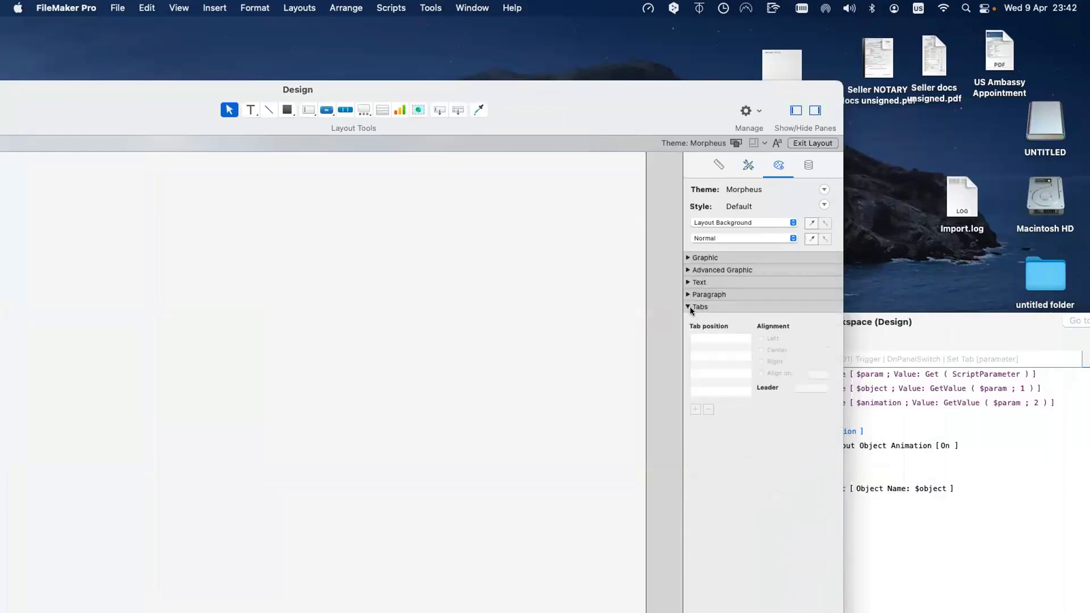
pyautogui.click(690, 307)
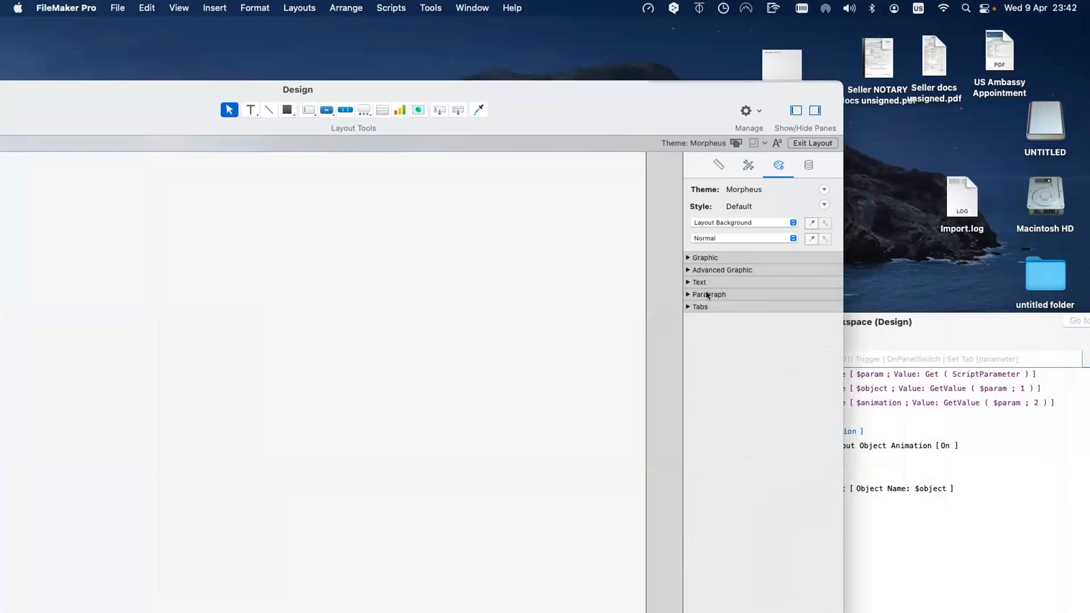
# Expand all appearance sections from Graphic down to Tabs together and look through their full contents
pyautogui.click(688, 257)
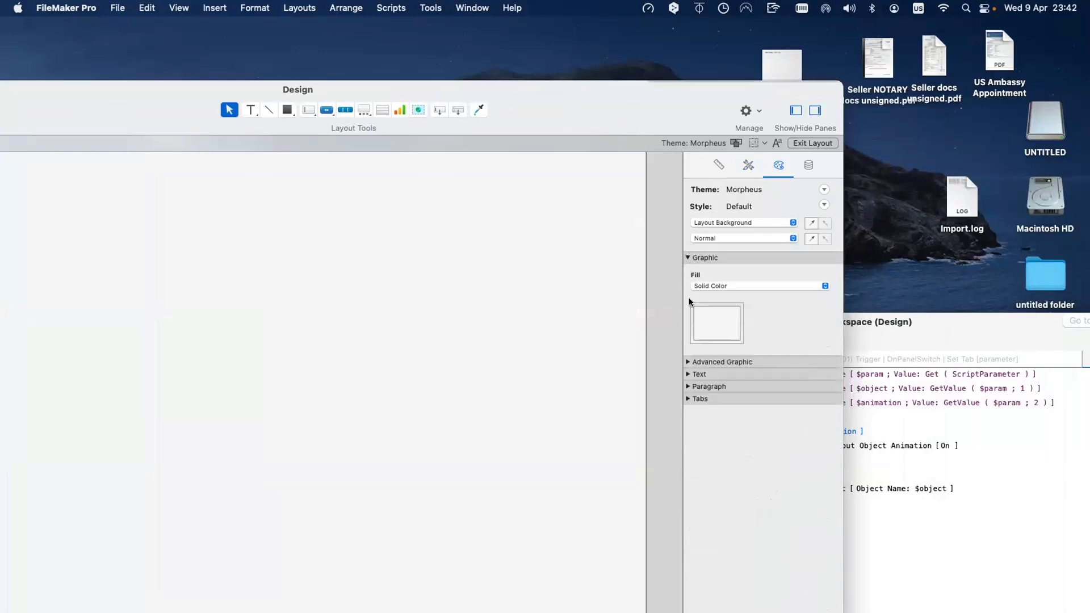
pyautogui.click(688, 438)
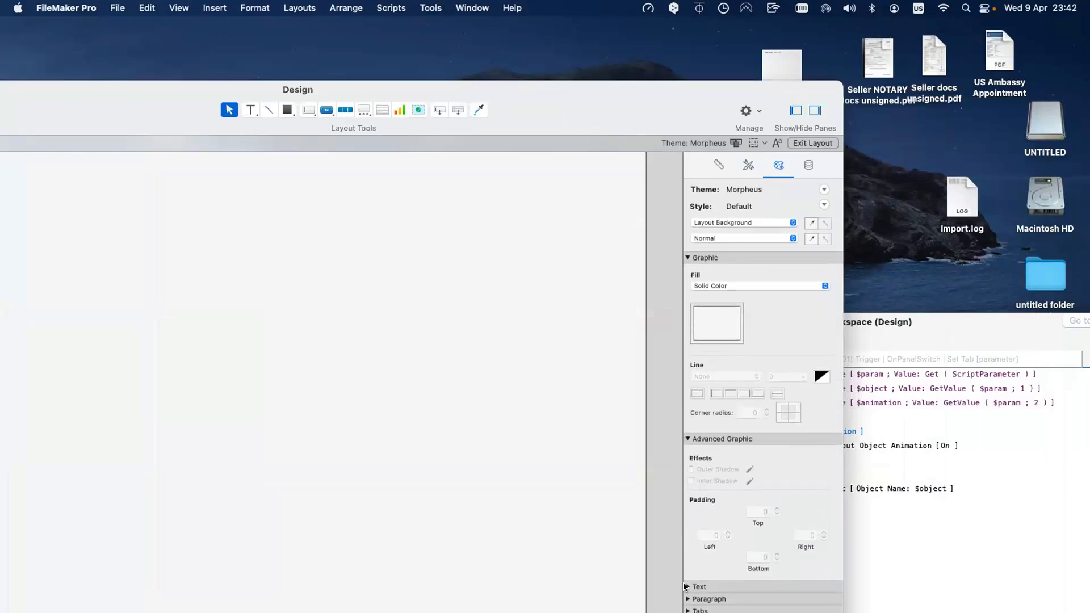
pyautogui.click(688, 583)
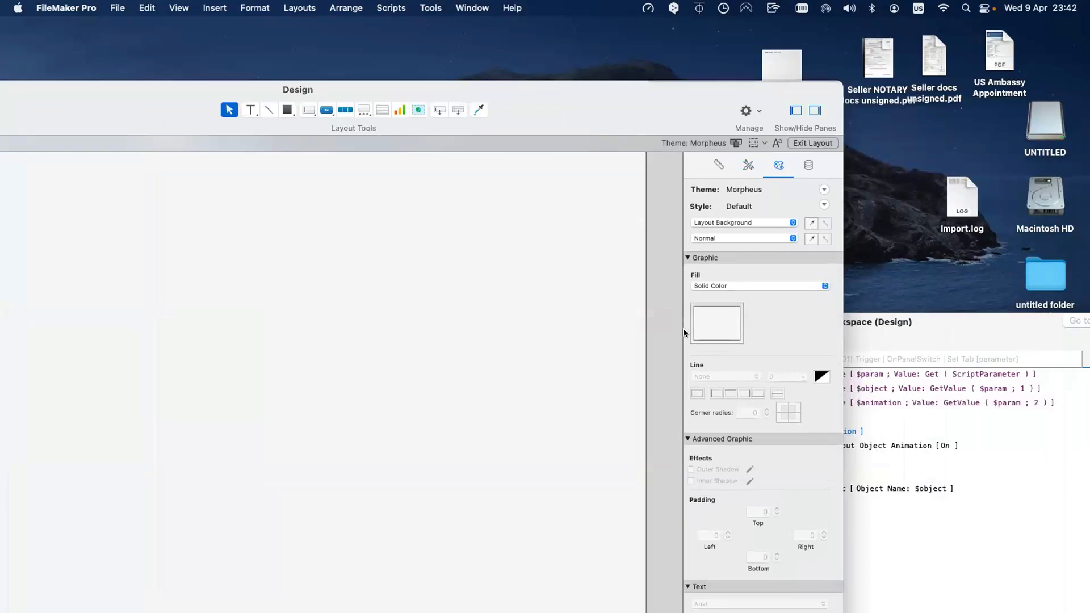
pyautogui.scroll(-5, 687, 328)
pyautogui.scroll(2, 687, 328)
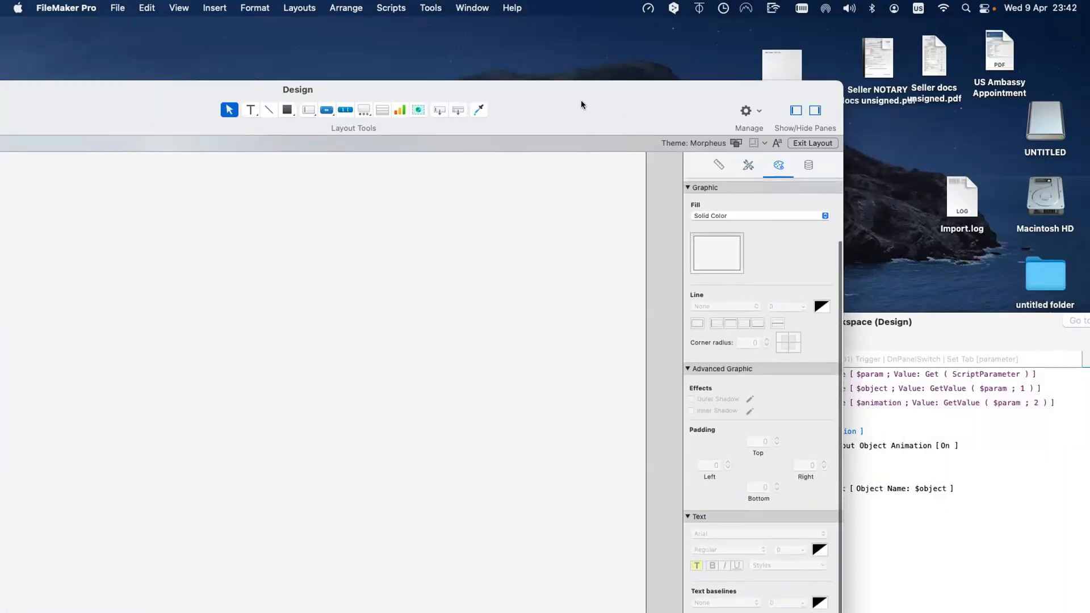
pyautogui.moveTo(581, 104); pyautogui.dragTo(589, 41)
pyautogui.click(696, 580)
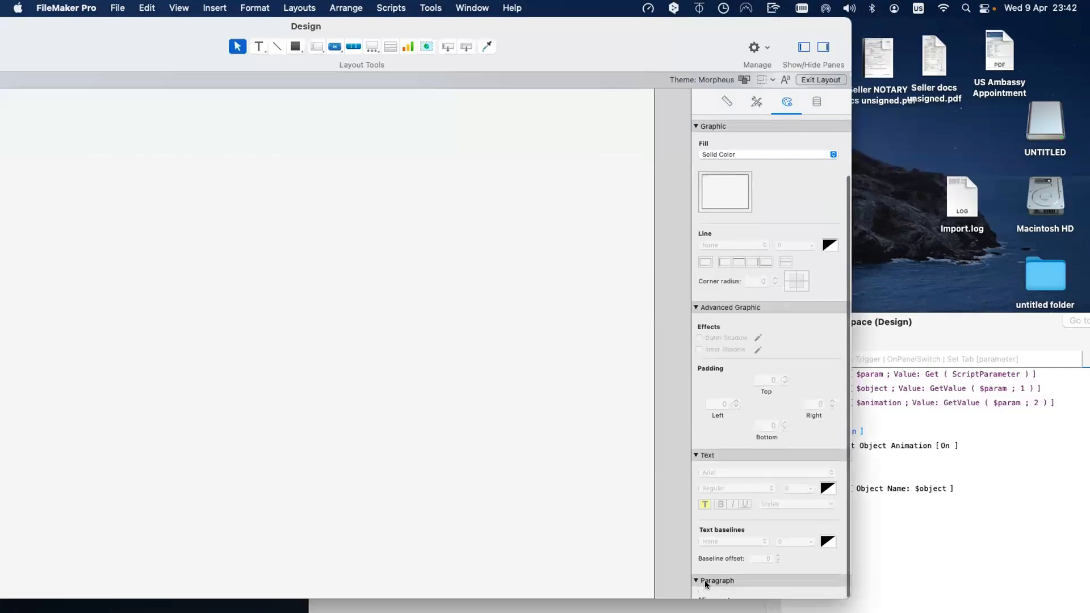
pyautogui.click(706, 591)
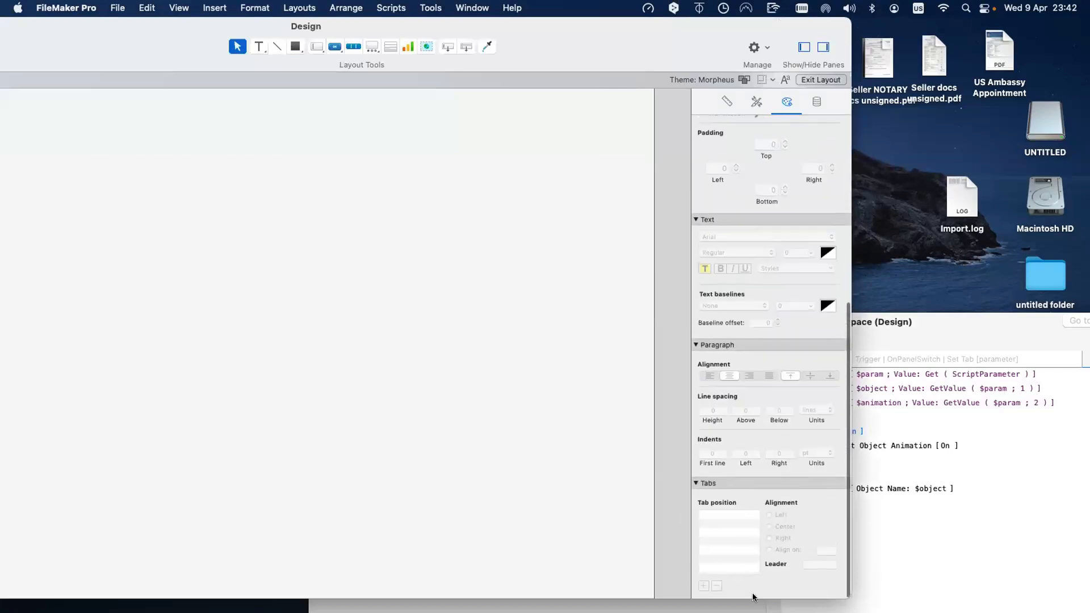
pyautogui.scroll(10, 724, 396)
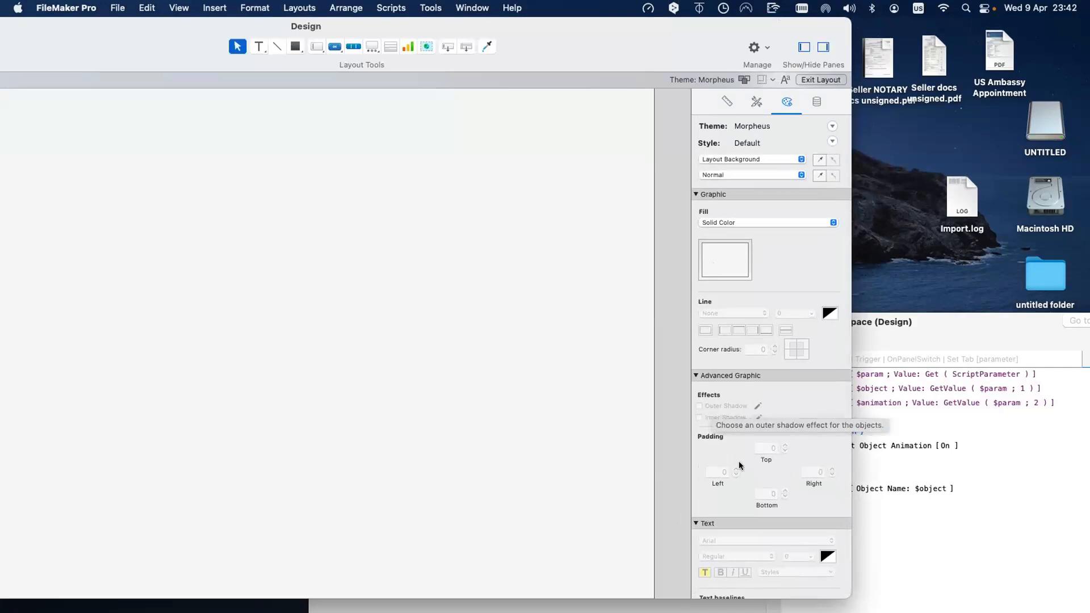
# Draw another trial chart, switch its setup through Styles, Data Source and Chart for comparison, and remove the chart
pyautogui.click(407, 47)
pyautogui.moveTo(295, 144); pyautogui.dragTo(543, 356)
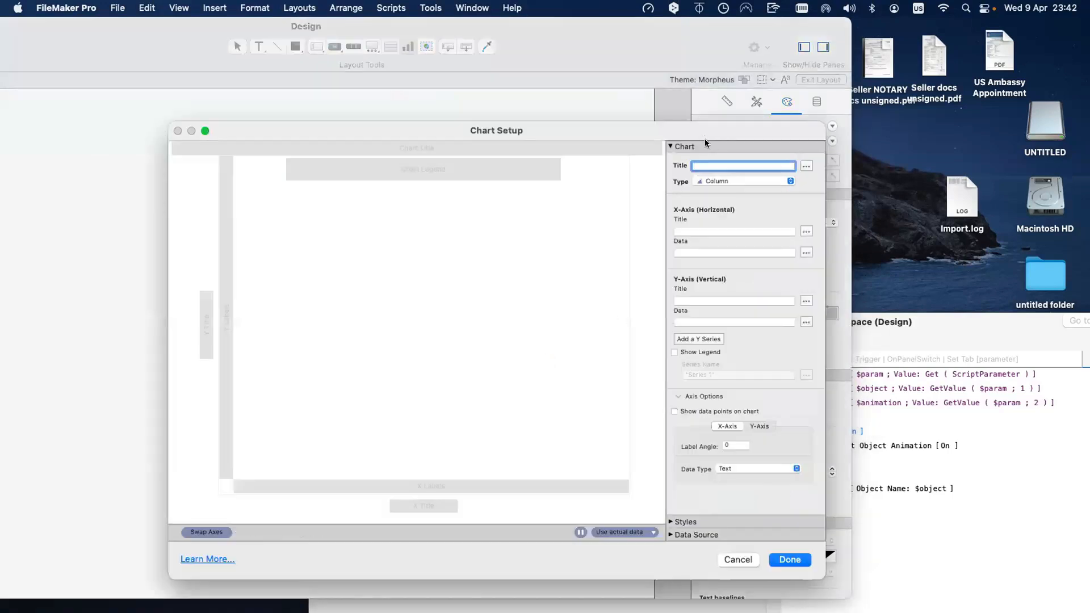
pyautogui.click(707, 525)
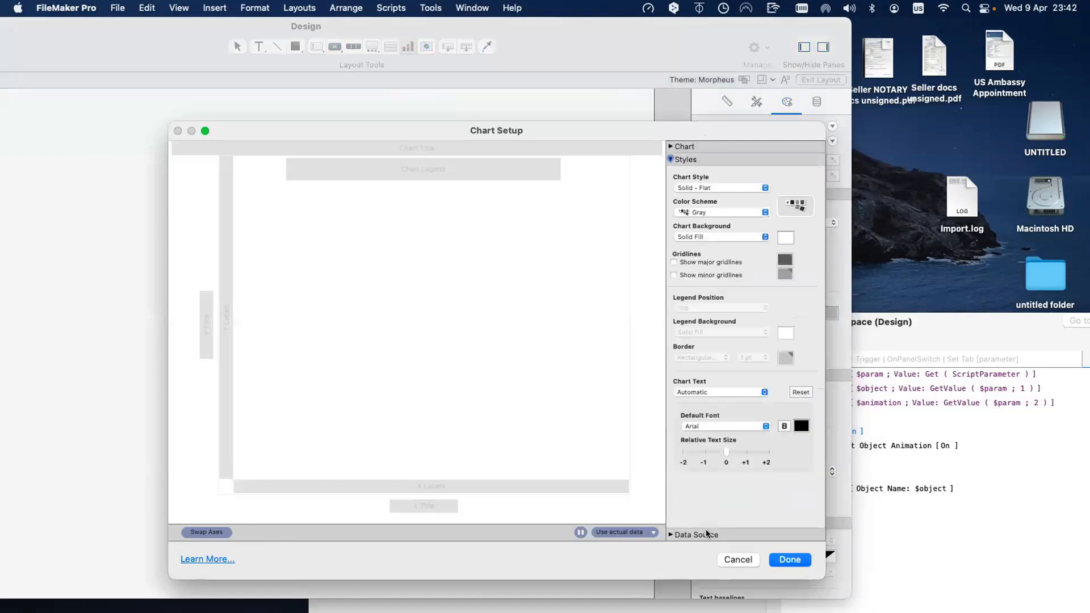
pyautogui.click(708, 536)
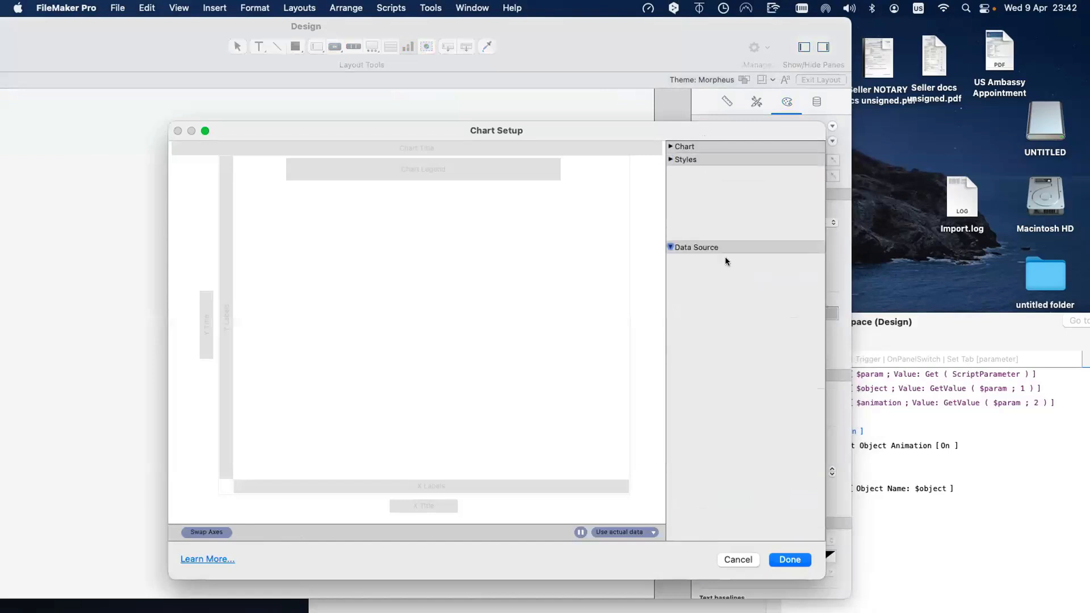
pyautogui.click(700, 160)
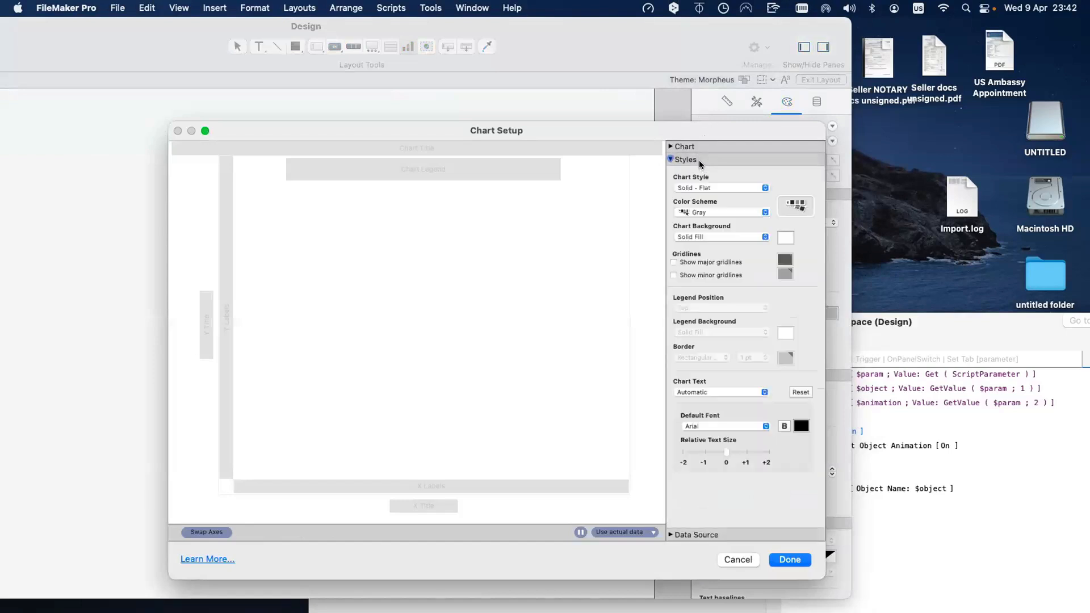
pyautogui.click(699, 146)
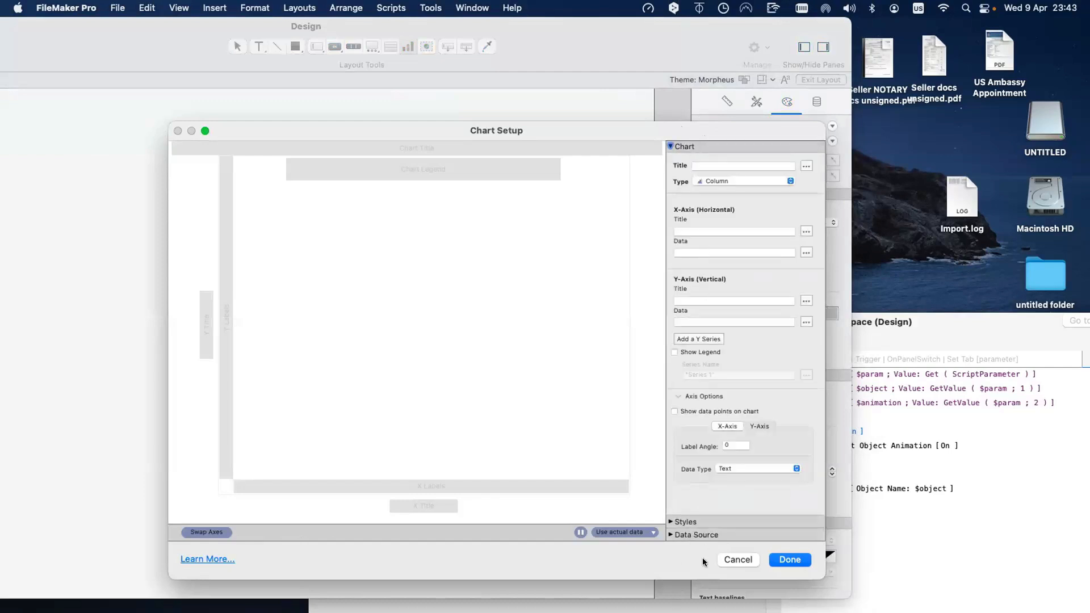
pyautogui.press('Escape')
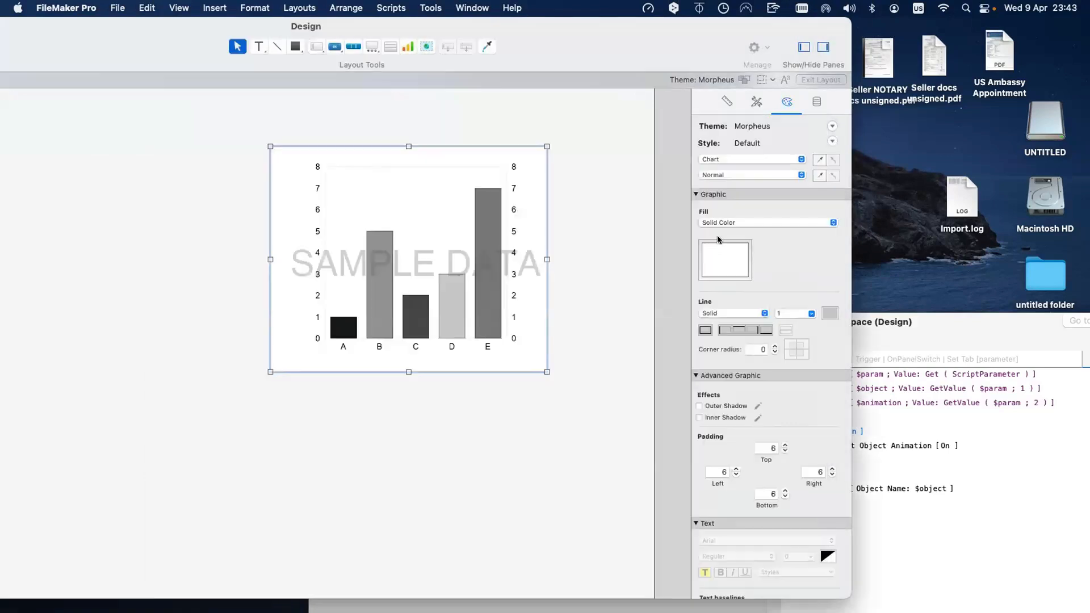
pyautogui.press('Delete')
# Collapse the Graphic, Advanced Graphic, Text and Paragraph appearance sections, and expand them again in reverse order
pyautogui.click(697, 194)
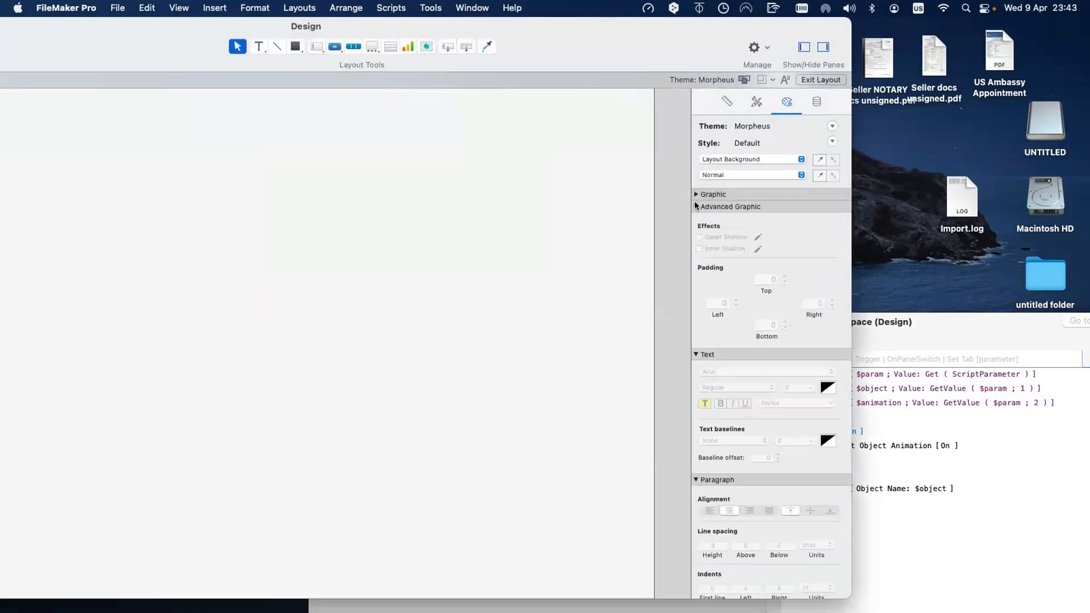
pyautogui.click(697, 207)
pyautogui.click(697, 219)
pyautogui.click(697, 231)
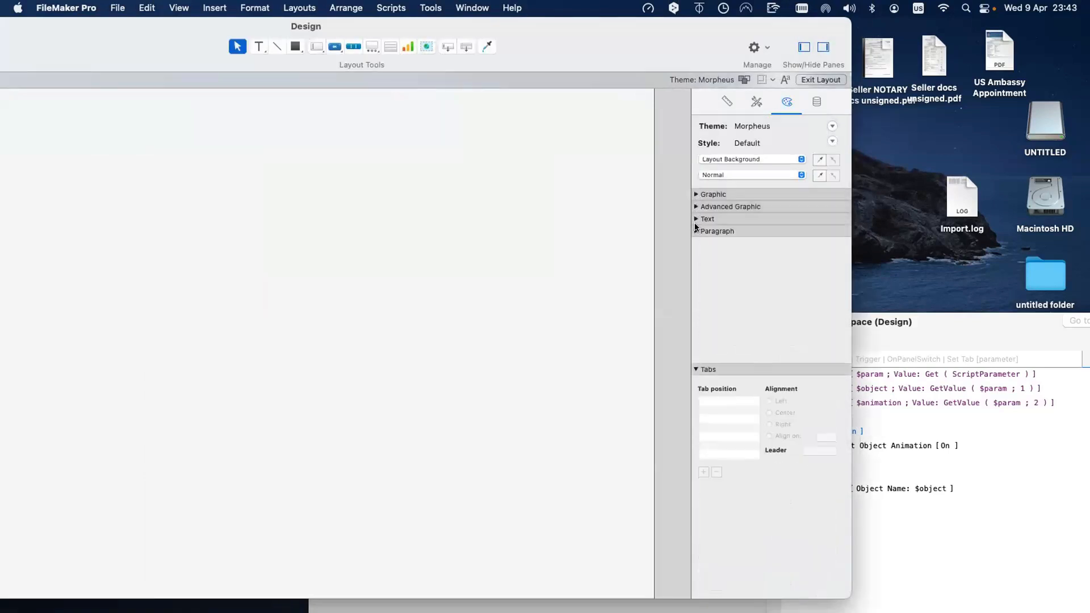
pyautogui.click(697, 231)
pyautogui.click(696, 218)
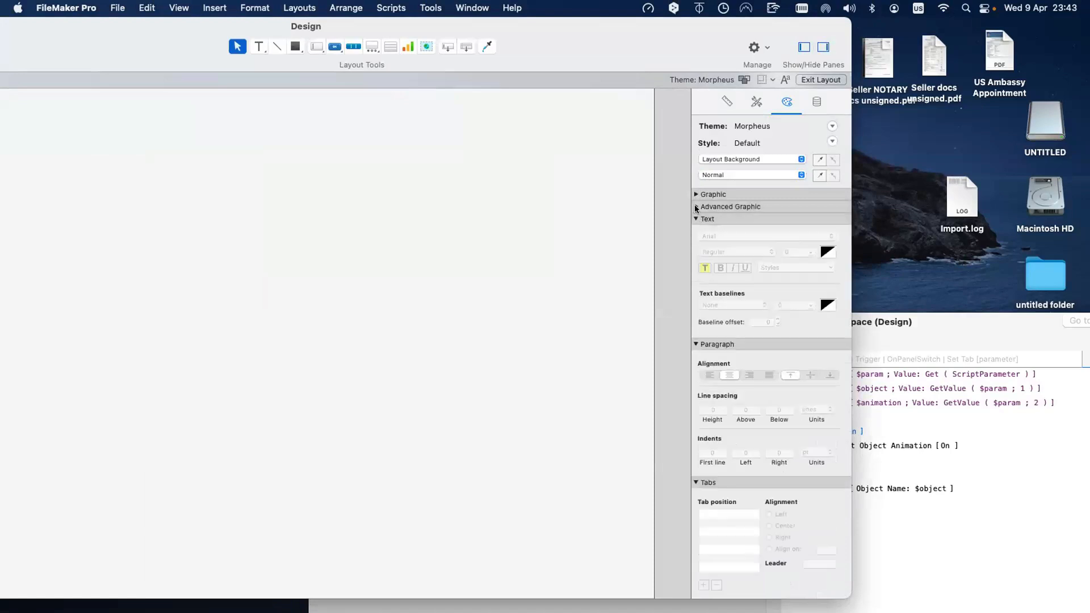
pyautogui.click(697, 206)
pyautogui.click(695, 194)
# Collapse the appearance sections again from Graphic downwards, leaving Paragraph and Tabs expanded
pyautogui.click(696, 194)
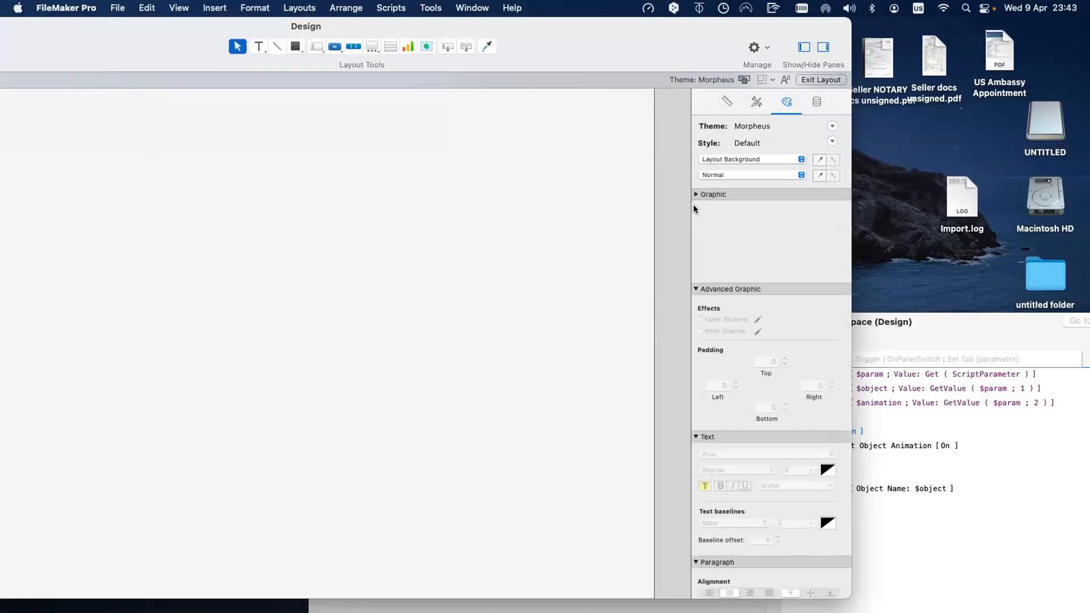
pyautogui.click(696, 206)
pyautogui.click(693, 218)
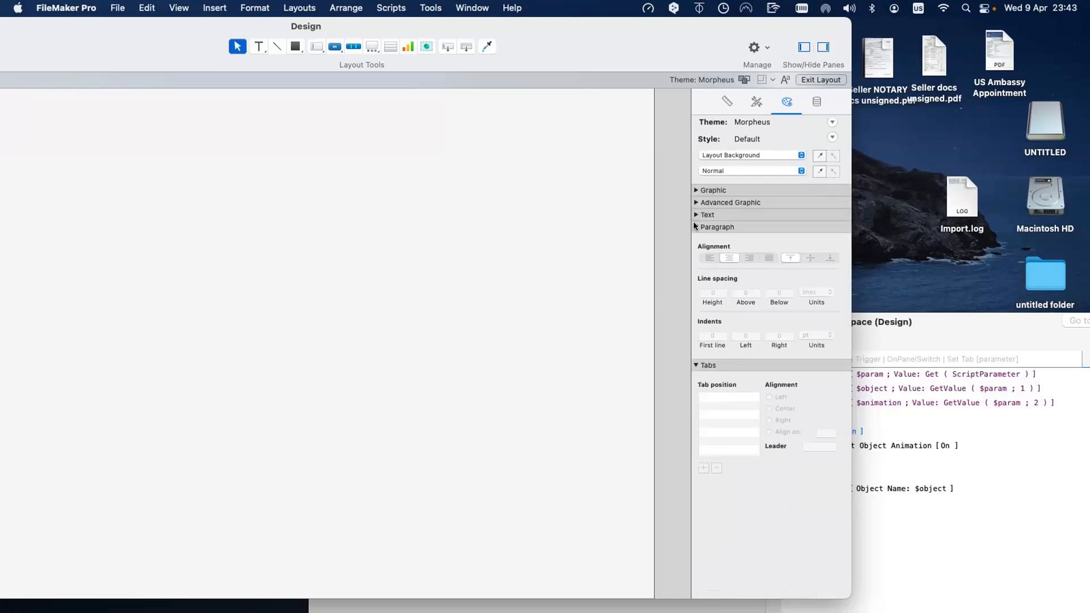
pyautogui.click(695, 231)
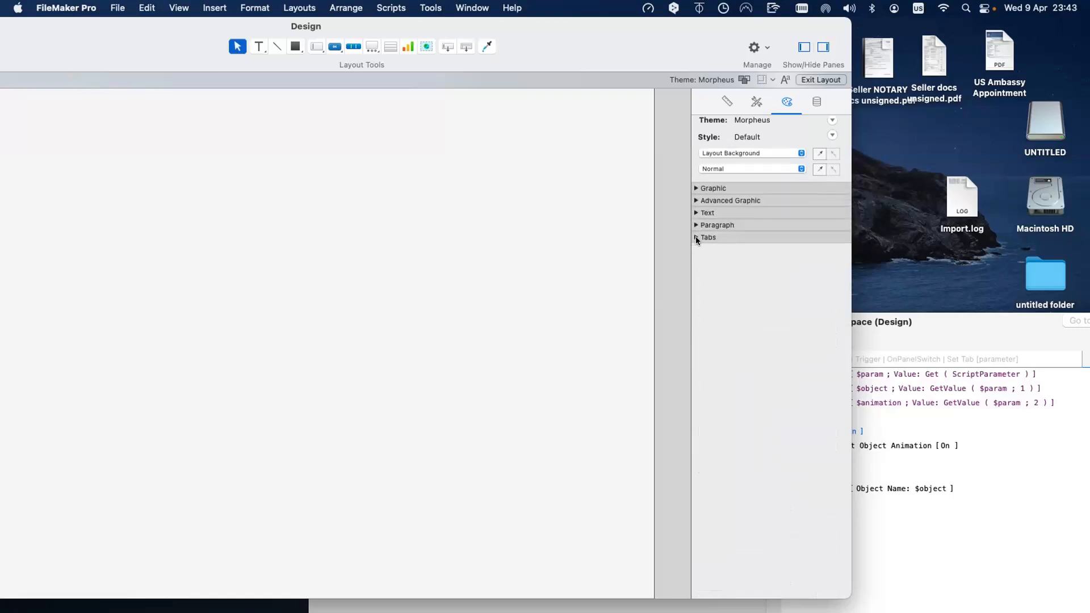
pyautogui.click(696, 232)
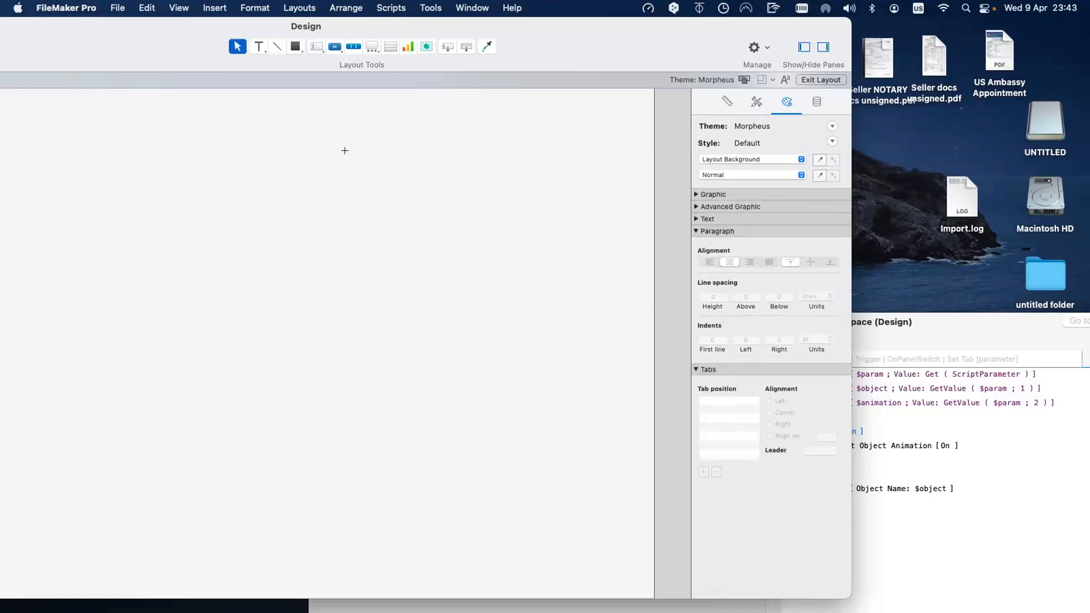
# Draw one more trial chart, review the Chart section of its setup, and remove the chart
pyautogui.moveTo(345, 150); pyautogui.dragTo(550, 342)
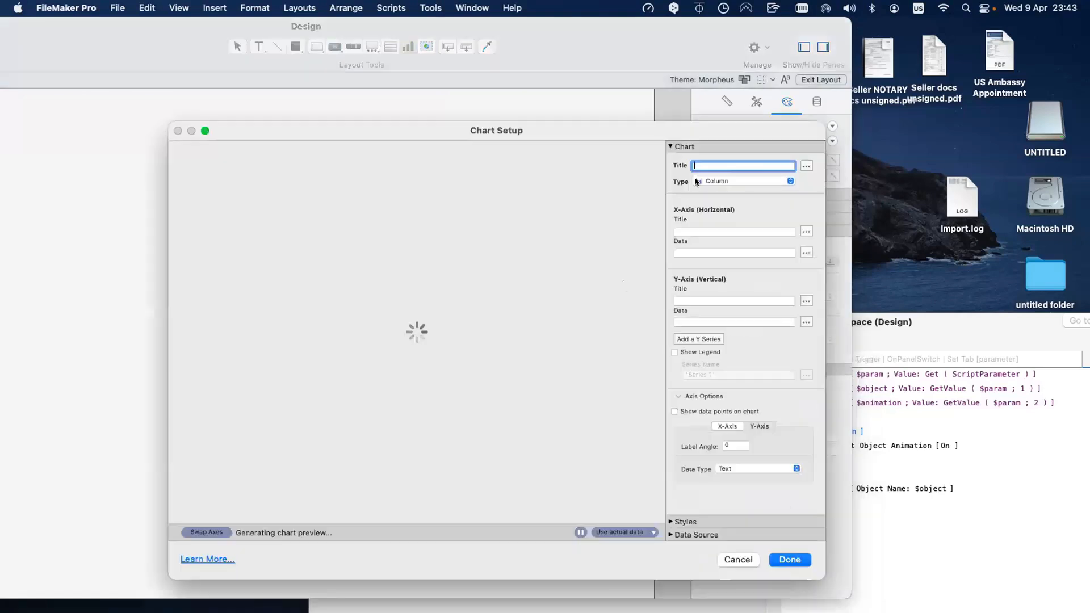
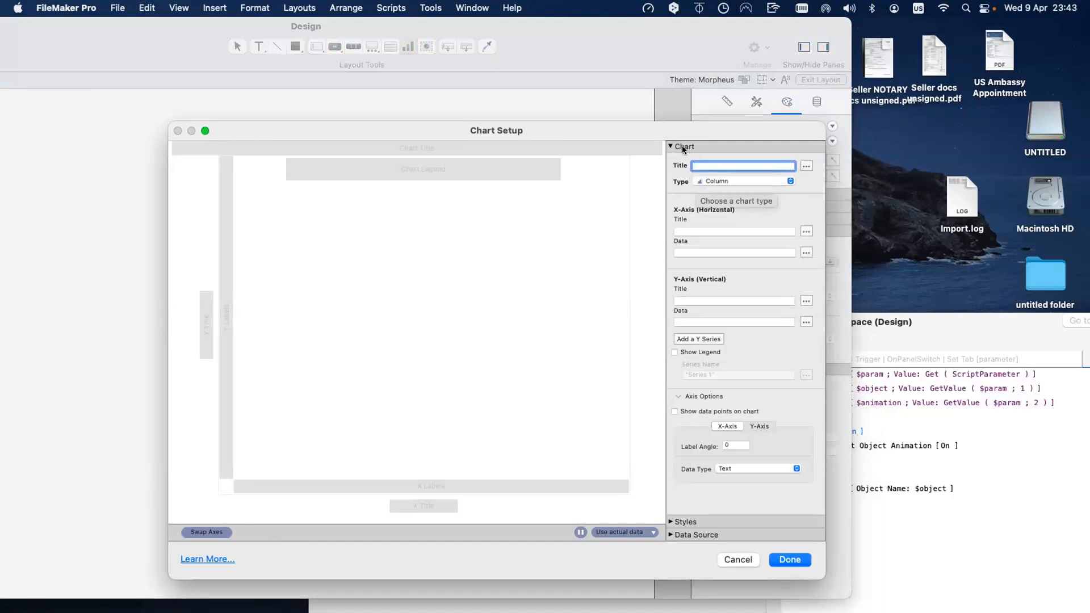
pyautogui.press('Escape')
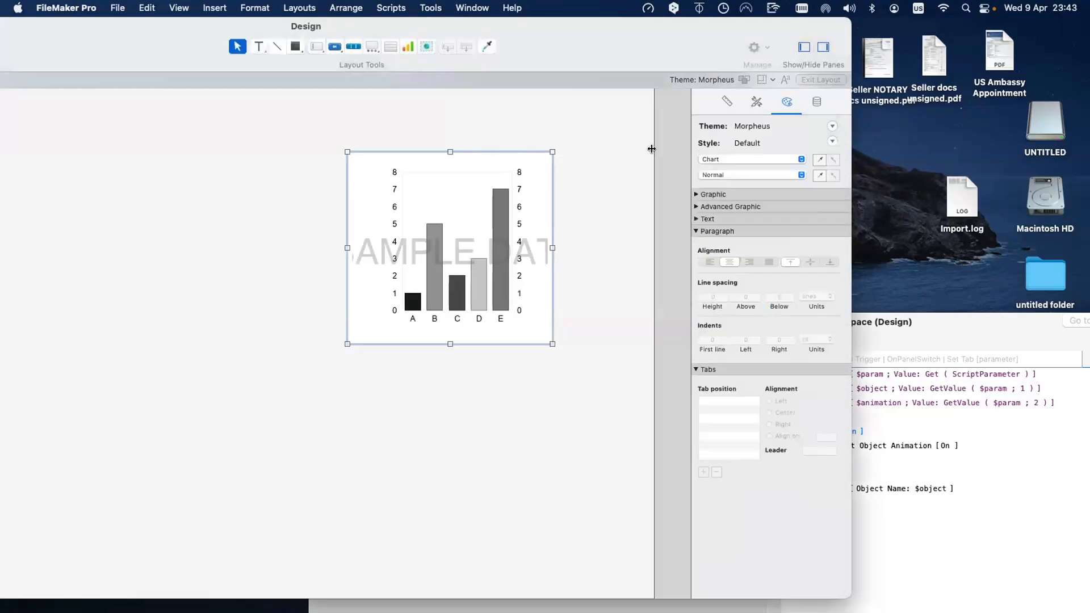
pyautogui.press('BackSpace')
# Reposition the existing accordion slide control with Tab 1 to Tab 4 within the layout body
pyautogui.moveTo(188, 37); pyautogui.dragTo(432, 70)
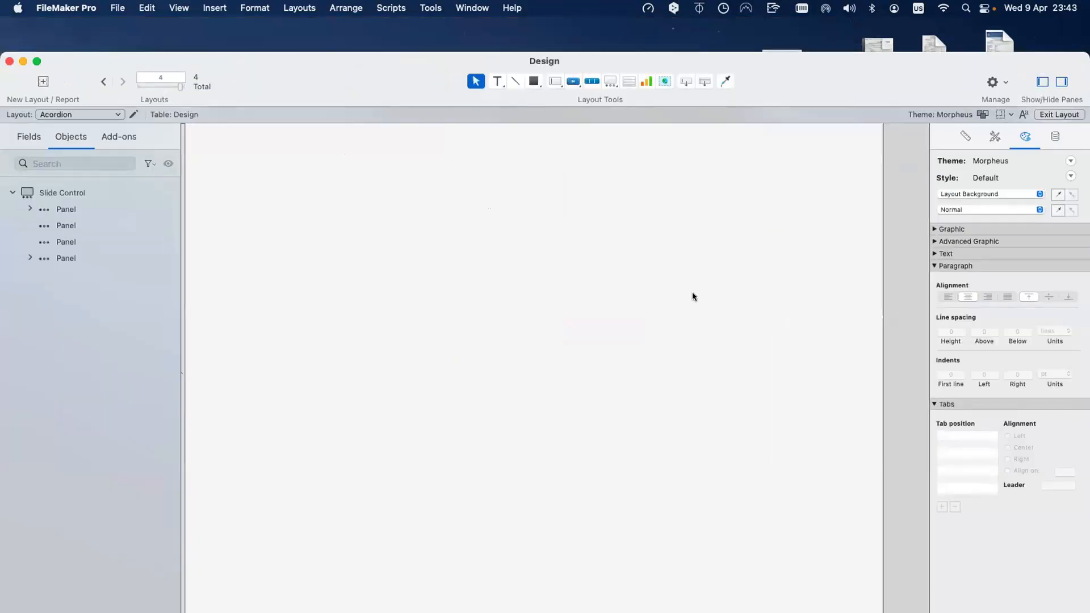
pyautogui.moveTo(737, 260); pyautogui.dragTo(322, 302)
pyautogui.hscroll(-10, 519, 318)
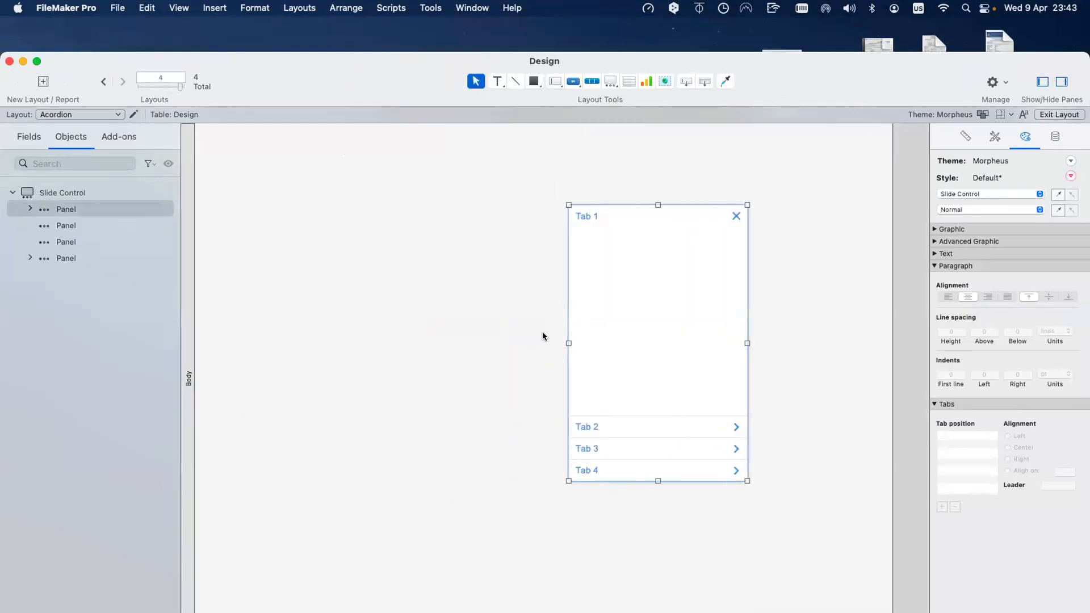
pyautogui.moveTo(581, 311); pyautogui.dragTo(331, 321)
pyautogui.click(265, 412)
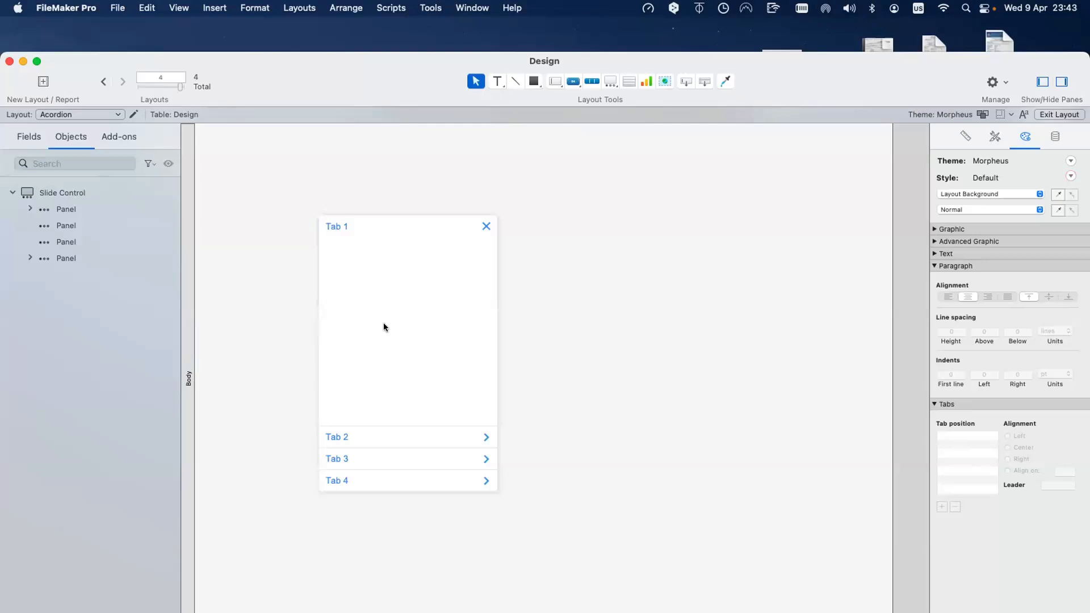
pyautogui.click(329, 344)
pyautogui.scroll(-2, 402, 299)
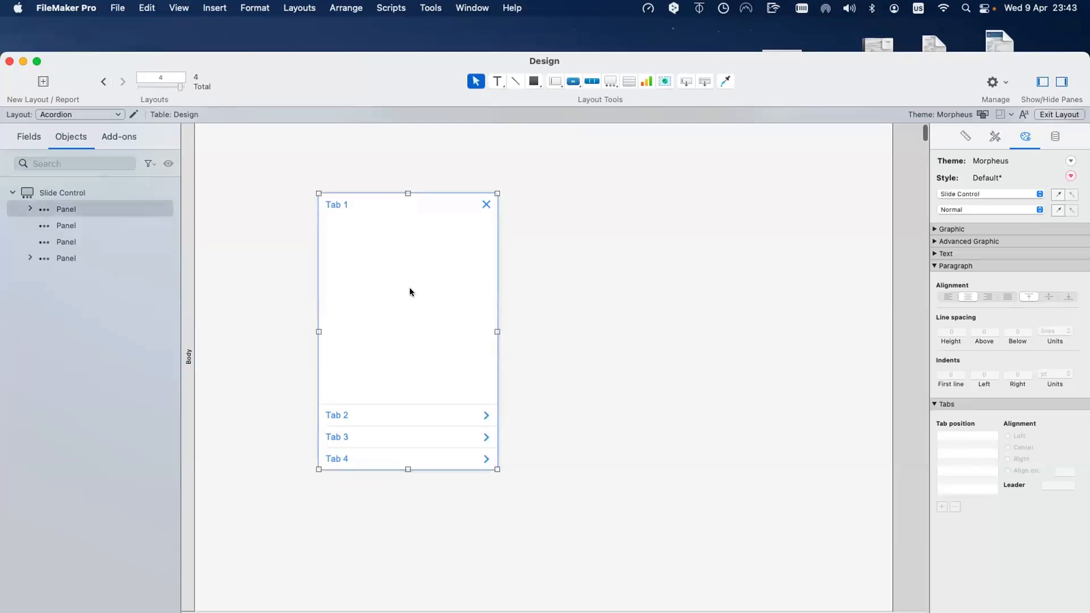
pyautogui.scroll(2, 410, 292)
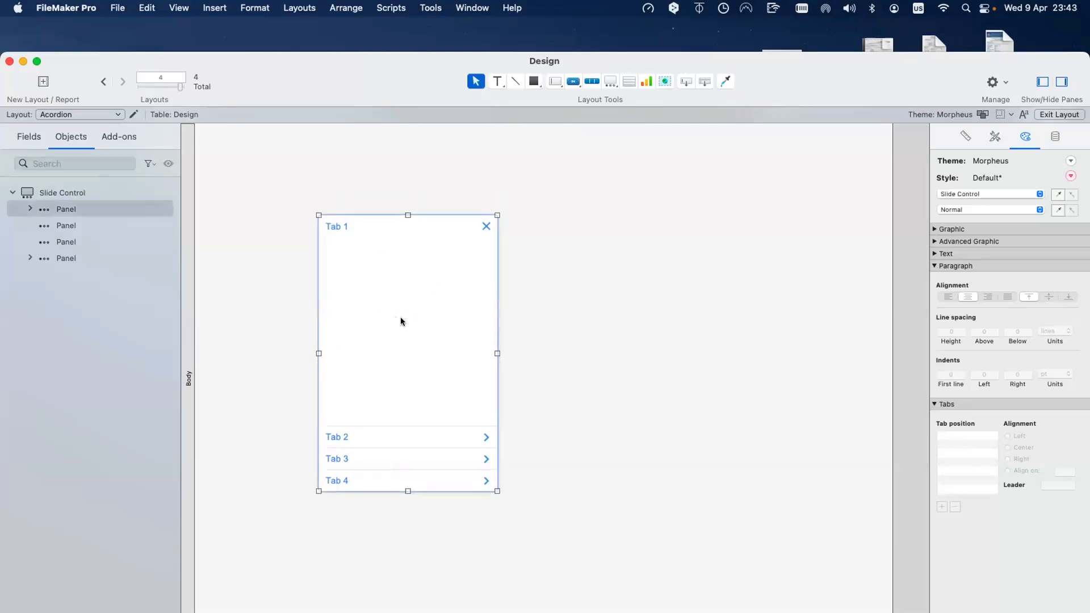
pyautogui.moveTo(399, 304); pyautogui.dragTo(657, 346)
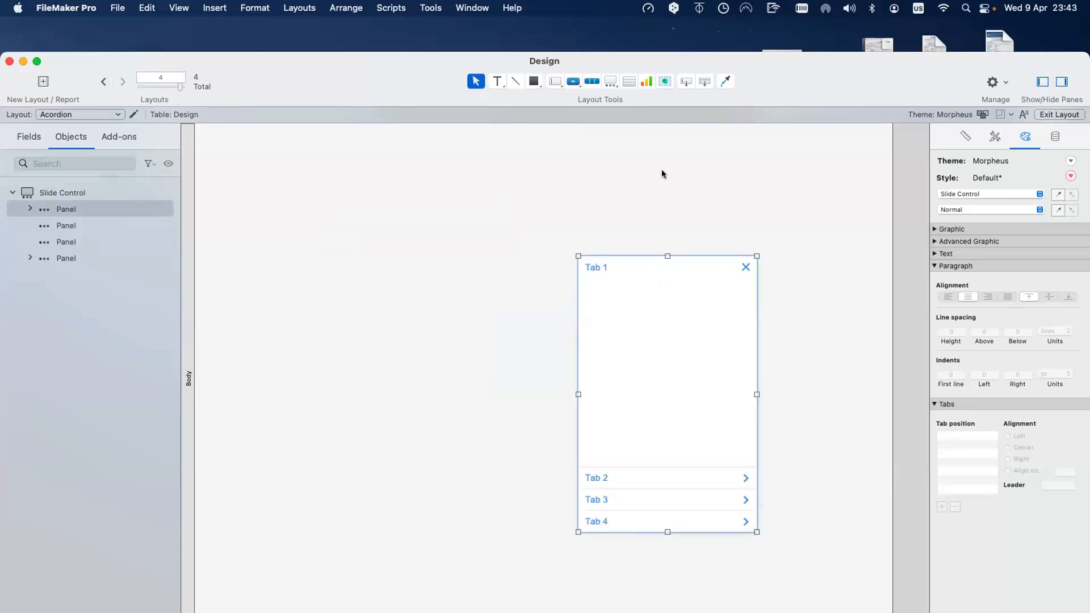
# Expand the slide control's Graphic, Advanced Graphic and Text appearance sections and inspect its outer shadow settings
pyautogui.moveTo(691, 103); pyautogui.dragTo(531, 130)
pyautogui.click(807, 255)
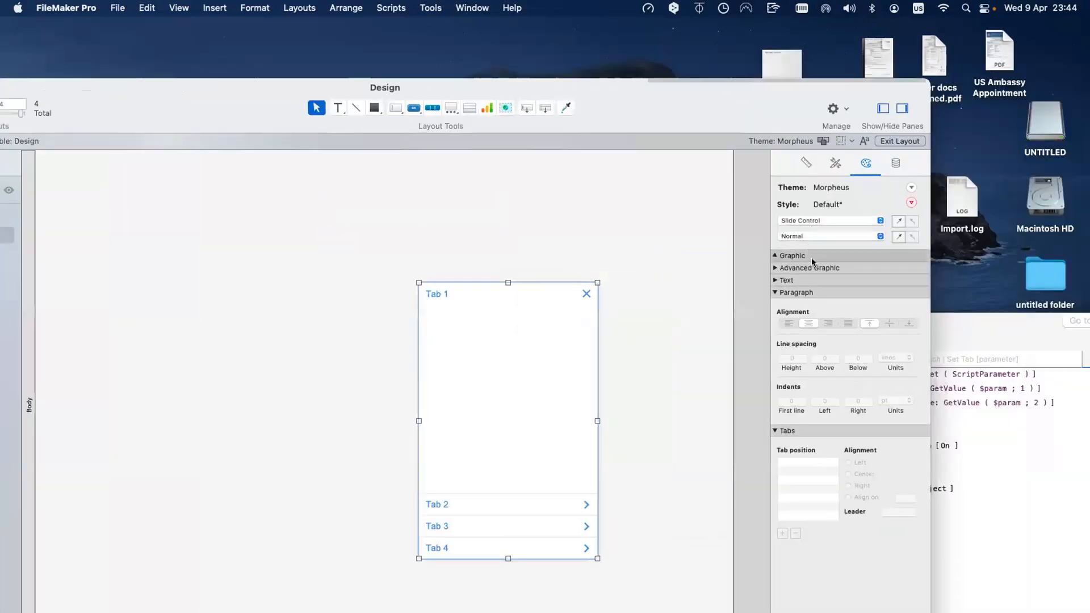
pyautogui.click(800, 384)
pyautogui.click(804, 531)
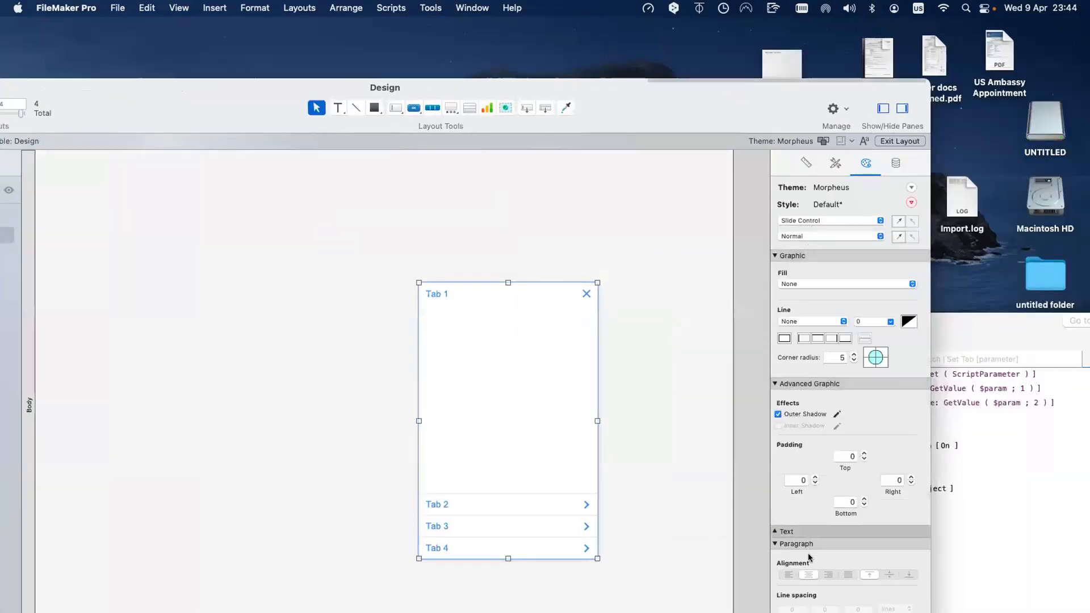
pyautogui.scroll(-8, 809, 553)
pyautogui.scroll(5, 778, 409)
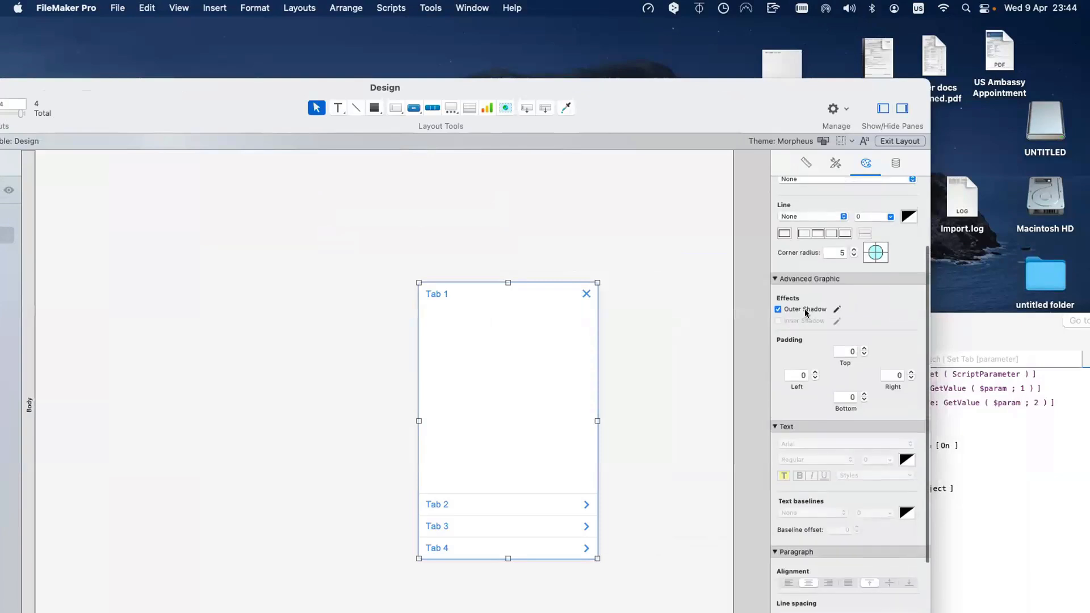
pyautogui.click(836, 309)
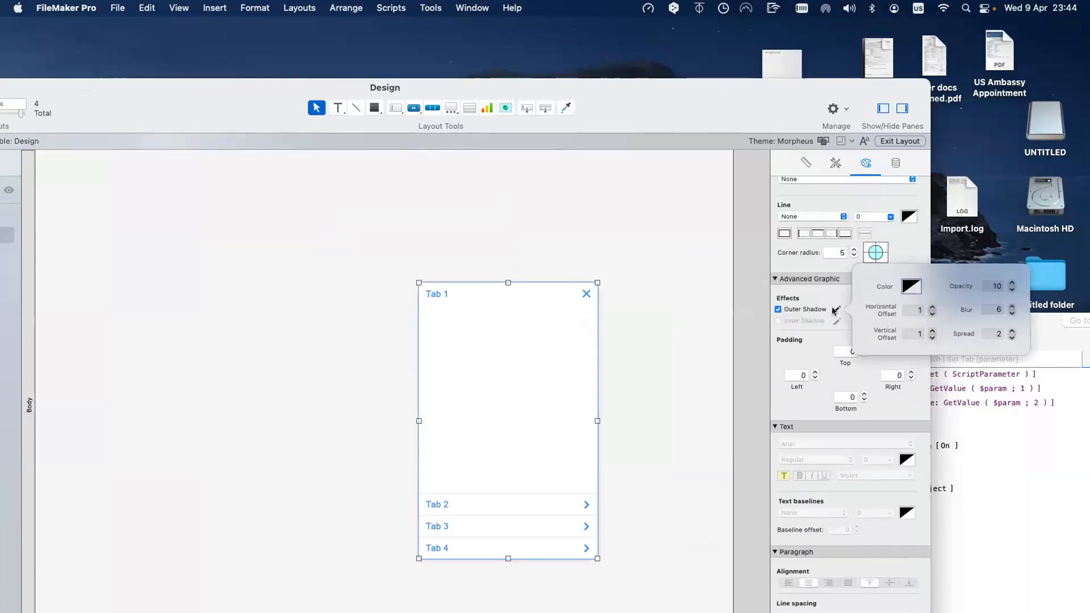
pyautogui.click(653, 305)
# Delete the existing accordion slide control from the layout
pyautogui.click(543, 333)
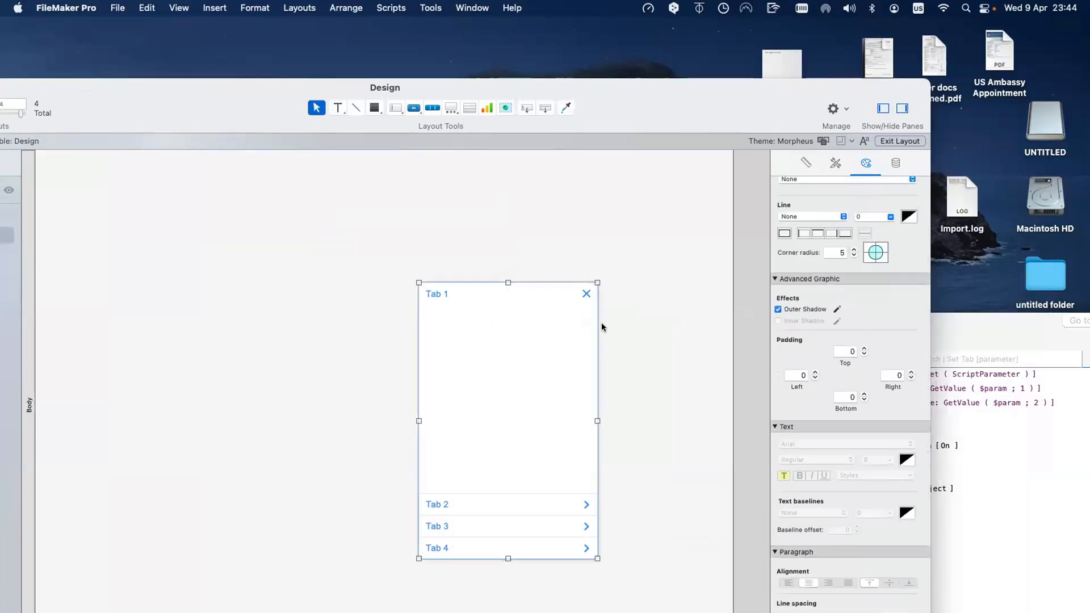
pyautogui.press('Delete')
pyautogui.click(607, 256)
# Draw a new tall slide control on the empty layout body and select it
pyautogui.moveTo(157, 102); pyautogui.dragTo(310, 93)
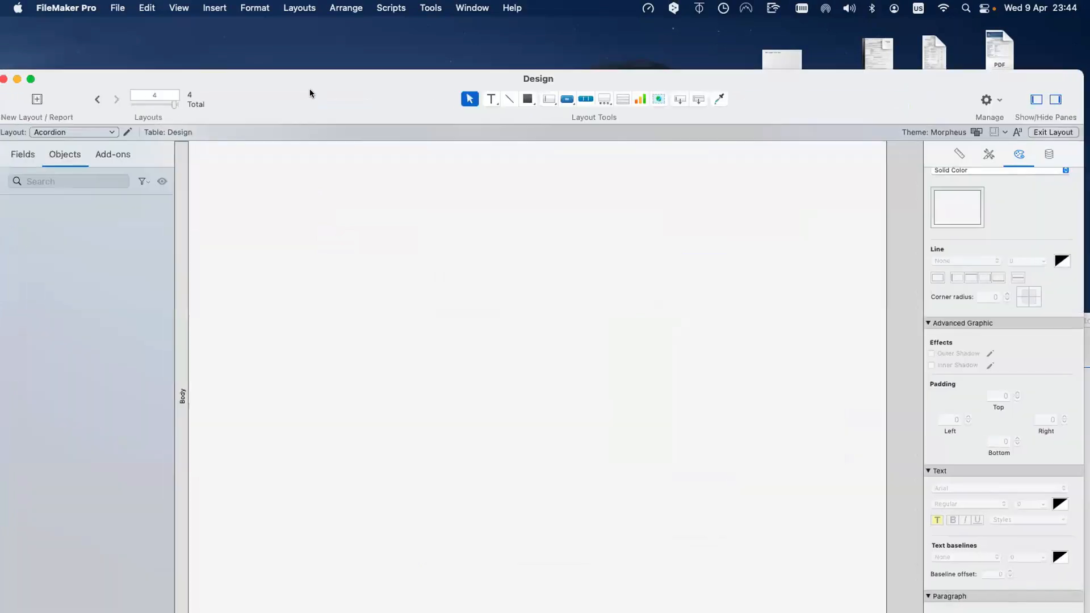
pyautogui.click(602, 100)
pyautogui.moveTo(602, 100); pyautogui.dragTo(602, 141)
pyautogui.moveTo(282, 179); pyautogui.dragTo(334, 266)
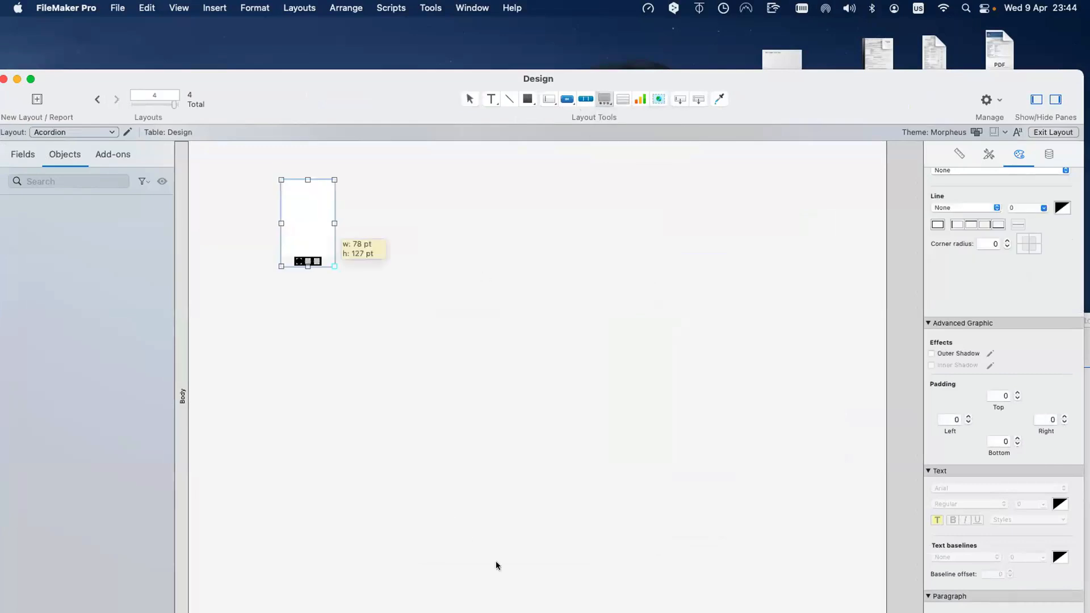
pyautogui.moveTo(496, 565); pyautogui.dragTo(500, 557)
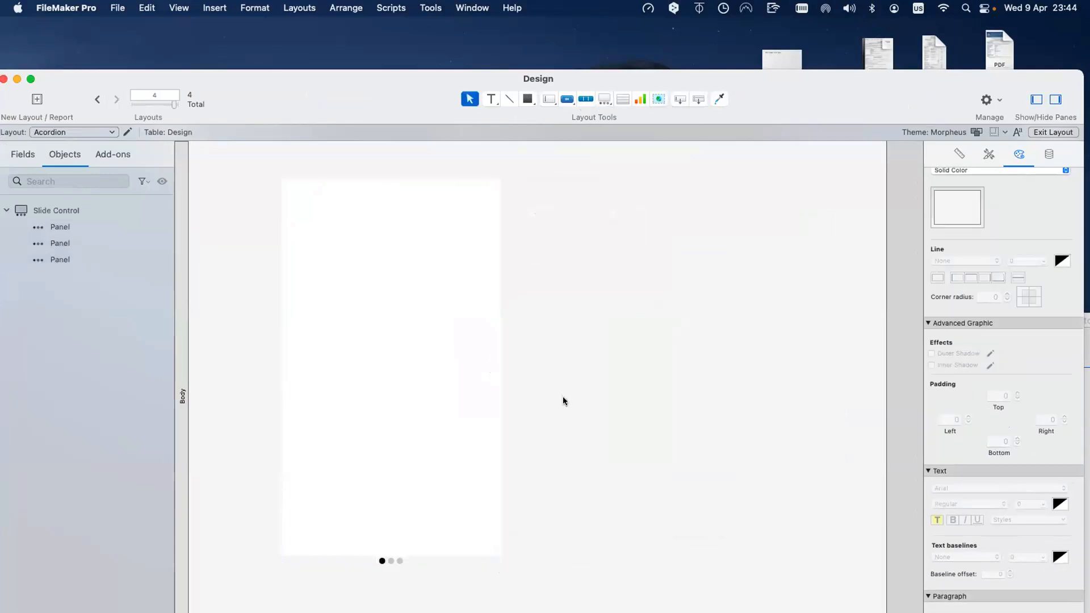
pyautogui.click(459, 291)
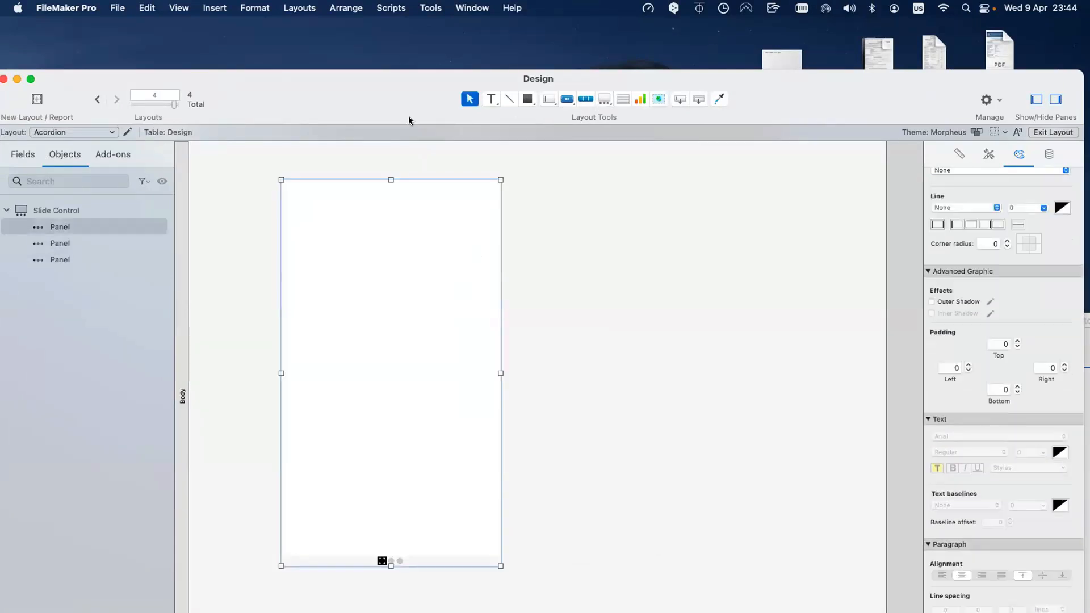
# Add a fourth panel to the slide control and turn off its navigation dots and swipe gestures
pyautogui.moveTo(408, 115); pyautogui.dragTo(297, 93)
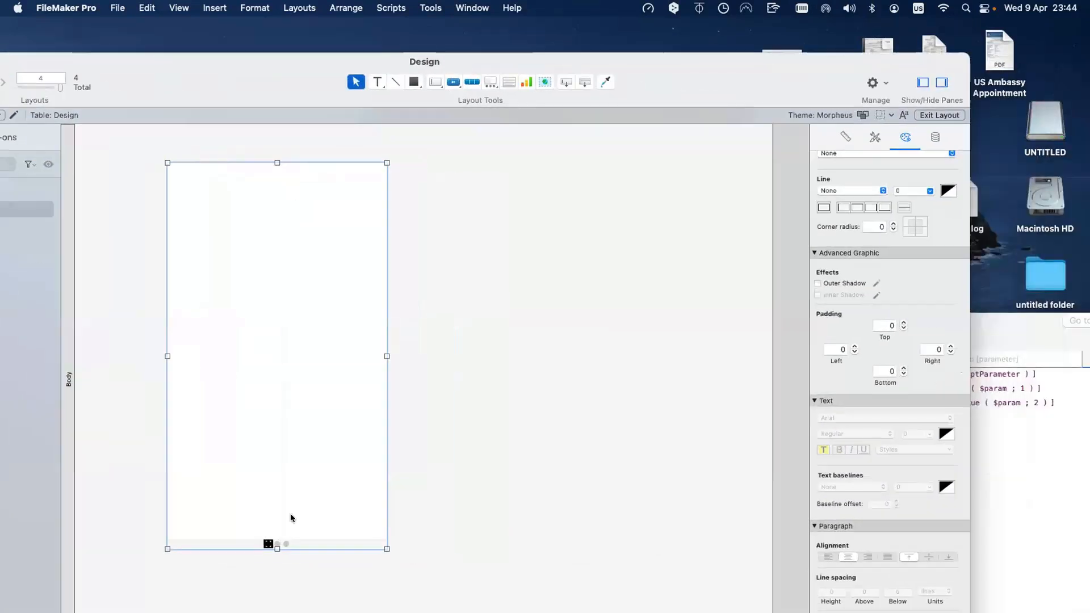
pyautogui.doubleClick(287, 455)
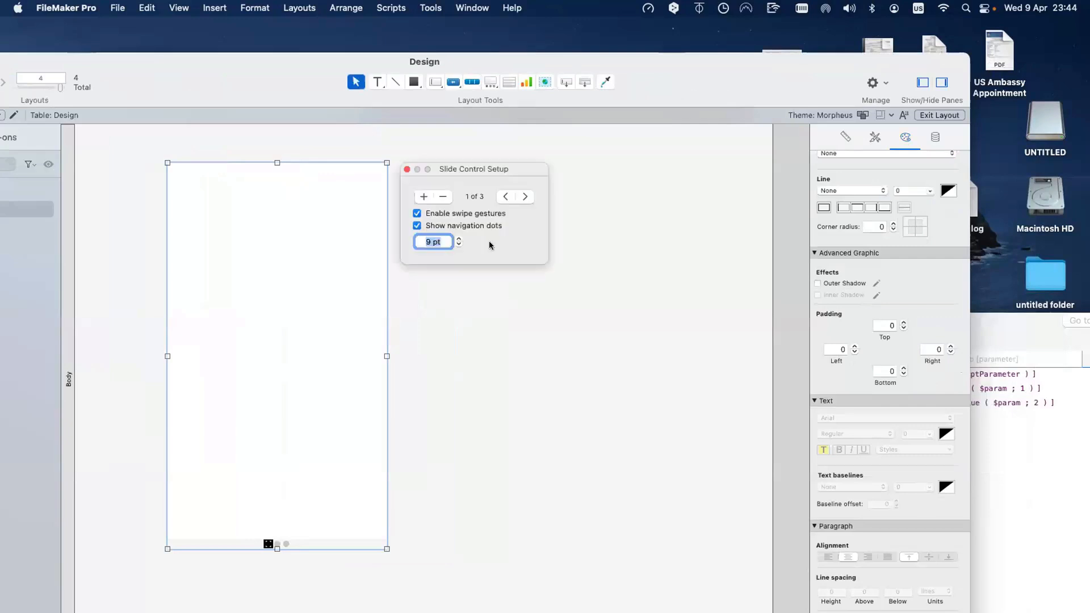
pyautogui.click(421, 196)
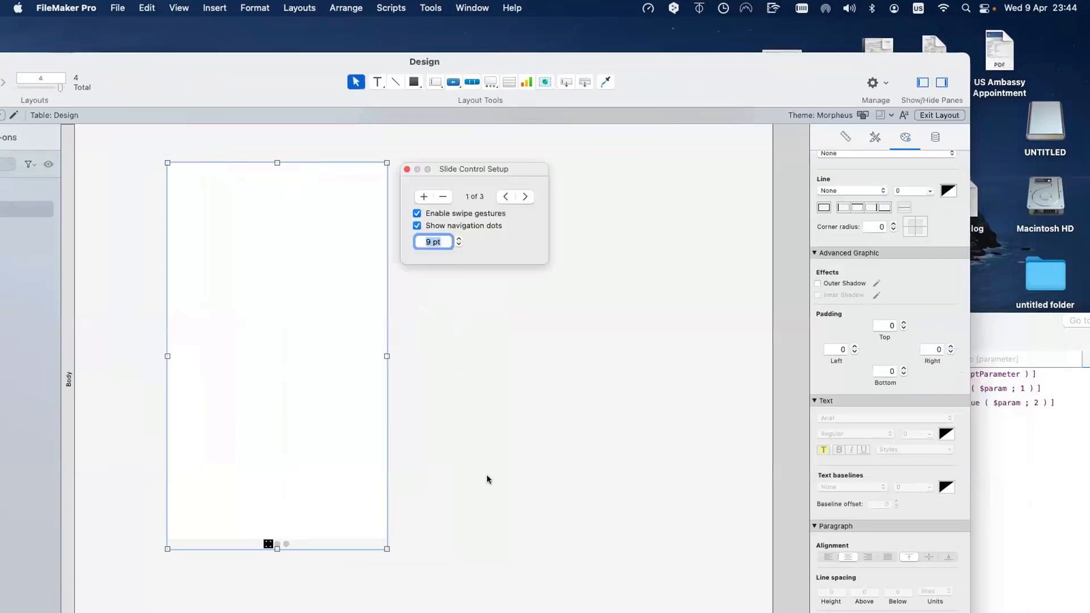
pyautogui.click(526, 199)
pyautogui.click(507, 197)
pyautogui.click(507, 197)
pyautogui.click(438, 226)
pyautogui.click(417, 213)
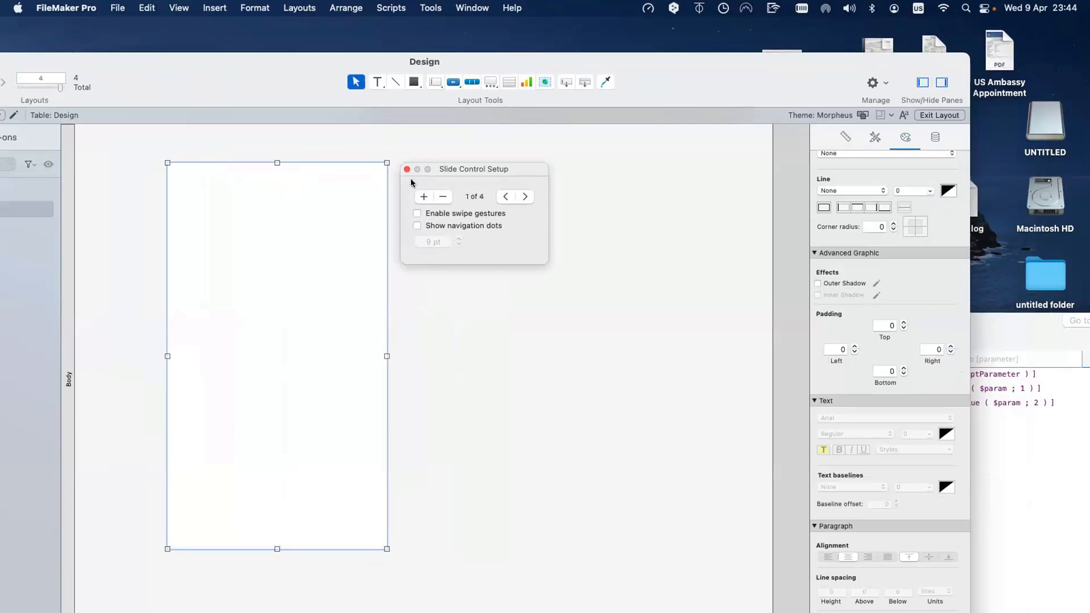
pyautogui.click(474, 379)
# Move the slide control further right within the layout body
pyautogui.click(274, 332)
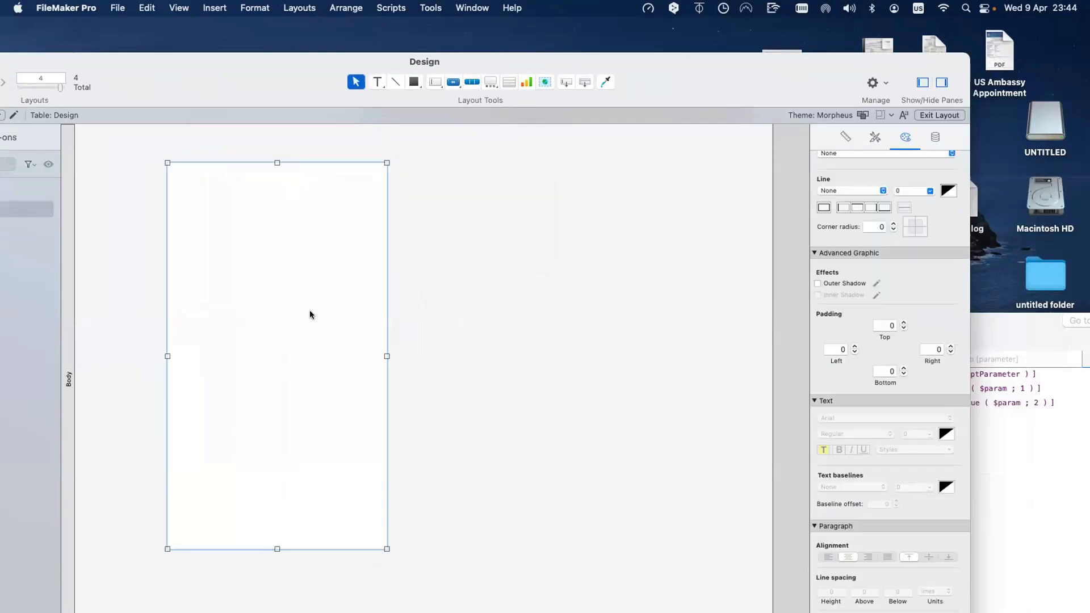
pyautogui.moveTo(309, 311); pyautogui.dragTo(363, 319)
pyautogui.moveTo(231, 85); pyautogui.dragTo(340, 93)
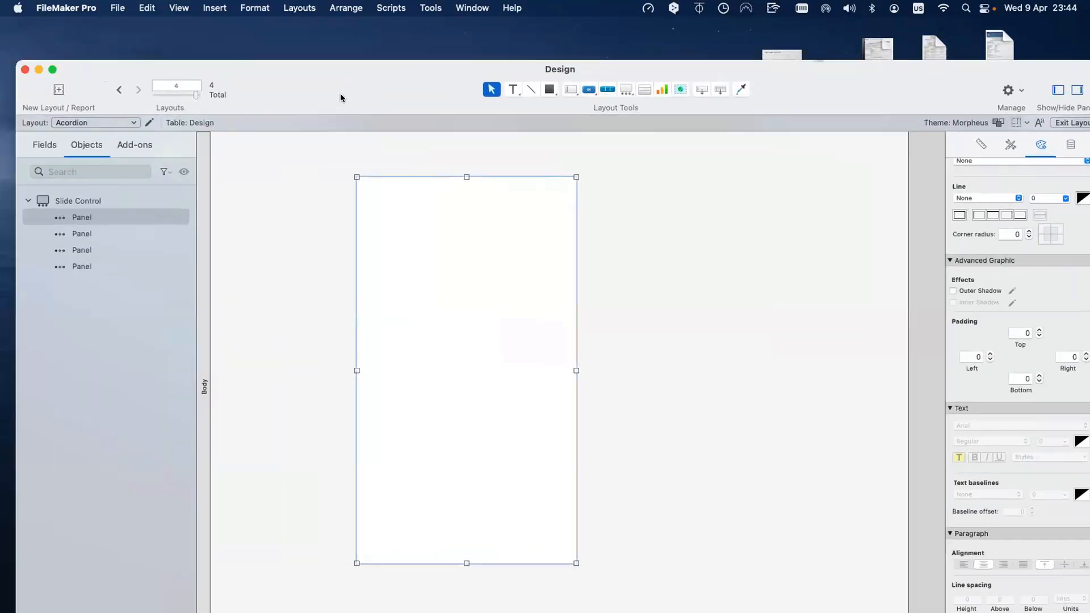
# Name the slide control's first two panels Slide_1 and Slide_2
pyautogui.click(95, 218)
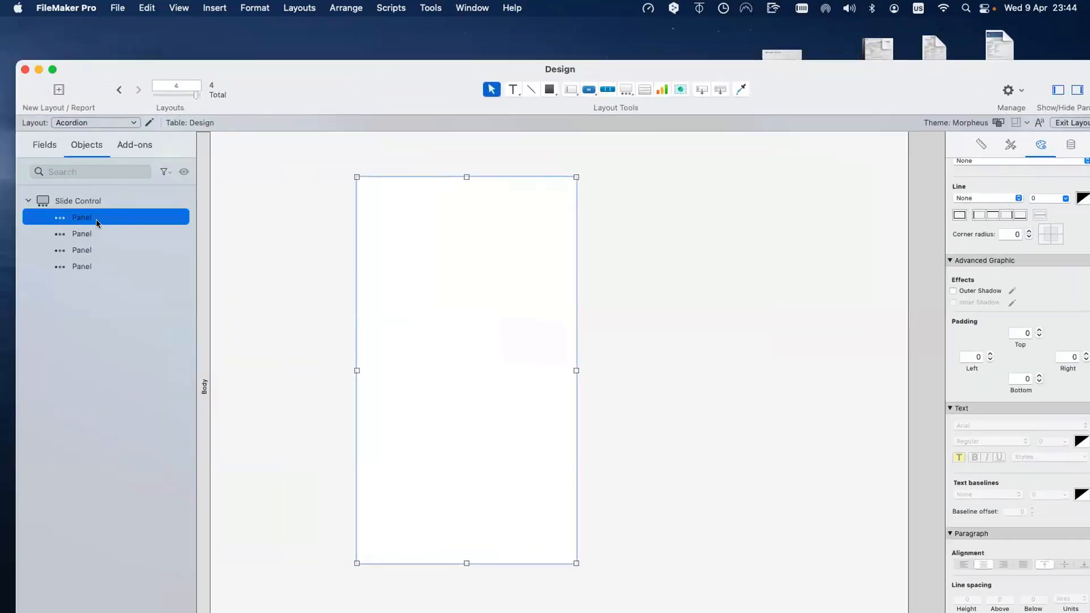
pyautogui.click(96, 219)
pyautogui.write('Slide_1')
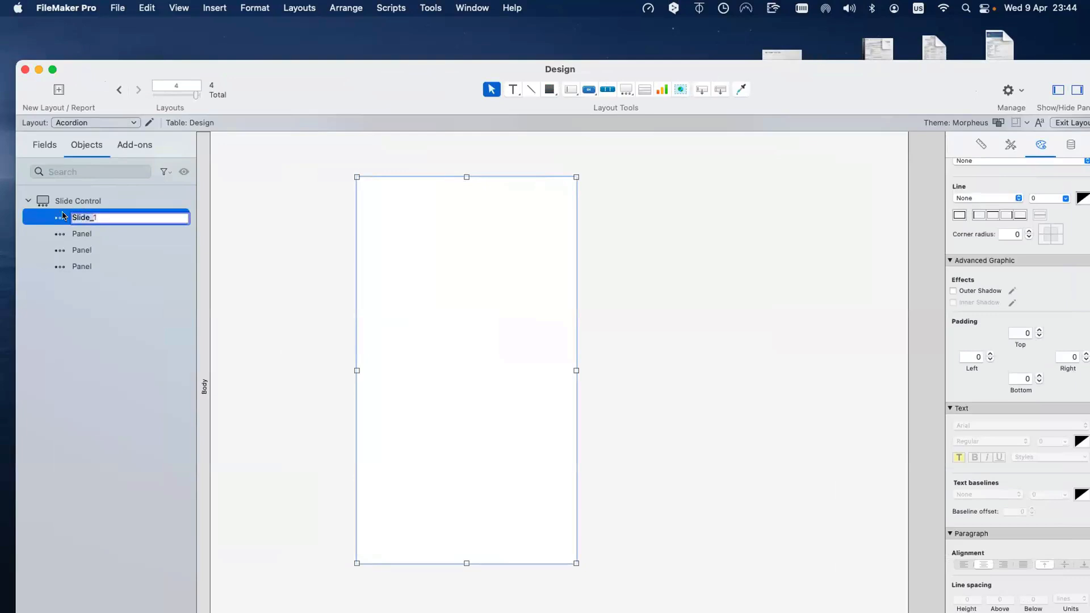
pyautogui.click(105, 234)
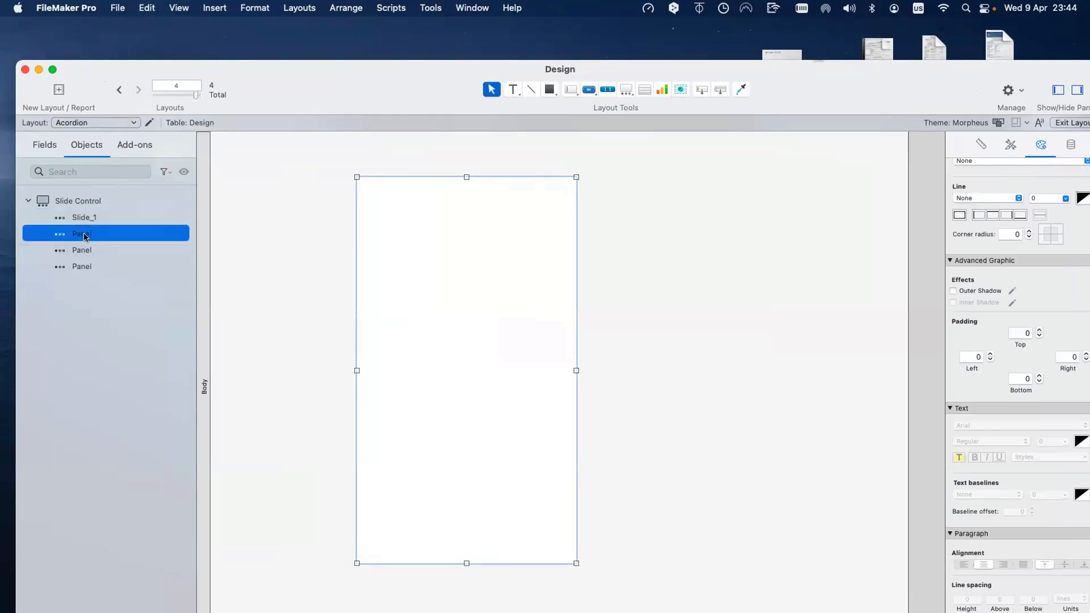
pyautogui.click(104, 233)
pyautogui.write('Slide_')
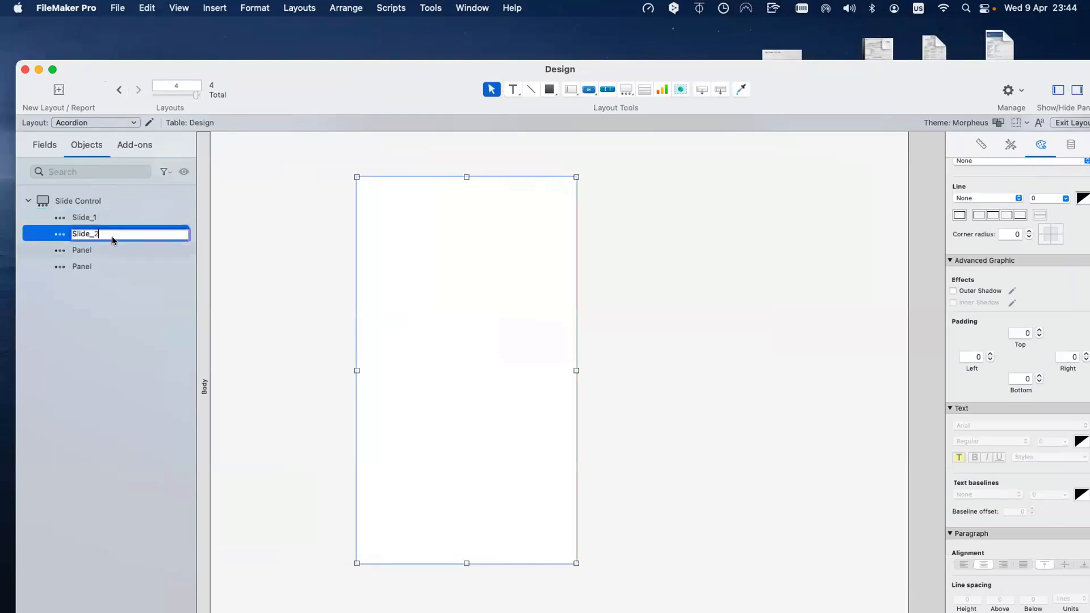
pyautogui.write('2')
# Name the slide control's third and fourth panels Slide_3 and Slide_4
pyautogui.click(96, 249)
pyautogui.click(97, 250)
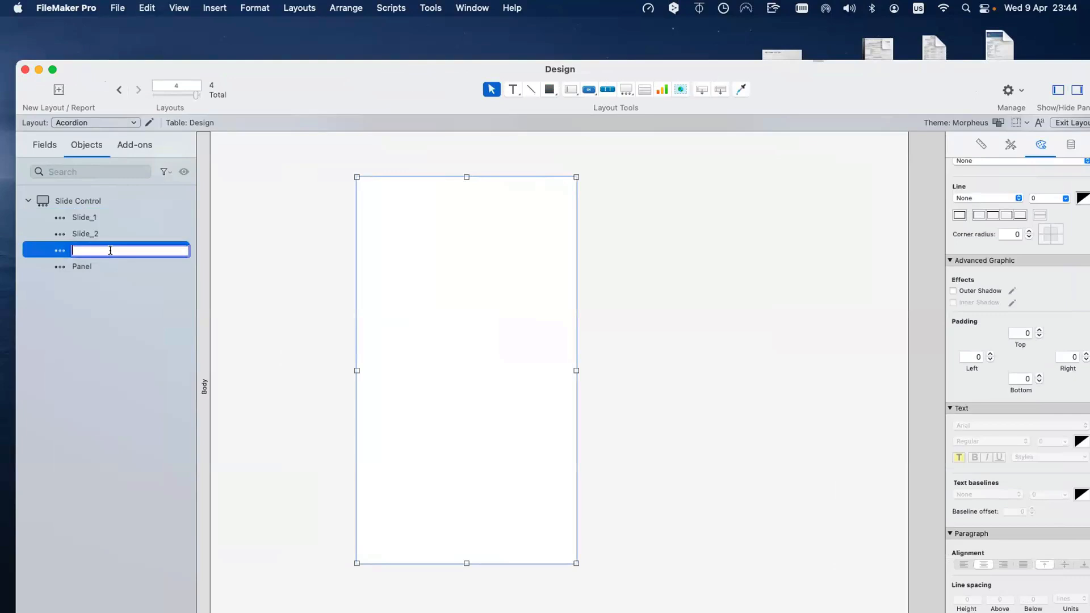
pyautogui.write('Slide_3')
pyautogui.click(97, 265)
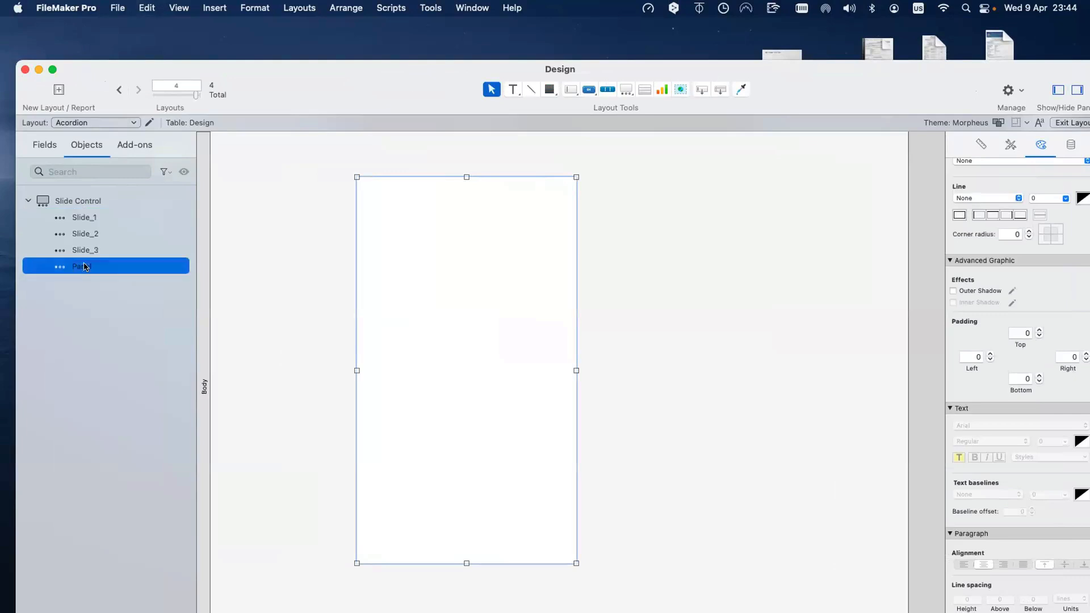
pyautogui.click(101, 264)
pyautogui.write('Slide_4')
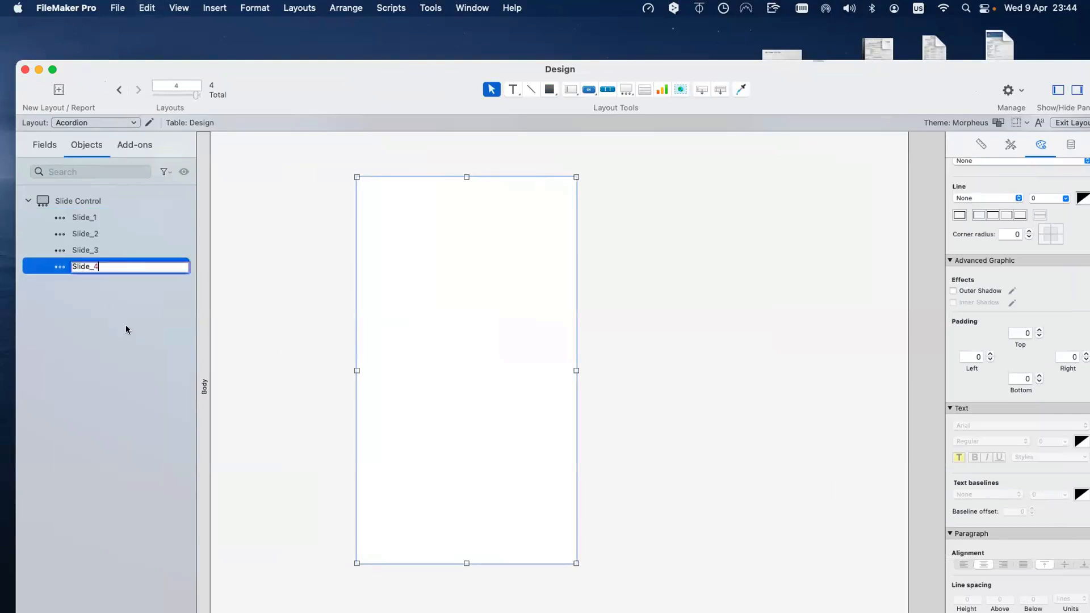
pyautogui.click(125, 325)
# Step through the slide control and its four named panels to check each one
pyautogui.click(103, 227)
pyautogui.click(104, 261)
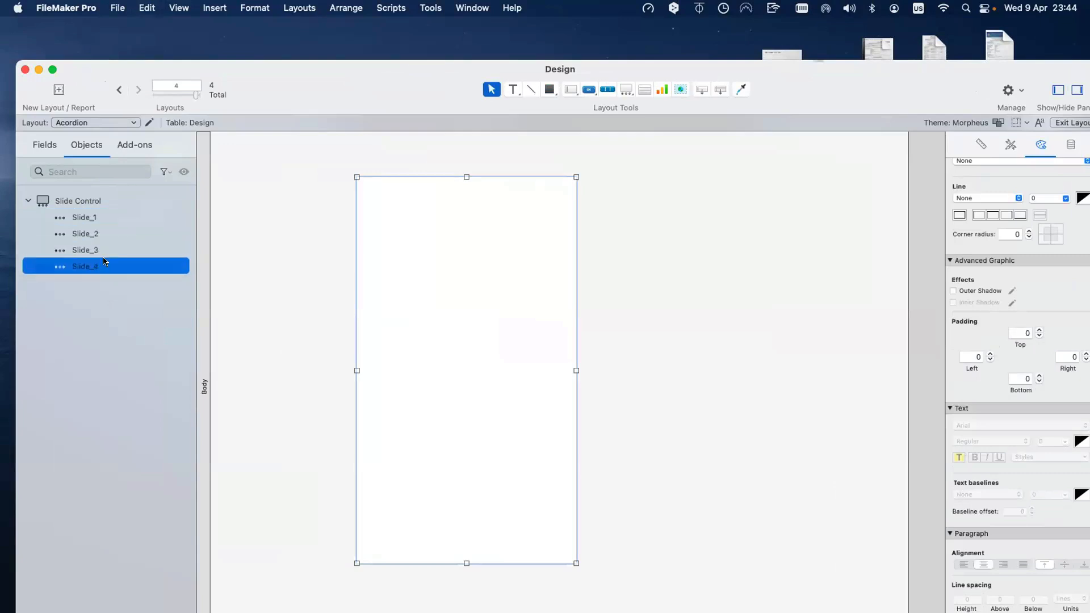
pyautogui.click(91, 201)
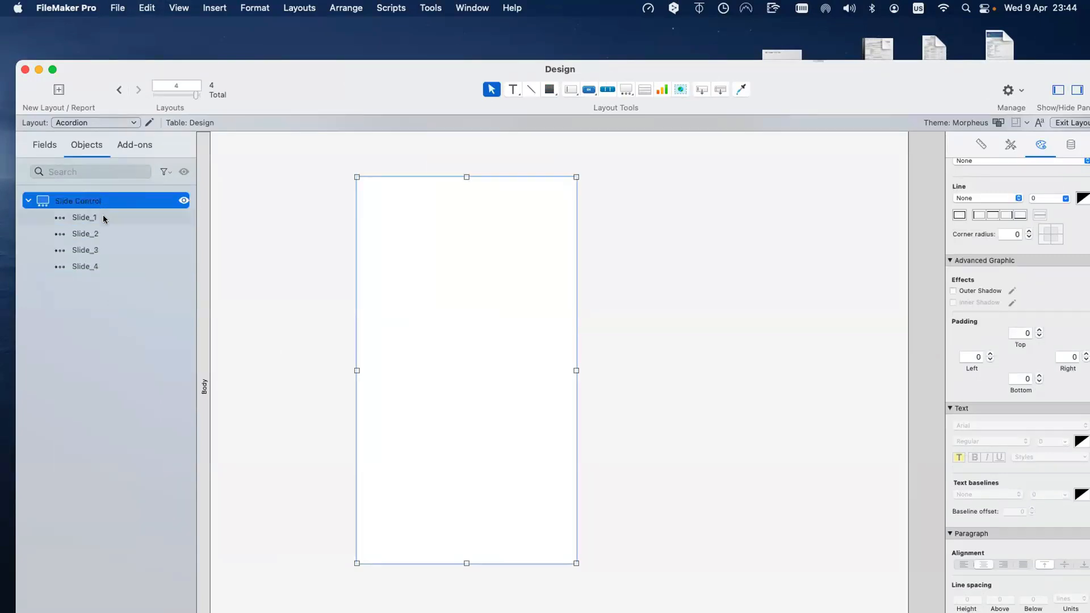
pyautogui.click(103, 218)
pyautogui.press('Down')
pyautogui.press('Down')
pyautogui.press('Down')
pyautogui.click(331, 238)
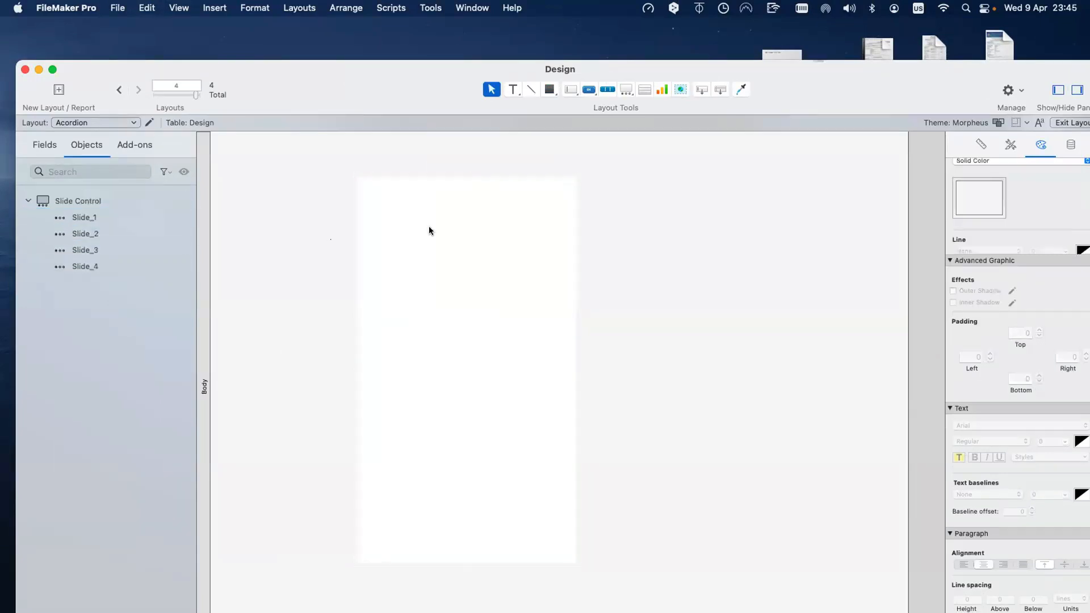
# Move the slide control up and left, closer to the upper-left corner of the layout body
pyautogui.click(486, 235)
pyautogui.moveTo(486, 235); pyautogui.dragTo(394, 210)
pyautogui.moveTo(451, 103); pyautogui.dragTo(373, 113)
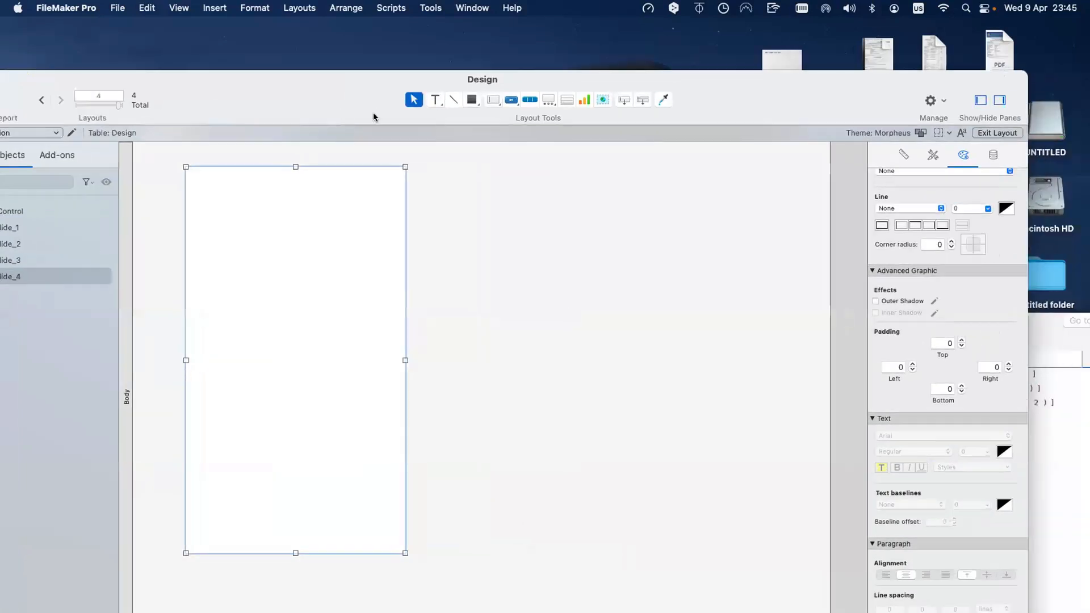
# Shift the slide control slightly right and set its corner radius to 5
pyautogui.moveTo(733, 100); pyautogui.dragTo(661, 88)
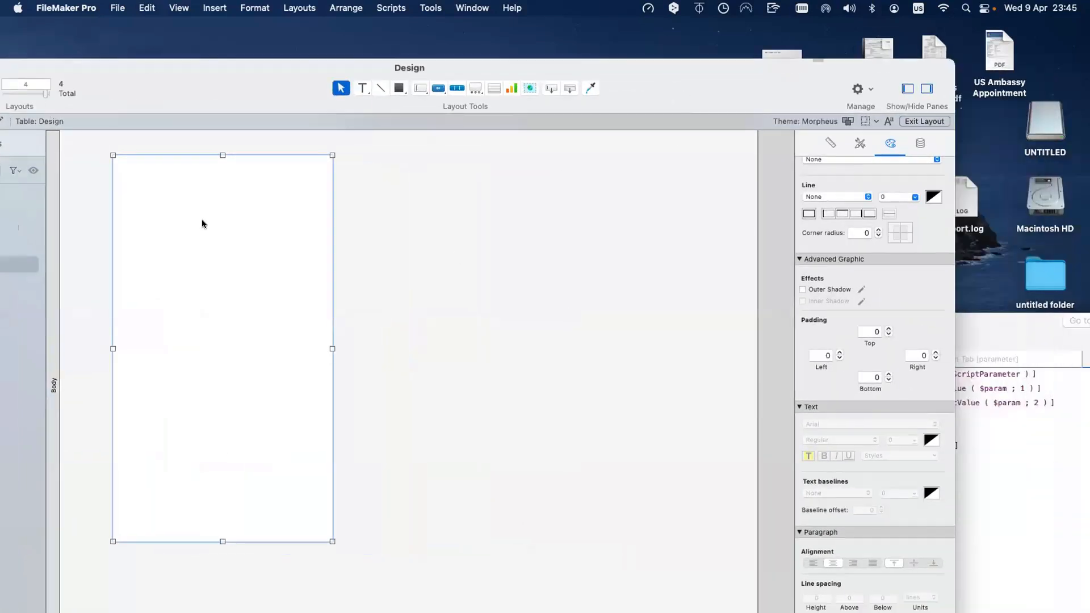
pyautogui.moveTo(203, 224); pyautogui.dragTo(214, 225)
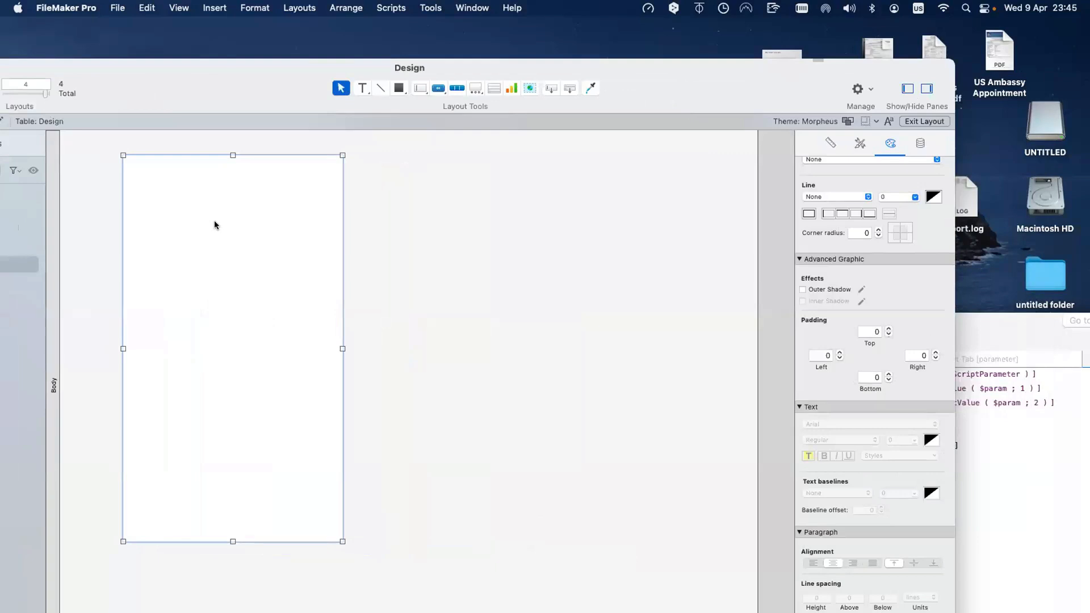
pyautogui.scroll(-1, 341, 233)
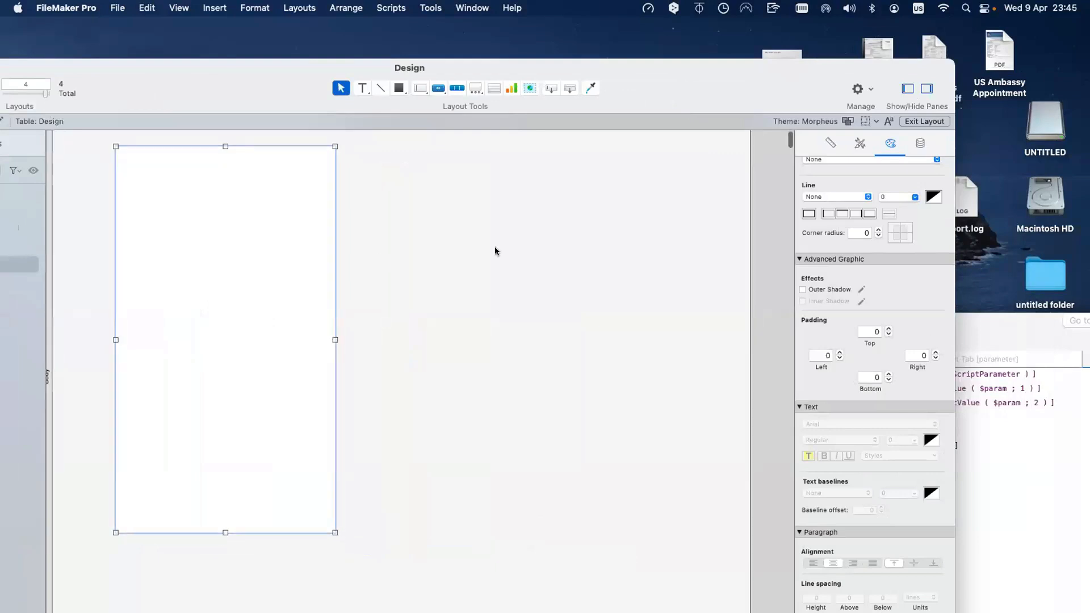
pyautogui.click(878, 229)
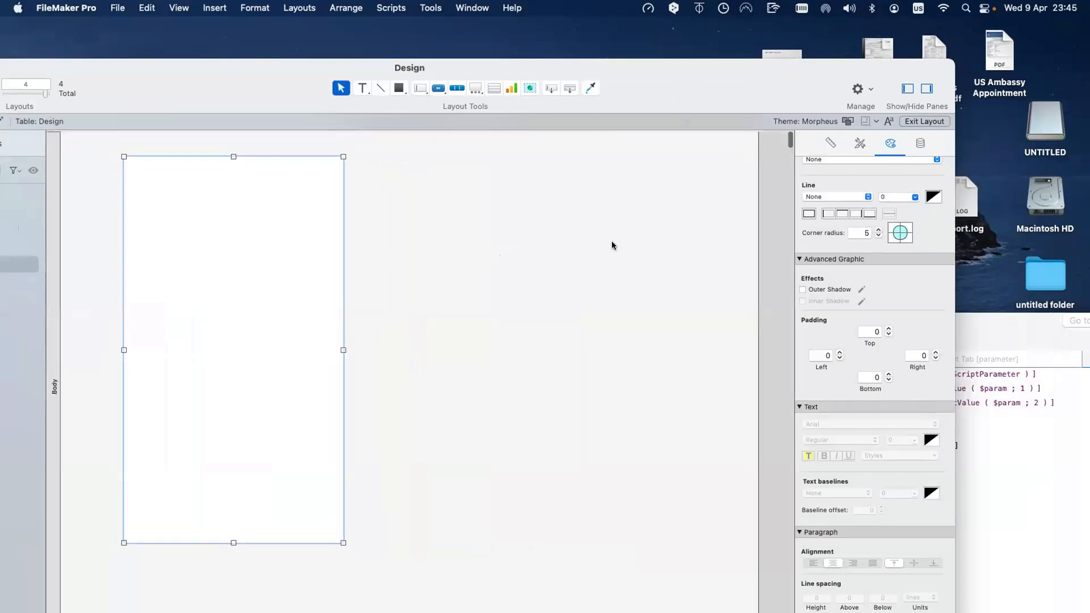
# Give the slide control an outer shadow with horizontal and vertical offsets of 1, opacity 10, blur 6 and spread 0
pyautogui.click(803, 290)
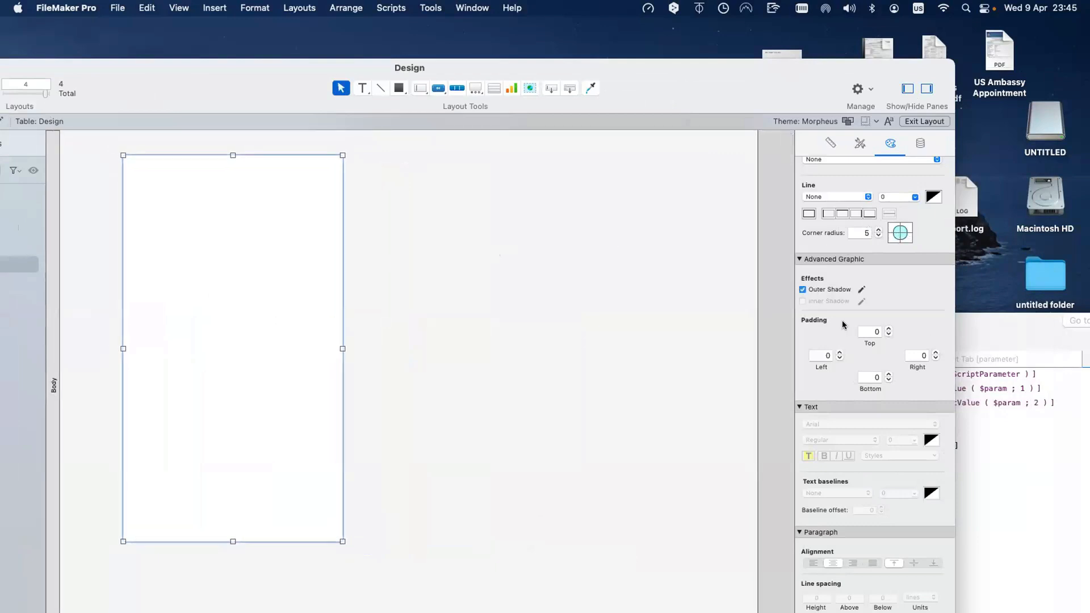
pyautogui.click(861, 290)
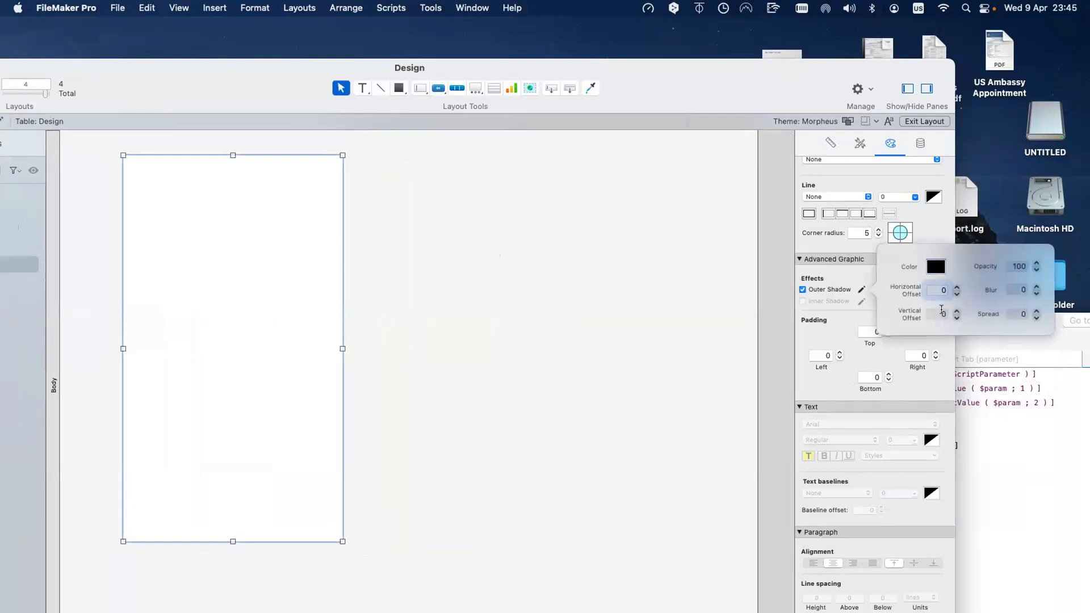
pyautogui.press('BackSpace')
pyautogui.write('1')
pyautogui.press('Tab')
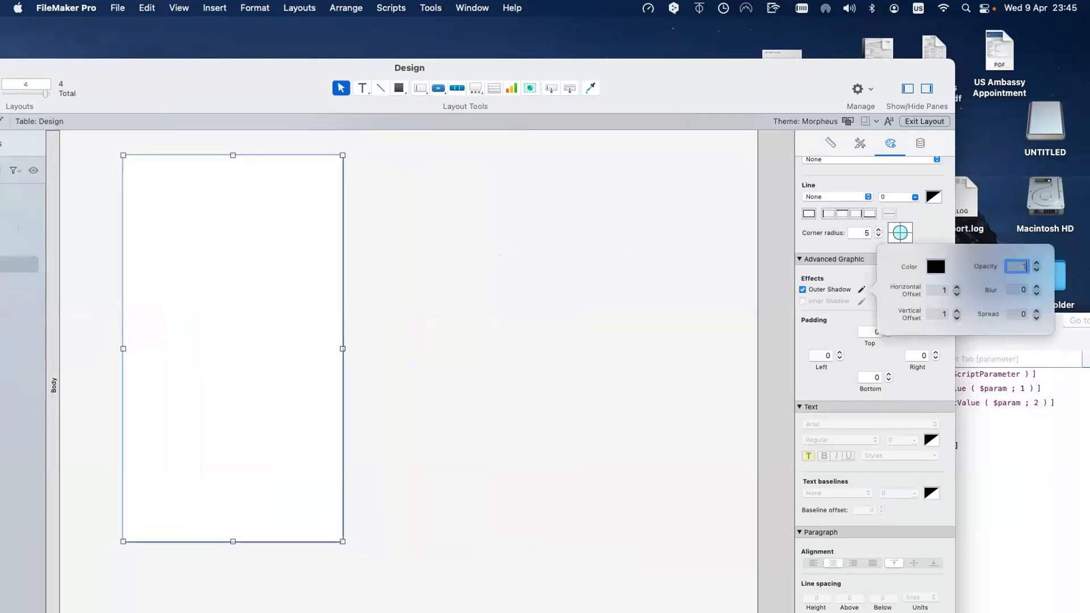
pyautogui.doubleClick(1016, 288)
pyautogui.write('6')
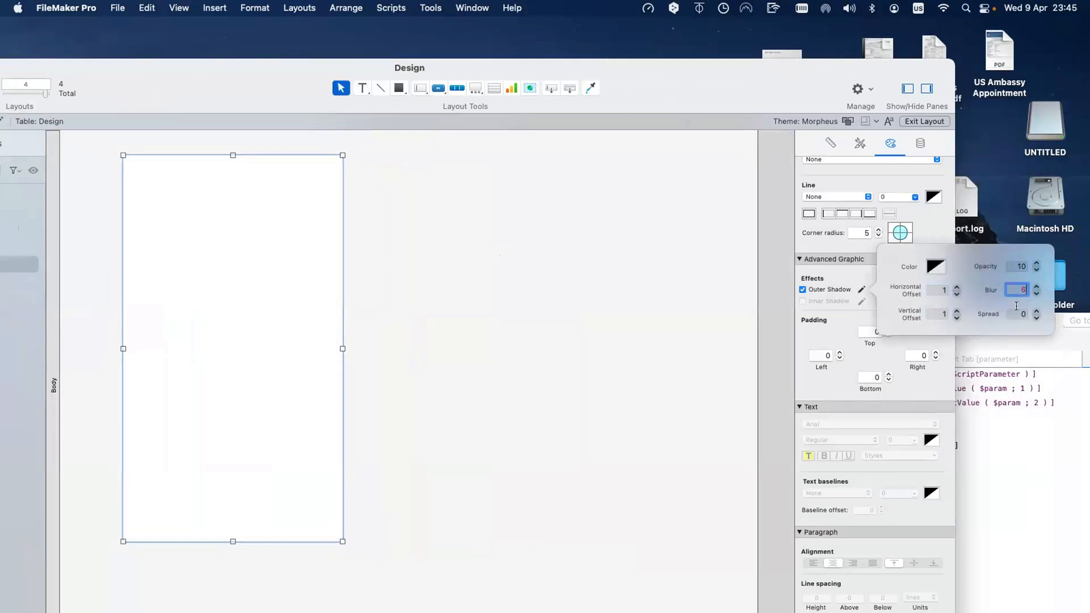
pyautogui.click(1018, 312)
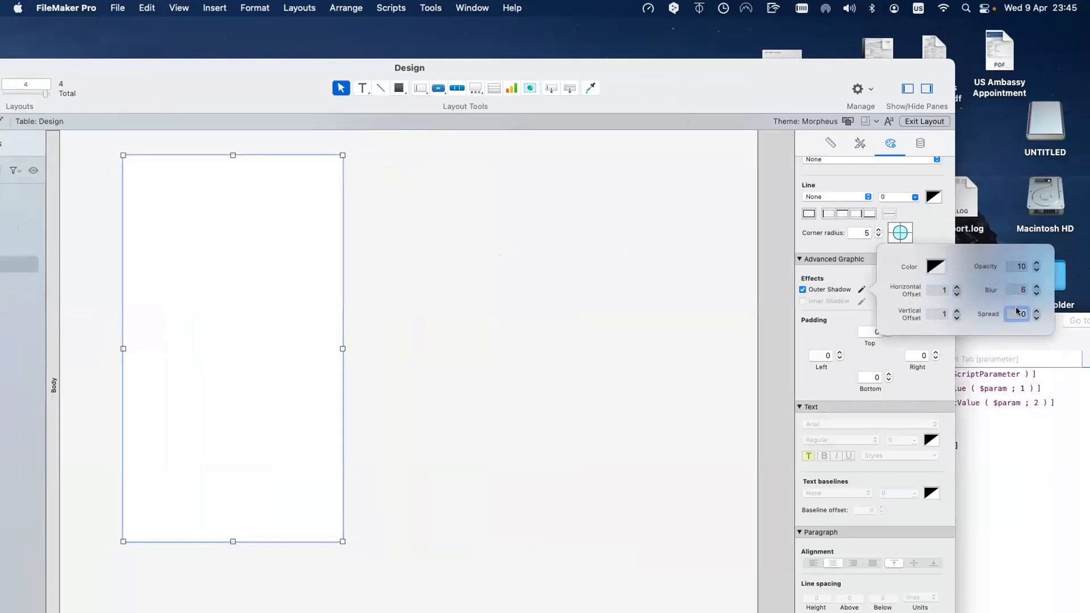
pyautogui.click(562, 285)
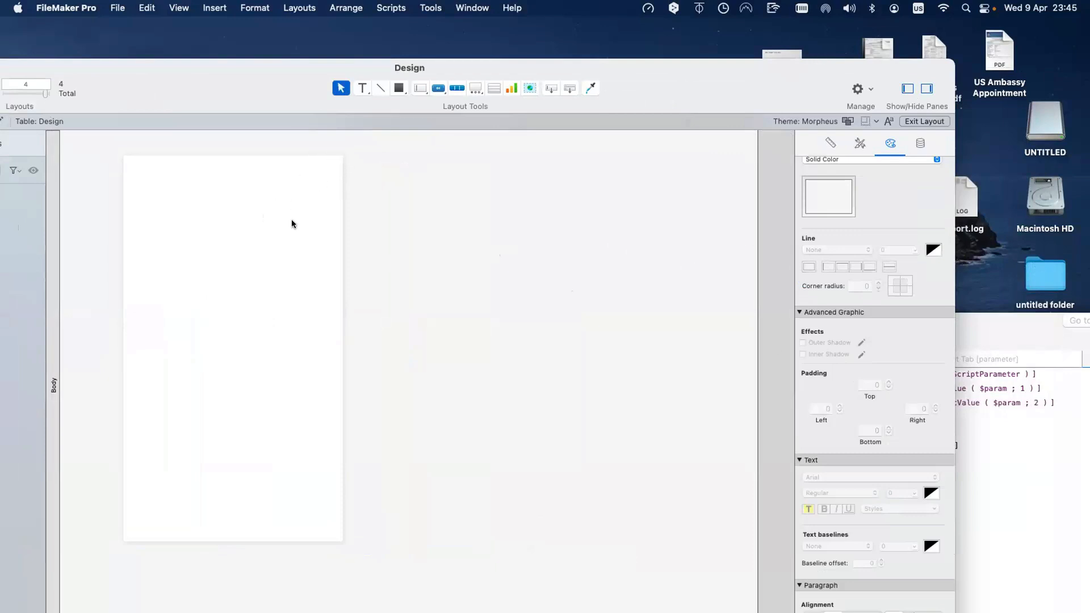
# Move the slide control slightly further right and down, and list its styleable parts
pyautogui.moveTo(291, 221); pyautogui.dragTo(325, 227)
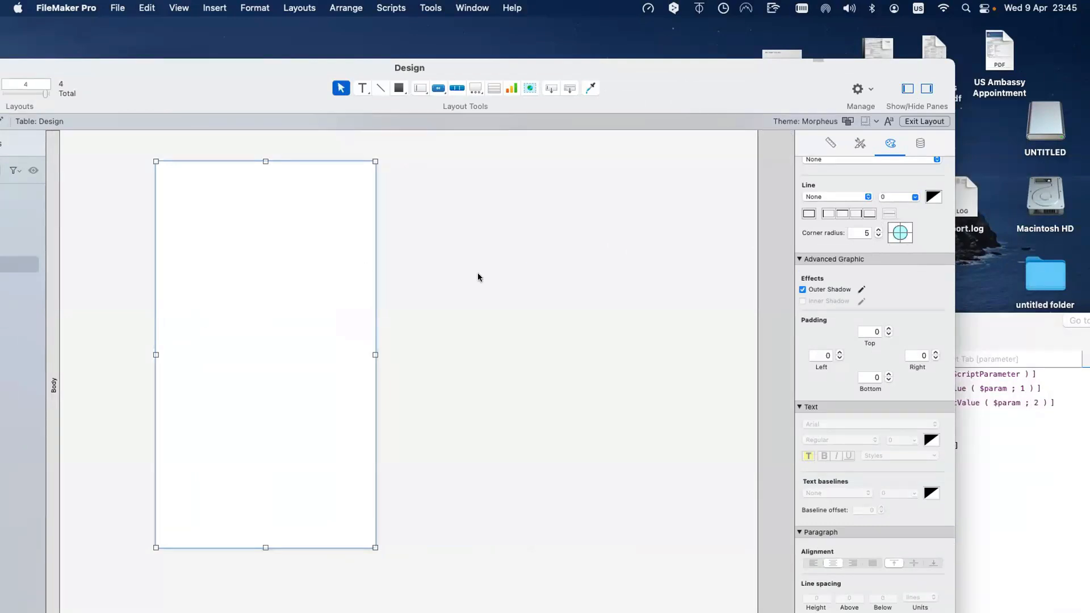
pyautogui.scroll(1, 697, 225)
pyautogui.scroll(5, 862, 240)
pyautogui.moveTo(730, 76); pyautogui.dragTo(709, 65)
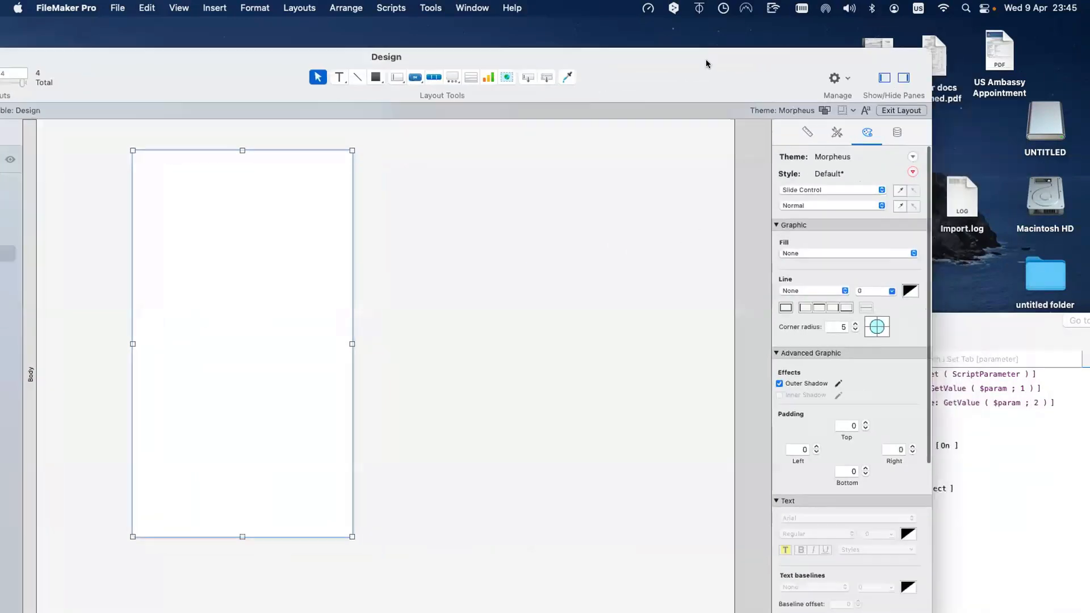
pyautogui.click(866, 190)
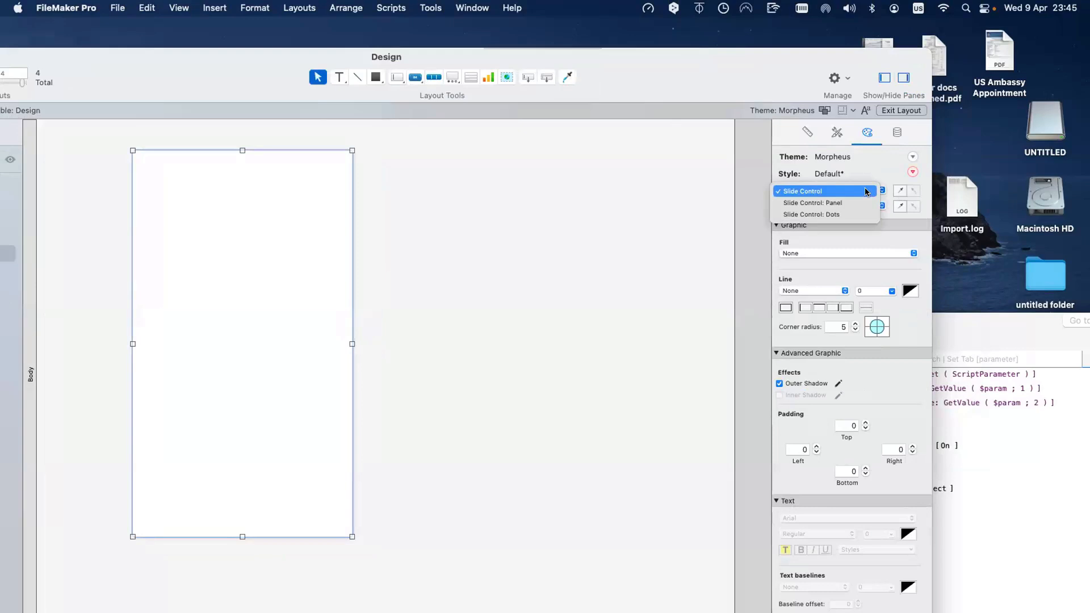
# Draw a sample button beside the slide control to check its styleable parts
pyautogui.click(415, 79)
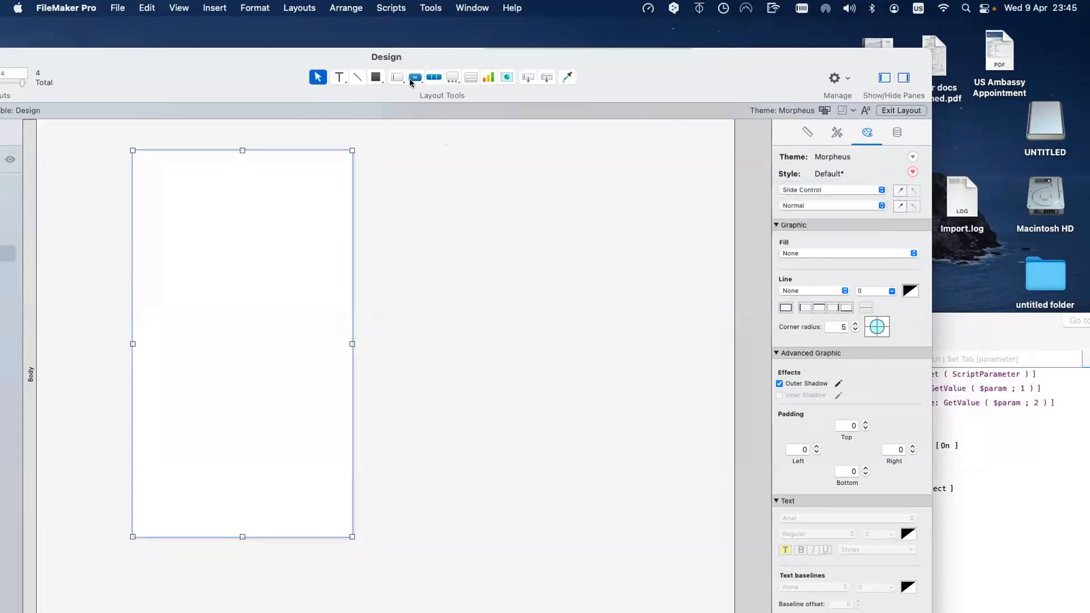
pyautogui.click(413, 78)
pyautogui.moveTo(417, 154)
pyautogui.mouseDown()
pyautogui.moveTo(551, 199)
pyautogui.moveTo(548, 190)
pyautogui.mouseUp()
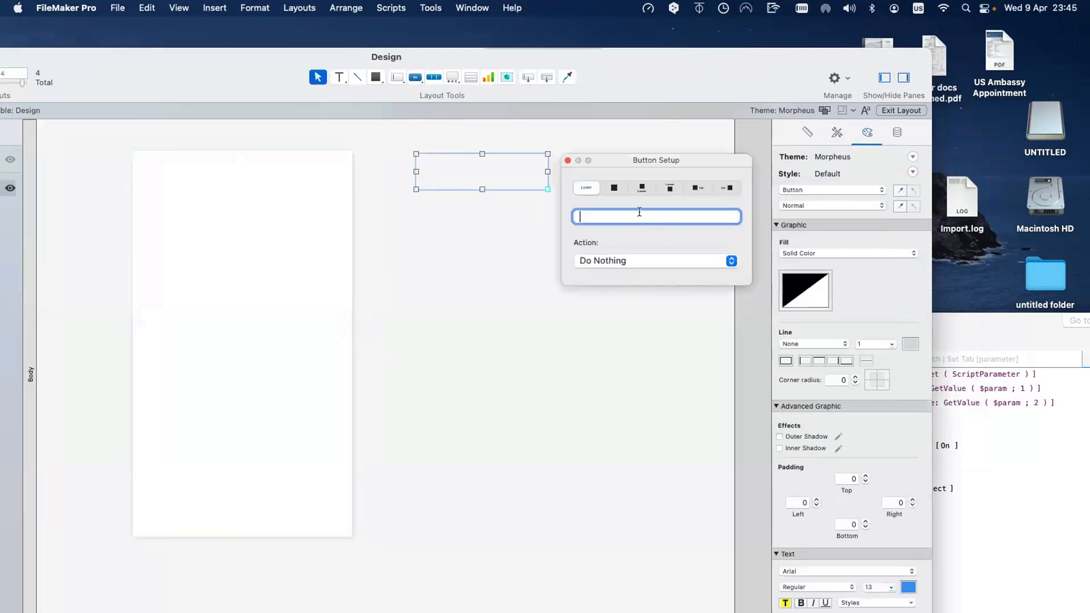
pyautogui.click(567, 157)
pyautogui.click(858, 191)
pyautogui.click(484, 180)
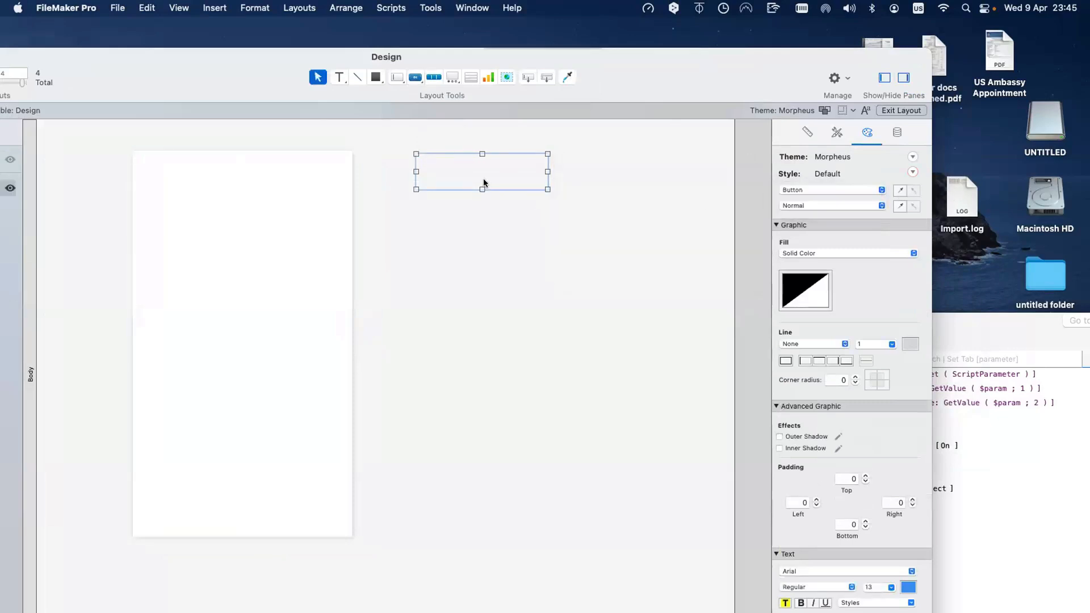
pyautogui.press('BackSpace')
# Draw a sample button bar, check its styleable parts such as Segment, and delete the sample objects
pyautogui.click(431, 76)
pyautogui.moveTo(416, 191); pyautogui.dragTo(566, 258)
pyautogui.click(801, 195)
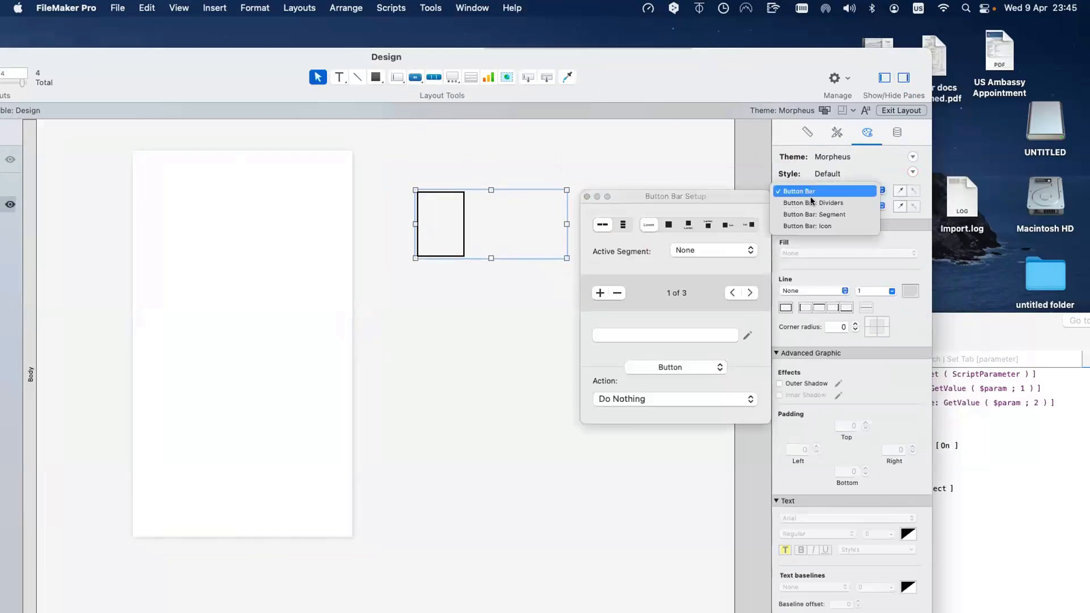
pyautogui.click(814, 214)
pyautogui.click(409, 137)
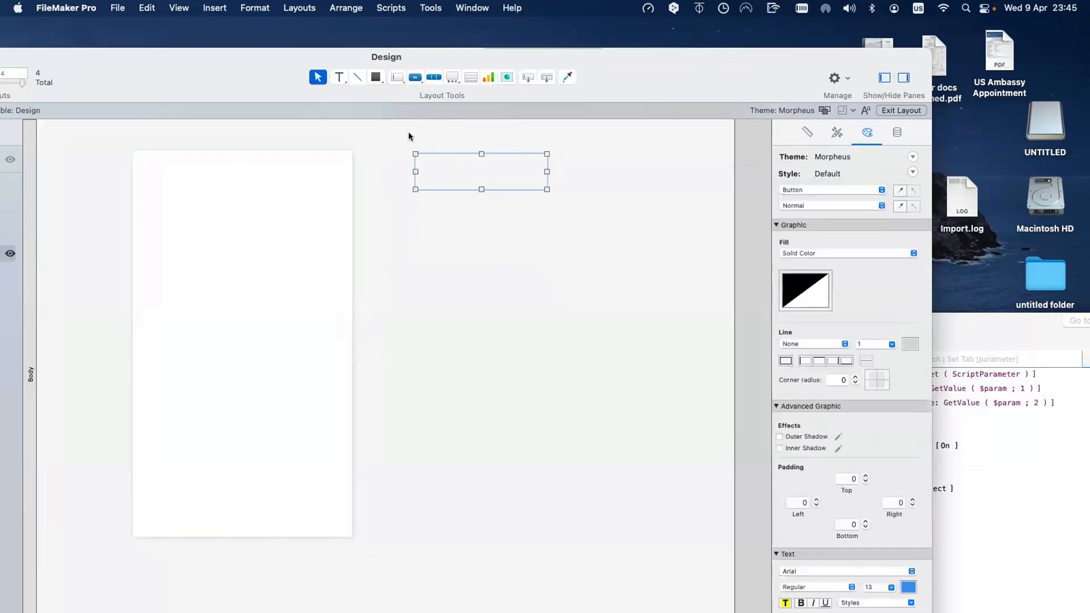
pyautogui.moveTo(409, 136); pyautogui.dragTo(575, 292)
pyautogui.press('Delete')
# Review the slide control's styleable parts and move the control slightly right and down in the body
pyautogui.click(288, 283)
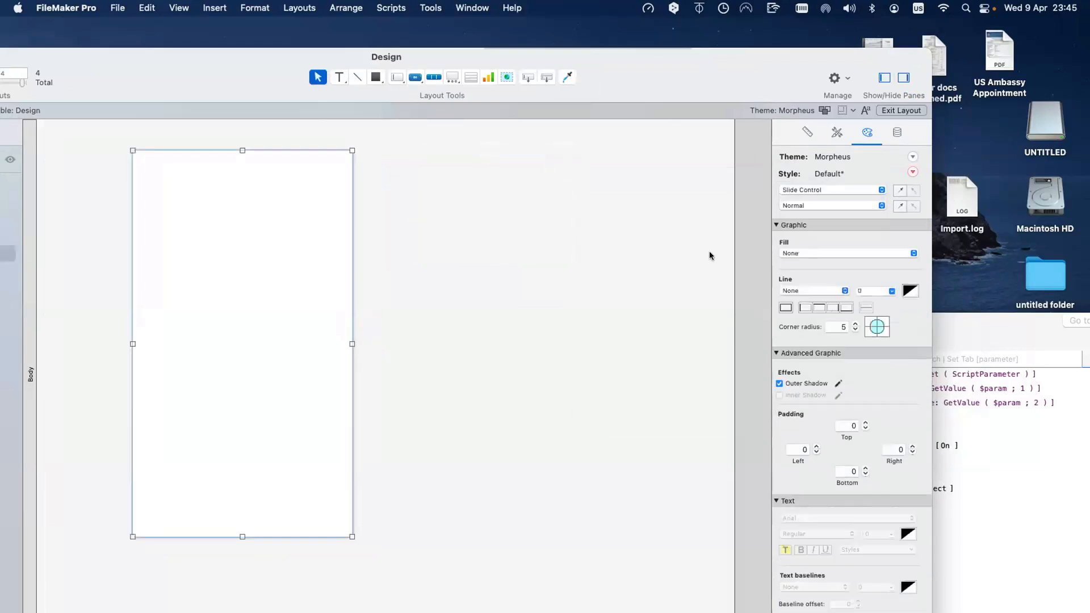
pyautogui.click(822, 192)
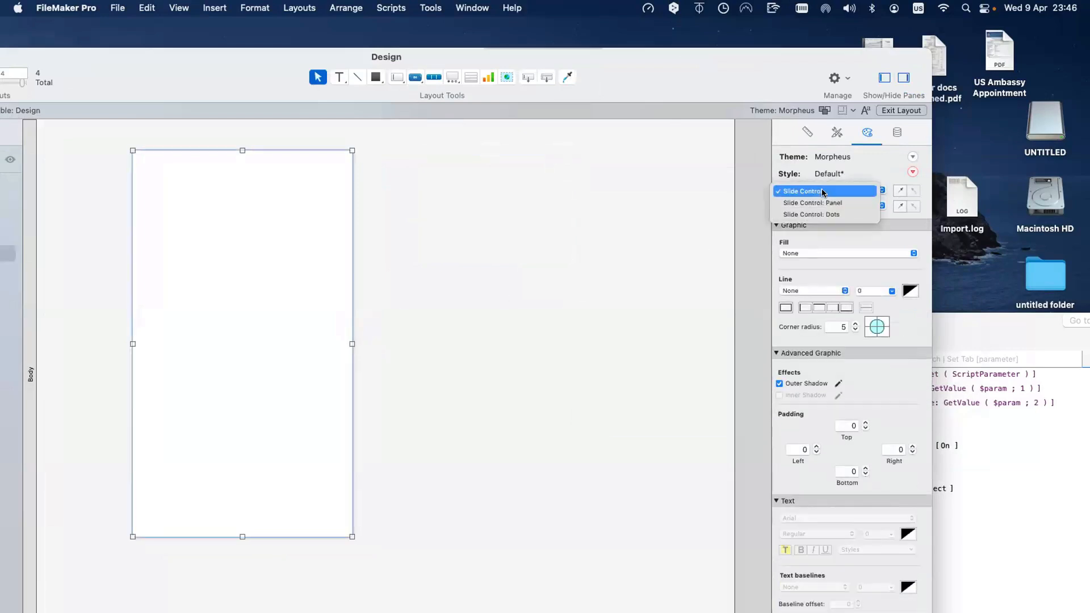
pyautogui.click(823, 192)
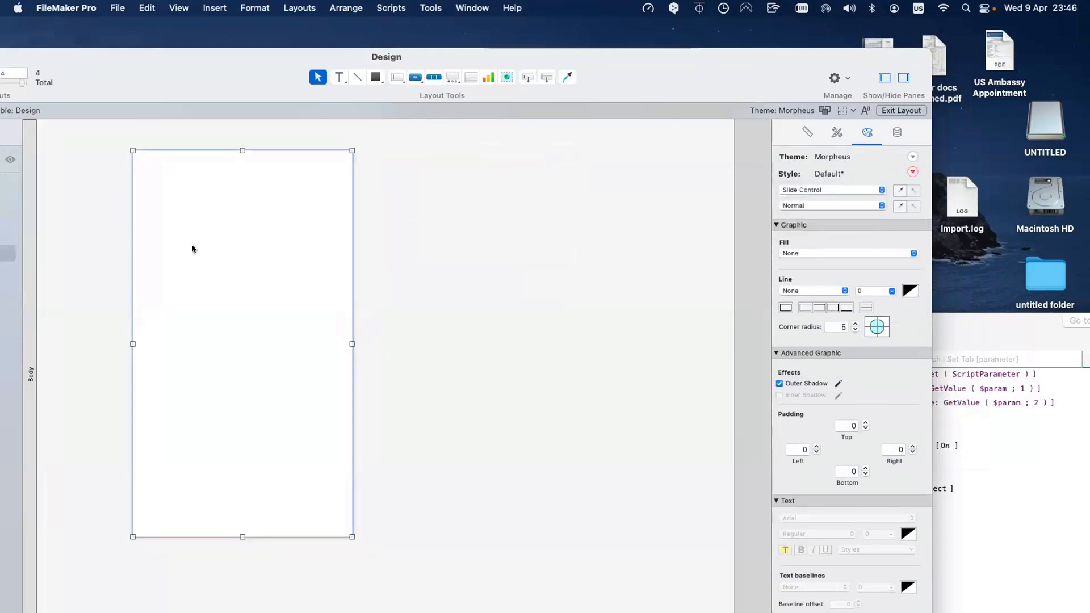
pyautogui.moveTo(231, 222); pyautogui.dragTo(279, 228)
pyautogui.moveTo(197, 96); pyautogui.dragTo(221, 127)
pyautogui.click(130, 190)
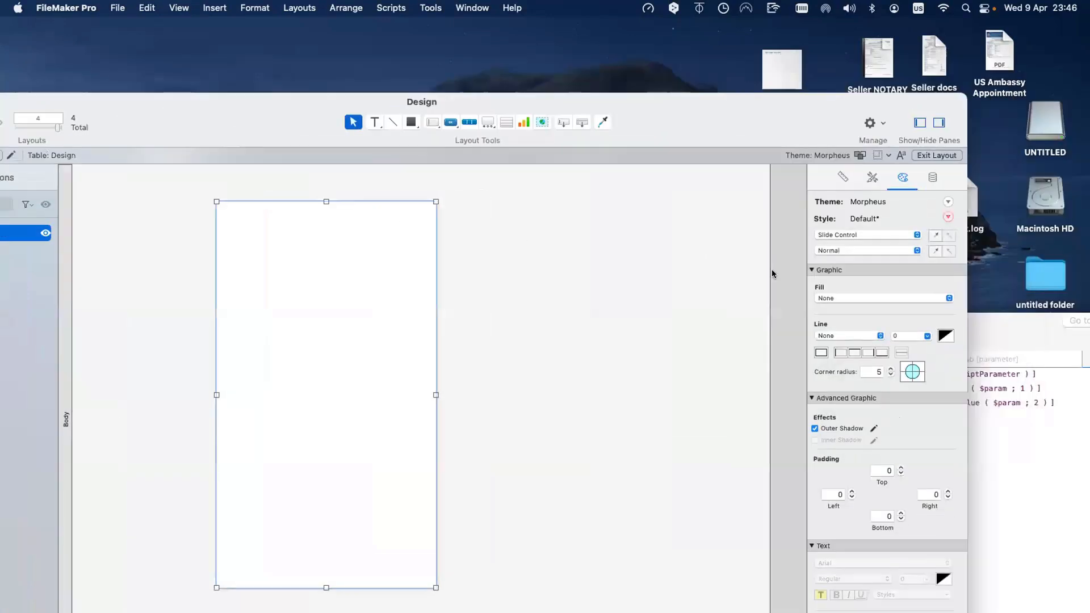
# Increase the corner radius of the Slide Control: Panel part so the panels are rounded too
pyautogui.click(887, 238)
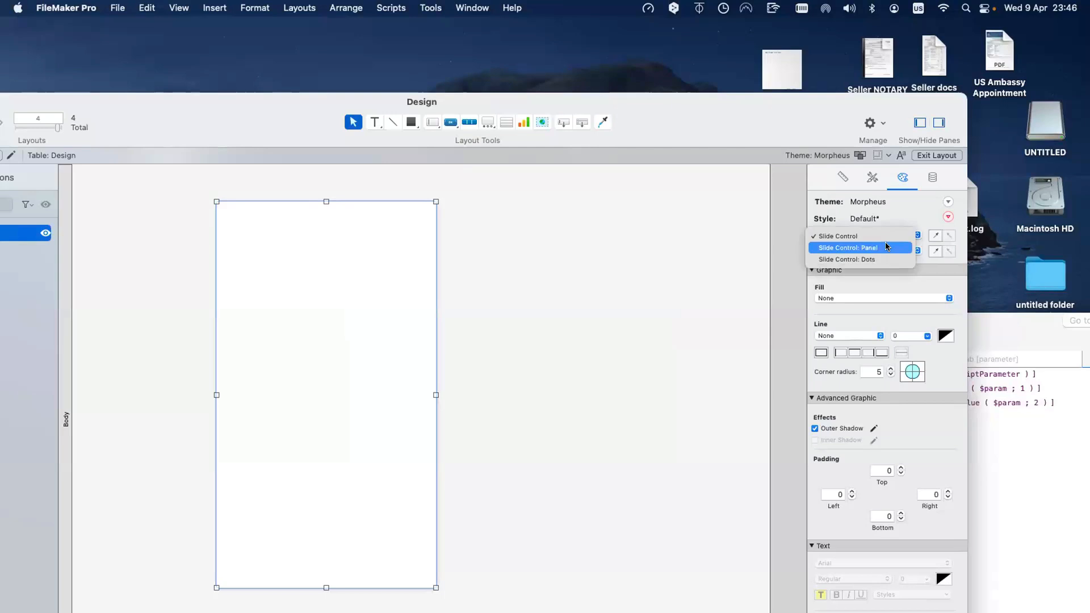
pyautogui.click(888, 246)
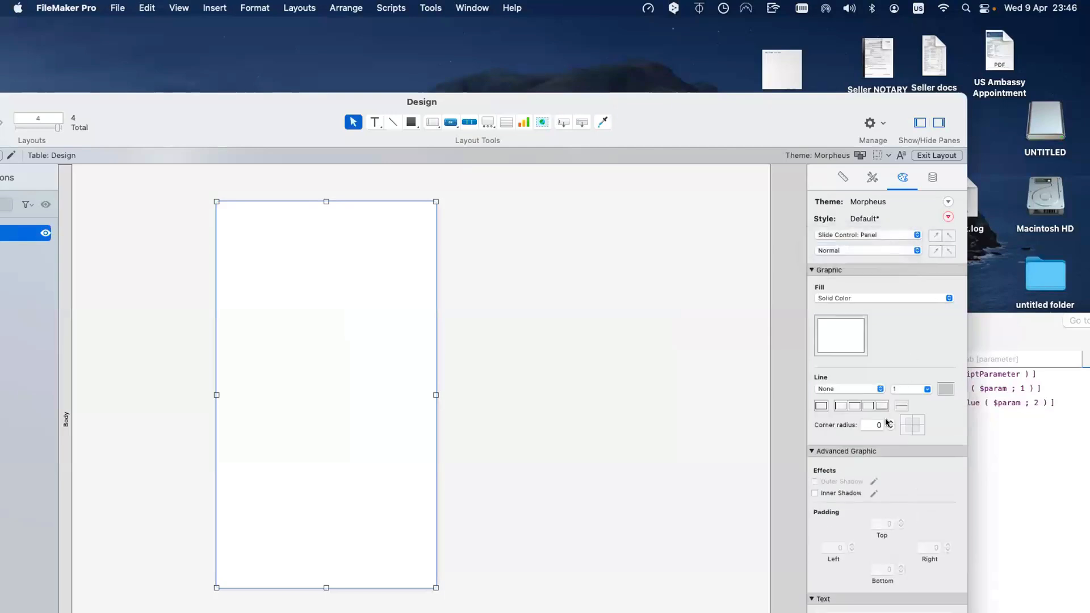
pyautogui.click(889, 422)
pyautogui.click(704, 340)
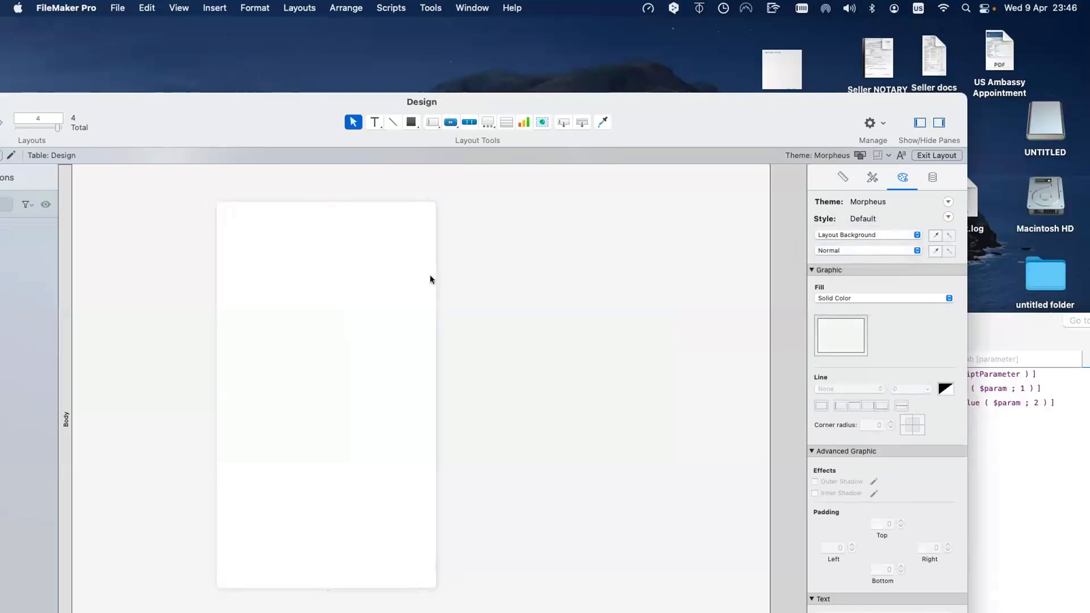
# Reposition the slide control further left in the layout body, checking its rounded corners
pyautogui.click(413, 256)
pyautogui.click(484, 285)
pyautogui.moveTo(424, 319); pyautogui.dragTo(460, 319)
pyautogui.click(494, 199)
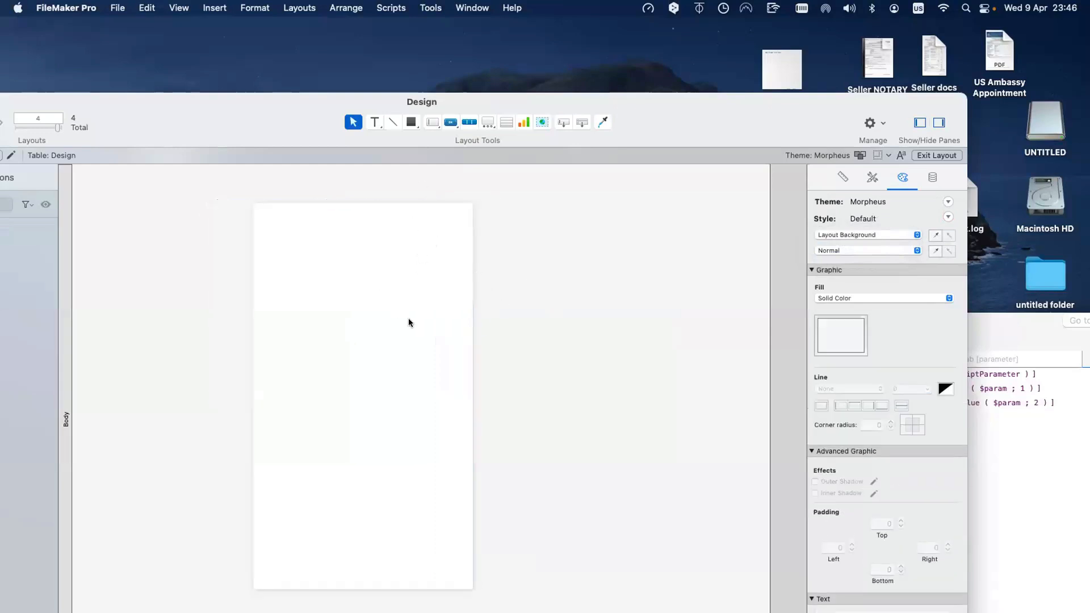
pyautogui.moveTo(347, 312); pyautogui.dragTo(279, 312)
# Open the slide control's setup to check its panels, and close it
pyautogui.doubleClick(353, 307)
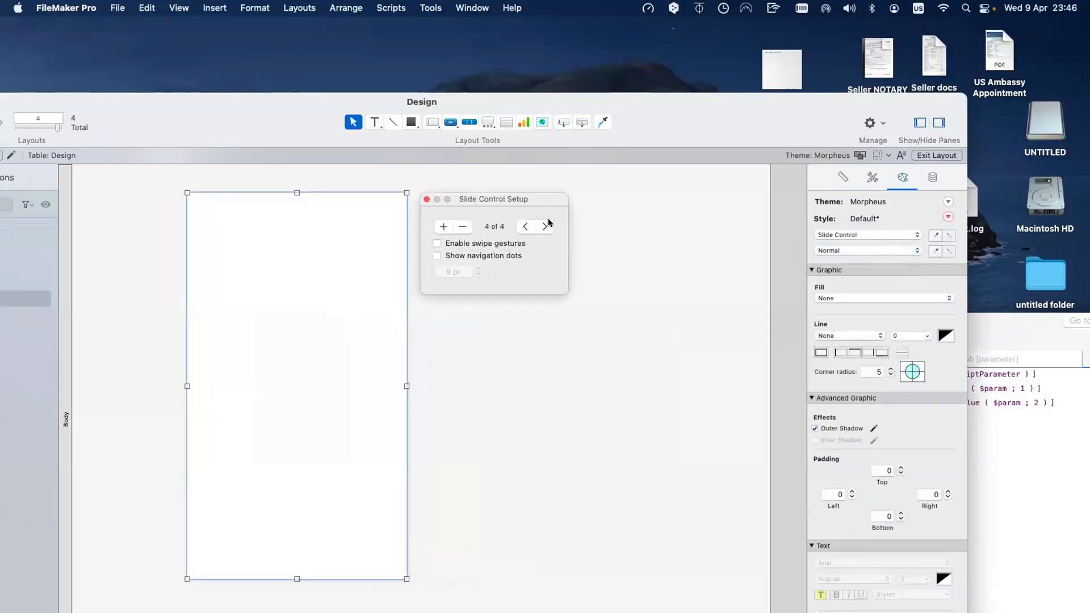
pyautogui.click(426, 199)
pyautogui.click(369, 238)
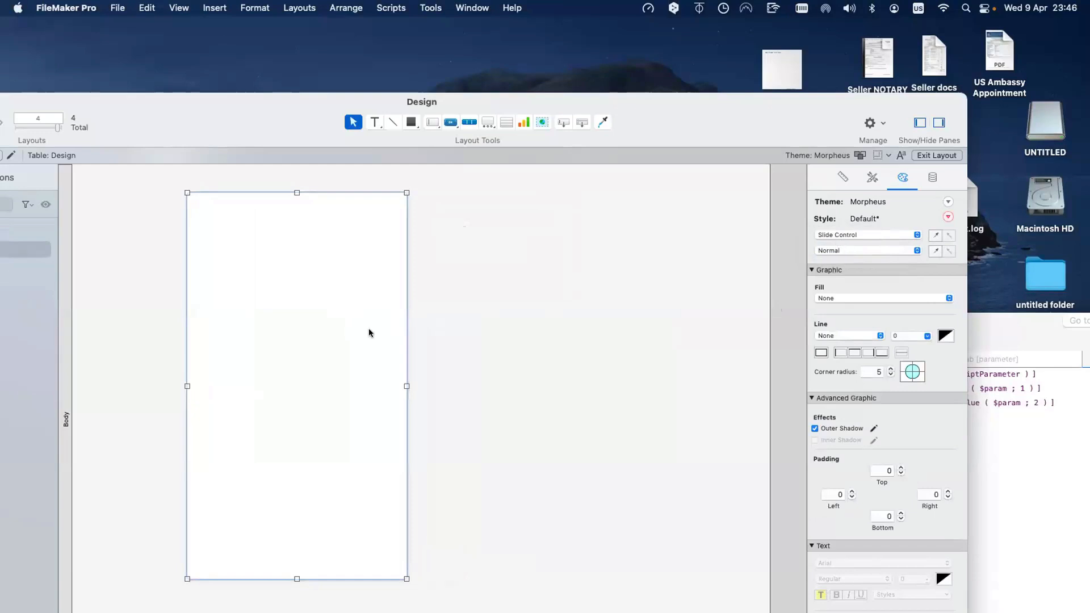
pyautogui.click(343, 310)
# Draw a sample chart beside the slide control, look through its setup sections, and delete the chart
pyautogui.click(451, 123)
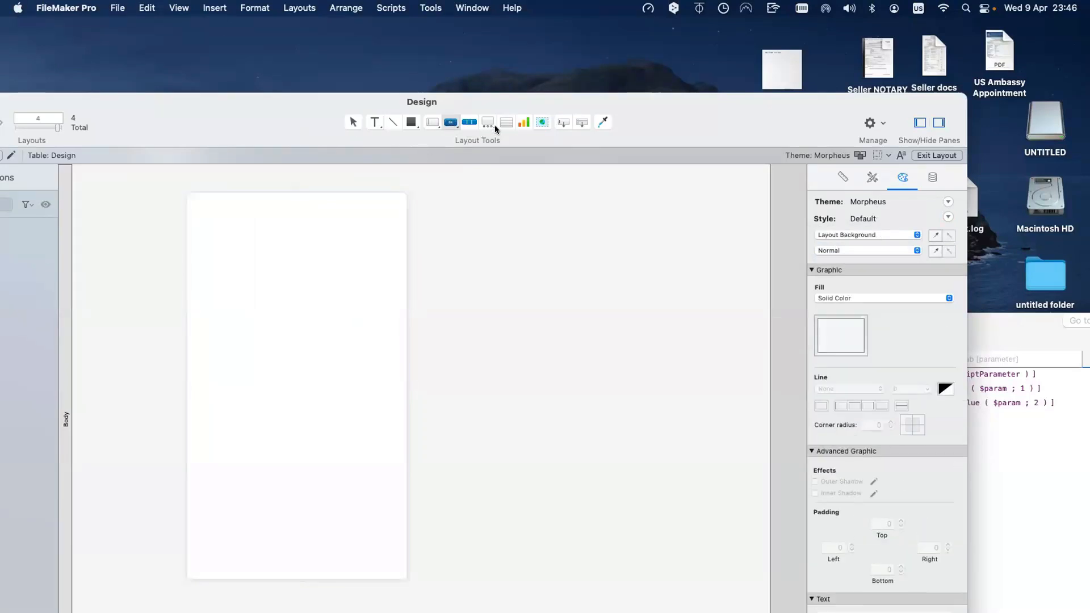
pyautogui.press('Escape')
pyautogui.click(524, 122)
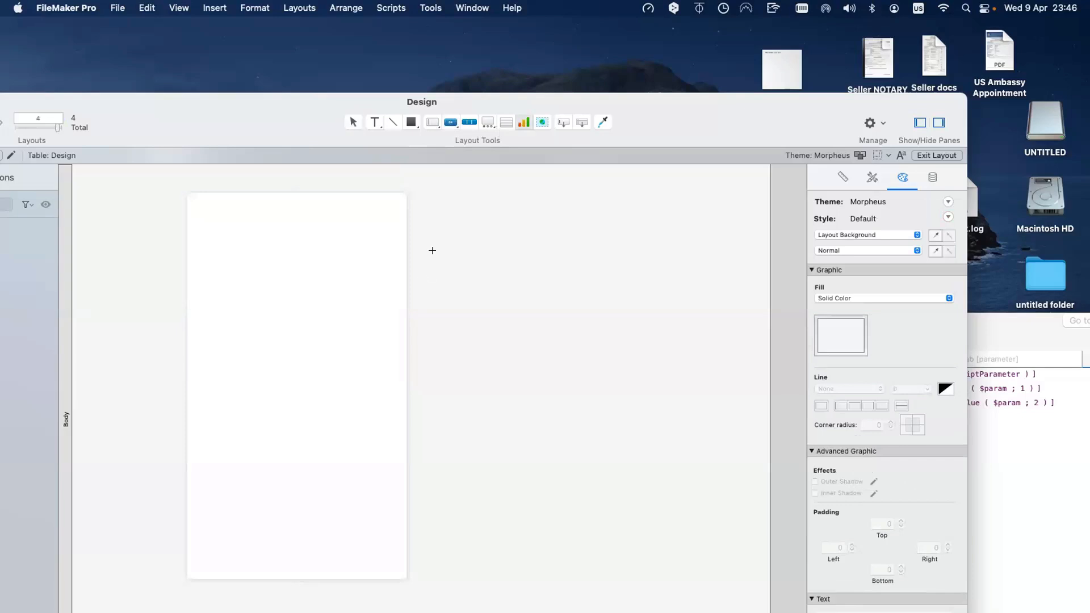
pyautogui.moveTo(436, 253); pyautogui.dragTo(633, 429)
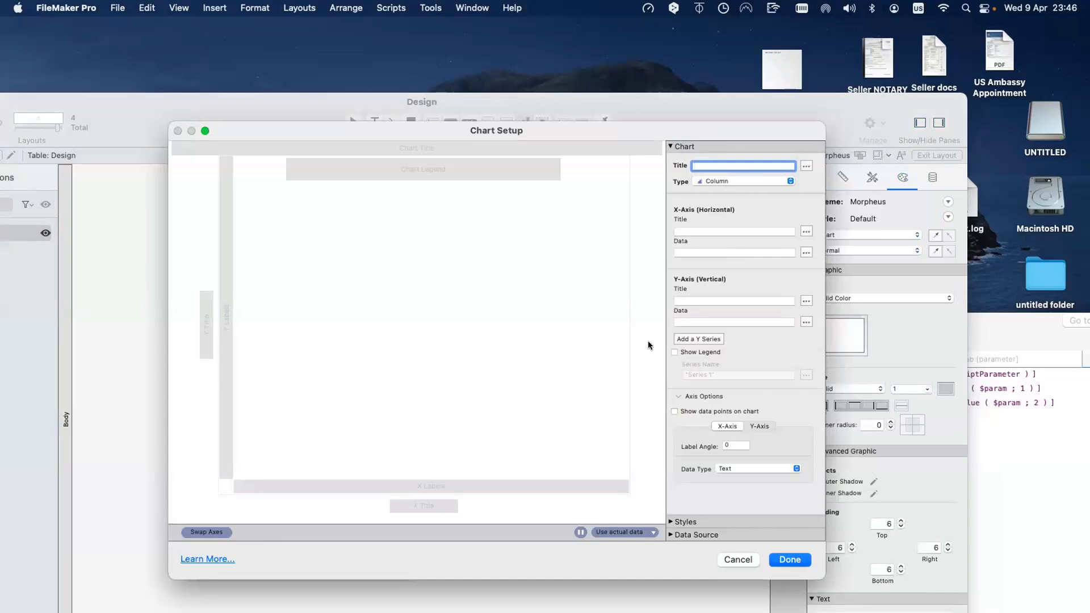
pyautogui.moveTo(563, 131); pyautogui.dragTo(755, 233)
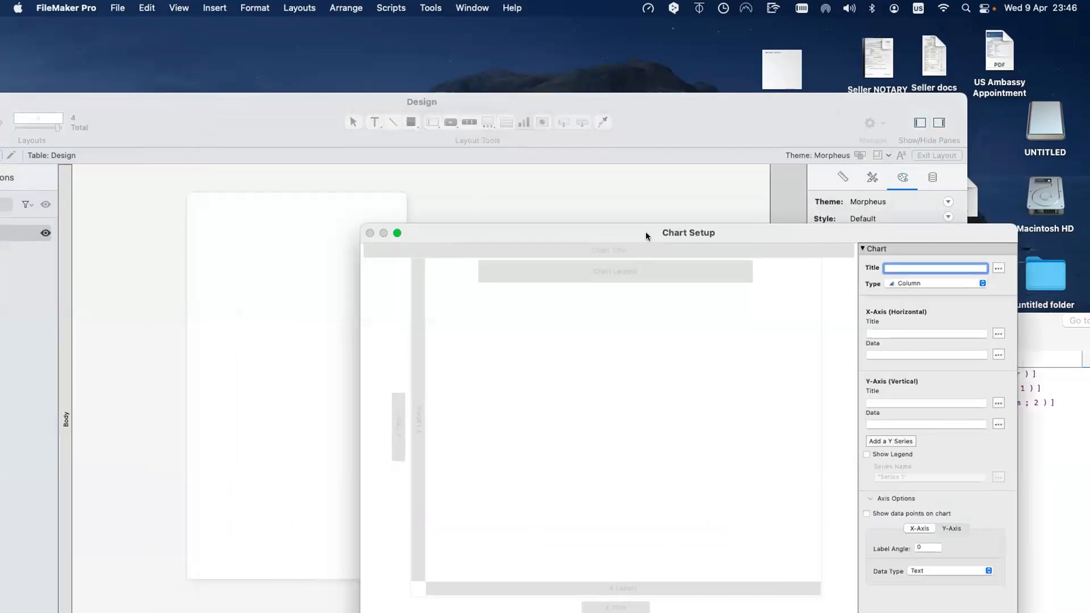
pyautogui.moveTo(646, 231); pyautogui.dragTo(417, 164)
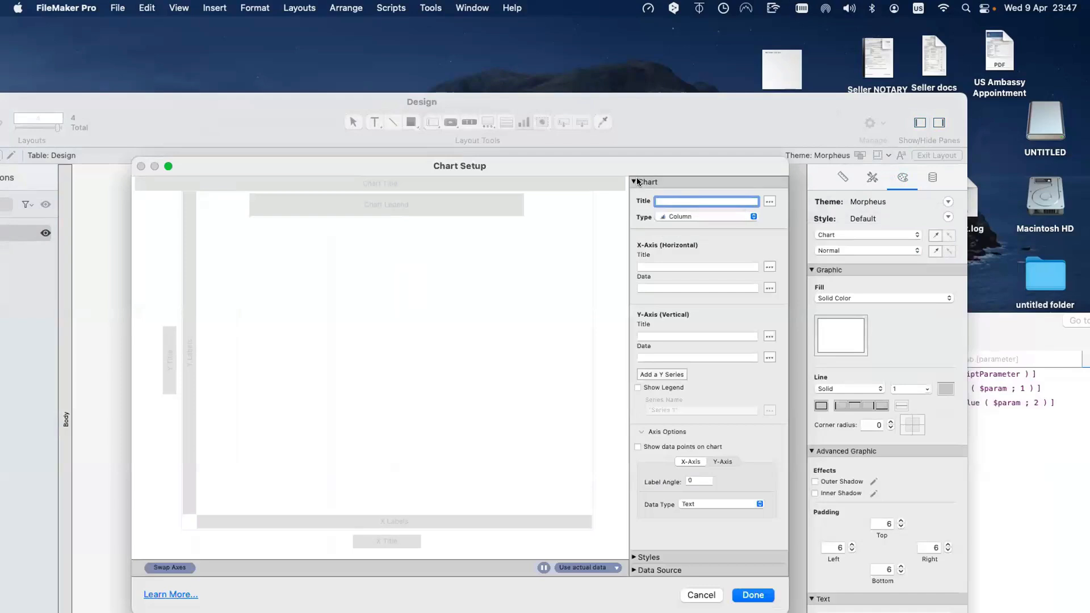
pyautogui.click(666, 569)
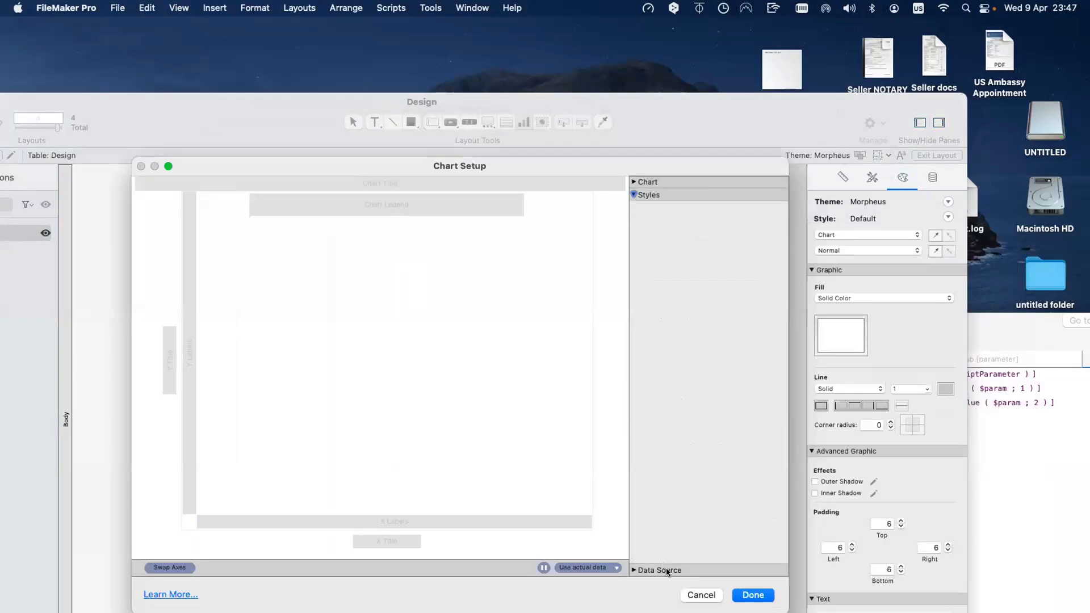
pyautogui.press('Escape')
pyautogui.press('Delete')
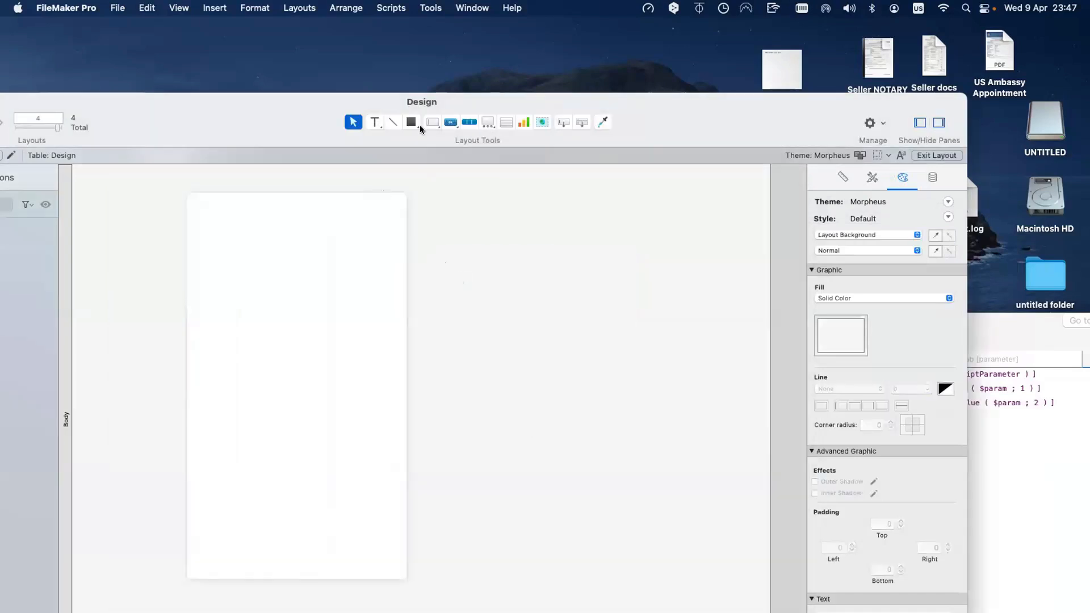
# Draw a button beside the slide control, label it "Tab 1" and have its icon follow the label
pyautogui.click(451, 122)
pyautogui.moveTo(466, 205); pyautogui.dragTo(658, 228)
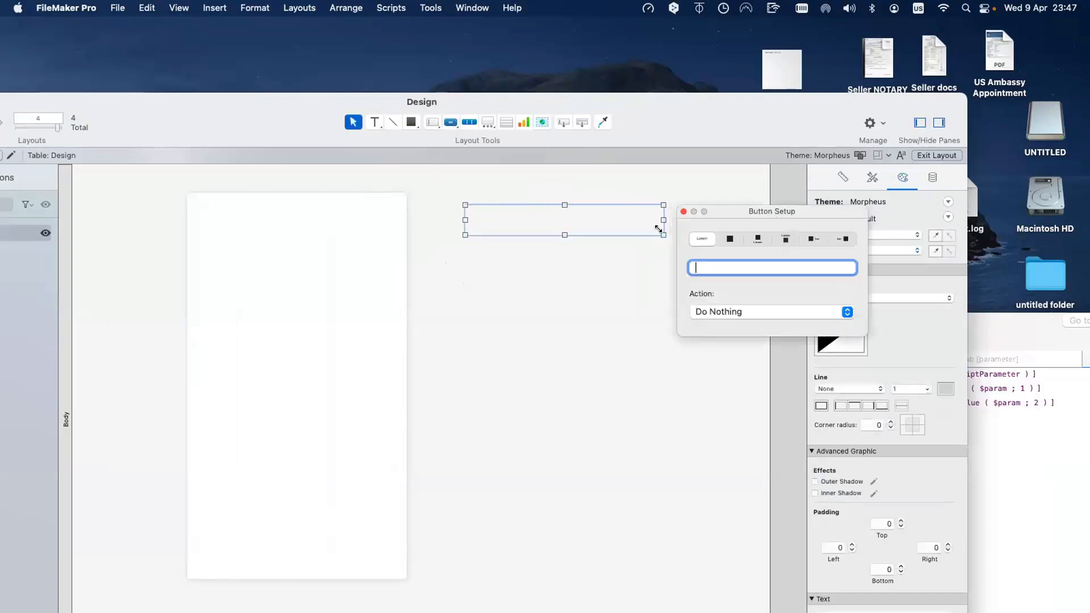
pyautogui.write('Tab 1')
pyautogui.click(840, 239)
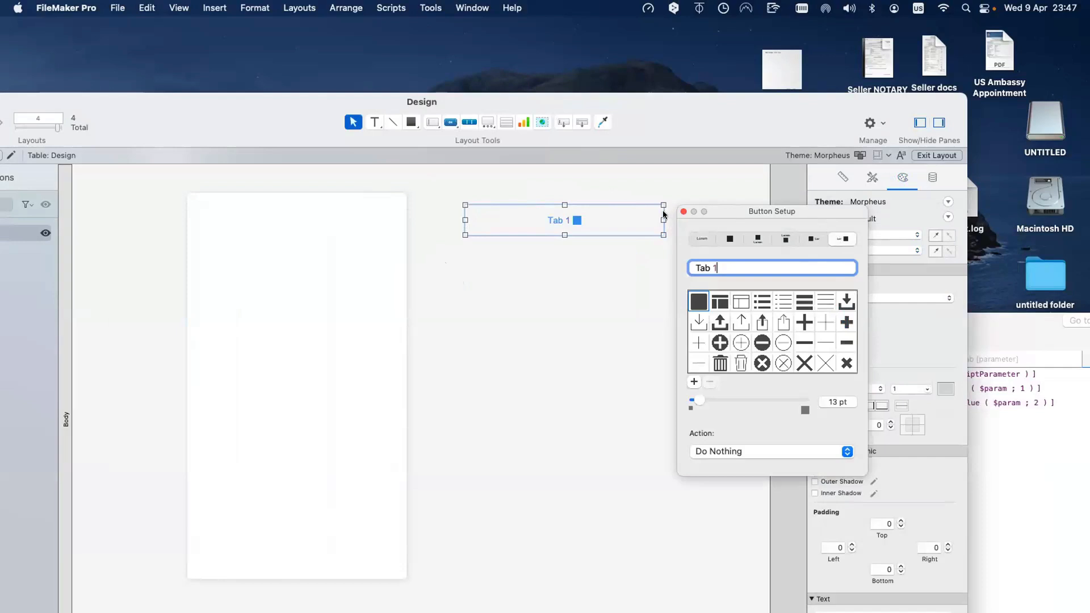
# Choose the bold right-pointing chevron as the Tab 1 button's icon and finish the button setup
pyautogui.moveTo(815, 212); pyautogui.dragTo(679, 212)
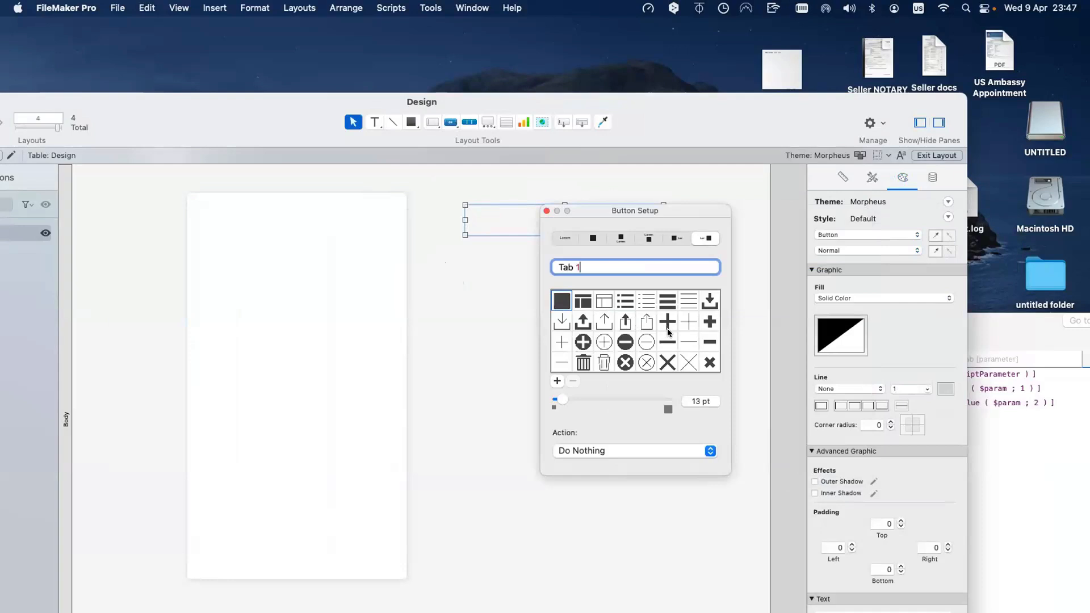
pyautogui.scroll(-3, 668, 345)
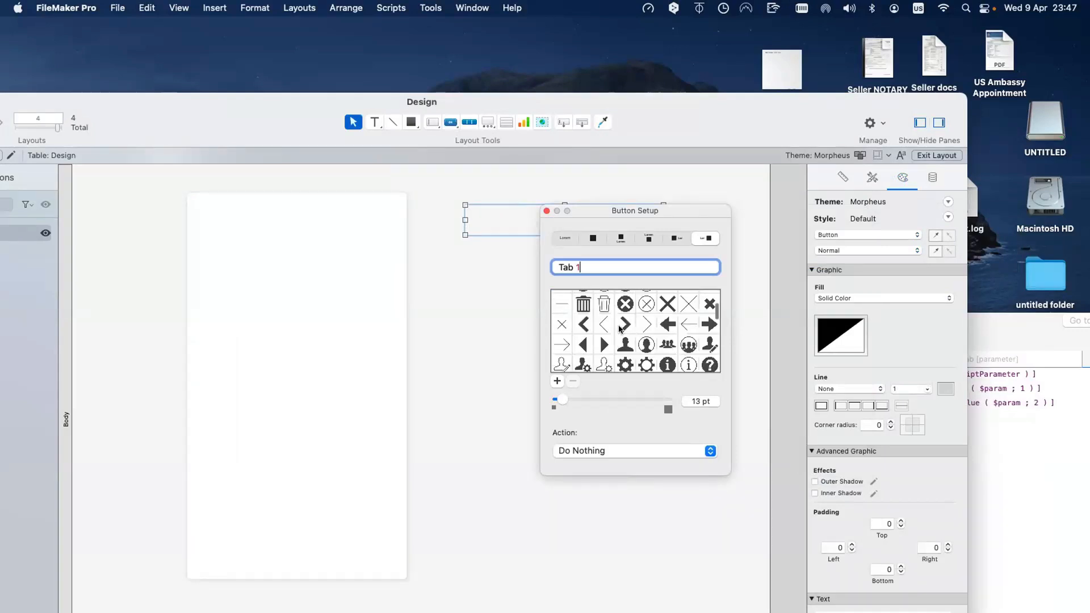
pyautogui.click(625, 324)
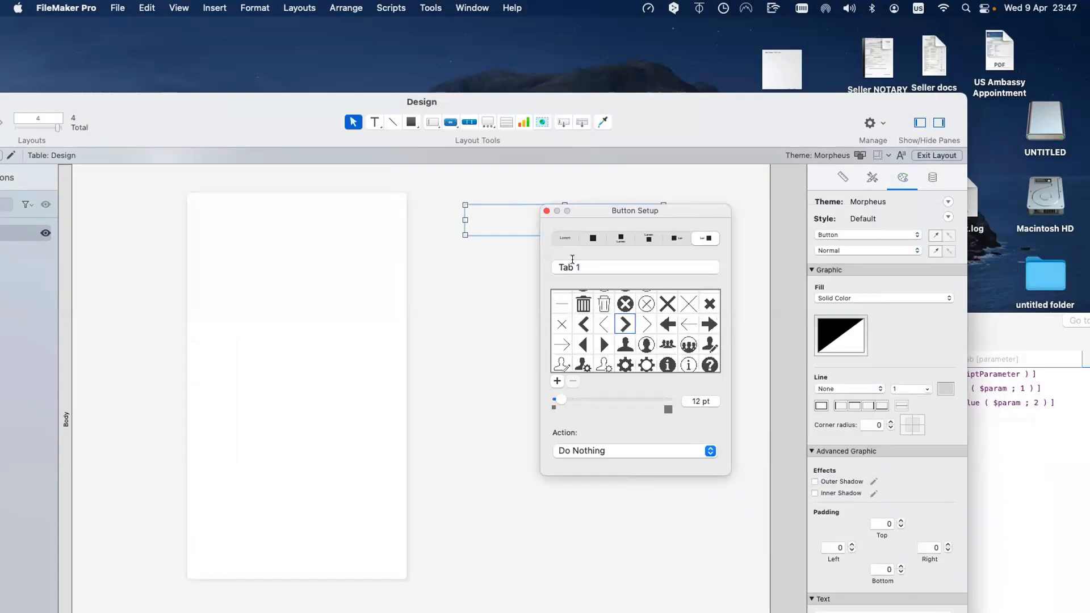
pyautogui.click(546, 211)
pyautogui.click(536, 289)
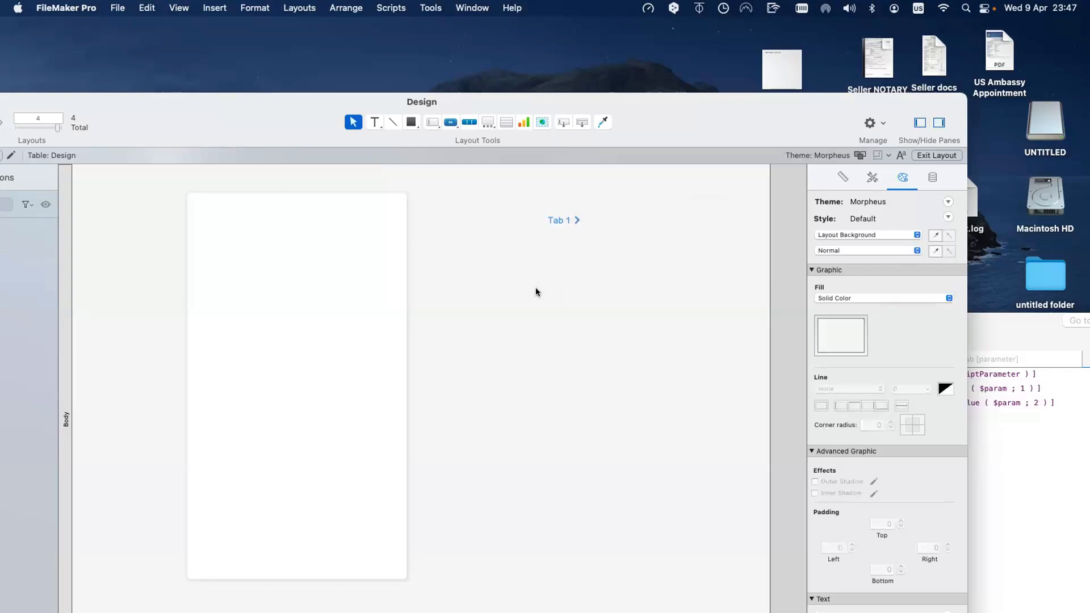
# Place the Tab 1 button along the slide control's upper edge and stretch it to the control's full width
pyautogui.click(559, 219)
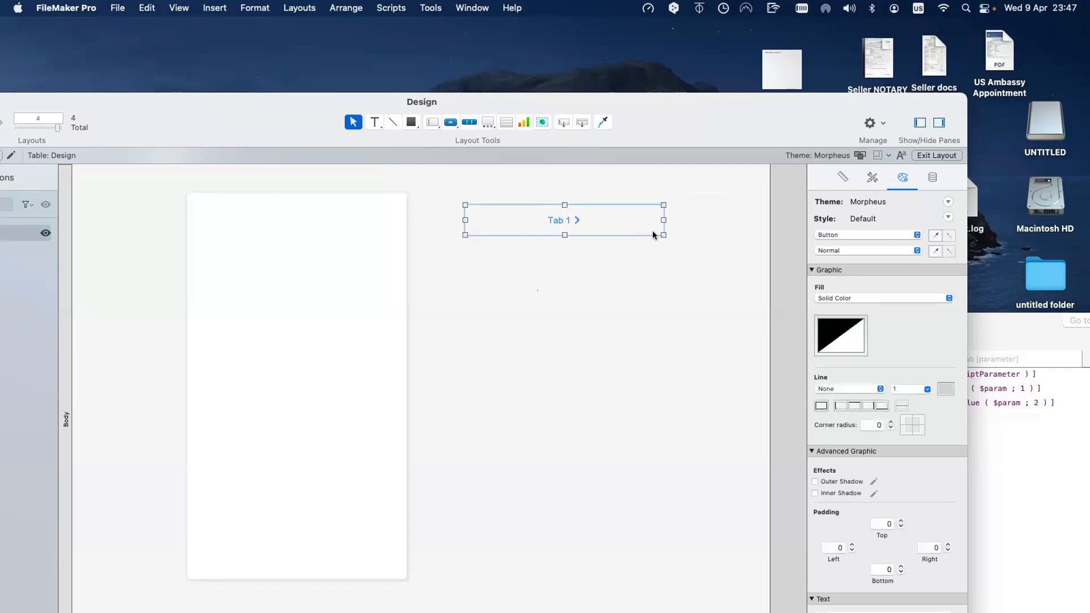
pyautogui.moveTo(660, 229); pyautogui.dragTo(328, 221)
pyautogui.click(414, 224)
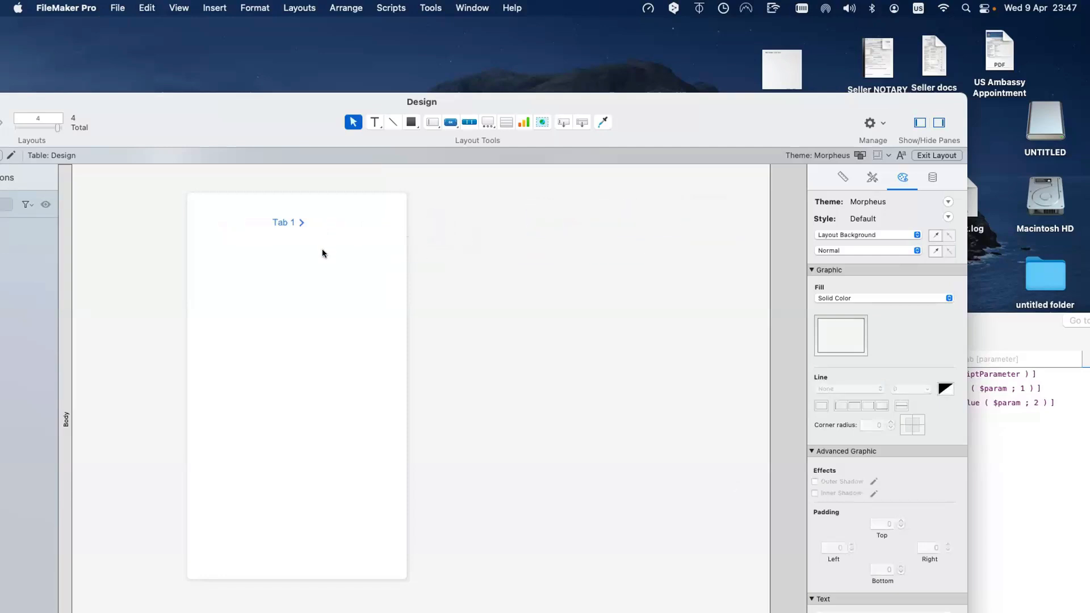
pyautogui.doubleClick(322, 249)
pyautogui.click(297, 219)
pyautogui.moveTo(297, 220); pyautogui.dragTo(274, 203)
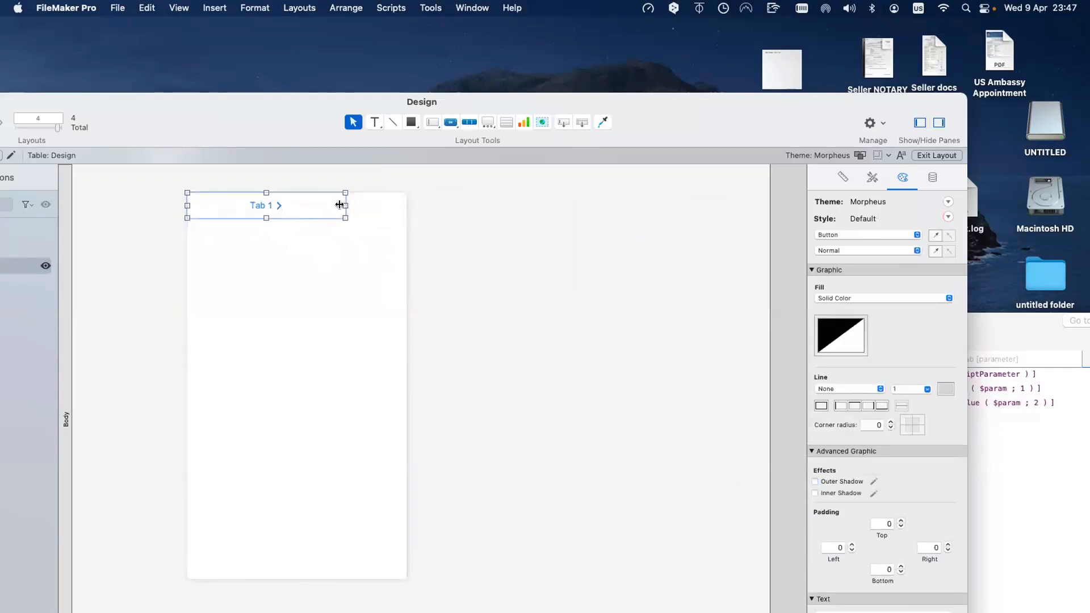
pyautogui.moveTo(340, 205); pyautogui.dragTo(405, 211)
pyautogui.click(471, 310)
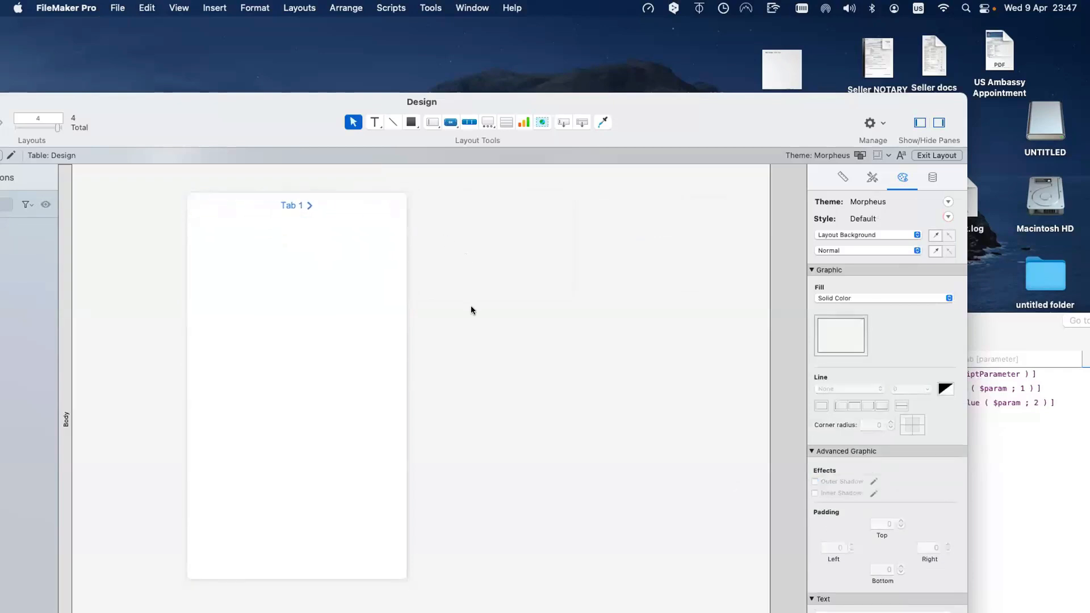
# Left-align the Tab 1 button's text so the label and chevron sit at opposite ends
pyautogui.click(325, 202)
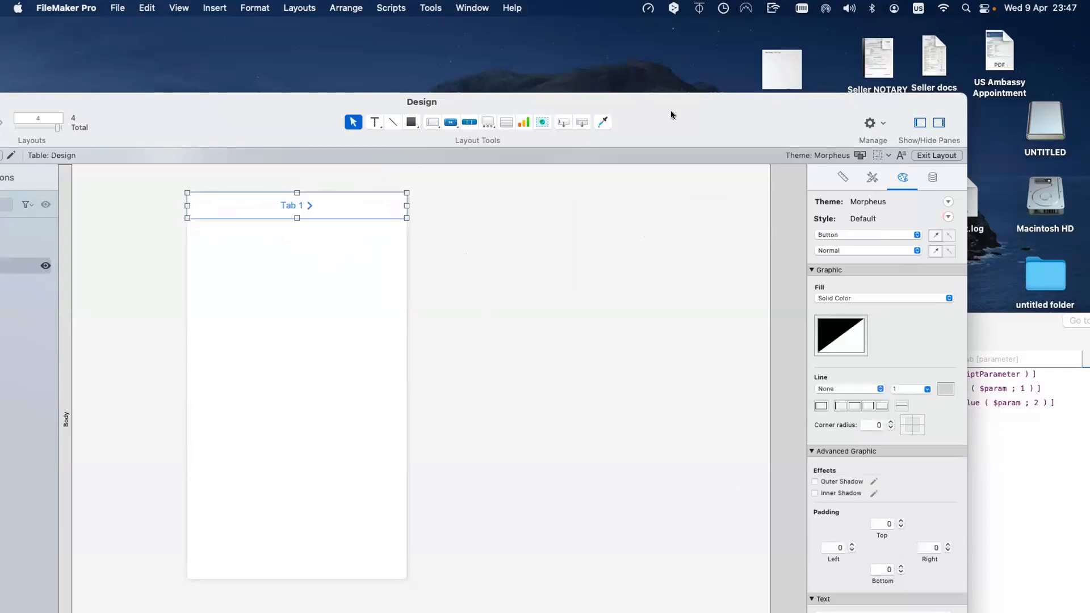
pyautogui.moveTo(689, 108); pyautogui.dragTo(682, 89)
pyautogui.scroll(-5, 730, 444)
pyautogui.scroll(5, 732, 443)
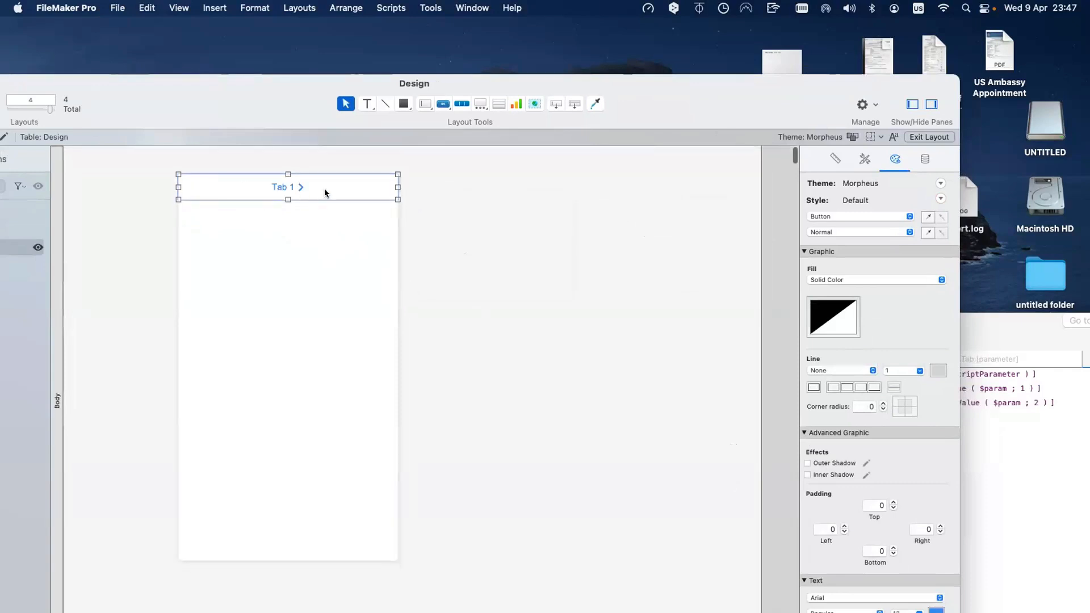
pyautogui.scroll(-8, 880, 241)
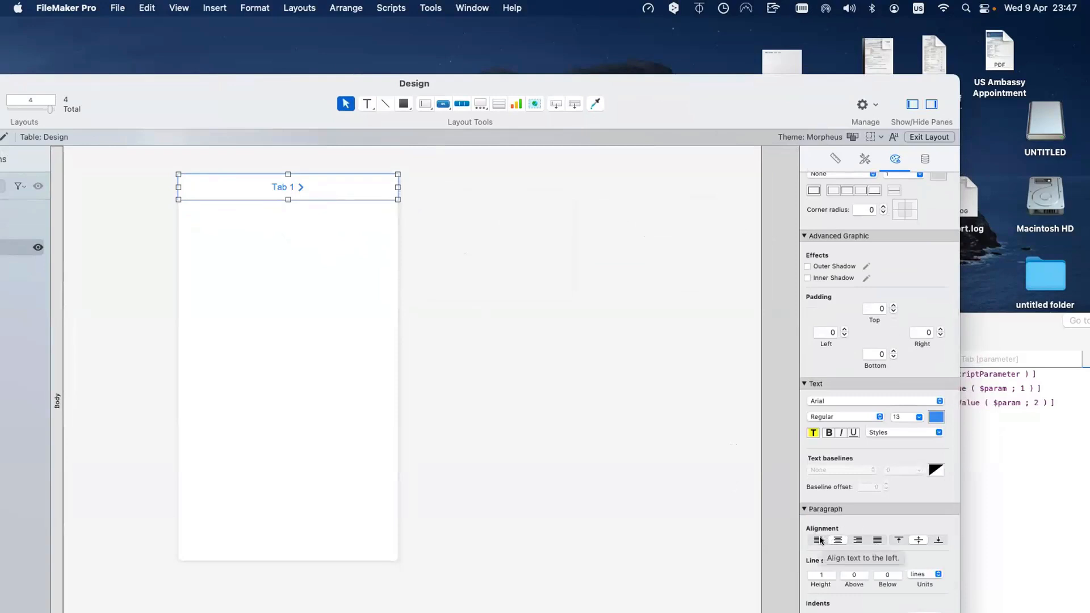
pyautogui.click(820, 541)
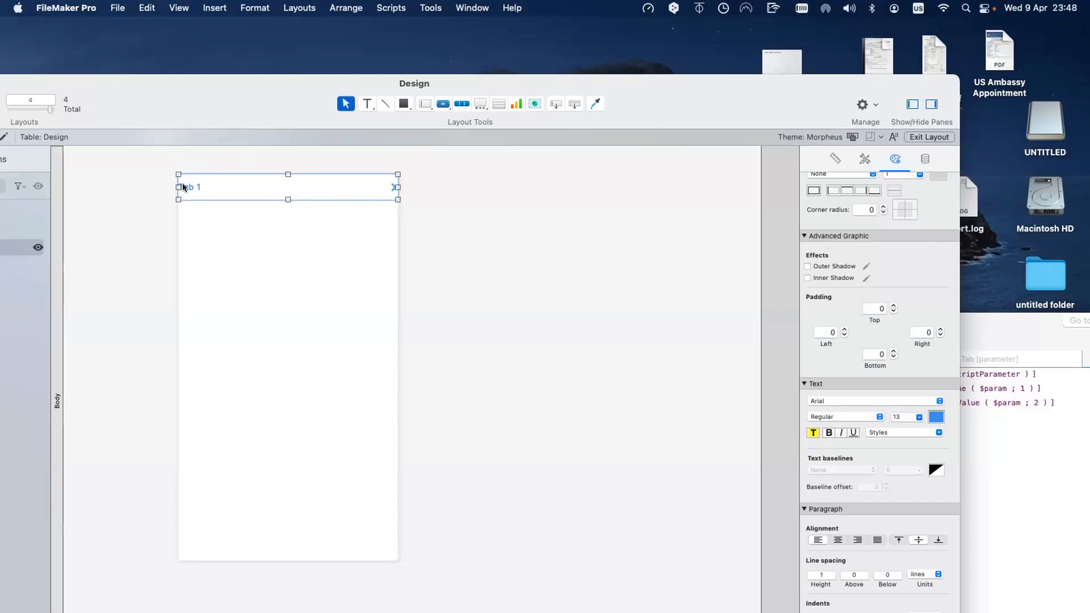
pyautogui.hscroll(1, 183, 184)
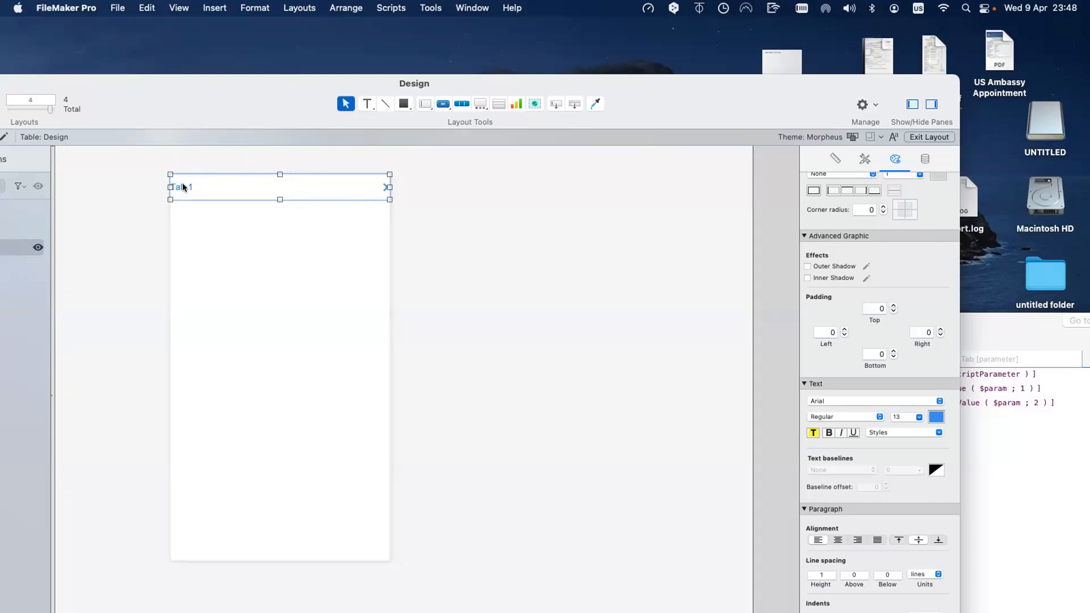
pyautogui.hscroll(-1, 182, 184)
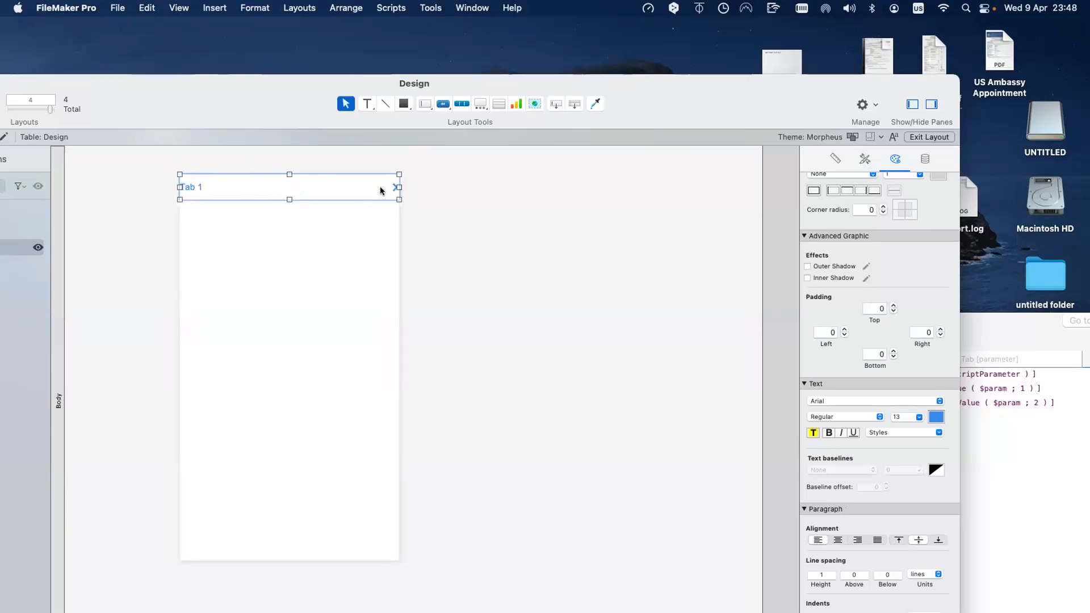
# Try the centre, right and full text alignments on the Tab 1 button and return to left alignment
pyautogui.click(838, 540)
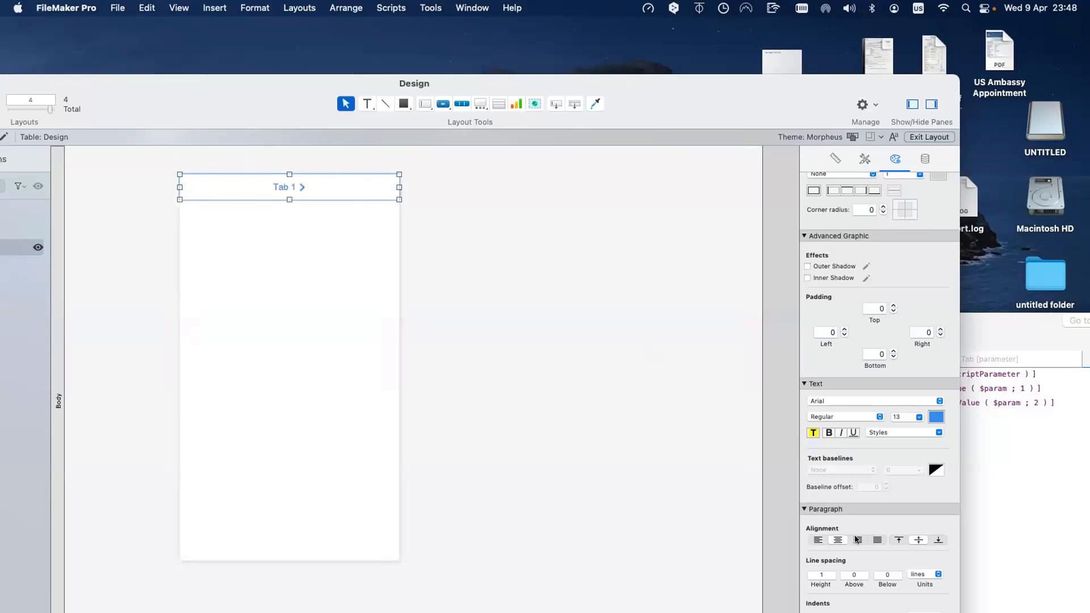
pyautogui.click(857, 540)
pyautogui.click(878, 539)
pyautogui.click(819, 540)
# Set the Tab 1 button's left and right padding to 10
pyautogui.click(824, 333)
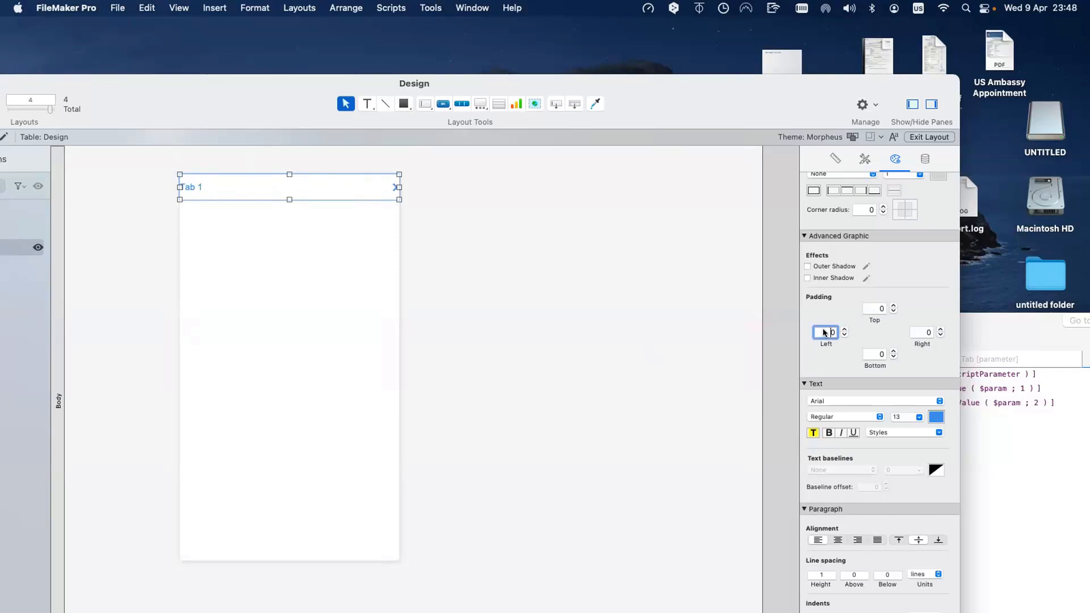
pyautogui.write('10')
pyautogui.press('Tab')
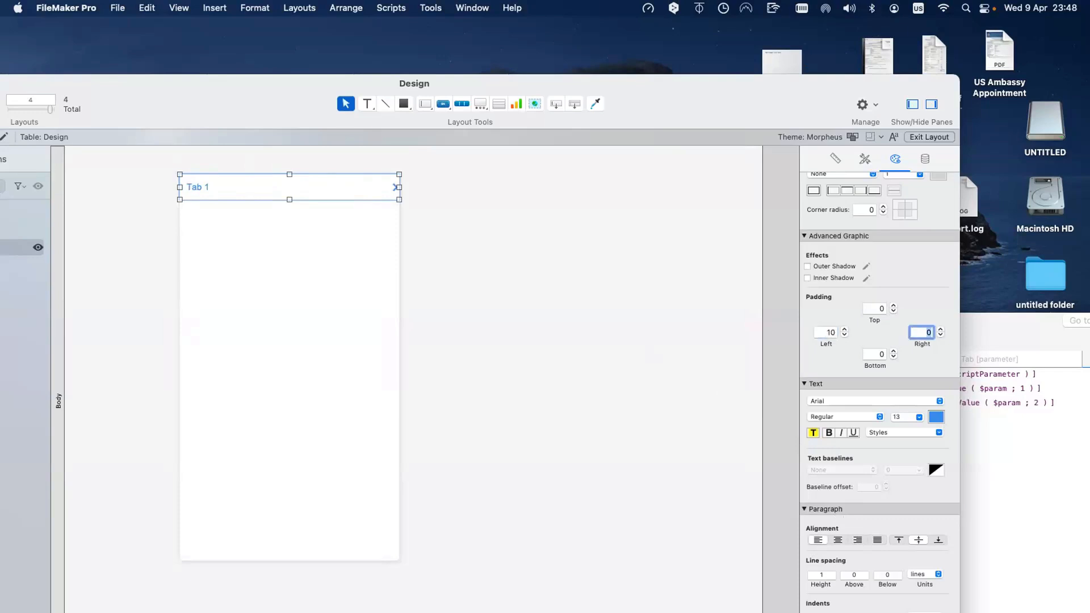
pyautogui.click(510, 247)
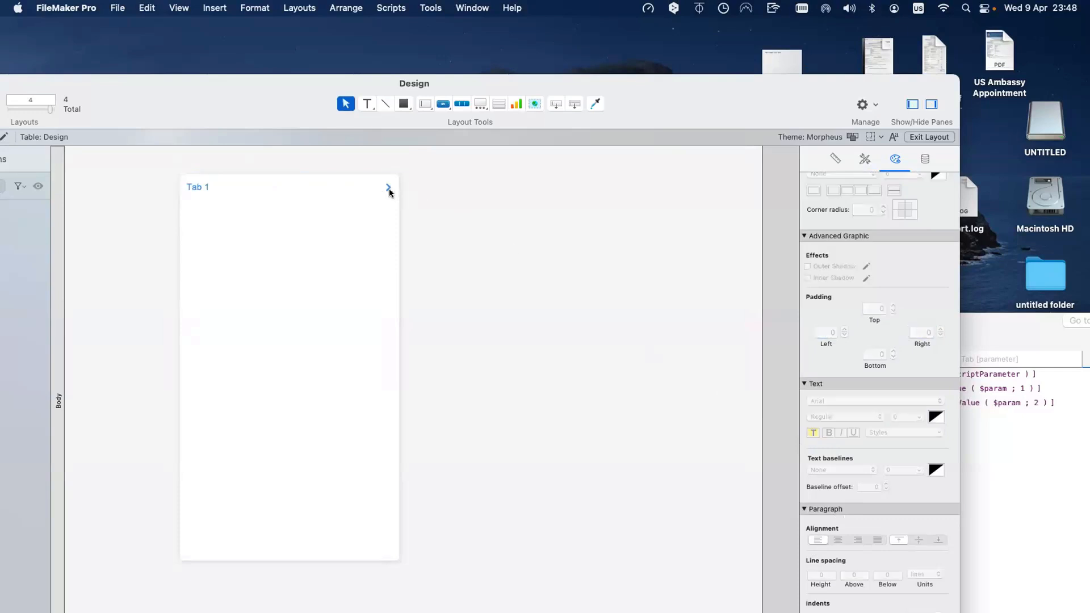
pyautogui.click(390, 189)
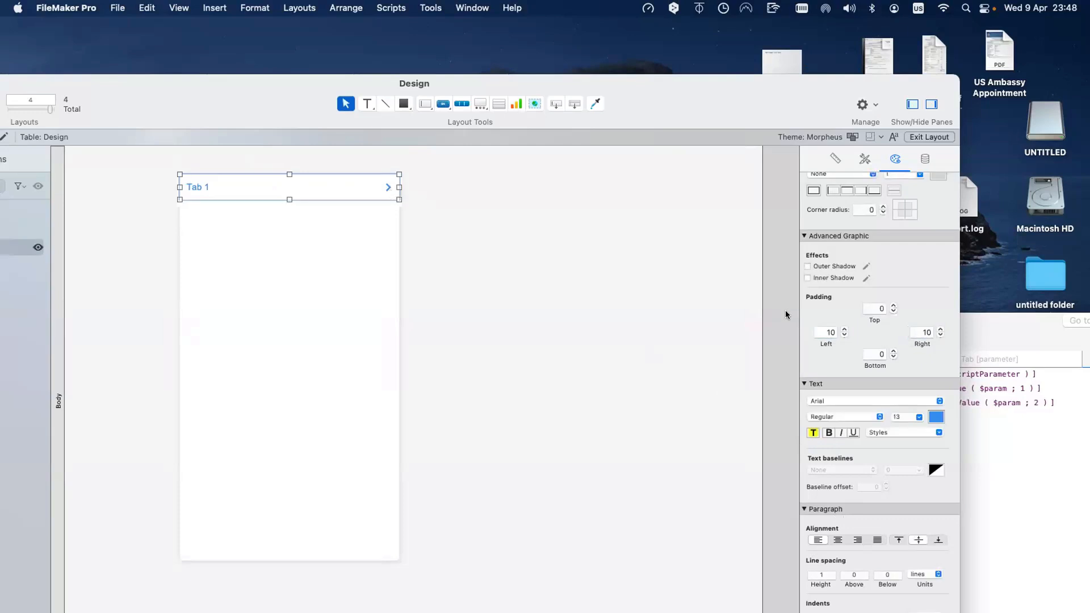
# Reset the Tab 1 button's left and right padding to 0
pyautogui.click(824, 332)
pyautogui.write('0')
pyautogui.press('Tab')
pyautogui.write('0')
pyautogui.click(629, 307)
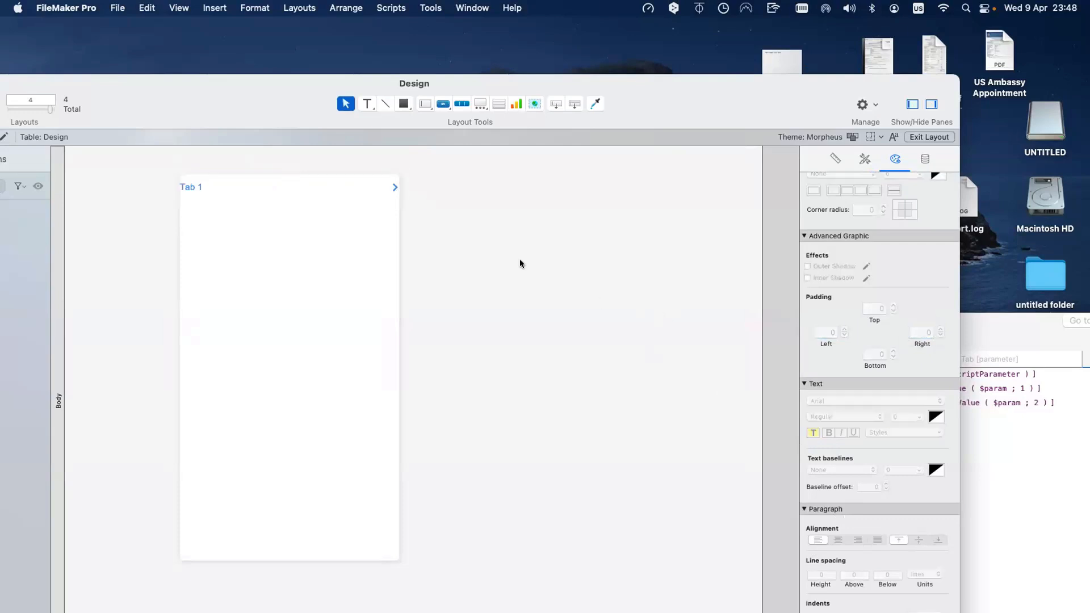
# Try insetting the Tab 1 button by narrowing it evenly on both sides, and stretch it back to full width
pyautogui.click(399, 188)
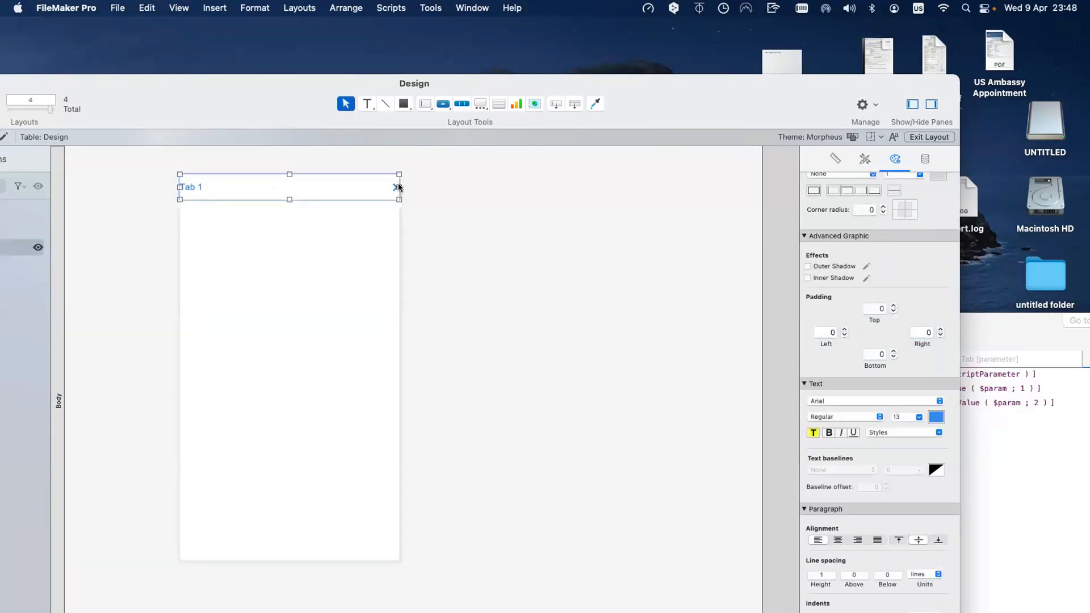
pyautogui.moveTo(397, 187); pyautogui.dragTo(372, 187)
pyautogui.click(486, 234)
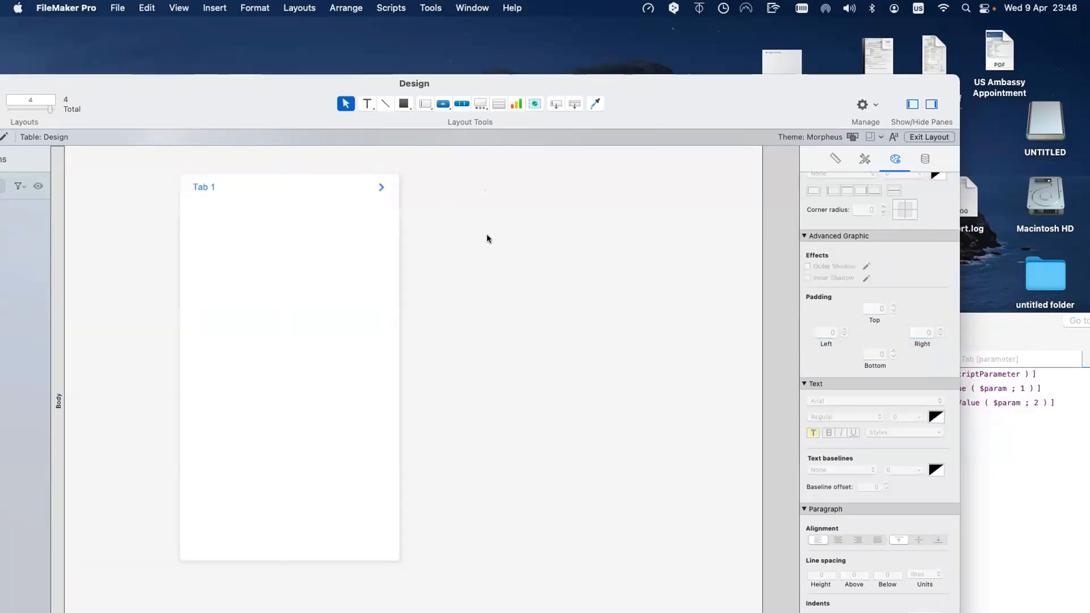
pyautogui.click(343, 191)
pyautogui.click(357, 237)
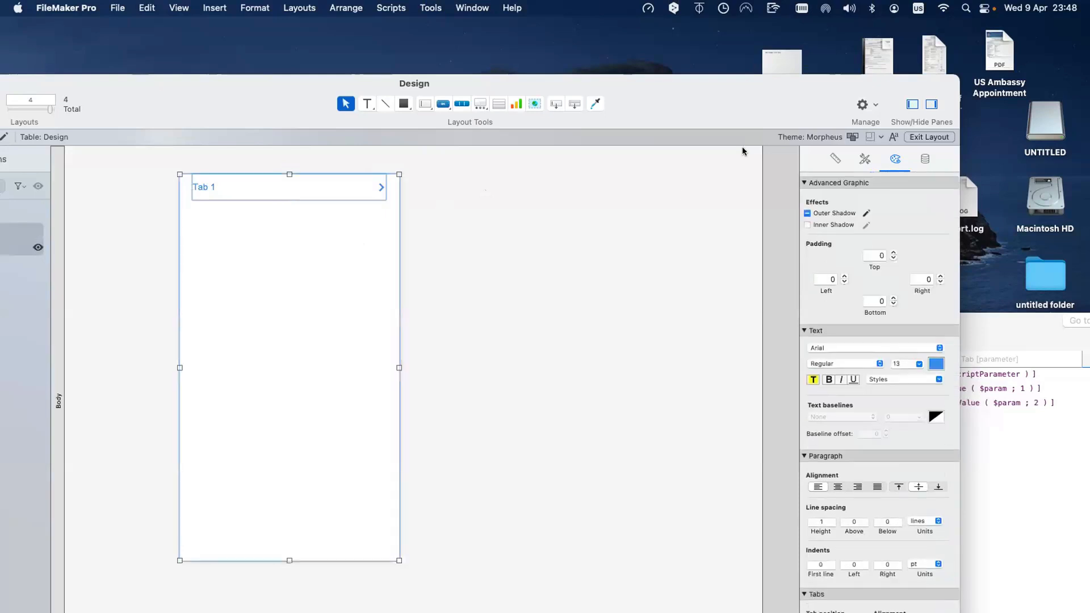
pyautogui.click(335, 190)
pyautogui.moveTo(336, 190); pyautogui.dragTo(399, 187)
pyautogui.click(422, 216)
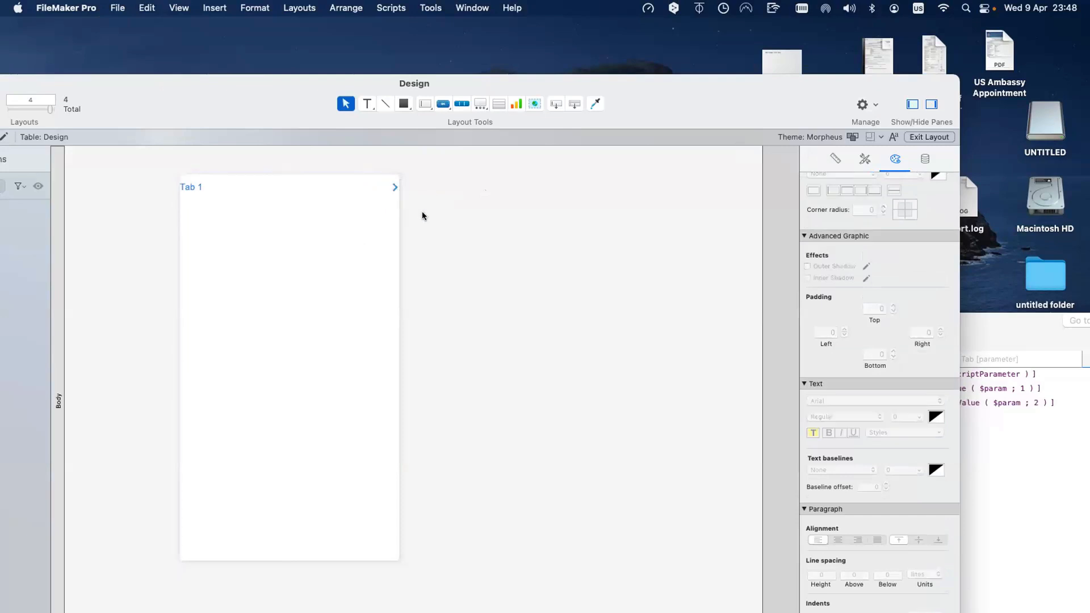
# Give the Tab 1 button left and right padding of 10 again
pyautogui.click(373, 197)
pyautogui.click(827, 332)
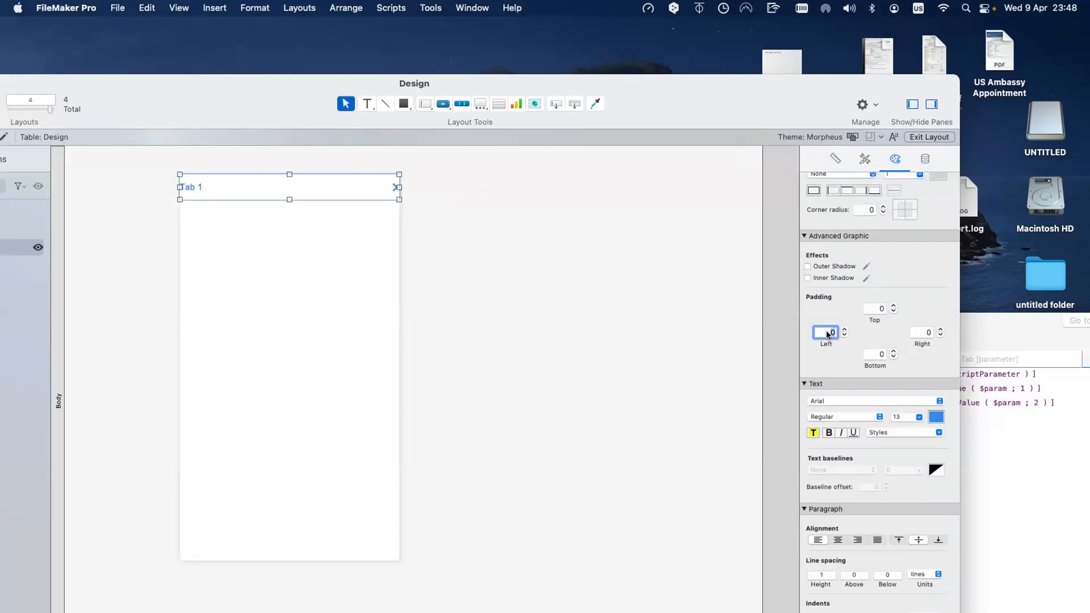
pyautogui.write('10')
pyautogui.press('Tab')
pyautogui.write('10')
pyautogui.press('Return')
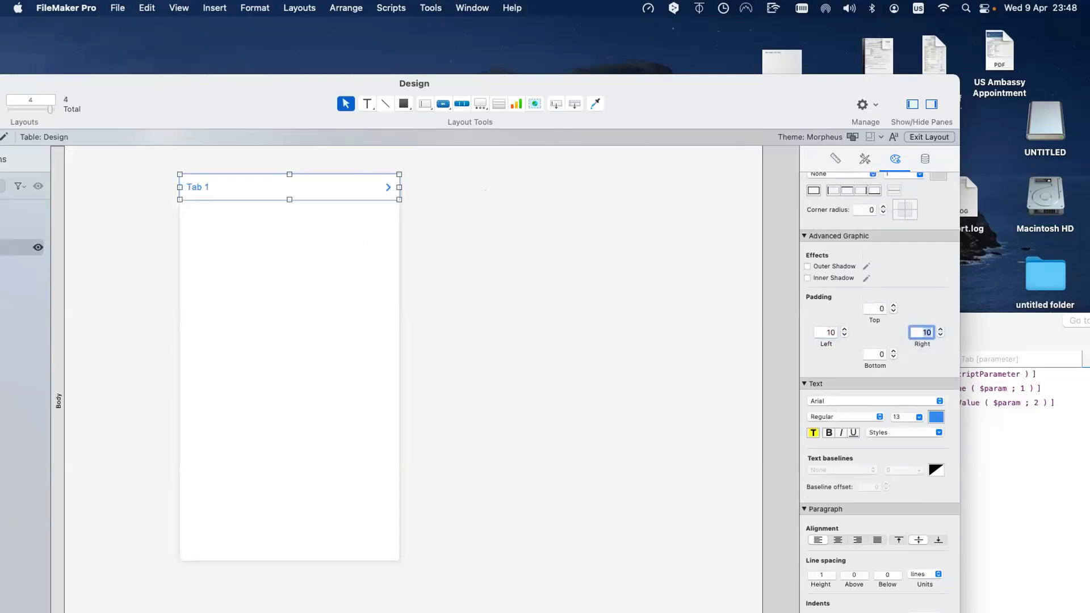
pyautogui.click(582, 300)
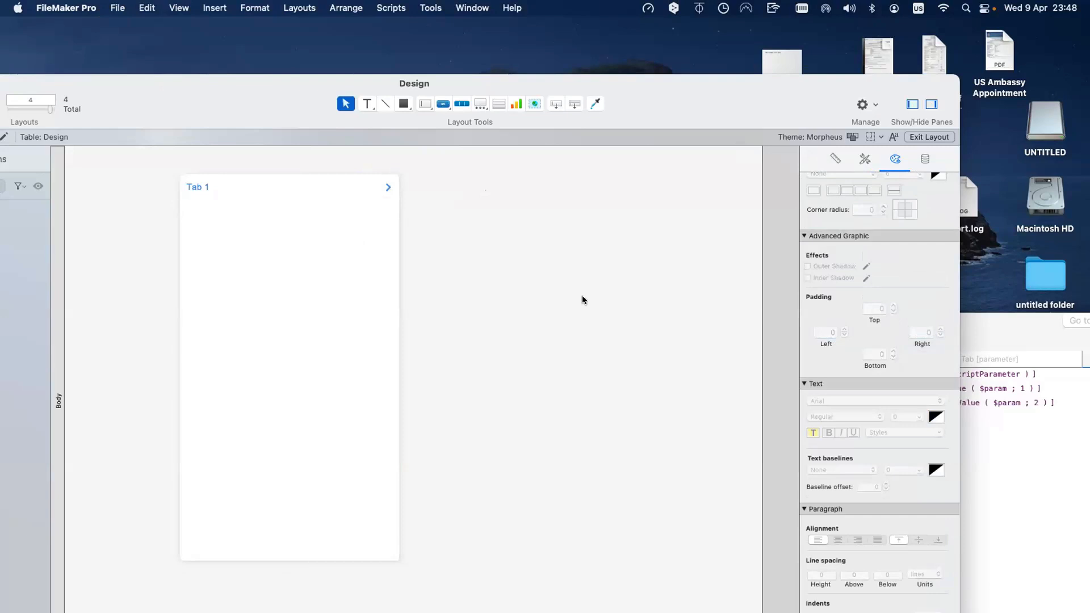
# Add a solid line along only the bottom edge of the Tab 1 button
pyautogui.click(325, 186)
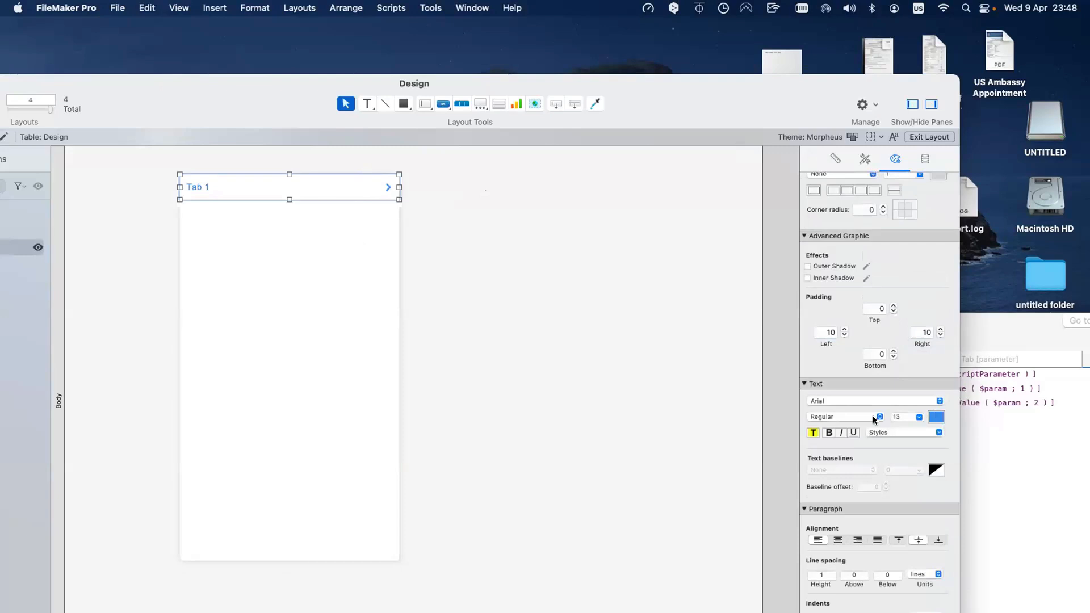
pyautogui.click(875, 190)
pyautogui.moveTo(675, 119); pyautogui.dragTo(664, 180)
pyautogui.click(540, 260)
pyautogui.click(223, 261)
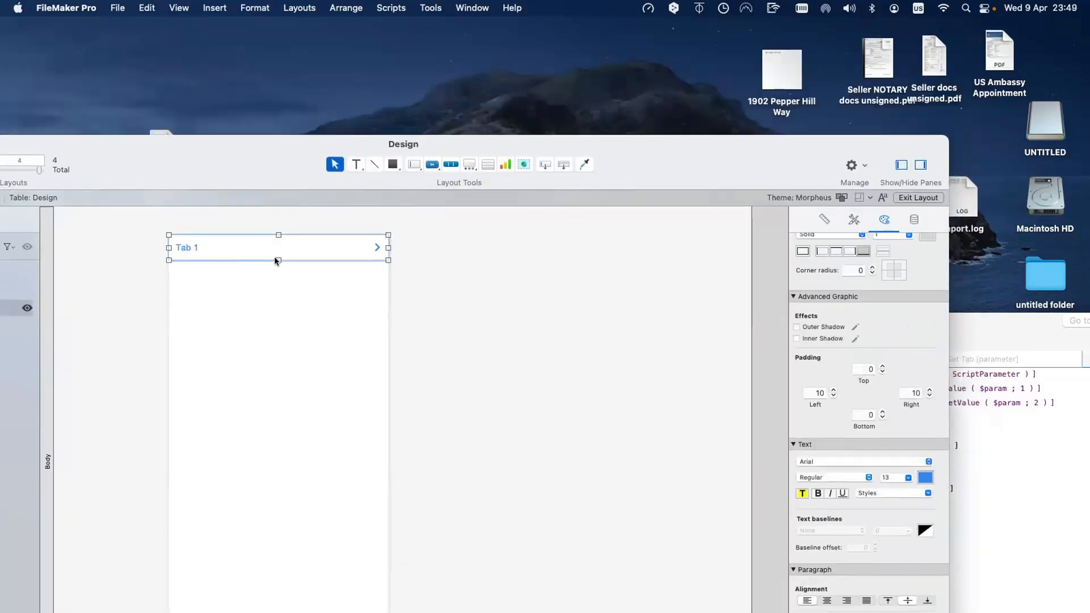
pyautogui.scroll(-1, 279, 262)
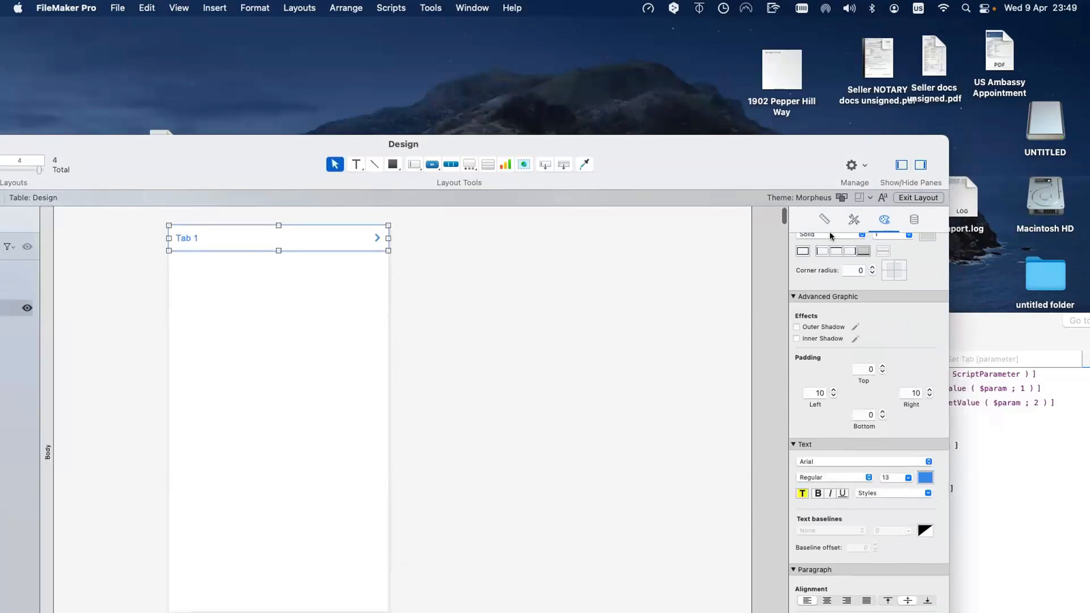
# Set the colour of the Tab 1 button's bottom line to E9E9E9
pyautogui.moveTo(694, 187); pyautogui.dragTo(660, 207)
pyautogui.scroll(4, 880, 325)
pyautogui.click(894, 355)
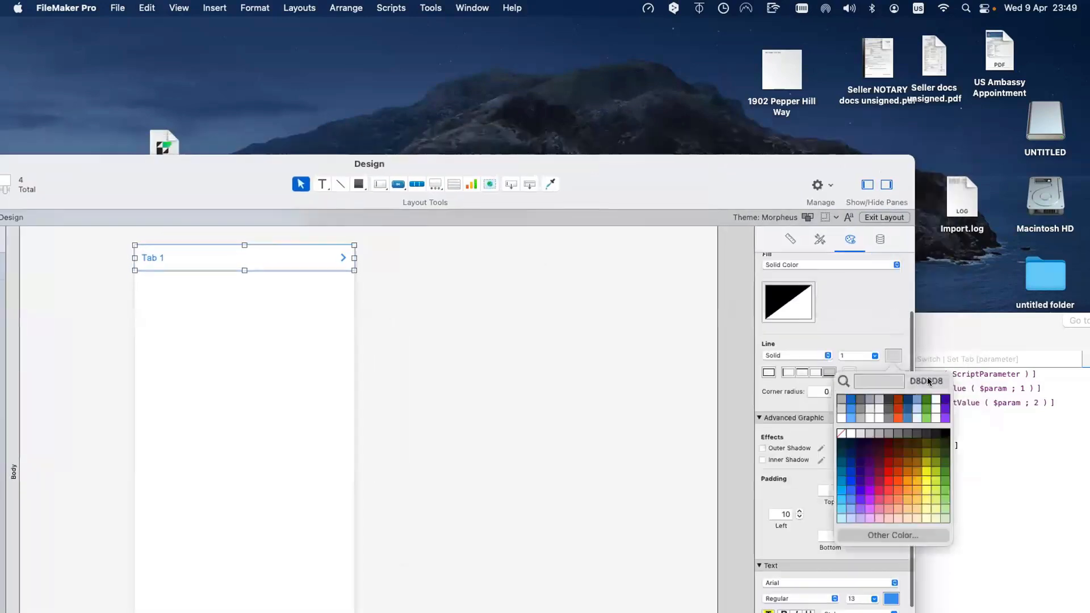
pyautogui.click(928, 379)
pyautogui.write('E9E9E9')
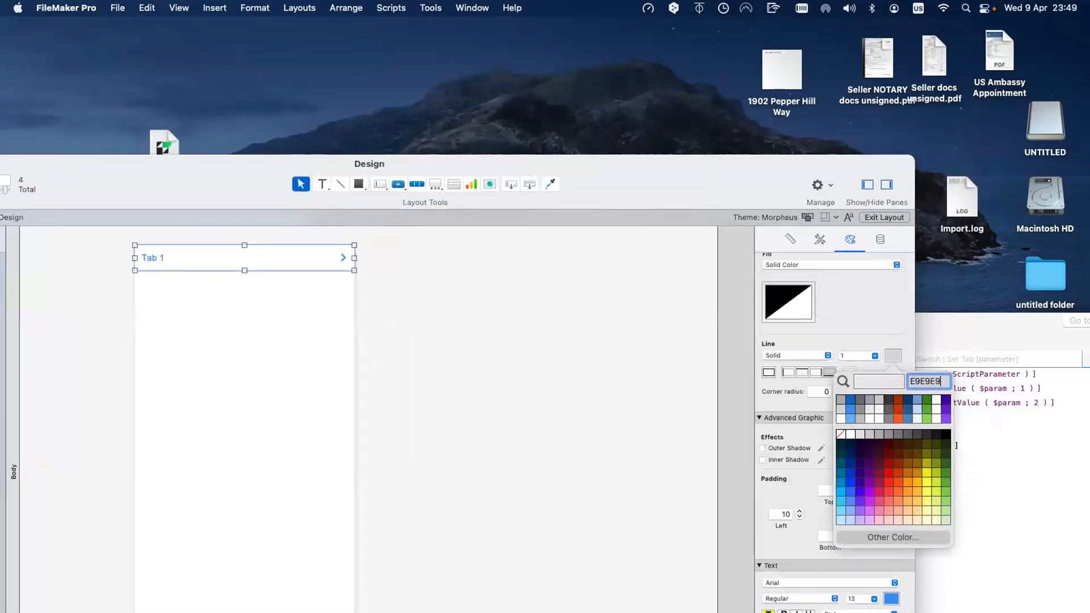
pyautogui.press('Return')
pyautogui.click(550, 335)
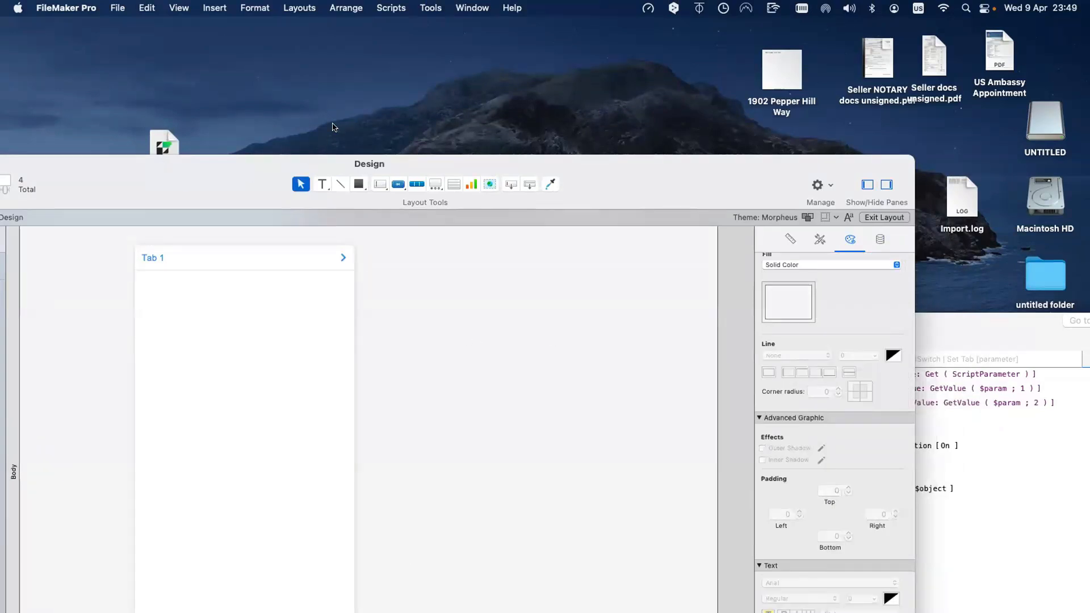
# Try adding a chart beside the slide control and look over its chart options
pyautogui.moveTo(185, 182); pyautogui.dragTo(333, 126)
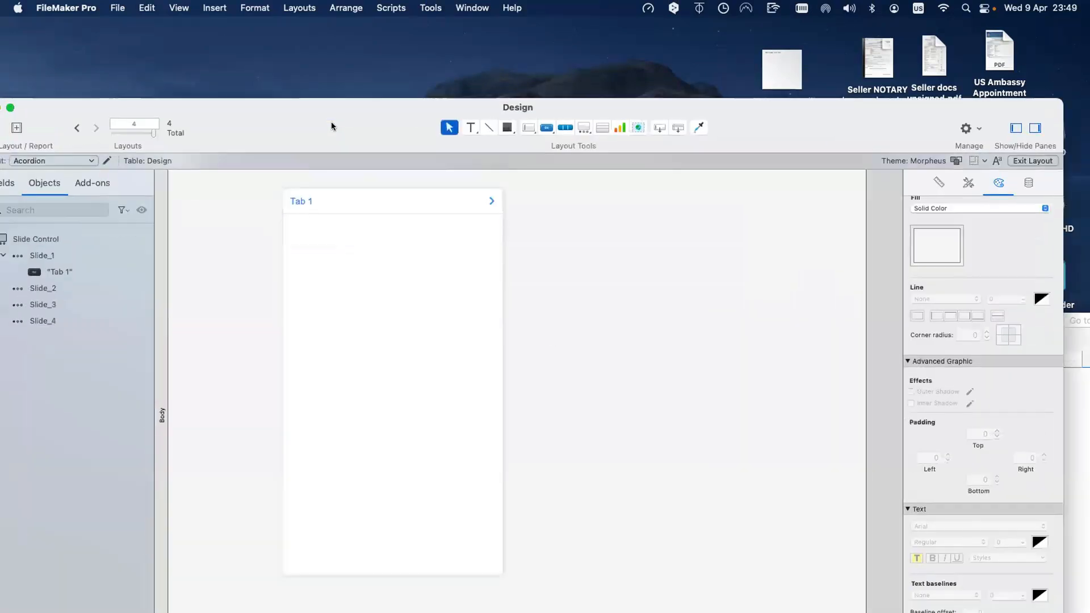
pyautogui.click(366, 203)
pyautogui.scroll(-1, 386, 205)
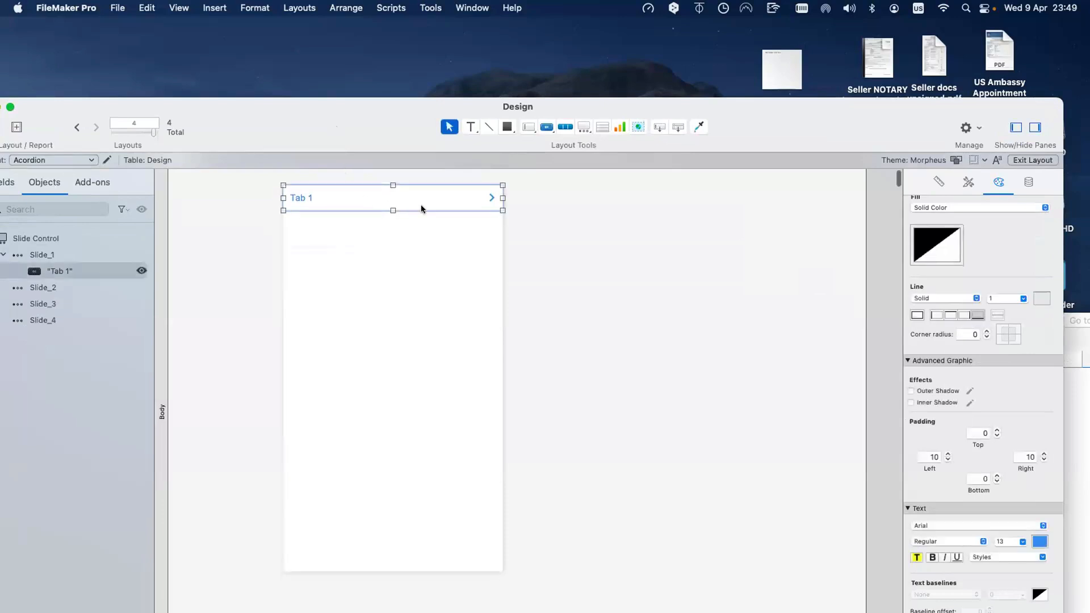
pyautogui.click(616, 127)
pyautogui.moveTo(579, 196); pyautogui.dragTo(710, 323)
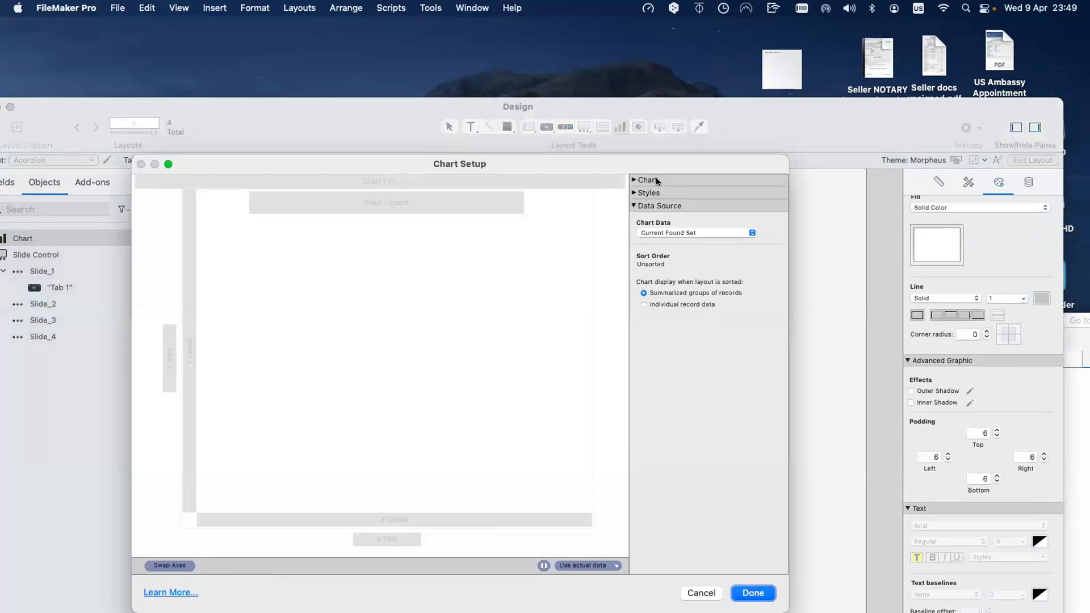
pyautogui.click(656, 180)
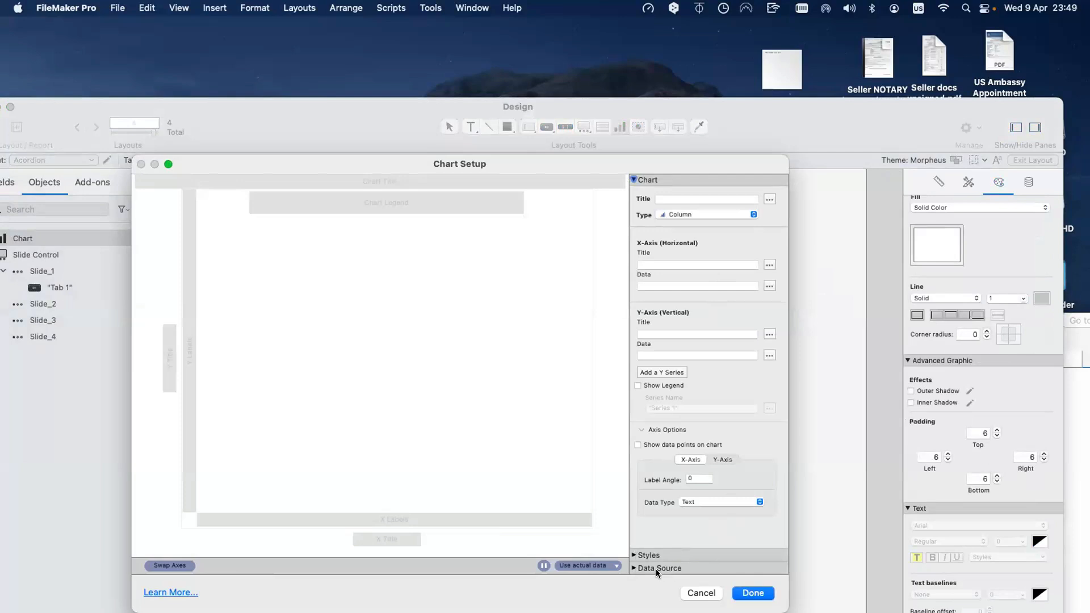
pyautogui.press('Escape')
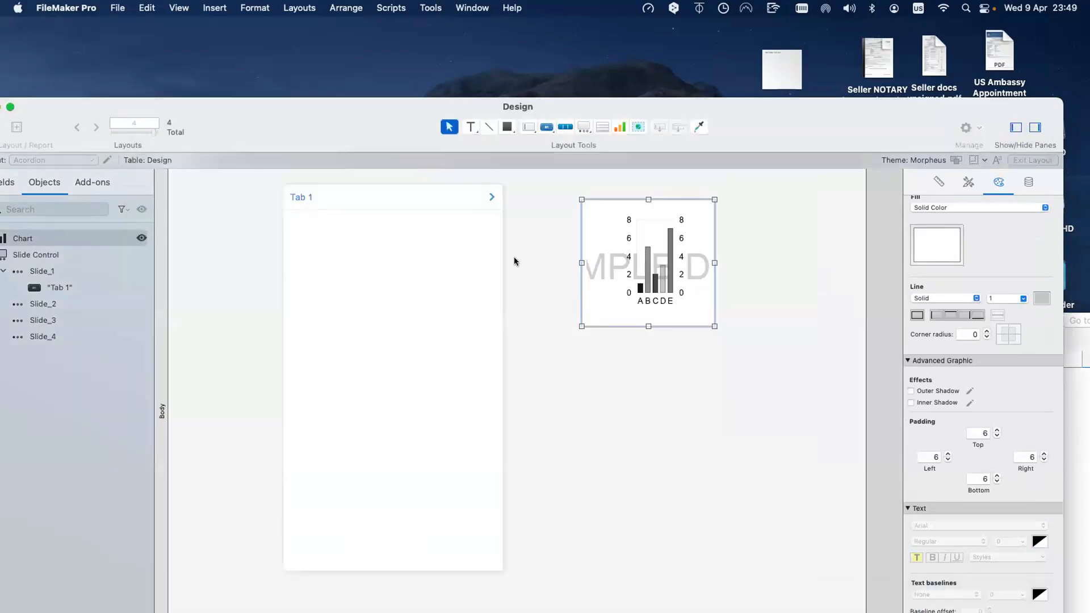
# Duplicate the Tab 1 button and place the copy along the bottom edge of the first slide
pyautogui.click(462, 204)
pyautogui.press('super+d')
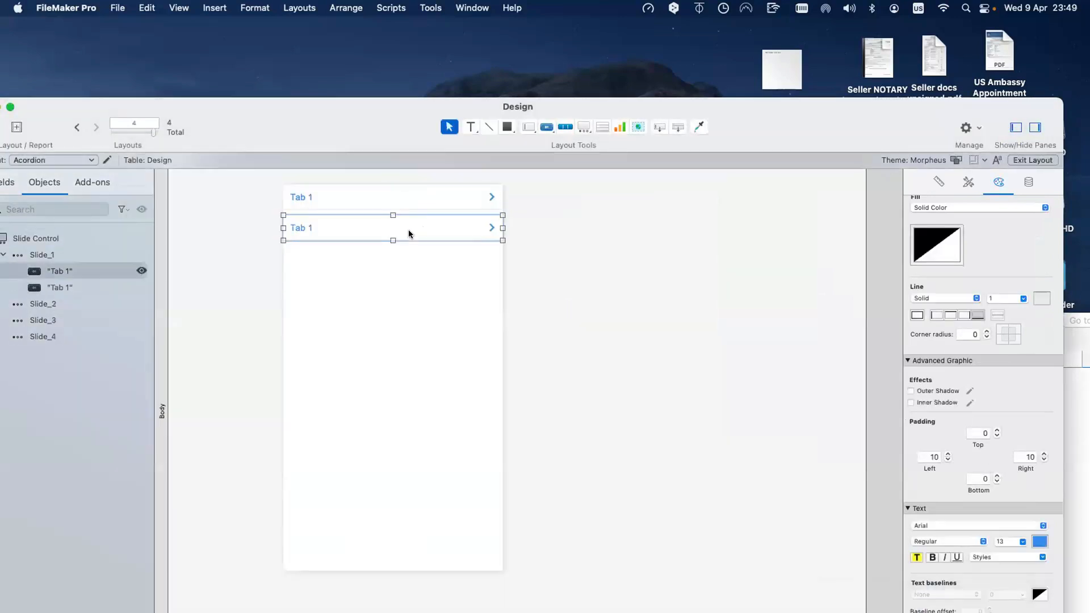
pyautogui.moveTo(409, 230); pyautogui.dragTo(420, 553)
pyautogui.click(565, 505)
pyautogui.click(450, 552)
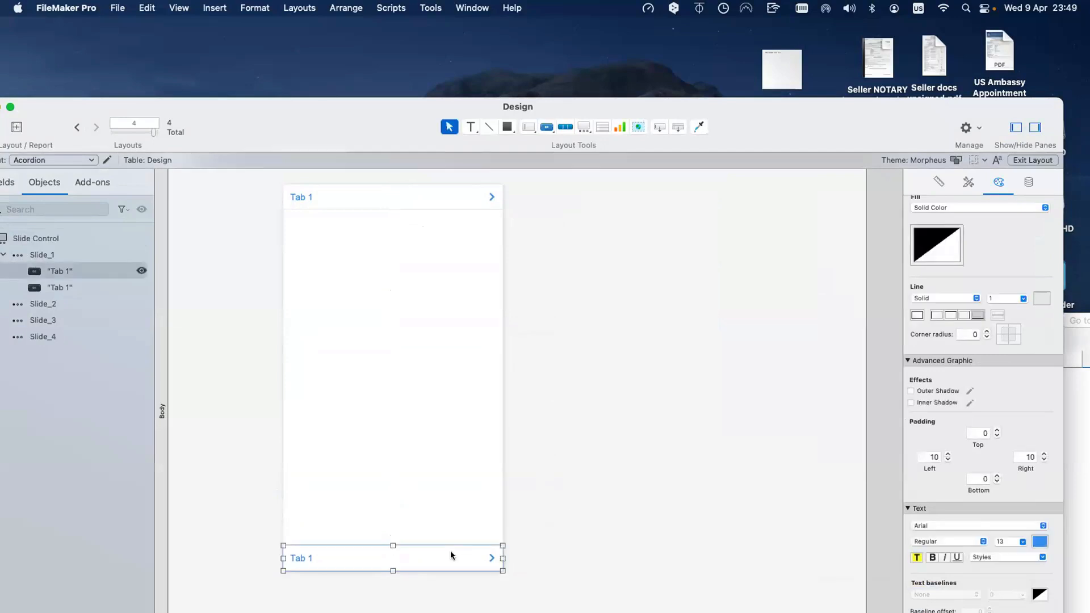
# Switch the copied button's line from its bottom edge to its top edge only
pyautogui.click(978, 315)
pyautogui.click(543, 552)
pyautogui.click(461, 553)
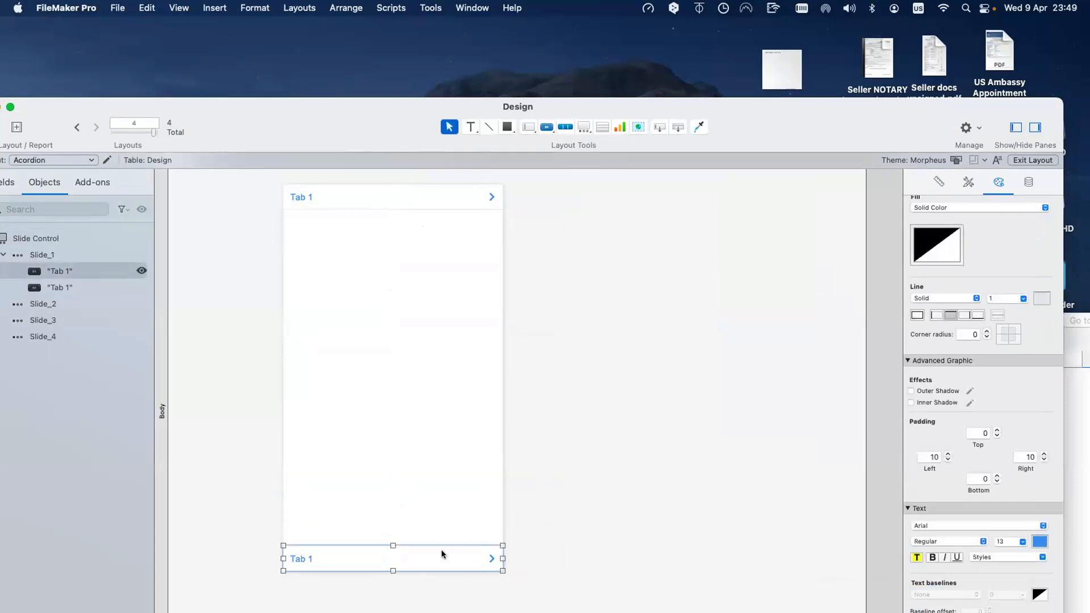
# Relabel the button at the bottom of the slide as Tab 4
pyautogui.doubleClick(359, 563)
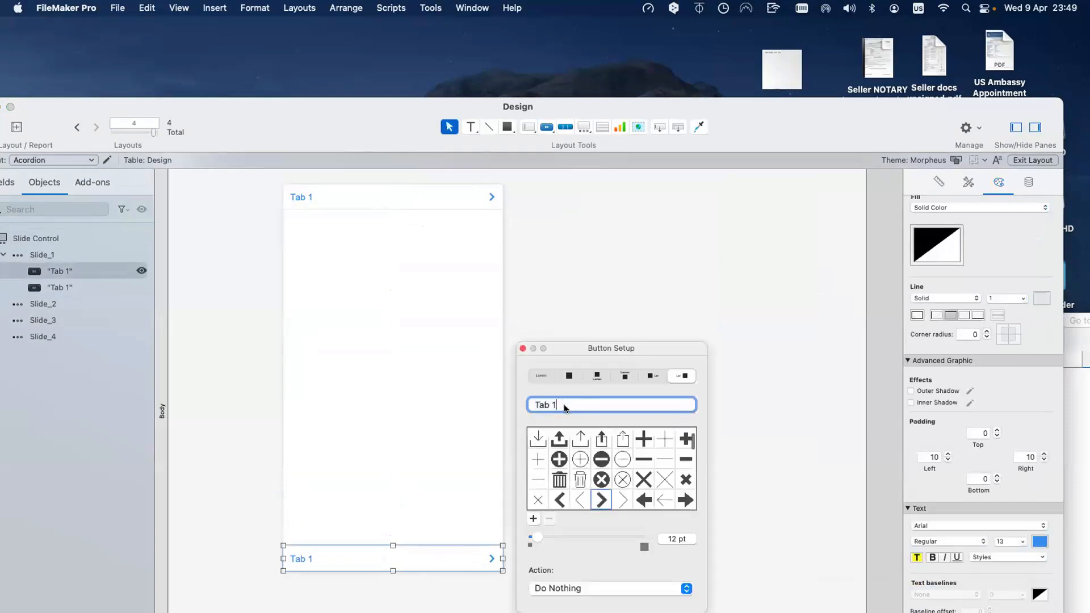
pyautogui.press('BackSpace')
pyautogui.write('4')
# Duplicate the Tab 4 button directly above itself and label the copy Tab 3
pyautogui.moveTo(411, 558); pyautogui.dragTo(413, 533)
pyautogui.doubleClick(412, 533)
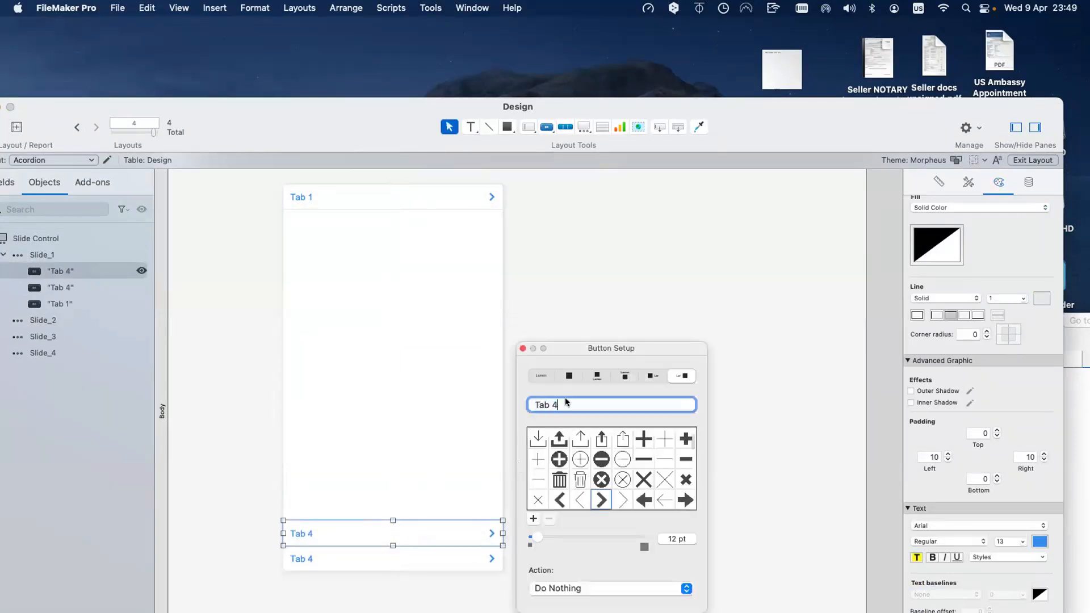
pyautogui.press('BackSpace')
pyautogui.write('3')
# Duplicate the Tab 3 button directly above itself and label the copy Tab 2
pyautogui.click(390, 525)
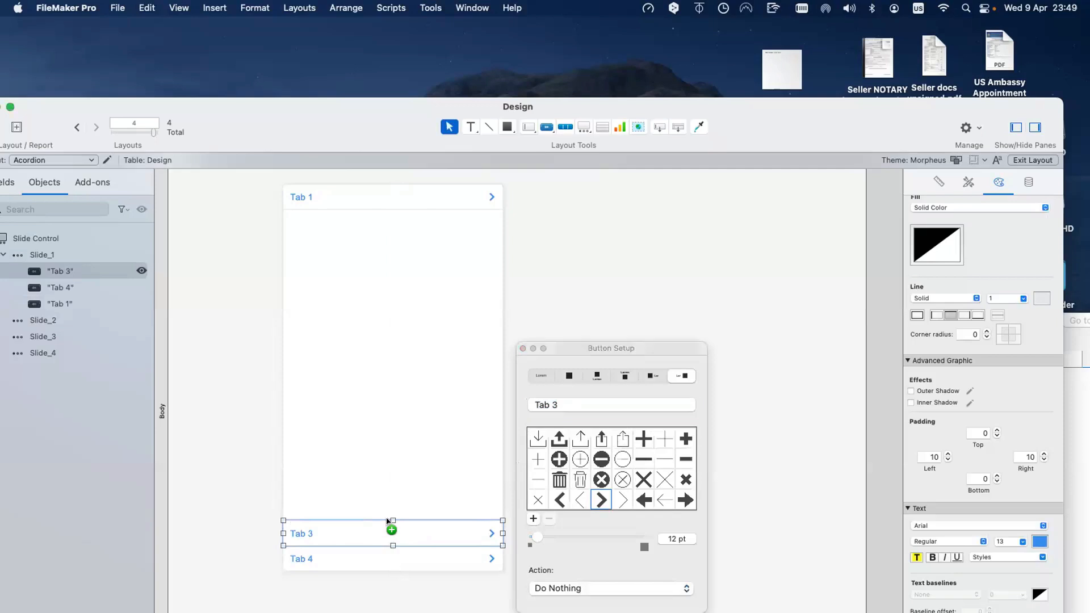
pyautogui.moveTo(389, 522); pyautogui.dragTo(389, 498)
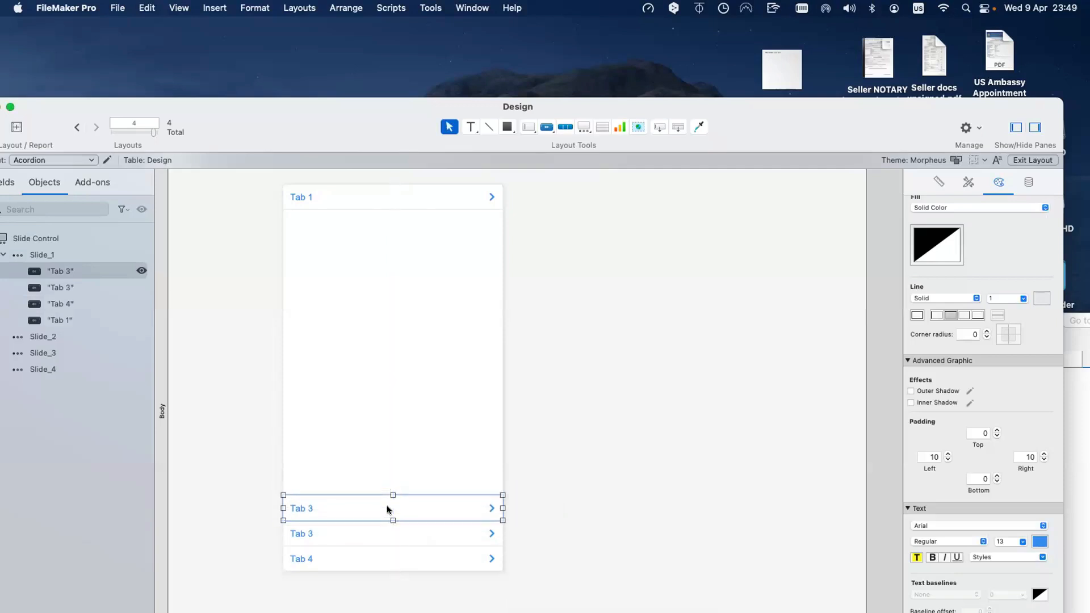
pyautogui.doubleClick(398, 508)
pyautogui.press('BackSpace')
pyautogui.write('2')
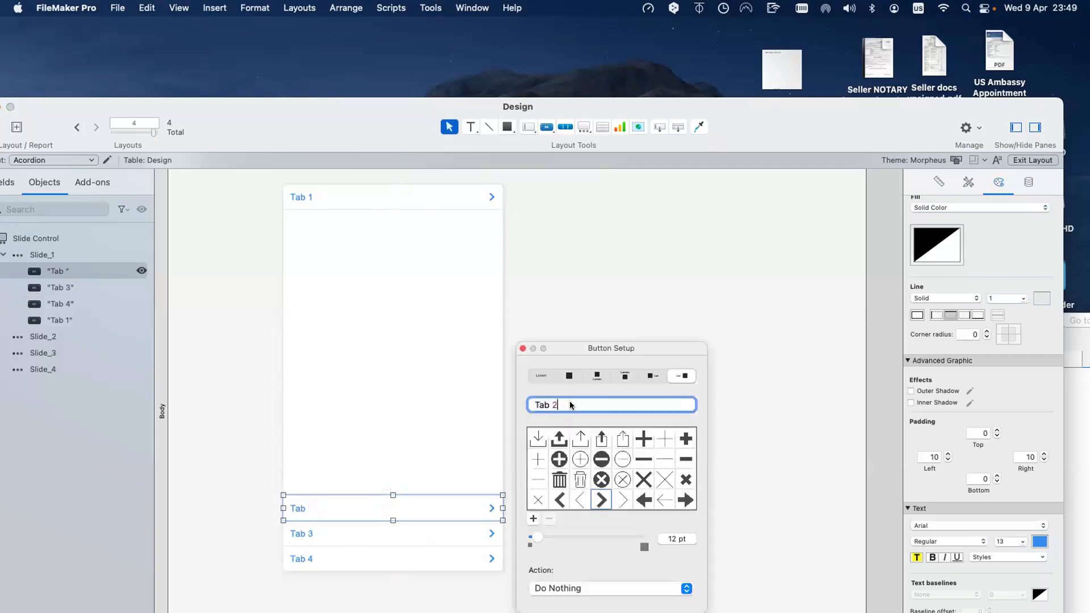
pyautogui.click(523, 348)
pyautogui.click(537, 325)
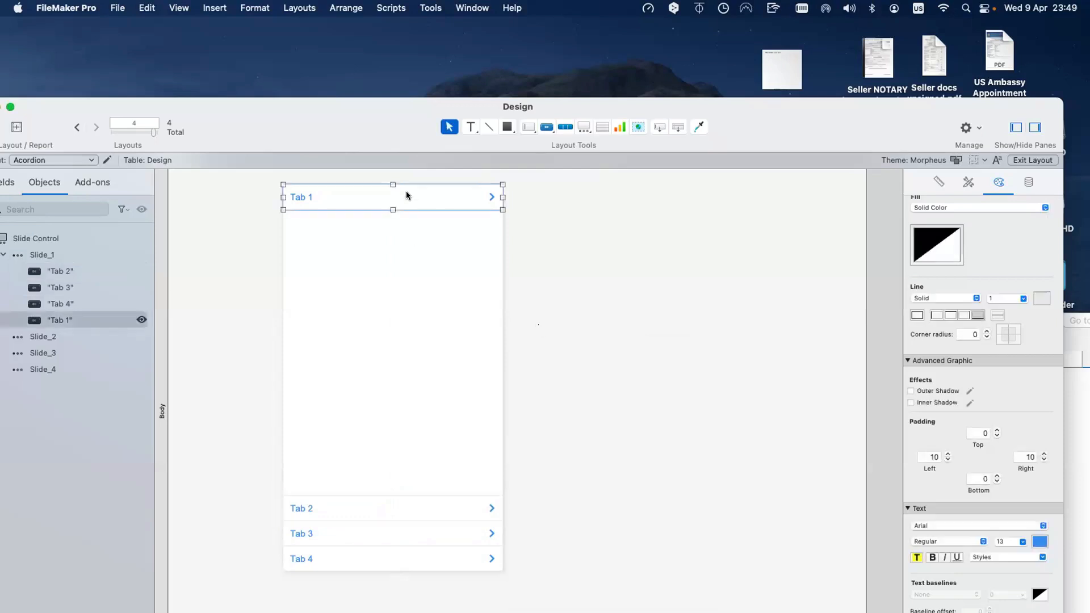
# Check the stacked tab buttons on the first slide and compare it with the second slide
pyautogui.click(373, 504)
pyautogui.click(360, 534)
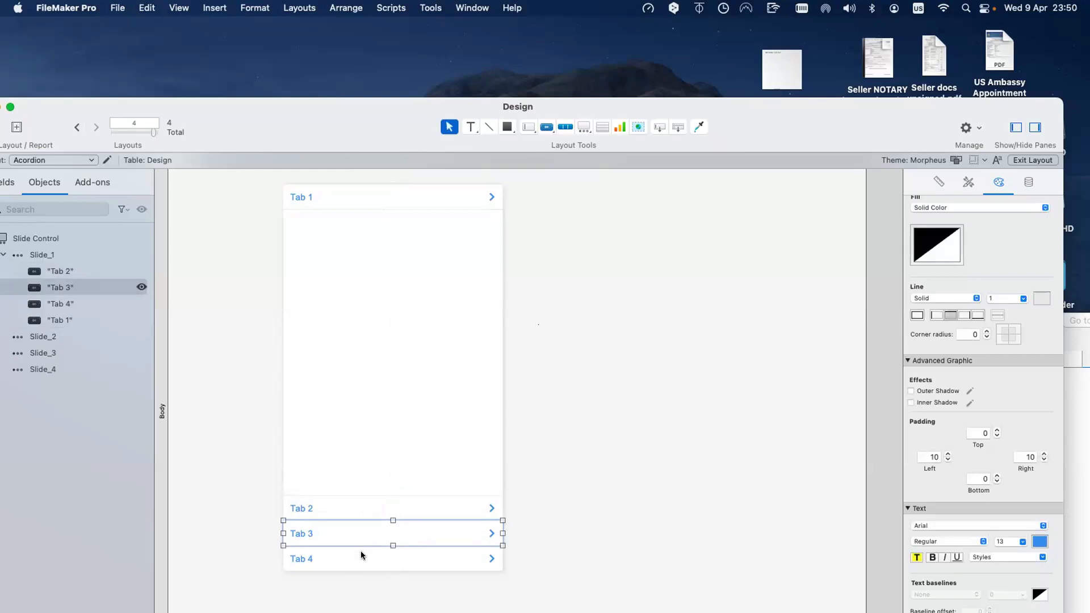
pyautogui.click(361, 555)
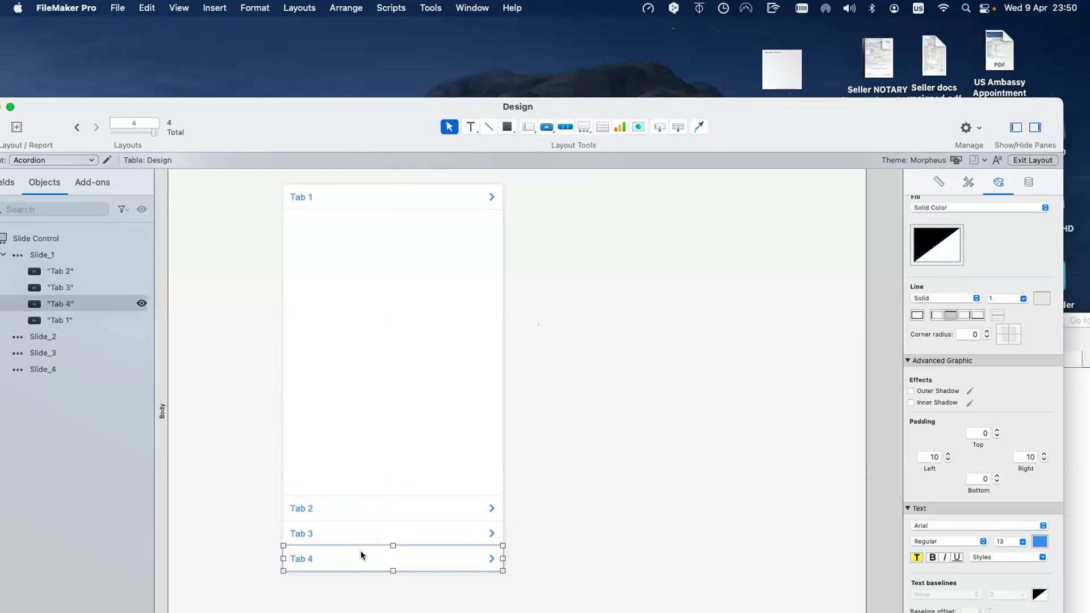
pyautogui.doubleClick(402, 370)
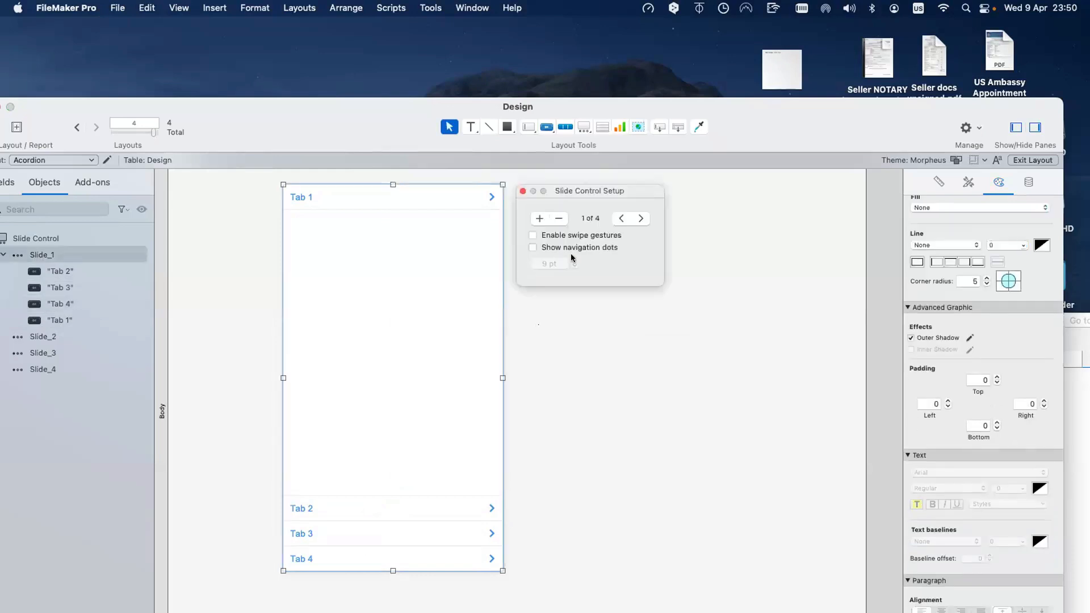
pyautogui.click(638, 218)
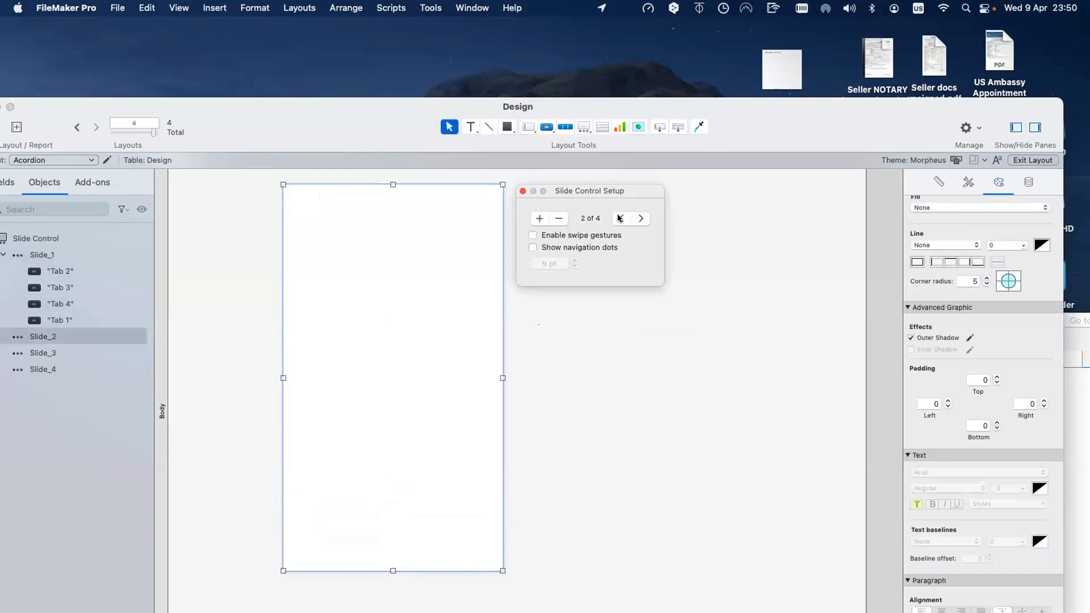
pyautogui.click(619, 219)
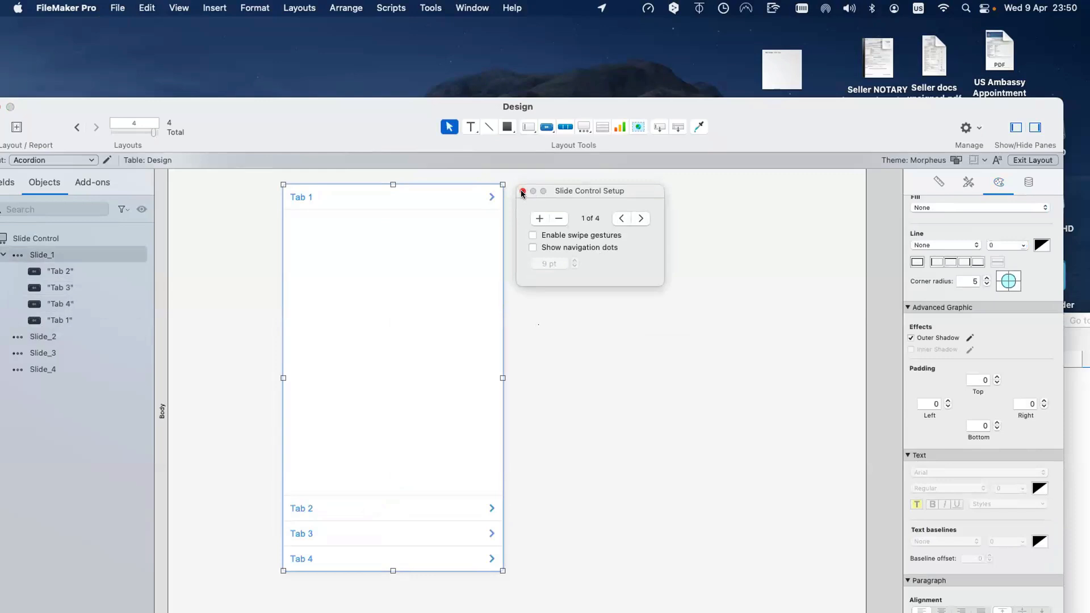
pyautogui.click(549, 308)
pyautogui.click(550, 309)
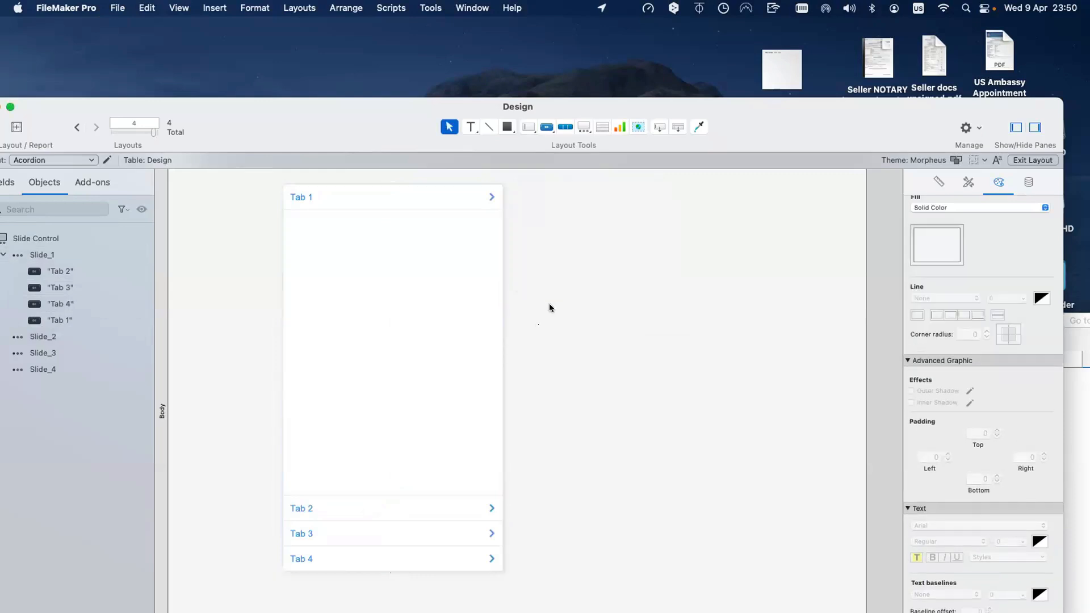
# Make the Tab 1 button perform the script "Go to Tab [parameter]" with the script parameter "Tab 1"
pyautogui.click(355, 197)
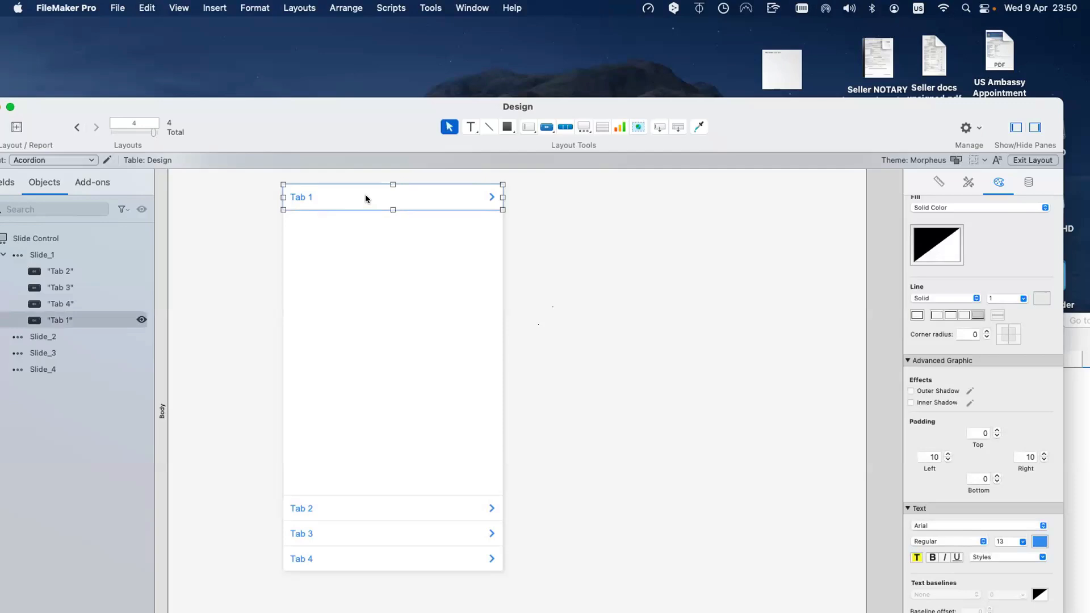
pyautogui.doubleClick(365, 198)
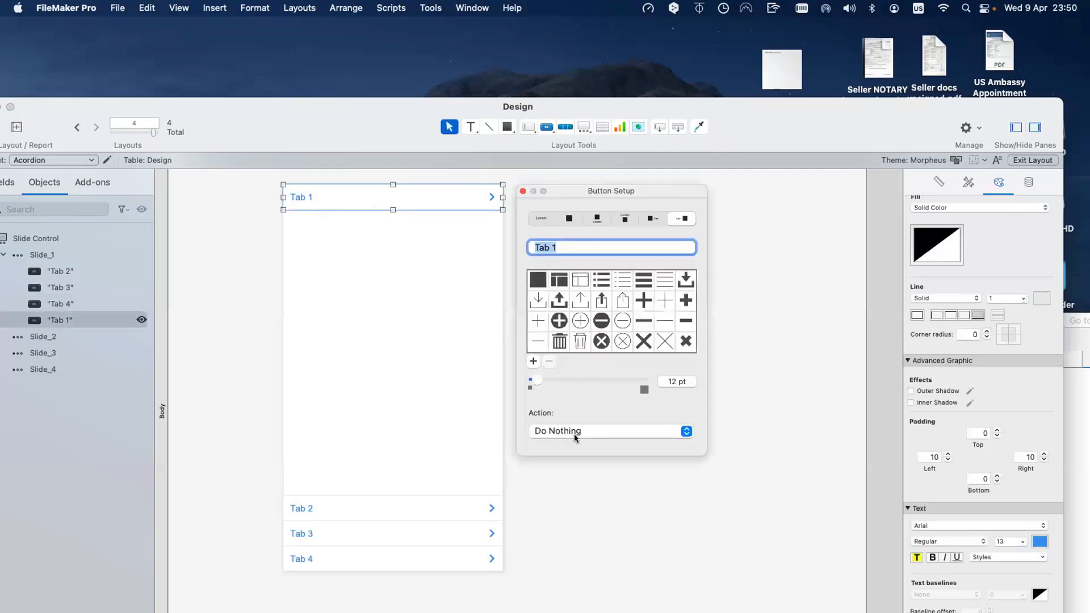
pyautogui.click(575, 432)
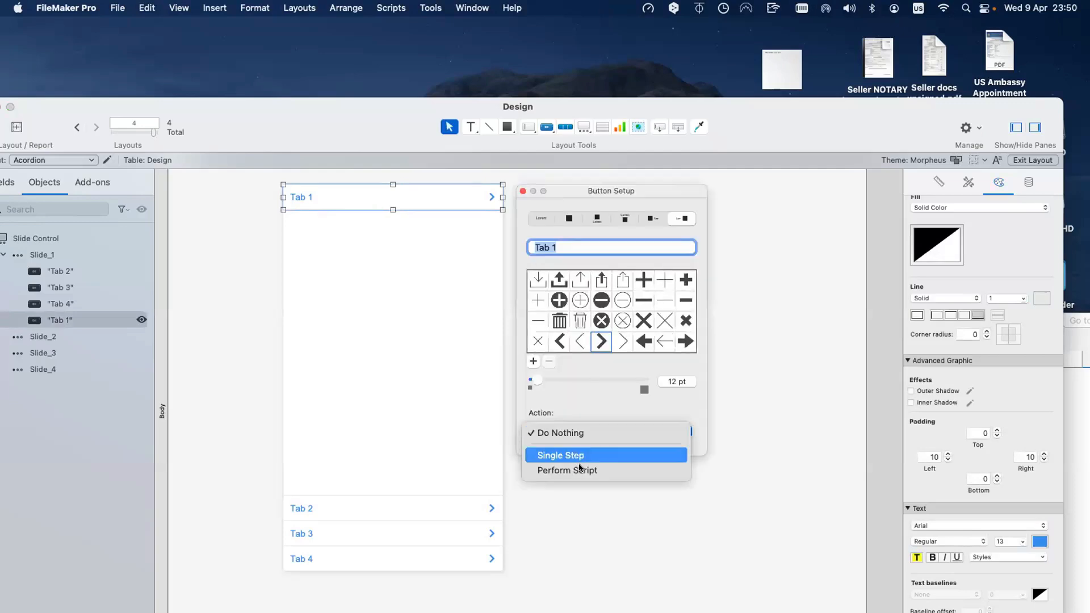
pyautogui.click(579, 466)
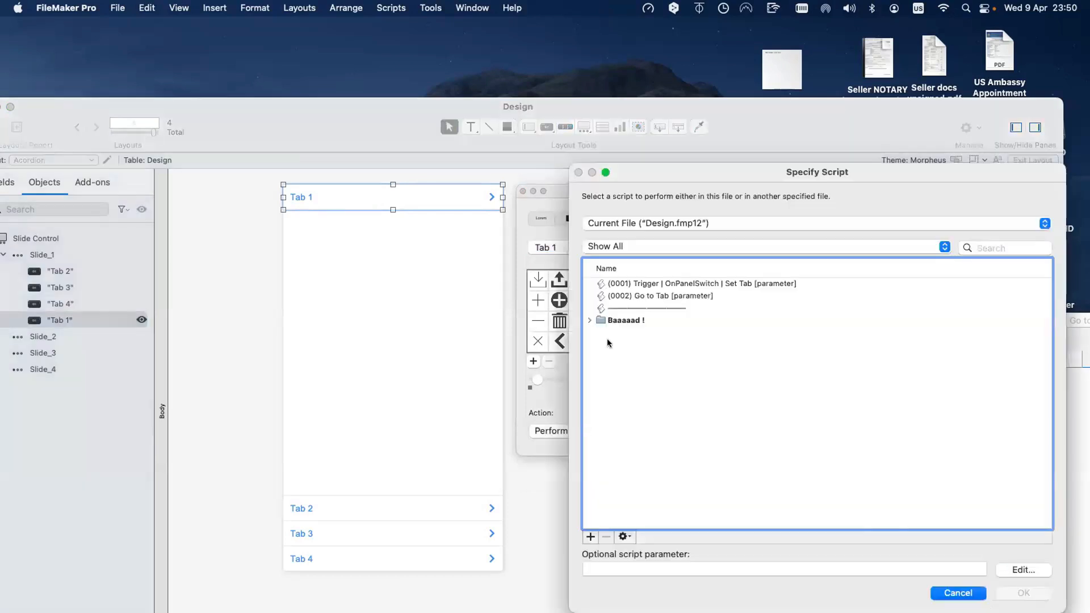
pyautogui.click(629, 296)
pyautogui.click(635, 566)
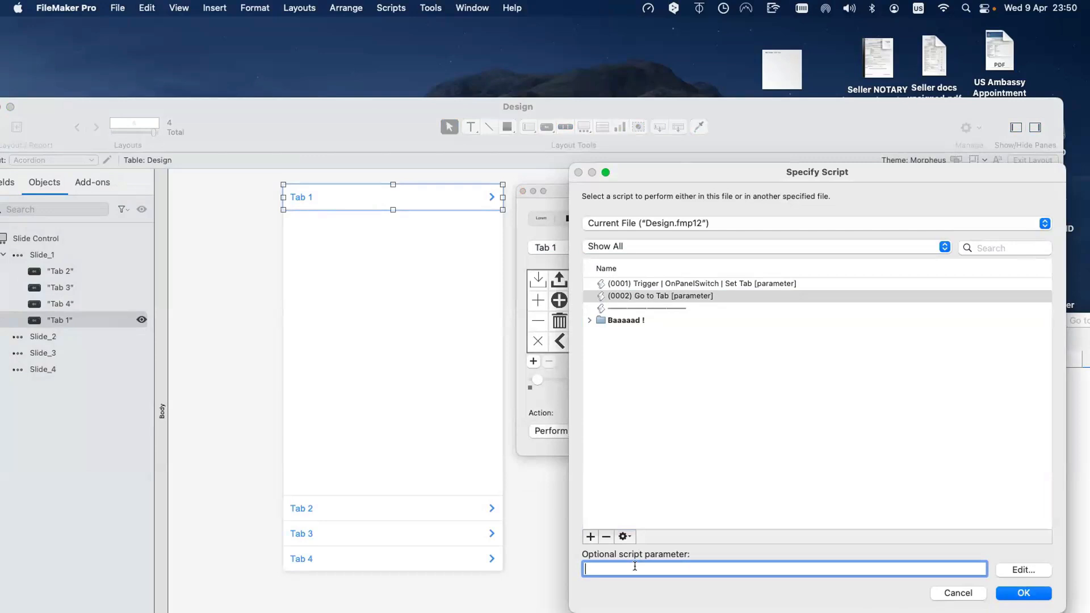
pyautogui.write('Tab 1')
pyautogui.press('Return')
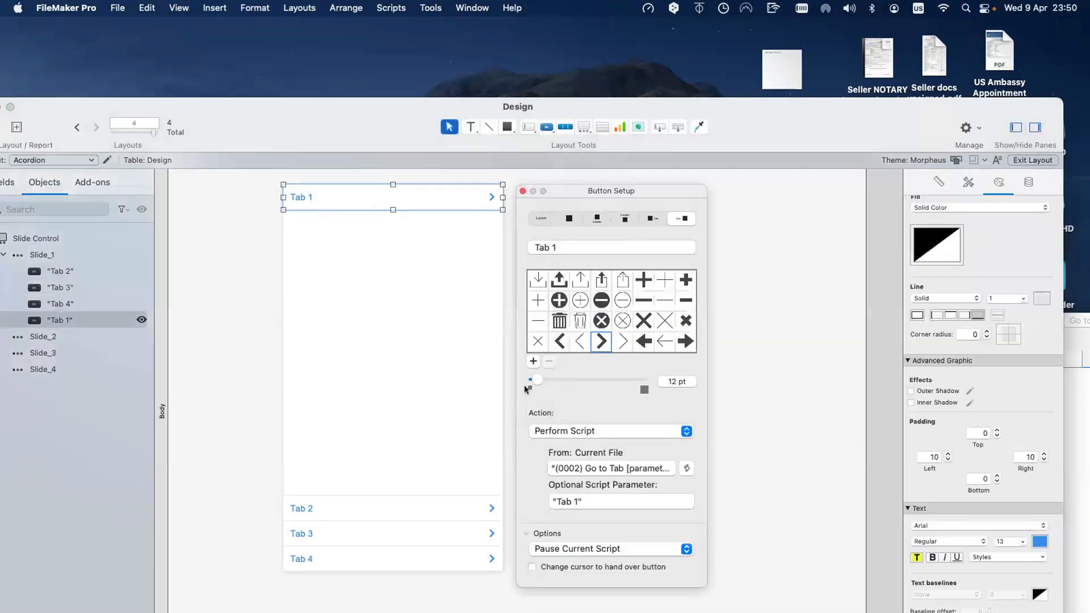
pyautogui.click(523, 192)
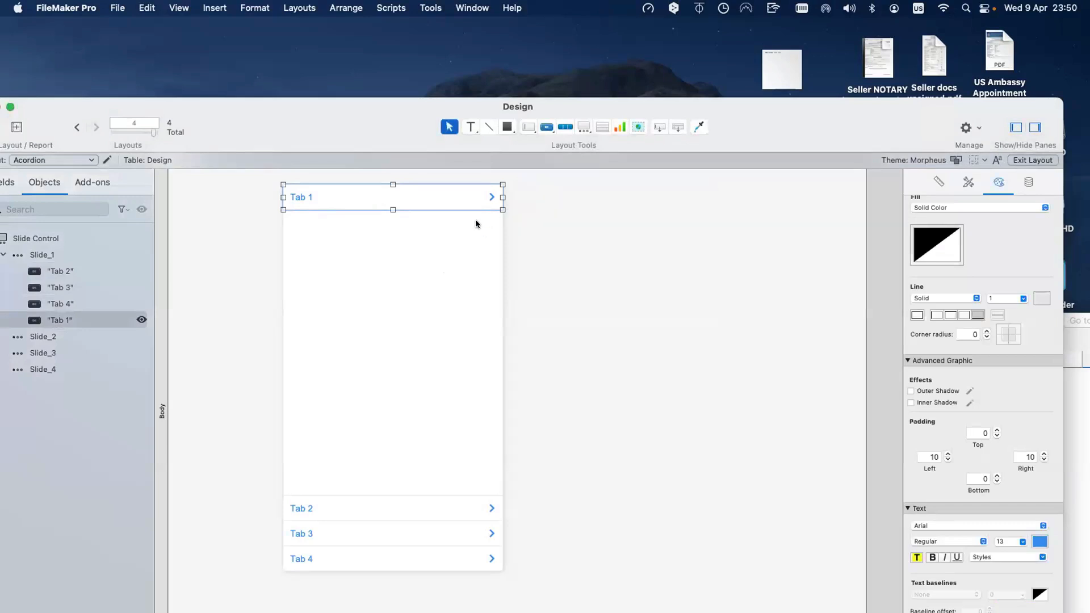
# Set the Tab 1 button's script parameter to "Slide_1", matching the object name of the first slide
pyautogui.click(412, 250)
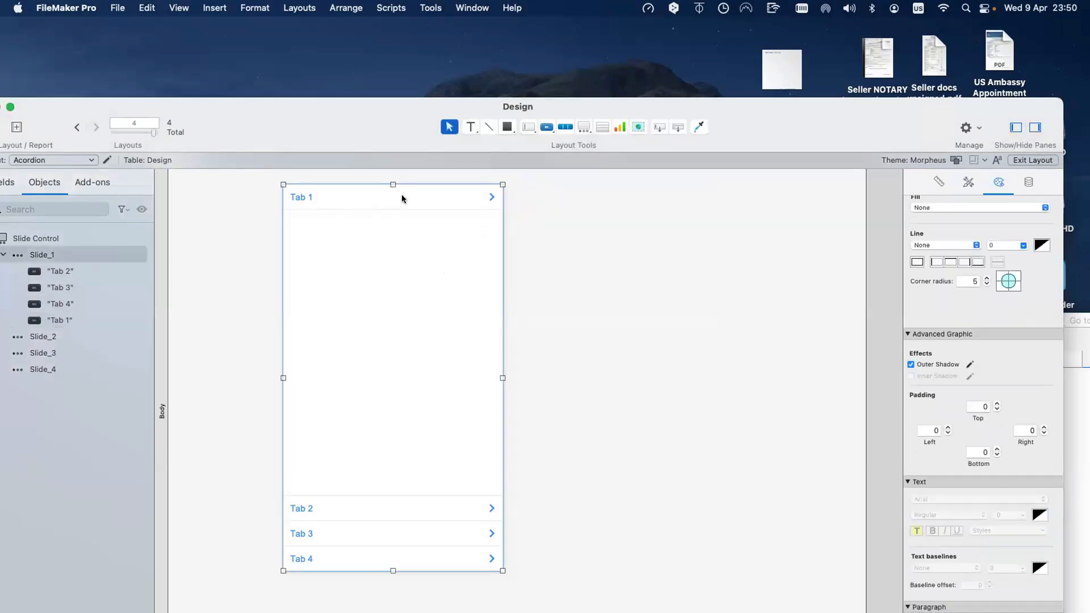
pyautogui.doubleClick(404, 192)
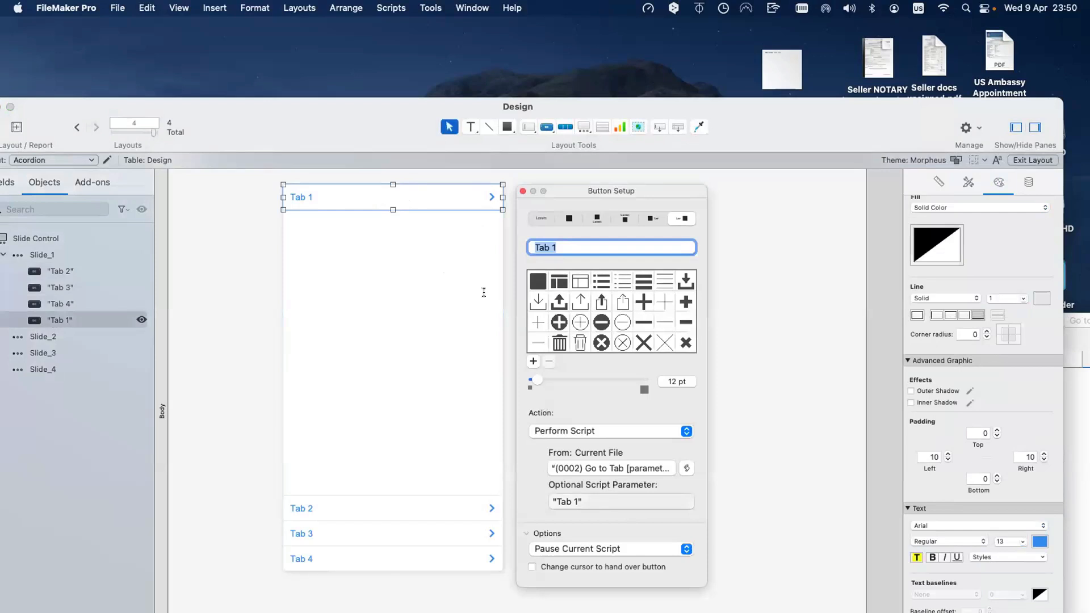
pyautogui.click(601, 502)
pyautogui.write('Slide')
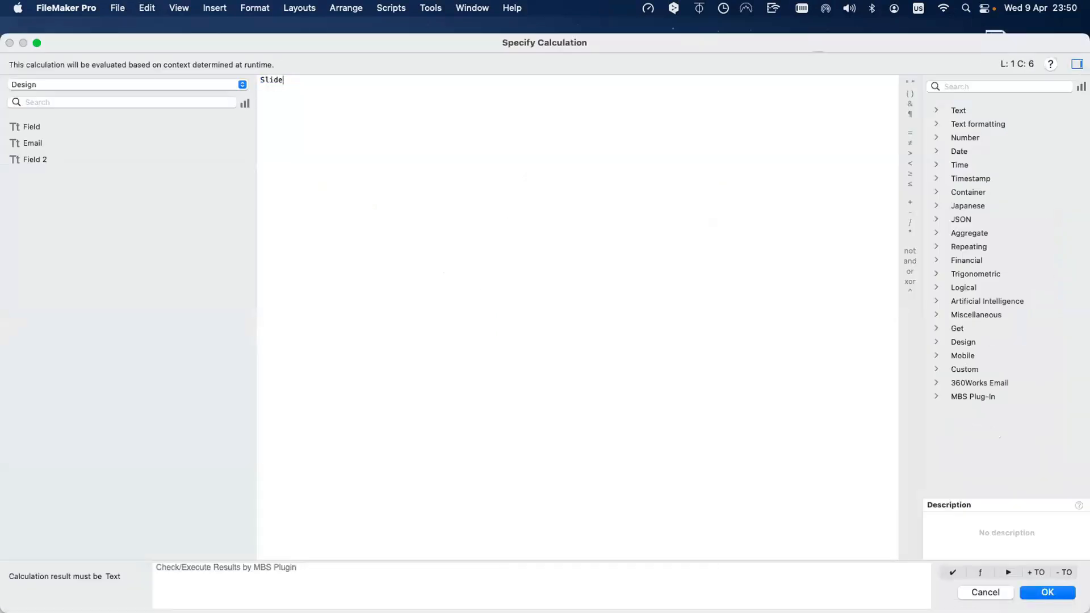
pyautogui.write('_1"')
pyautogui.press('super+Left')
pyautogui.write('"')
pyautogui.press('Return')
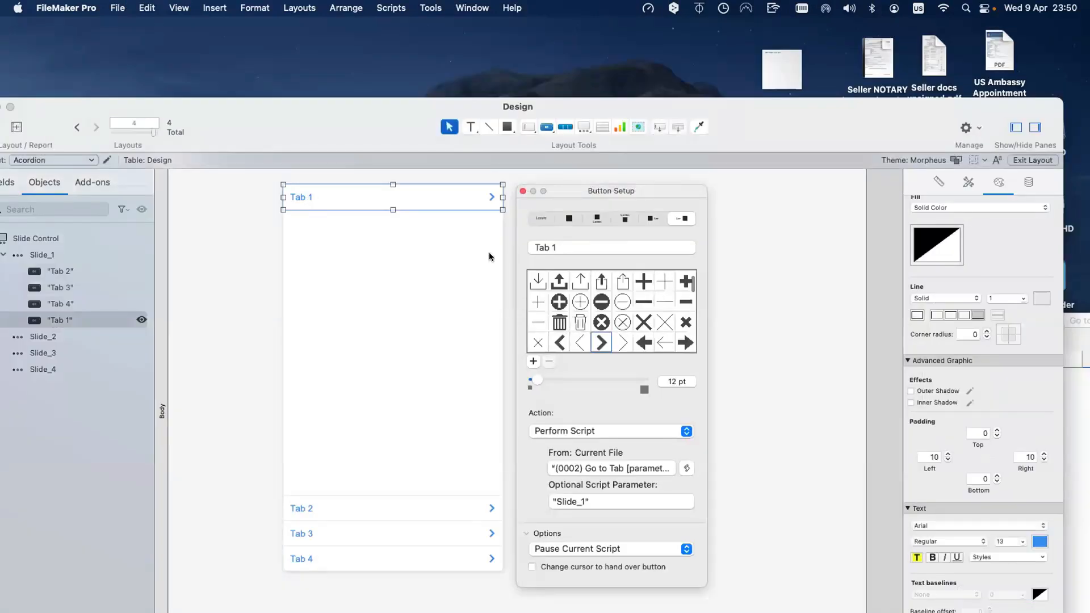
# Relabel the Tab 1 button as Slide 1 and the Tab 2 button as Slide 2
pyautogui.doubleClick(547, 255)
pyautogui.write('Slide')
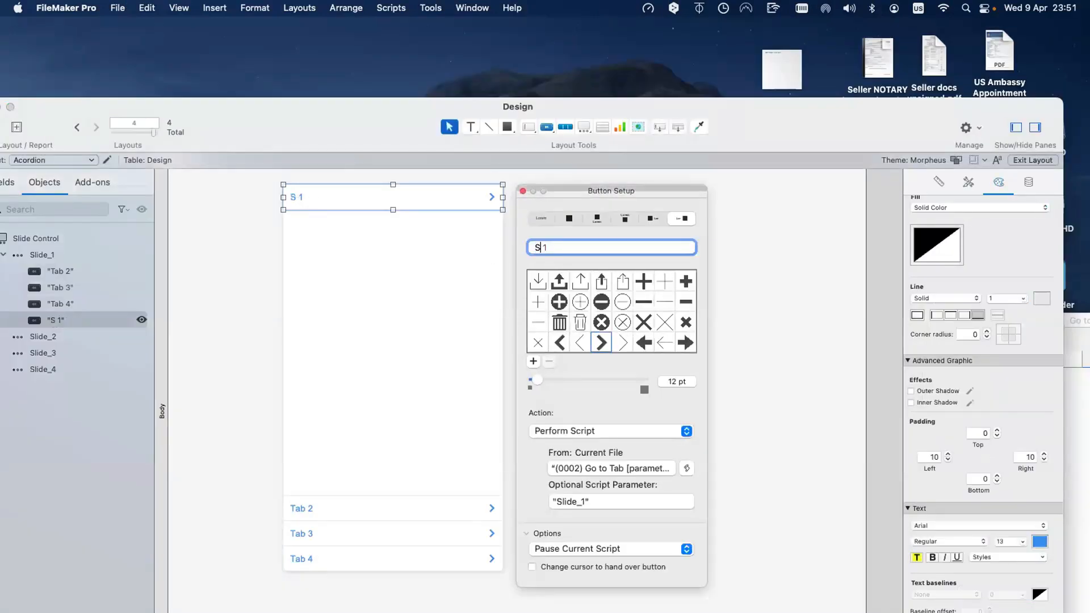
pyautogui.click(347, 505)
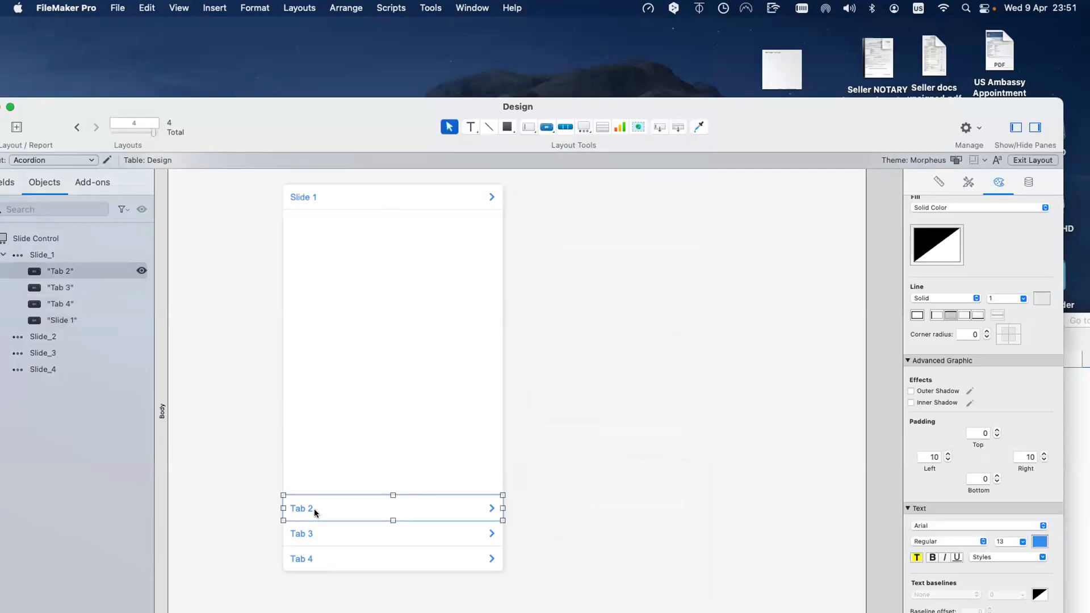
pyautogui.doubleClick(540, 405)
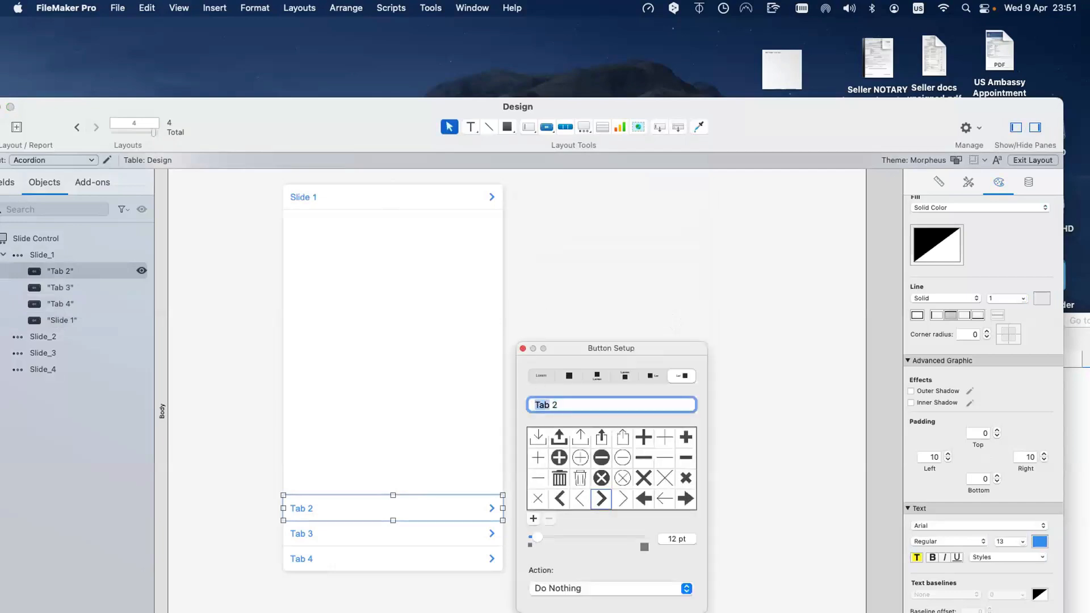
pyautogui.write('Slide')
pyautogui.click(372, 532)
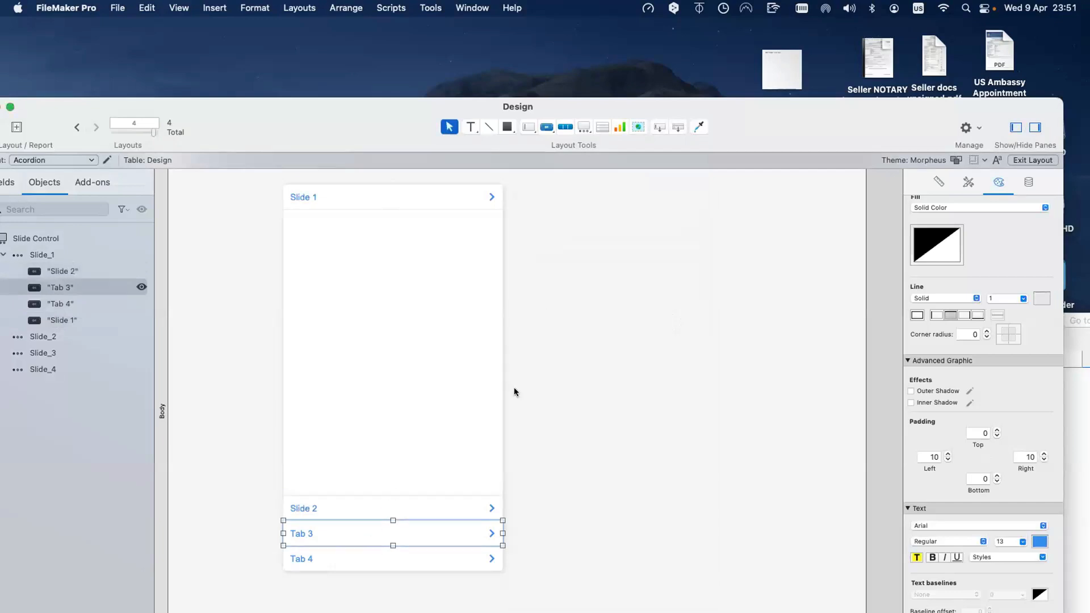
# Relabel the Tab 3 button as Slide 3 and the Tab 4 button as Slide 4
pyautogui.doubleClick(542, 404)
pyautogui.write('Sl')
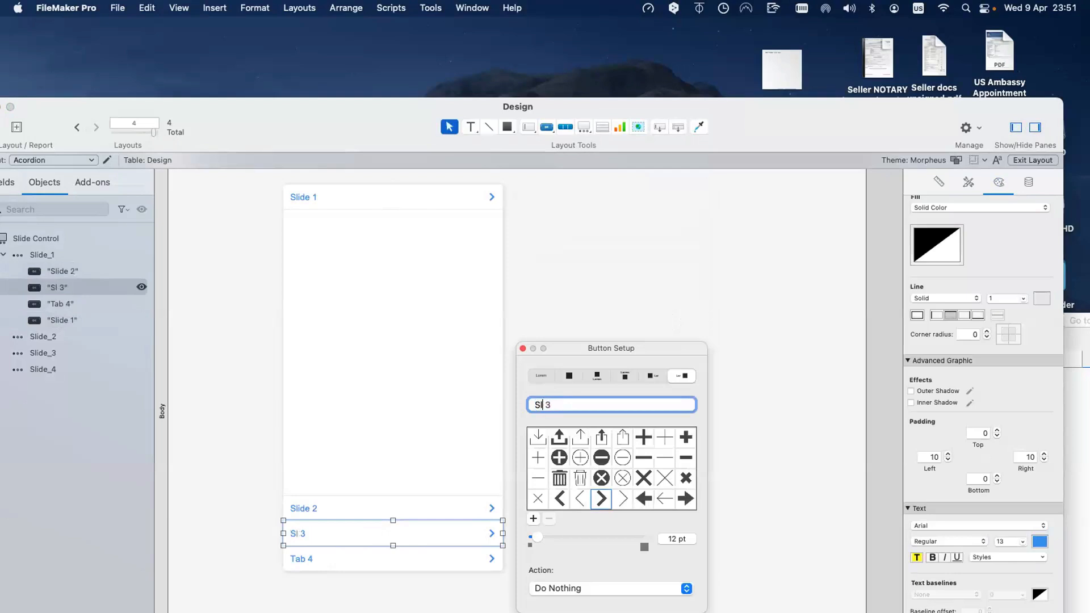
pyautogui.write('ide')
pyautogui.click(390, 561)
pyautogui.doubleClick(541, 406)
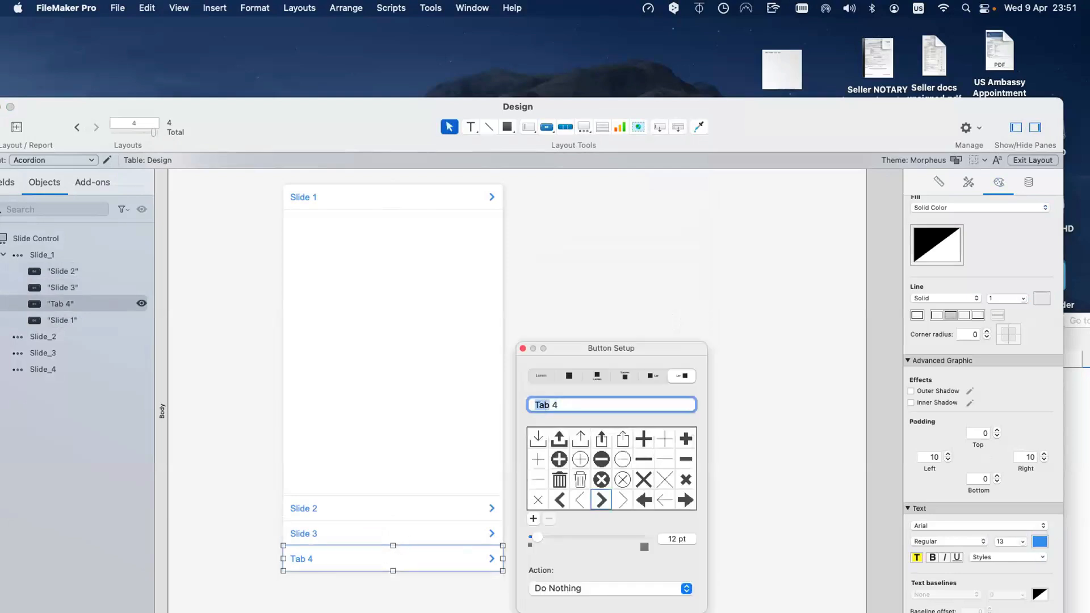
pyautogui.write('Slide')
pyautogui.click(366, 259)
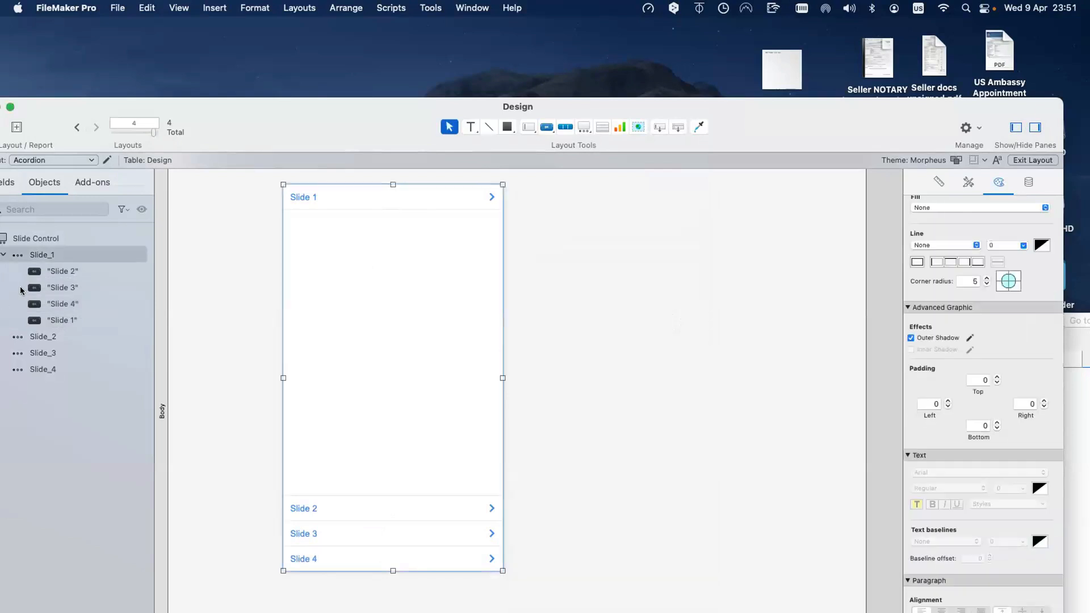
# Move the Slide 1 button above the Slide 2 button in the first slide's object order
pyautogui.click(45, 337)
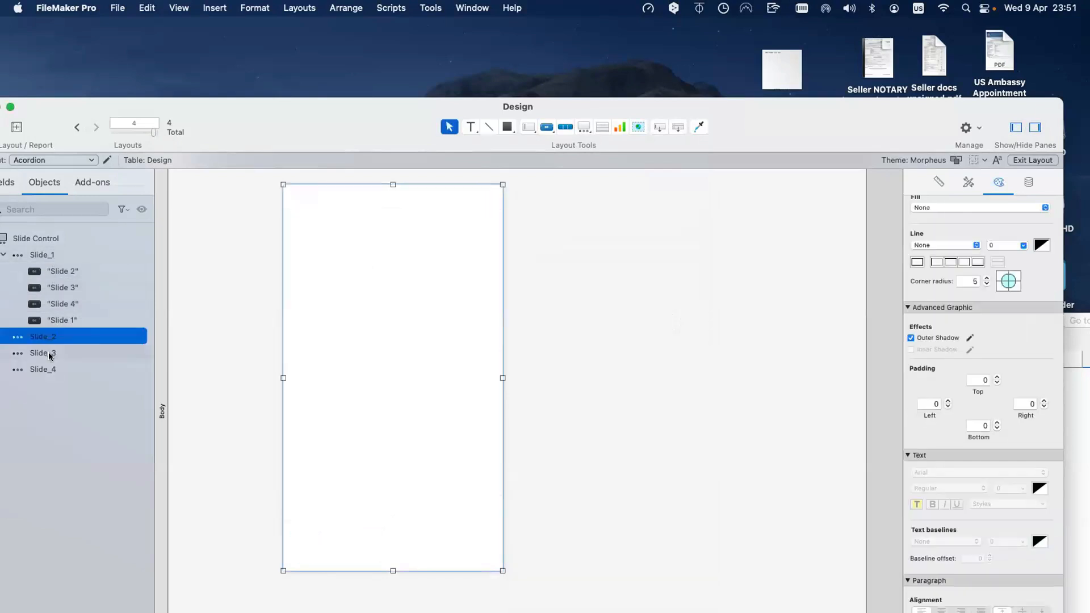
pyautogui.click(49, 354)
pyautogui.click(48, 371)
pyautogui.click(83, 256)
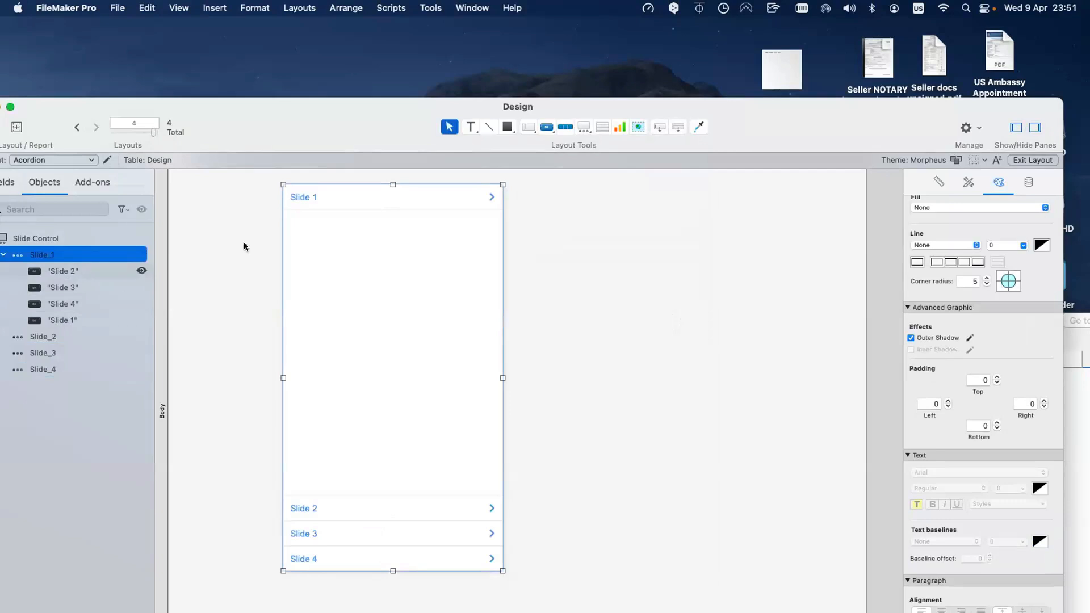
pyautogui.click(333, 194)
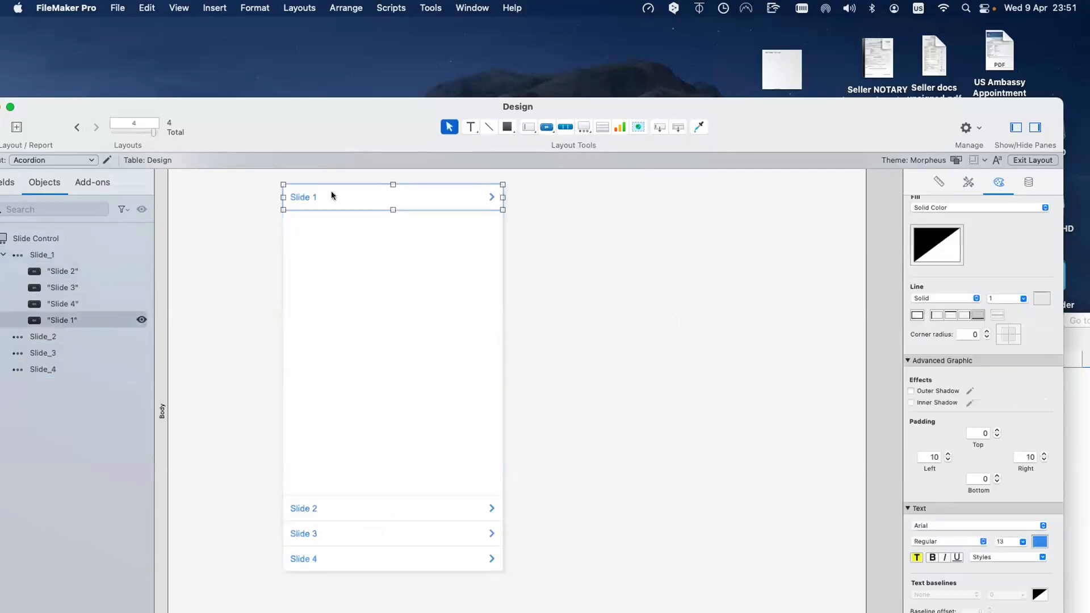
pyautogui.moveTo(51, 323); pyautogui.dragTo(70, 263)
pyautogui.click(332, 196)
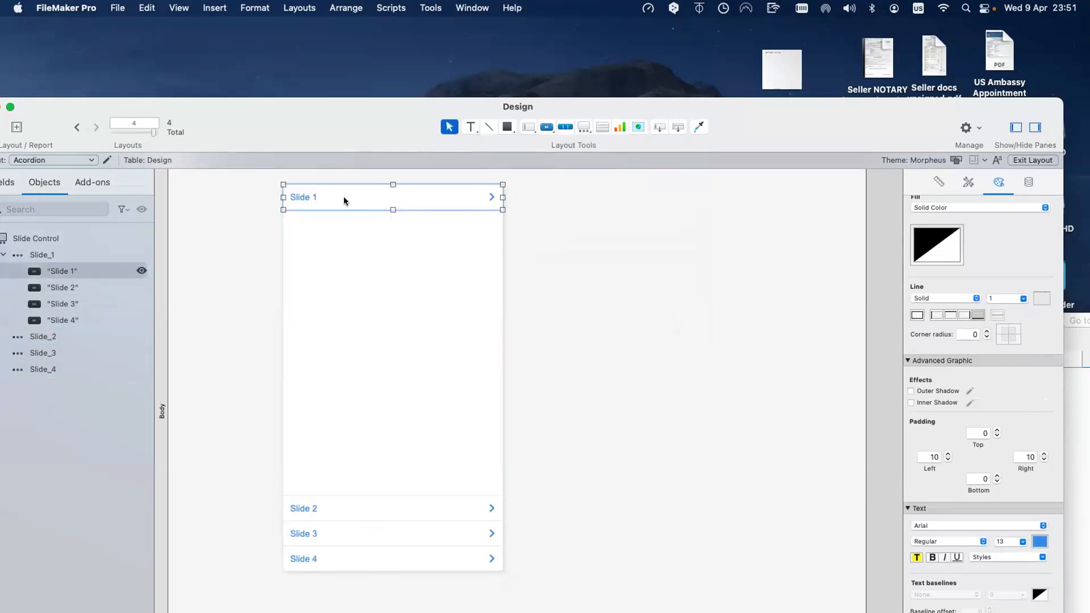
# Make the Slide 2 button perform the script "Go to Tab [parameter]" with the script parameter "Slide_2"
pyautogui.doubleClick(343, 197)
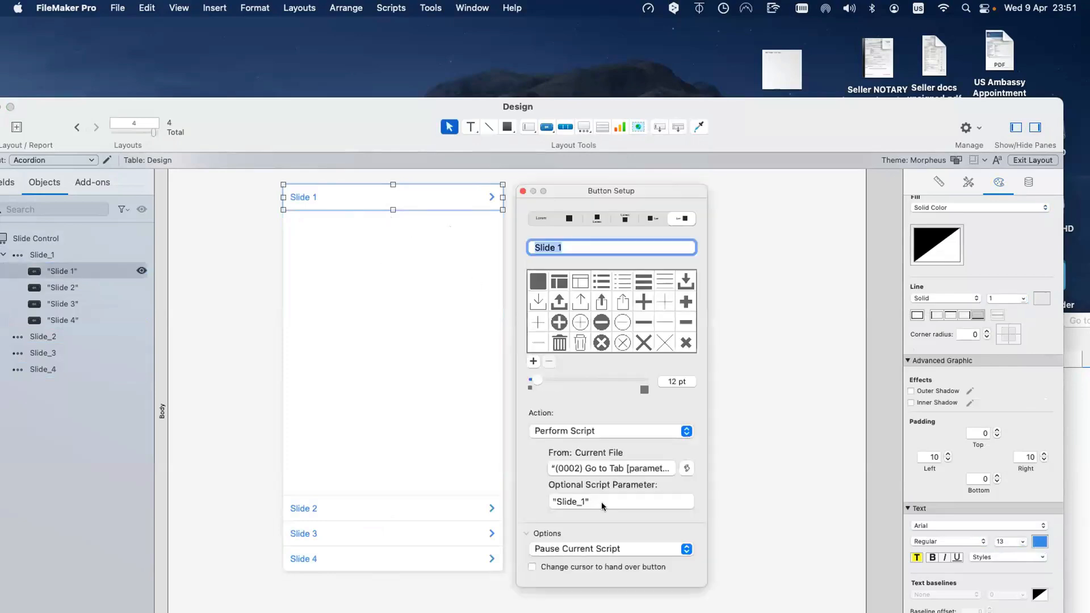
pyautogui.click(348, 508)
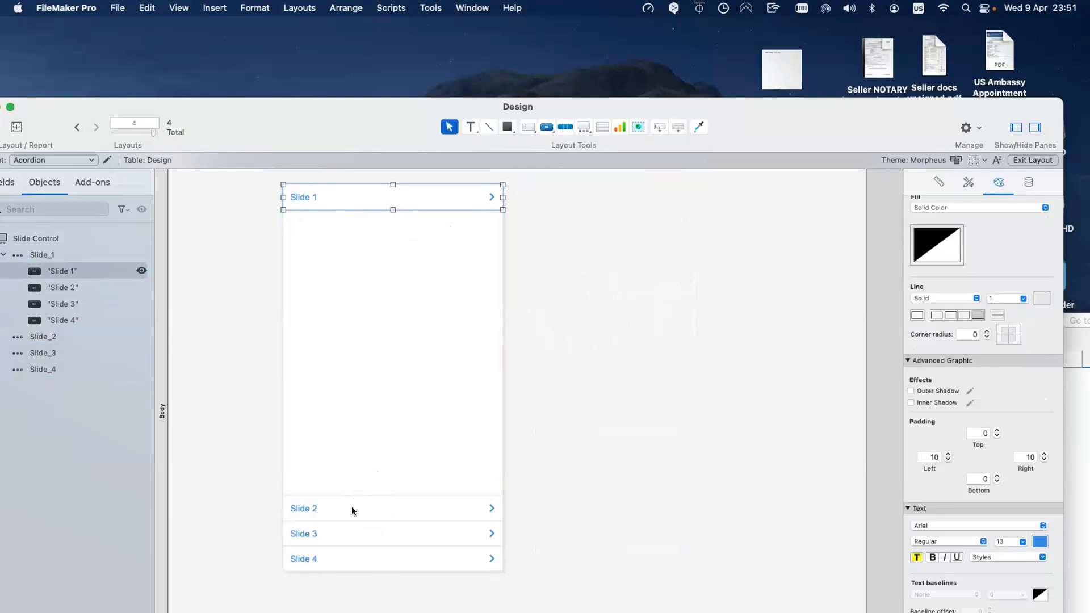
pyautogui.doubleClick(352, 509)
pyautogui.click(571, 588)
pyautogui.click(570, 586)
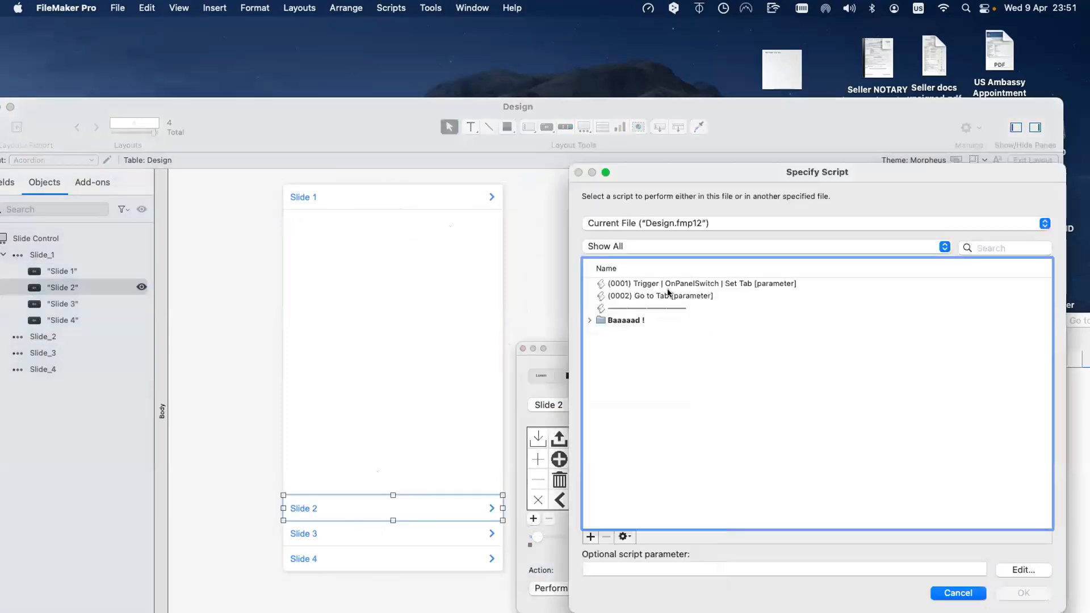
pyautogui.click(669, 294)
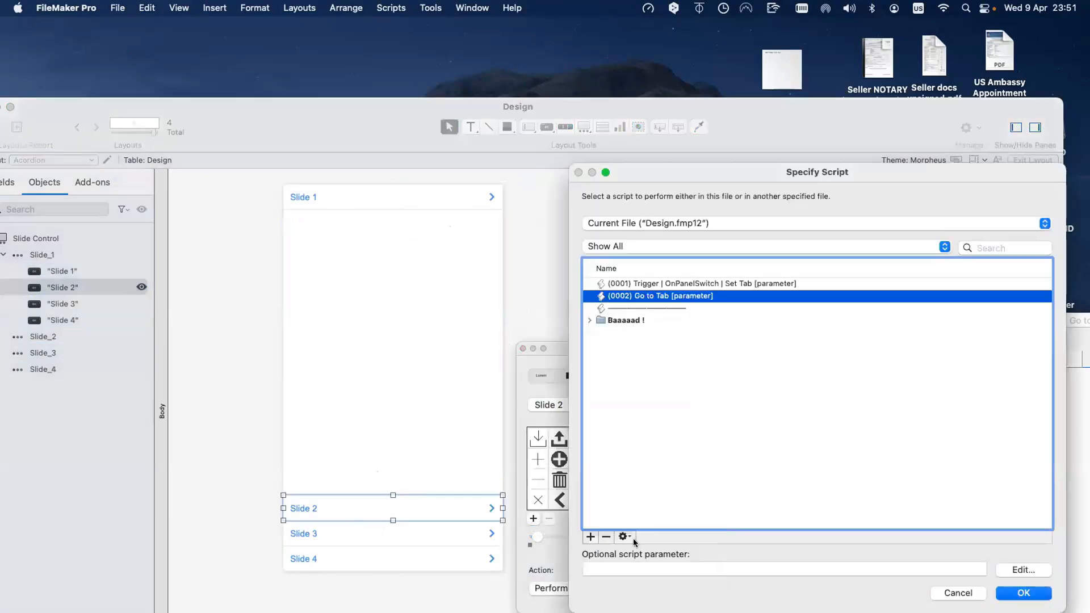
pyautogui.click(639, 569)
pyautogui.write('Slide_')
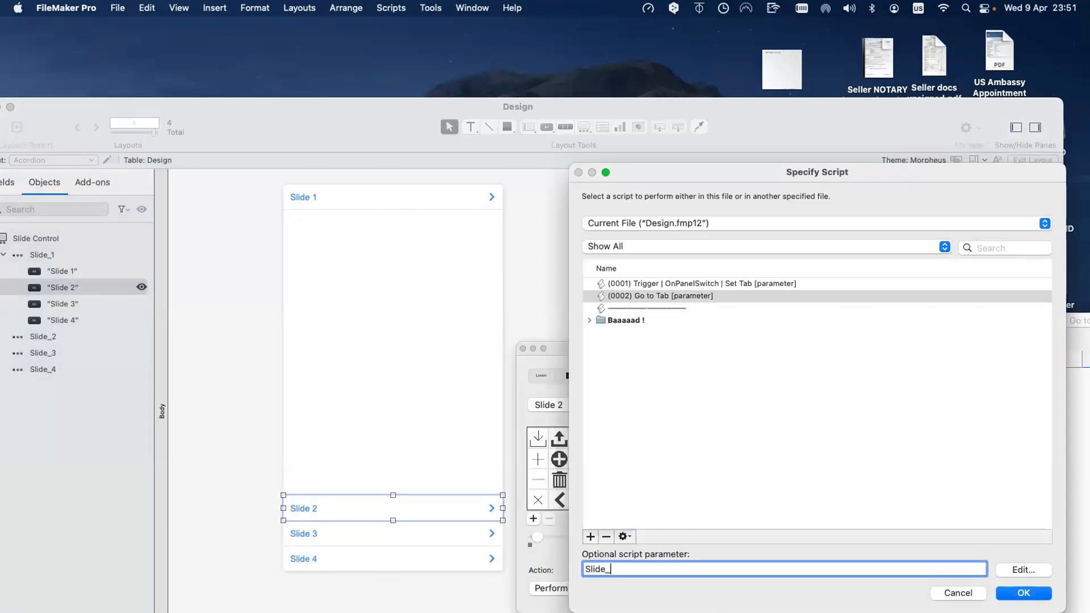
pyautogui.hotkey('shift', 'Right')
pyautogui.hotkey('shift', 'Right')
pyautogui.hotkey('shift', 'Right')
pyautogui.hotkey('shift', 'Right')
pyautogui.hotkey('shift', 'Right')
pyautogui.hotkey('shift', 'Right')
pyautogui.press('Right')
pyautogui.write('2')
pyautogui.press('Return')
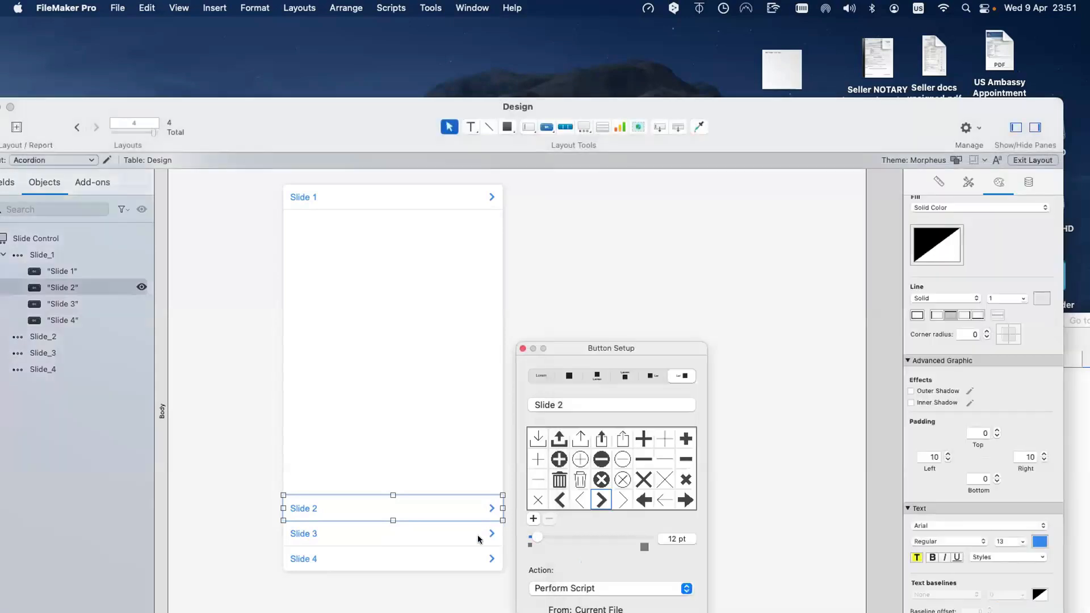
# Make the Slide 3 button perform the script "Go to Tab [parameter]" with the script parameter "Slide_3"
pyautogui.doubleClick(479, 540)
pyautogui.click(597, 589)
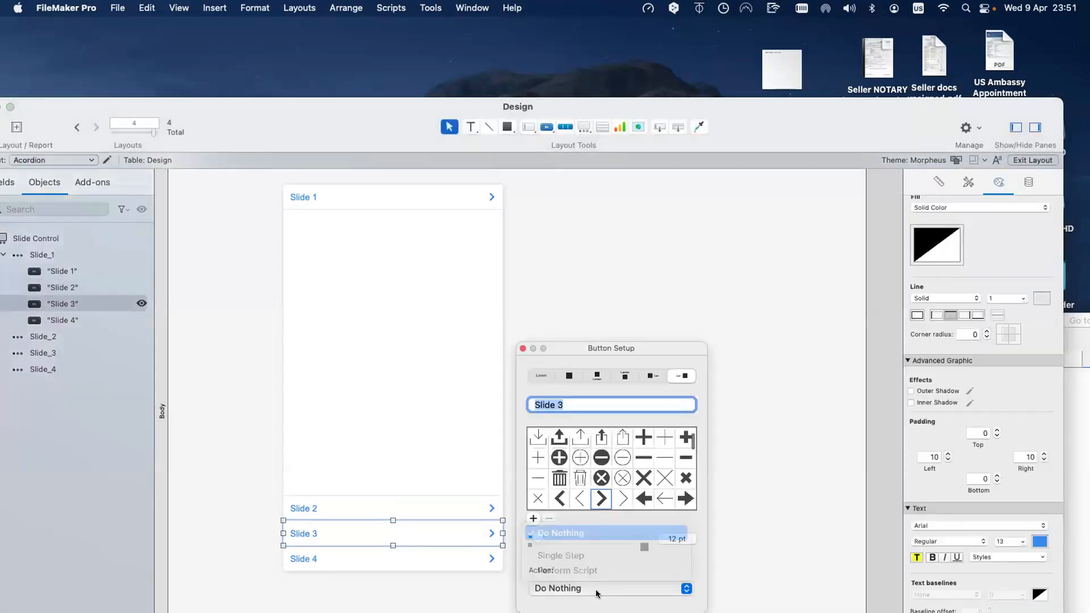
pyautogui.click(599, 571)
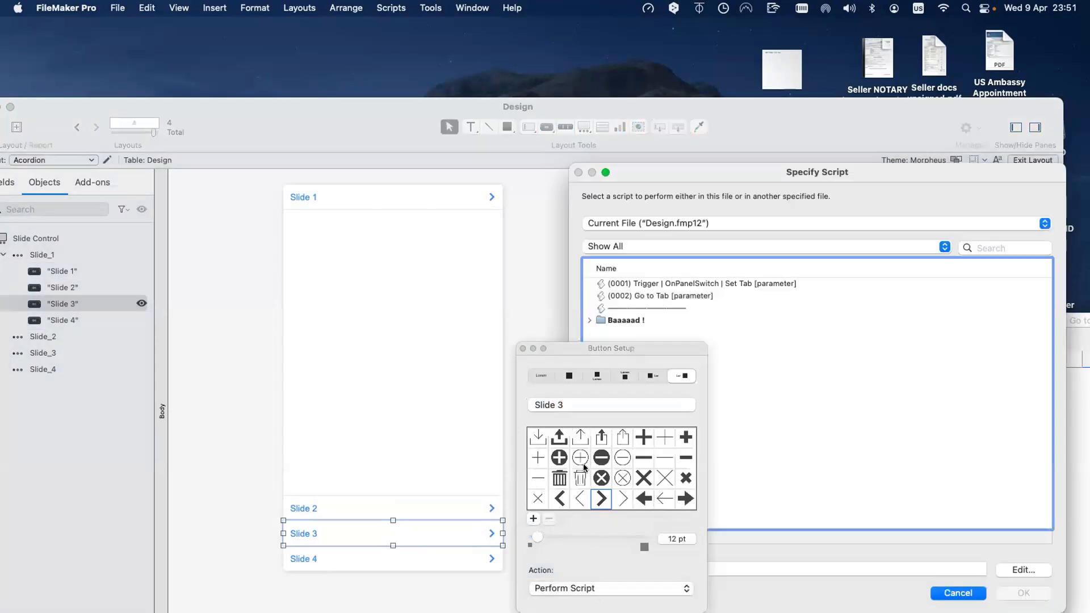
pyautogui.click(656, 297)
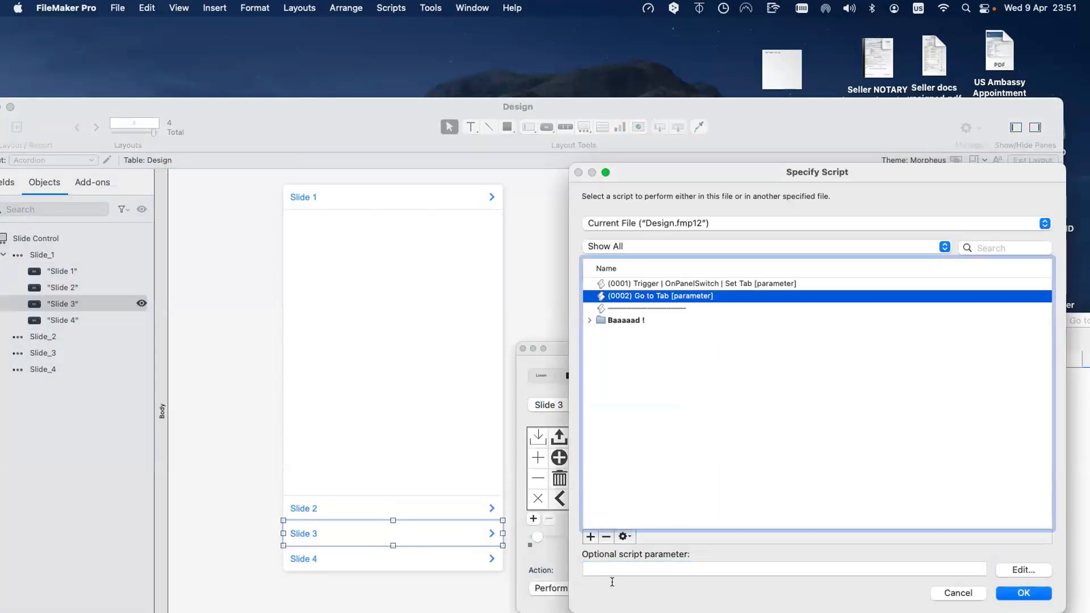
pyautogui.click(655, 572)
pyautogui.write('Slide_3')
pyautogui.press('Return')
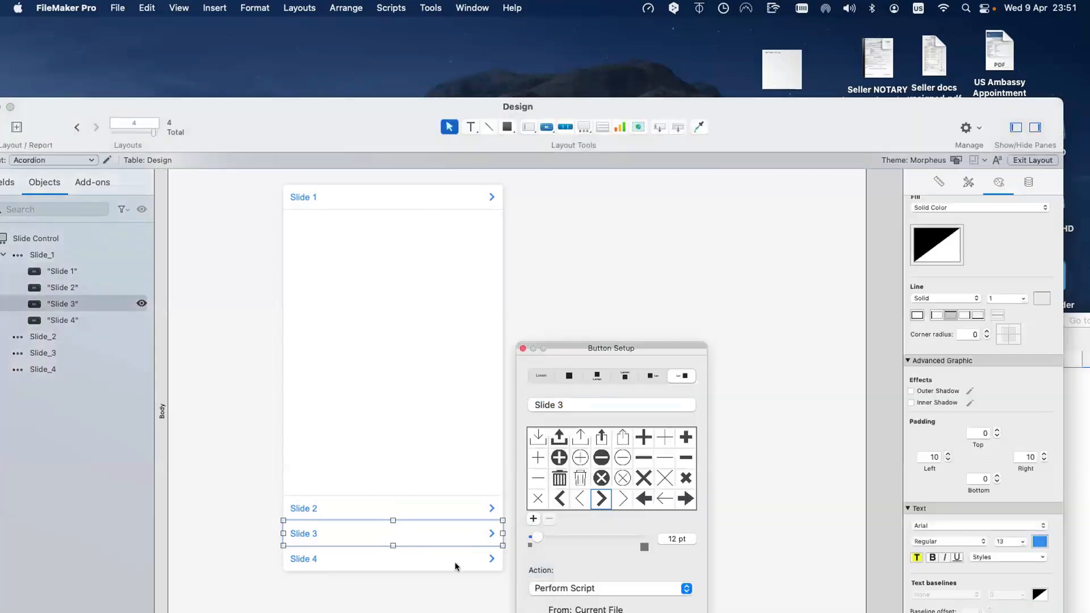
# Make the Slide 4 button perform "Go to Tab [parameter]" with the script parameter "Slide_4", and save the layout
pyautogui.click(456, 566)
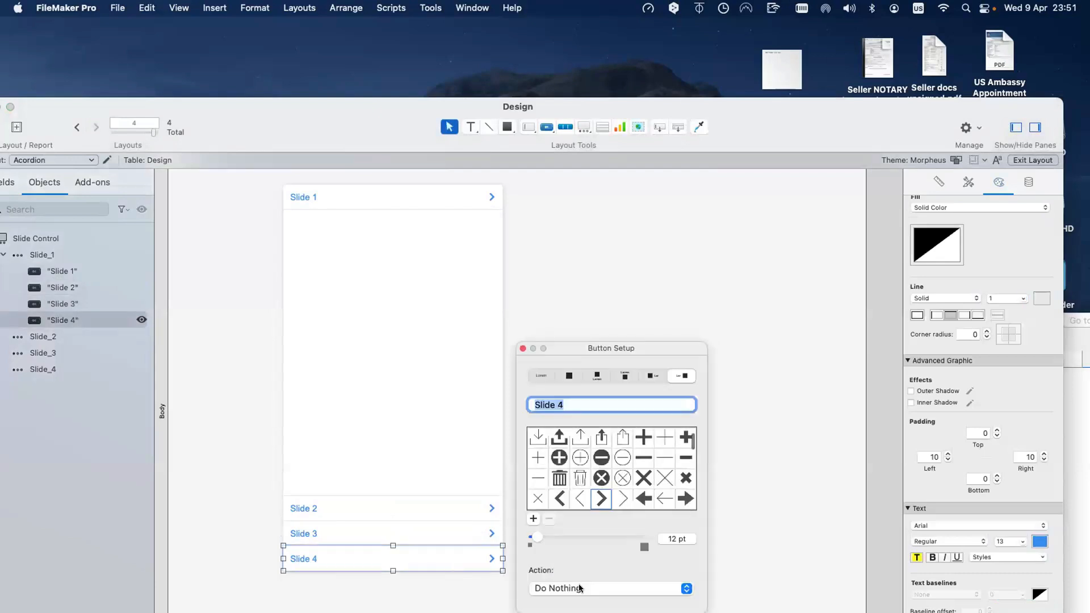
pyautogui.click(579, 588)
pyautogui.click(578, 571)
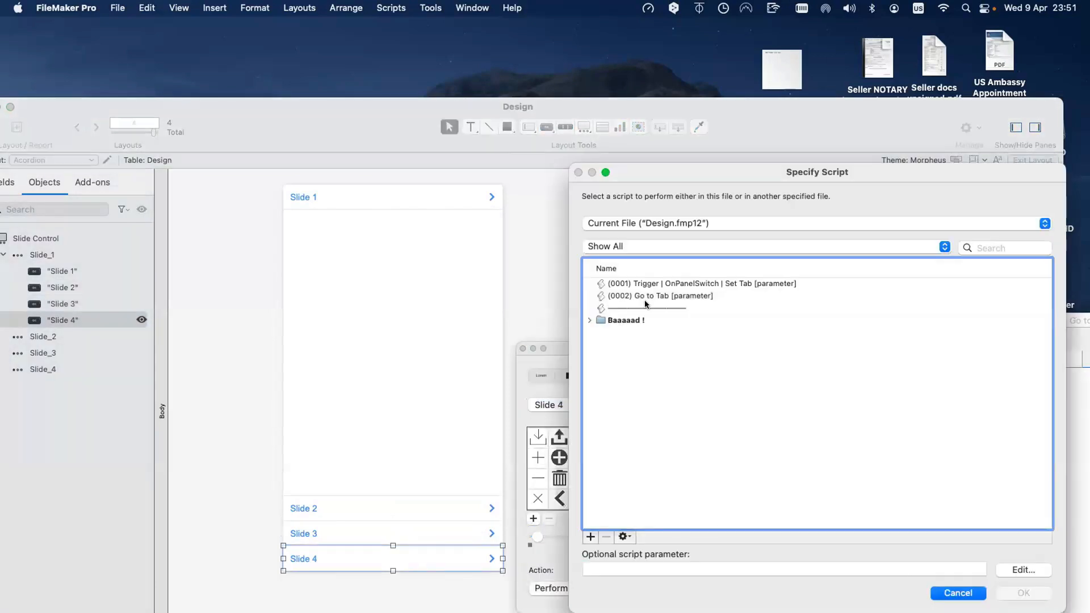
pyautogui.click(645, 298)
pyautogui.click(659, 576)
pyautogui.write('Slide_')
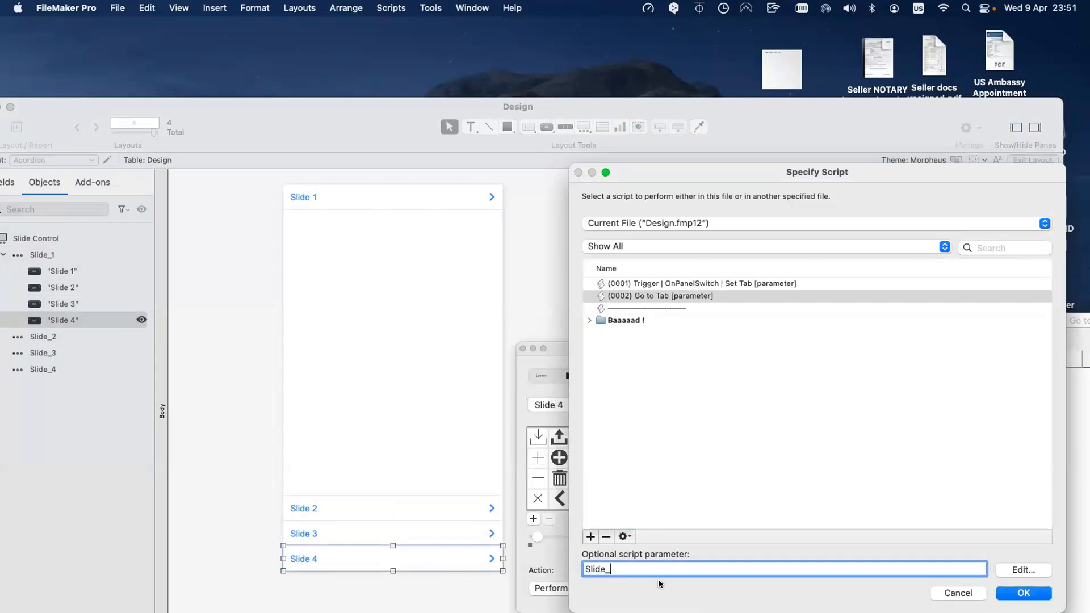
pyautogui.write('4')
pyautogui.press('Return')
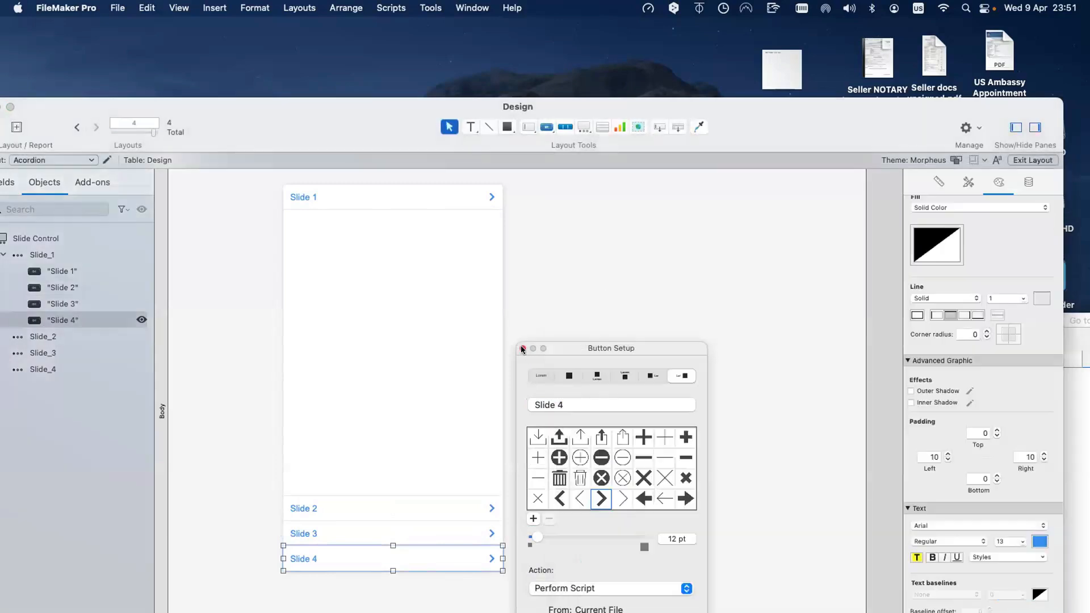
pyautogui.click(604, 288)
pyautogui.press('super+s')
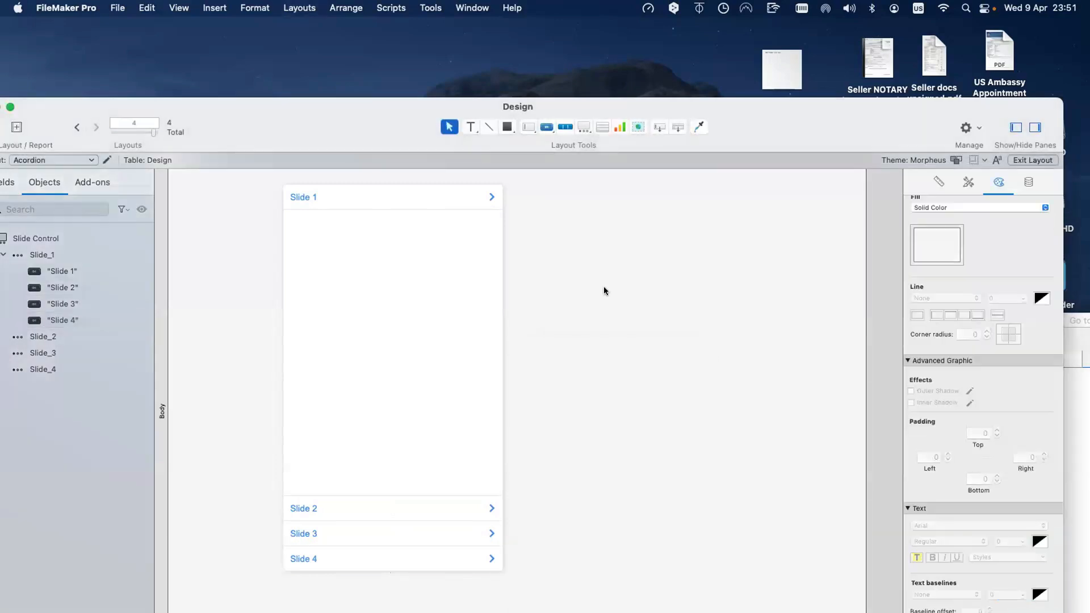
# Duplicate the four slide buttons of the first slide onto the empty layout area beside the slide control
pyautogui.click(432, 290)
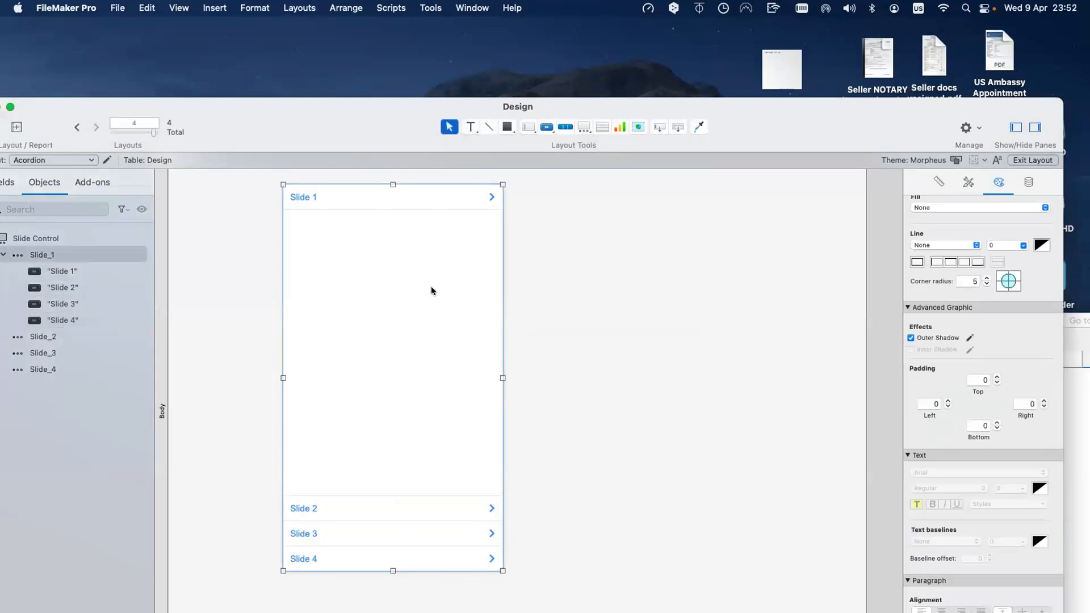
pyautogui.click(430, 196)
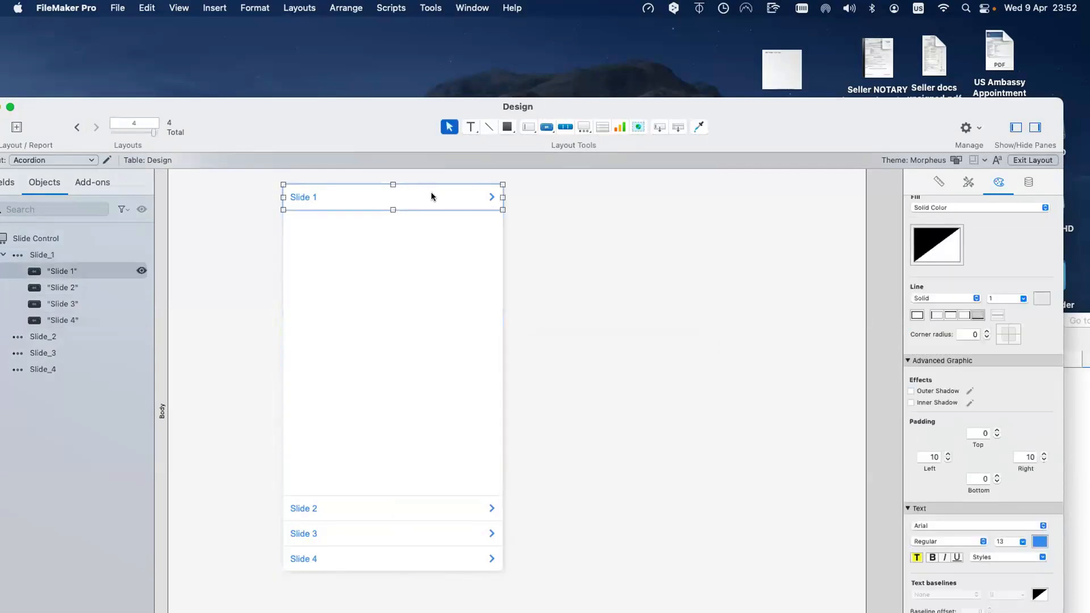
pyautogui.keyDown('shift'); pyautogui.click(397, 512); pyautogui.keyUp('shift')
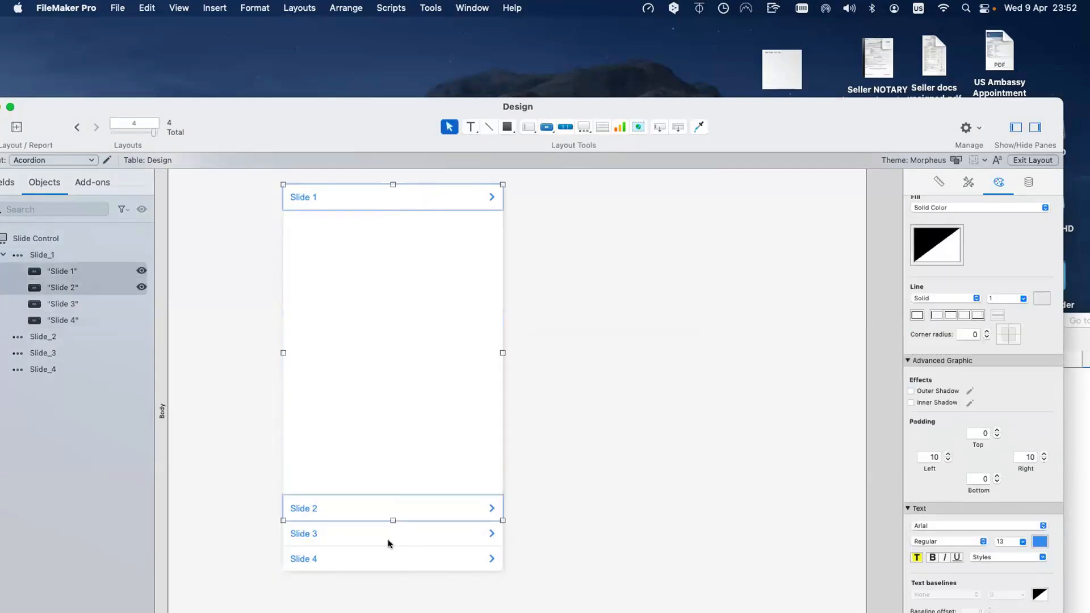
pyautogui.keyDown('shift'); pyautogui.click(387, 540); pyautogui.keyUp('shift')
pyautogui.keyDown('shift'); pyautogui.click(377, 552); pyautogui.keyUp('shift')
pyautogui.moveTo(363, 528); pyautogui.dragTo(644, 519)
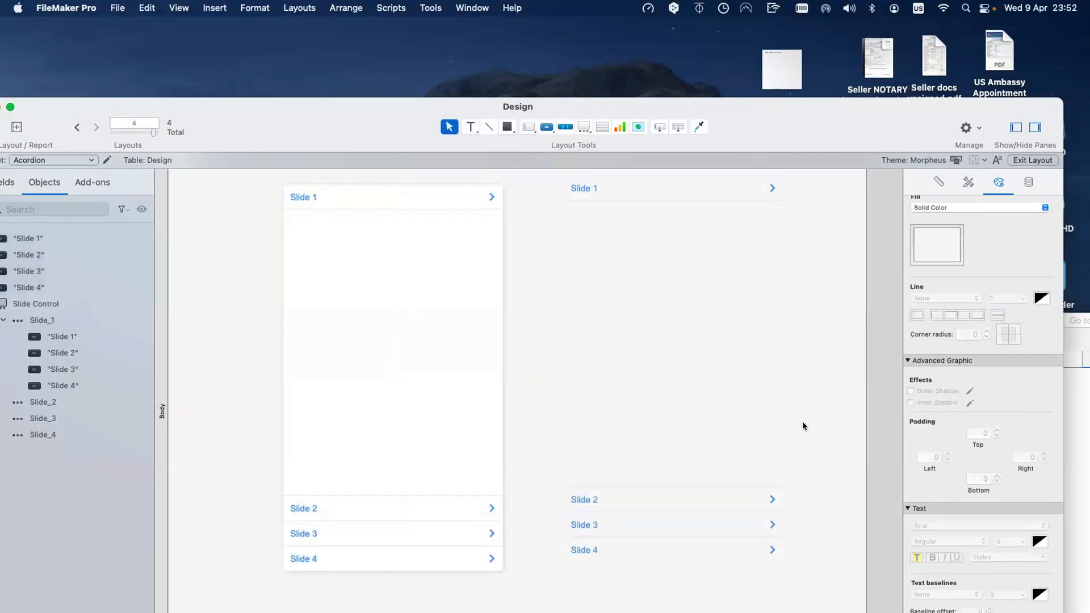
pyautogui.scroll(2, 401, 348)
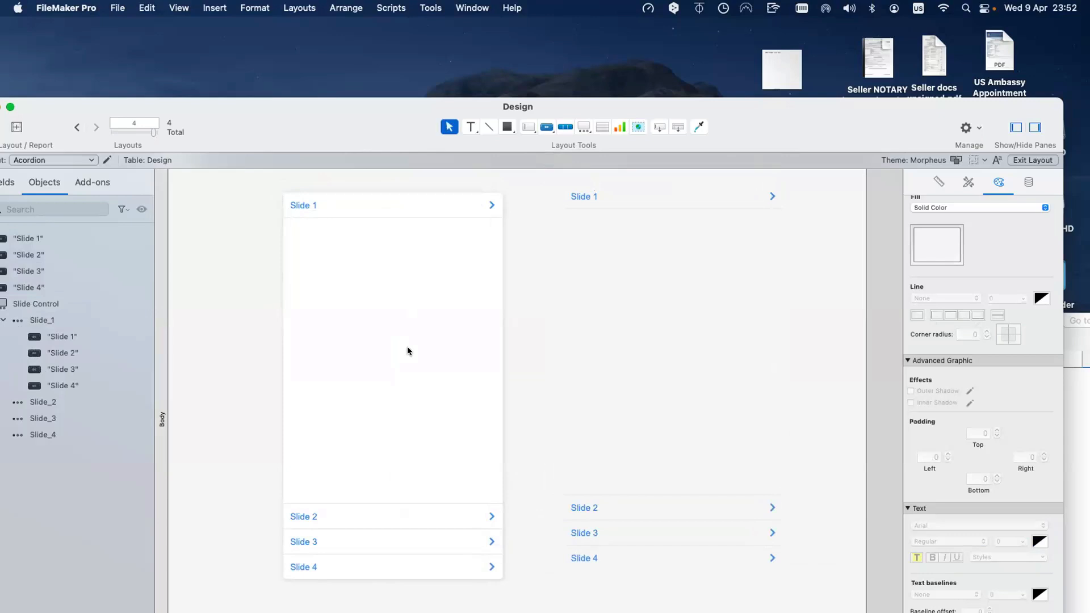
# Remove the bottom border line from the Slide 1 button inside the first slide
pyautogui.click(376, 216)
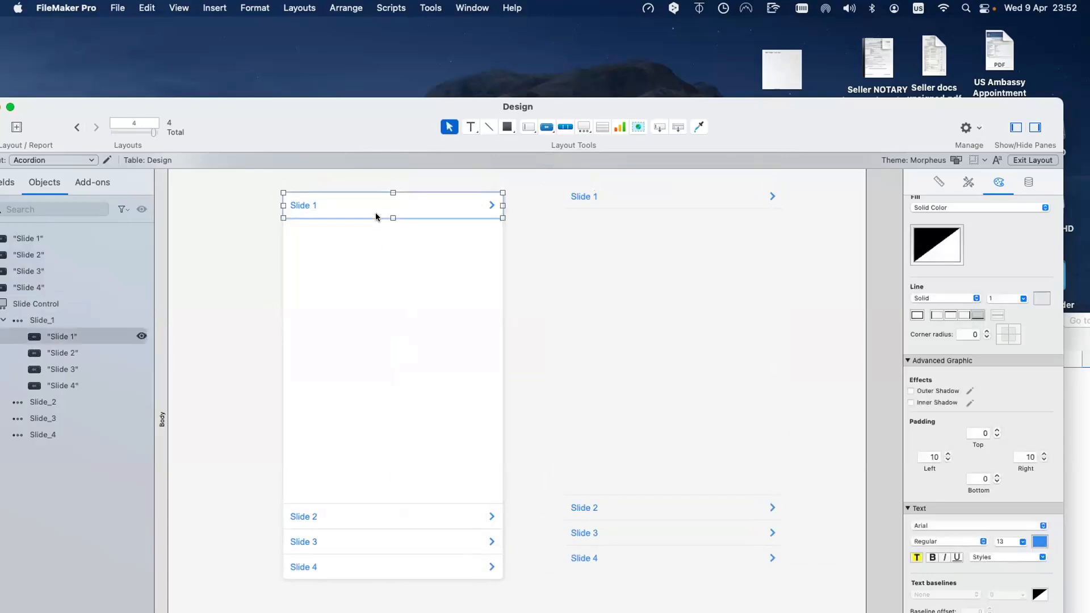
pyautogui.click(397, 295)
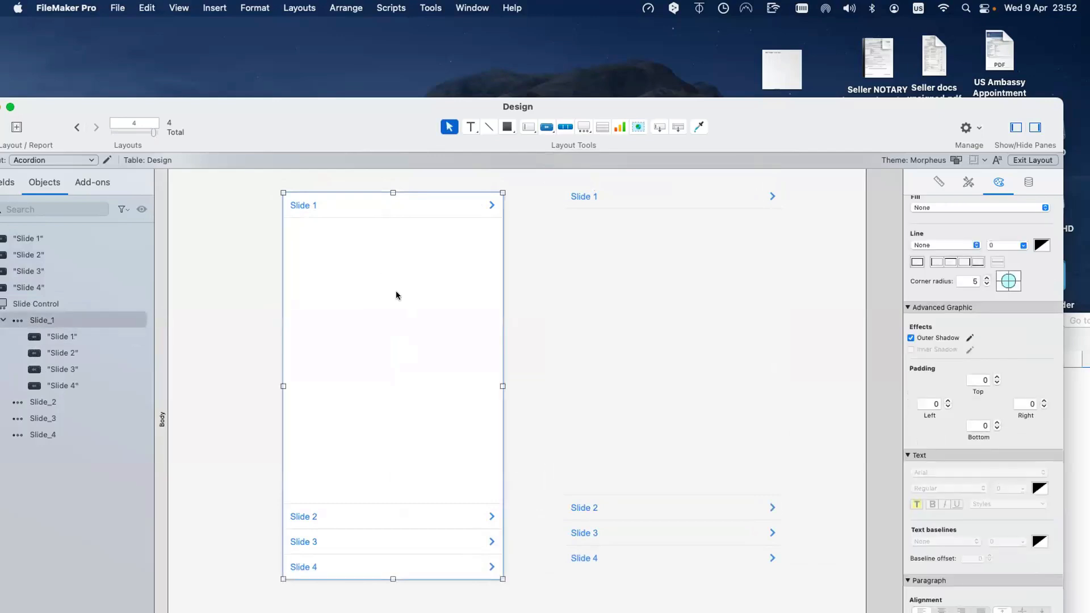
pyautogui.click(371, 215)
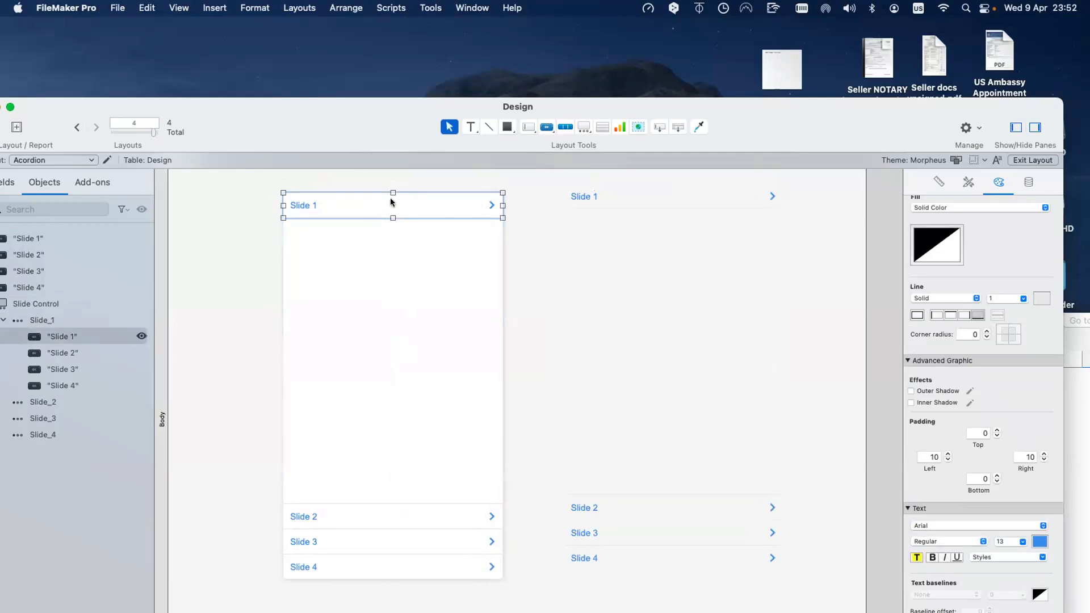
pyautogui.moveTo(261, 117); pyautogui.dragTo(129, 128)
pyautogui.click(845, 326)
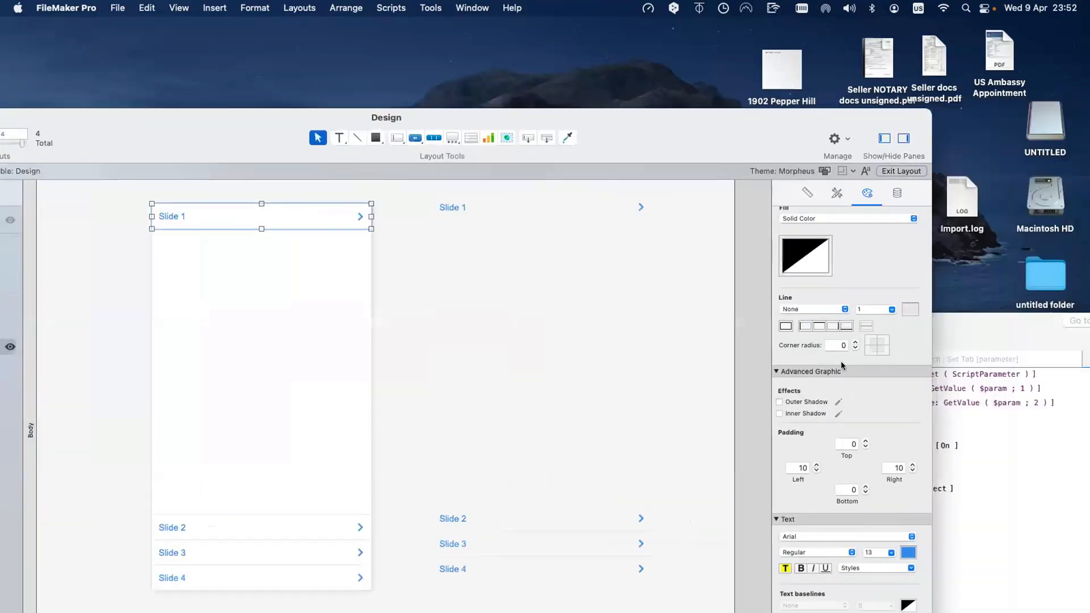
# Replace the chevron icon of the Slide 1 button inside the first slide with a thin X icon
pyautogui.doubleClick(246, 209)
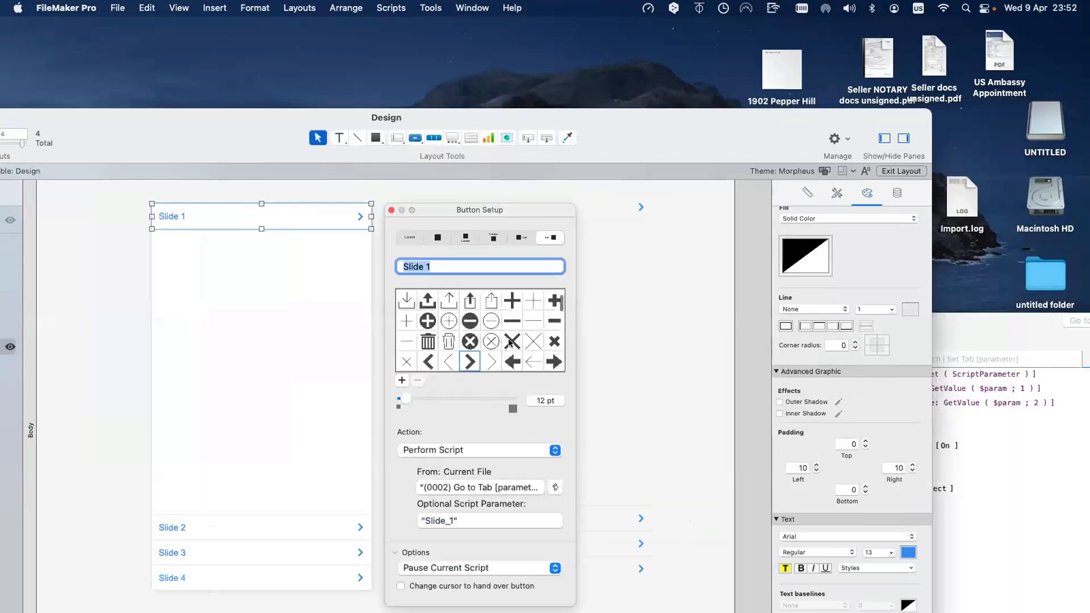
pyautogui.click(391, 210)
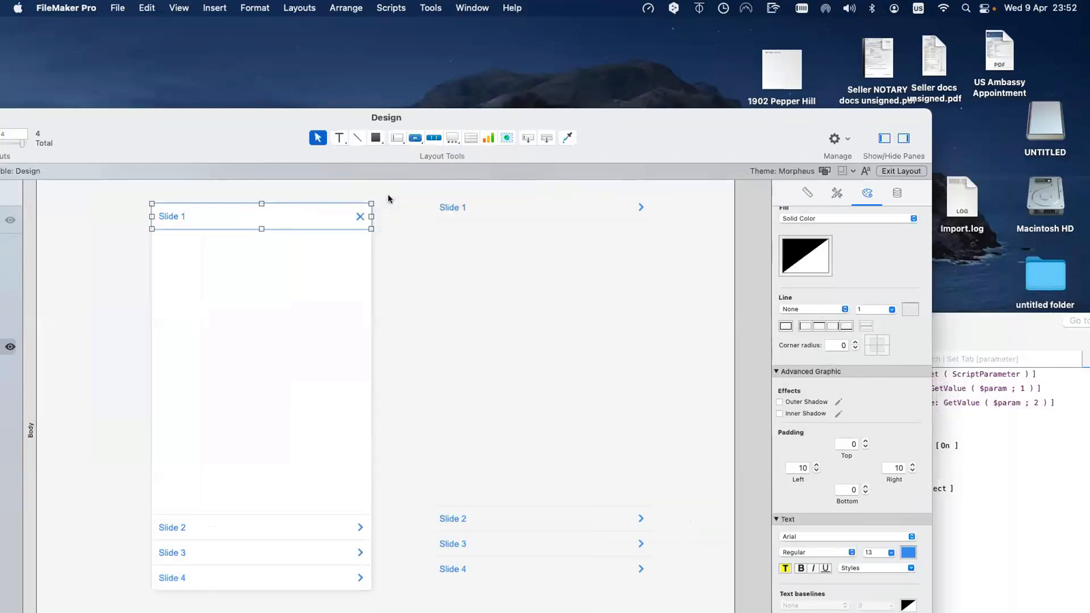
pyautogui.click(389, 198)
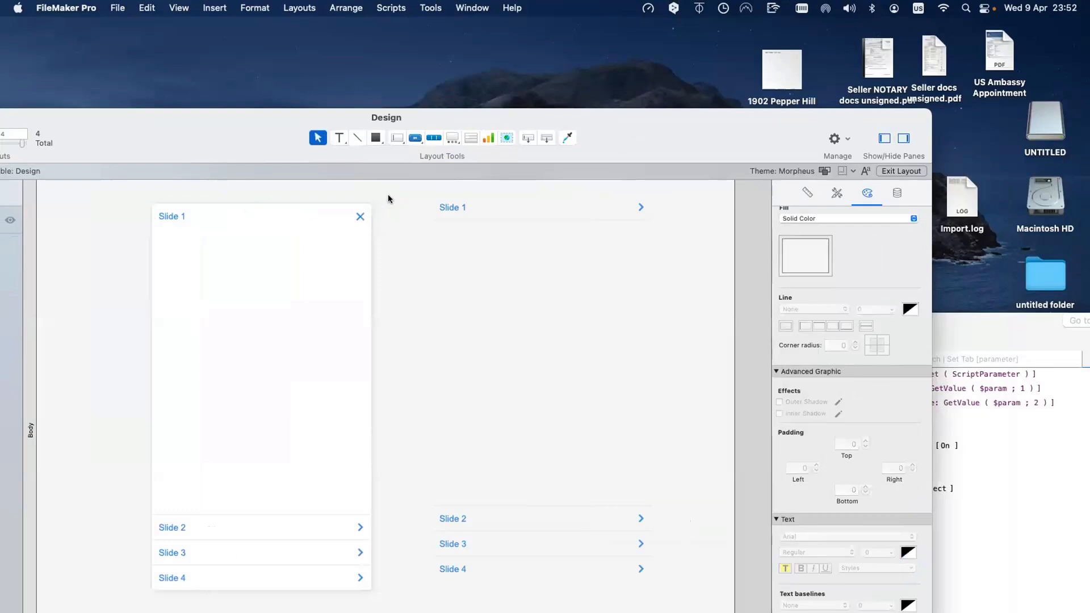
# Place copies of the Slide 1 and Slide 2 buttons stacked at the top of the second slide
pyautogui.doubleClick(285, 286)
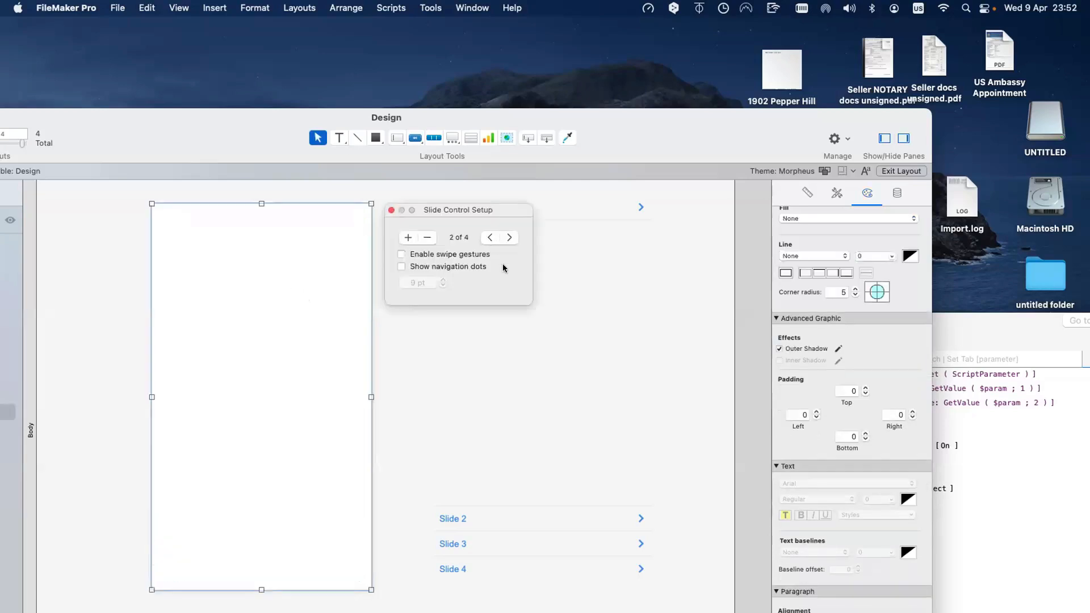
pyautogui.click(391, 210)
pyautogui.click(500, 216)
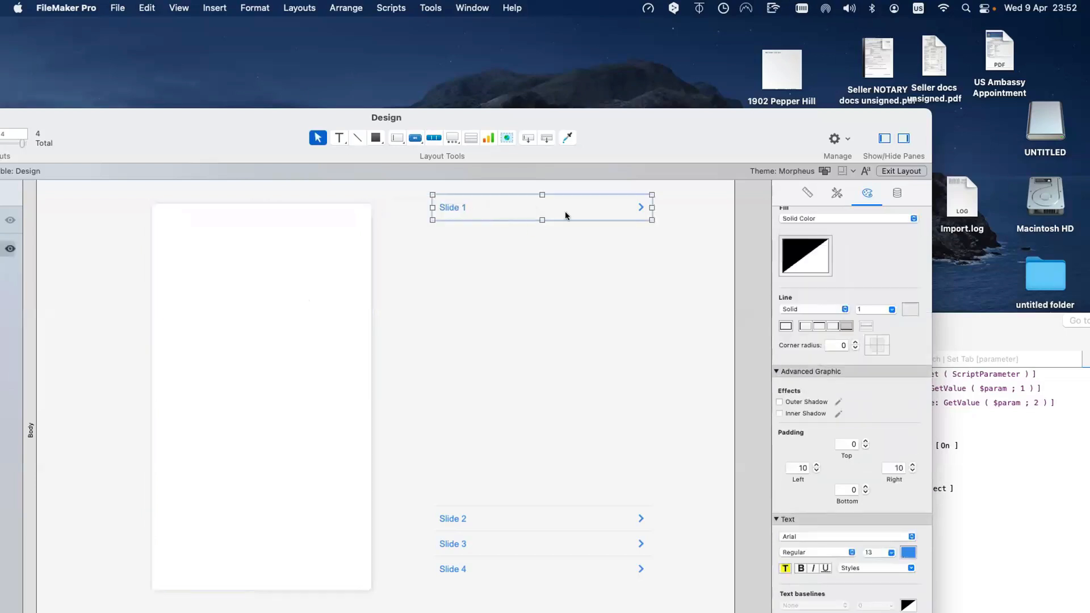
pyautogui.moveTo(550, 206); pyautogui.dragTo(273, 209)
pyautogui.moveTo(509, 509); pyautogui.dragTo(255, 242)
# Place copies of the Slide 3 and Slide 4 buttons along the bottom edge of the second slide
pyautogui.click(484, 544)
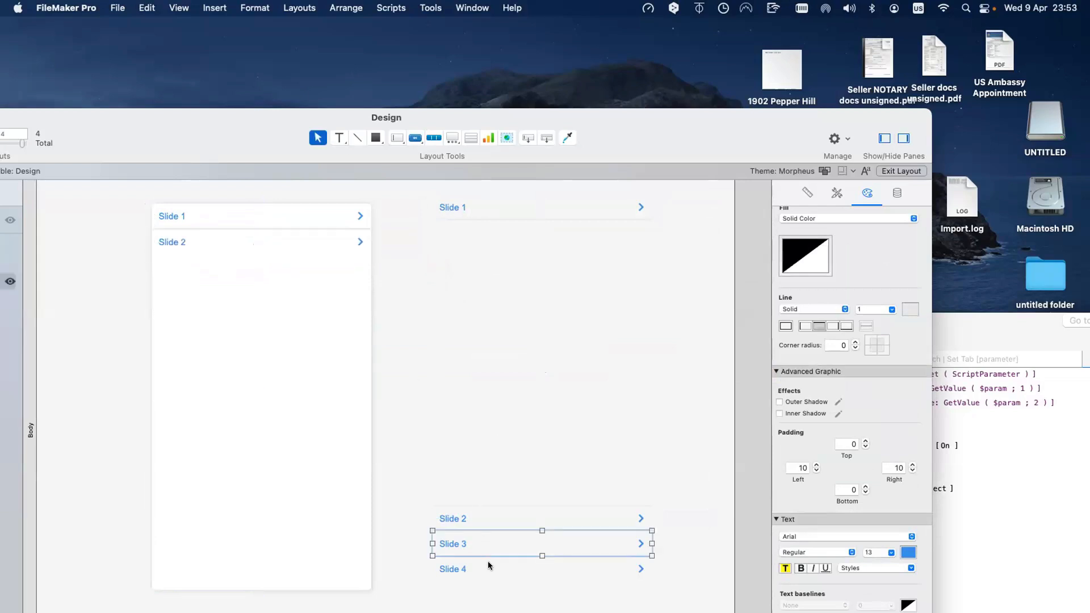
pyautogui.keyDown('shift'); pyautogui.click(505, 564); pyautogui.keyUp('shift')
pyautogui.click(331, 488)
pyautogui.press('super+v')
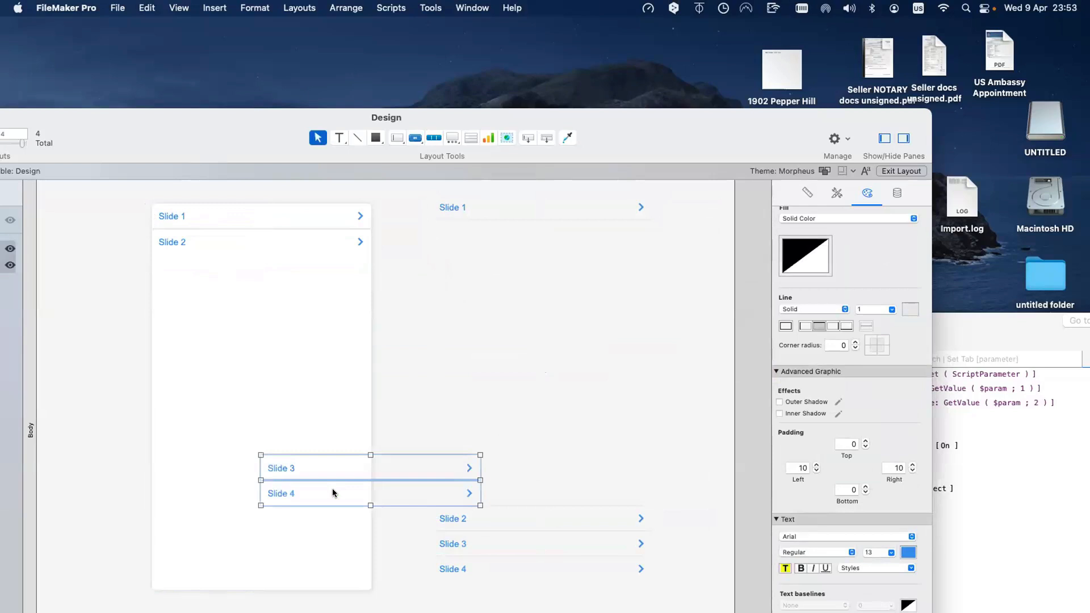
pyautogui.moveTo(332, 490); pyautogui.dragTo(238, 578)
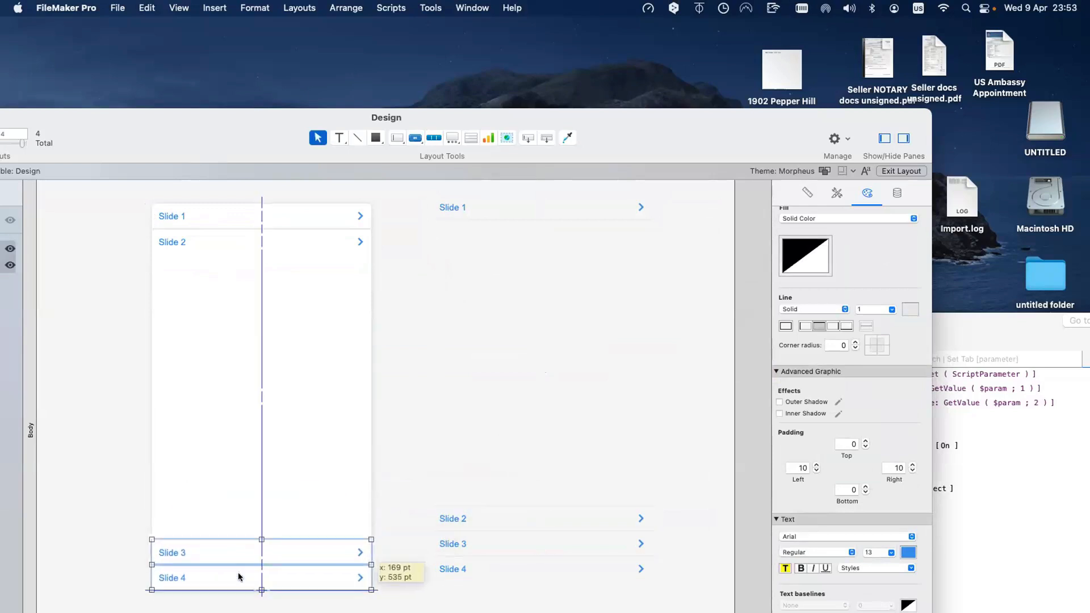
pyautogui.click(390, 261)
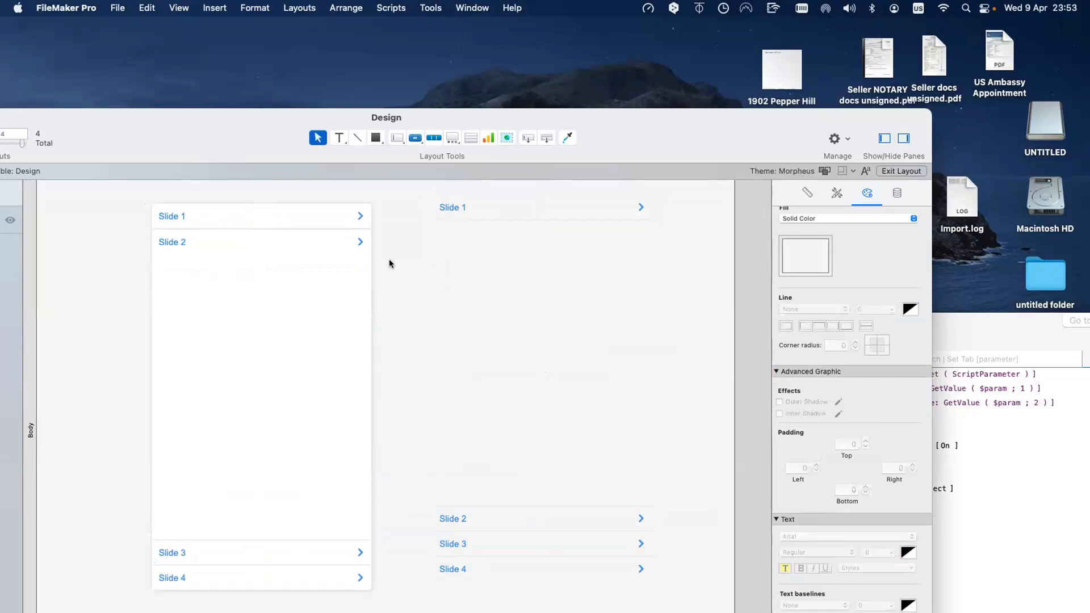
# Remove the top border line from the Slide 2 button inside the second slide
pyautogui.click(291, 240)
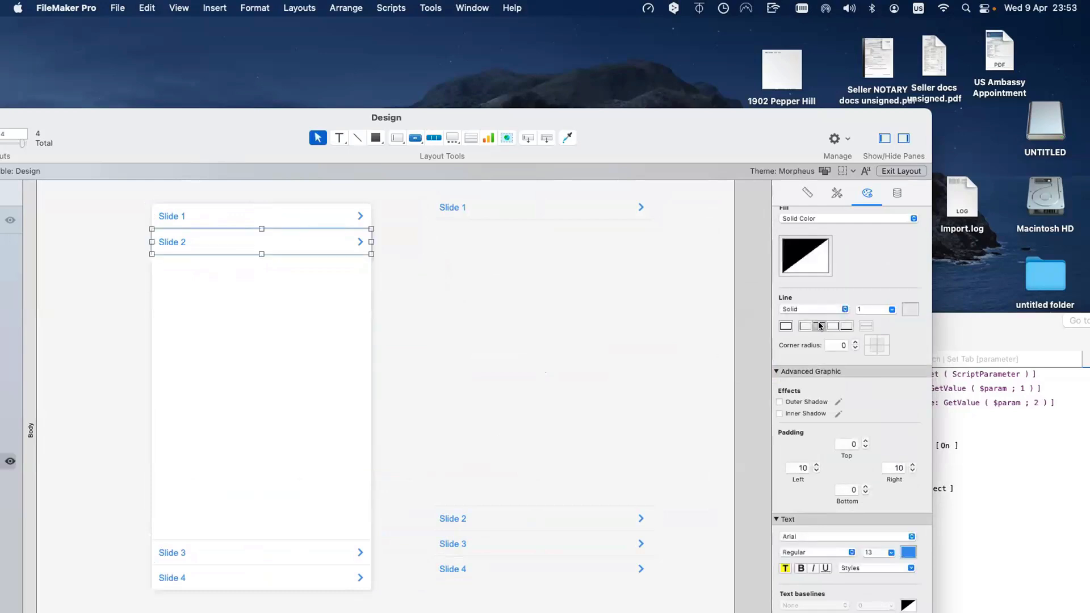
pyautogui.click(819, 324)
pyautogui.click(318, 351)
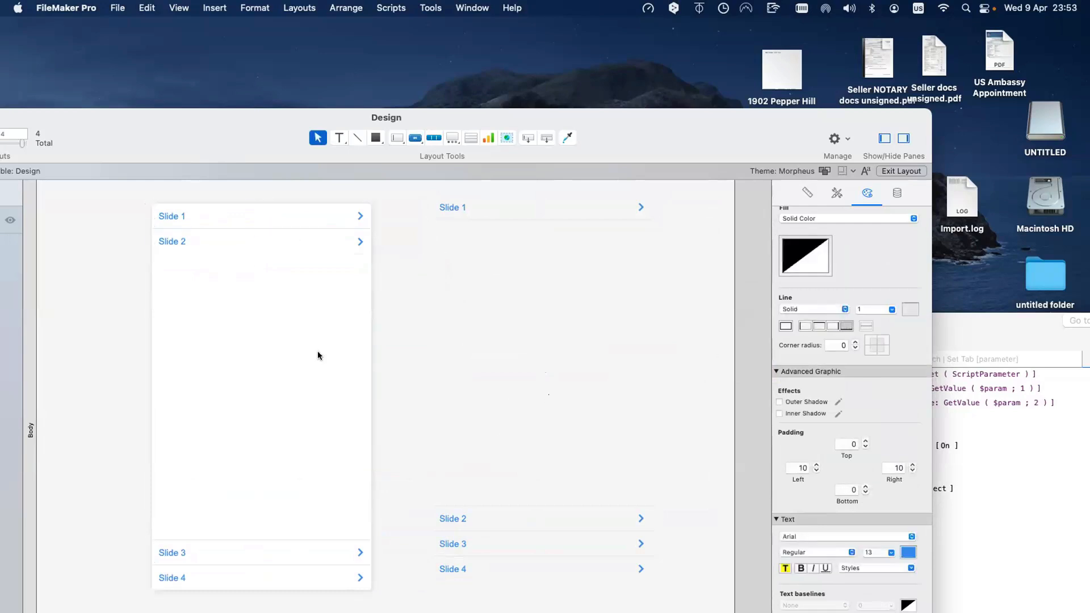
pyautogui.click(274, 222)
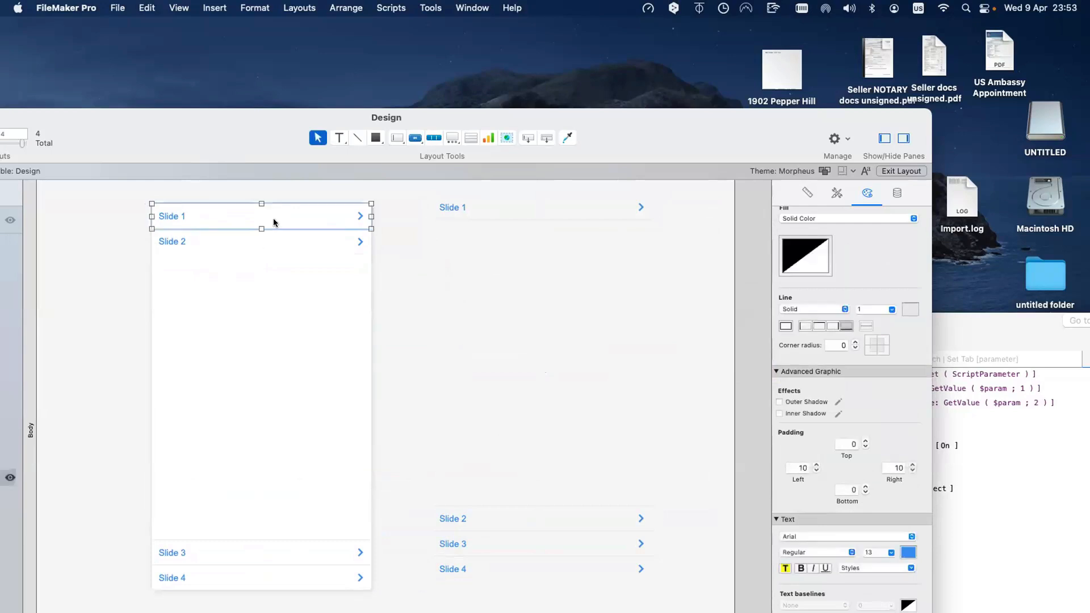
pyautogui.click(267, 248)
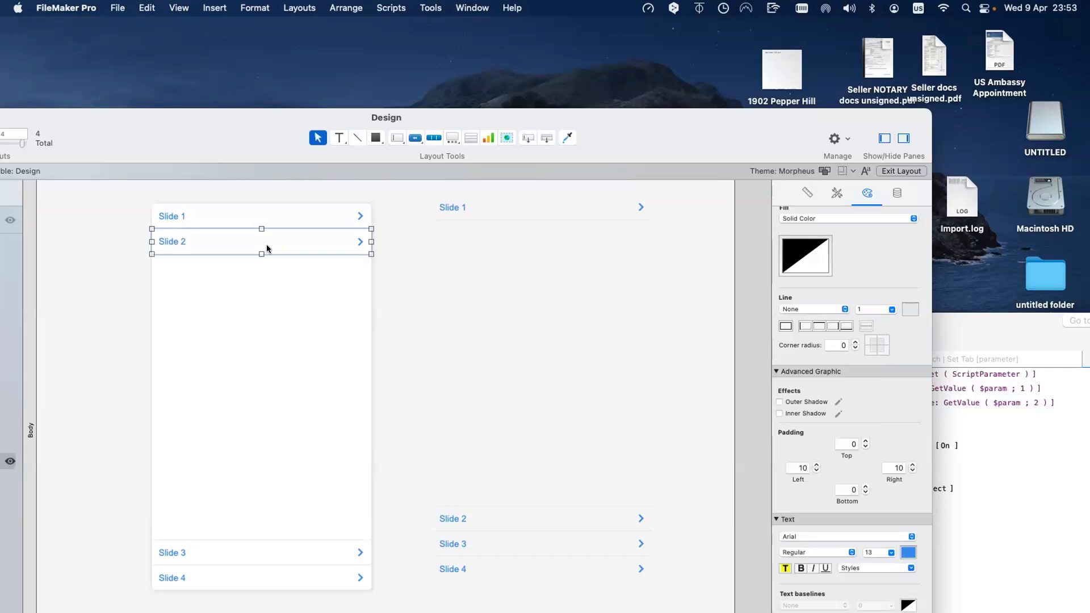
# Replace the chevron icon of the Slide 2 button inside the second slide with an X icon
pyautogui.doubleClick(264, 295)
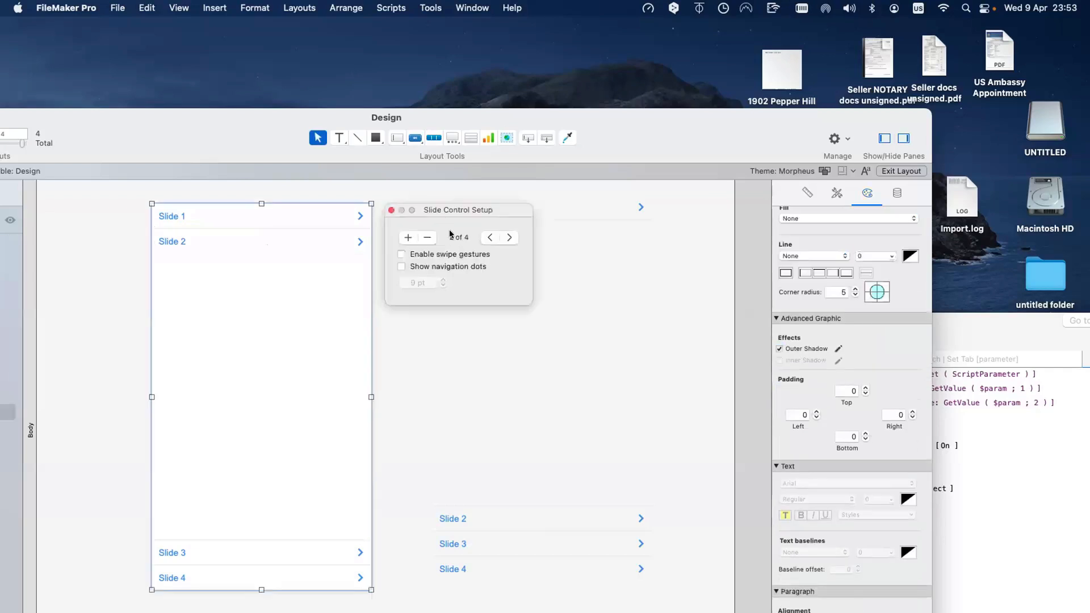
pyautogui.click(276, 239)
pyautogui.click(276, 239)
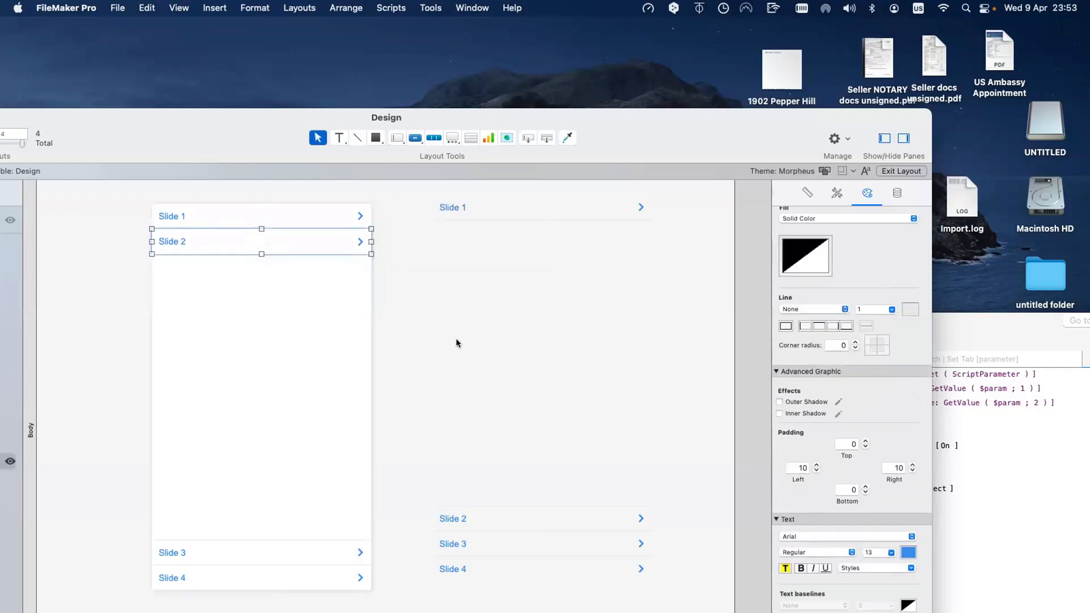
pyautogui.click(512, 347)
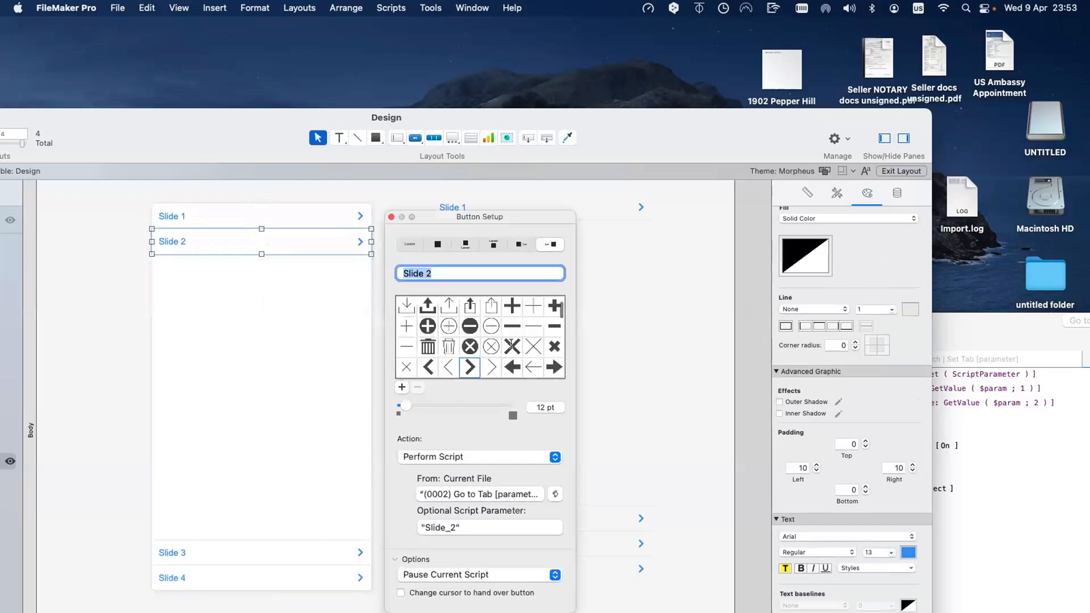
pyautogui.click(391, 217)
pyautogui.click(405, 291)
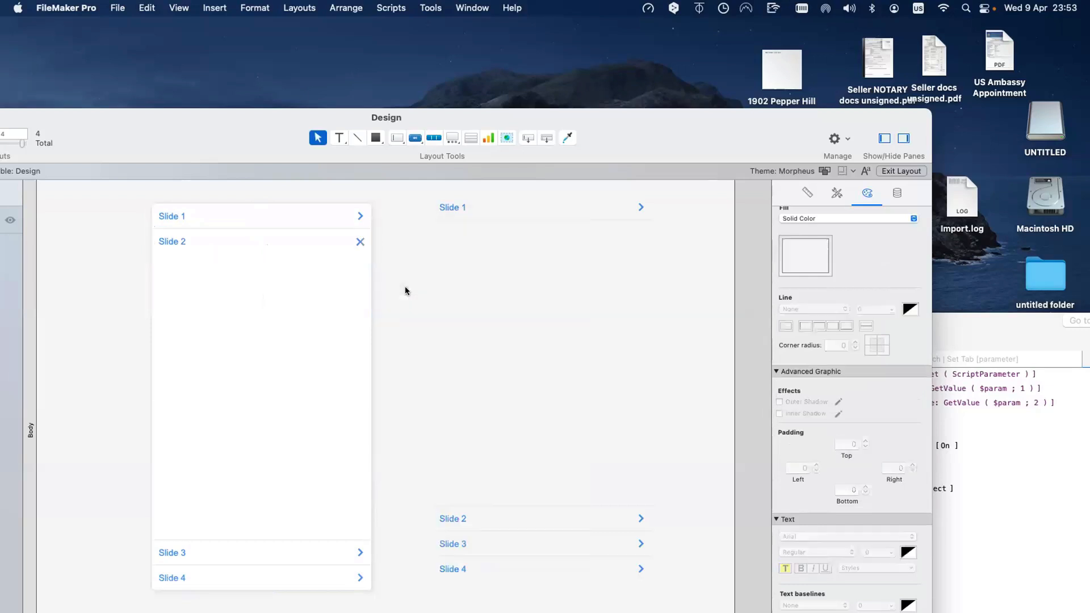
# Place copies of the Slide 1, Slide 2 and Slide 3 buttons stacked at the top of the third slide
pyautogui.doubleClick(320, 328)
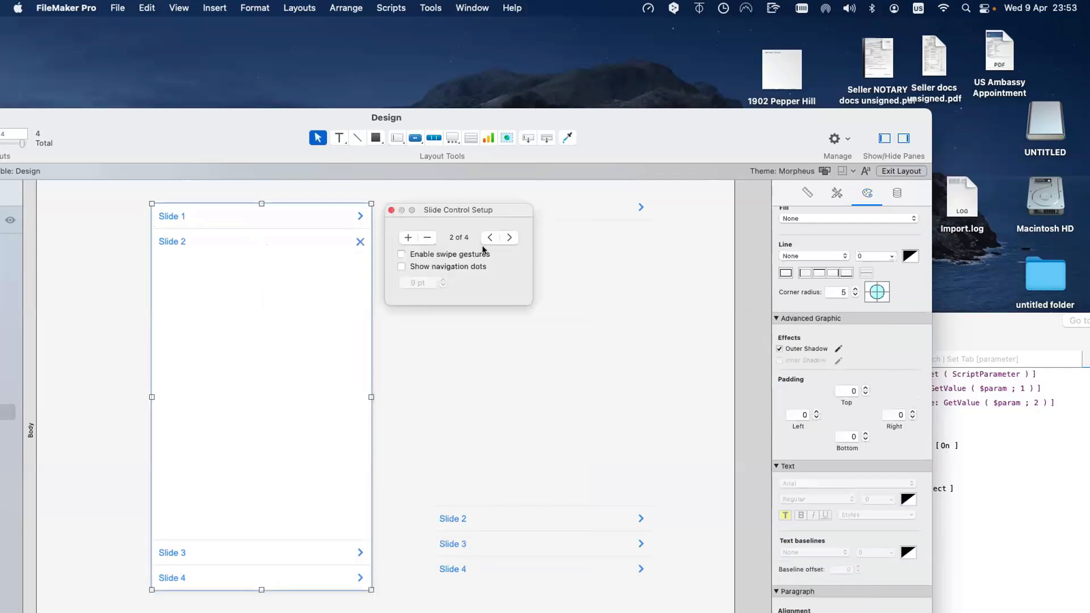
pyautogui.click(508, 238)
pyautogui.click(431, 209)
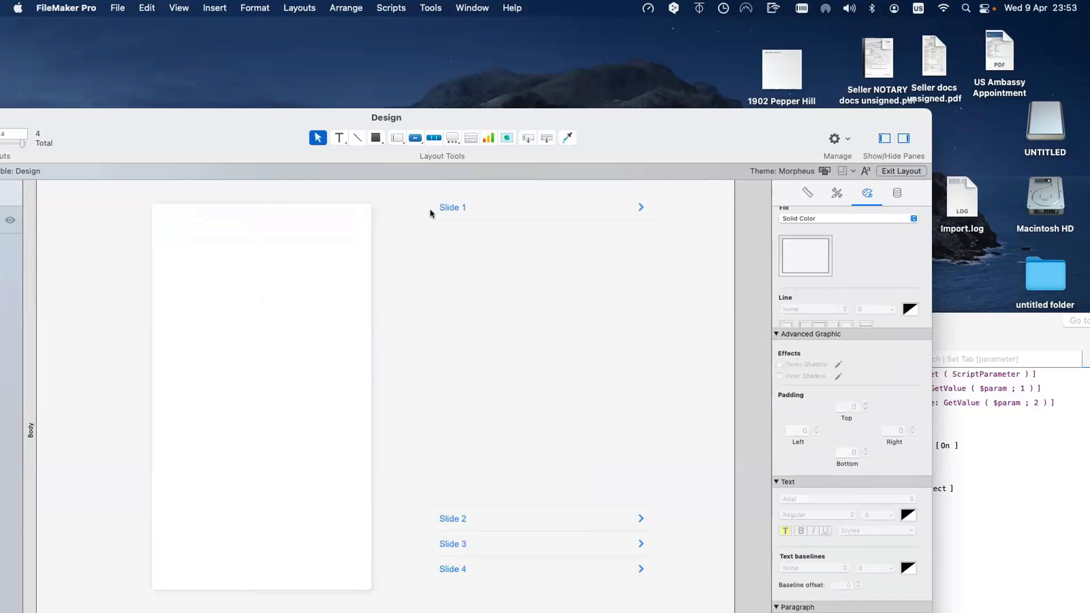
pyautogui.click(505, 207)
pyautogui.moveTo(419, 254); pyautogui.dragTo(259, 226)
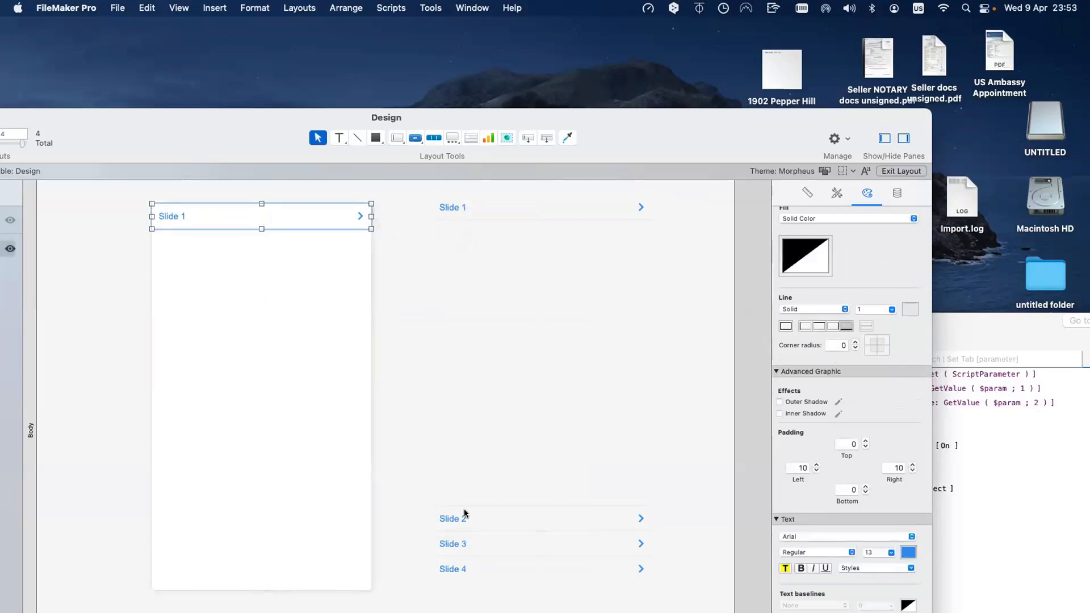
pyautogui.moveTo(450, 516); pyautogui.dragTo(308, 243)
pyautogui.click(438, 301)
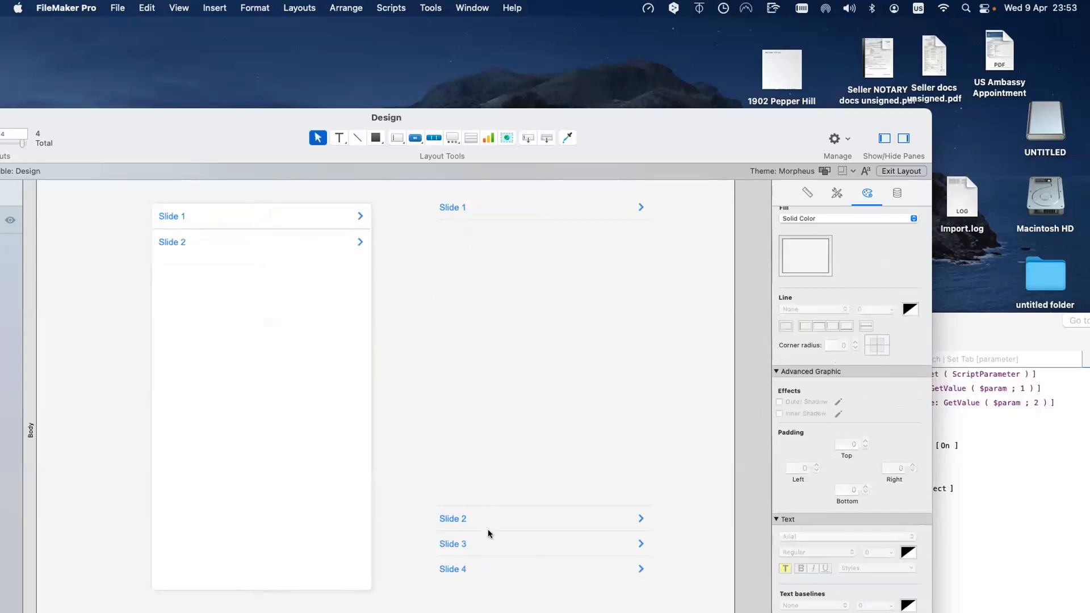
pyautogui.moveTo(532, 539); pyautogui.dragTo(233, 270)
# In the third slide, switch the Slide 2 button's border line from top to bottom and remove the Slide 3 button's top line
pyautogui.click(260, 219)
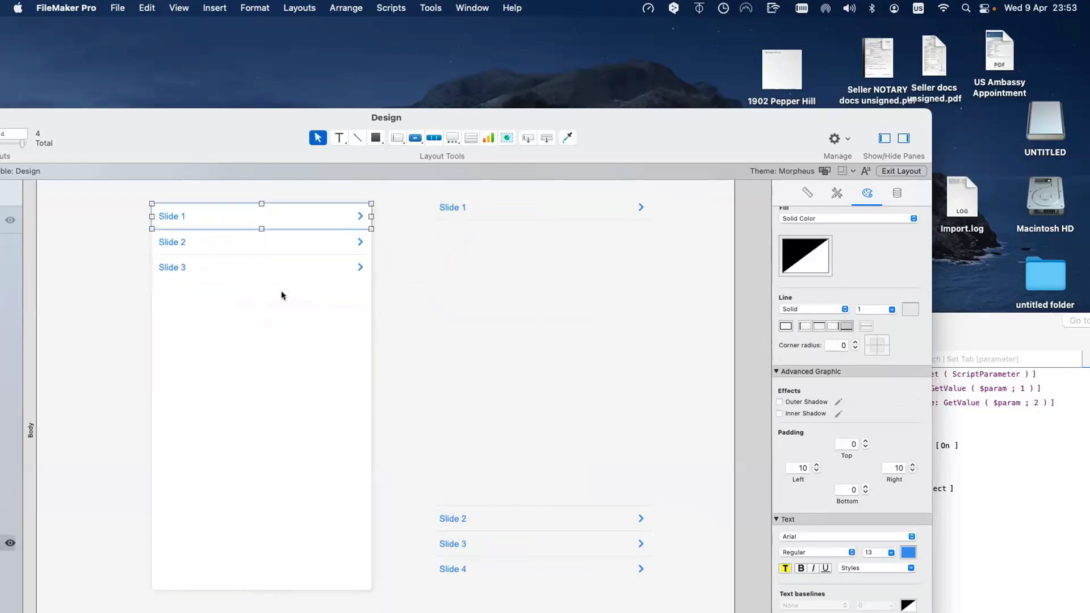
pyautogui.click(308, 240)
pyautogui.click(820, 326)
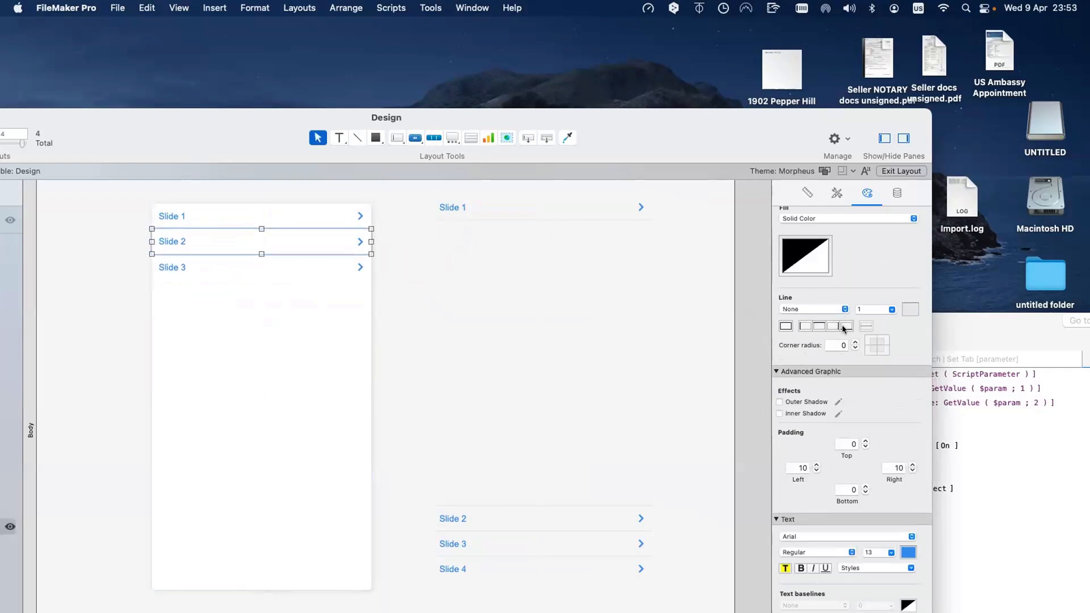
pyautogui.click(845, 326)
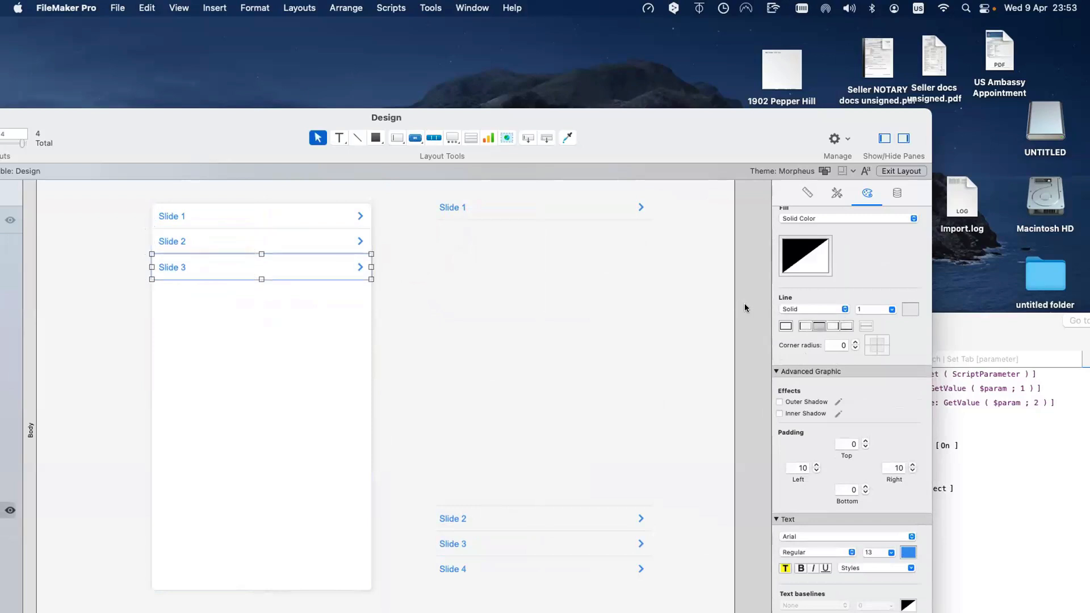
pyautogui.click(291, 345)
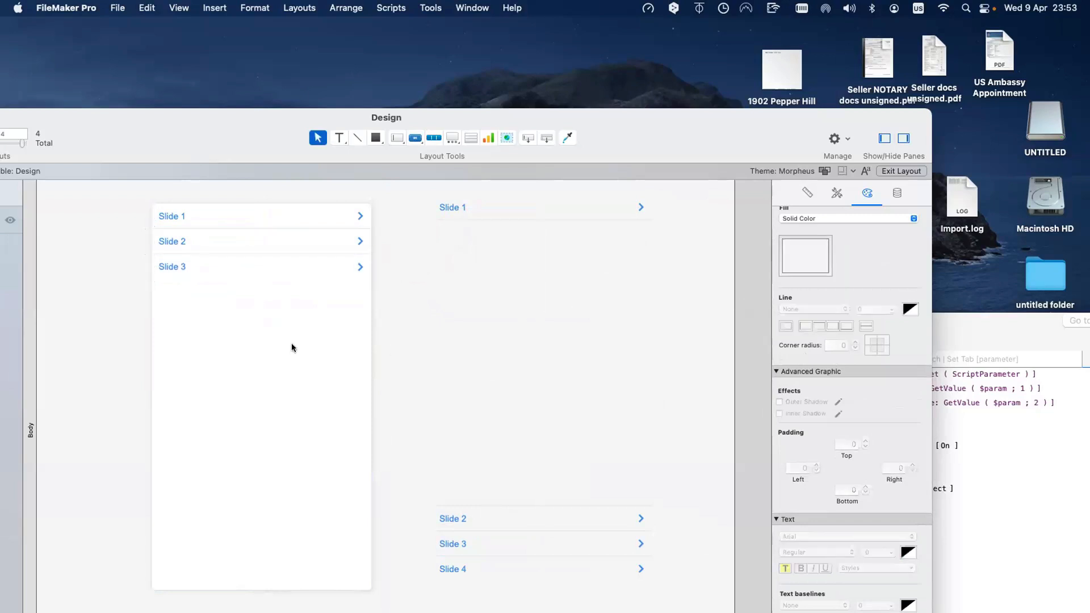
pyautogui.click(227, 261)
# Place a copy of the Slide 4 button along the bottom edge of the third slide
pyautogui.hscroll(2, 227, 261)
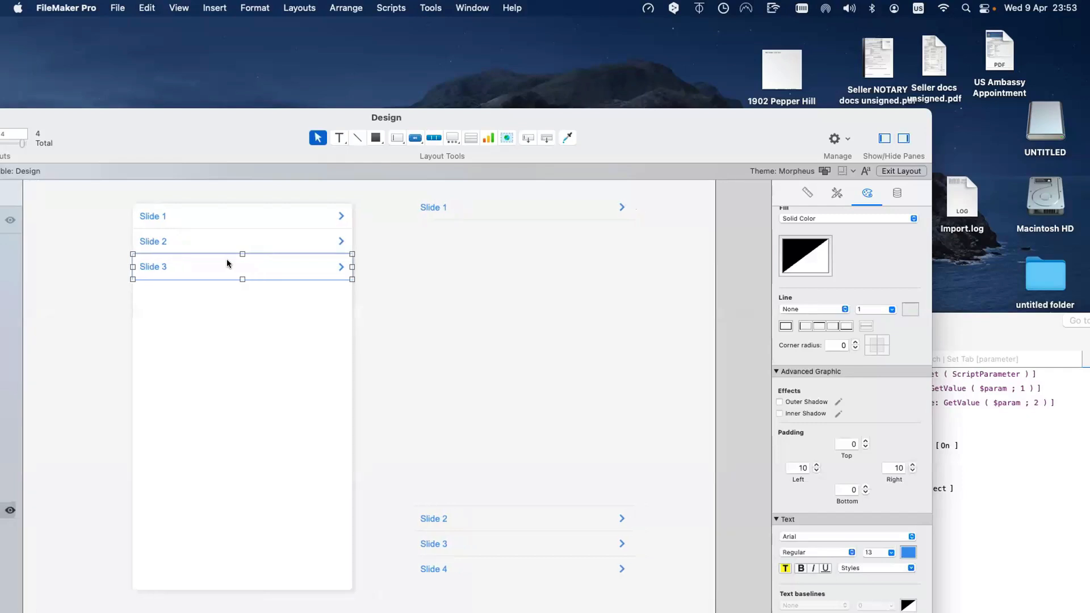
pyautogui.moveTo(461, 562); pyautogui.dragTo(180, 572)
pyautogui.click(397, 458)
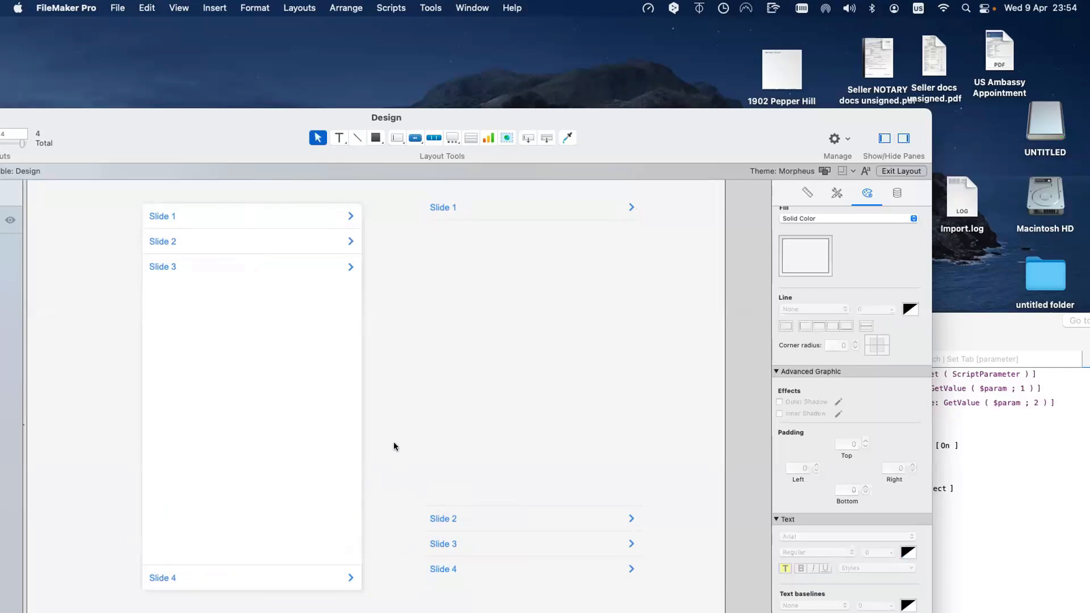
# Replace the chevron icon of the Slide 3 button inside the third slide with an X icon
pyautogui.doubleClick(214, 257)
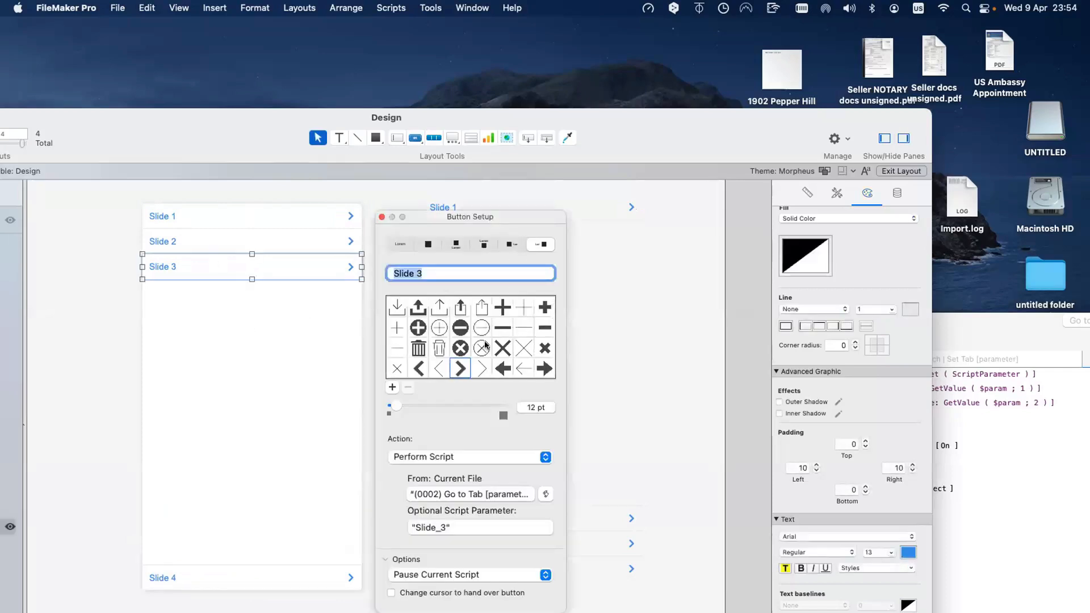
pyautogui.click(503, 347)
pyautogui.click(382, 217)
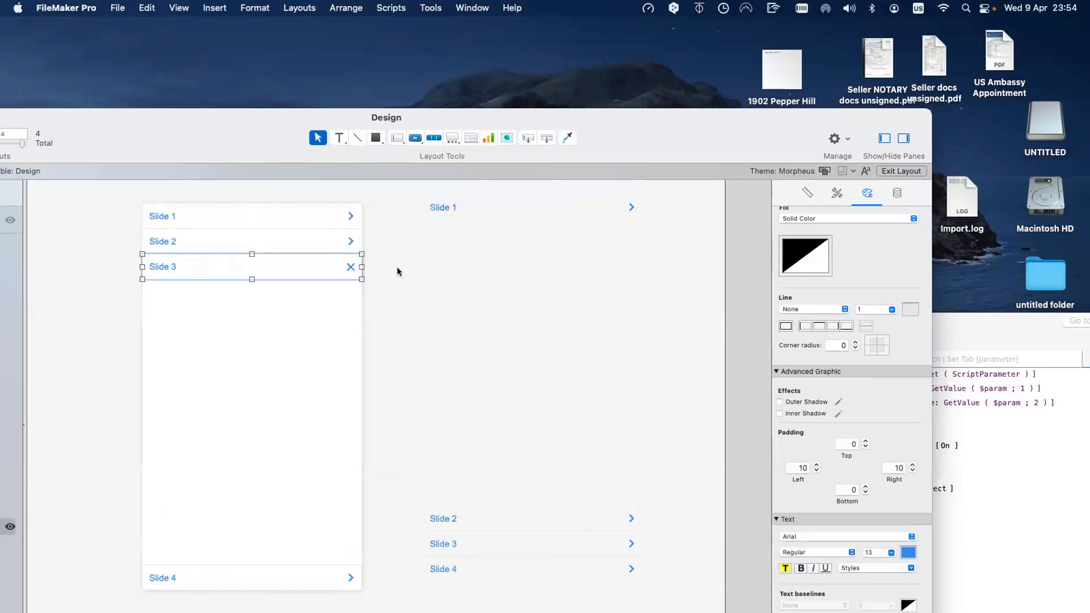
pyautogui.click(397, 272)
# Place copies of all four slide buttons stacked at the top of the fourth slide
pyautogui.doubleClick(285, 357)
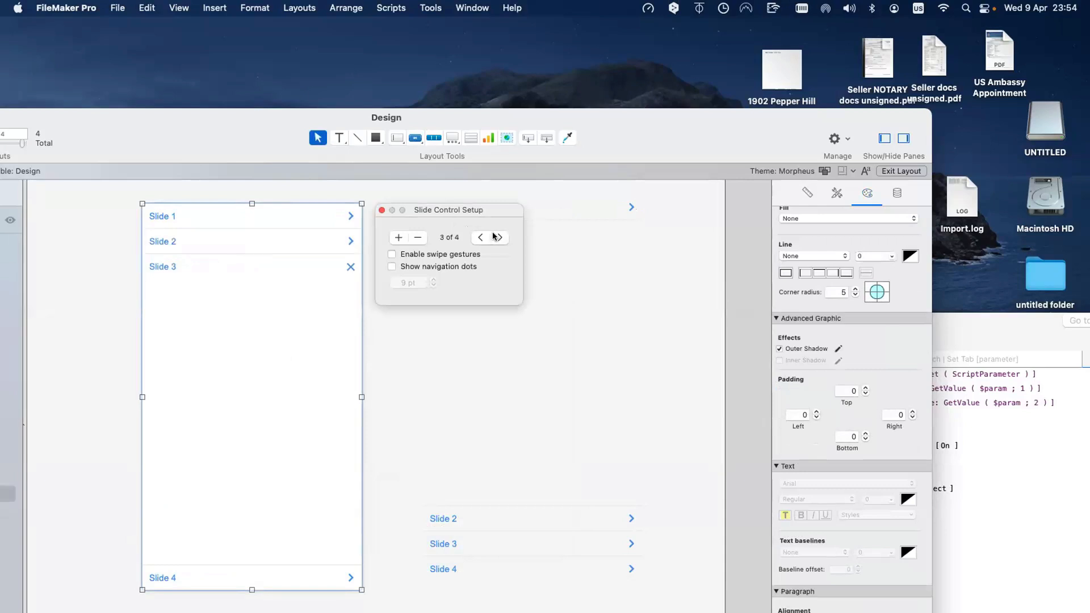
pyautogui.click(380, 209)
pyautogui.click(469, 209)
pyautogui.moveTo(494, 210); pyautogui.dragTo(265, 260)
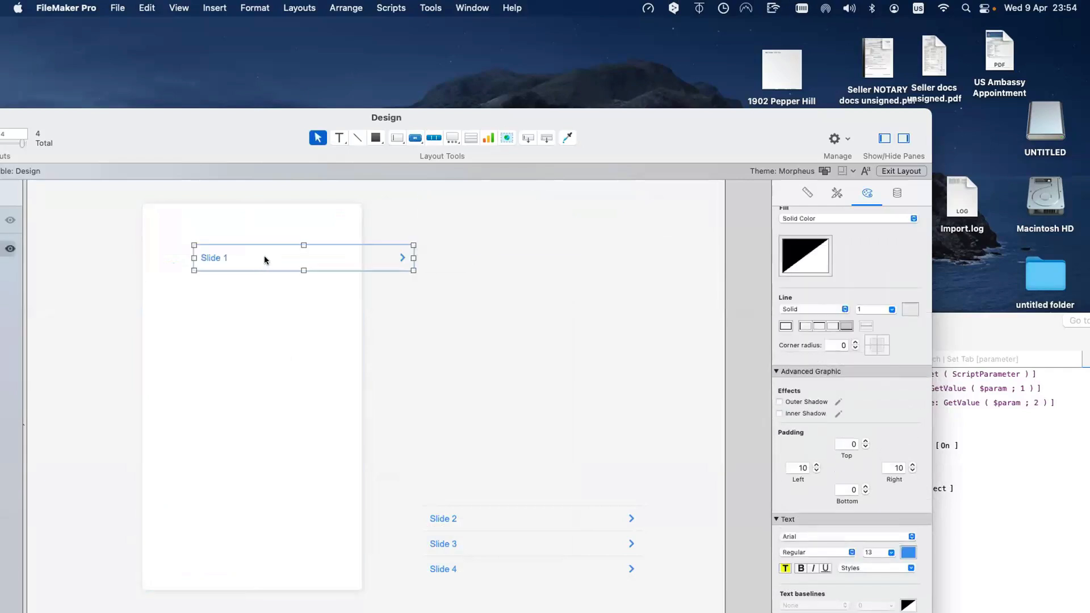
pyautogui.press('super+z')
pyautogui.moveTo(487, 207); pyautogui.dragTo(217, 219)
pyautogui.moveTo(452, 459); pyautogui.dragTo(232, 295)
pyautogui.press('Down')
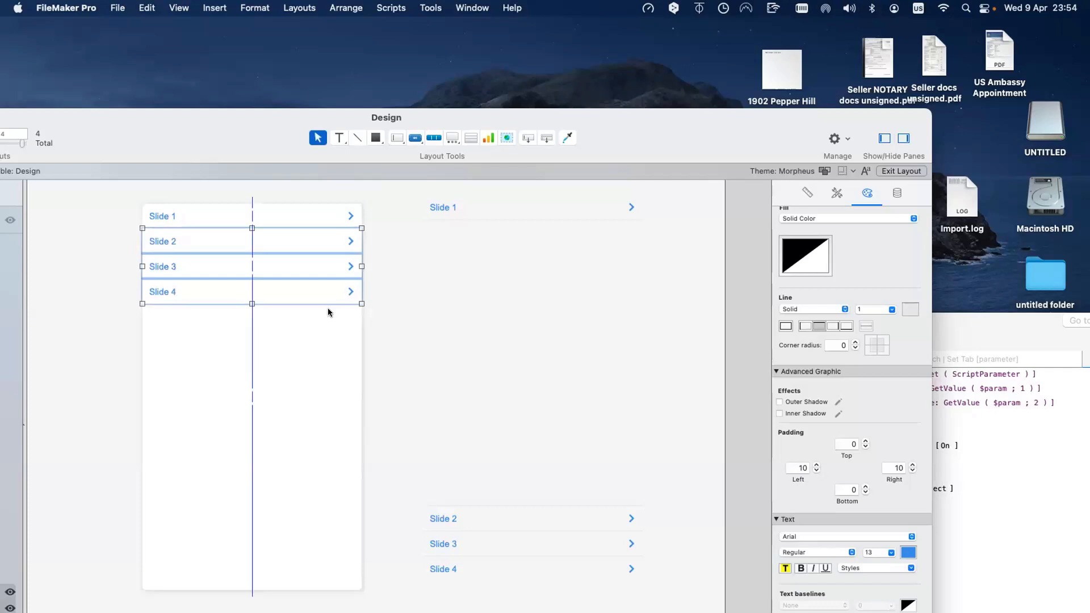
pyautogui.press('Up')
pyautogui.click(528, 320)
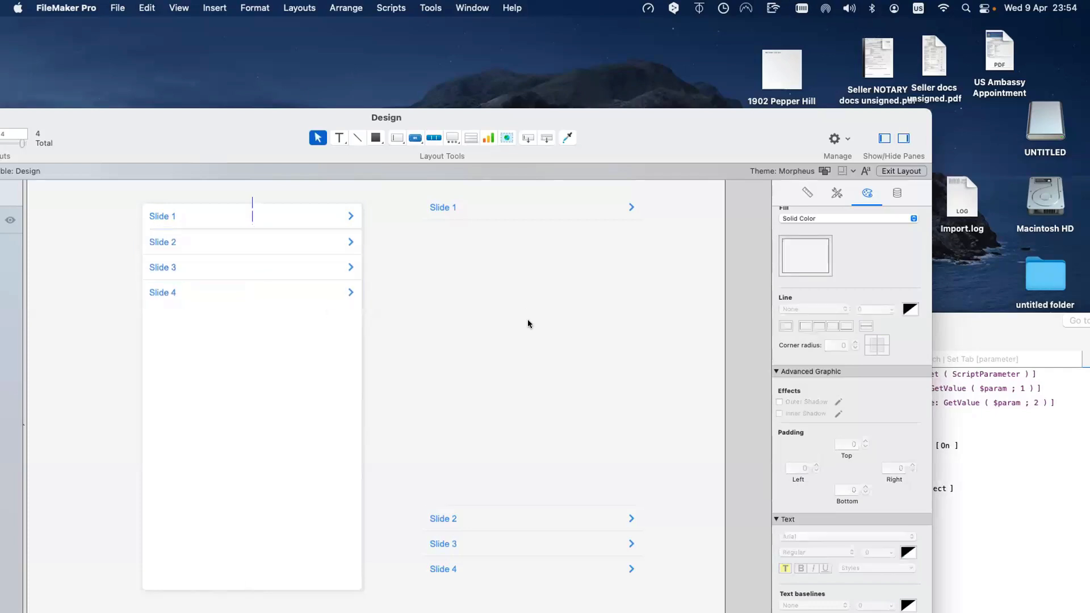
# Remove the top border lines from the Slide 2, Slide 3 and Slide 4 buttons inside the fourth slide
pyautogui.click(278, 218)
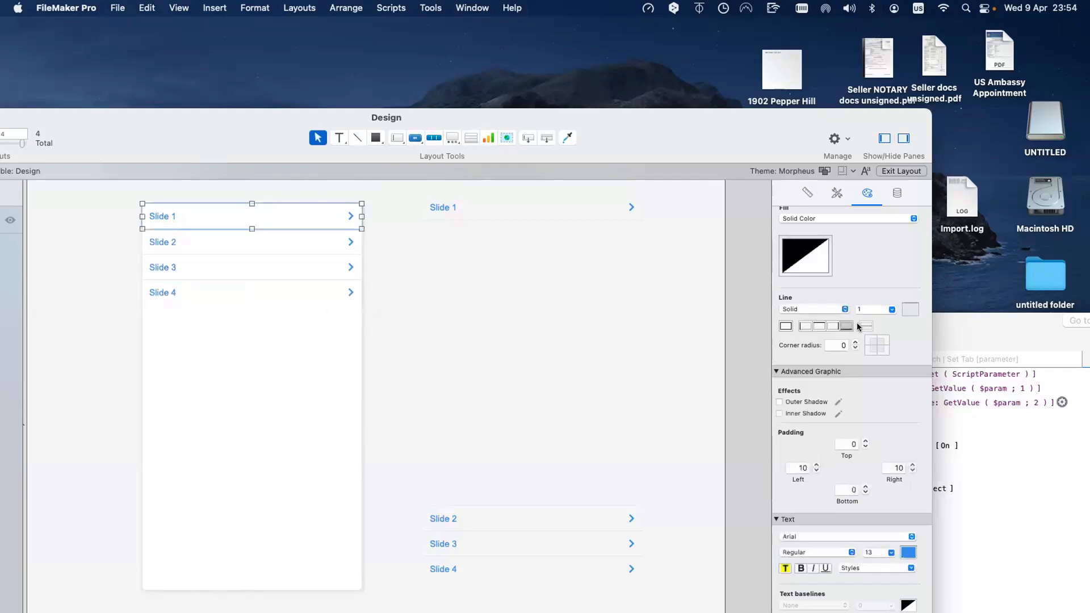
pyautogui.click(256, 241)
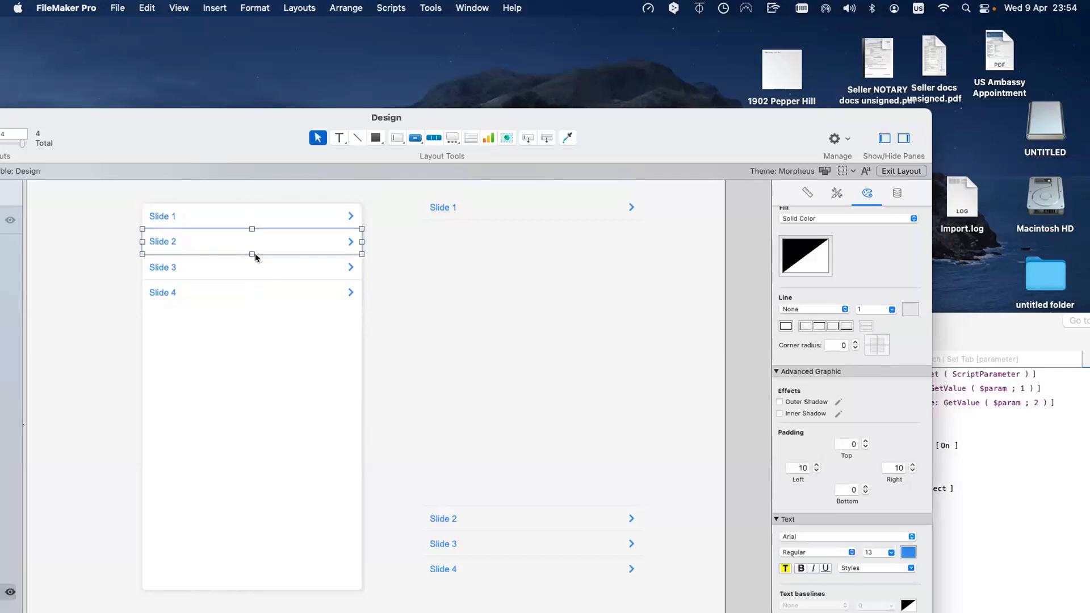
pyautogui.click(278, 266)
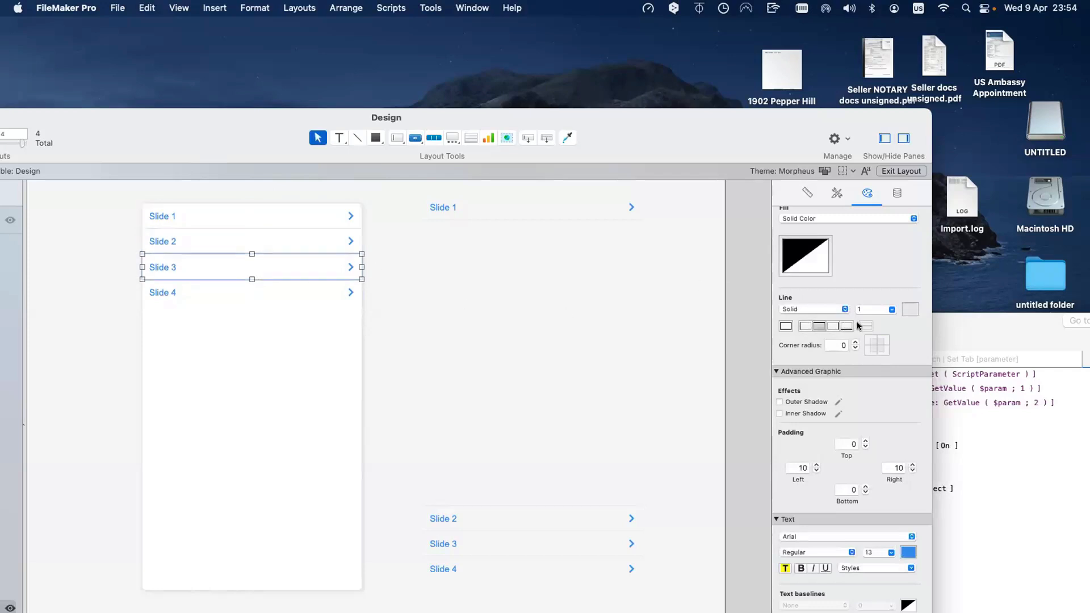
pyautogui.click(818, 326)
pyautogui.click(319, 292)
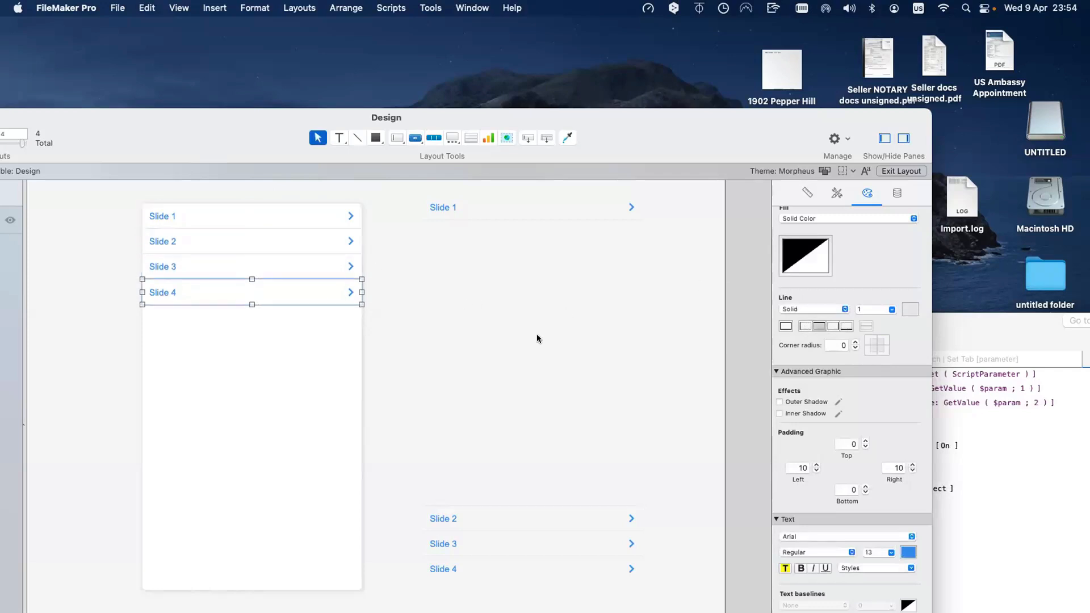
pyautogui.click(260, 313)
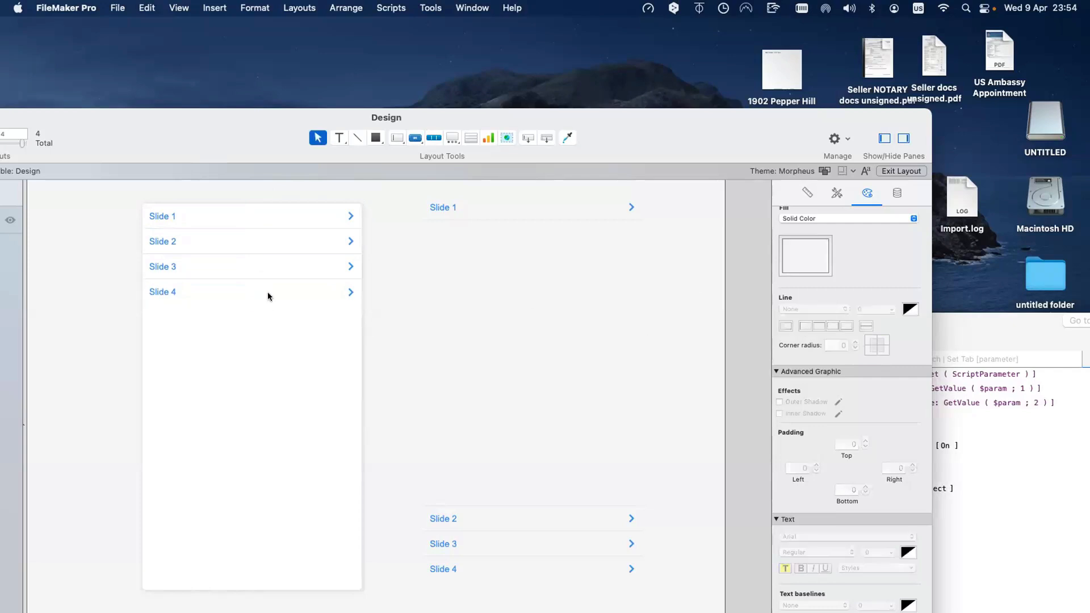
# Replace the chevron icon of the Slide 4 button inside the fourth slide with an X icon
pyautogui.doubleClick(268, 293)
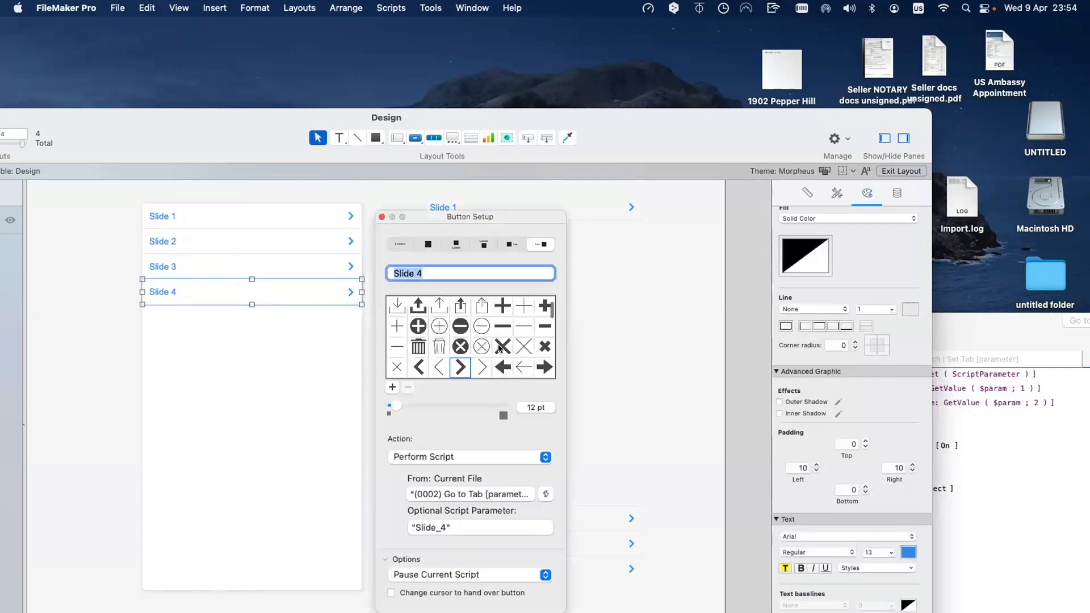
pyautogui.click(500, 348)
pyautogui.click(383, 217)
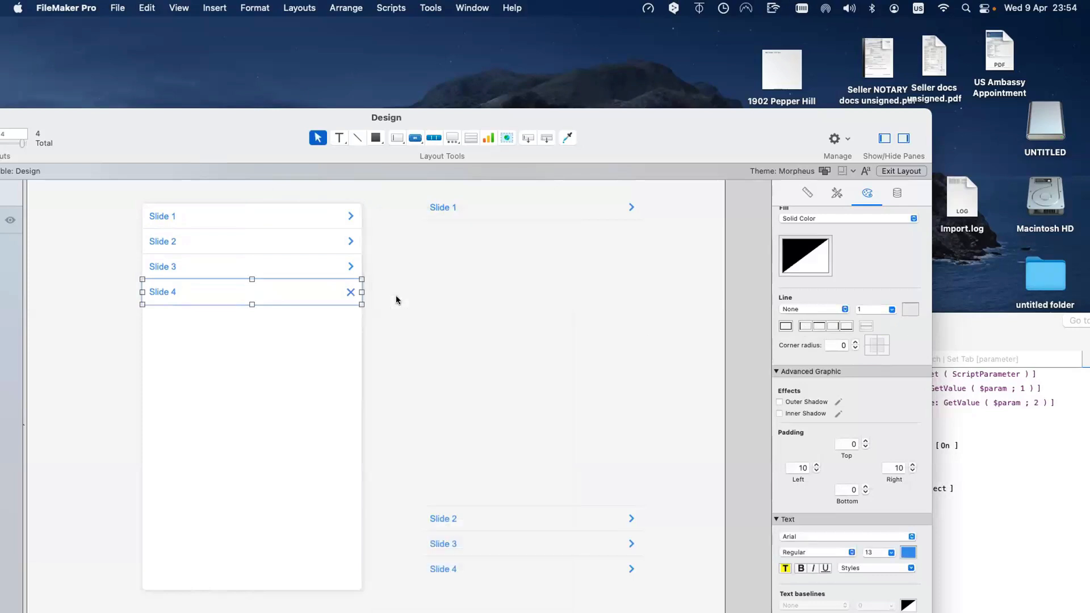
pyautogui.click(397, 300)
# Check the four existing slides of the slide control and add a fifth slide to it
pyautogui.doubleClick(277, 387)
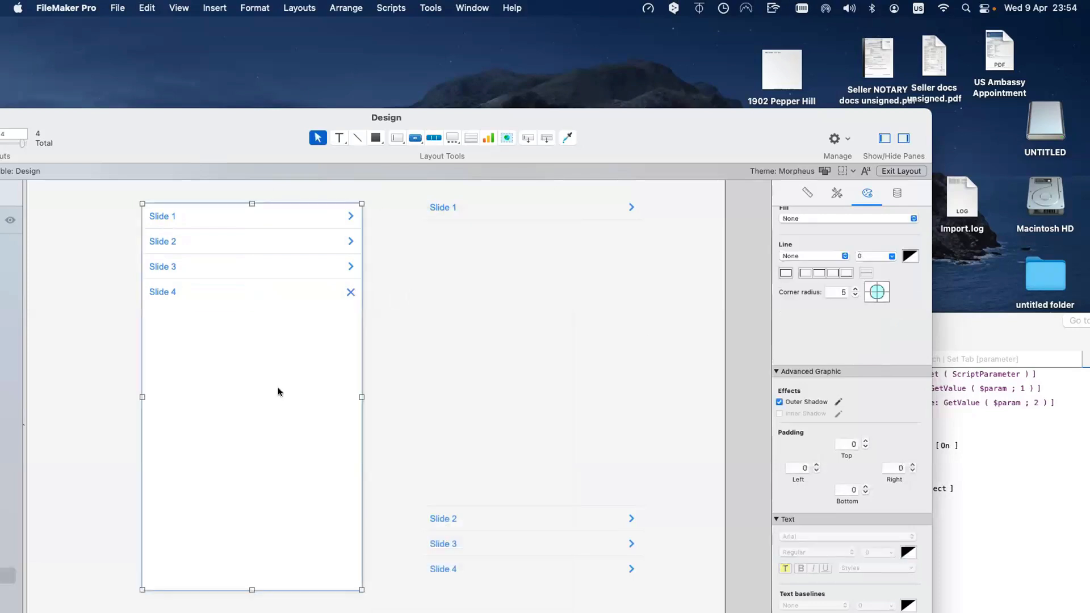
pyautogui.click(496, 236)
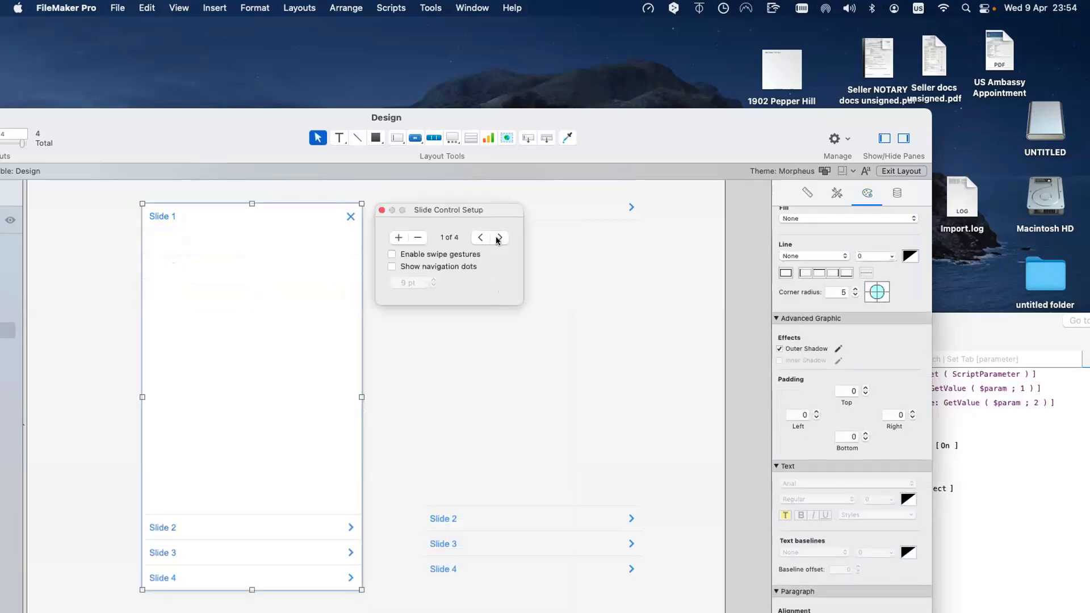
pyautogui.click(496, 236)
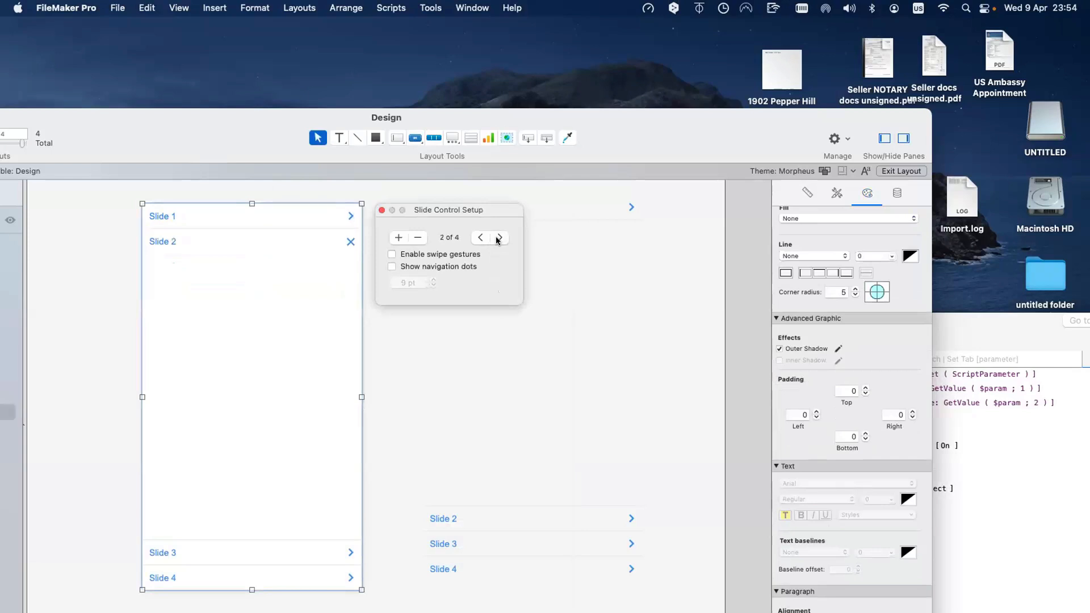
pyautogui.click(496, 236)
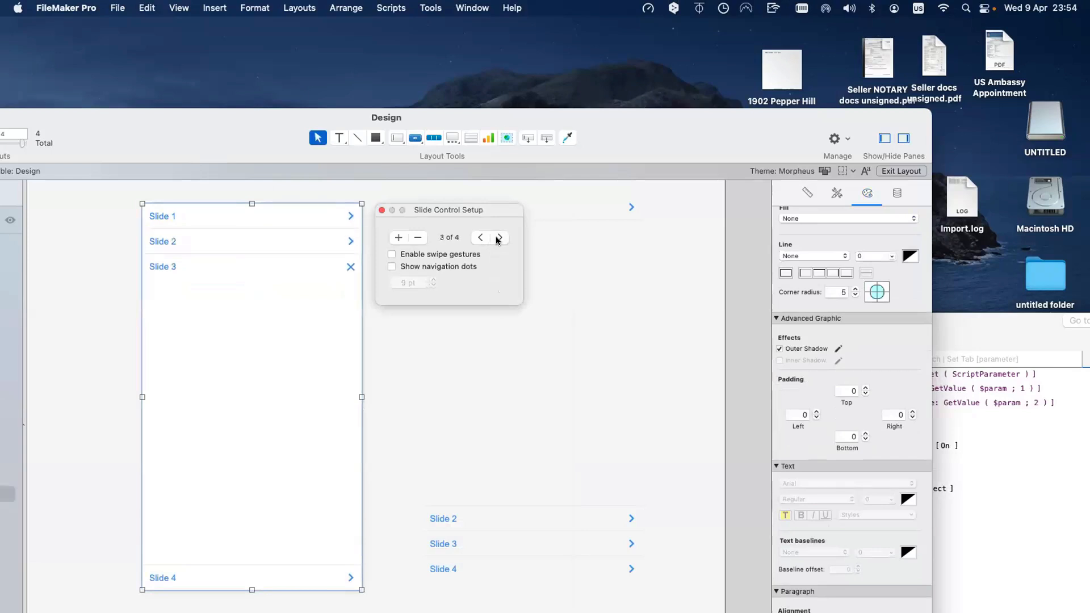
pyautogui.click(495, 236)
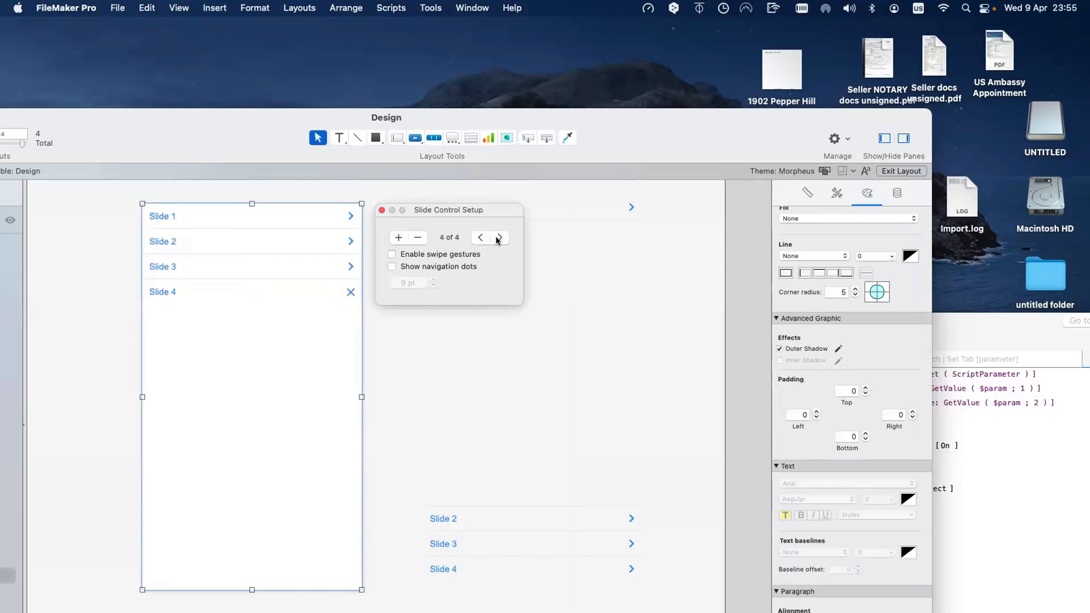
pyautogui.click(398, 238)
pyautogui.click(380, 211)
# Move the four slide buttons from beside the slide control into the fifth slide, stacked in order at its top
pyautogui.click(487, 212)
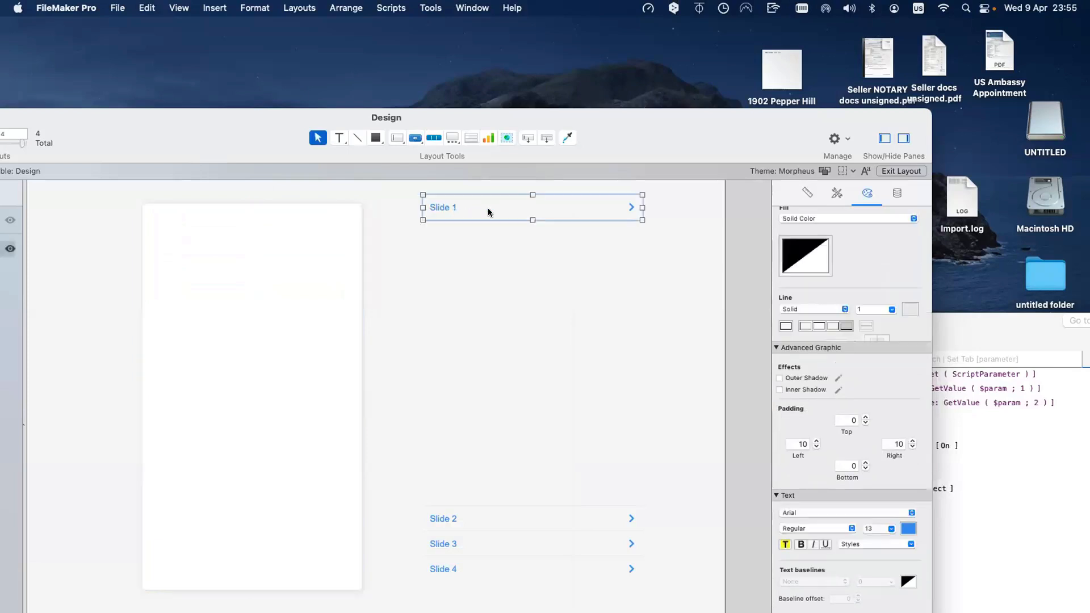
pyautogui.moveTo(486, 212); pyautogui.dragTo(197, 214)
pyautogui.click(477, 514)
pyautogui.moveTo(495, 575); pyautogui.dragTo(496, 574)
pyautogui.moveTo(497, 571); pyautogui.dragTo(222, 288)
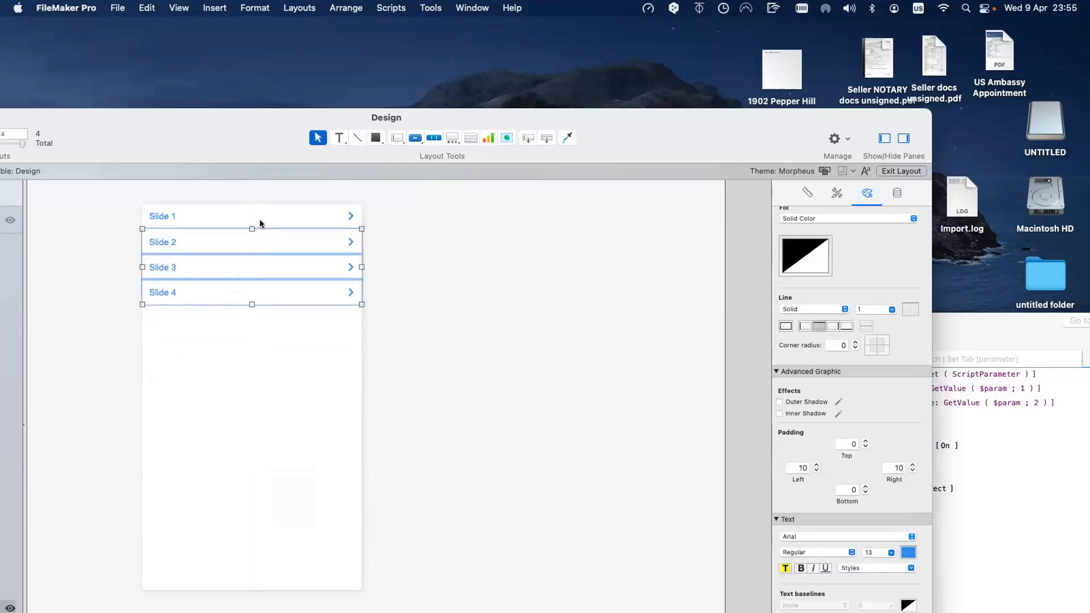
# Give all four buttons in the fifth slide a bottom border line and remove their top border lines
pyautogui.keyDown('shift'); pyautogui.click(260, 220); pyautogui.keyUp('shift')
pyautogui.click(842, 326)
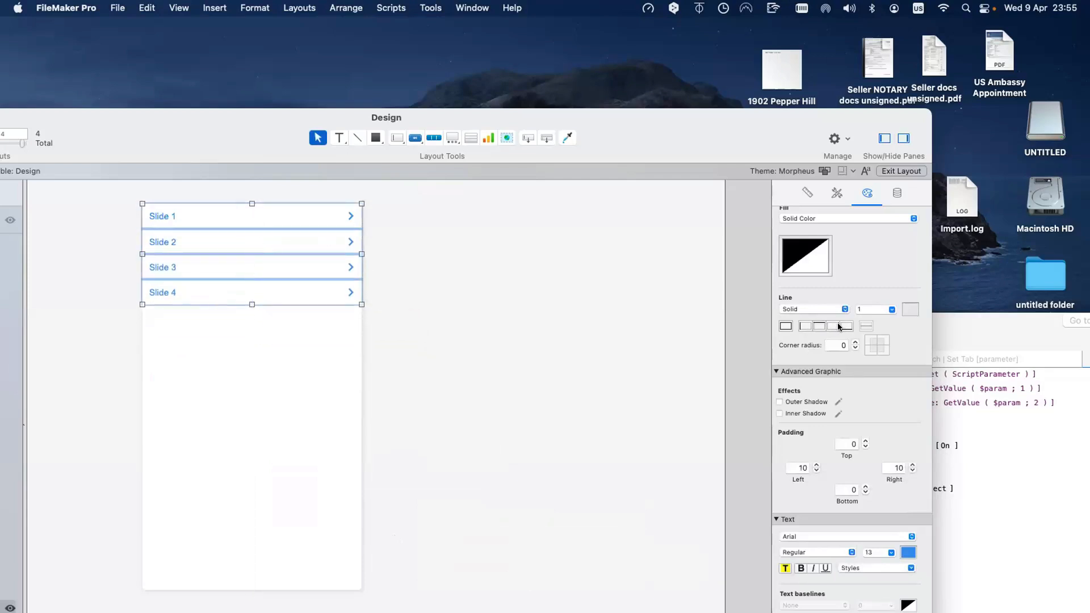
pyautogui.click(820, 325)
pyautogui.click(513, 328)
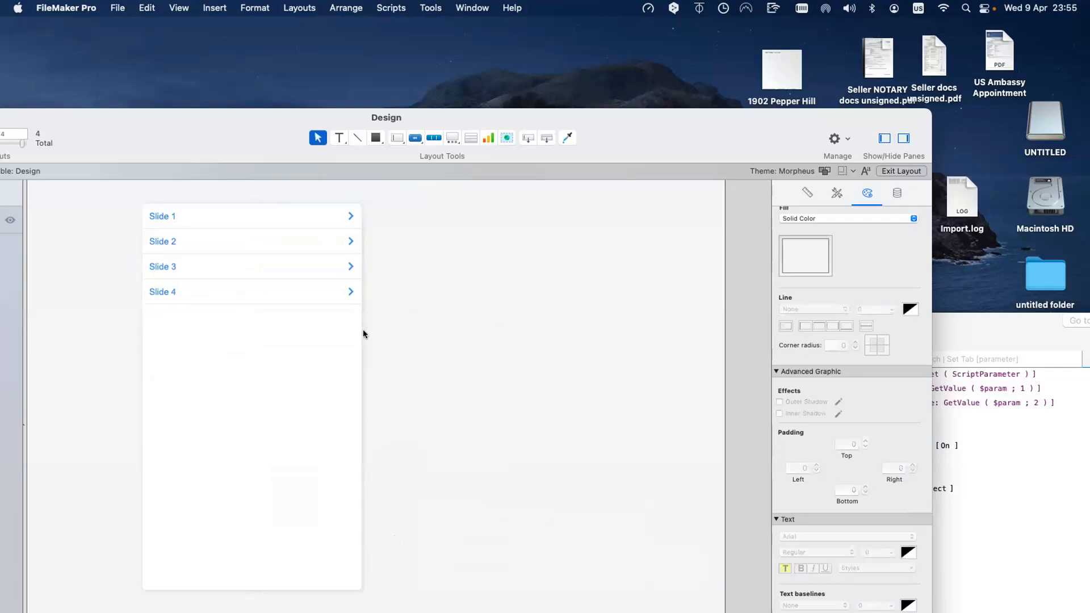
# Go through the slides of the slide control to review the button arrangement and X icon on each
pyautogui.doubleClick(307, 352)
pyautogui.click(498, 237)
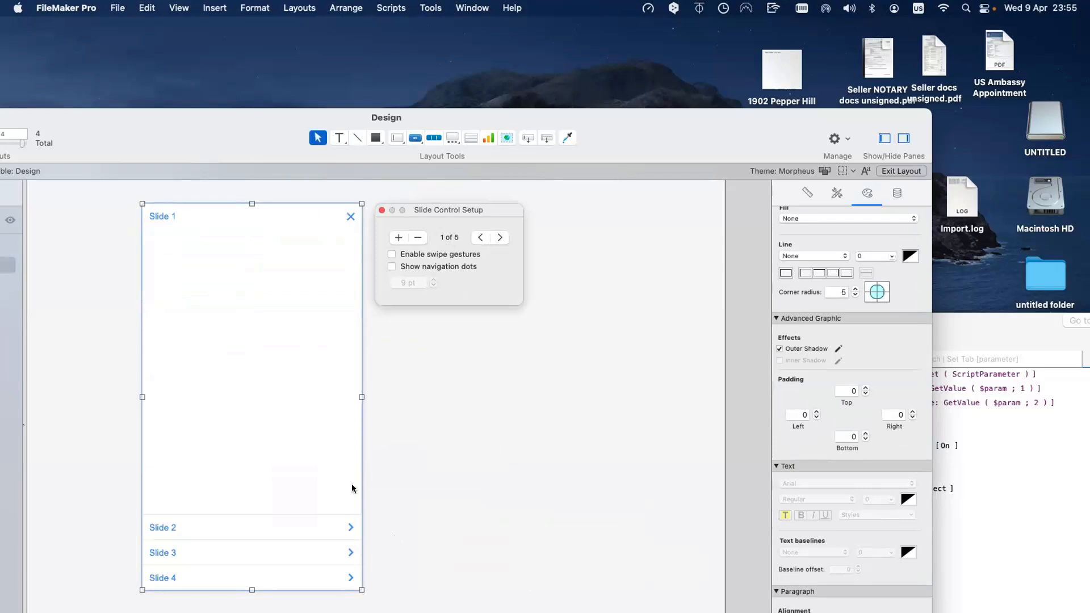
pyautogui.click(498, 238)
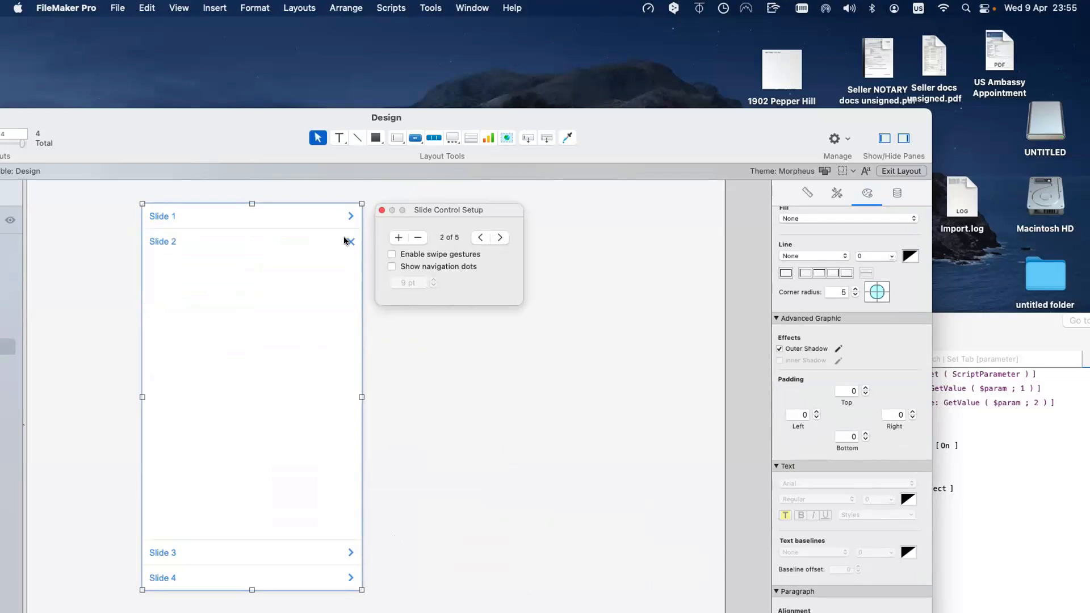
pyautogui.click(496, 238)
pyautogui.click(498, 238)
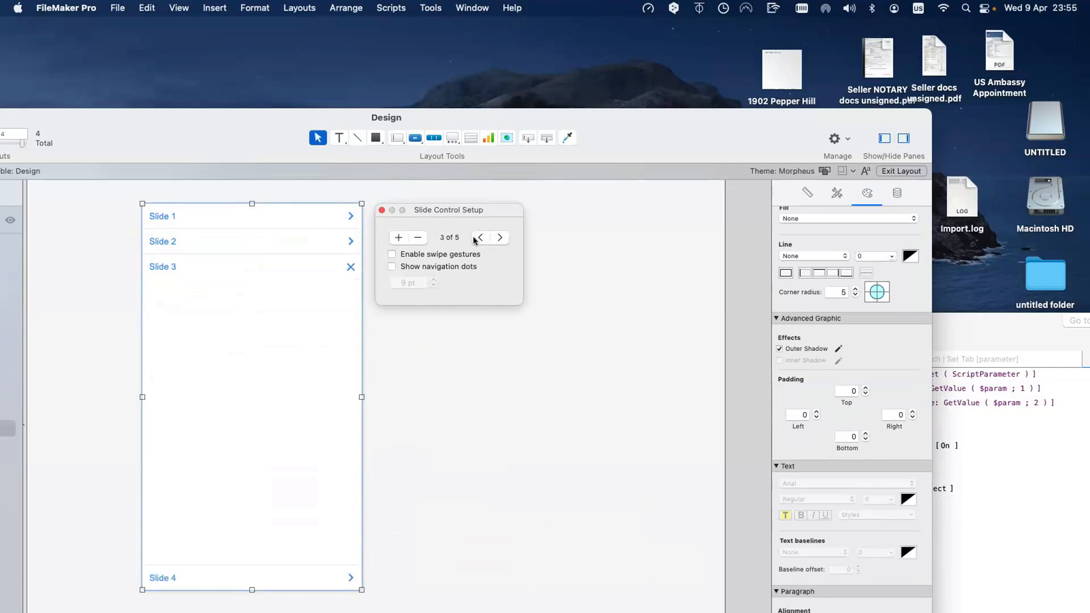
pyautogui.click(380, 211)
# Test the accordion in Browse mode by switching back and forth through Slides 1 to 4 with their buttons
pyautogui.press('super+b')
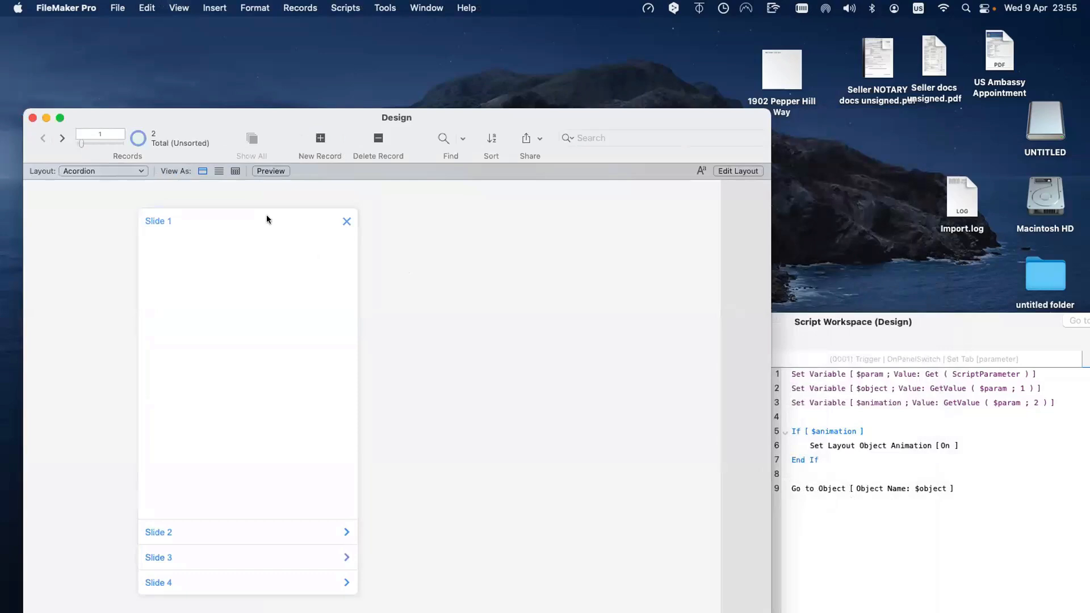
pyautogui.click(211, 532)
pyautogui.click(211, 557)
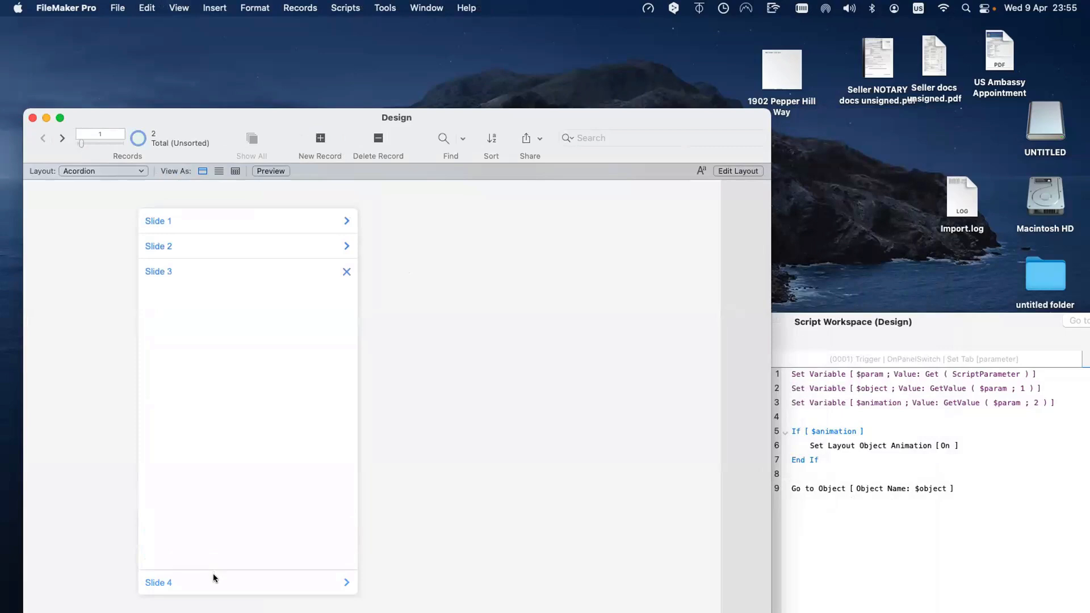
pyautogui.click(213, 574)
pyautogui.click(235, 273)
pyautogui.click(226, 244)
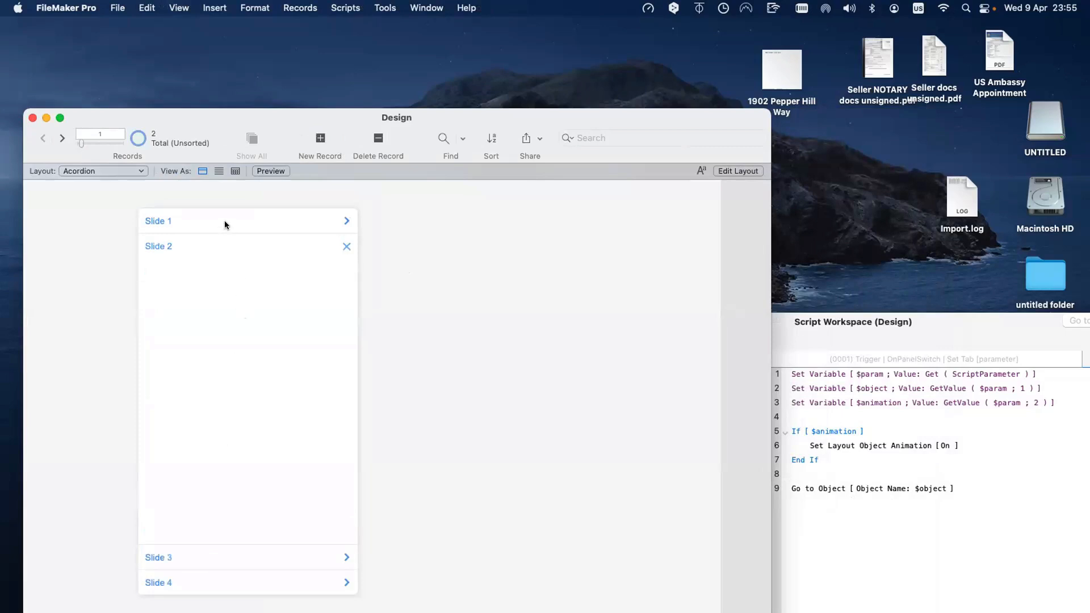
pyautogui.click(224, 220)
pyautogui.click(202, 532)
pyautogui.click(209, 557)
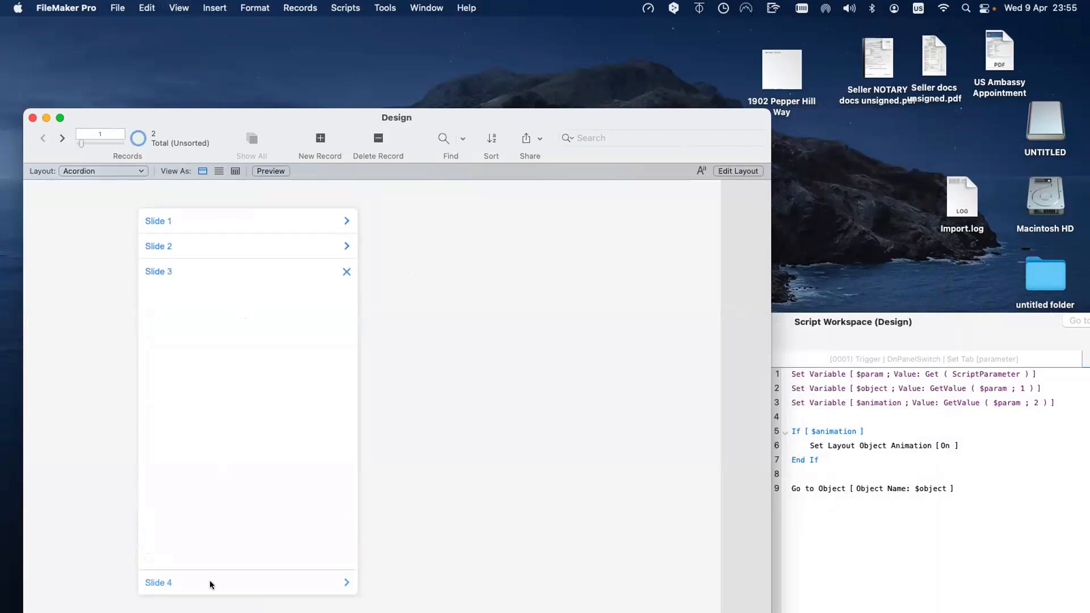
pyautogui.click(210, 583)
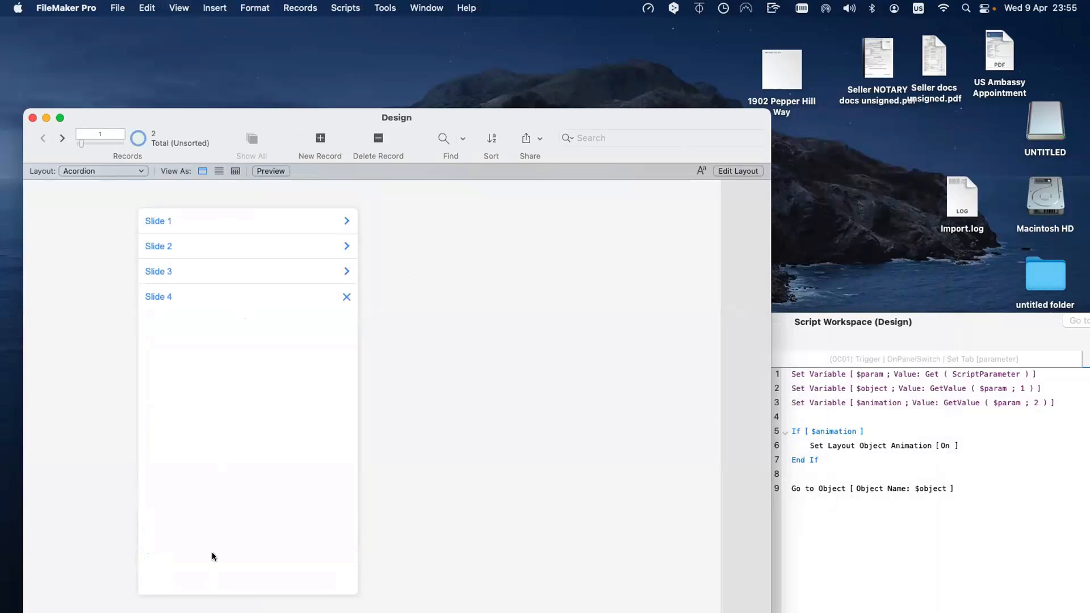
pyautogui.click(241, 271)
pyautogui.click(248, 246)
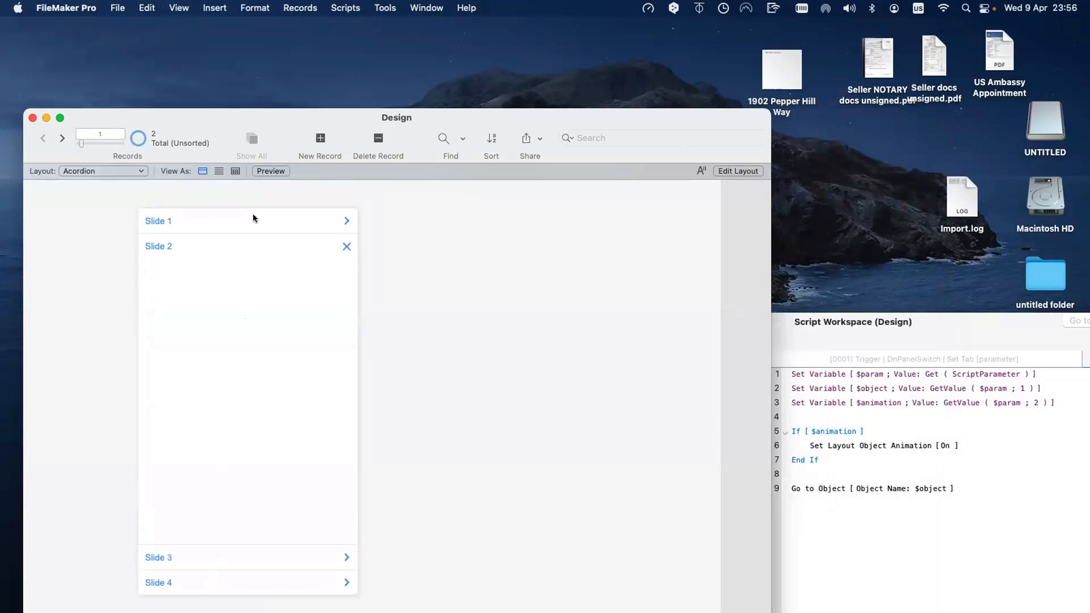
pyautogui.click(253, 219)
# Set the script parameter of the Slide 1 button in the first slide to "Slide_5" and copy that expression
pyautogui.press('super+l')
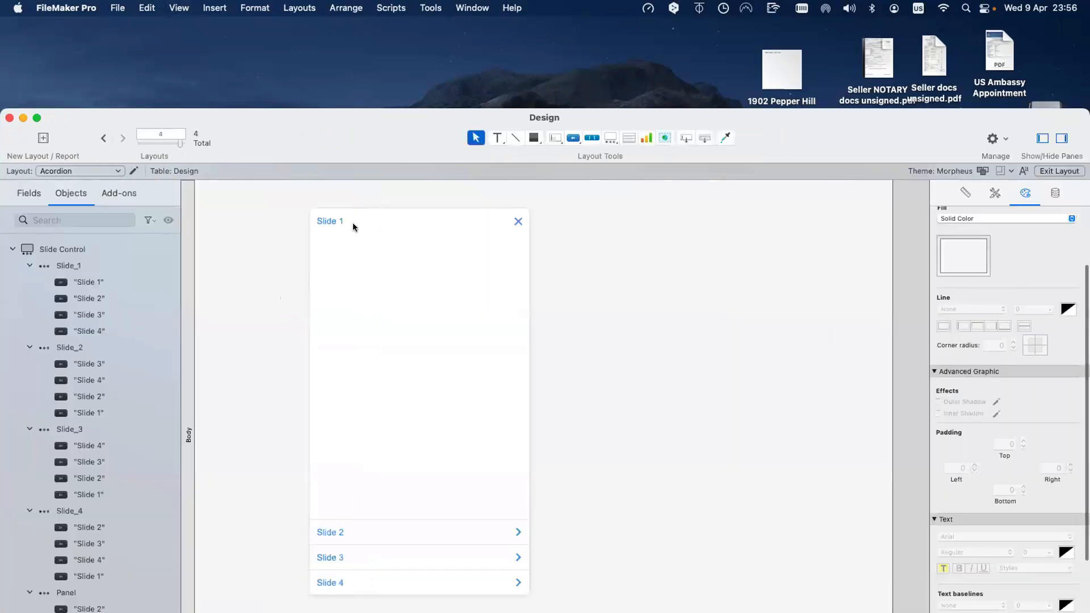
pyautogui.click(354, 224)
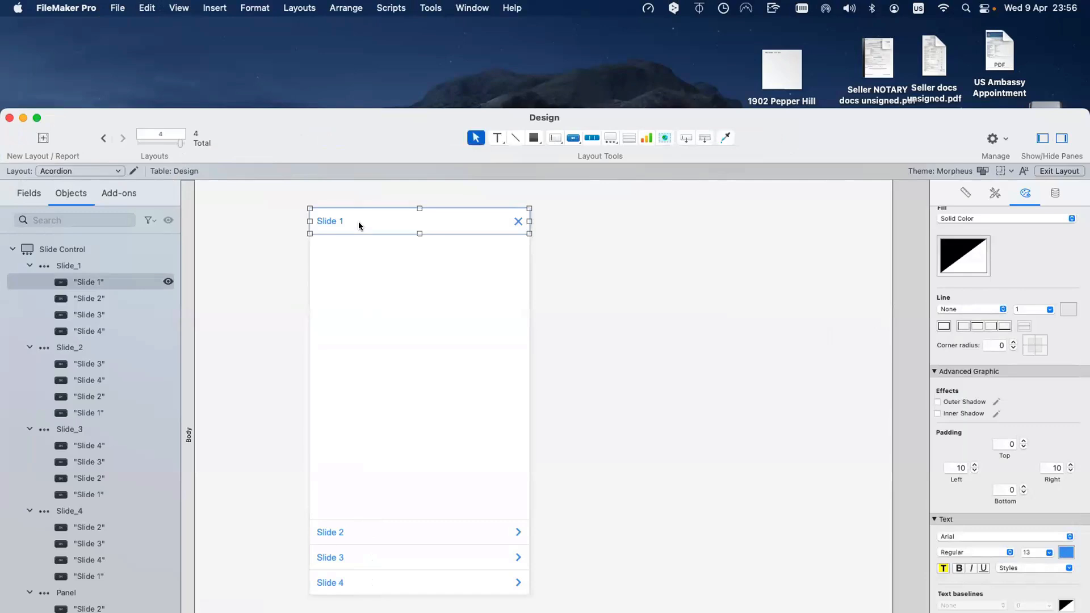
pyautogui.doubleClick(359, 226)
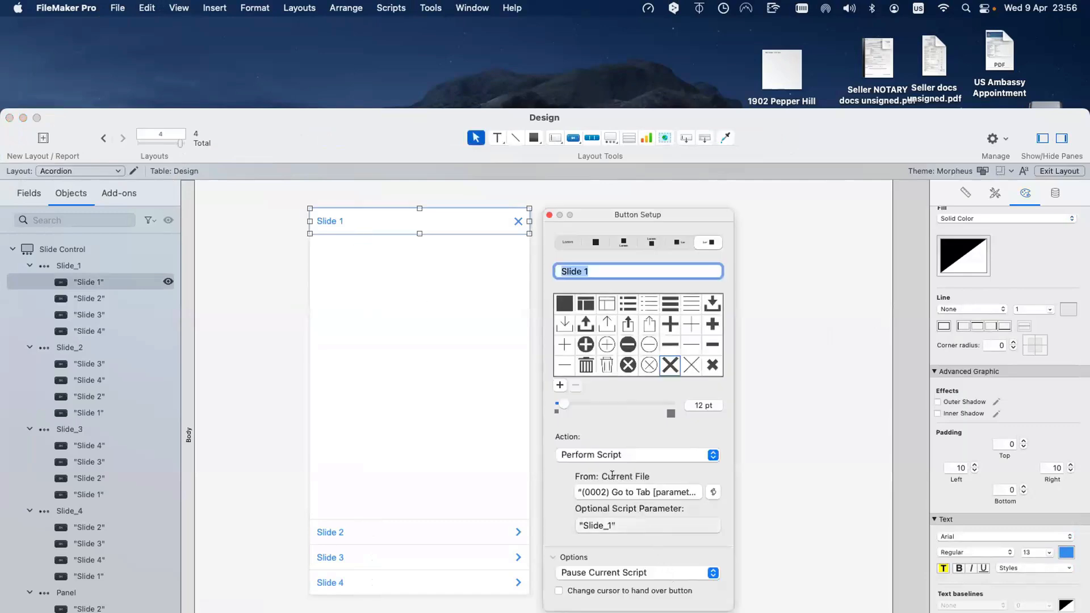
pyautogui.click(614, 525)
pyautogui.moveTo(291, 79); pyautogui.dragTo(296, 79)
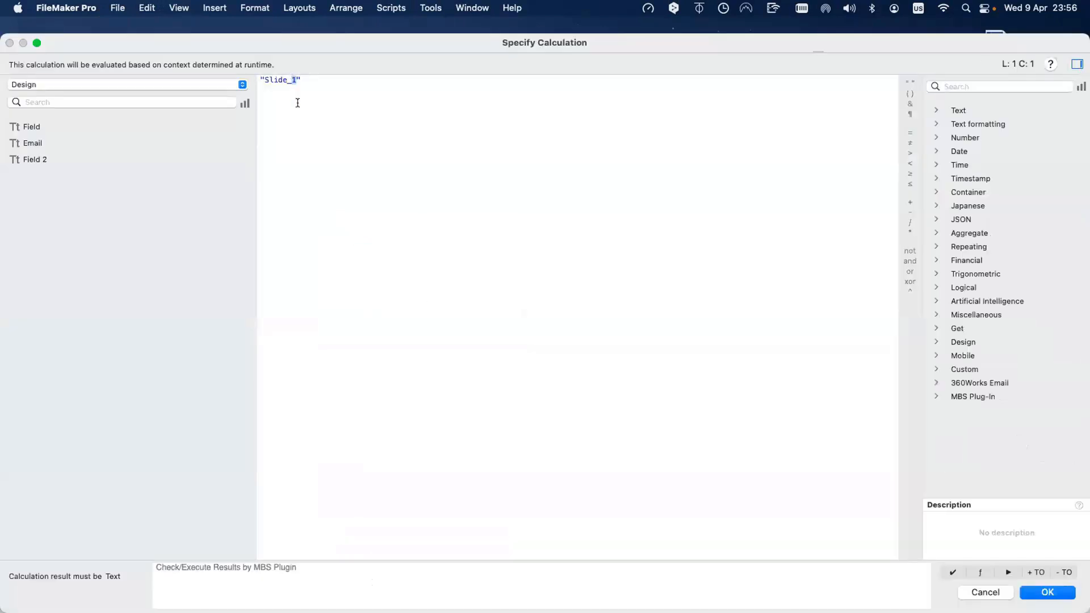
pyautogui.write('5')
pyautogui.press('KP_Enter')
pyautogui.click(614, 526)
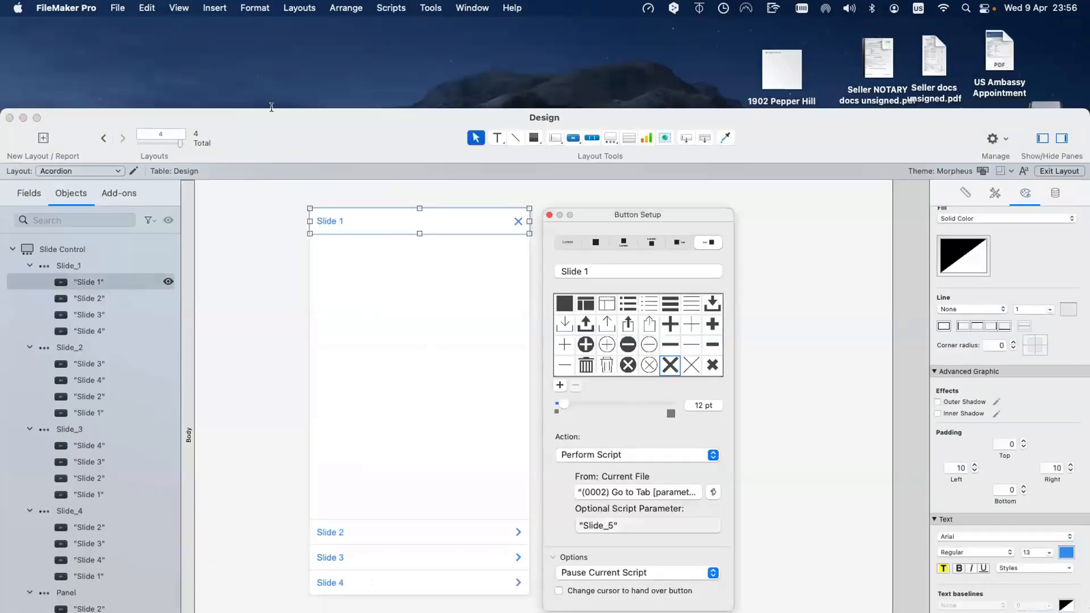
pyautogui.press('super+a')
pyautogui.press('super+c')
pyautogui.press('KP_Enter')
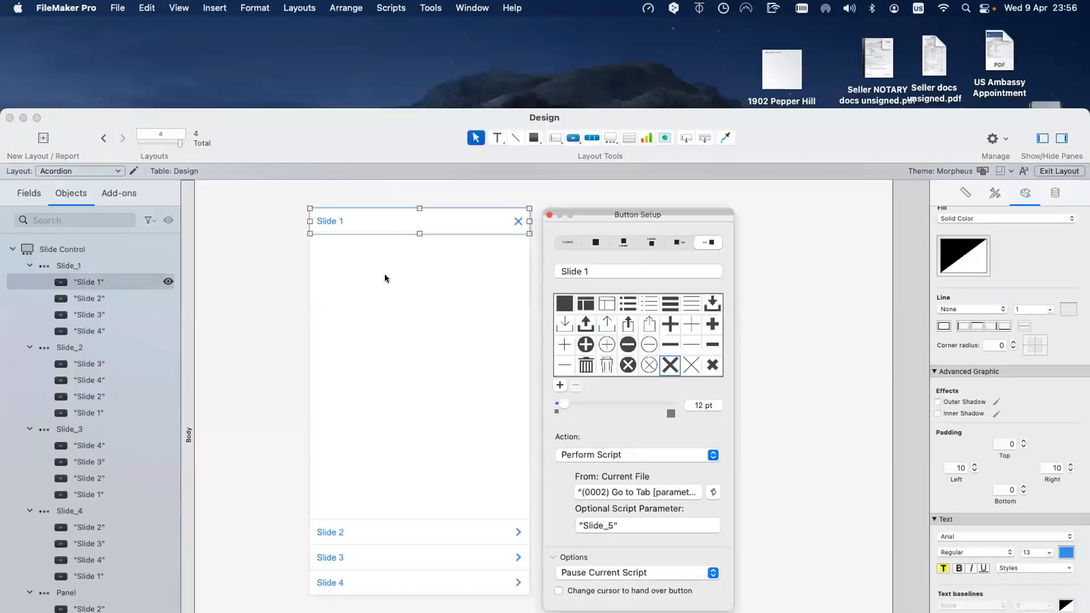
# Replace the script parameter of the Slide 2 button in the second slide with the copied "Slide_5"
pyautogui.doubleClick(384, 273)
pyautogui.click(659, 244)
pyautogui.doubleClick(477, 246)
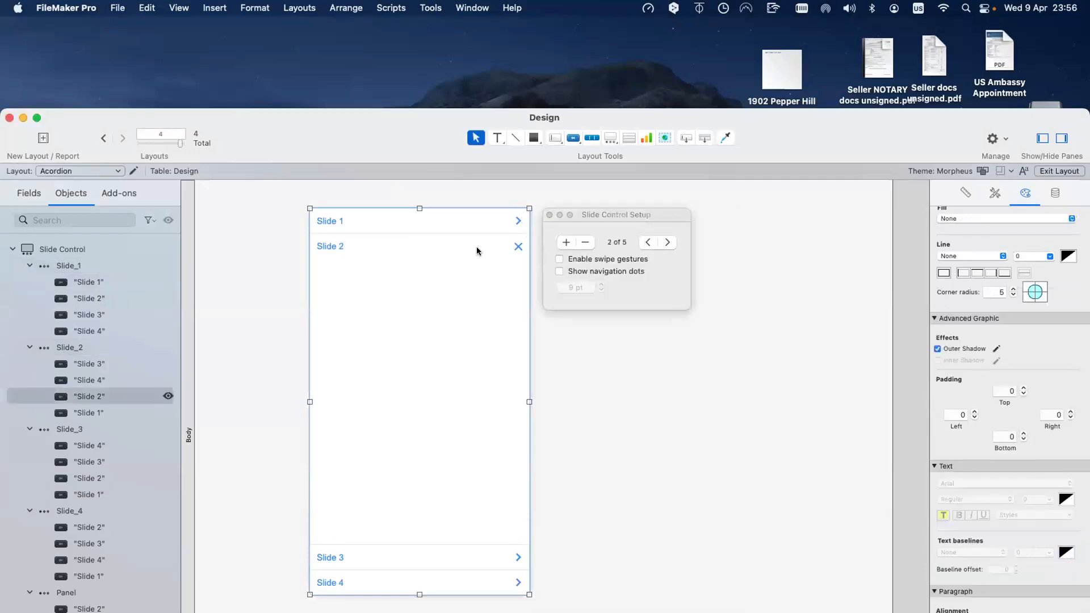
pyautogui.click(603, 526)
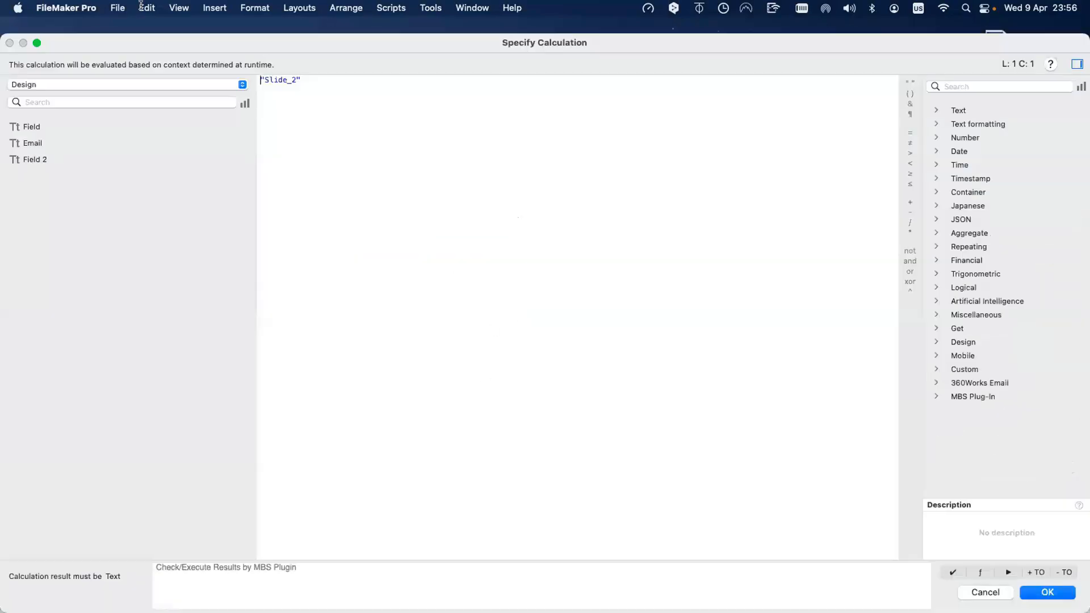
pyautogui.press('super+a')
pyautogui.press('super+v')
pyautogui.press('KP_Enter')
# Replace the script parameter of the Slide 3 button in the third slide with the copied "Slide_5"
pyautogui.doubleClick(327, 376)
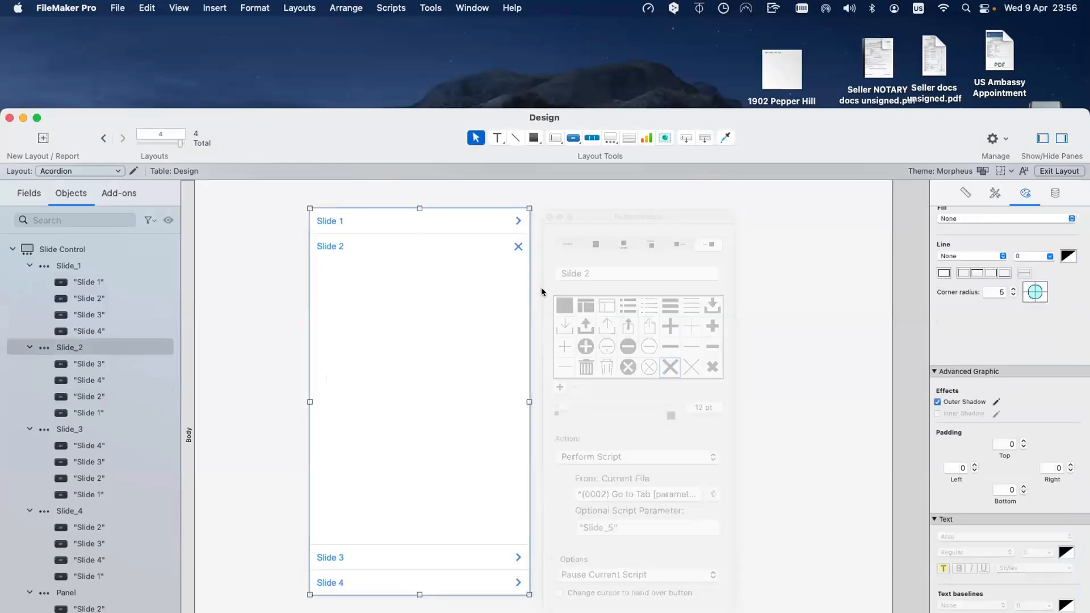
pyautogui.click(667, 242)
pyautogui.doubleClick(428, 273)
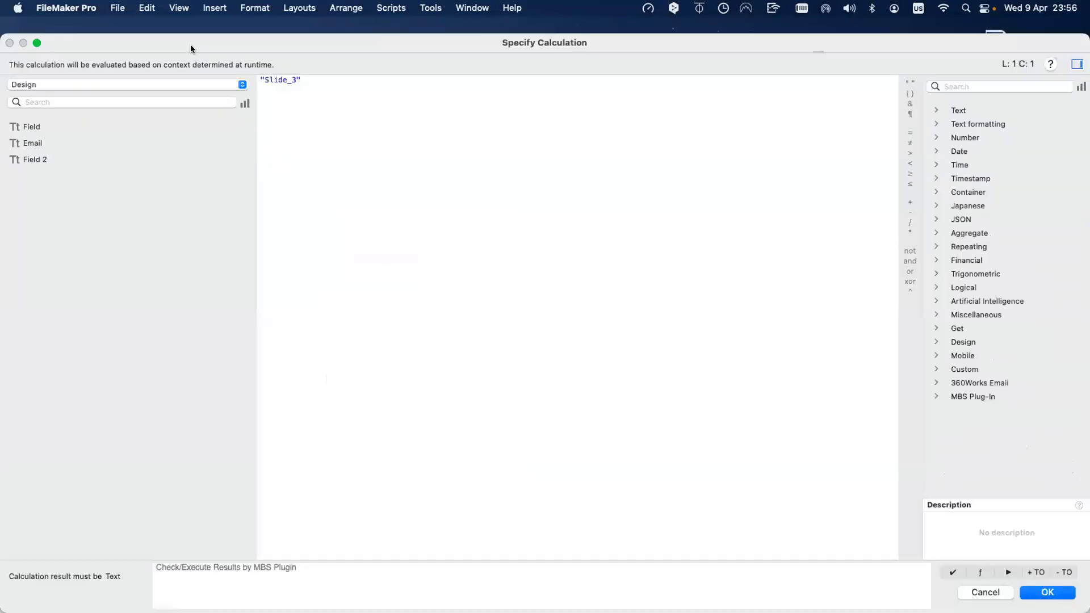
pyautogui.press('super+a')
pyautogui.press('super+v')
pyautogui.press('KP_Enter')
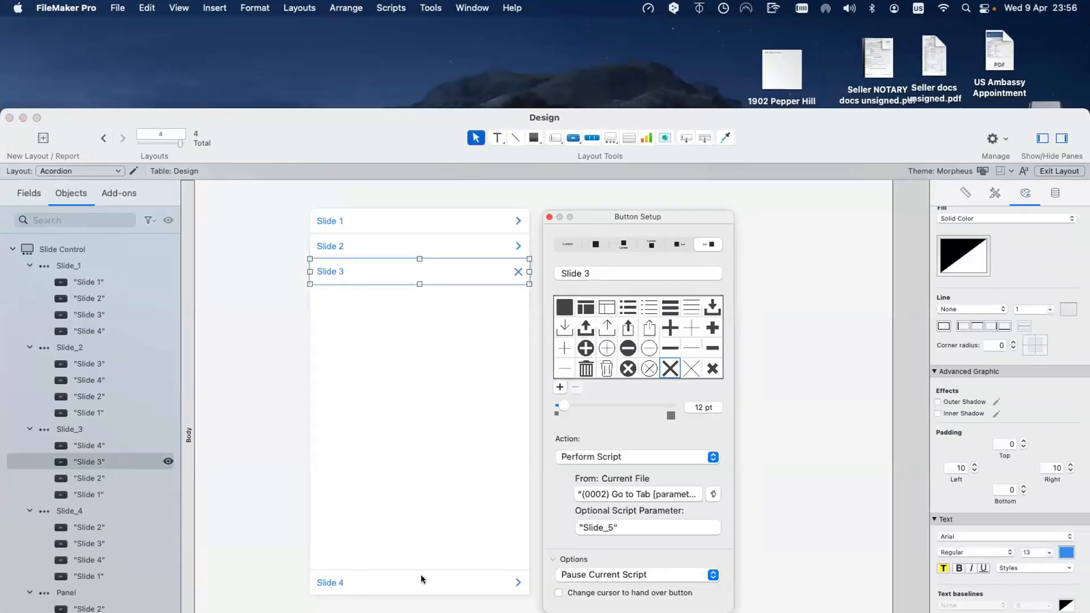
# Replace the script parameter of the Slide 4 button at the bottom of the third slide with "Slide_5"
pyautogui.click(420, 582)
pyautogui.click(623, 522)
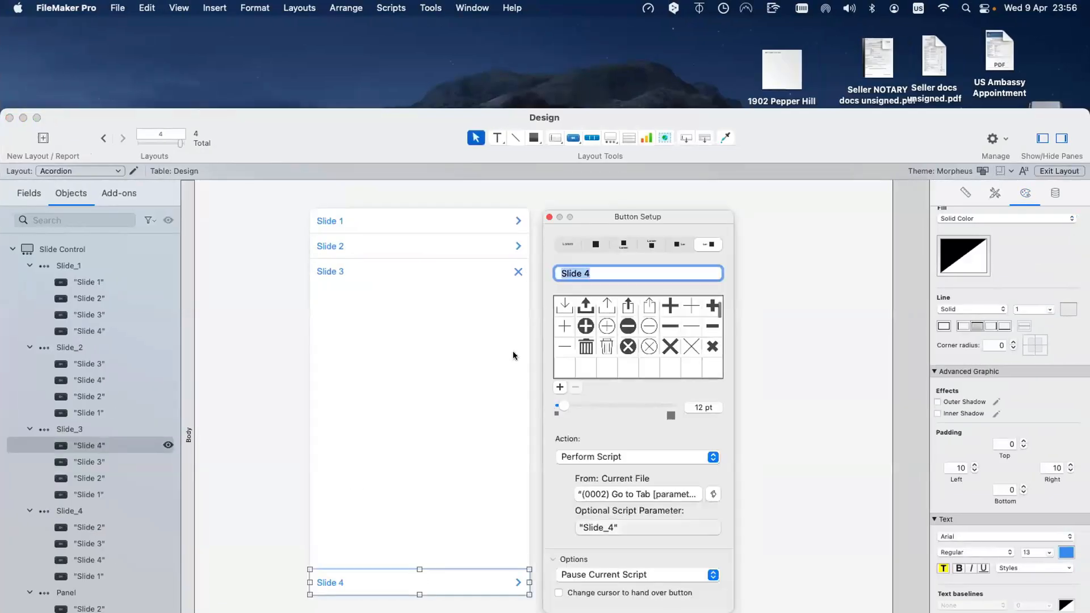
pyautogui.press('super+a')
pyautogui.press('Return')
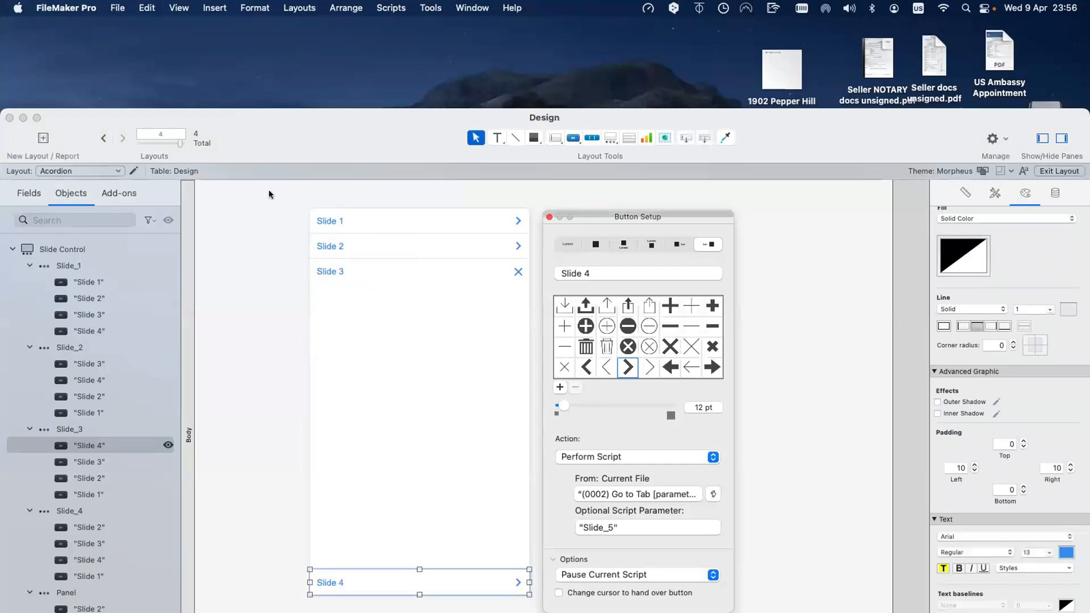
# Save the layout and test the Slide 2 and Slide 3 buttons in Browse mode
pyautogui.press('super+s')
pyautogui.click(267, 191)
pyautogui.press('super+b')
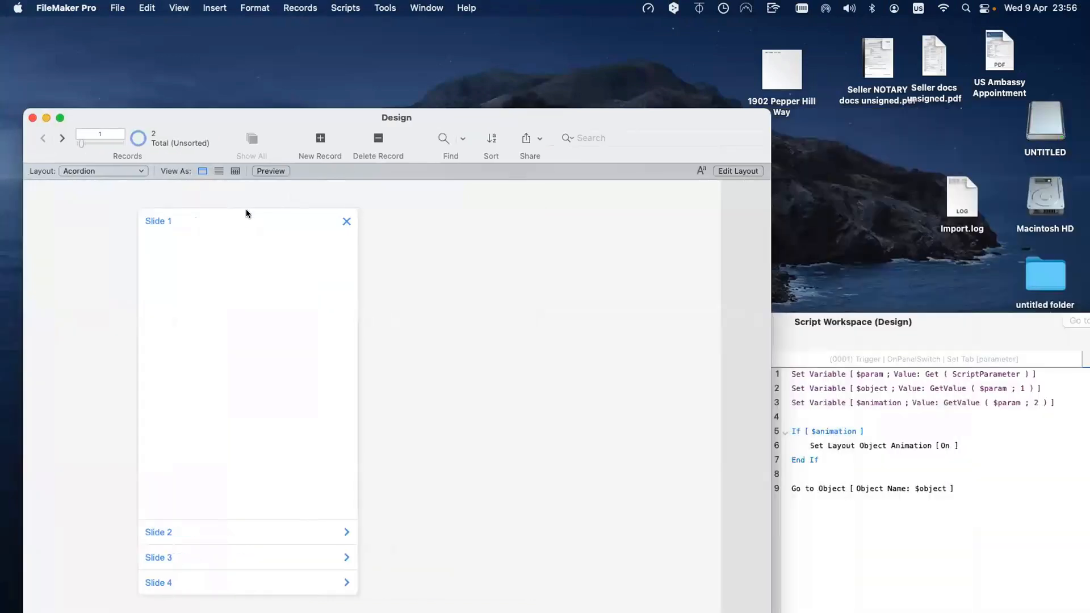
pyautogui.click(247, 536)
pyautogui.click(246, 556)
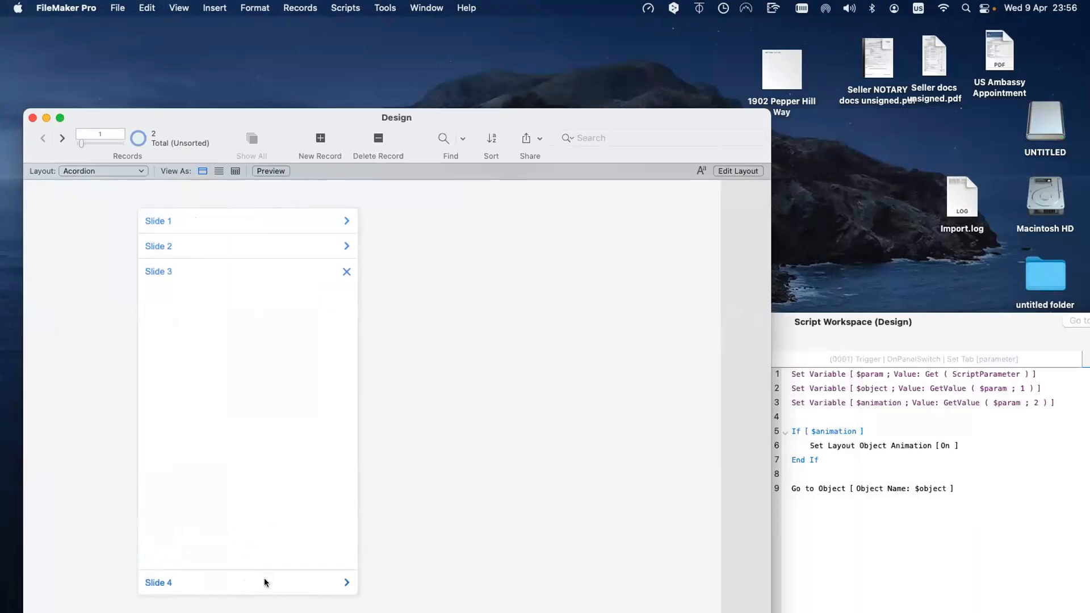
# Correct the script parameter of the Slide 4 button at the bottom of the third slide and check the Slide 3 button's parameter
pyautogui.press('super+l')
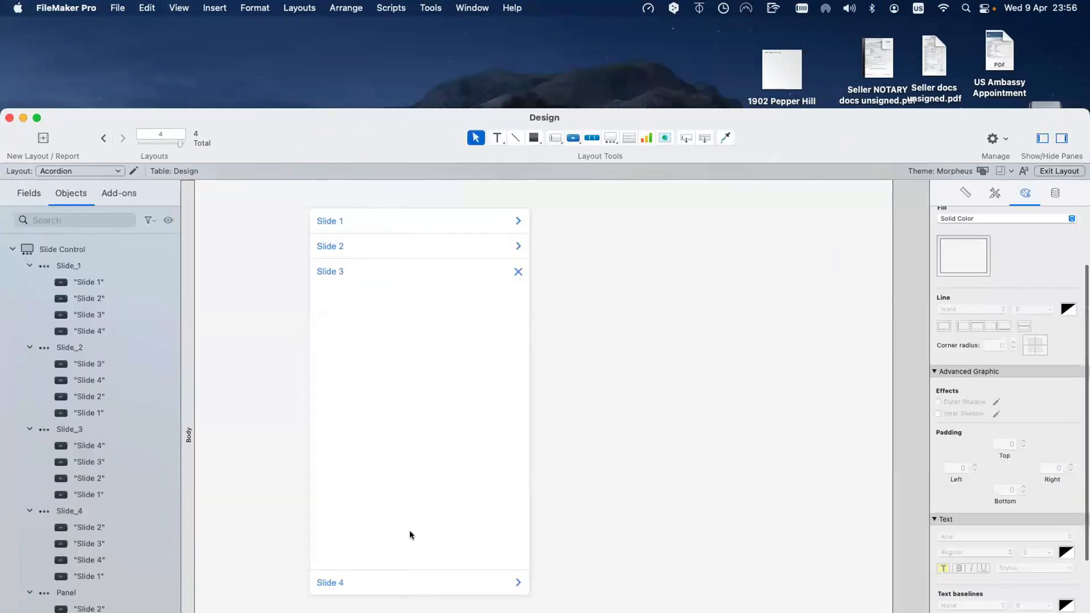
pyautogui.doubleClick(413, 572)
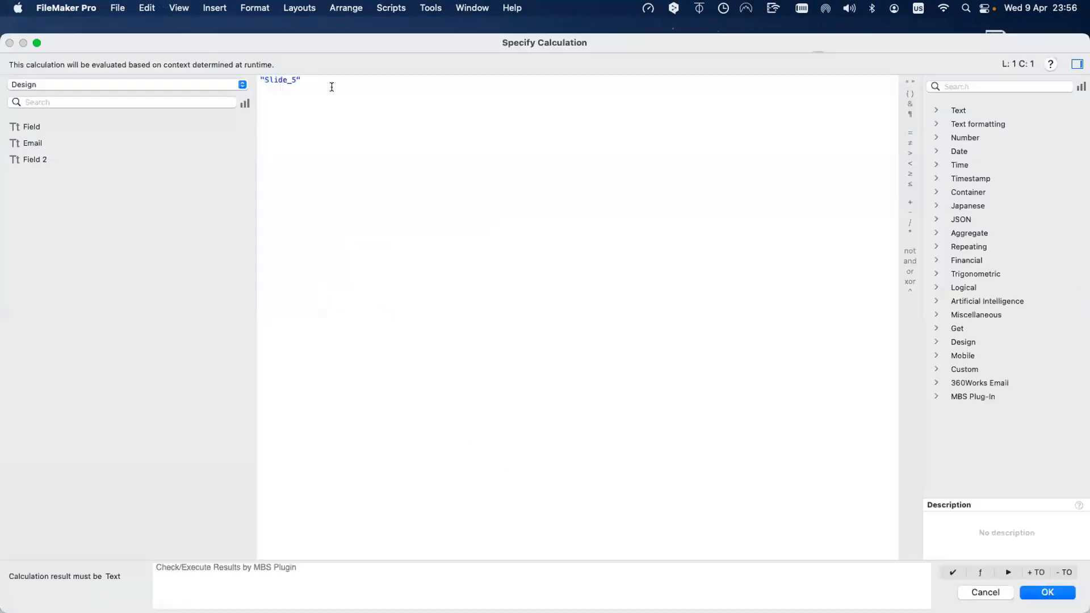
pyautogui.press('Right')
pyautogui.press('Left')
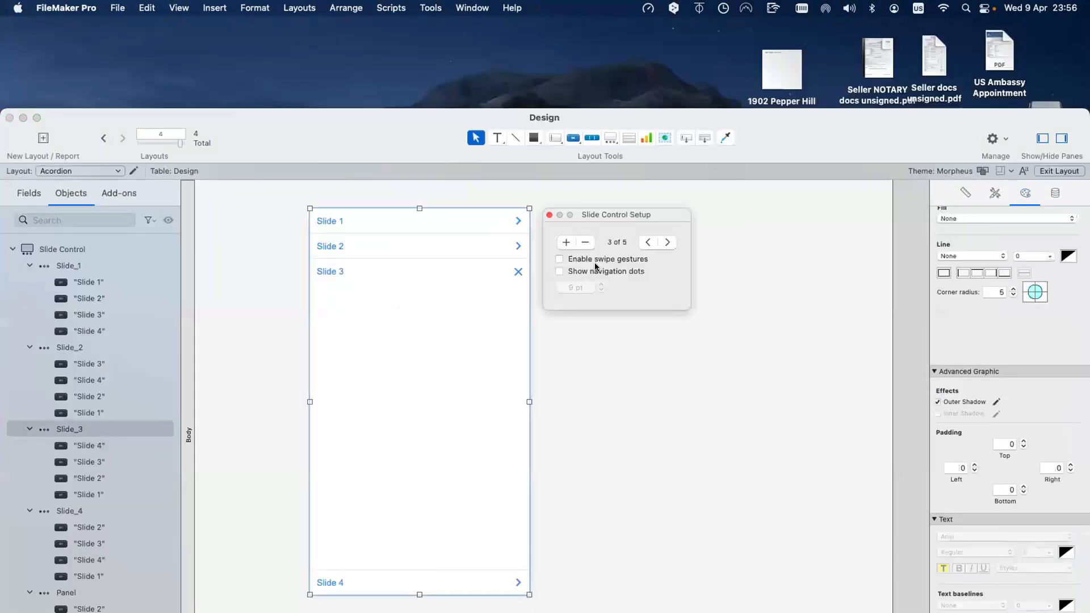
pyautogui.click(455, 274)
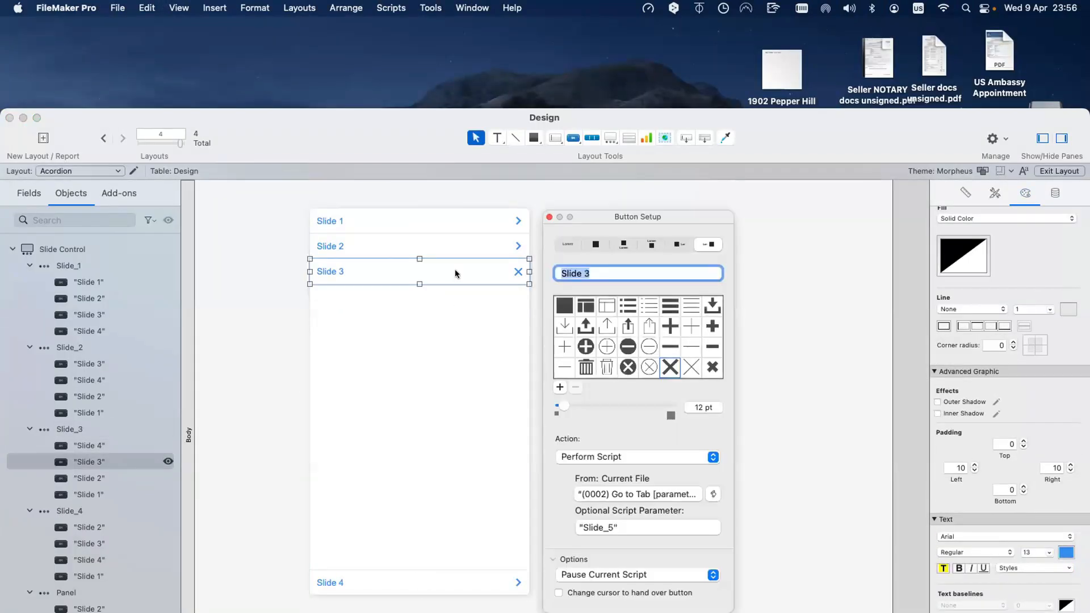
# Set the script parameter of the Slide 4 button in the fourth slide to "Slide_5"
pyautogui.click(444, 389)
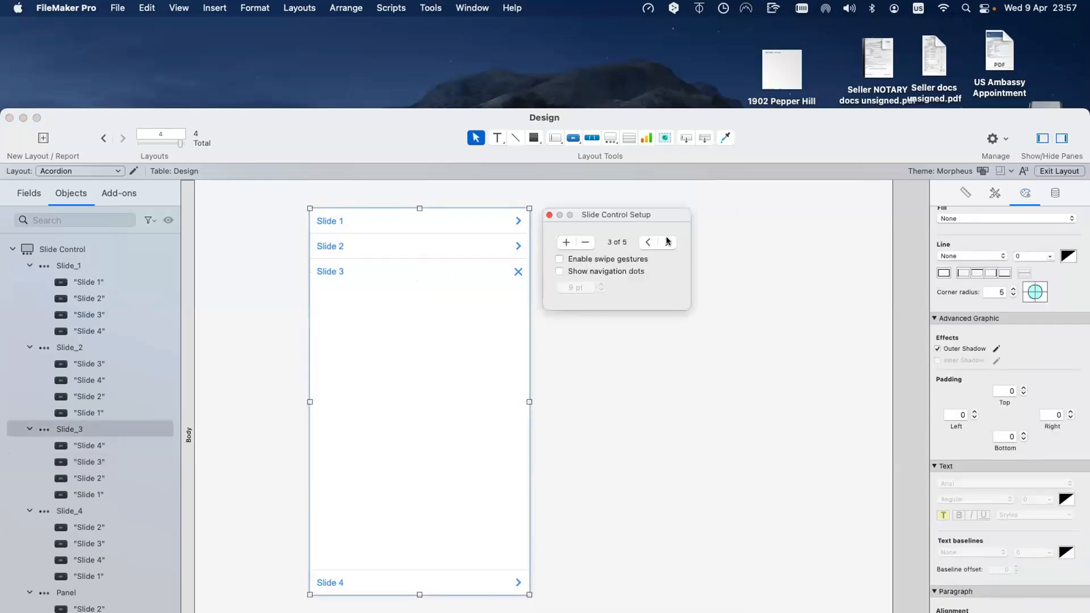
pyautogui.click(667, 242)
pyautogui.click(461, 287)
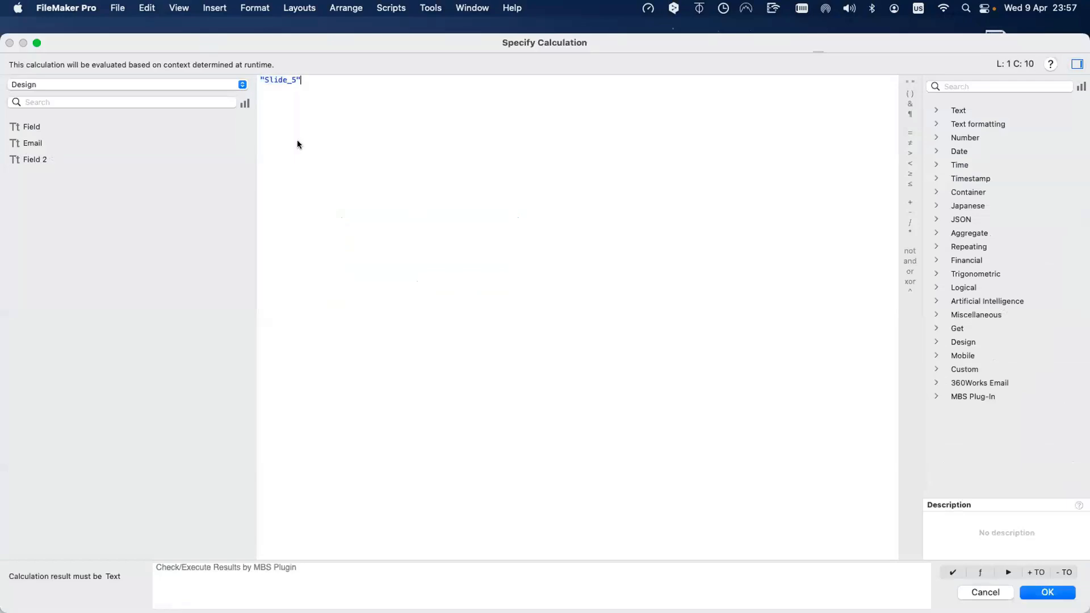
pyautogui.press('Escape')
# Test the Slide 4 button in Browse mode and check the fourth slide's Slide 4 button setup in Layout mode
pyautogui.press('super+b')
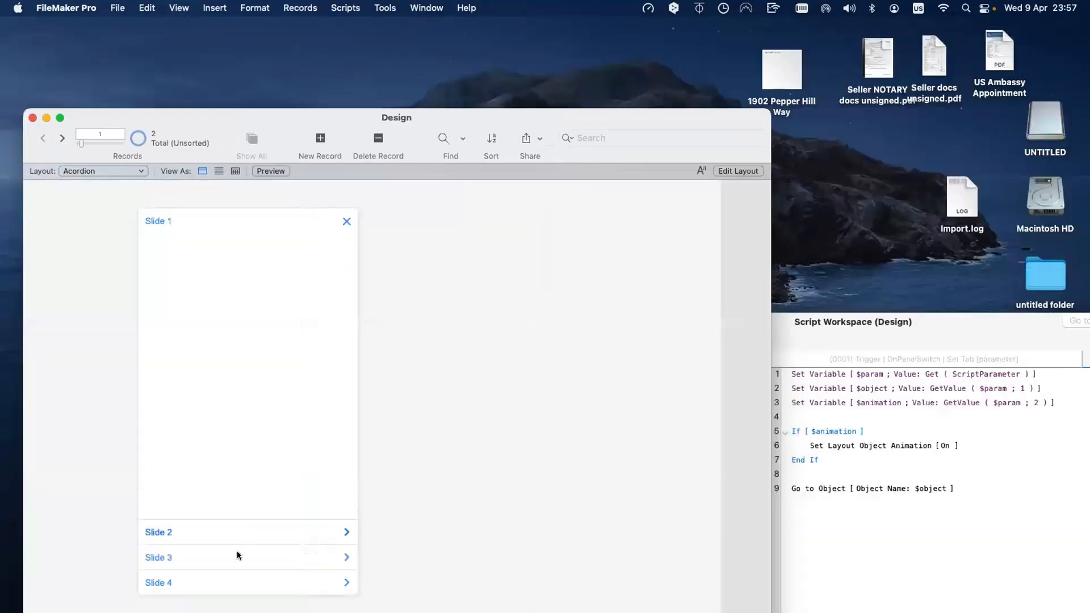
pyautogui.click(237, 572)
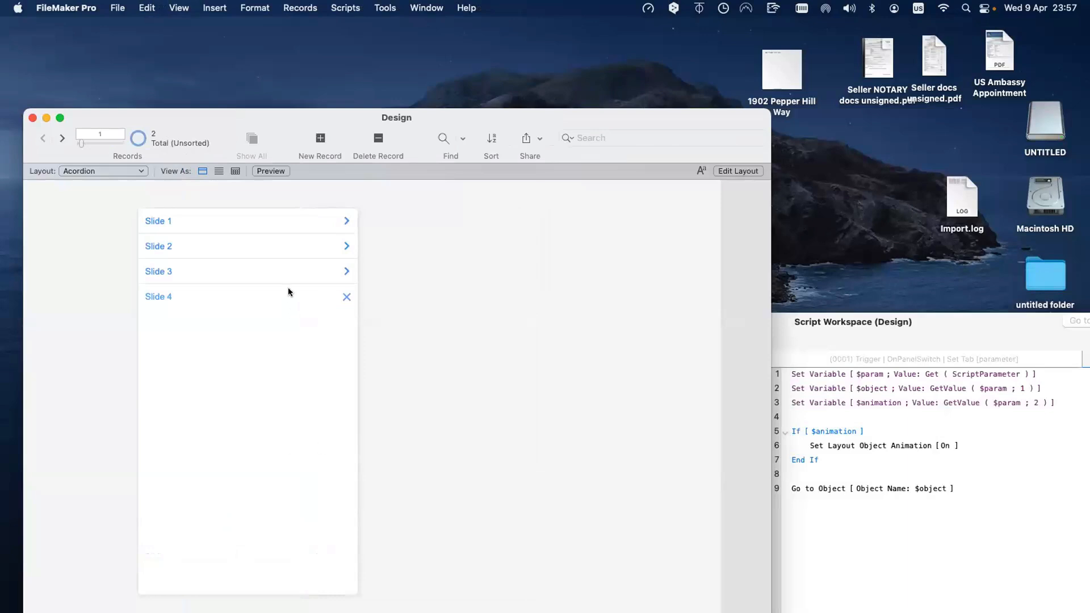
pyautogui.press('super+l')
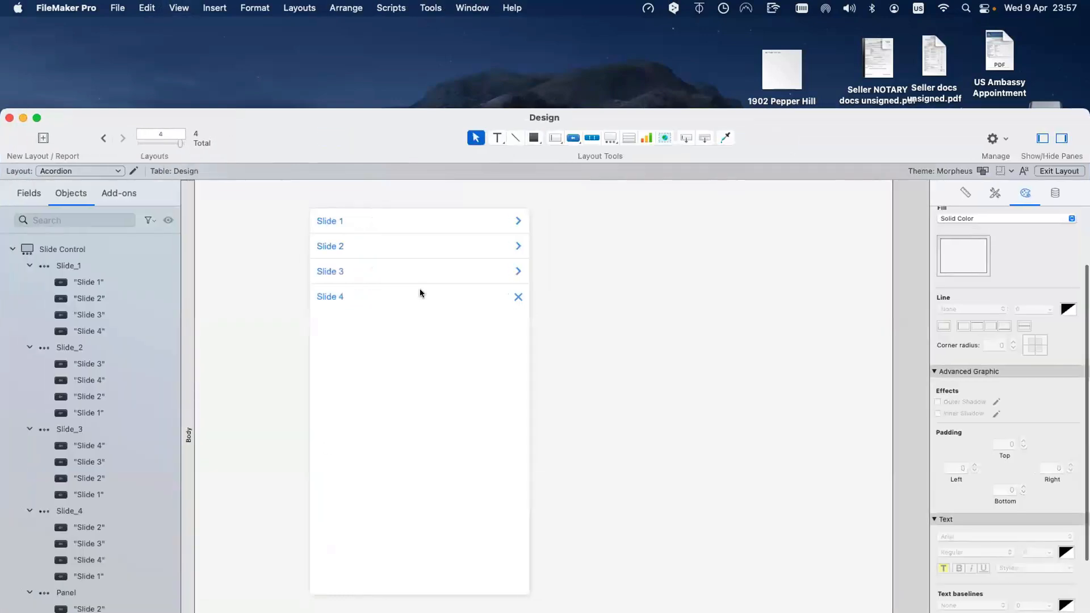
pyautogui.doubleClick(420, 293)
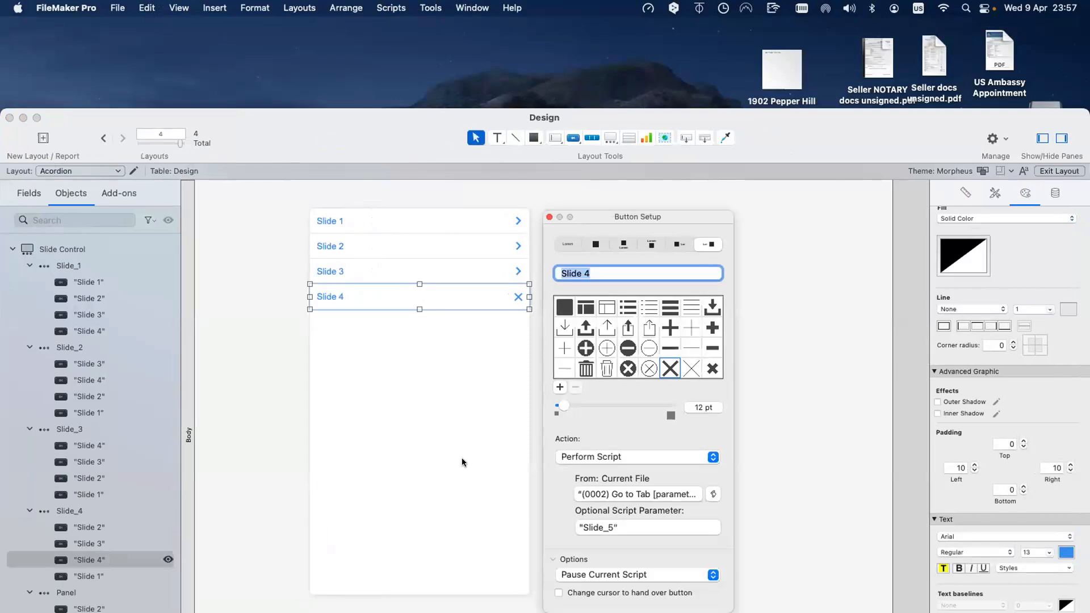
# Show the fifth panel of the slide control and name it "Slide_5"
pyautogui.click(462, 458)
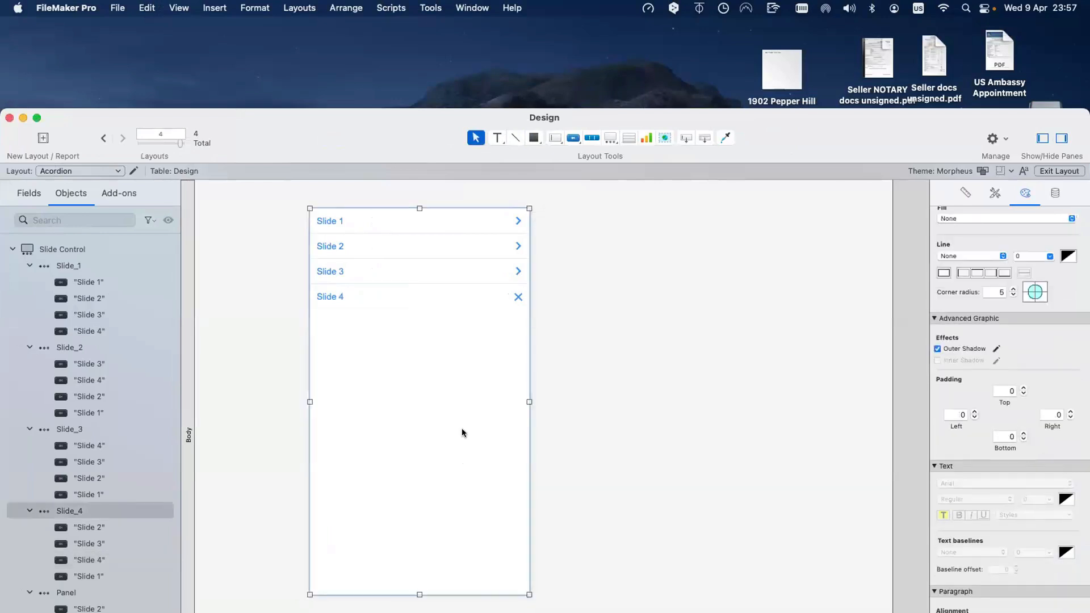
pyautogui.doubleClick(463, 433)
pyautogui.click(666, 245)
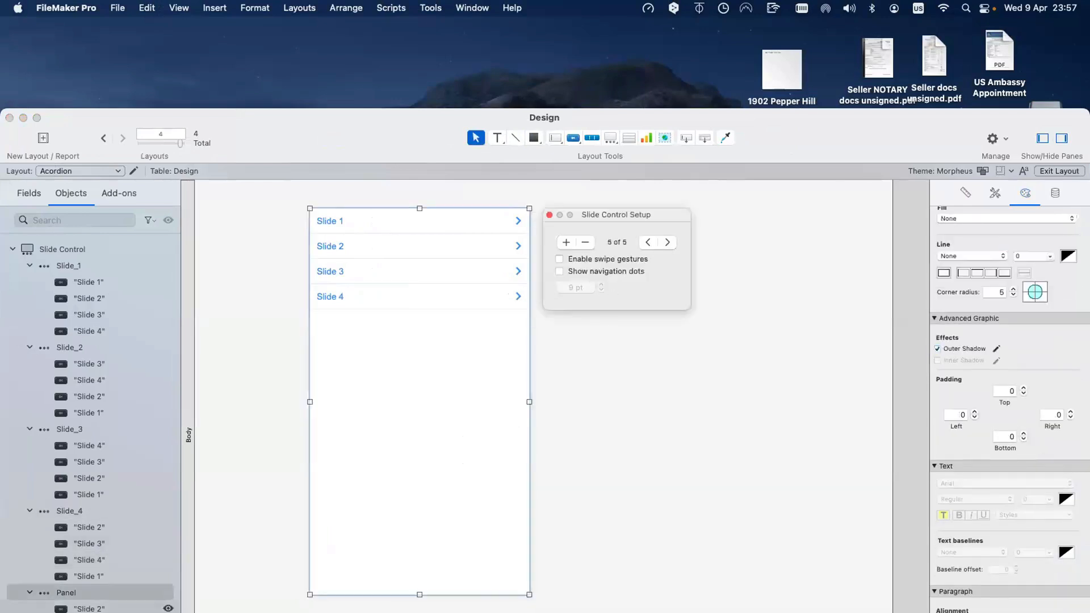
pyautogui.click(65, 592)
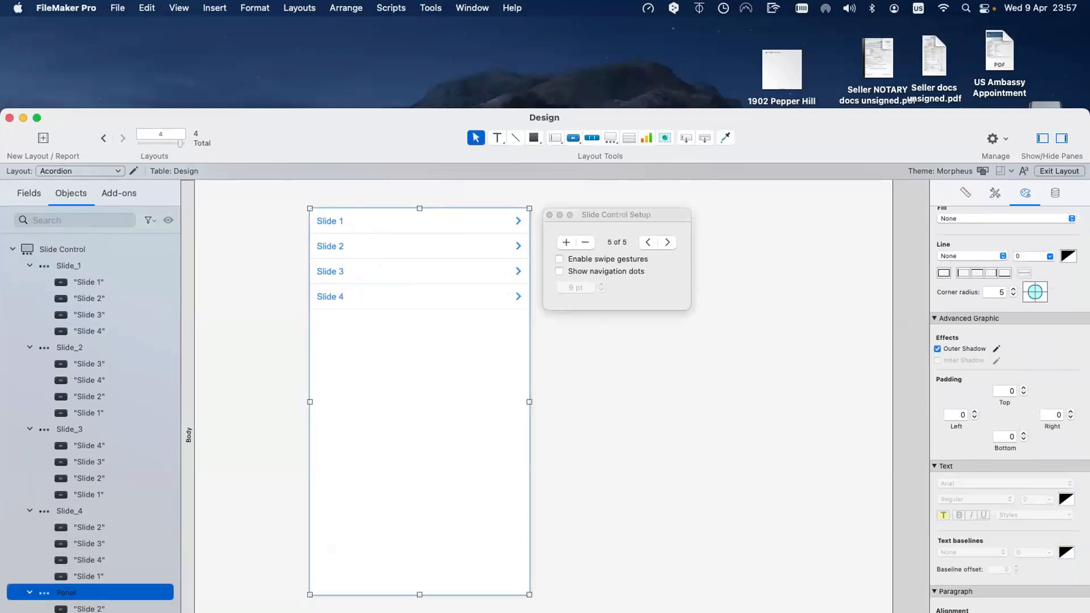
pyautogui.click(97, 593)
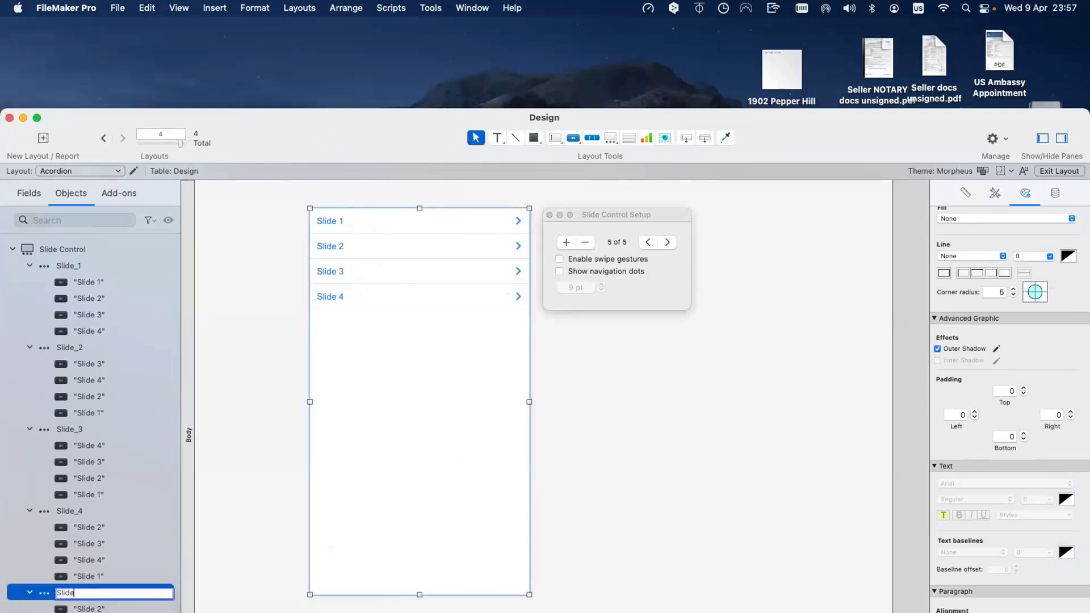
pyautogui.write('Slide_5')
pyautogui.click(261, 508)
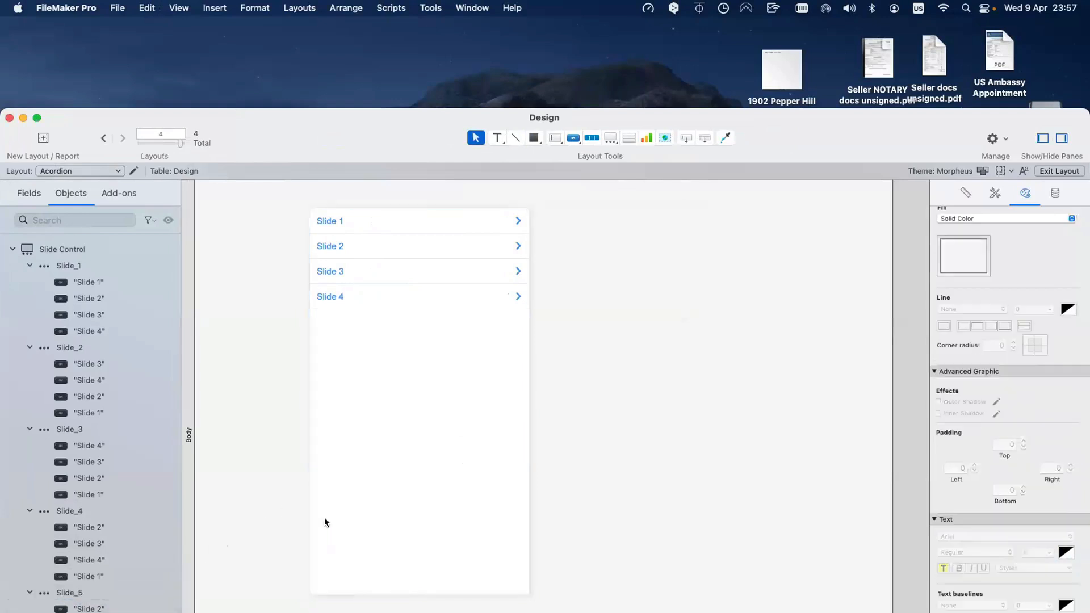
# Test the accordion in Browse mode by repeatedly collapsing and expanding Slide 1
pyautogui.press('super+b')
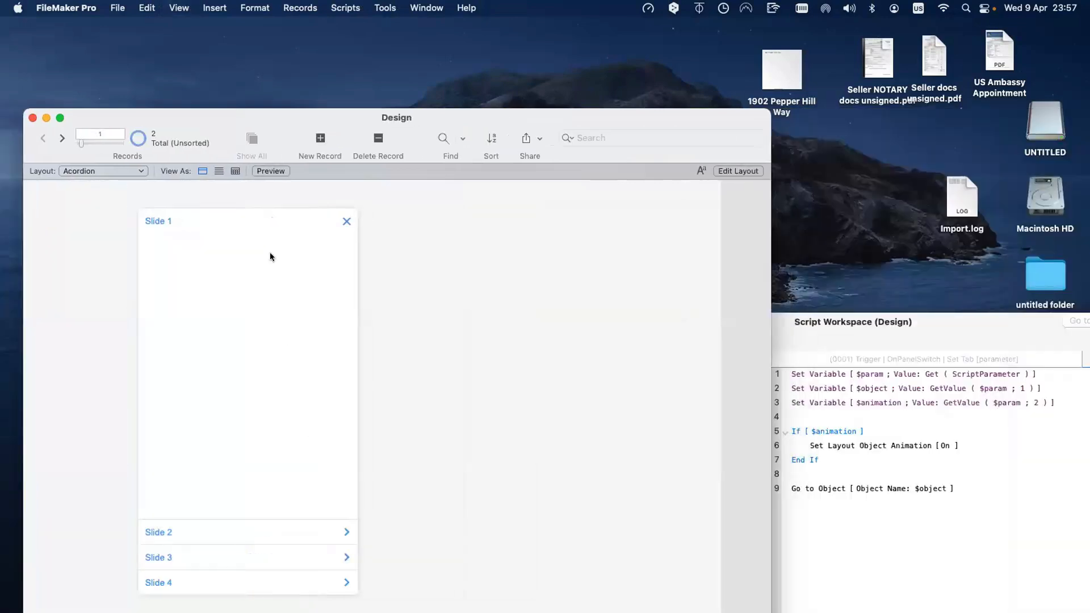
pyautogui.click(281, 220)
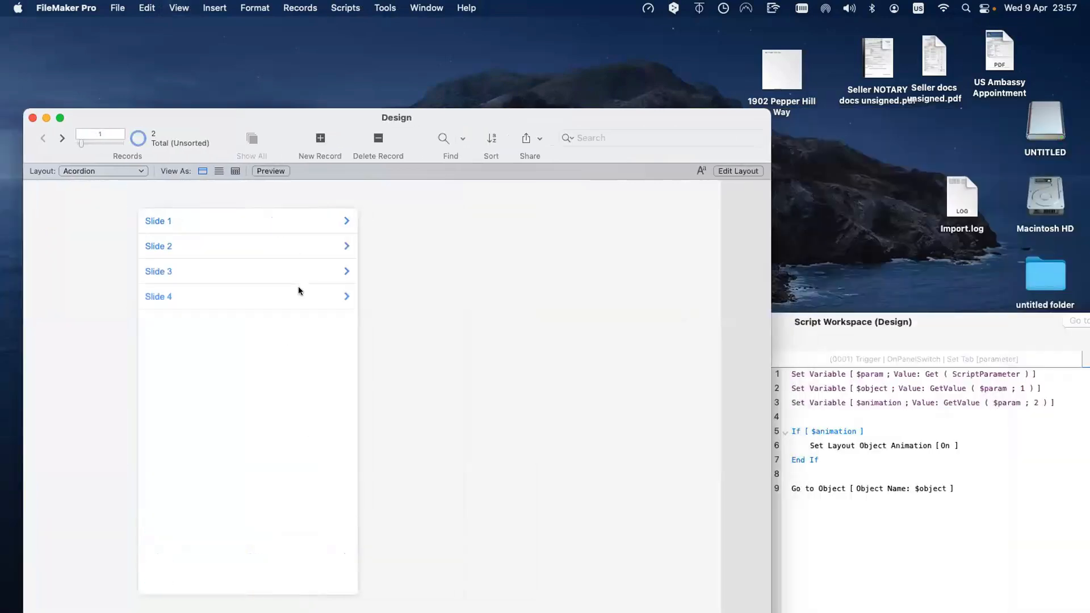
pyautogui.click(279, 214)
pyautogui.click(279, 214)
pyautogui.click(278, 214)
pyautogui.click(279, 214)
pyautogui.click(279, 211)
pyautogui.click(279, 210)
# Test expanding, switching and collapsing the other accordion slides, including Slide 2 and Slide 4, and reopen Slide 1
pyautogui.click(277, 238)
pyautogui.click(277, 238)
pyautogui.click(277, 239)
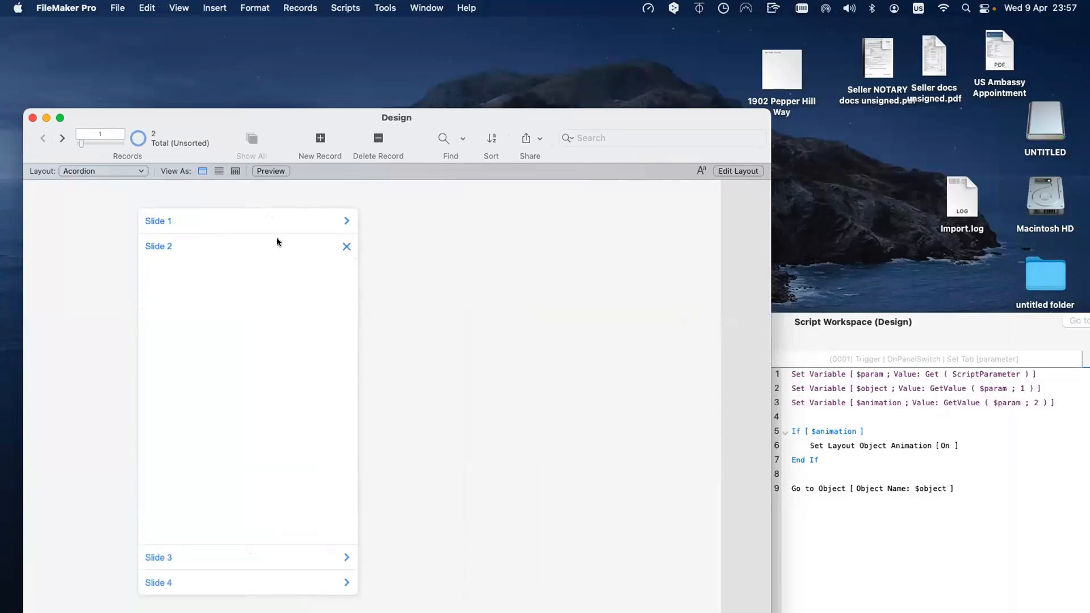
pyautogui.click(222, 585)
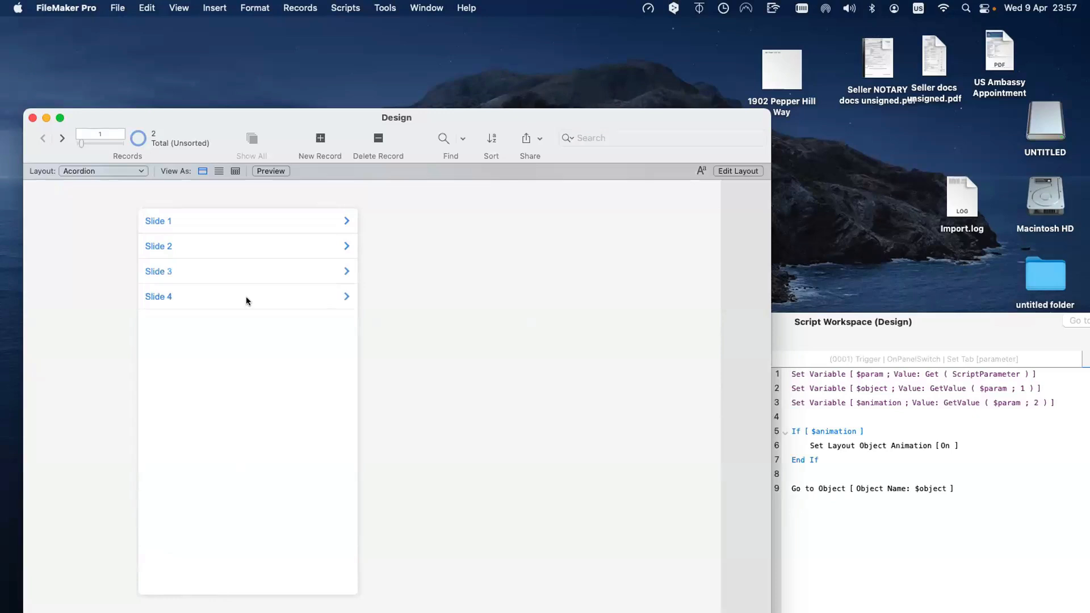
pyautogui.click(344, 296)
pyautogui.click(325, 247)
pyautogui.click(323, 219)
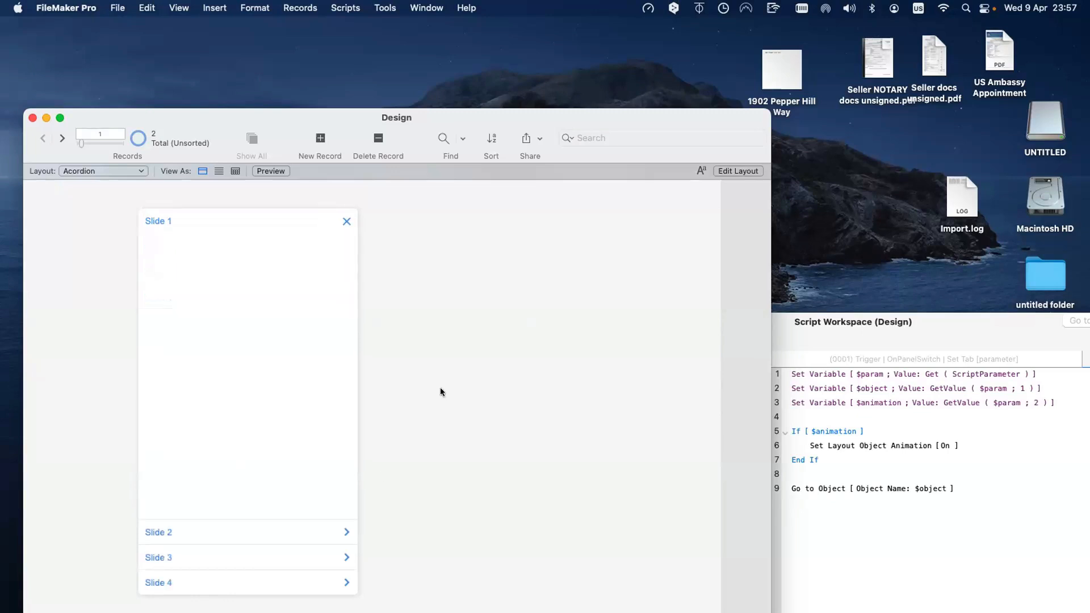
# Select the Slide 2, Slide 3 and Slide 4 buttons of the first slide in Layout mode and copy their line colour code E9E9E9
pyautogui.press('super+l')
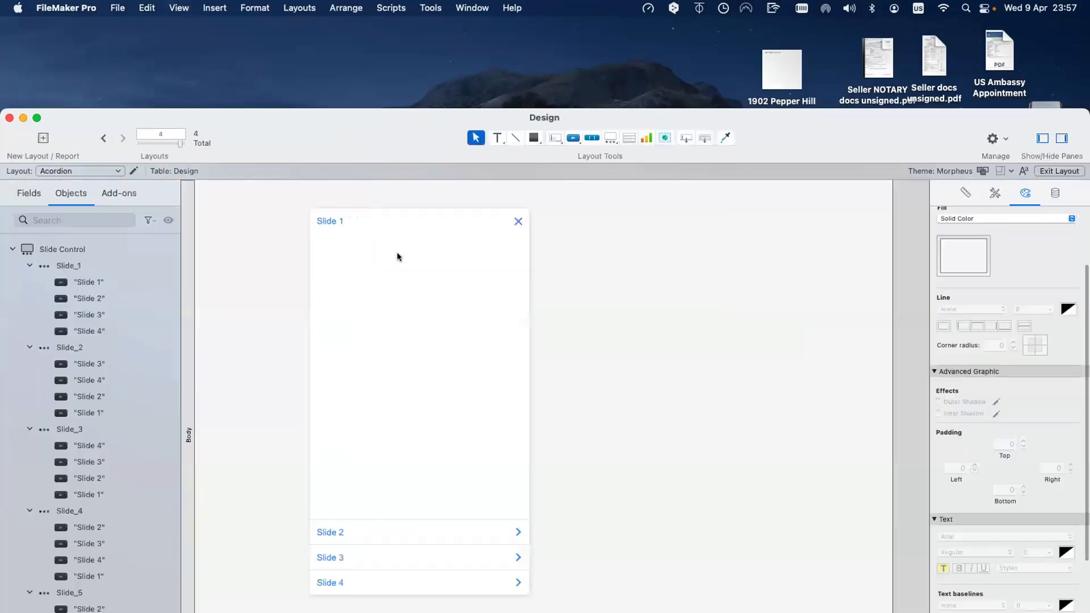
pyautogui.click(428, 223)
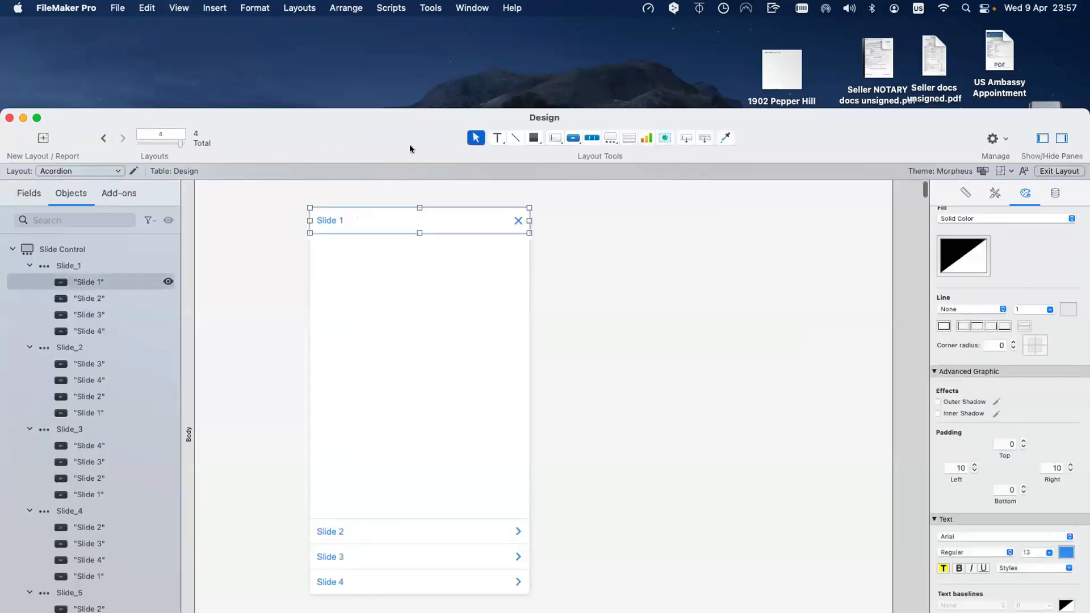
pyautogui.moveTo(417, 137); pyautogui.dragTo(216, 119)
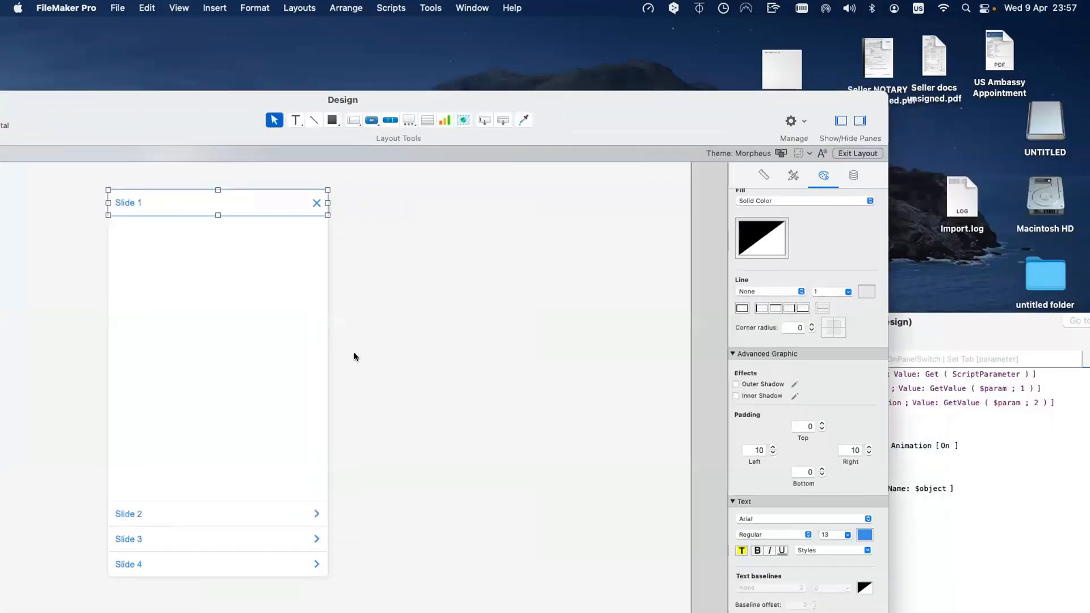
pyautogui.click(221, 515)
pyautogui.keyDown('shift'); pyautogui.click(237, 568); pyautogui.keyUp('shift')
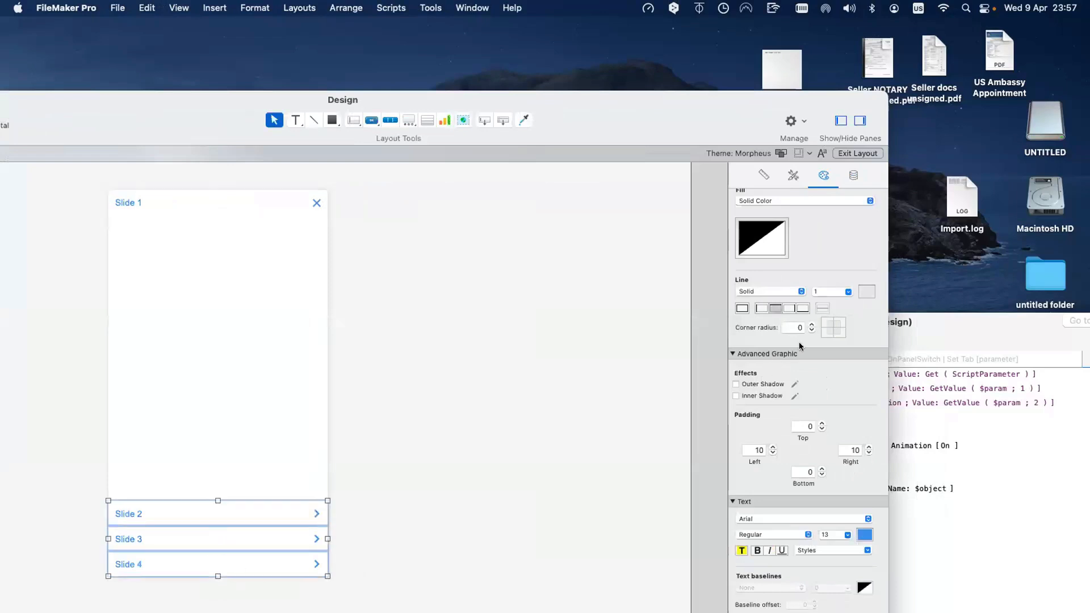
pyautogui.click(867, 292)
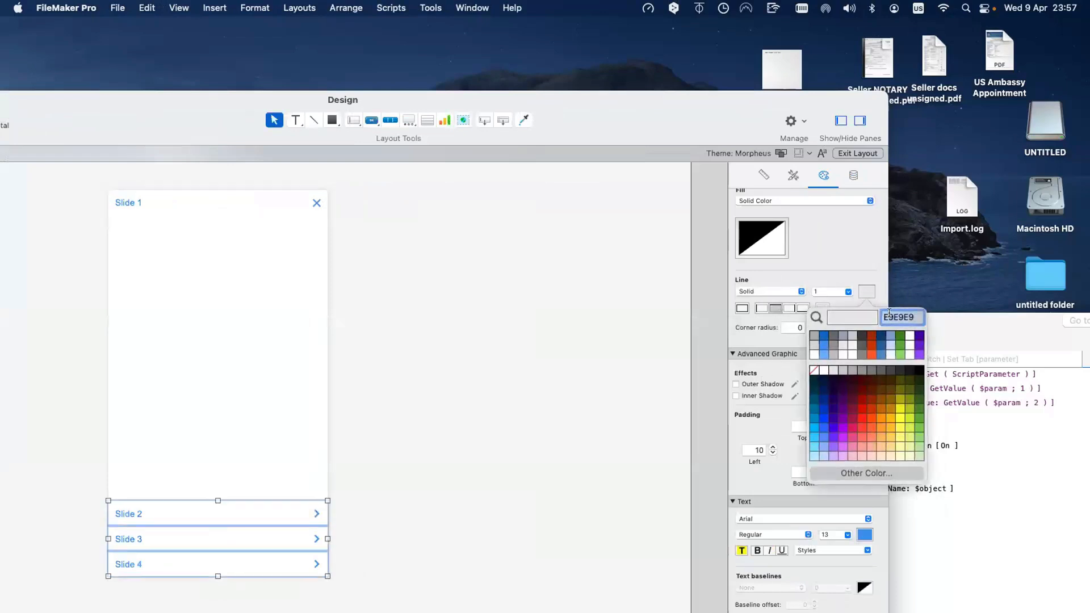
pyautogui.click(823, 198)
# Try to set the Hover state's line colour of the selected Slide 2, Slide 3 and Slide 4 buttons to E9E9E9
pyautogui.scroll(2, 793, 225)
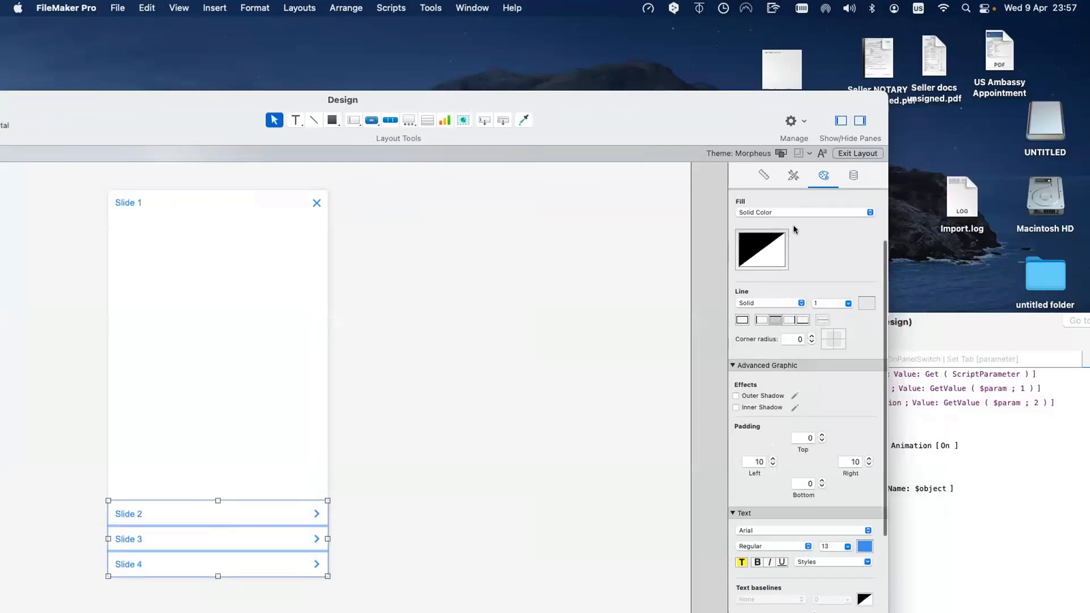
pyautogui.click(776, 210)
pyautogui.click(778, 223)
pyautogui.click(867, 348)
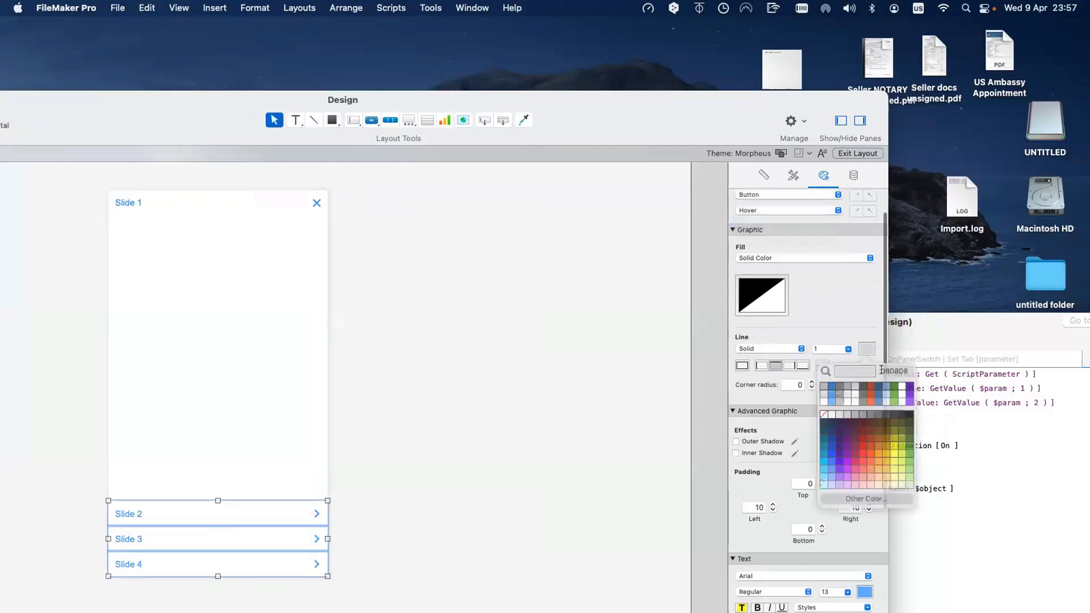
pyautogui.write('E9E9E9')
pyautogui.press('Return')
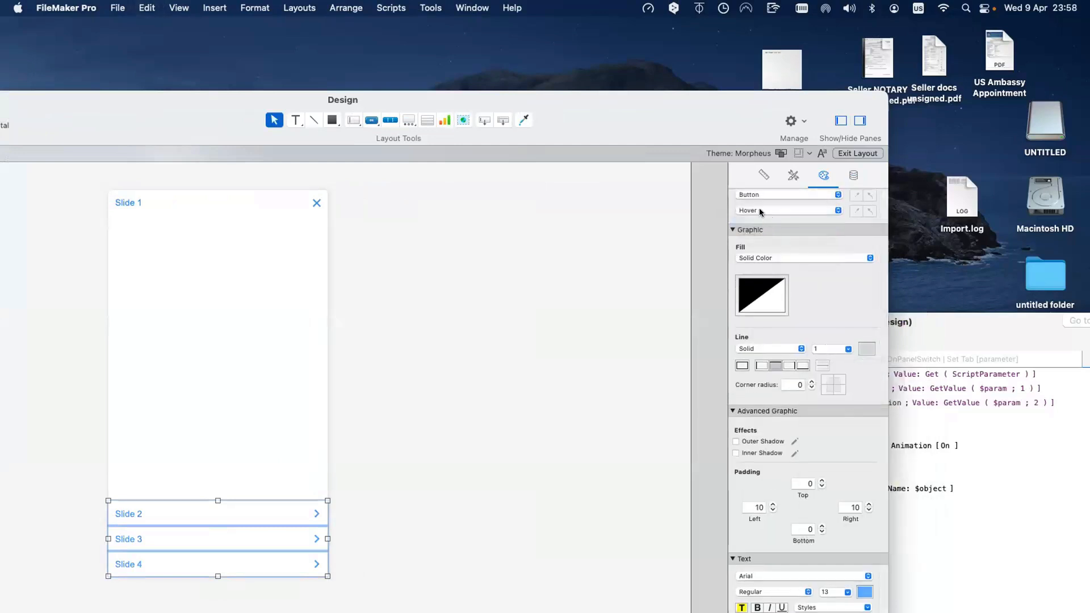
# Set the Pressed state's line colour of the selected Slide 2, Slide 3 and Slide 4 buttons to E9E9E9
pyautogui.click(759, 208)
pyautogui.click(866, 349)
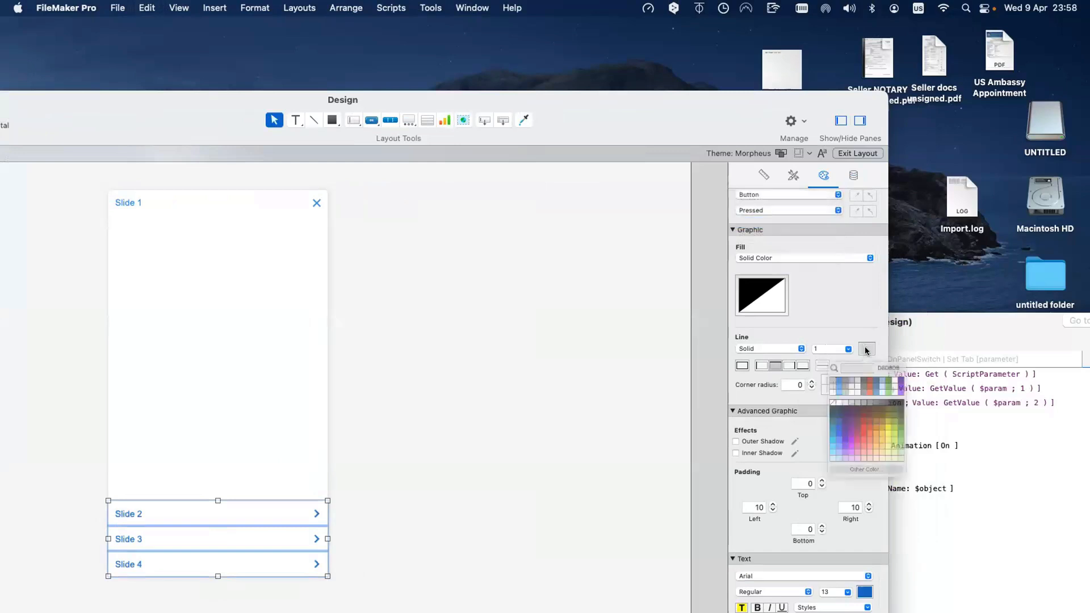
pyautogui.click(764, 220)
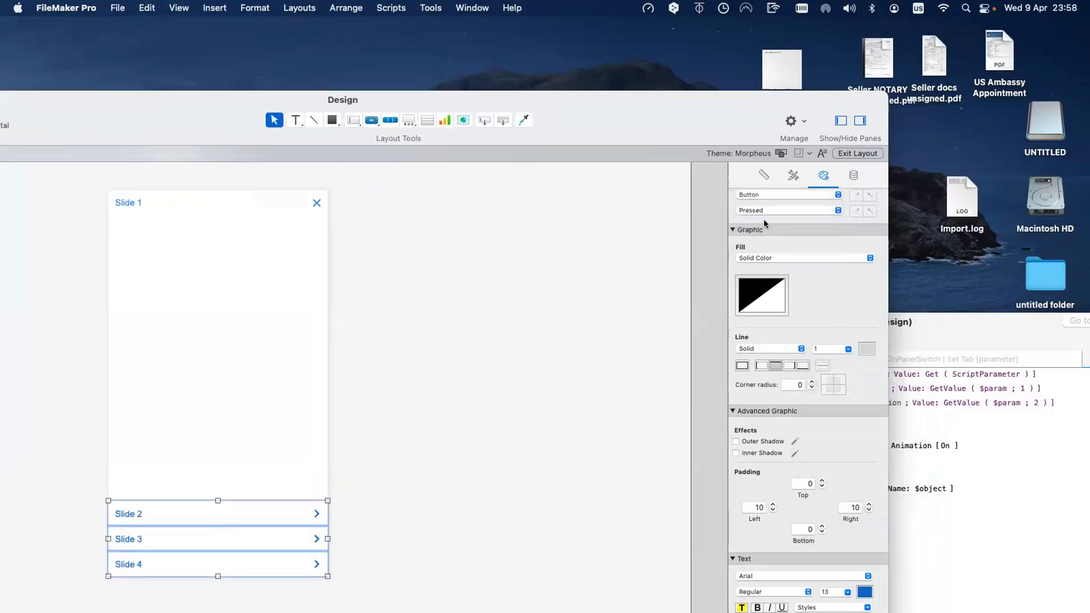
pyautogui.click(865, 346)
pyautogui.click(899, 373)
pyautogui.write('E9E9E9')
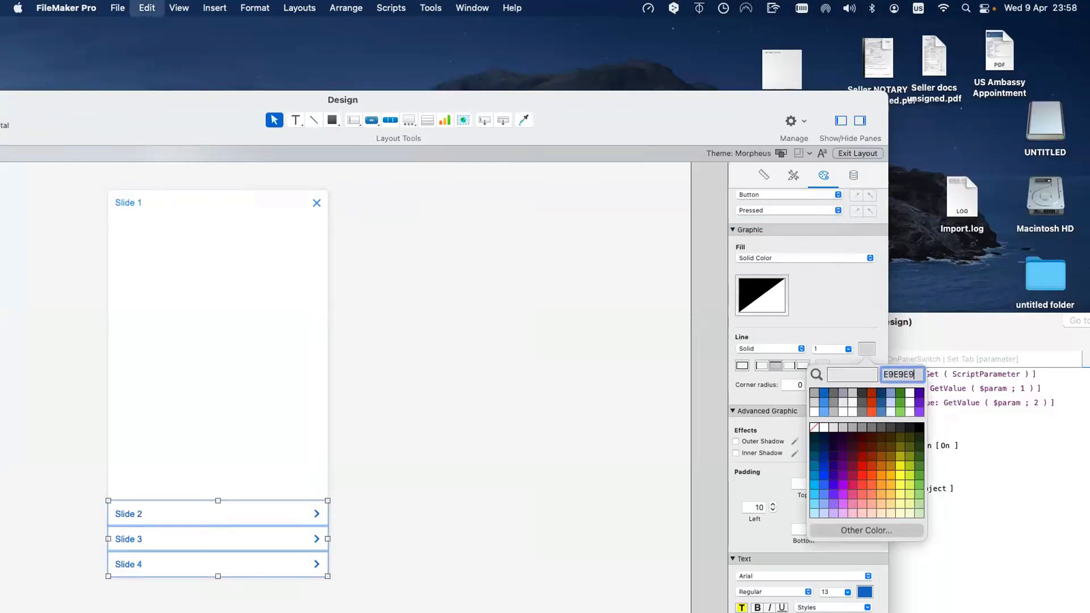
pyautogui.press('Return')
# Set the Hover state's line colour of the selected Slide 2, Slide 3 and Slide 4 buttons to E9E9E9
pyautogui.scroll(-1, 800, 206)
pyautogui.click(799, 202)
pyautogui.click(798, 190)
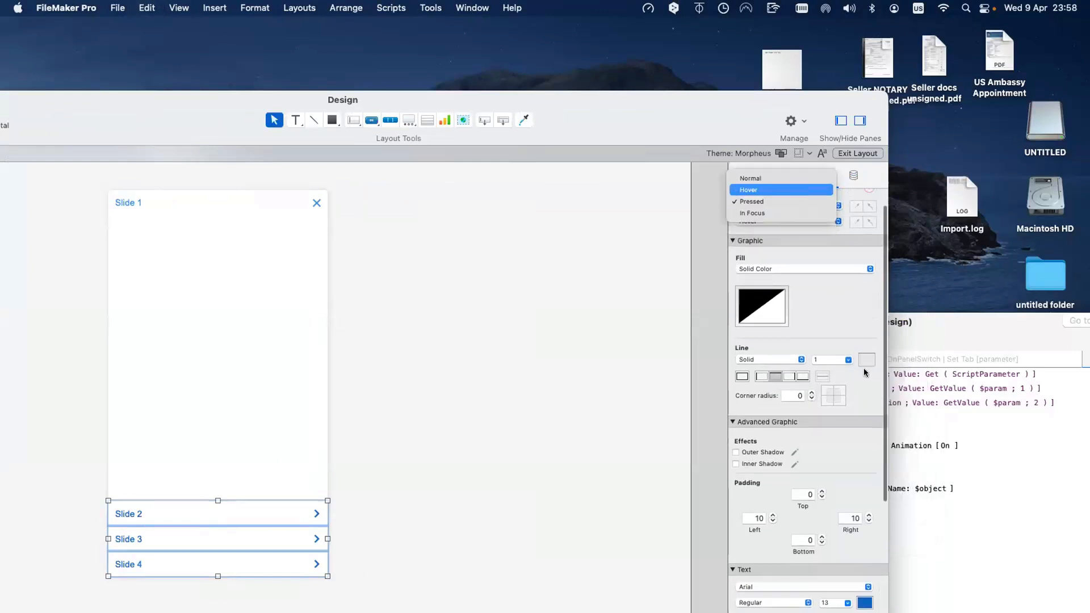
pyautogui.click(866, 371)
pyautogui.write('E9E9E9')
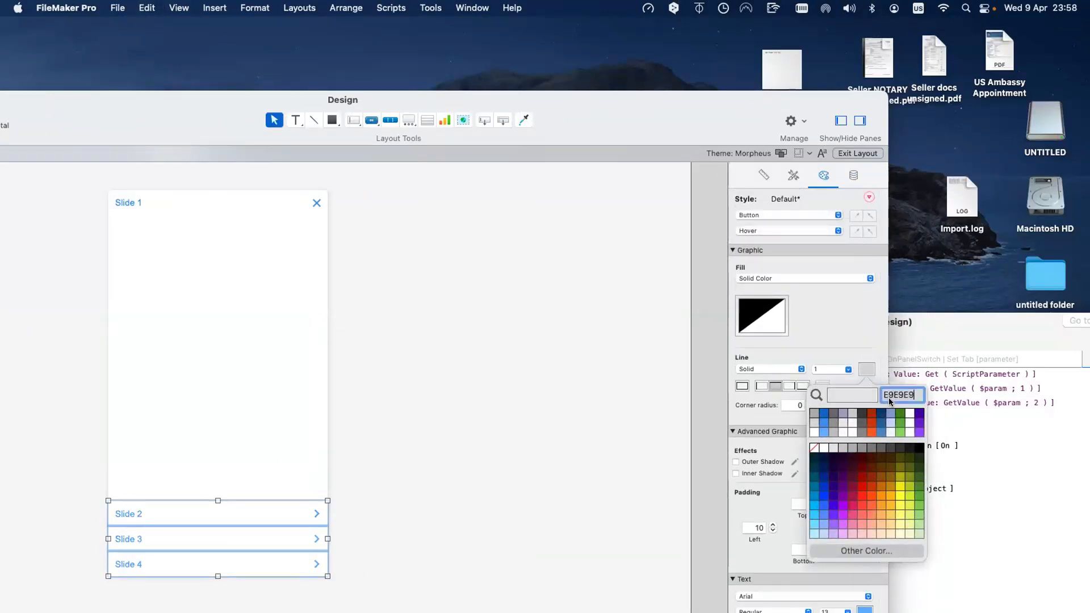
pyautogui.press('Return')
pyautogui.click(475, 251)
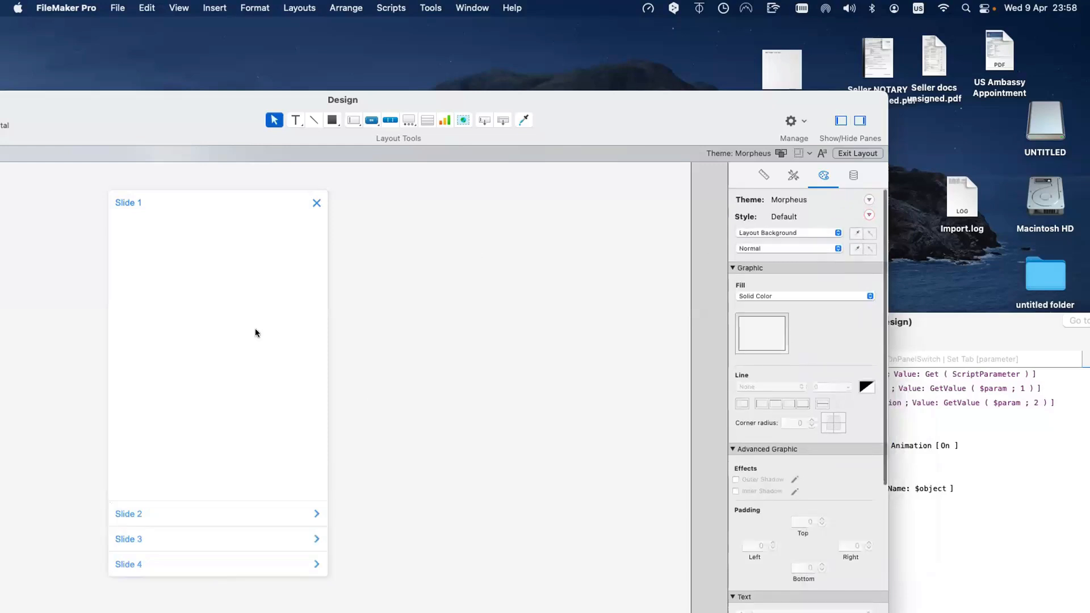
pyautogui.moveTo(166, 123); pyautogui.dragTo(393, 112)
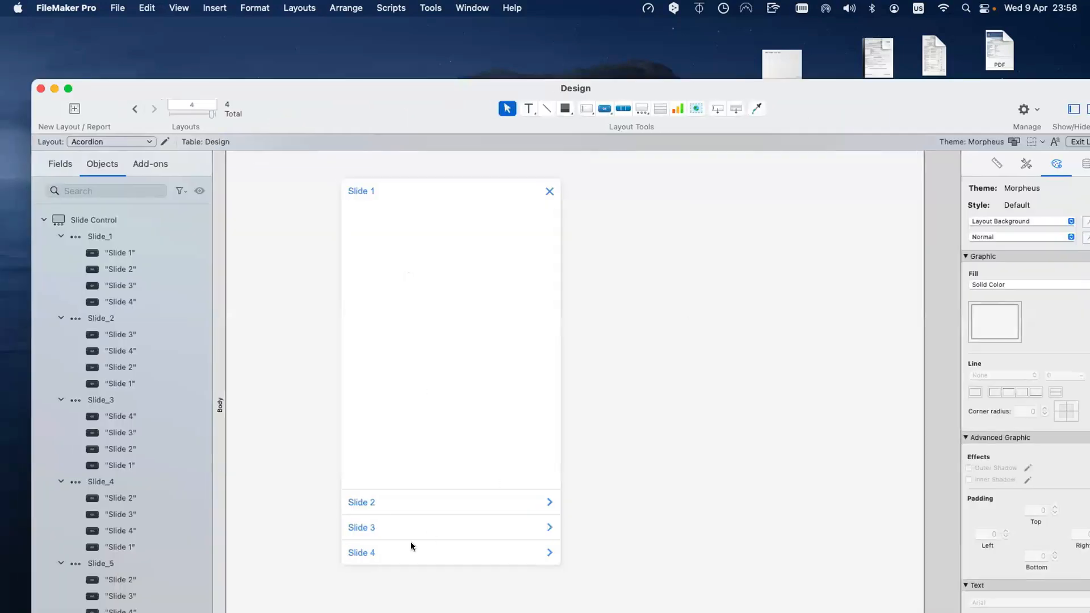
# Test the accordion in Browse mode by collapsing and reopening Slide 1 and switching through the other slides back to Slide 1
pyautogui.press('super+b')
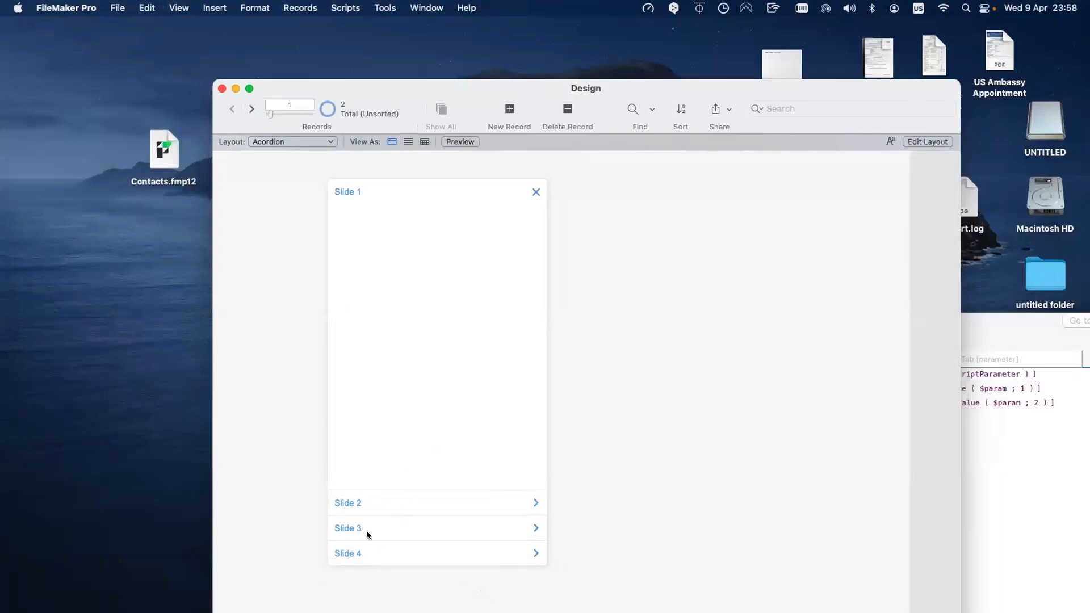
pyautogui.click(373, 192)
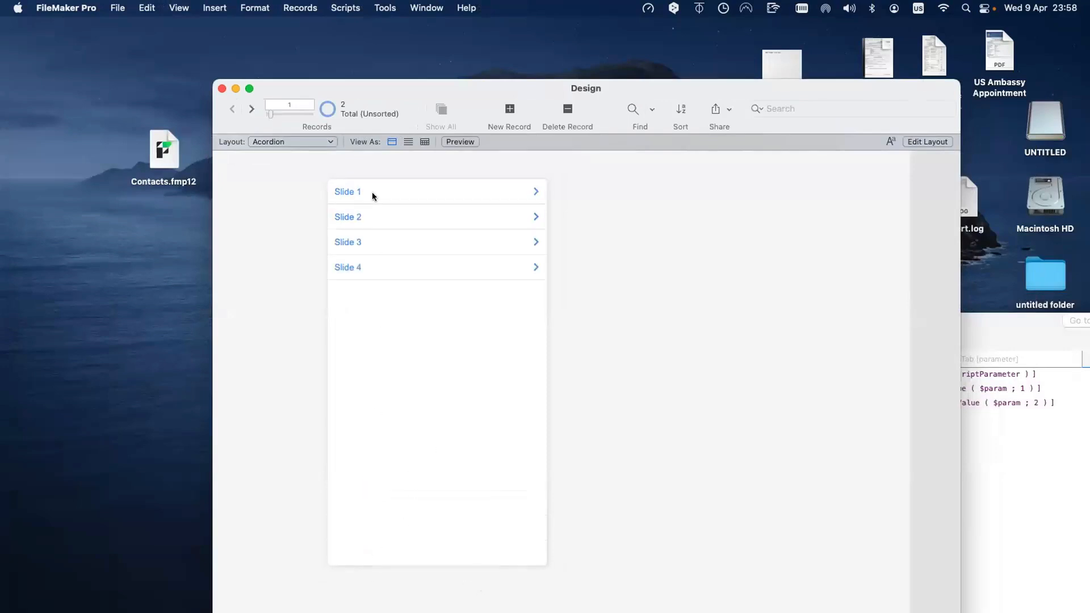
pyautogui.click(372, 192)
pyautogui.click(393, 510)
pyautogui.click(386, 526)
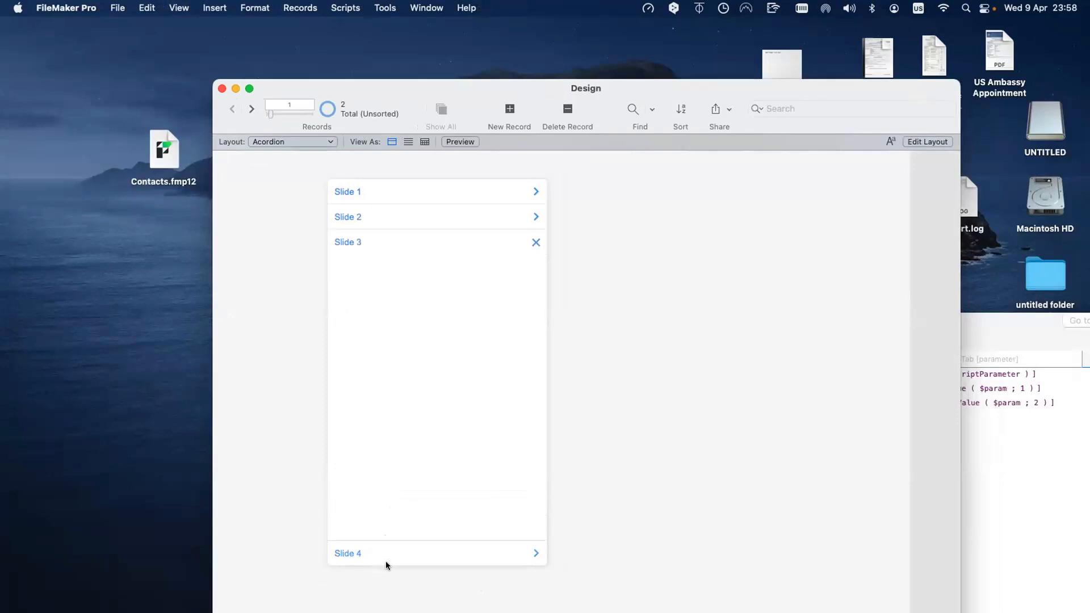
pyautogui.click(386, 558)
pyautogui.click(379, 240)
pyautogui.click(377, 215)
pyautogui.click(377, 193)
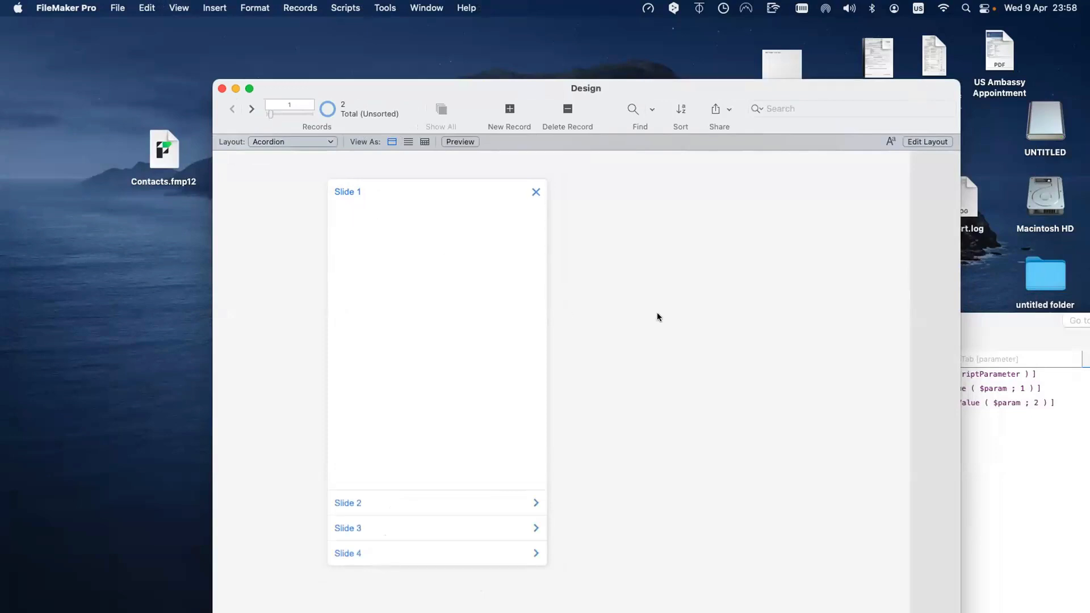
# Switch to the Design layout, enter Layout mode and advance through the layouts back to Acordion
pyautogui.click(285, 141)
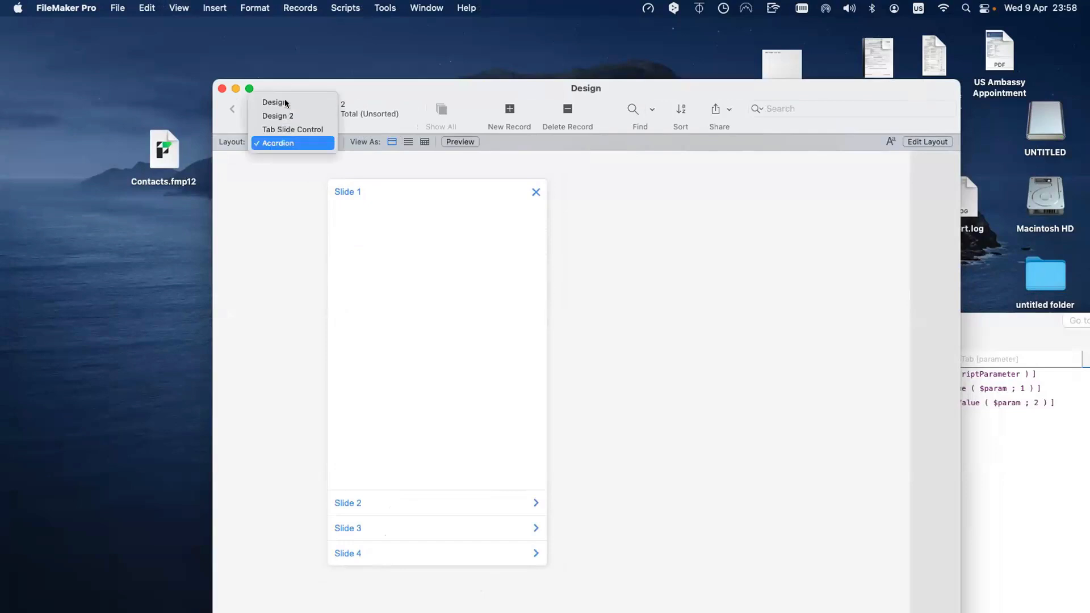
pyautogui.click(288, 104)
pyautogui.press('super+l')
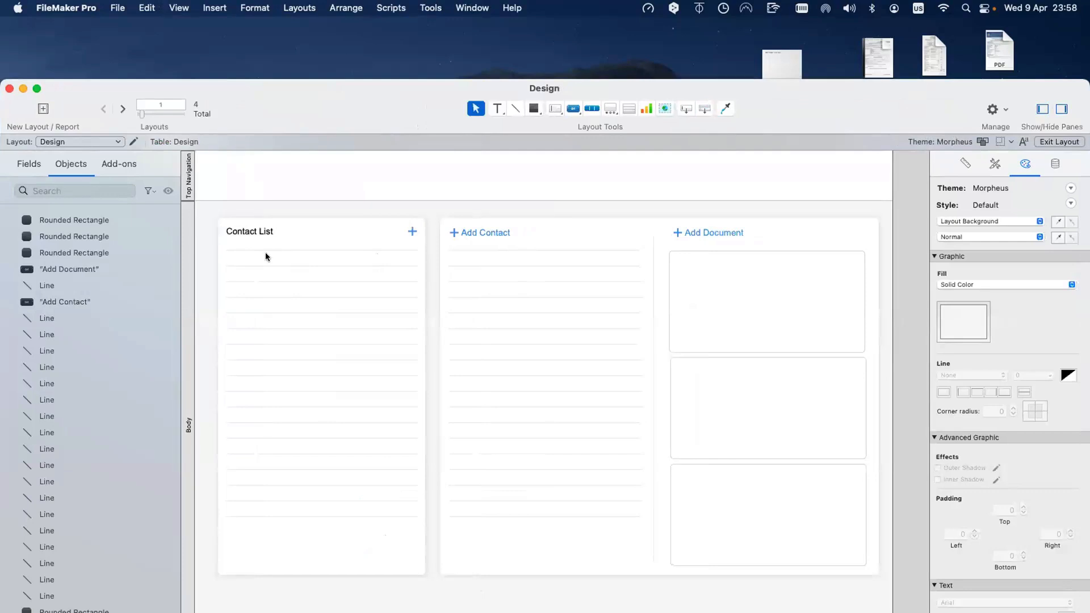
pyautogui.click(123, 112)
pyautogui.click(124, 113)
pyautogui.click(123, 113)
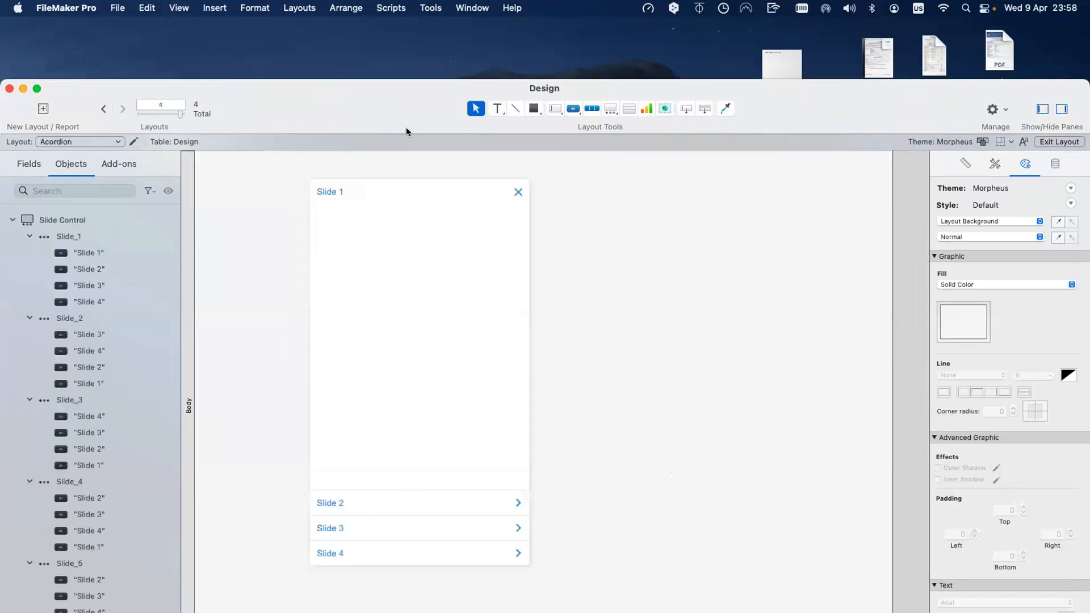
# Place the Field, Email and Field 2 fields with their labels stacked on the first slide, just below the Slide 1 header
pyautogui.click(29, 163)
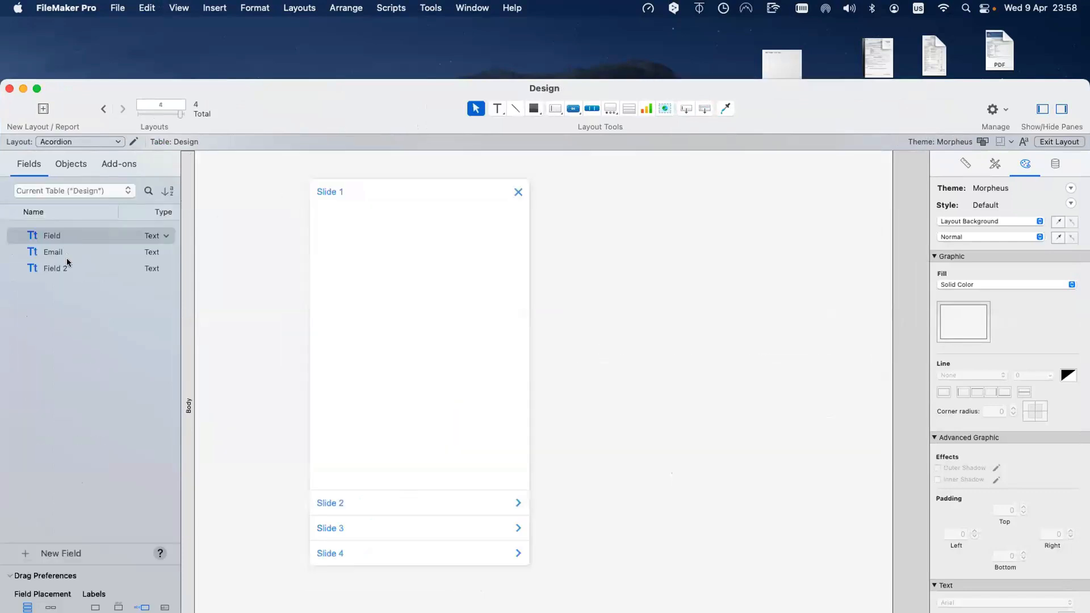
pyautogui.click(55, 237)
pyautogui.click(61, 269)
pyautogui.keyDown('shift'); pyautogui.click(58, 254); pyautogui.keyUp('shift')
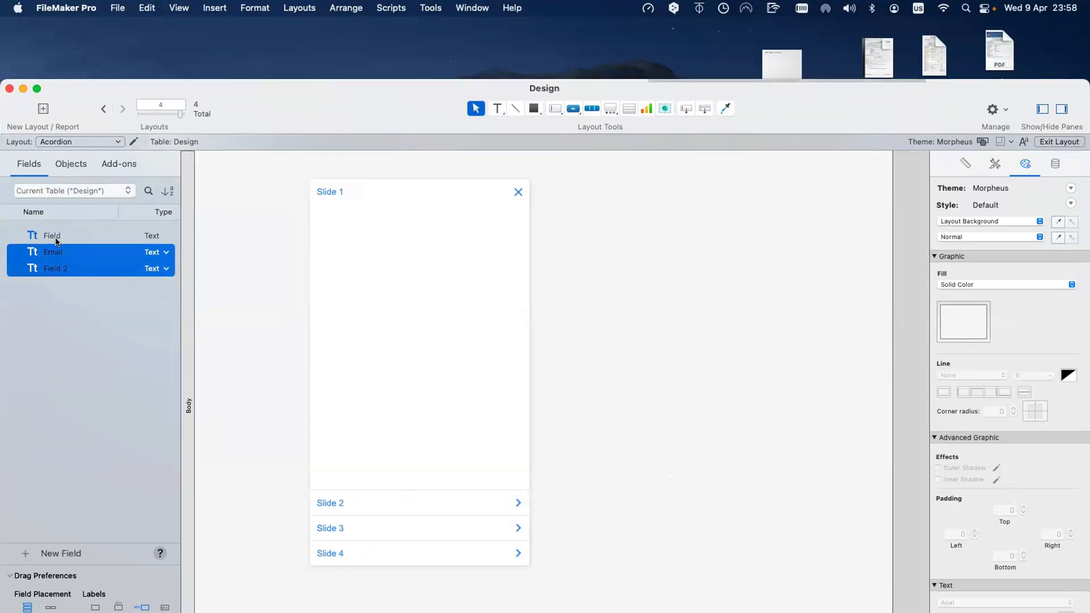
pyautogui.keyDown('shift'); pyautogui.click(55, 237); pyautogui.keyUp('shift')
pyautogui.moveTo(59, 253); pyautogui.dragTo(374, 235)
pyautogui.click(475, 299)
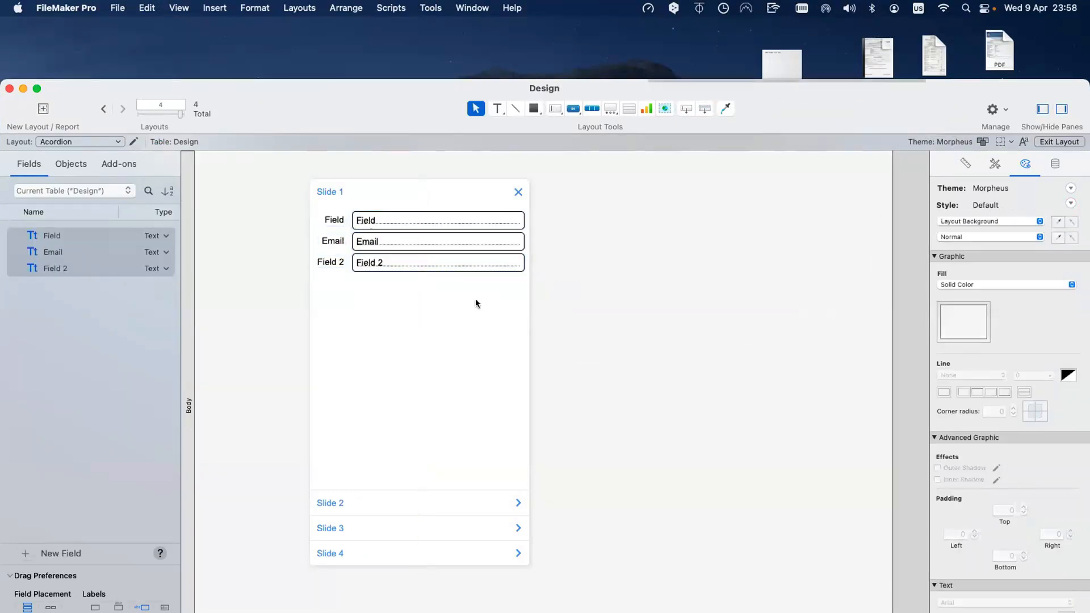
pyautogui.doubleClick(475, 298)
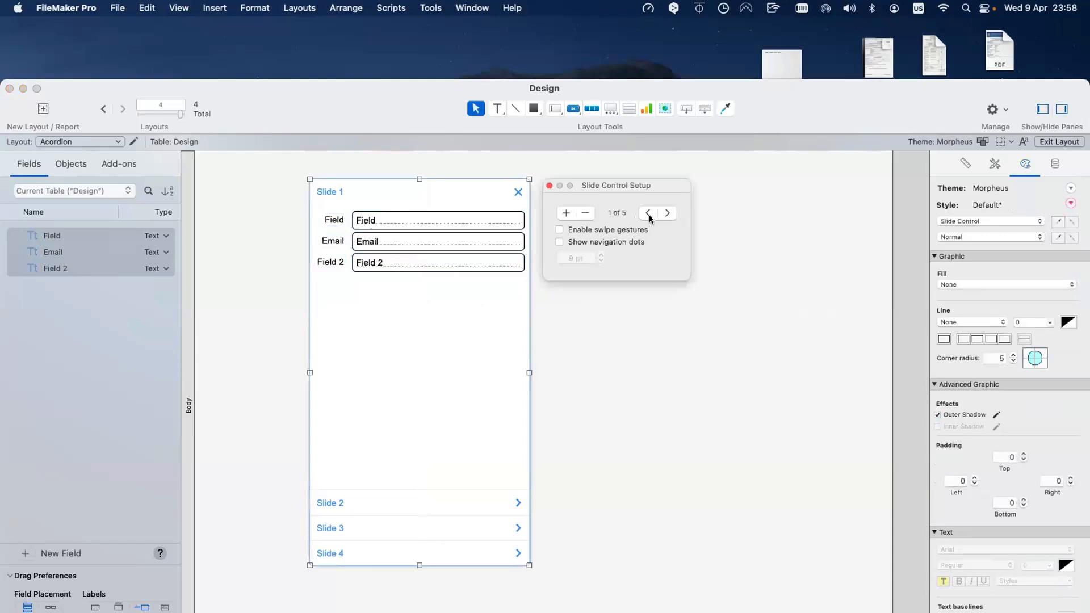
pyautogui.click(661, 214)
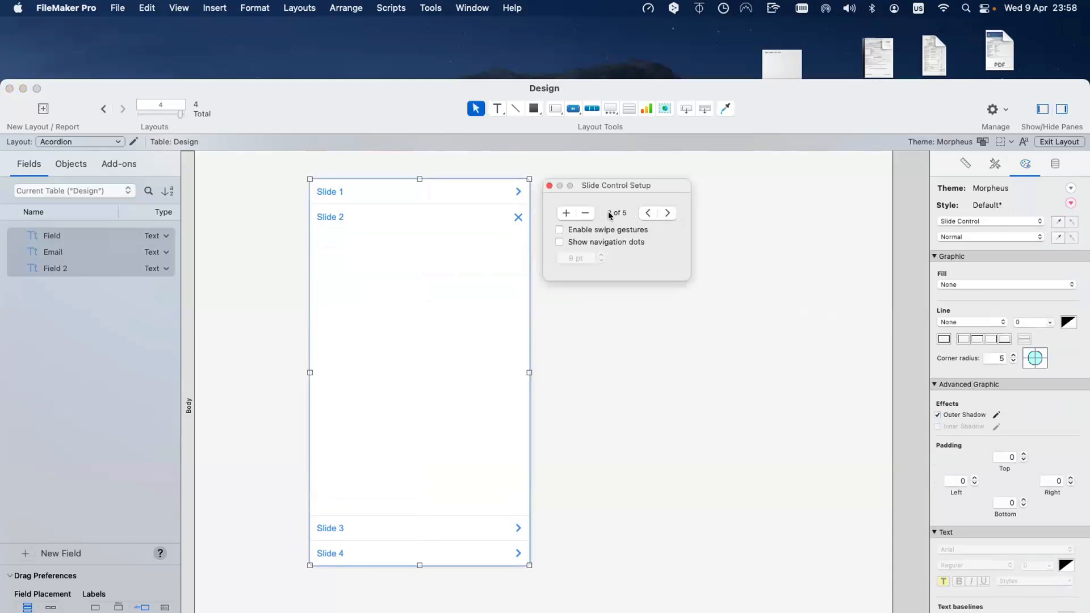
pyautogui.click(437, 226)
pyautogui.keyDown('shift'); pyautogui.click(332, 243); pyautogui.keyUp('shift')
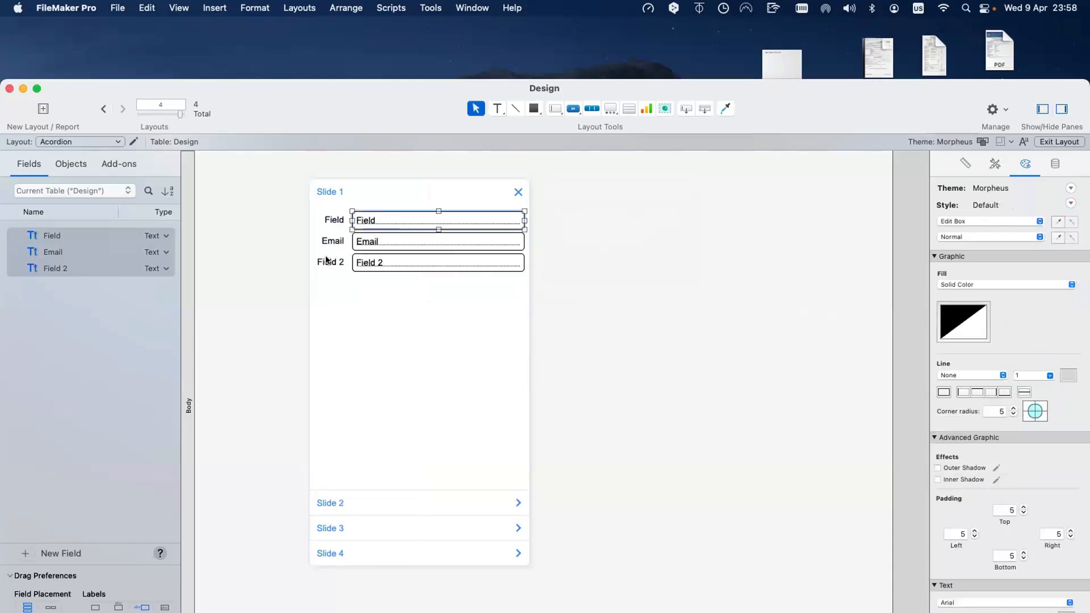
pyautogui.keyDown('shift'); pyautogui.click(334, 263); pyautogui.keyUp('shift')
pyautogui.keyDown('shift'); pyautogui.click(359, 262); pyautogui.keyUp('shift')
pyautogui.keyDown('shift'); pyautogui.click(335, 222); pyautogui.keyUp('shift')
pyautogui.keyDown('shift'); pyautogui.click(379, 221); pyautogui.keyUp('shift')
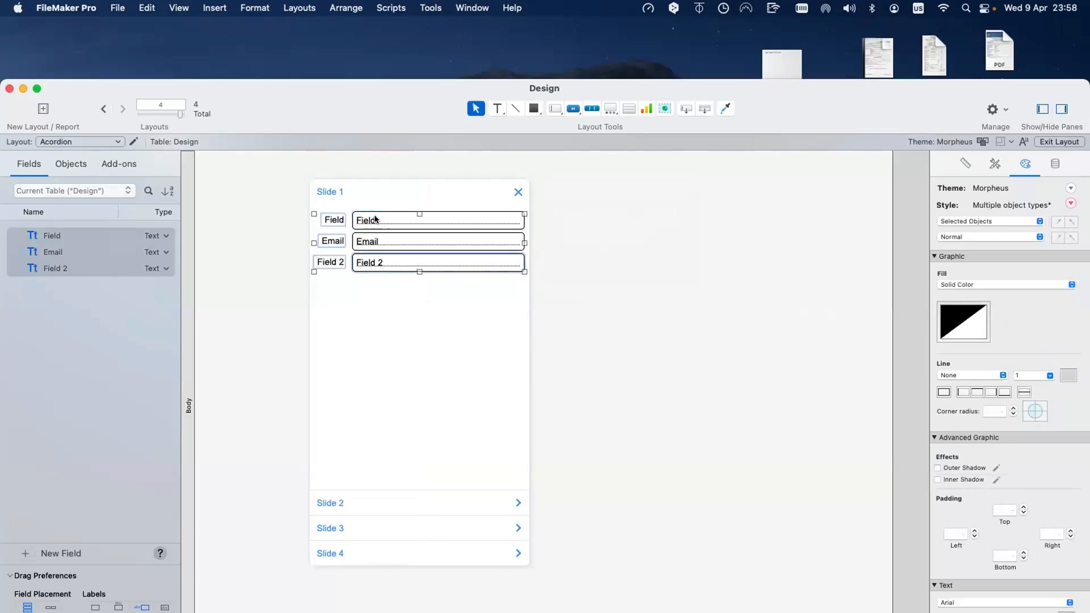
pyautogui.moveTo(374, 218); pyautogui.dragTo(374, 221)
pyautogui.keyDown('shift'); pyautogui.click(367, 242); pyautogui.keyUp('shift')
pyautogui.press('super+z')
pyautogui.write('z')
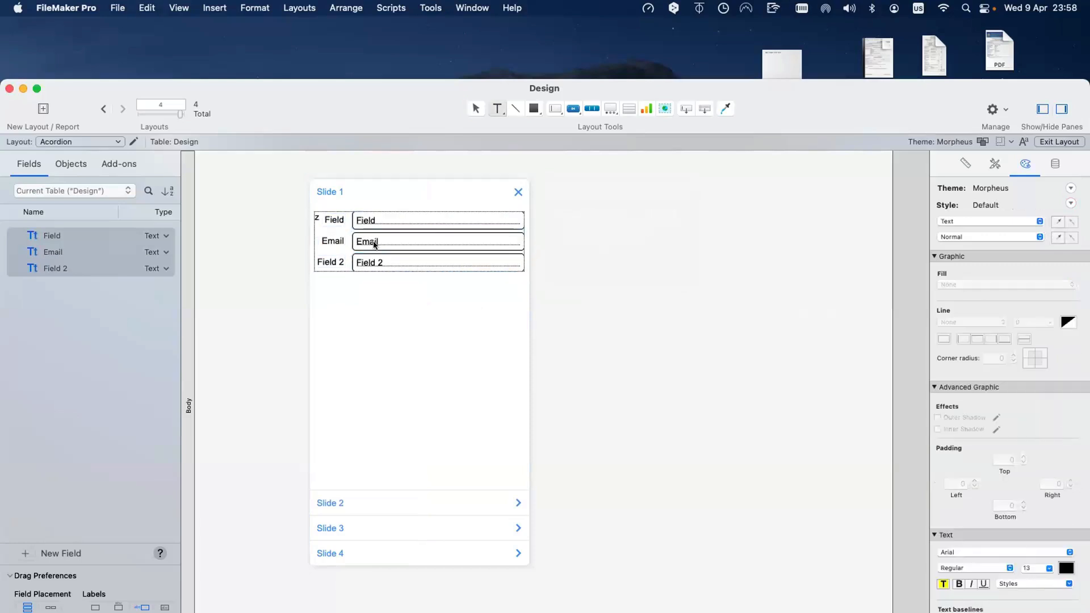
pyautogui.click(619, 311)
pyautogui.press('BackSpace')
# Copy the three labelled fields from the first slide and paste them onto the second slide, below the Slide 2 header
pyautogui.moveTo(676, 317); pyautogui.dragTo(238, 200)
pyautogui.doubleClick(377, 310)
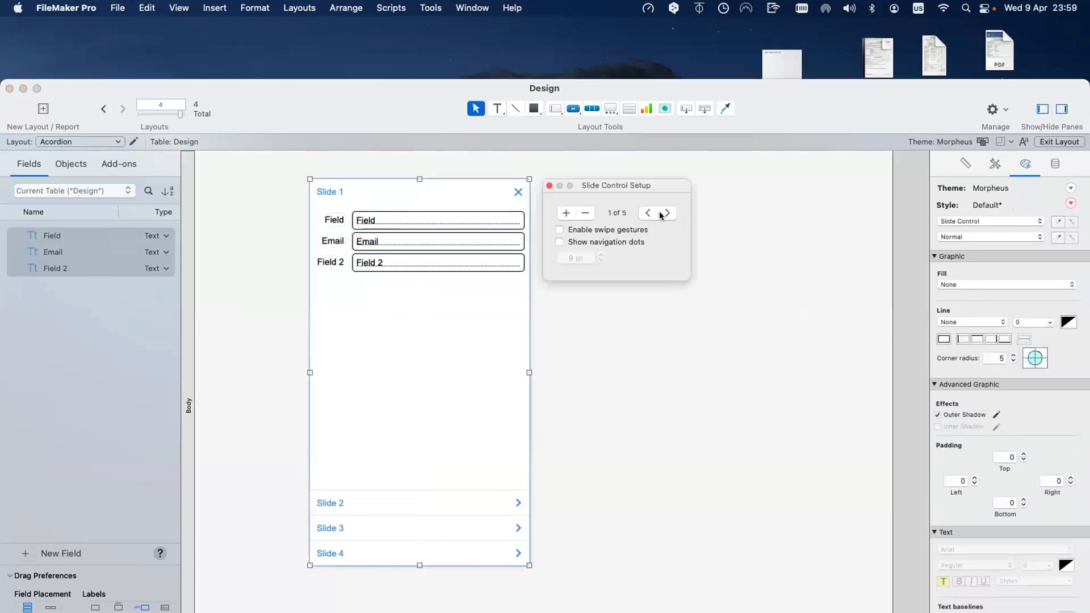
pyautogui.click(434, 308)
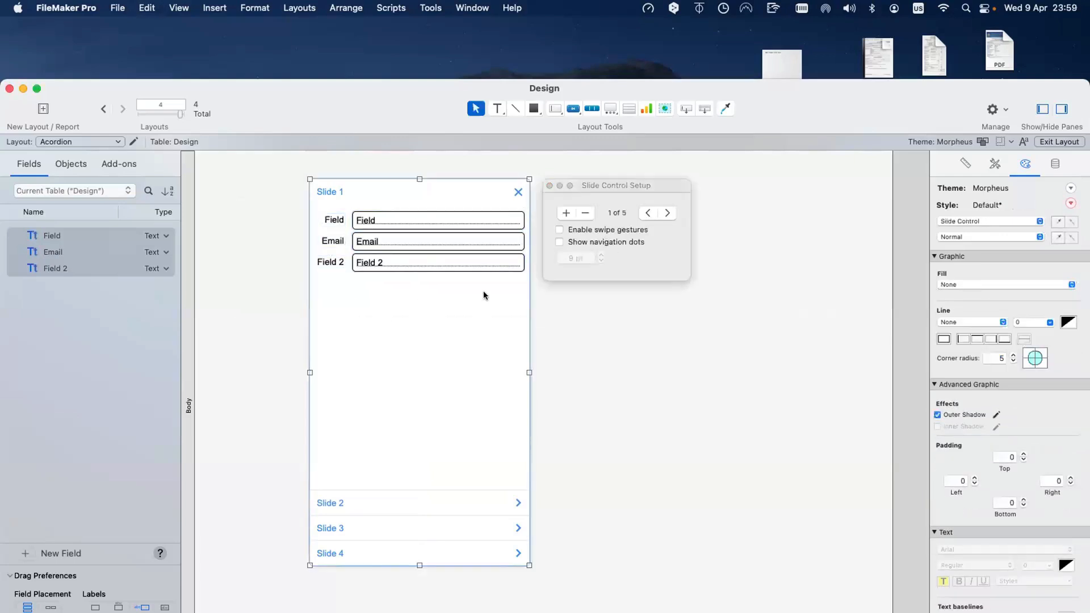
pyautogui.click(666, 213)
pyautogui.click(421, 328)
pyautogui.press('super+v')
pyautogui.moveTo(427, 323); pyautogui.dragTo(422, 260)
pyautogui.click(431, 329)
# Paste the three labelled fields onto the third slide and position them below the Slide 3 header
pyautogui.click(667, 213)
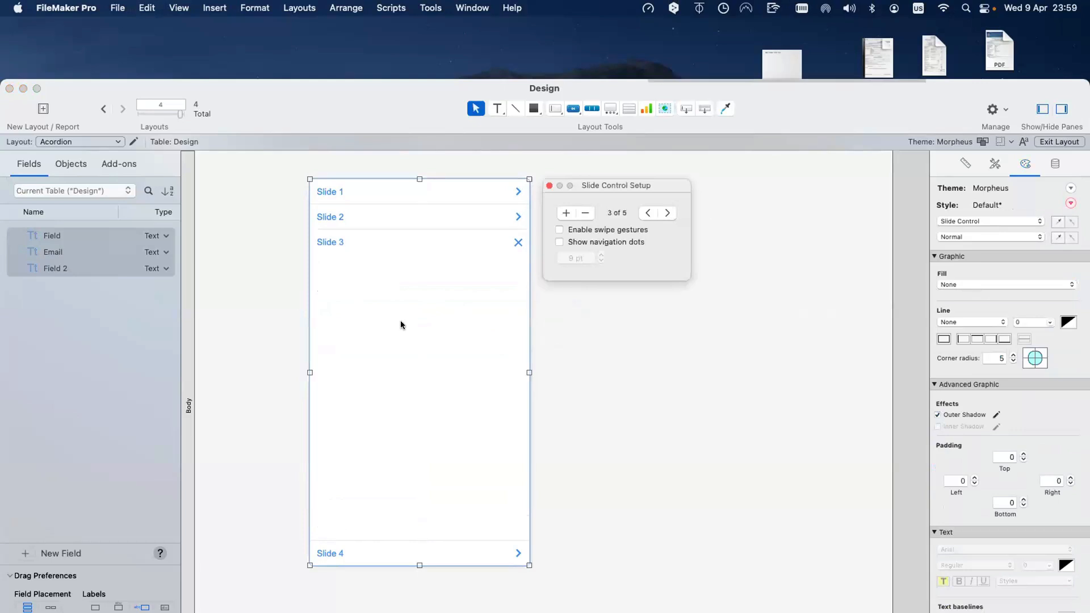
pyautogui.press('super+v')
pyautogui.moveTo(406, 324); pyautogui.dragTo(426, 304)
pyautogui.click(434, 358)
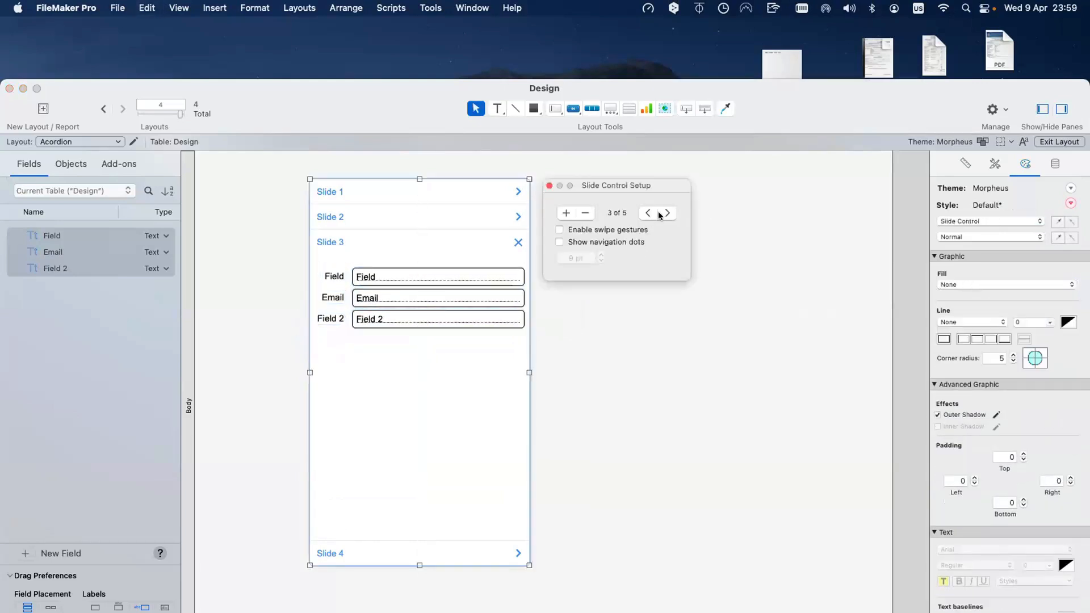
# Paste the three labelled fields onto the fourth slide and position them below the Slide 4 header
pyautogui.click(661, 214)
pyautogui.click(370, 341)
pyautogui.press('super+v')
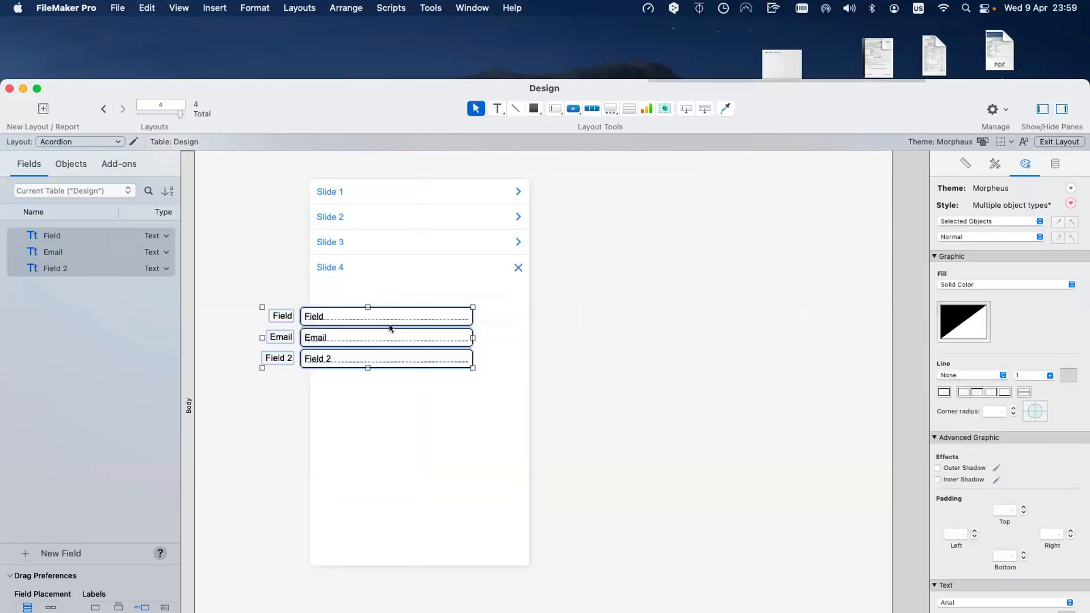
pyautogui.moveTo(389, 326); pyautogui.dragTo(443, 320)
pyautogui.press('super+z')
pyautogui.moveTo(251, 288)
pyautogui.mouseDown()
pyautogui.moveTo(368, 354)
pyautogui.moveTo(482, 379)
pyautogui.mouseUp()
pyautogui.moveTo(412, 363); pyautogui.dragTo(461, 345)
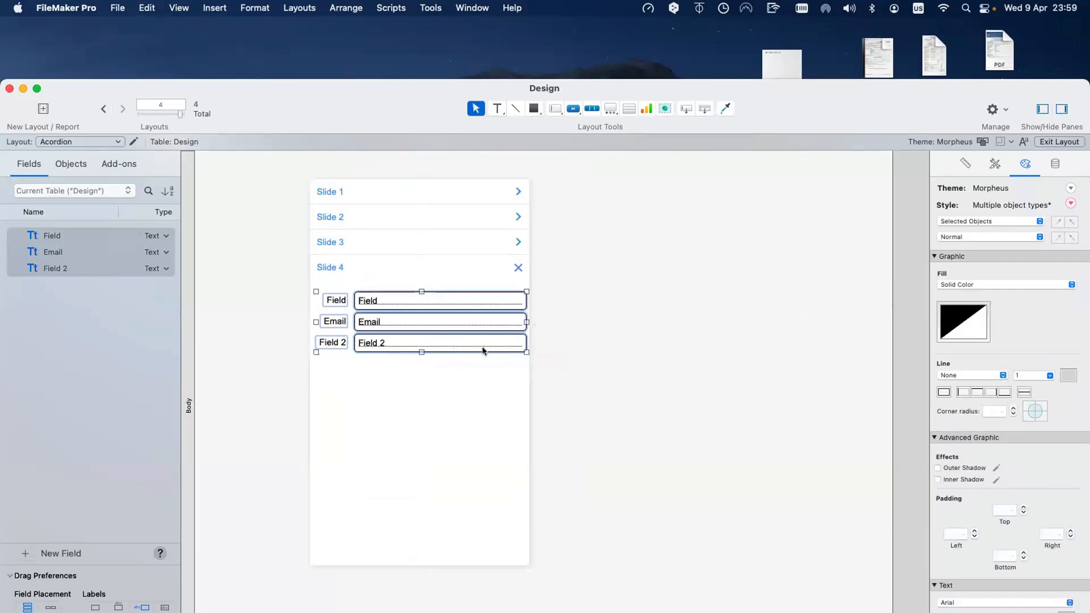
# Test the accordion with its fields in Browse mode, switching through the slides and ending on Slide 1
pyautogui.press('super+b')
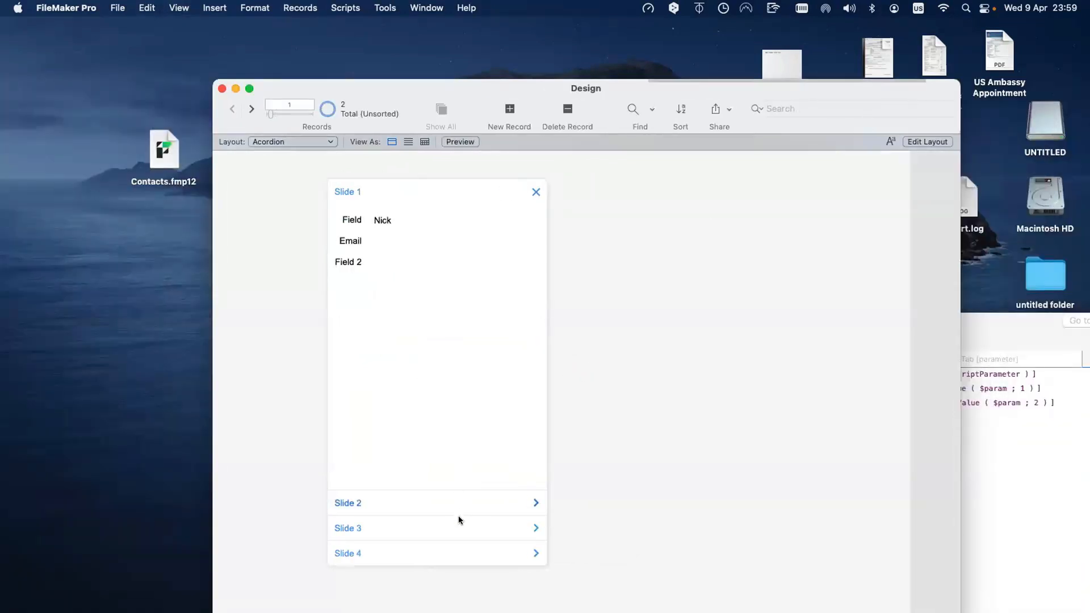
pyautogui.click(460, 524)
pyautogui.click(465, 544)
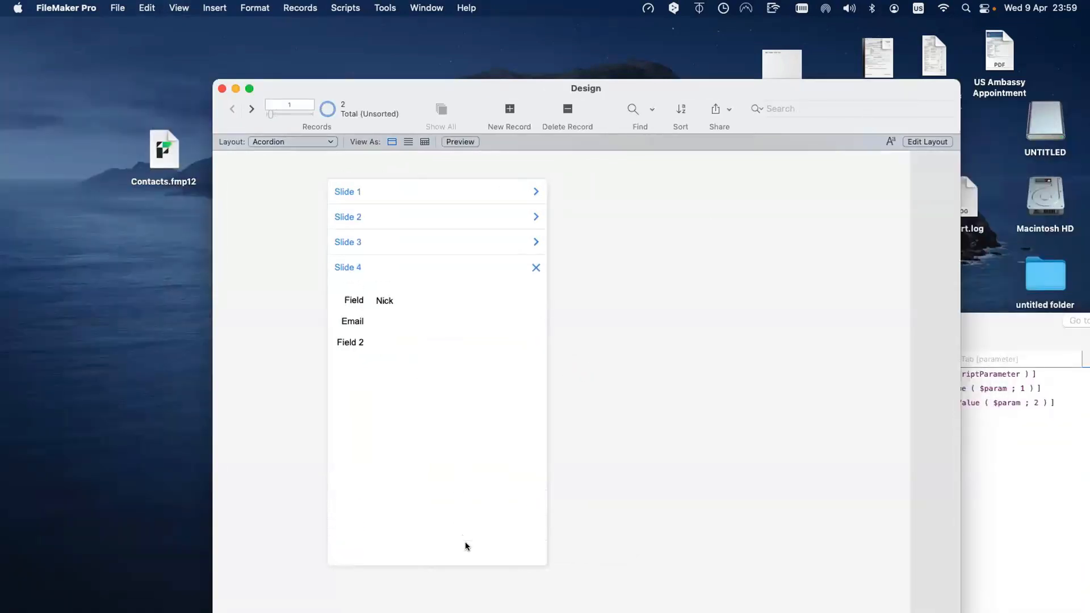
pyautogui.click(442, 217)
pyautogui.click(444, 191)
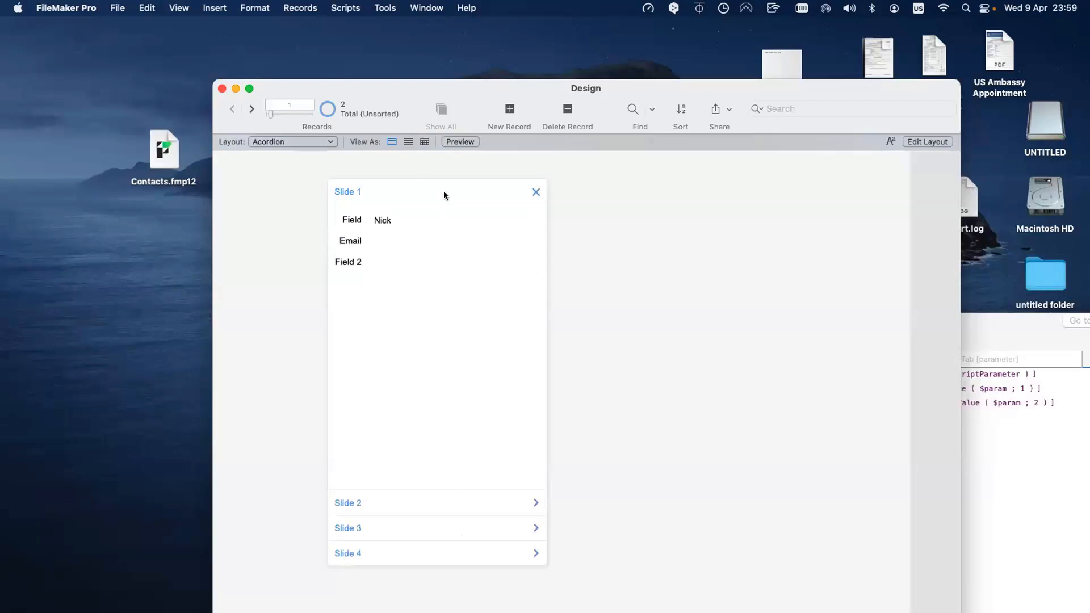
pyautogui.click(403, 503)
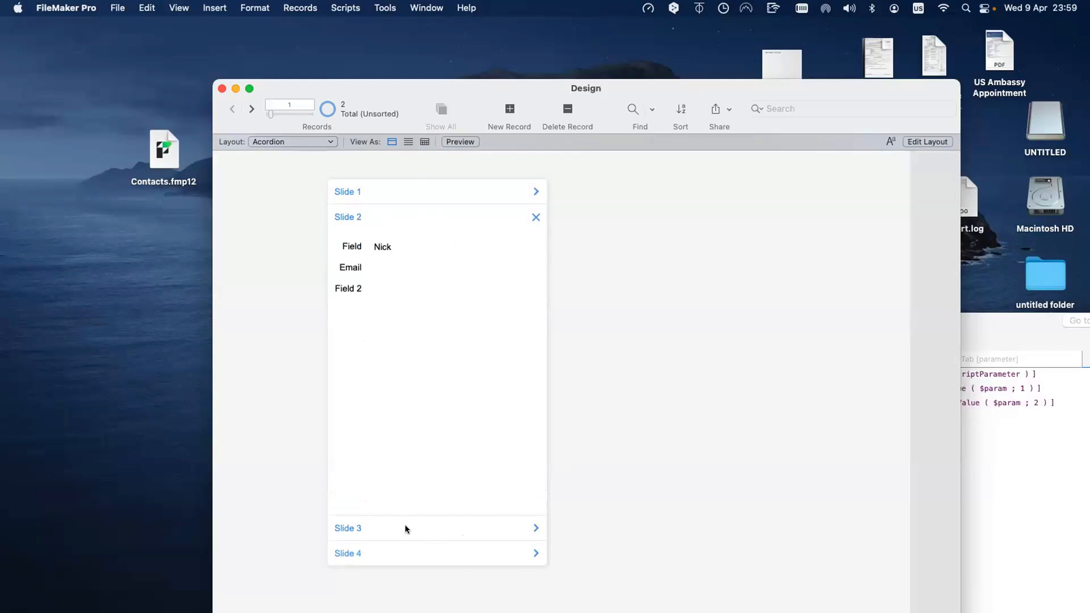
pyautogui.click(401, 553)
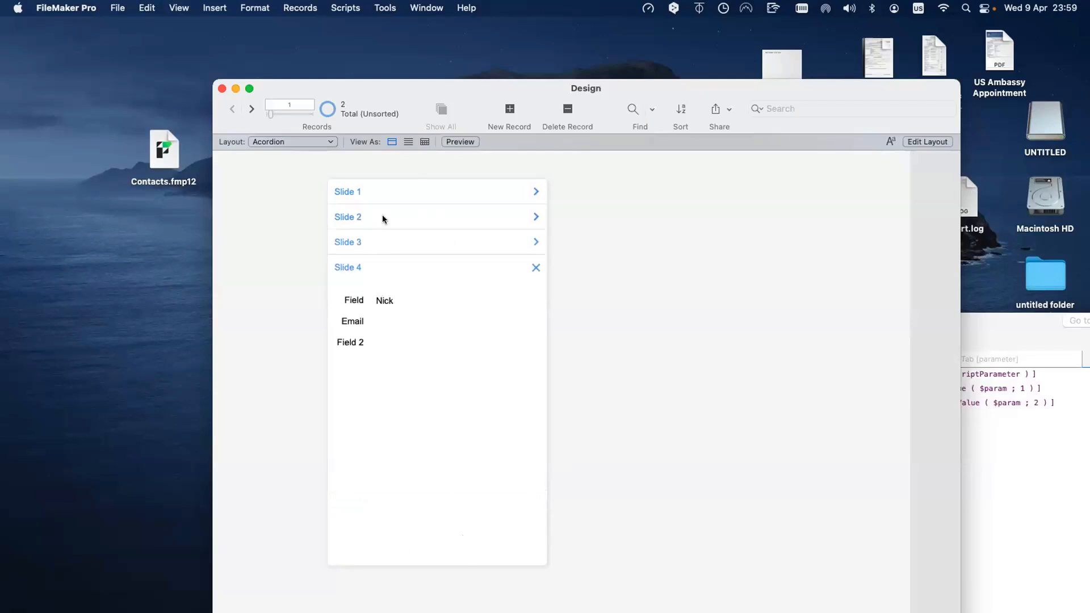
pyautogui.click(384, 242)
pyautogui.click(382, 217)
pyautogui.click(384, 194)
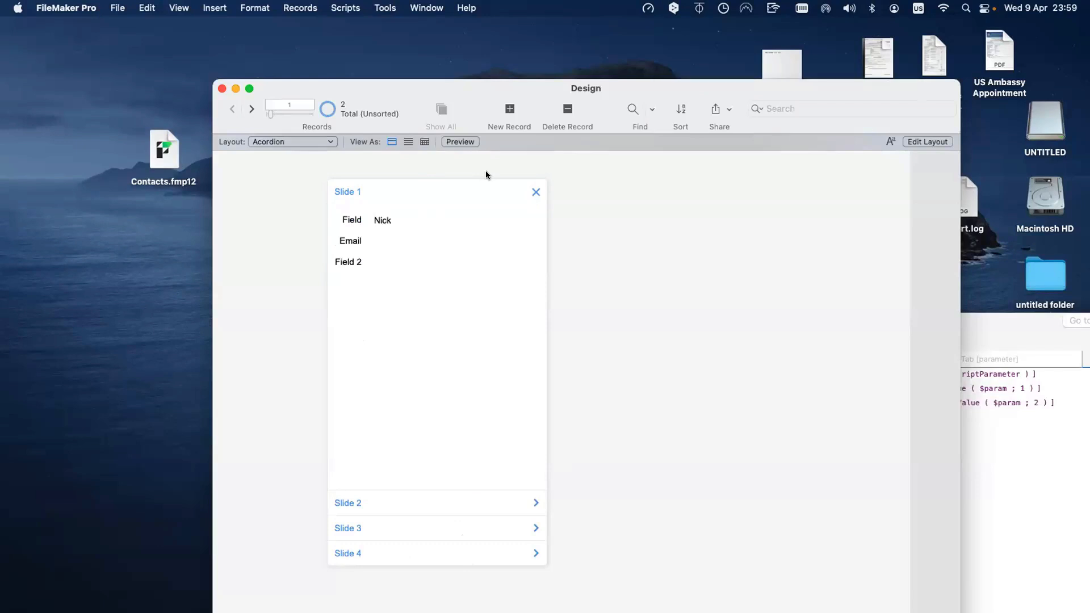
# Return to Layout mode and rename the Slide 1 button on the first slide as General Info
pyautogui.press('super+l')
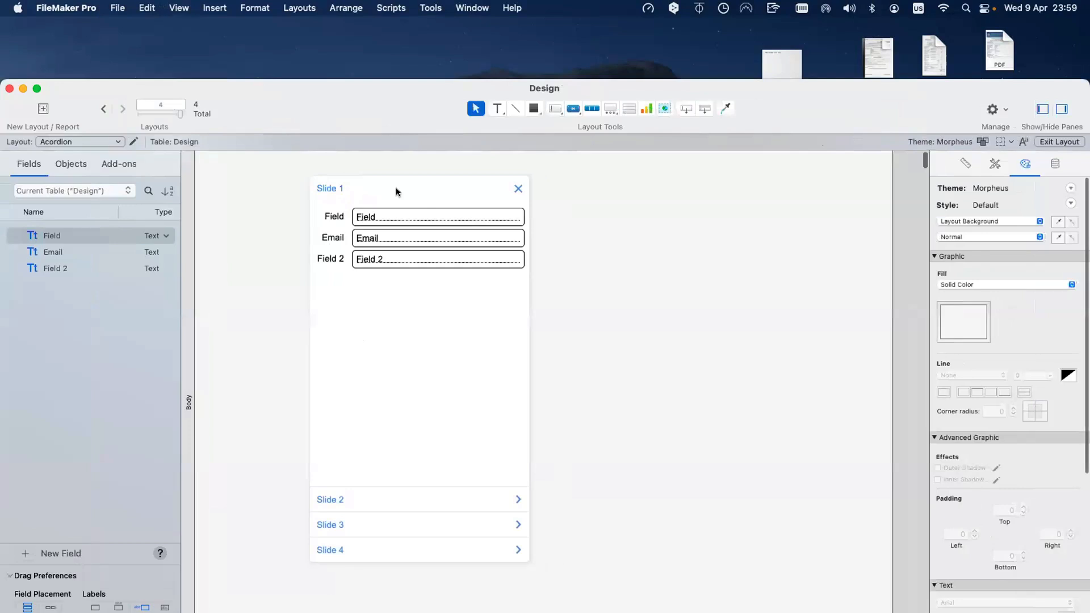
pyautogui.click(396, 191)
pyautogui.doubleClick(396, 191)
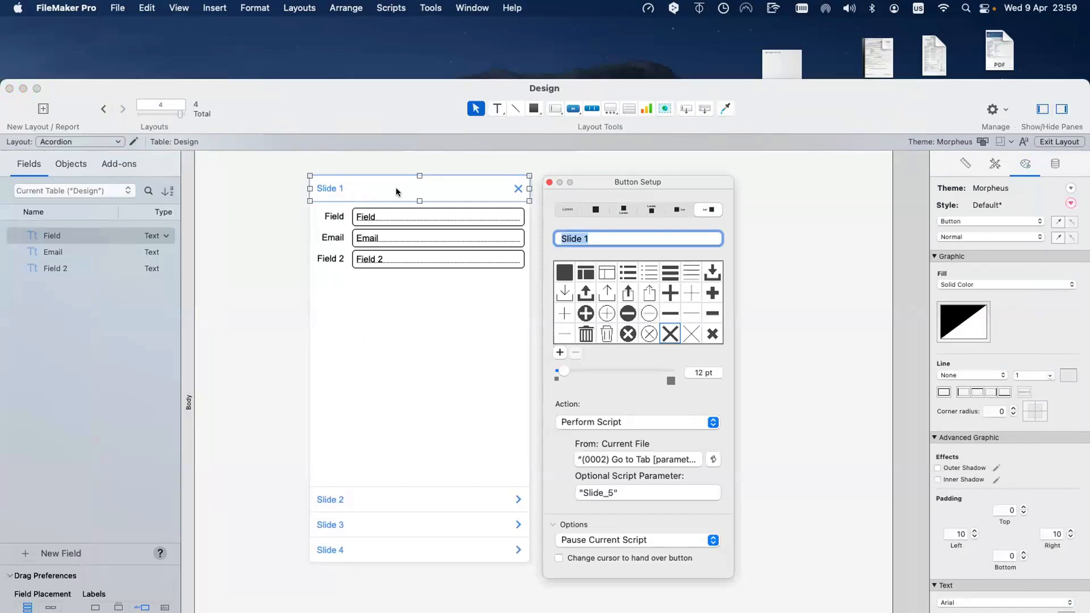
pyautogui.write('General Info')
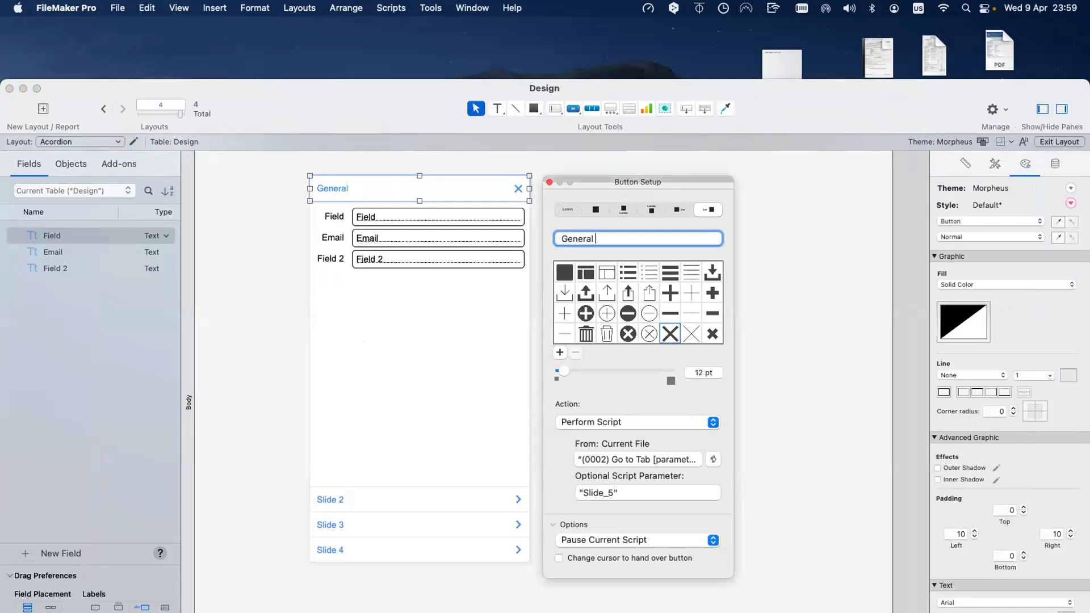
pyautogui.click(359, 313)
# Rename the Slide 2 button on the first slide as Communication and the Slide 3 button as Addresses
pyautogui.click(341, 501)
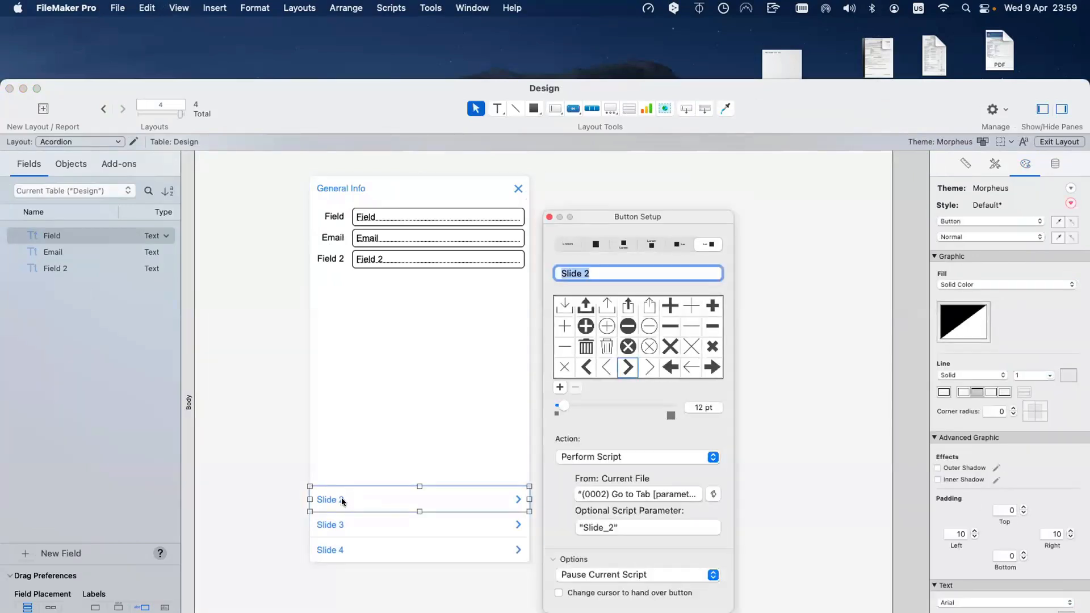
pyautogui.write('C')
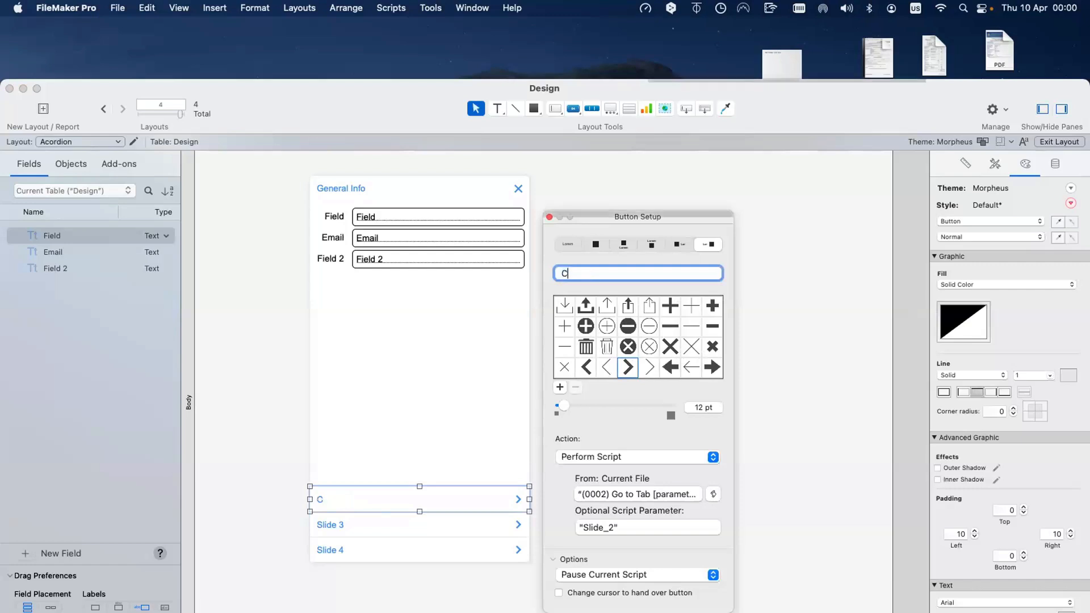
pyautogui.write('ommunication')
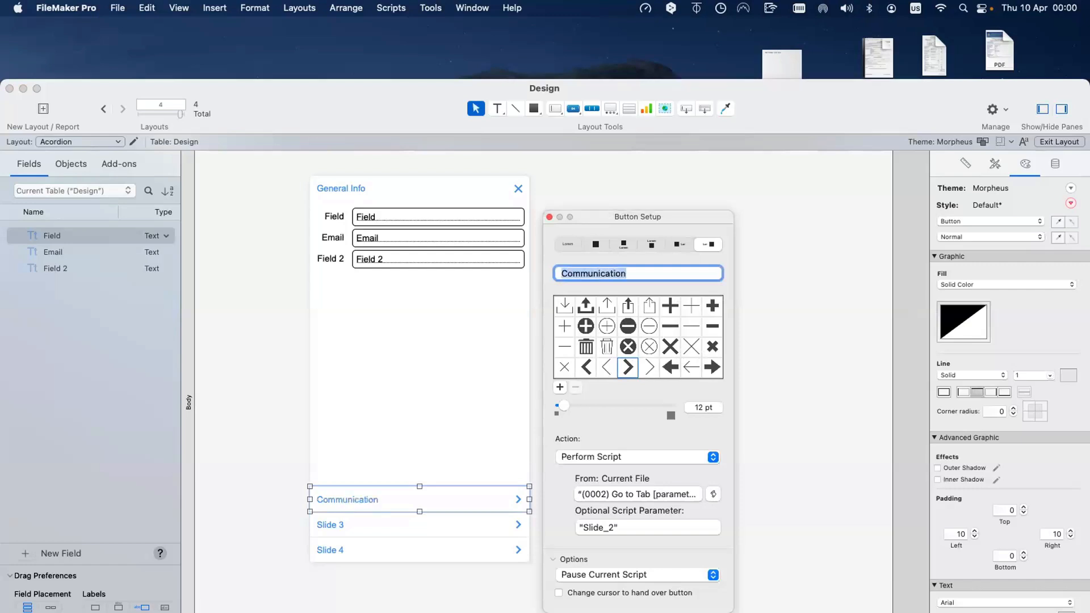
pyautogui.doubleClick(332, 523)
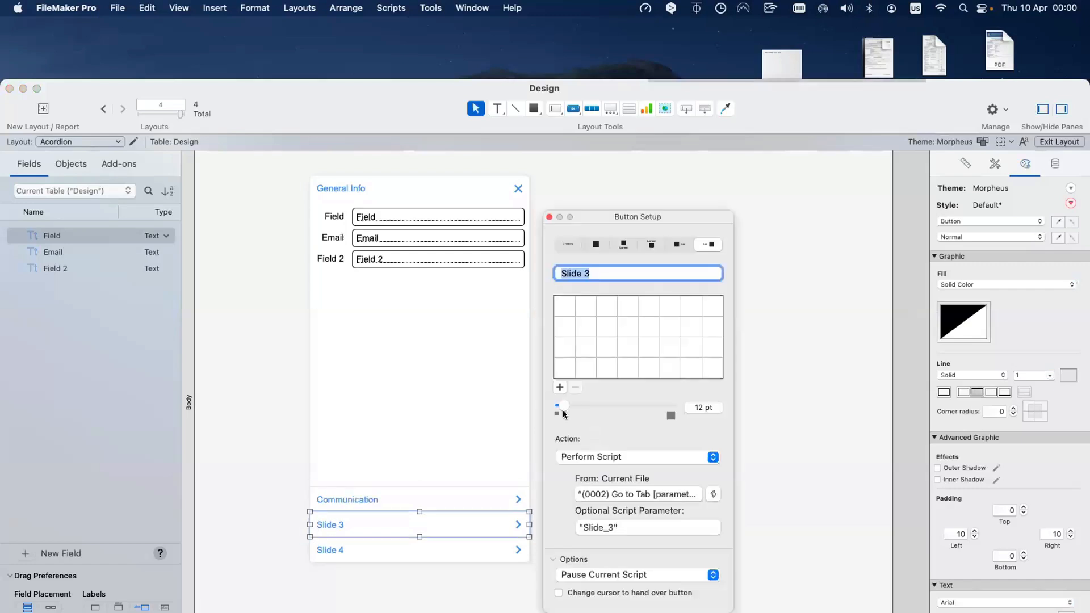
pyautogui.write('Addresses')
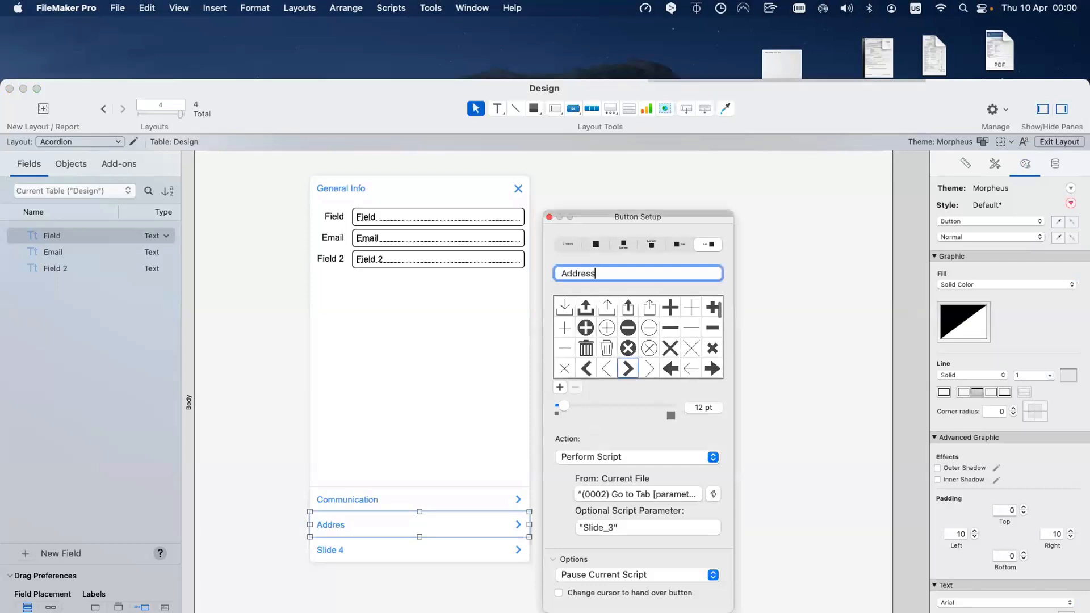
# Rename the Slide 4 button on the first slide as Other Relevant info and close its setup
pyautogui.click(410, 551)
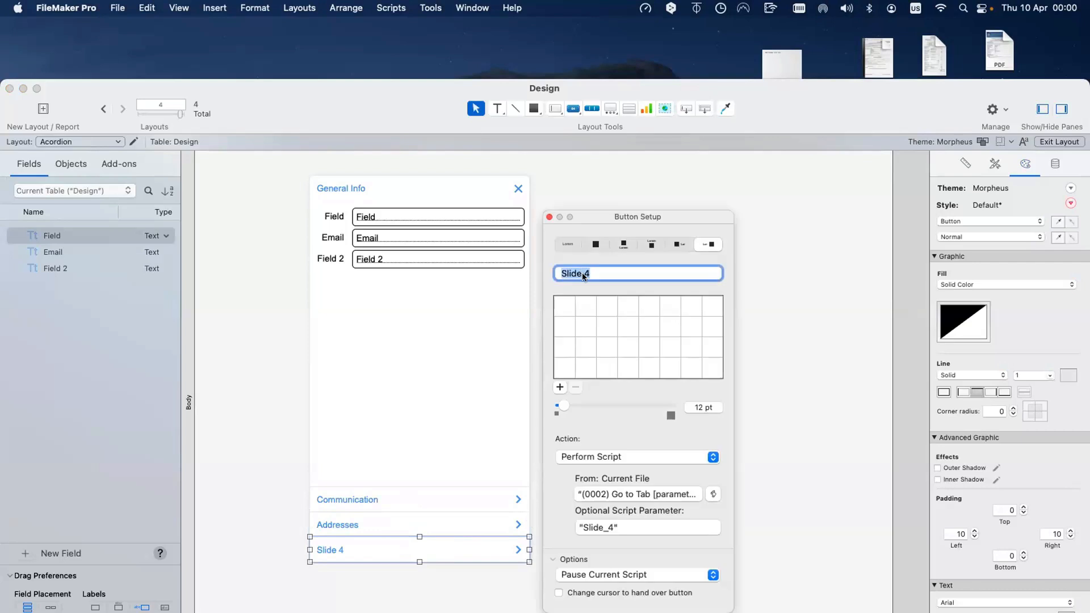
pyautogui.doubleClick(582, 274)
pyautogui.write('Other')
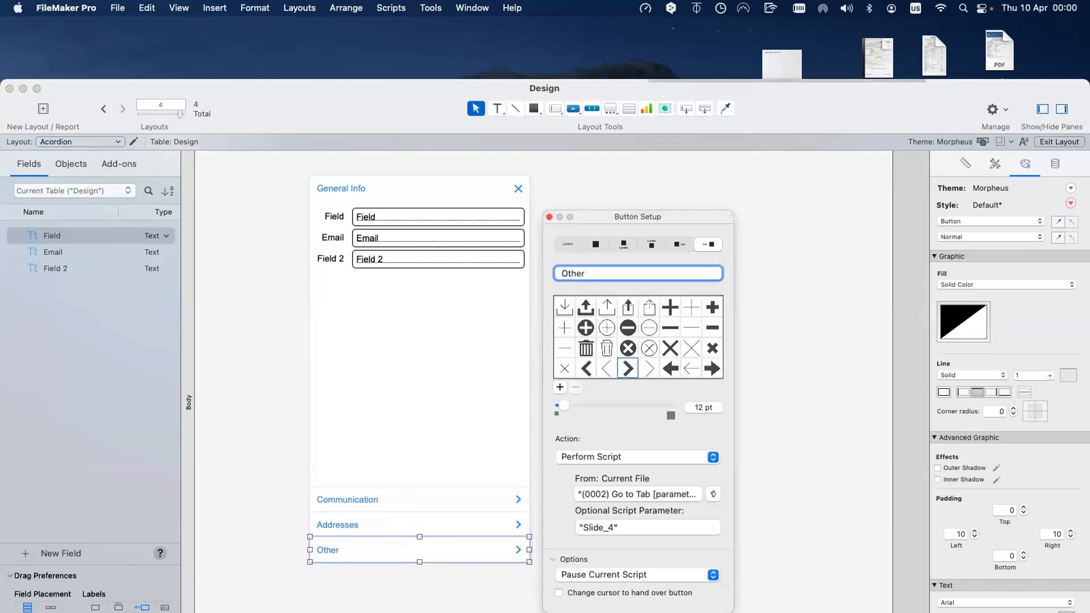
pyautogui.write(' relevant')
pyautogui.write('R')
pyautogui.click(446, 348)
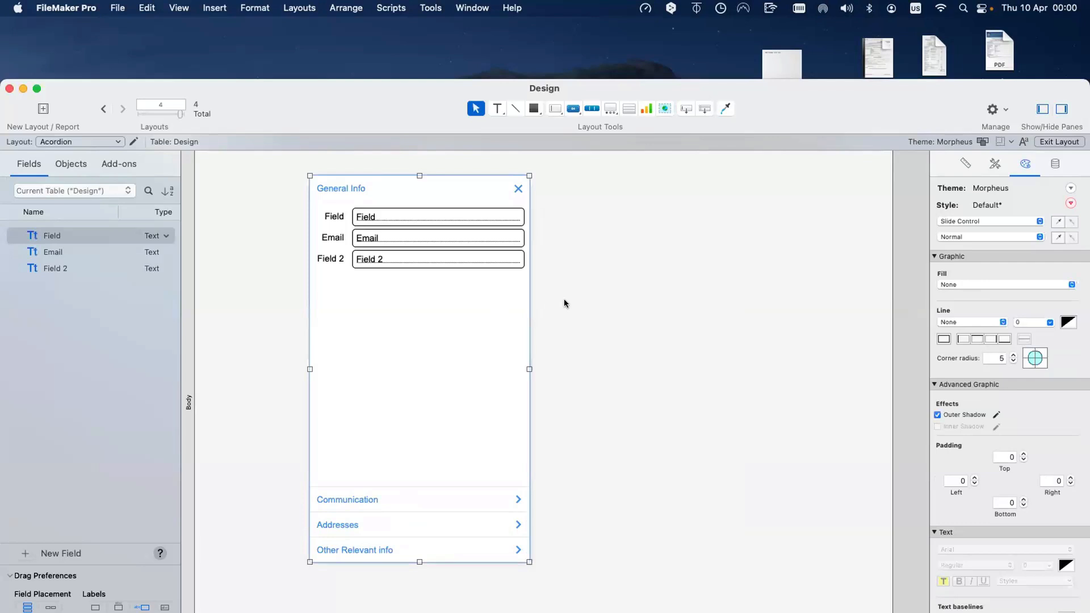
# Review the four accordion headers by selecting each one, and switch to the Tab Slide Control layout
pyautogui.click(345, 191)
pyautogui.click(360, 499)
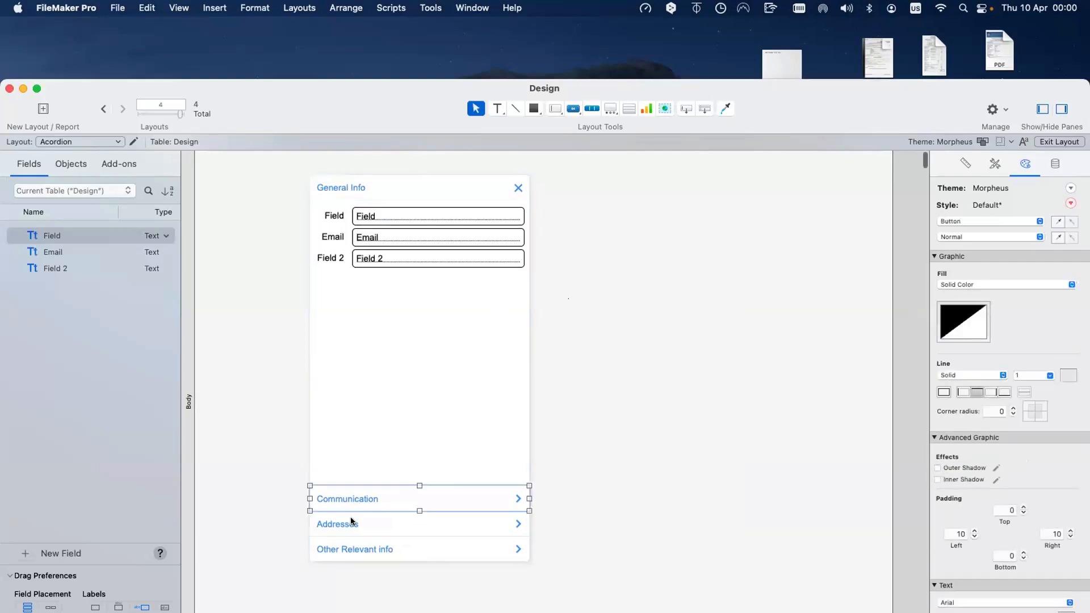
pyautogui.click(353, 522)
pyautogui.click(352, 549)
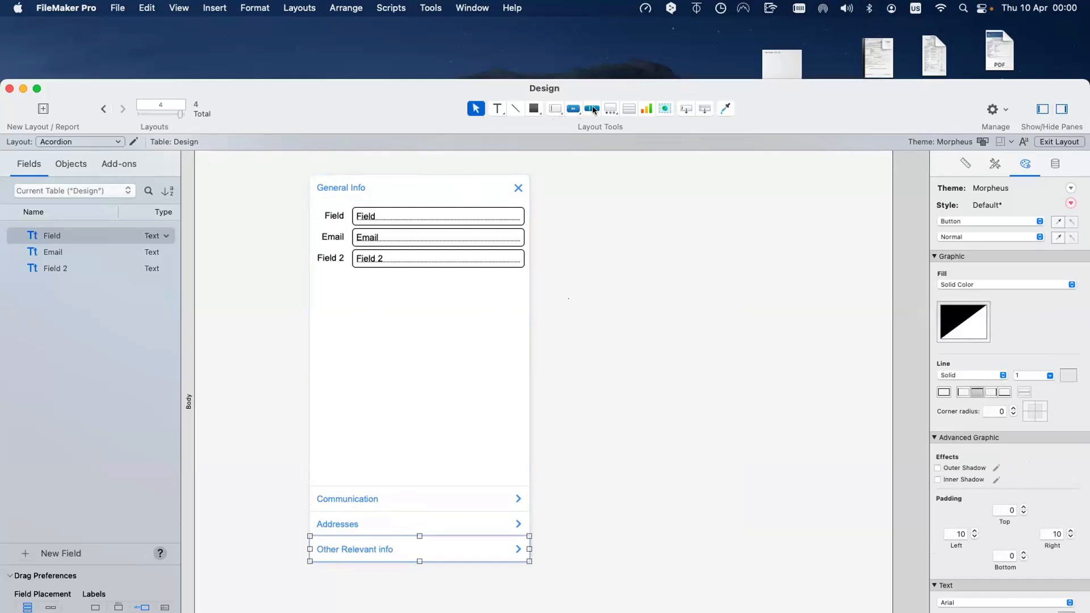
pyautogui.click(100, 103)
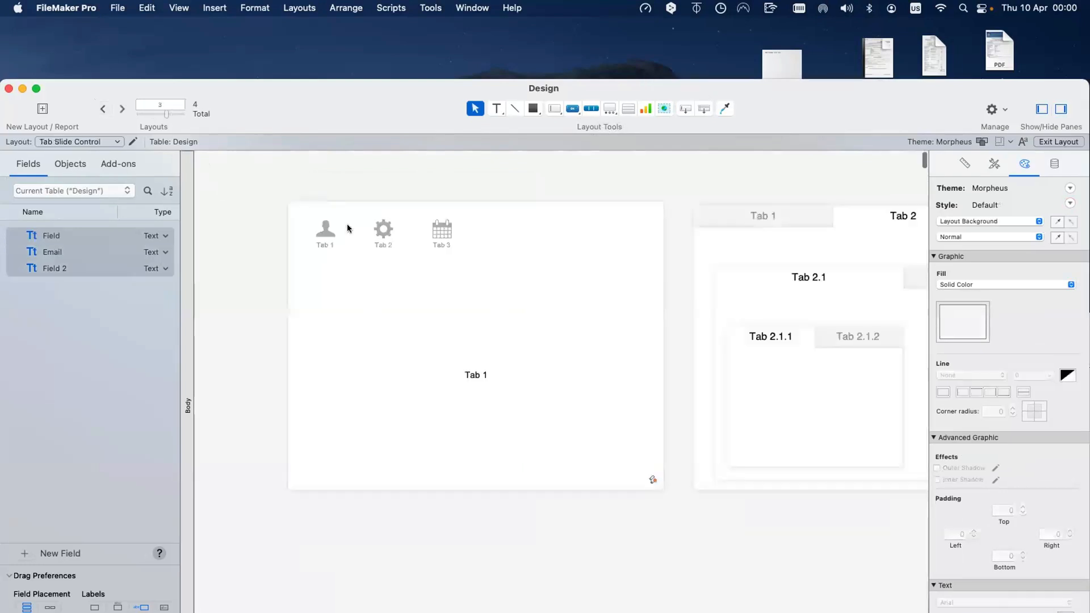
# Copy the Tab 2.1 / Tab 2.2 button bar from the second slide and paste it beside the accordion on the Acordion layout
pyautogui.click(384, 246)
pyautogui.doubleClick(433, 328)
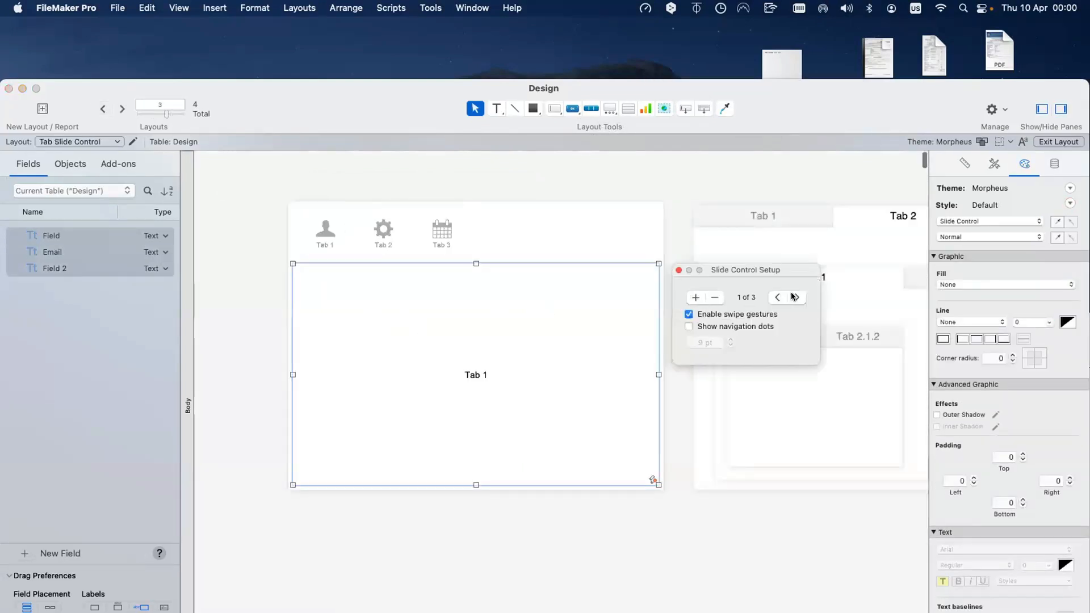
pyautogui.click(797, 297)
pyautogui.click(451, 285)
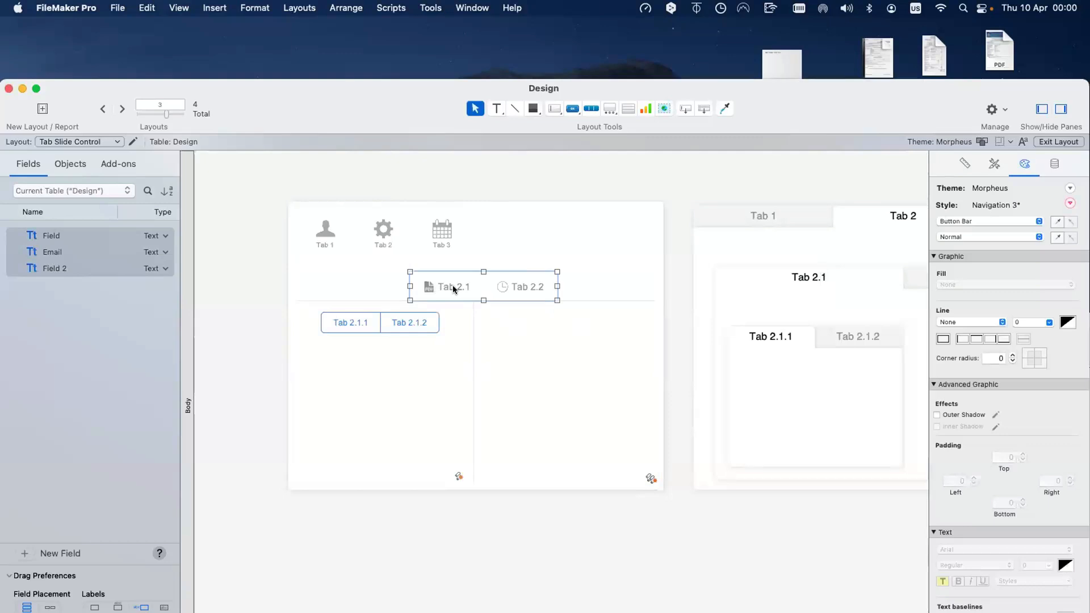
pyautogui.press('super+c')
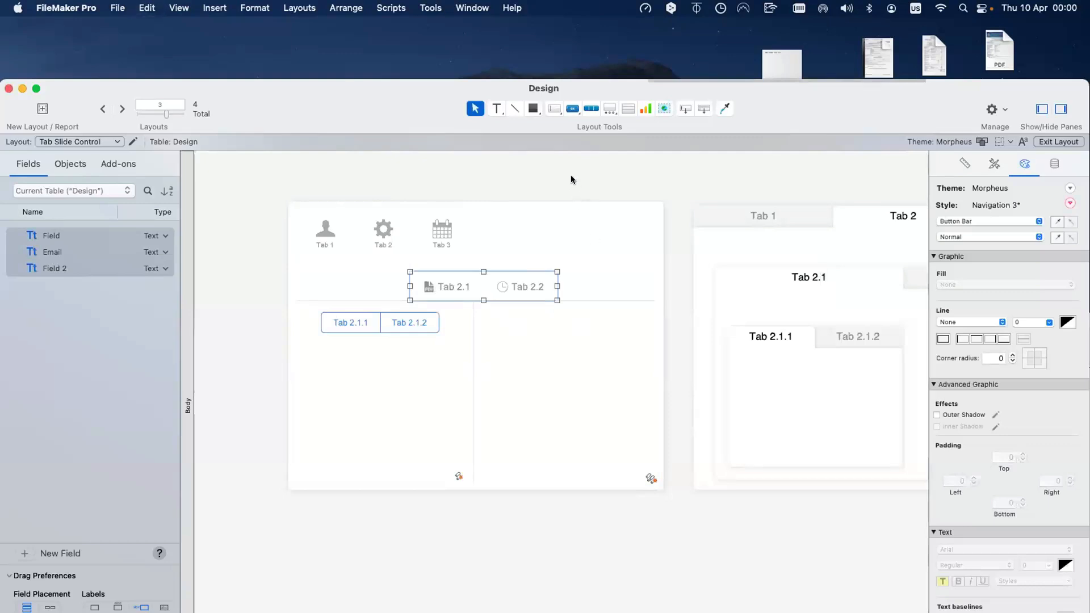
pyautogui.click(119, 106)
pyautogui.press('super+v')
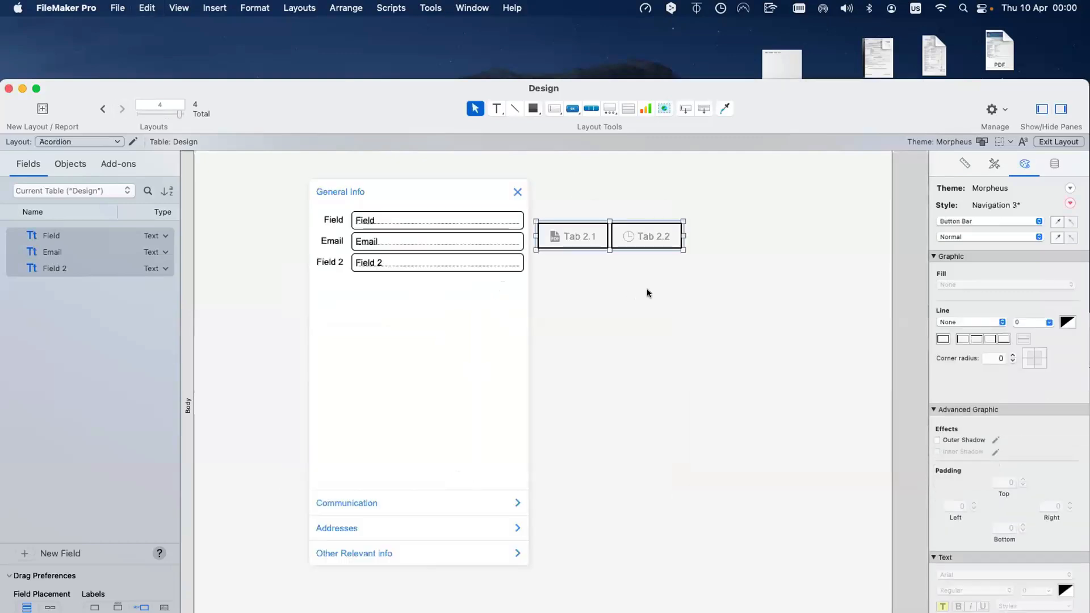
pyautogui.moveTo(658, 251); pyautogui.dragTo(659, 256)
# Set the pasted button bar to show labels only and rename its first segment General Info
pyautogui.doubleClick(657, 253)
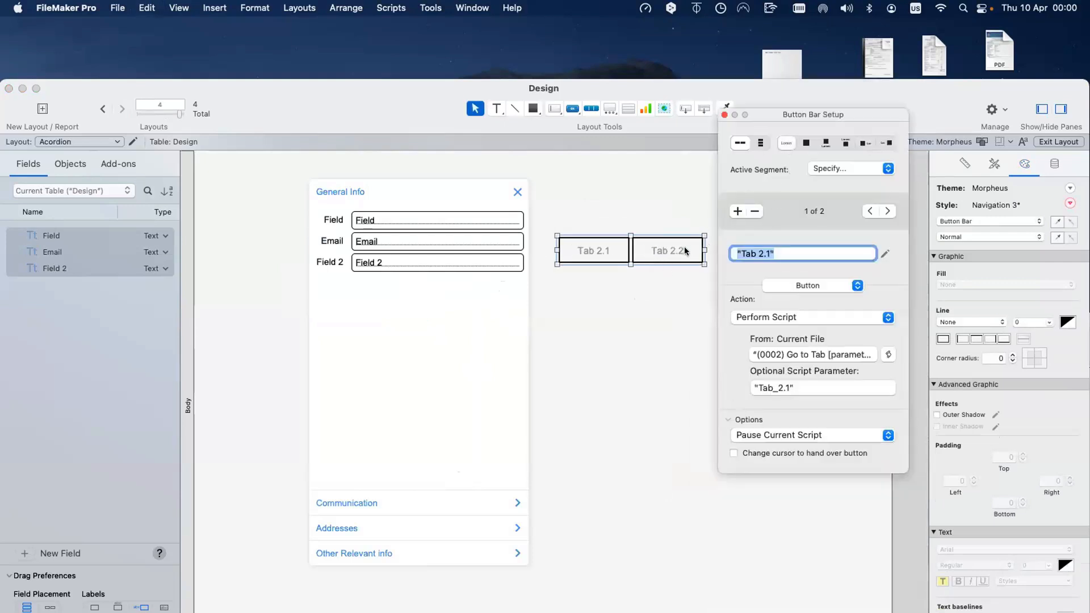
pyautogui.click(604, 311)
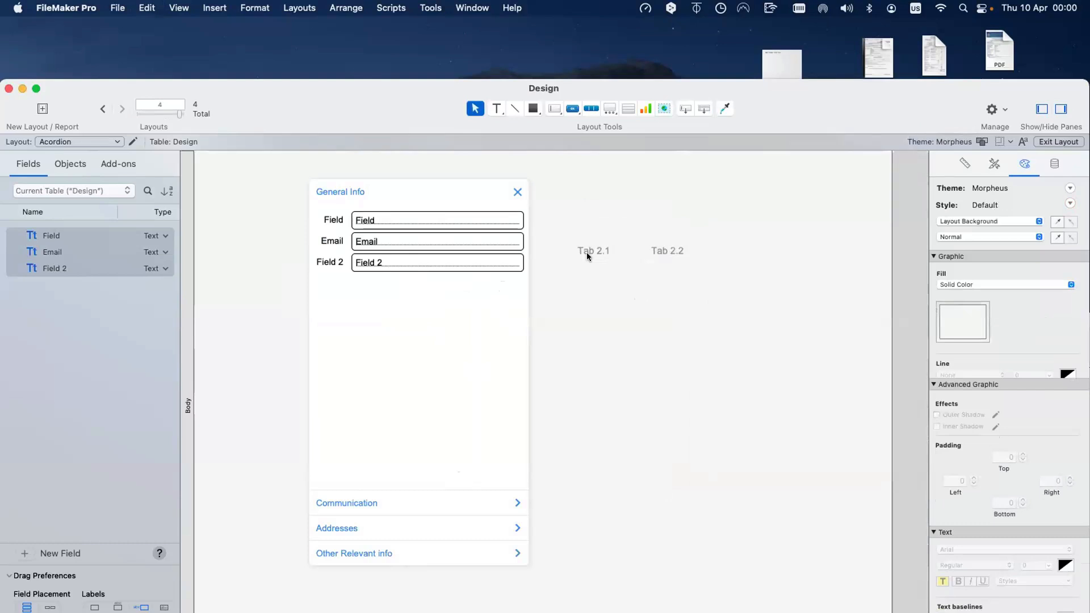
pyautogui.doubleClick(588, 256)
pyautogui.write('General Info')
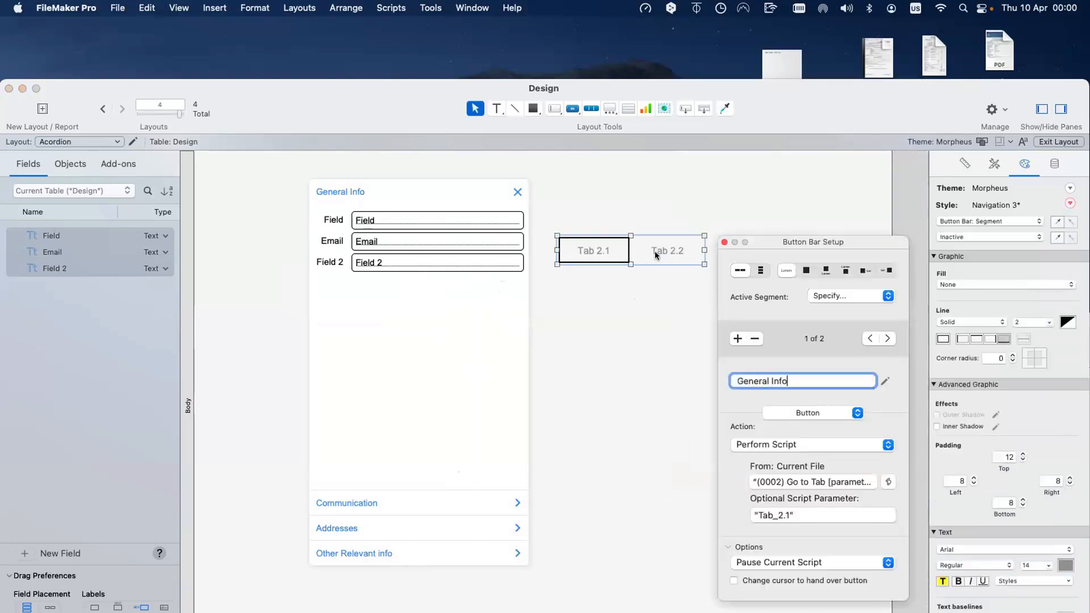
# Rename the button bar's second segment Communication
pyautogui.doubleClick(655, 251)
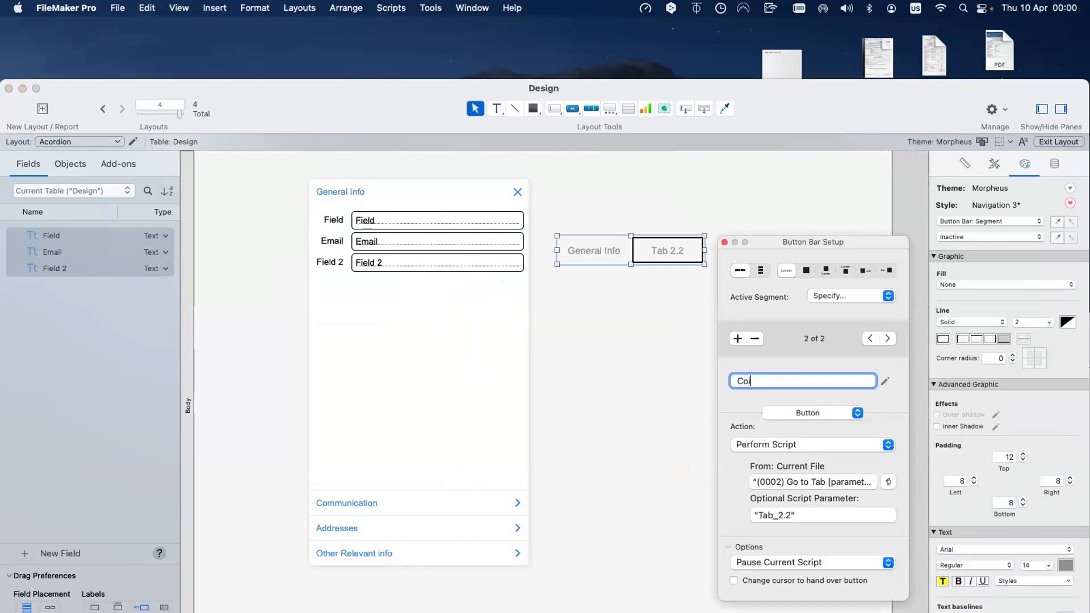
pyautogui.write('Co')
pyautogui.press('BackSpace')
pyautogui.press('BackSpace')
pyautogui.write('Commiun')
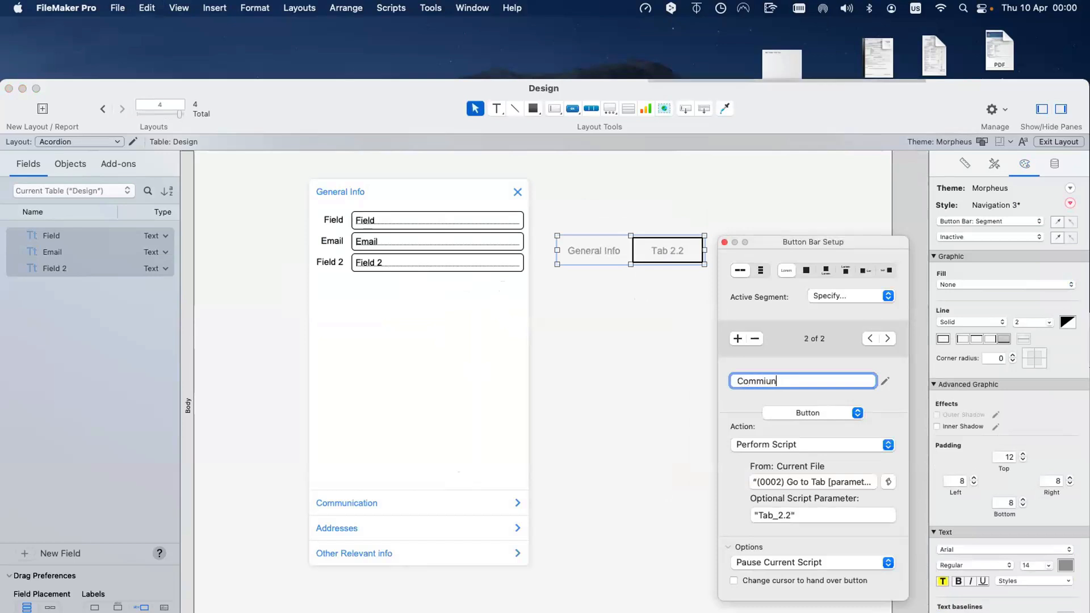
pyautogui.press('BackSpace')
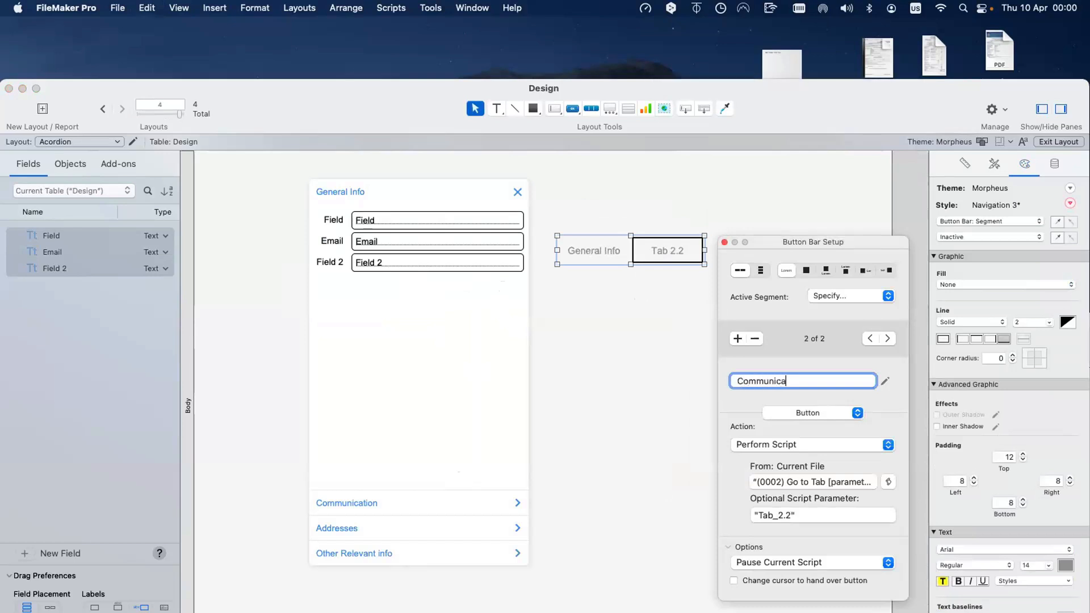
pyautogui.press('Return')
# Add two more segments to the button bar, labelled Addresses and Other Relevant info
pyautogui.click(739, 339)
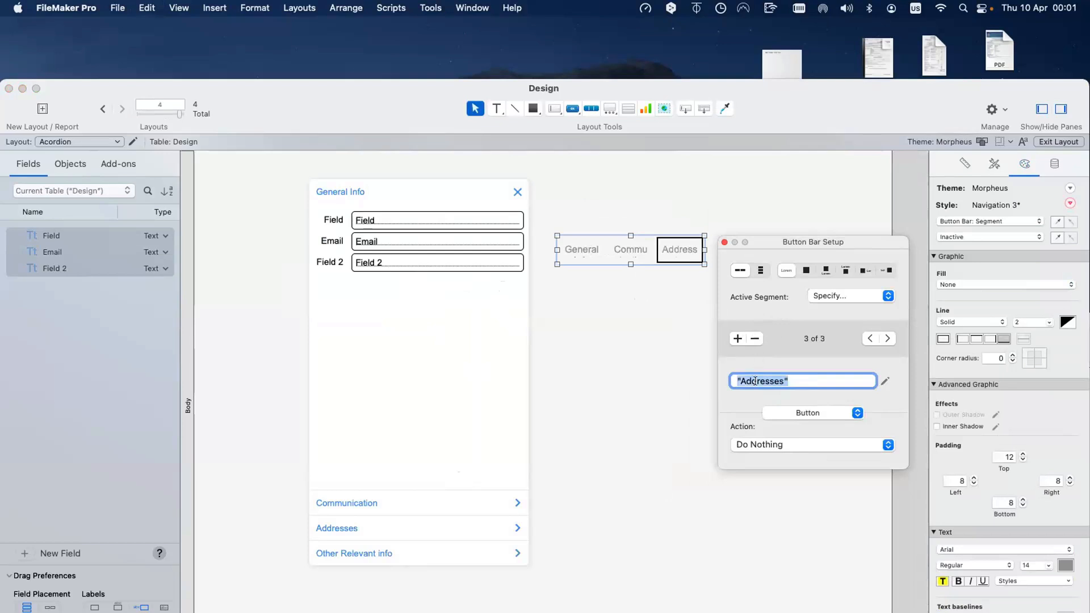
pyautogui.click(737, 339)
pyautogui.write('O')
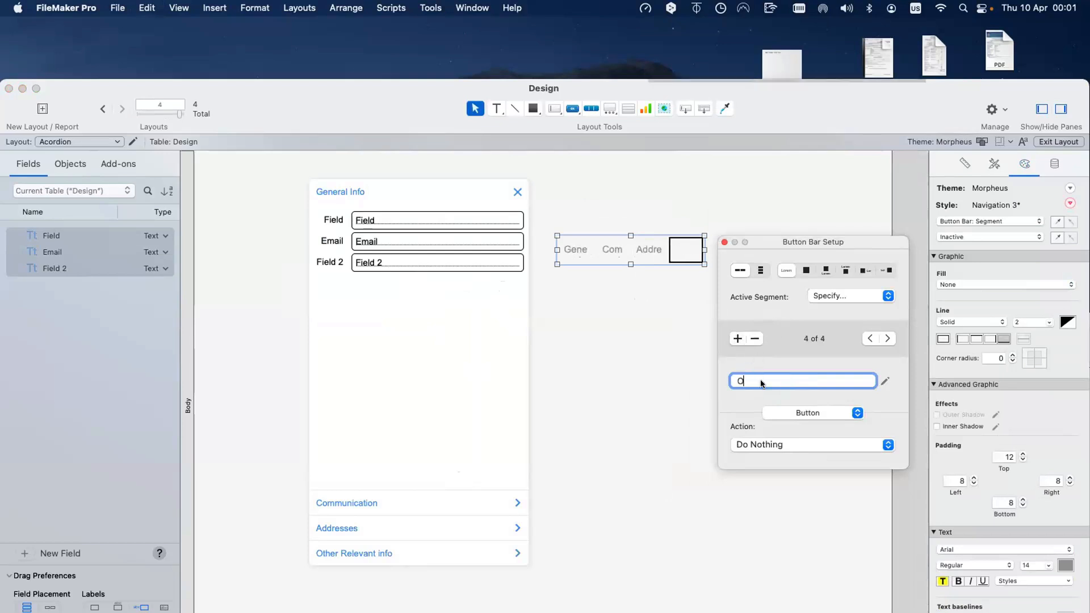
pyautogui.write('ther Relevant info')
pyautogui.press('Return')
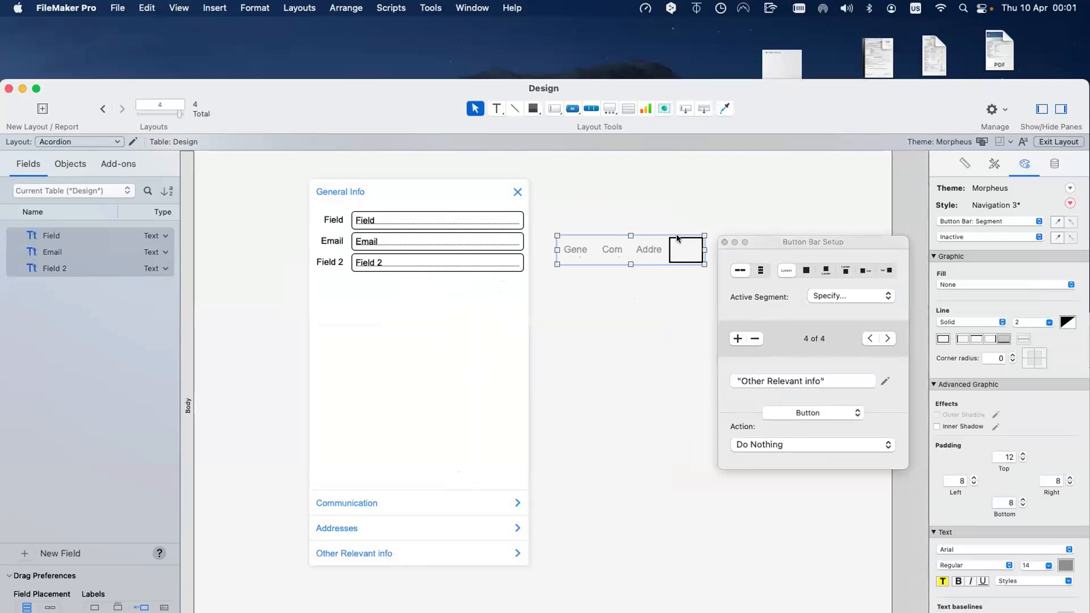
# Widen the button bar, place it above the accordion, and shift the accordion beneath it
pyautogui.click(691, 248)
pyautogui.moveTo(704, 250); pyautogui.dragTo(519, 160)
pyautogui.click(418, 352)
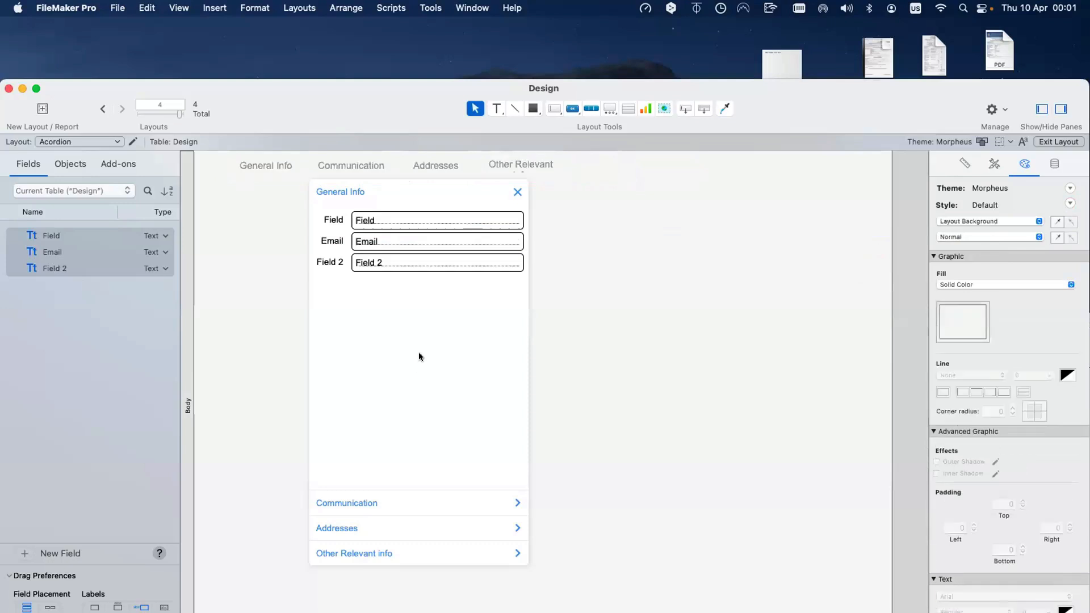
pyautogui.moveTo(450, 337); pyautogui.dragTo(399, 339)
pyautogui.click(529, 275)
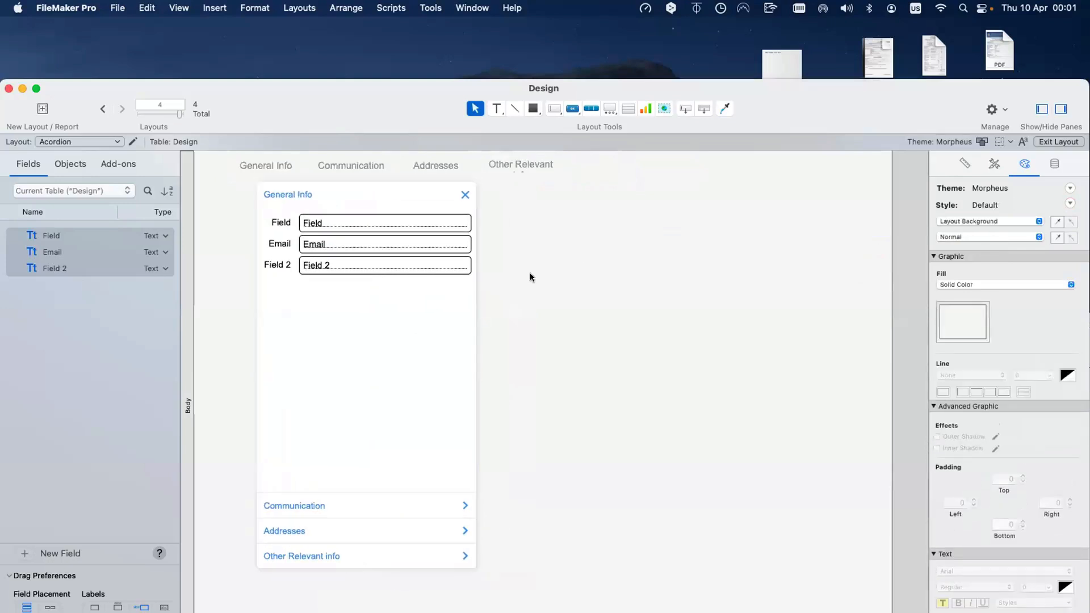
# Preview the layout in Browse mode and widen the button bar so the Other Relevant info label fits on one line
pyautogui.press('super+b')
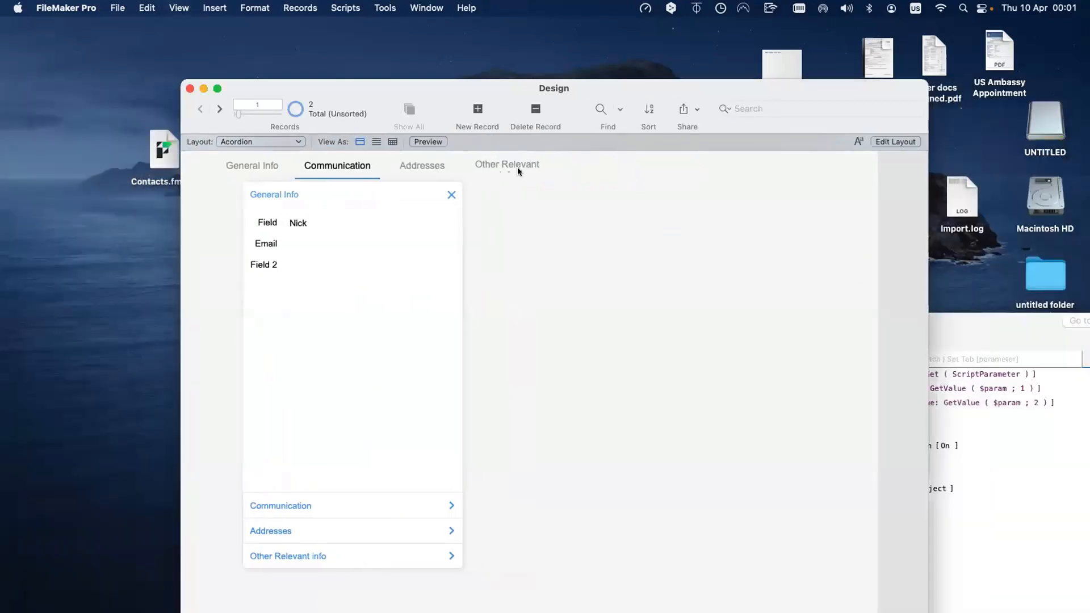
pyautogui.press('super+l')
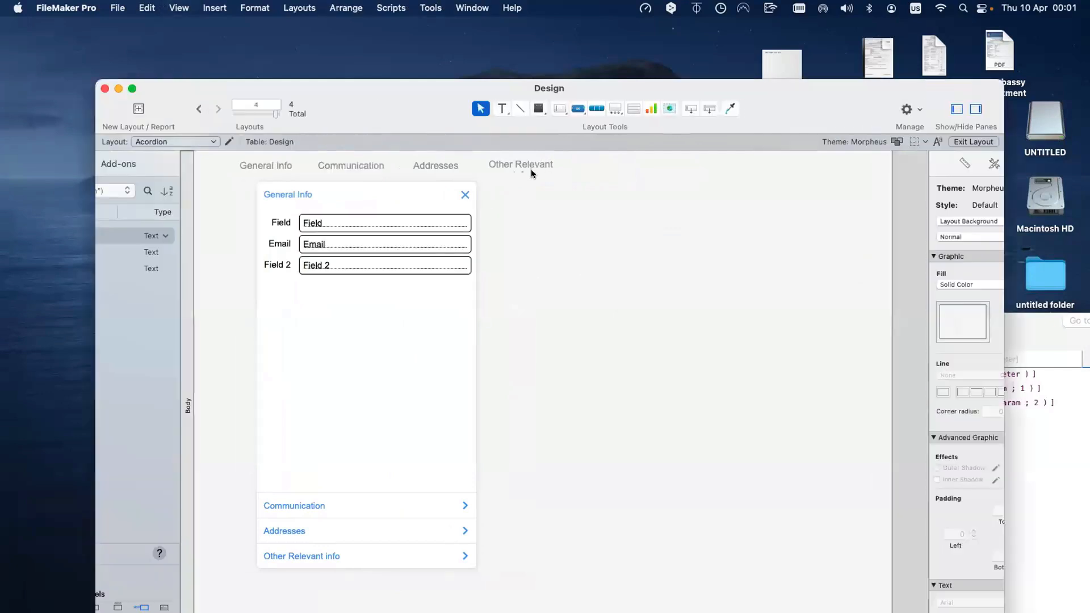
pyautogui.click(531, 170)
pyautogui.moveTo(564, 165); pyautogui.dragTo(619, 169)
pyautogui.click(603, 228)
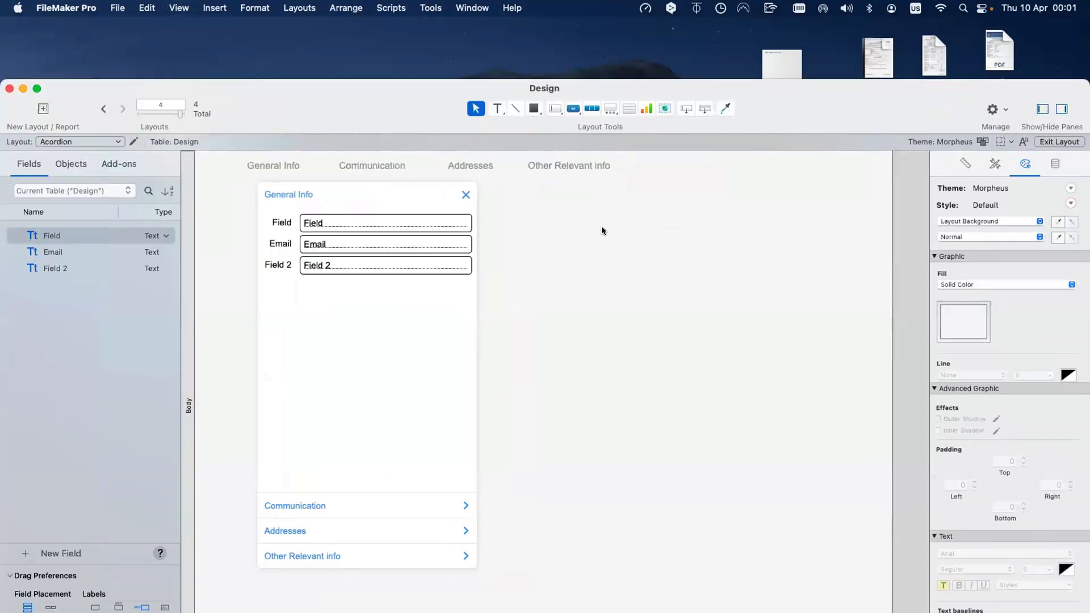
pyautogui.press('super+b')
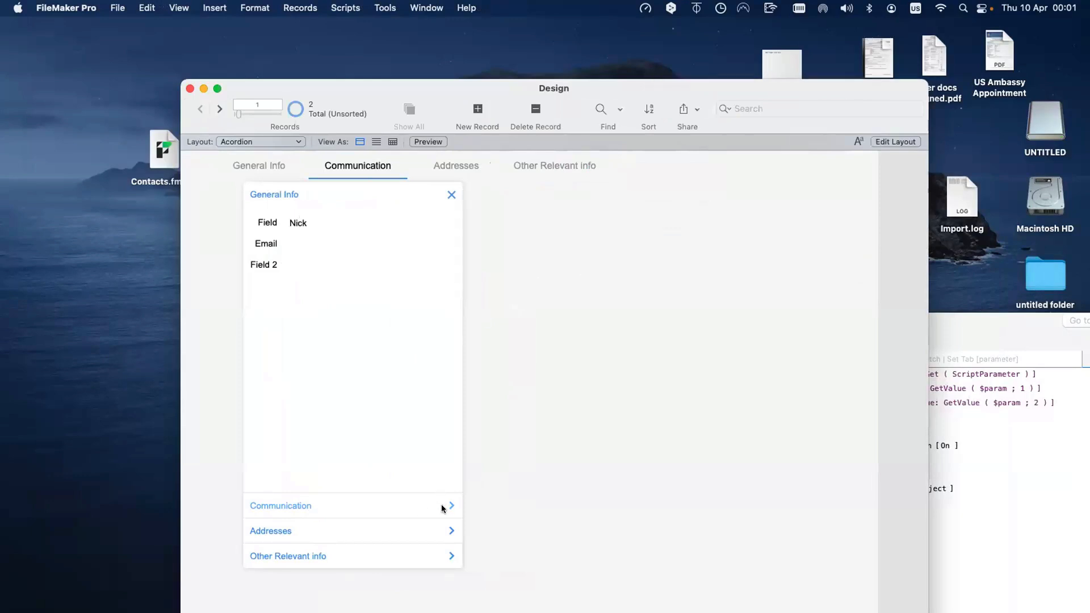
# Copy the General Info title from the first accordion slide and use it to replace the Slide 1 label on the second slide
pyautogui.press('super+l')
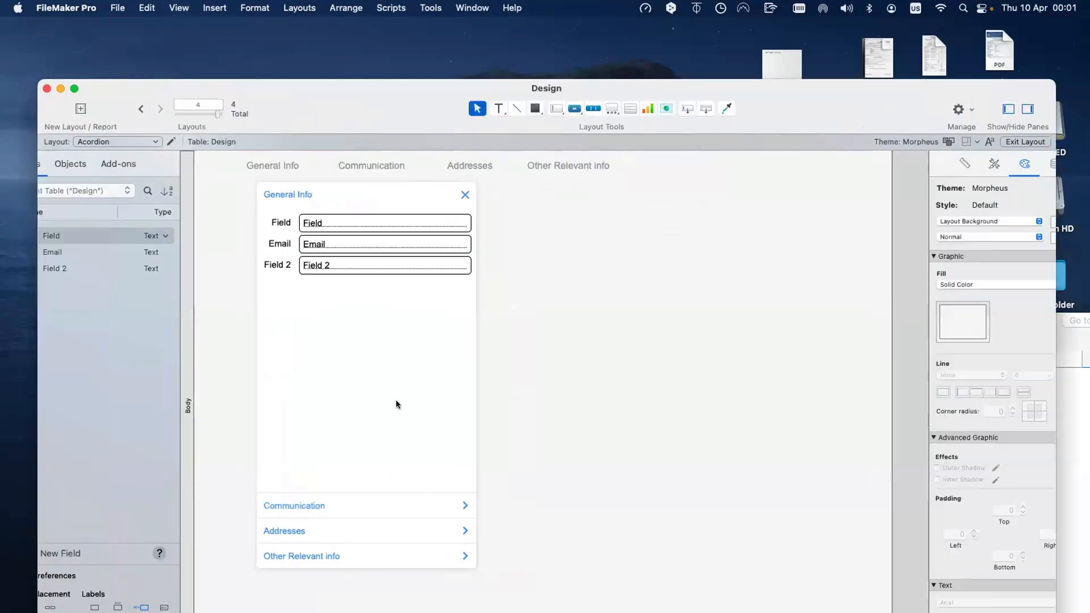
pyautogui.doubleClick(351, 188)
pyautogui.press('super+c')
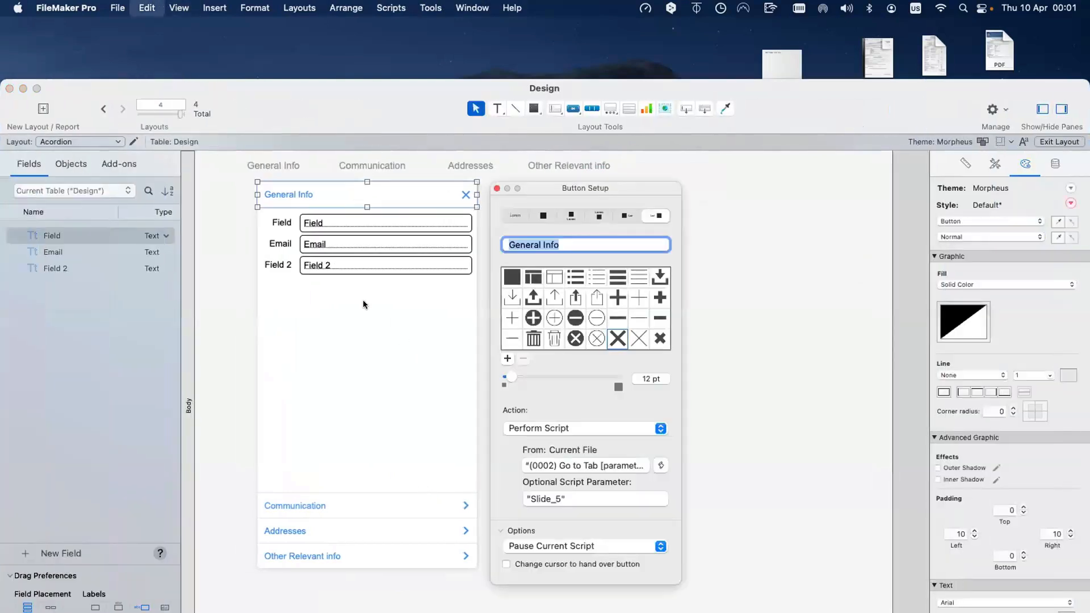
pyautogui.doubleClick(363, 300)
pyautogui.click(615, 215)
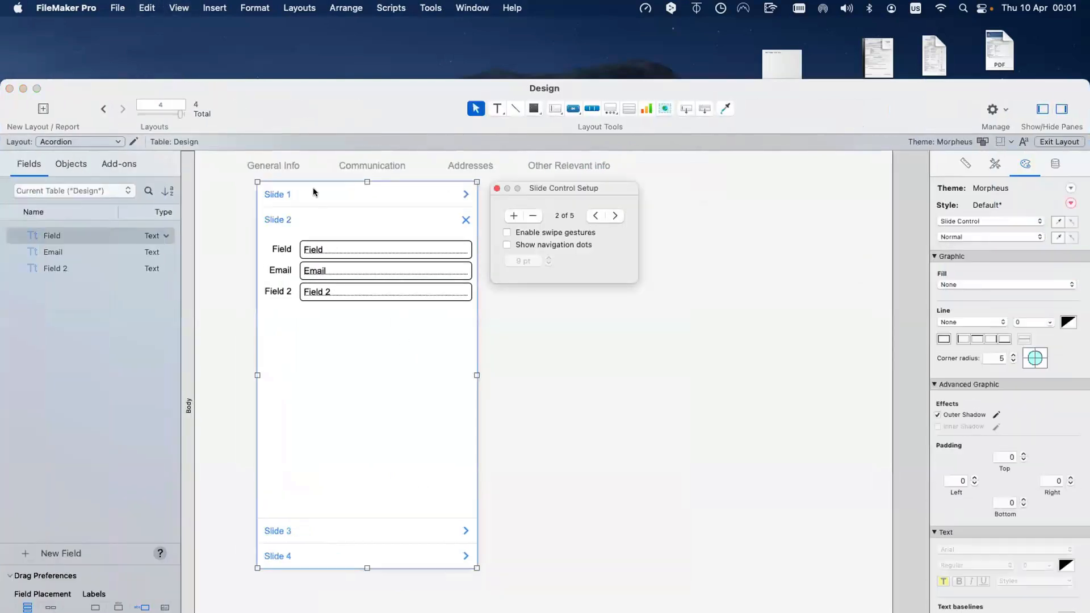
pyautogui.doubleClick(314, 192)
pyautogui.press('super+v')
# Replace the Slide 1 label with General Info on the third and fourth accordion slides
pyautogui.doubleClick(312, 327)
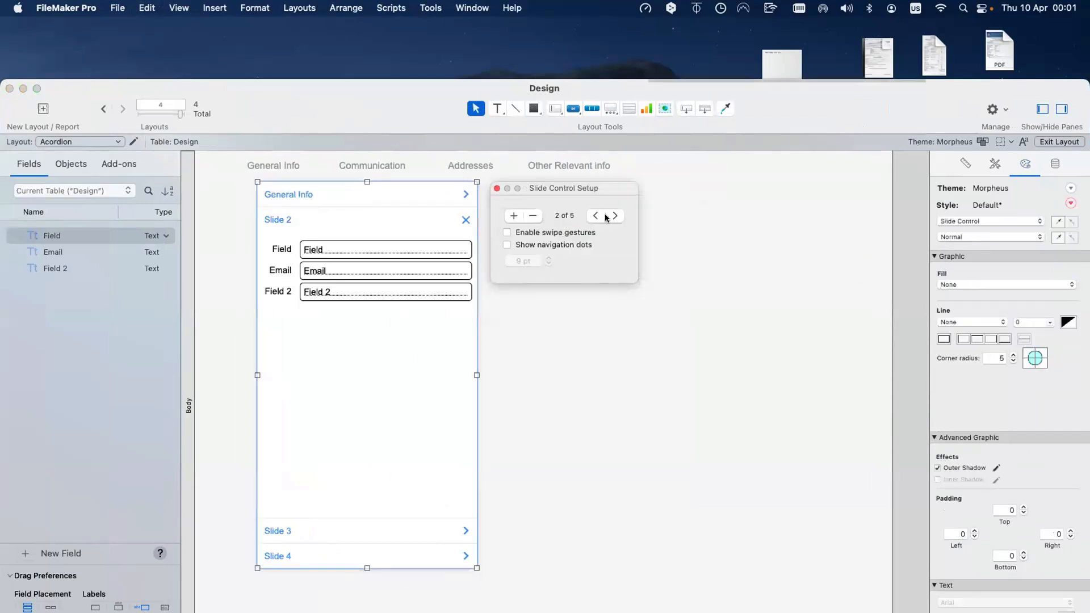
pyautogui.click(615, 215)
pyautogui.doubleClick(366, 191)
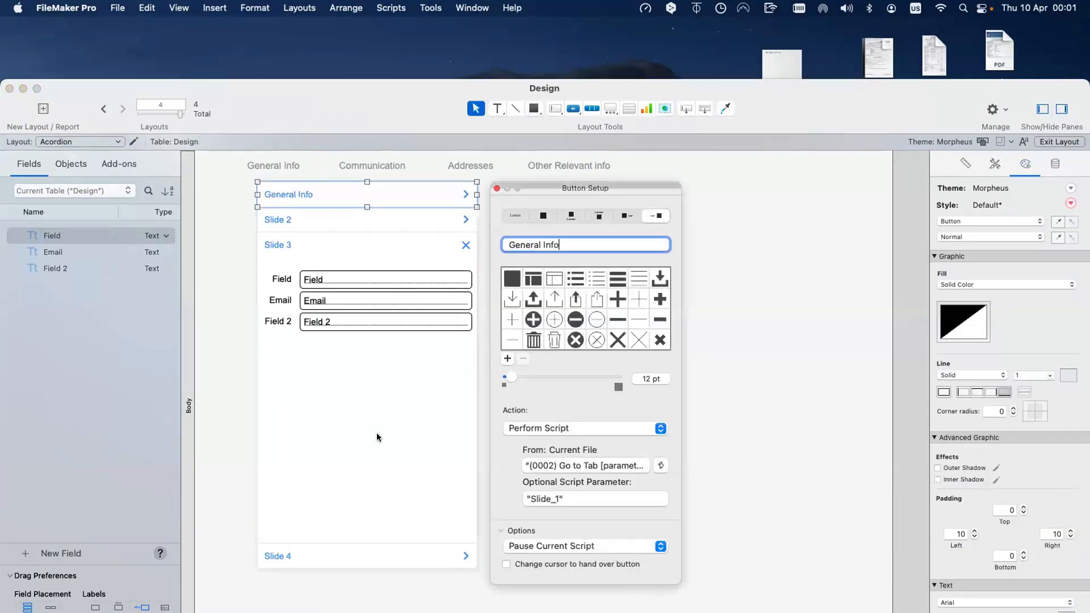
pyautogui.doubleClick(377, 437)
pyautogui.click(615, 215)
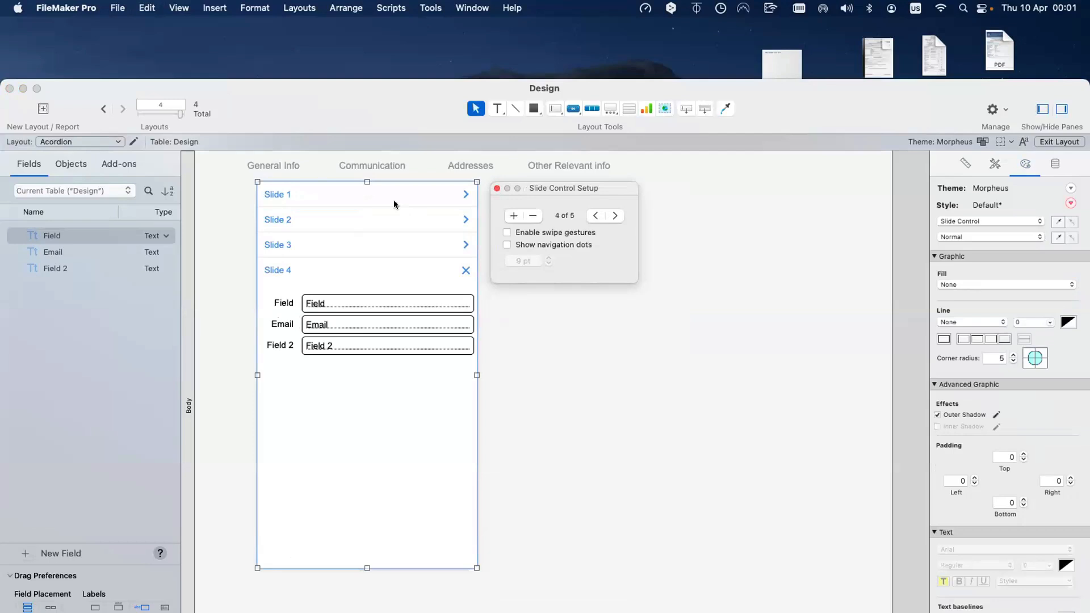
pyautogui.doubleClick(393, 201)
pyautogui.press('super+v')
# Replace the Slide 1 label with General Info on the fifth accordion slide
pyautogui.doubleClick(377, 443)
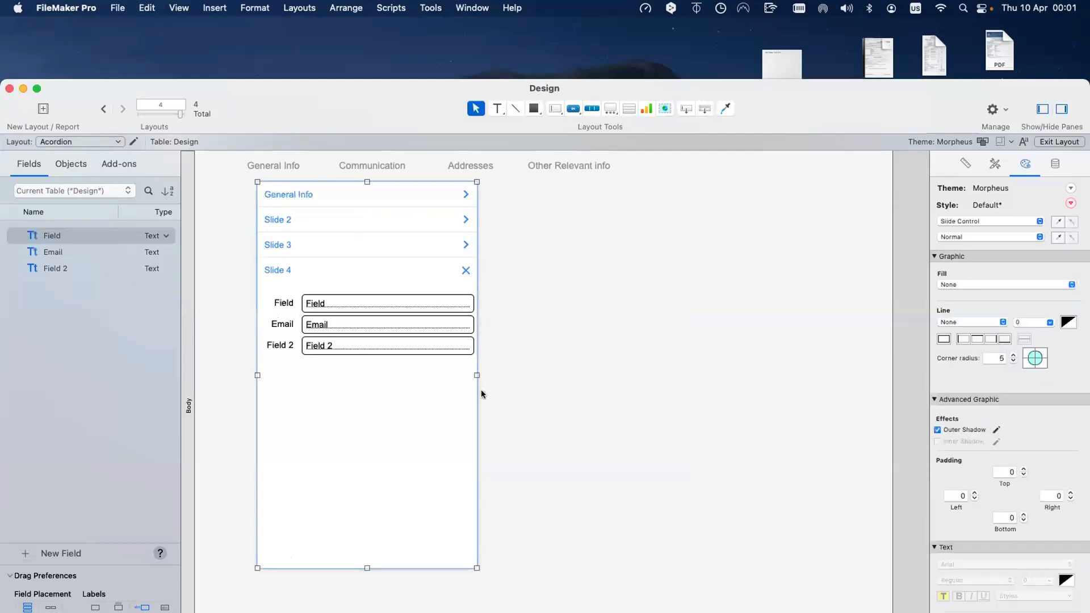
pyautogui.click(607, 217)
pyautogui.doubleClick(394, 196)
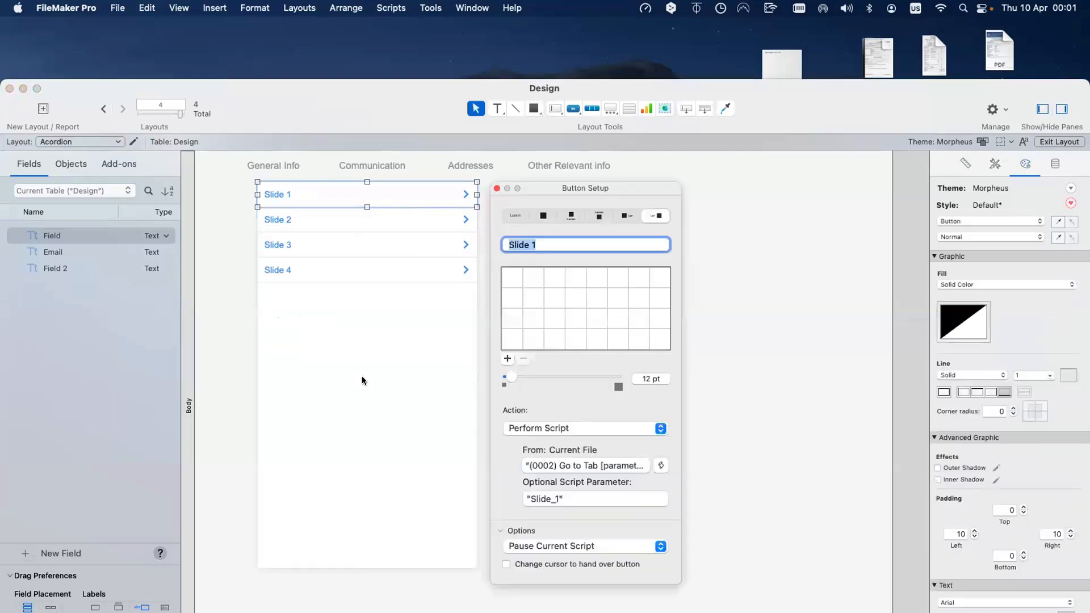
pyautogui.press('super+v')
# Copy the Communication label from the first accordion slide and use it to replace the Slide 2 title on the second slide
pyautogui.doubleClick(362, 381)
pyautogui.click(615, 215)
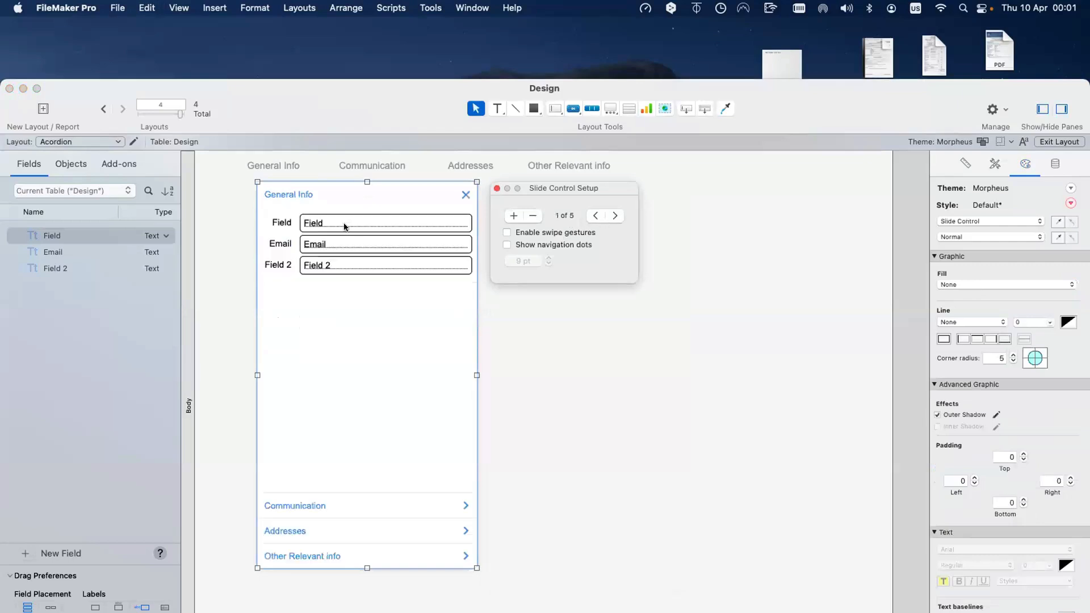
pyautogui.doubleClick(319, 513)
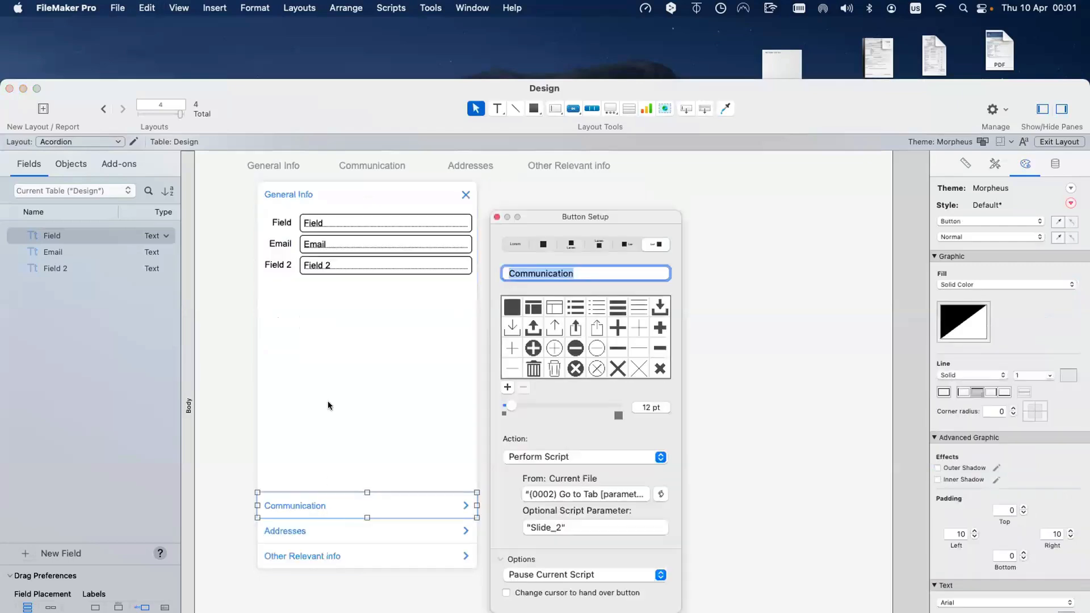
pyautogui.press('super+c')
pyautogui.doubleClick(314, 409)
pyautogui.click(623, 217)
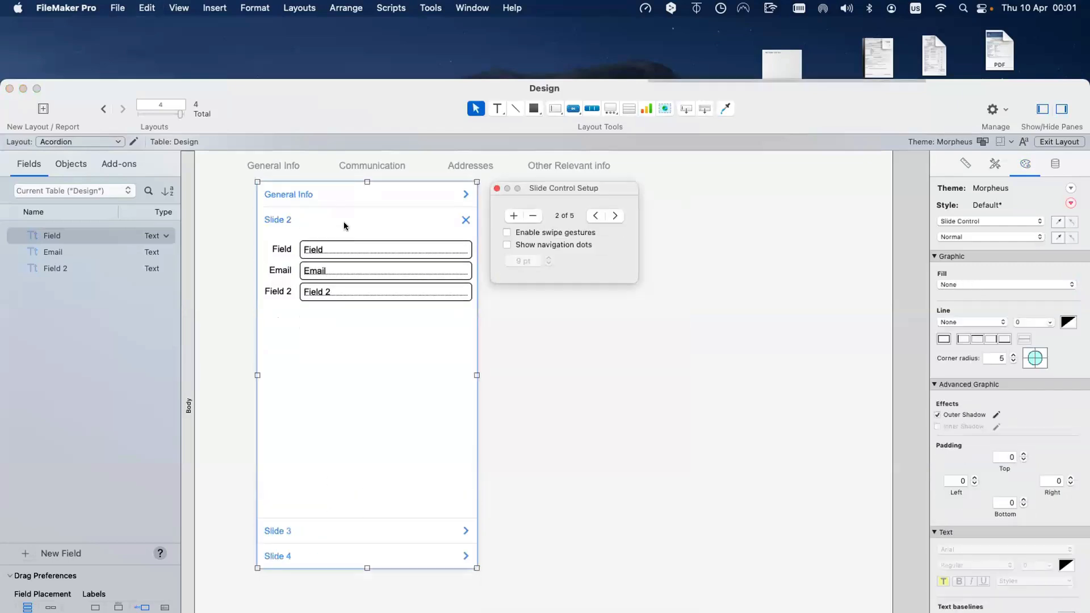
pyautogui.doubleClick(343, 221)
pyautogui.press('super+v')
# Replace the Slide 2 label with Communication on the third and fourth accordion slides
pyautogui.doubleClick(328, 393)
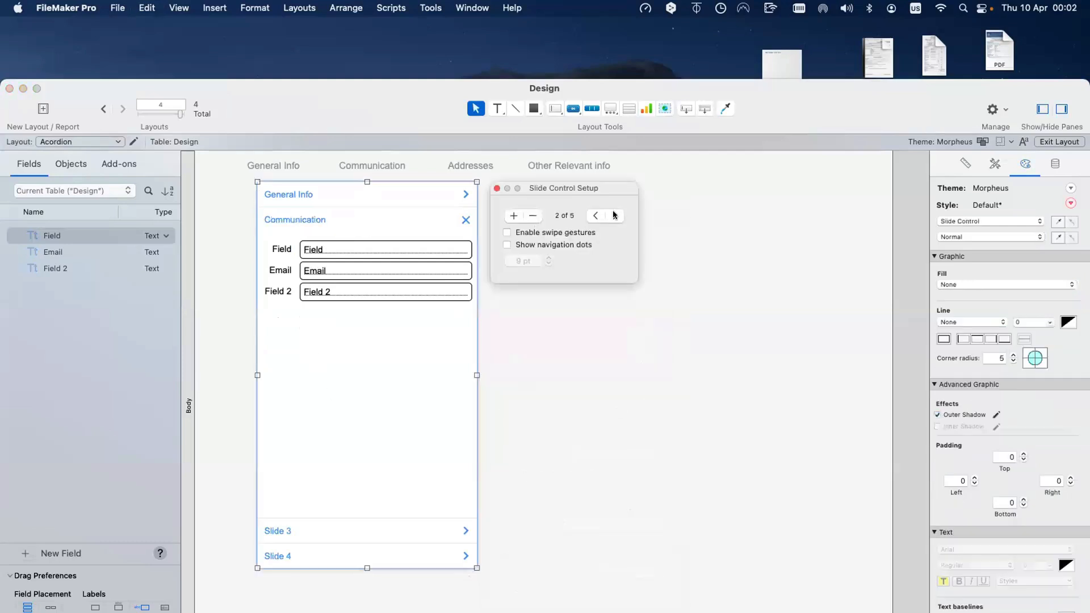
pyautogui.click(614, 215)
pyautogui.click(385, 215)
pyautogui.doubleClick(385, 215)
pyautogui.press('super+v')
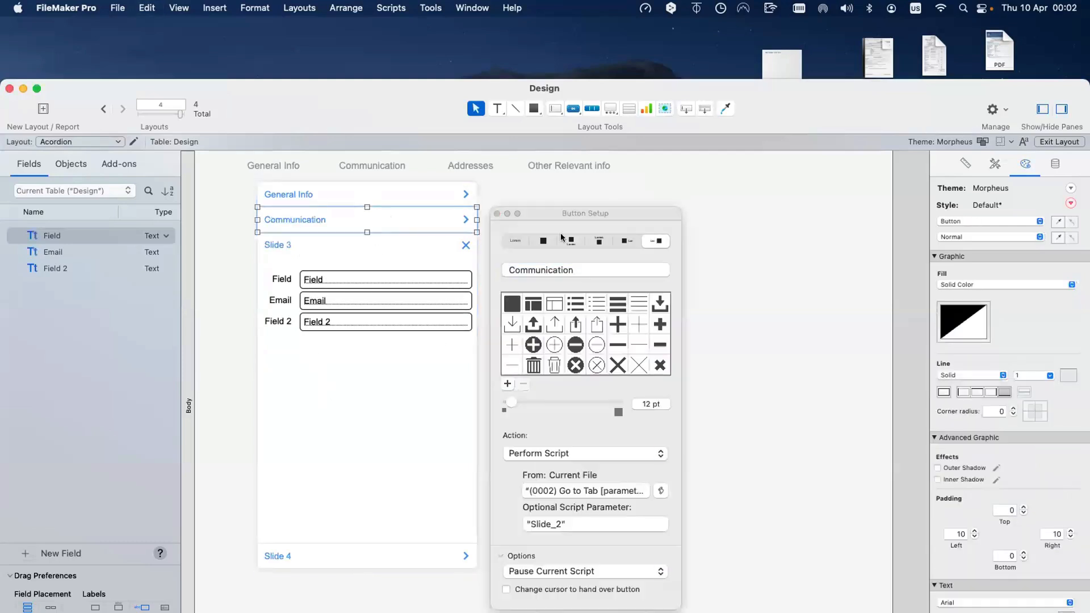
pyautogui.doubleClick(311, 397)
pyautogui.click(615, 216)
pyautogui.click(383, 221)
pyautogui.doubleClick(383, 221)
pyautogui.press('super+v')
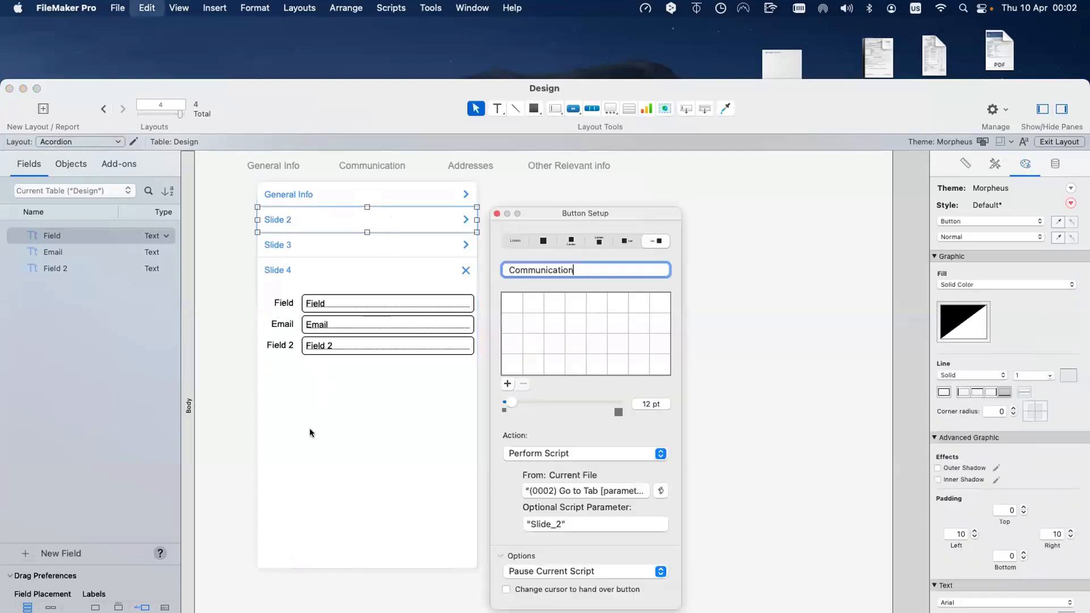
# Replace the Slide 2 label with Communication on the fifth accordion slide
pyautogui.doubleClick(310, 433)
pyautogui.click(616, 217)
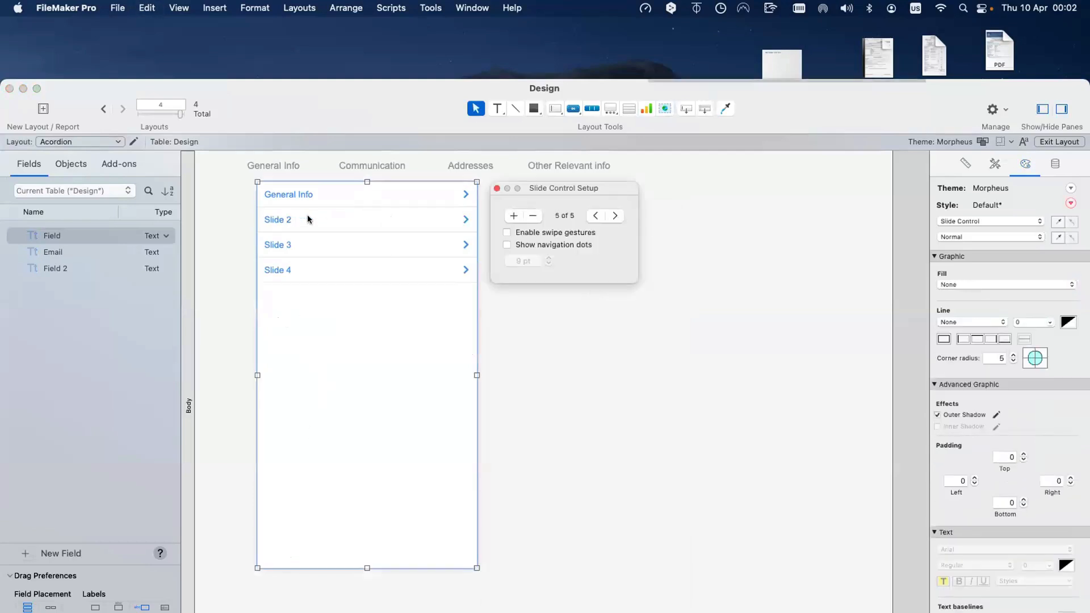
pyautogui.doubleClick(308, 220)
pyautogui.press('super+v')
pyautogui.doubleClick(362, 423)
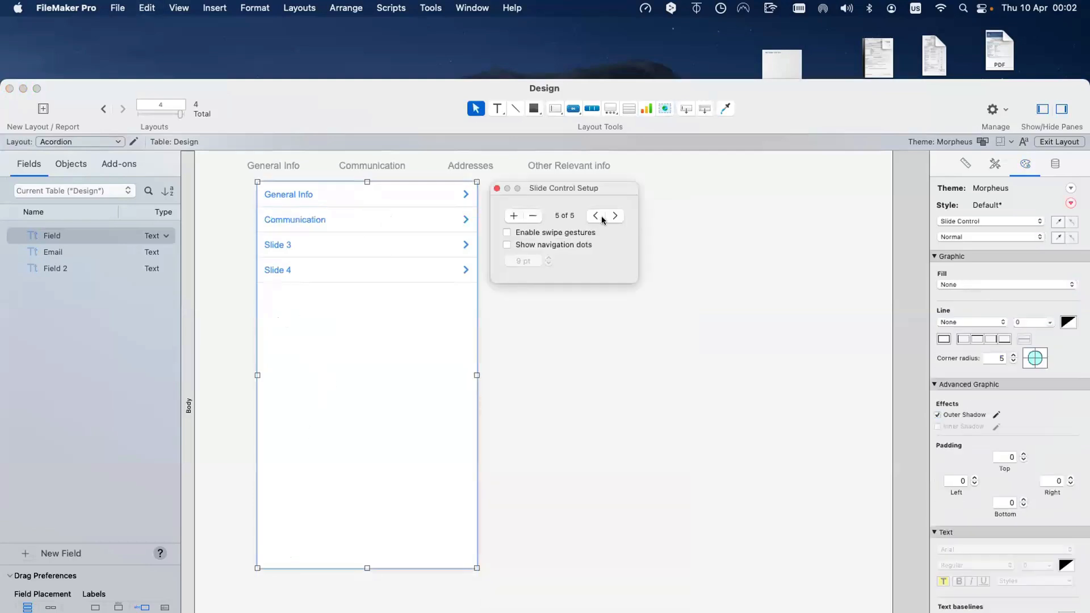
# Copy the Addresses label from the first accordion slide and use it to replace the Slide 3 label on the second slide
pyautogui.click(611, 217)
pyautogui.doubleClick(315, 521)
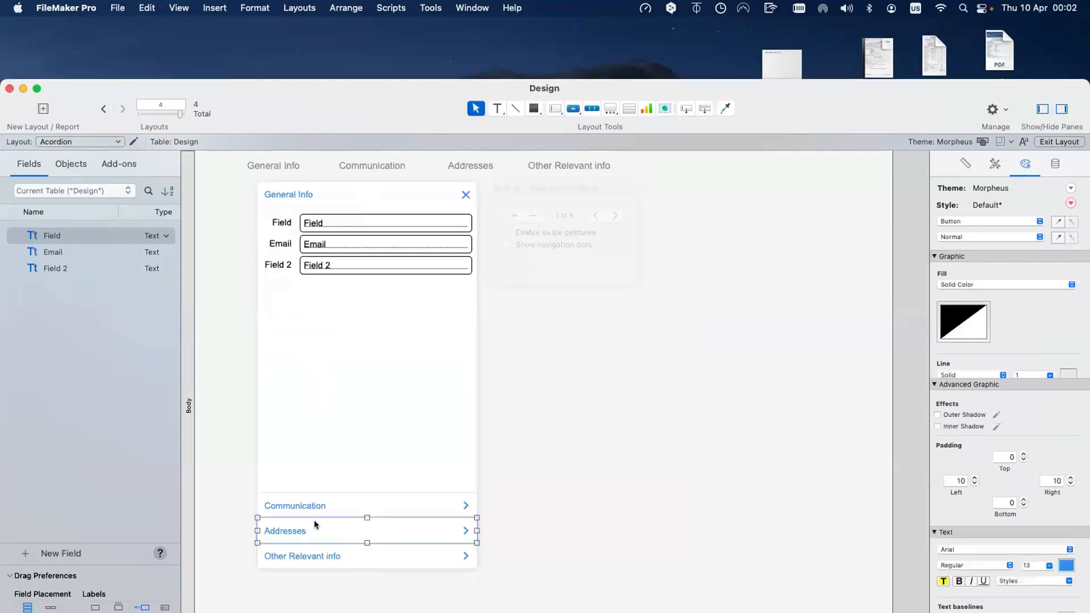
pyautogui.press('super+c')
pyautogui.doubleClick(356, 369)
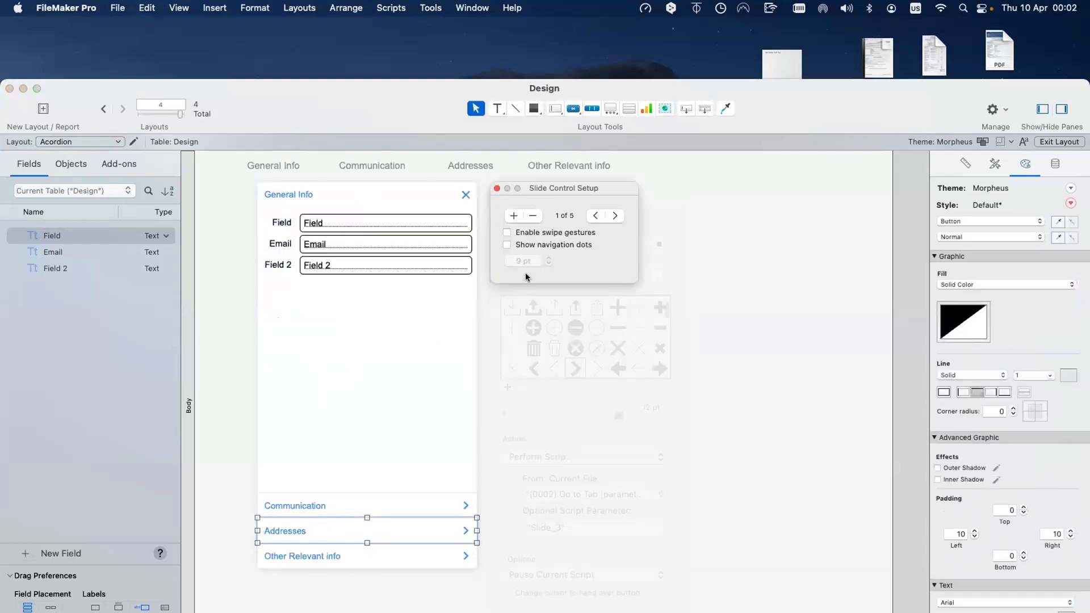
pyautogui.click(614, 217)
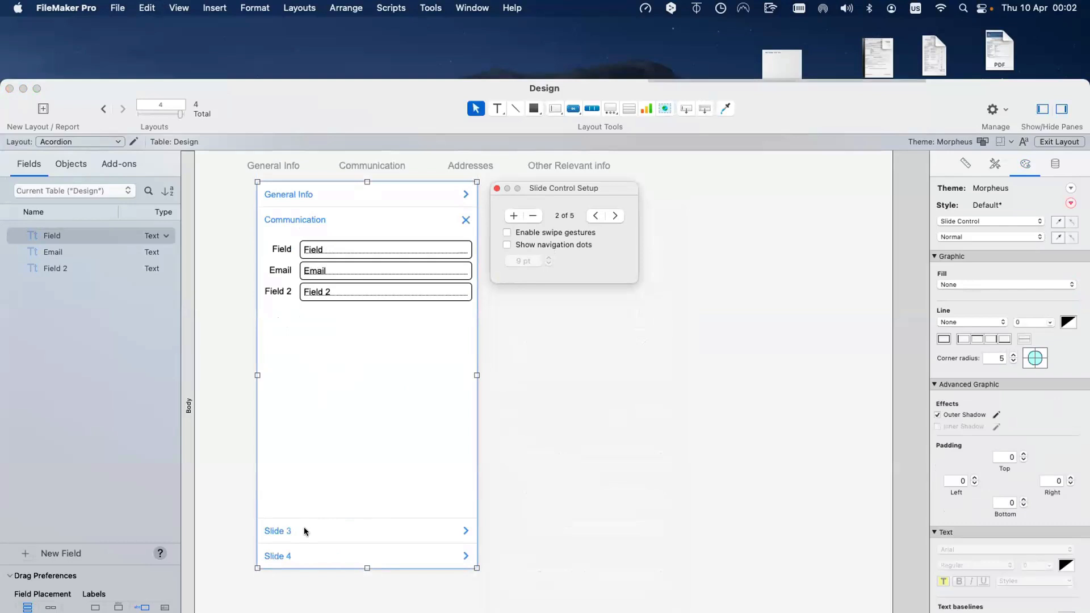
pyautogui.doubleClick(304, 527)
pyautogui.press('super+v')
pyautogui.doubleClick(332, 421)
# Replace the Slide 3 label with Addresses on the third and fourth accordion slides
pyautogui.click(615, 216)
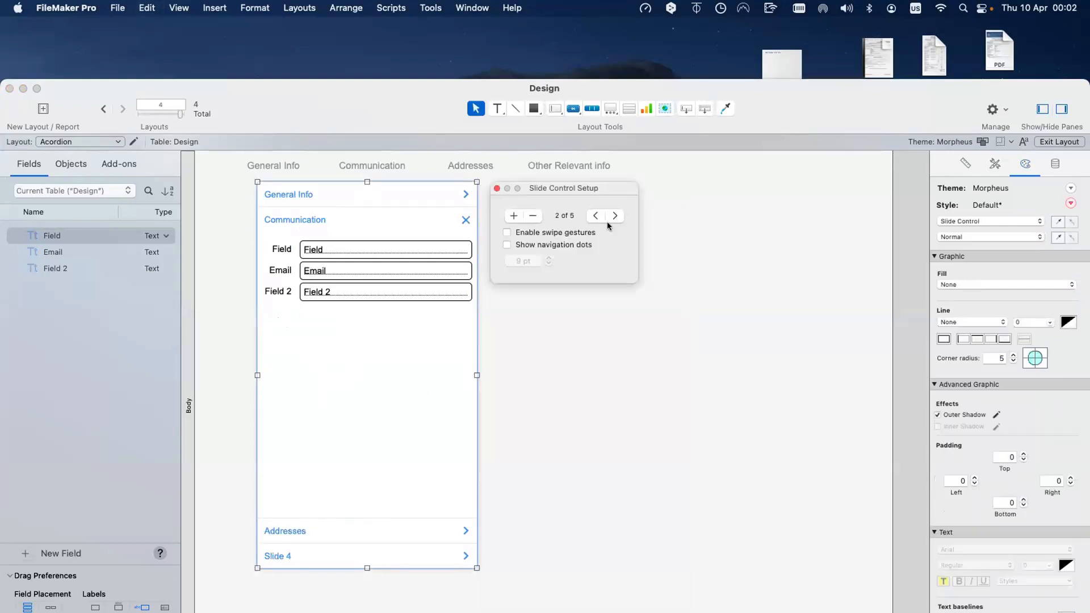
pyautogui.click(387, 356)
pyautogui.doubleClick(328, 238)
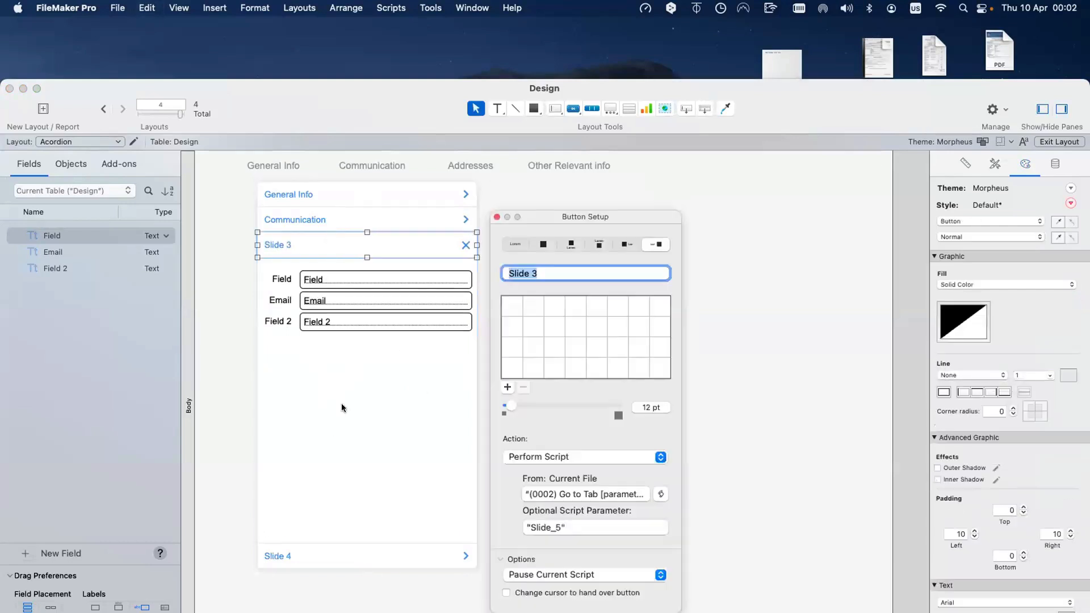
pyautogui.press('super+v')
pyautogui.doubleClick(340, 406)
pyautogui.click(616, 215)
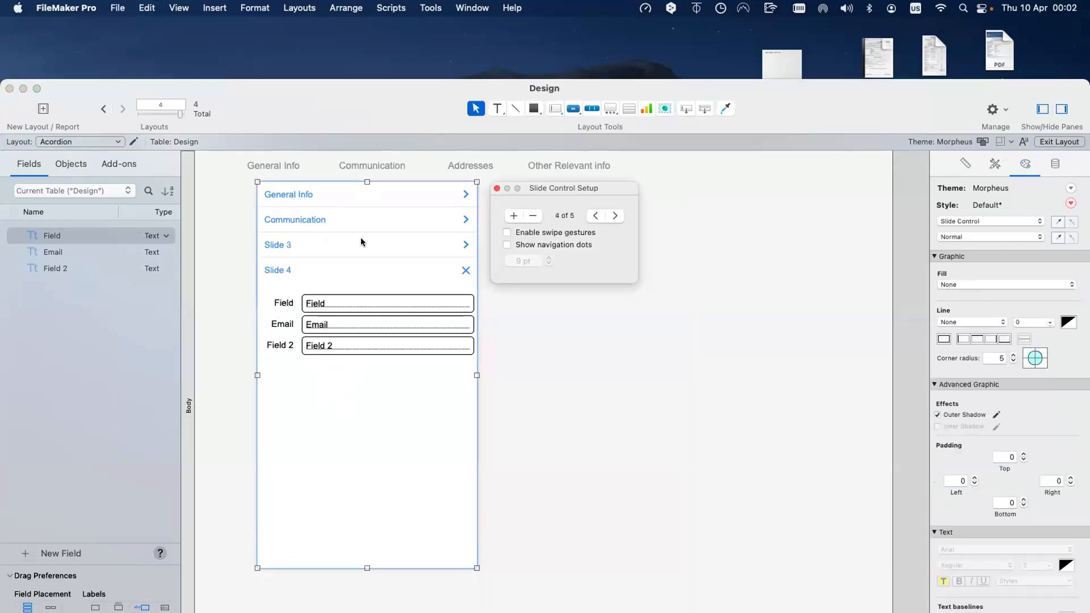
pyautogui.doubleClick(360, 238)
pyautogui.press('super+v')
pyautogui.click(335, 428)
# Replace the Slide 3 label with Addresses on the fifth accordion slide
pyautogui.click(616, 216)
pyautogui.doubleClick(394, 241)
pyautogui.doubleClick(399, 354)
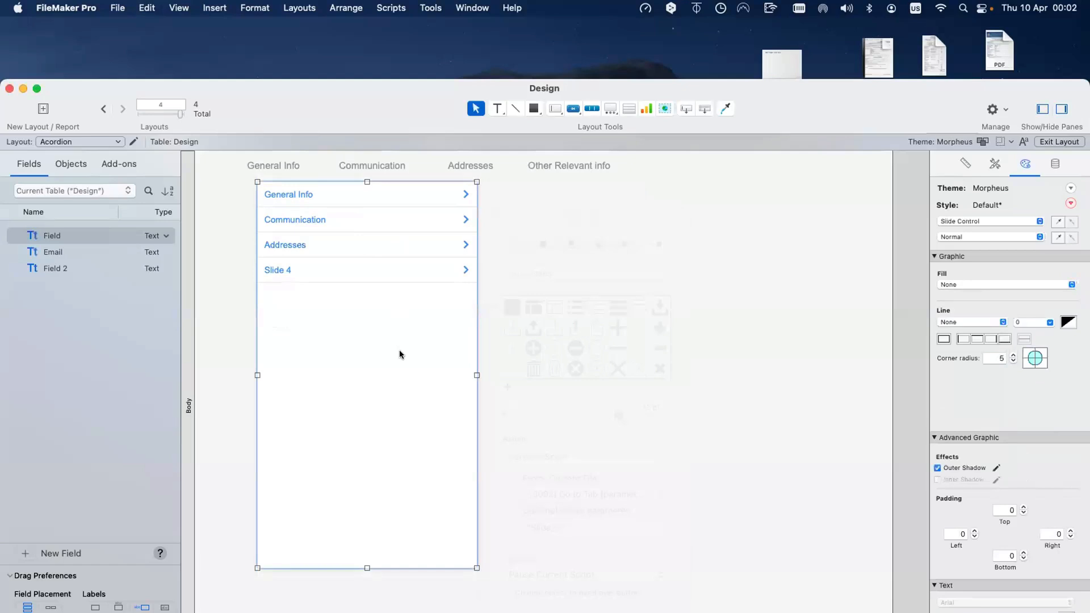
# Copy the Other Relevant info label from the first accordion slide and use it to replace the Slide 4 label on the second slide
pyautogui.click(615, 216)
pyautogui.doubleClick(321, 562)
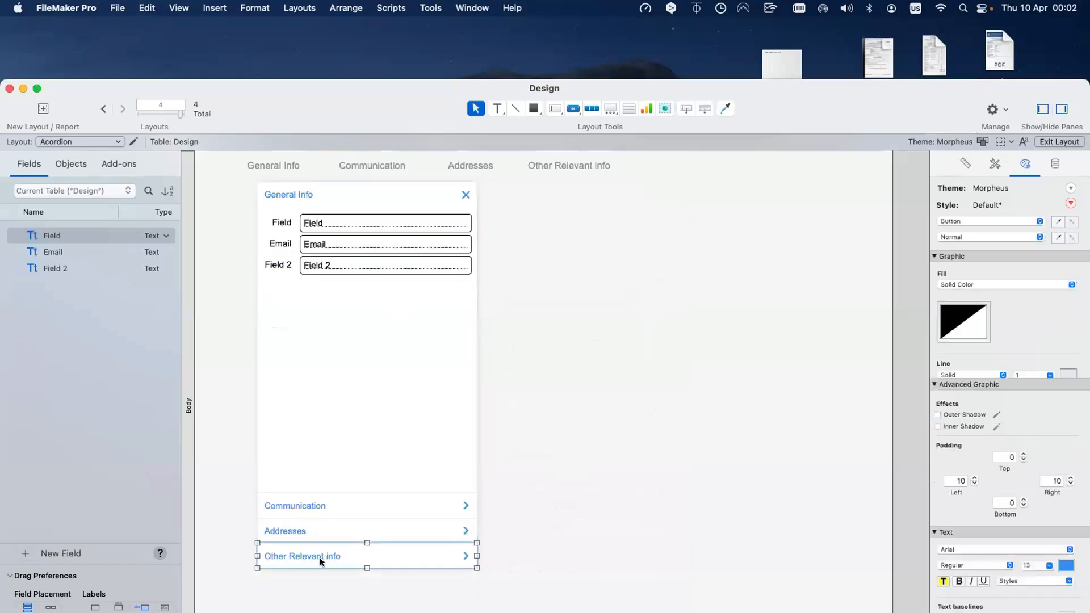
pyautogui.click(333, 438)
pyautogui.click(615, 216)
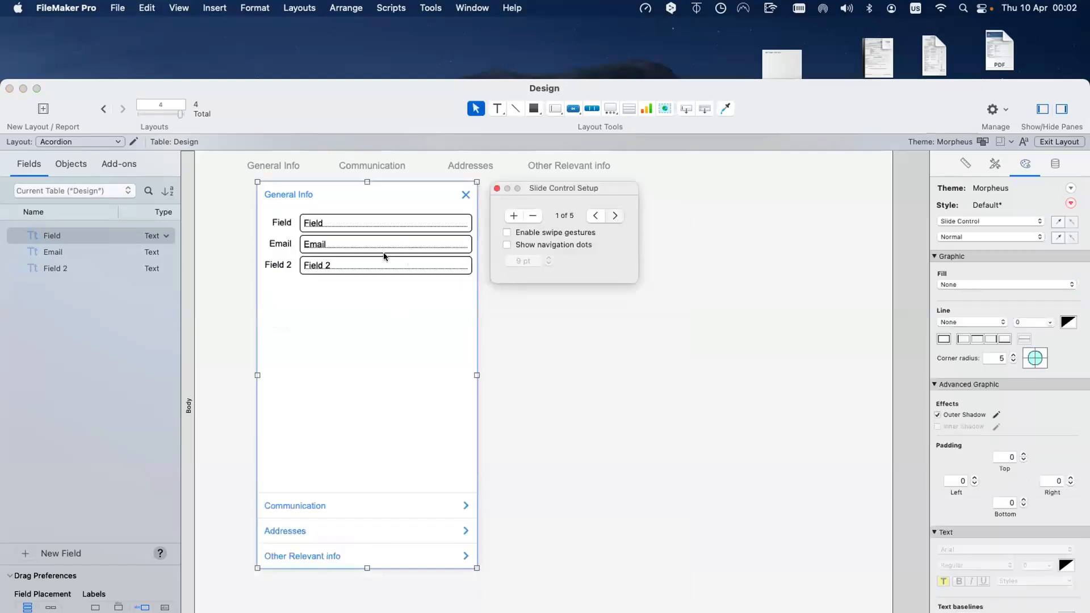
pyautogui.click(320, 561)
pyautogui.press('super+v')
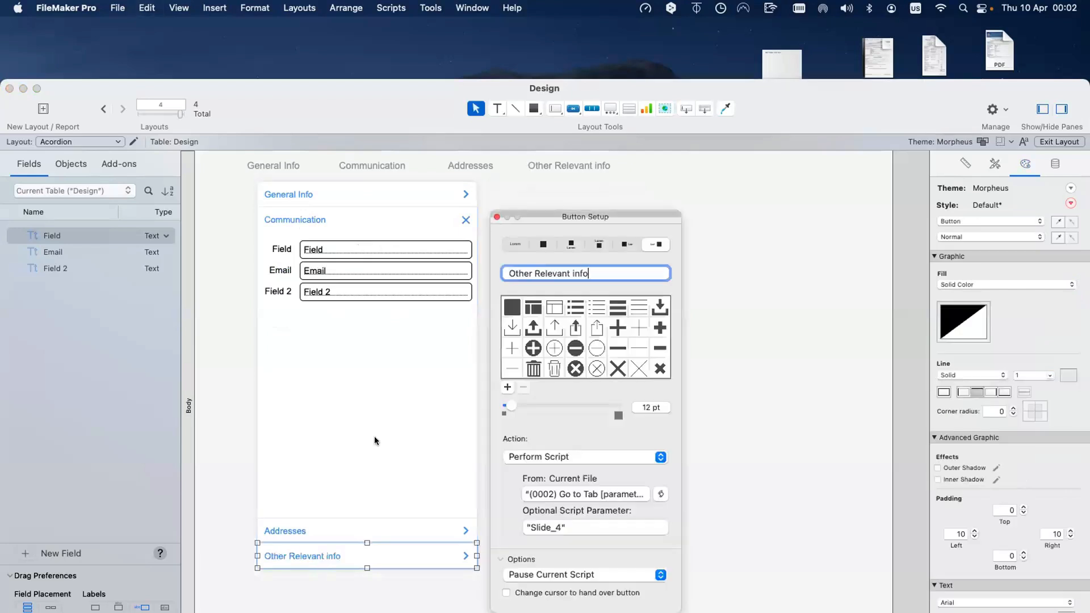
pyautogui.click(374, 437)
# Replace the Slide 4 label with Other Relevant info on the third and fourth accordion slides
pyautogui.click(615, 216)
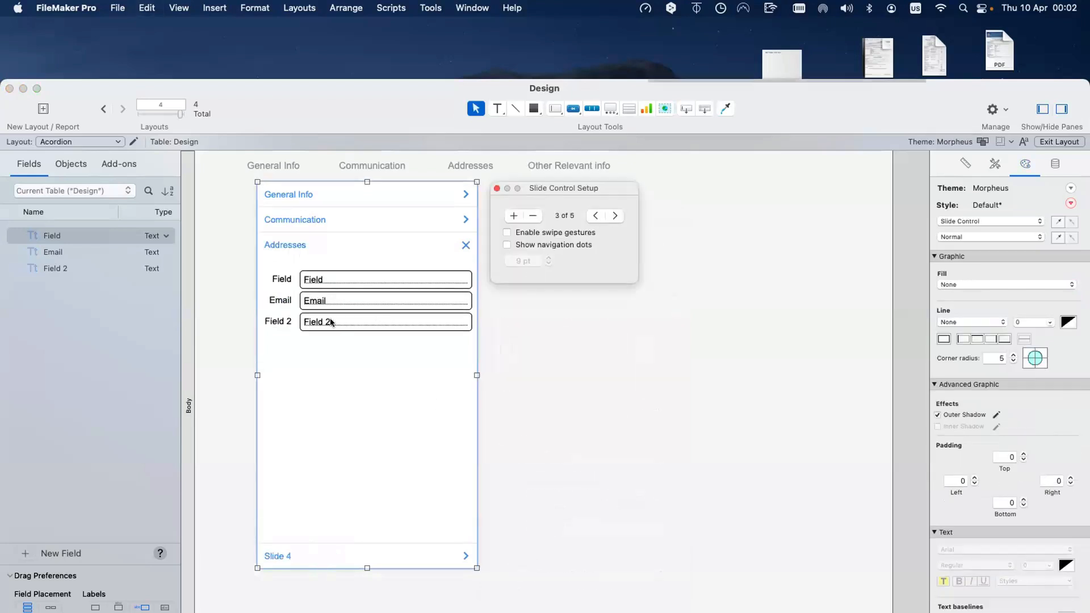
pyautogui.doubleClick(320, 561)
pyautogui.press('super+v')
pyautogui.click(418, 389)
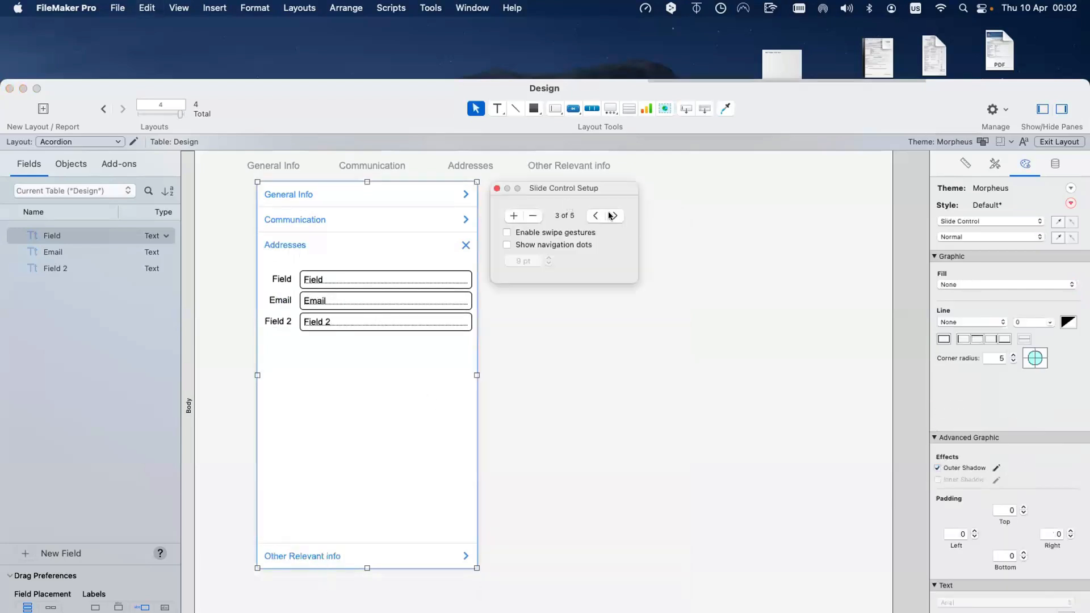
pyautogui.click(615, 216)
pyautogui.doubleClick(372, 269)
pyautogui.press('super+v')
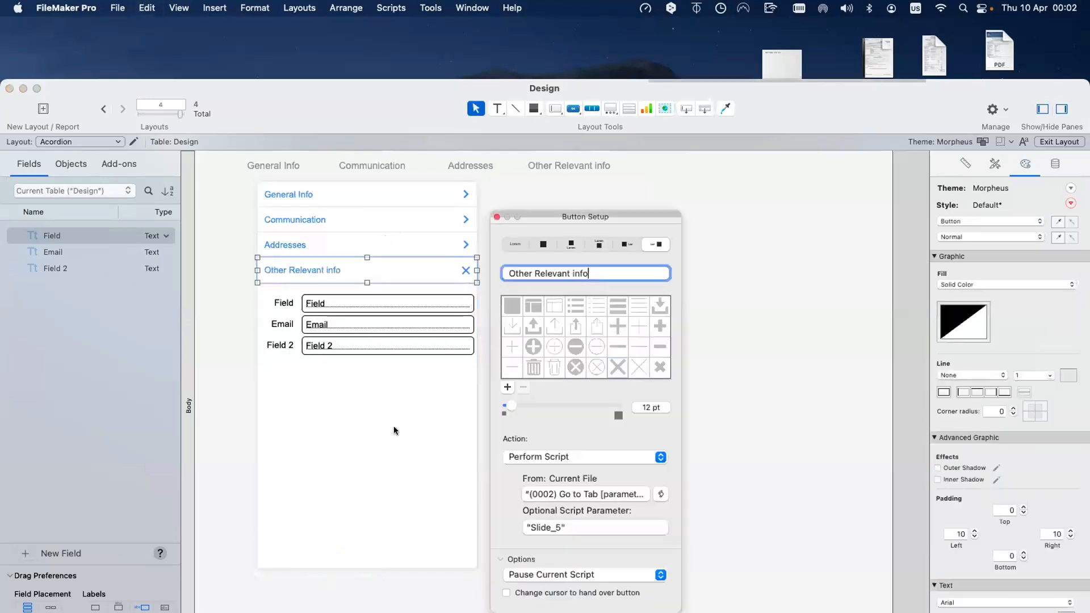
pyautogui.click(394, 427)
# Replace the Slide 4 label with Other Relevant info on the fifth accordion slide
pyautogui.click(615, 216)
pyautogui.doubleClick(384, 266)
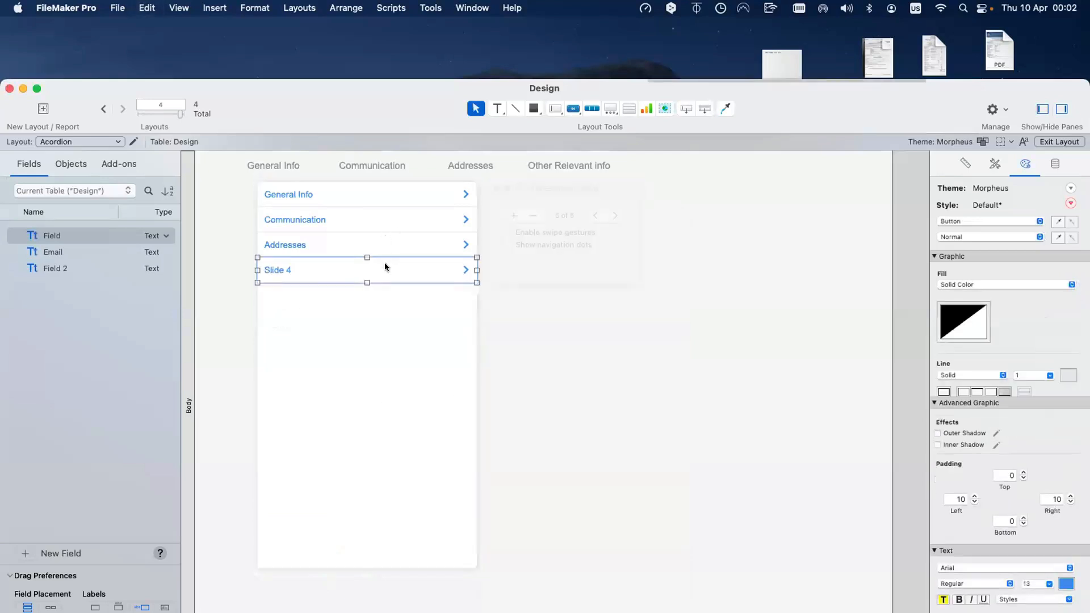
pyautogui.press('super+v')
pyautogui.click(363, 370)
# Test the accordion in Browse mode by opening the Communication, Addresses and Other Relevant info sections
pyautogui.press('super+b')
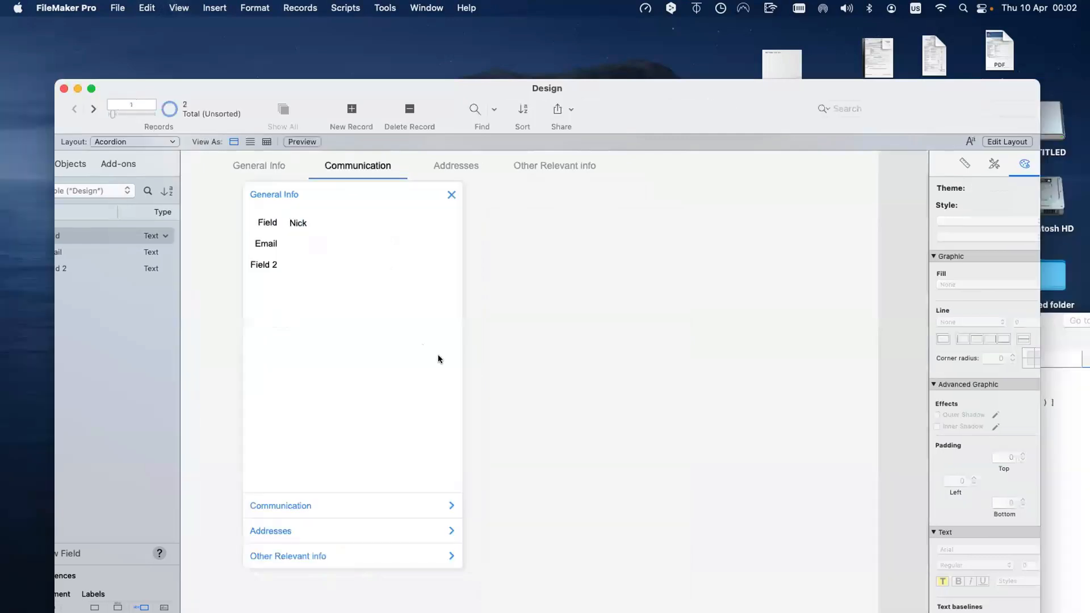
pyautogui.click(333, 507)
pyautogui.click(320, 525)
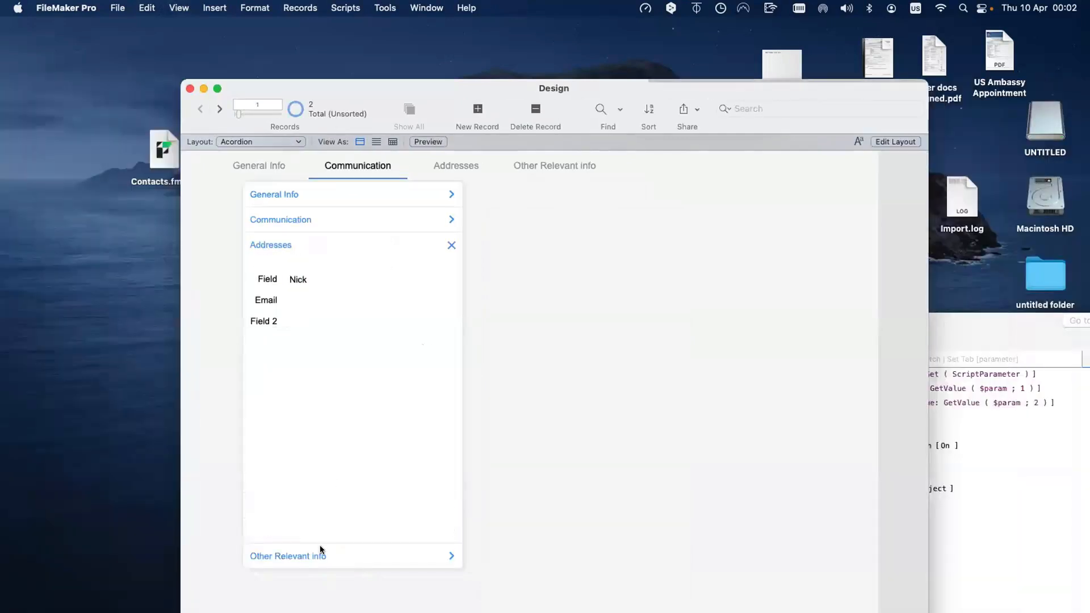
pyautogui.click(320, 548)
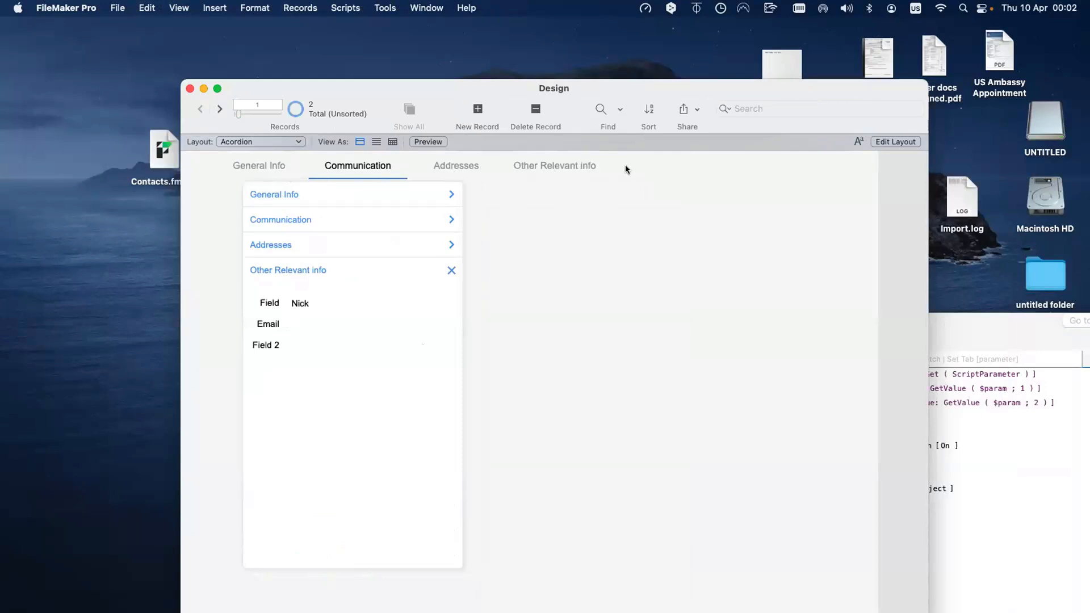
# Delete the navigation button bar above the accordion in Layout mode and move the accordion to the right side of the layout
pyautogui.press('super+l')
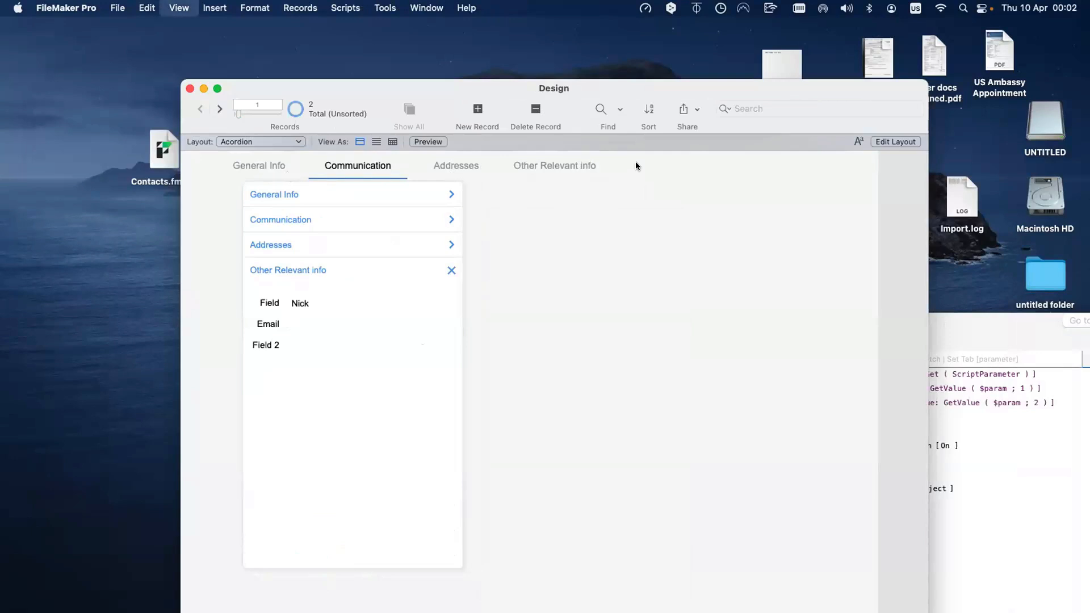
pyautogui.moveTo(357, 413)
pyautogui.mouseDown()
pyautogui.moveTo(396, 487)
pyautogui.moveTo(344, 423)
pyautogui.mouseUp()
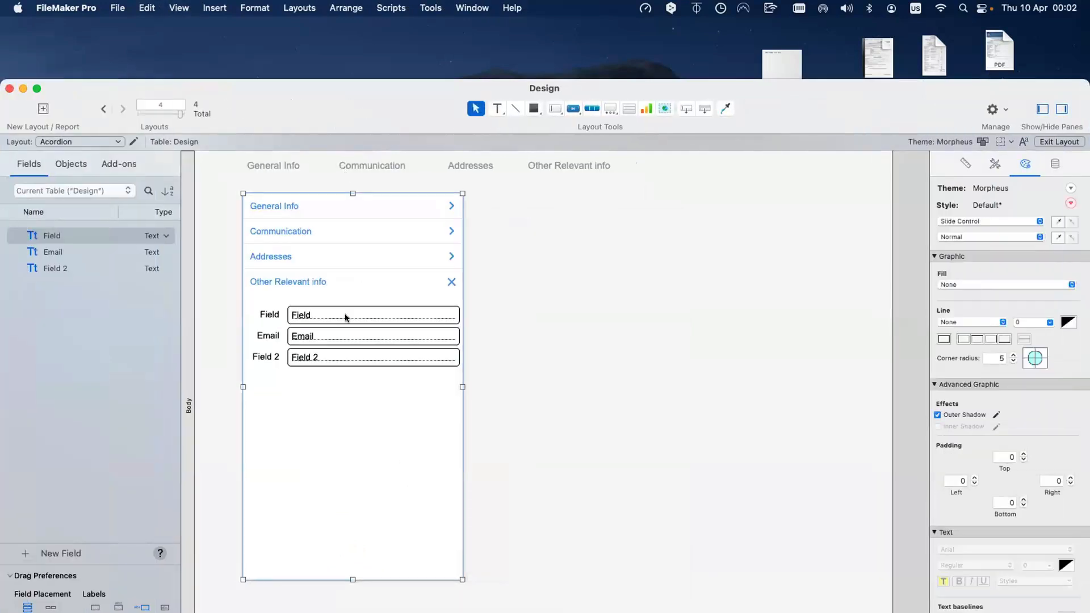
pyautogui.click(298, 160)
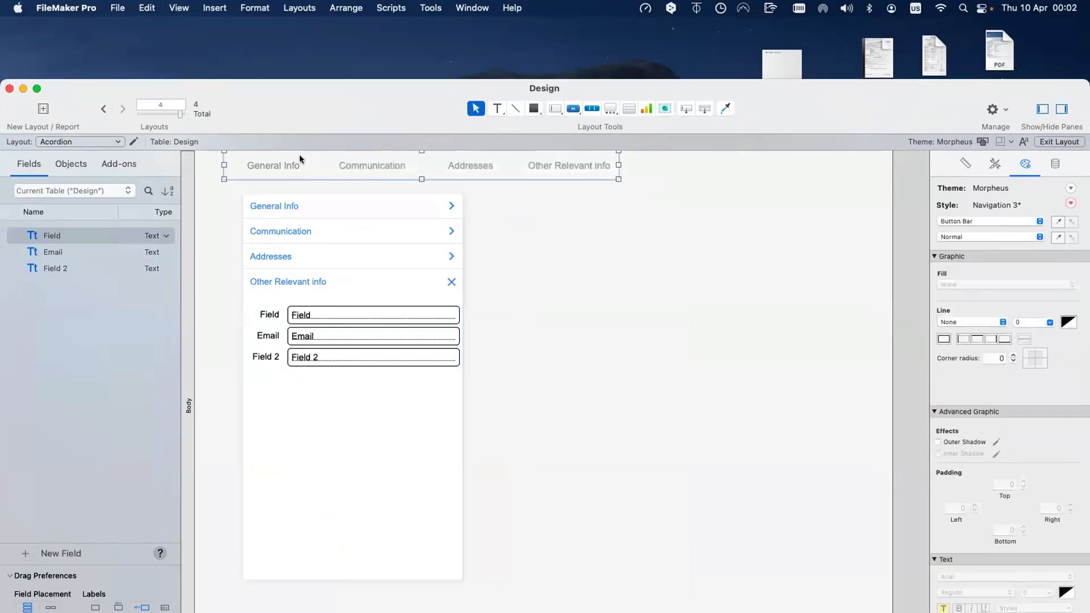
pyautogui.press('Delete')
pyautogui.moveTo(354, 430); pyautogui.dragTo(736, 423)
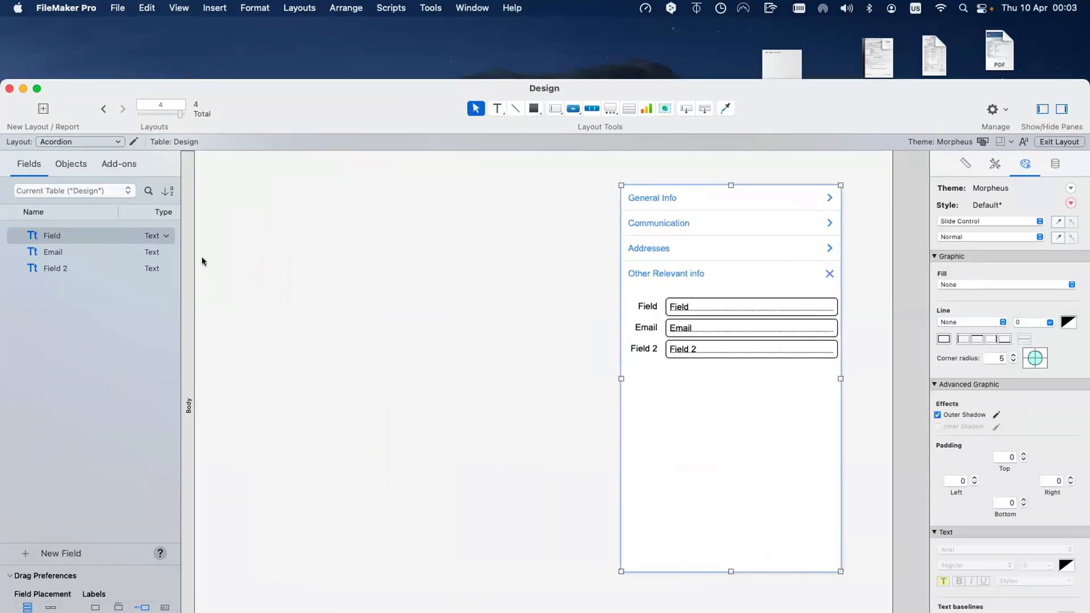
# Copy the icon-tabbed slide control from the Tab Slide Control layout and place it beside the accordion on the Acordion layout, with their tops aligned
pyautogui.click(103, 108)
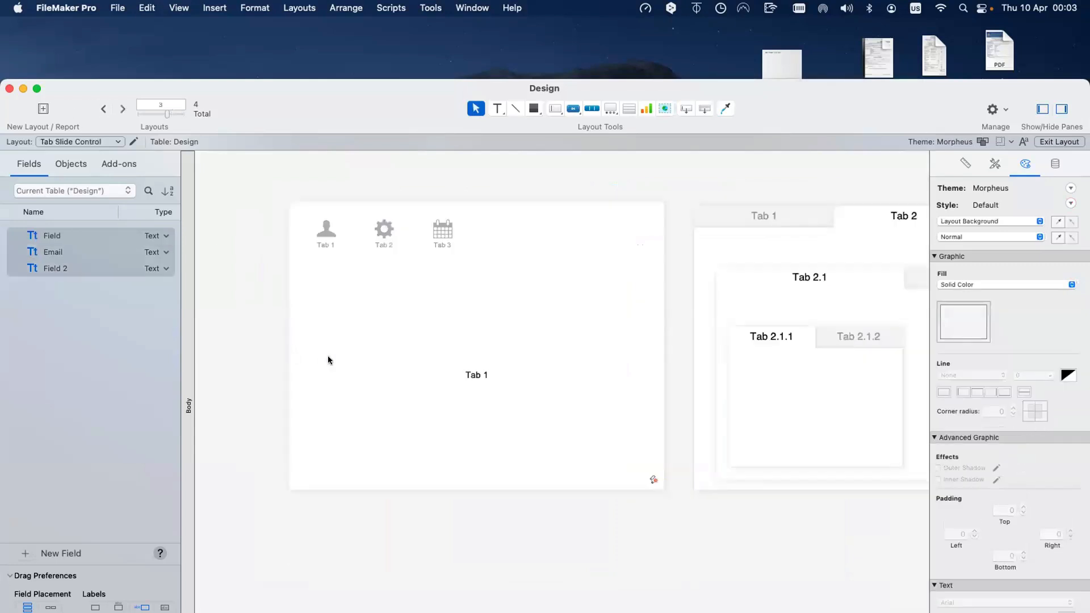
pyautogui.click(328, 360)
pyautogui.moveTo(265, 171); pyautogui.dragTo(638, 476)
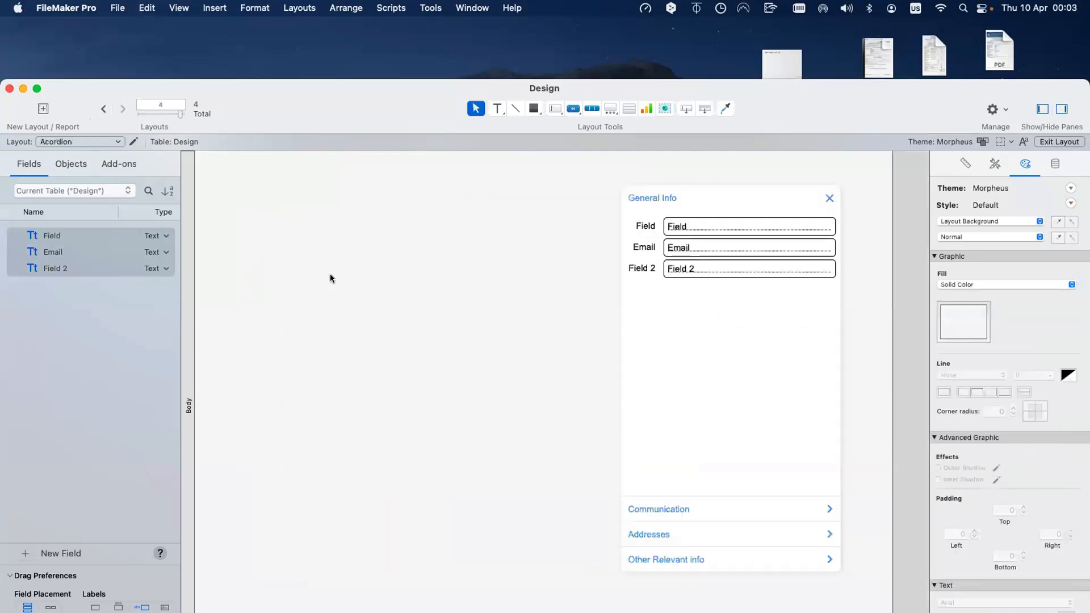
pyautogui.press('super+v')
pyautogui.moveTo(435, 333); pyautogui.dragTo(461, 357)
pyautogui.click(420, 499)
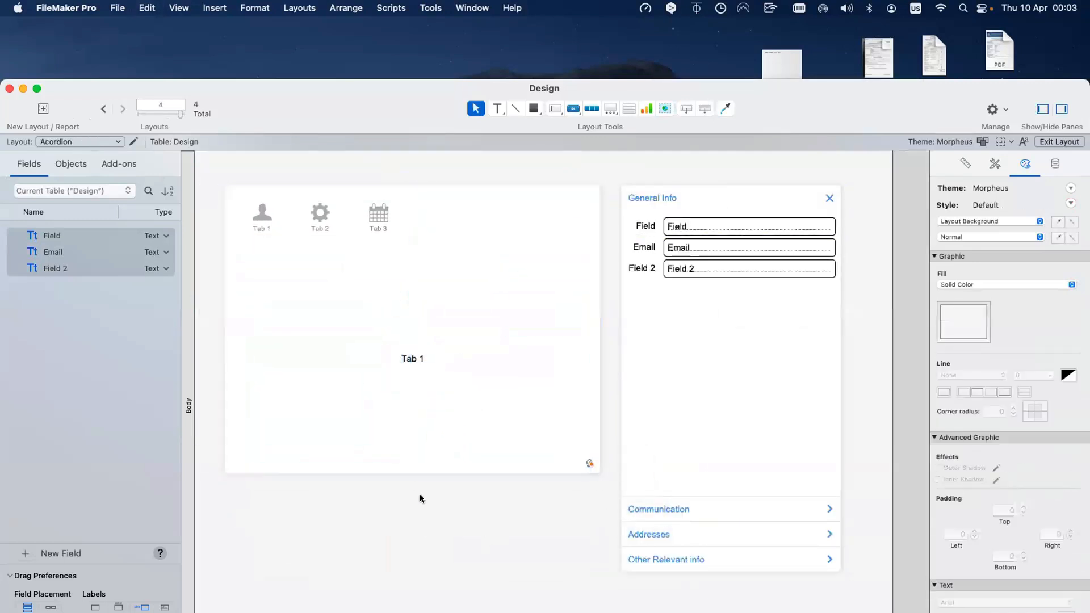
# Test the pasted Tab 1 and Tab 2 buttons and the accordion's Communication, Addresses and Other Relevant info sections in Browse mode
pyautogui.press('super+b')
pyautogui.click(247, 211)
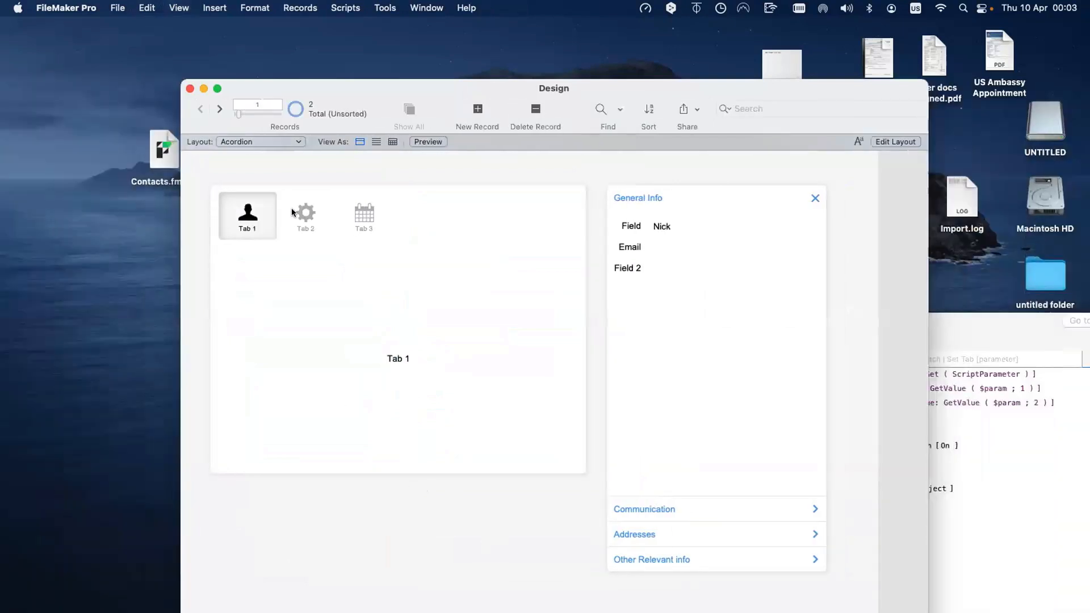
pyautogui.click(301, 213)
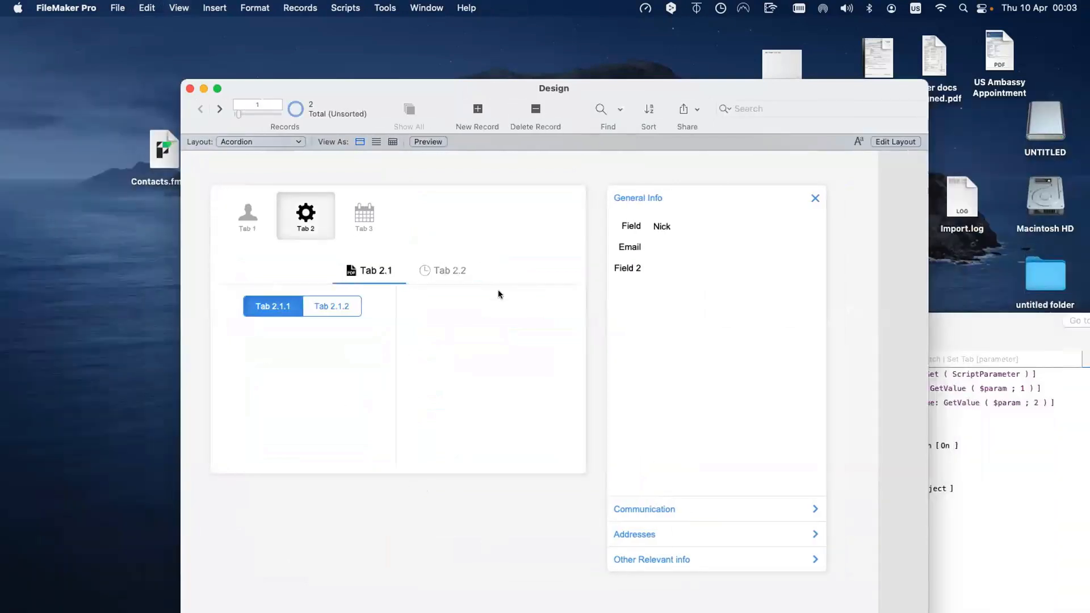
pyautogui.click(690, 507)
pyautogui.click(683, 533)
pyautogui.click(683, 558)
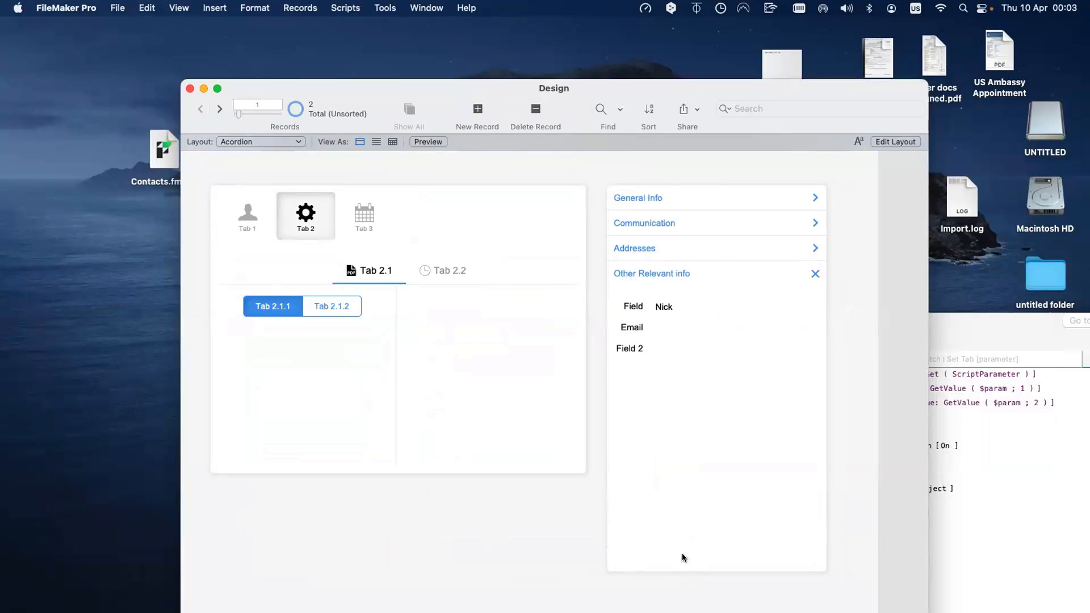
pyautogui.press('super+l')
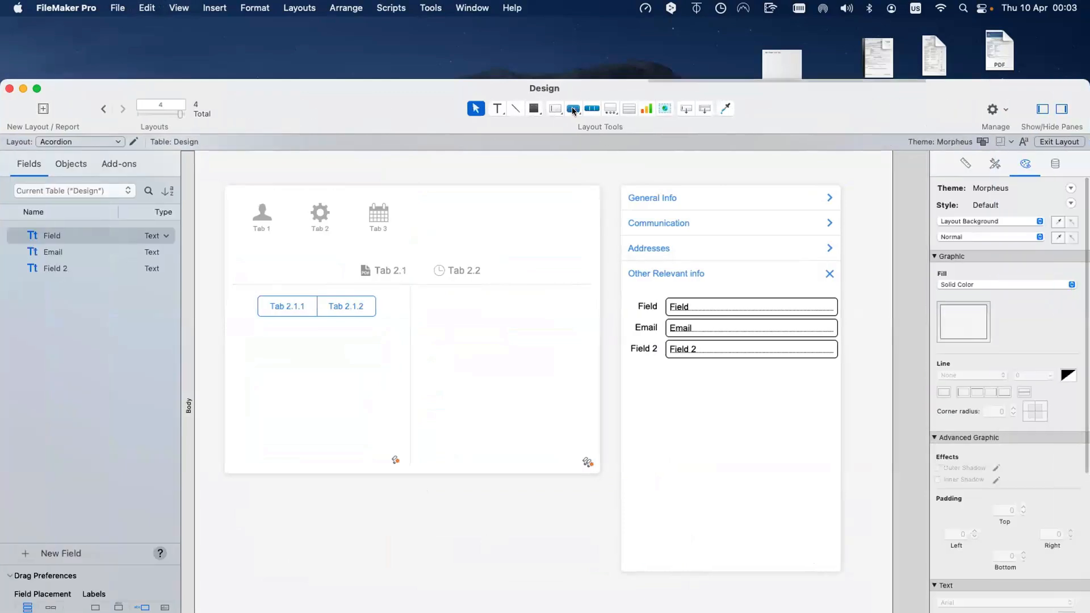
pyautogui.click(612, 109)
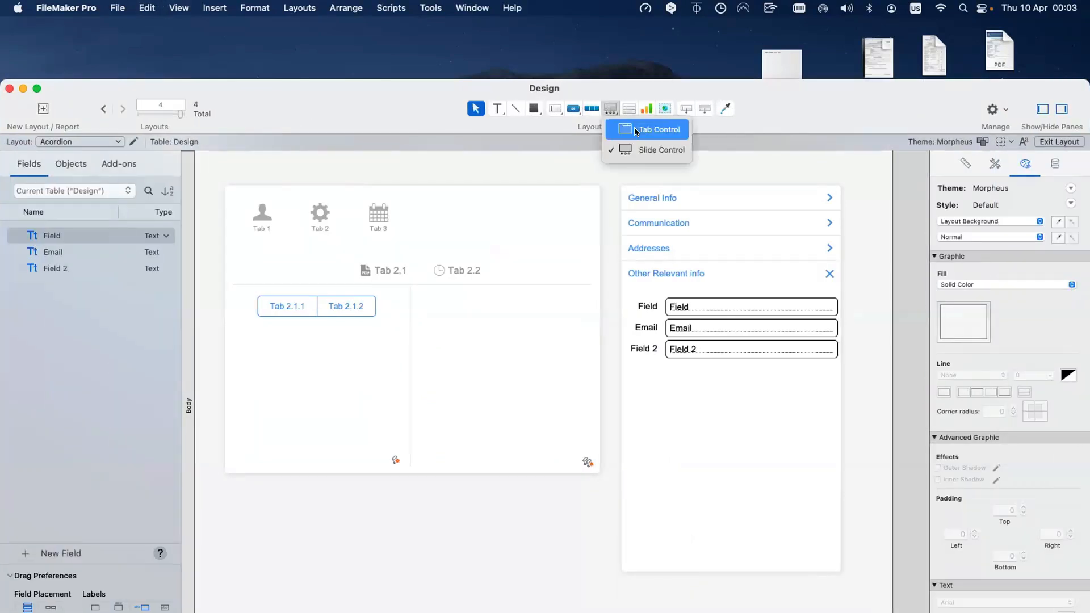
pyautogui.click(574, 110)
pyautogui.click(574, 112)
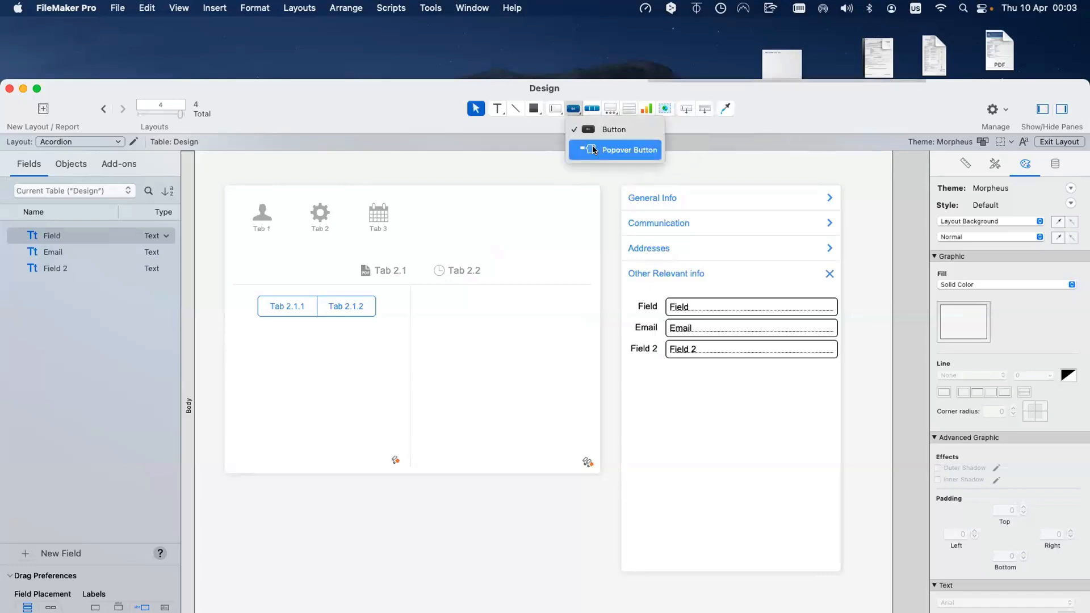
pyautogui.click(515, 168)
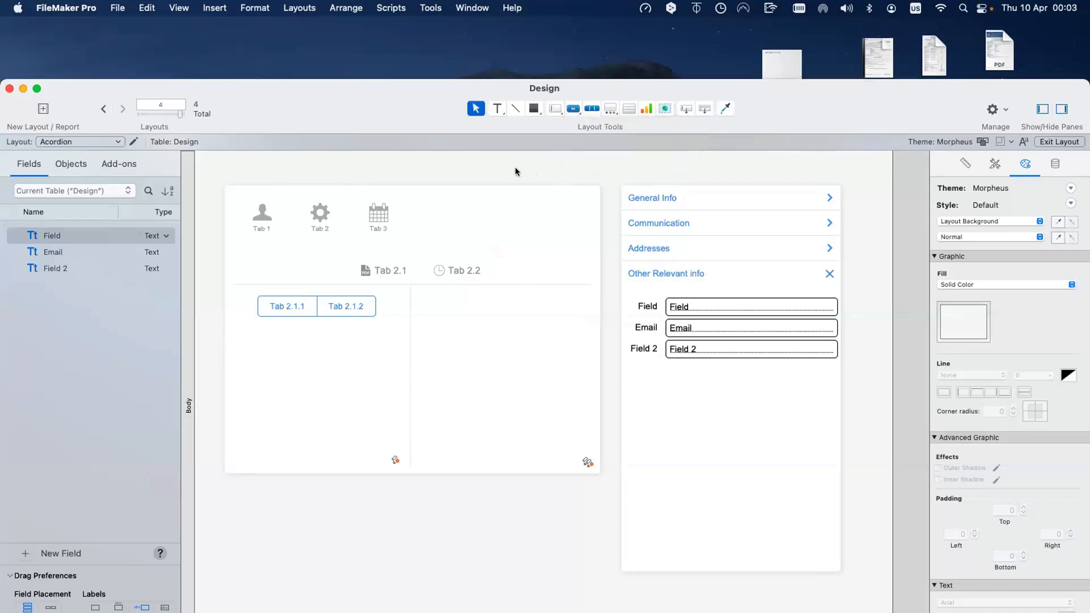
# Check in Browse mode that Tab 2 and the accordion's Addresses and Other Relevant info sections open independently of each other
pyautogui.press('super+b')
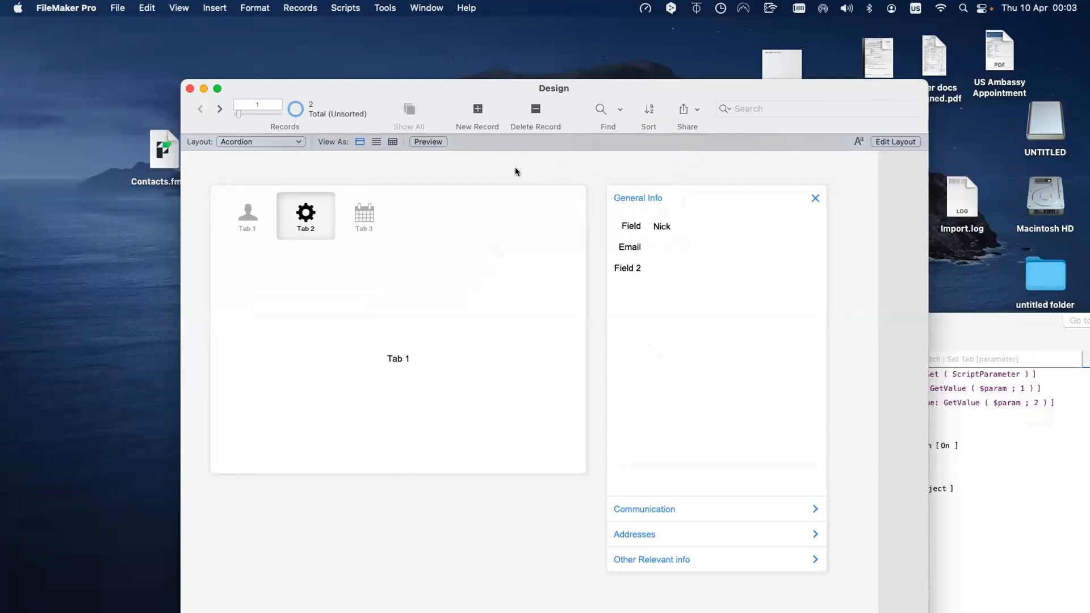
pyautogui.click(305, 220)
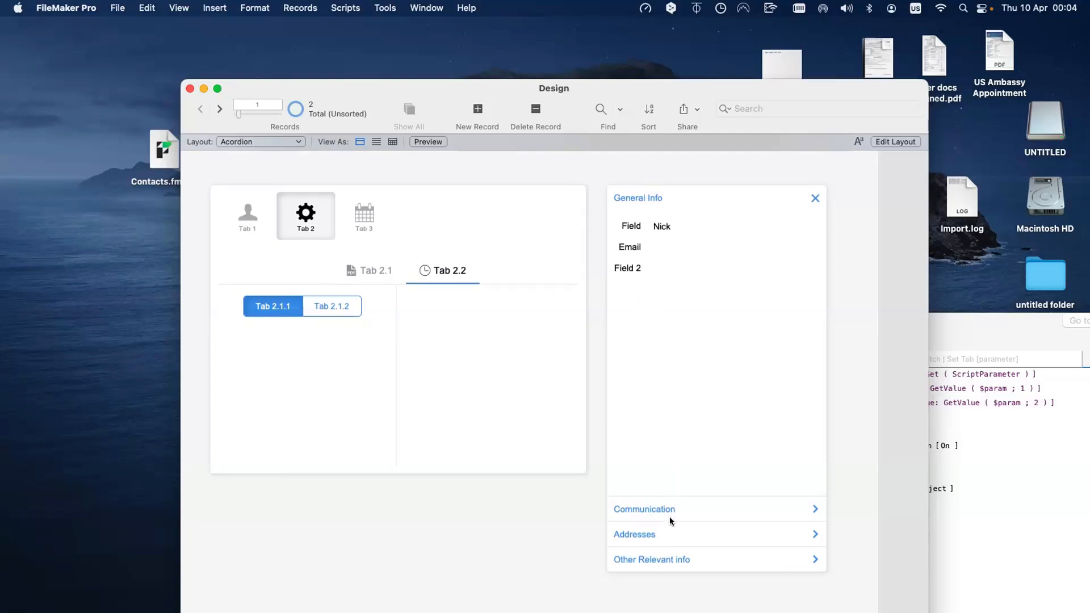
pyautogui.click(670, 536)
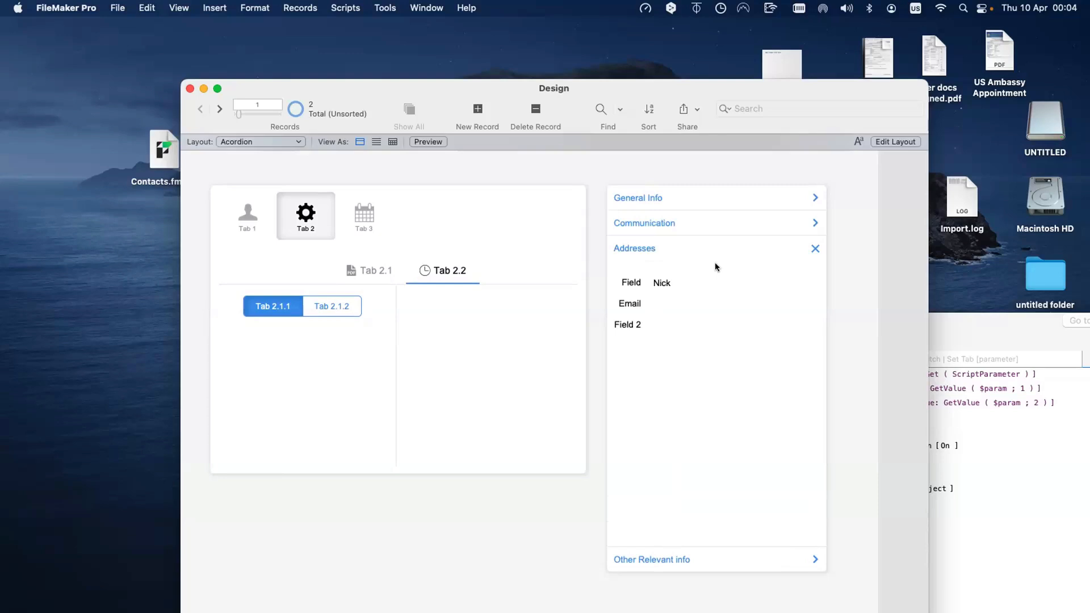
pyautogui.click(683, 561)
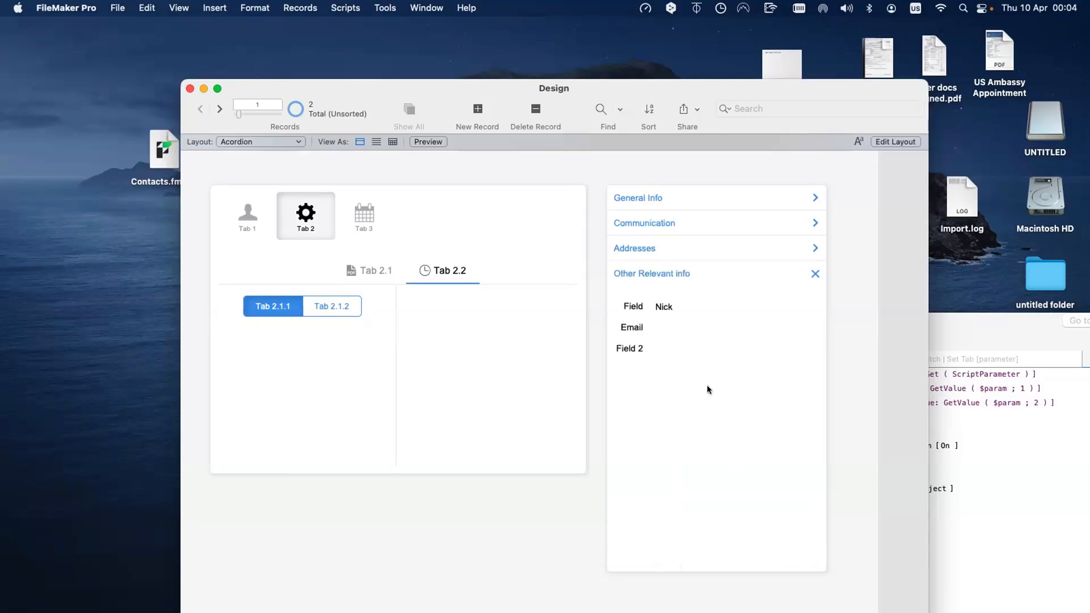
# Test opening the accordion's Addresses and General Info sections in Browse mode and collapsing the open section again
pyautogui.click(659, 252)
pyautogui.click(665, 198)
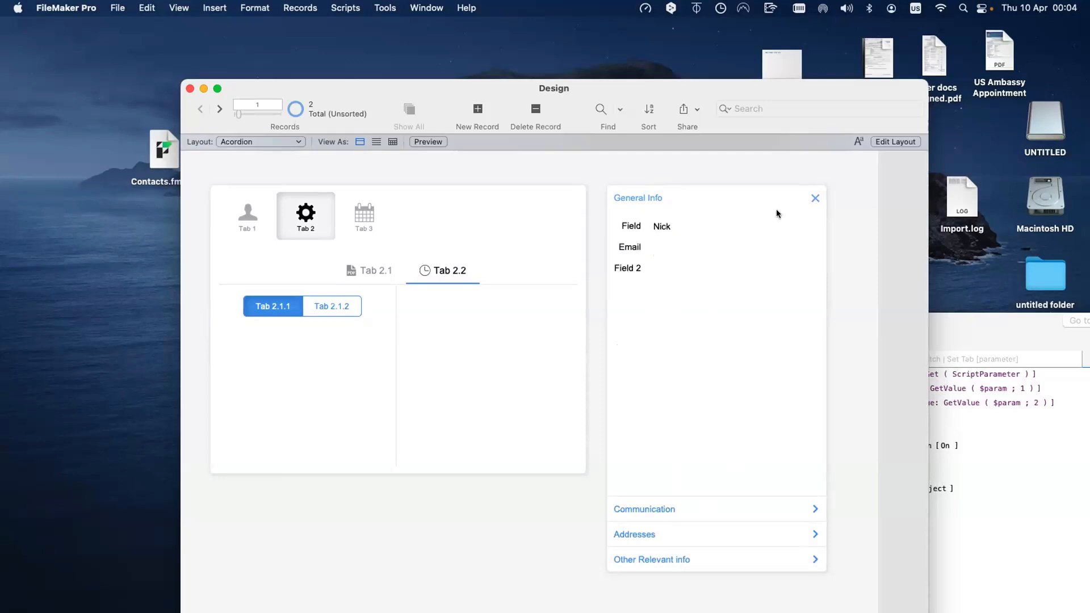
pyautogui.click(816, 199)
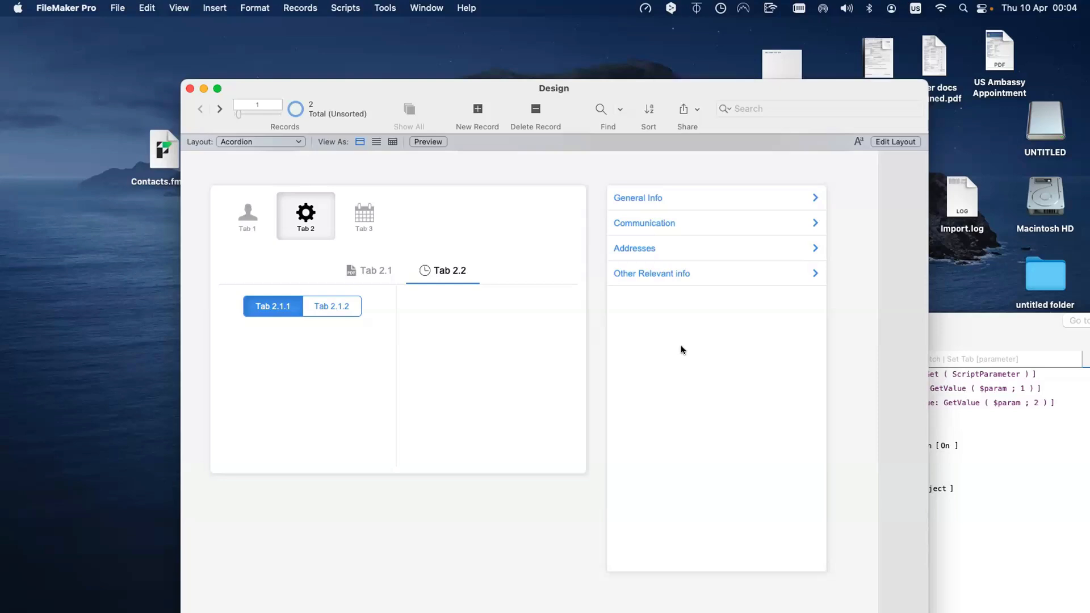
pyautogui.click(670, 193)
pyautogui.click(670, 194)
# In Layout mode, advance the accordion's slide control to its first slide and show its navigation dots
pyautogui.press('super+l')
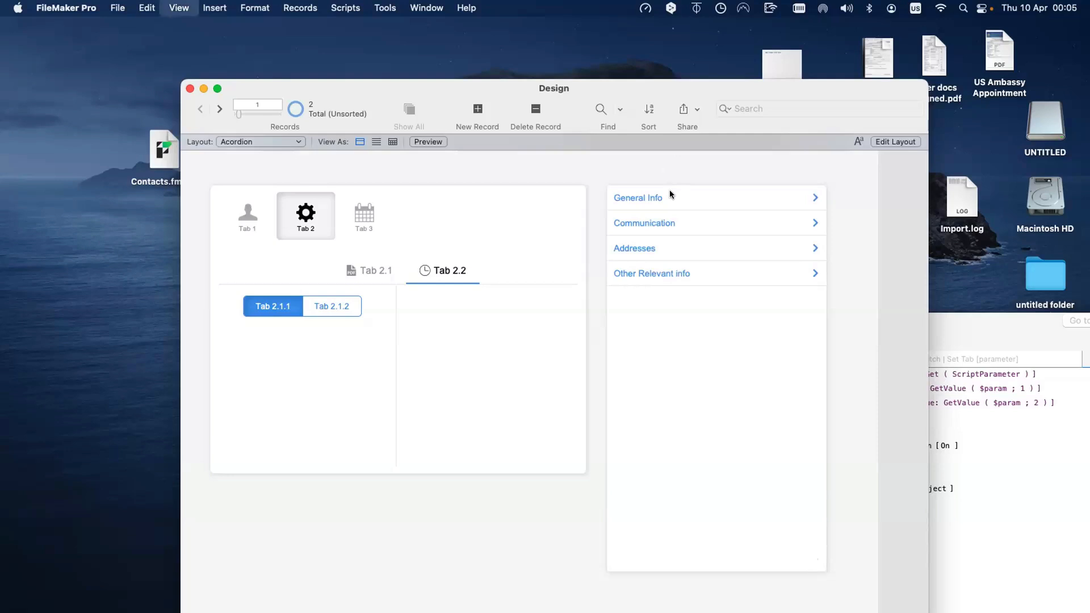
pyautogui.doubleClick(727, 345)
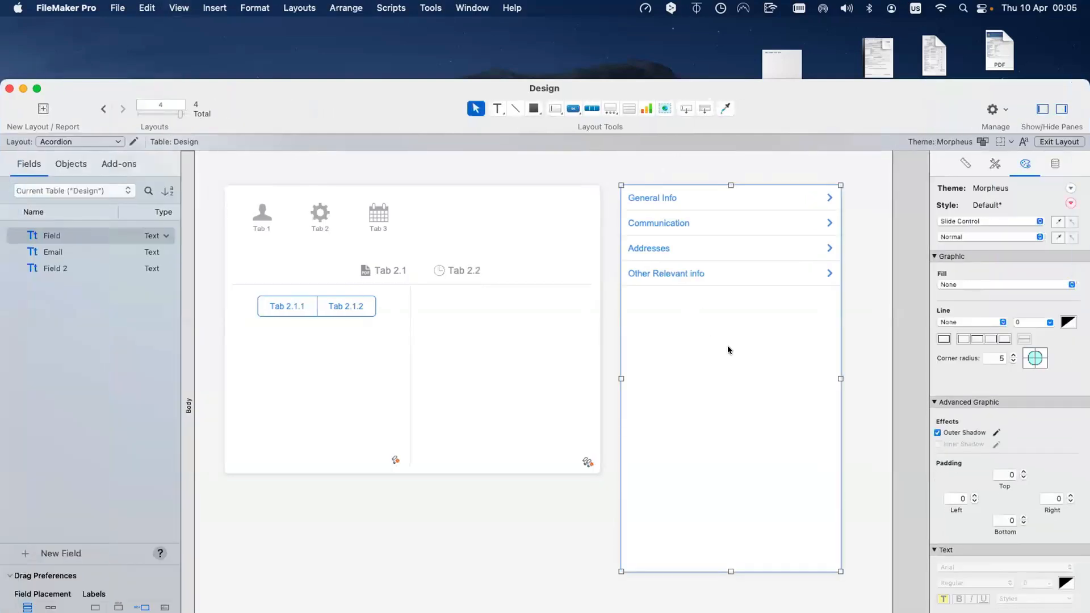
pyautogui.moveTo(741, 113); pyautogui.dragTo(500, 111)
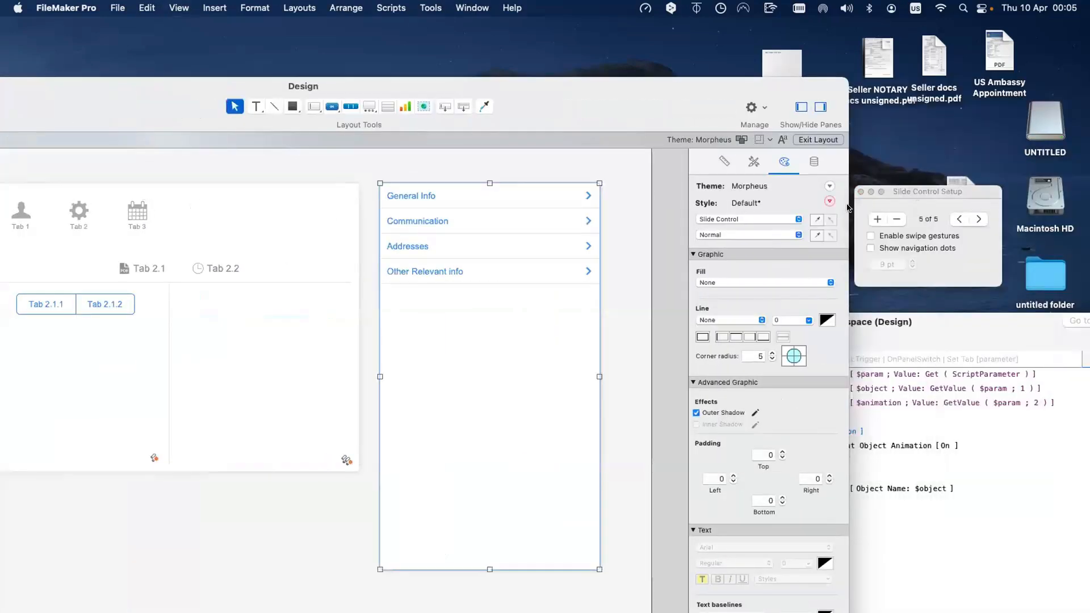
pyautogui.moveTo(915, 192); pyautogui.dragTo(540, 243)
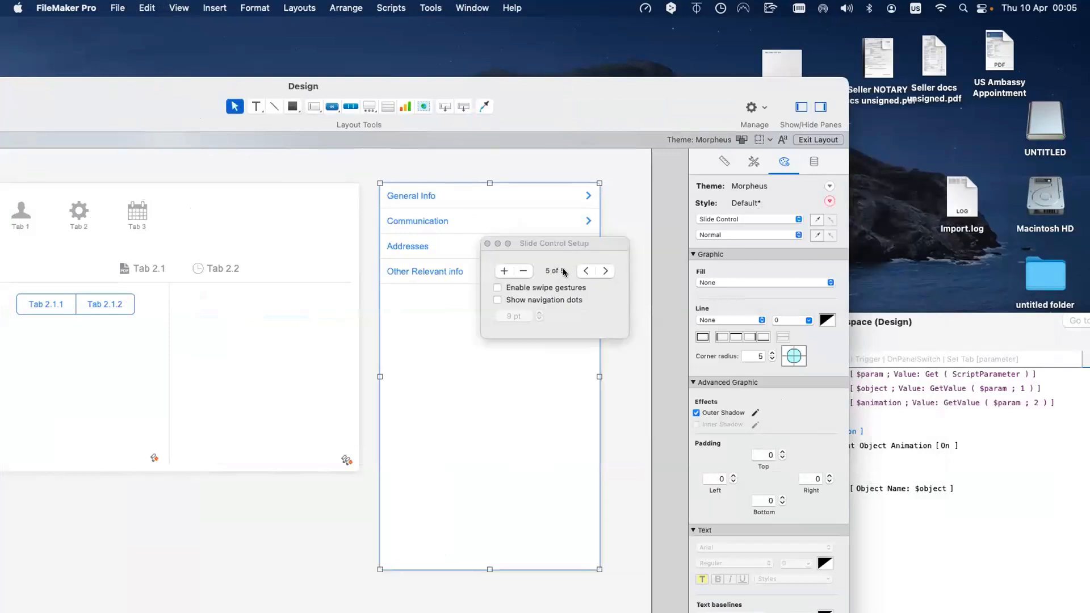
pyautogui.click(603, 271)
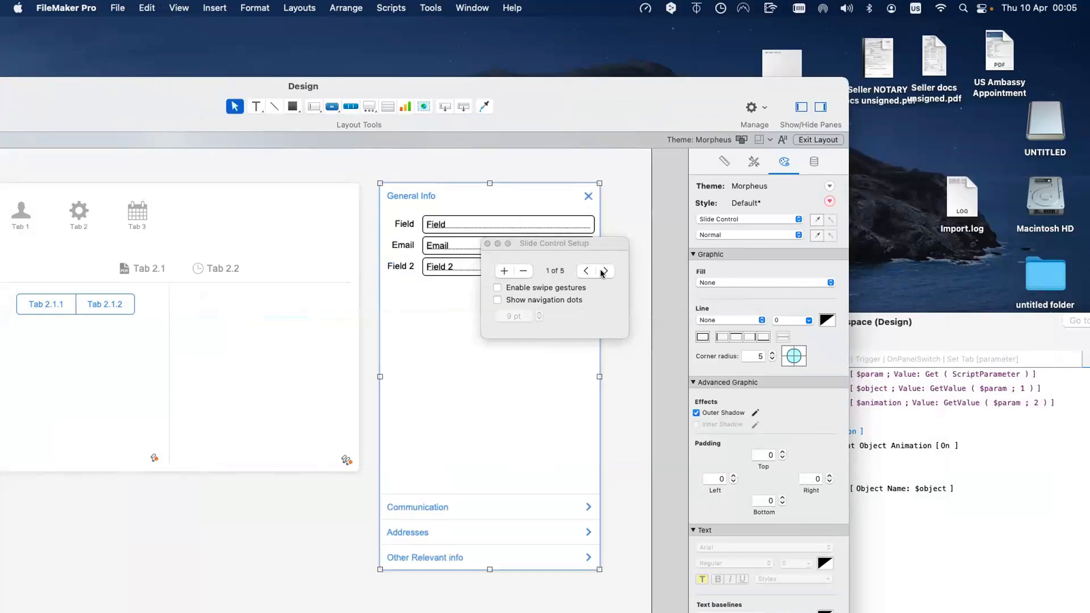
pyautogui.click(569, 300)
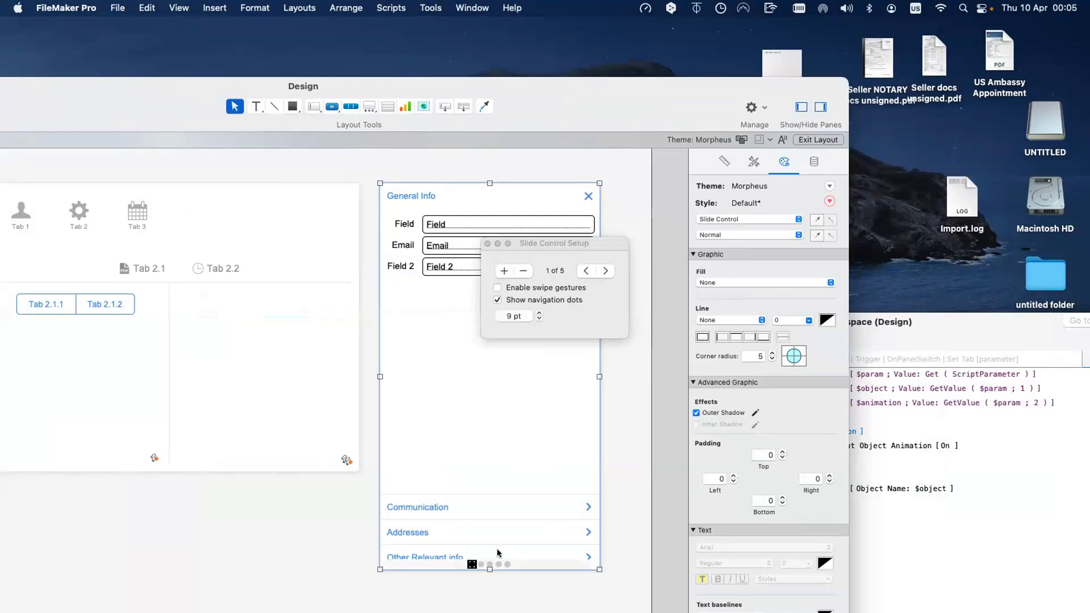
# Try moving the accordion's fully collapsed fifth slide to the first position, and undo the move
pyautogui.click(507, 565)
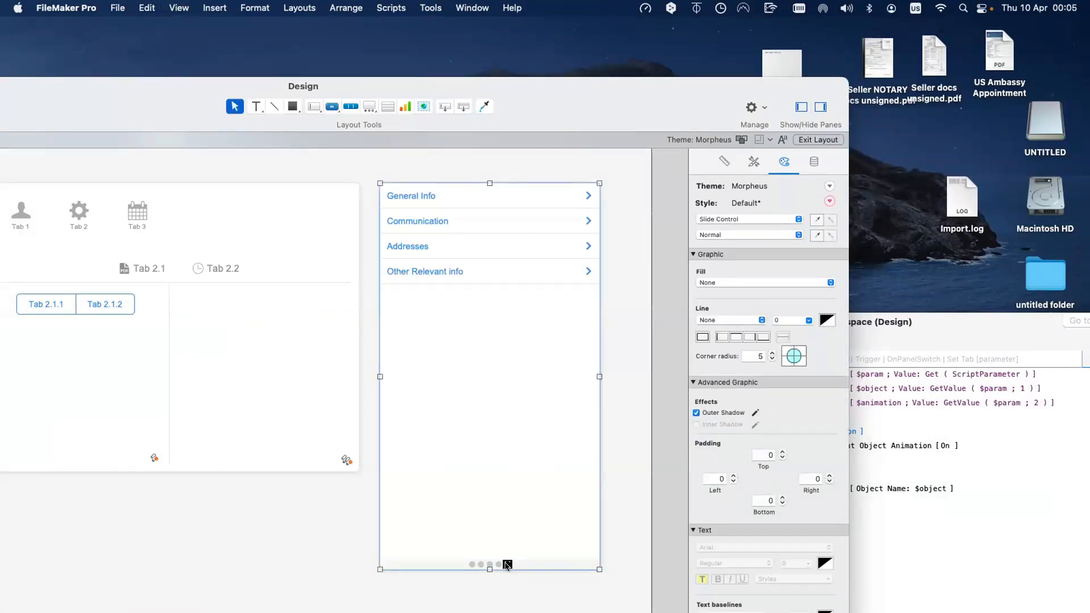
pyautogui.click(499, 565)
pyautogui.click(472, 565)
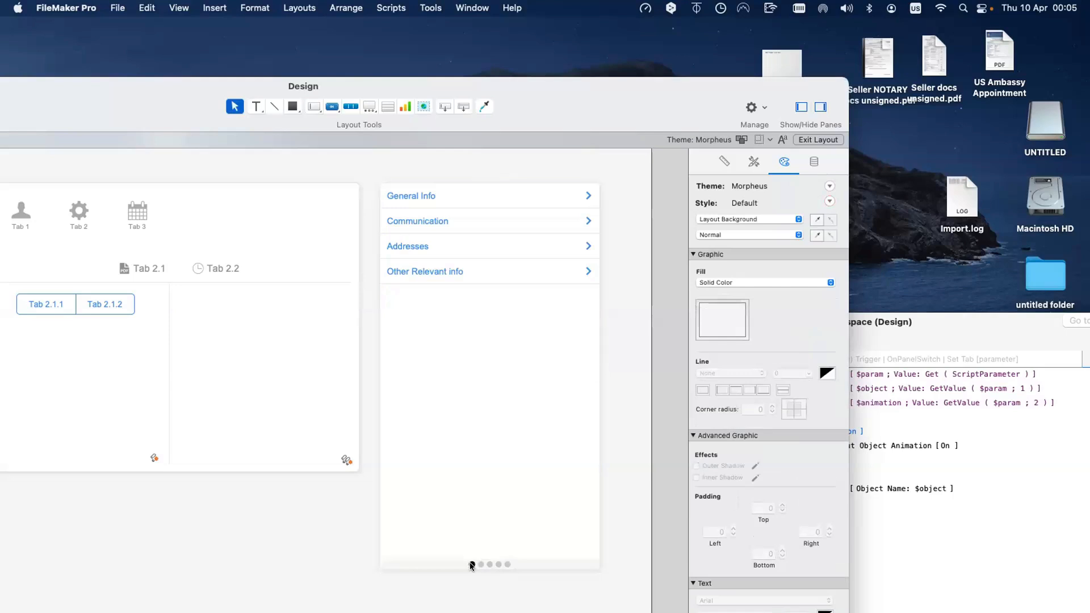
pyautogui.press('super+z')
# Move the accordion's fully collapsed slide from the last position to the first by its navigation dot
pyautogui.click(513, 532)
pyautogui.click(506, 563)
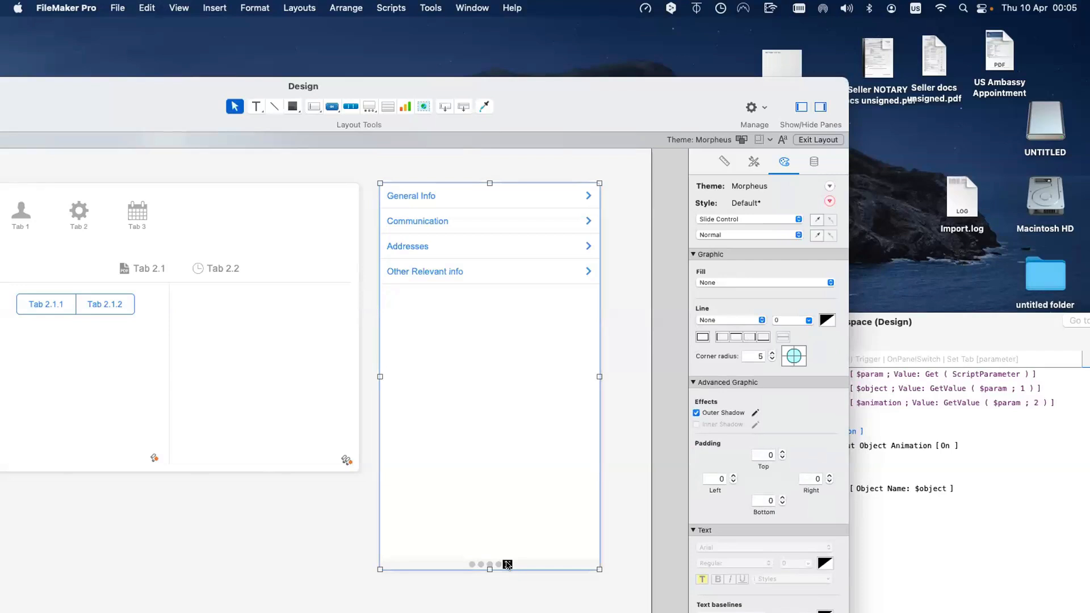
pyautogui.click(489, 564)
pyautogui.click(471, 564)
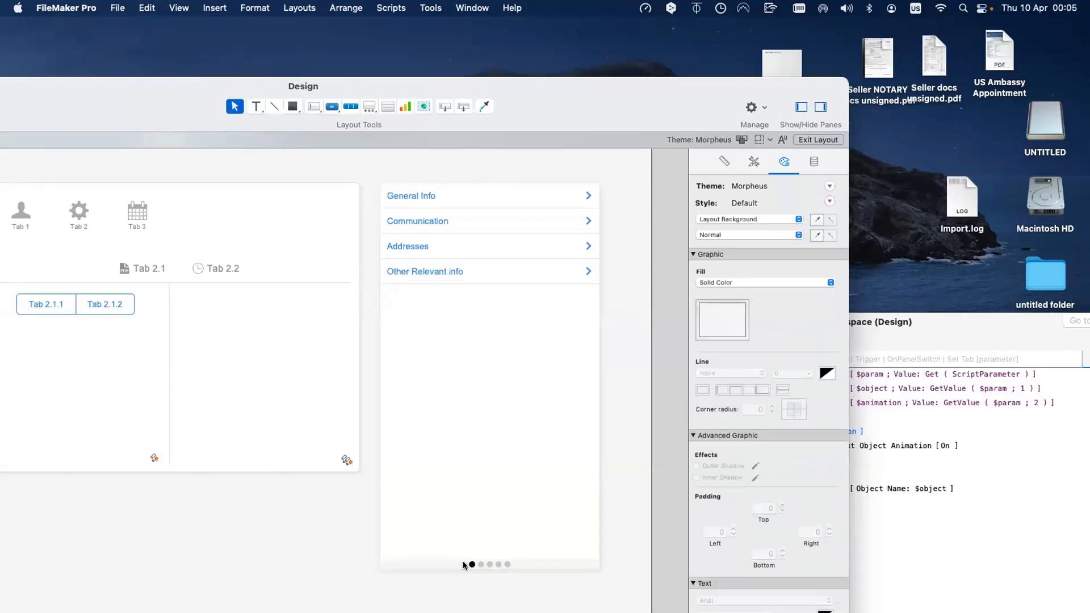
# Hide the accordion's navigation dots and return to Browse mode, with the window fully in view
pyautogui.doubleClick(430, 558)
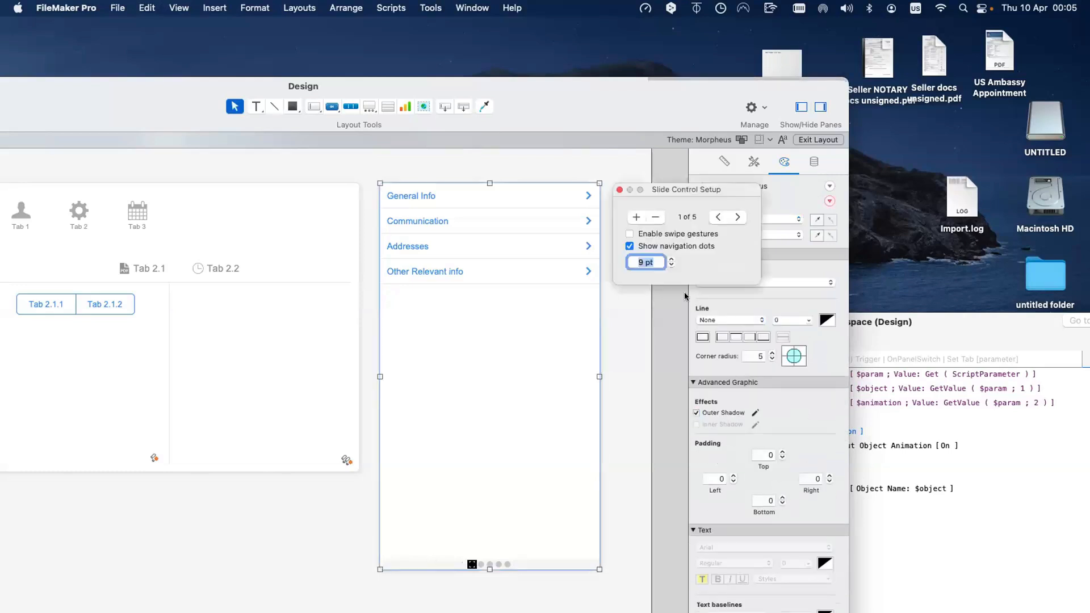
pyautogui.click(672, 249)
pyautogui.press('super+b')
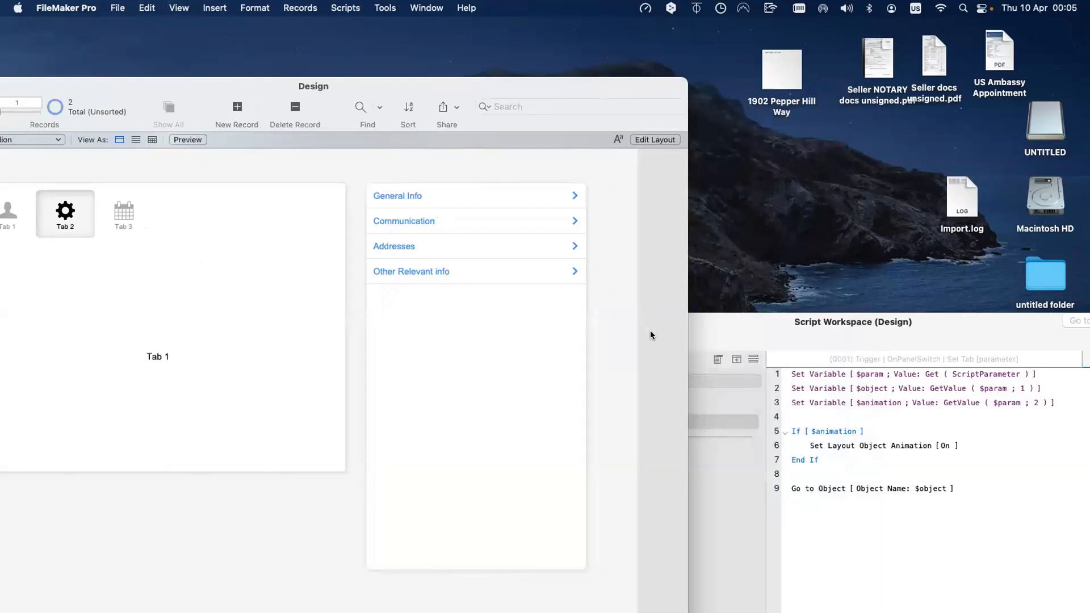
pyautogui.moveTo(421, 88); pyautogui.dragTo(420, 87)
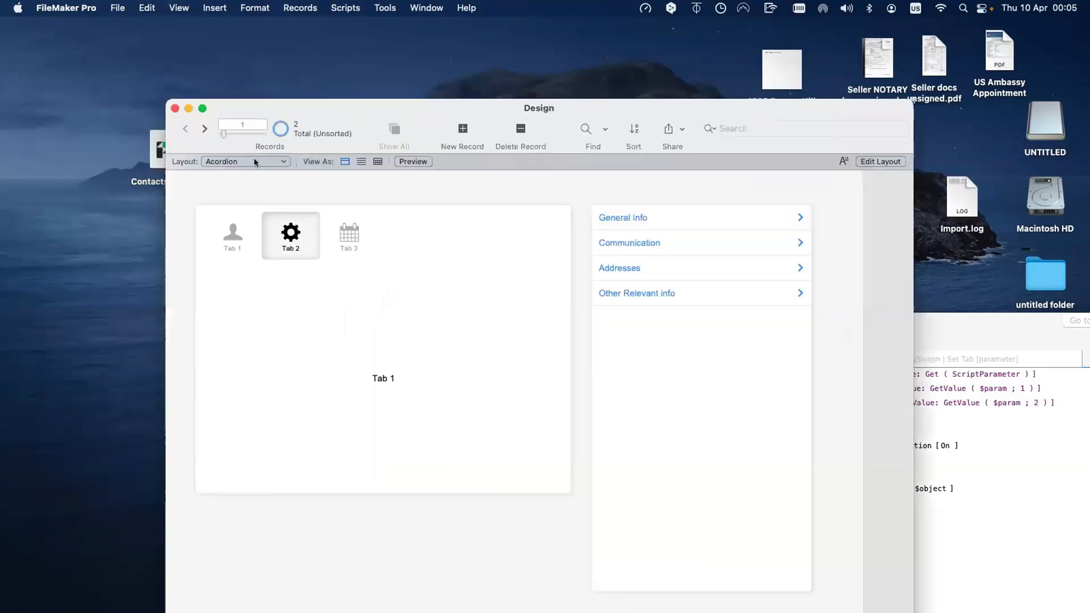
# Check the accordion's default slide by opening Other Relevant info and switching between the Tab Slide Control and Acordion layouts
pyautogui.click(254, 161)
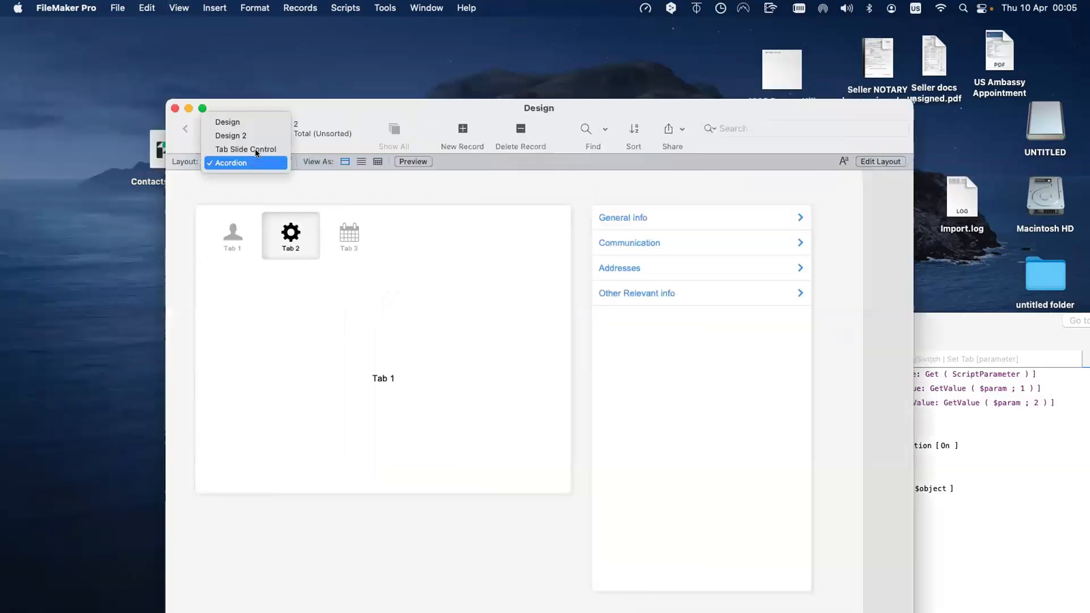
pyautogui.click(254, 148)
pyautogui.click(255, 162)
pyautogui.click(254, 175)
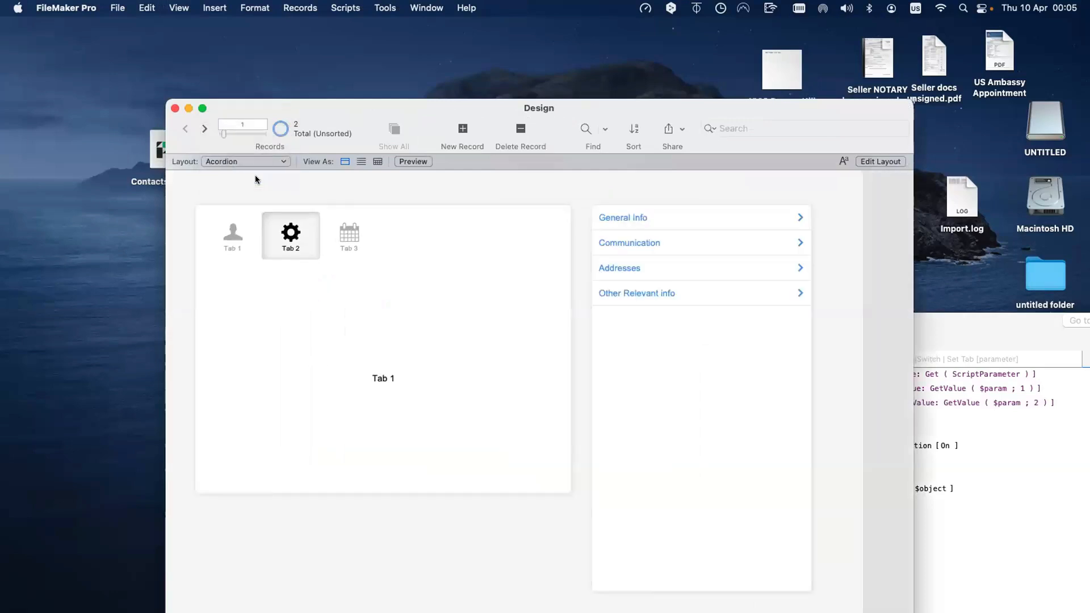
pyautogui.click(714, 302)
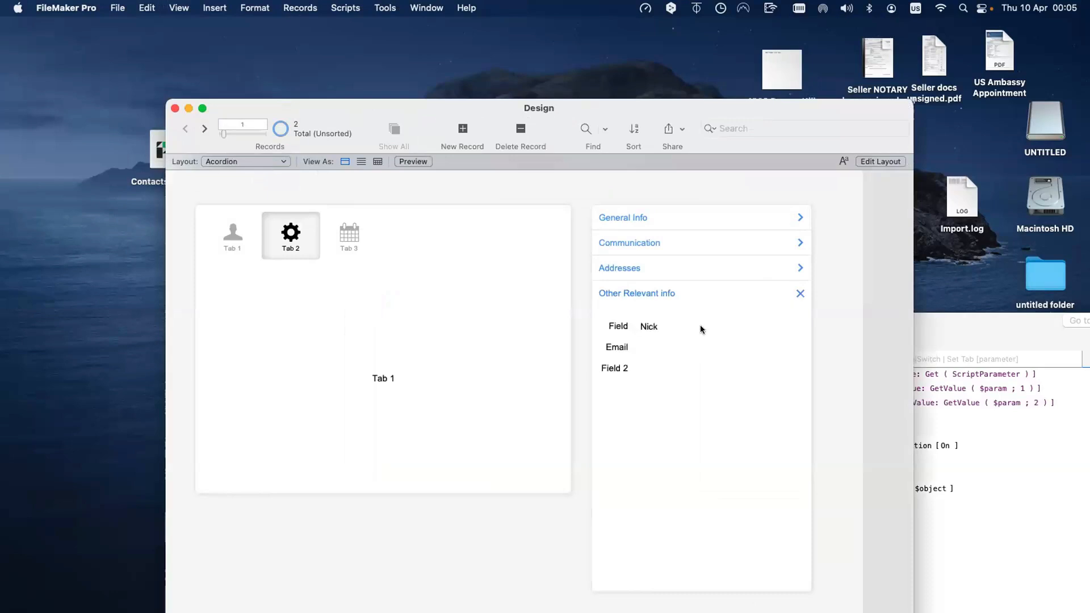
pyautogui.click(248, 162)
pyautogui.click(251, 149)
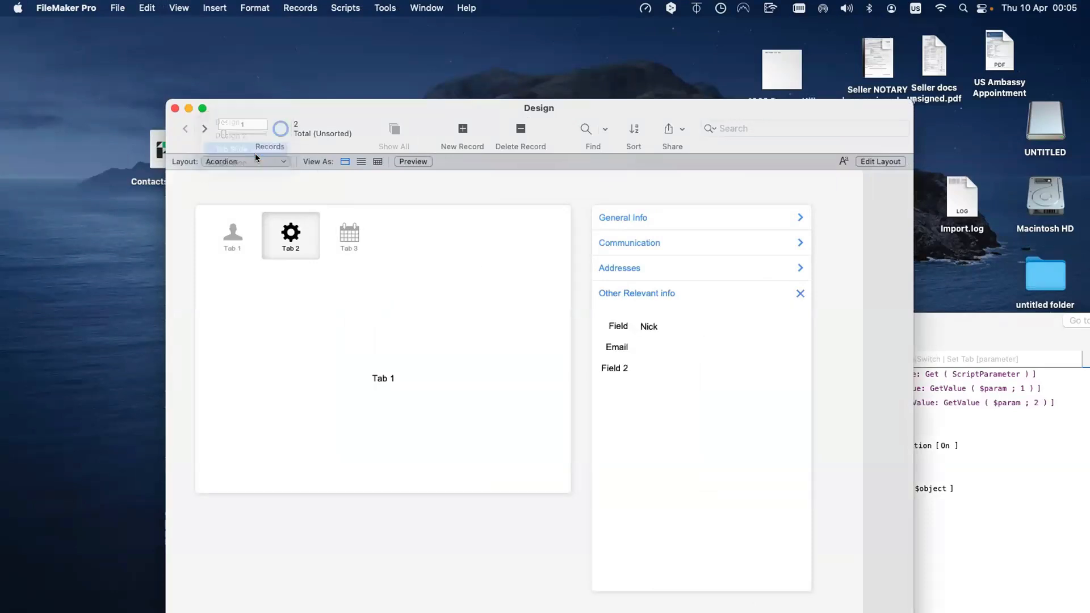
pyautogui.click(250, 161)
pyautogui.click(255, 175)
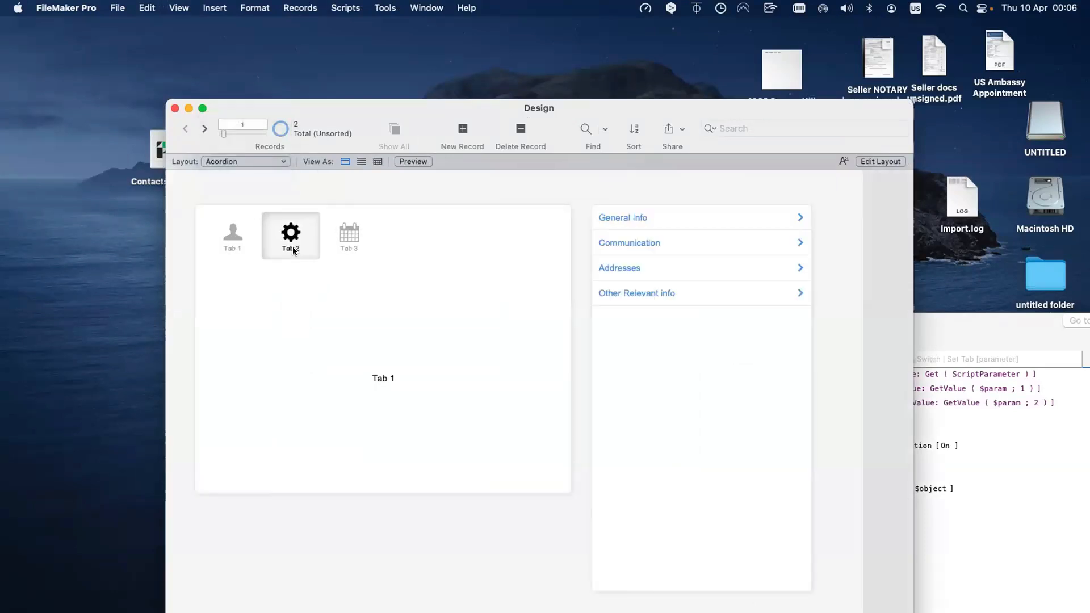
# Show the accordion's navigation dots again in Layout mode
pyautogui.press('super+l')
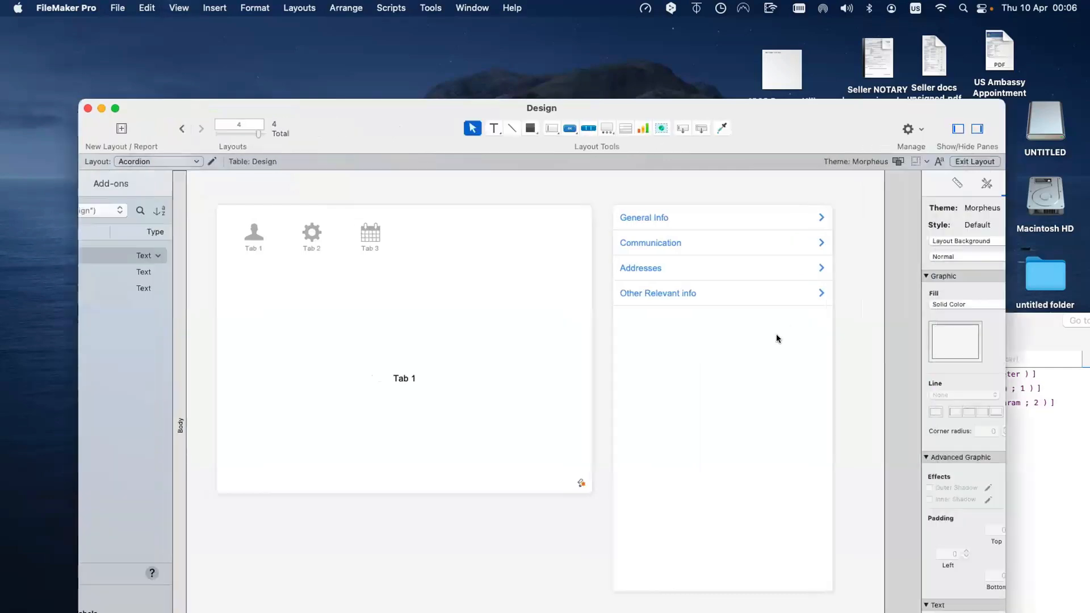
pyautogui.doubleClick(776, 335)
pyautogui.click(907, 268)
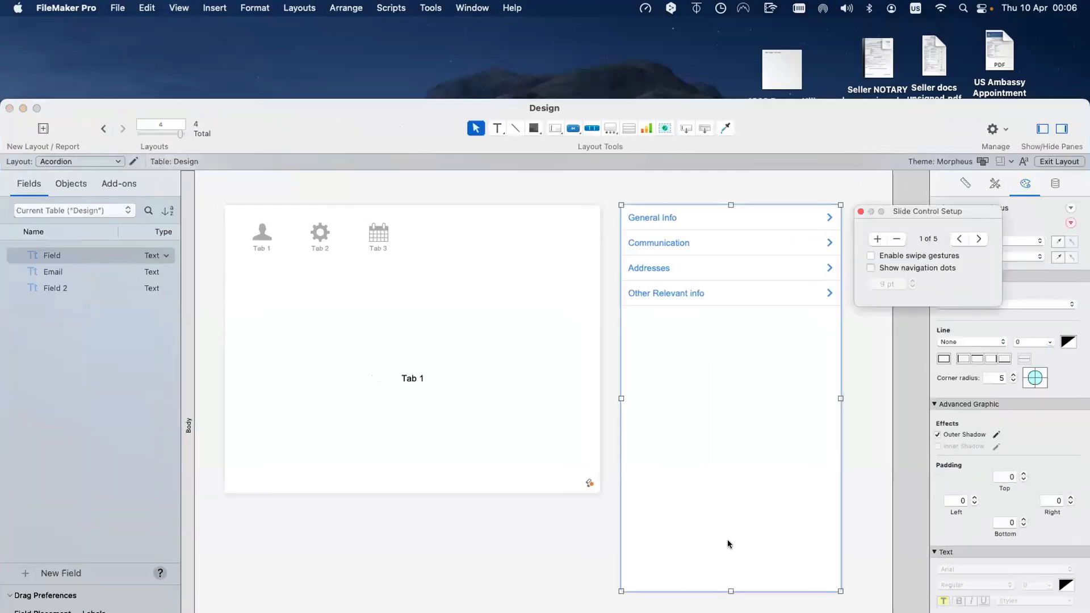
# Move the accordion's Addresses slide to the first position and return to Browse mode
pyautogui.click(723, 587)
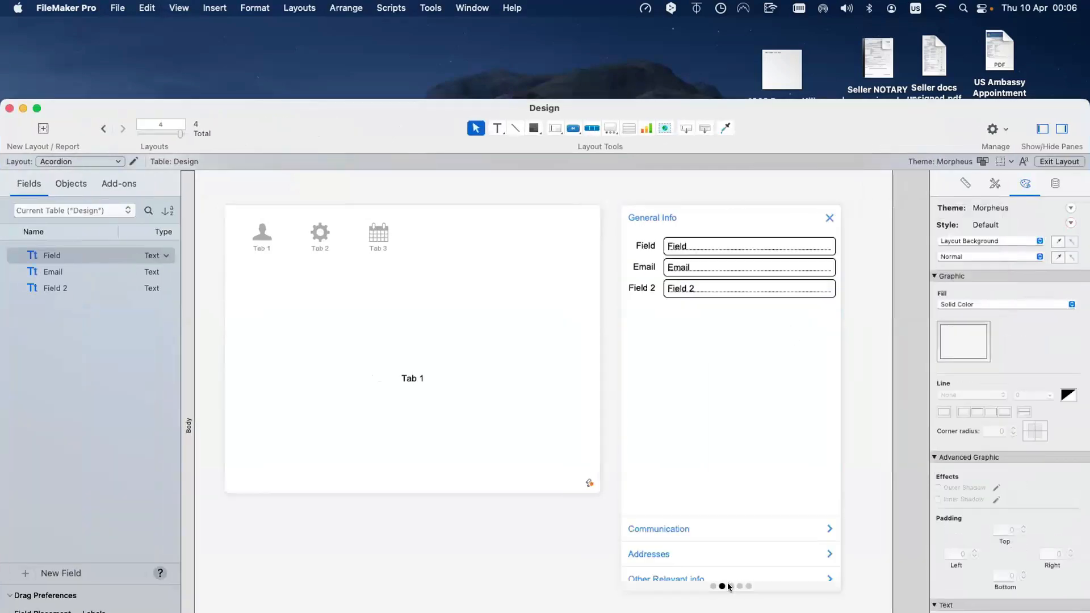
pyautogui.click(730, 586)
pyautogui.click(739, 586)
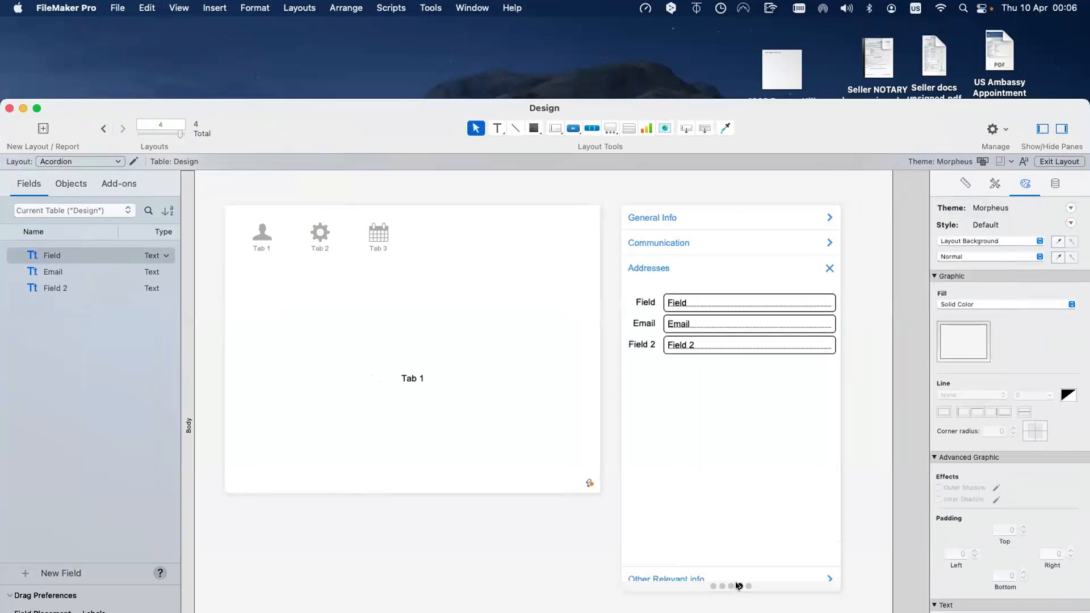
pyautogui.click(738, 586)
pyautogui.click(722, 586)
pyautogui.click(713, 586)
pyautogui.press('super+b')
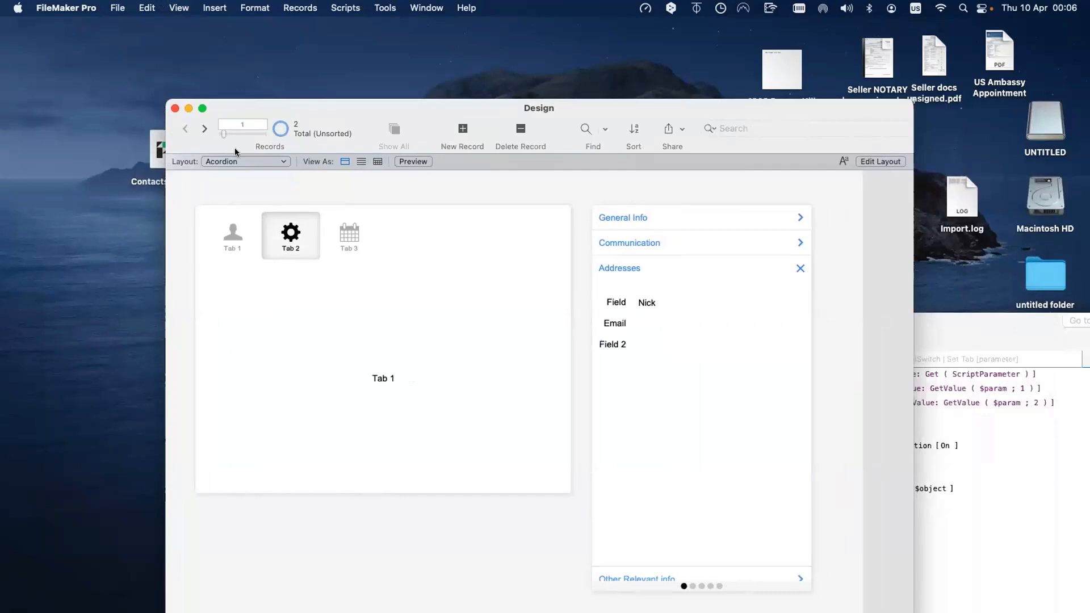
# Switch to the Tab Slide Control layout and back to Acordion to check which slide opens by default
pyautogui.click(235, 160)
pyautogui.click(236, 149)
pyautogui.click(243, 163)
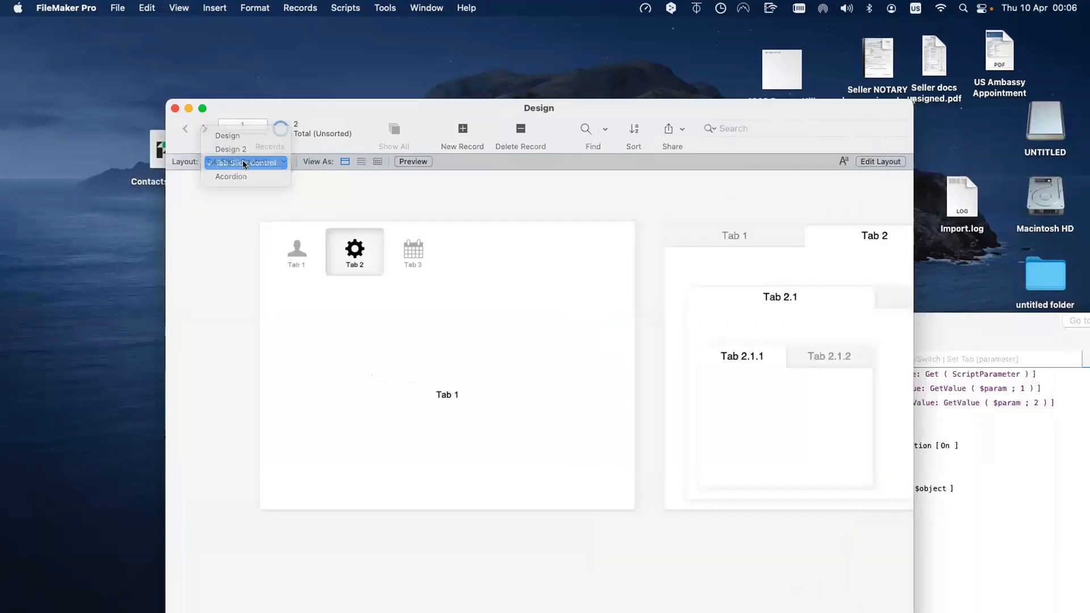
pyautogui.click(242, 172)
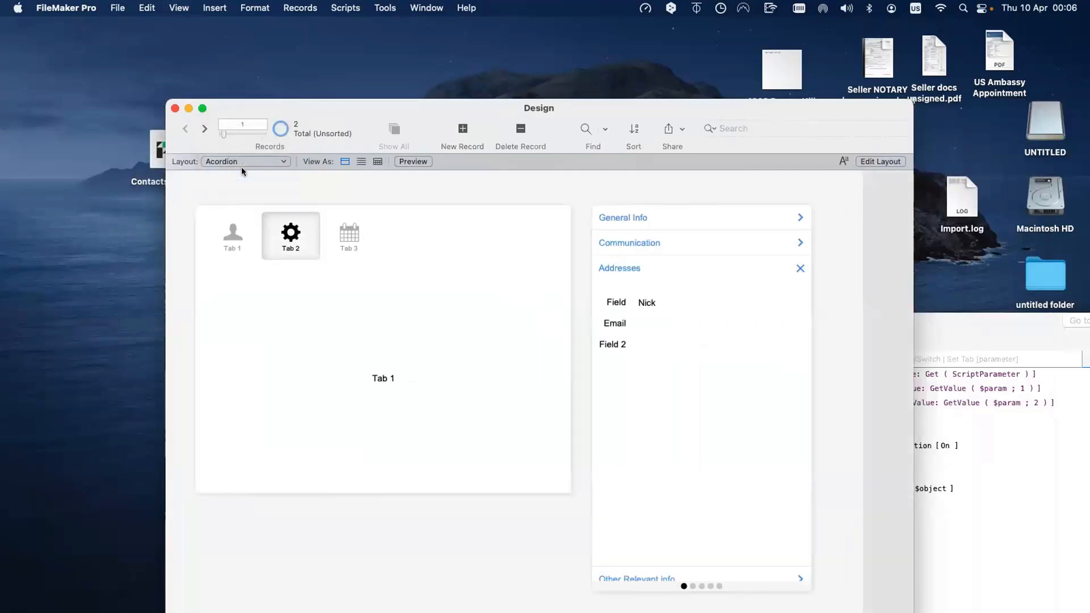
# In Layout mode, order the accordion's slides as General Info, Communication, Addresses, Other Relevant info and the fully collapsed slide last
pyautogui.press('super+l')
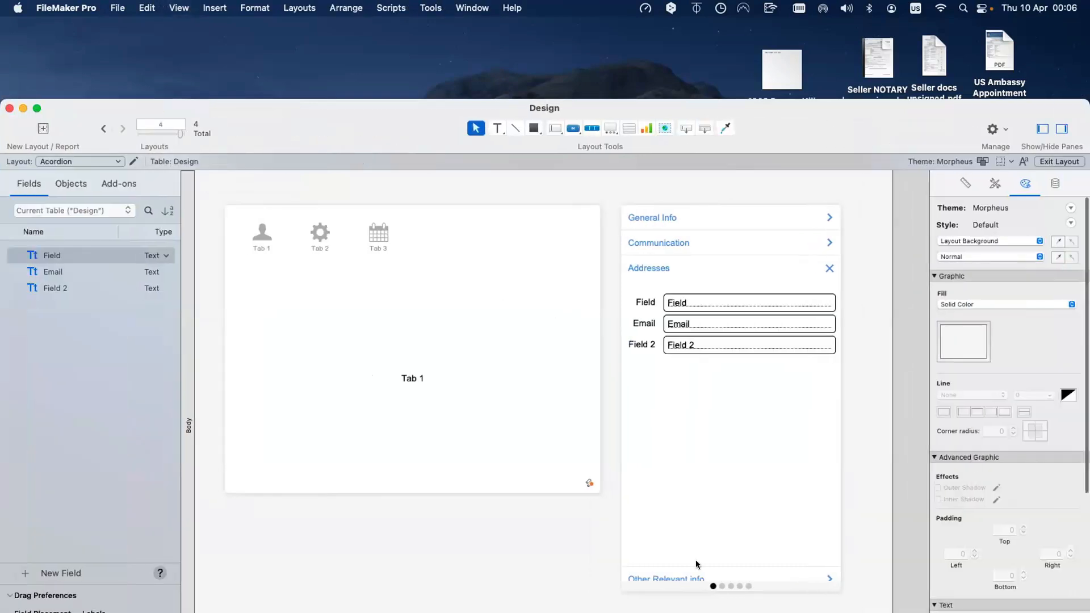
pyautogui.click(713, 586)
pyautogui.click(726, 587)
pyautogui.click(712, 586)
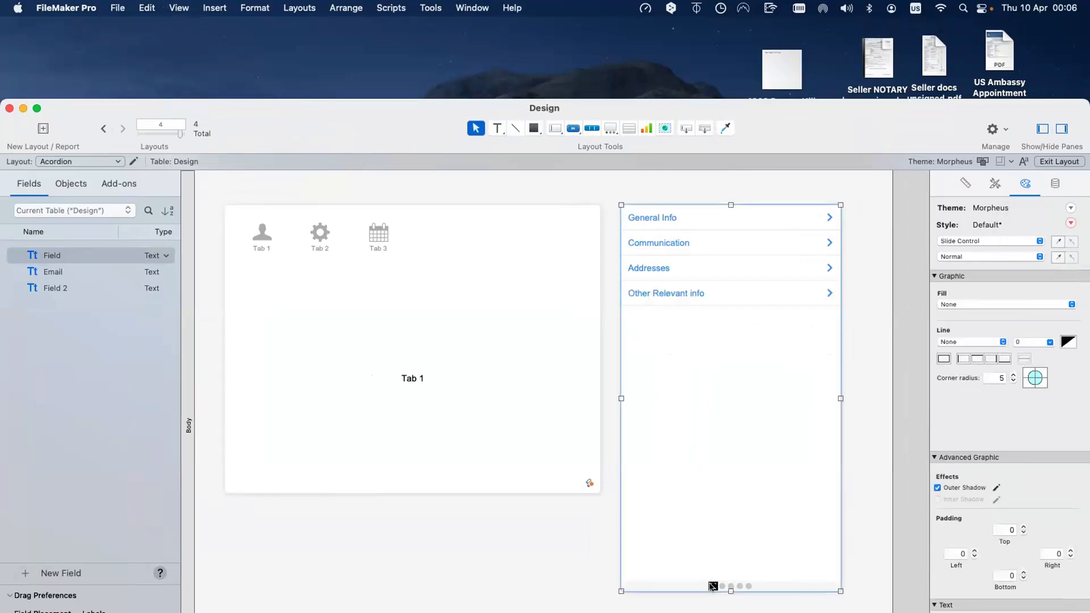
pyautogui.click(713, 586)
pyautogui.click(740, 586)
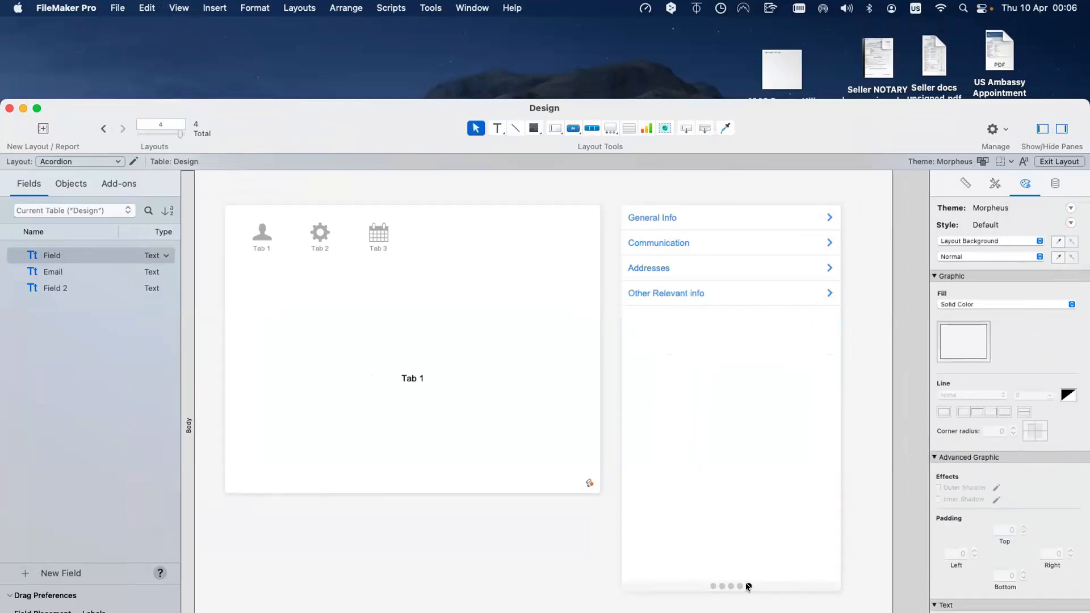
pyautogui.click(746, 587)
pyautogui.click(723, 586)
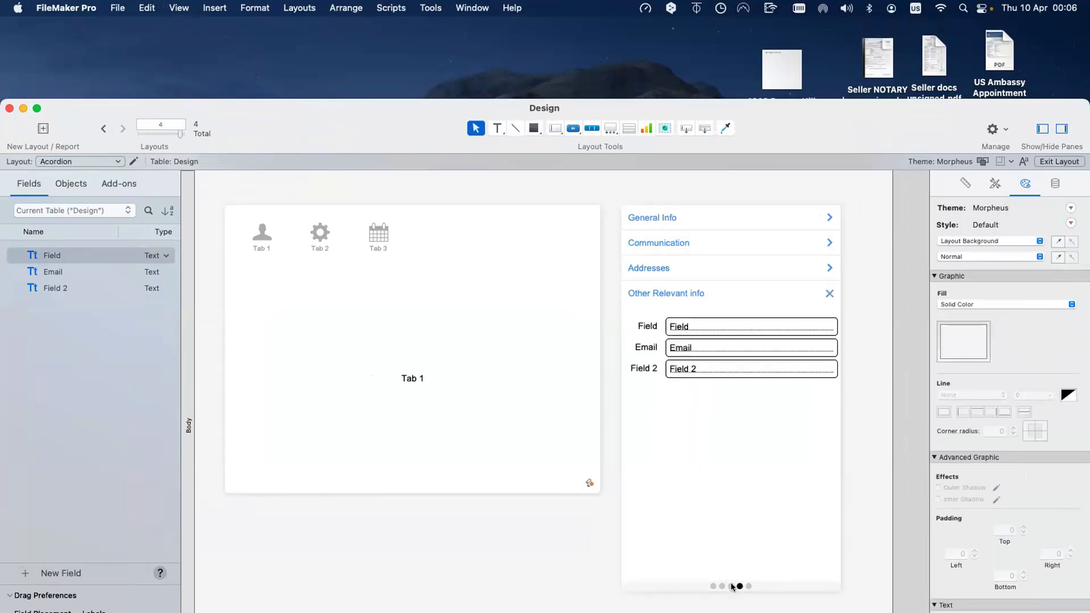
pyautogui.click(721, 587)
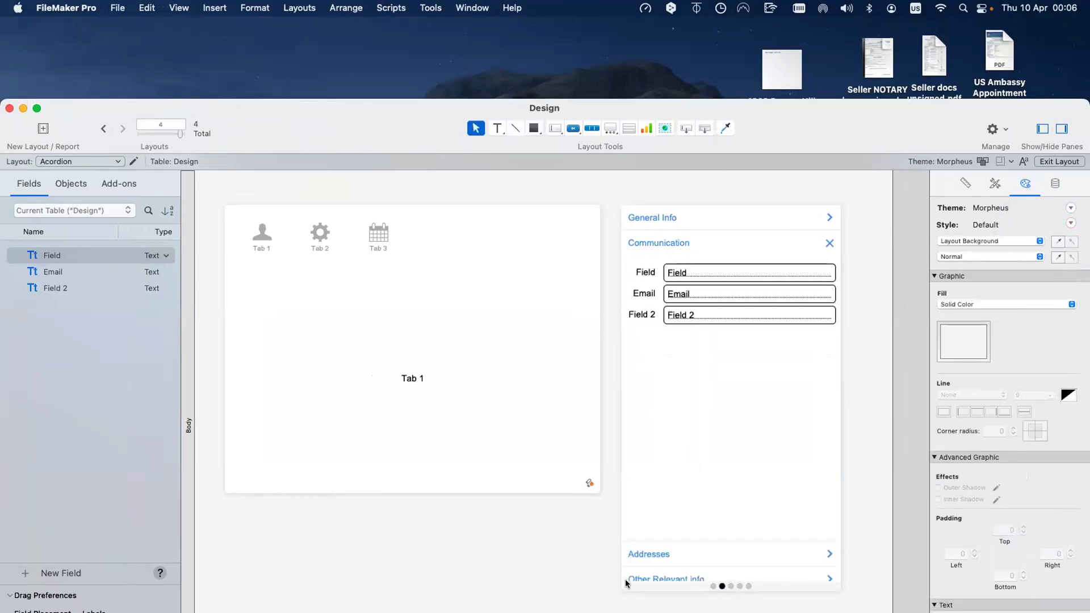
pyautogui.click(713, 586)
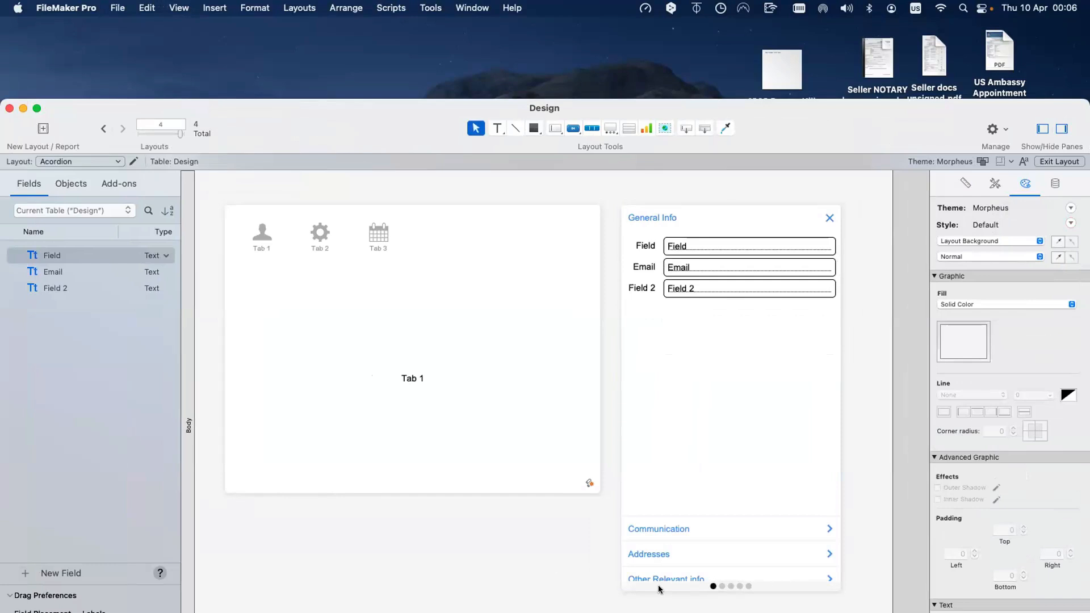
# Hide the navigation dots on the reordered accordion and switch to Browse mode
pyautogui.doubleClick(637, 325)
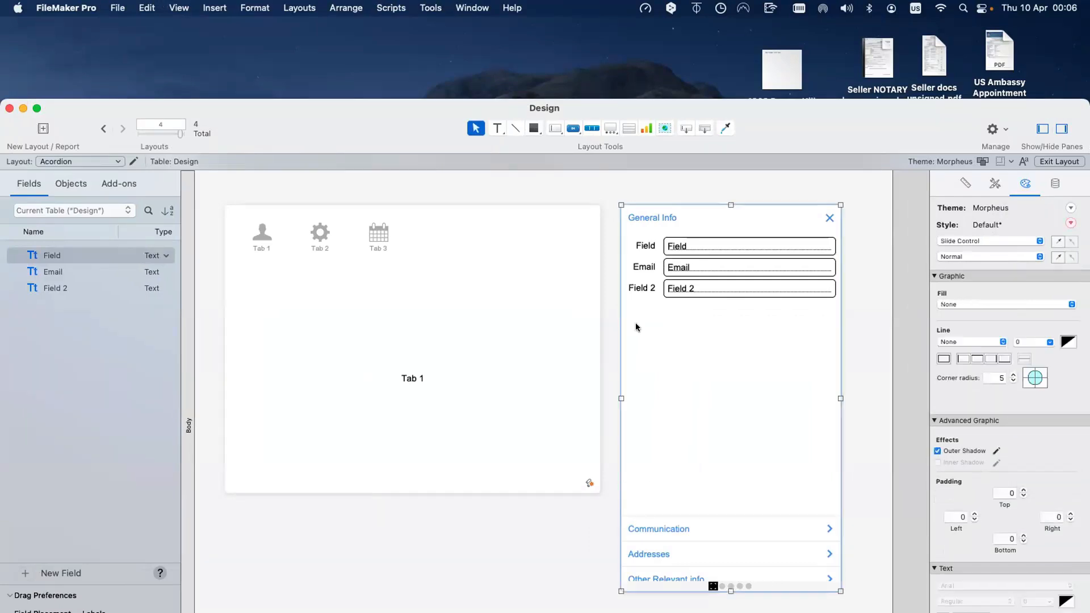
pyautogui.click(900, 267)
pyautogui.press('super+b')
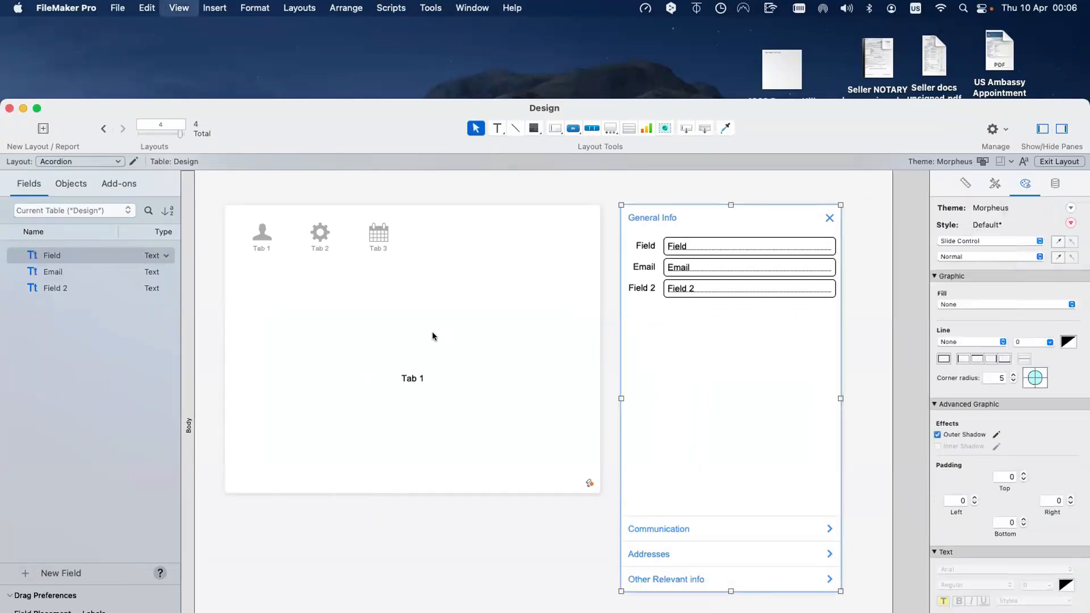
# Enter Browse mode and reselect the Acordion layout to check which accordion section opens by default
pyautogui.click(220, 150)
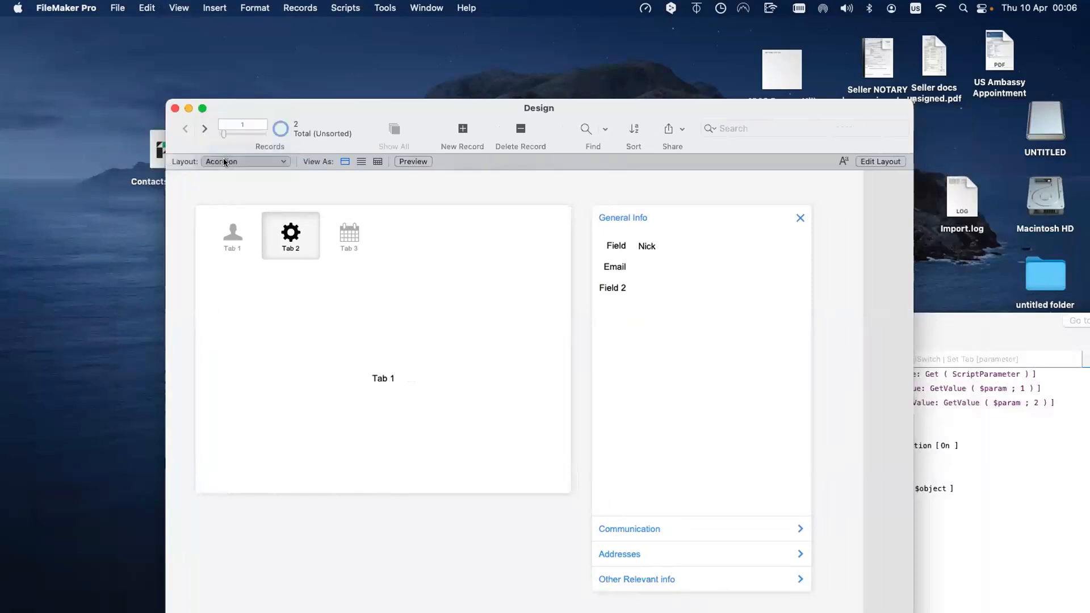
pyautogui.click(227, 162)
pyautogui.click(231, 175)
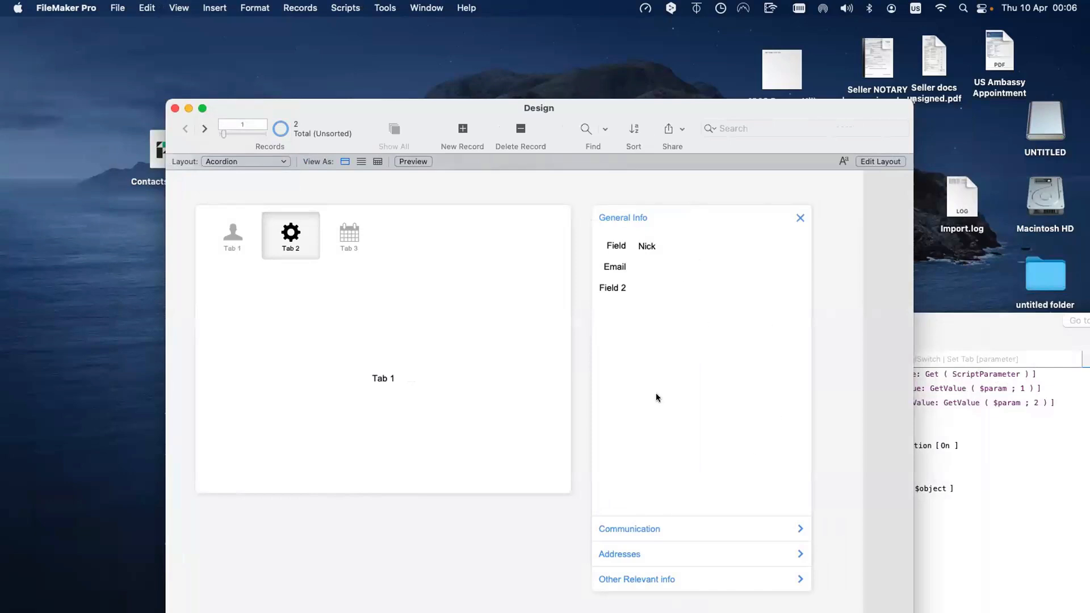
# Test the accordion by collapsing General Info, going through the sections below it, and reopening General Info
pyautogui.click(799, 218)
pyautogui.click(800, 242)
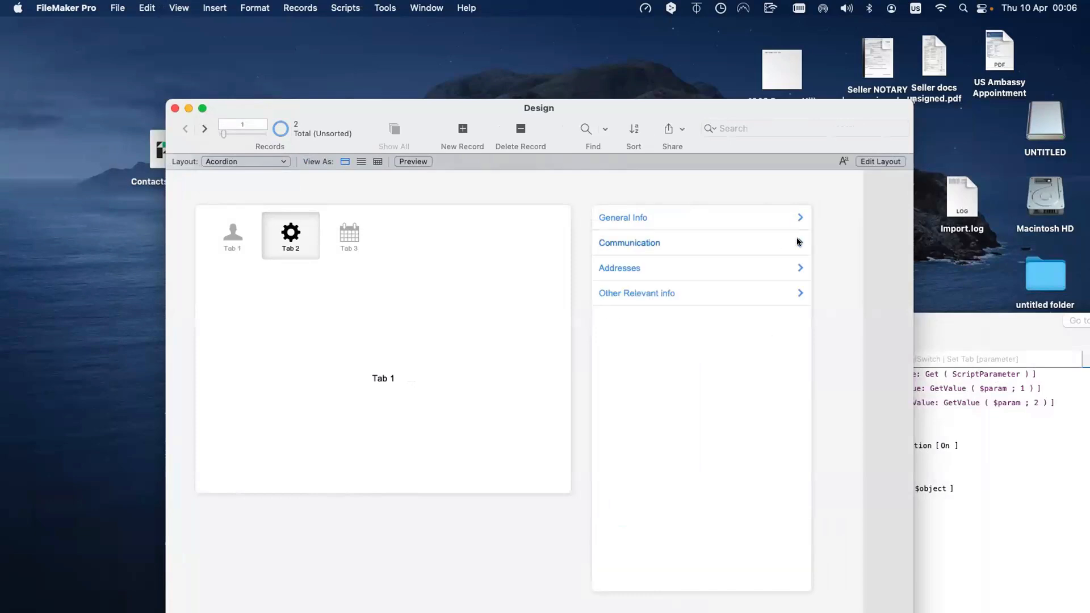
pyautogui.click(793, 254)
pyautogui.click(772, 269)
pyautogui.click(772, 270)
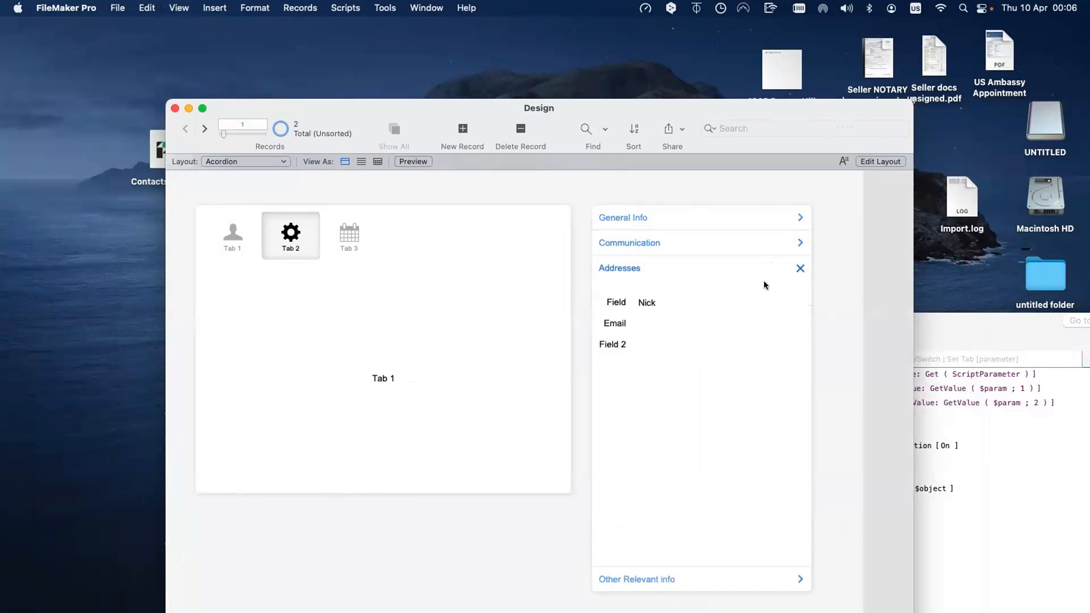
pyautogui.click(761, 291)
pyautogui.click(765, 266)
pyautogui.click(767, 240)
pyautogui.click(771, 217)
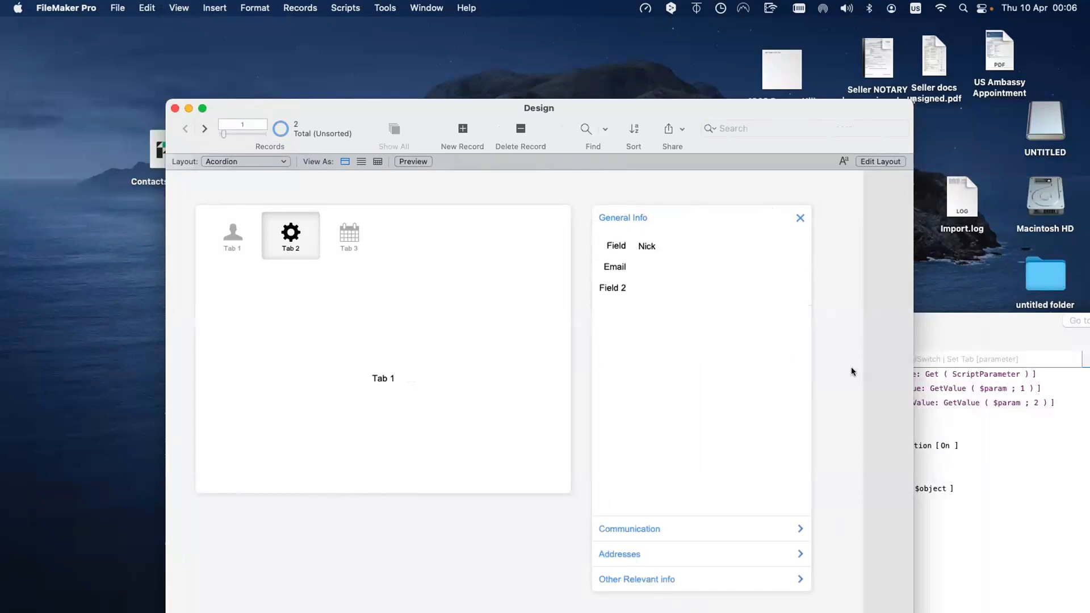
# Show Tab 2 in the icon-tabbed slide control and test collapsing and expanding the General Info section, leaving it collapsed
pyautogui.click(297, 241)
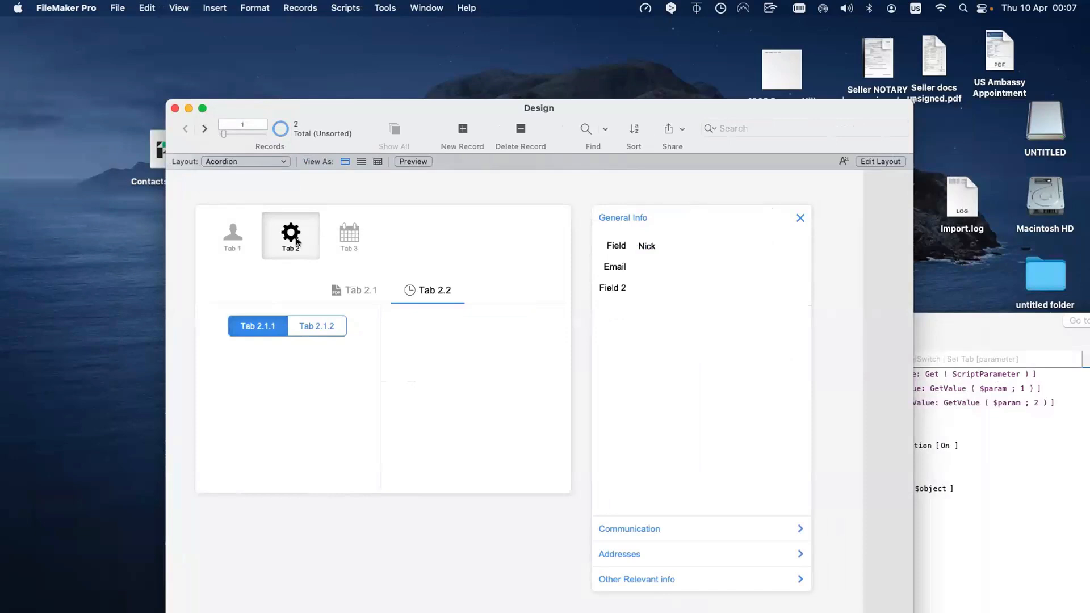
pyautogui.click(663, 219)
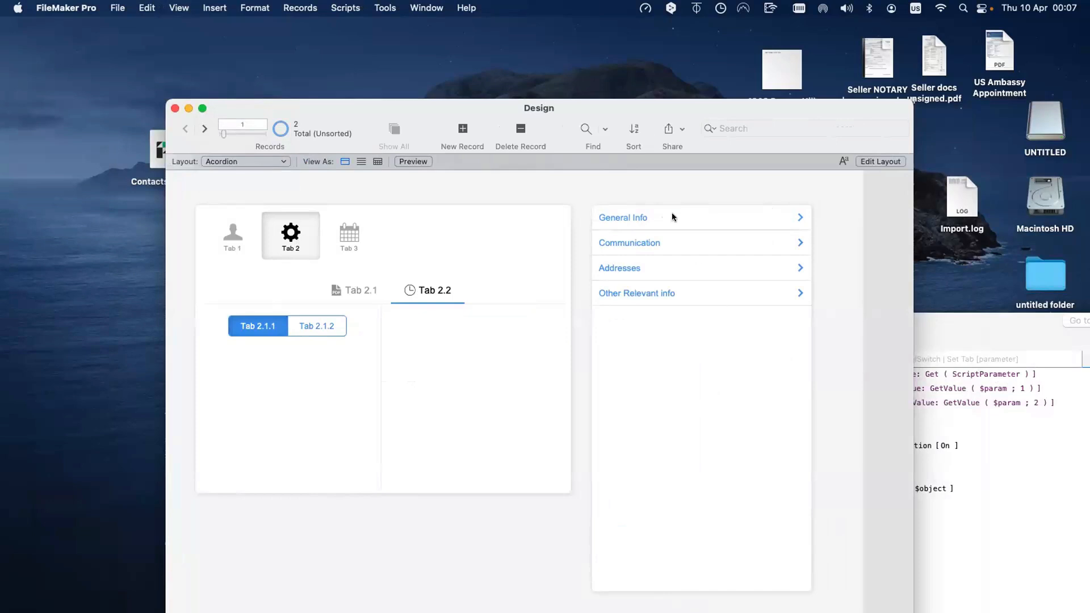
pyautogui.click(672, 214)
pyautogui.click(672, 214)
pyautogui.click(673, 214)
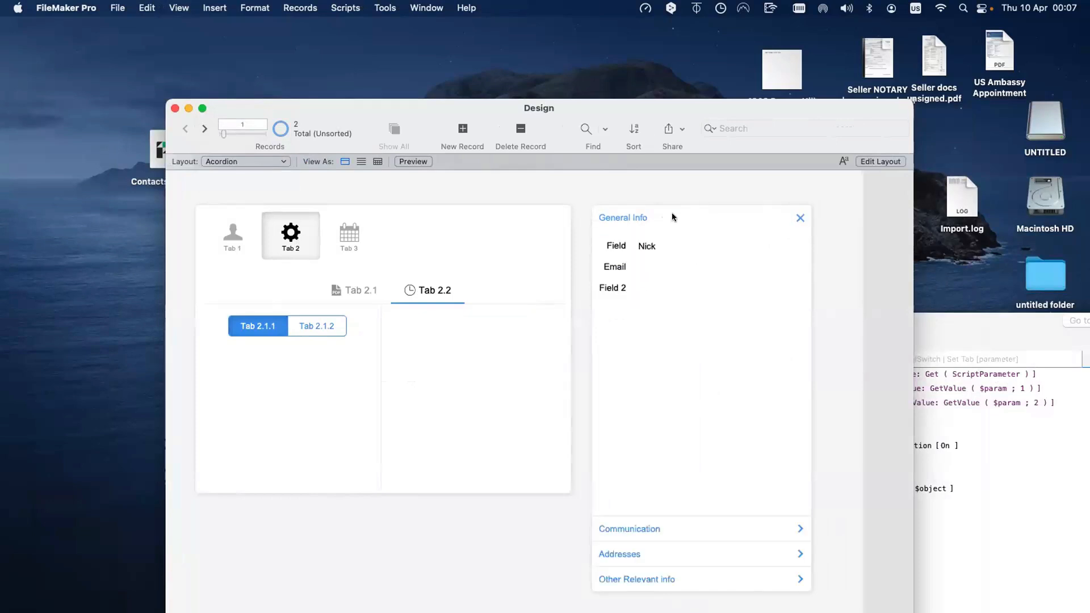
pyautogui.click(673, 214)
pyautogui.click(673, 214)
pyautogui.click(780, 220)
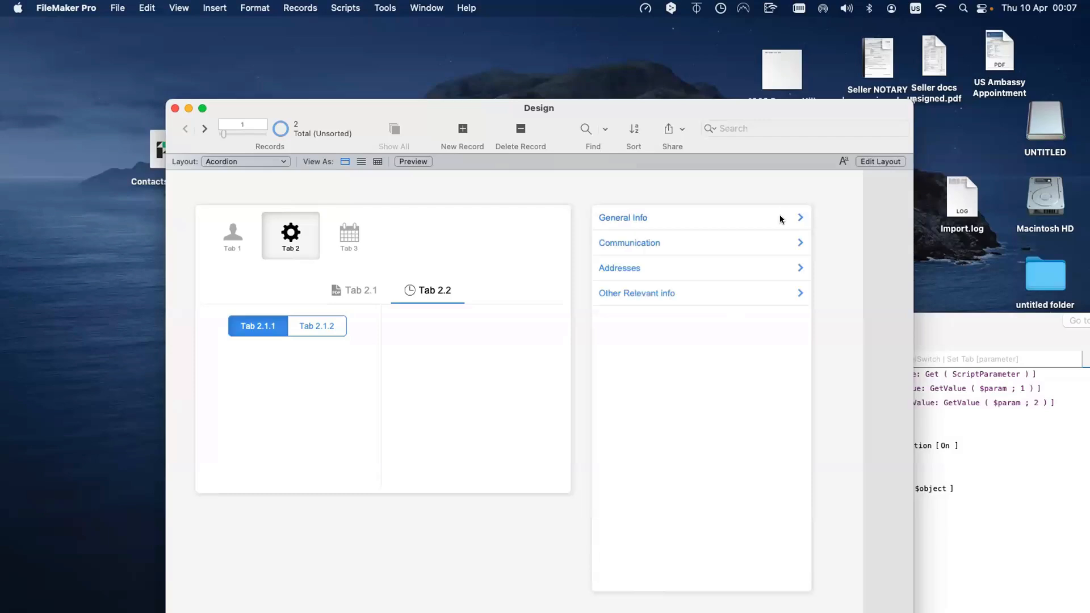
# Test opening and closing the Addresses, Communication, General Info and Other Relevant info sections, finishing with Addresses open
pyautogui.click(668, 267)
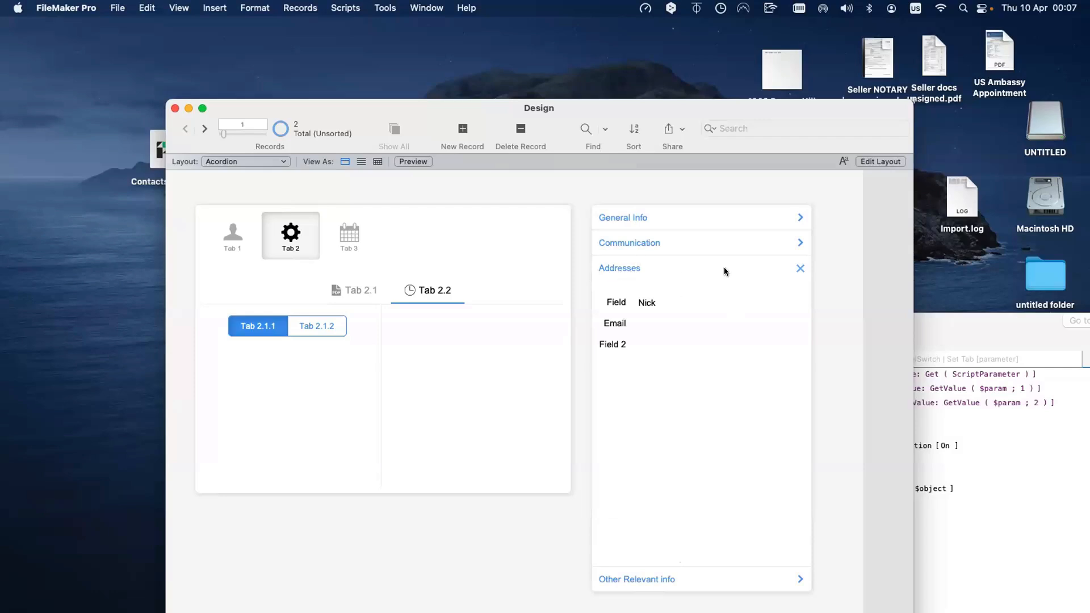
pyautogui.click(772, 271)
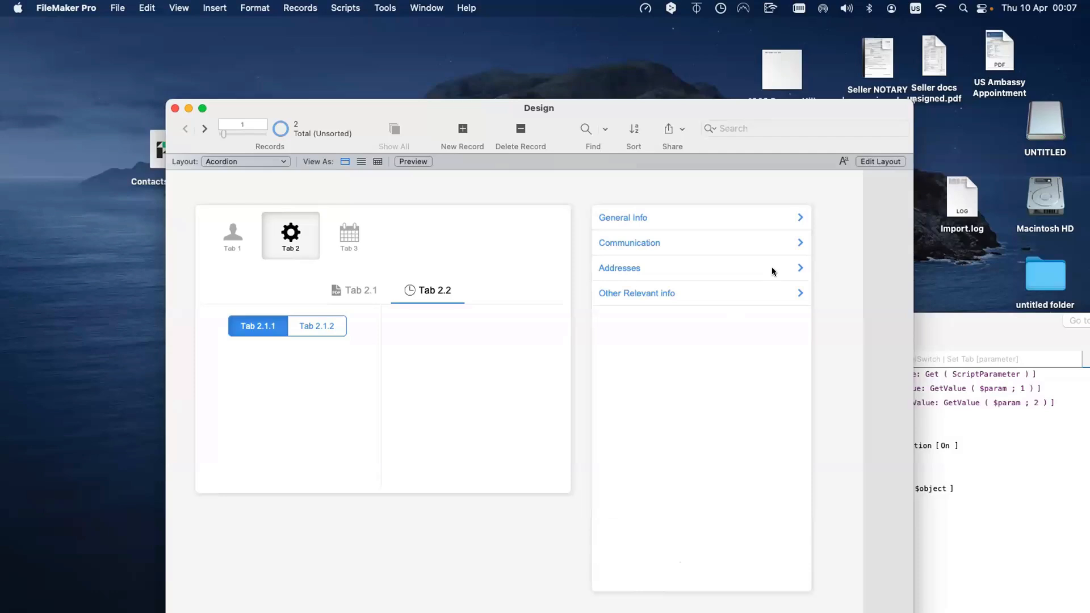
pyautogui.click(772, 271)
pyautogui.click(702, 236)
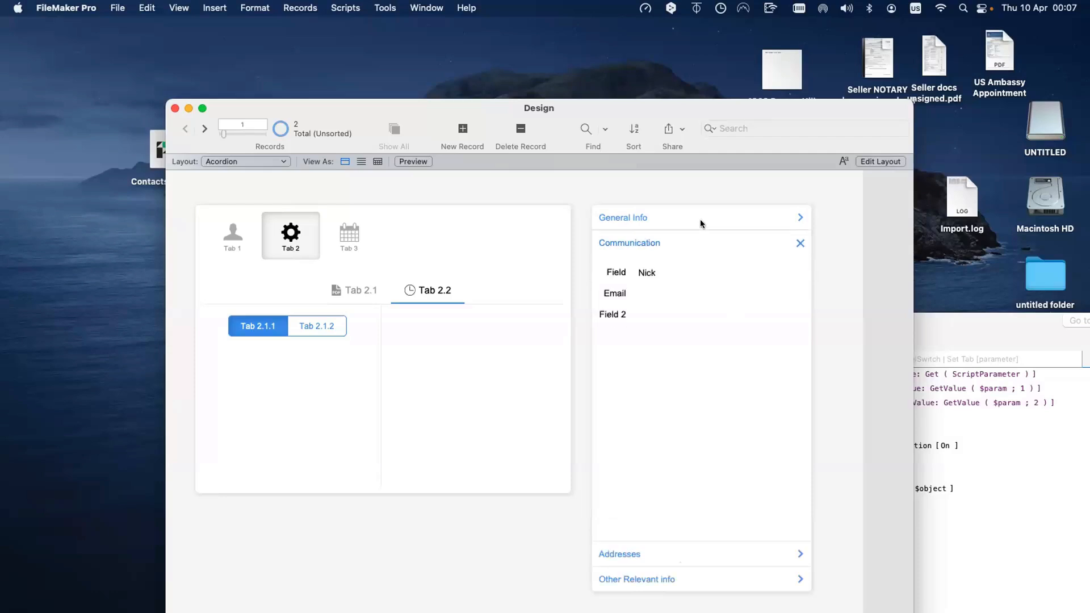
pyautogui.click(702, 223)
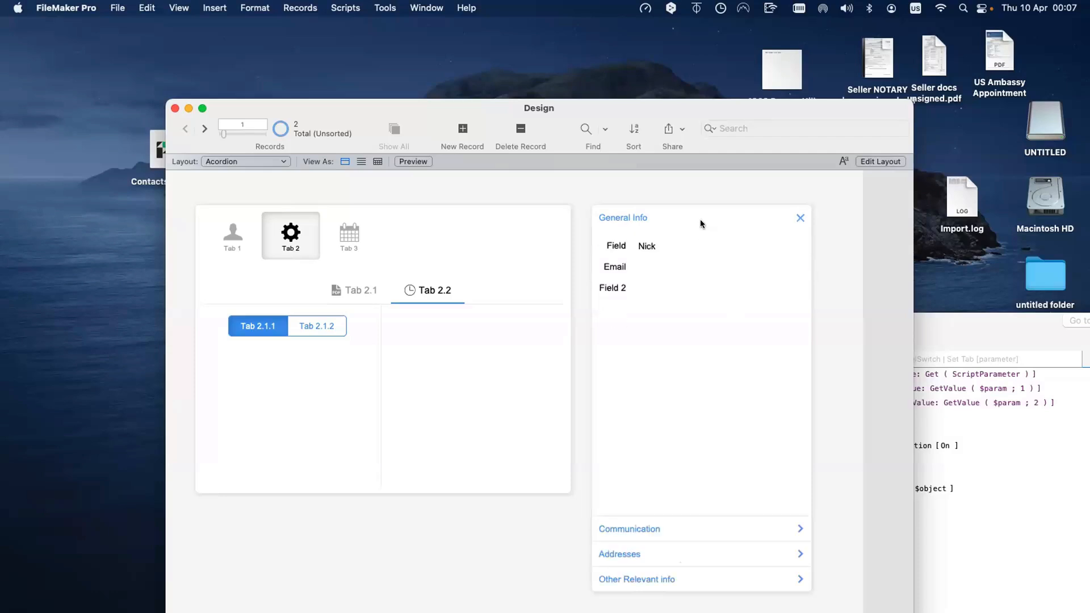
pyautogui.click(702, 223)
pyautogui.click(680, 291)
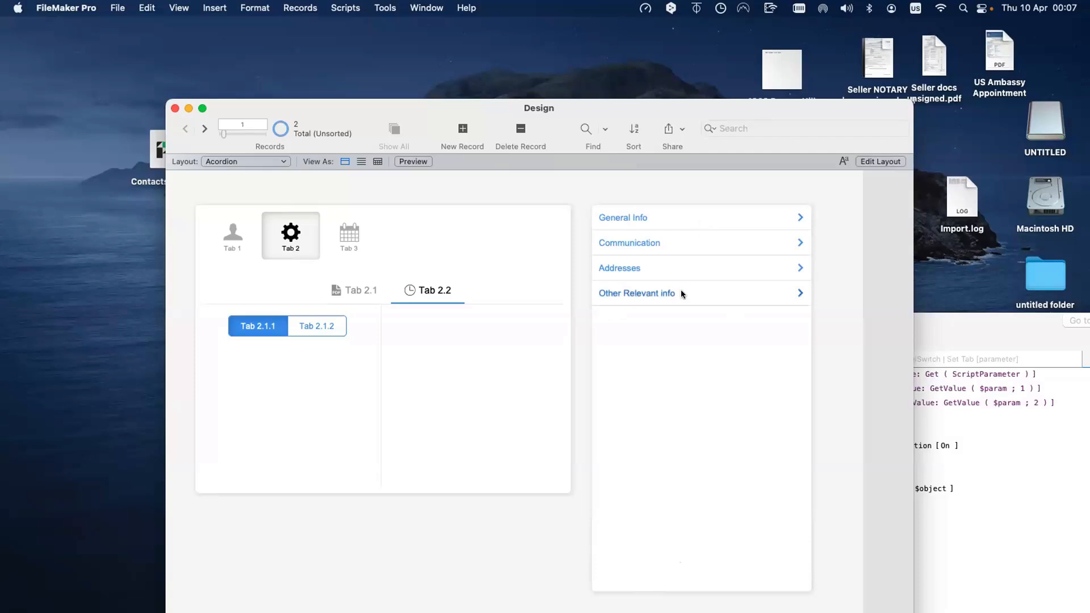
pyautogui.click(682, 293)
pyautogui.click(681, 293)
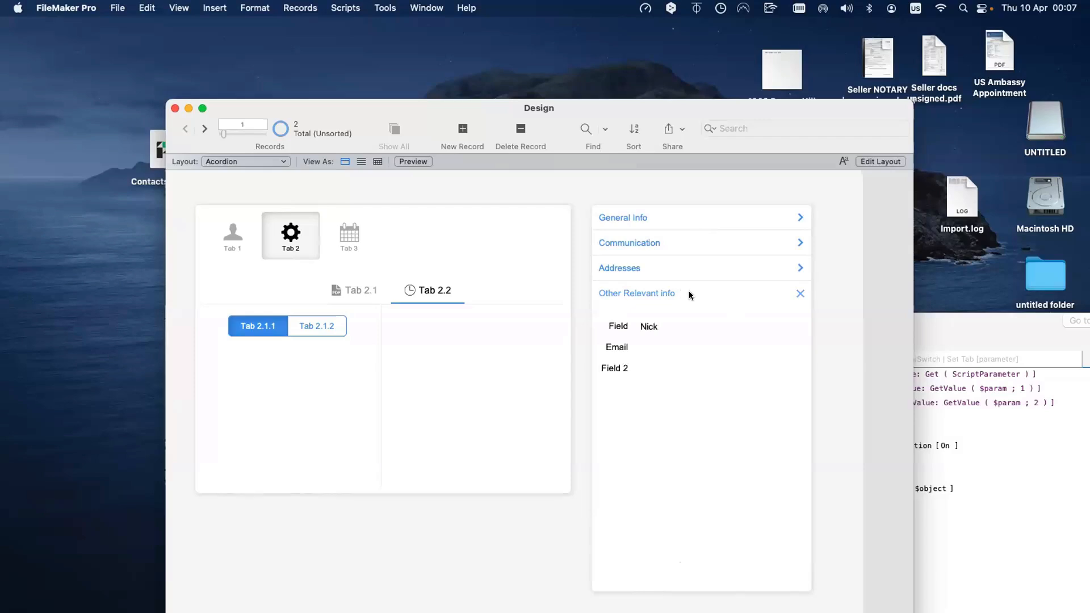
pyautogui.click(683, 265)
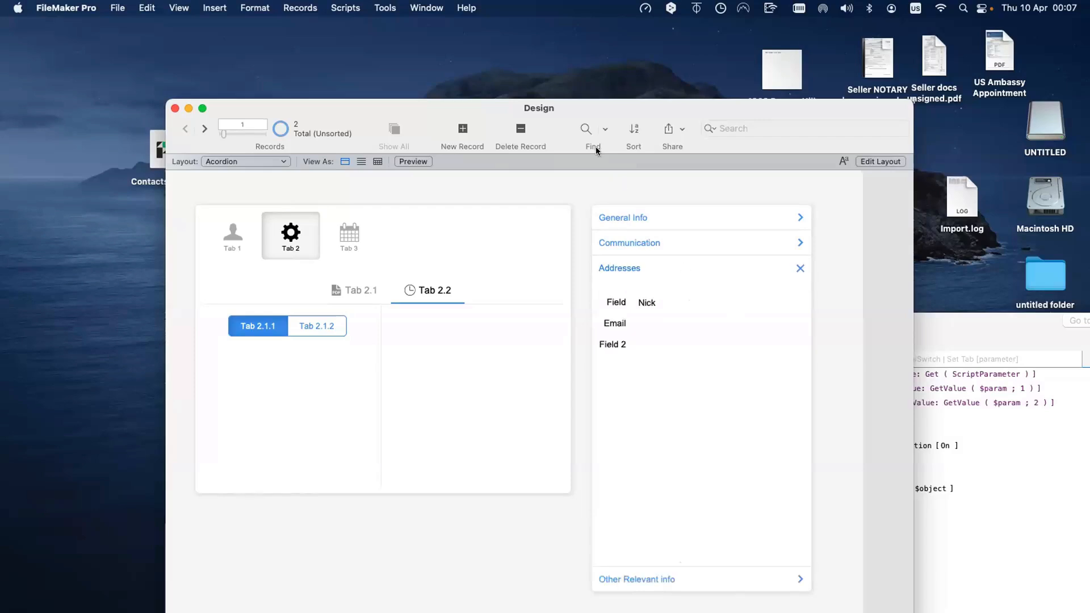
# In Layout mode, draw a chart object below the icon-tabbed slide control
pyautogui.press('super+l')
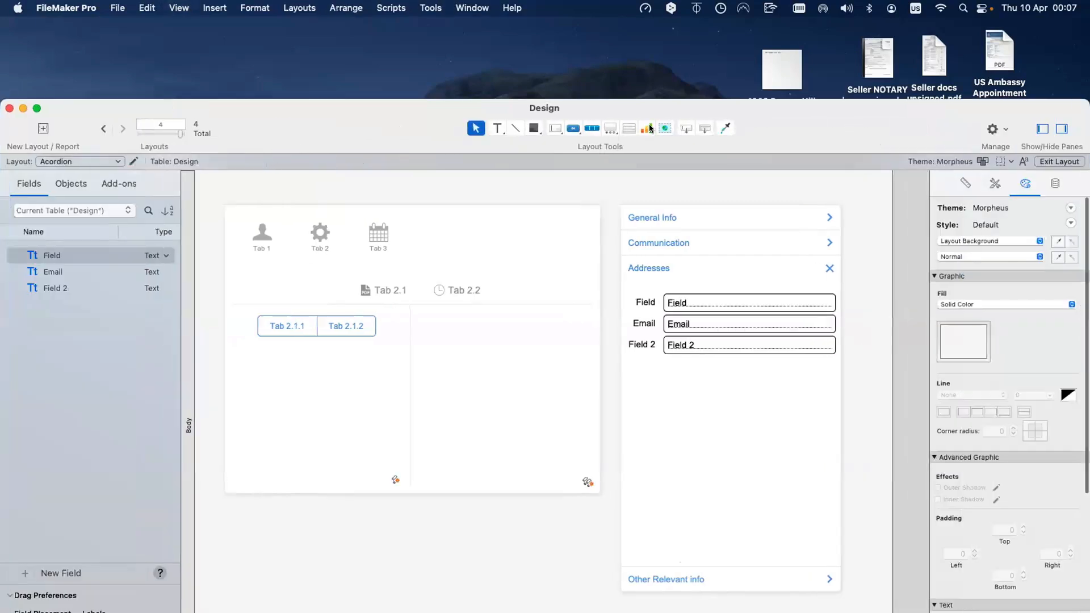
pyautogui.click(655, 129)
pyautogui.moveTo(325, 522); pyautogui.dragTo(497, 573)
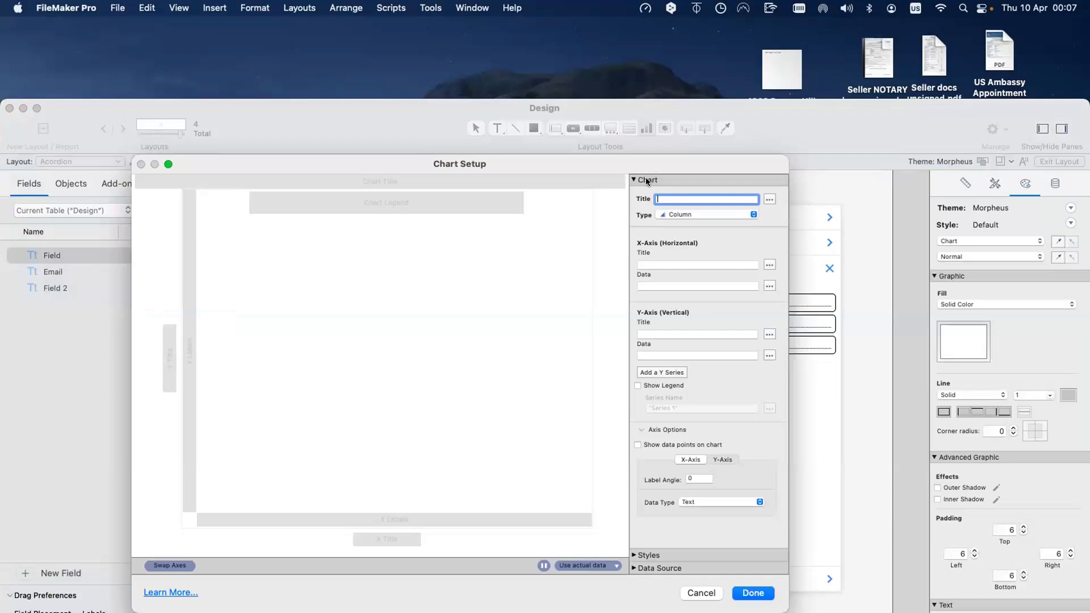
# Examine how the Chart, Styles and Data Source sections expand and collapse in the Chart Setup dialog
pyautogui.click(645, 180)
pyautogui.click(646, 180)
pyautogui.click(645, 177)
pyautogui.click(646, 178)
pyautogui.click(647, 176)
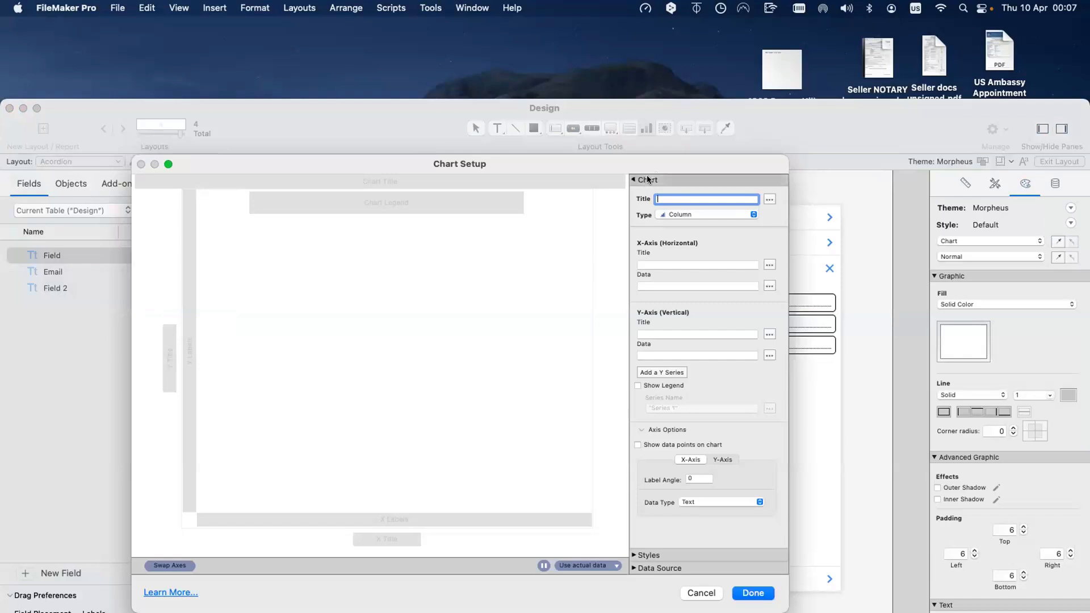
pyautogui.click(648, 180)
pyautogui.click(647, 180)
pyautogui.click(647, 180)
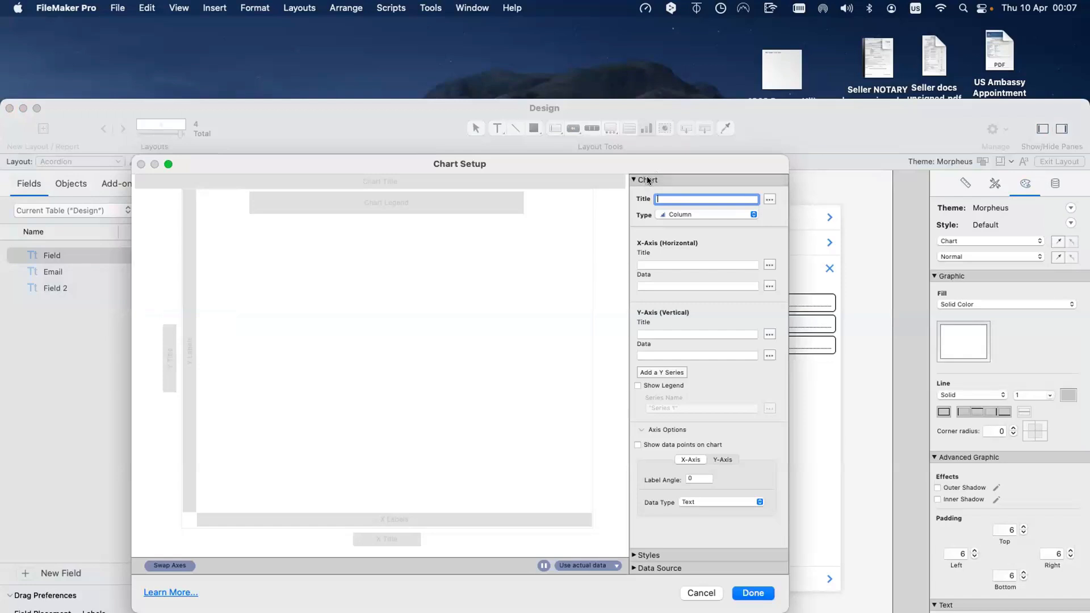
pyautogui.click(648, 180)
pyautogui.click(647, 180)
pyautogui.click(647, 180)
pyautogui.click(645, 180)
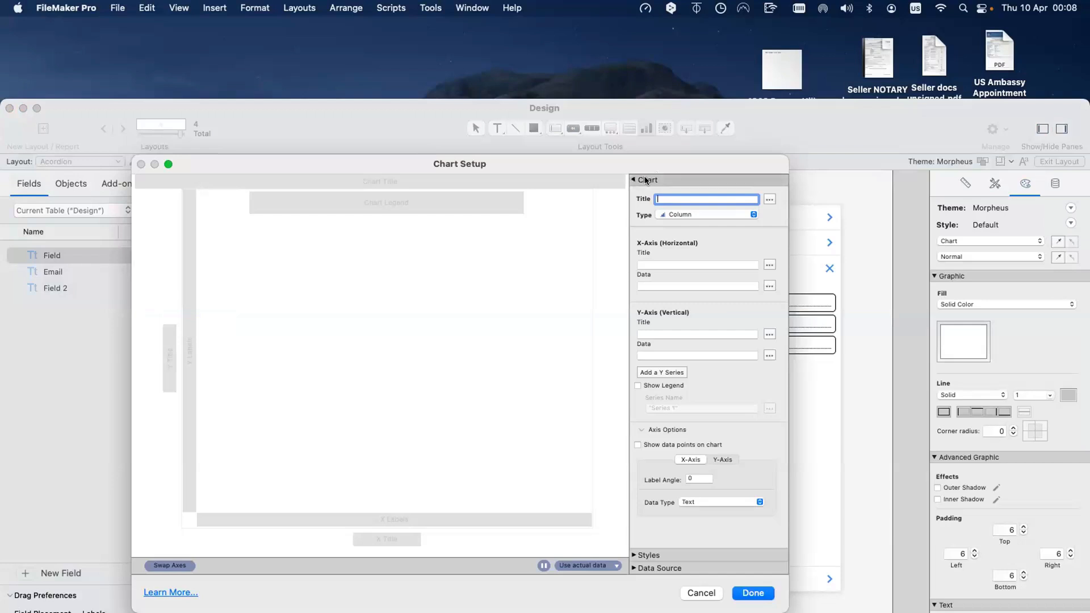
pyautogui.click(646, 180)
pyautogui.click(646, 180)
pyautogui.click(645, 180)
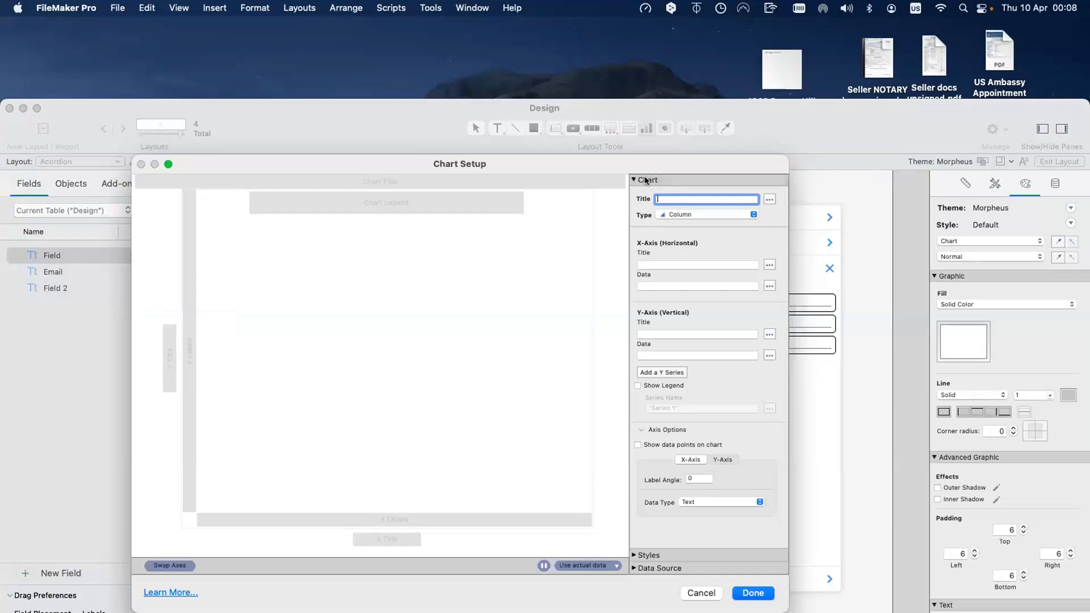
pyautogui.click(645, 555)
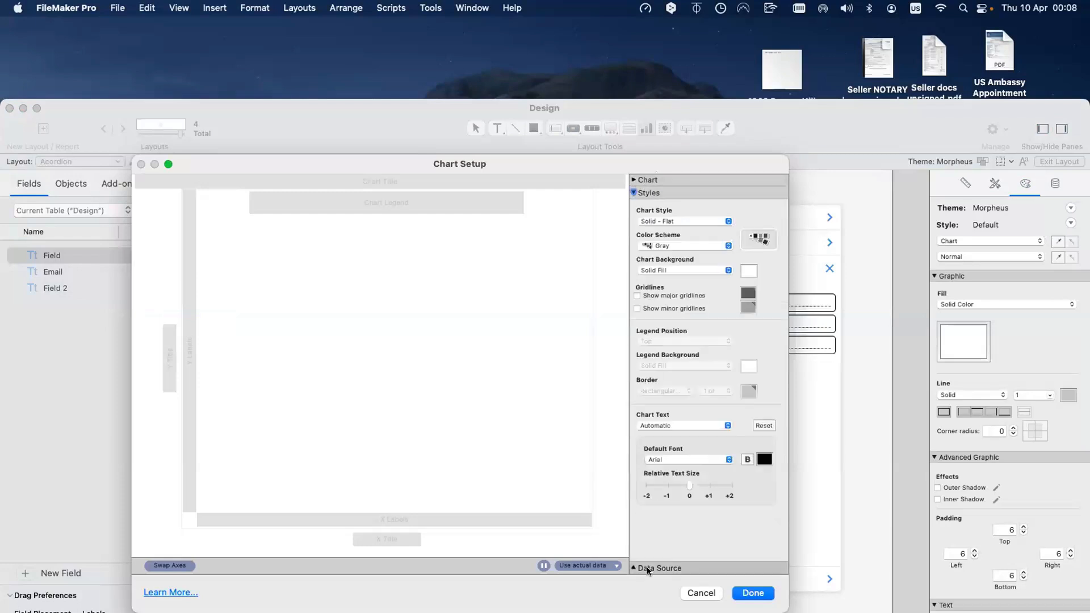
pyautogui.click(648, 569)
pyautogui.click(652, 193)
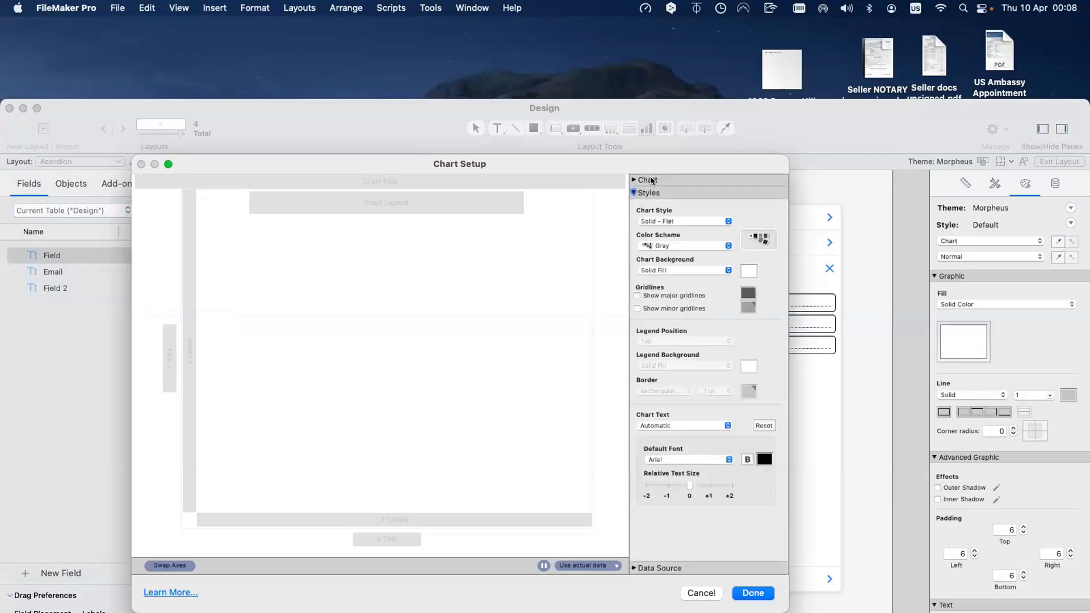
pyautogui.click(650, 180)
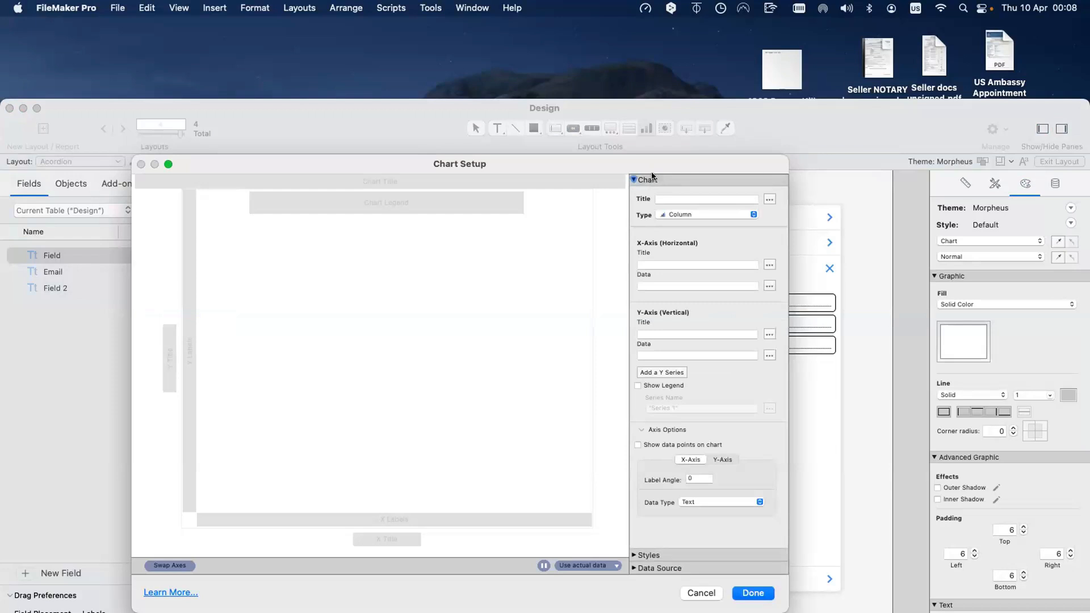
pyautogui.click(652, 176)
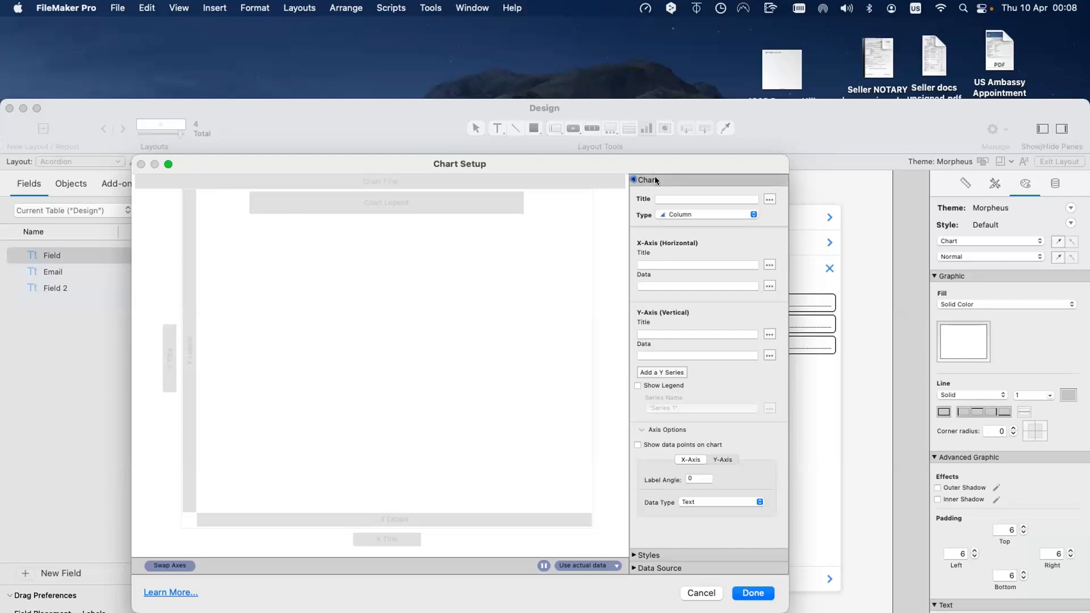
pyautogui.click(655, 177)
# Accept the blank chart, preview the layout, and delete the chart in Layout mode before returning to Browse mode
pyautogui.click(746, 592)
pyautogui.press('super+b')
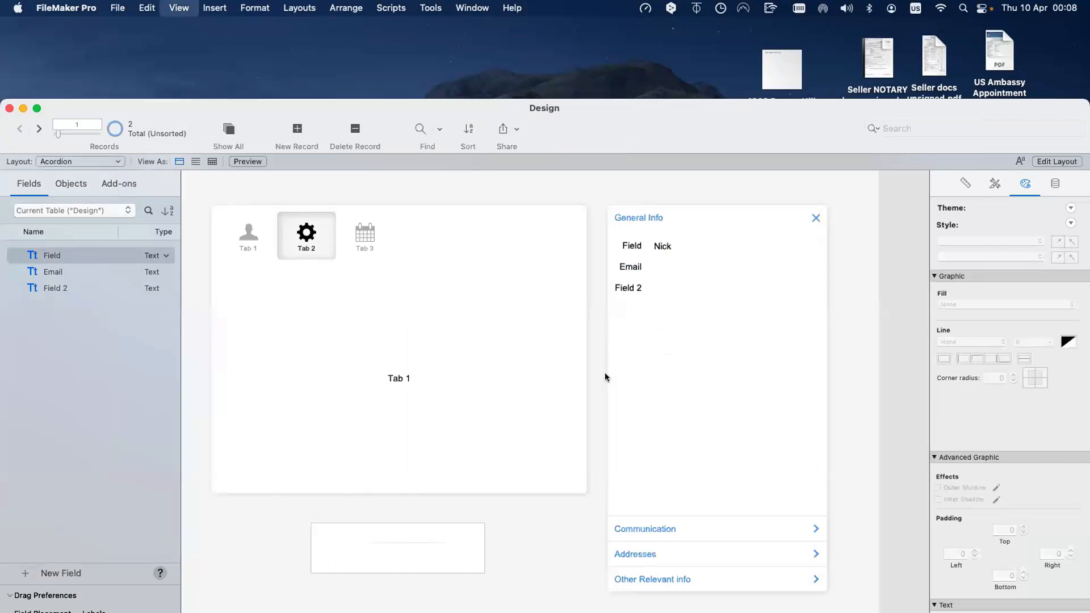
pyautogui.click(708, 218)
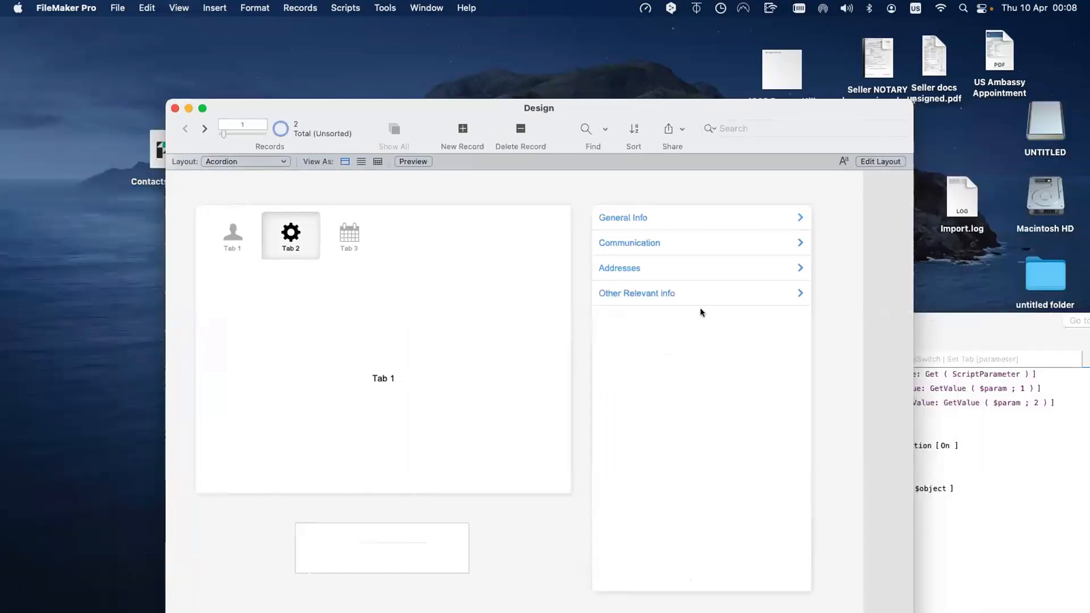
pyautogui.press('super+l')
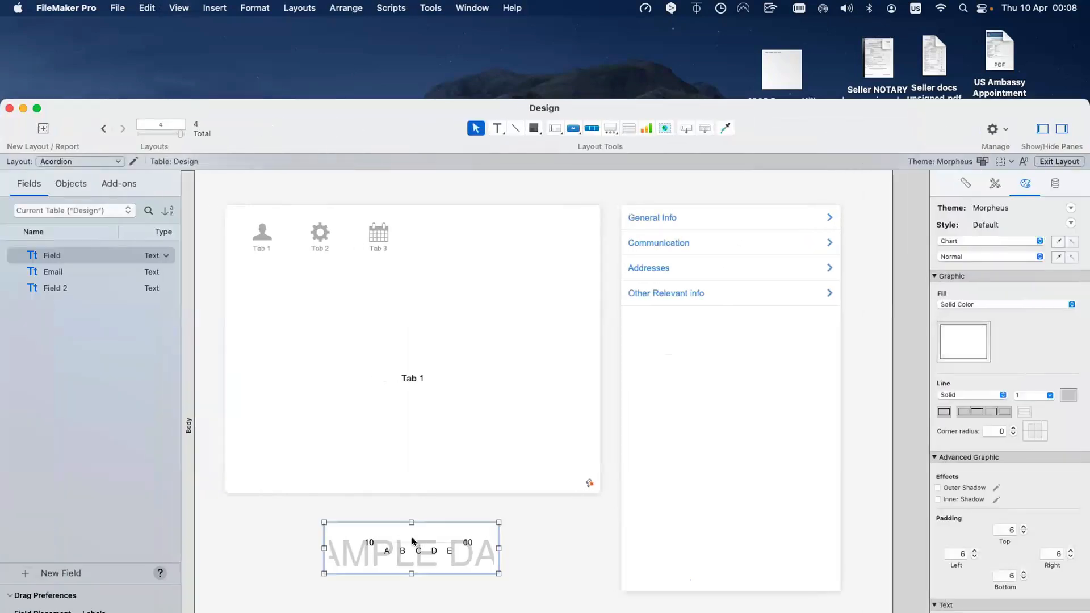
pyautogui.press('super+b')
# Test the accordion by opening Communication, Addresses and Other Relevant info, and finish with General Info open
pyautogui.click(694, 529)
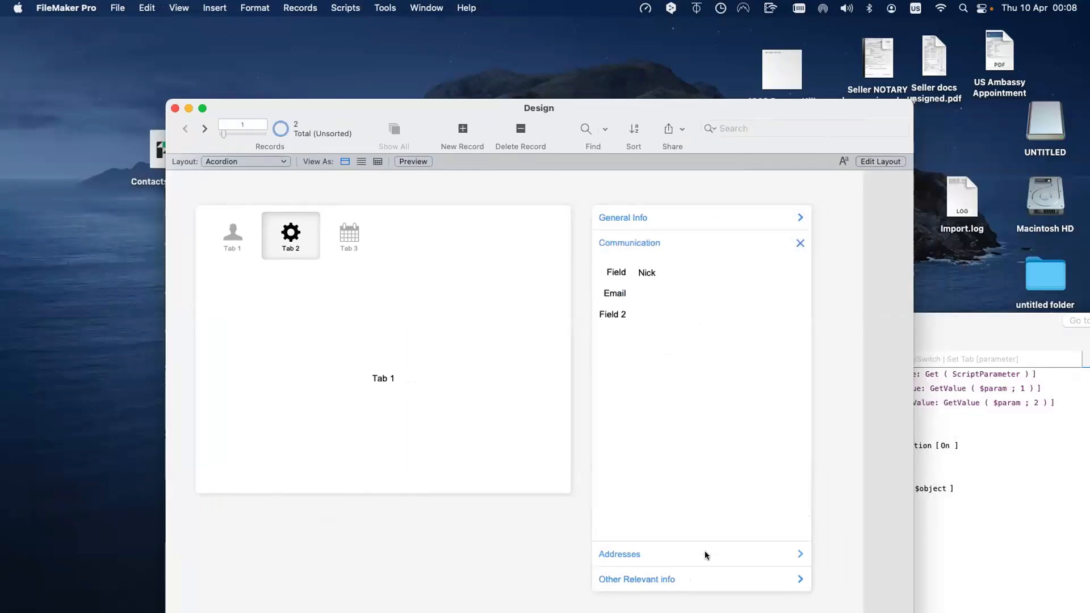
pyautogui.click(706, 555)
pyautogui.click(704, 577)
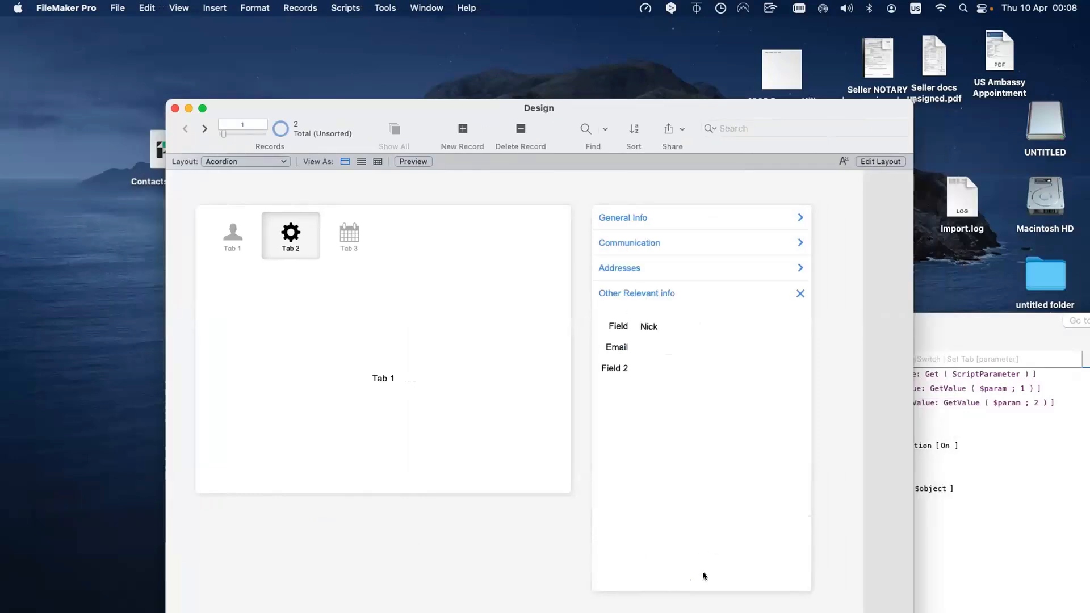
pyautogui.click(662, 262)
pyautogui.click(659, 216)
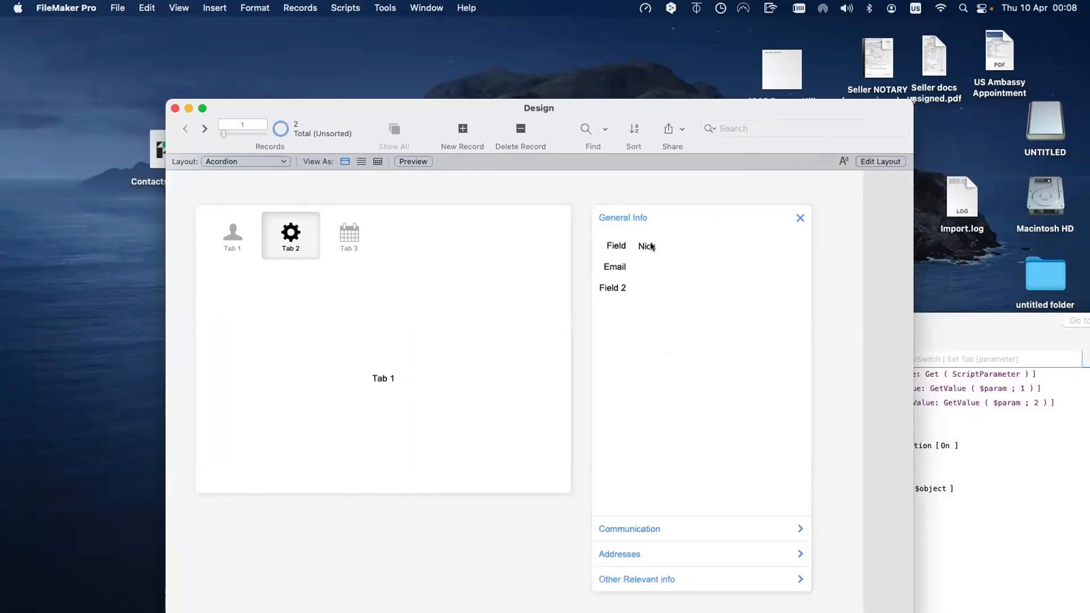
# Show Tab 2 and its Tab 2.1 in the slide control, and switch between Tab 2.1.2 and Tab 2.1.1
pyautogui.click(284, 224)
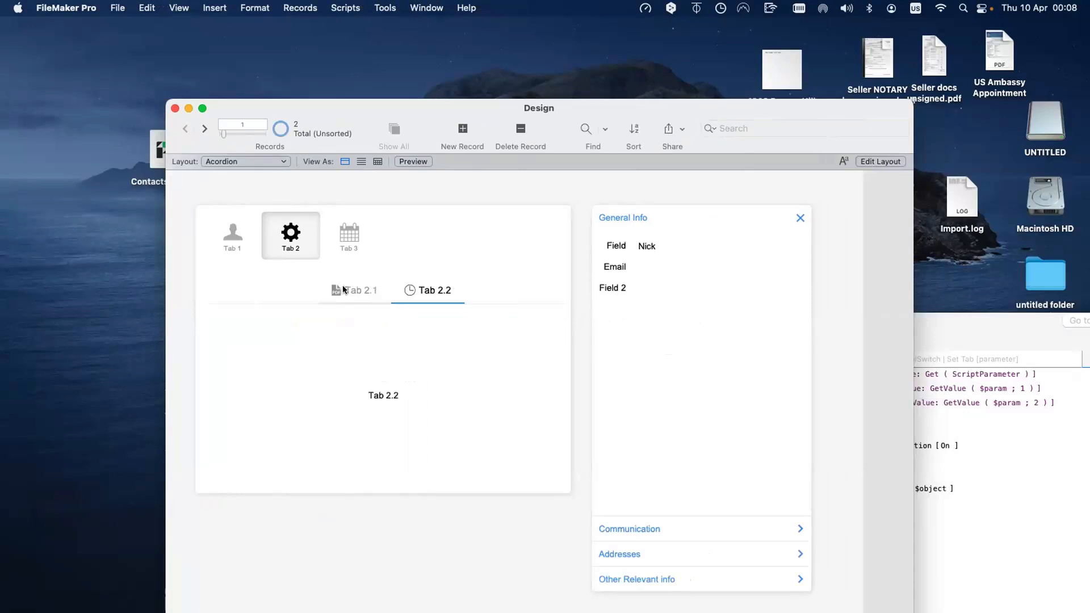
pyautogui.click(343, 289)
pyautogui.click(312, 330)
pyautogui.click(254, 323)
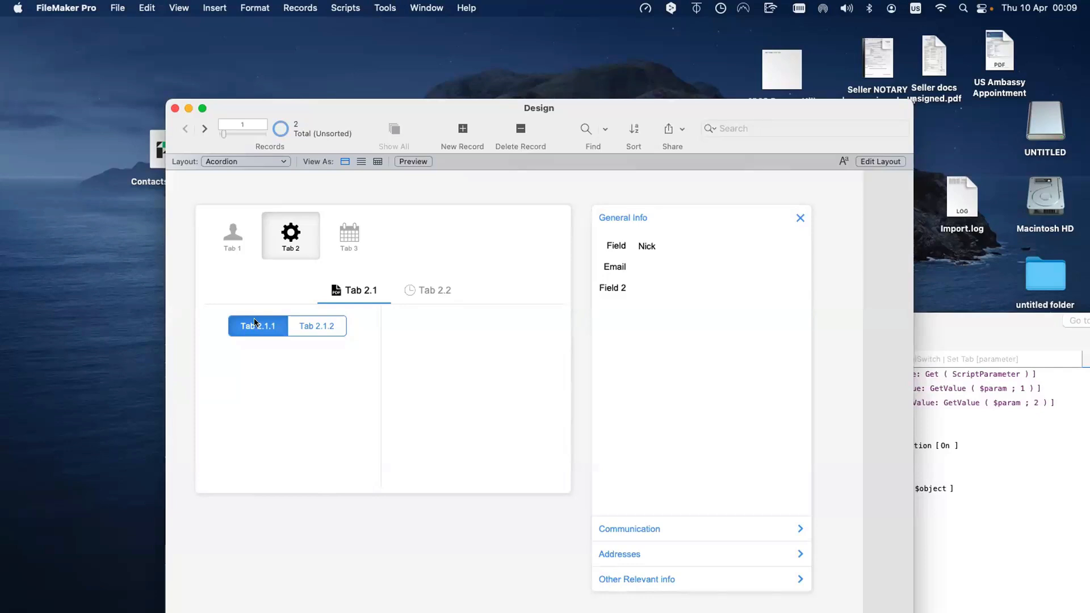
# Widen the layout in Layout mode and draw a vertical three-segment button bar beside the accordion
pyautogui.press('super+l')
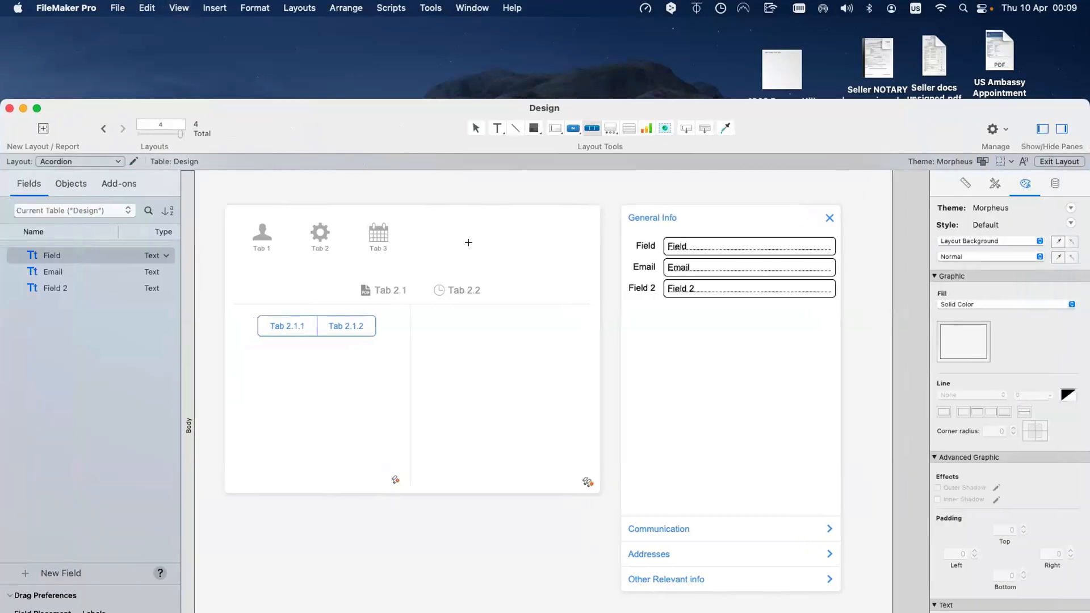
pyautogui.hscroll(10, 469, 242)
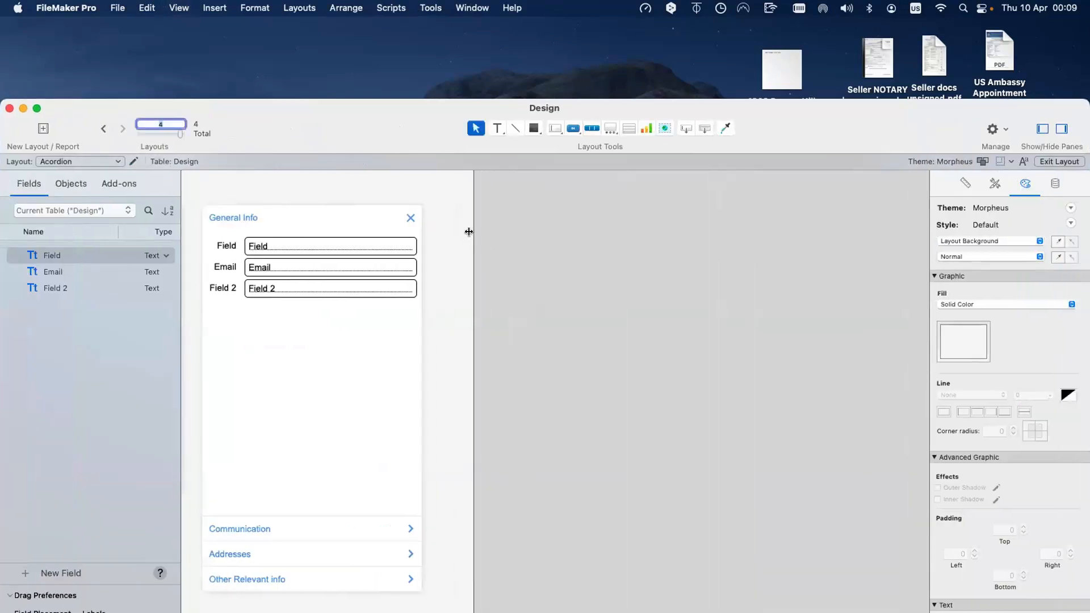
pyautogui.moveTo(469, 231); pyautogui.dragTo(727, 233)
pyautogui.click(592, 128)
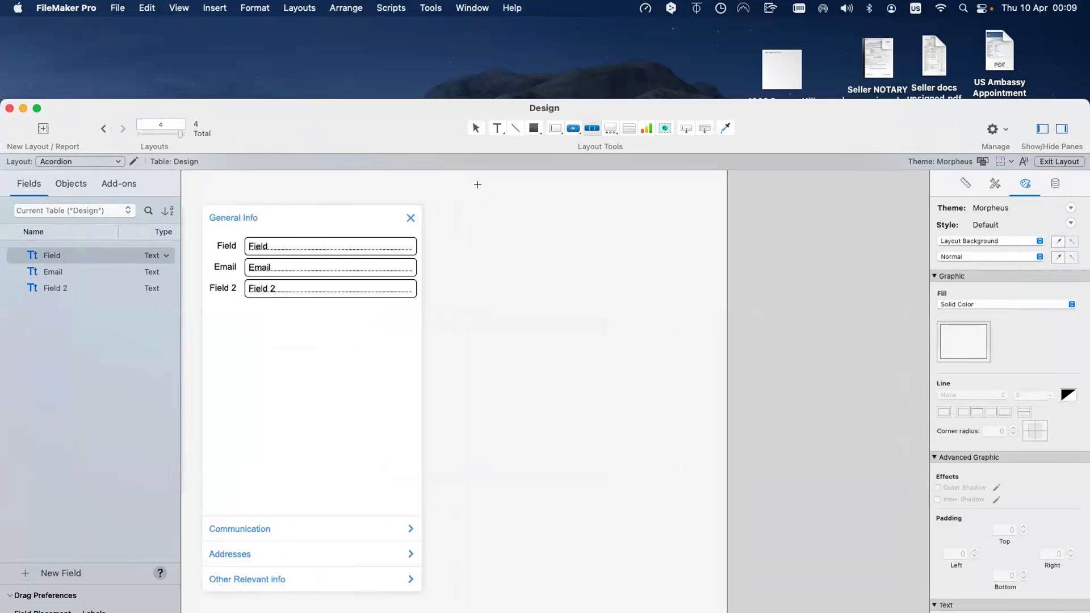
pyautogui.moveTo(478, 185); pyautogui.dragTo(606, 251)
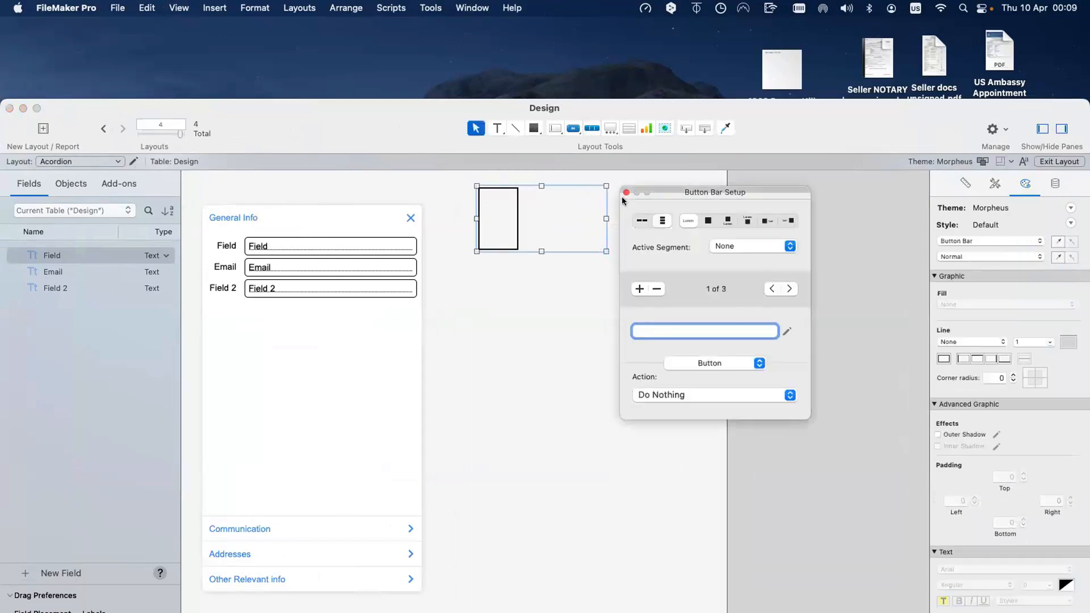
pyautogui.moveTo(497, 382); pyautogui.dragTo(599, 229)
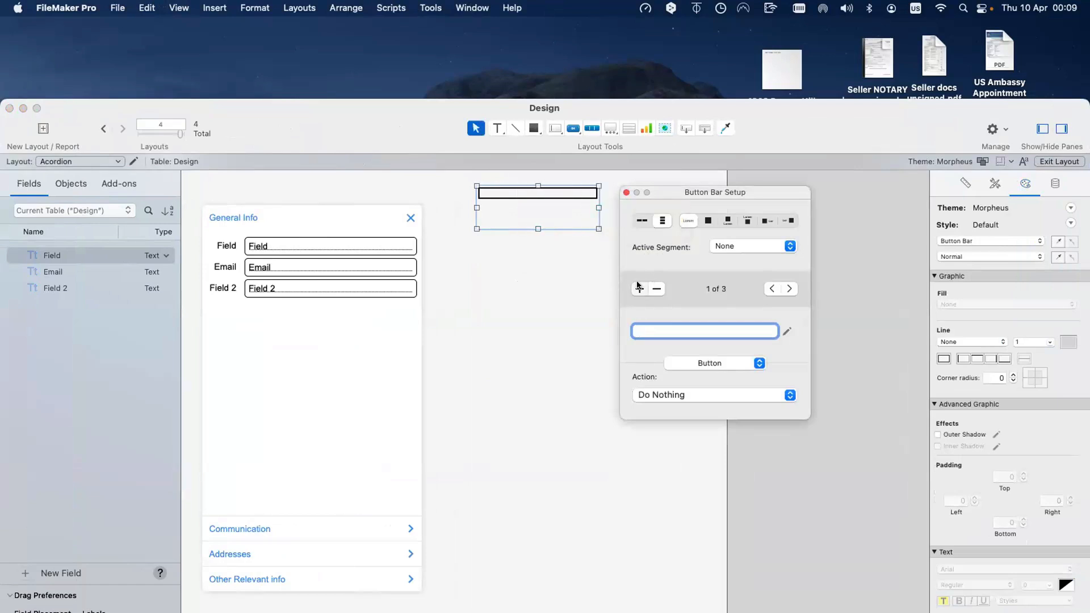
# Add segments to the vertical button bar until it has 22, and stretch it to about the accordion's height
pyautogui.click(637, 284)
pyautogui.click(637, 283)
pyautogui.click(637, 283)
pyautogui.click(637, 283)
pyautogui.click(636, 284)
pyautogui.click(637, 283)
pyautogui.click(636, 283)
pyautogui.click(636, 283)
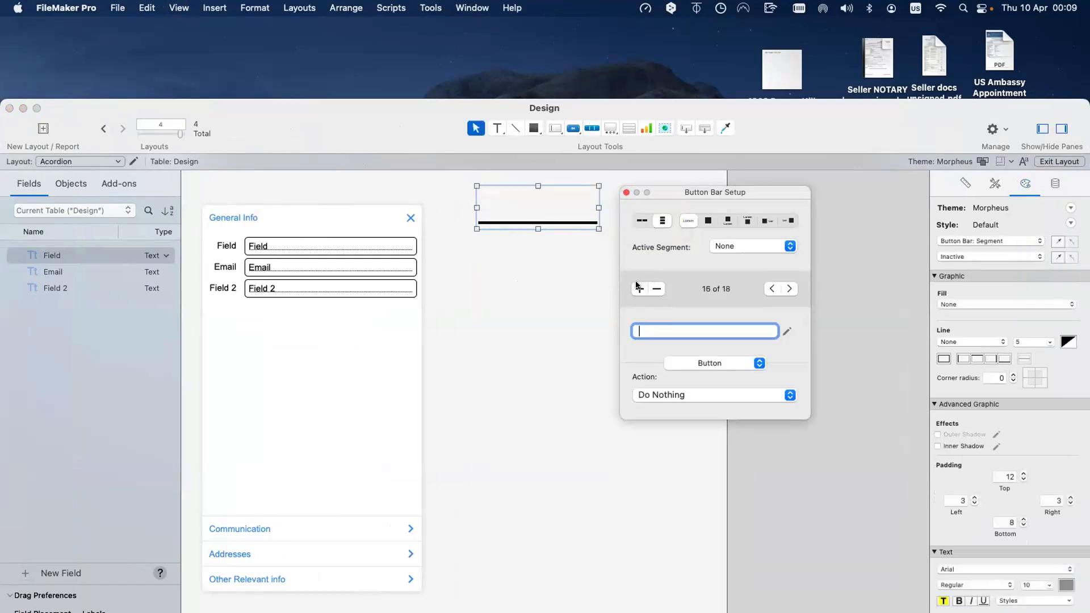
pyautogui.click(637, 283)
pyautogui.click(637, 283)
pyautogui.click(636, 283)
pyautogui.click(636, 283)
pyautogui.moveTo(546, 345); pyautogui.dragTo(547, 584)
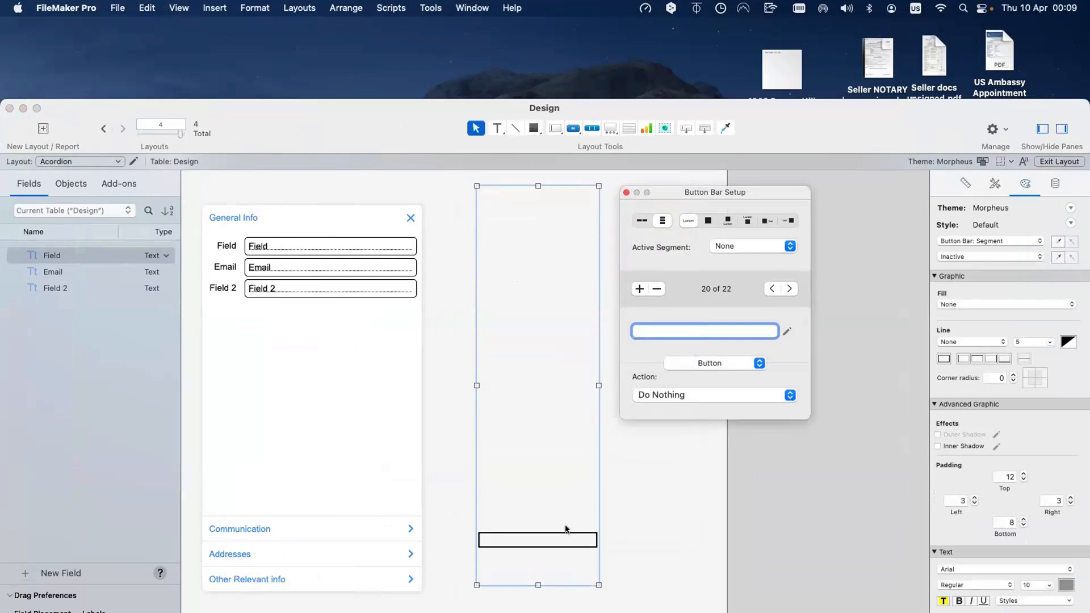
# Select individual segments from the lower to the upper part of the tall button bar, closing its setup before the last one
pyautogui.click(565, 518)
pyautogui.click(563, 504)
pyautogui.click(564, 483)
pyautogui.click(564, 448)
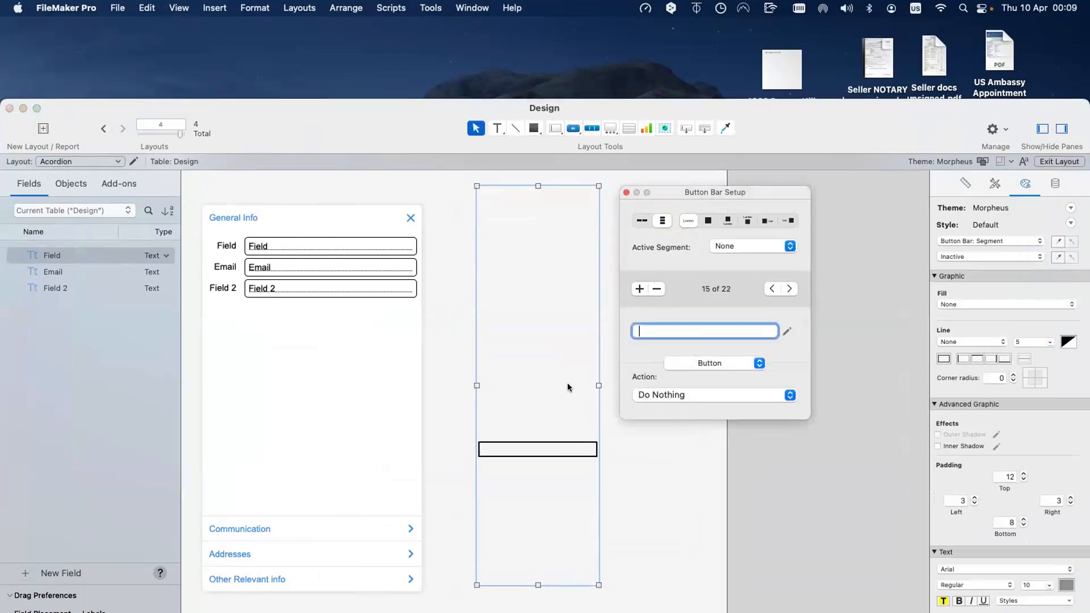
pyautogui.click(568, 413)
pyautogui.click(567, 389)
pyautogui.click(568, 359)
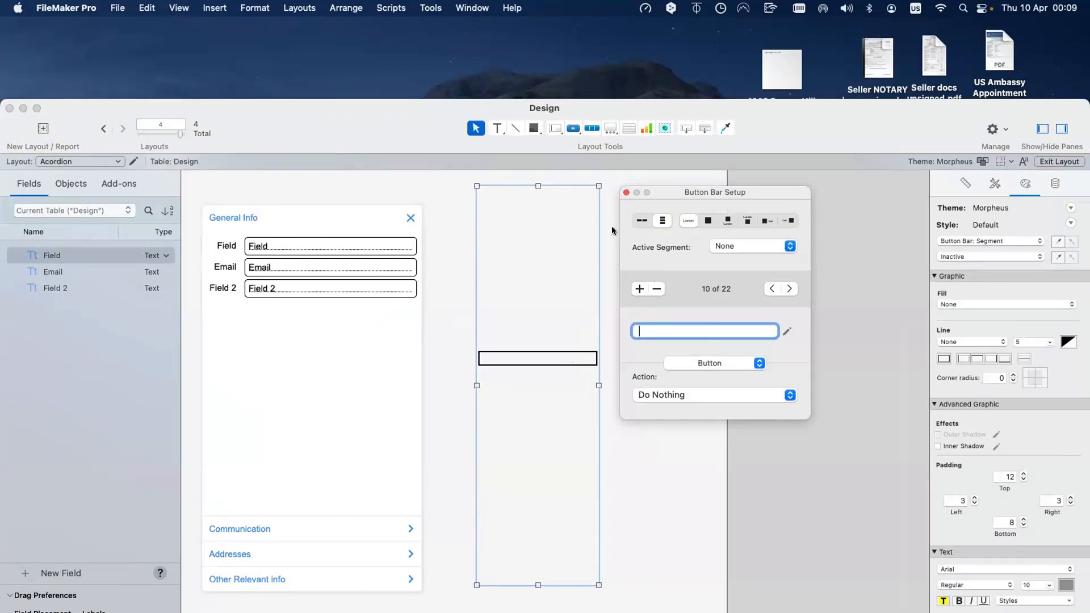
pyautogui.click(626, 192)
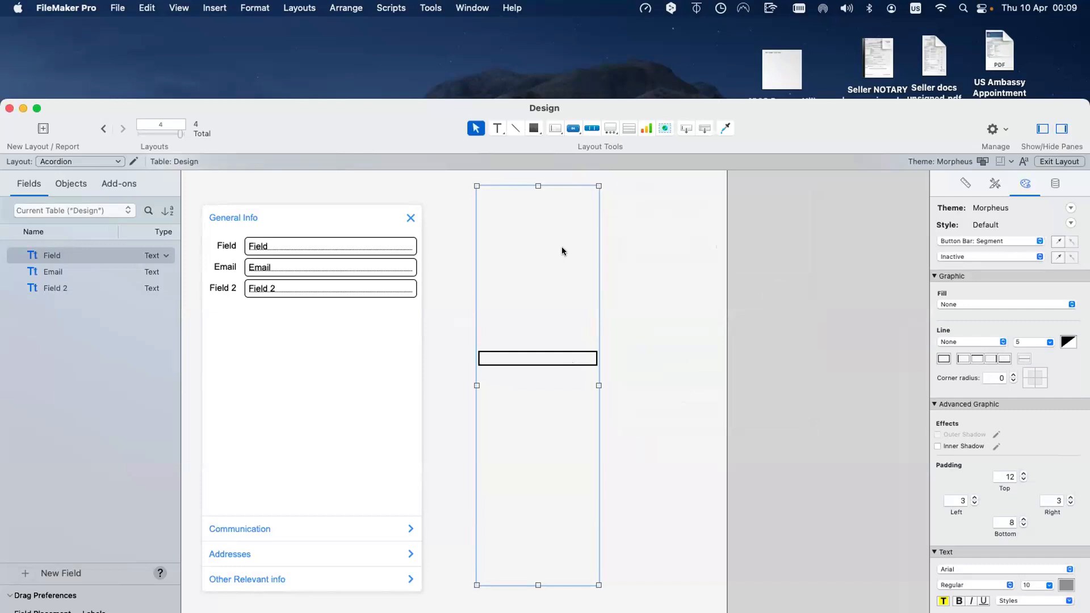
pyautogui.click(562, 250)
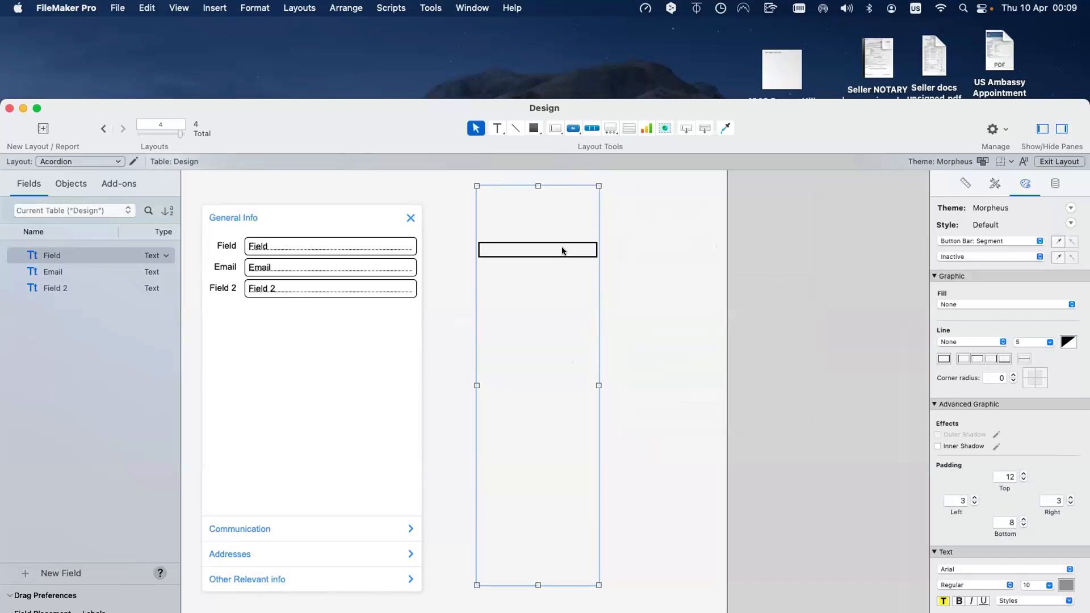
# Delete the tall button bar and narrow the layout again to just beyond the accordion
pyautogui.hscroll(-3, 633, 259)
pyautogui.click(575, 279)
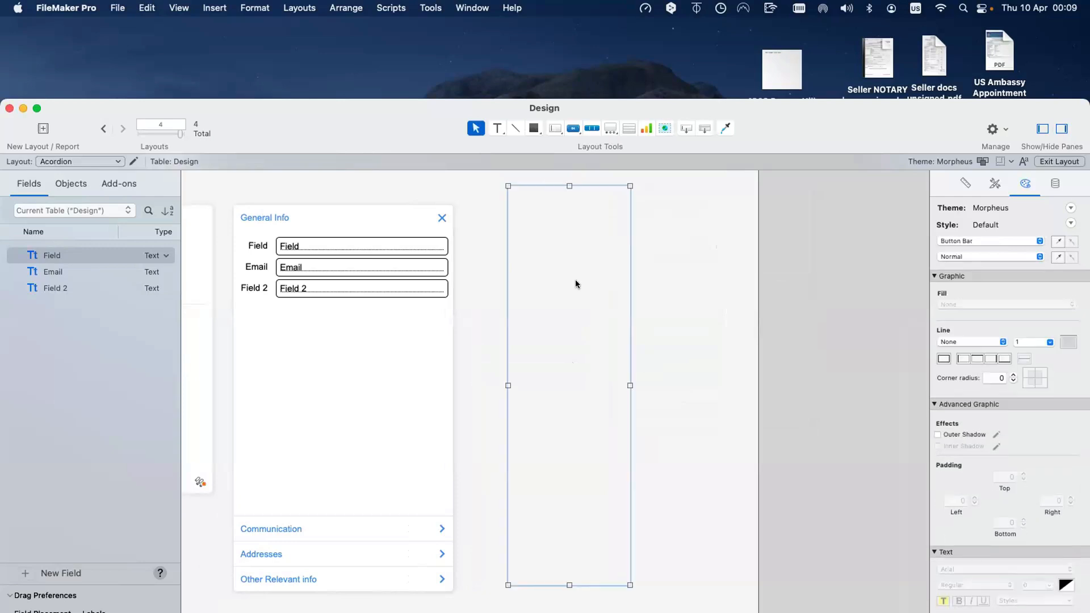
pyautogui.press('Delete')
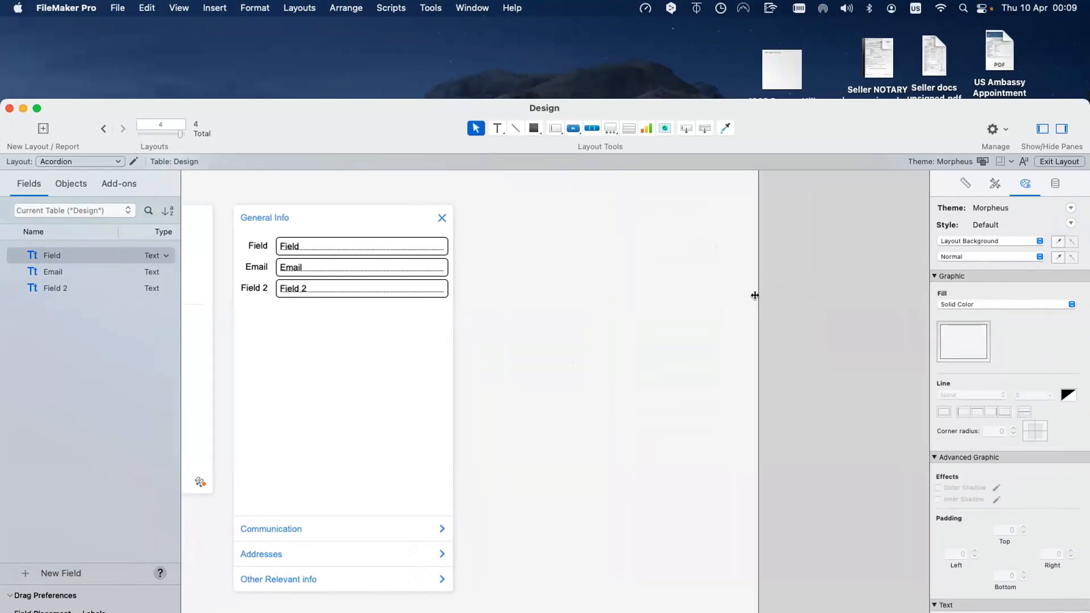
pyautogui.moveTo(755, 295); pyautogui.dragTo(560, 313)
pyautogui.moveTo(321, 110); pyautogui.dragTo(554, 128)
pyautogui.hscroll(-10, 595, 224)
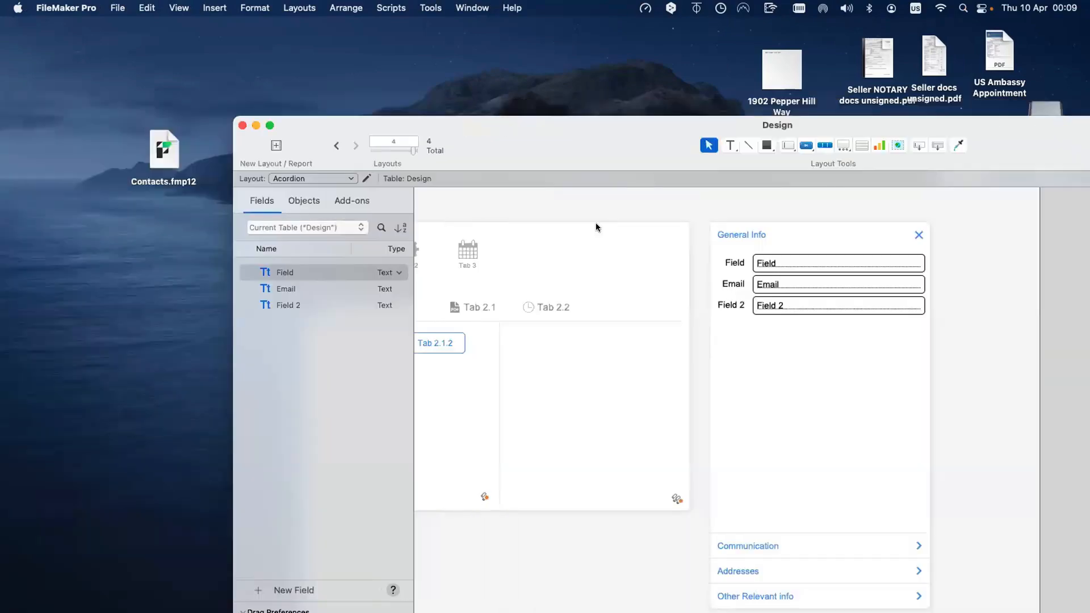
pyautogui.hscroll(-5, 595, 228)
pyautogui.moveTo(410, 126); pyautogui.dragTo(160, 81)
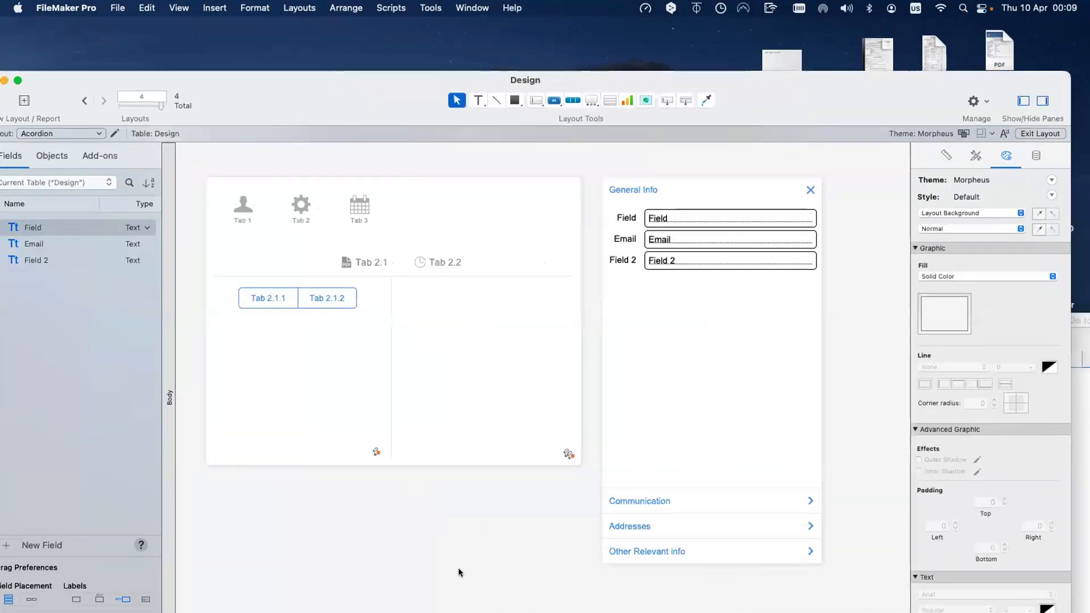
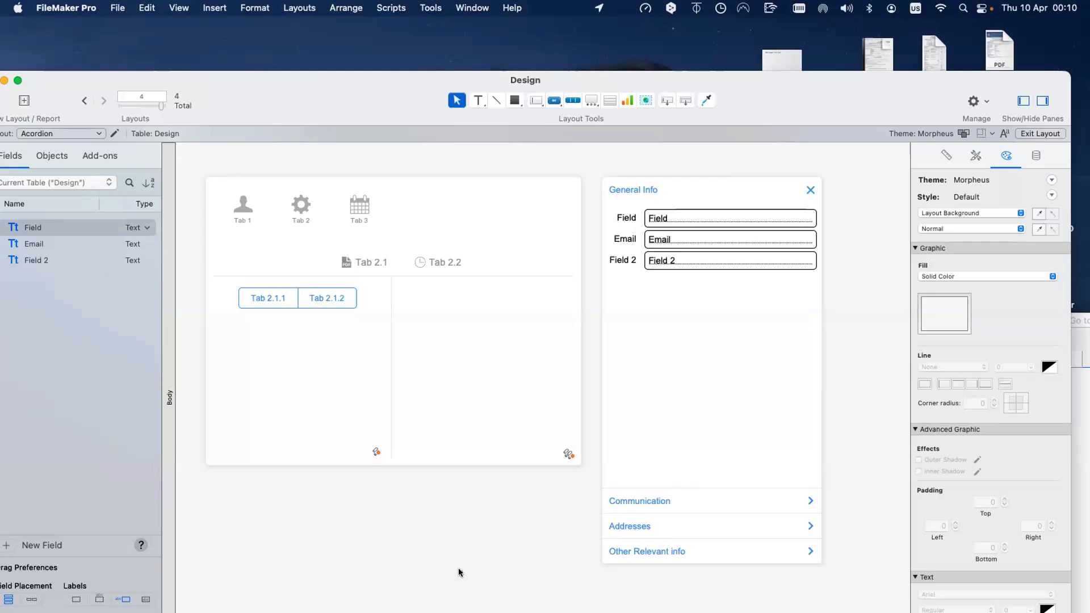
# Open the setup of the main tab slide control and turn its navigation dots on and off again
pyautogui.click(815, 410)
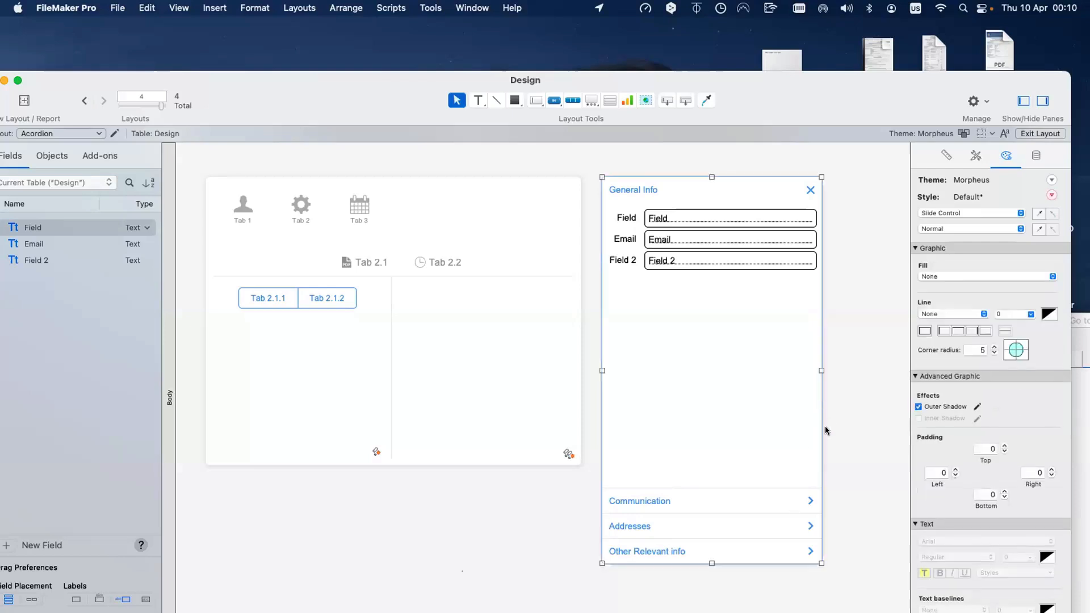
pyautogui.click(526, 270)
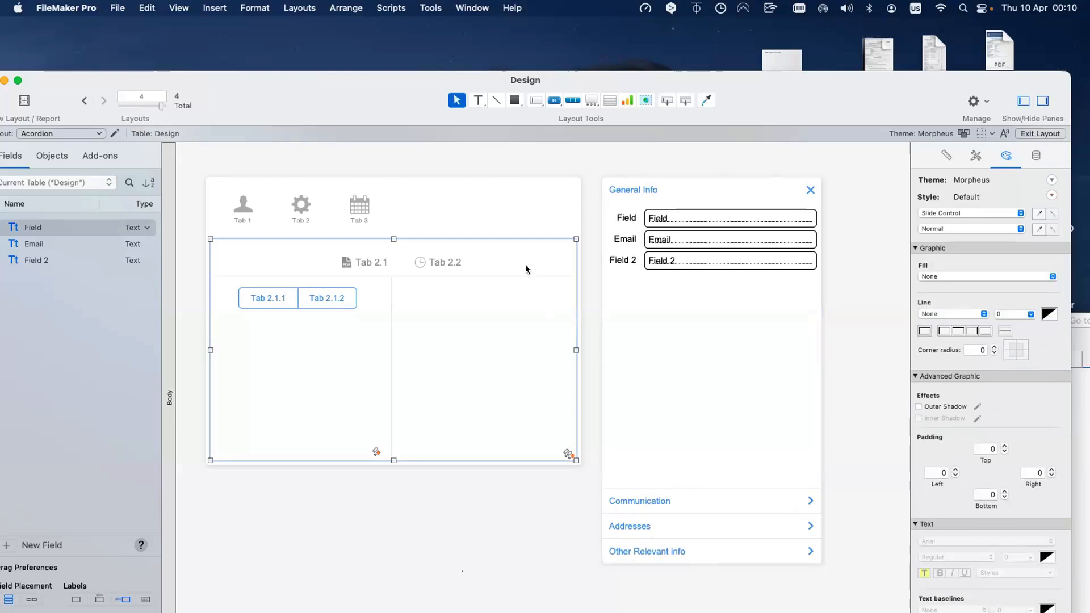
pyautogui.doubleClick(526, 270)
pyautogui.click(623, 301)
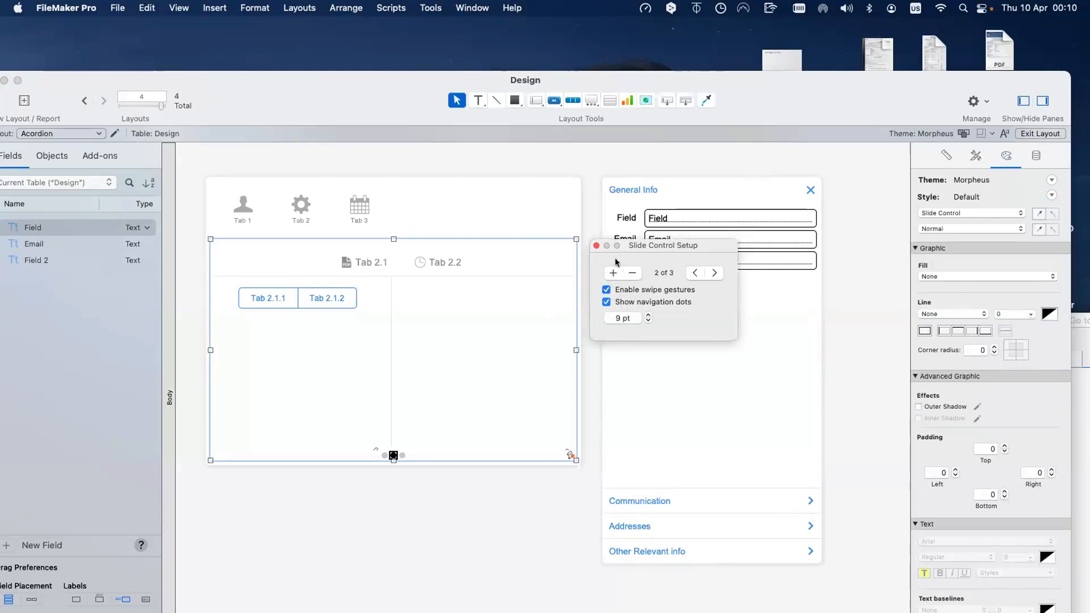
pyautogui.click(607, 302)
pyautogui.click(457, 392)
pyautogui.click(375, 239)
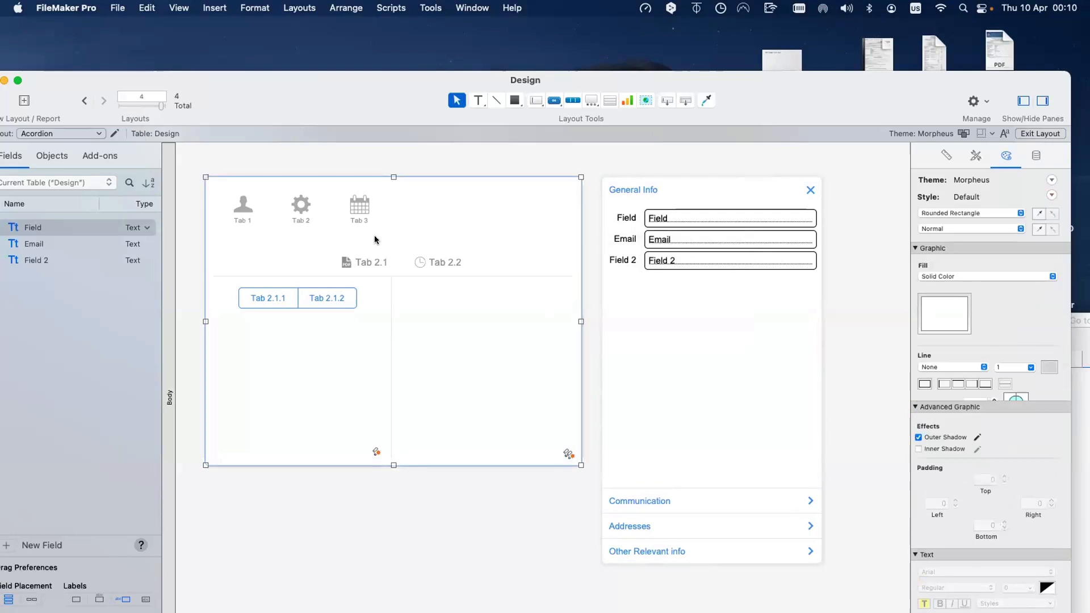
# Turn on the Script Debugger, return to Browse mode and run the script behind Tab 3
pyautogui.click(431, 7)
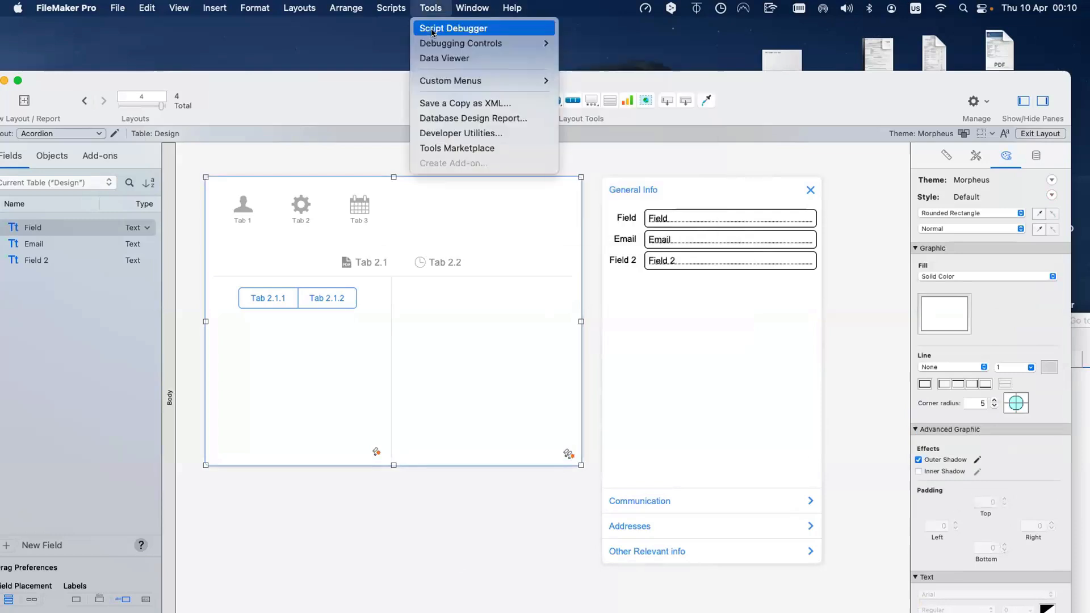
pyautogui.click(433, 28)
pyautogui.press('super+b')
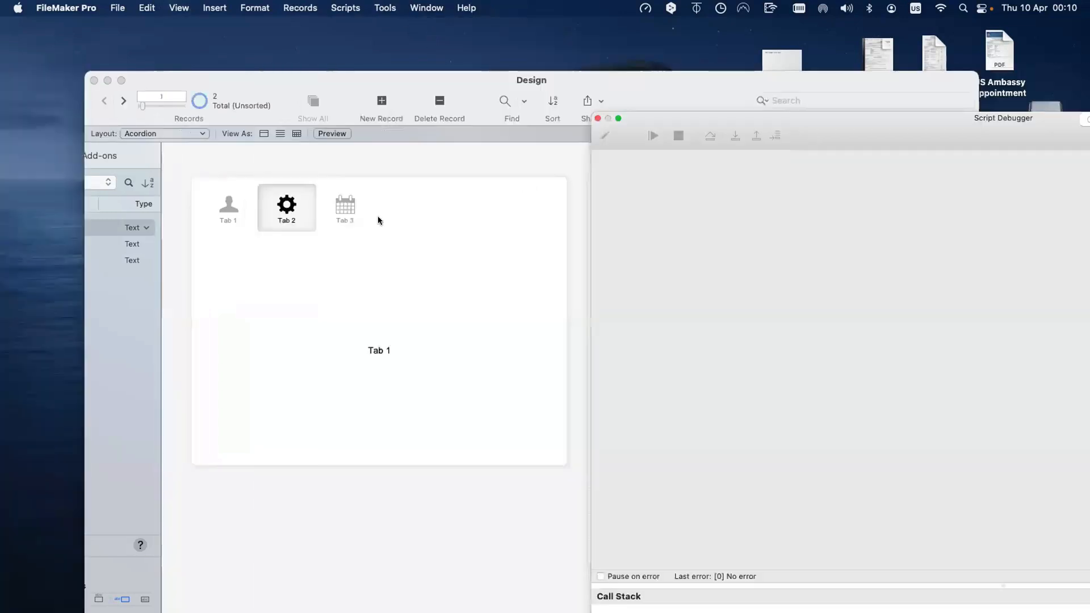
pyautogui.click(348, 209)
pyautogui.click(742, 135)
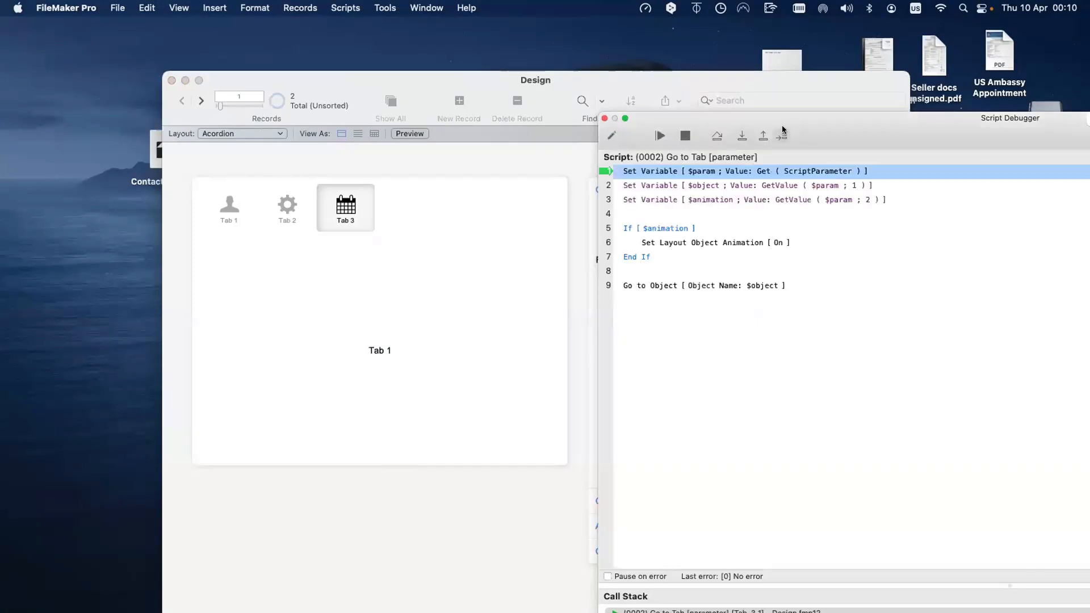
pyautogui.moveTo(737, 122); pyautogui.dragTo(459, 255)
# Step through the Go to Tab script into the OnPanelSwitch trigger script, and close the debugger
pyautogui.click(403, 264)
pyautogui.click(403, 264)
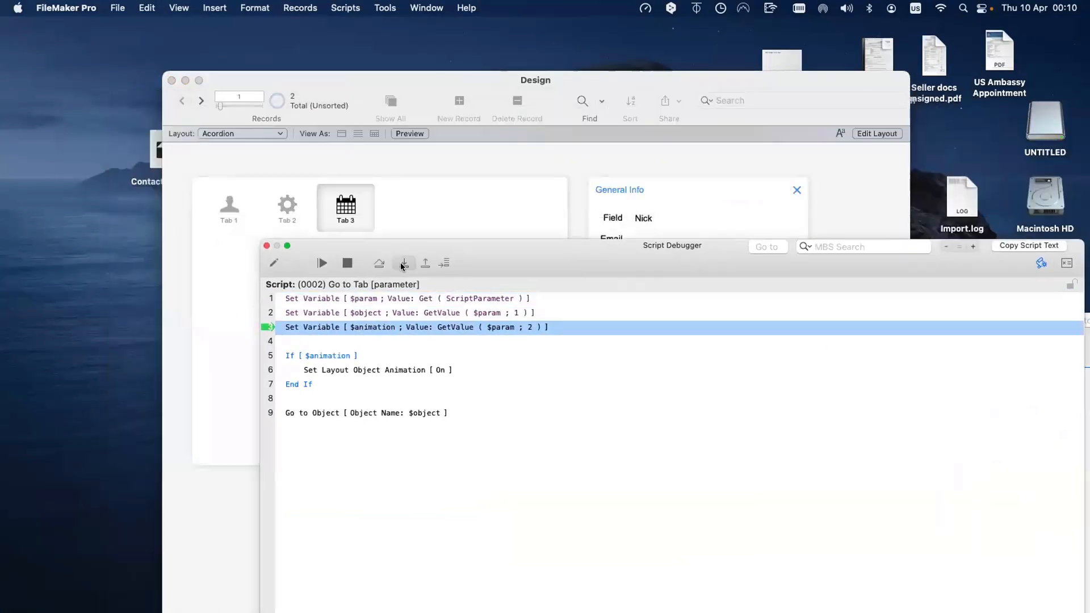
pyautogui.click(402, 265)
pyautogui.click(402, 267)
pyautogui.click(402, 266)
pyautogui.click(402, 266)
pyautogui.click(402, 266)
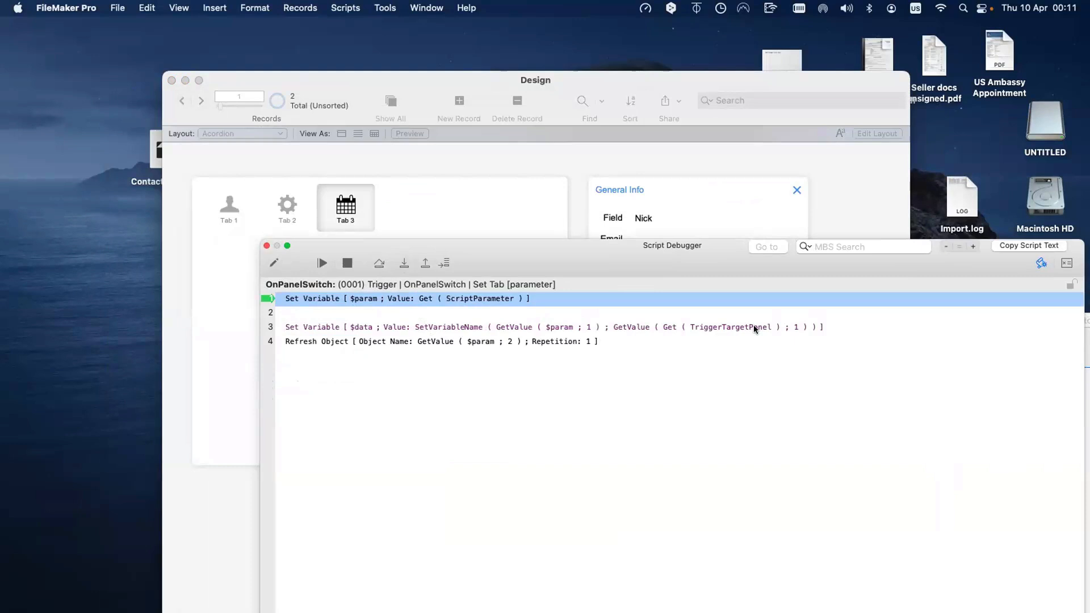
pyautogui.click(267, 246)
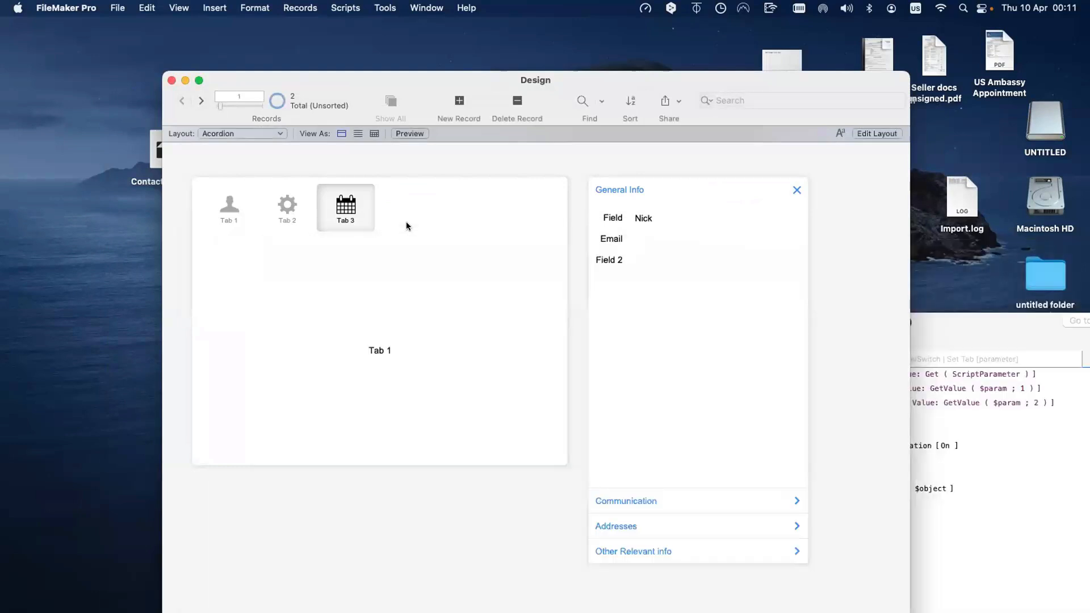
# Turn on the navigation dots of the main tab slide control in Layout mode
pyautogui.press('super+l')
pyautogui.click(442, 287)
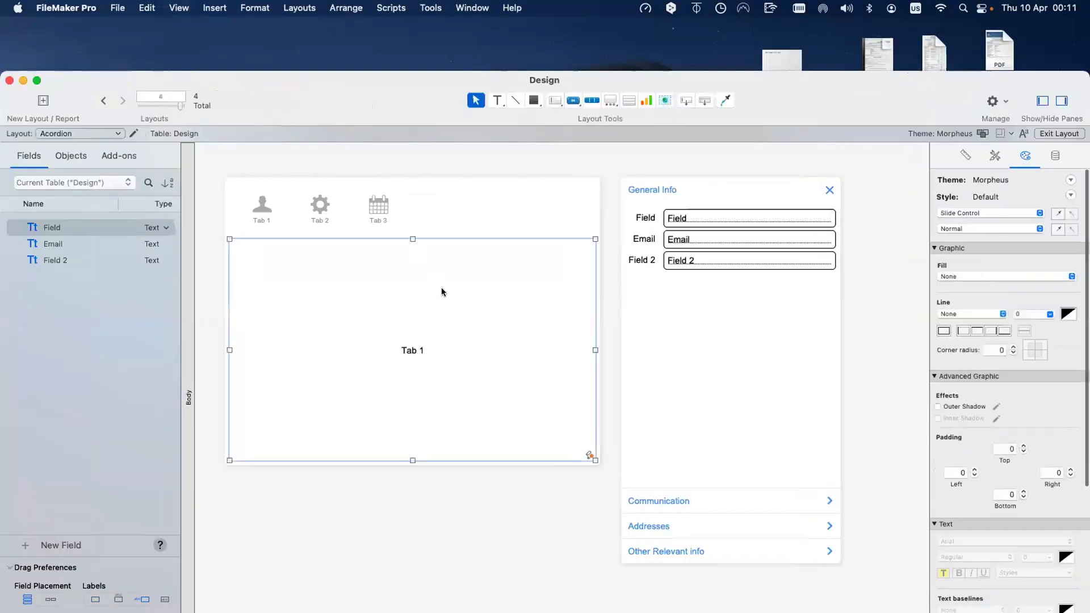
pyautogui.doubleClick(482, 296)
pyautogui.click(659, 302)
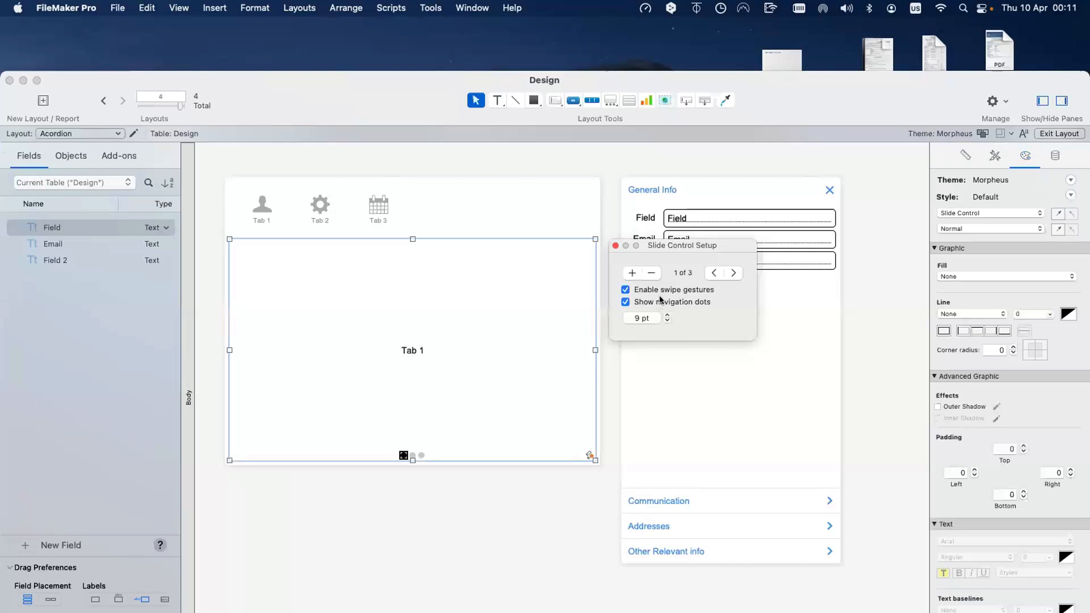
pyautogui.click(403, 456)
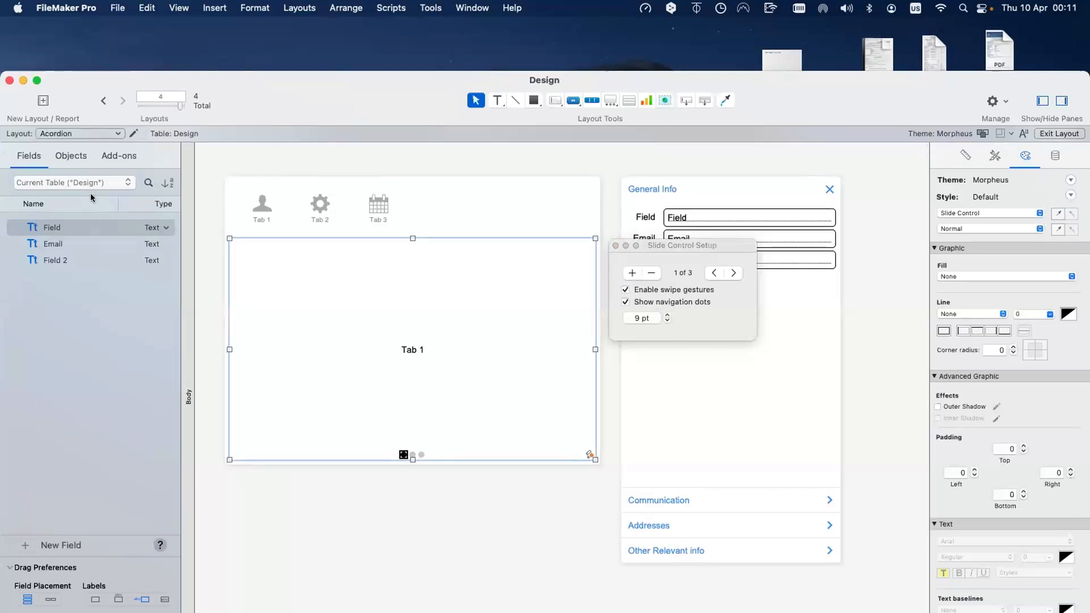
# List the layout's objects and review the button setup of the Tab 2 segment in the icon navigation bar
pyautogui.click(71, 157)
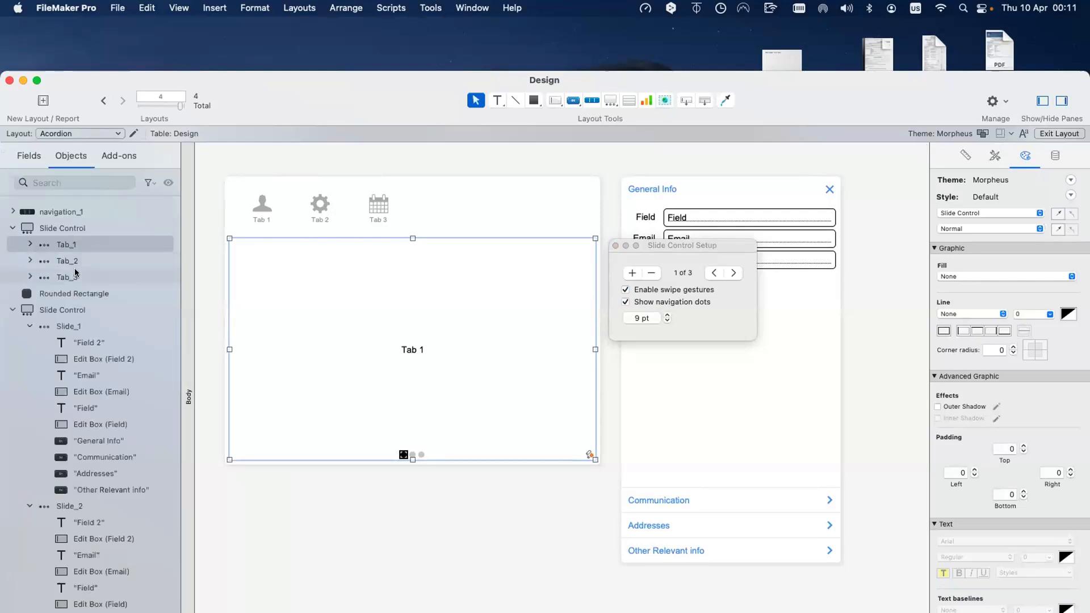
pyautogui.click(319, 204)
pyautogui.doubleClick(318, 201)
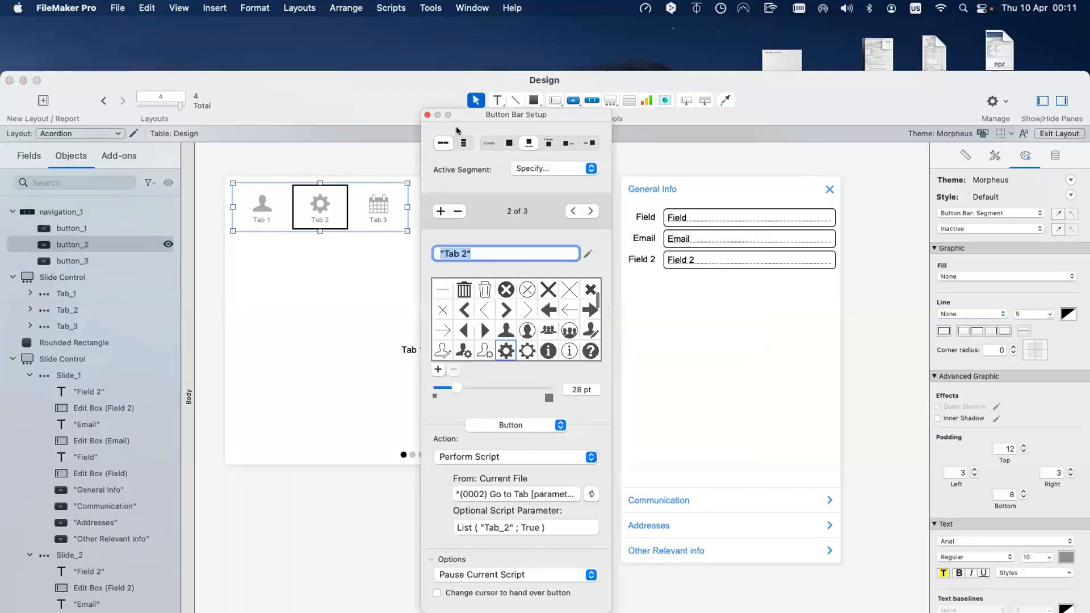
pyautogui.click(428, 115)
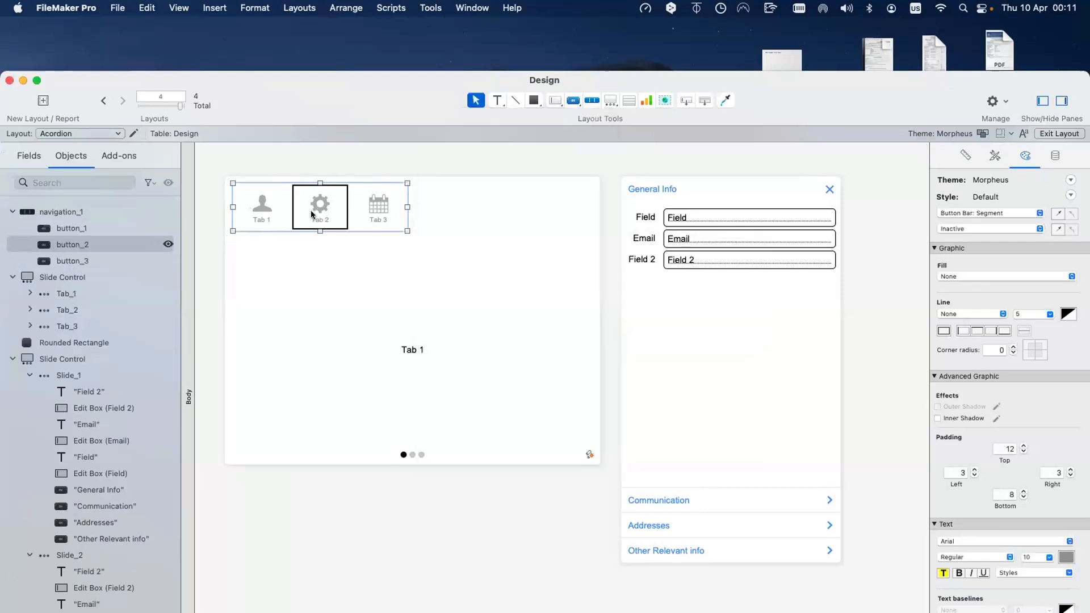
# Move the Tab 2 segment ahead of Tab 1 in the navigation bar and show the slide control's second panel
pyautogui.scroll(-1, 311, 215)
pyautogui.hscroll(1, 312, 211)
pyautogui.hscroll(-1, 313, 207)
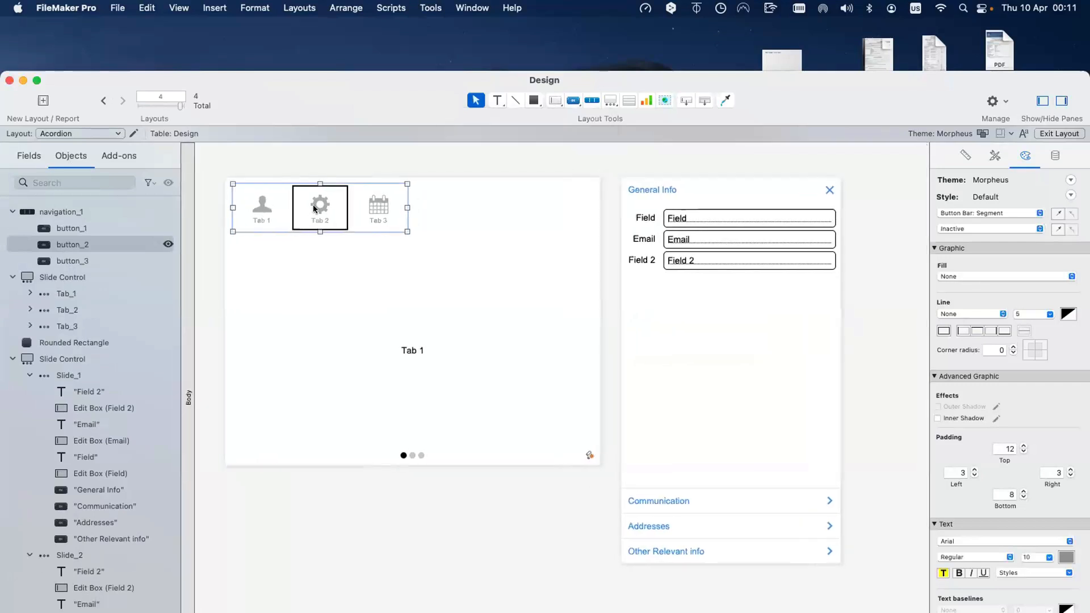
pyautogui.scroll(-1, 320, 204)
pyautogui.moveTo(320, 205); pyautogui.dragTo(259, 208)
pyautogui.scroll(2, 308, 208)
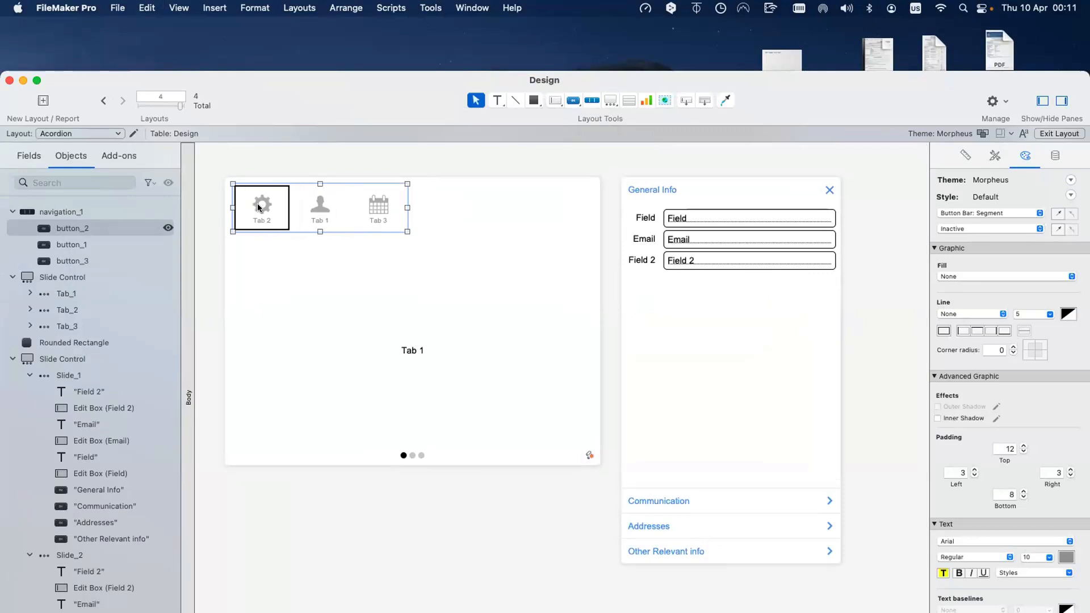
pyautogui.click(413, 455)
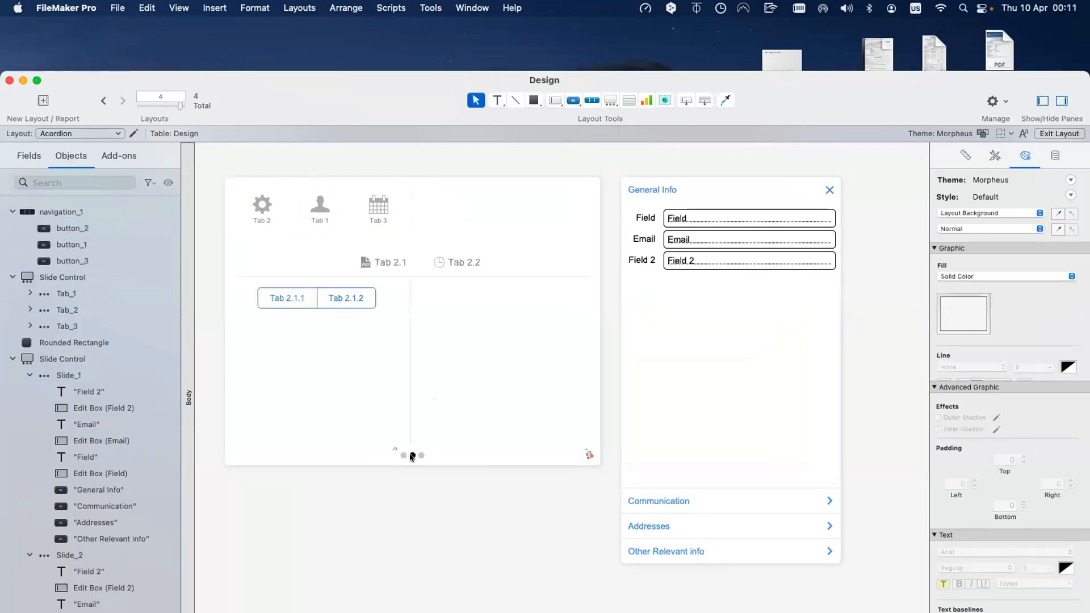
# Move the Tab_2 panel ahead of Tab_1 in the main slide control and compare its order with the navigation bar segments
pyautogui.click(413, 456)
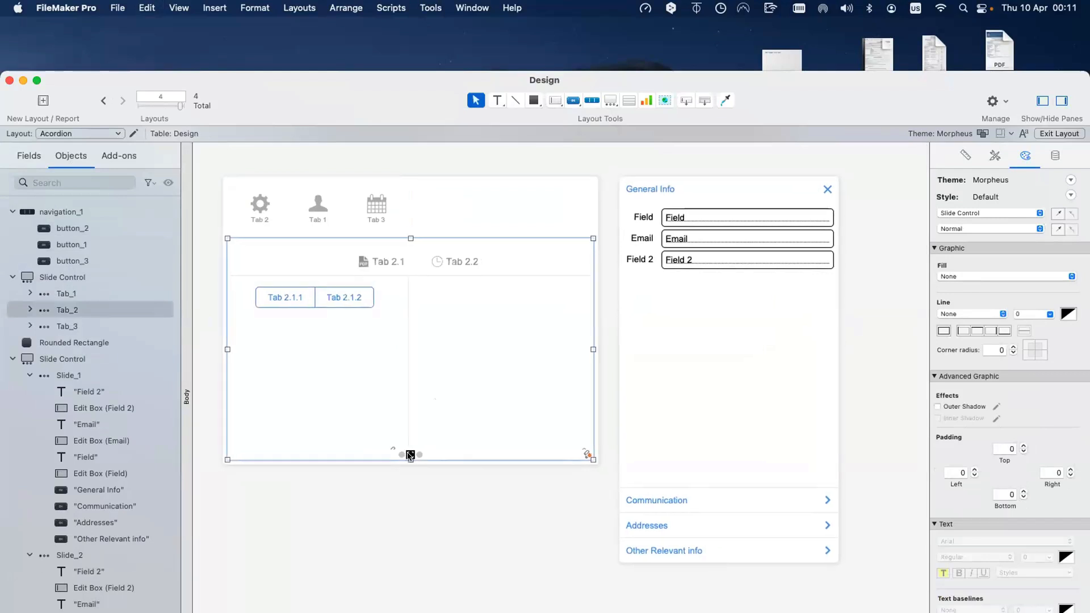
pyautogui.moveTo(409, 456); pyautogui.dragTo(403, 456)
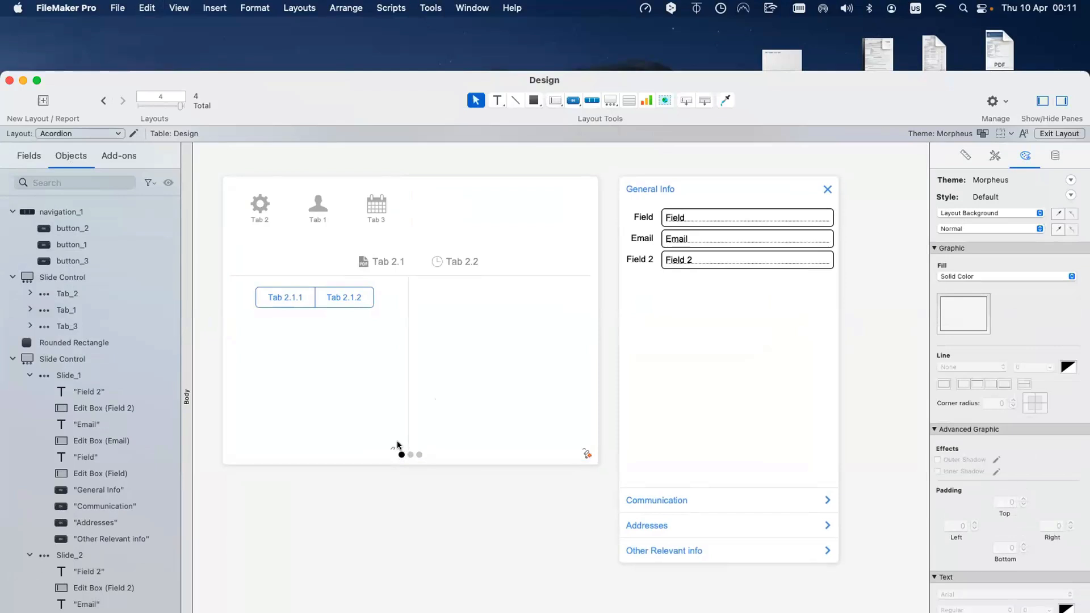
pyautogui.doubleClick(271, 214)
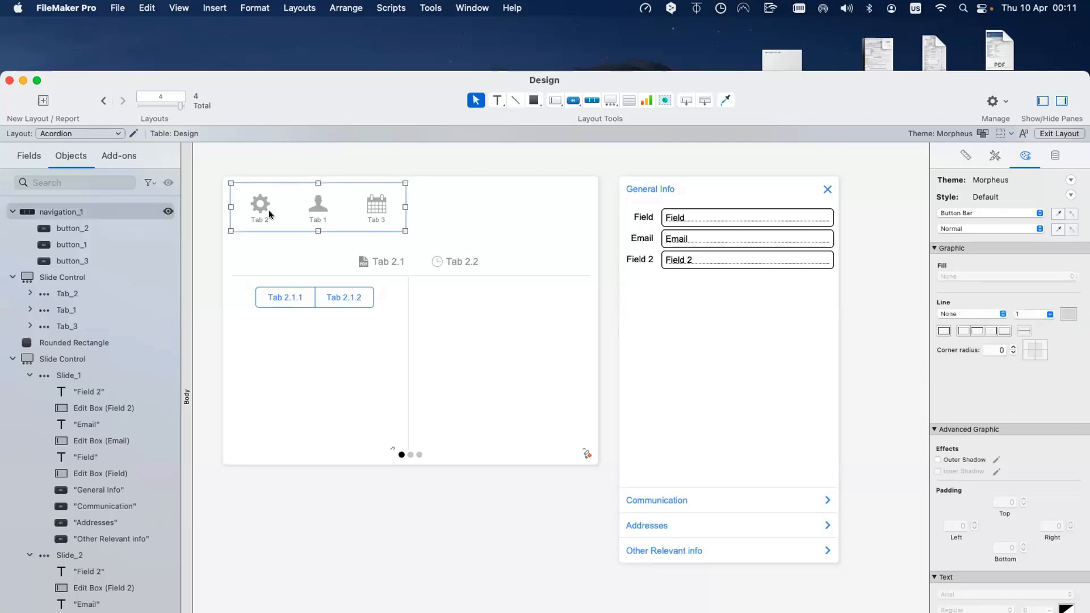
pyautogui.click(75, 229)
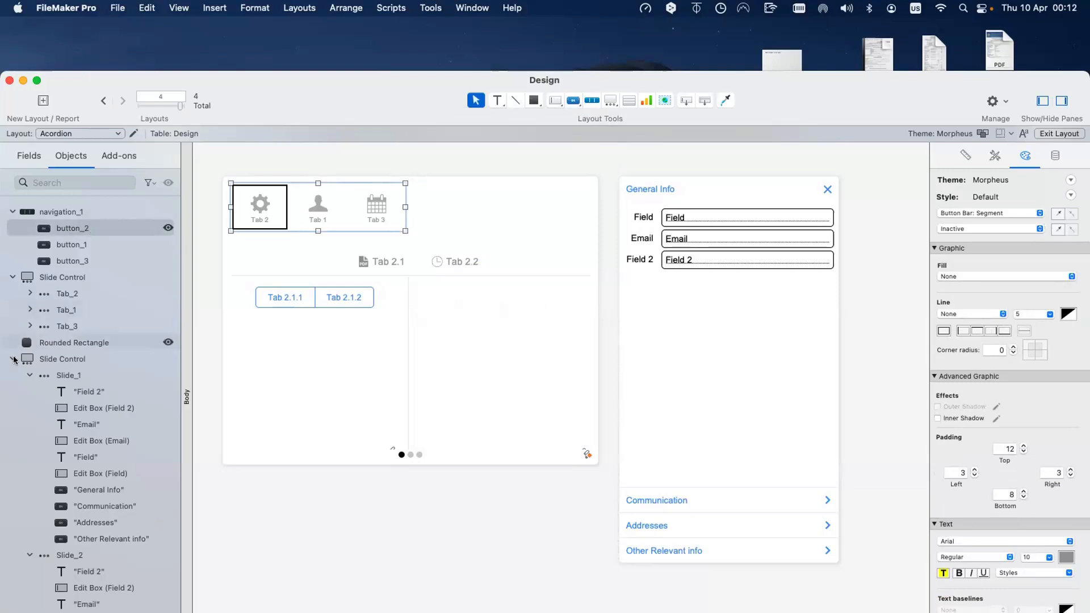
pyautogui.click(295, 252)
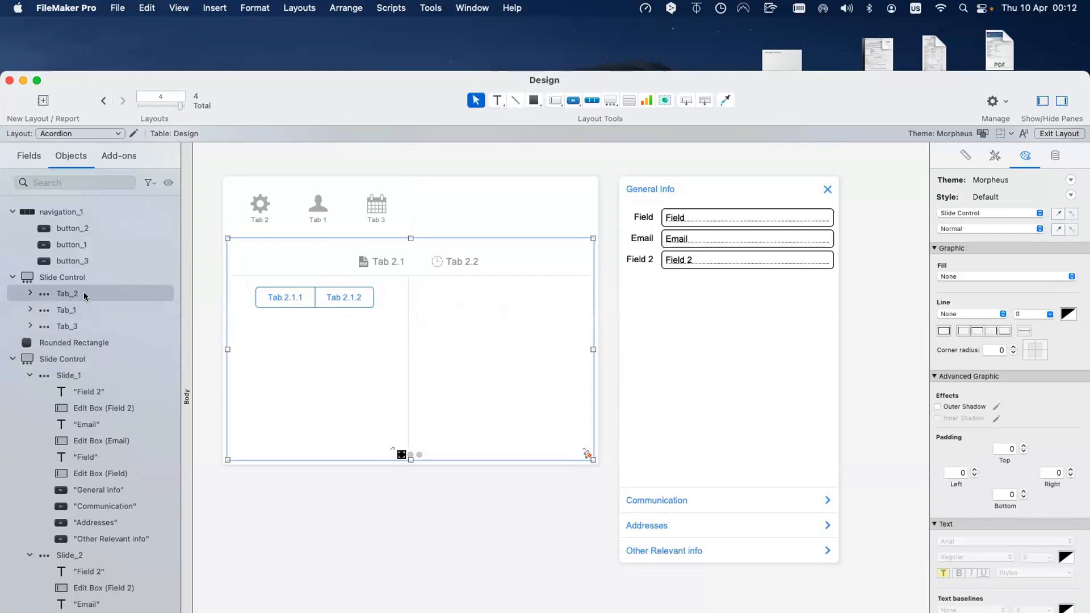
# Test switching between the Tab 2 and Tab 1 segments in Browse mode, and return to Layout mode
pyautogui.press('super+b')
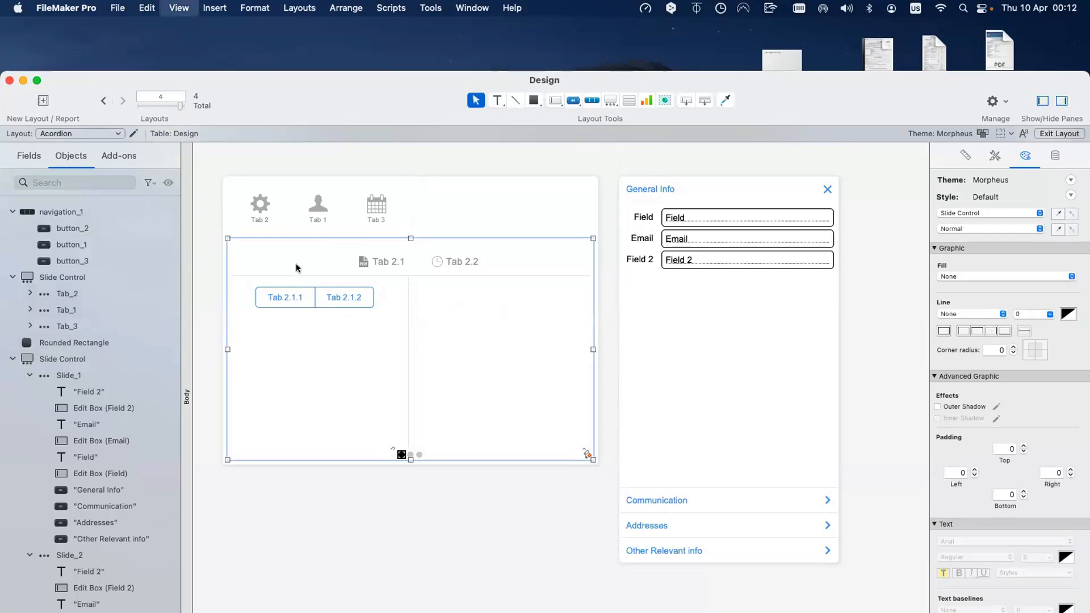
pyautogui.click(231, 206)
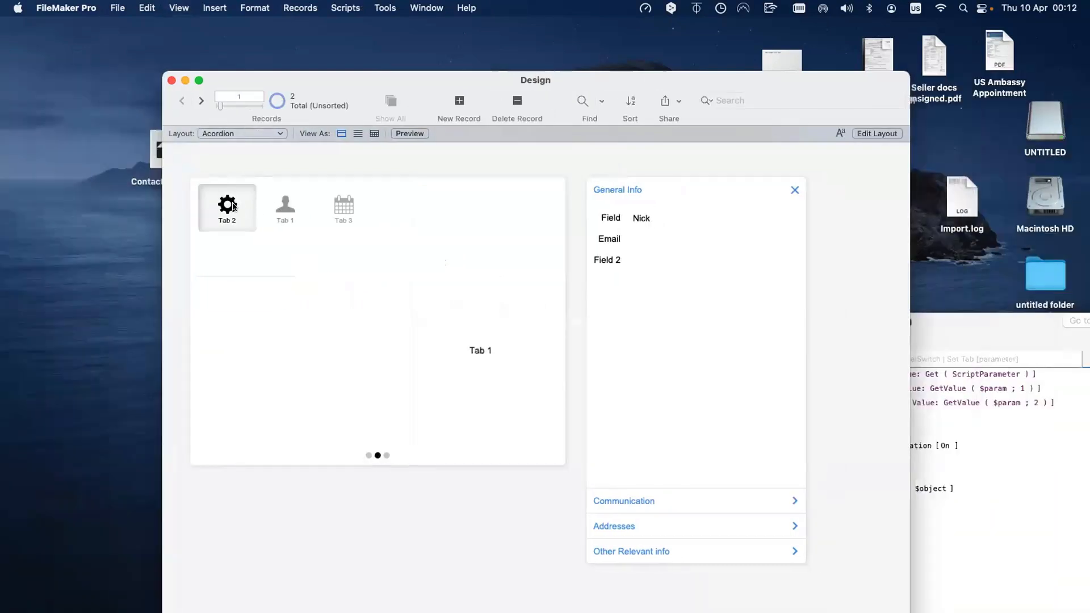
pyautogui.click(231, 207)
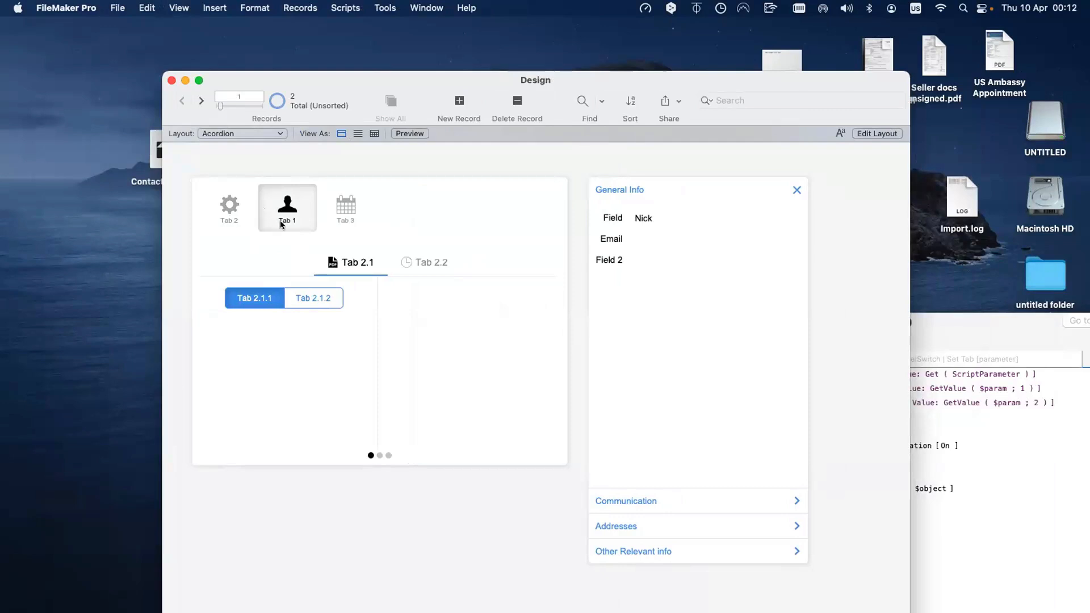
pyautogui.click(232, 206)
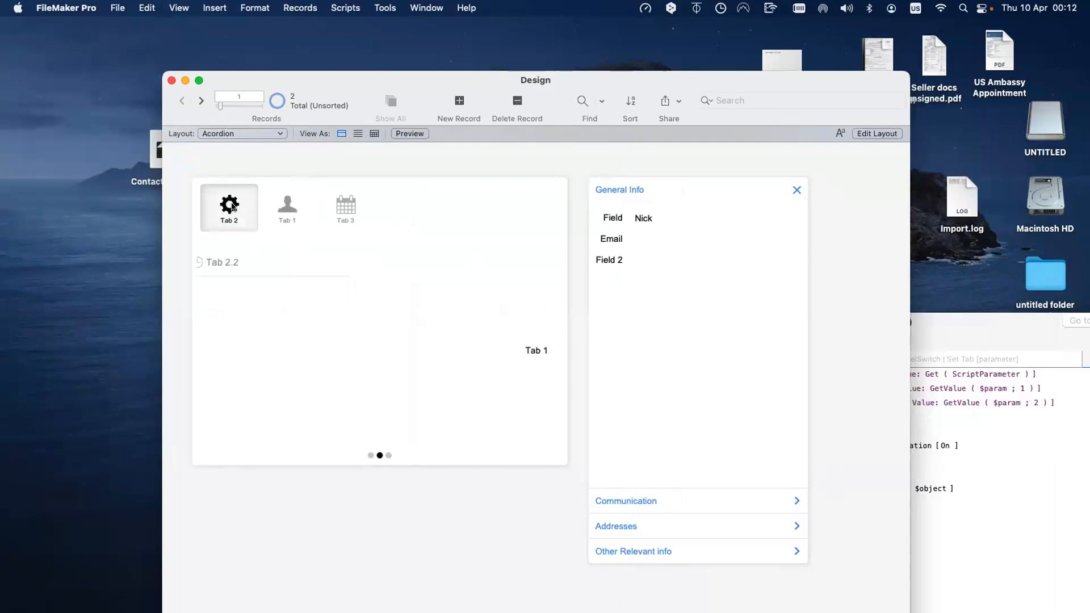
pyautogui.click(232, 207)
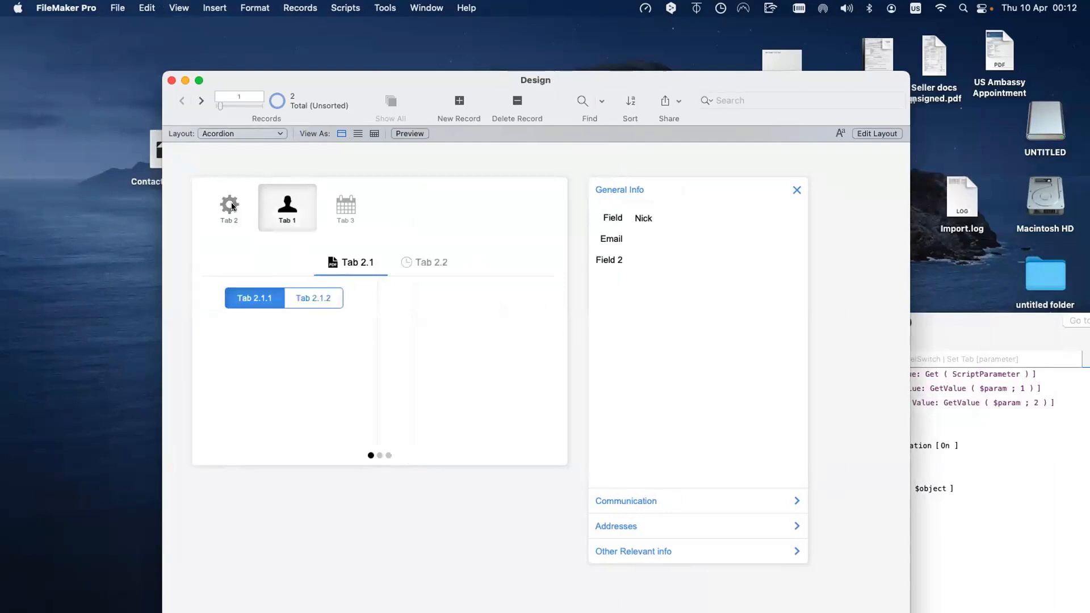
pyautogui.press('super+l')
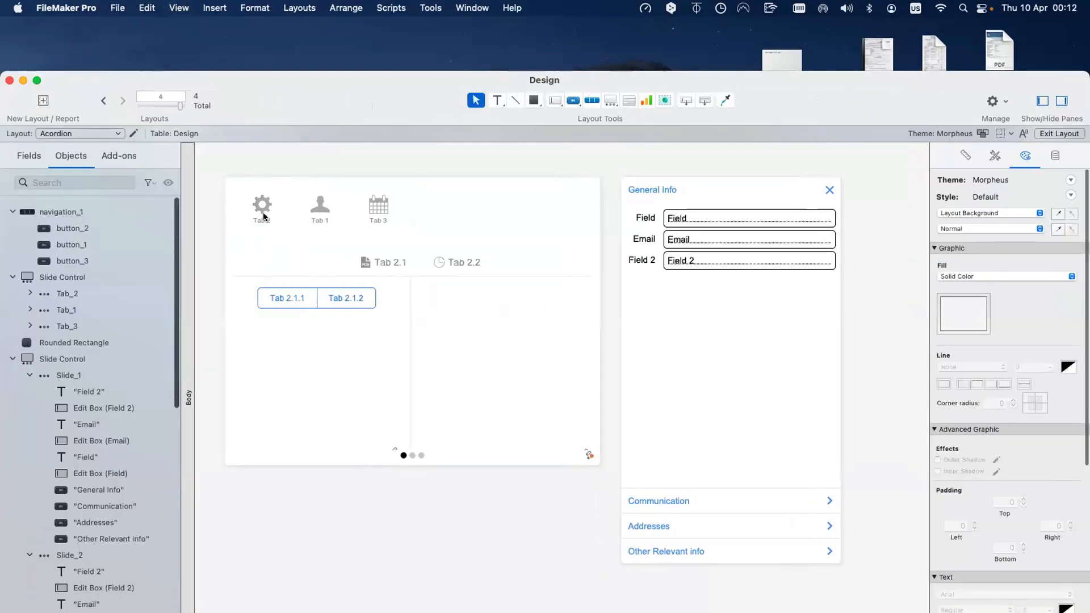
# Try to swap the object names of the Tab 2 and Tab 1 segments directly between button_2 and button_1
pyautogui.click(265, 214)
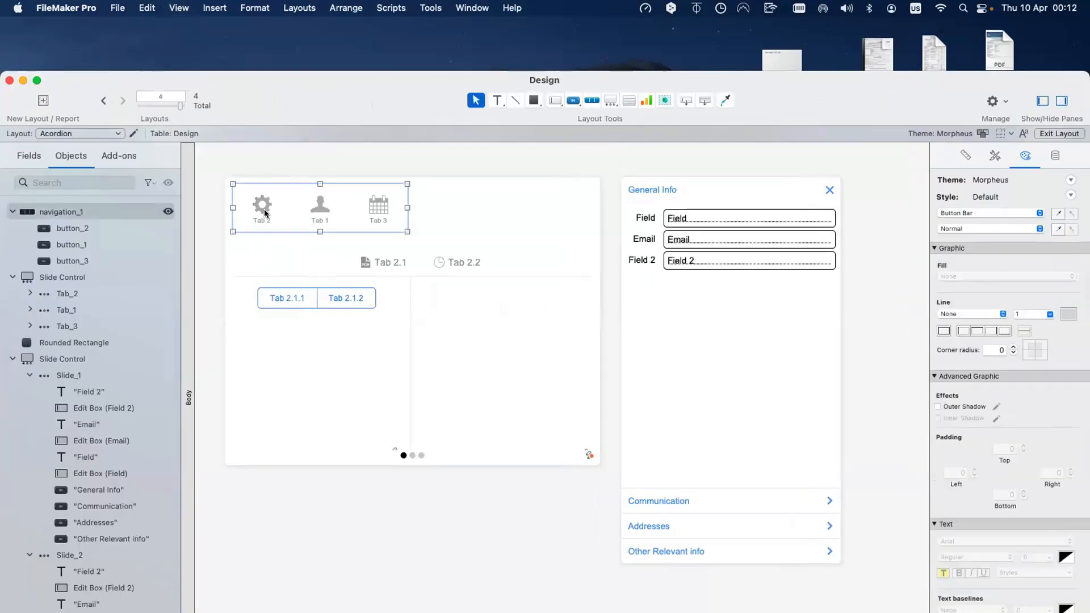
pyautogui.click(265, 214)
pyautogui.click(82, 229)
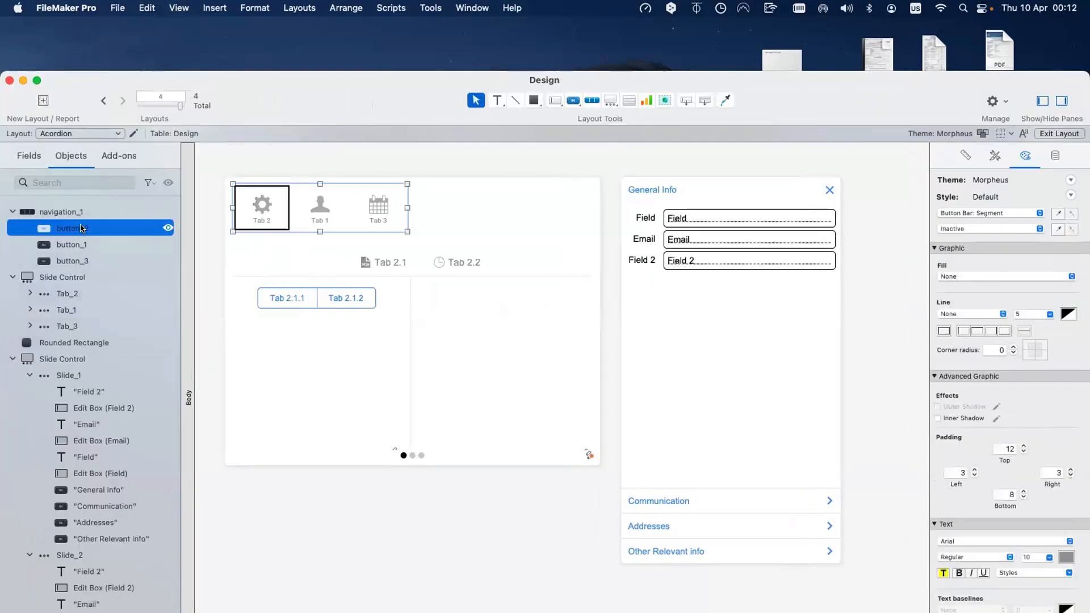
pyautogui.doubleClick(92, 226)
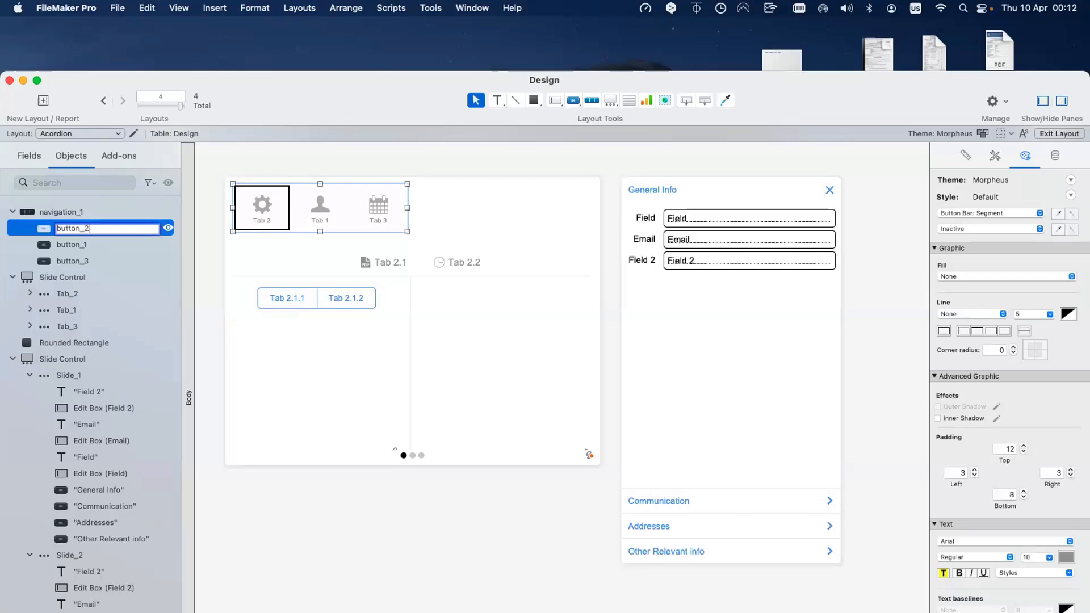
pyautogui.write('x')
pyautogui.press('BackSpace')
pyautogui.press('BackSpace')
pyautogui.write('1')
pyautogui.click(91, 246)
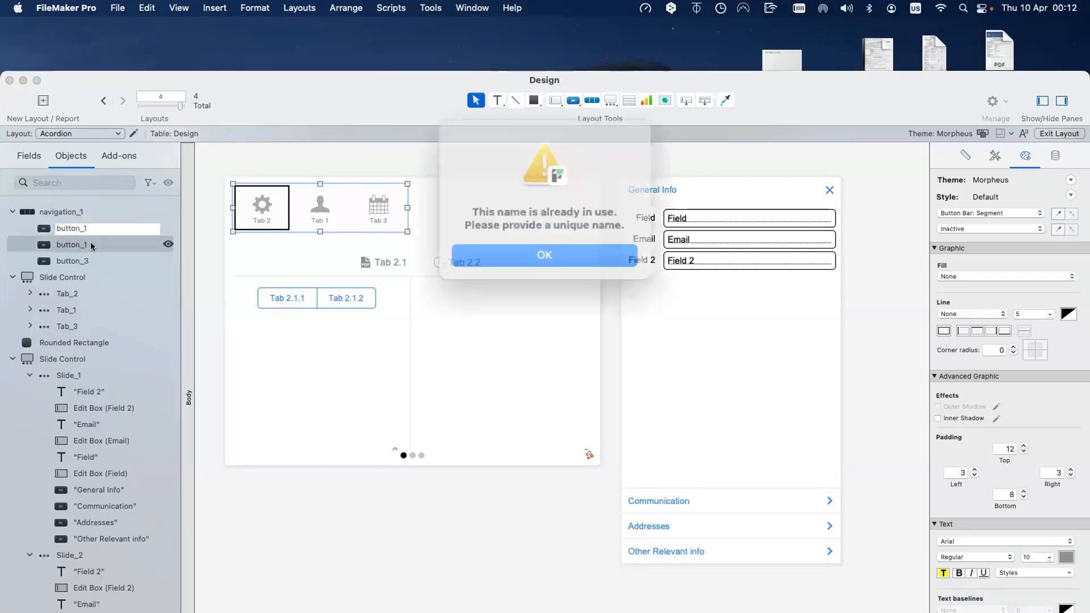
pyautogui.click(542, 247)
pyautogui.click(110, 234)
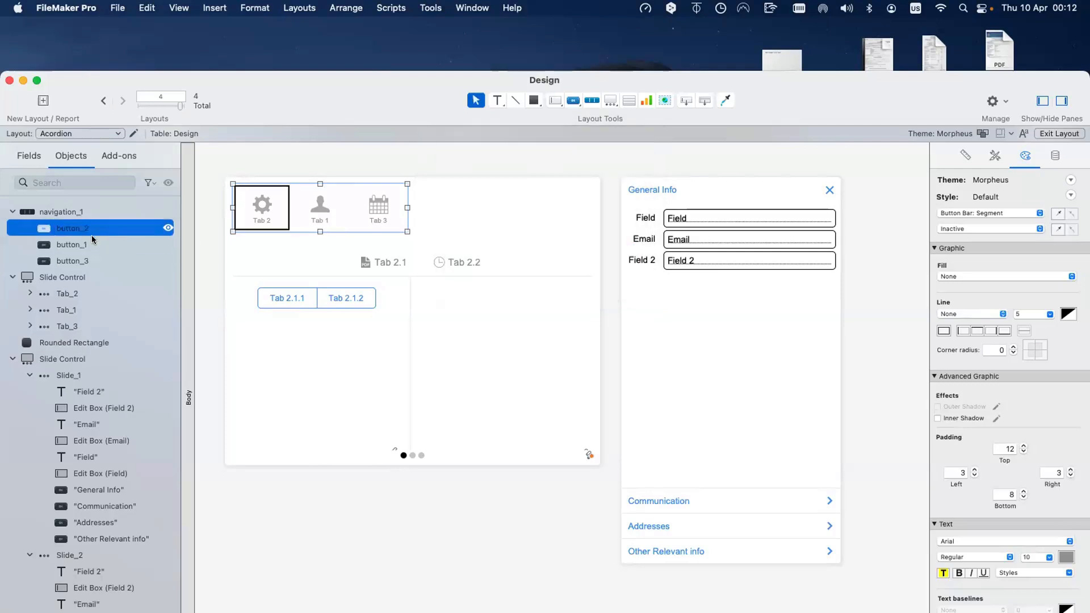
pyautogui.click(100, 243)
pyautogui.click(99, 243)
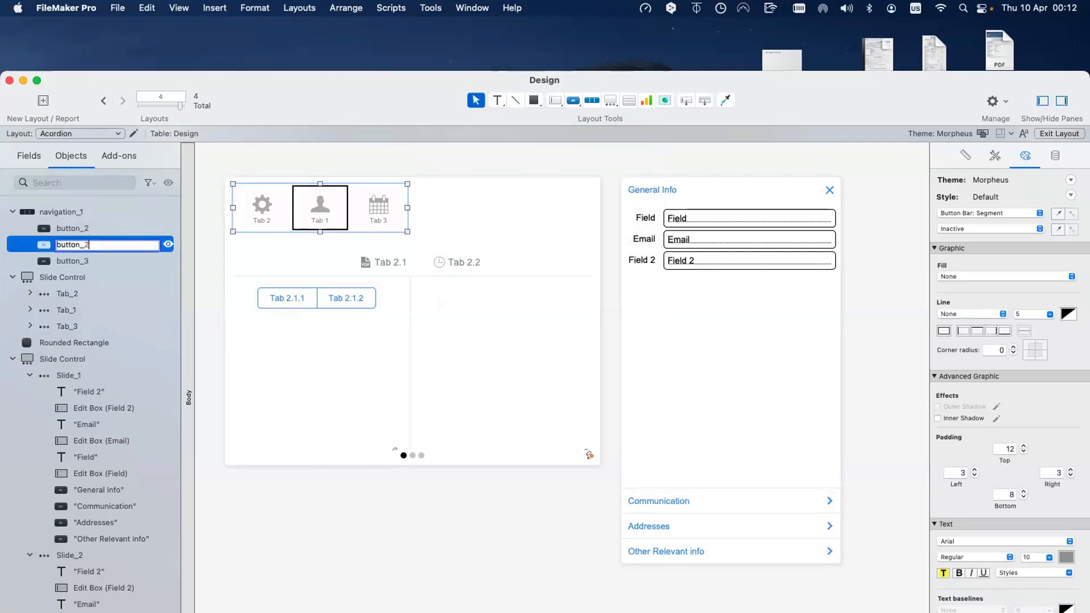
pyautogui.click(85, 277)
pyautogui.click(584, 247)
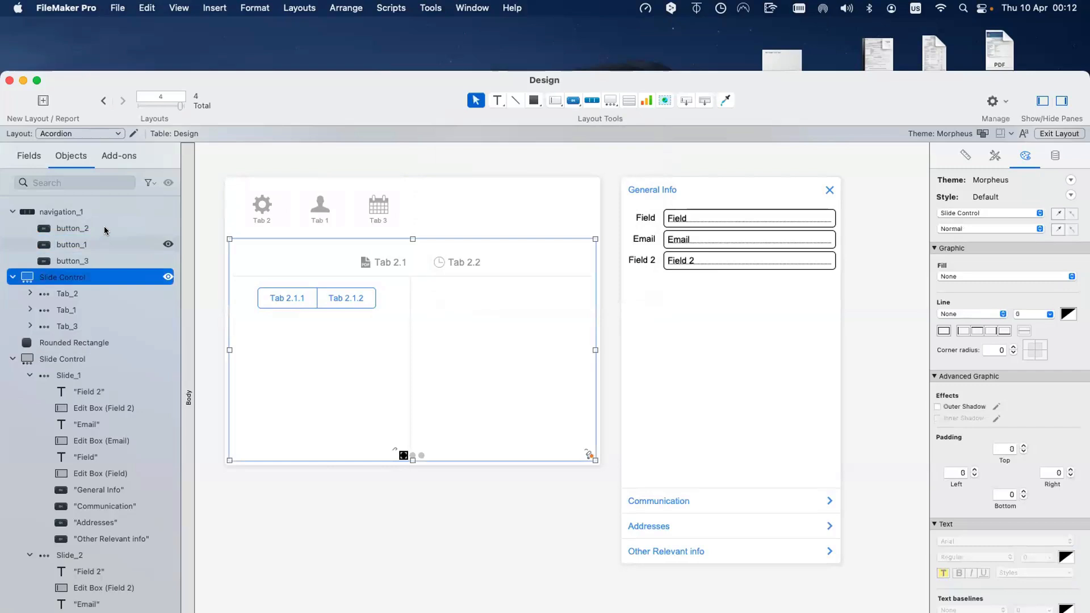
# Rename the Tab 2 segment button_1 and the Tab 1 segment button_2, using button_2x as a temporary name
pyautogui.click(96, 227)
pyautogui.click(95, 227)
pyautogui.write('x')
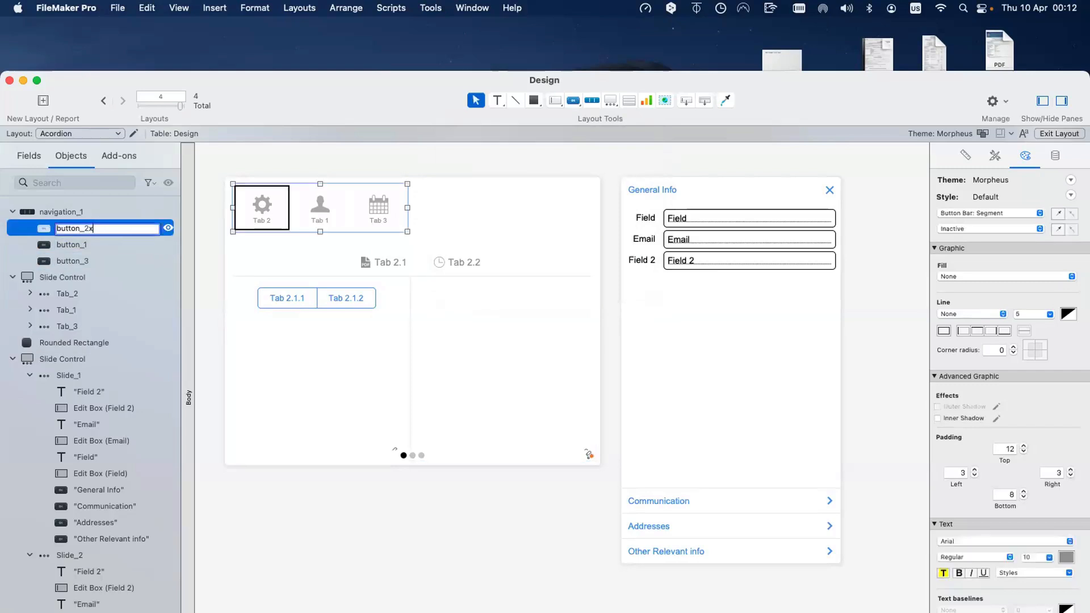
pyautogui.click(91, 243)
pyautogui.click(90, 243)
pyautogui.click(91, 242)
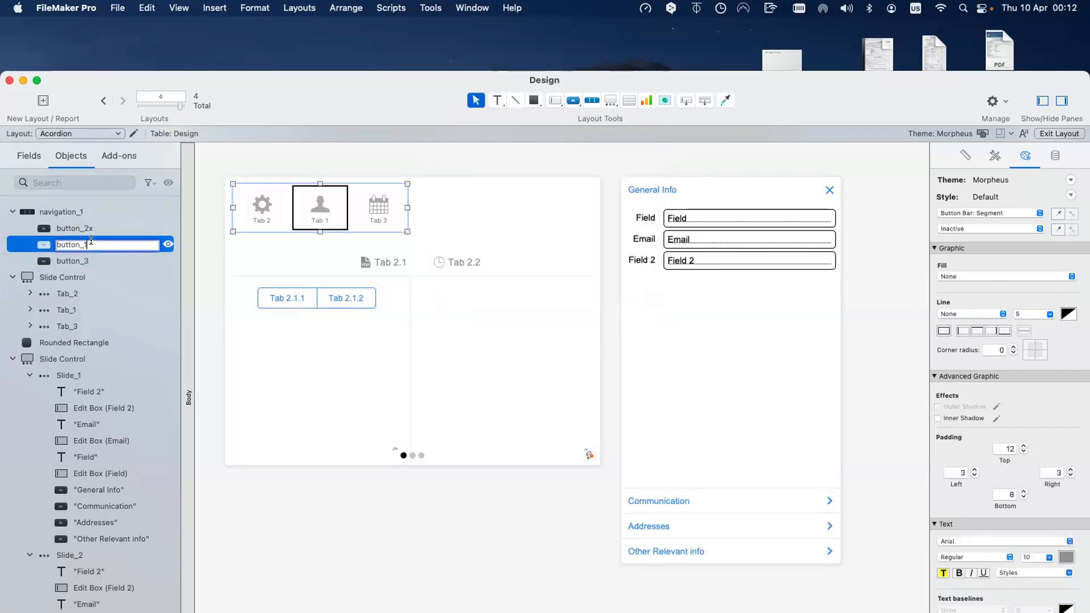
pyautogui.click(95, 229)
pyautogui.click(93, 229)
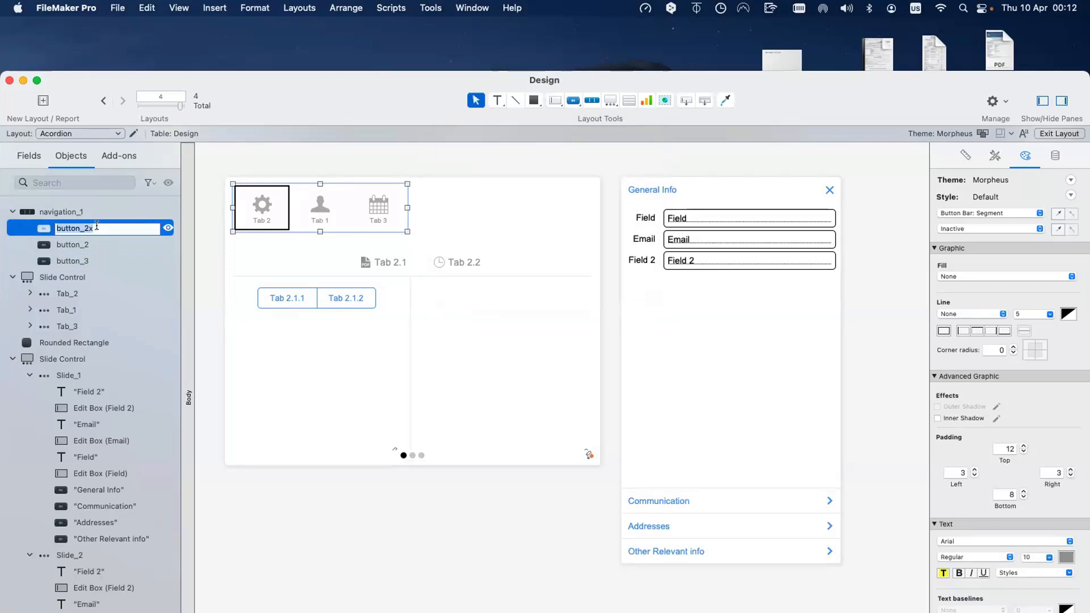
pyautogui.click(93, 229)
pyautogui.press('BackSpace')
# Rename the main slide control's first panel Tab_1 and its second panel Tab_2, using Tab_2x as a temporary name
pyautogui.click(69, 294)
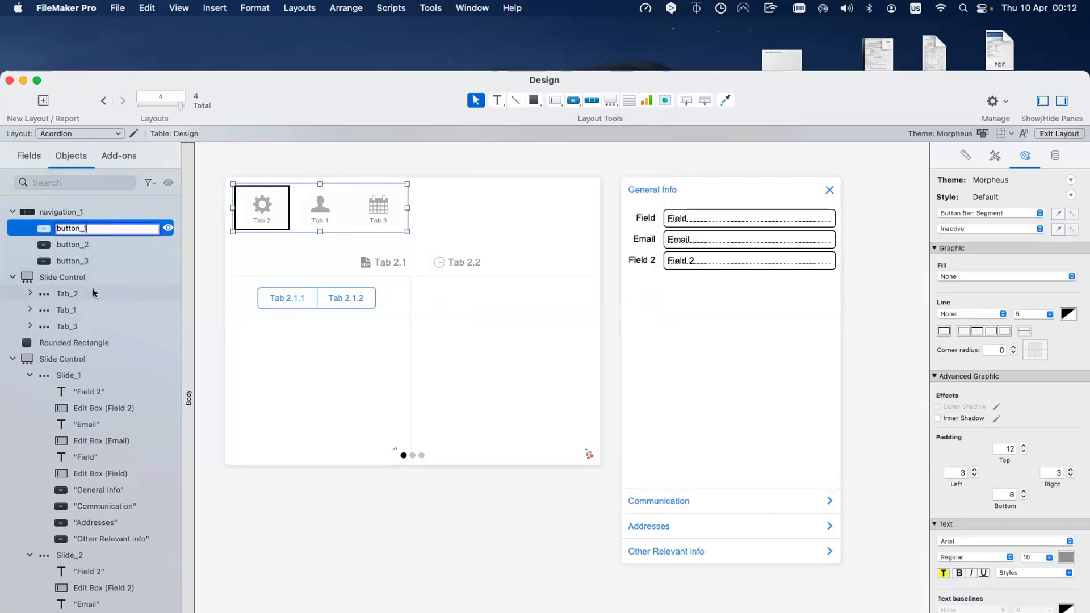
pyautogui.click(79, 294)
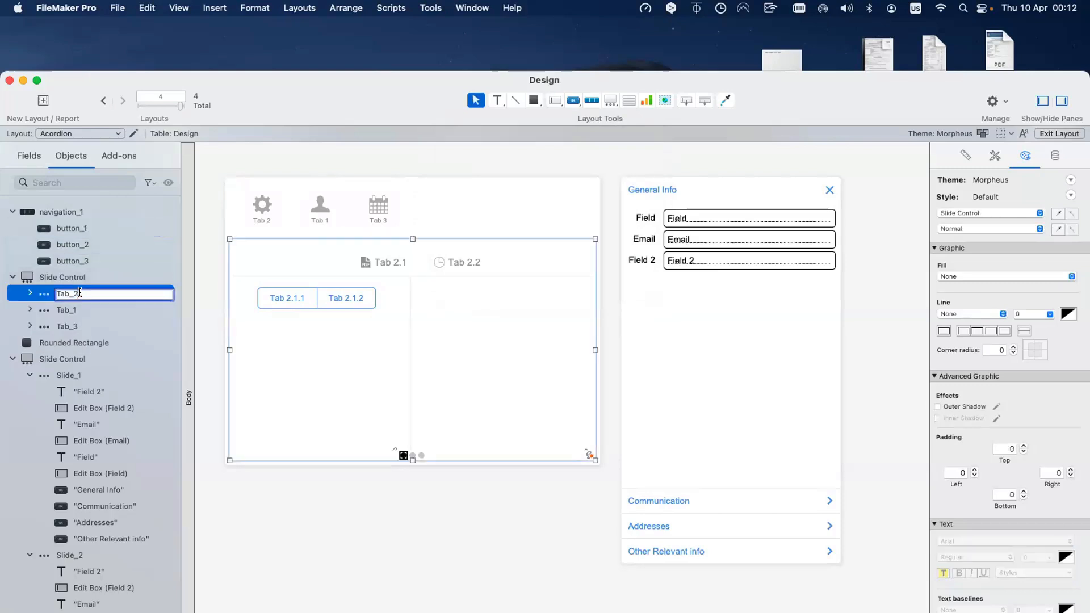
pyautogui.write('x')
pyautogui.click(80, 309)
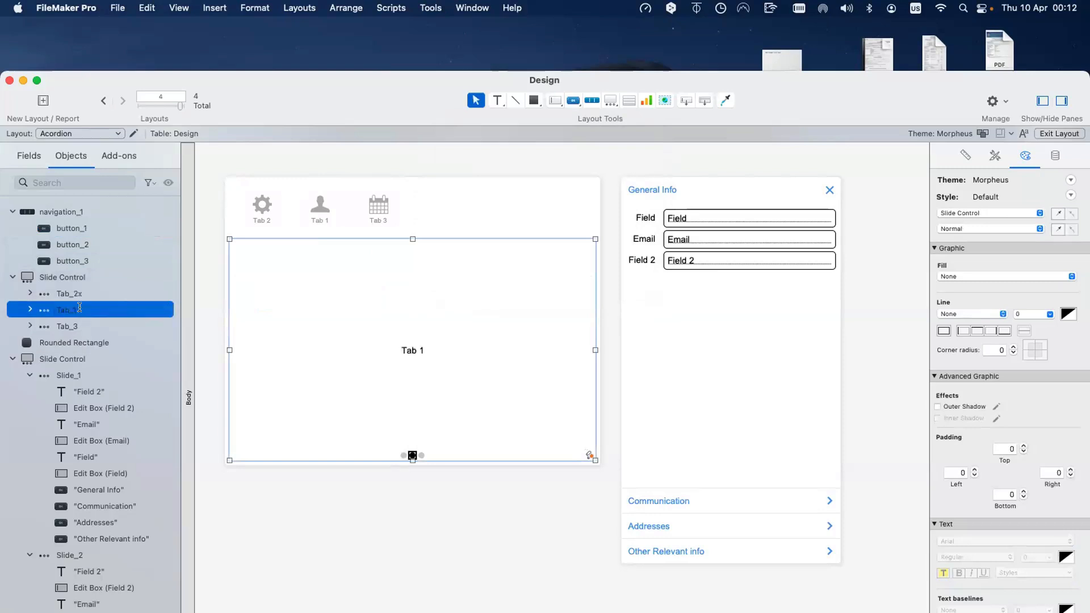
pyautogui.click(79, 309)
pyautogui.press('BackSpace')
pyautogui.write('2')
pyautogui.click(84, 293)
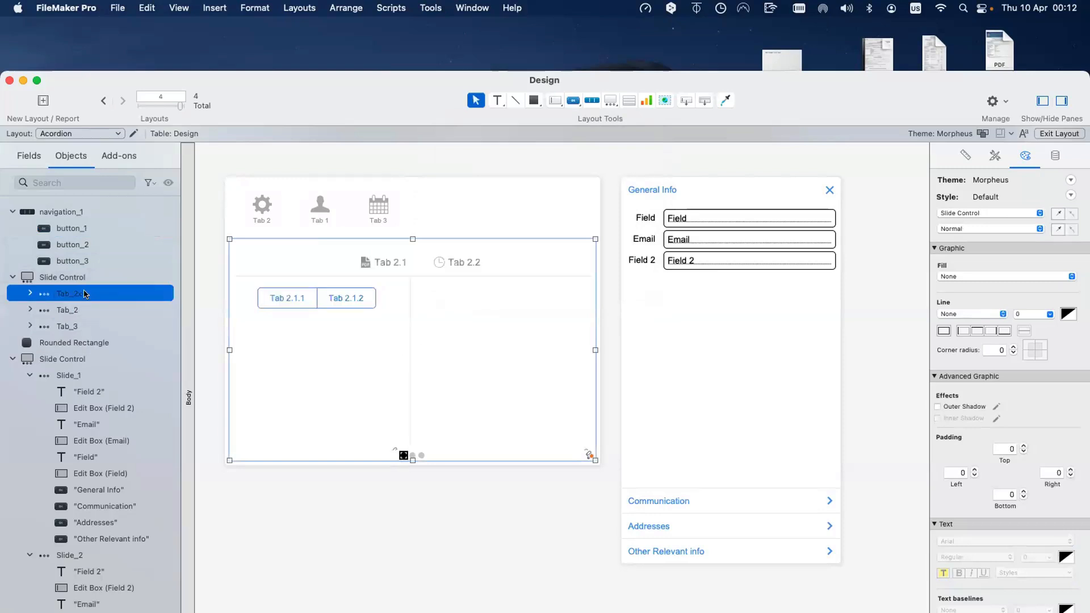
pyautogui.click(84, 294)
pyautogui.write('Tab_1')
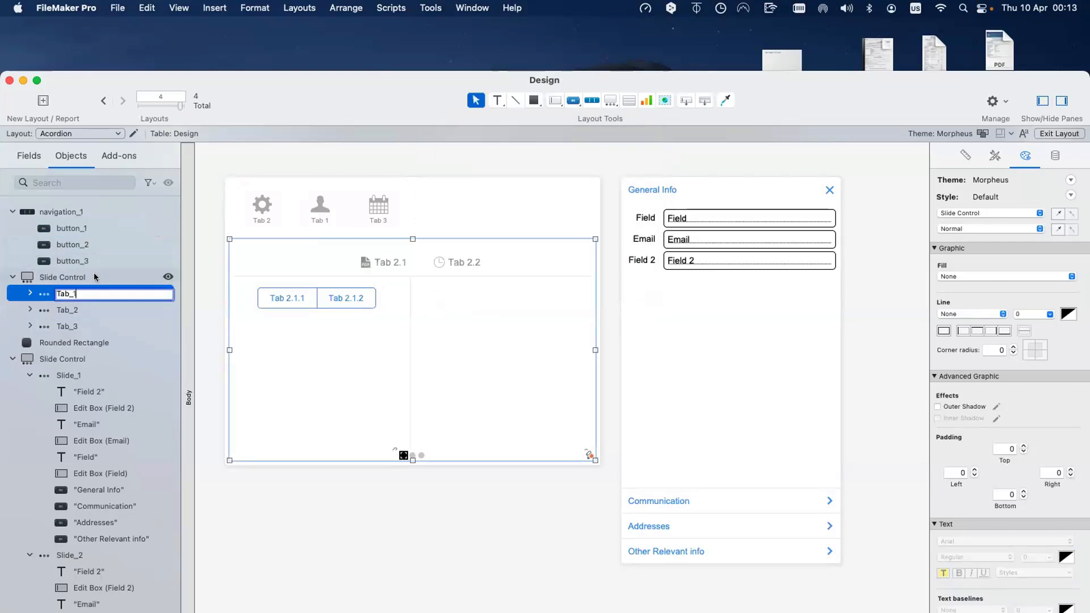
pyautogui.click(95, 277)
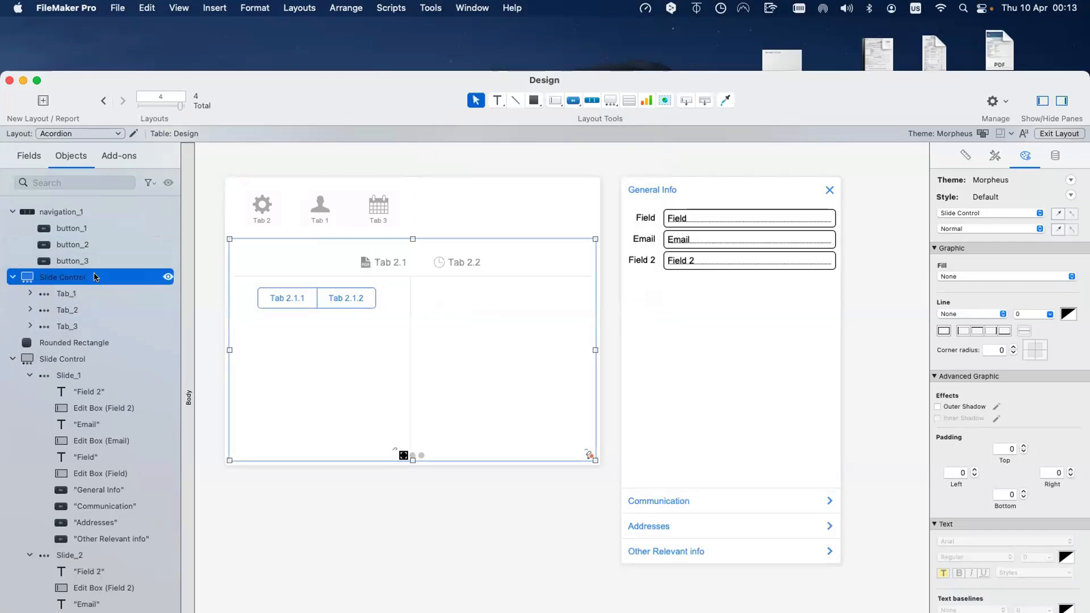
# Set the script parameter of the gear-icon Tab 2 segment to List ( "Tab_1" ; True )
pyautogui.doubleClick(263, 207)
pyautogui.click(519, 527)
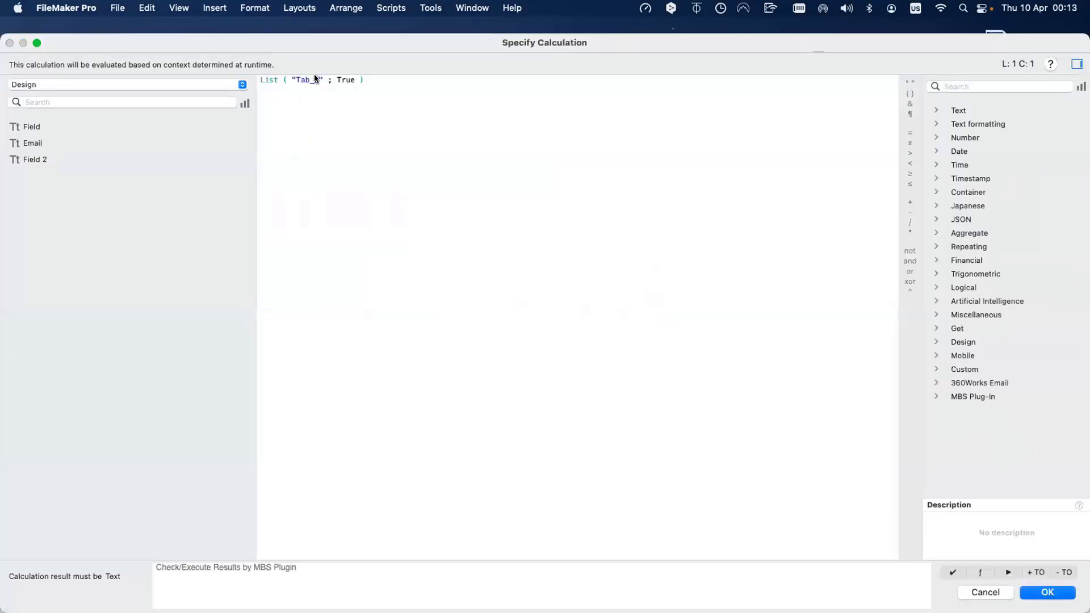
pyautogui.click(312, 80)
pyautogui.press('Delete')
pyautogui.write('1')
pyautogui.press('Return')
# Set the script parameter of the person-icon Tab 1 segment to List ( "Tab_2" ; True )
pyautogui.click(319, 208)
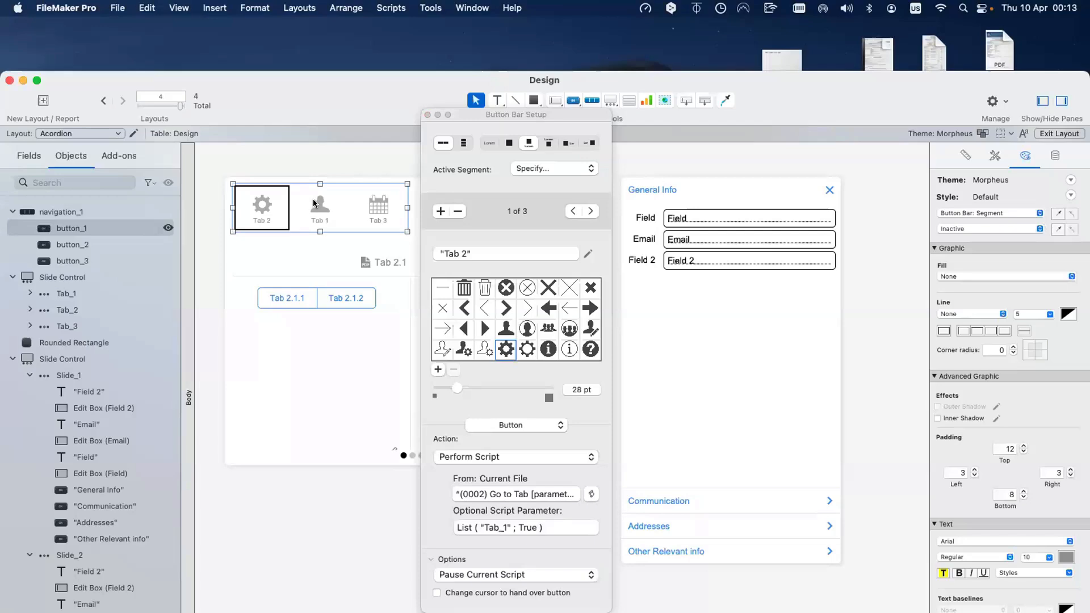
pyautogui.click(520, 526)
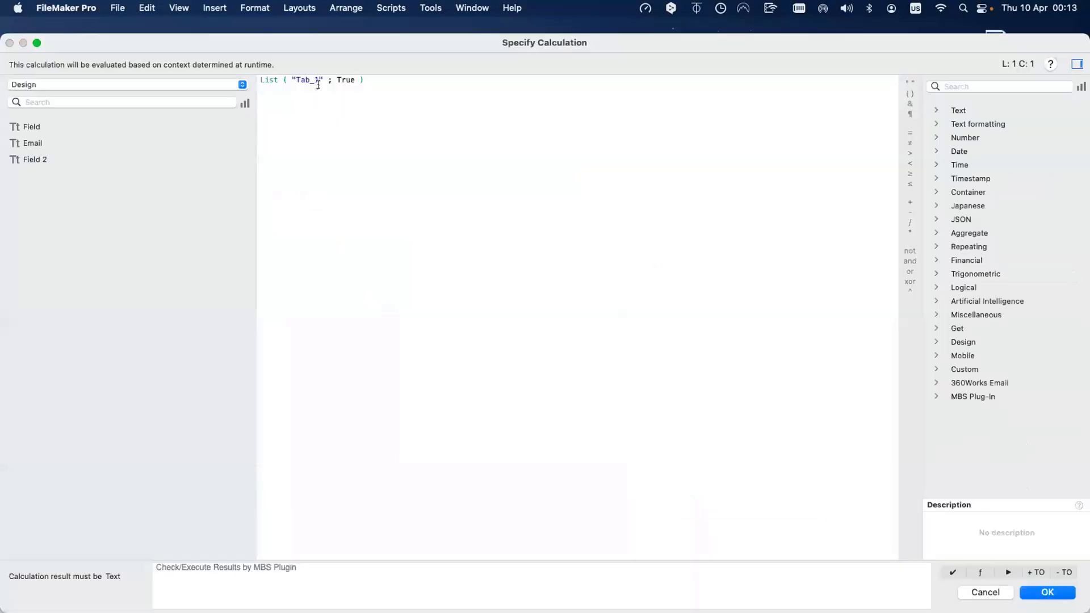
pyautogui.press('Escape')
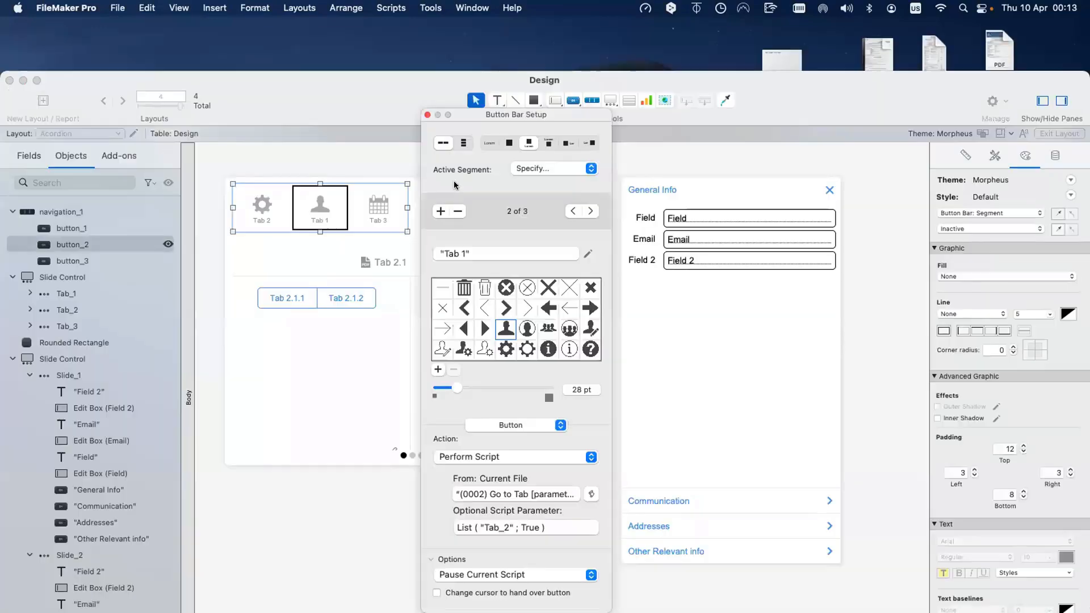
# Test the Tab 1 and Tab 2 segments in Browse mode, return to Layout mode and select the icon navigation bar
pyautogui.press('super+b')
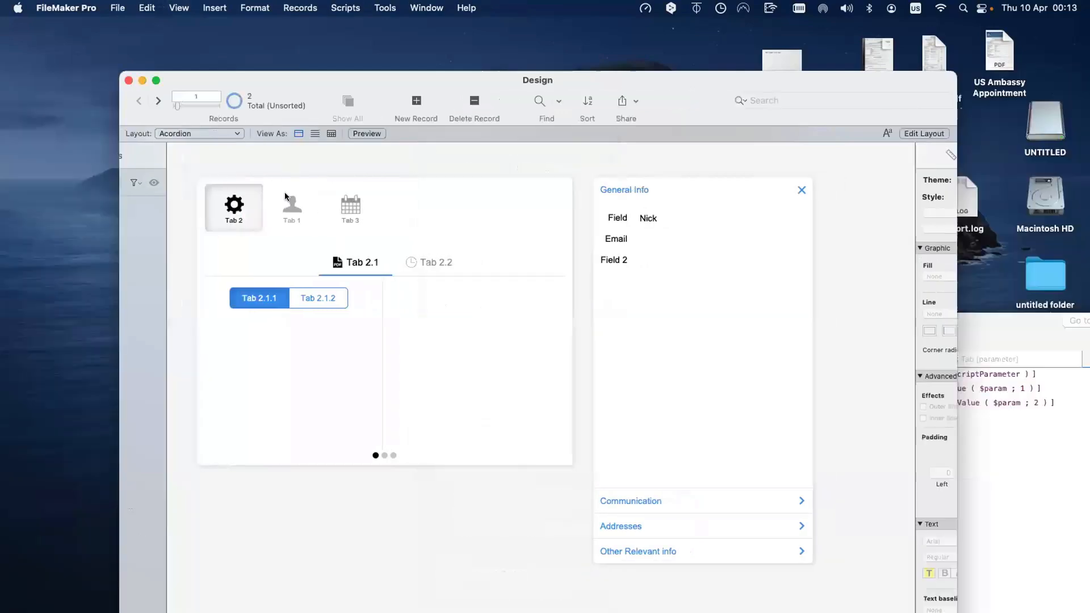
pyautogui.click(285, 194)
pyautogui.click(227, 206)
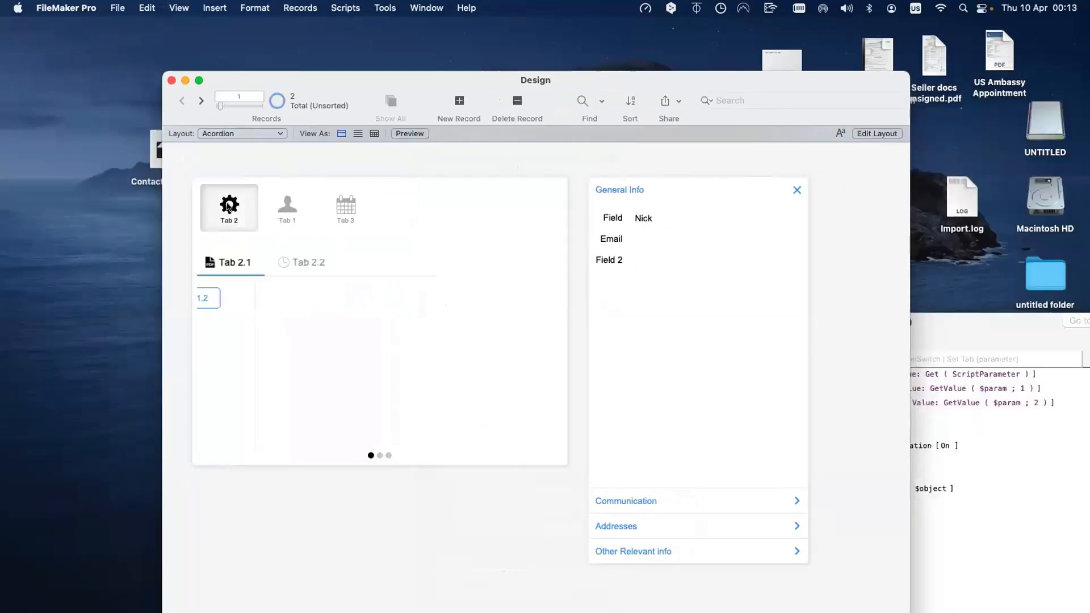
pyautogui.press('super+l')
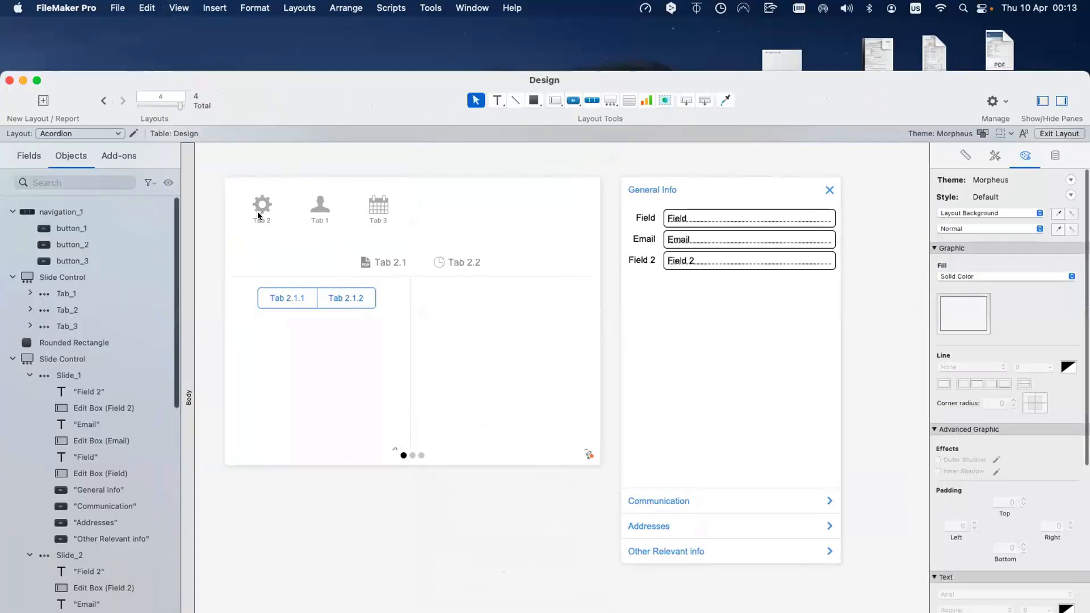
pyautogui.doubleClick(258, 215)
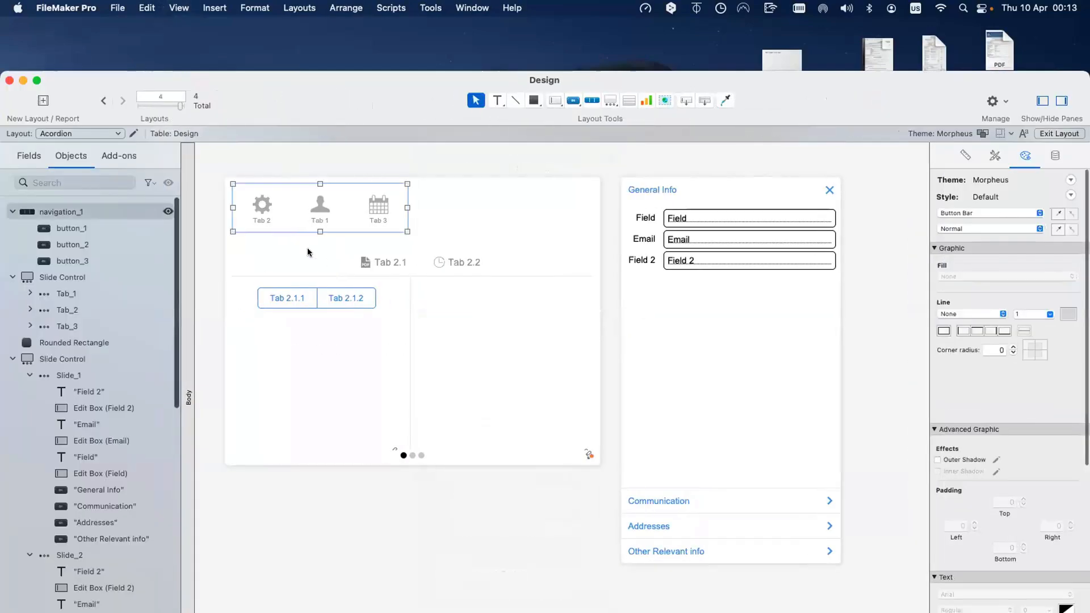
# Relabel the gear-icon segment as "Tab 1" and the person-icon segment as "Tab 2" in the icon navigation bar
pyautogui.click(460, 259)
pyautogui.press('BackSpace')
pyautogui.write('1')
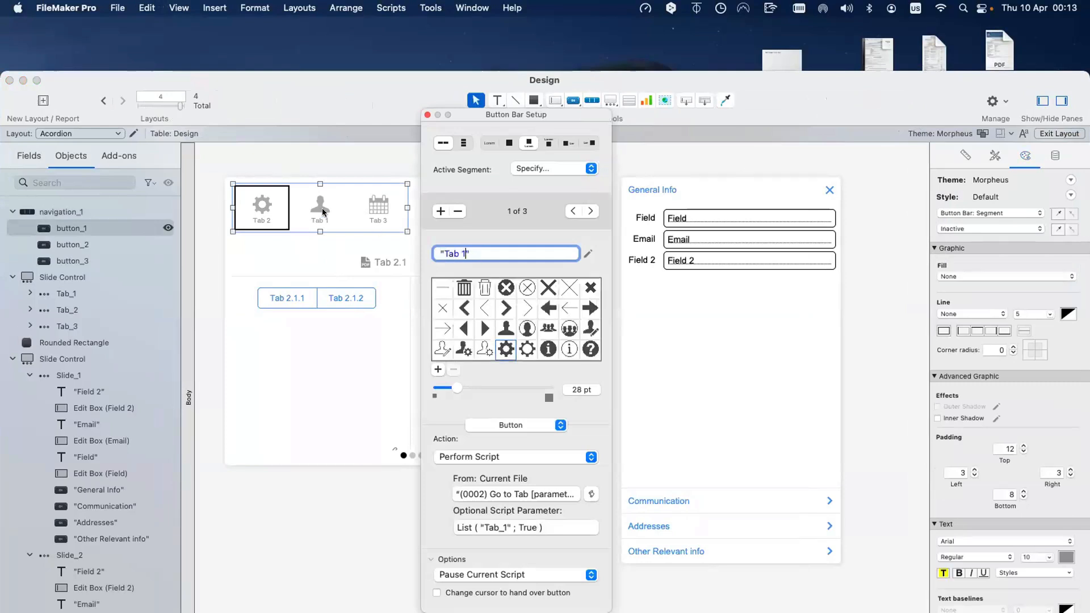
pyautogui.click(321, 209)
pyautogui.click(463, 253)
pyautogui.press('BackSpace')
pyautogui.write('2')
pyautogui.press('Return')
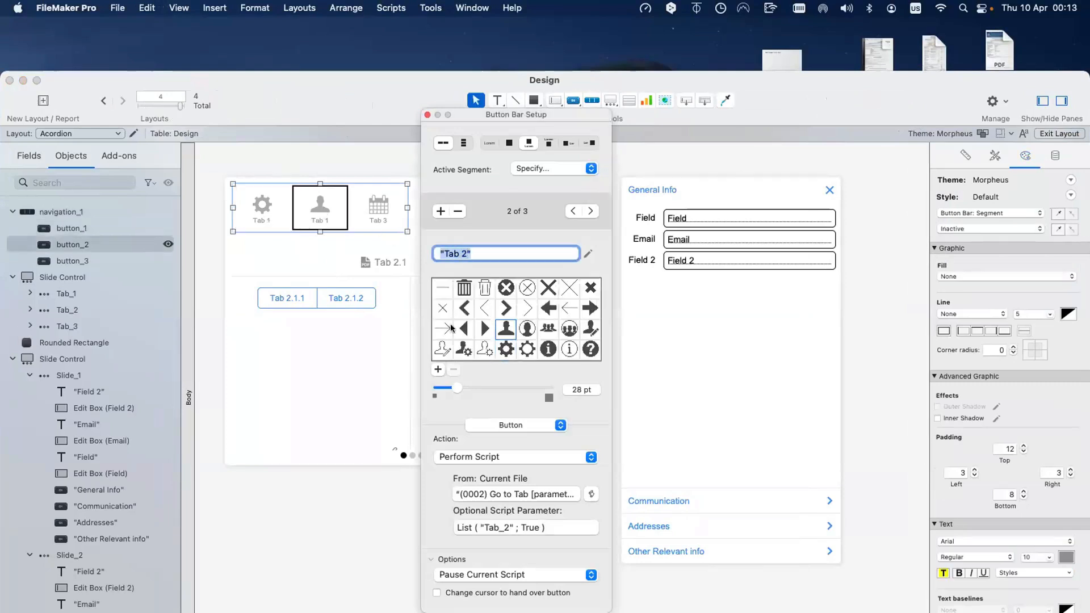
# Test the Tab 2, Tab 3 and Tab 1 segments in Browse mode and return to Layout mode
pyautogui.click(407, 328)
pyautogui.press('super+b')
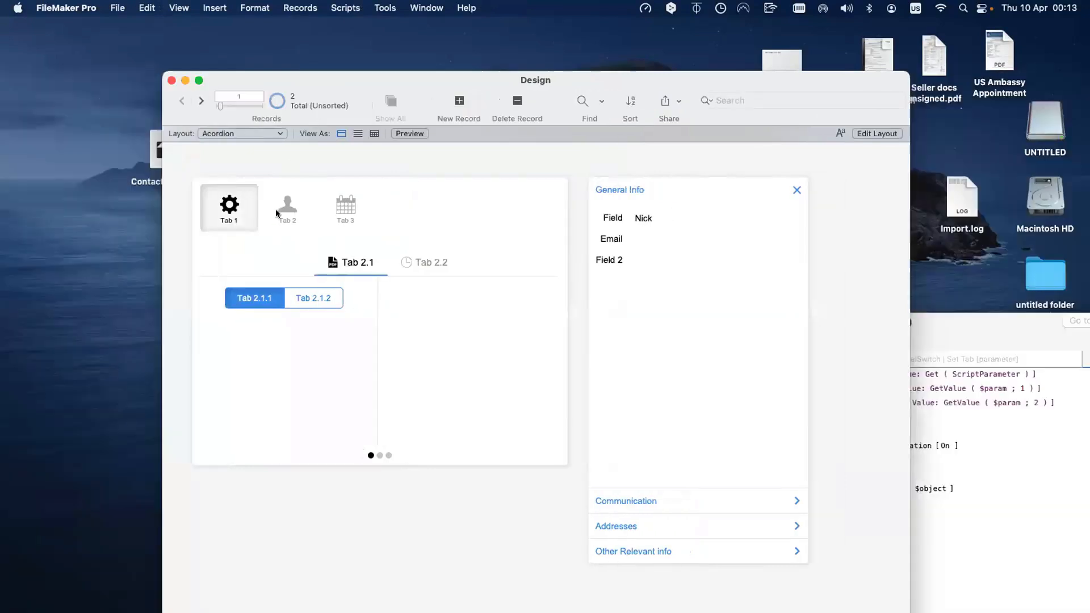
pyautogui.click(275, 209)
pyautogui.click(332, 210)
pyautogui.click(243, 207)
pyautogui.press('super+l')
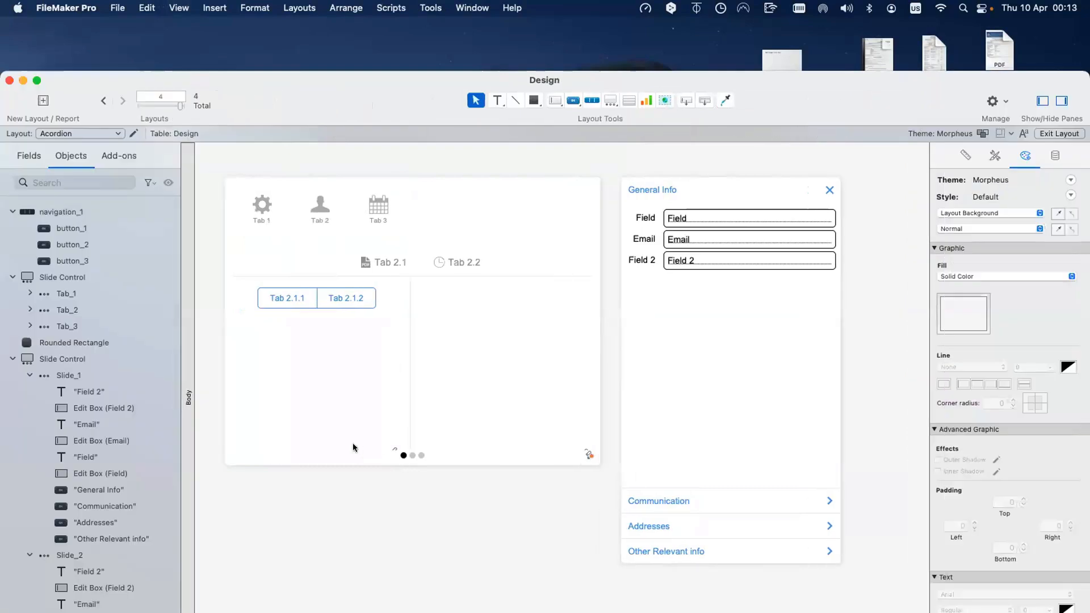
# Turn off the navigation dots of the main slide control beneath the icon navigation bar
pyautogui.click(353, 448)
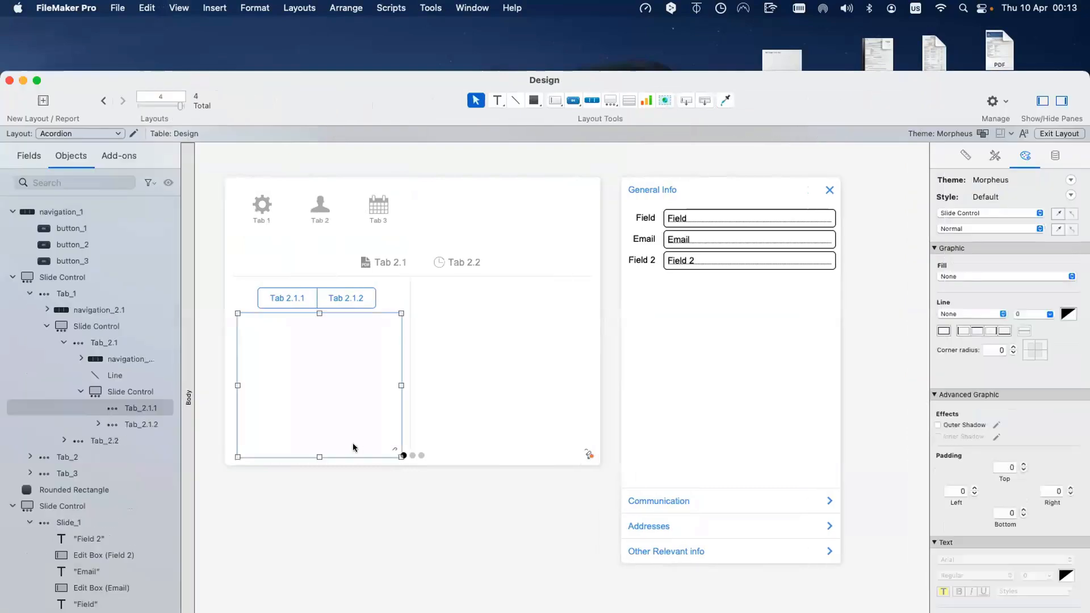
pyautogui.click(353, 459)
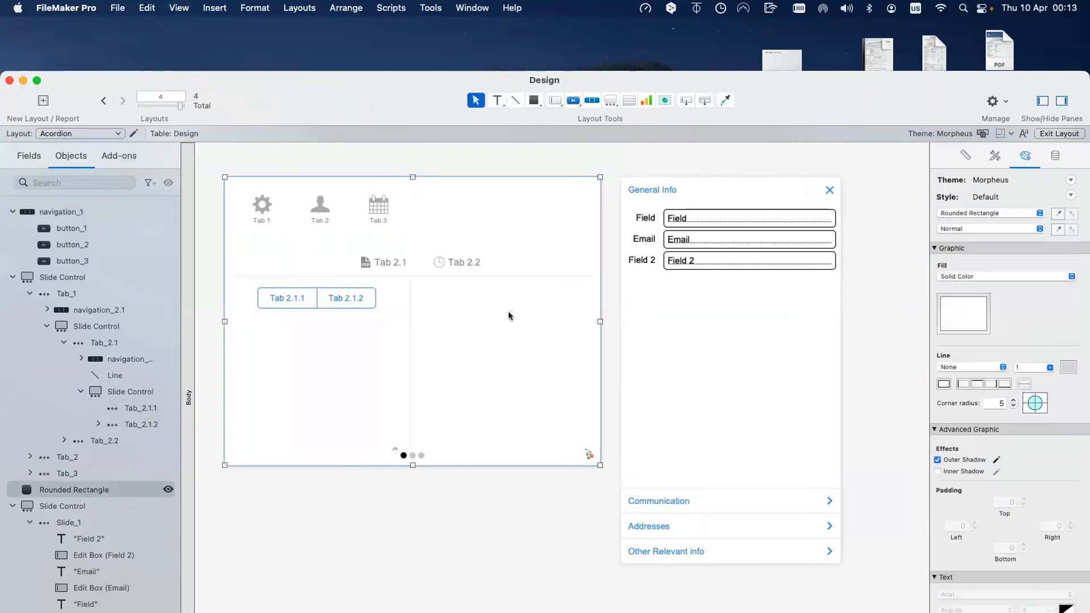
pyautogui.click(533, 262)
pyautogui.doubleClick(533, 261)
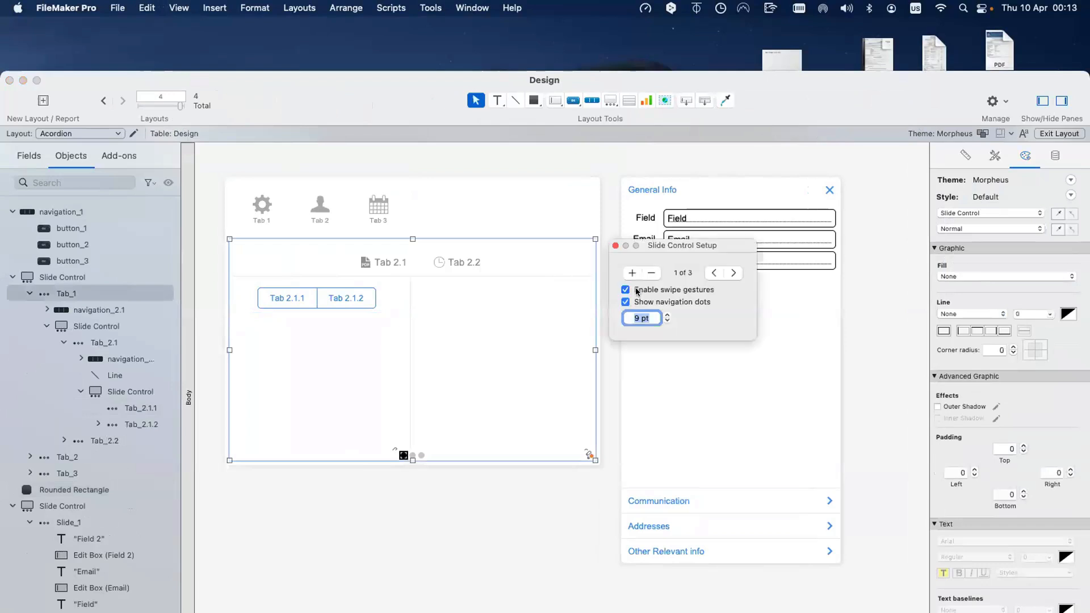
pyautogui.click(642, 302)
pyautogui.click(616, 248)
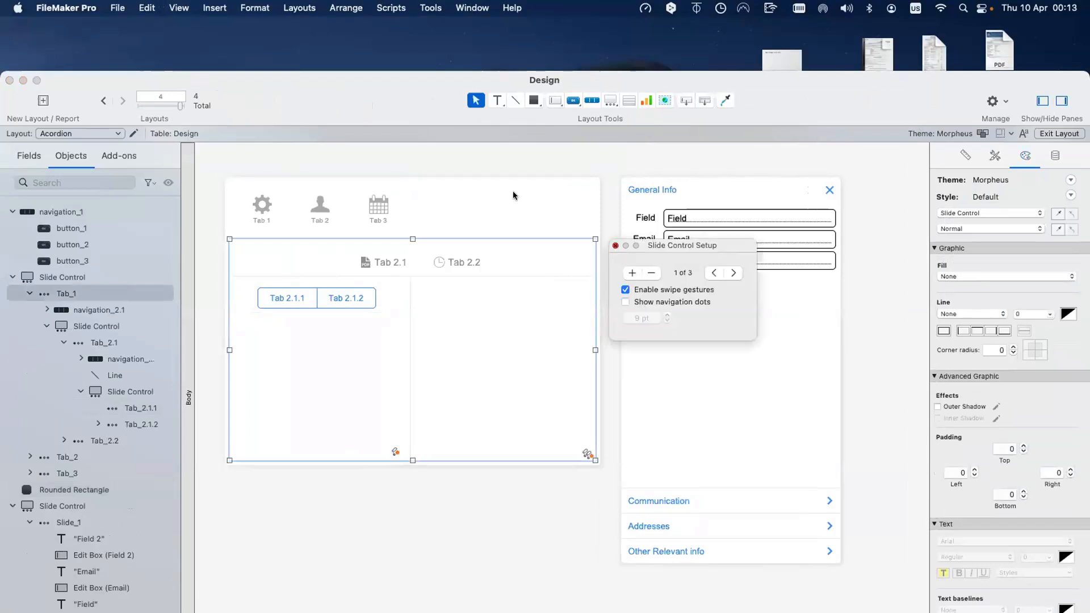
pyautogui.click(479, 191)
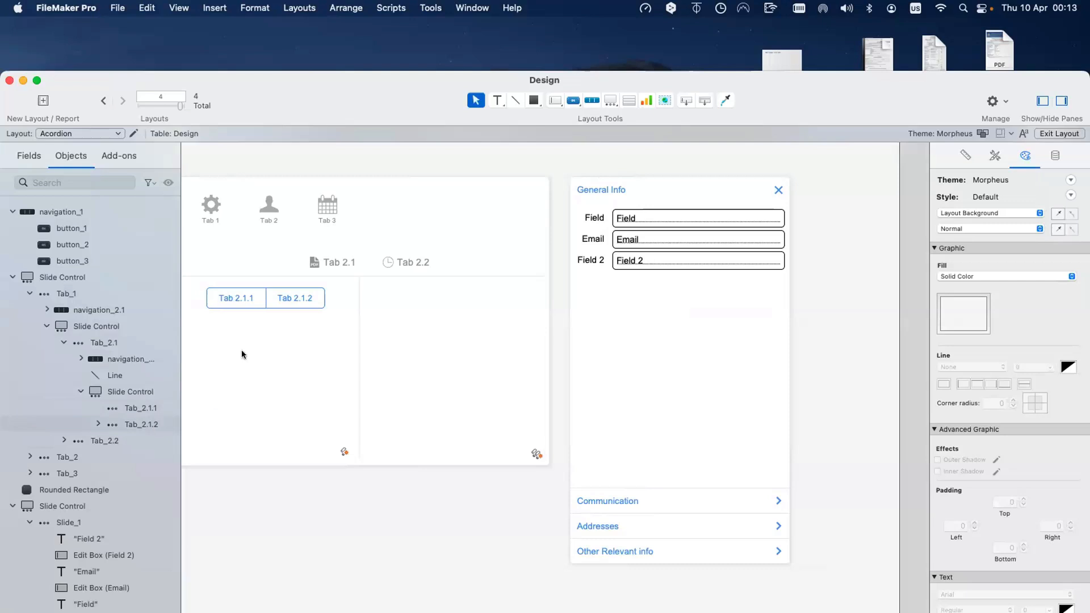
# Check the accordion slide control's settings for swipe gestures and navigation dots
pyautogui.click(702, 346)
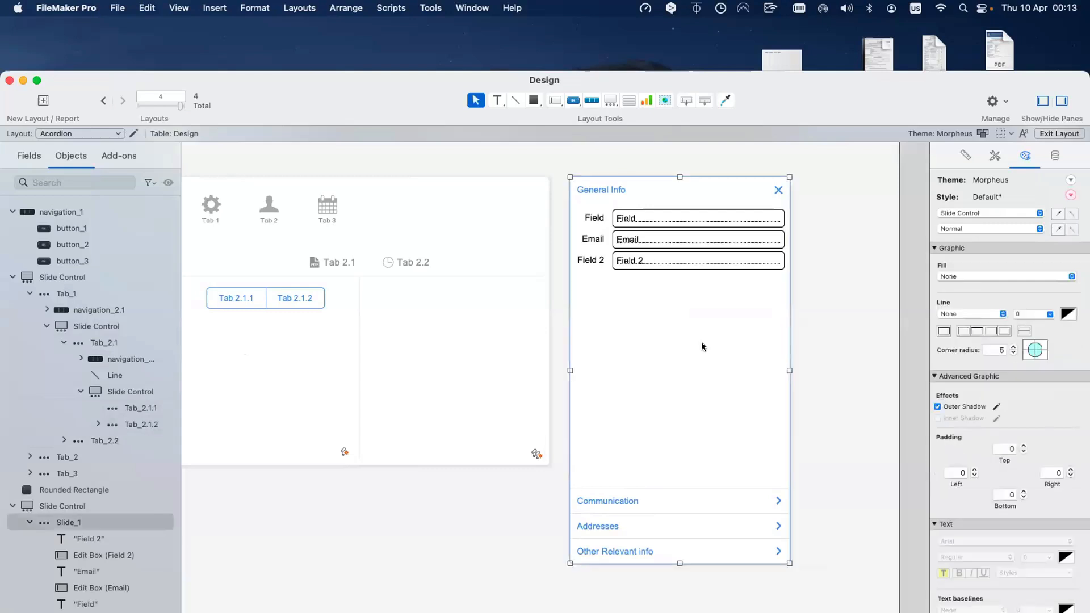
pyautogui.doubleClick(739, 402)
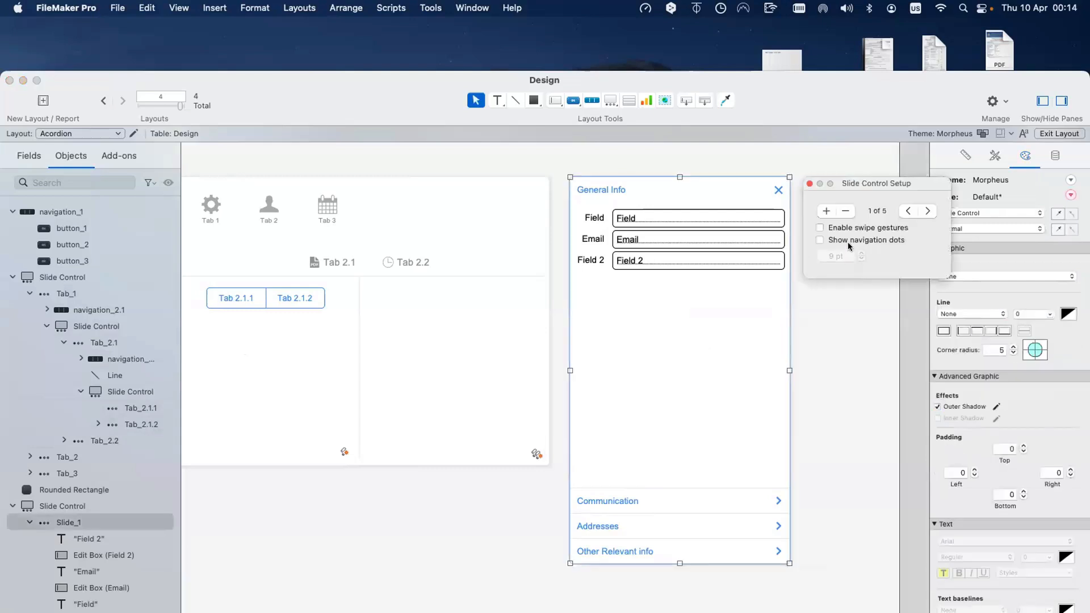
pyautogui.click(810, 183)
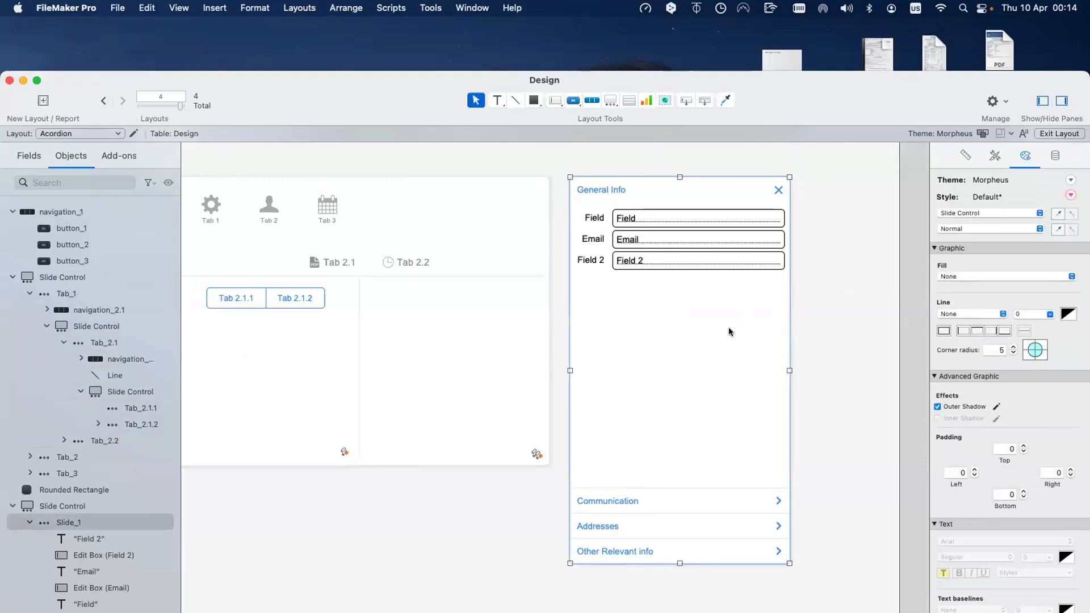
# Try moving the Communication button in the accordion's first panel and undo the move
pyautogui.click(650, 501)
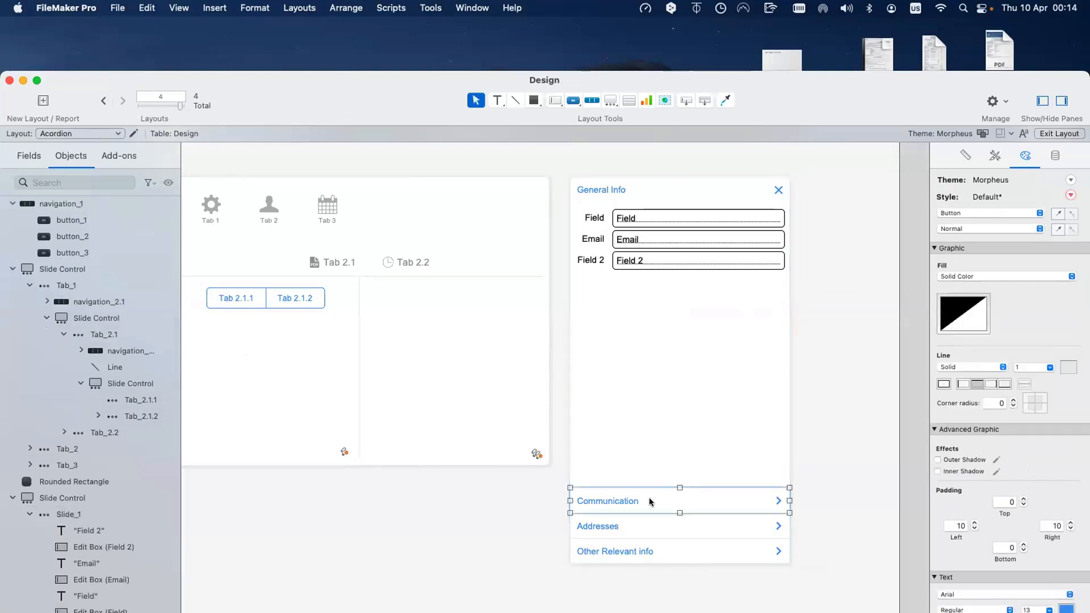
pyautogui.moveTo(650, 503)
pyautogui.mouseDown()
pyautogui.moveTo(648, 486)
pyautogui.moveTo(650, 527)
pyautogui.moveTo(654, 508)
pyautogui.mouseUp()
pyautogui.press('super+z')
pyautogui.press('super+z')
pyautogui.press('super+z')
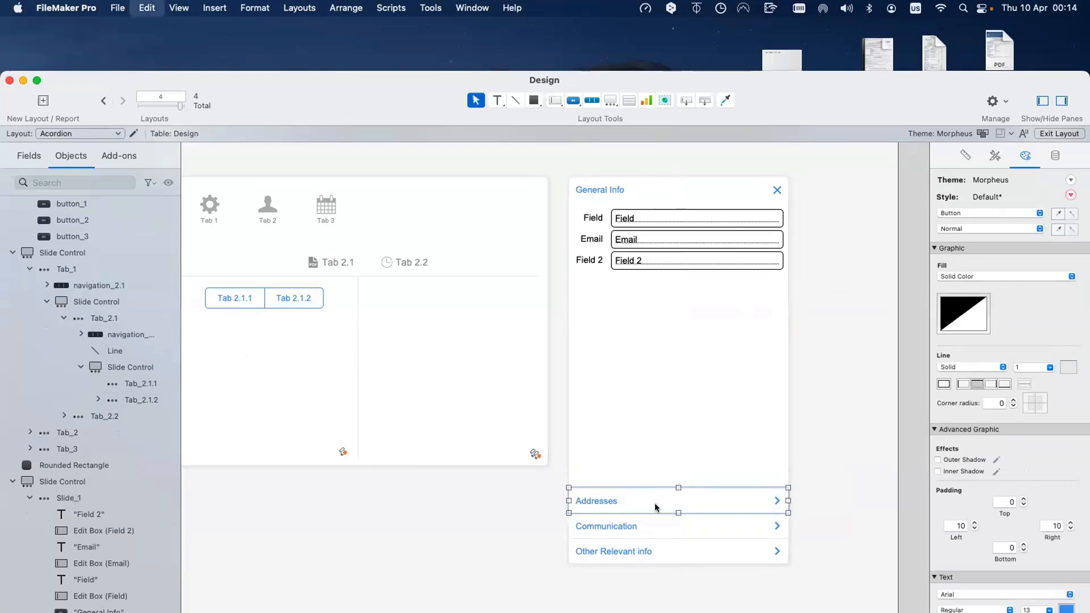
pyautogui.press('super+z')
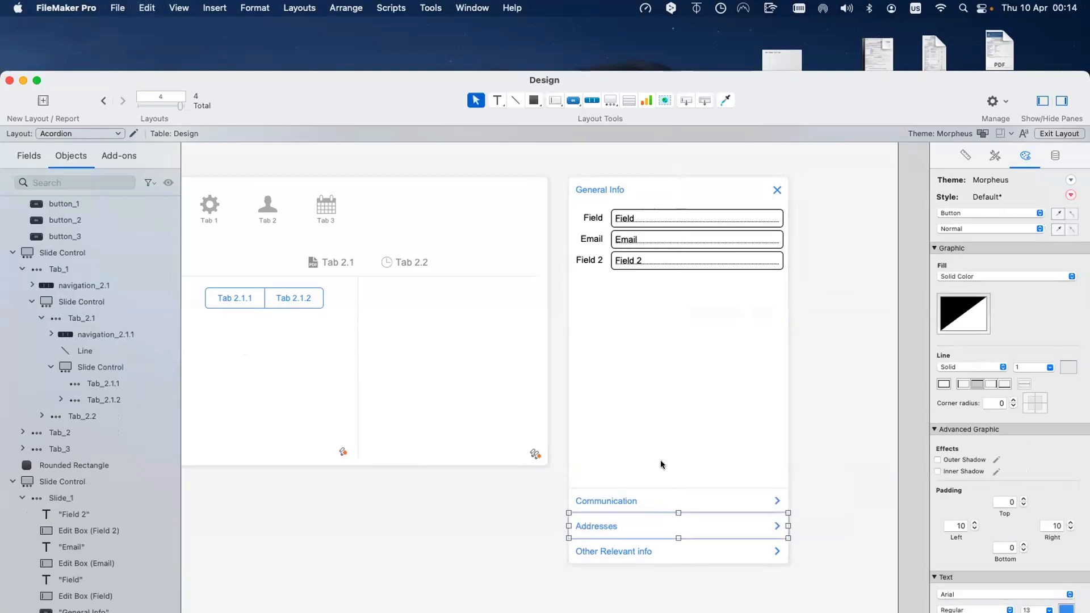
# Step through the accordion slide control from the first to the fourth panel and review the object hierarchy
pyautogui.click(659, 460)
pyautogui.doubleClick(660, 460)
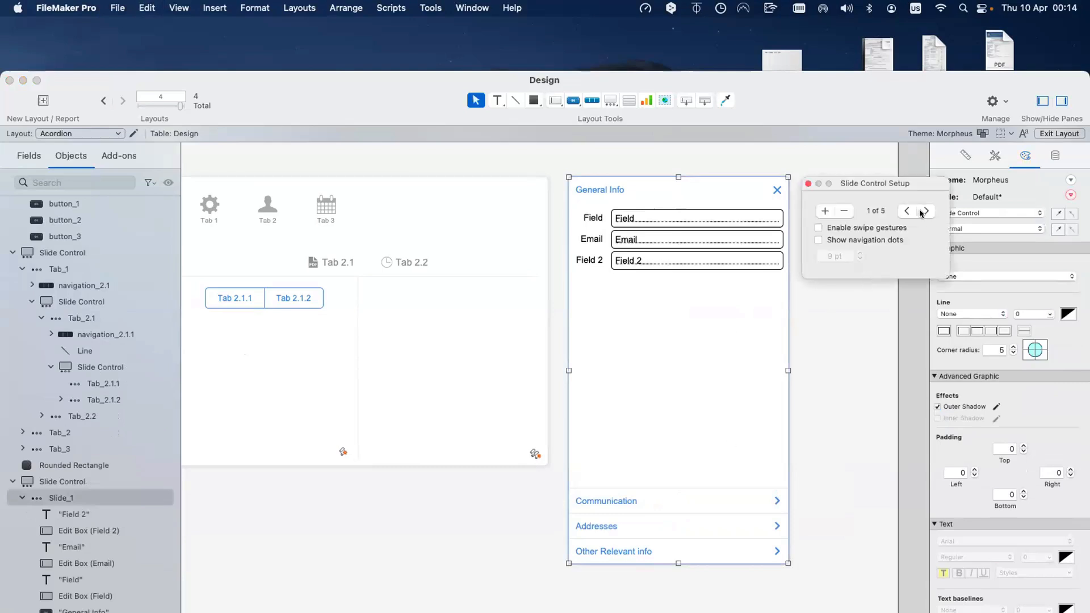
pyautogui.click(920, 211)
pyautogui.click(919, 210)
pyautogui.click(919, 211)
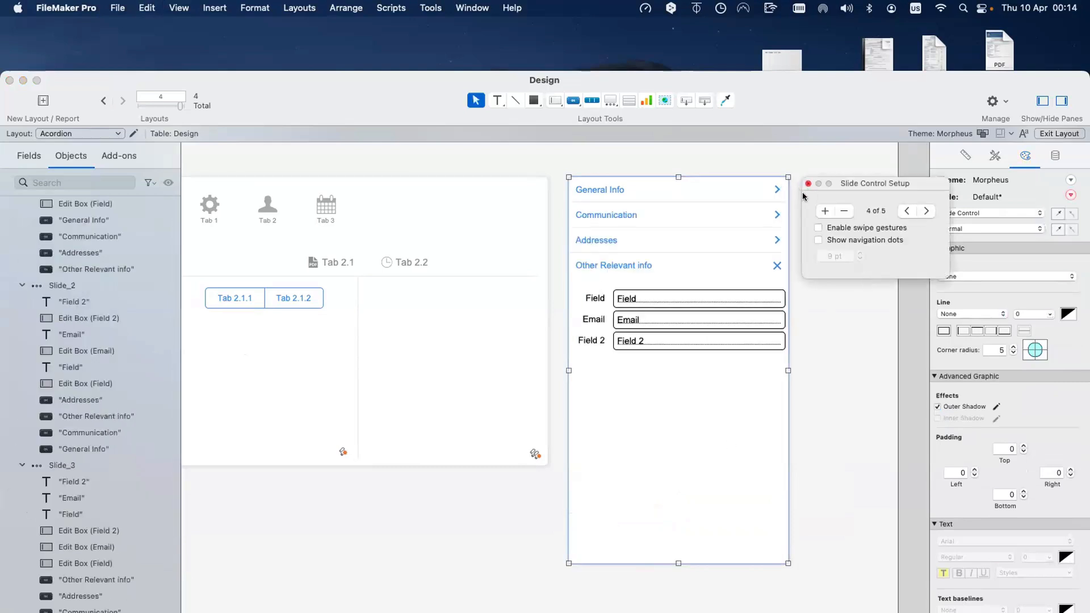
pyautogui.click(808, 183)
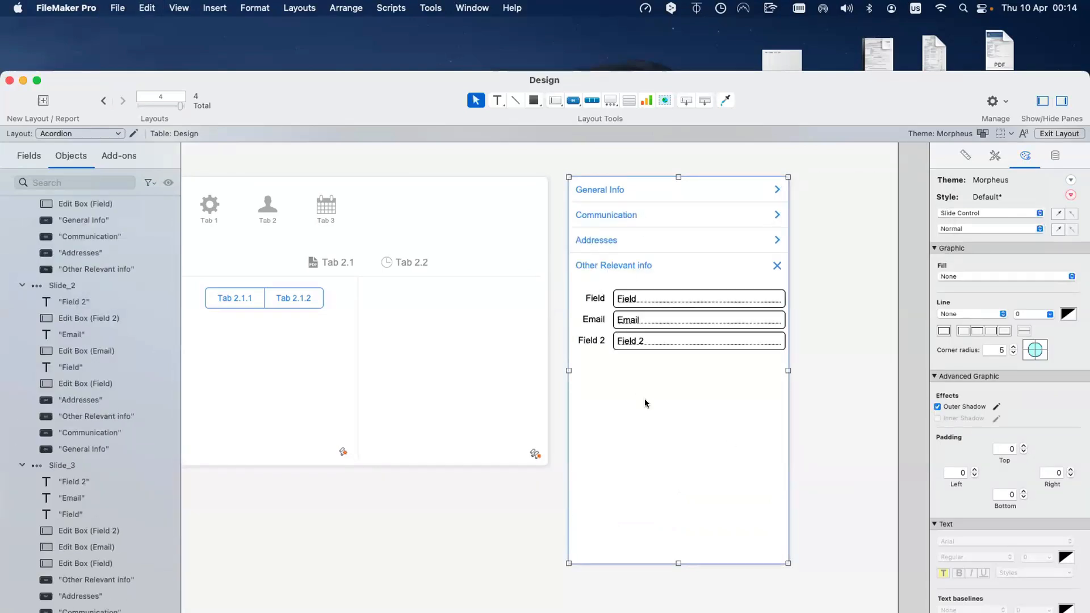
pyautogui.scroll(-5, 134, 397)
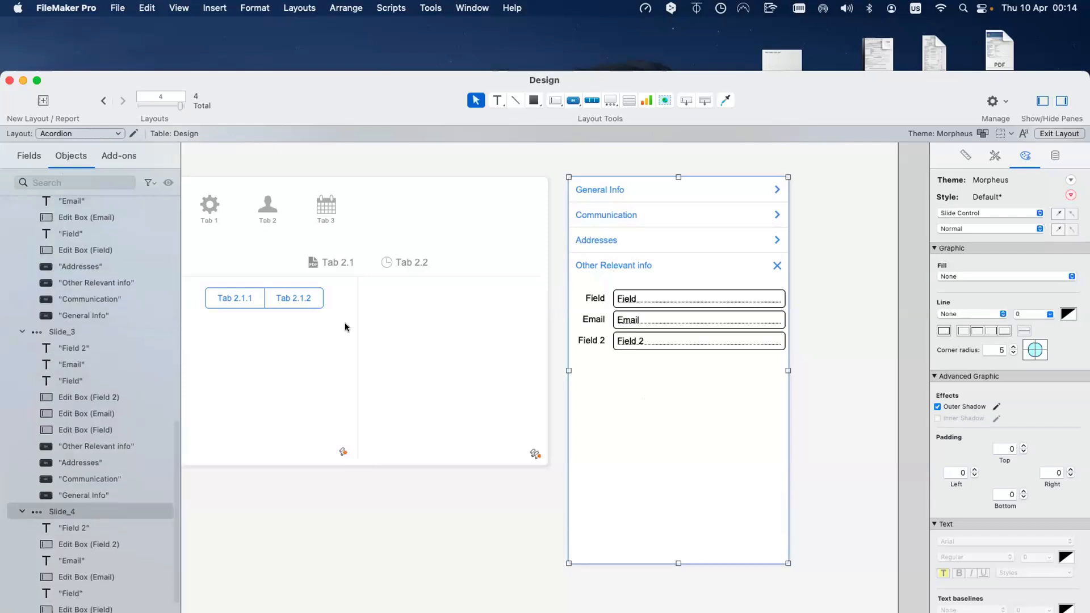
# Turn on the accordion's navigation dots and use them to display the fifth panel
pyautogui.doubleClick(731, 449)
pyautogui.click(843, 240)
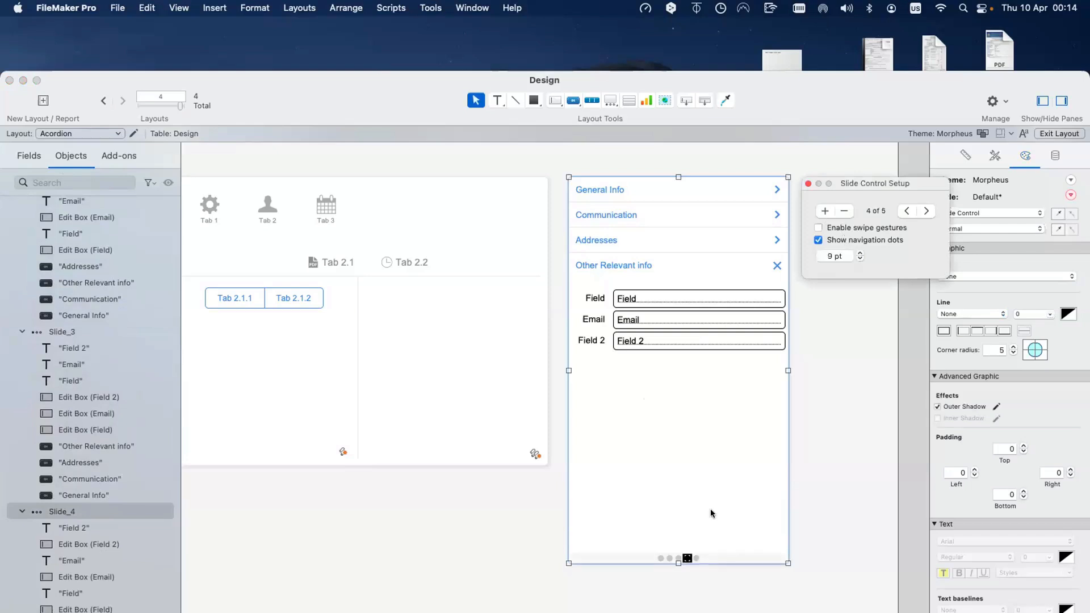
pyautogui.click(695, 557)
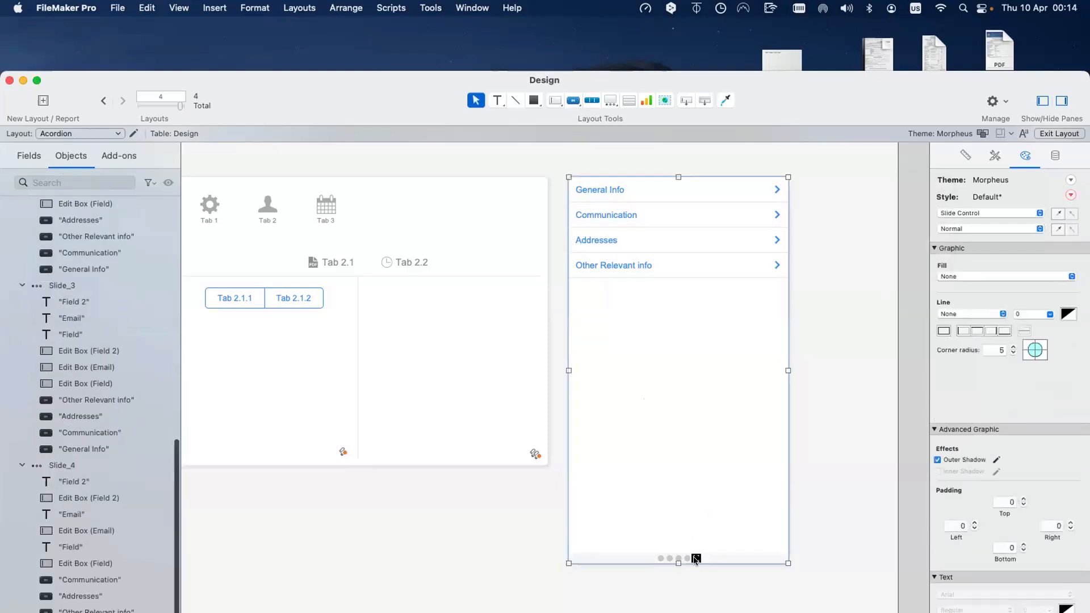
pyautogui.click(653, 556)
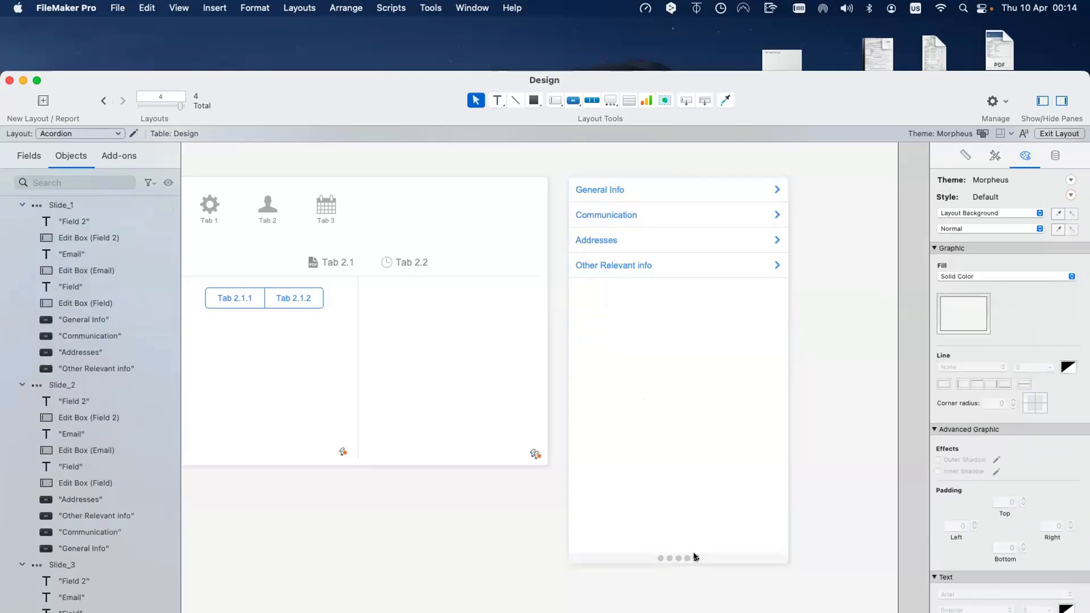
# Turn off the accordion slide control's navigation dots
pyautogui.doubleClick(750, 413)
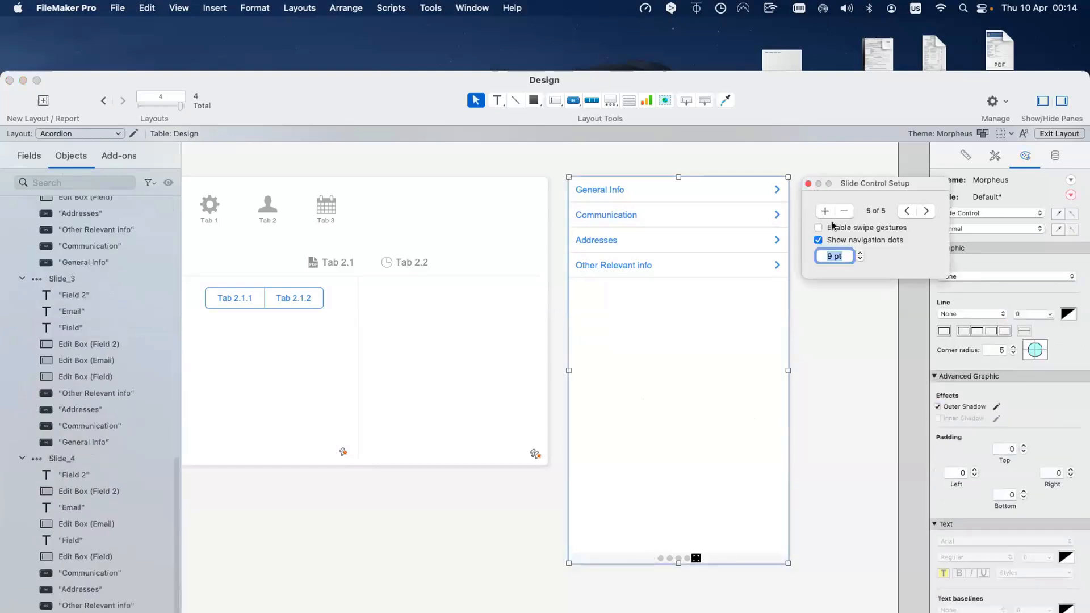
pyautogui.click(818, 239)
pyautogui.click(809, 183)
pyautogui.click(809, 185)
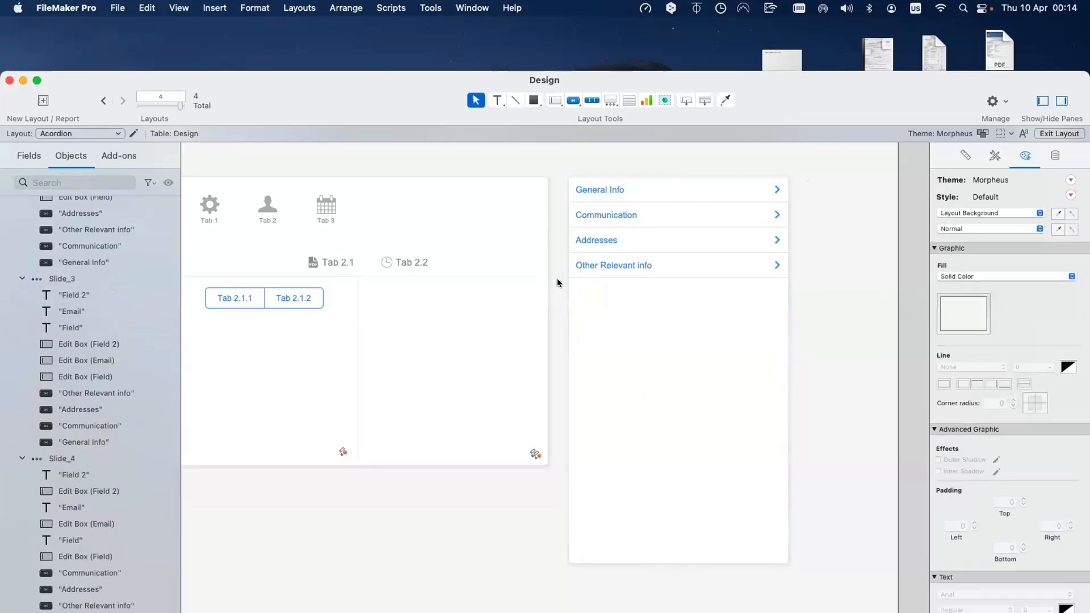
# Move the accordion slide control slightly farther to the right of the tabbed area
pyautogui.scroll(5, 113, 255)
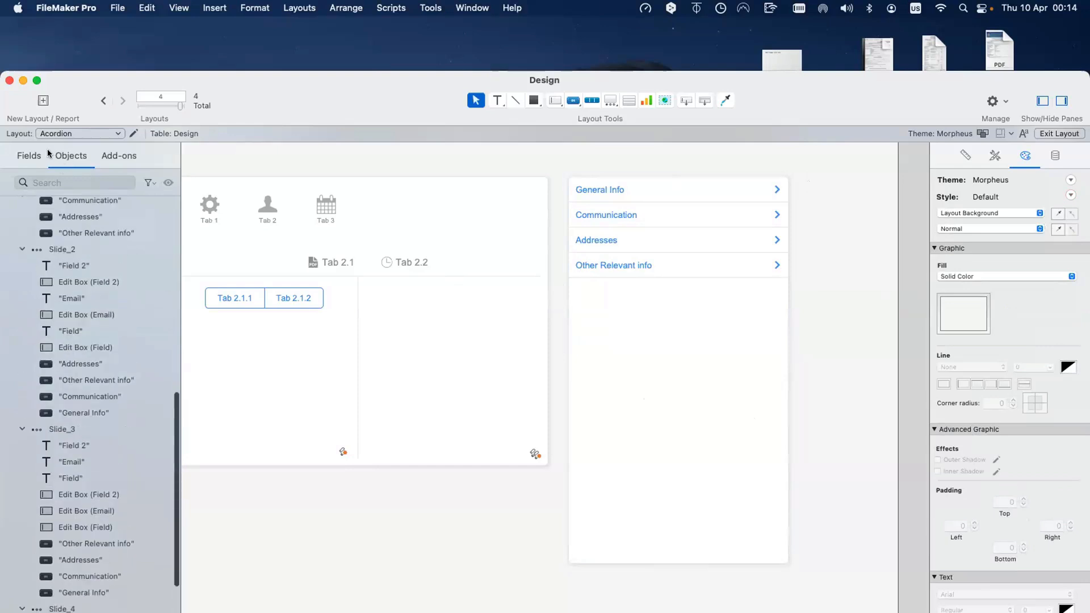
pyautogui.scroll(10, 62, 284)
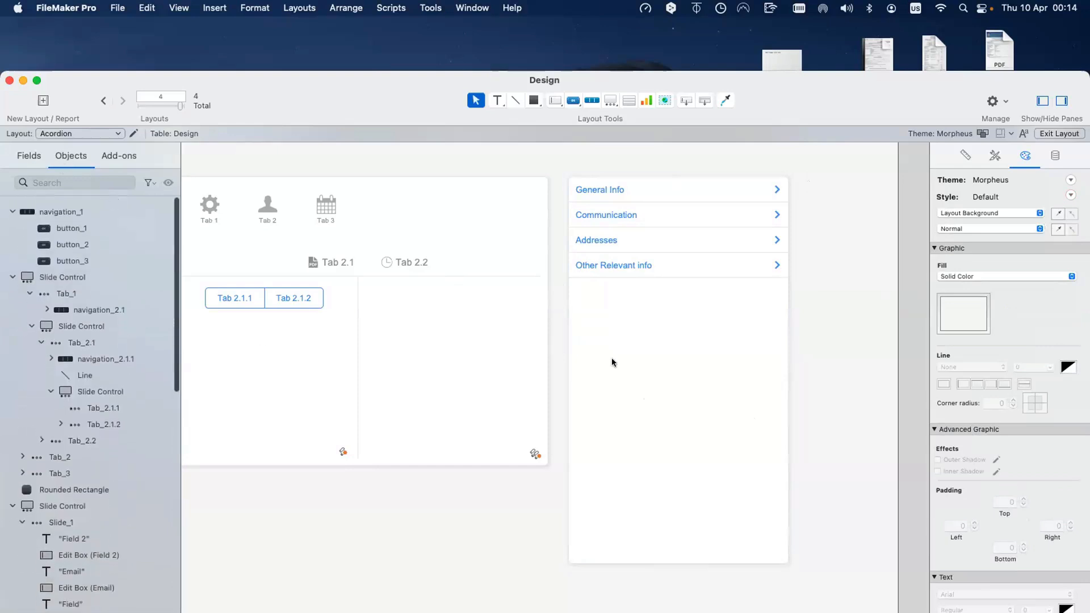
pyautogui.moveTo(655, 346); pyautogui.dragTo(659, 344)
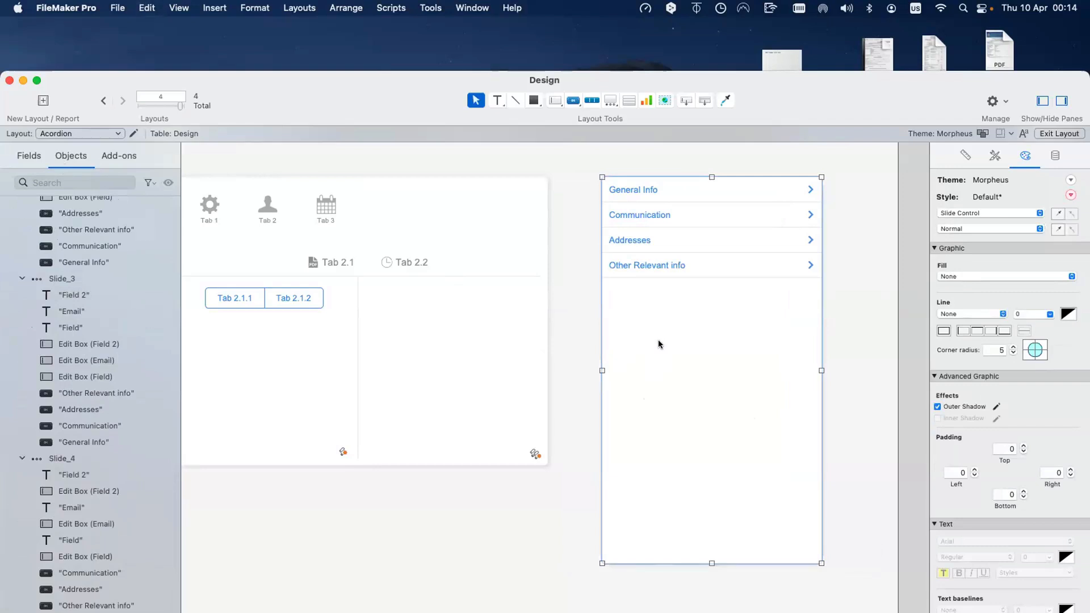
# Create a new computer layout showing Design records with the default name, and paste a copy of the accordion slide control into it
pyautogui.click(48, 104)
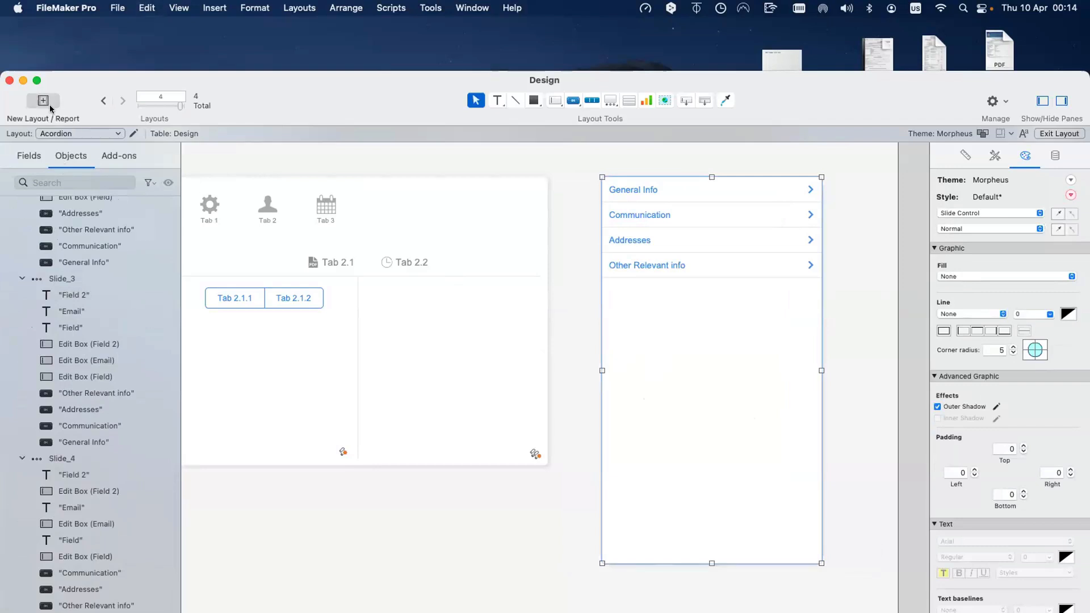
pyautogui.click(583, 301)
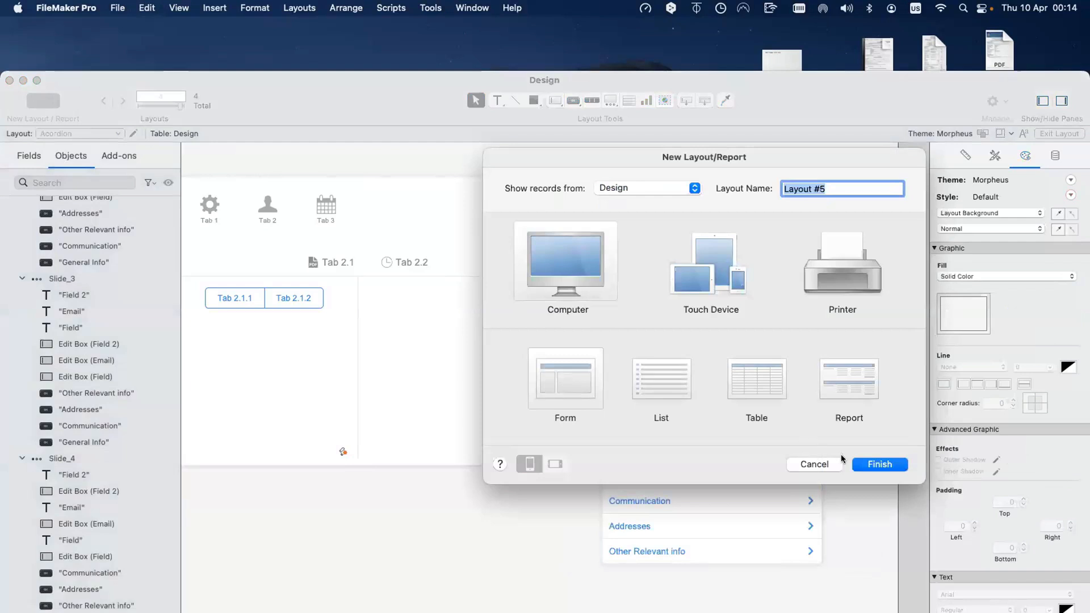
pyautogui.click(869, 463)
pyautogui.press('super+v')
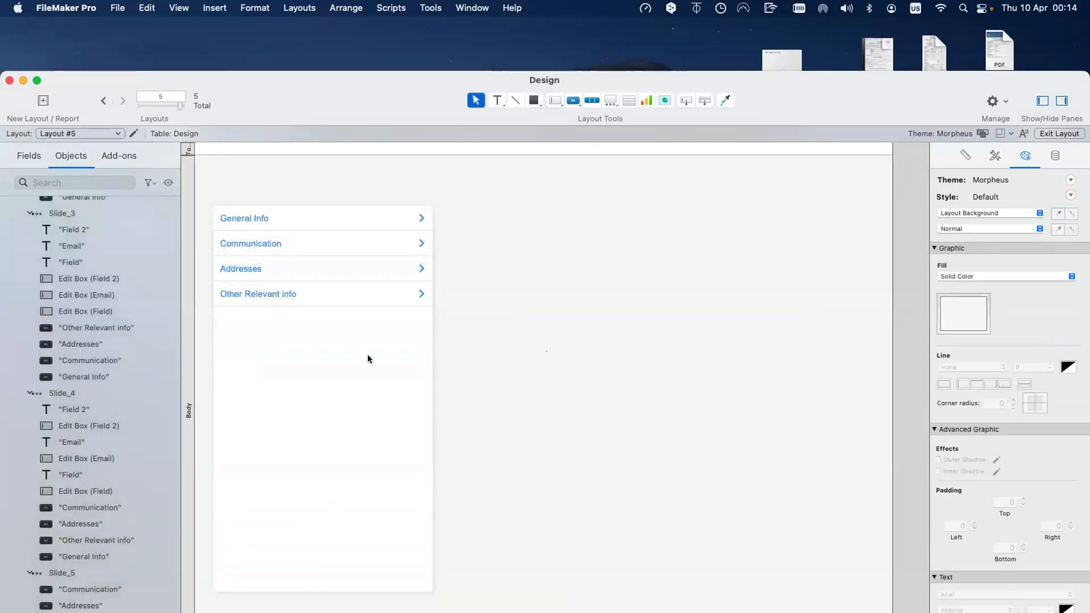
# Display the first panel of the pasted accordion and delete its Other Relevant info button
pyautogui.click(564, 241)
pyautogui.click(564, 241)
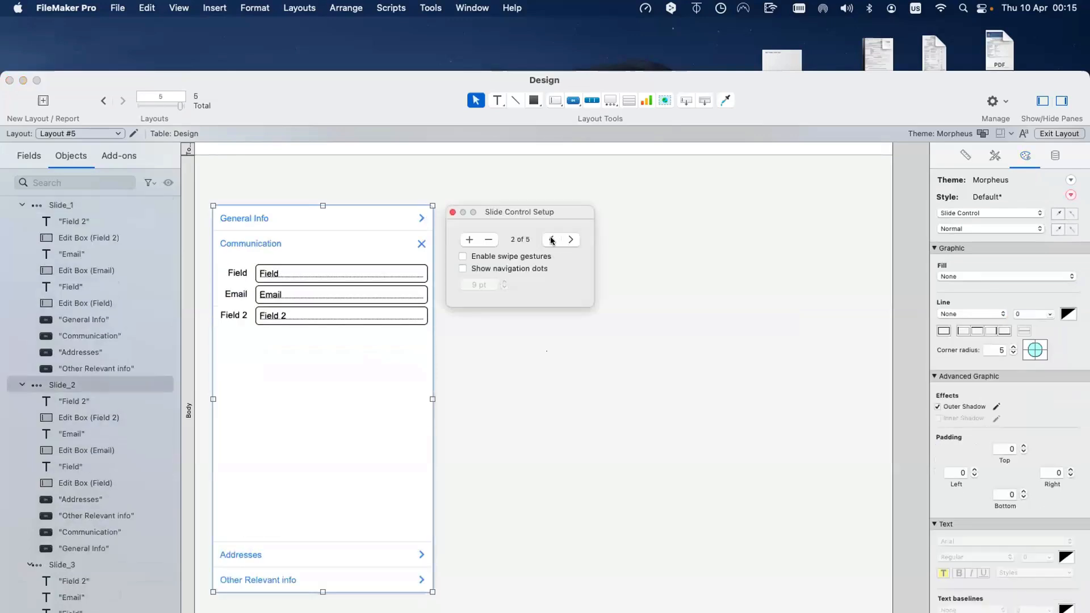
pyautogui.click(551, 239)
pyautogui.click(246, 213)
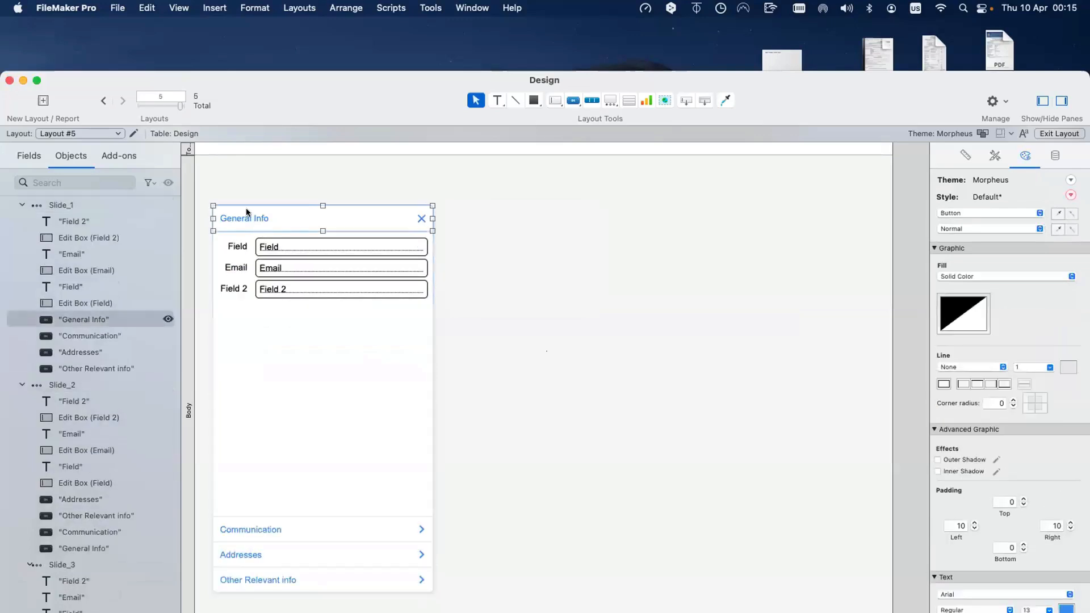
pyautogui.click(302, 363)
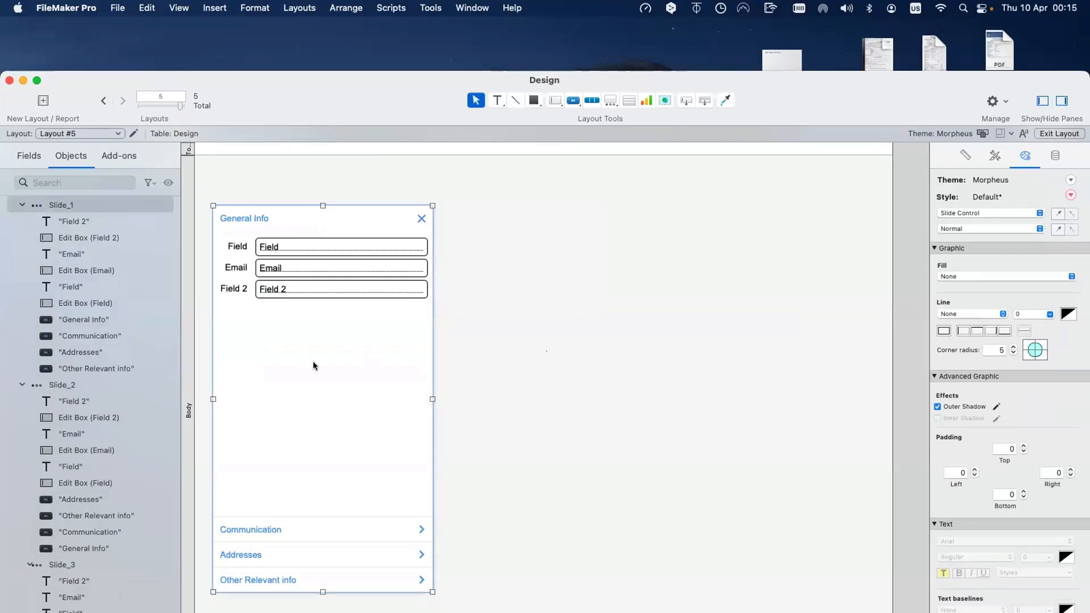
pyautogui.hscroll(1, 299, 404)
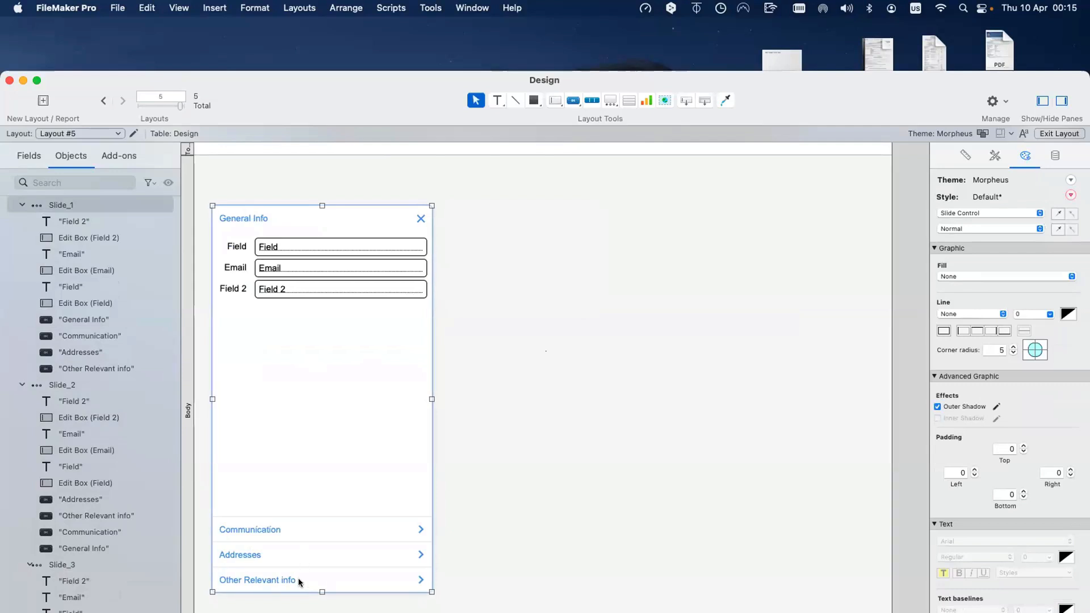
pyautogui.click(300, 581)
pyautogui.press('Delete')
pyautogui.hscroll(3, 301, 585)
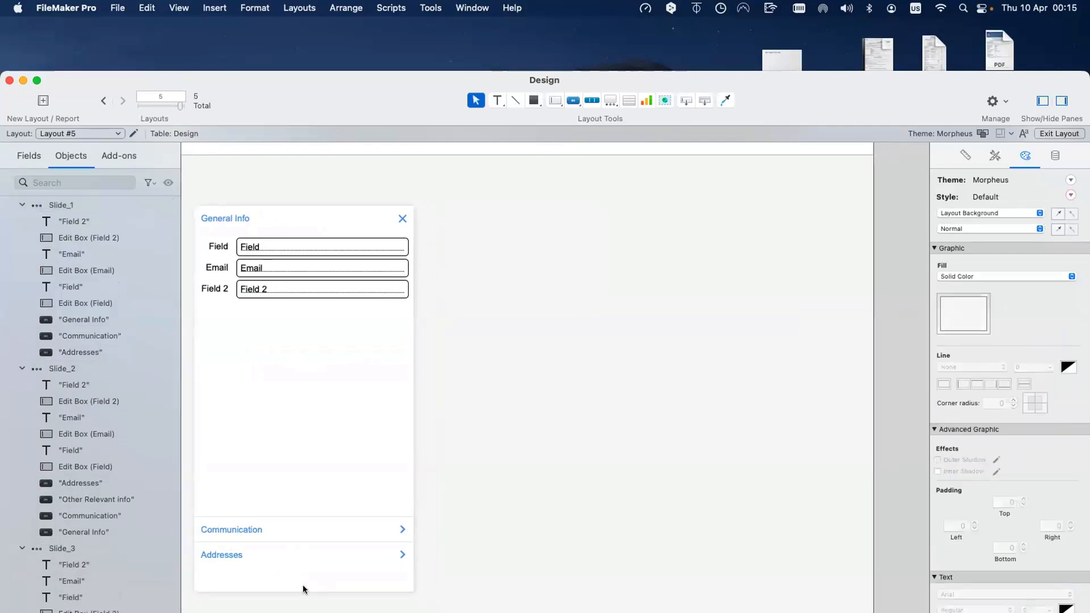
# Delete the Other Relevant info button from the second and third panels of the pasted accordion slide control
pyautogui.click(301, 586)
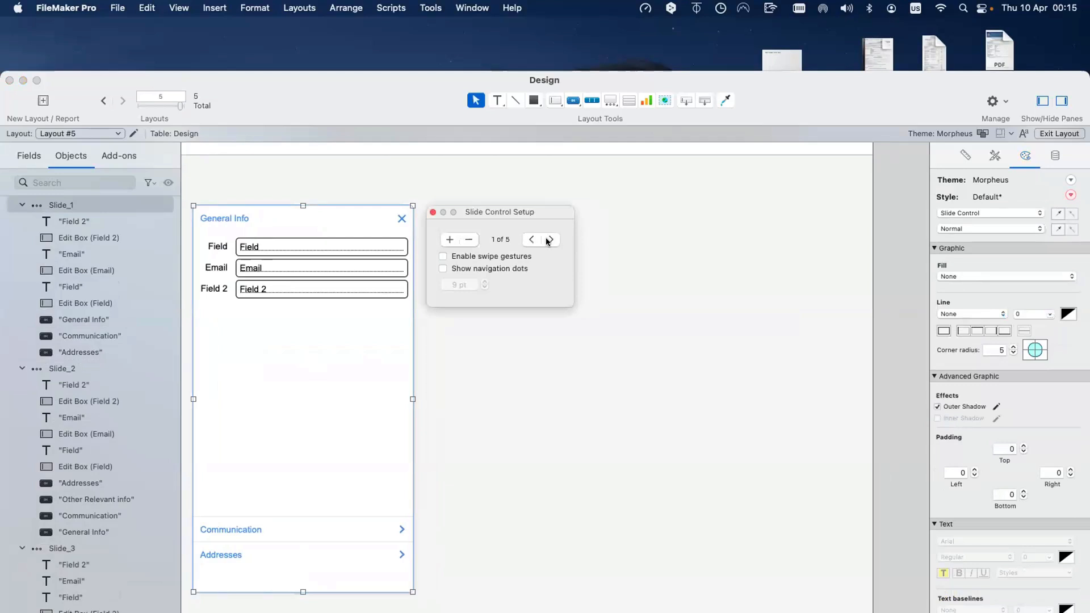
pyautogui.click(549, 238)
pyautogui.click(270, 580)
pyautogui.doubleClick(269, 579)
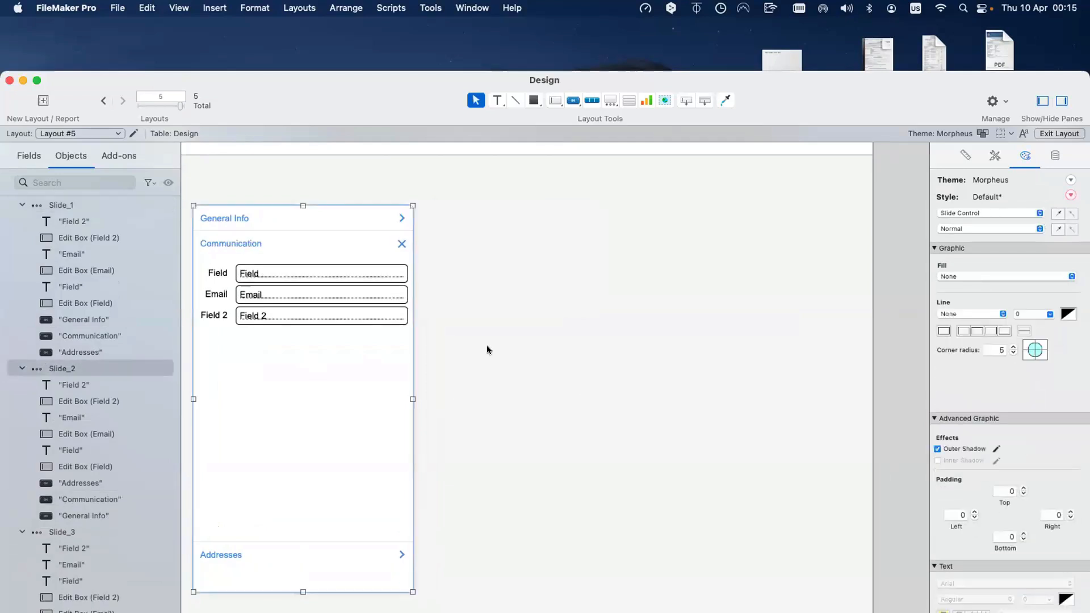
pyautogui.click(553, 238)
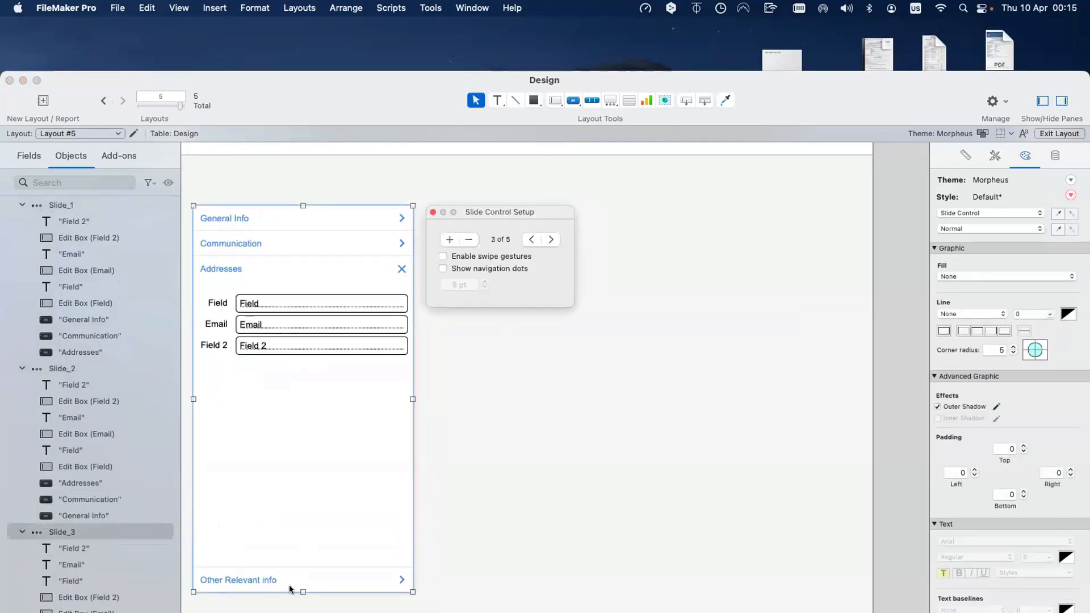
pyautogui.click(291, 588)
pyautogui.press('Delete')
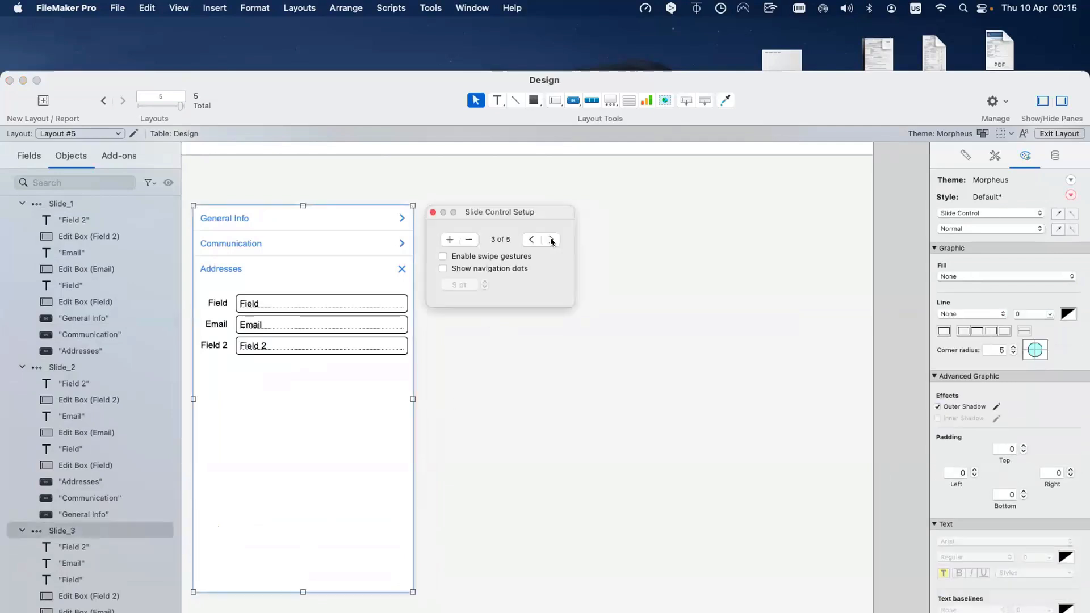
# Remove the accordion's fourth panel and delete the Other Relevant info button from its collapsed last panel
pyautogui.click(550, 239)
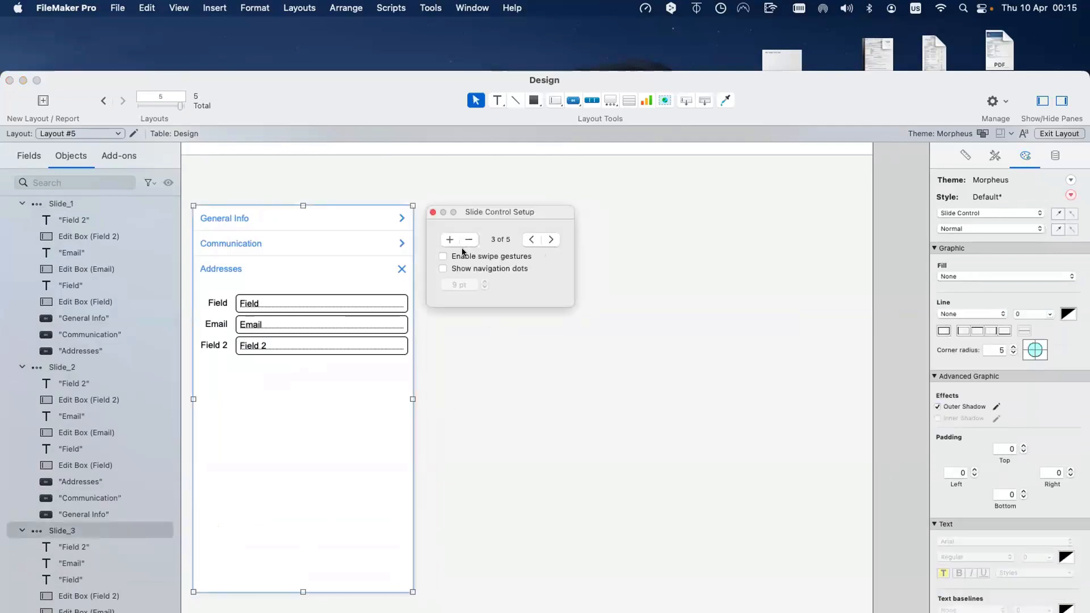
pyautogui.click(499, 252)
pyautogui.click(549, 239)
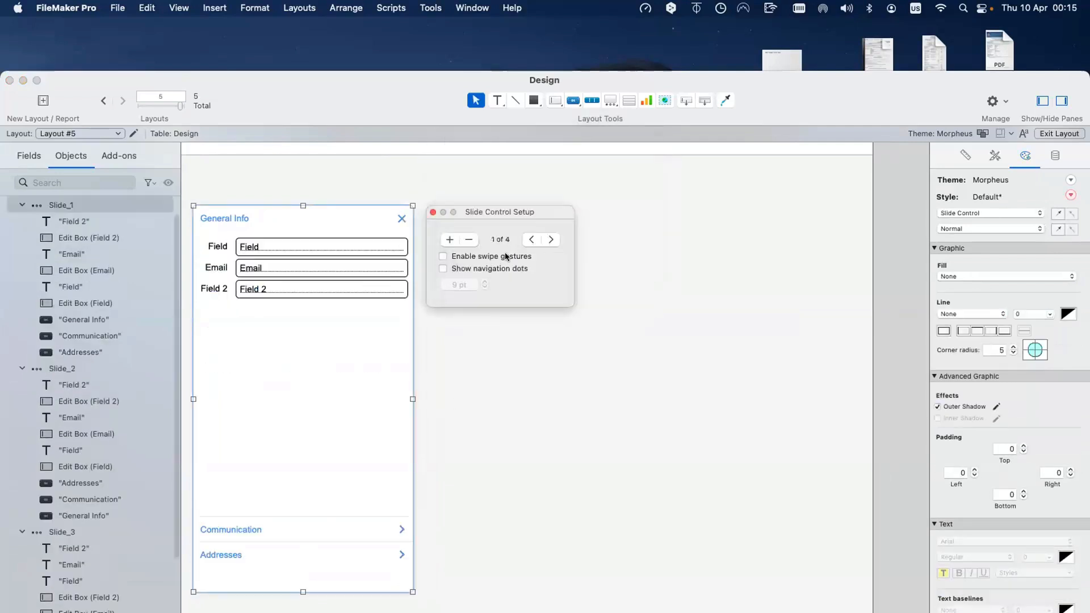
pyautogui.click(531, 239)
pyautogui.click(341, 295)
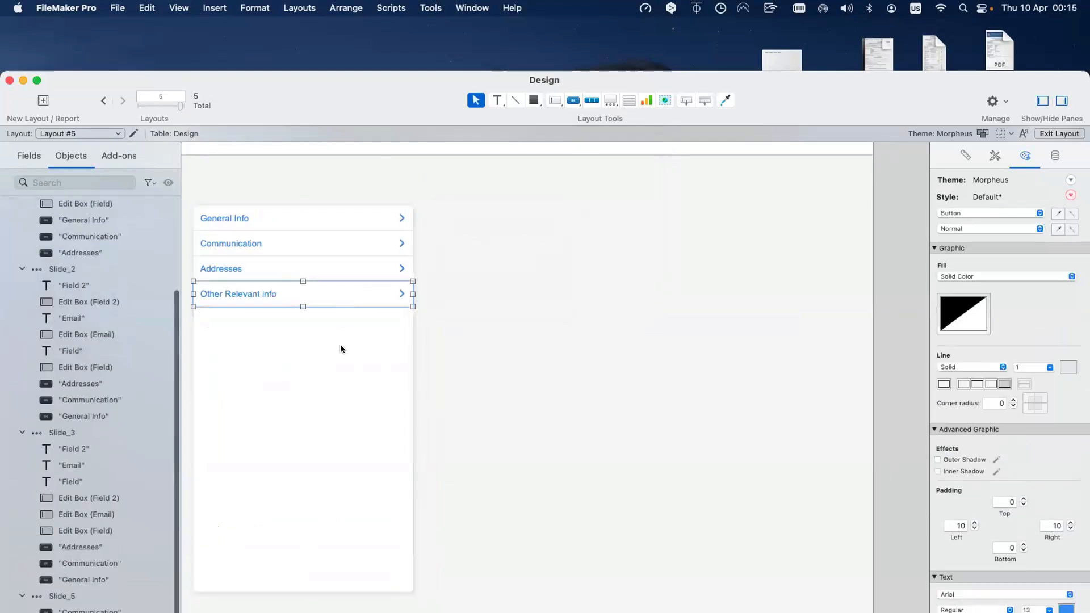
pyautogui.press('Delete')
# Display the accordion's first panel and shorten the slide control so it ends just below the Addresses button
pyautogui.doubleClick(340, 348)
pyautogui.click(550, 240)
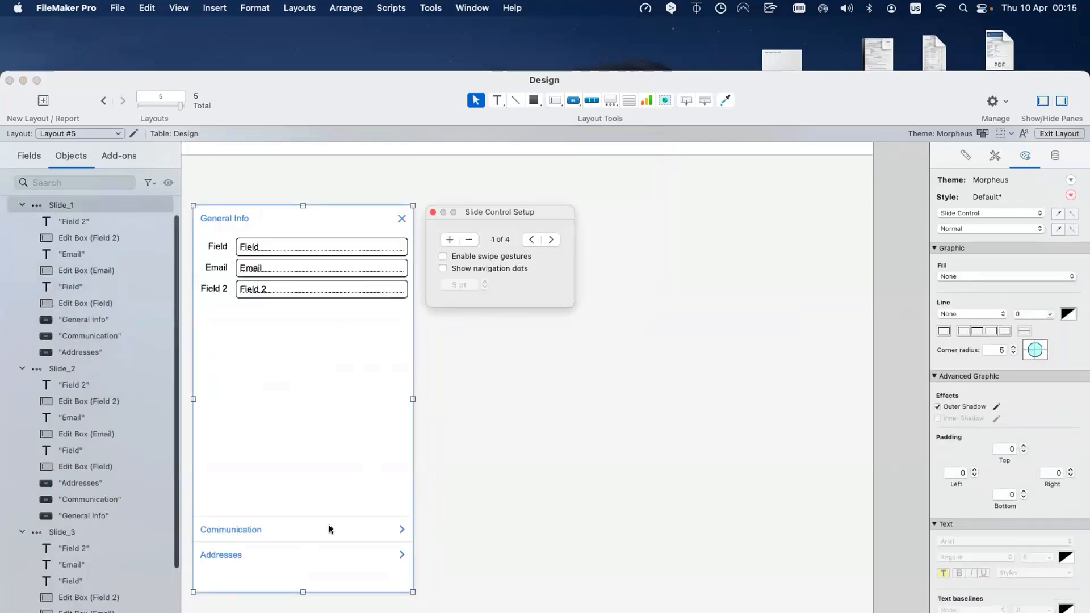
pyautogui.moveTo(303, 592); pyautogui.dragTo(302, 563)
pyautogui.click(308, 555)
pyautogui.click(316, 500)
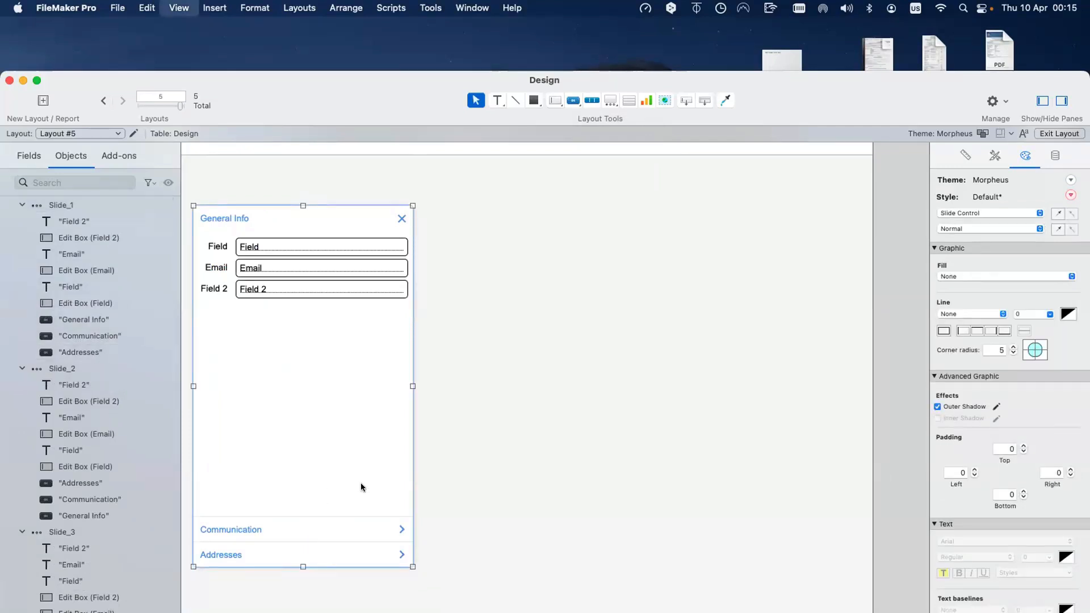
# Test the three-section accordion in Browse mode by opening Communication, Addresses and General Info and collapsing the open section
pyautogui.press('super+b')
pyautogui.click(345, 530)
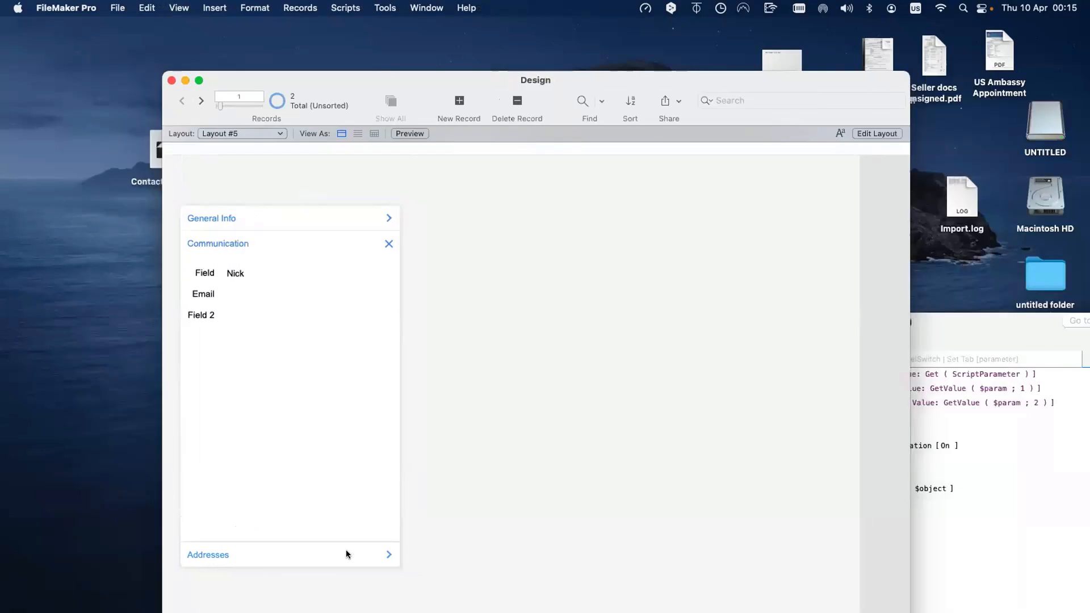
pyautogui.click(346, 554)
pyautogui.click(347, 237)
pyautogui.click(348, 221)
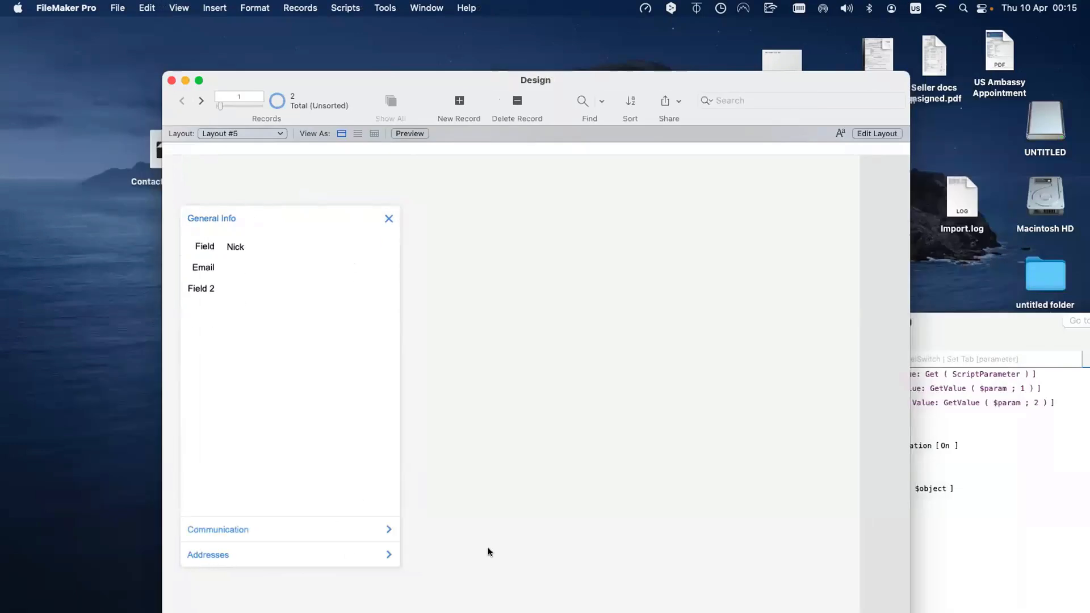
pyautogui.click(389, 219)
pyautogui.click(286, 261)
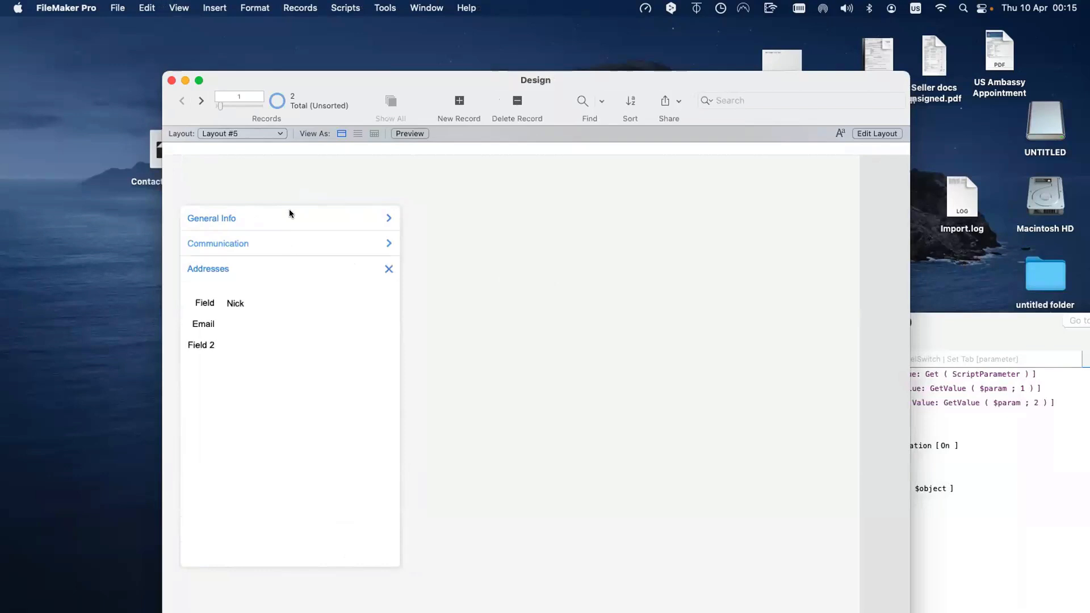
pyautogui.click(288, 211)
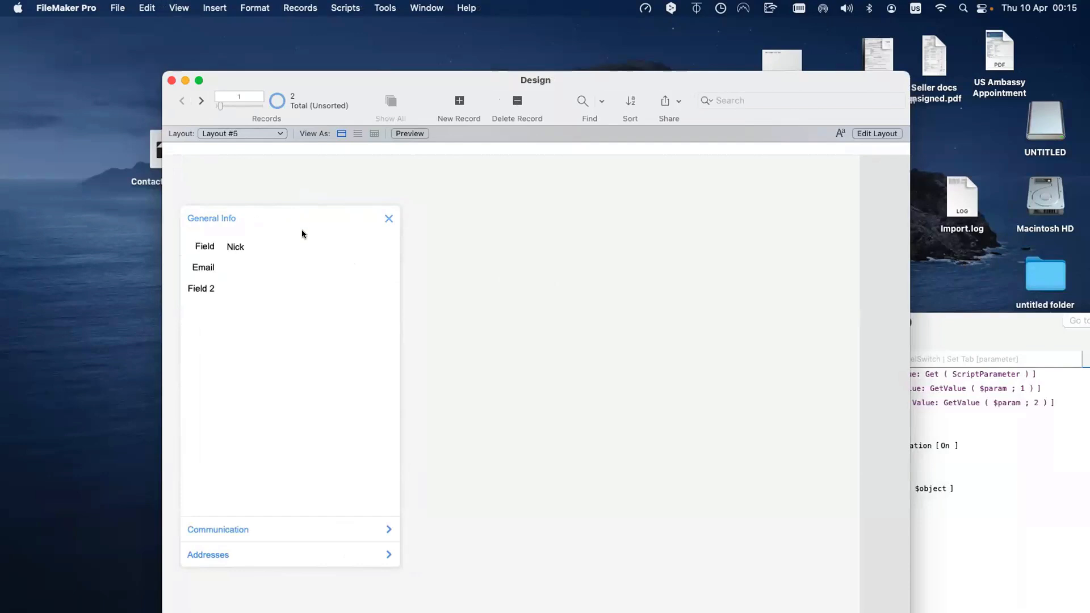
# Return to Layout mode, add an empty fourth panel to the accordion and display its first panel again
pyautogui.press('super+l')
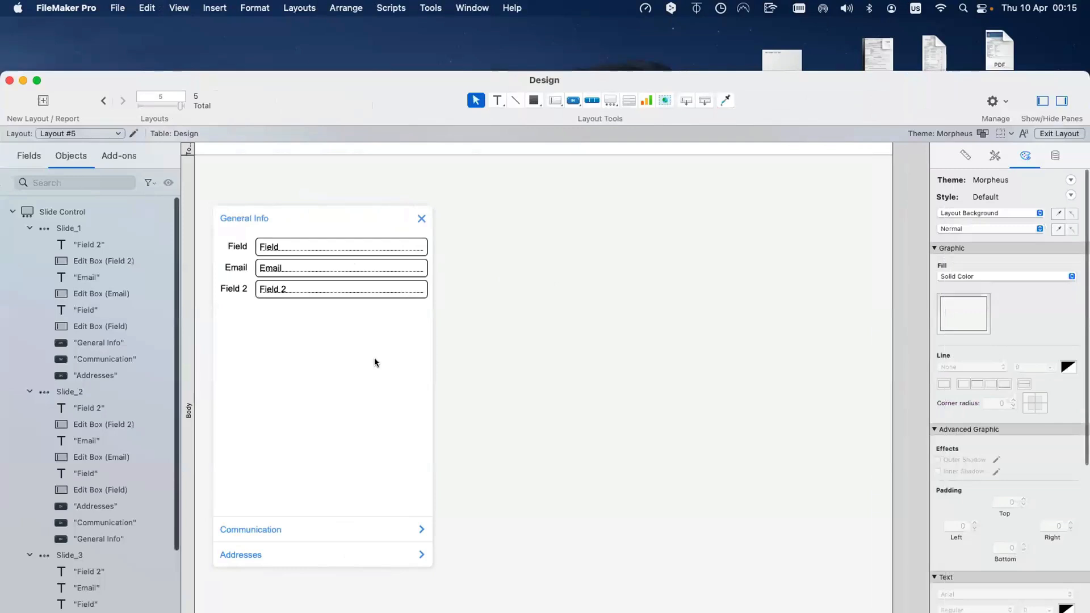
pyautogui.click(375, 363)
pyautogui.doubleClick(375, 362)
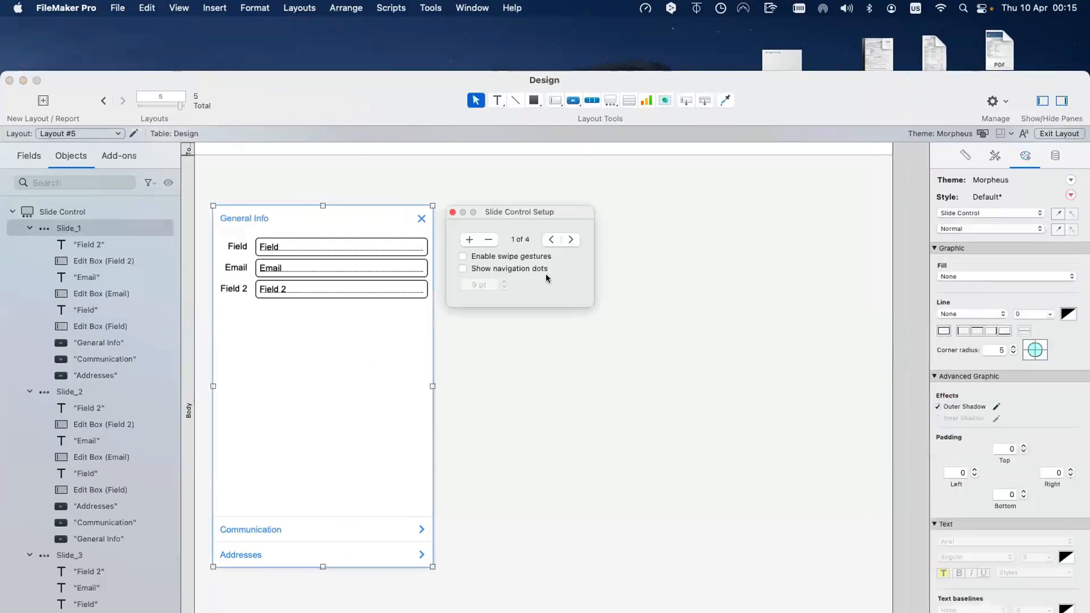
pyautogui.click(570, 240)
pyautogui.click(570, 241)
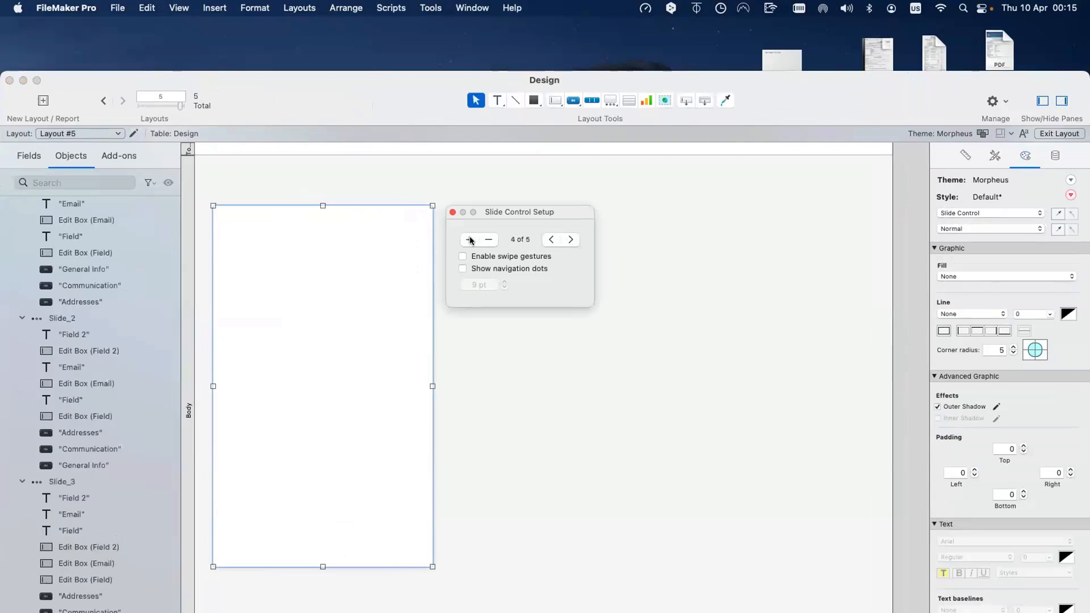
pyautogui.click(549, 241)
pyautogui.click(549, 240)
pyautogui.click(549, 241)
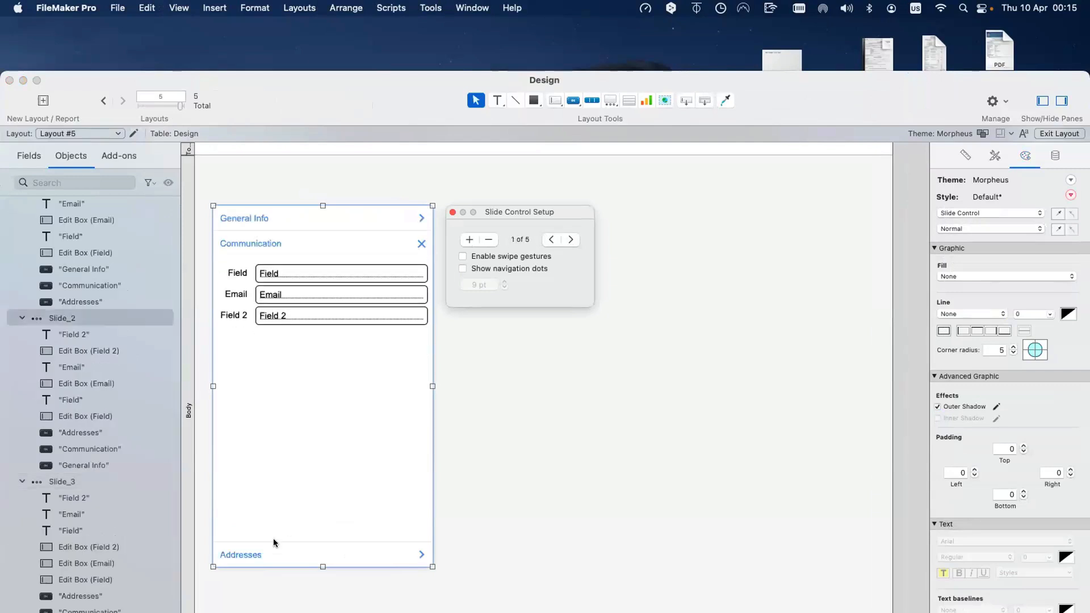
# Extend the slide control downward, duplicate the Addresses button directly below the original and label the copy New Tab
pyautogui.moveTo(322, 566)
pyautogui.mouseDown()
pyautogui.moveTo(323, 595)
pyautogui.moveTo(319, 587)
pyautogui.mouseUp()
pyautogui.click(315, 561)
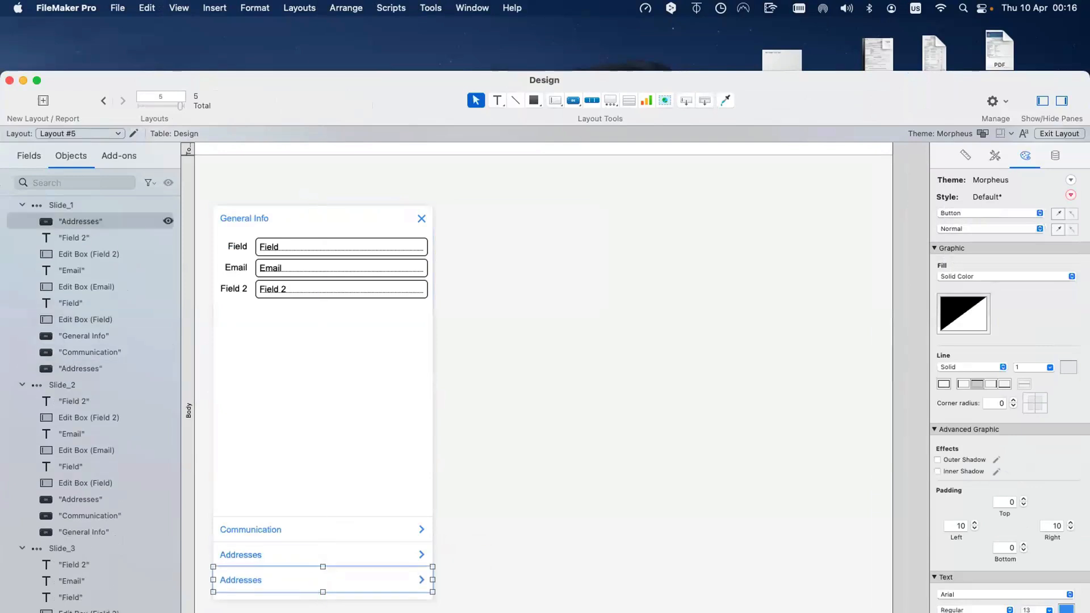
pyautogui.doubleClick(315, 574)
pyautogui.write('New ')
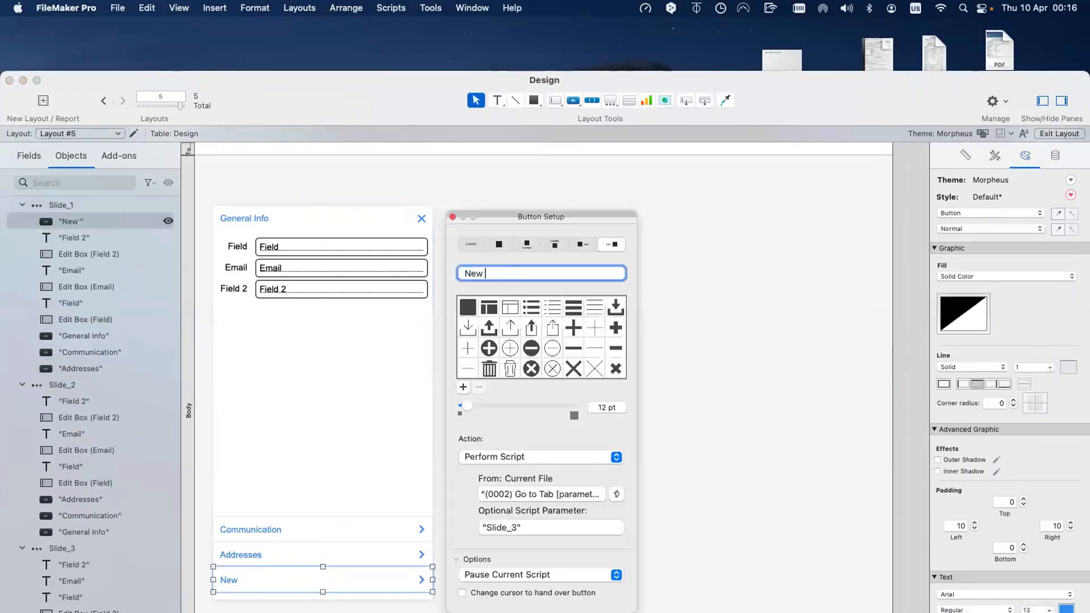
pyautogui.write('Tab')
# Change the New Tab button's script parameter to "Slide_4" and close its setup
pyautogui.click(327, 590)
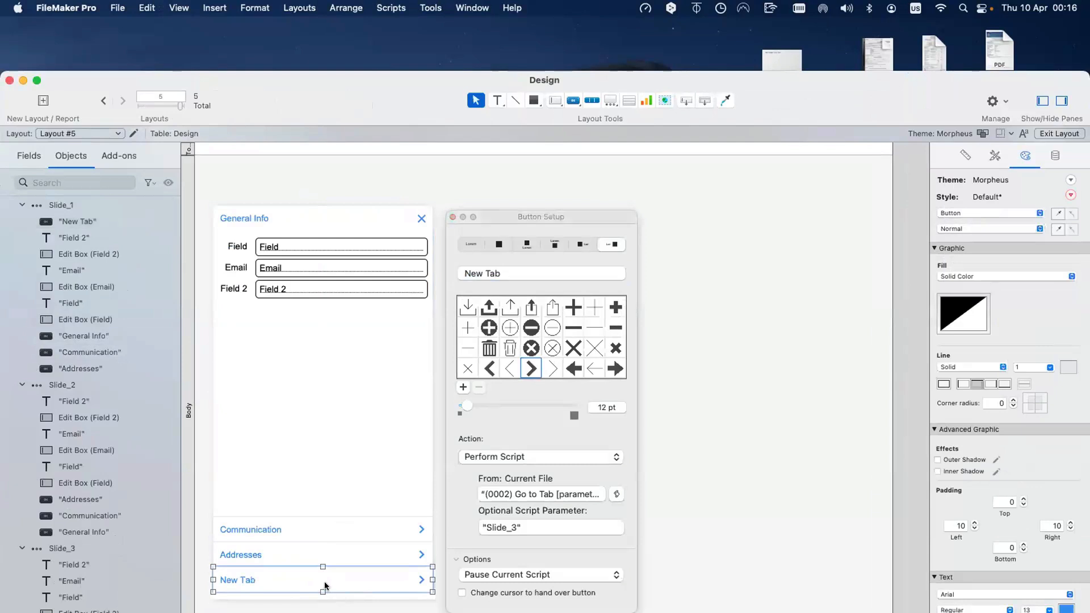
pyautogui.doubleClick(325, 586)
pyautogui.click(499, 529)
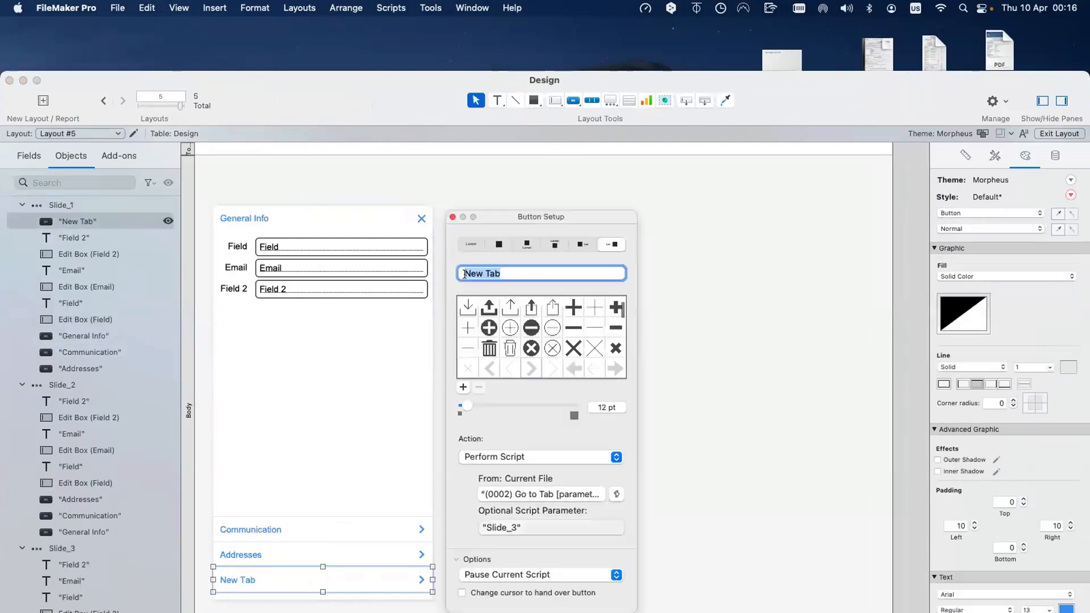
pyautogui.click(295, 80)
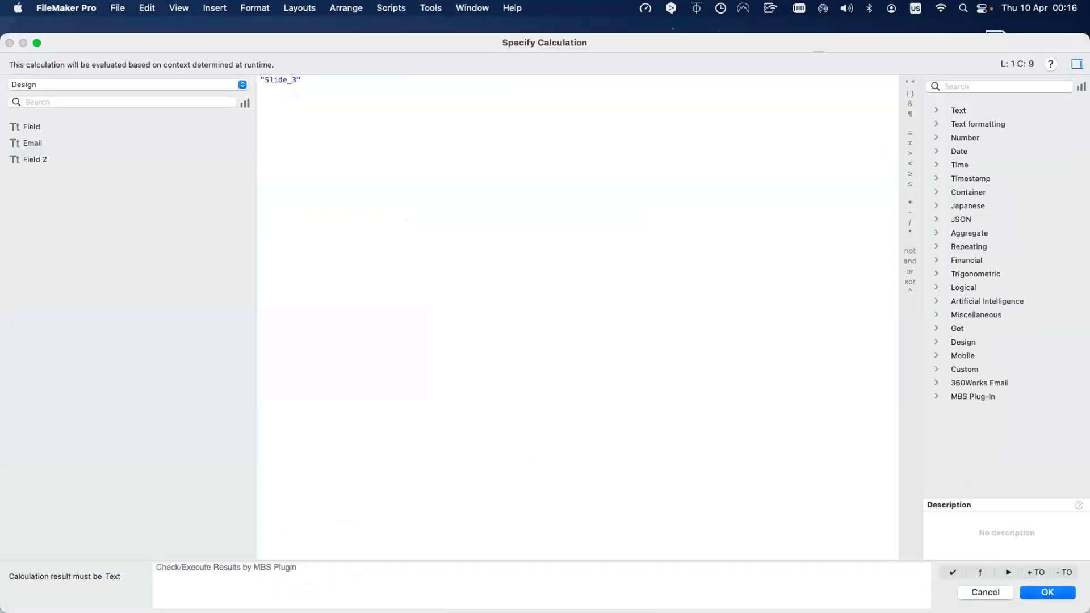
pyautogui.write('4')
pyautogui.press('KP_Enter')
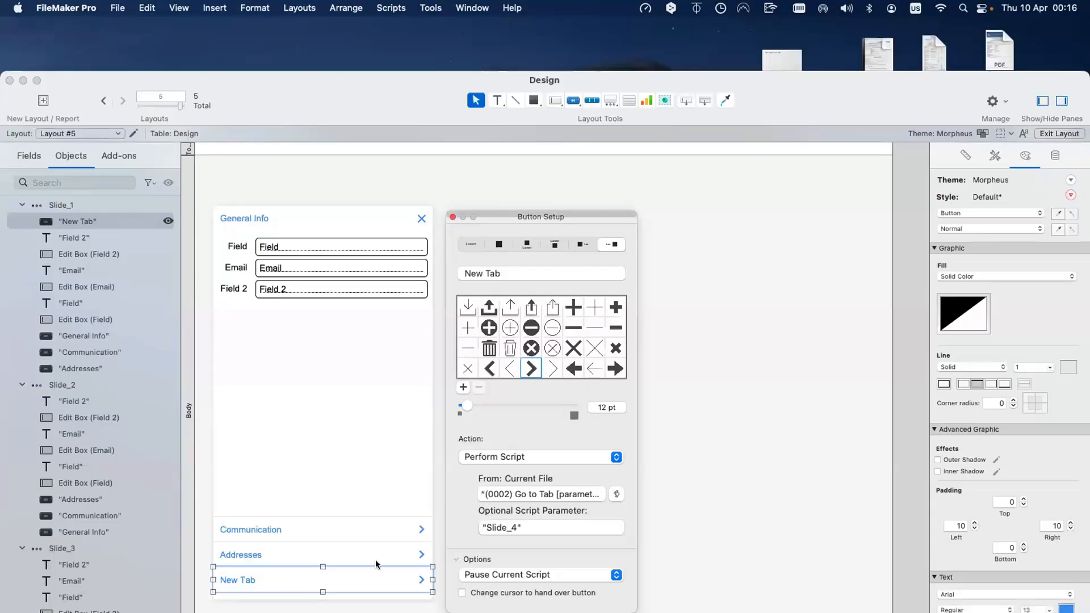
pyautogui.click(452, 218)
pyautogui.click(358, 503)
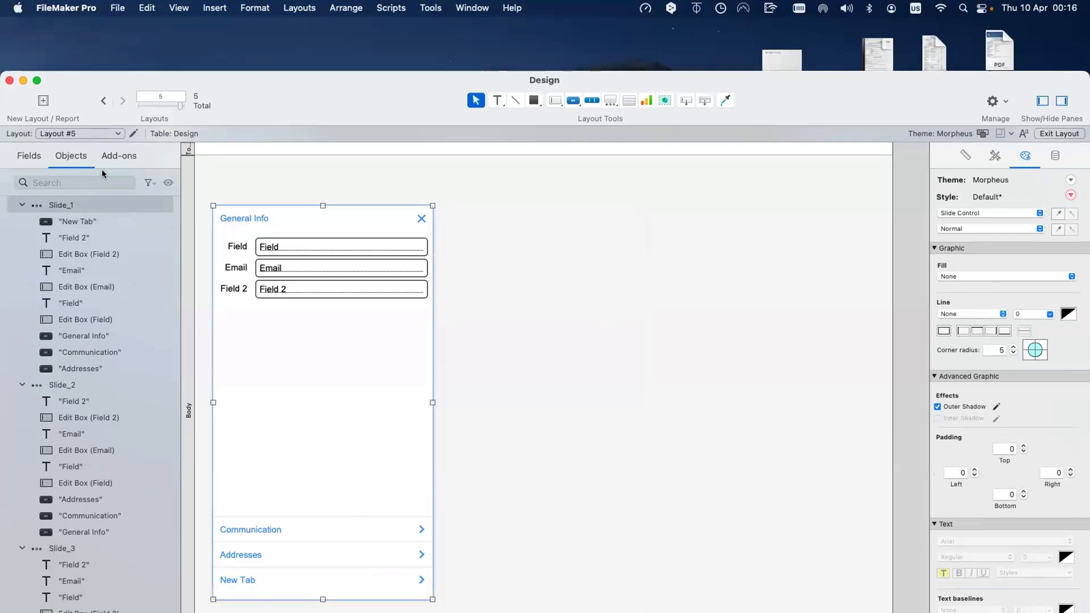
# On the Acordion layout, move the accordion slightly closer to the tabbed area, copy it and return to Layout #5
pyautogui.click(102, 101)
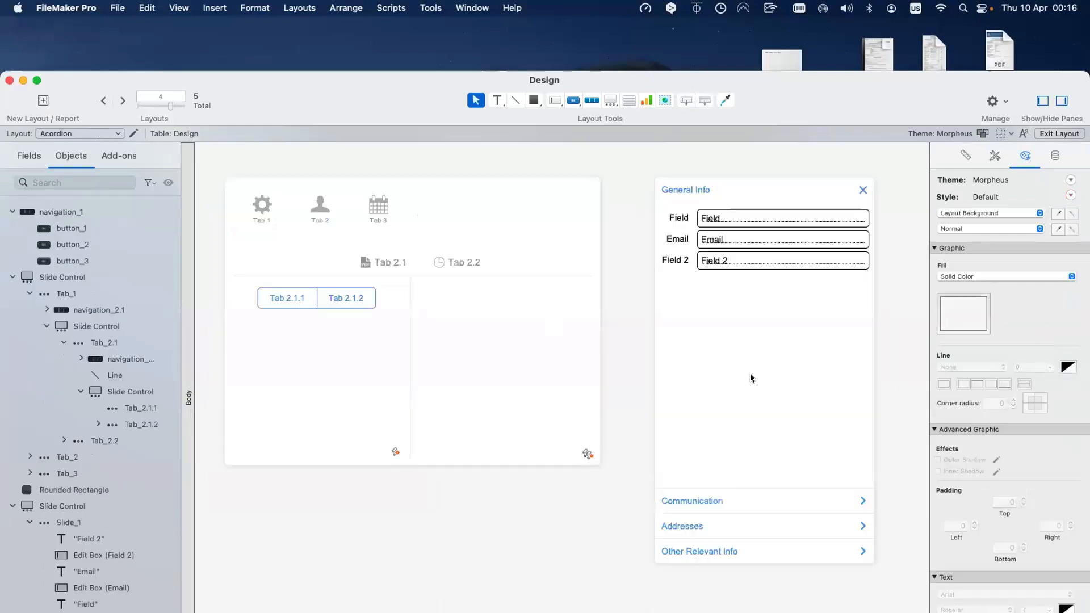
pyautogui.click(751, 378)
pyautogui.moveTo(729, 379); pyautogui.dragTo(709, 377)
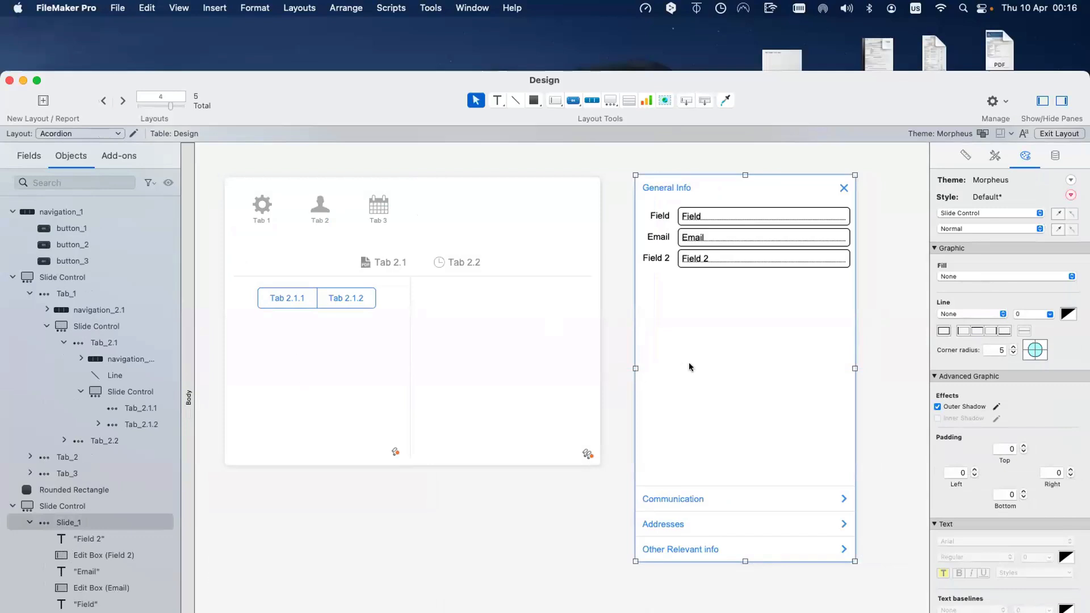
pyautogui.click(123, 101)
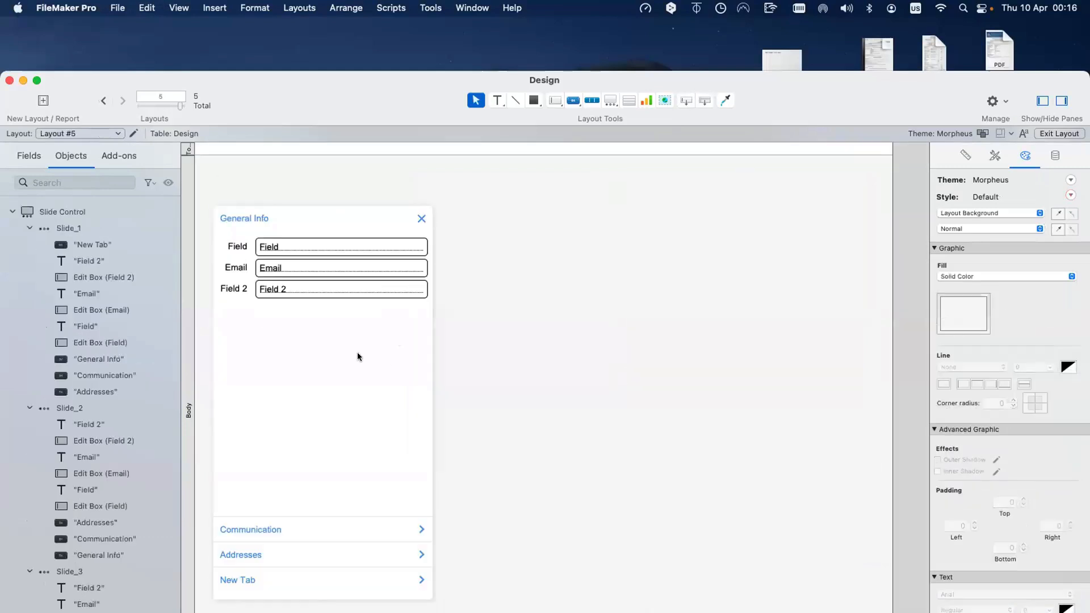
# Delete the modified accordion with all its contents, paste the original copy and position it near the layout's upper left
pyautogui.click(418, 375)
pyautogui.press('Delete')
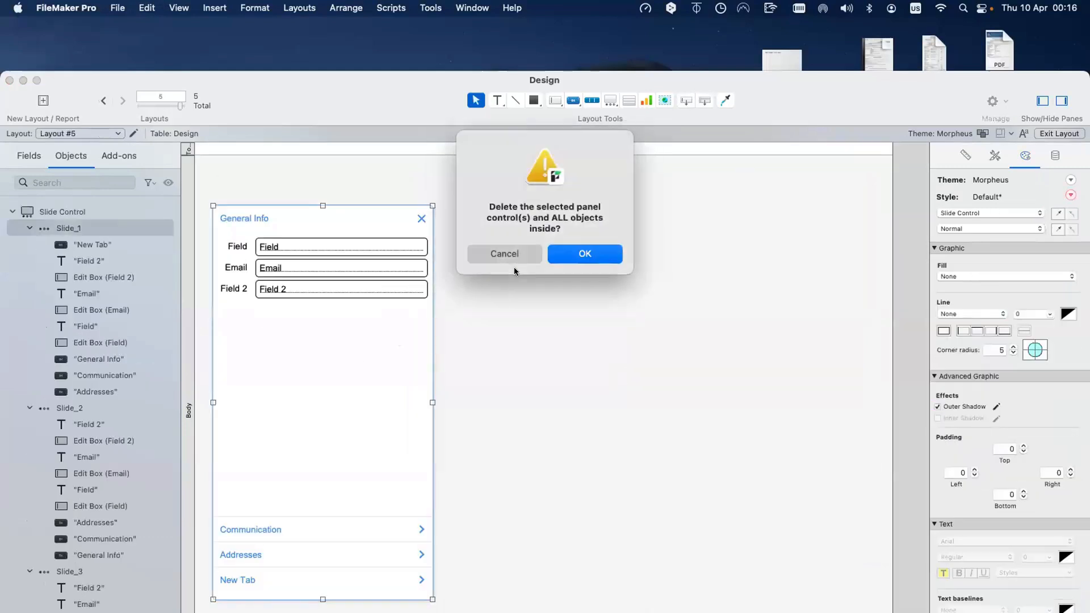
pyautogui.click(585, 254)
pyautogui.press('super+v')
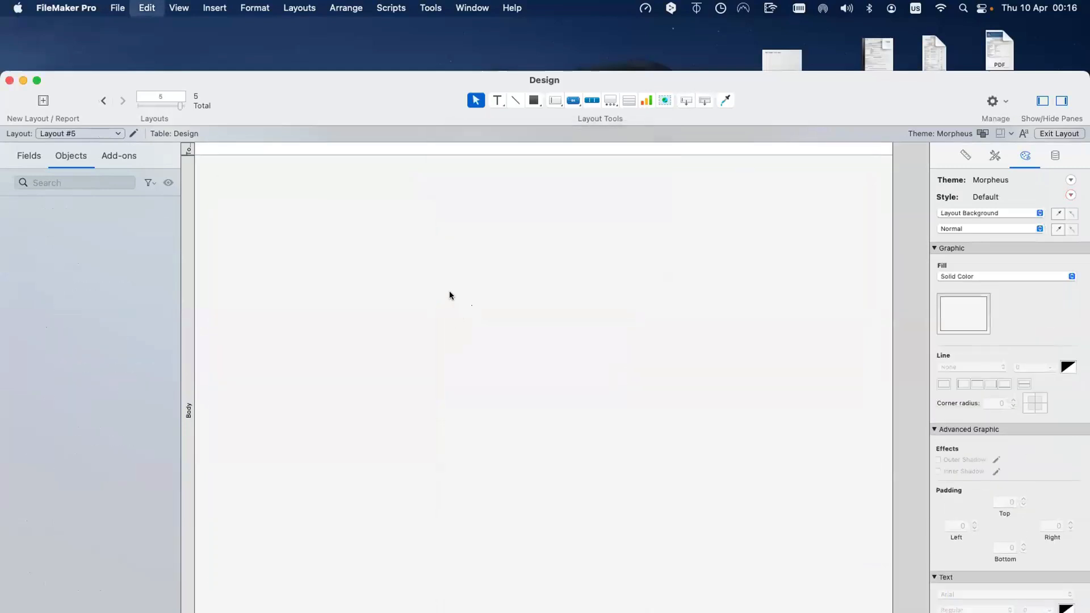
pyautogui.moveTo(356, 364); pyautogui.dragTo(473, 344)
pyautogui.click(248, 158)
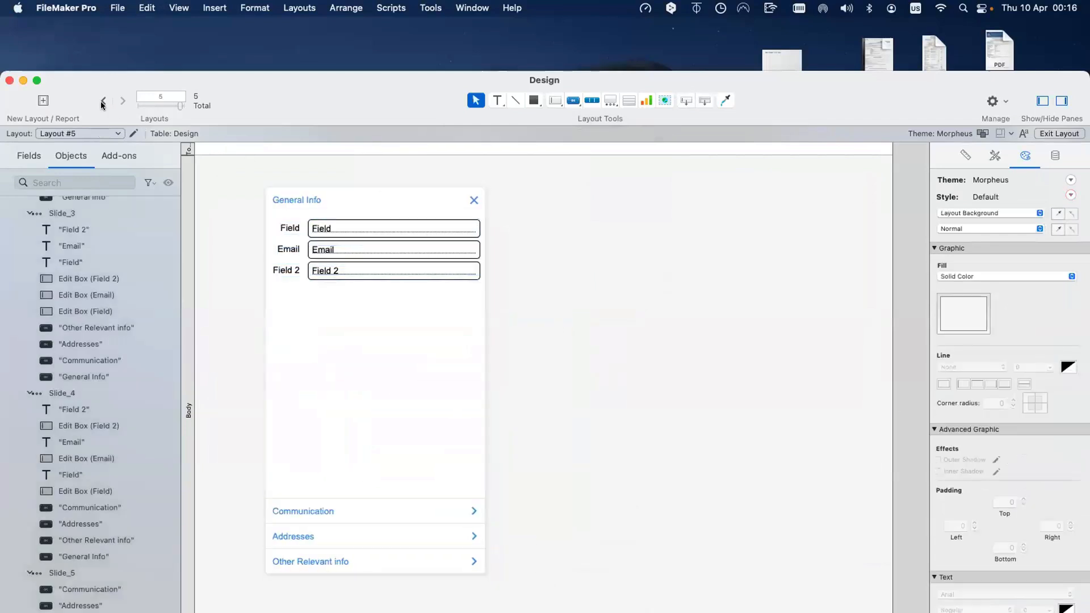
# Copy the Tab 2.1.1/2.1.2 button bar and its slide control from the Acordion layout into the pasted accordion's General Info panel
pyautogui.click(103, 101)
pyautogui.click(324, 340)
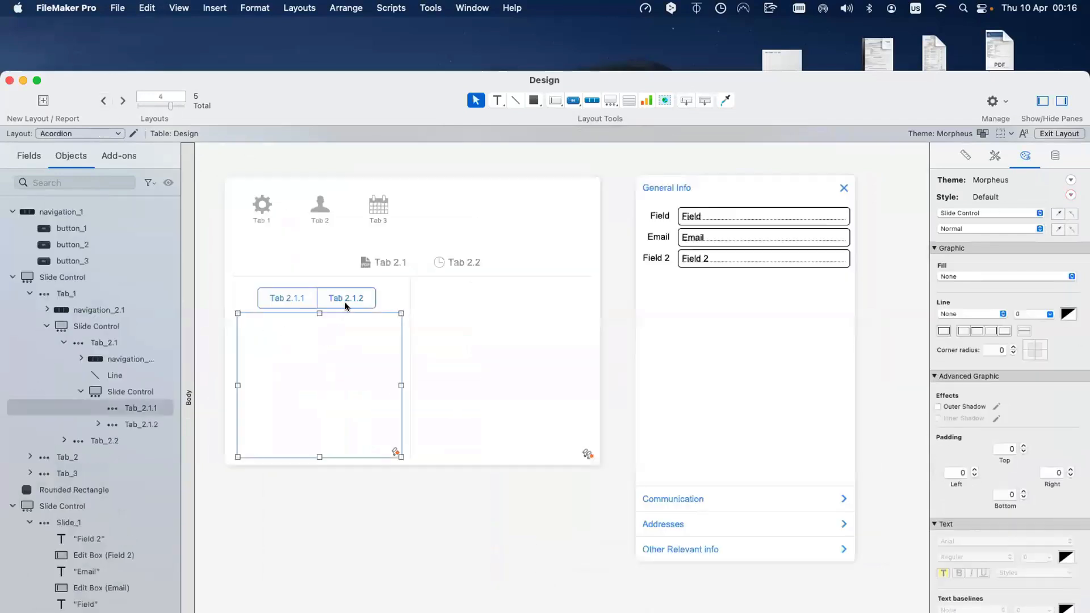
pyautogui.keyDown('shift'); pyautogui.click(345, 298); pyautogui.keyUp('shift')
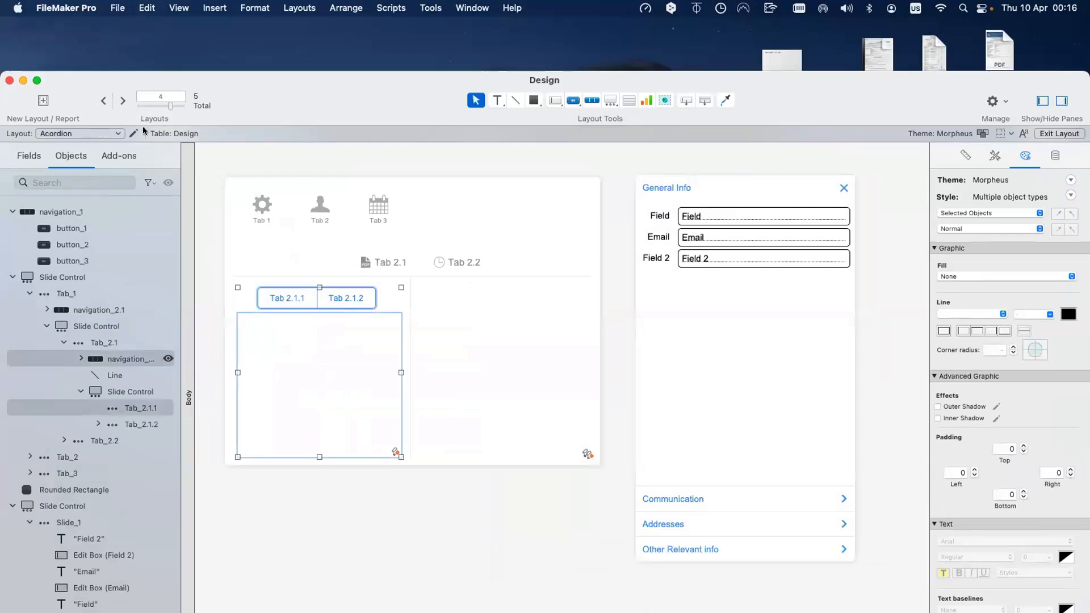
pyautogui.click(122, 101)
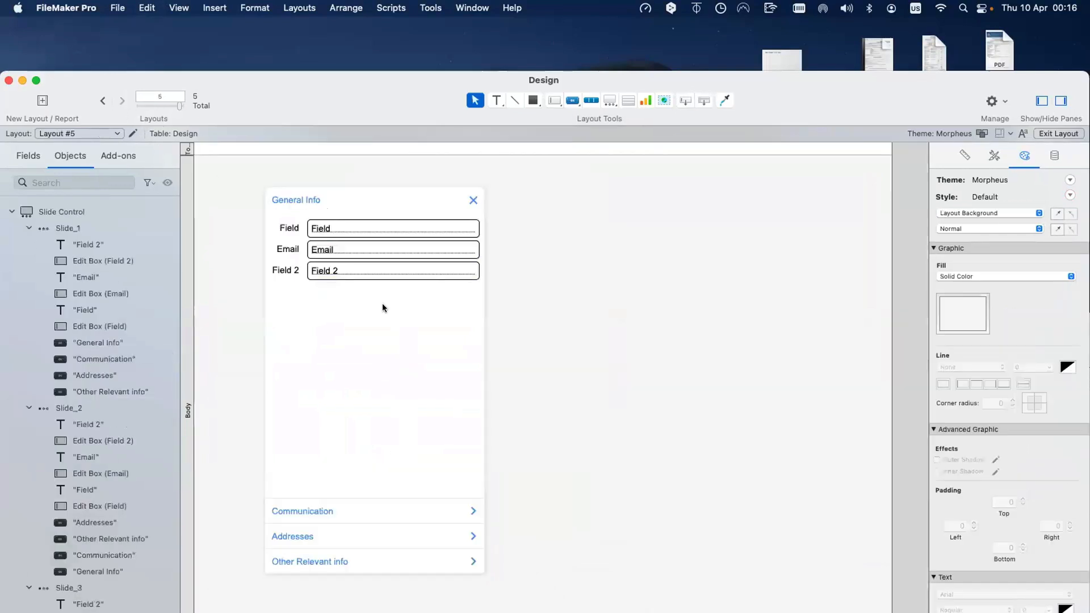
pyautogui.click(382, 335)
pyautogui.press('super+v')
pyautogui.moveTo(387, 345); pyautogui.dragTo(368, 400)
pyautogui.click(635, 455)
pyautogui.moveTo(332, 347); pyautogui.dragTo(299, 336)
# Enlarge the nested slide control to fill the lower General Info panel and centre the Tab 2.1.1/2.1.2 button bar just above it
pyautogui.click(324, 359)
pyautogui.doubleClick(324, 358)
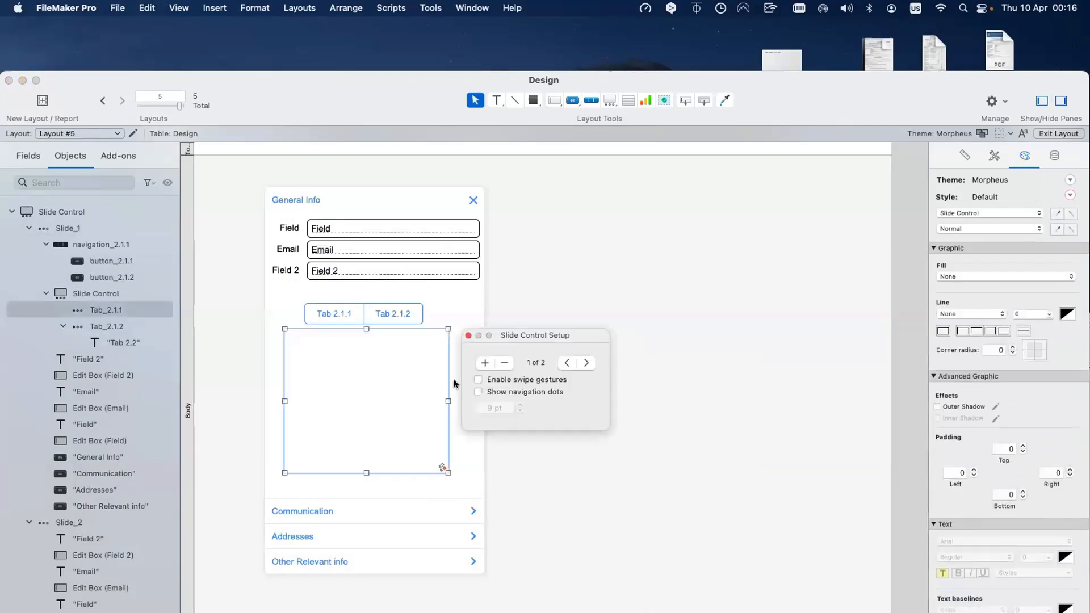
pyautogui.click(396, 357)
pyautogui.moveTo(397, 356); pyautogui.dragTo(402, 373)
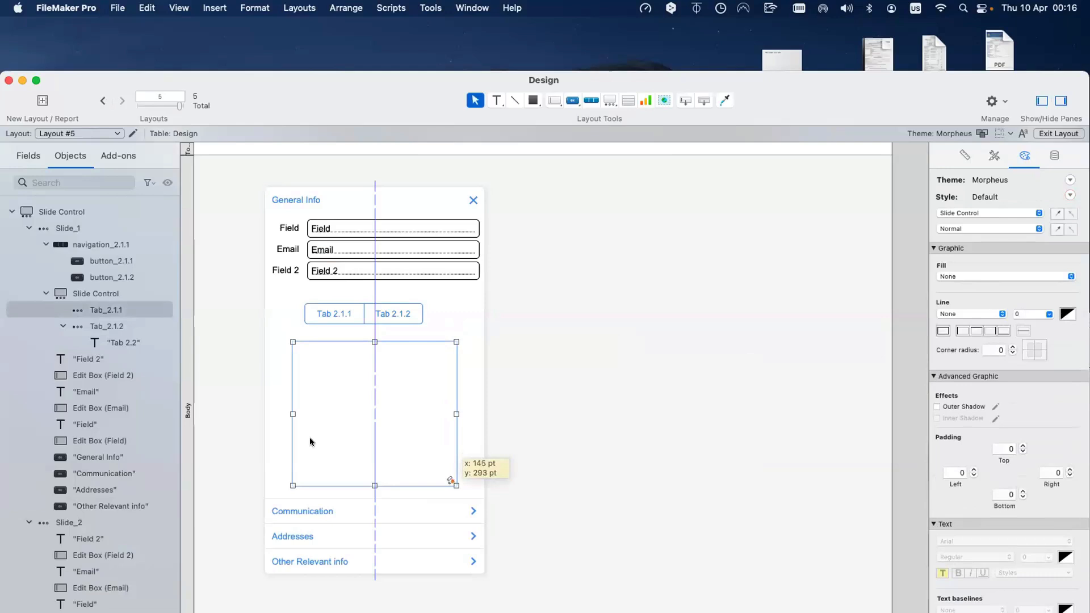
pyautogui.moveTo(290, 483); pyautogui.dragTo(272, 490)
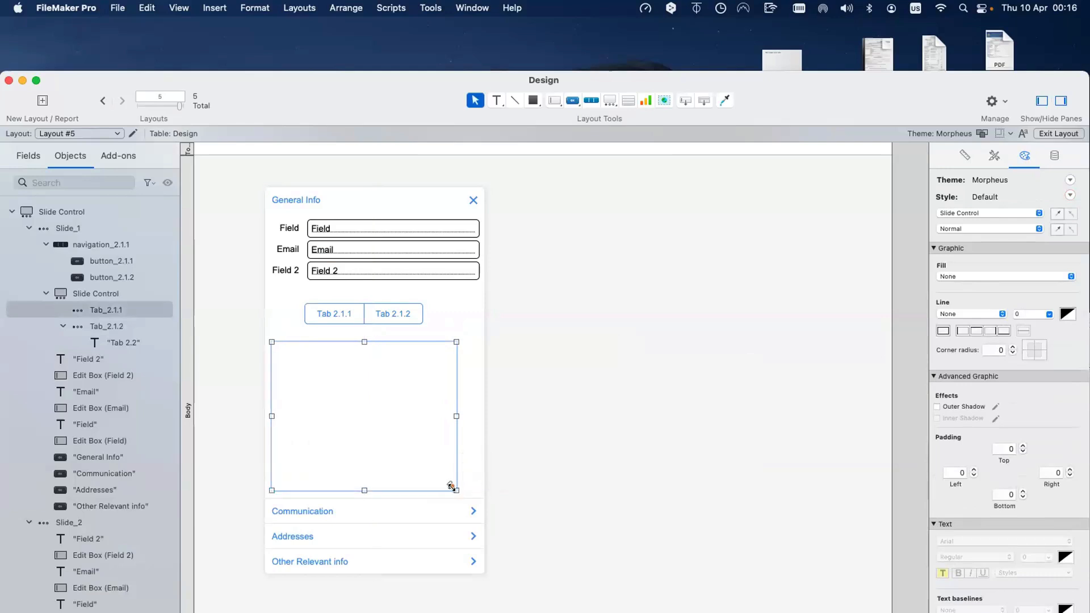
pyautogui.moveTo(454, 491); pyautogui.dragTo(480, 493)
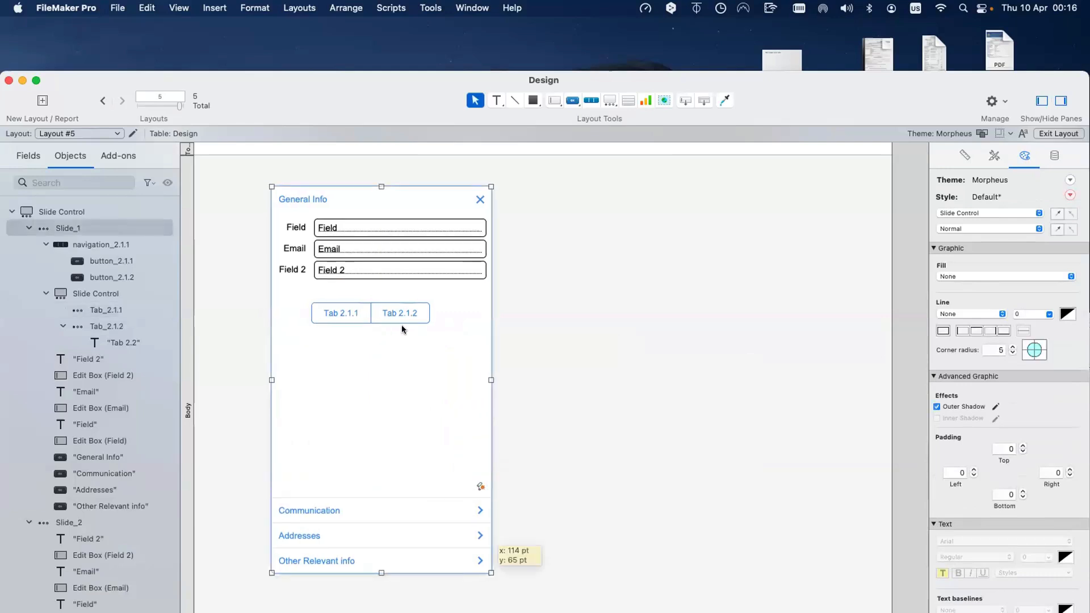
pyautogui.moveTo(401, 325); pyautogui.dragTo(409, 310)
# Copy the Email and Field 2 edit boxes from the General Info panel into the nested slide Tab_2.1.1
pyautogui.click(390, 268)
pyautogui.keyDown('shift'); pyautogui.click(341, 252); pyautogui.keyUp('shift')
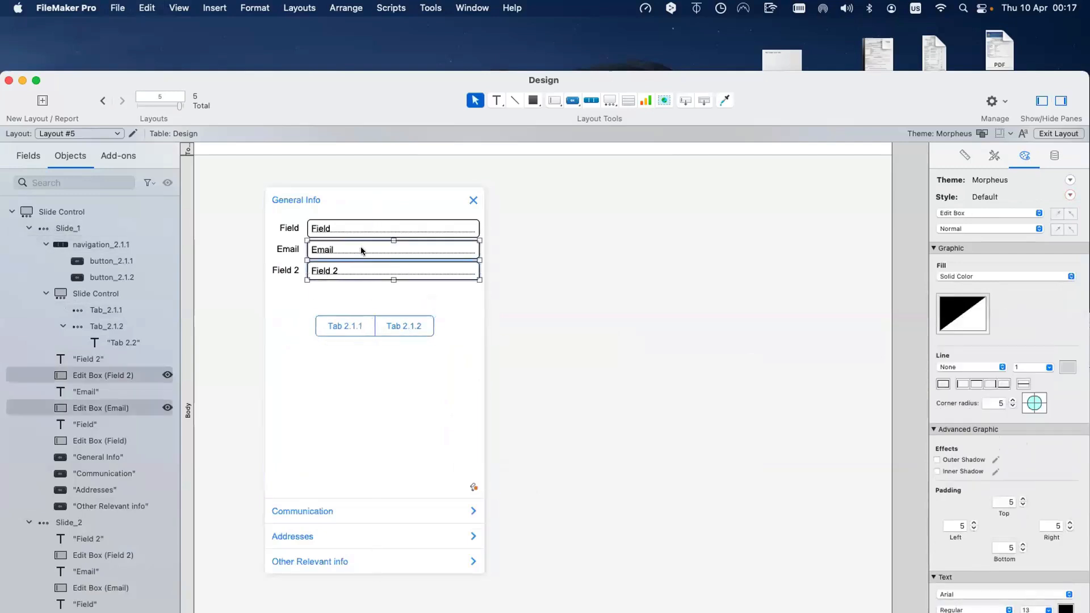
pyautogui.moveTo(360, 248); pyautogui.dragTo(350, 392)
# On the nested slide Tab_2.1.2, add a copy of the Field edit box and delete the "Tab 2.2" text
pyautogui.doubleClick(365, 370)
pyautogui.click(618, 376)
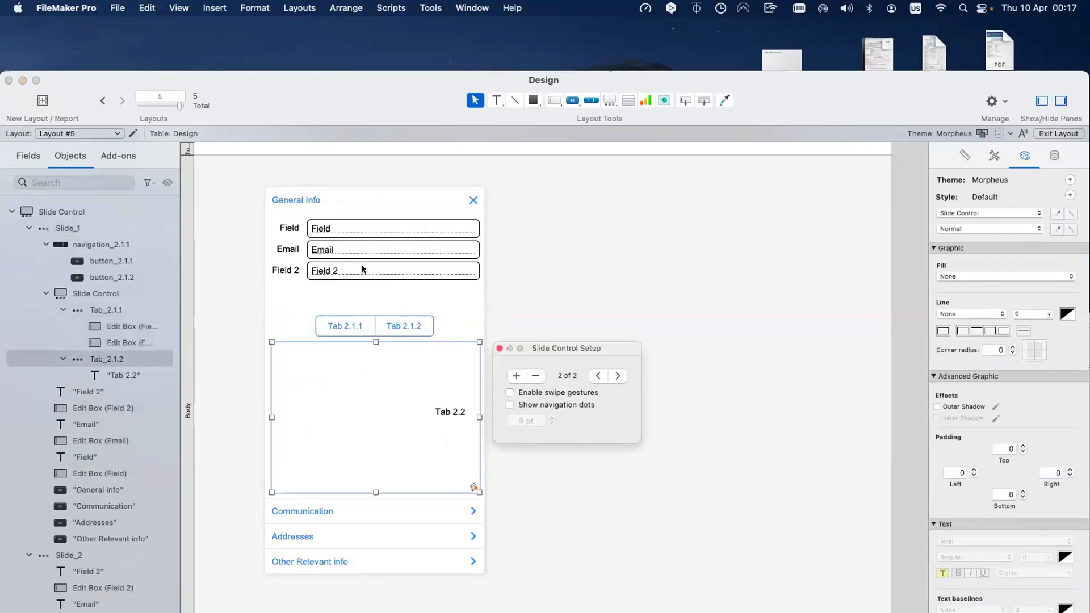
pyautogui.click(356, 226)
pyautogui.moveTo(355, 226); pyautogui.dragTo(343, 403)
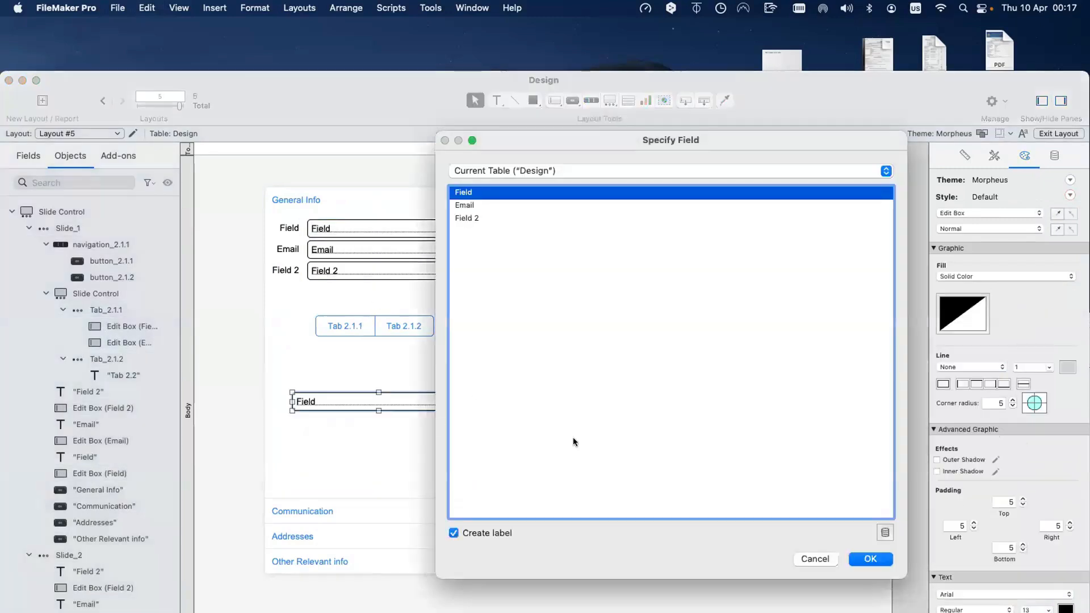
pyautogui.click(871, 560)
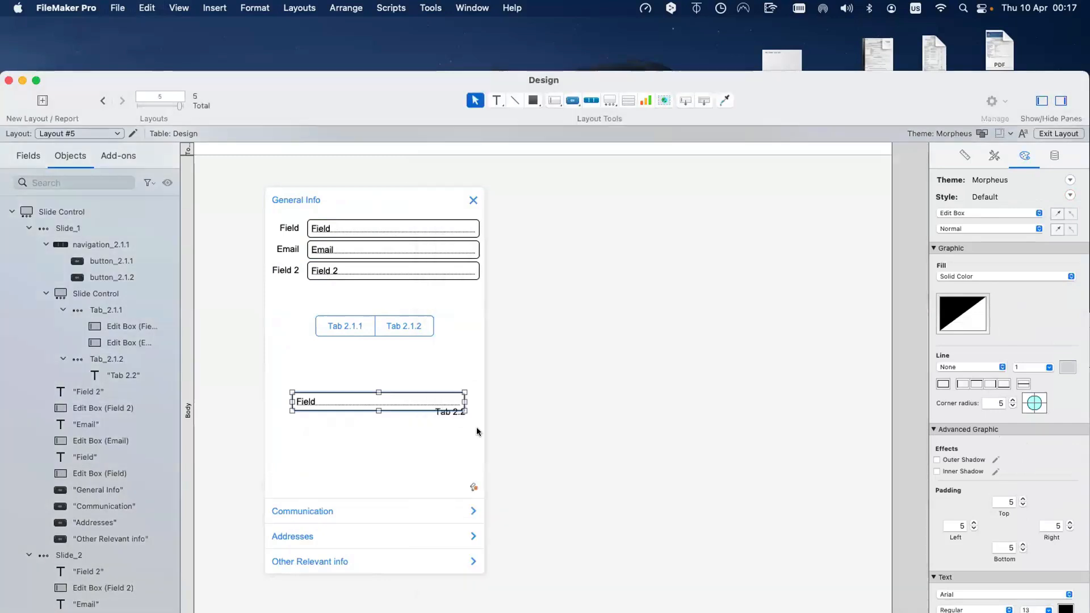
pyautogui.click(476, 427)
pyautogui.press('Delete')
pyautogui.click(396, 372)
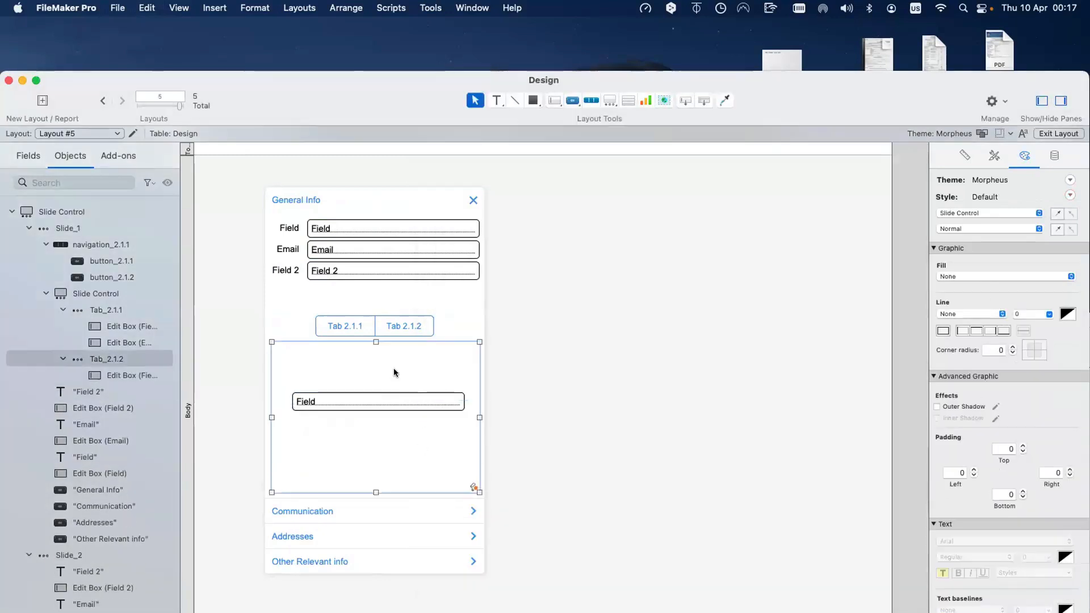
# Test Layout #5 in Browse mode by showing Tab 2.1.2, opening other accordion sections and returning to General Info
pyautogui.press('super+b')
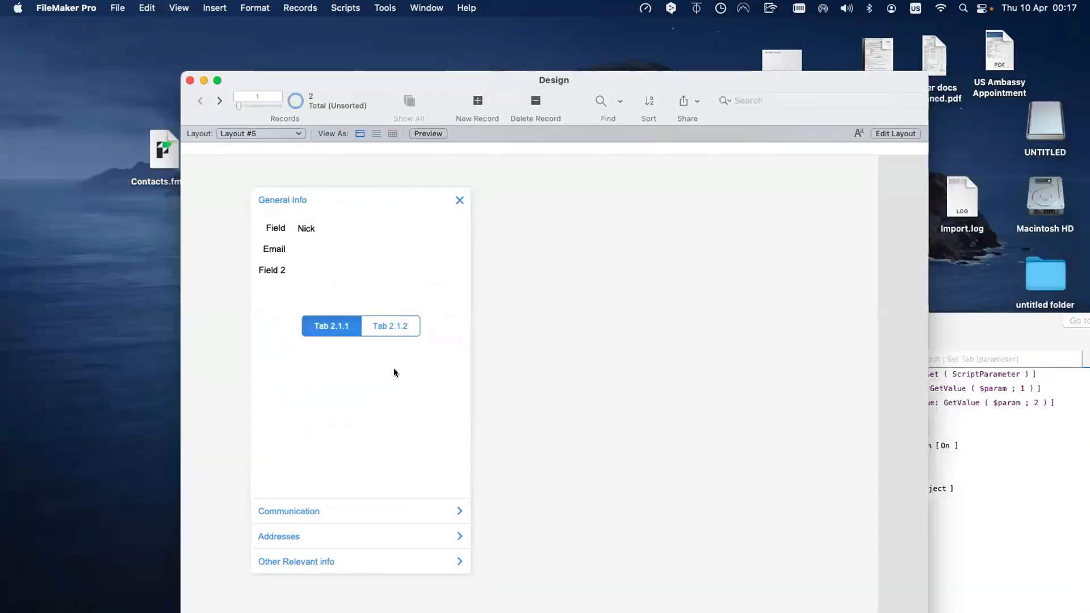
pyautogui.click(376, 202)
pyautogui.click(376, 202)
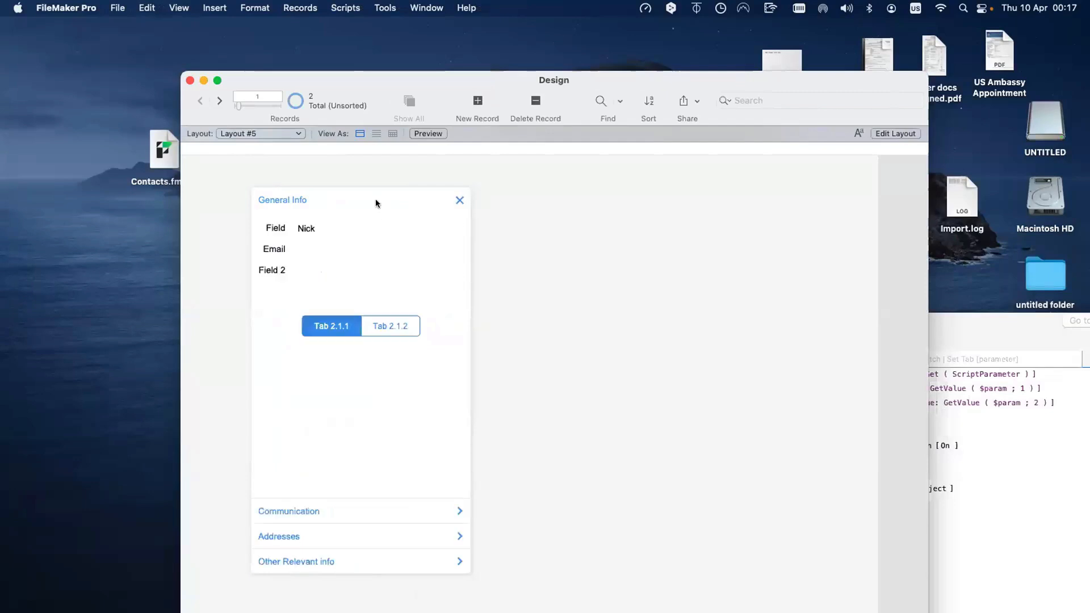
pyautogui.click(382, 327)
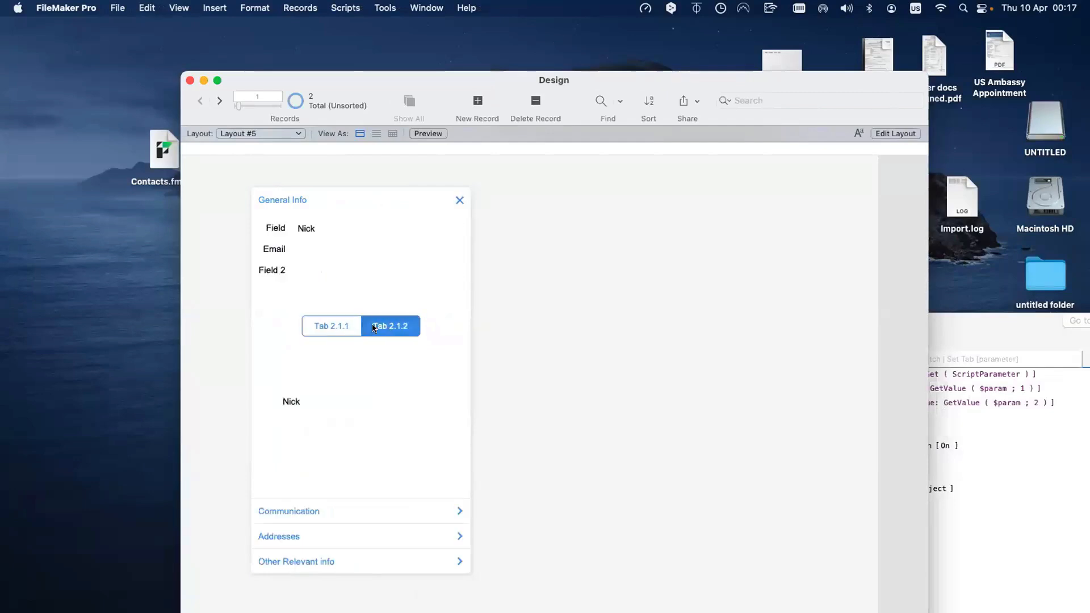
pyautogui.click(352, 536)
pyautogui.click(363, 562)
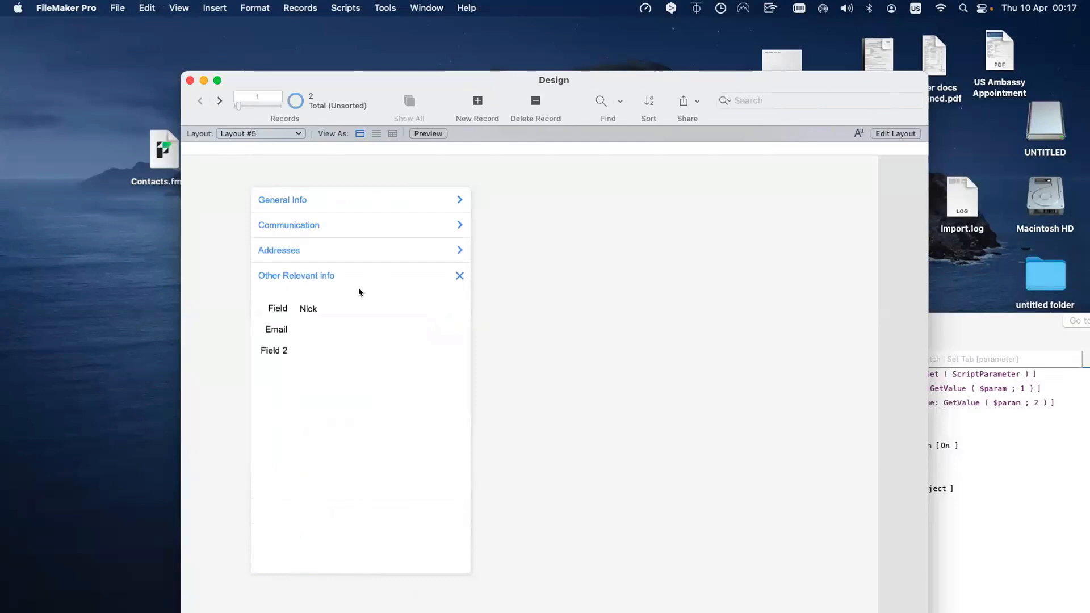
pyautogui.click(357, 230)
pyautogui.click(365, 205)
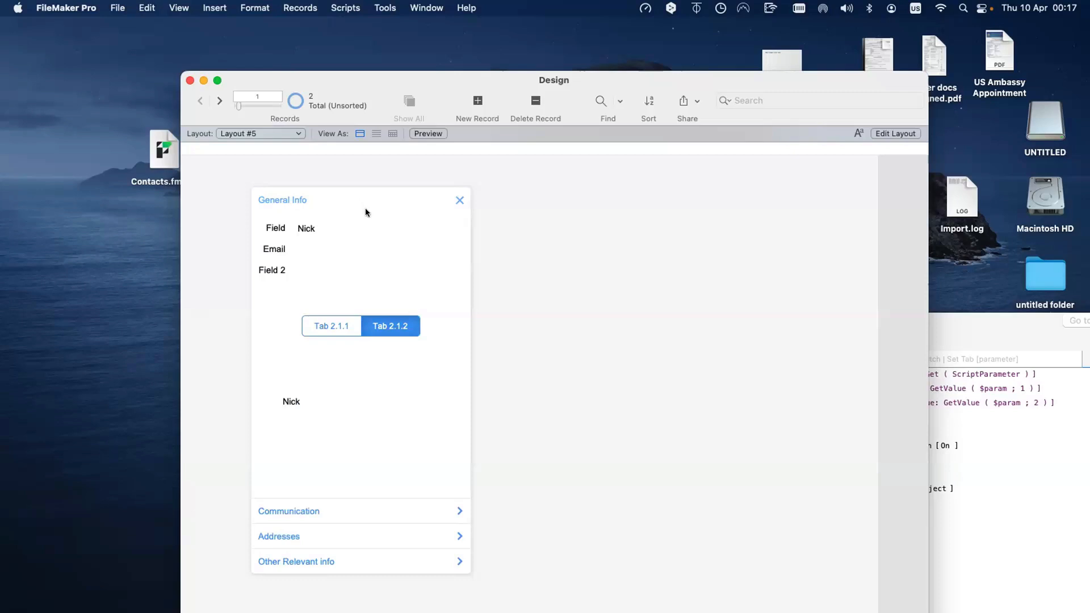
# Review the Design 2 and Tab Slide Control layouts in Browse mode, then return to Layout #5
pyautogui.click(269, 135)
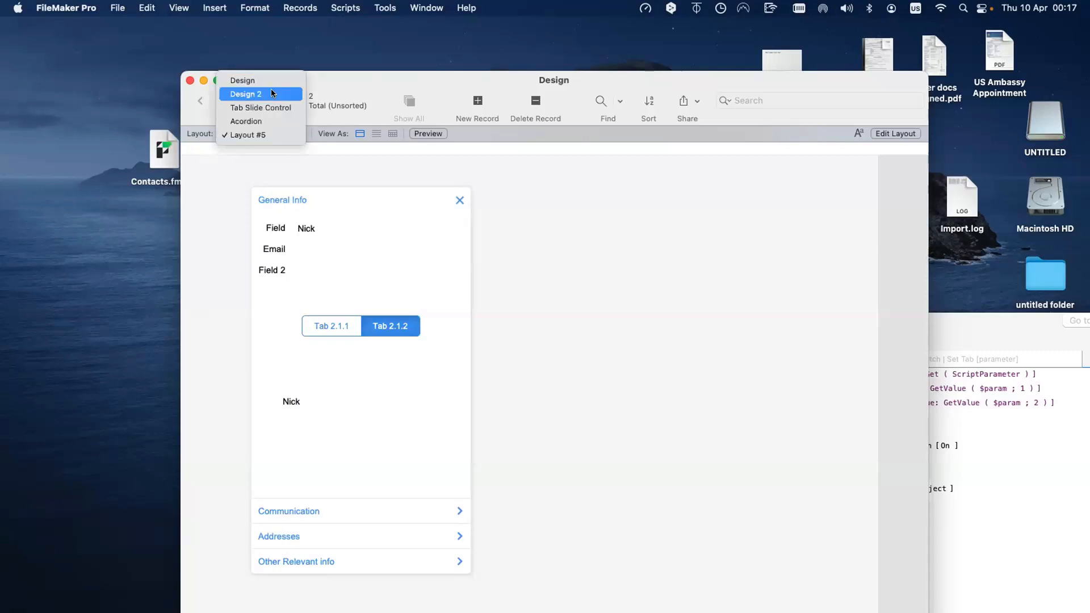
pyautogui.click(255, 93)
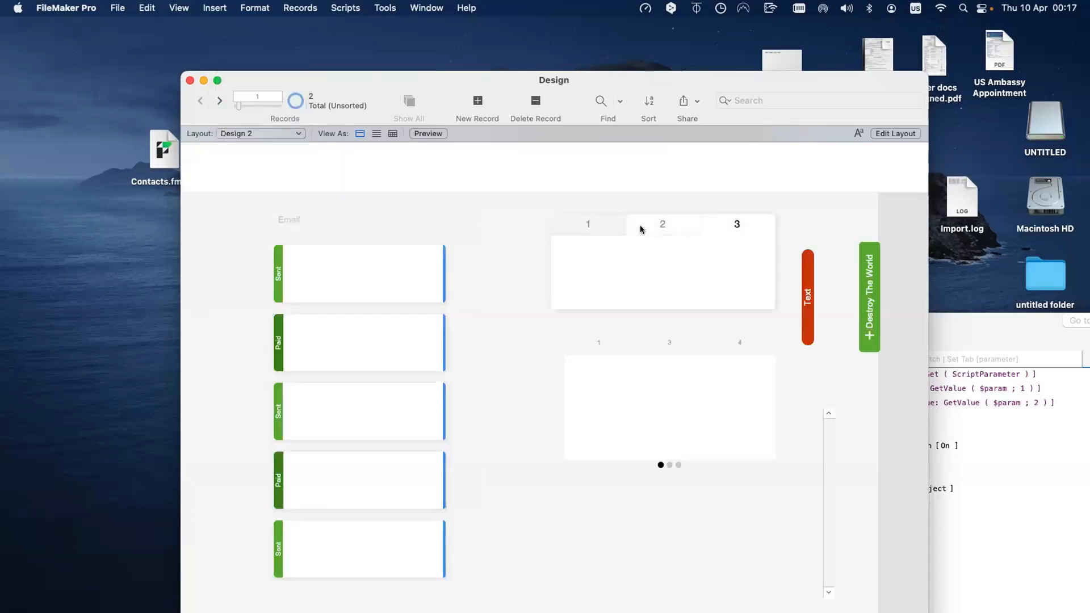
pyautogui.click(247, 134)
pyautogui.click(261, 149)
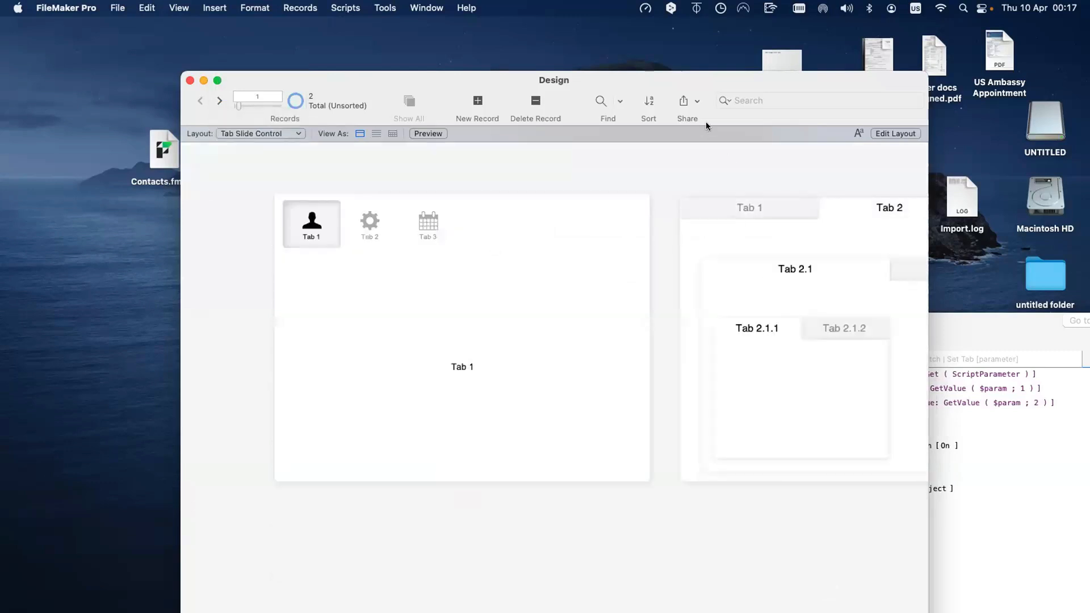
pyautogui.moveTo(566, 79); pyautogui.dragTo(432, 74)
pyautogui.moveTo(796, 261); pyautogui.dragTo(903, 261)
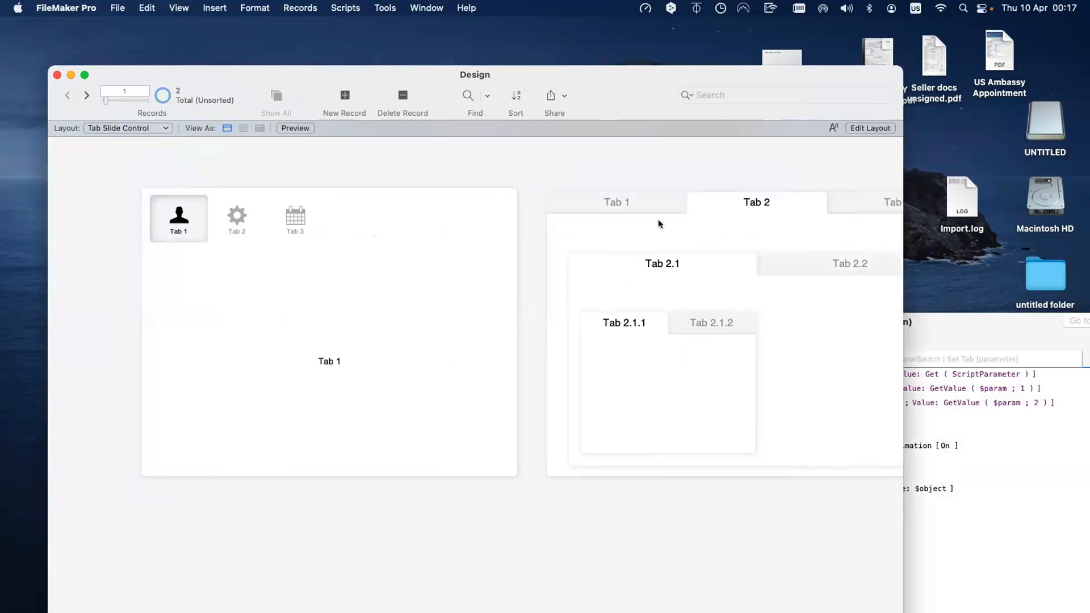
pyautogui.click(116, 130)
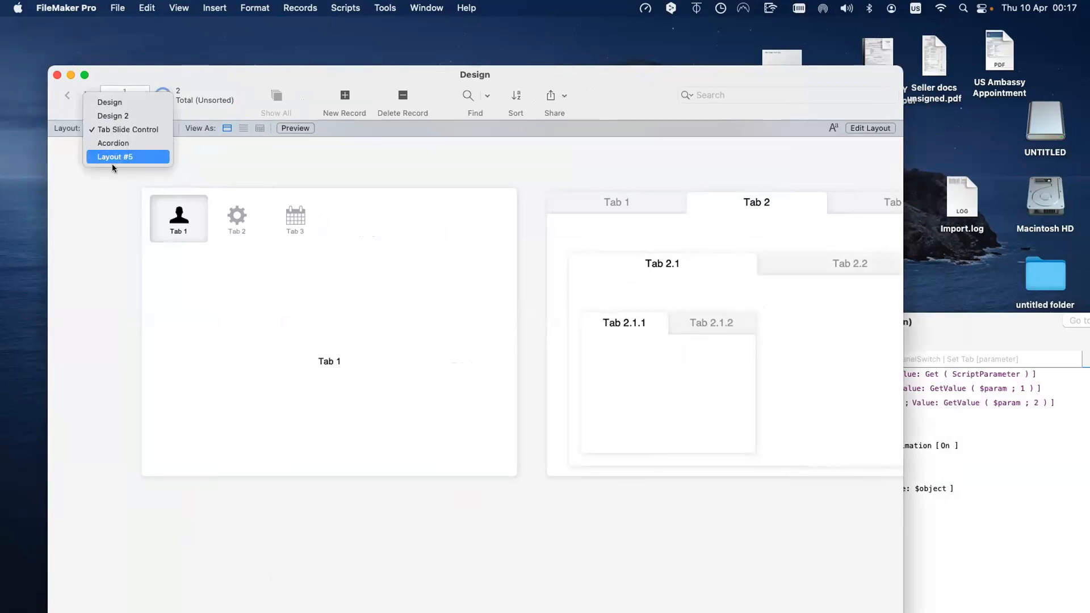
pyautogui.click(107, 206)
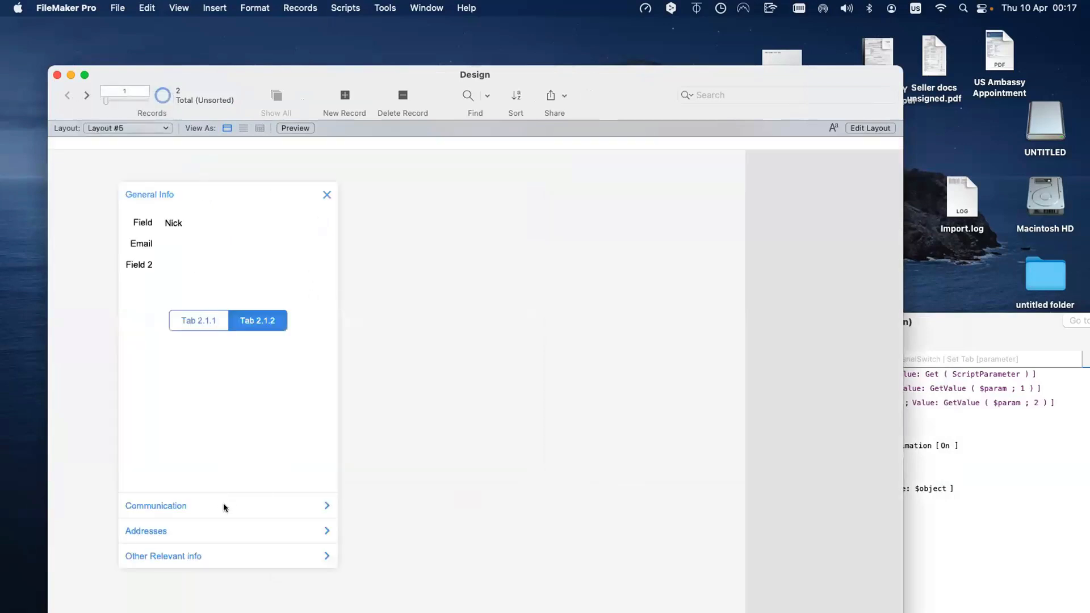
# Check the Layout #5 accordion by opening and collapsing its Communication and General Info sections, leaving General Info open
pyautogui.click(226, 515)
pyautogui.click(226, 557)
pyautogui.click(216, 220)
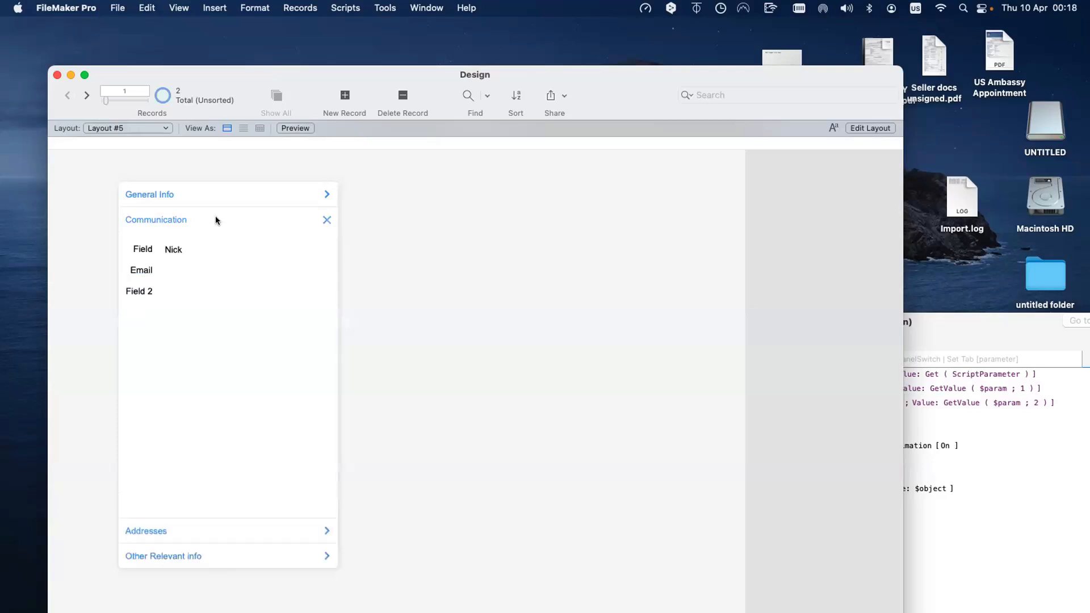
pyautogui.click(216, 217)
pyautogui.click(226, 195)
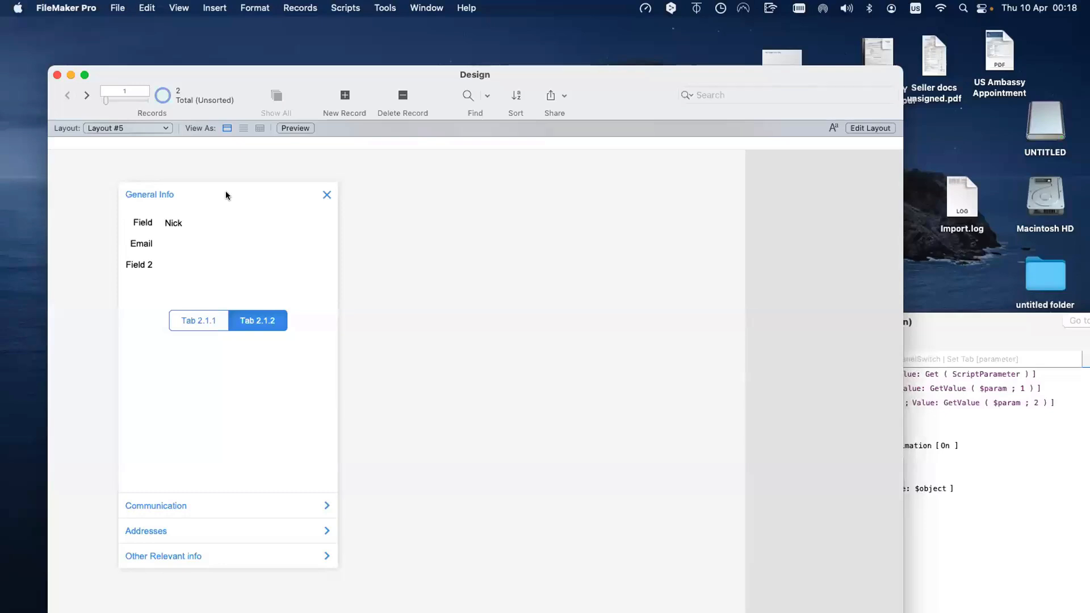
pyautogui.click(226, 192)
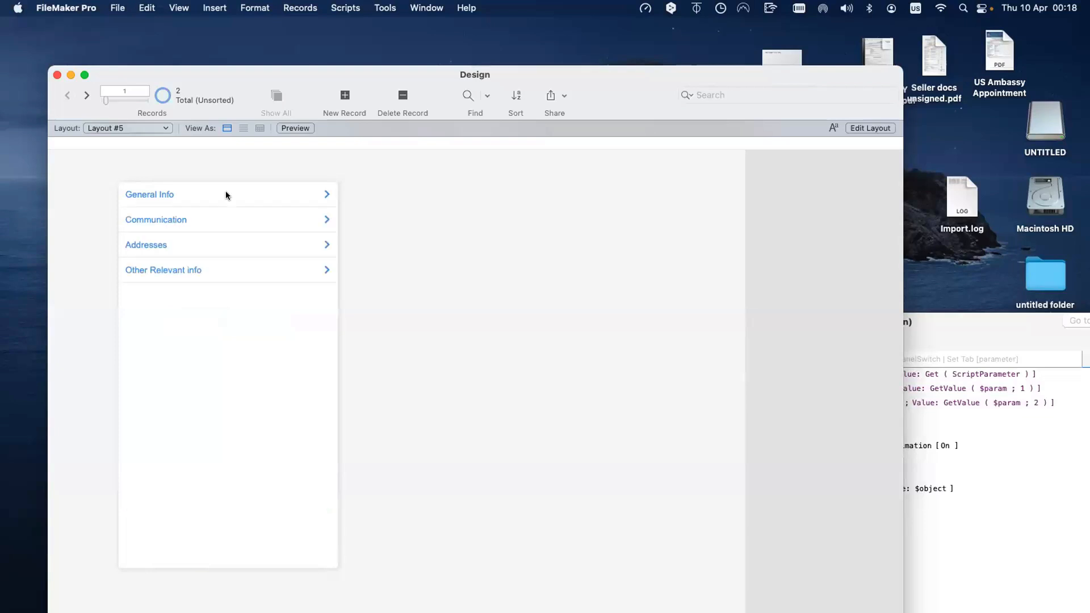
pyautogui.click(226, 195)
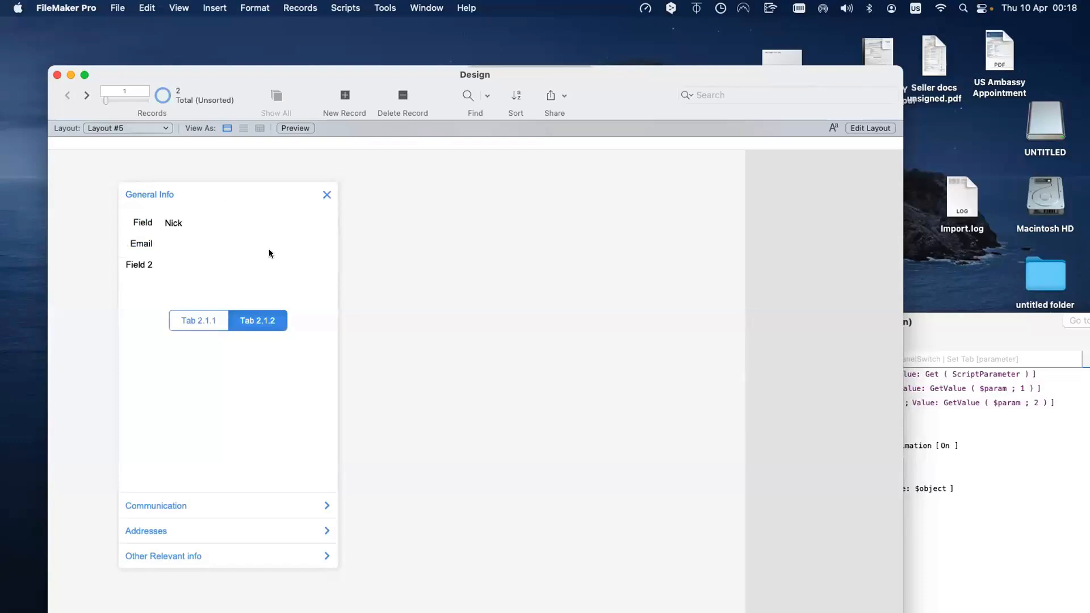
# Open the Acordion layout in Layout mode and examine the naming of the nested Tab_2.1, Tab_2.1.1 and Tab_2.1.2 slides in the object tree
pyautogui.click(127, 128)
pyautogui.click(108, 114)
pyautogui.press('super+l')
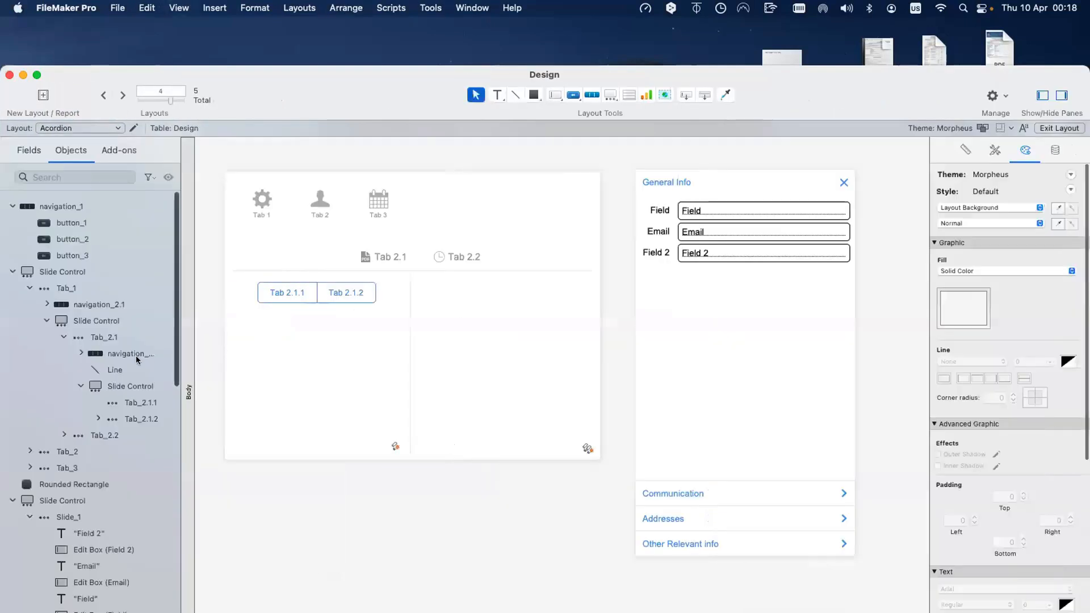
pyautogui.click(141, 402)
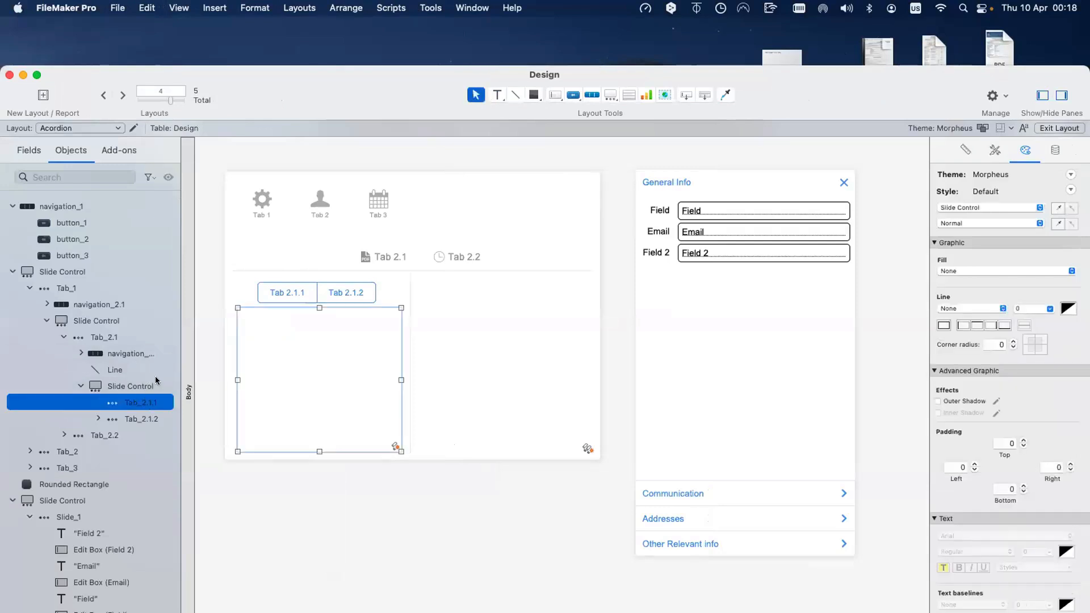
pyautogui.click(126, 337)
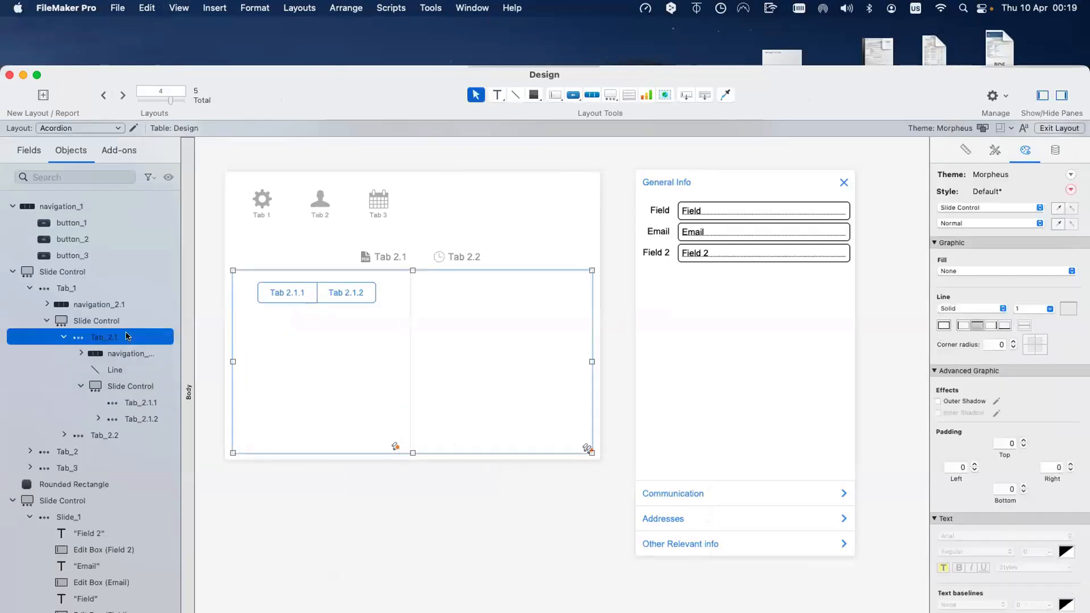
pyautogui.click(134, 421)
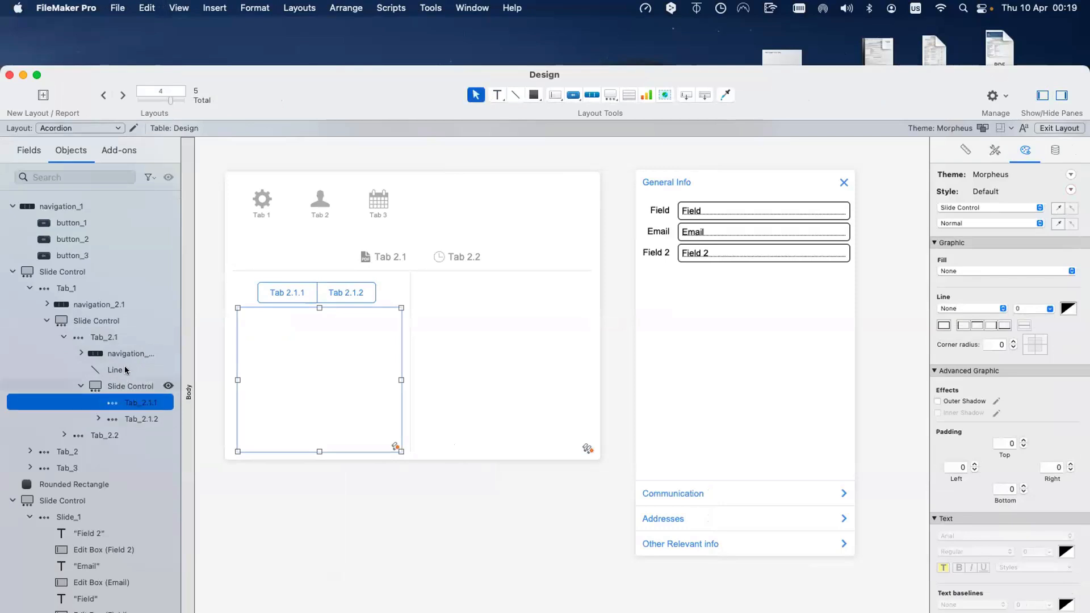
pyautogui.click(114, 336)
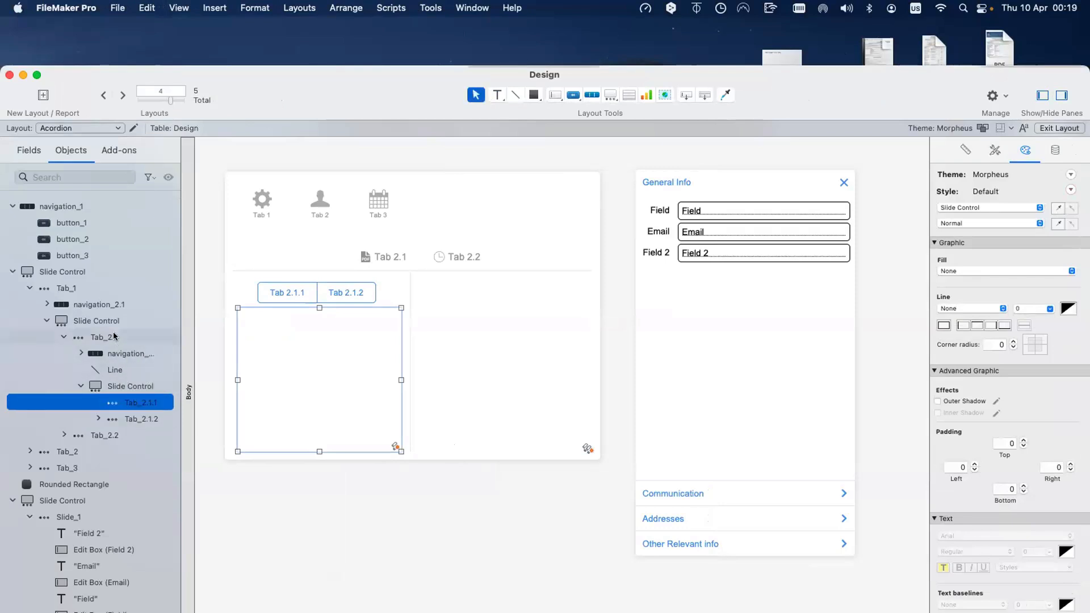
pyautogui.click(142, 419)
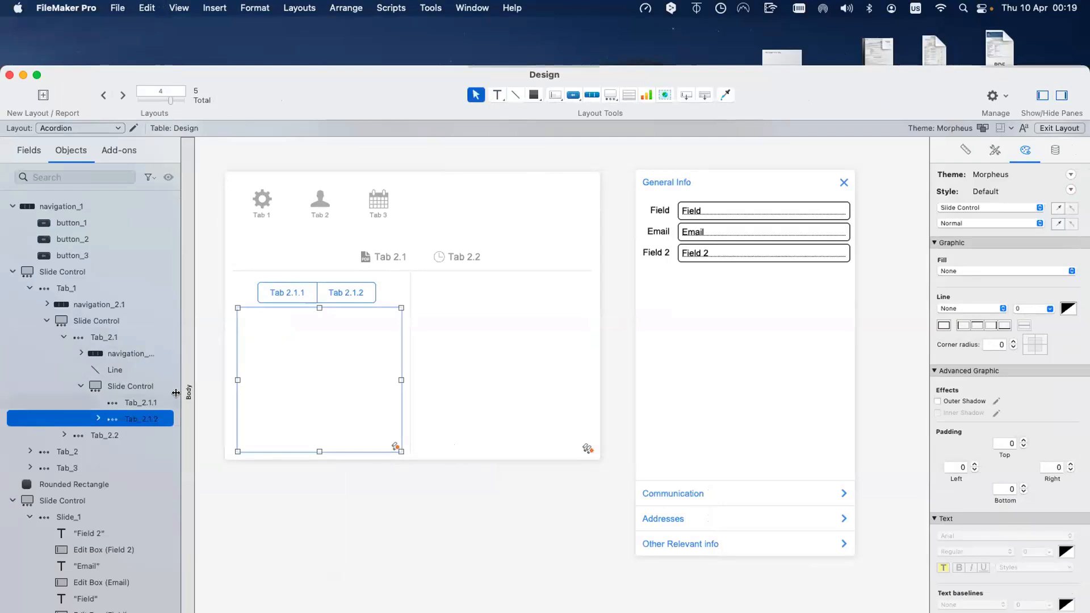
pyautogui.moveTo(180, 397); pyautogui.dragTo(212, 398)
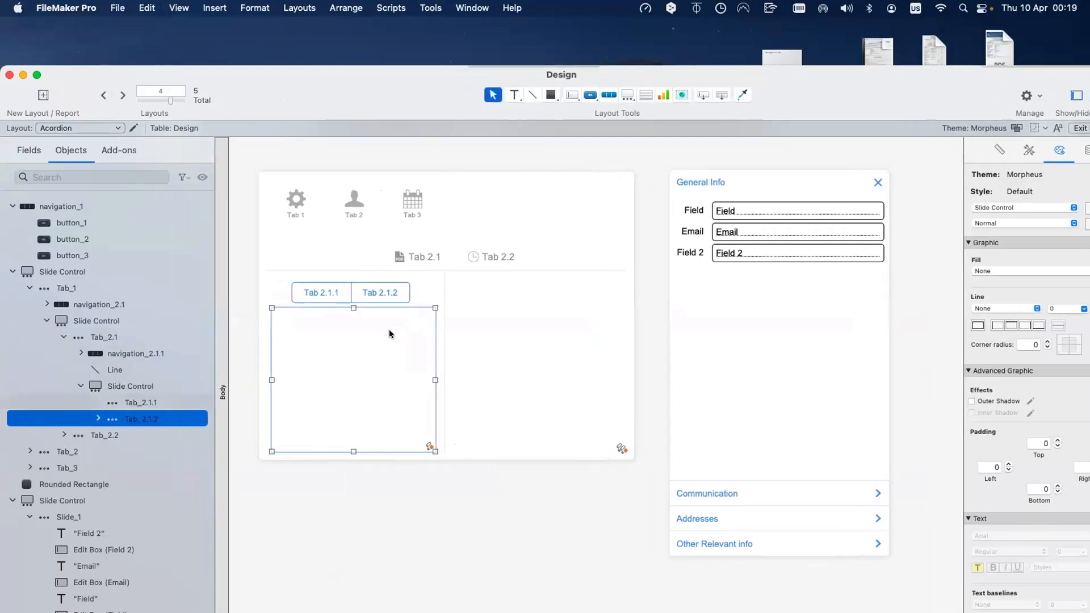
# Inspect the active-segment calculation of the Tab 2.1.1/2.1.2 button bar, then close it and the button bar setup without changes
pyautogui.click(390, 292)
pyautogui.doubleClick(390, 292)
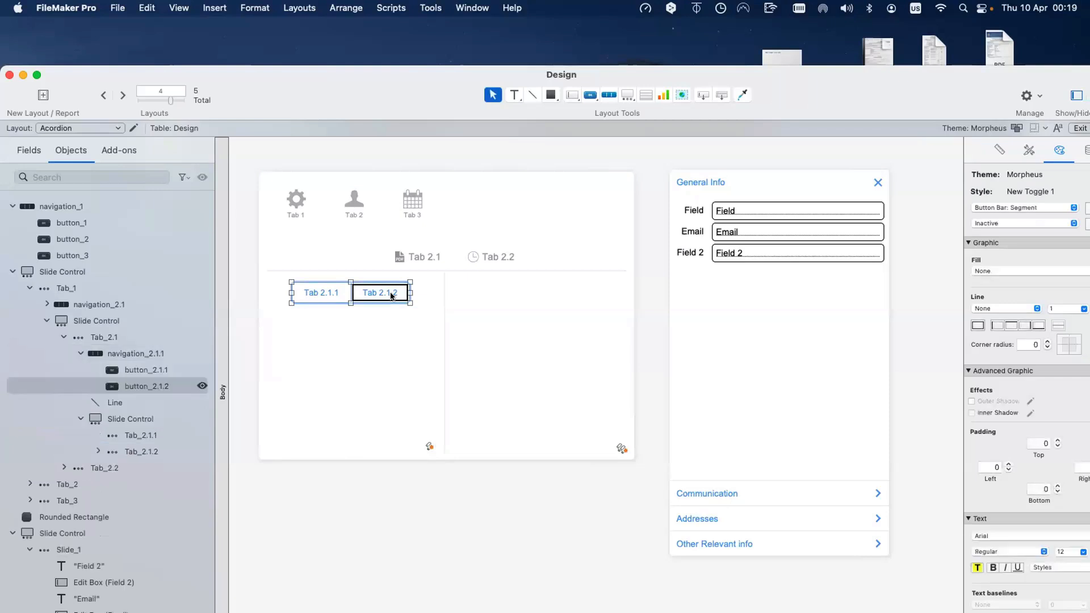
pyautogui.click(540, 308)
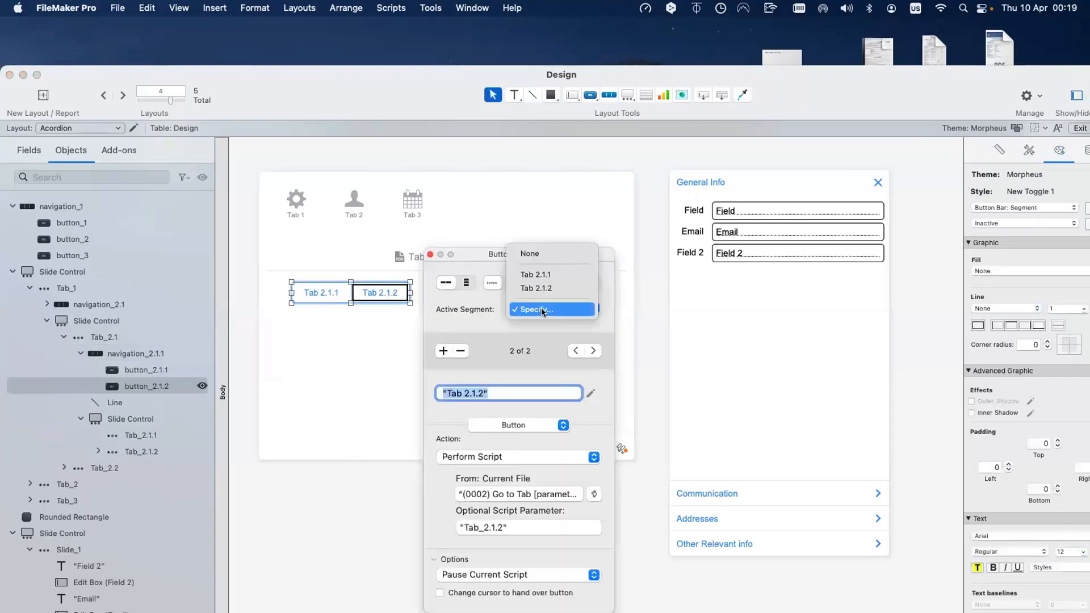
pyautogui.click(540, 309)
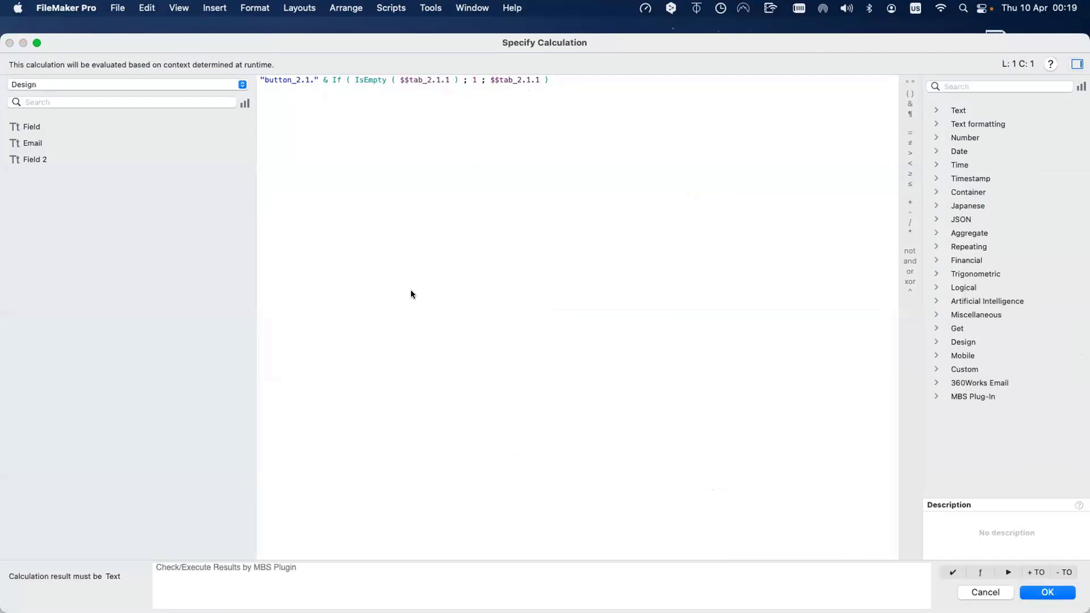
pyautogui.press('Escape')
pyautogui.click(430, 254)
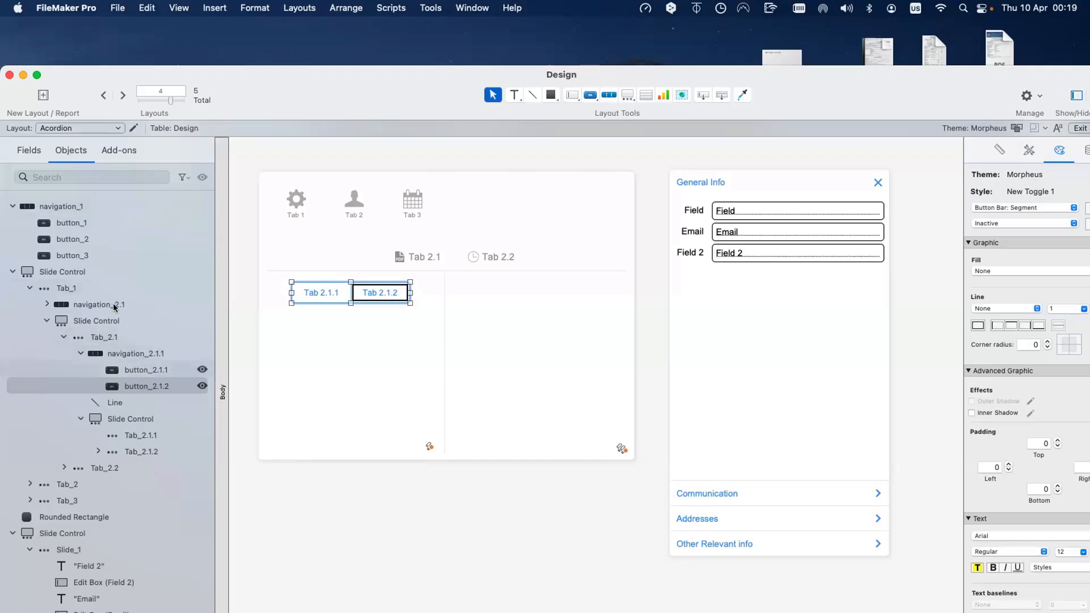
# Try placing the Tab 1, Tab 2 and Tab 3 button bar below the tab panel, then undo the move
pyautogui.click(329, 247)
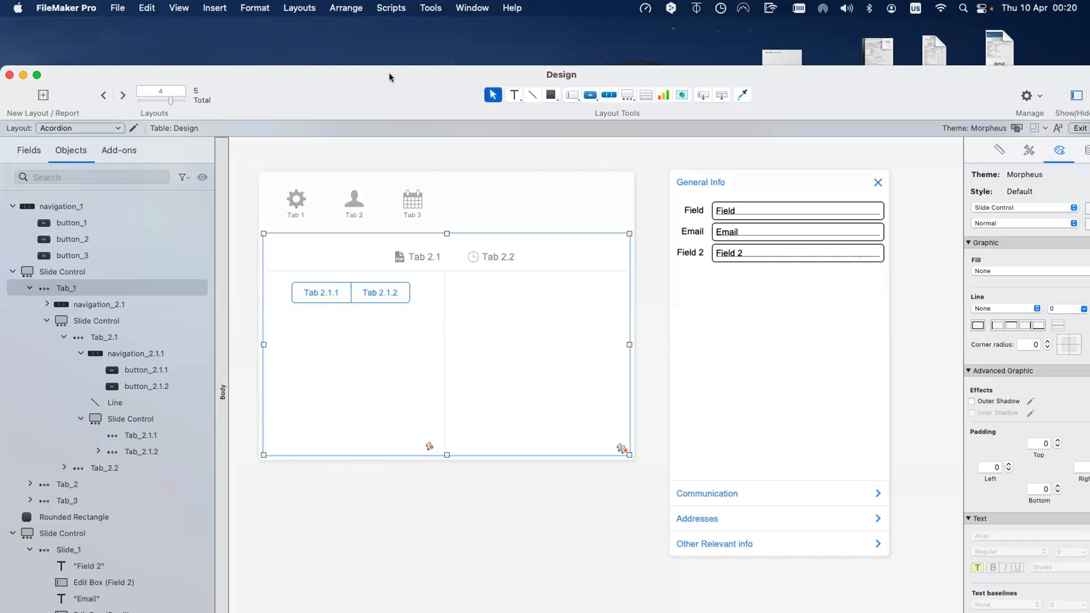
pyautogui.moveTo(390, 72); pyautogui.dragTo(395, 61)
pyautogui.click(413, 182)
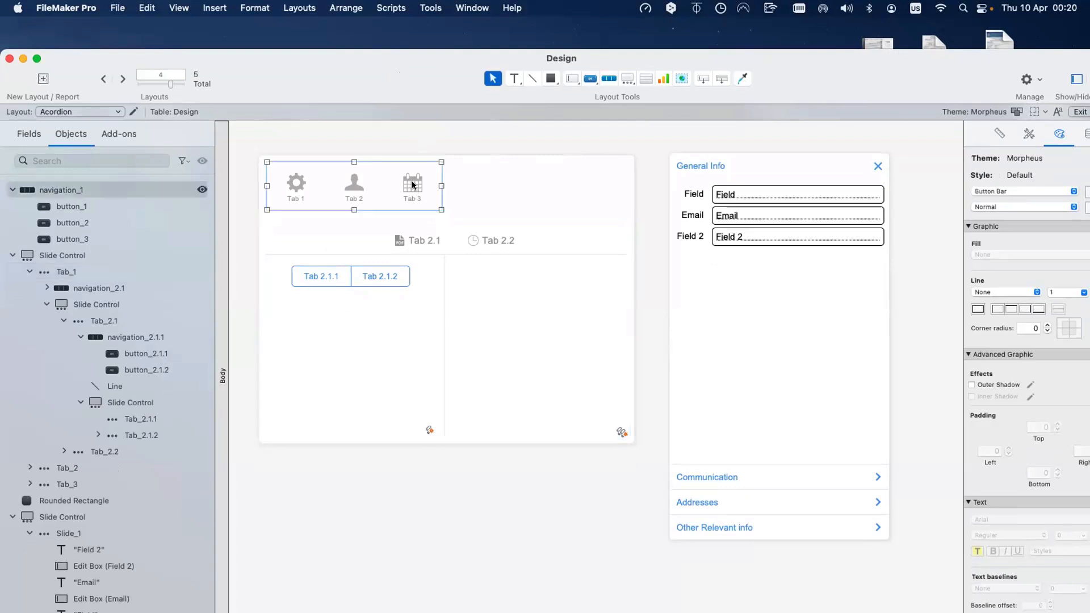
pyautogui.moveTo(412, 181); pyautogui.dragTo(409, 473)
pyautogui.press('super+z')
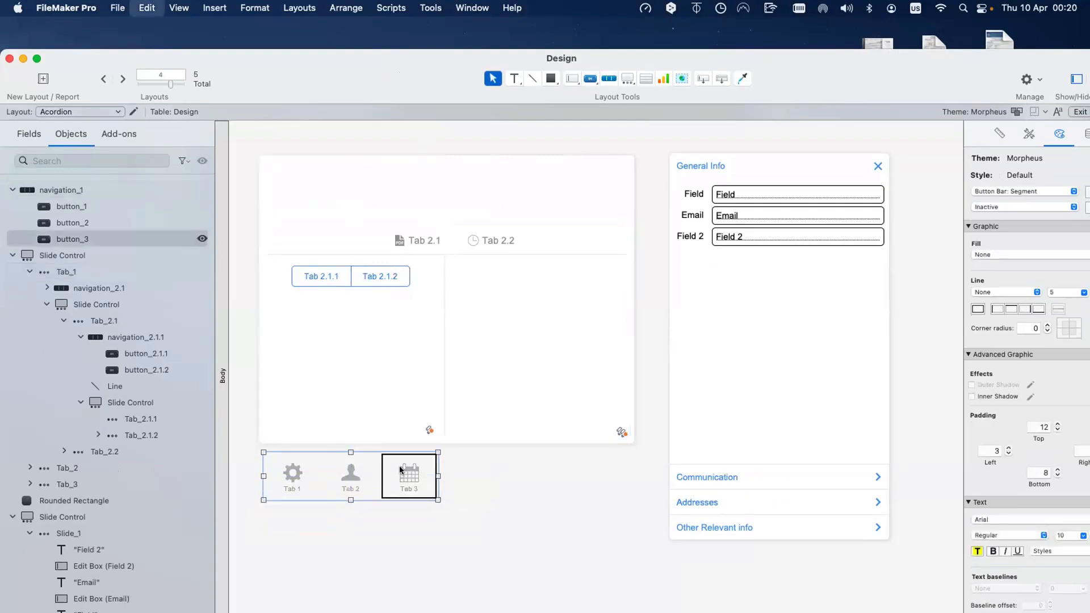
pyautogui.click(424, 508)
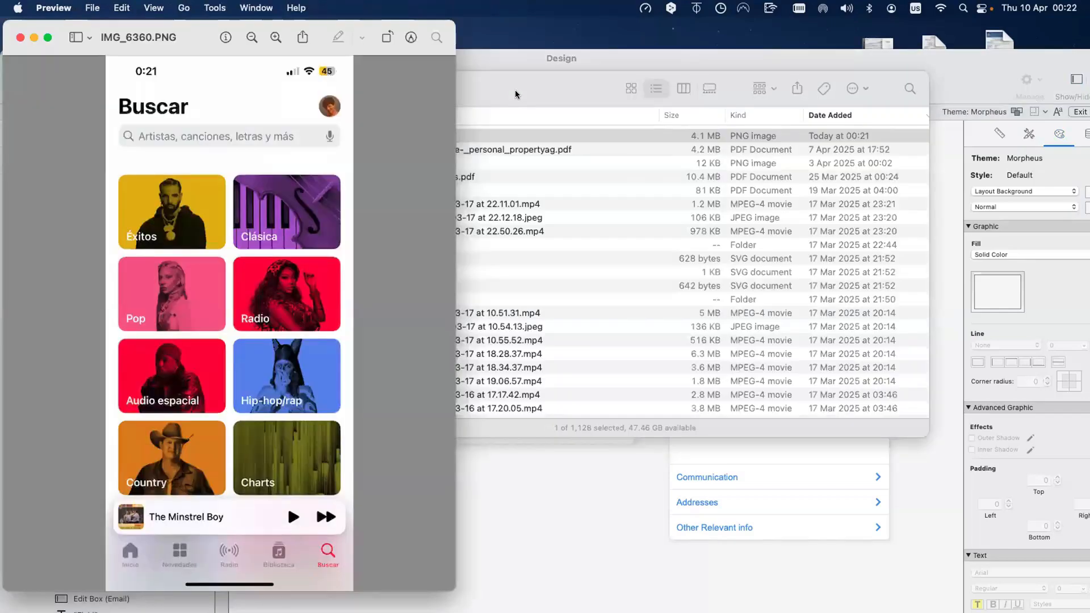
# Examine the icon navigation bar in the phone screenshot IMG_6360.PNG in Preview, marking it with a selection, then close the image
pyautogui.click(257, 143)
pyautogui.press('super+w')
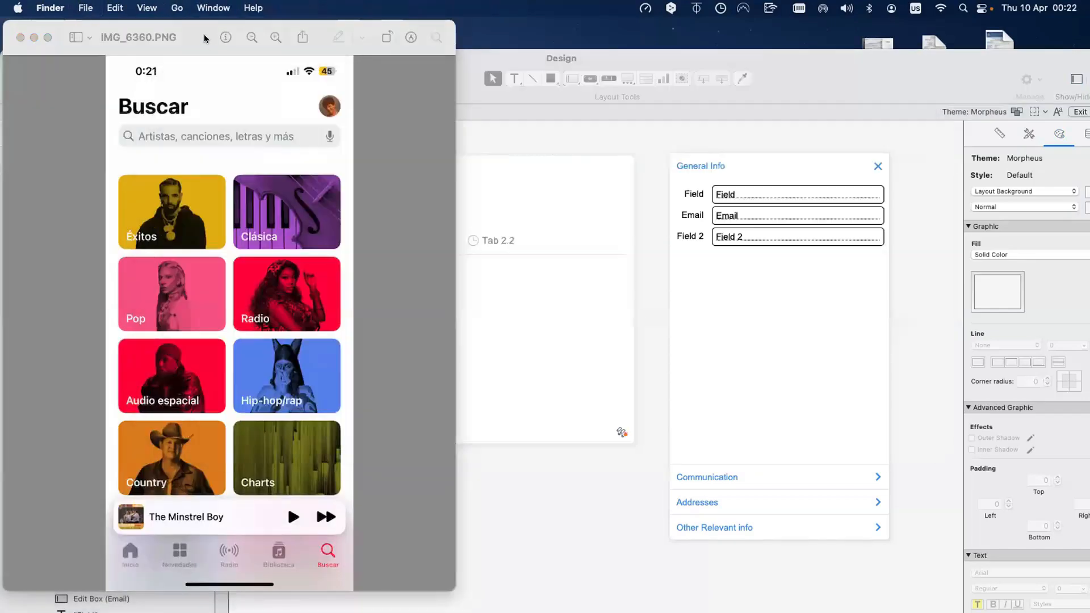
pyautogui.moveTo(332, 38); pyautogui.dragTo(467, 44)
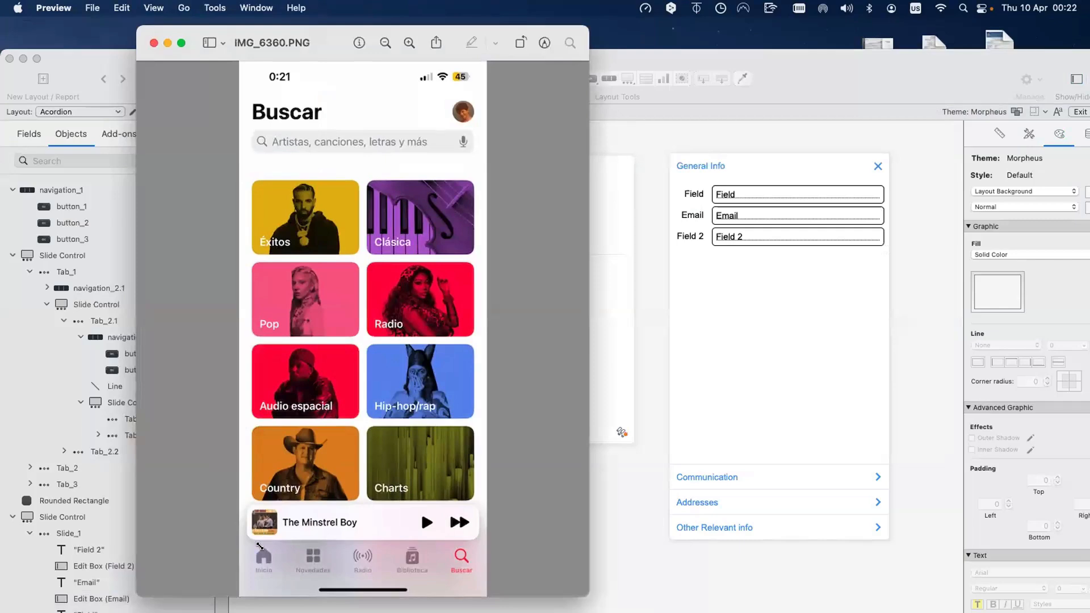
pyautogui.moveTo(250, 541); pyautogui.dragTo(488, 576)
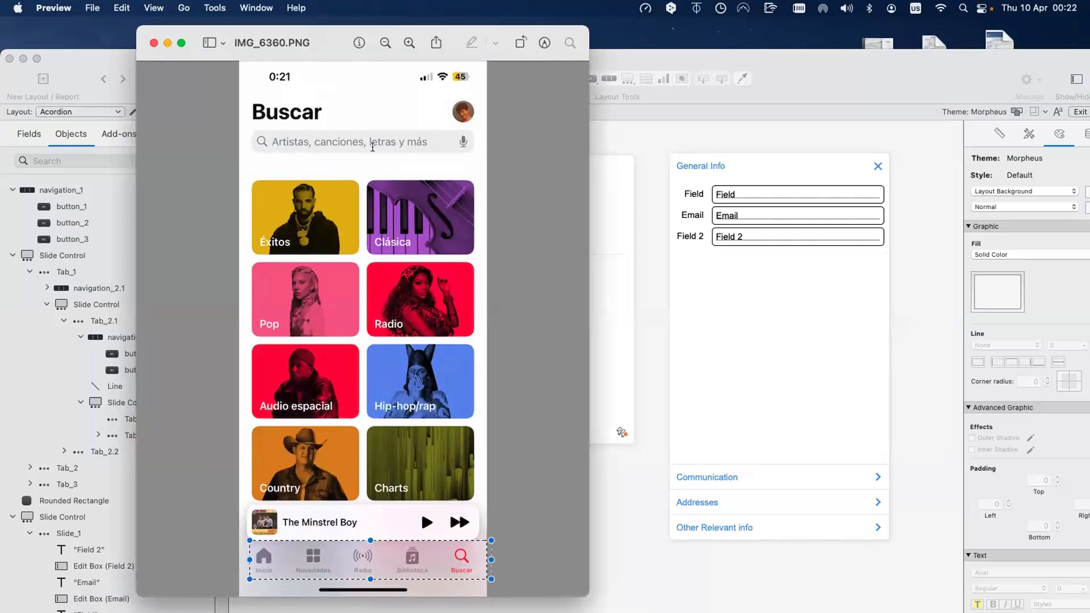
pyautogui.moveTo(324, 35); pyautogui.dragTo(546, 49)
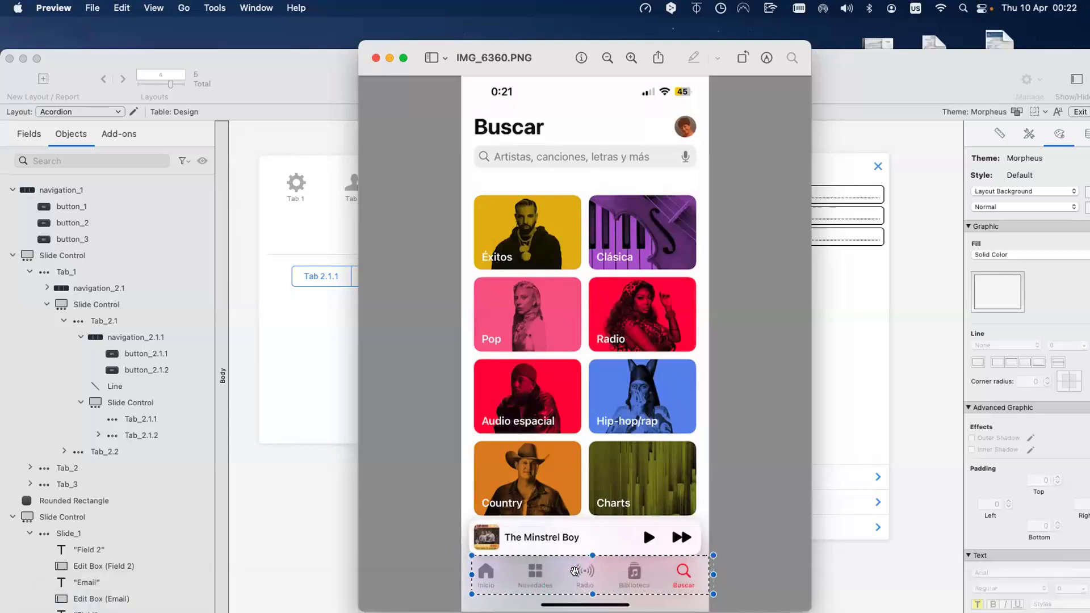
pyautogui.click(376, 58)
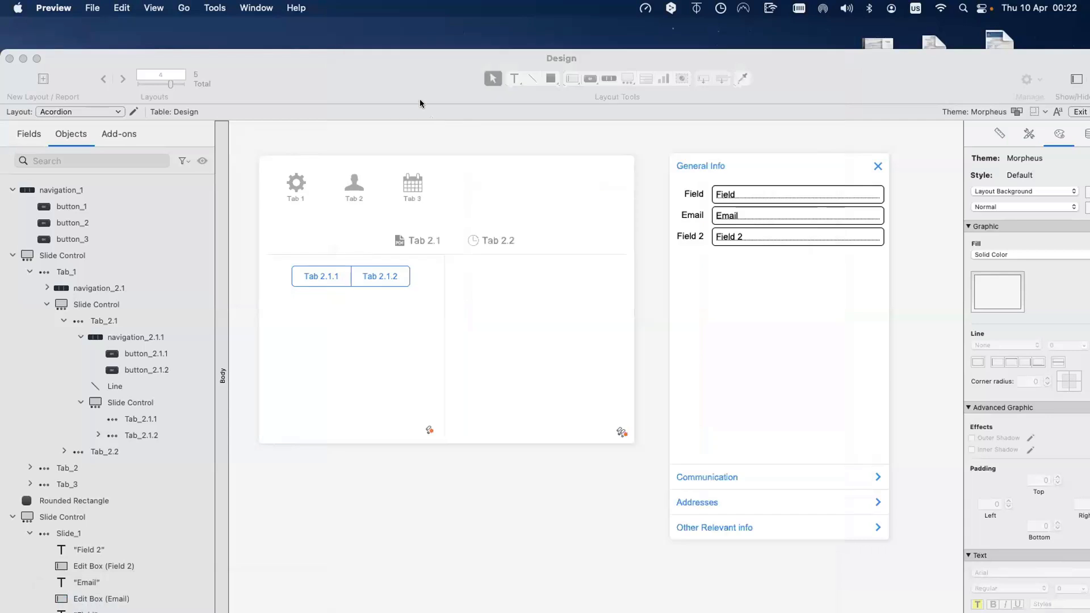
# Draw a popover button below the tab panel in FileMaker and label it "test"
pyautogui.moveTo(421, 75); pyautogui.dragTo(421, 44)
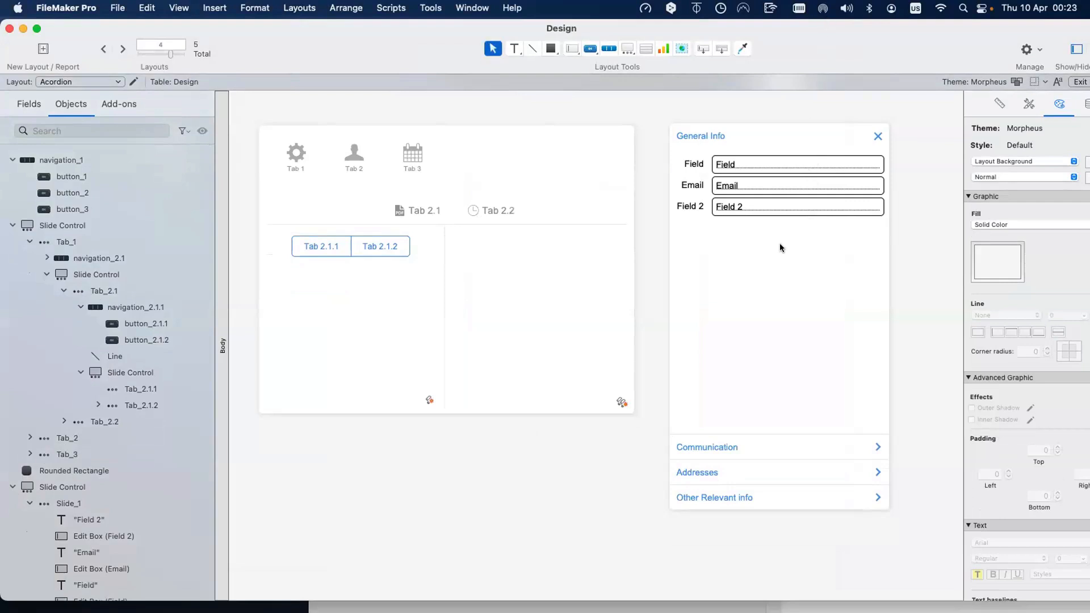
pyautogui.moveTo(369, 46); pyautogui.dragTo(267, 75)
pyautogui.moveTo(488, 78); pyautogui.dragTo(533, 114)
pyautogui.moveTo(204, 472); pyautogui.dragTo(296, 492)
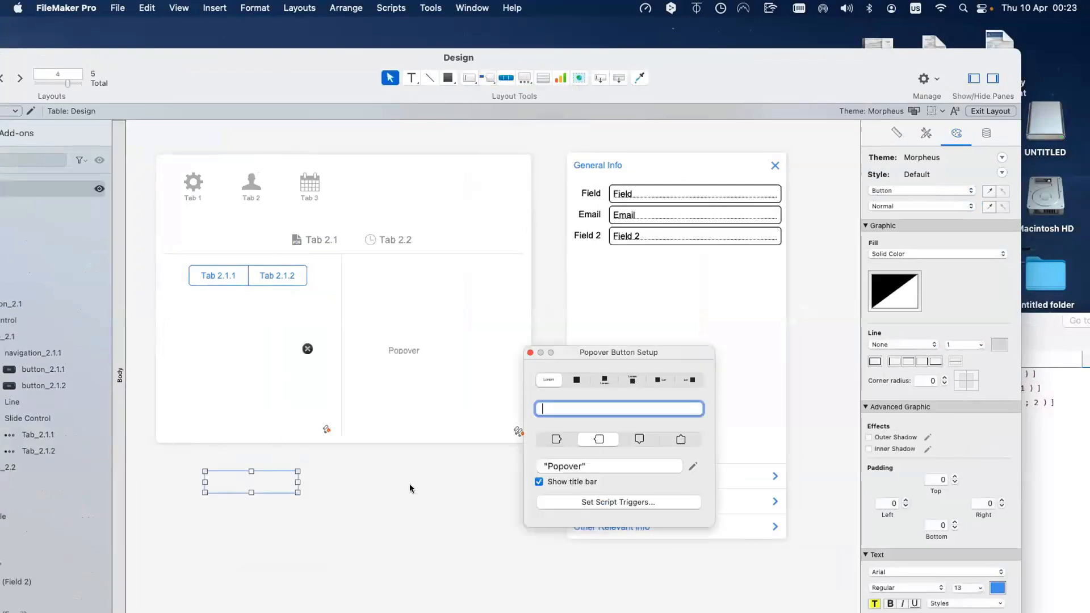
pyautogui.write('test')
pyautogui.click(281, 476)
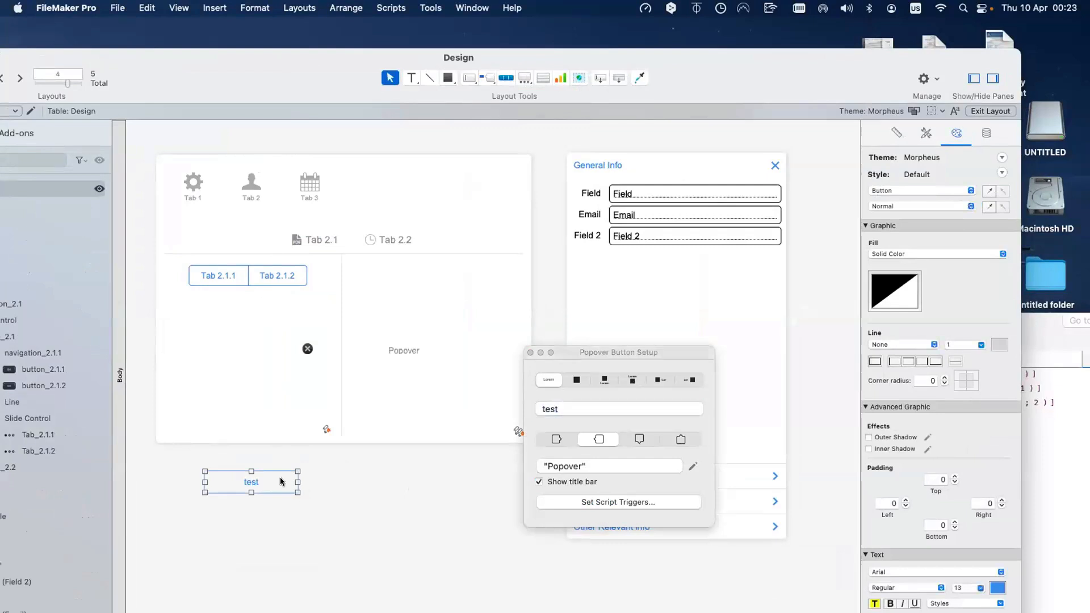
# Apply the Alternate Popover 1 style to the test button's popover and enlarge the popover enough to hold the accordion
pyautogui.click(346, 466)
pyautogui.click(924, 131)
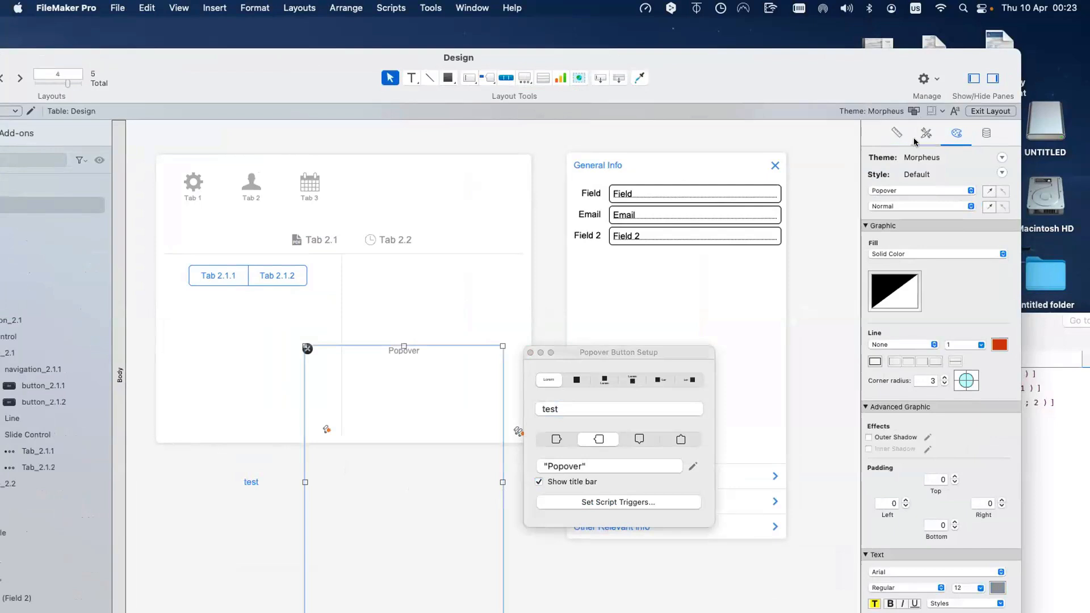
pyautogui.click(894, 227)
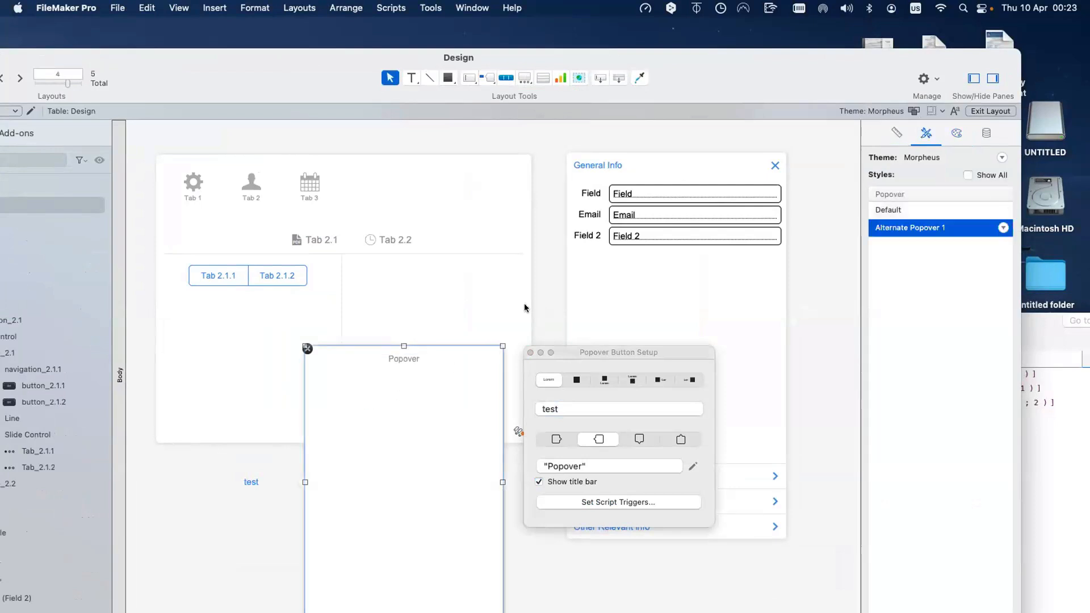
pyautogui.moveTo(502, 346); pyautogui.dragTo(606, 255)
# Move the accordion slide control into the open popover, then close the popover
pyautogui.click(687, 313)
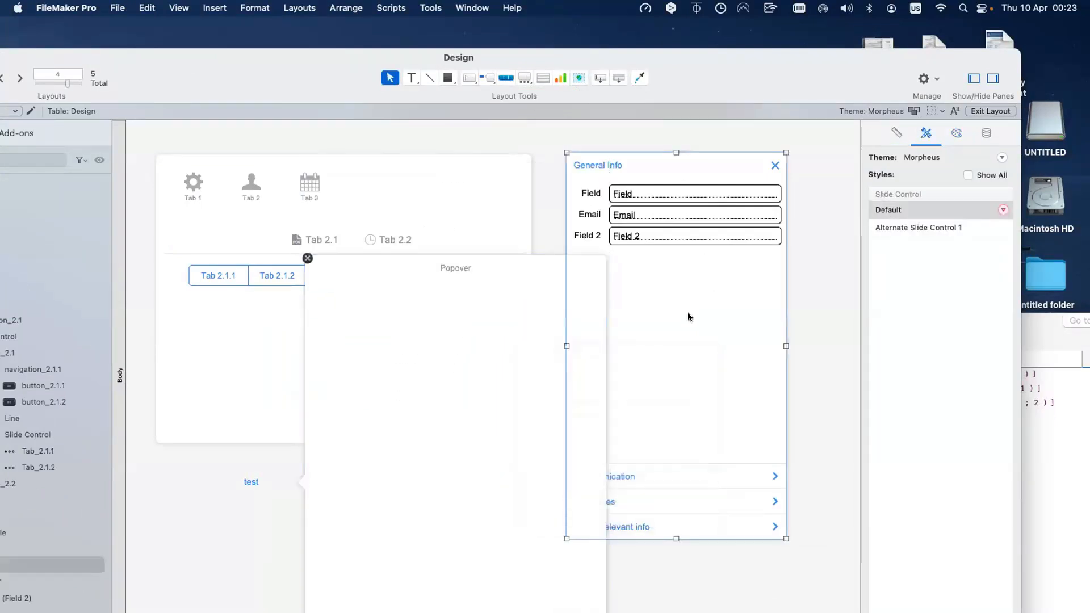
pyautogui.scroll(-3, 687, 313)
pyautogui.moveTo(693, 270); pyautogui.dragTo(498, 404)
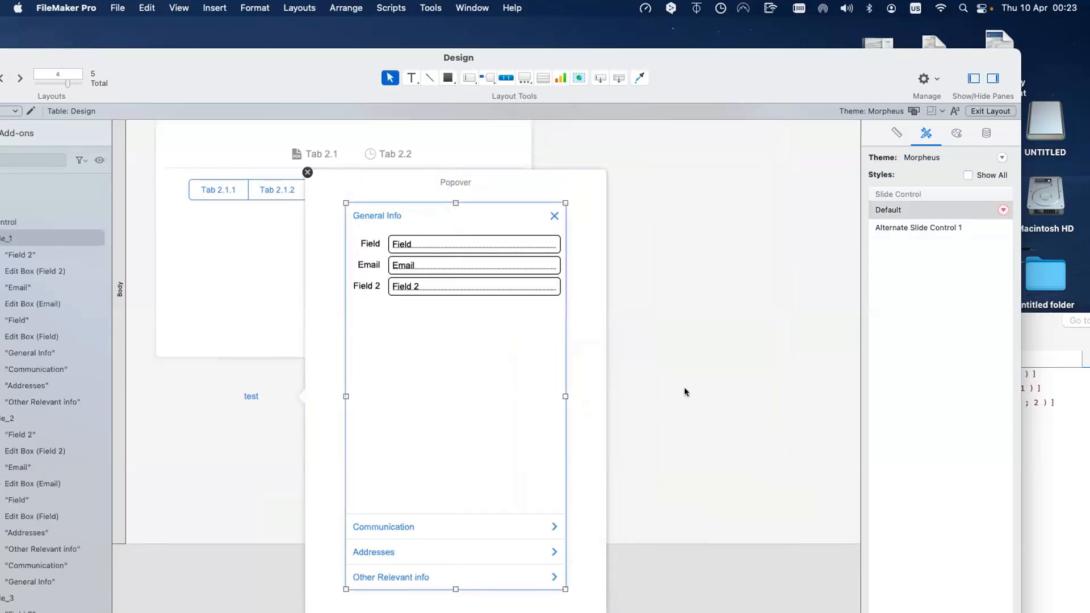
pyautogui.click(682, 392)
# In Browse mode, open the test popover, expand the accordion's Communication, Addresses and Other Relevant info sections, and close the popover
pyautogui.press('super+b')
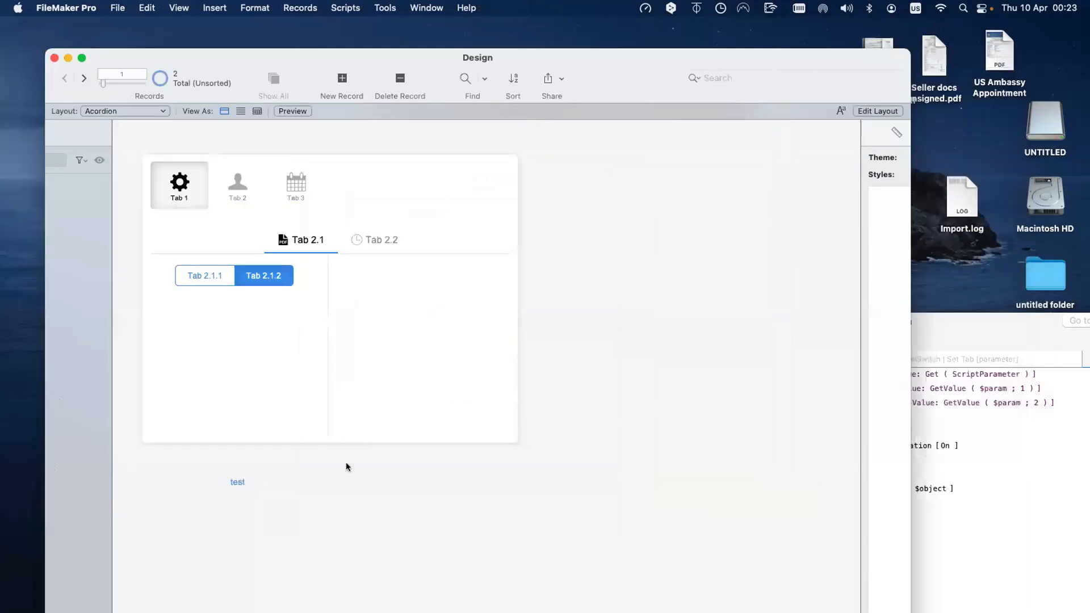
pyautogui.click(401, 243)
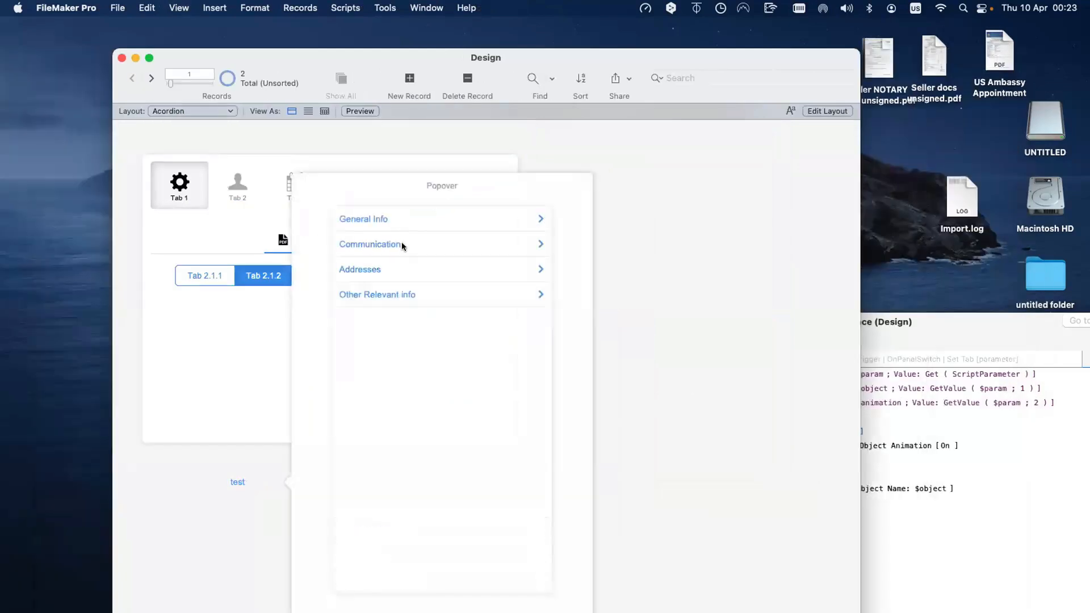
pyautogui.click(406, 551)
pyautogui.click(405, 580)
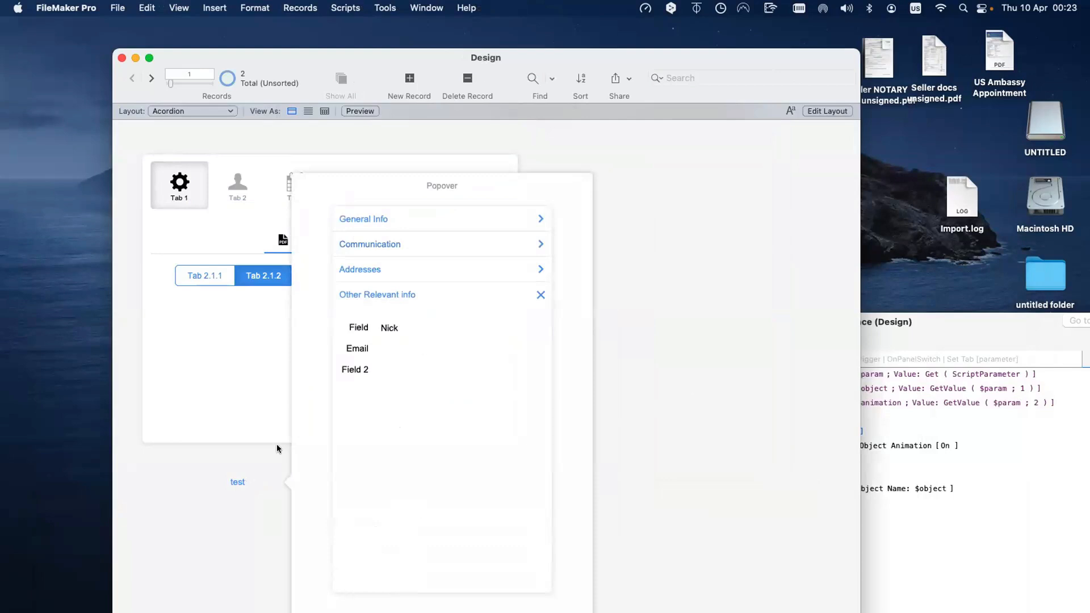
pyautogui.click(213, 505)
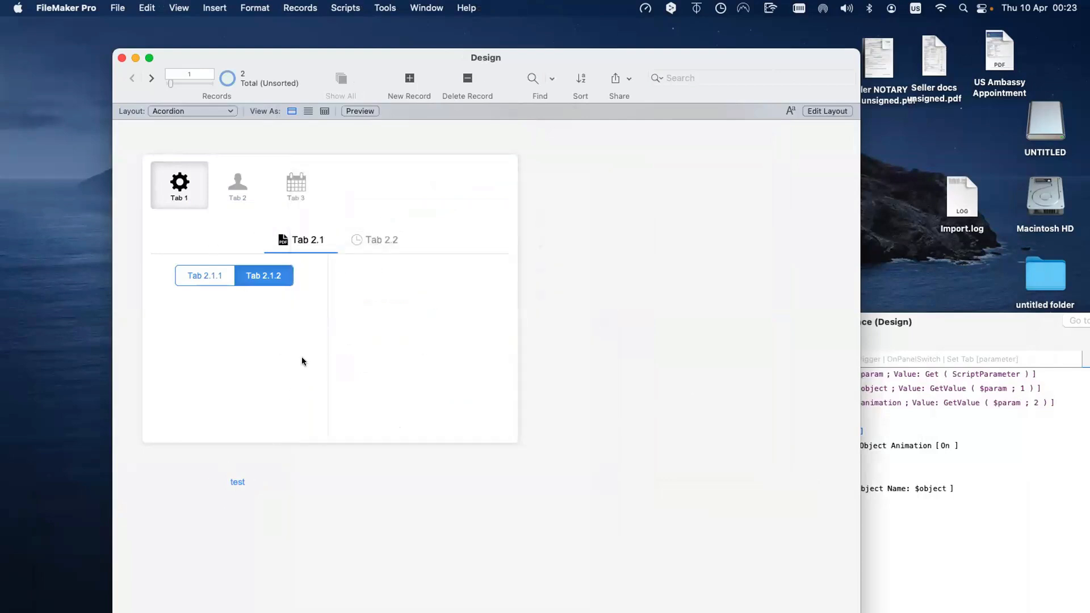
# Return to Layout mode, move the accordion out of the popover back beside the tab panel, and delete the test popover button
pyautogui.press('super+l')
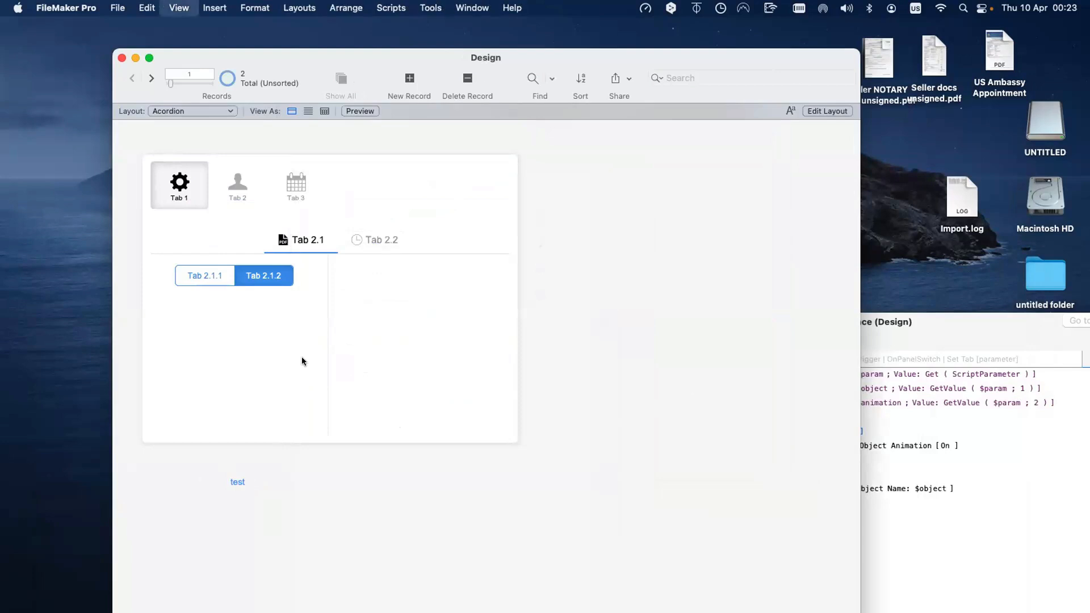
pyautogui.doubleClick(366, 480)
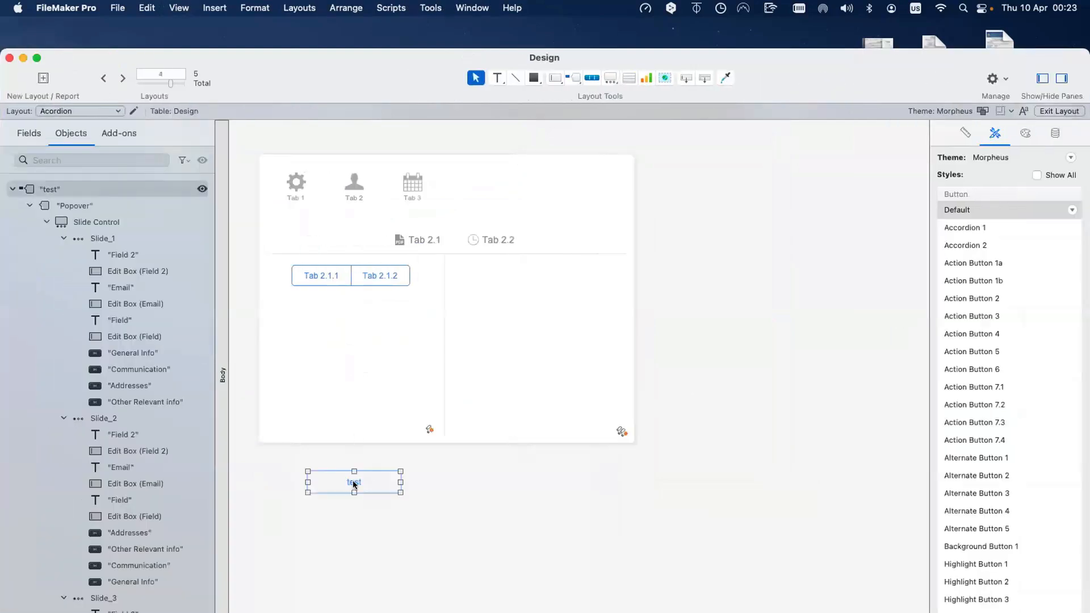
pyautogui.moveTo(553, 498); pyautogui.dragTo(728, 364)
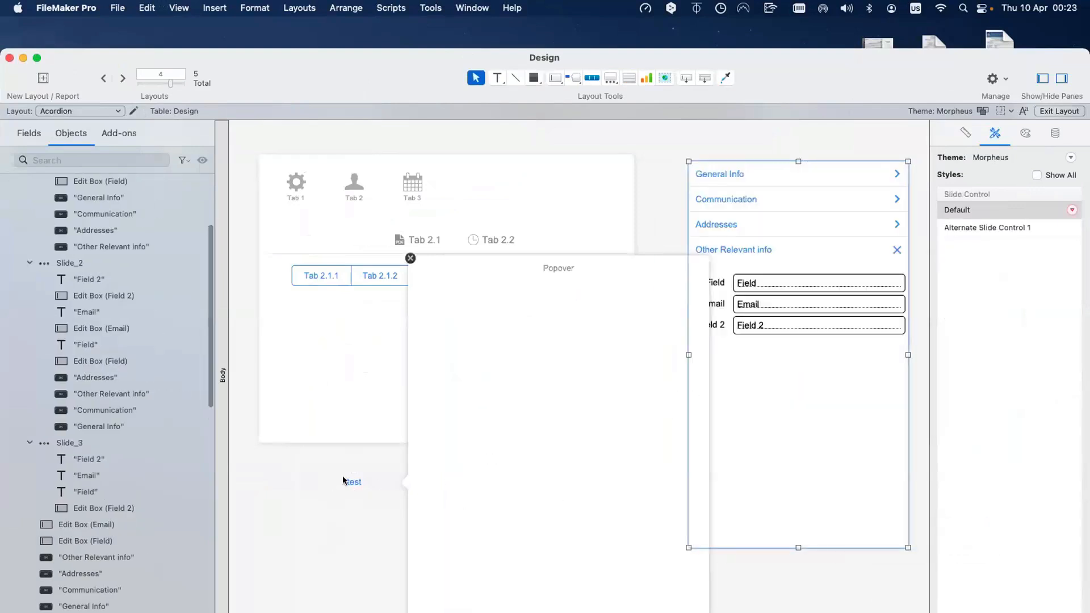
pyautogui.click(342, 475)
# Duplicate the accordion slide control over the tab panel and collapse the original accordion in the object tree
pyautogui.click(779, 421)
pyautogui.moveTo(778, 425); pyautogui.dragTo(492, 460)
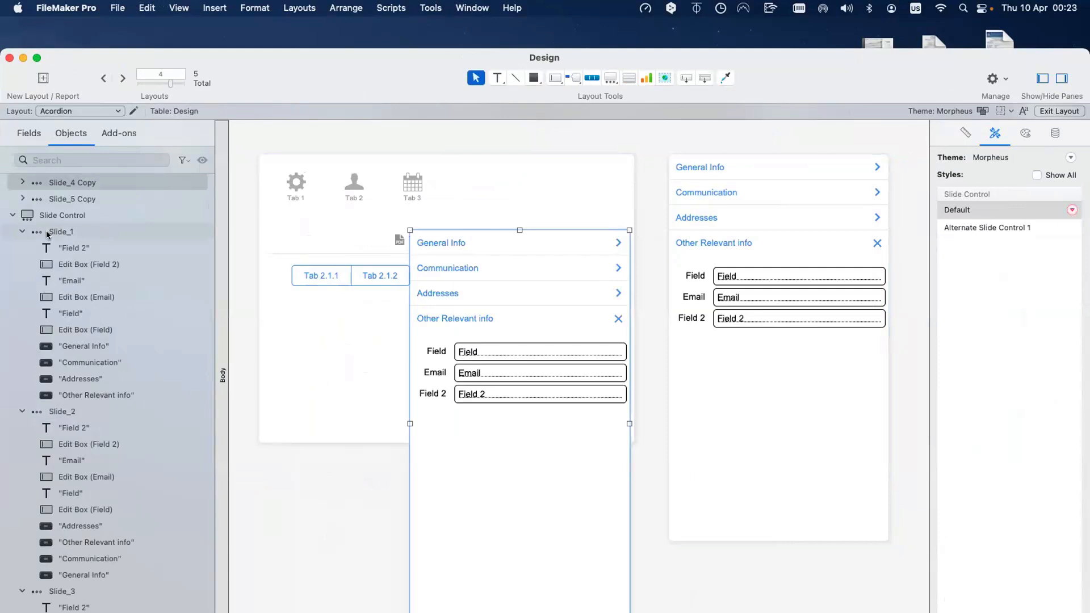
pyautogui.click(21, 231)
pyautogui.click(11, 216)
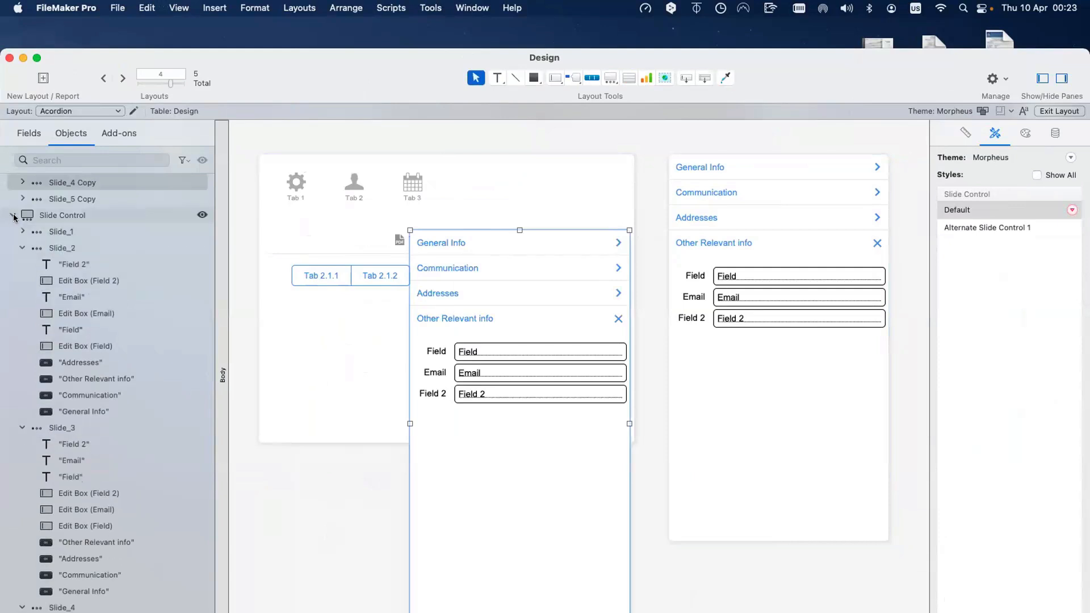
pyautogui.scroll(3, 74, 213)
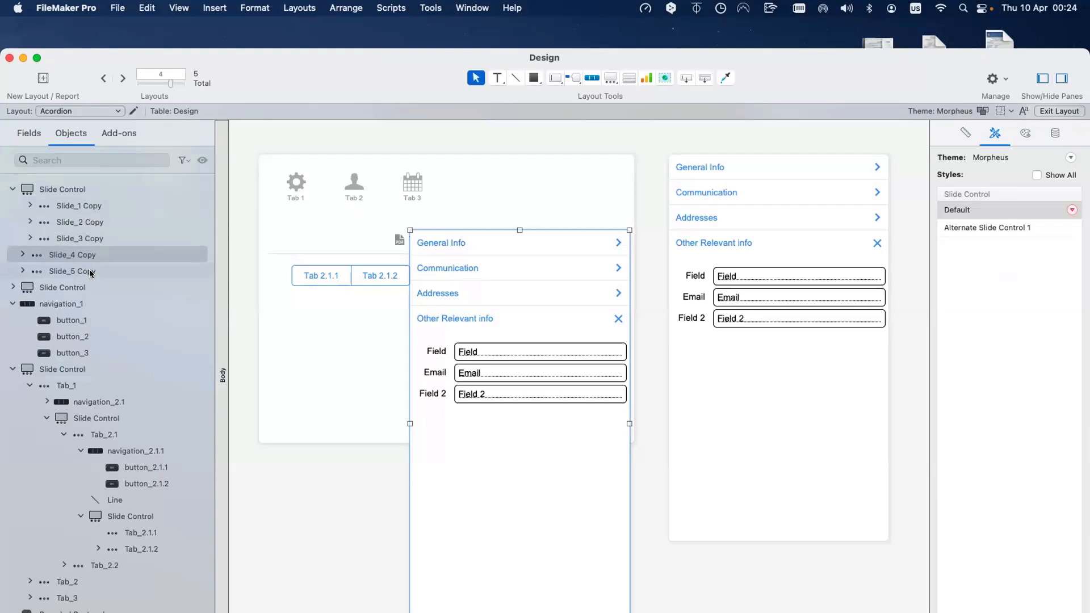
# Rename the copied accordion's Slide_1 Copy slide as Slide_a.1 in the object tree
pyautogui.click(95, 207)
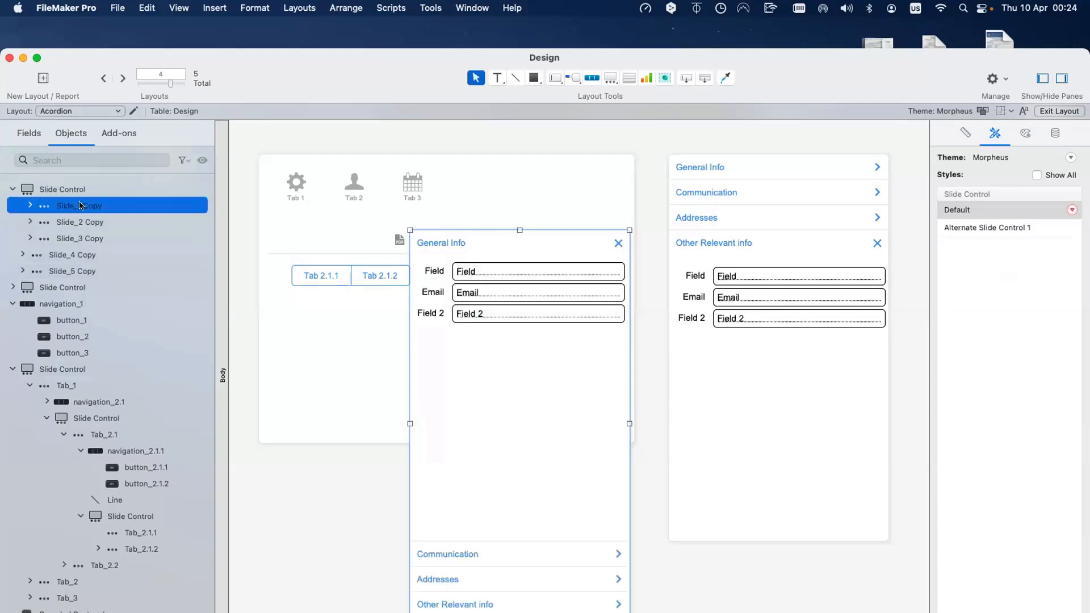
pyautogui.click(95, 206)
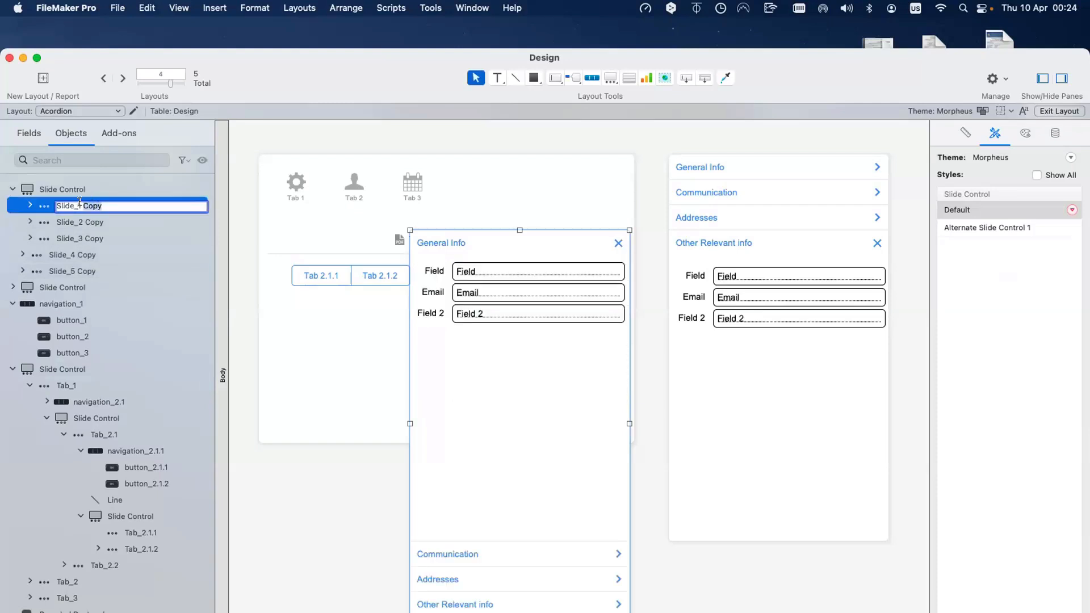
pyautogui.click(79, 206)
pyautogui.press('BackSpace')
pyautogui.write('1')
pyautogui.write('a')
pyautogui.doubleClick(105, 206)
pyautogui.press('BackSpace')
# Rename the copied accordion's Slide_2 Copy slide as Slide_a.2
pyautogui.click(74, 222)
pyautogui.click(83, 222)
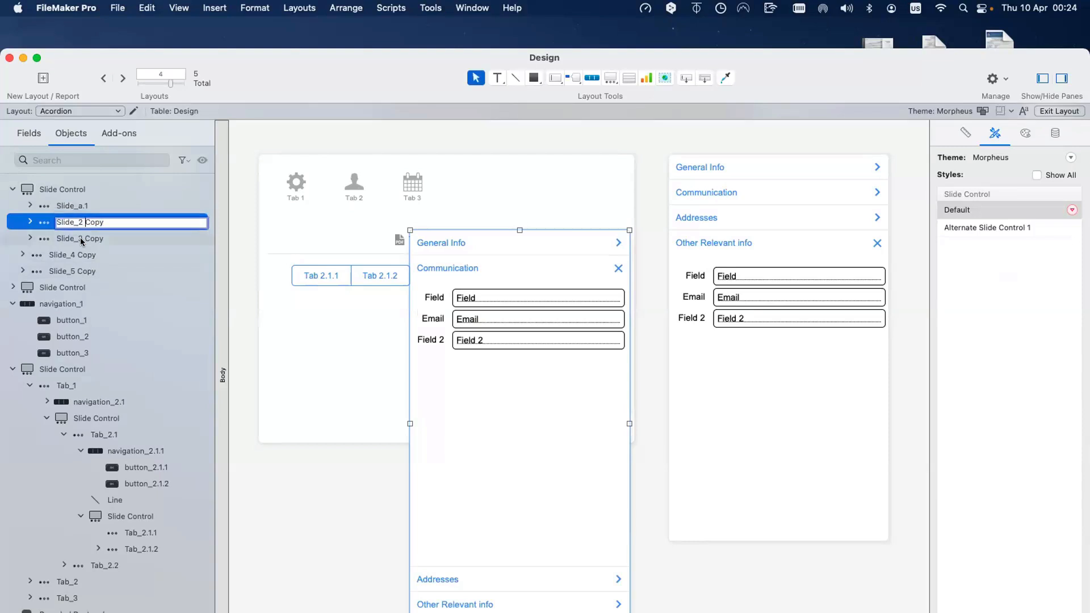
pyautogui.press('BackSpace')
pyautogui.write('a')
pyautogui.hotkey('shift', 'Left')
pyautogui.hotkey('shift', 'Left')
pyautogui.hotkey('shift', 'Left')
pyautogui.hotkey('shift', 'Left')
pyautogui.hotkey('shift', 'Left')
pyautogui.hotkey('shift', 'Left')
pyautogui.press('BackSpace')
pyautogui.write('a.1')
pyautogui.press('Return')
# Rename the copied accordion's Slide_3 Copy slide as Slide_a.3
pyautogui.click(89, 237)
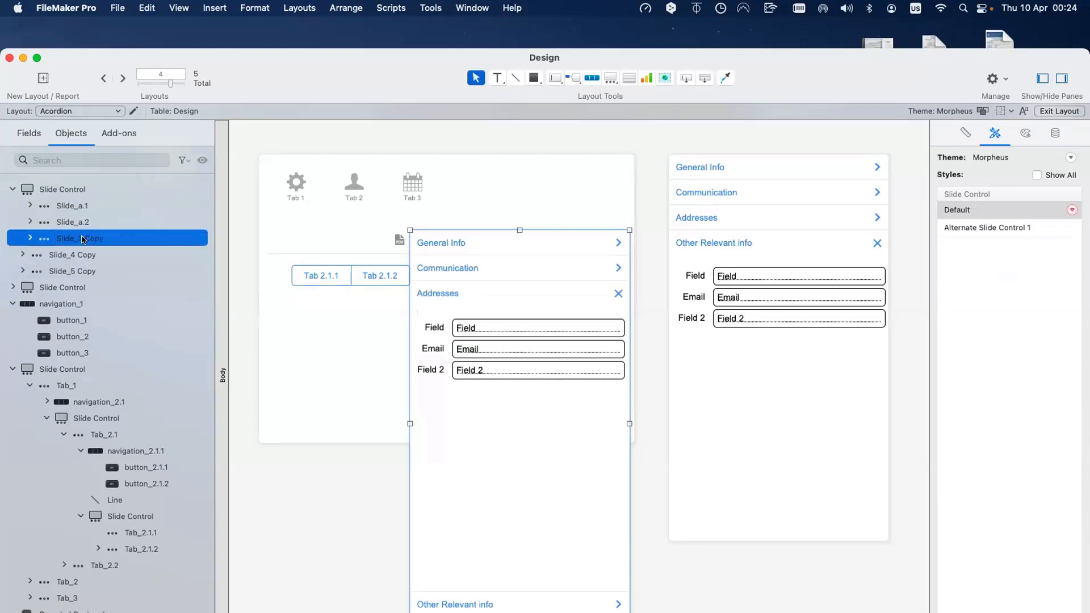
pyautogui.click(88, 237)
pyautogui.hotkey('shift', 'End')
pyautogui.press('BackSpace')
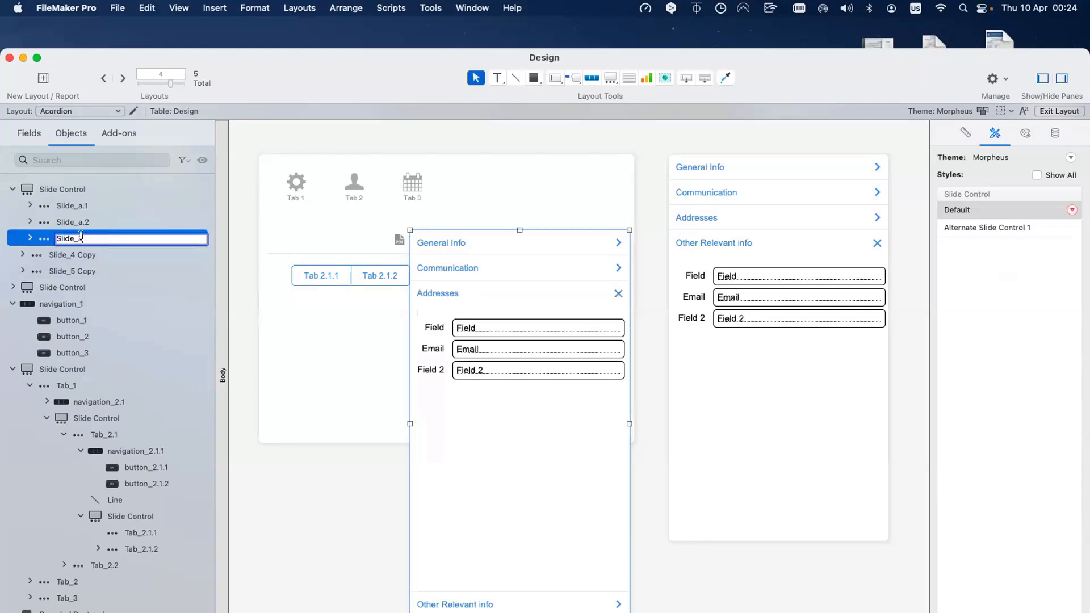
pyautogui.write('a.')
# Rename the copied accordion's Slide_4 Copy slide as Slide_a.4
pyautogui.click(84, 255)
pyautogui.click(84, 256)
pyautogui.hotkey('shift', 'End')
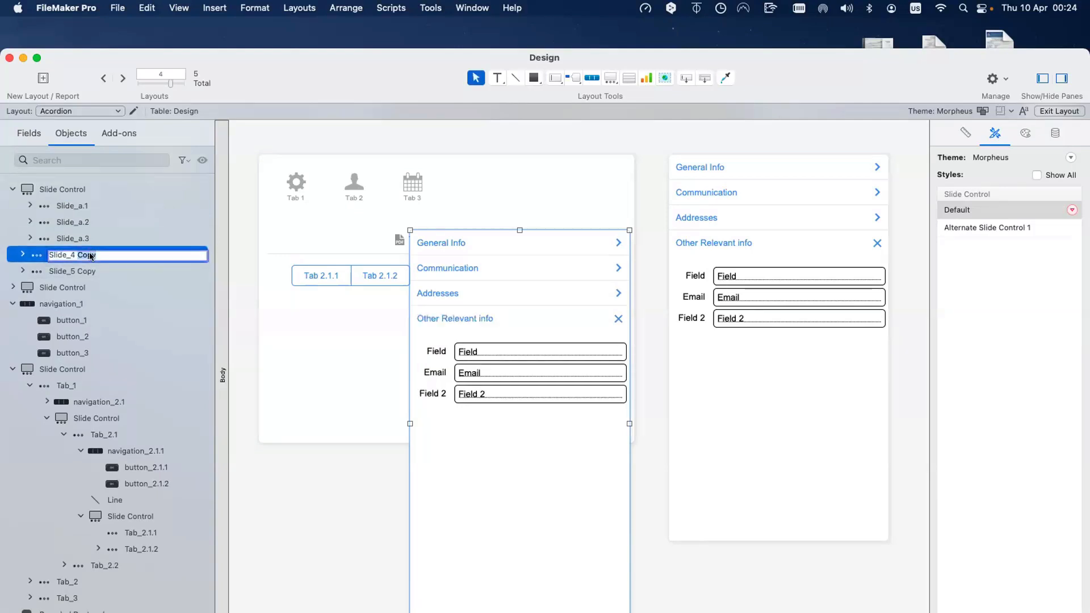
pyautogui.press('BackSpace')
pyautogui.write('a.')
pyautogui.press('Tab')
pyautogui.click(84, 256)
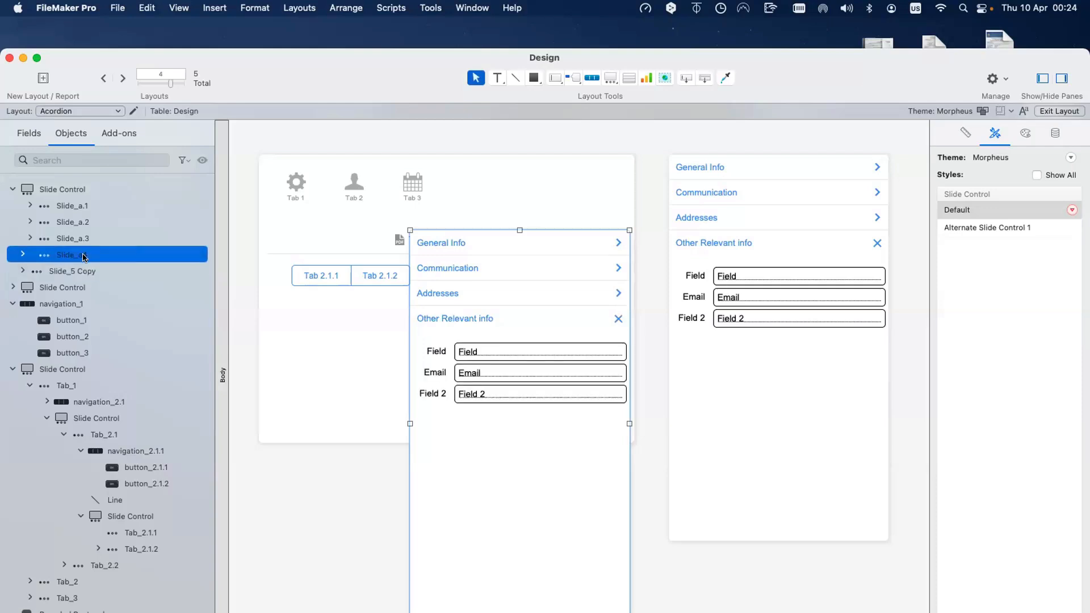
pyautogui.click(84, 256)
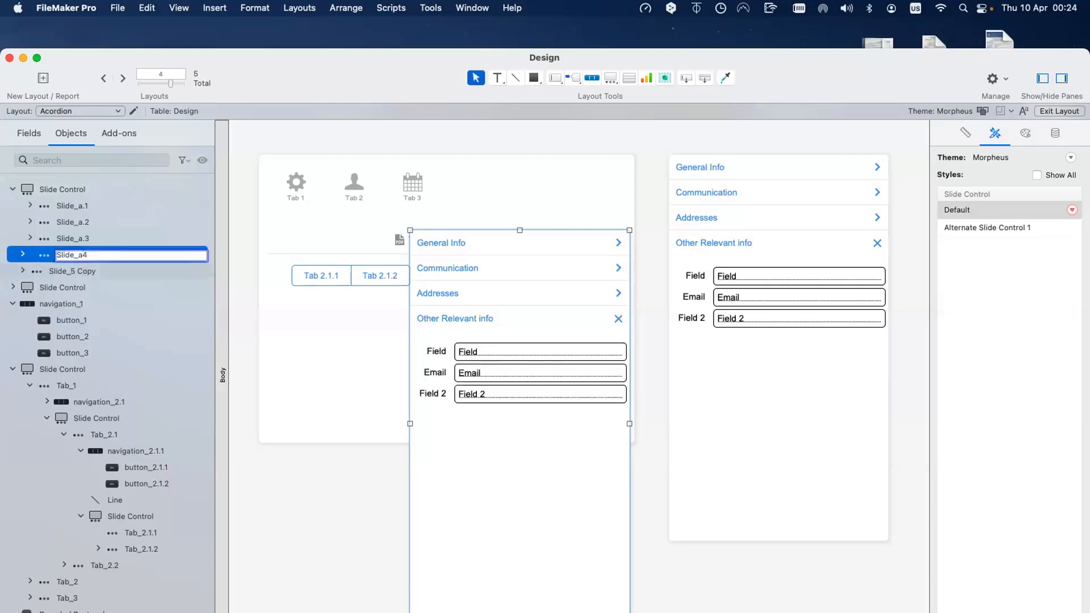
pyautogui.write('.')
# Rename the copied accordion's Slide_5 Copy slide as Slide_a.5 in the object tree
pyautogui.click(88, 272)
pyautogui.doubleClick(86, 272)
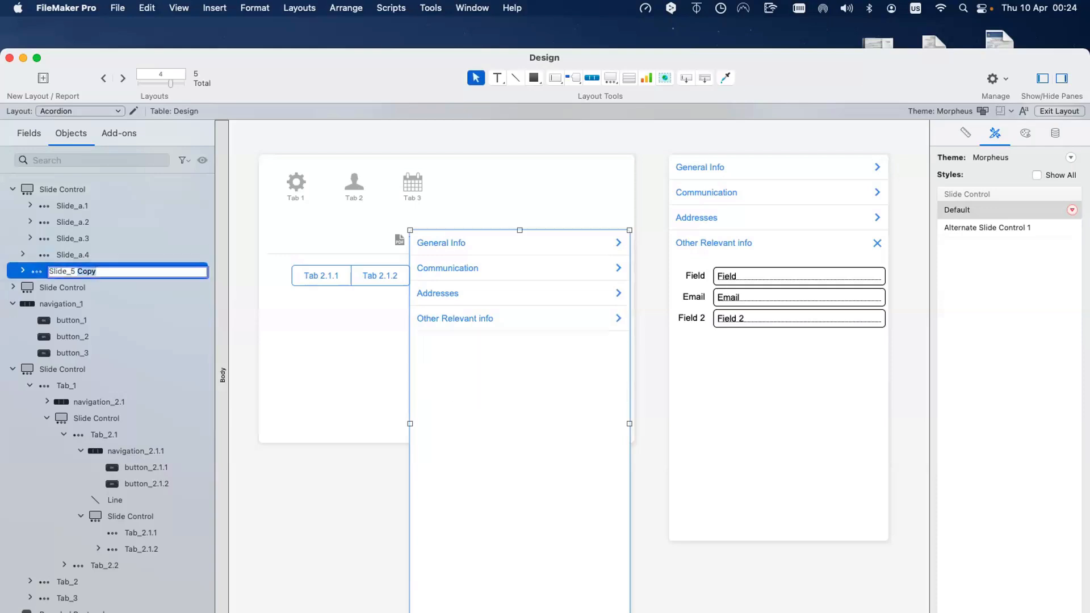
pyautogui.press('BackSpace')
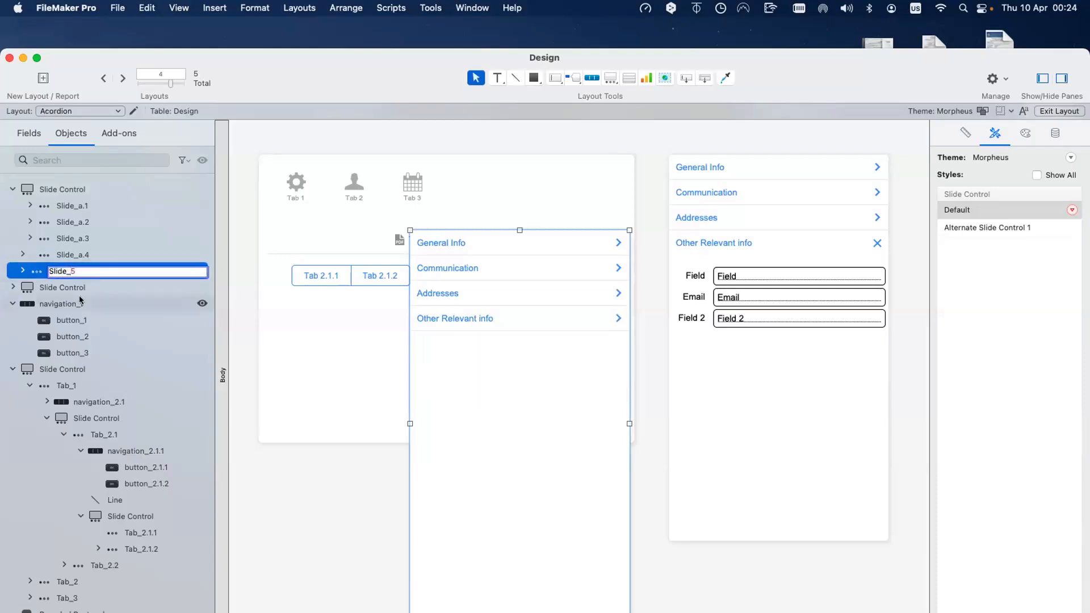
pyautogui.write('a.')
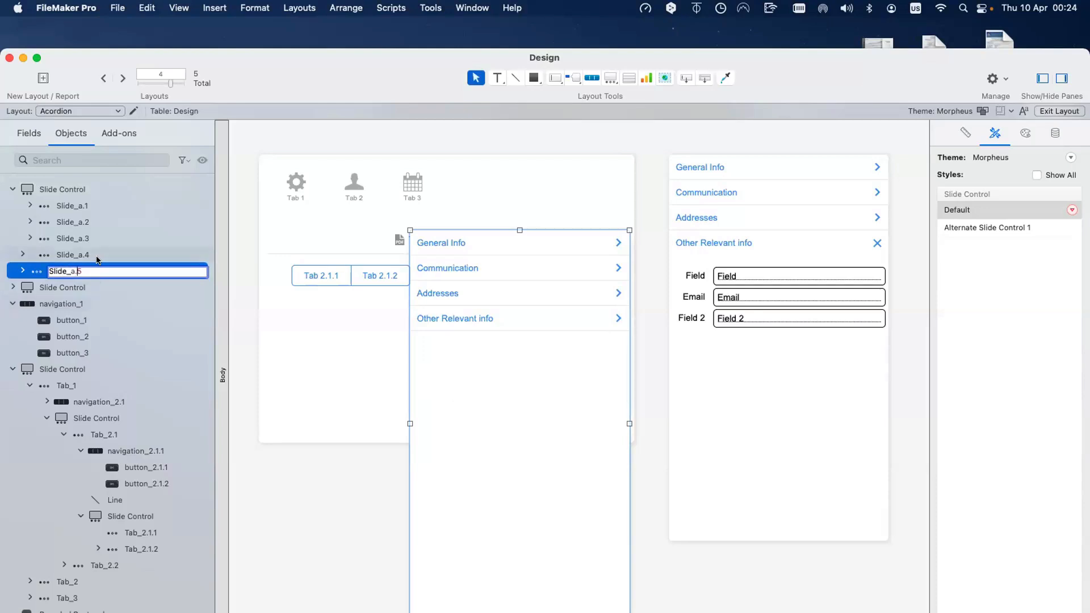
pyautogui.click(97, 256)
# Set the script parameter of the General Info button on Slide_a.4 to "Slide_a.1"
pyautogui.click(480, 246)
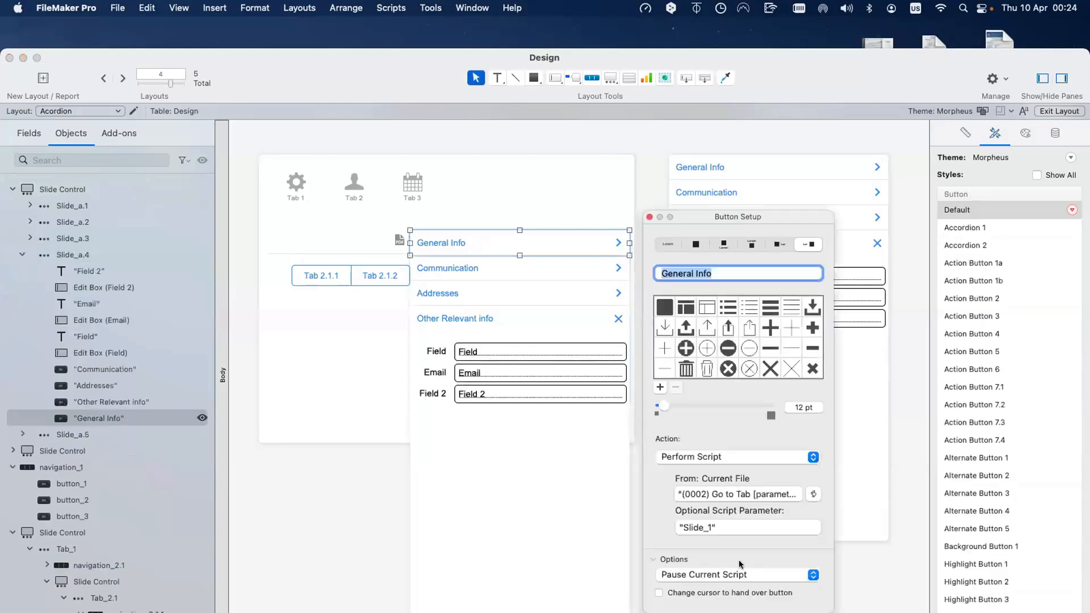
pyautogui.click(725, 527)
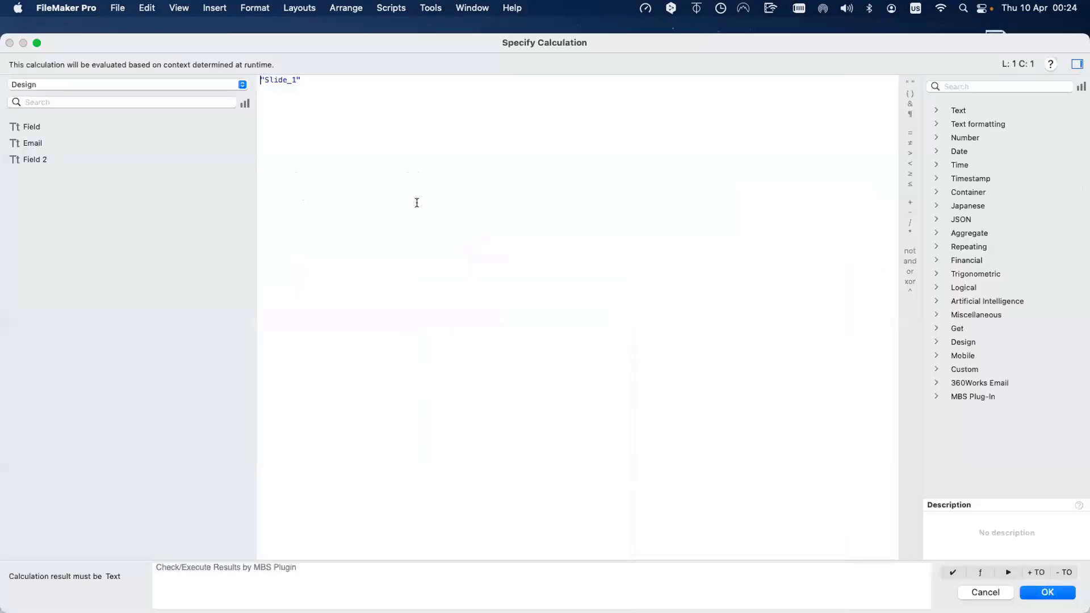
pyautogui.click(291, 80)
pyautogui.write('a.')
pyautogui.press('Return')
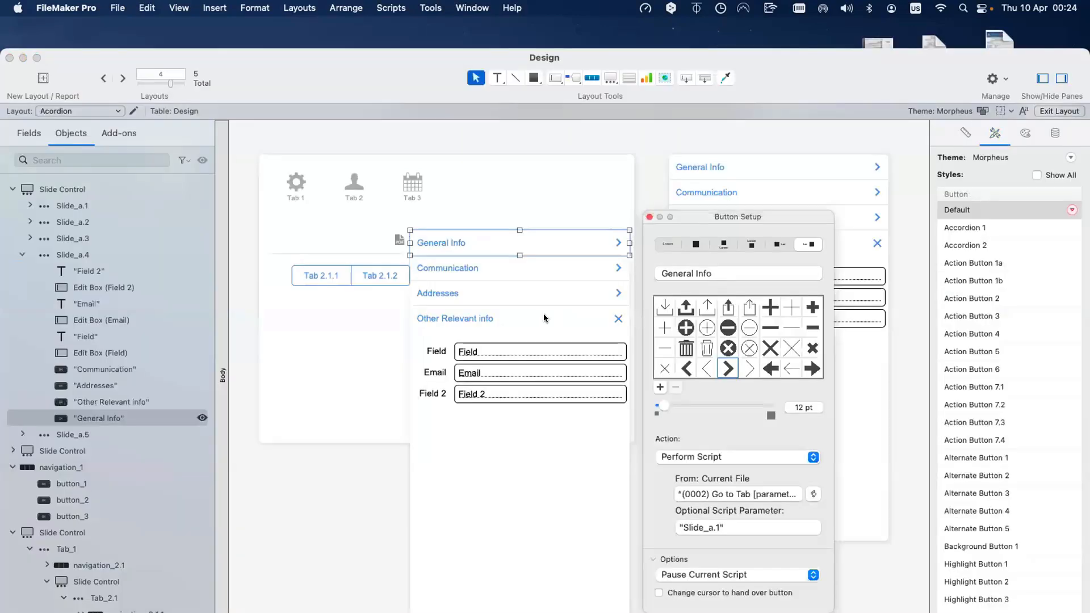
pyautogui.click(651, 217)
# Move the copied accordion slightly up and open the original accordion's slide control setup
pyautogui.click(544, 457)
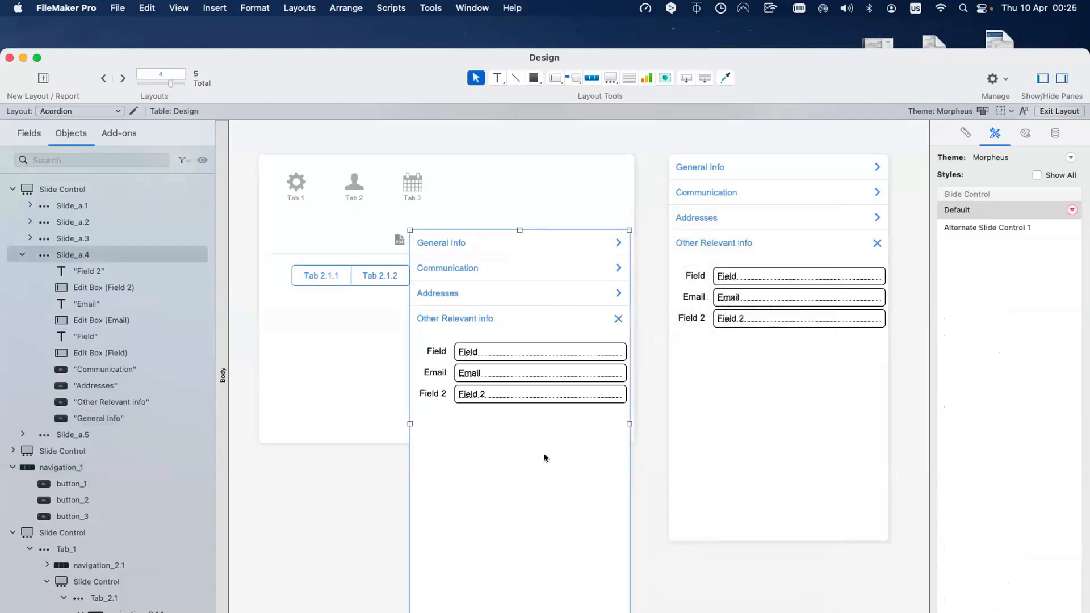
pyautogui.moveTo(543, 460); pyautogui.dragTo(546, 418)
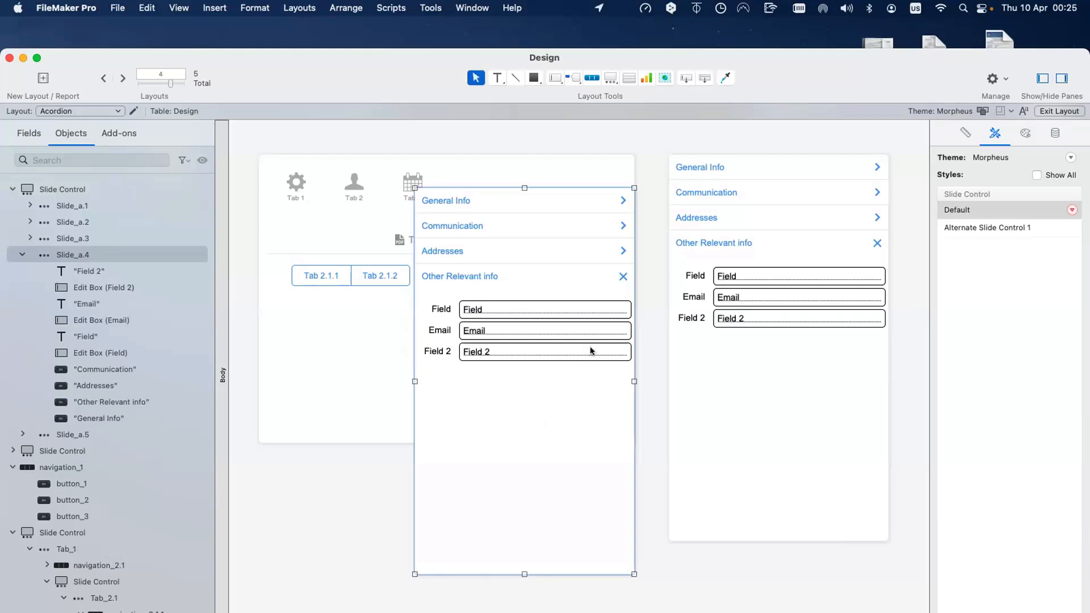
pyautogui.click(756, 375)
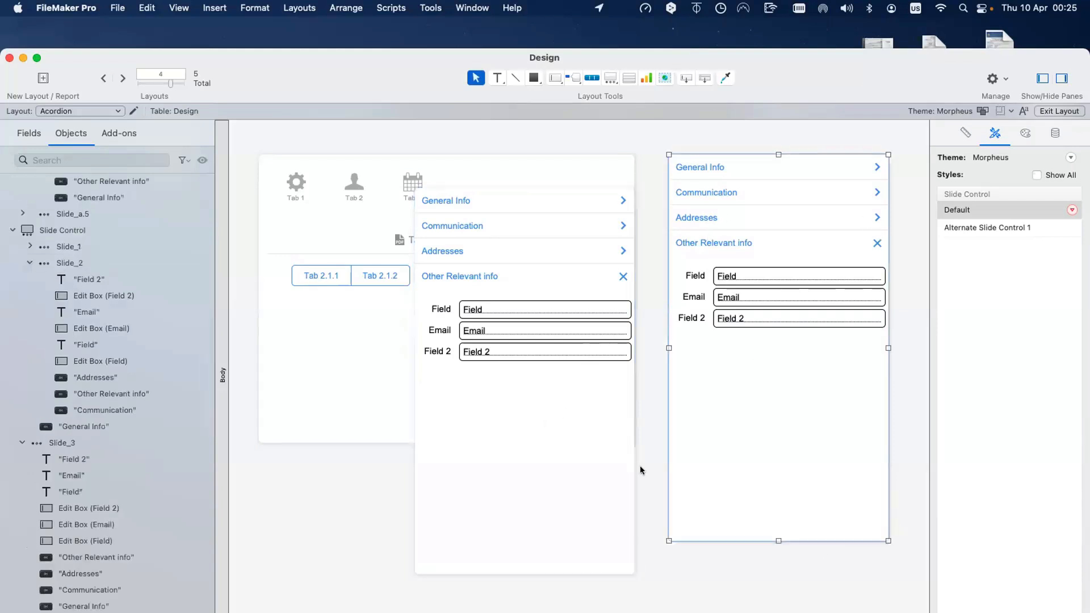
pyautogui.doubleClick(756, 401)
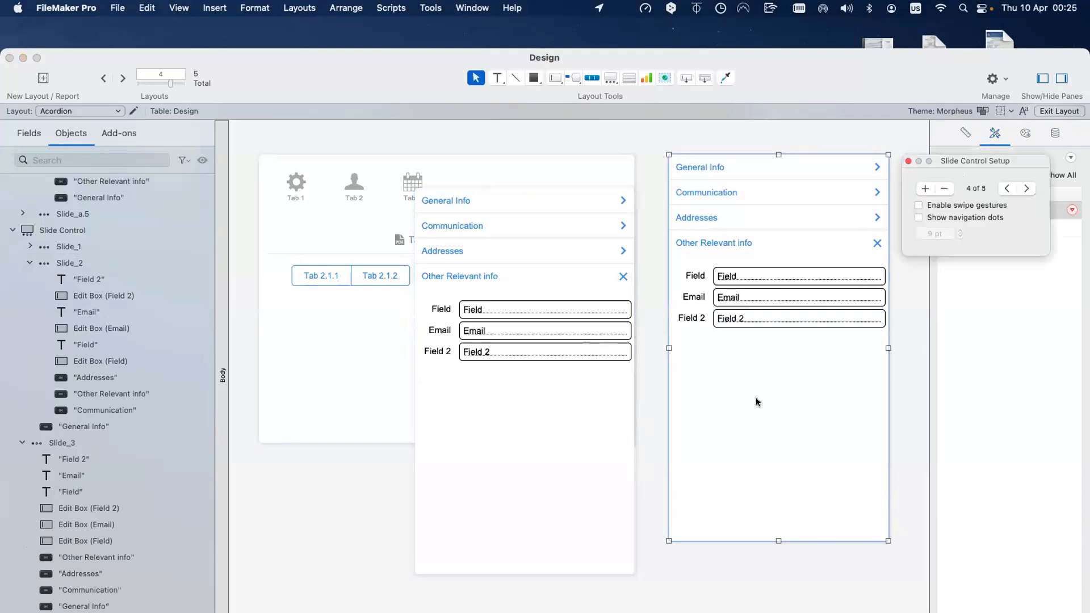
# Delete the copied accordion with the Slide_a slides from the Acordion layout
pyautogui.click(530, 447)
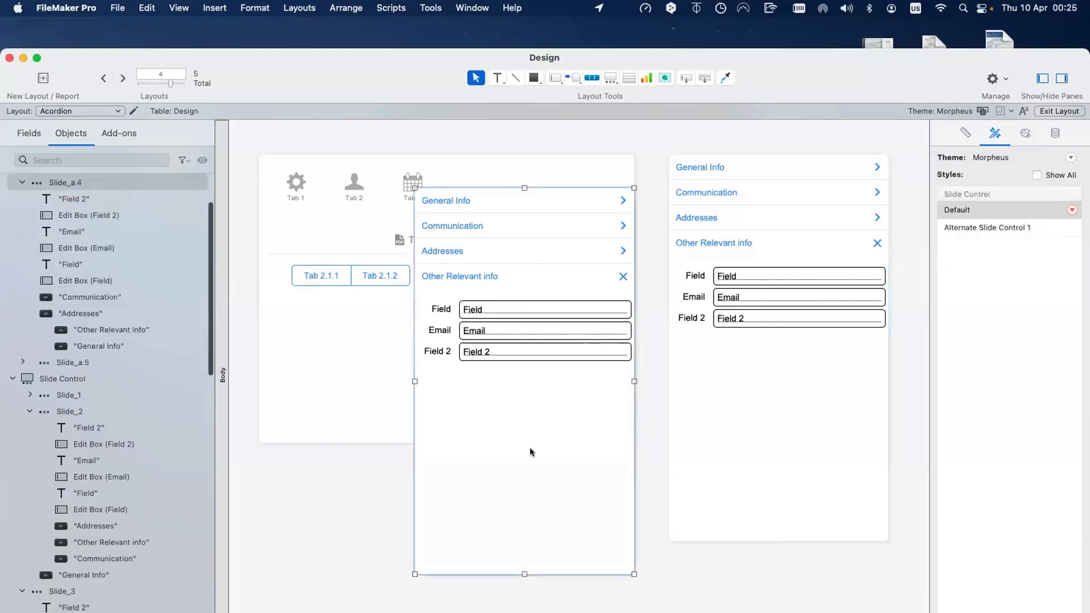
pyautogui.press('Delete')
pyautogui.press('Return')
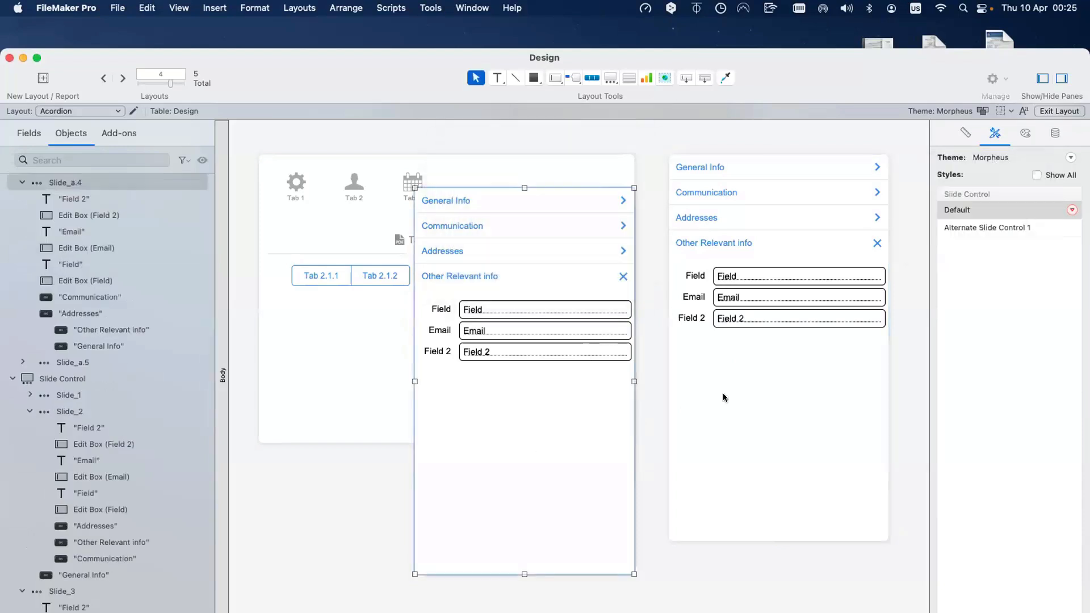
# Copy the remaining accordion and delete the old accordion with the nested tabs on Layout #5
pyautogui.click(723, 398)
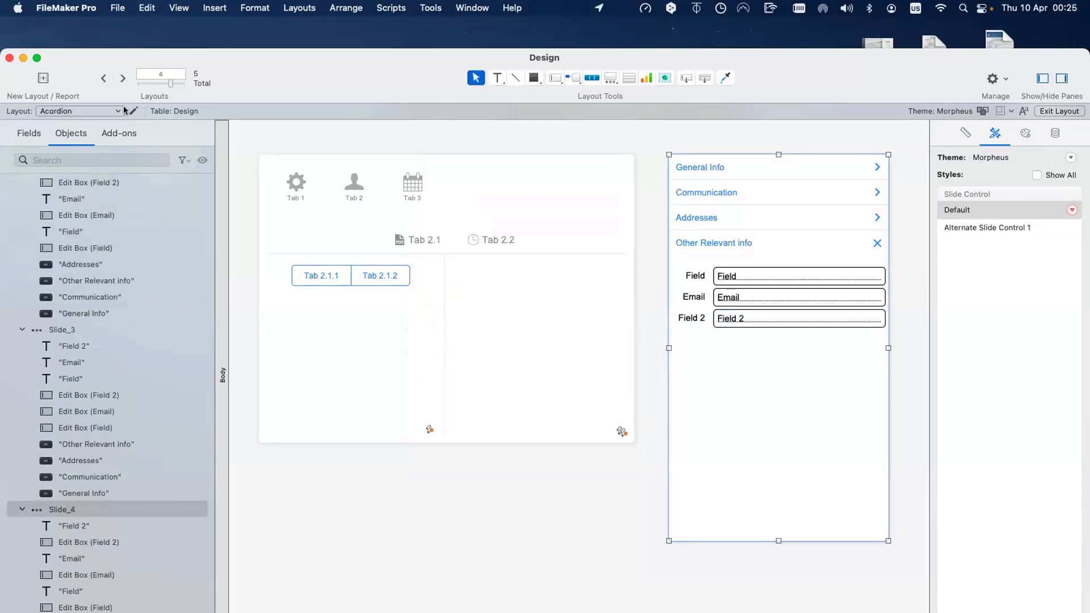
pyautogui.click(123, 77)
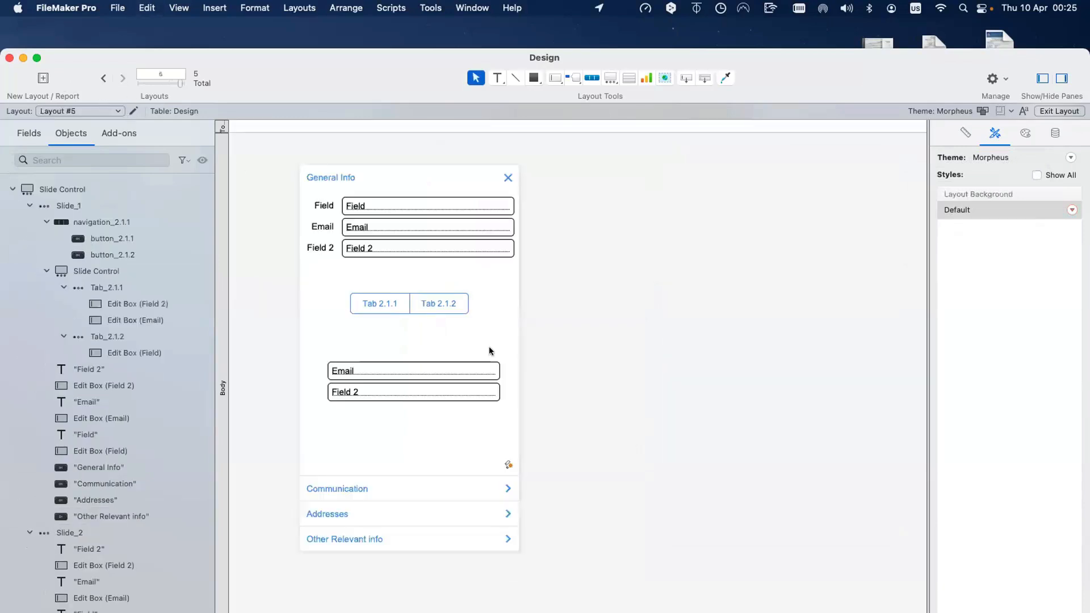
pyautogui.click(490, 348)
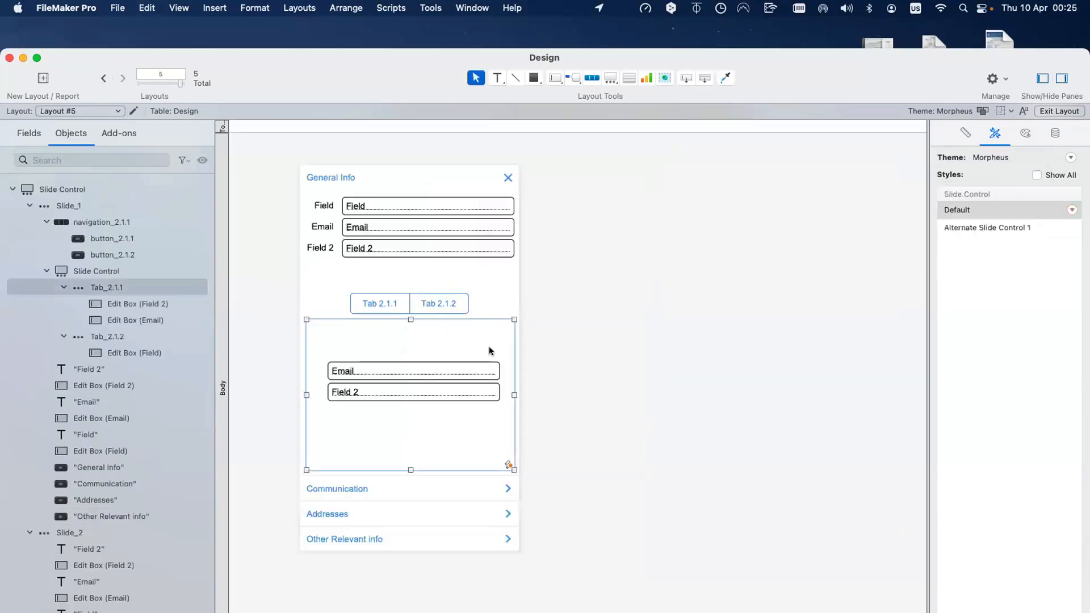
pyautogui.click(496, 290)
pyautogui.press('Delete')
# Paste the copied accordion onto the empty Layout #5 and select its slide control
pyautogui.click(585, 253)
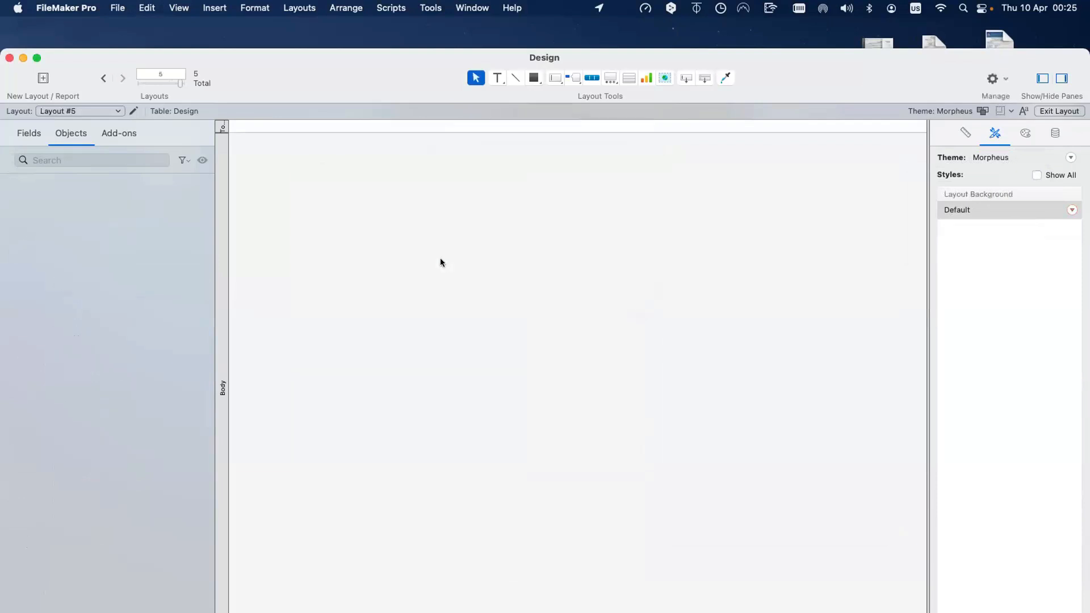
pyautogui.press('super+z')
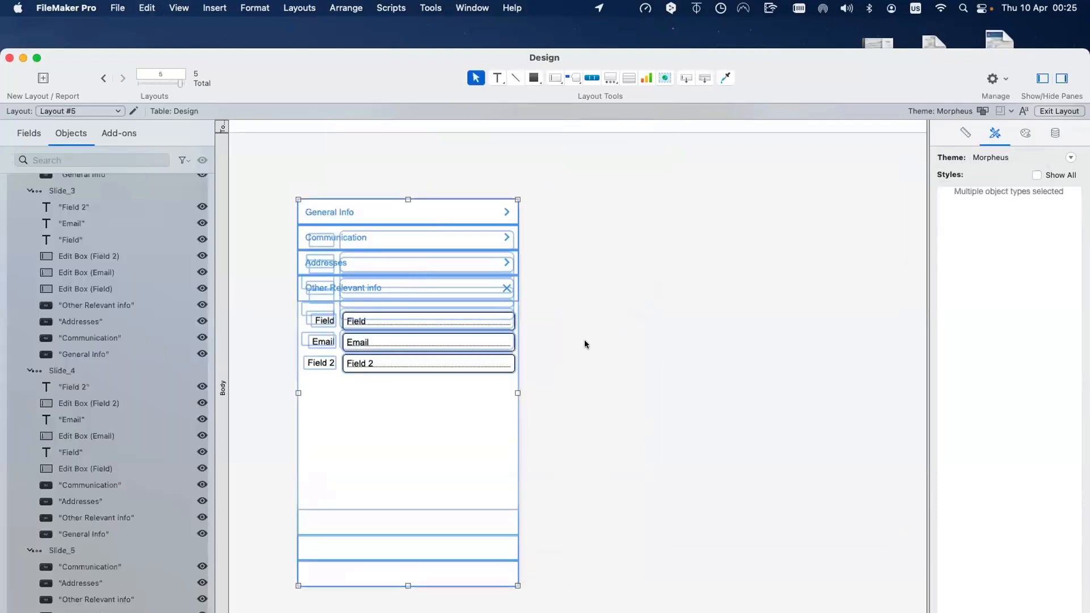
pyautogui.click(584, 344)
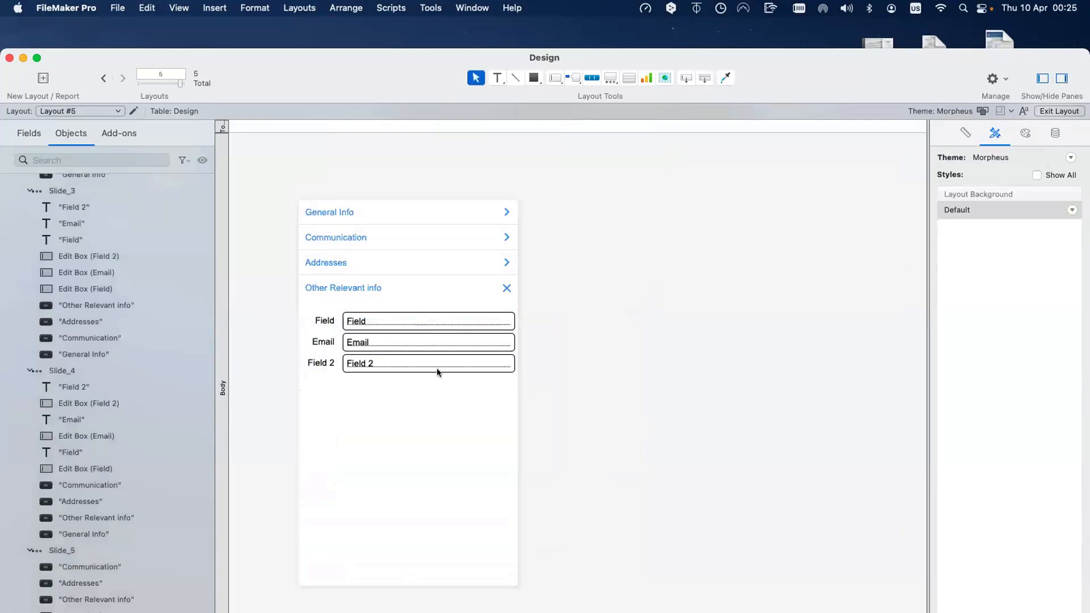
pyautogui.scroll(-3, 400, 344)
pyautogui.click(396, 438)
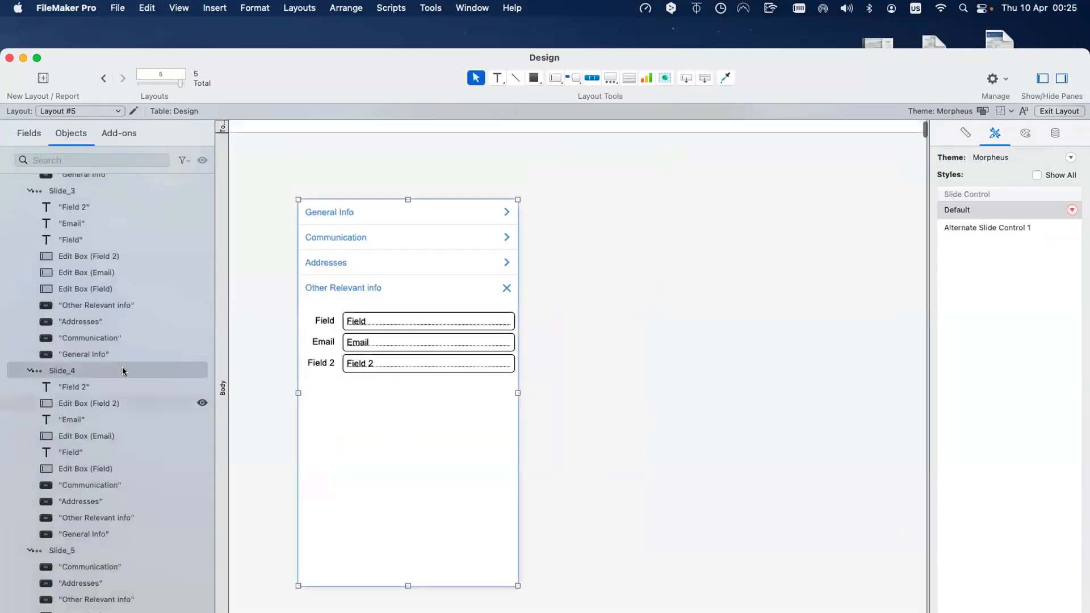
# Test the pasted accordion's General Info, Addresses and Other Relevant info sections in Browse mode, and return to Layout mode
pyautogui.press('super+b')
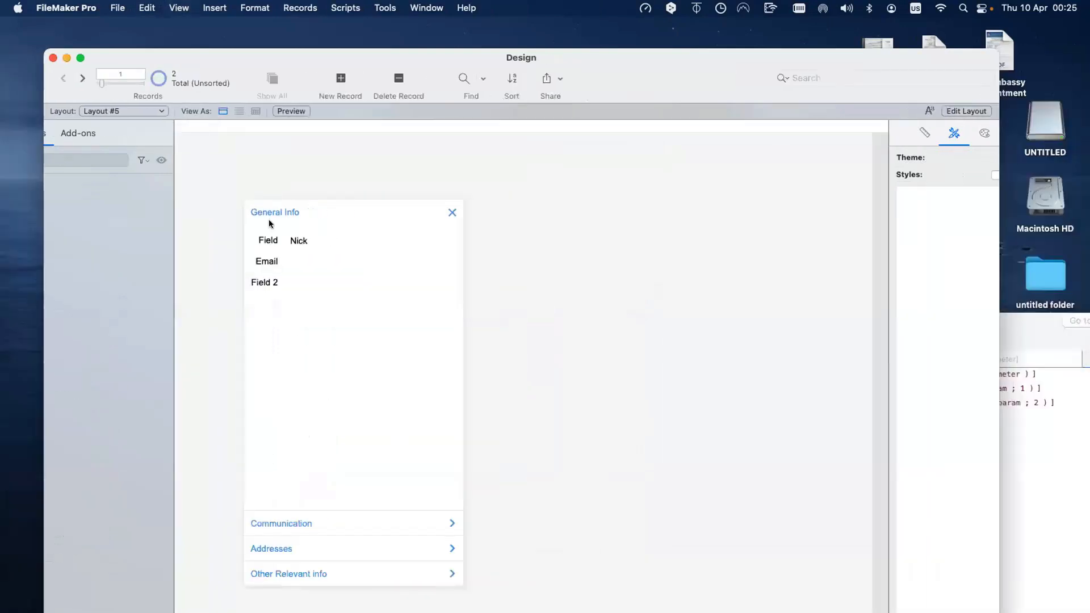
pyautogui.click(247, 208)
pyautogui.click(247, 210)
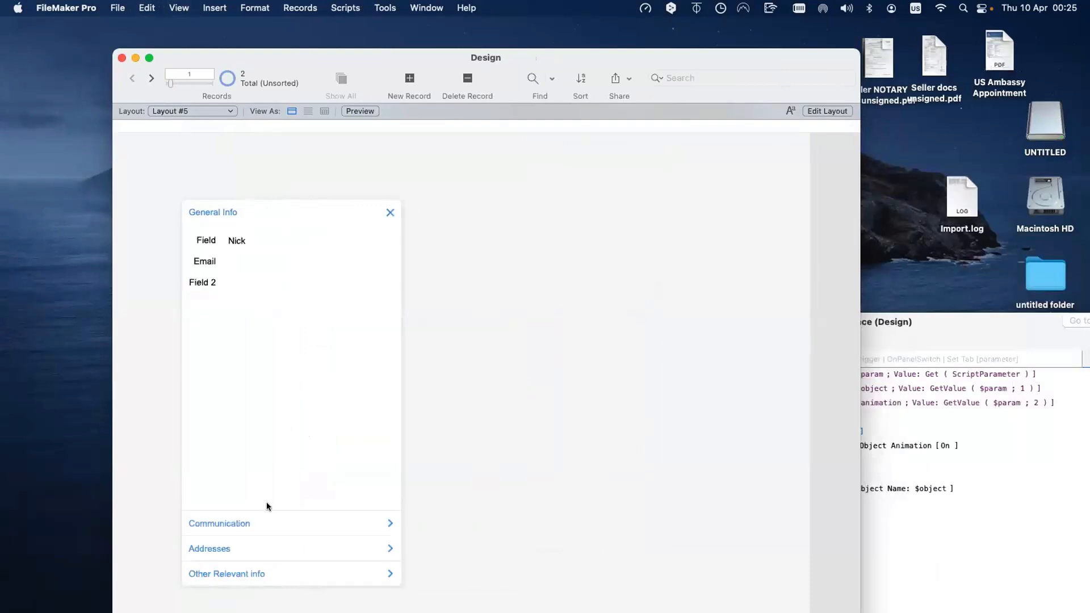
pyautogui.click(272, 546)
pyautogui.click(281, 574)
pyautogui.press('super+l')
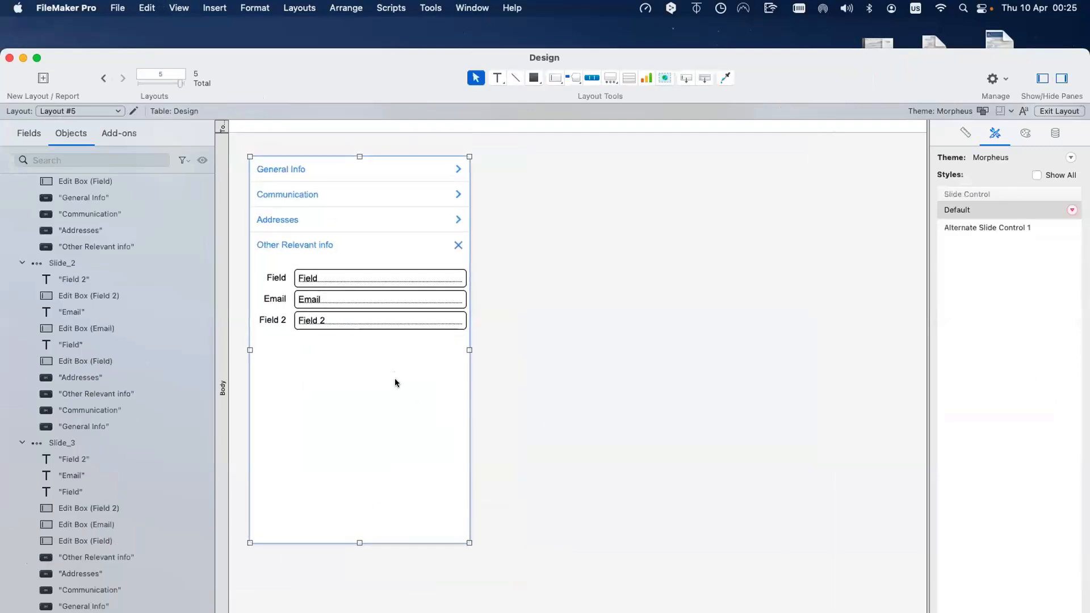
# Go back to the Acordion layout, view it in Browse mode, and return to Layout mode
pyautogui.click(111, 76)
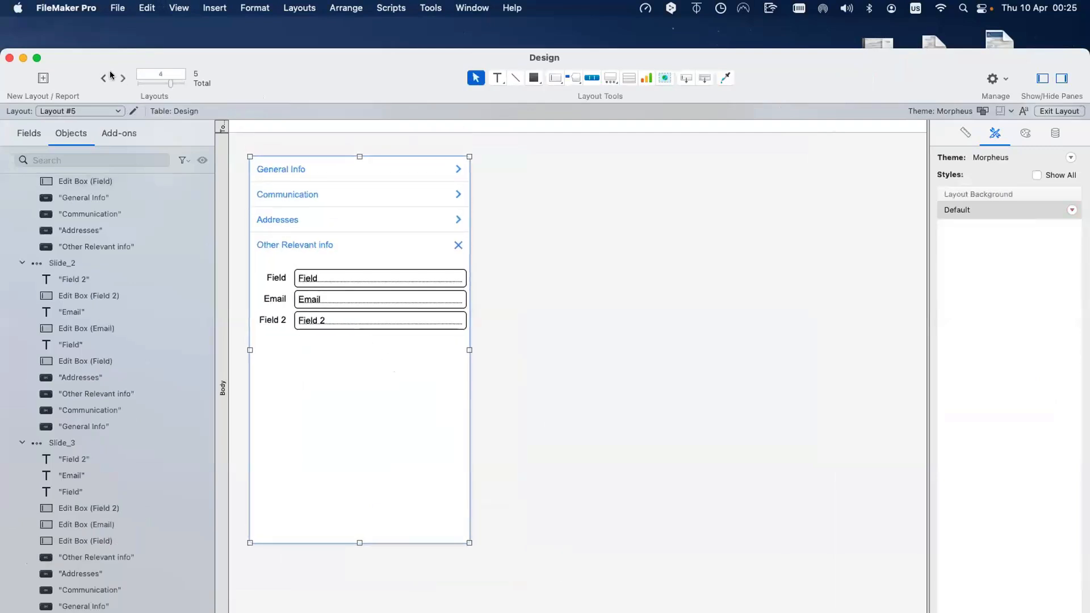
pyautogui.press('super+b')
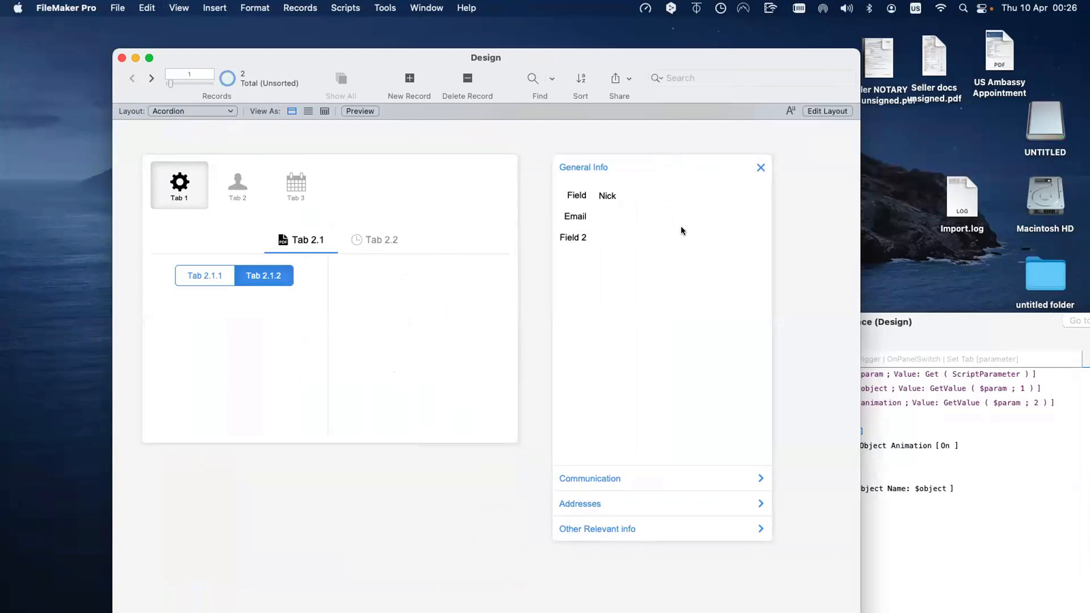
pyautogui.press('super+l')
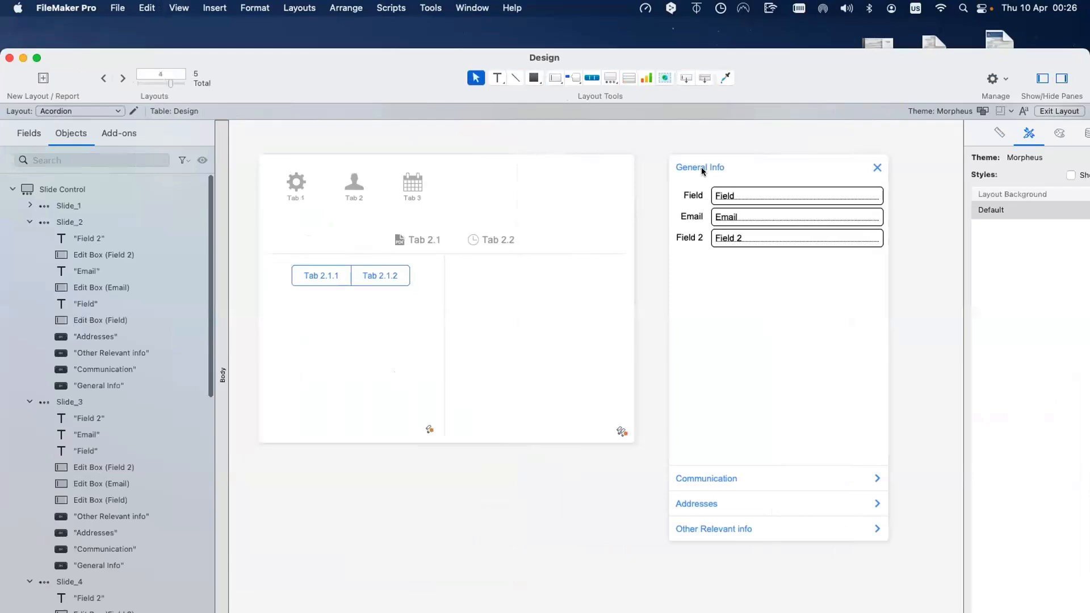
# Examine the accordion's Slide_1 in the object tree and the script parameter in the General Info button's setup
pyautogui.doubleClick(702, 170)
pyautogui.click(77, 324)
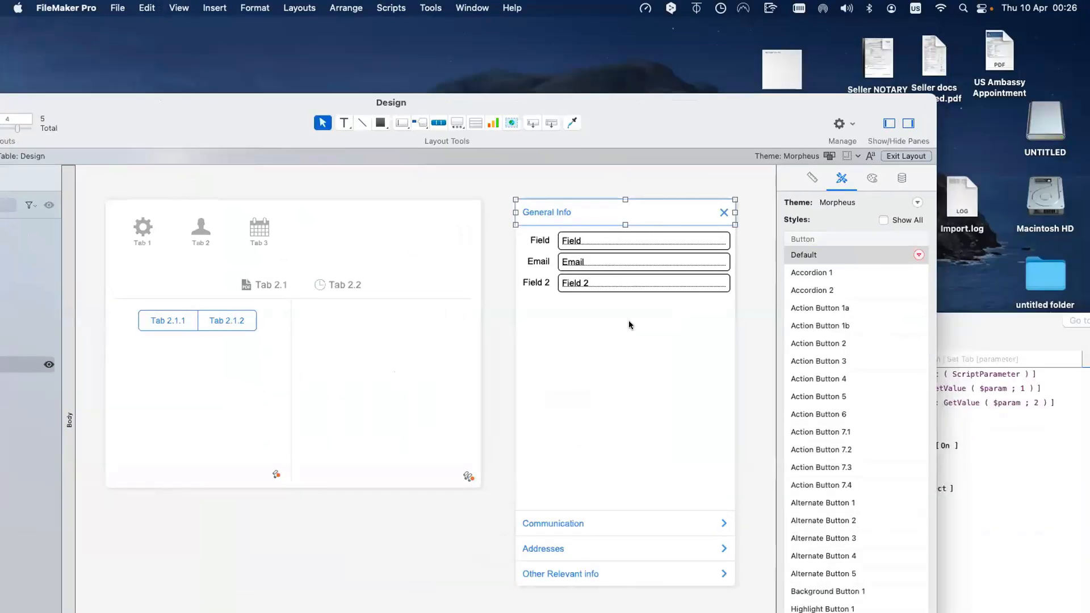
pyautogui.click(628, 320)
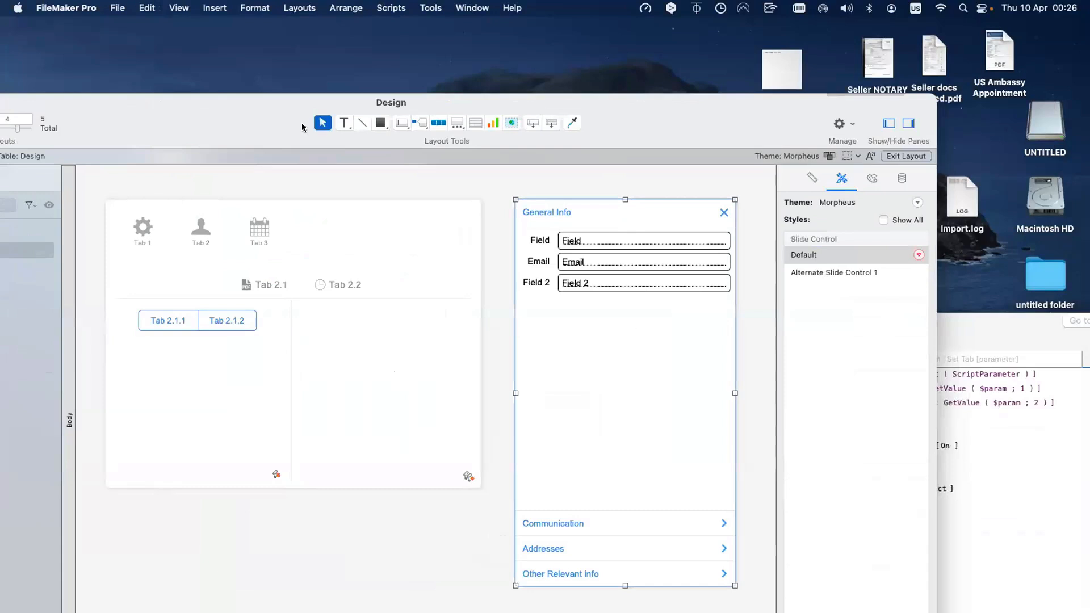
pyautogui.moveTo(302, 123); pyautogui.dragTo(456, 116)
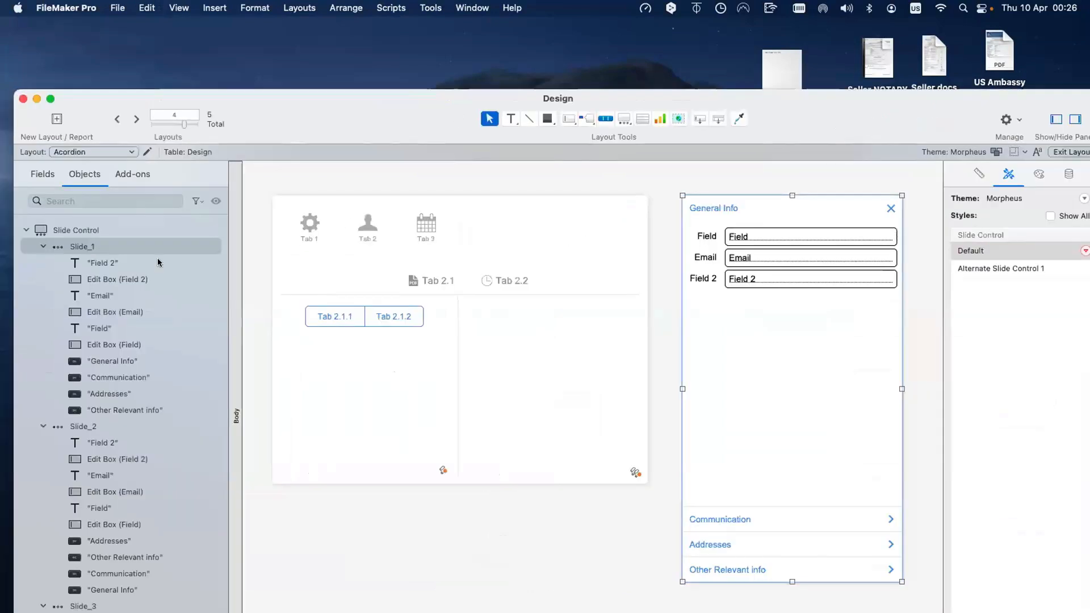
pyautogui.click(770, 214)
pyautogui.click(125, 250)
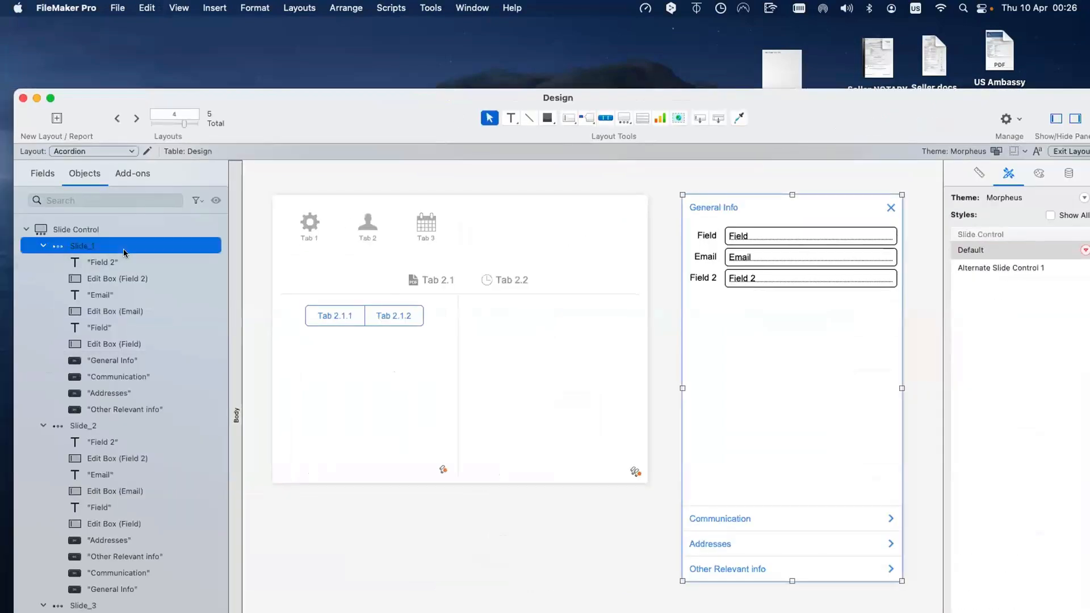
pyautogui.click(718, 204)
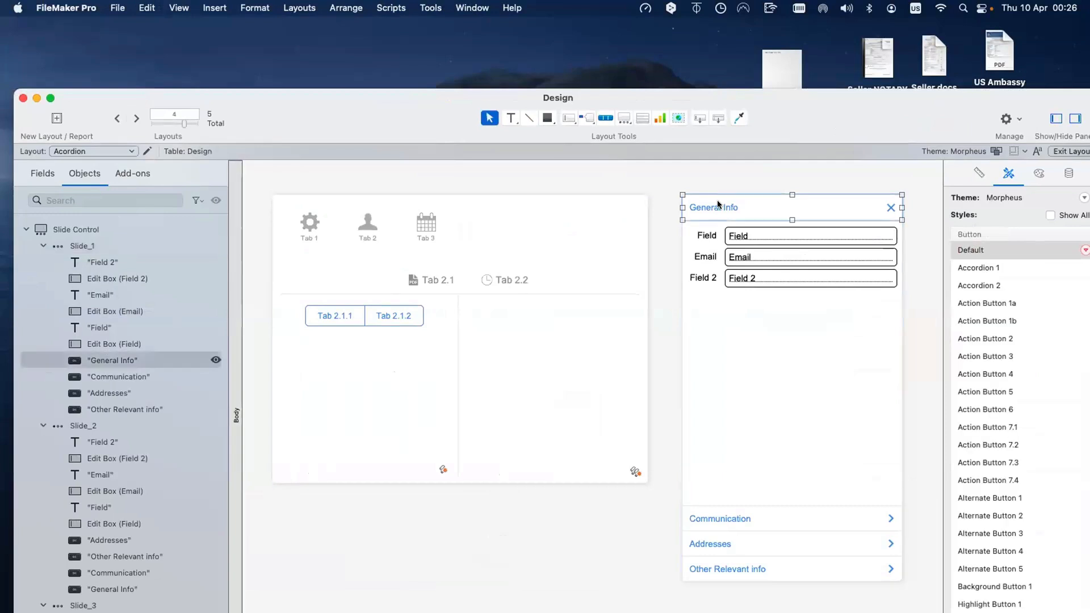
pyautogui.doubleClick(718, 205)
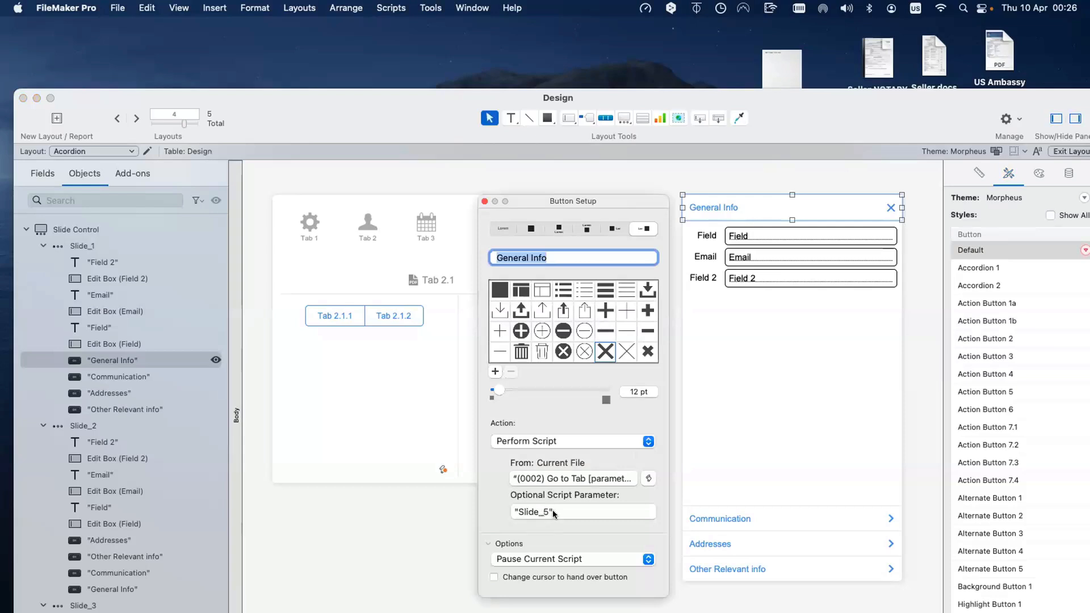
pyautogui.click(57, 233)
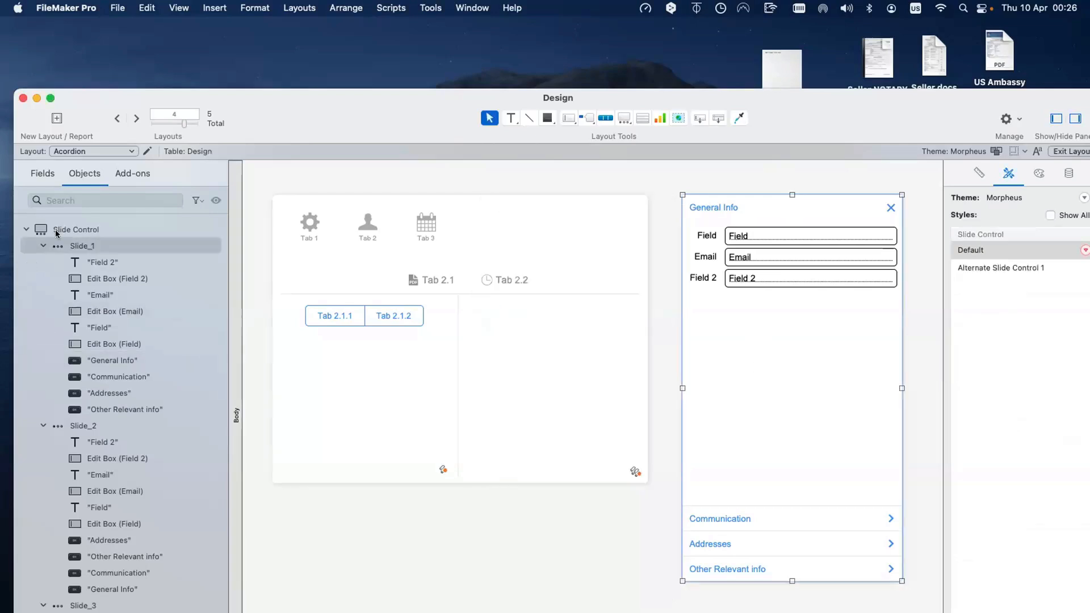
# Try naming the accordion's Slide_1 slide General Info, undo the rename, and select the General Info button
pyautogui.doubleClick(85, 246)
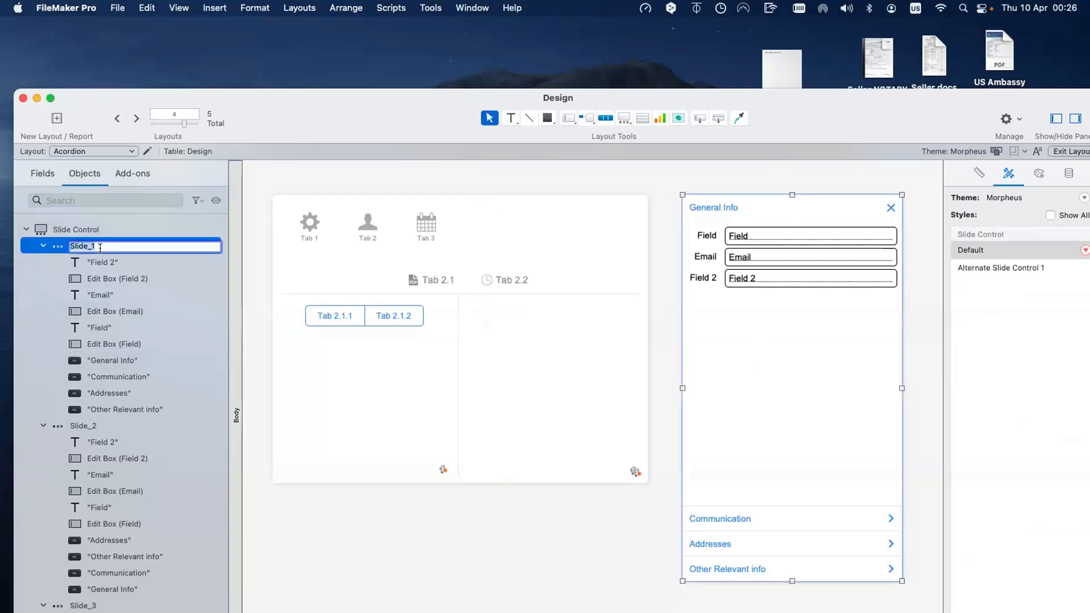
pyautogui.write('General Info')
pyautogui.press('Return')
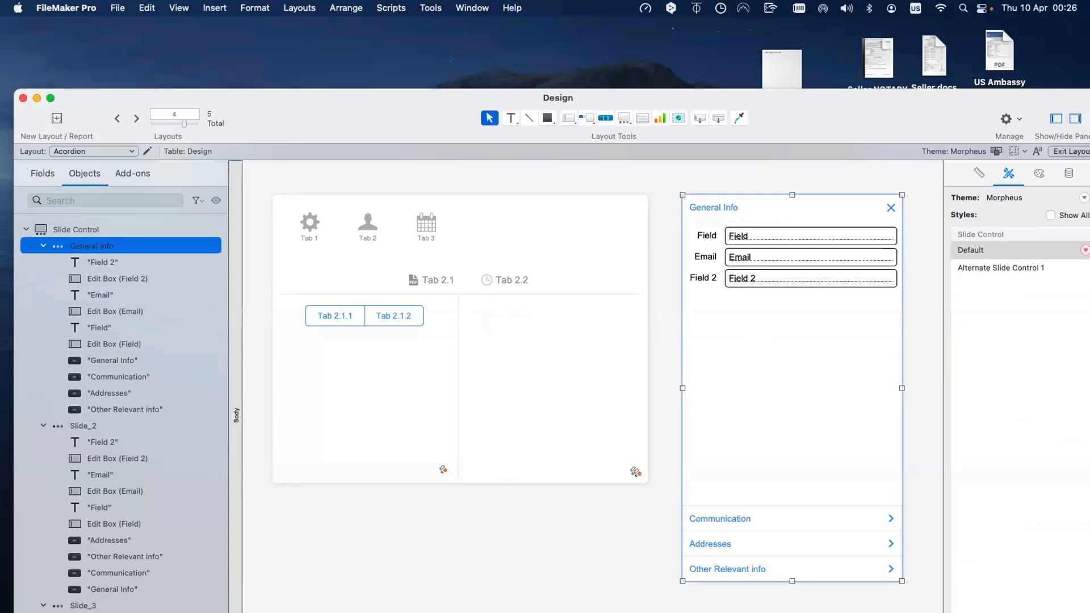
pyautogui.press('super+z')
pyautogui.click(823, 217)
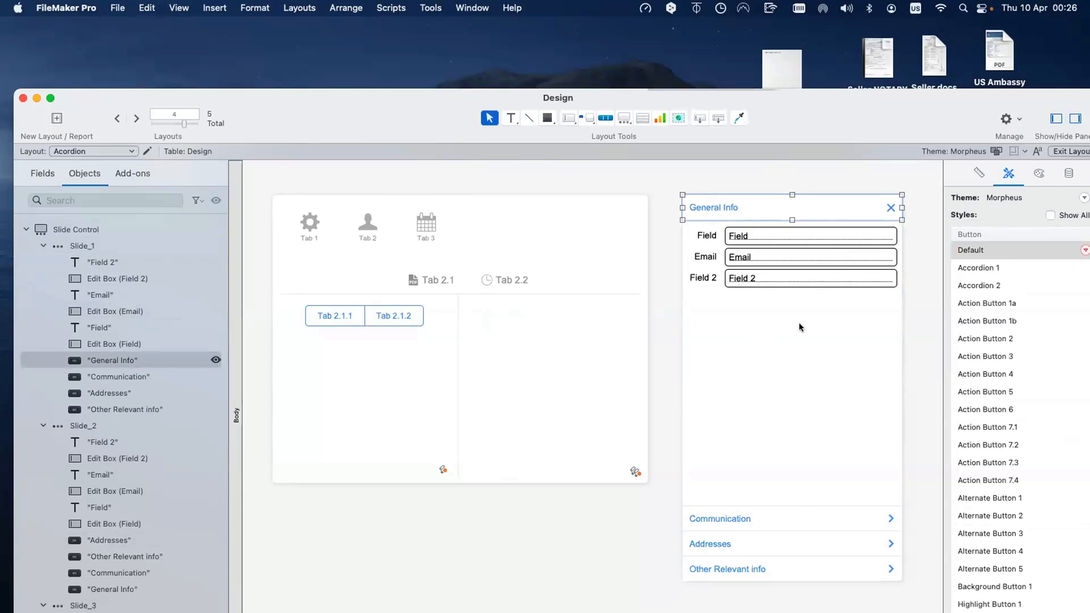
# Move the whole accordion slightly left, closer to the tabbed slide control, and deselect it
pyautogui.scroll(-1, 797, 361)
pyautogui.moveTo(797, 359); pyautogui.dragTo(787, 357)
pyautogui.click(902, 343)
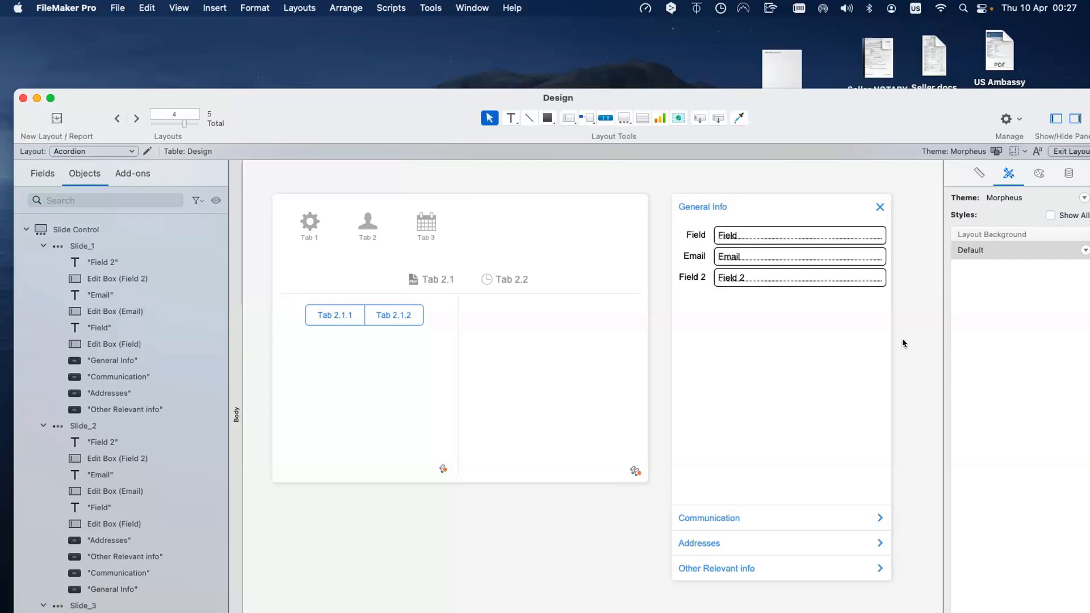
pyautogui.click(605, 120)
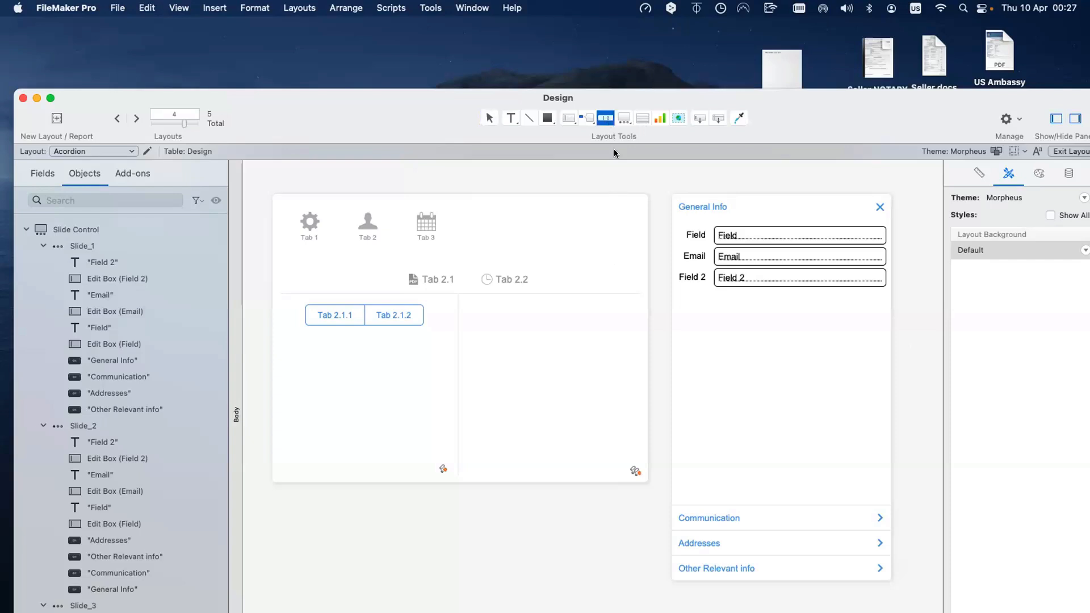
pyautogui.scroll(-2, 616, 412)
pyautogui.scroll(2, 618, 415)
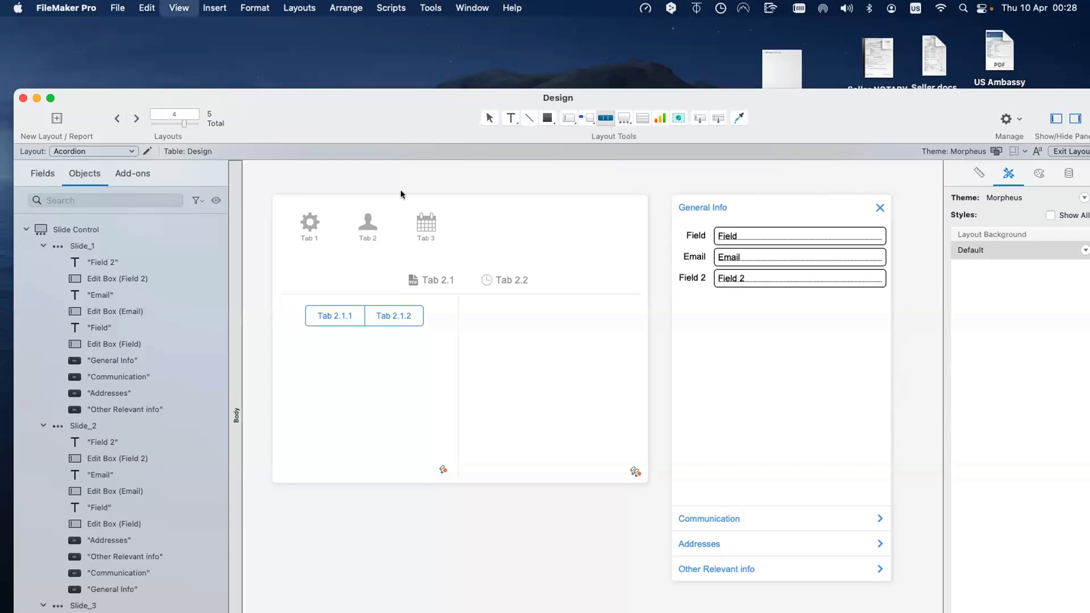
# Display the Acordion layout in Browse mode and close the Script Workspace window
pyautogui.press('super+b')
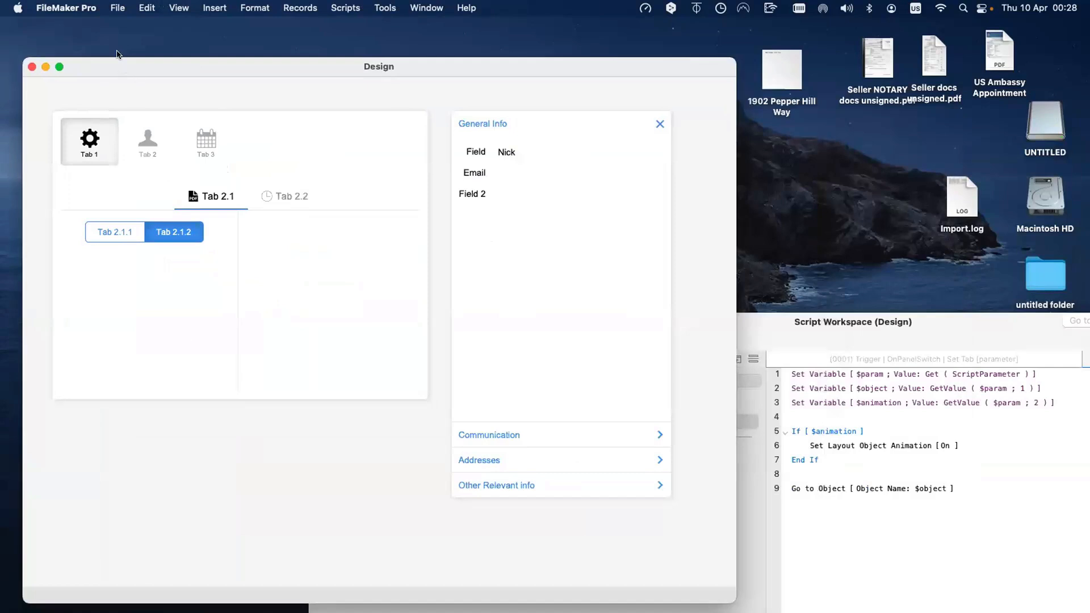
pyautogui.click(801, 321)
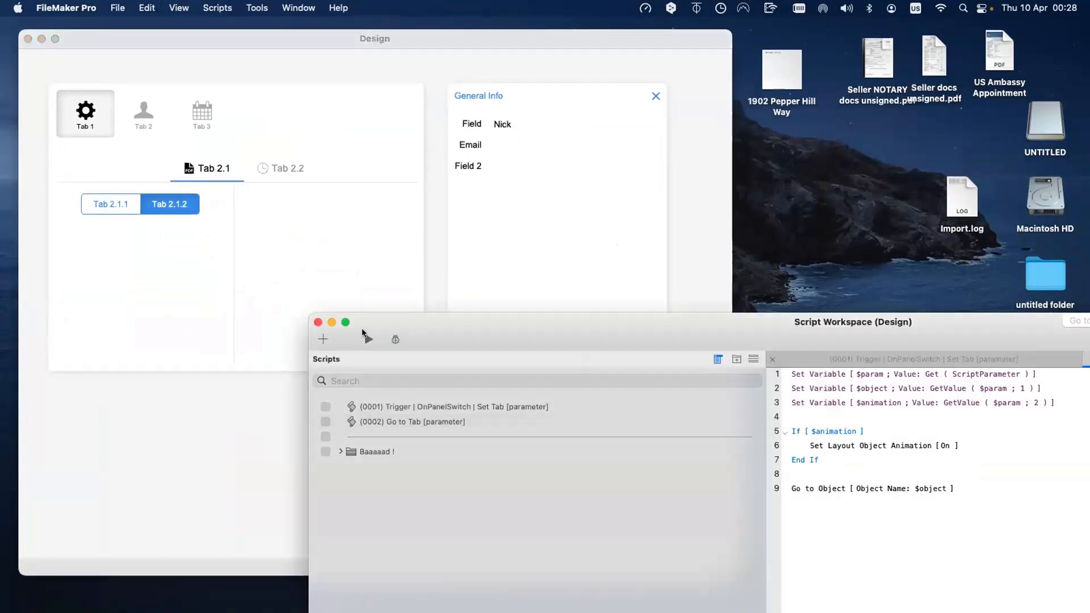
pyautogui.click(318, 322)
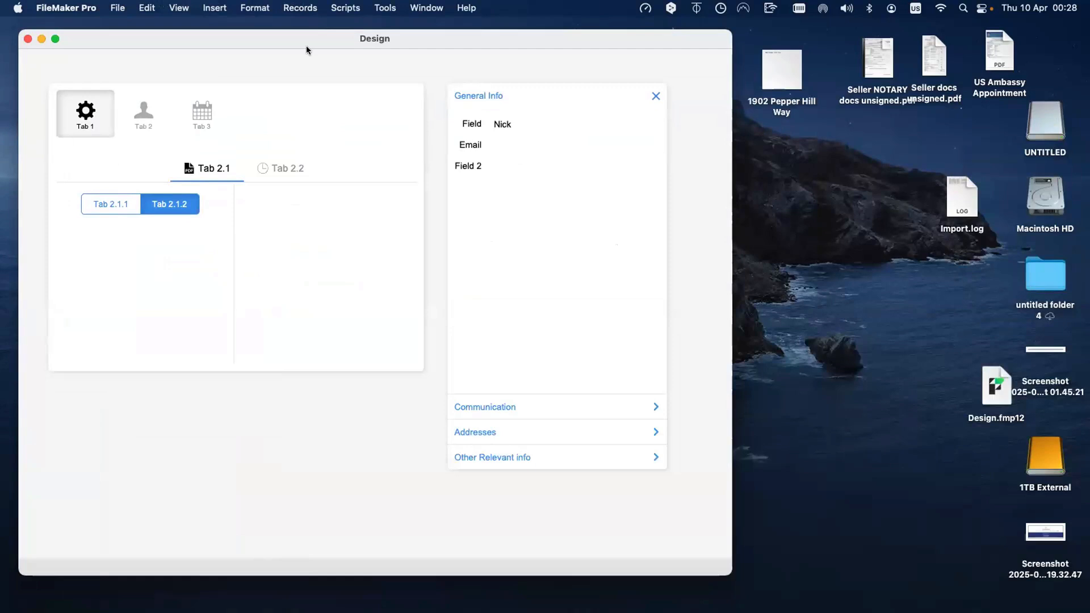
pyautogui.moveTo(295, 34); pyautogui.dragTo(295, 29)
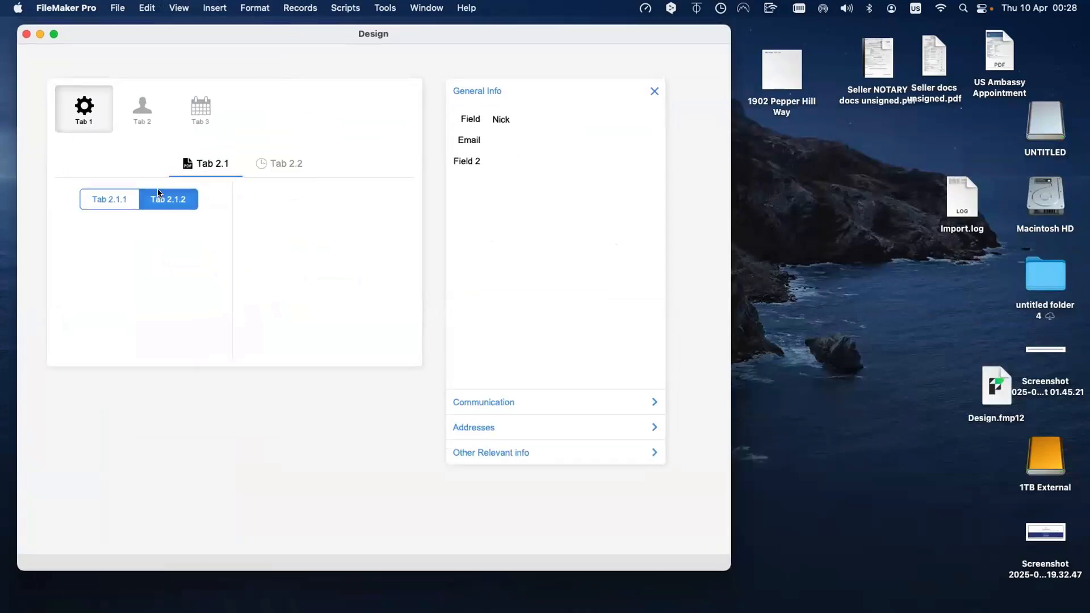
# Test the nested tabs by switching to Tab 2.1.1
pyautogui.click(122, 194)
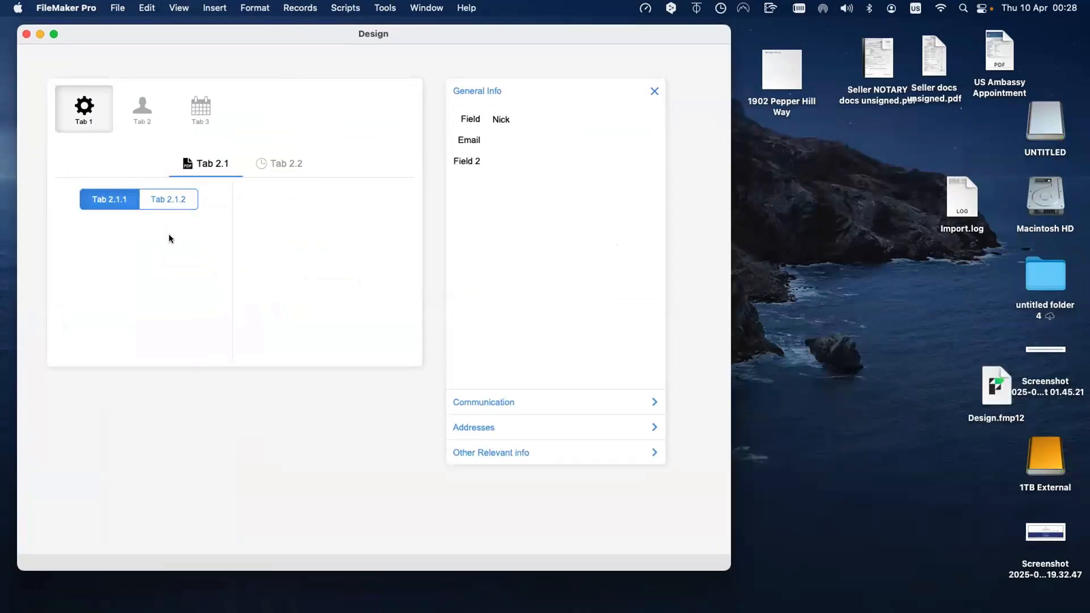